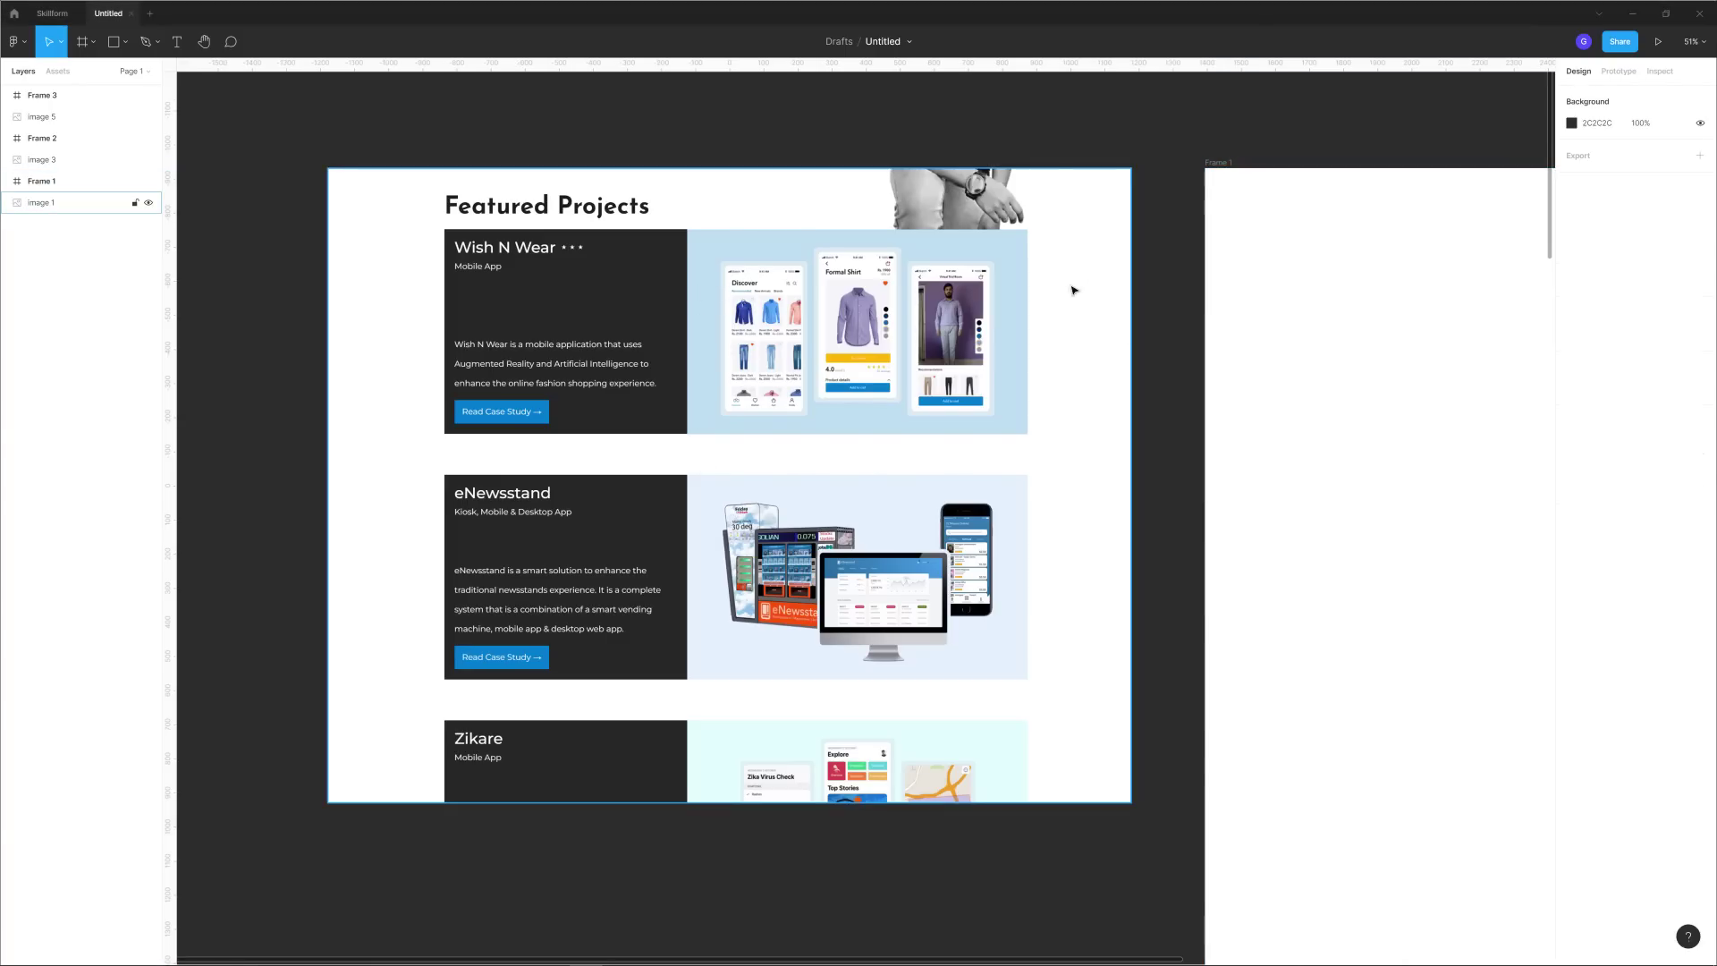
Change the fill of the tall empty Frame 1 from white to light grey F1F1F1, keeping the HSL colour model.
{"action": "scroll", "coordinate": [1012, 364], "scroll_direction": "right", "scroll_amount": 6}
{"action": "left_click", "coordinate": [666, 174]}
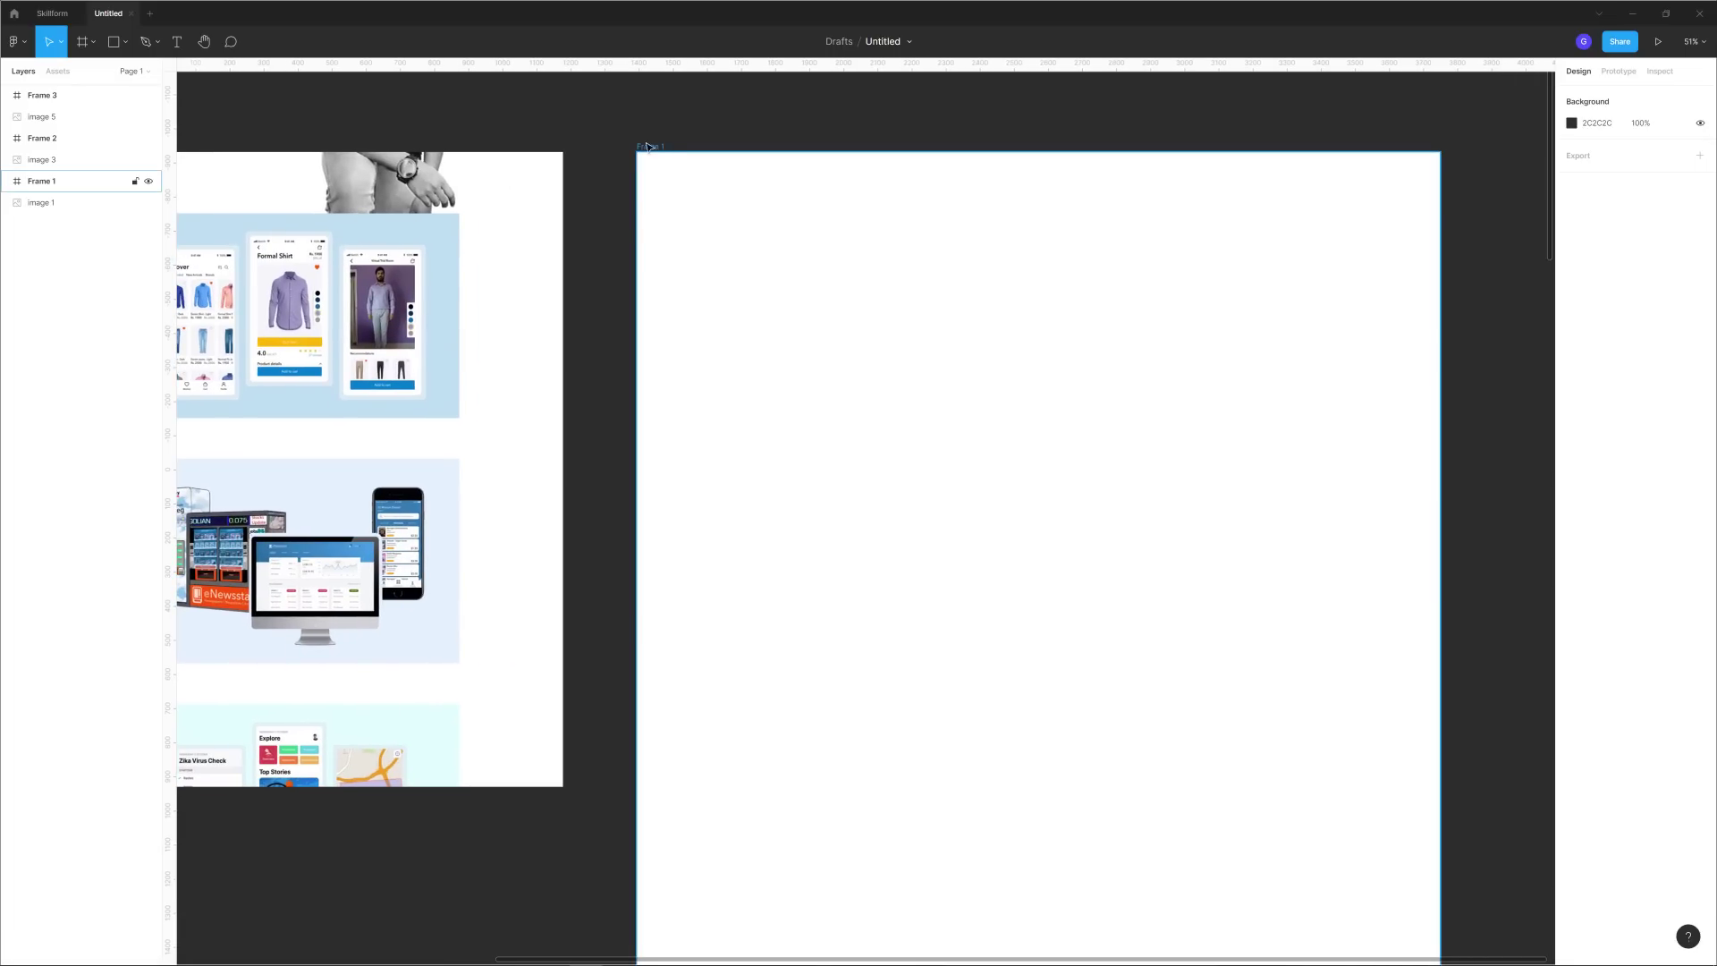
{"action": "left_click", "coordinate": [1574, 389]}
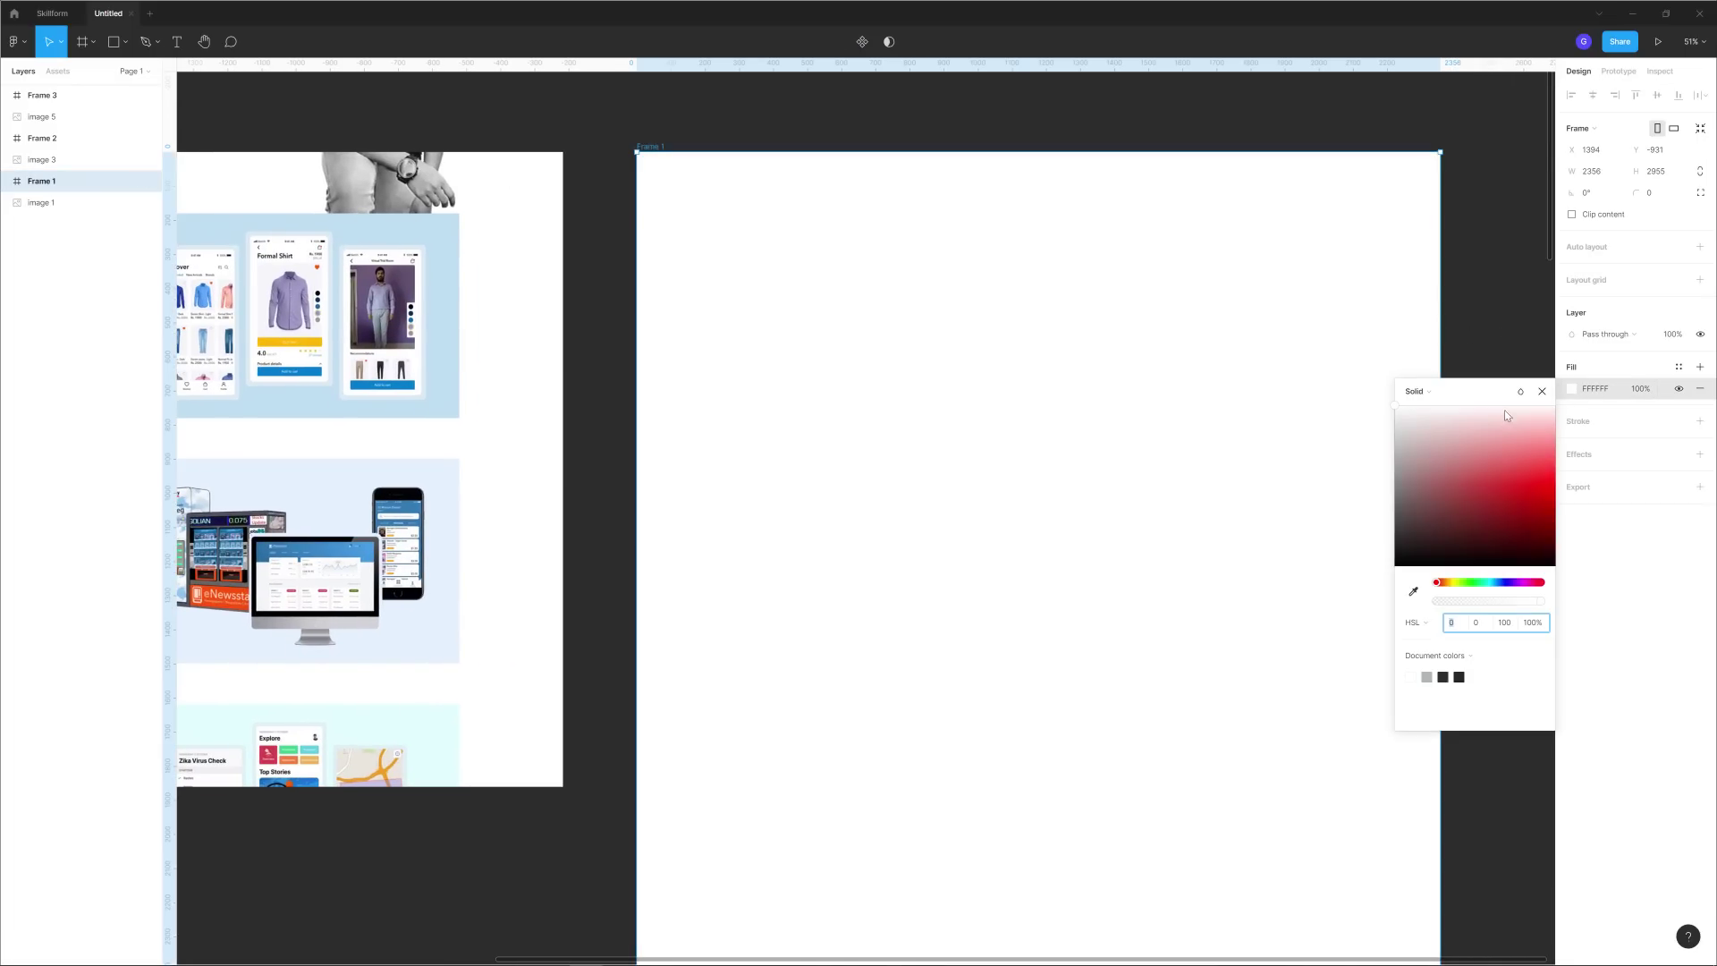
{"action": "left_click_drag", "start_coordinate": [1413, 419], "coordinate": [1383, 425]}
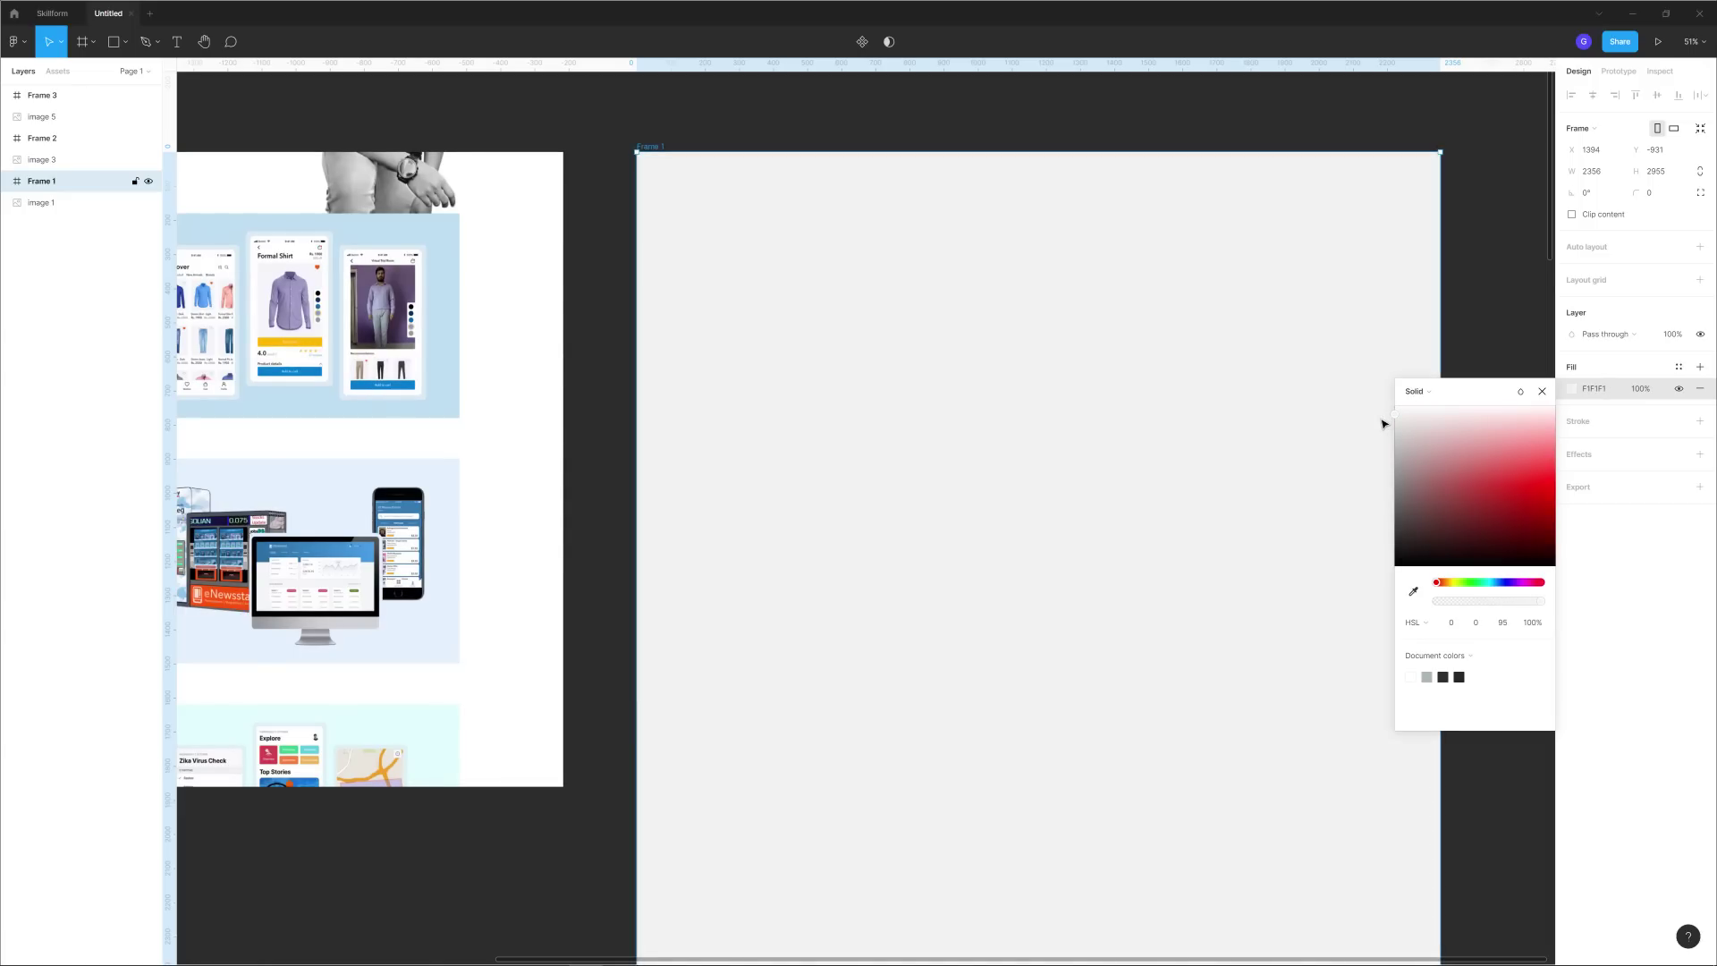
{"action": "left_click", "coordinate": [1410, 623]}
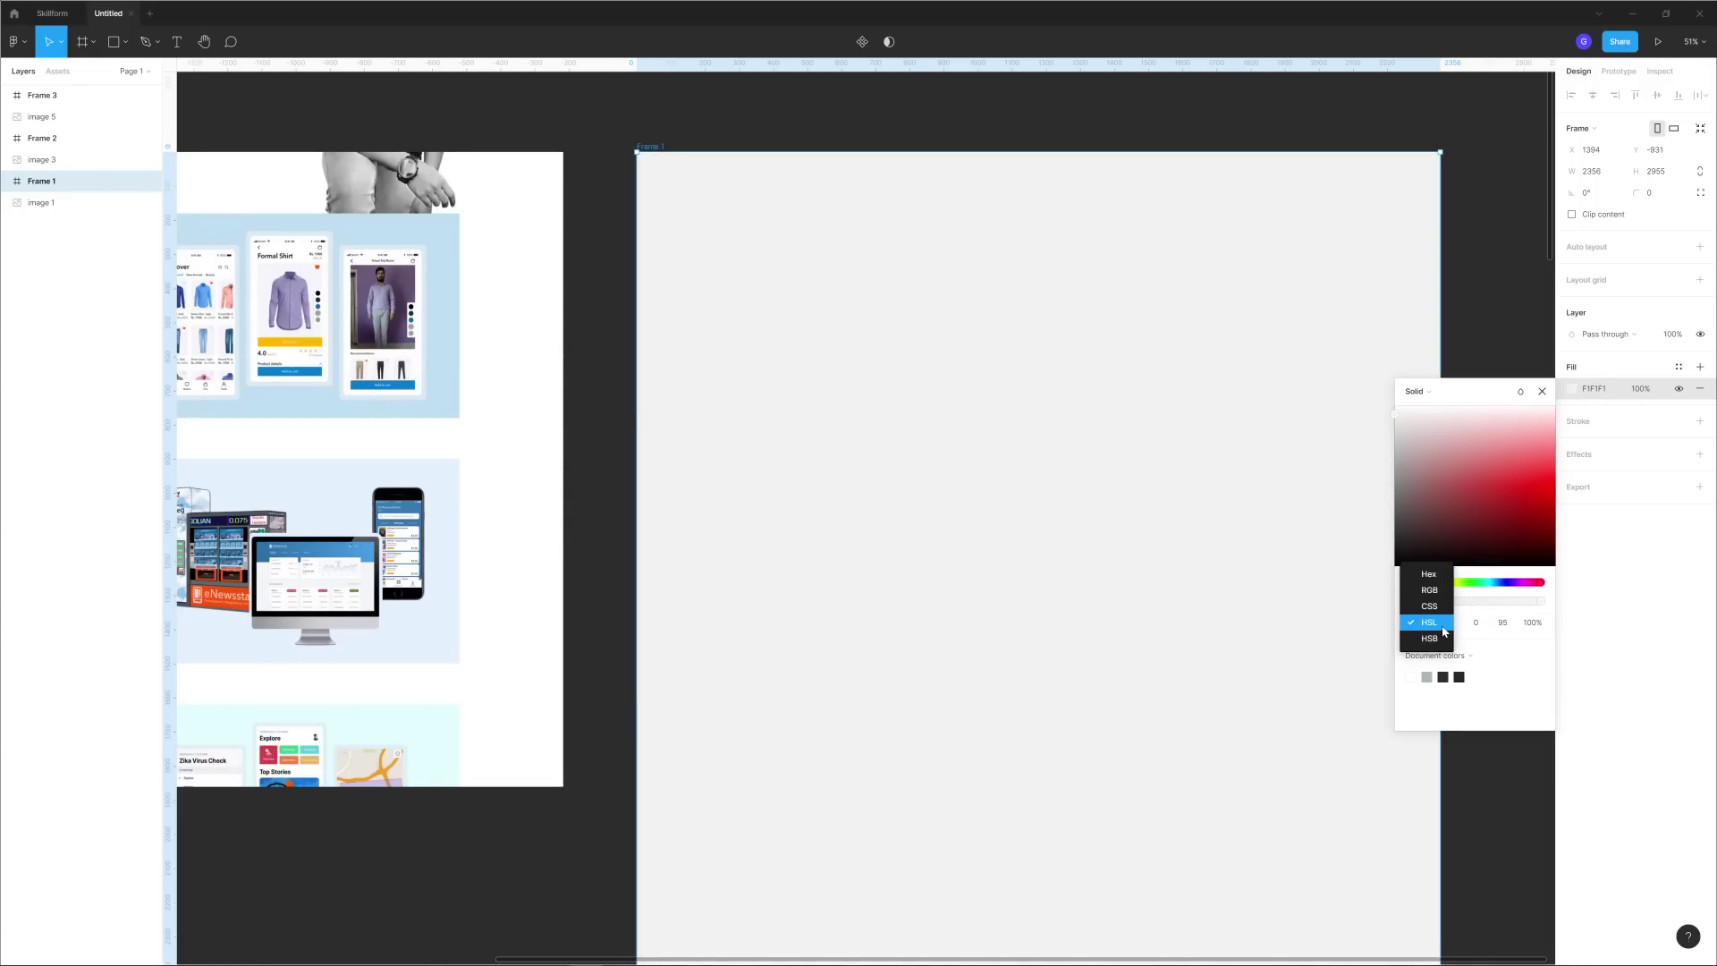
{"action": "left_click", "coordinate": [1442, 627]}
{"action": "left_click", "coordinate": [1504, 623]}
{"action": "left_click", "coordinate": [1475, 322]}
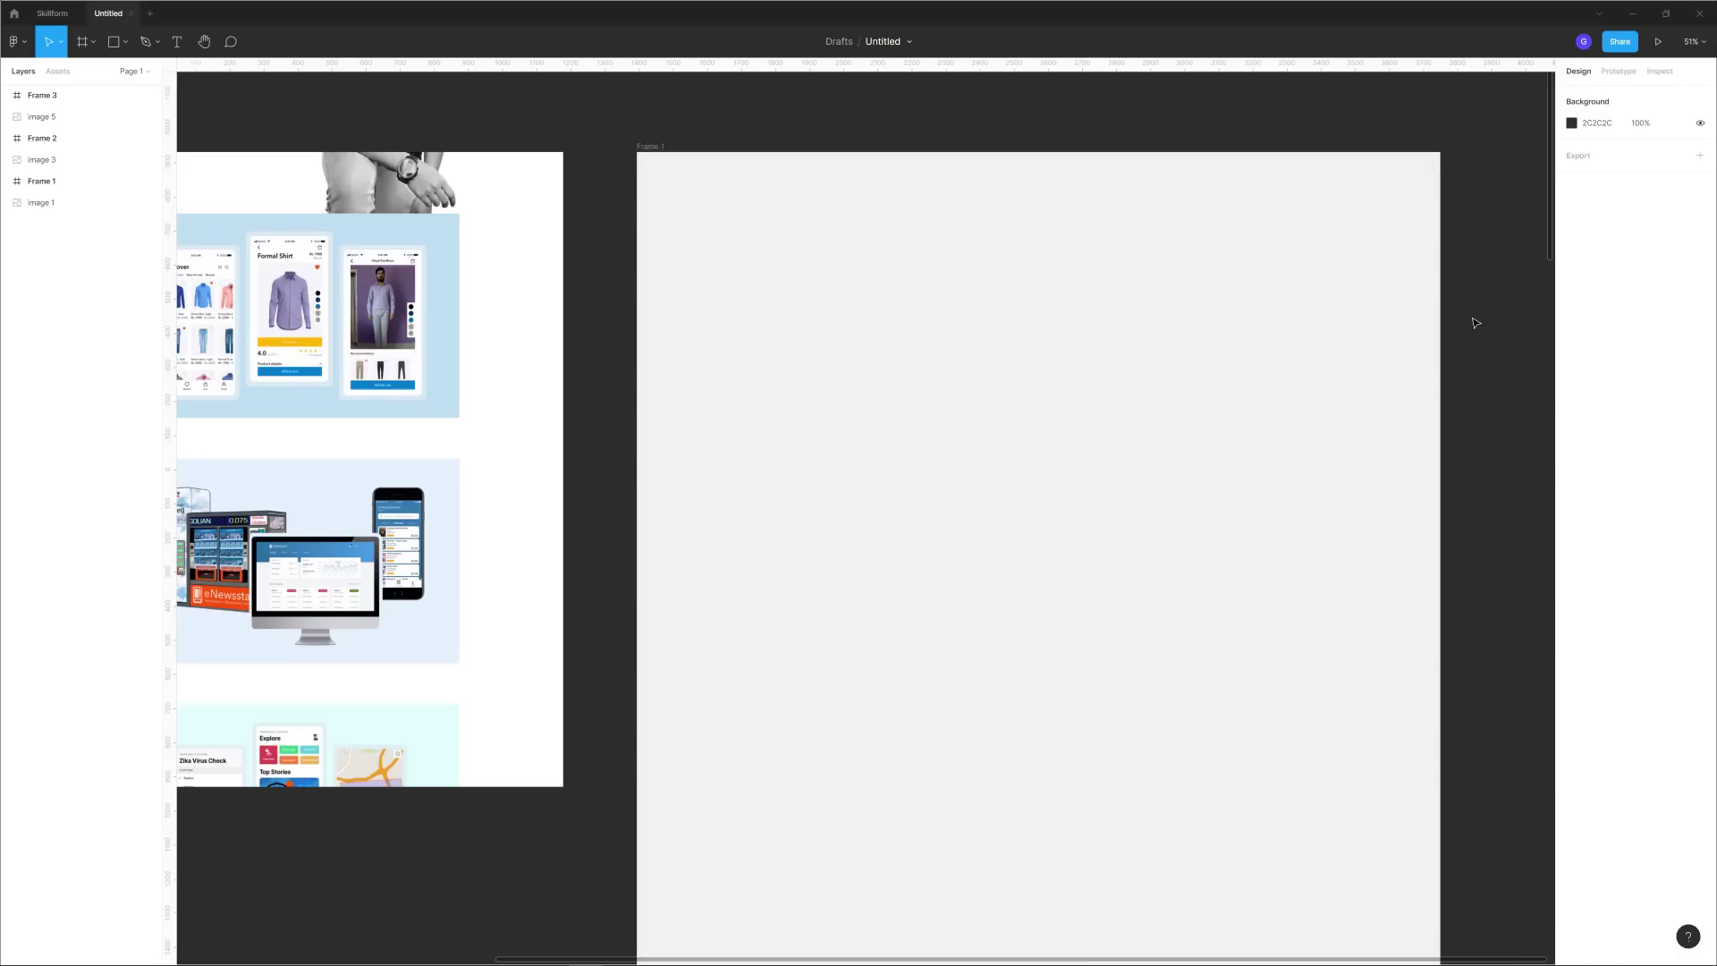
Draw a wide white rectangle as a project card in the upper part of Frame 1.
{"action": "scroll", "coordinate": [850, 501], "scroll_direction": "down", "scroll_amount": 3}
{"action": "left_click_drag", "start_coordinate": [835, 525], "coordinate": [897, 486]}
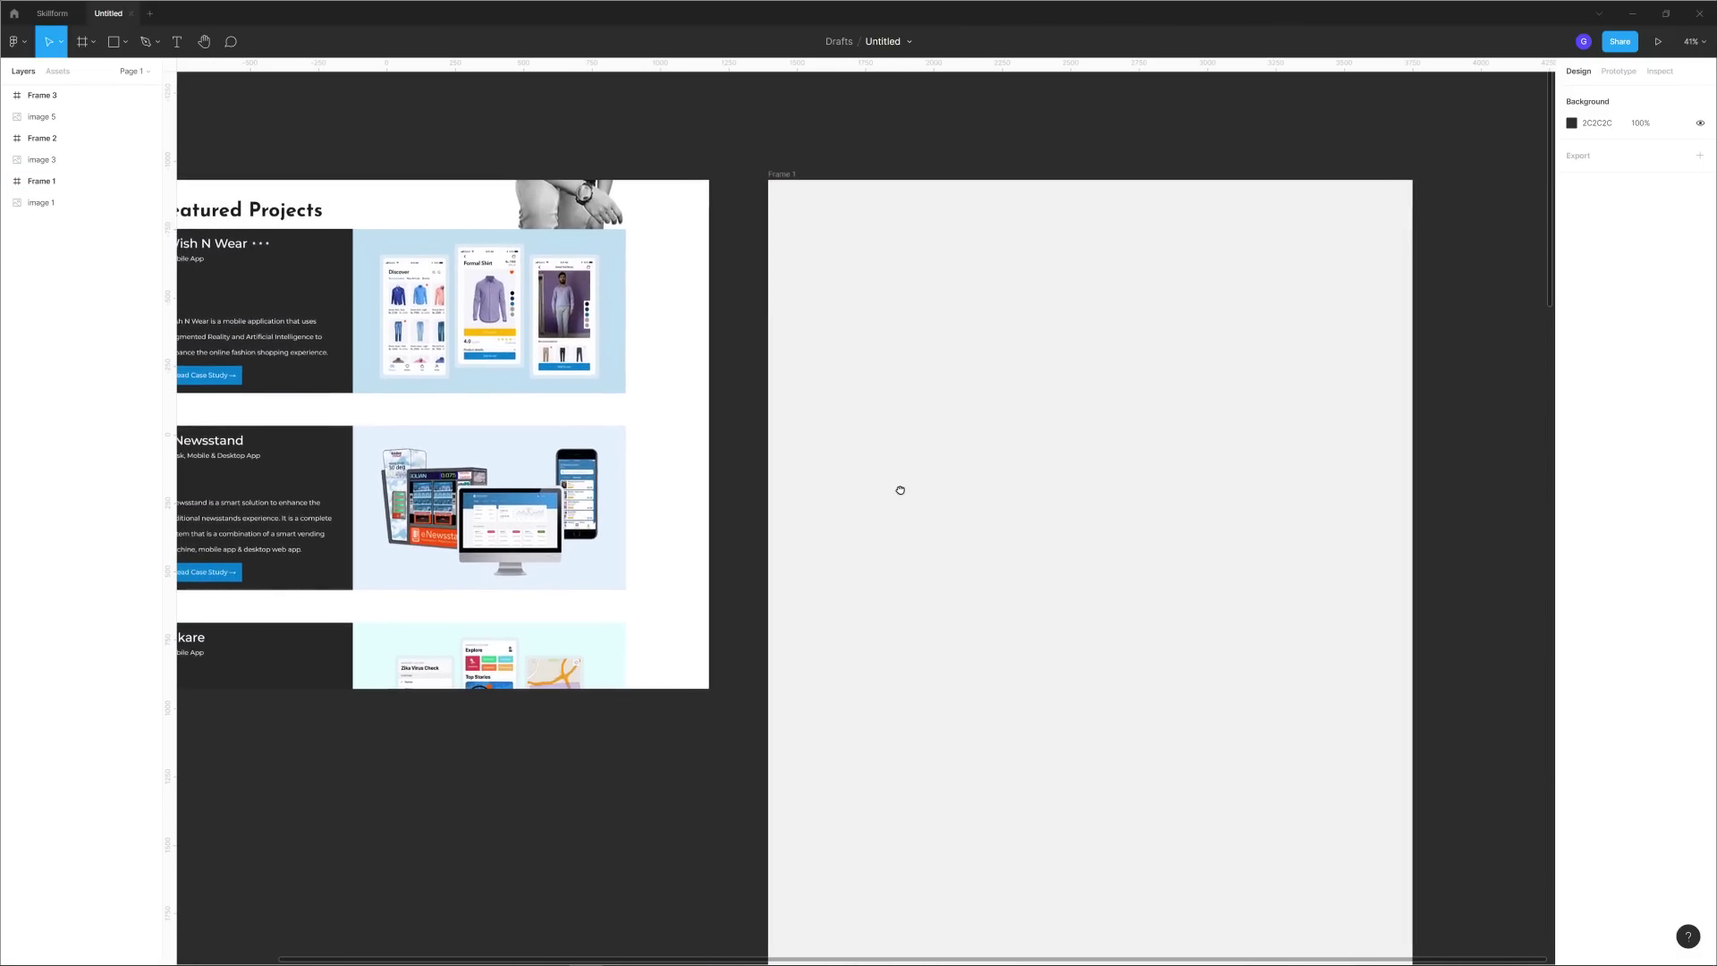
{"action": "scroll", "coordinate": [943, 334], "scroll_direction": "left", "scroll_amount": 2}
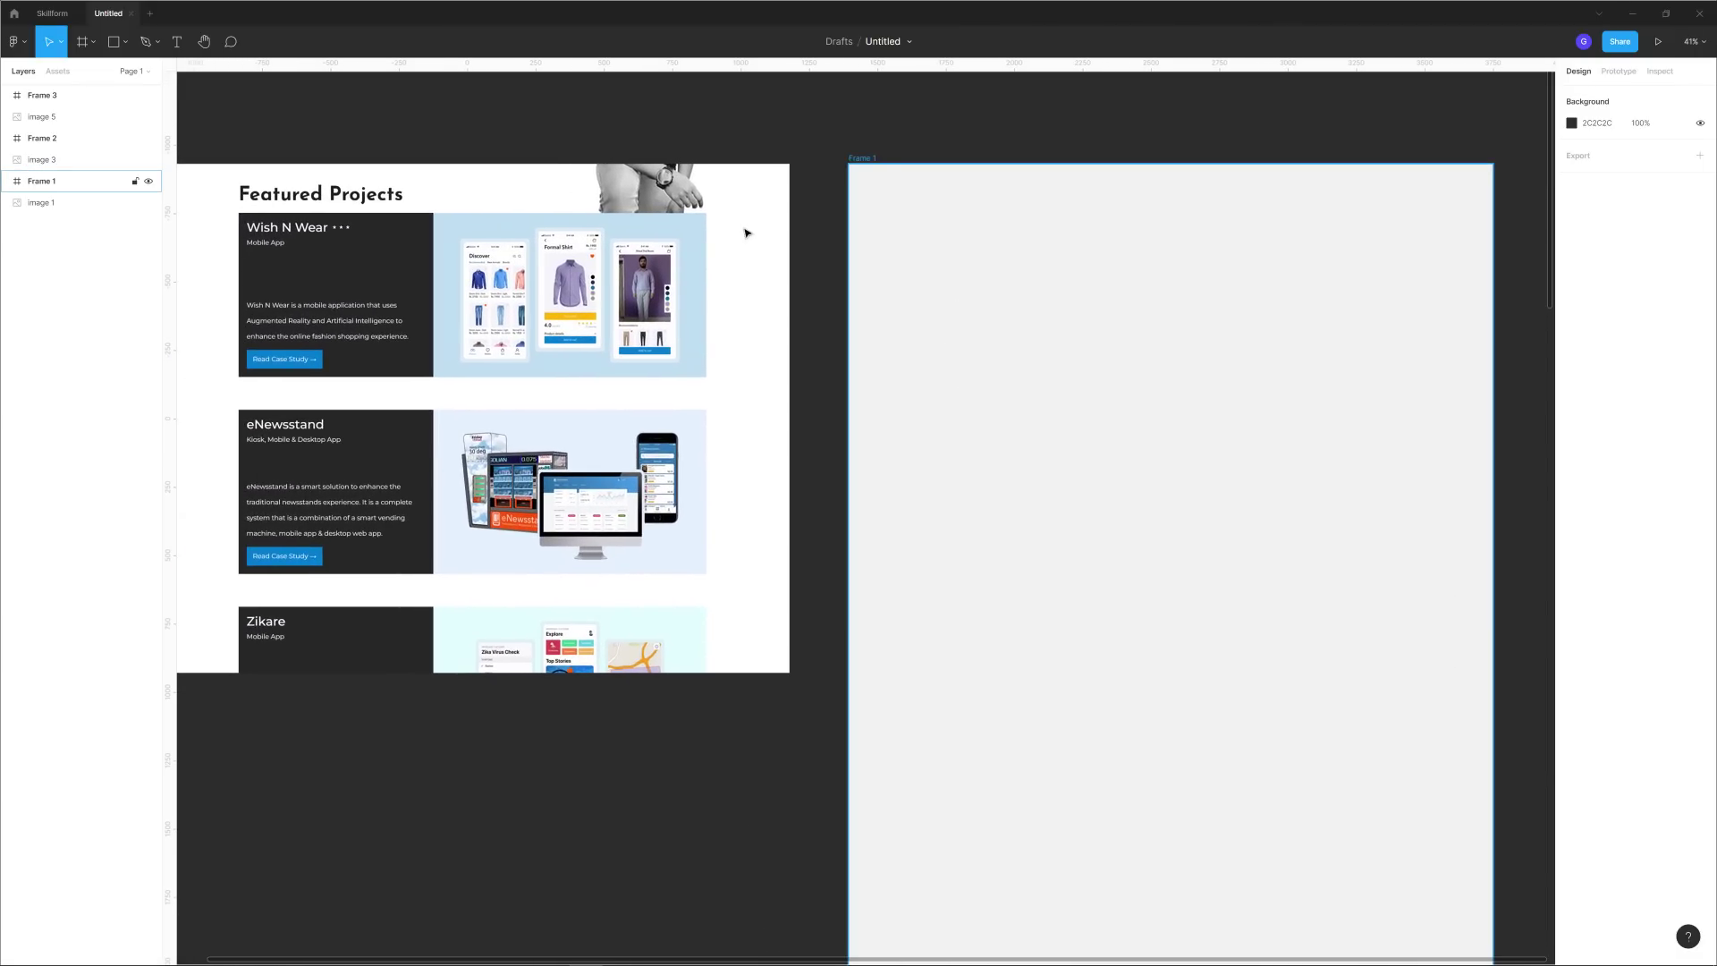
{"action": "left_click", "coordinate": [123, 51]}
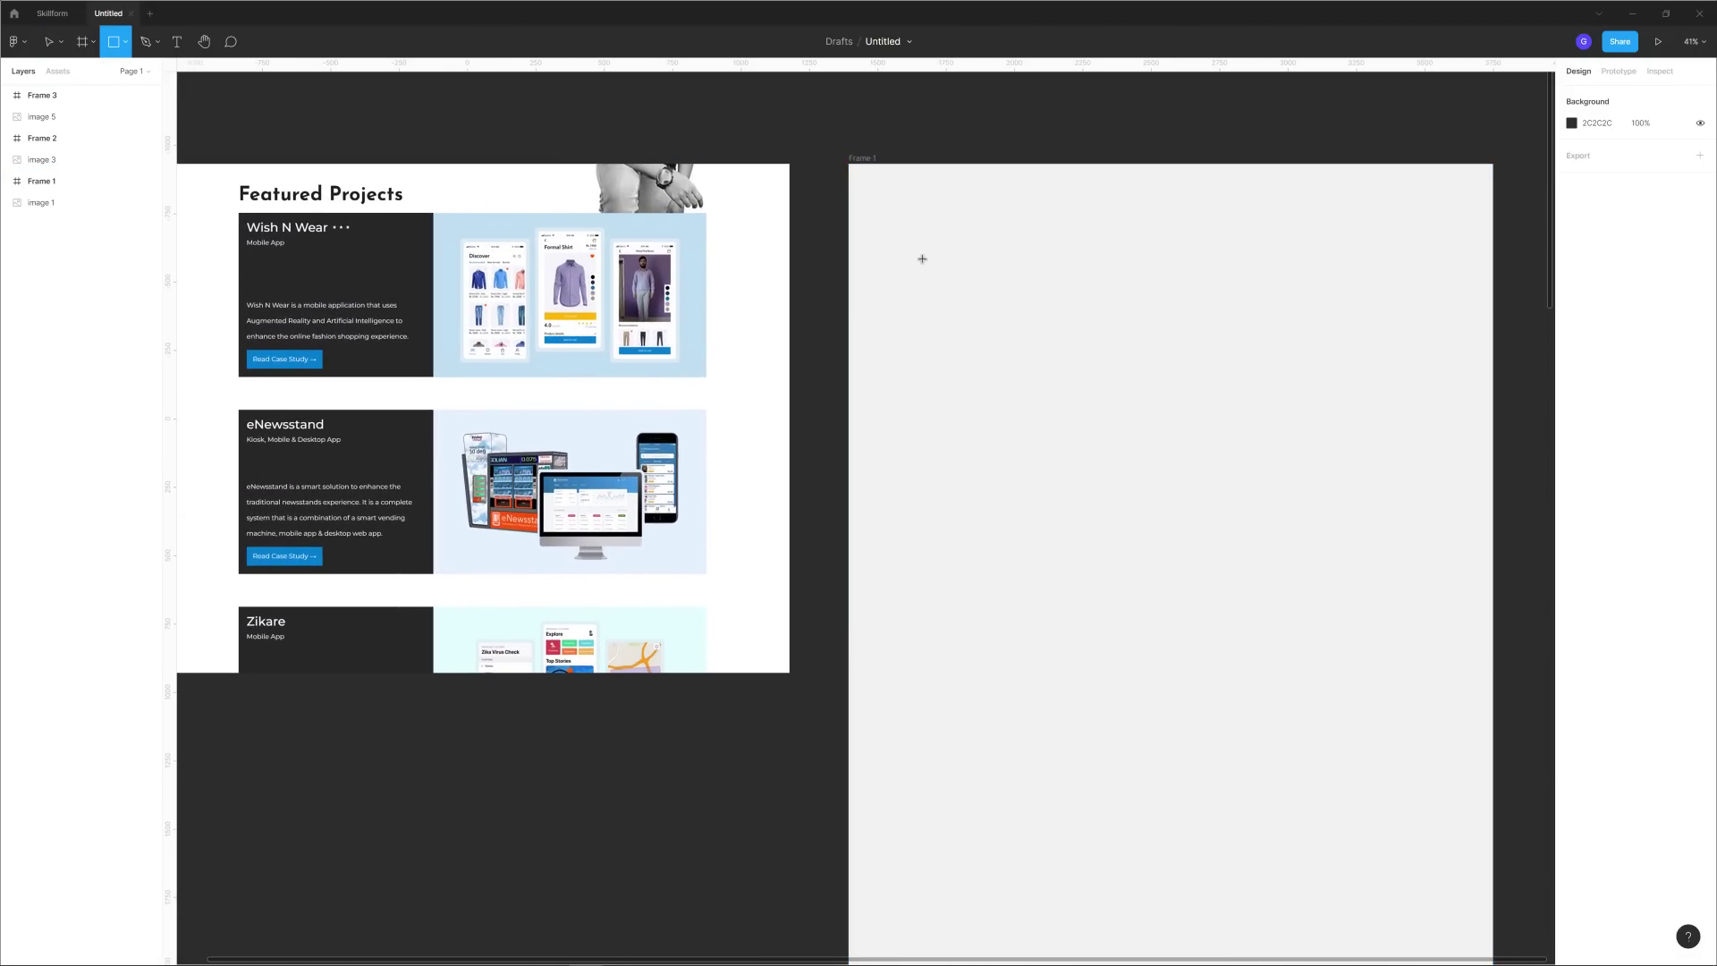
{"action": "mouse_move", "coordinate": [922, 258]}
{"action": "left_mouse_down"}
{"action": "mouse_move", "coordinate": [1360, 491]}
{"action": "mouse_move", "coordinate": [1411, 429]}
{"action": "mouse_move", "coordinate": [1166, 287]}
{"action": "left_mouse_up"}
{"action": "left_click", "coordinate": [1571, 387]}
{"action": "left_click", "coordinate": [1038, 218]}
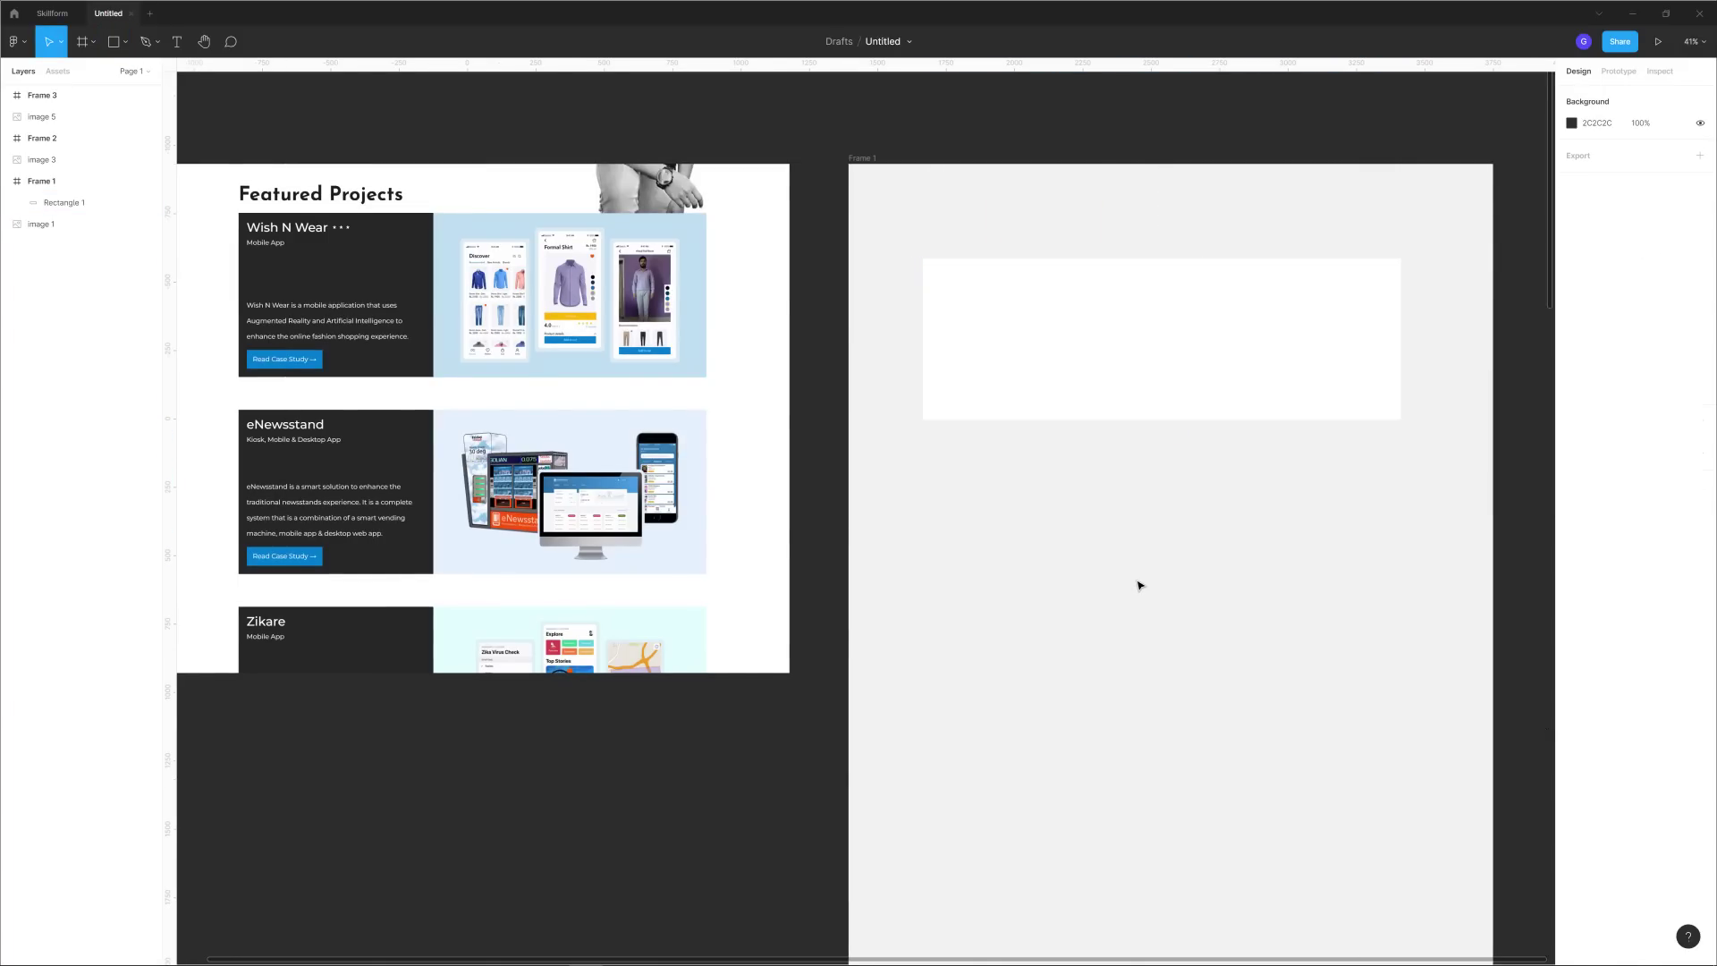
Capture a screenshot of the light blue Wish N Wear mockup area with the three phone screens in the original design.
{"action": "scroll", "coordinate": [1270, 367], "scroll_direction": "up", "scroll_amount": 3}
{"action": "left_click_drag", "start_coordinate": [1227, 526], "coordinate": [1026, 576]}
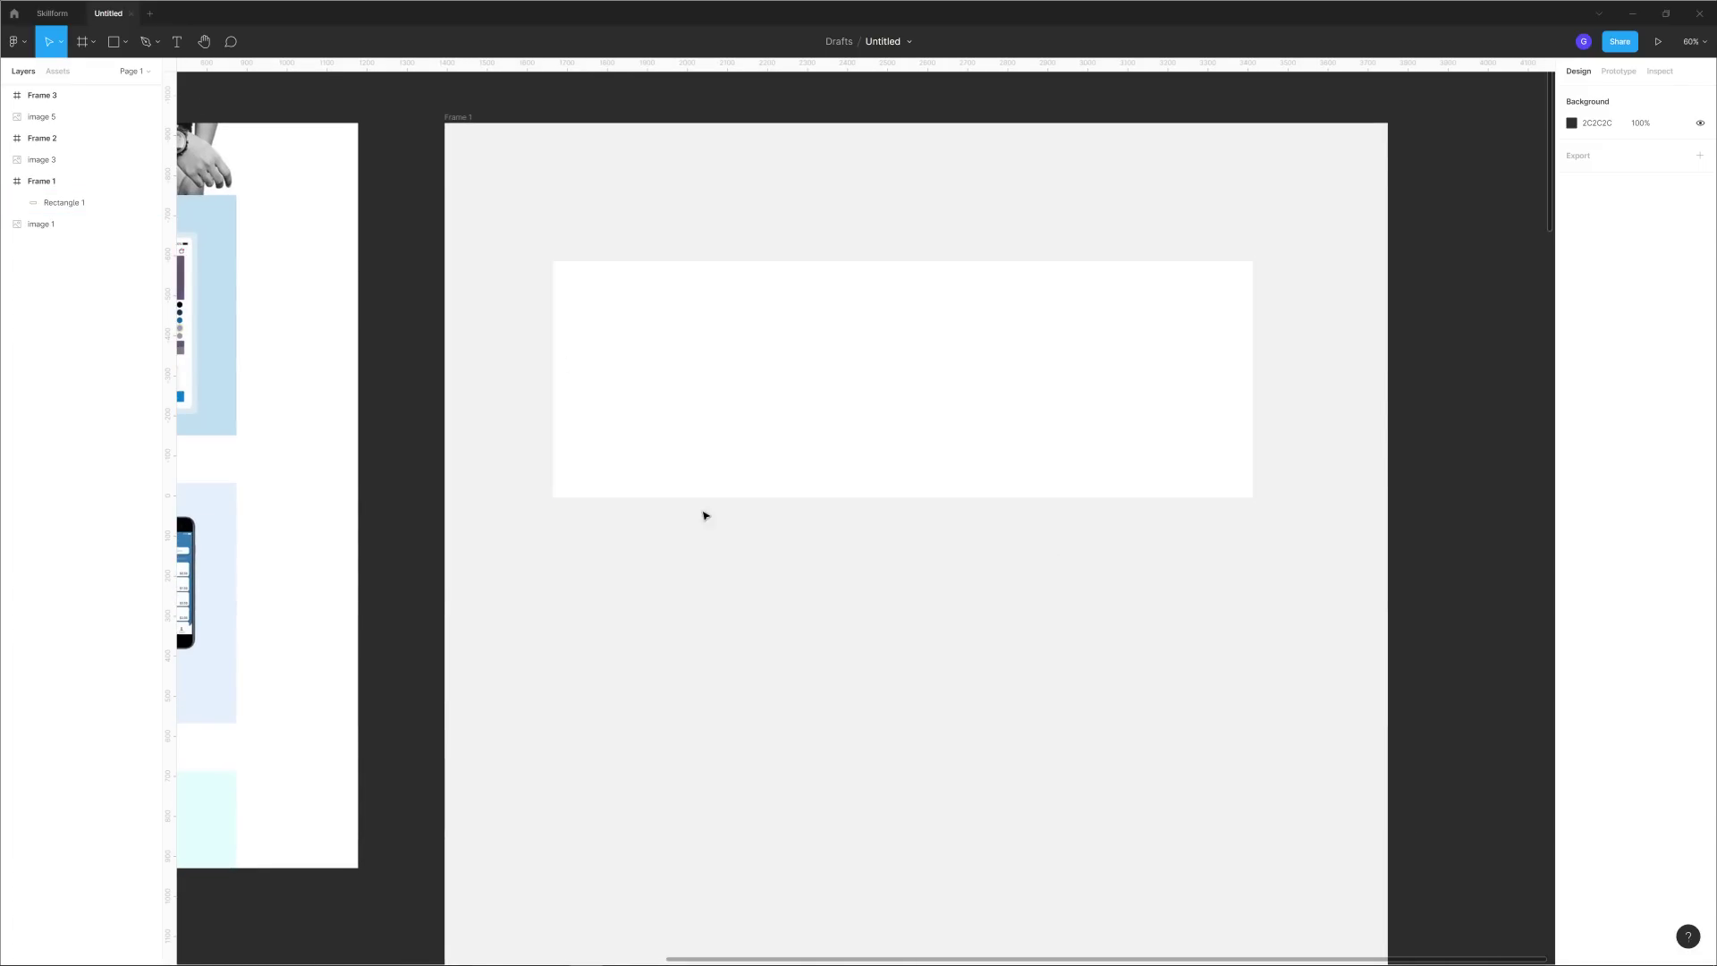
{"action": "scroll", "coordinate": [715, 536], "scroll_direction": "down", "scroll_amount": 5}
{"action": "scroll", "coordinate": [733, 465], "scroll_direction": "left", "scroll_amount": 5}
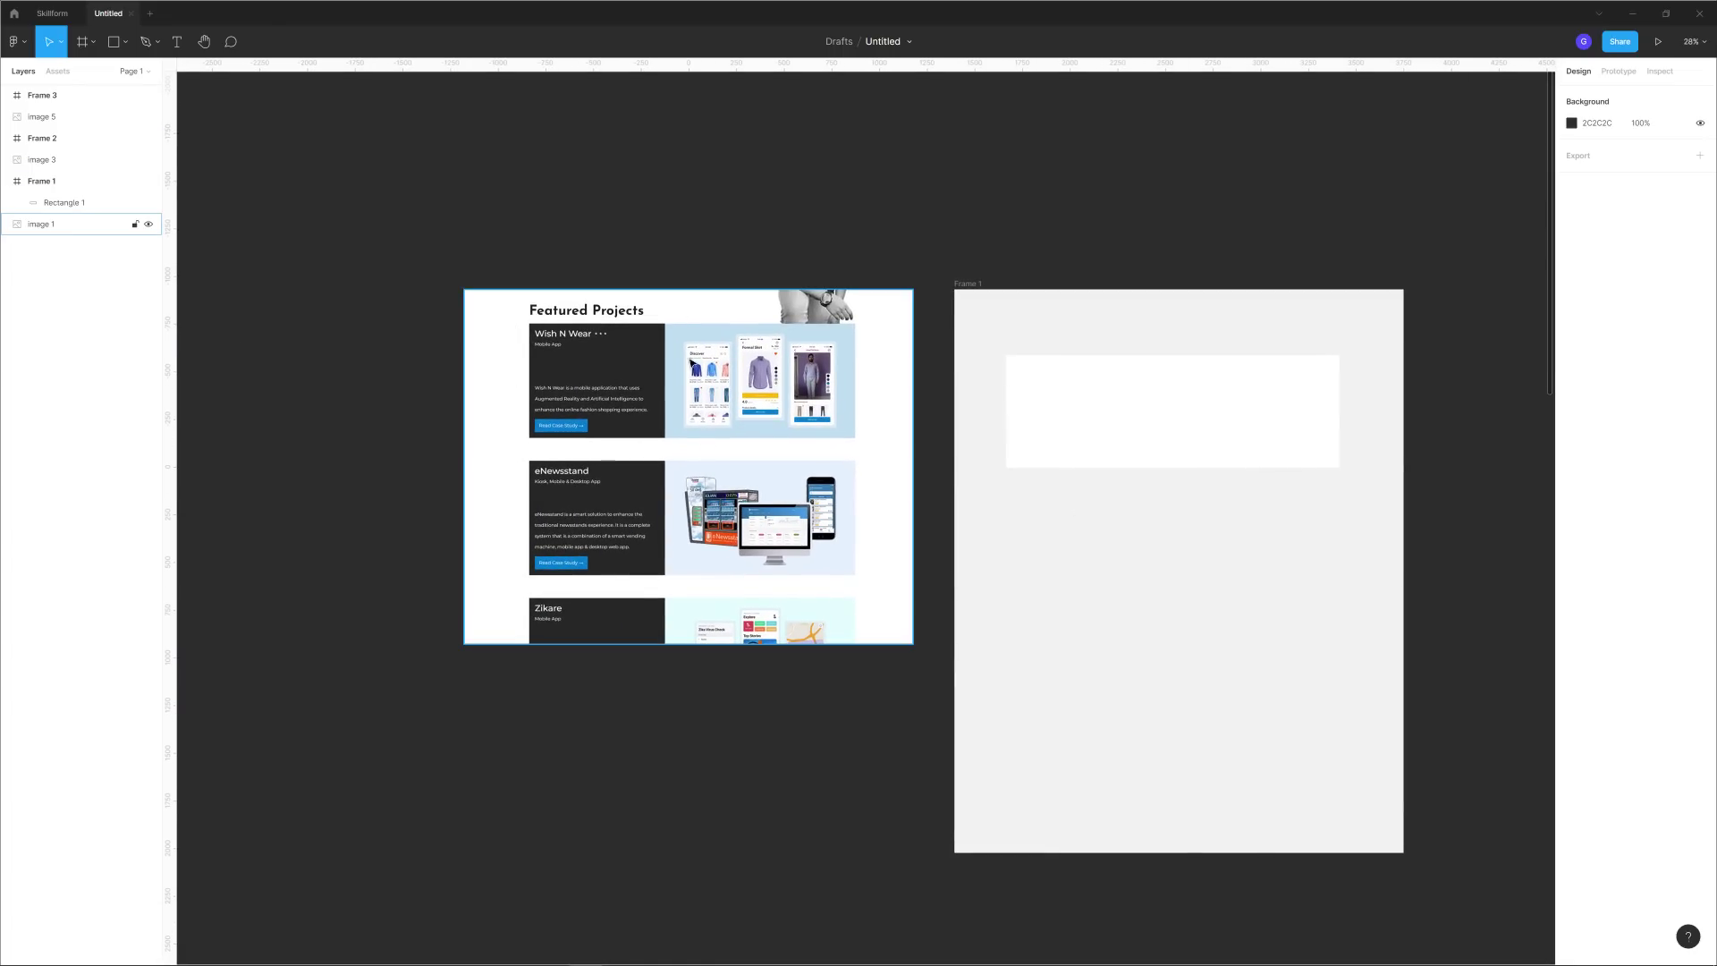
{"action": "scroll", "coordinate": [715, 411], "scroll_direction": "up", "scroll_amount": 5}
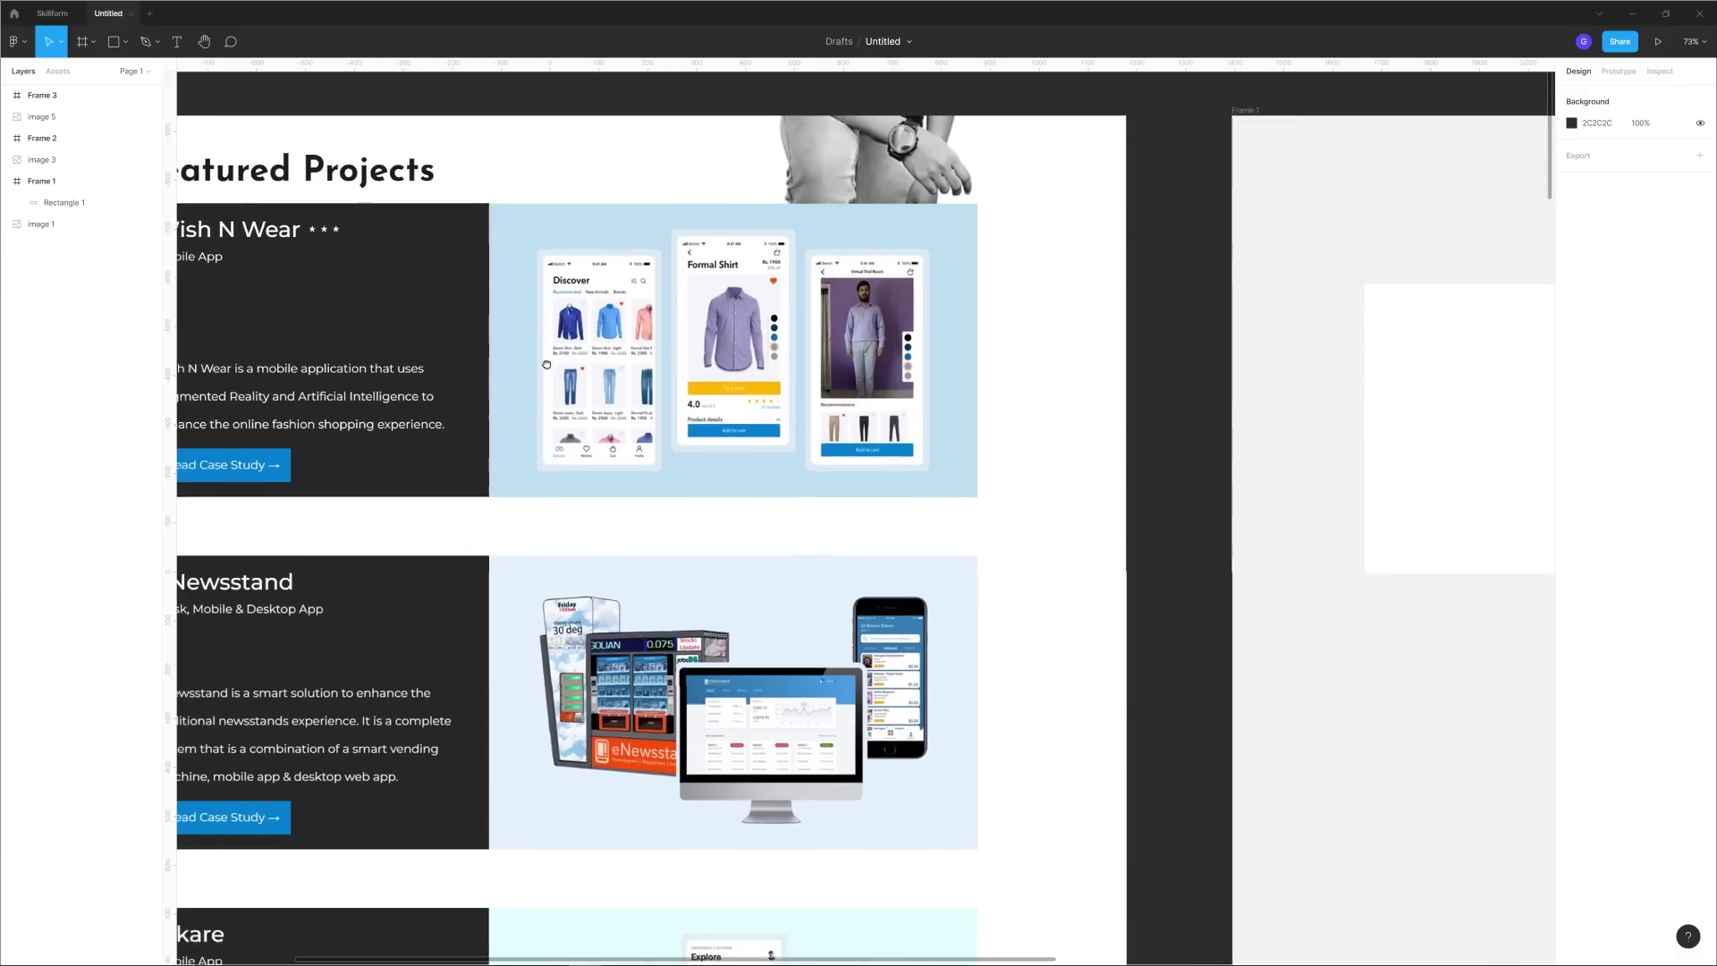
{"action": "scroll", "coordinate": [537, 375], "scroll_direction": "left", "scroll_amount": 2}
{"action": "key", "text": "Print"}
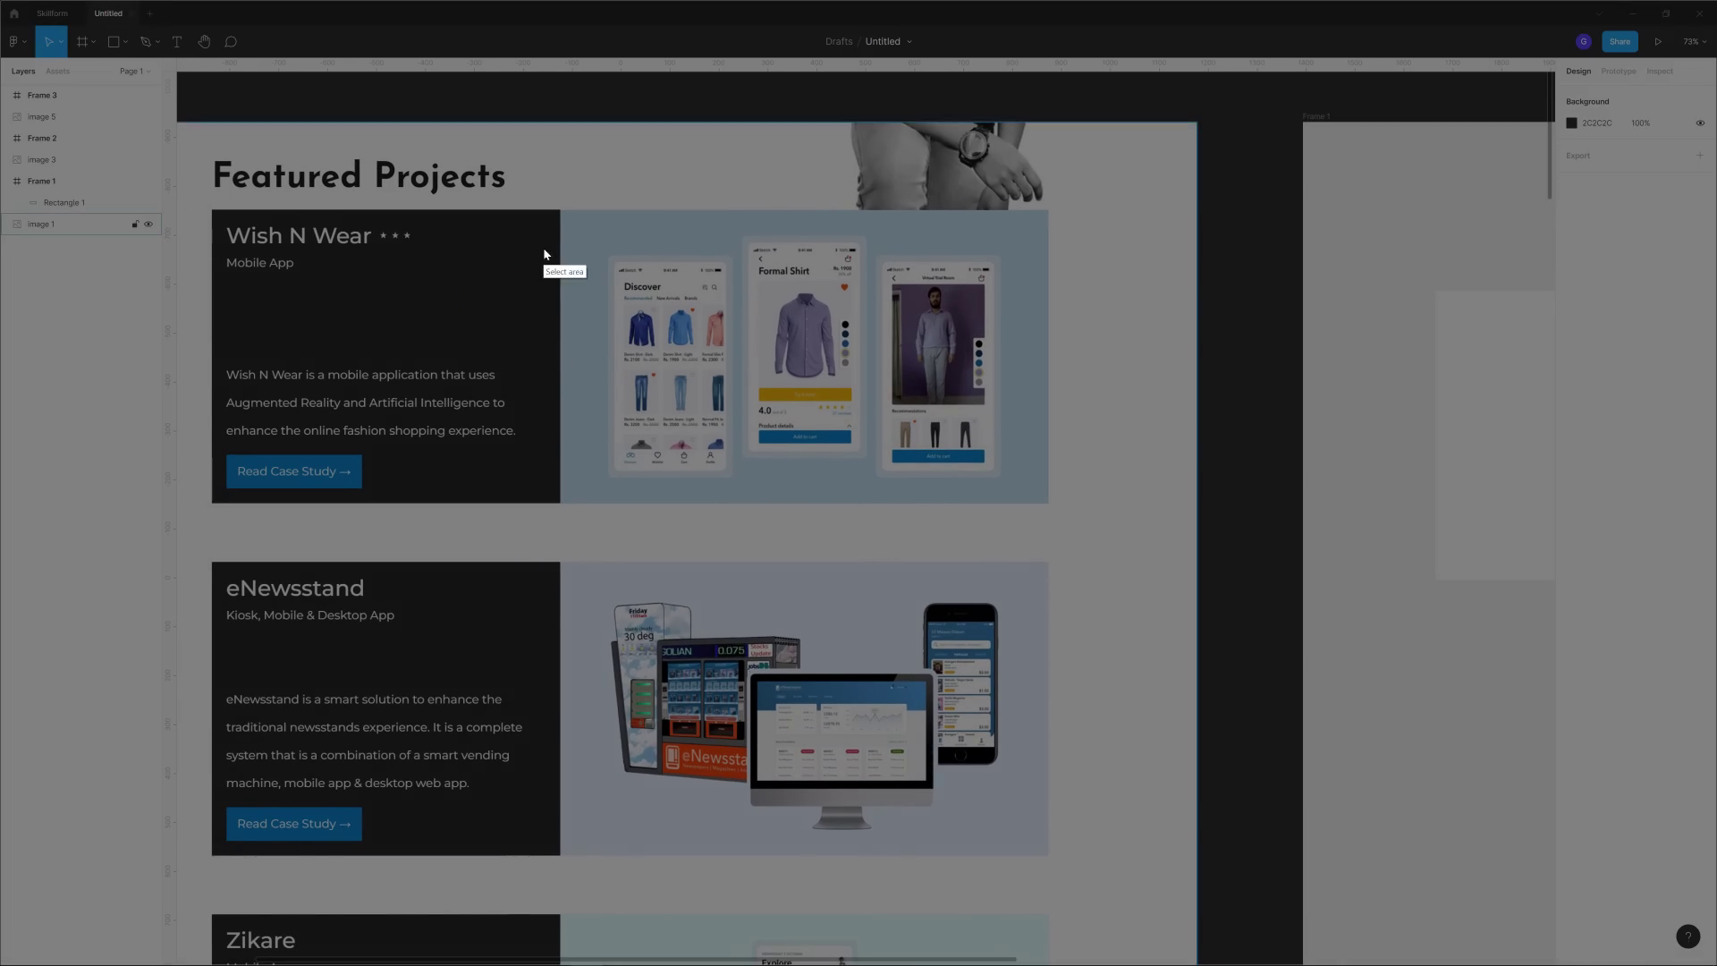
{"action": "left_click_drag", "start_coordinate": [563, 212], "coordinate": [1044, 501]}
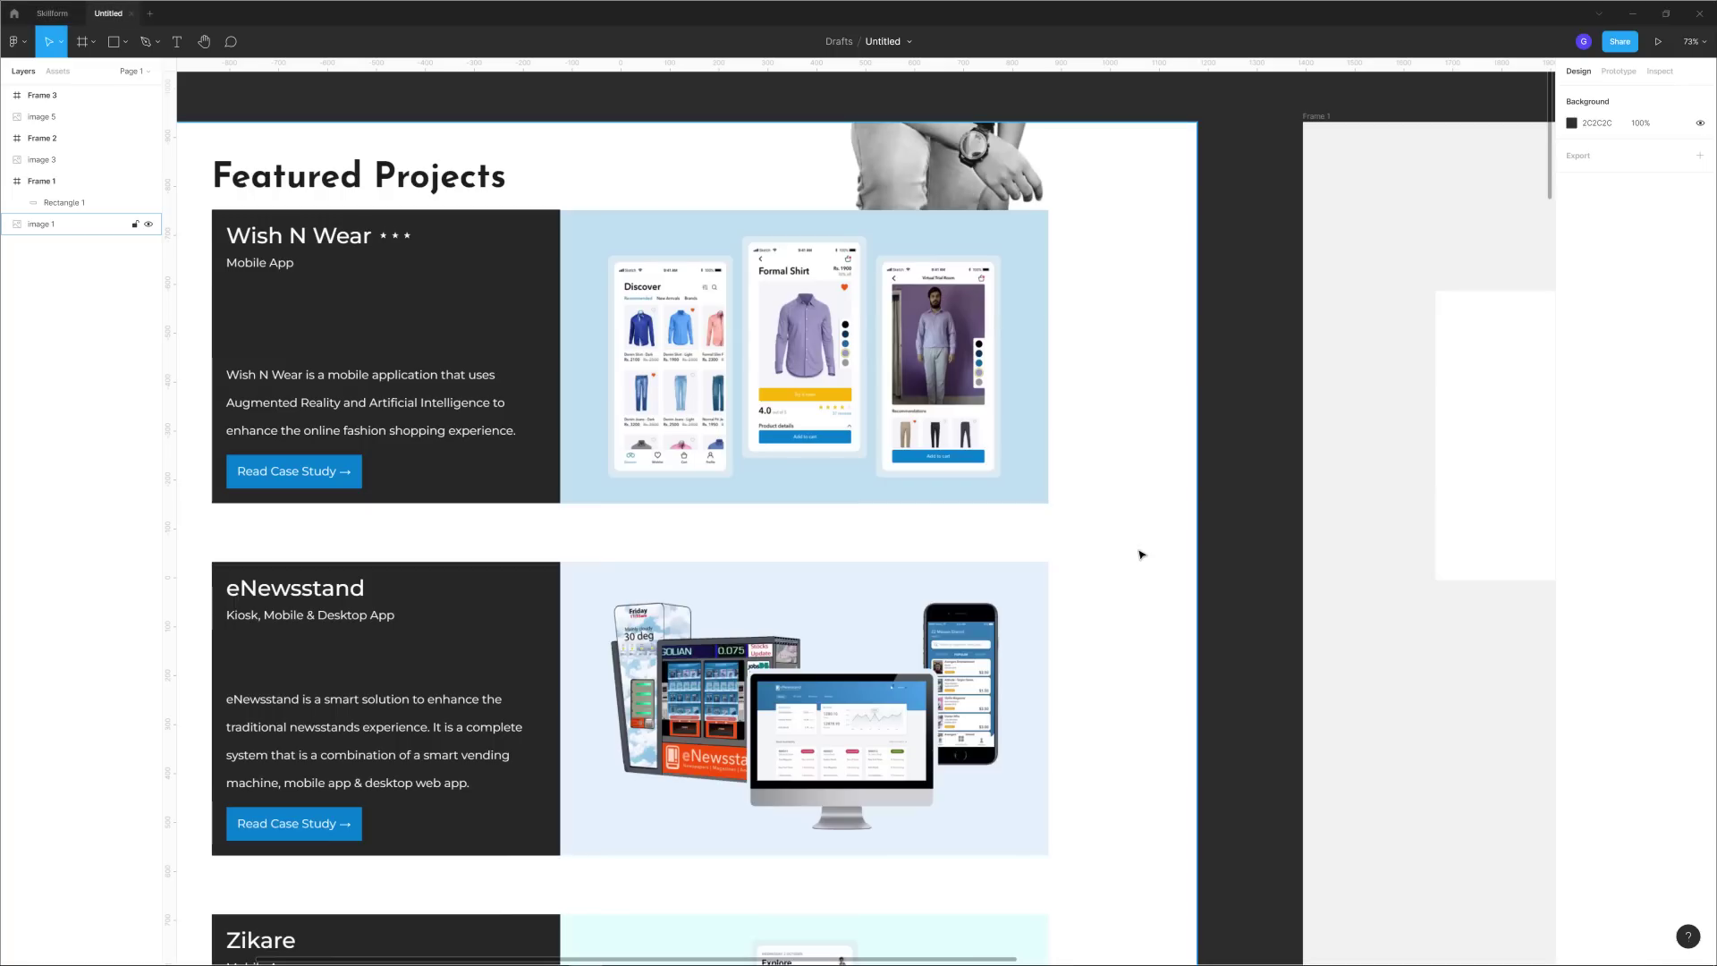
Paste the captured mockup image into Frame 1 and scale it to fit the right end of the white card.
{"action": "scroll", "coordinate": [1139, 552], "scroll_direction": "down", "scroll_amount": 5}
{"action": "left_click_drag", "start_coordinate": [1208, 582], "coordinate": [720, 554]}
{"action": "scroll", "coordinate": [761, 417], "scroll_direction": "up", "scroll_amount": 4}
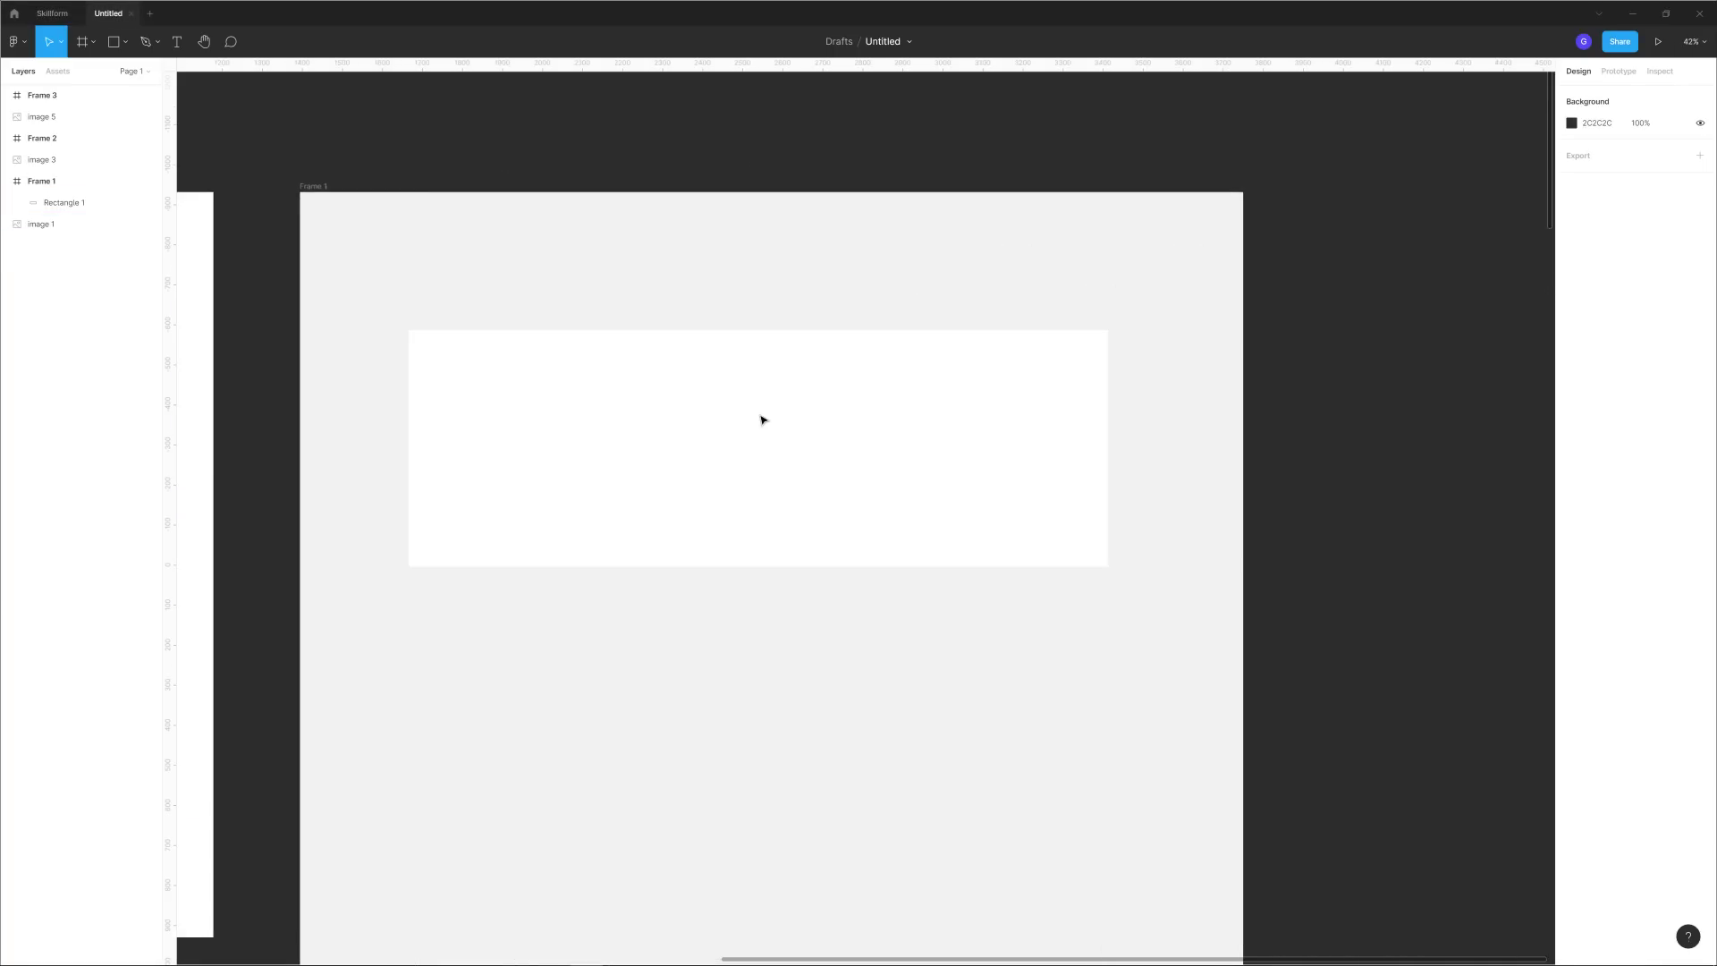
{"action": "key", "text": "ctrl+v"}
{"action": "left_click_drag", "start_coordinate": [850, 483], "coordinate": [881, 447]}
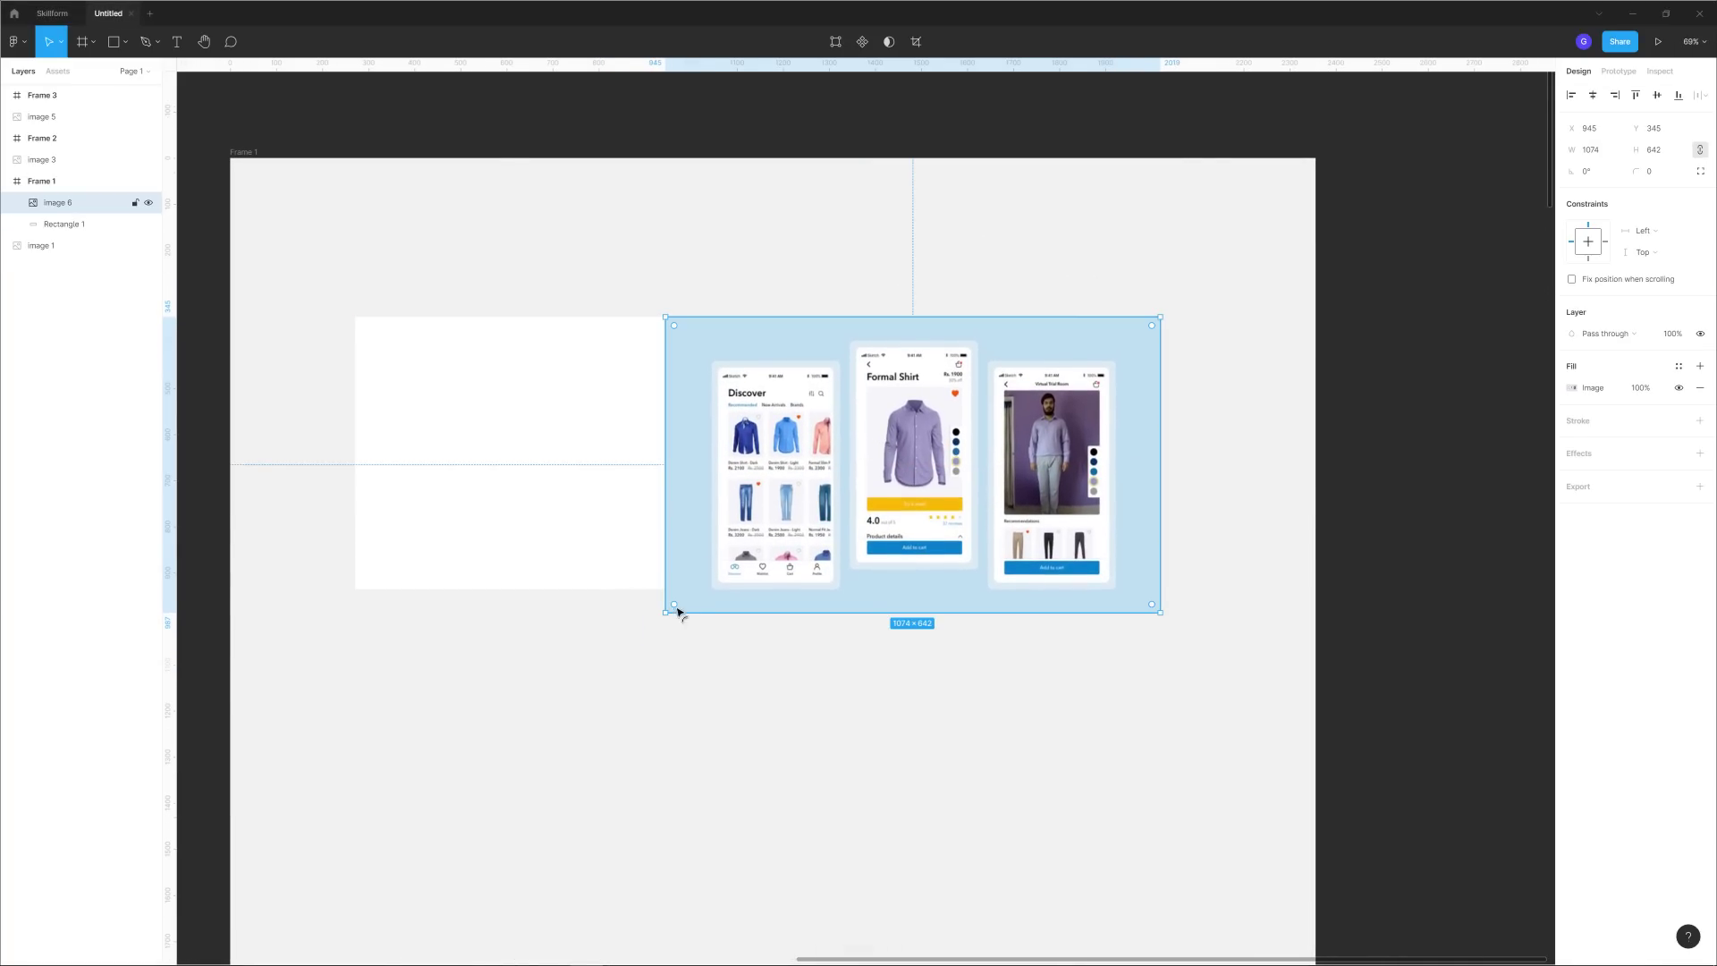
{"action": "left_click_drag", "start_coordinate": [662, 614], "coordinate": [751, 586]}
{"action": "left_click", "coordinate": [813, 617]}
{"action": "scroll", "coordinate": [694, 674], "scroll_direction": "down", "scroll_amount": 2}
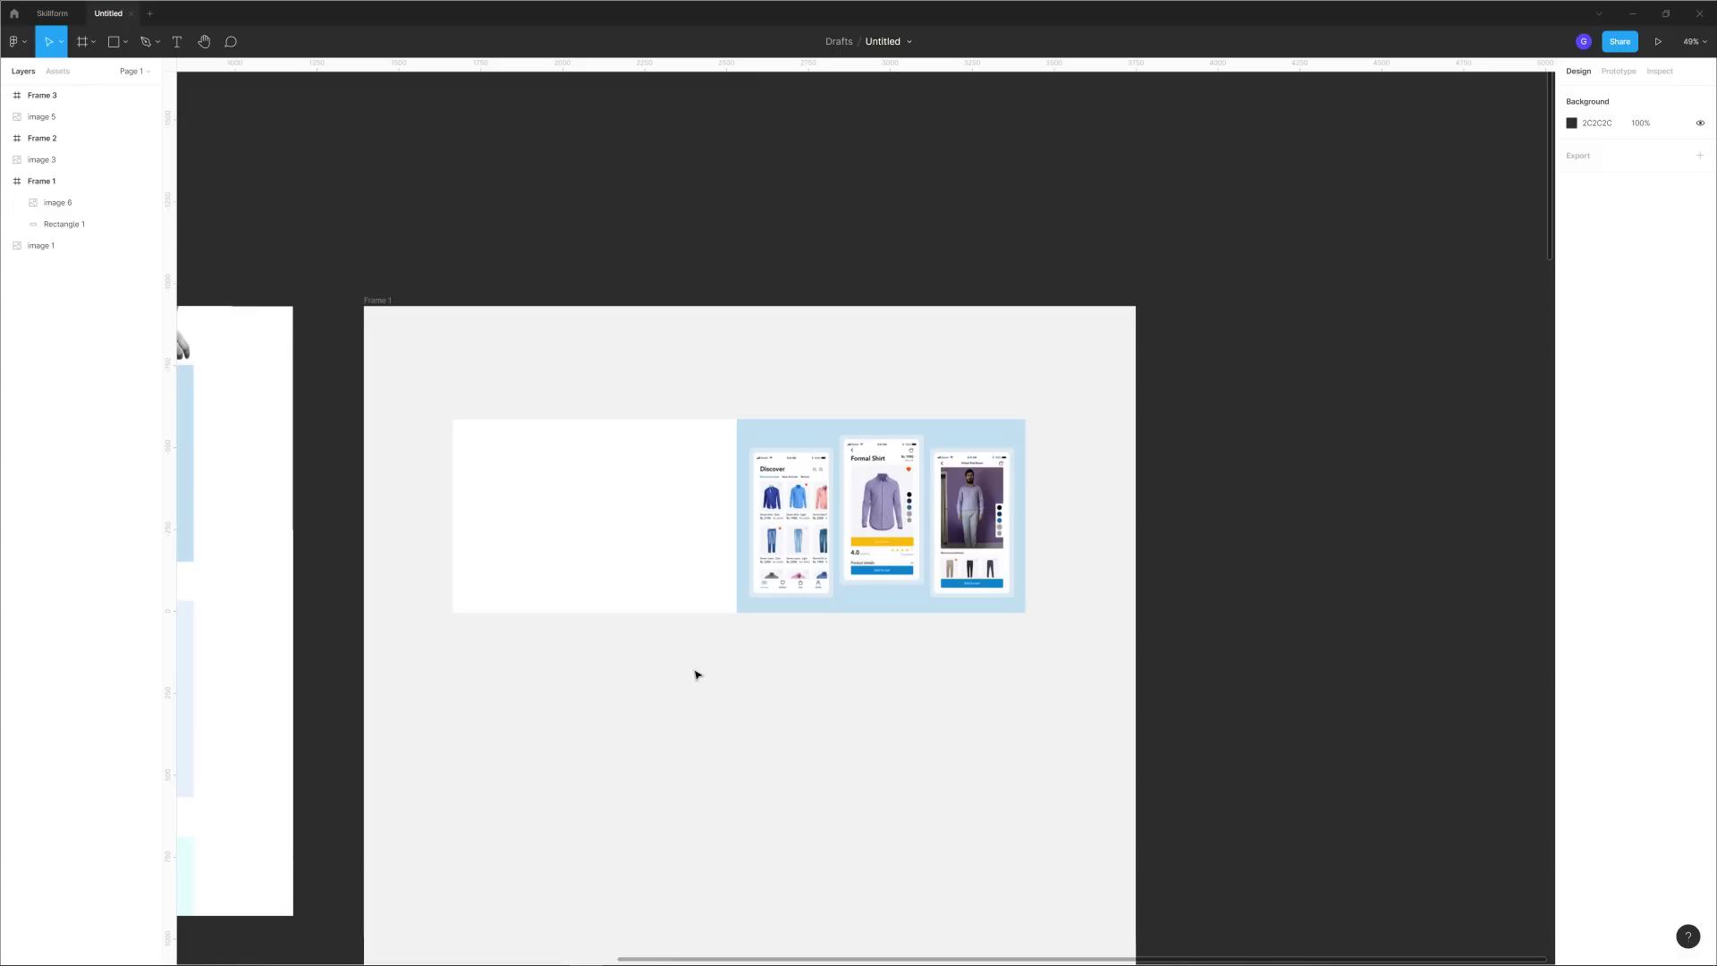
Add the text "Wish n Wear" as a title in the empty white area of the card.
{"action": "left_click_drag", "start_coordinate": [694, 674], "coordinate": [931, 582]}
{"action": "scroll", "coordinate": [900, 537], "scroll_direction": "up", "scroll_amount": 3}
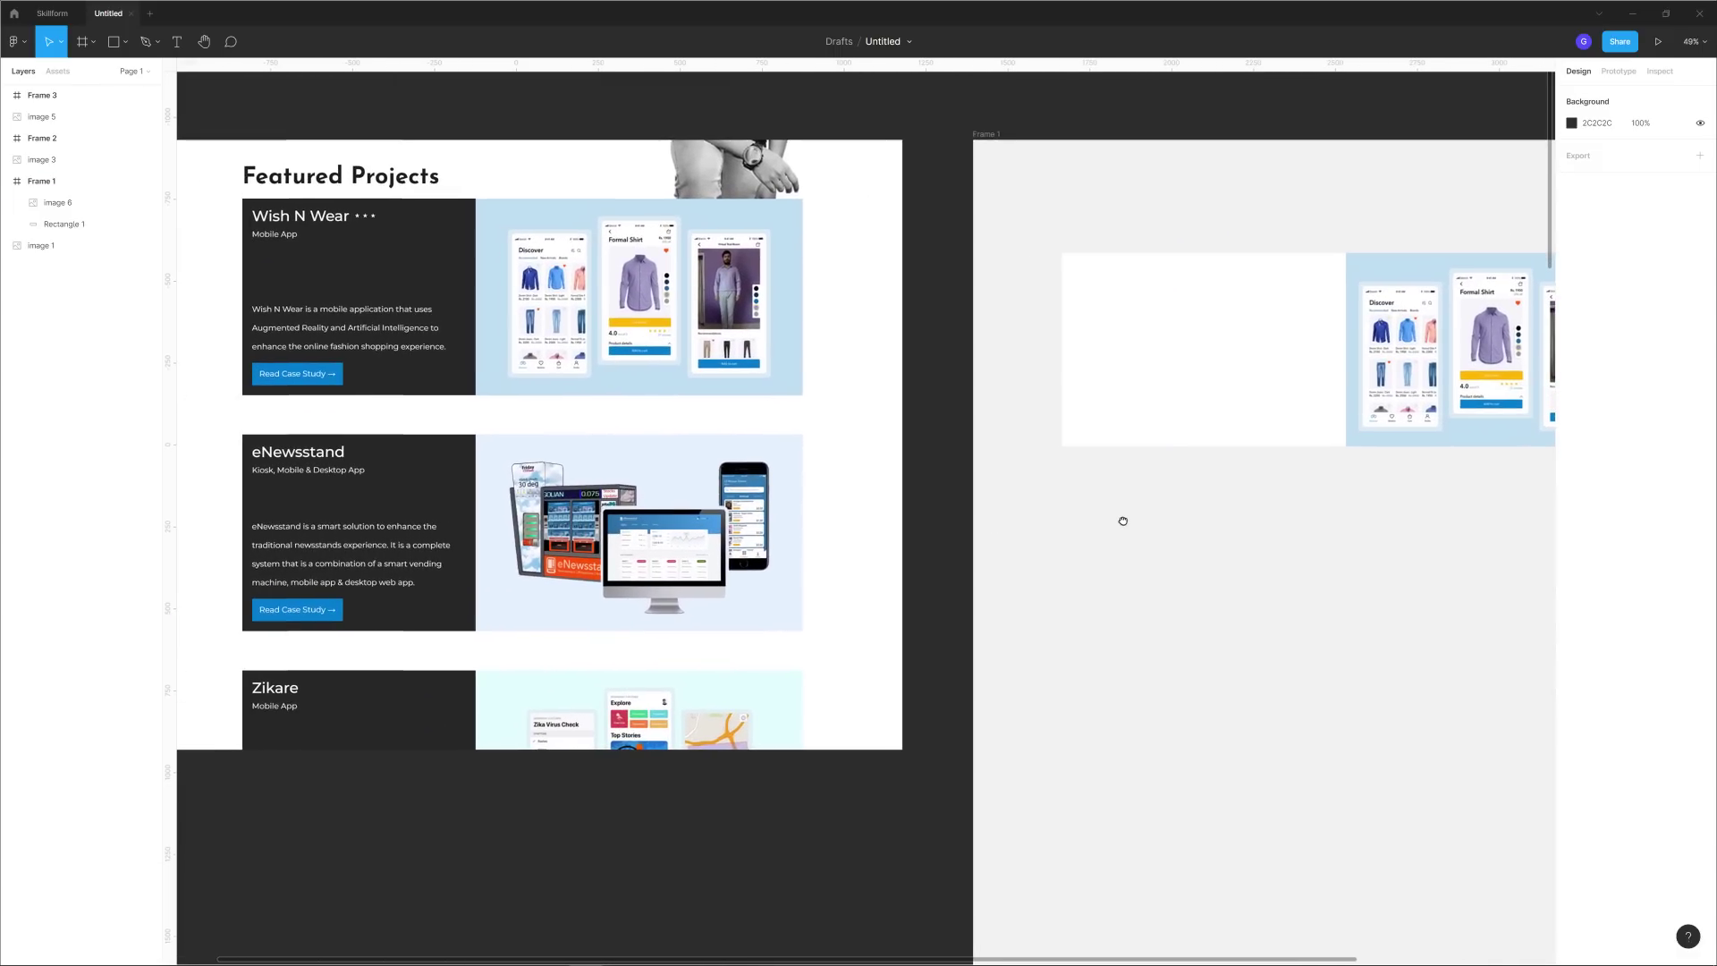
{"action": "scroll", "coordinate": [1029, 542], "scroll_direction": "left", "scroll_amount": 2}
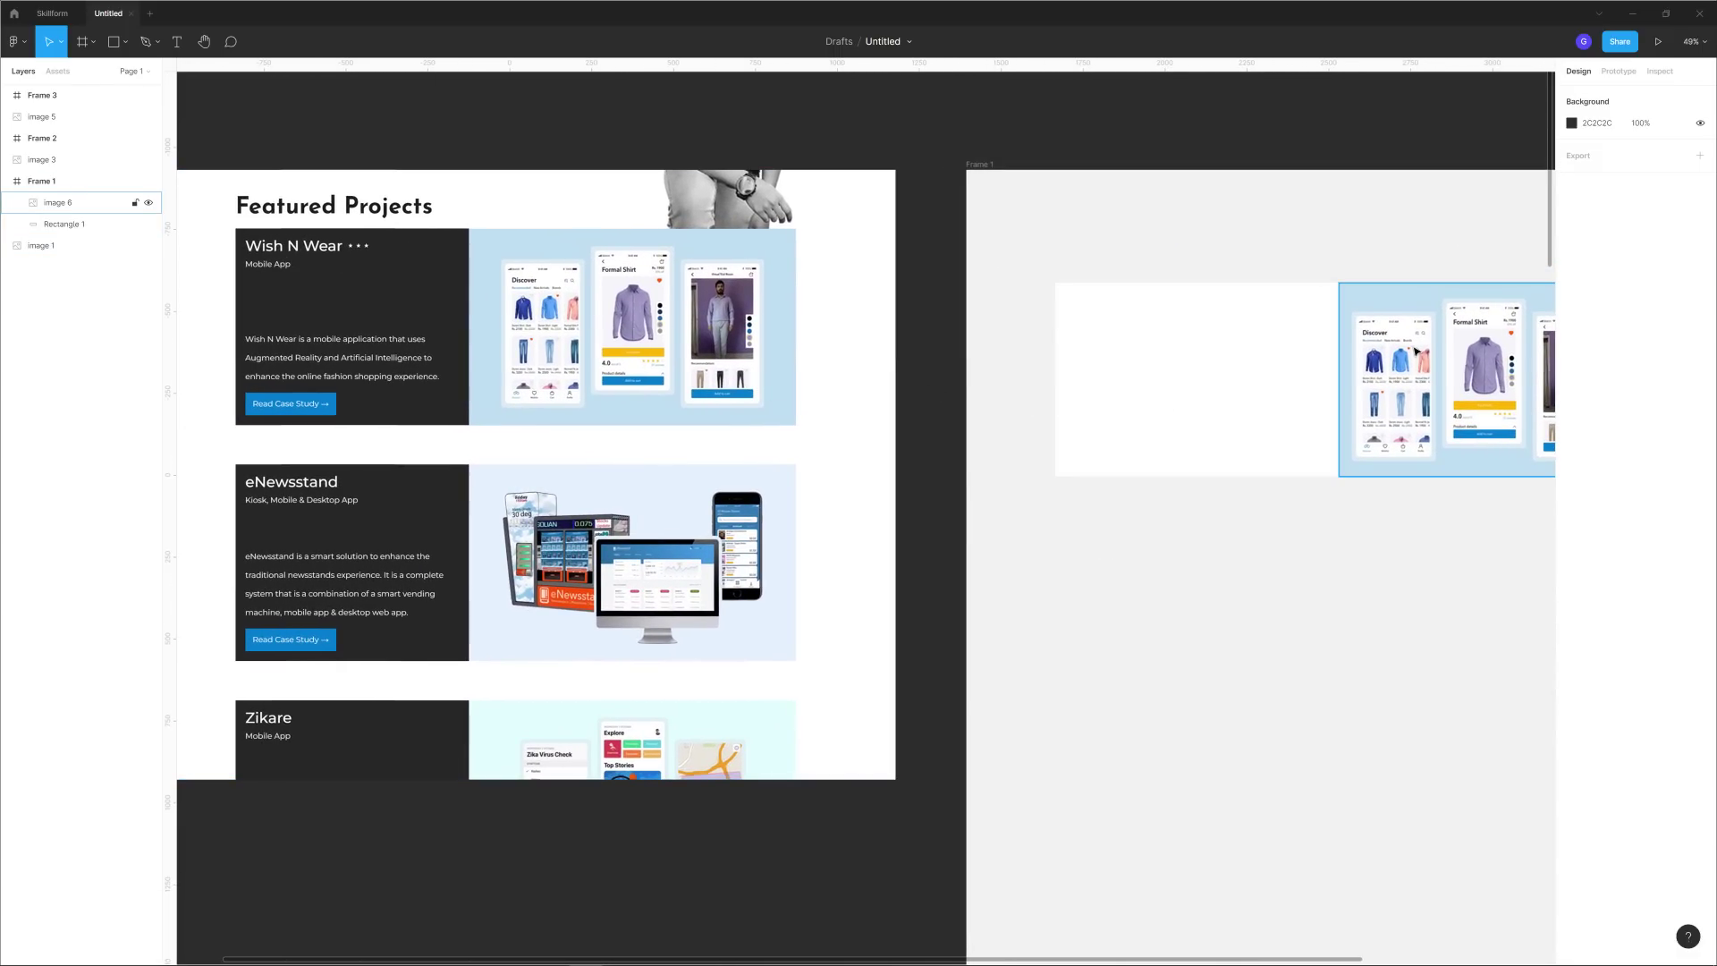
{"action": "scroll", "coordinate": [1118, 565], "scroll_direction": "right", "scroll_amount": 2}
{"action": "scroll", "coordinate": [1119, 565], "scroll_direction": "right", "scroll_amount": 2}
{"action": "key", "text": "t"}
{"action": "left_click", "coordinate": [750, 334]}
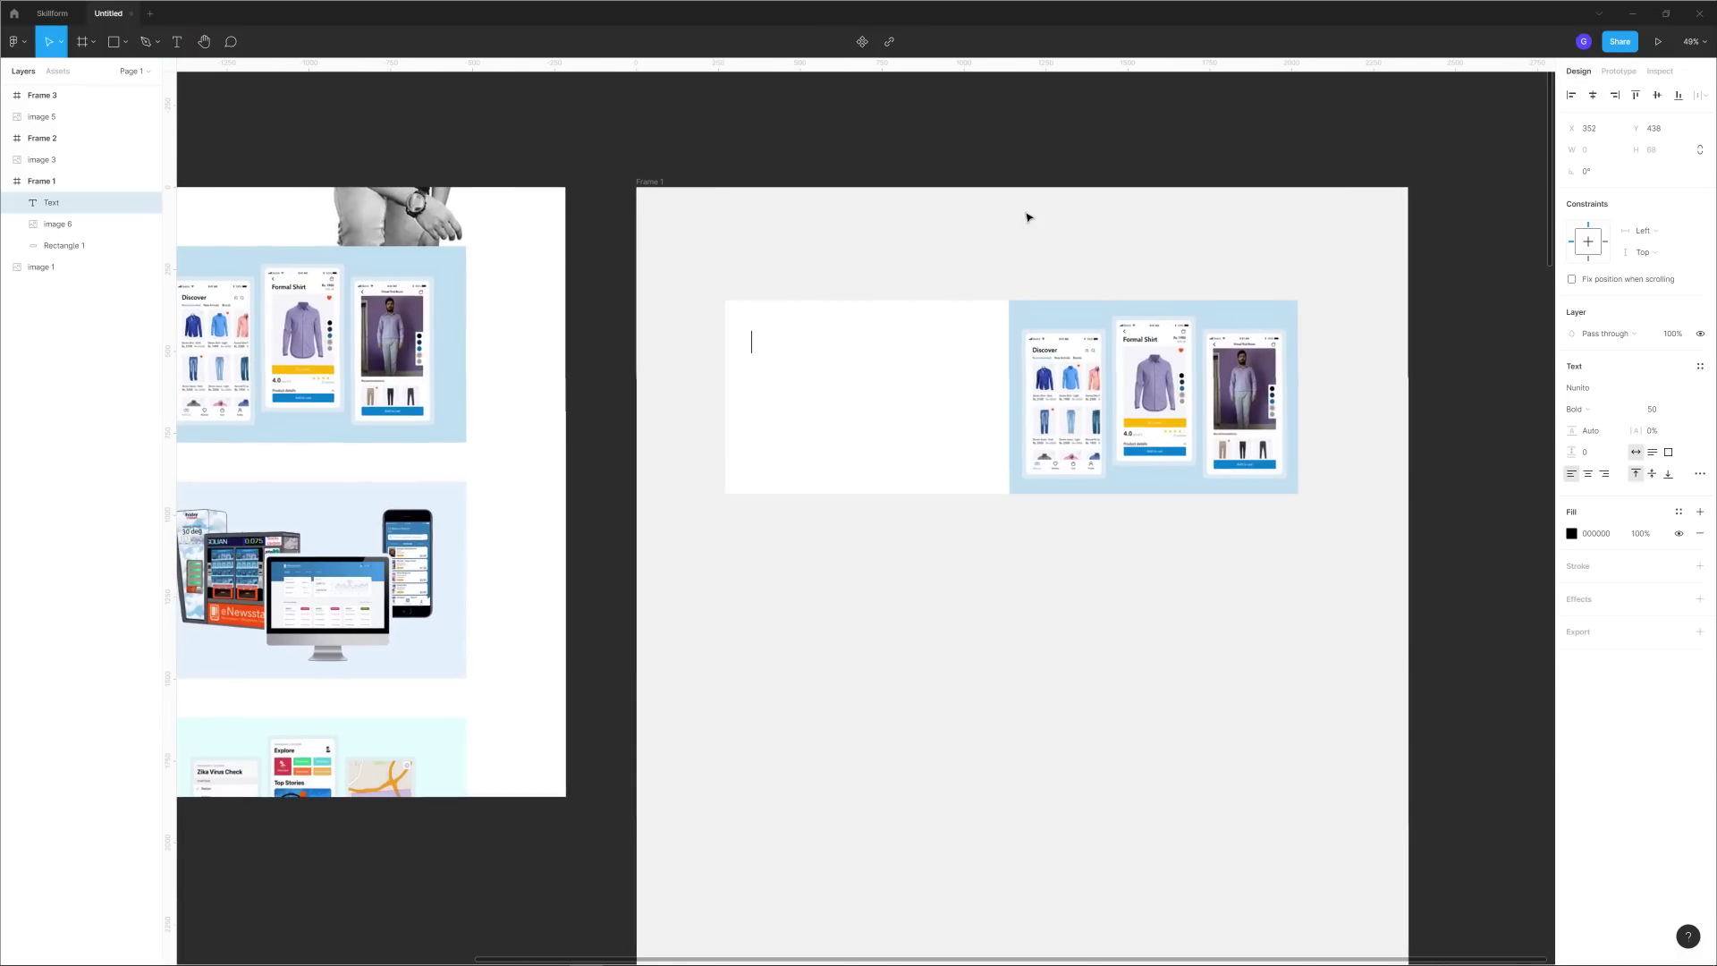
{"action": "type", "text": "Wish n Wear"}
{"action": "key", "text": "Escape"}
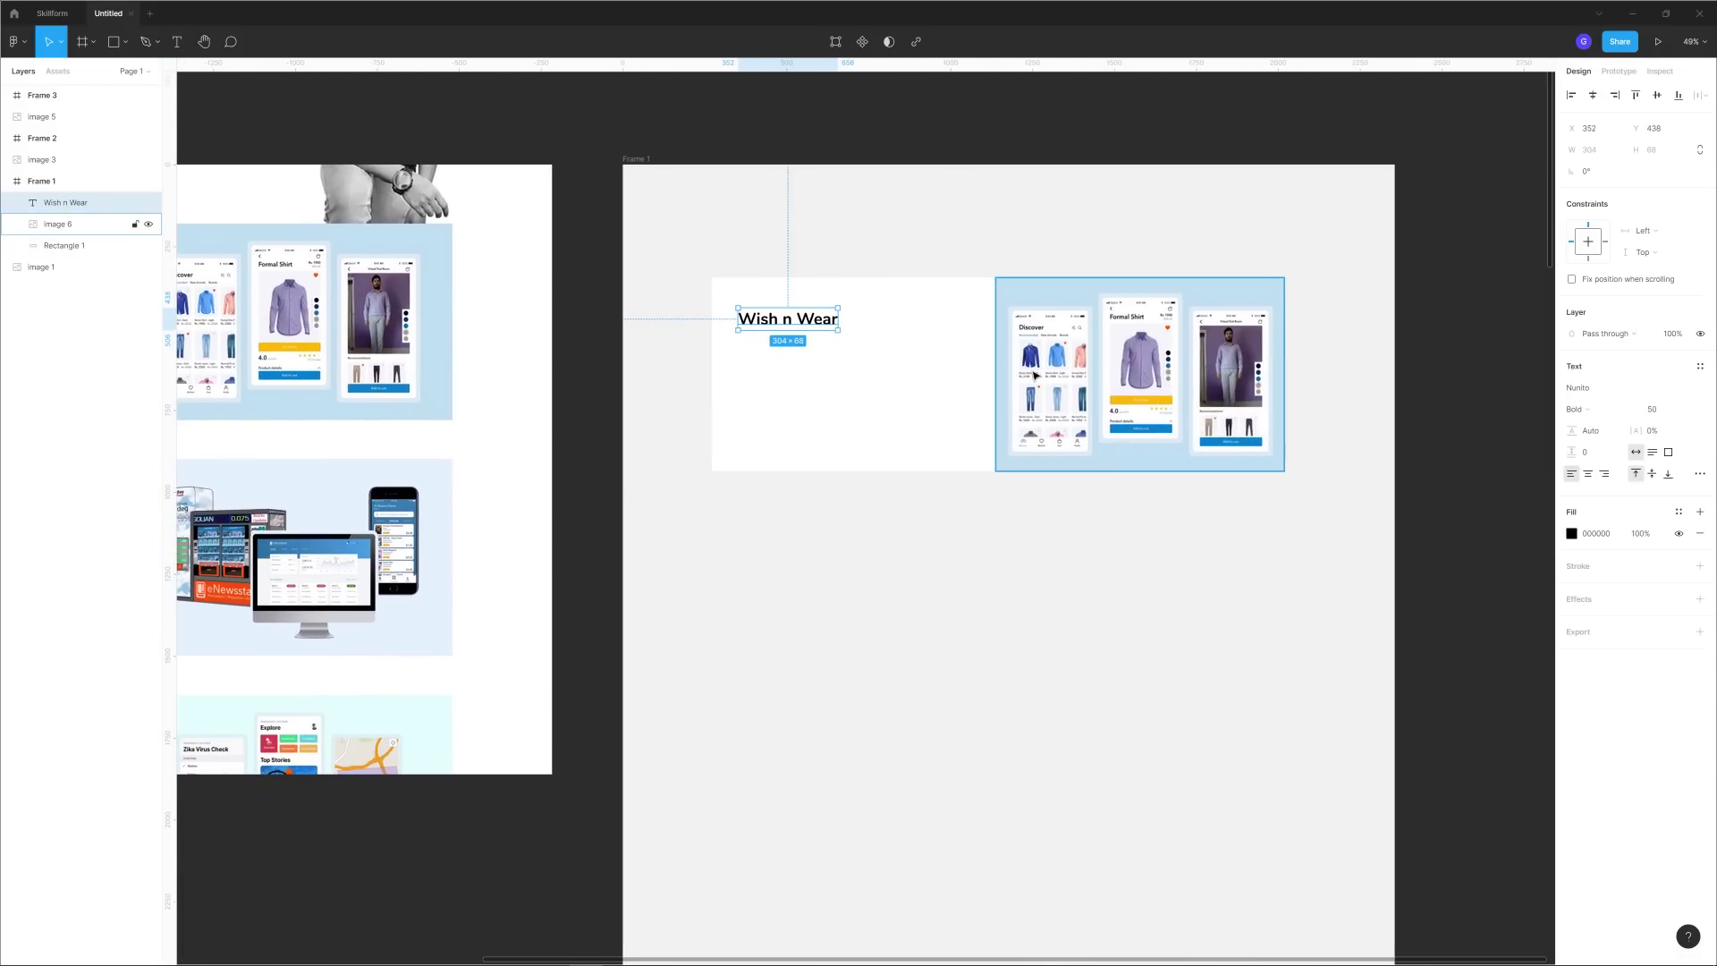
Move the "Wish n Wear" title closer to the card's upper-left corner, at X 344, Y 405.
{"action": "scroll", "coordinate": [1035, 374], "scroll_direction": "up", "scroll_amount": 5}
{"action": "scroll", "coordinate": [916, 387], "scroll_direction": "right", "scroll_amount": 3}
{"action": "left_click_drag", "start_coordinate": [546, 345], "coordinate": [538, 319]}
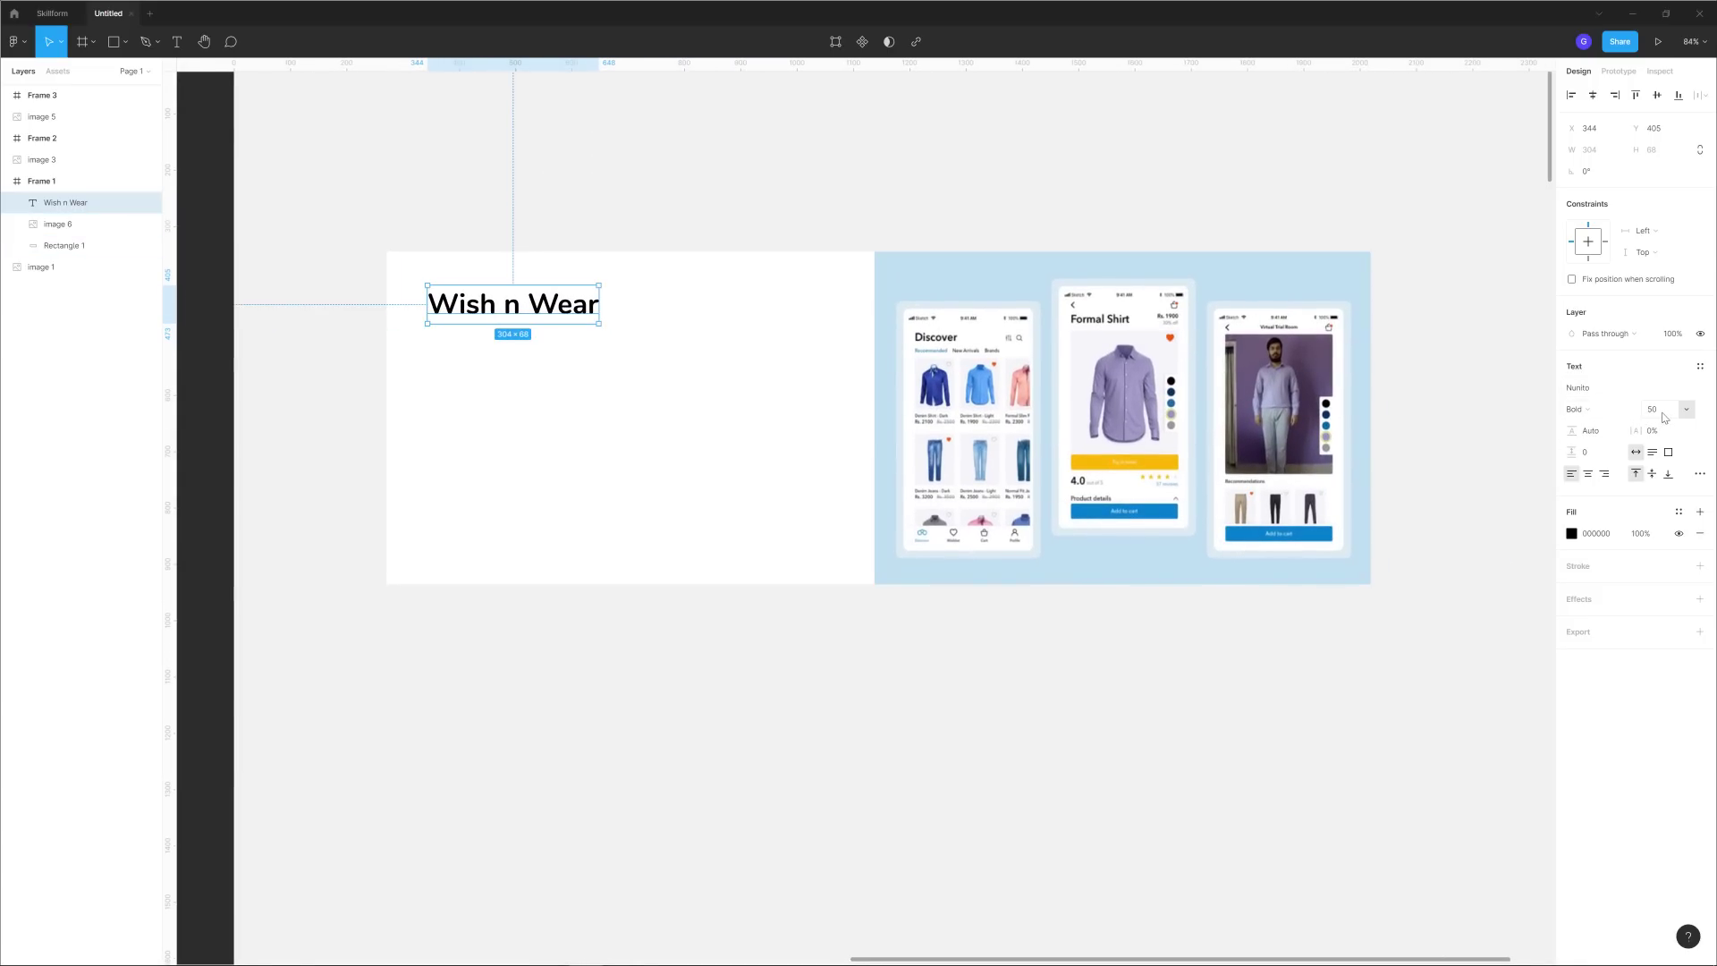
{"action": "left_click", "coordinate": [921, 739]}
{"action": "left_click", "coordinate": [506, 305]}
{"action": "left_click", "coordinate": [483, 642]}
Examine the titles, subtitles, descriptions and buttons of the original Featured Projects cards against the new card.
{"action": "scroll", "coordinate": [701, 640], "scroll_direction": "left", "scroll_amount": 15}
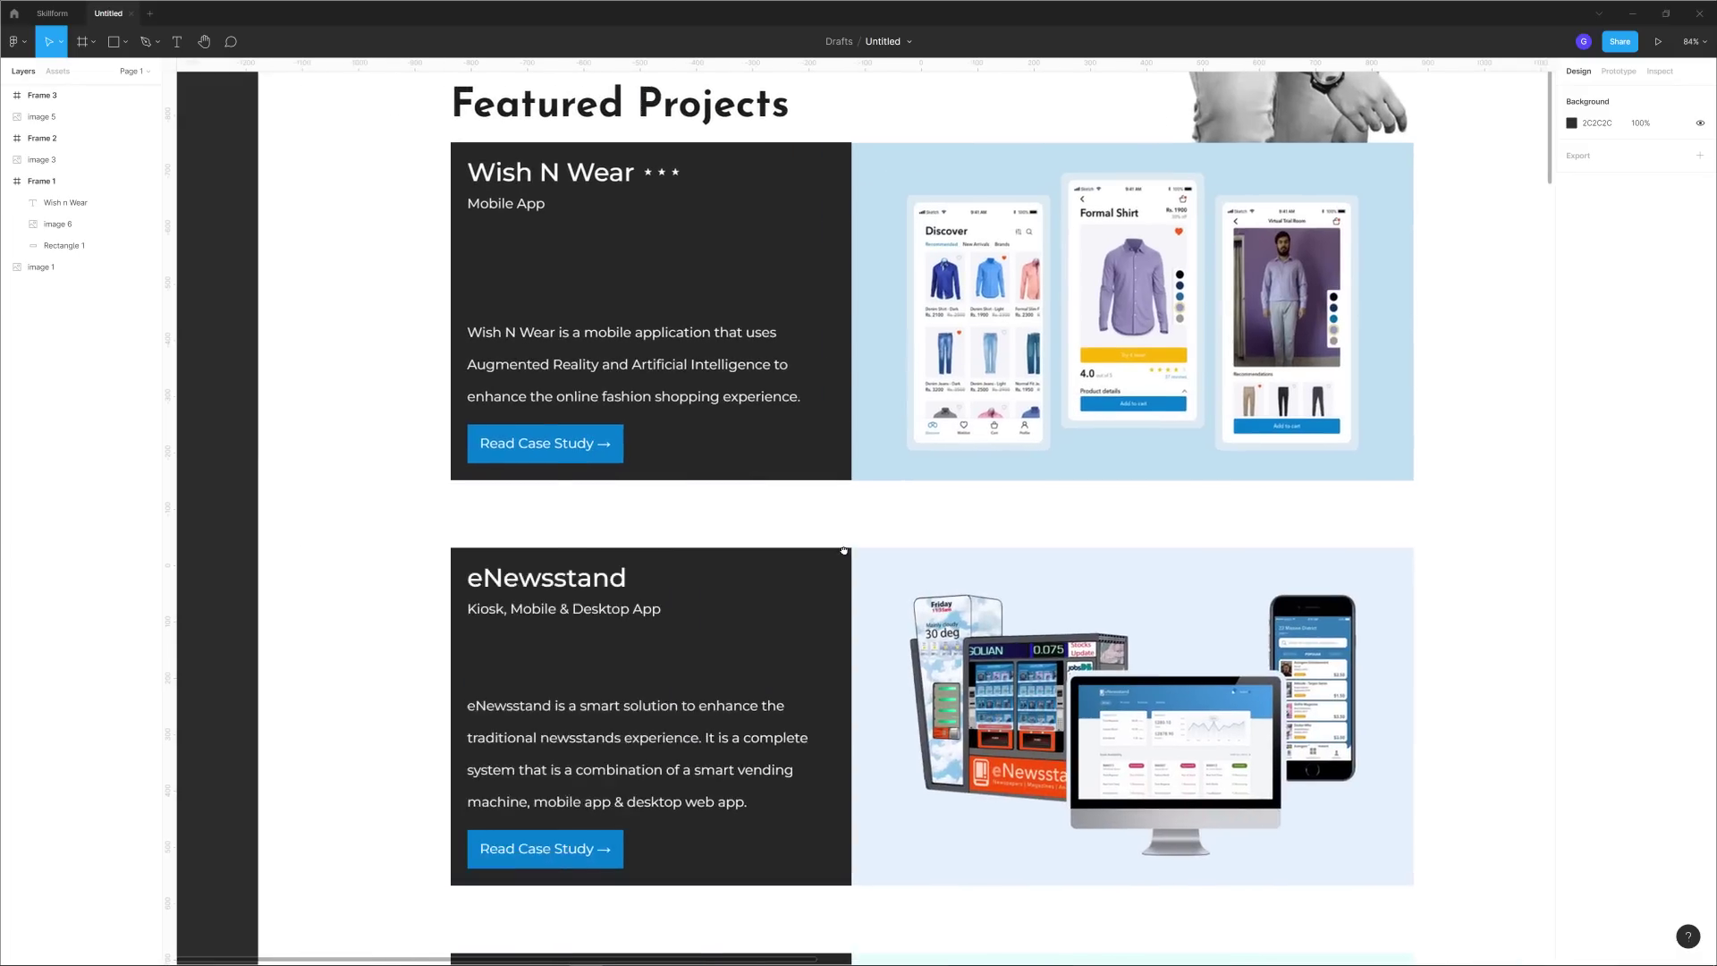
{"action": "scroll", "coordinate": [843, 550], "scroll_direction": "left", "scroll_amount": 3}
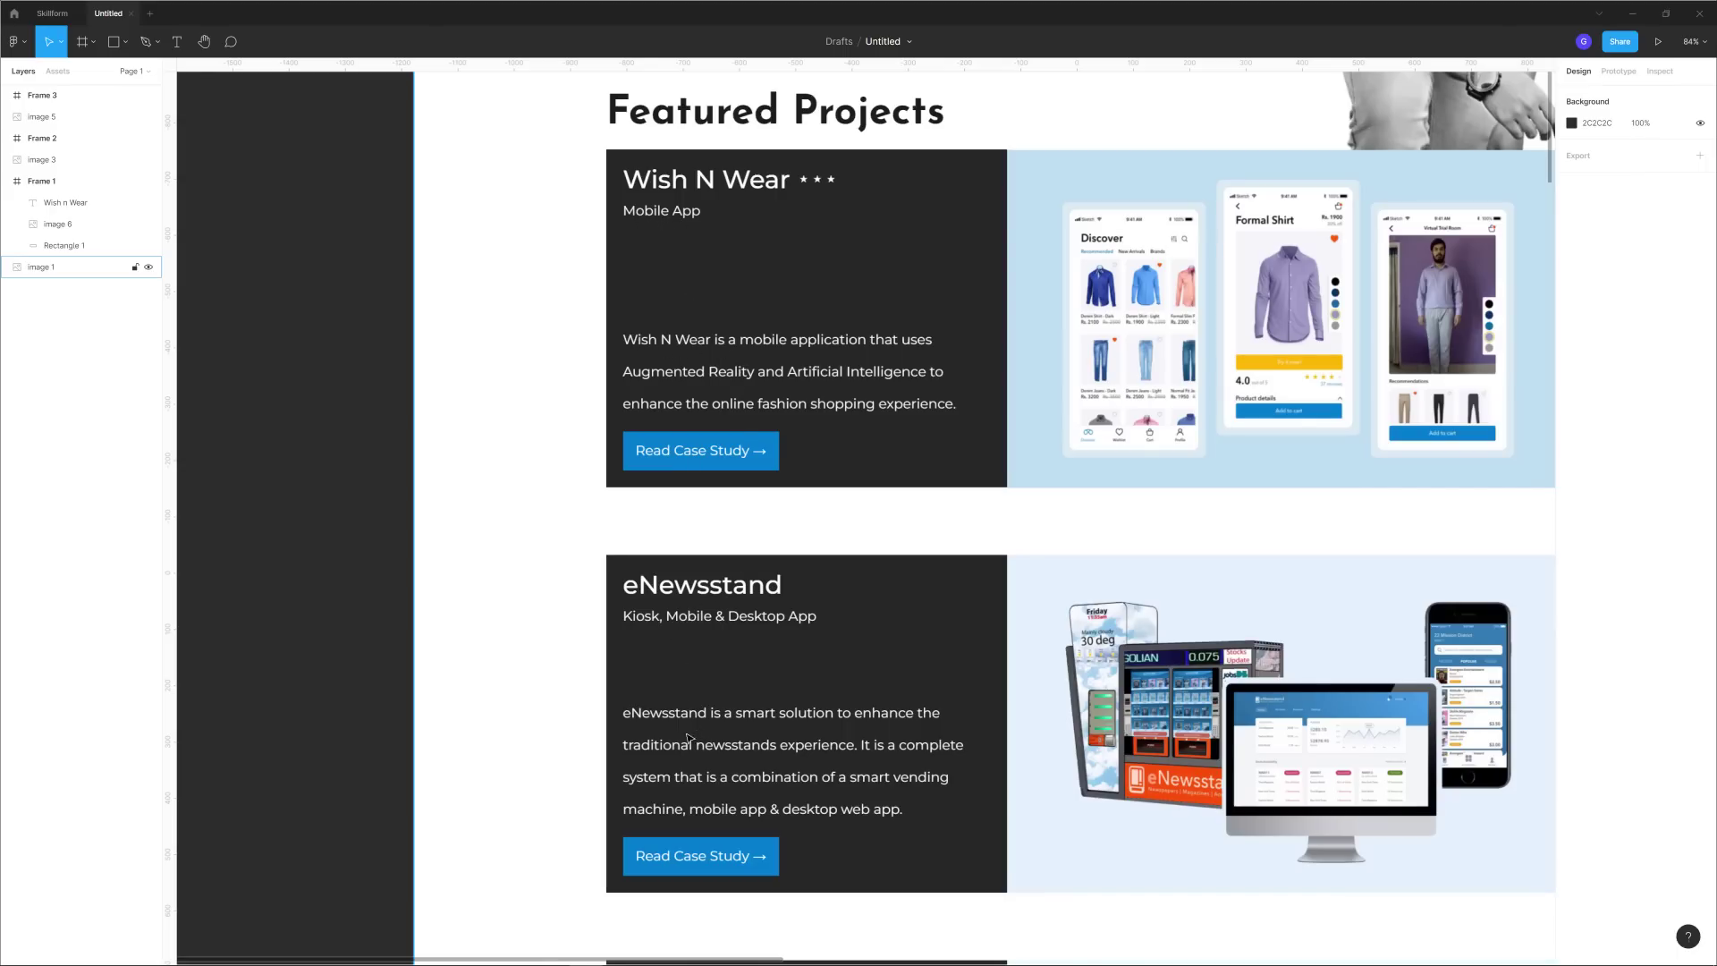
{"action": "scroll", "coordinate": [898, 649], "scroll_direction": "down", "scroll_amount": 2}
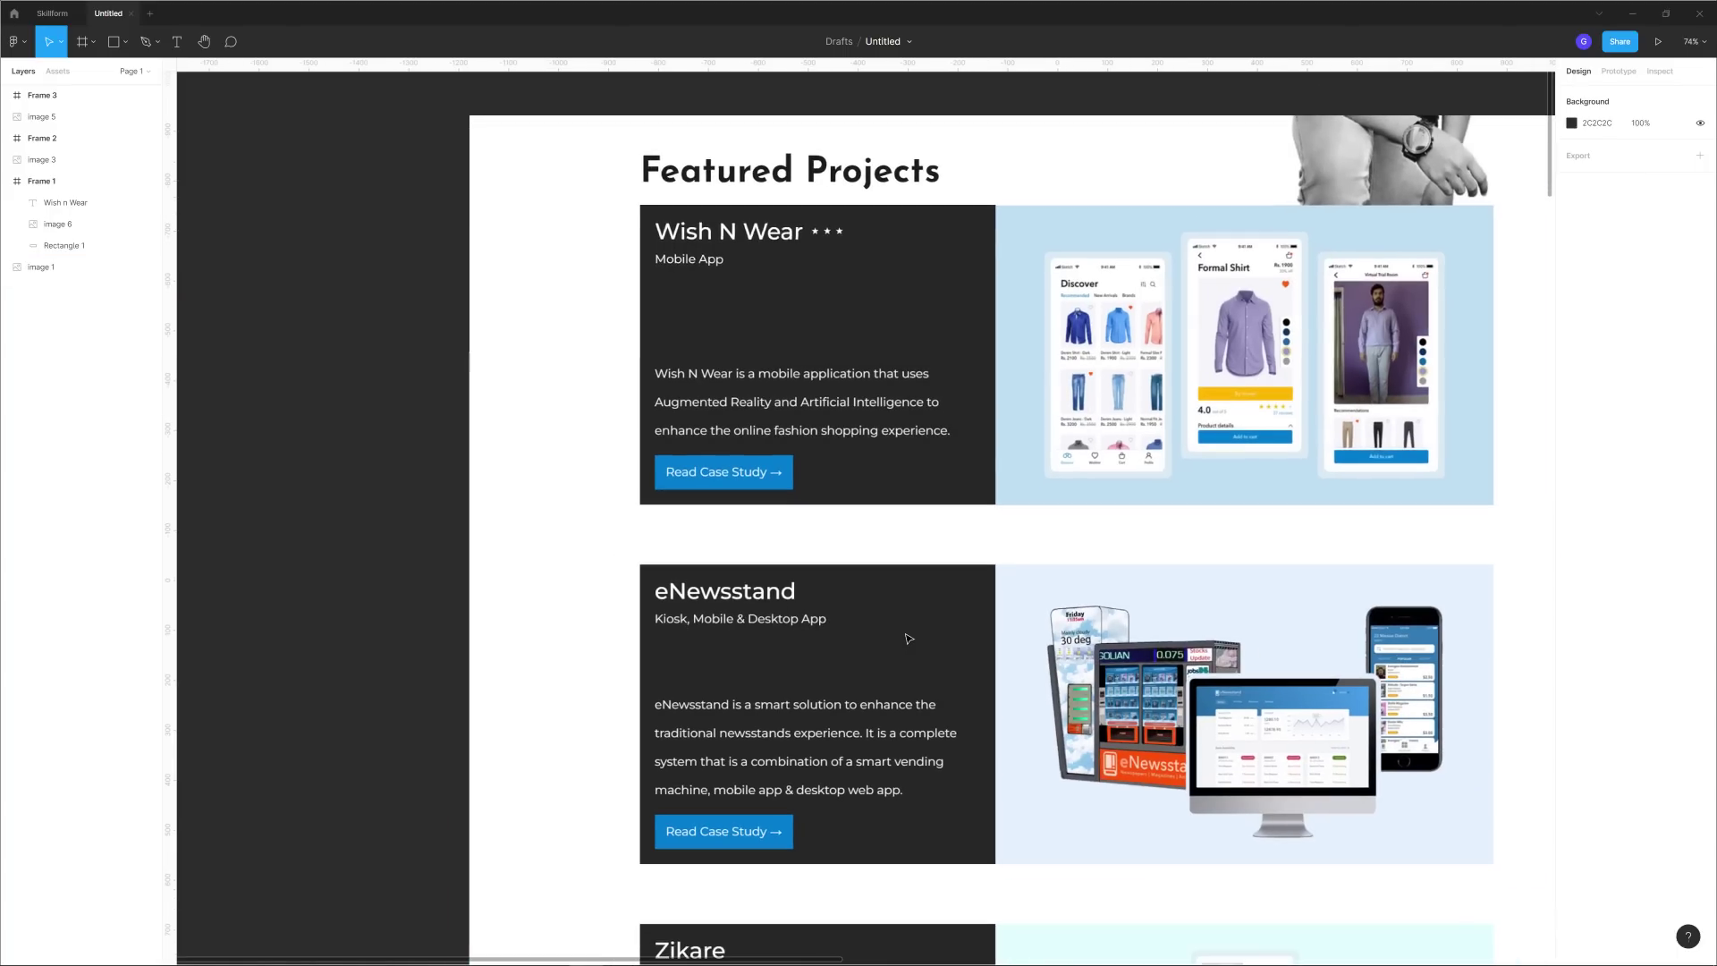
{"action": "scroll", "coordinate": [985, 533], "scroll_direction": "down", "scroll_amount": 4}
{"action": "scroll", "coordinate": [985, 575], "scroll_direction": "right", "scroll_amount": 8}
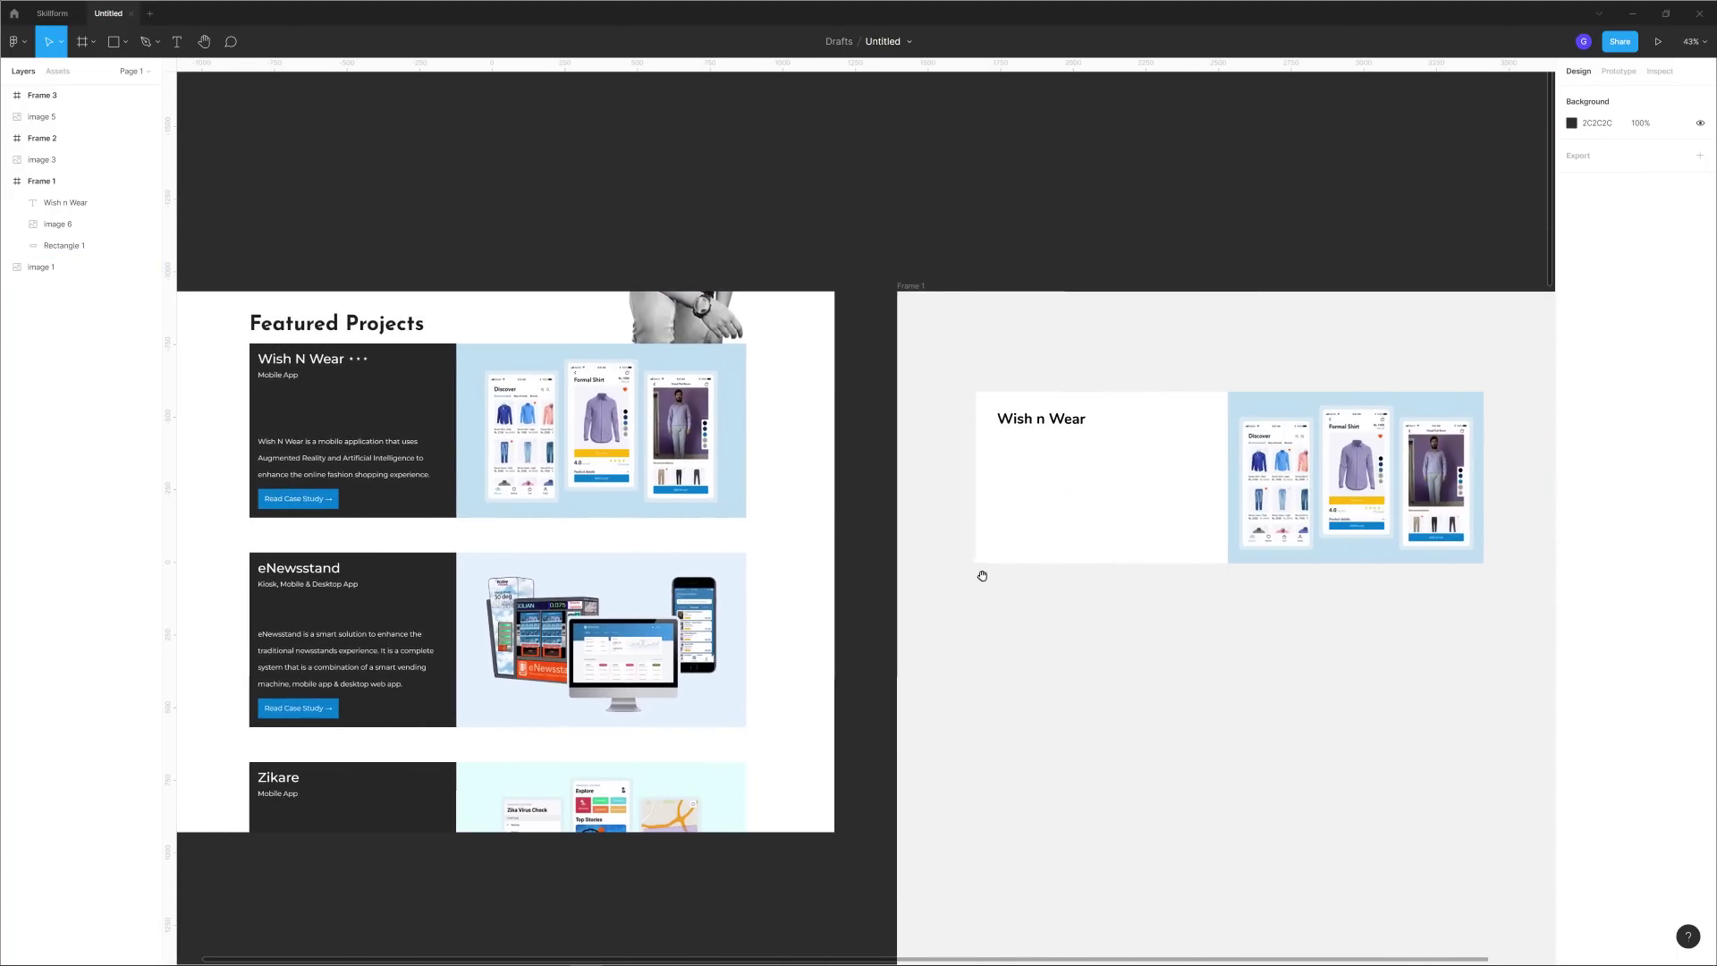
{"action": "scroll", "coordinate": [709, 563], "scroll_direction": "left", "scroll_amount": 4}
{"action": "left_click", "coordinate": [444, 351]}
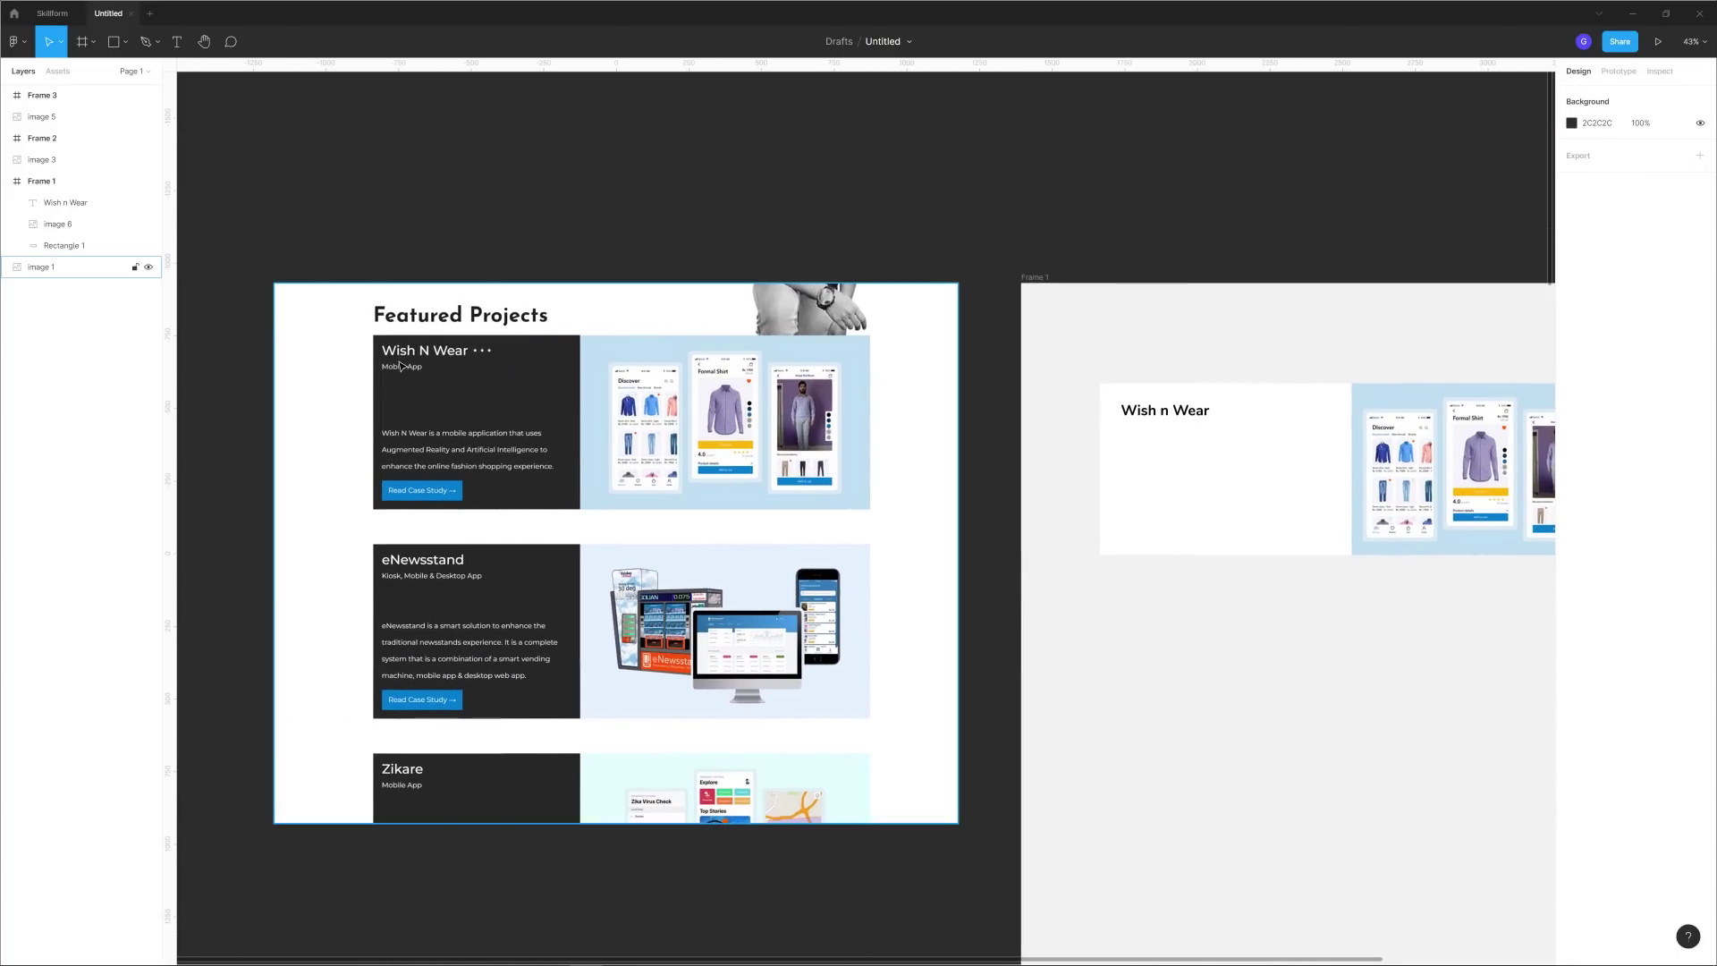
{"action": "mouse_move", "coordinate": [1184, 567]}
{"action": "left_mouse_down"}
{"action": "mouse_move", "coordinate": [916, 572]}
{"action": "mouse_move", "coordinate": [1176, 567]}
{"action": "left_mouse_up"}
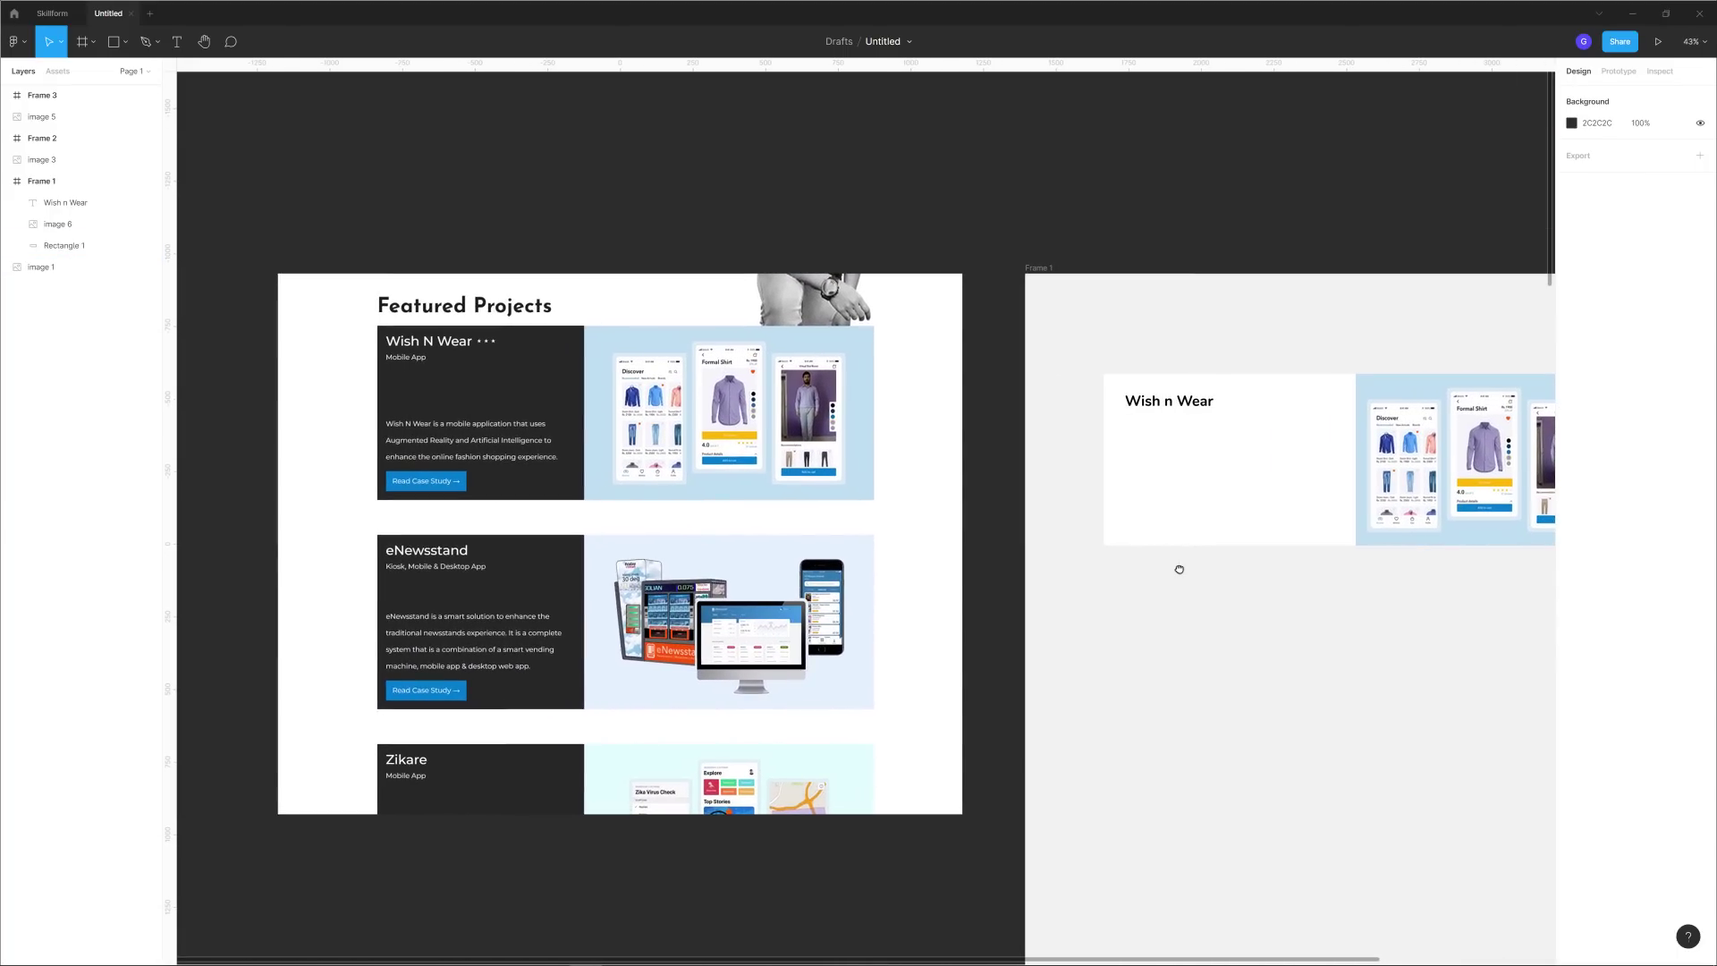
{"action": "scroll", "coordinate": [1123, 601], "scroll_direction": "right", "scroll_amount": 5}
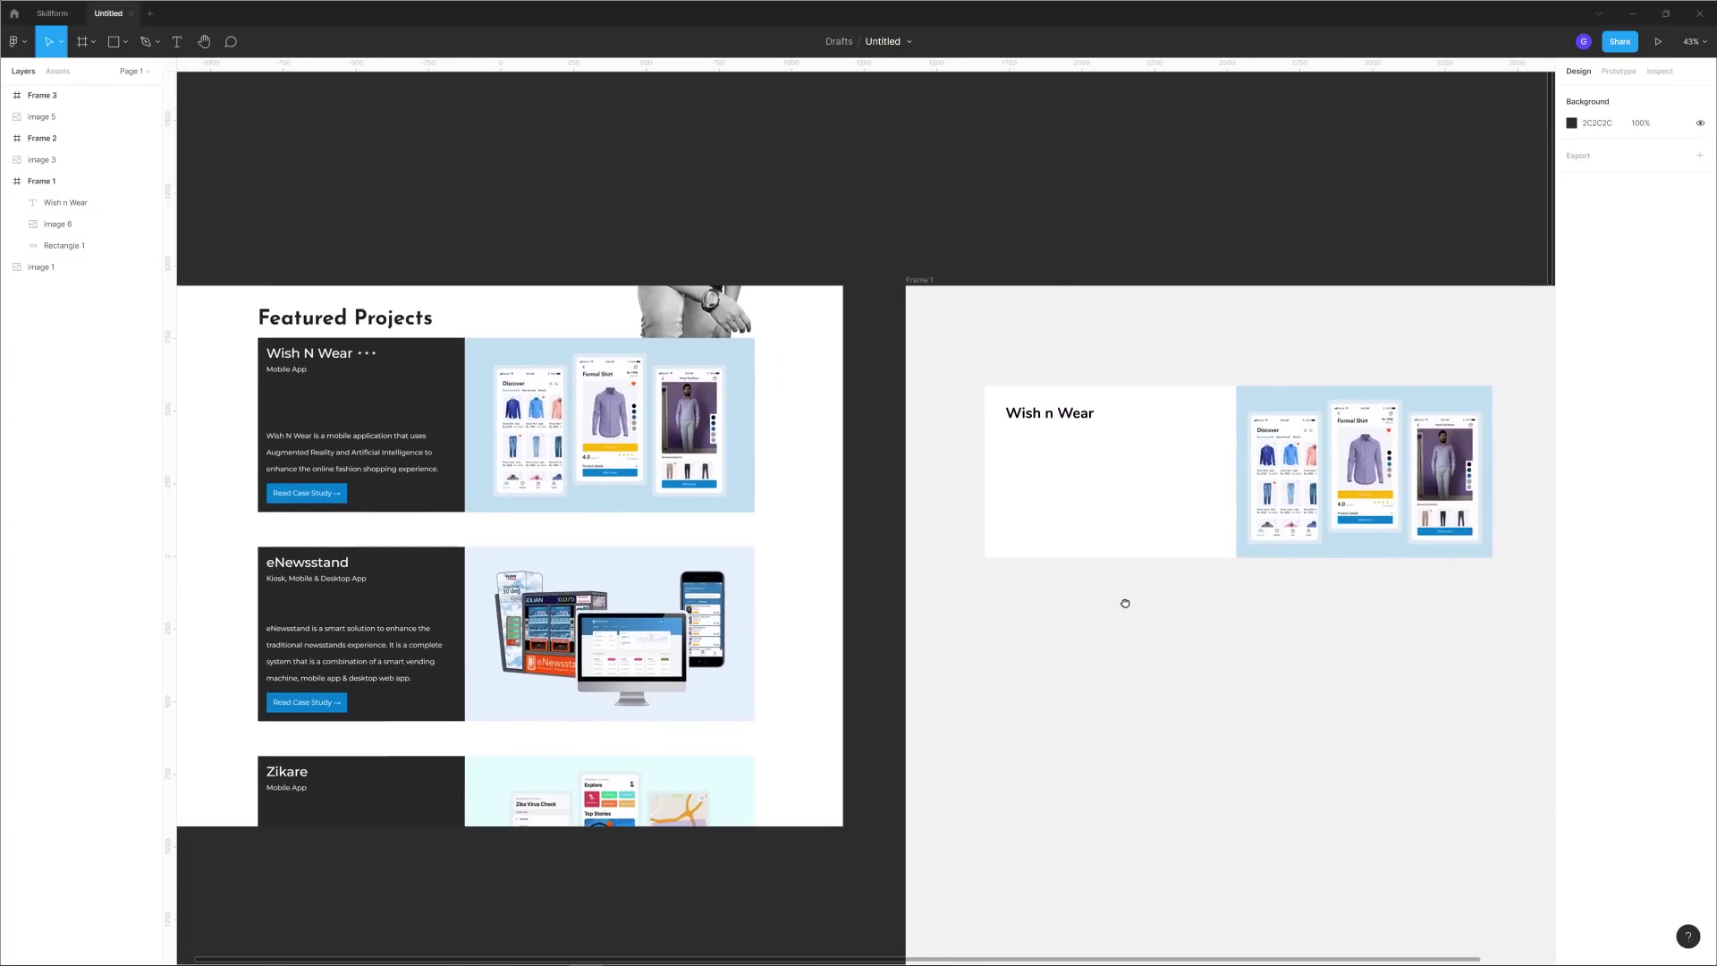
Duplicate the "Wish n Wear" title directly below itself at X 344, Y 481.
{"action": "scroll", "coordinate": [1051, 485], "scroll_direction": "up", "scroll_amount": 2}
{"action": "scroll", "coordinate": [1051, 485], "scroll_direction": "up", "scroll_amount": 4}
{"action": "scroll", "coordinate": [1065, 659], "scroll_direction": "right", "scroll_amount": 3}
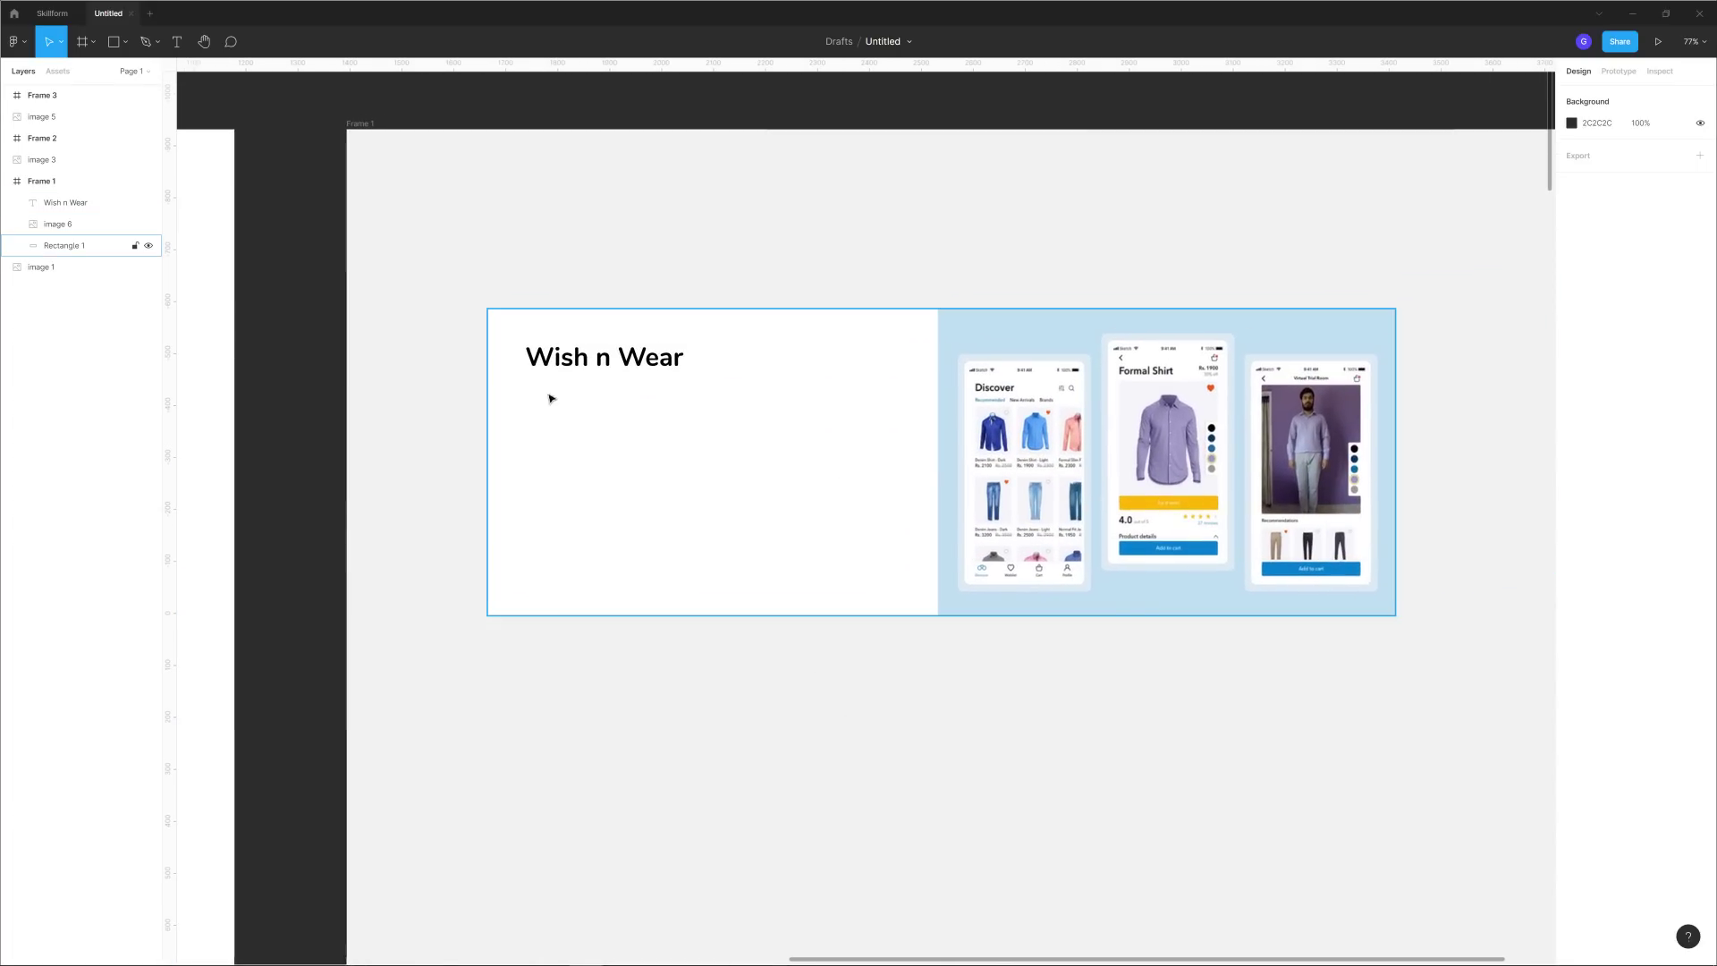
{"action": "left_click", "coordinate": [580, 356]}
{"action": "mouse_move", "coordinate": [580, 356]}
{"action": "left_mouse_down"}
{"action": "mouse_move", "coordinate": [577, 414]}
{"action": "mouse_move", "coordinate": [576, 387]}
{"action": "left_mouse_up"}
{"action": "scroll", "coordinate": [1189, 536], "scroll_direction": "left", "scroll_amount": 10}
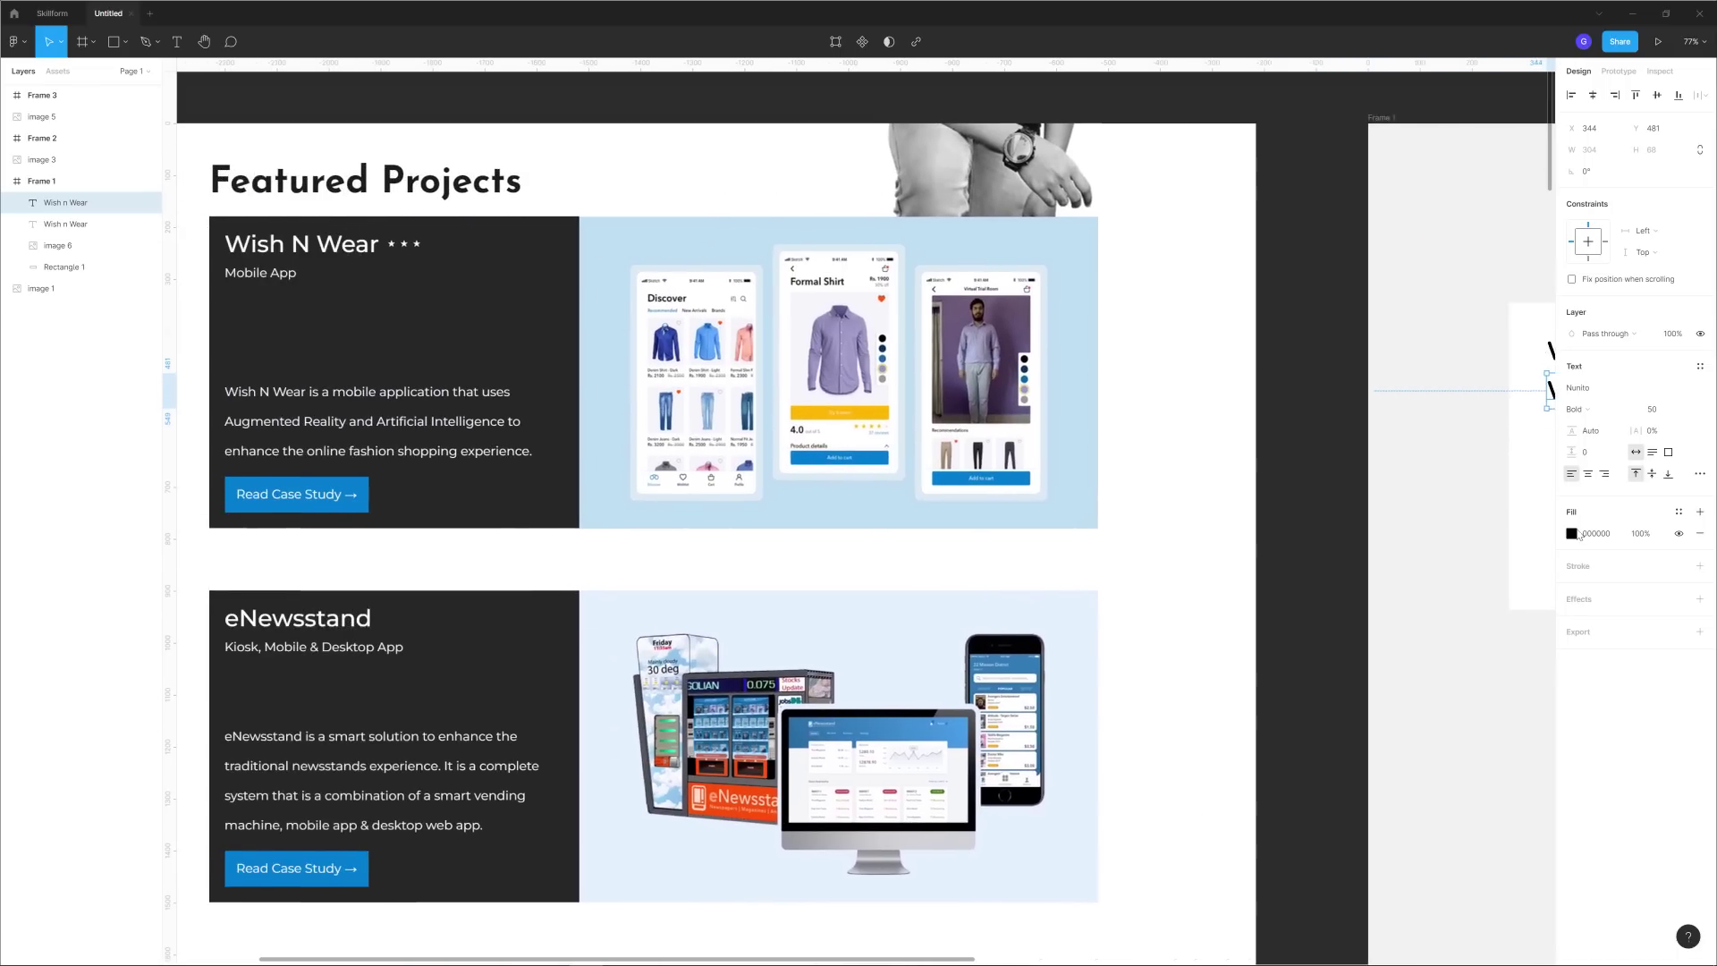
{"action": "scroll", "coordinate": [1355, 535], "scroll_direction": "right", "scroll_amount": 10}
Change the duplicated title's text to "Mobile" and set its font size to 25.
{"action": "double_click", "coordinate": [635, 414]}
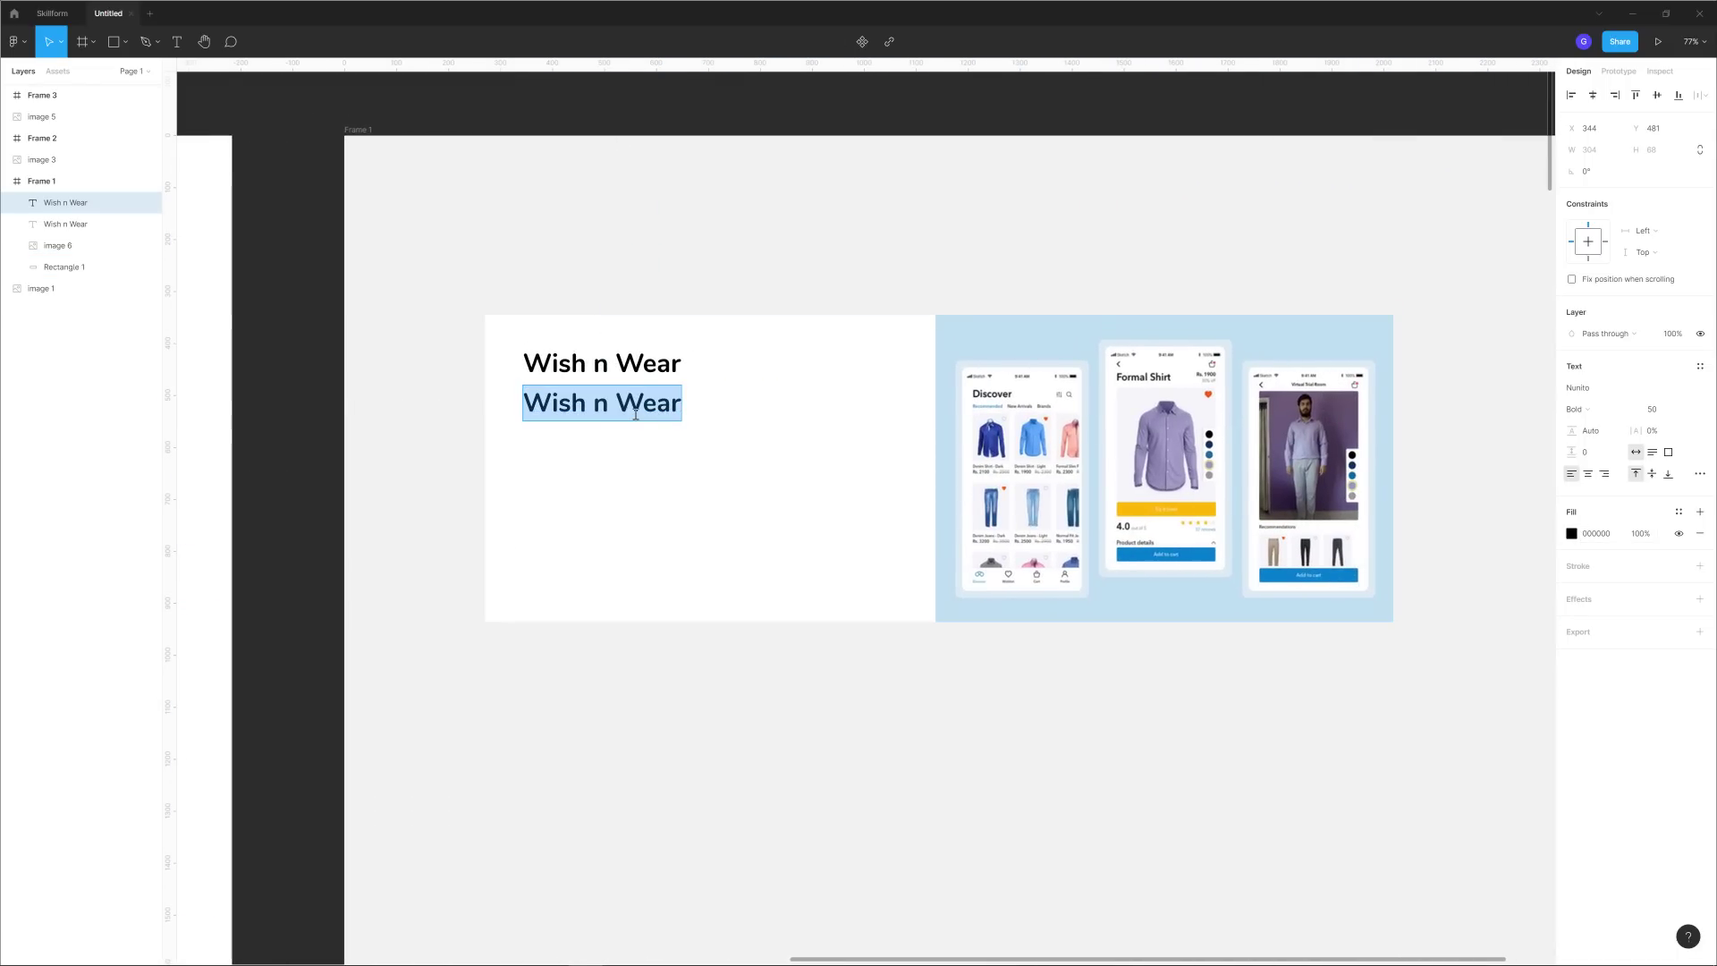
{"action": "type", "text": "Mpobi"}
{"action": "key", "text": "BackSpace"}
{"action": "key", "text": "BackSpace"}
{"action": "key", "text": "BackSpace"}
{"action": "key", "text": "BackSpace"}
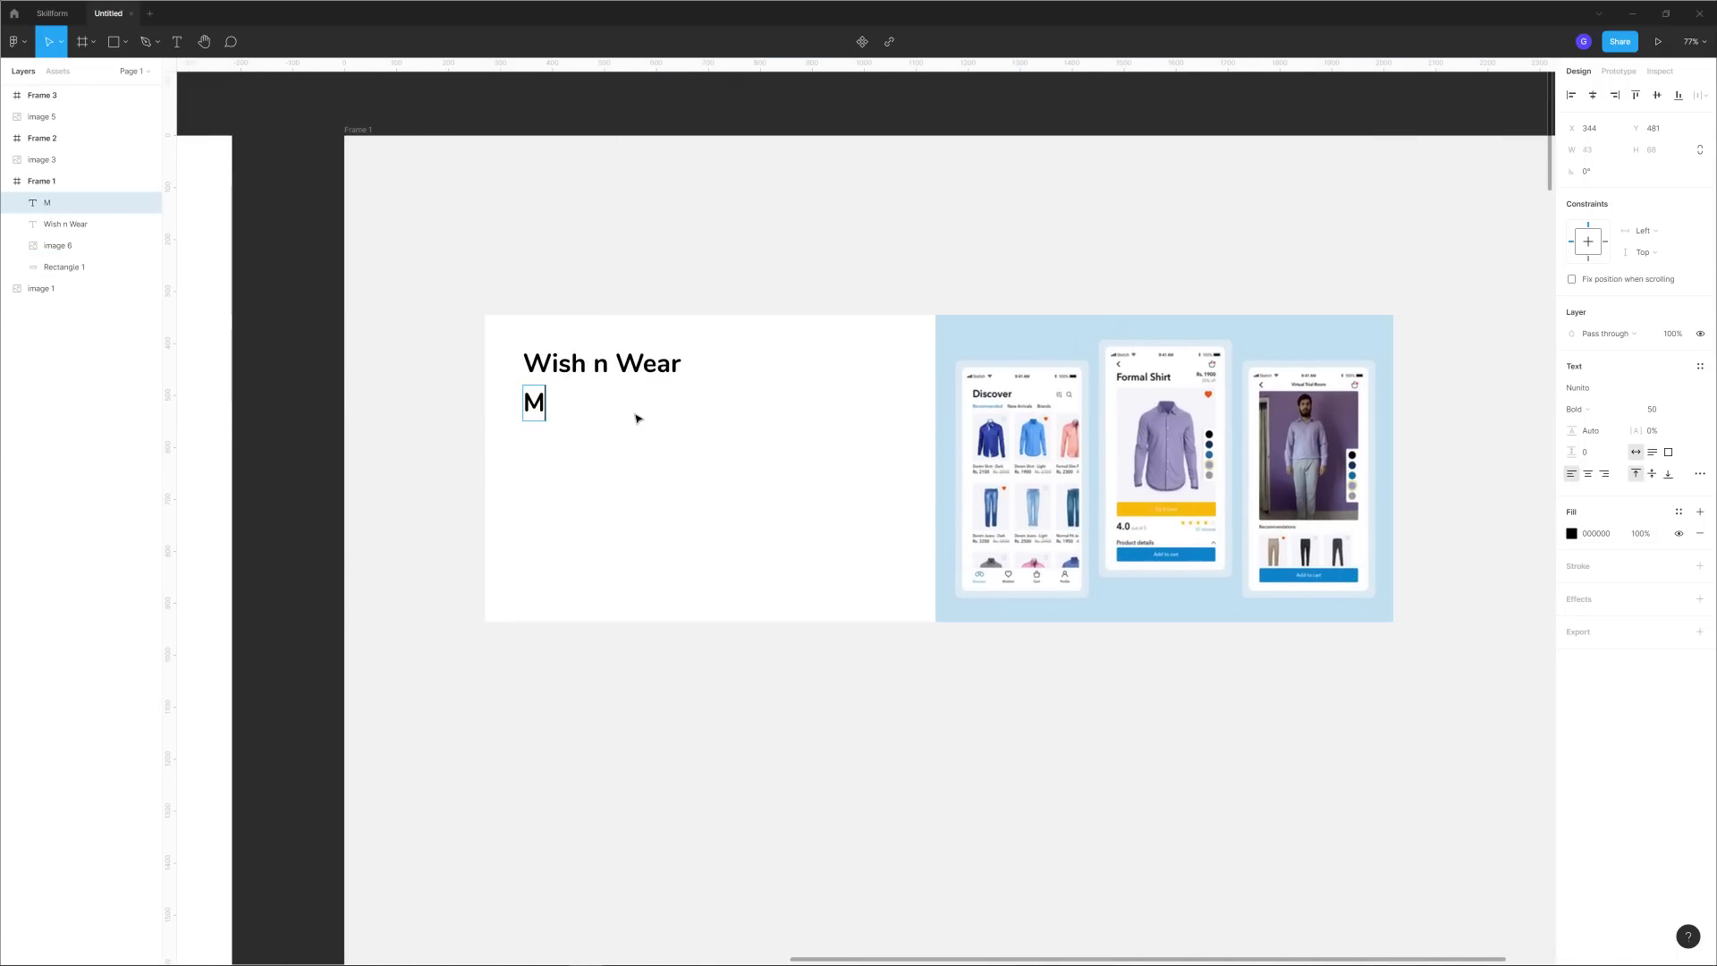
{"action": "type", "text": "obile"}
{"action": "key", "text": "Escape"}
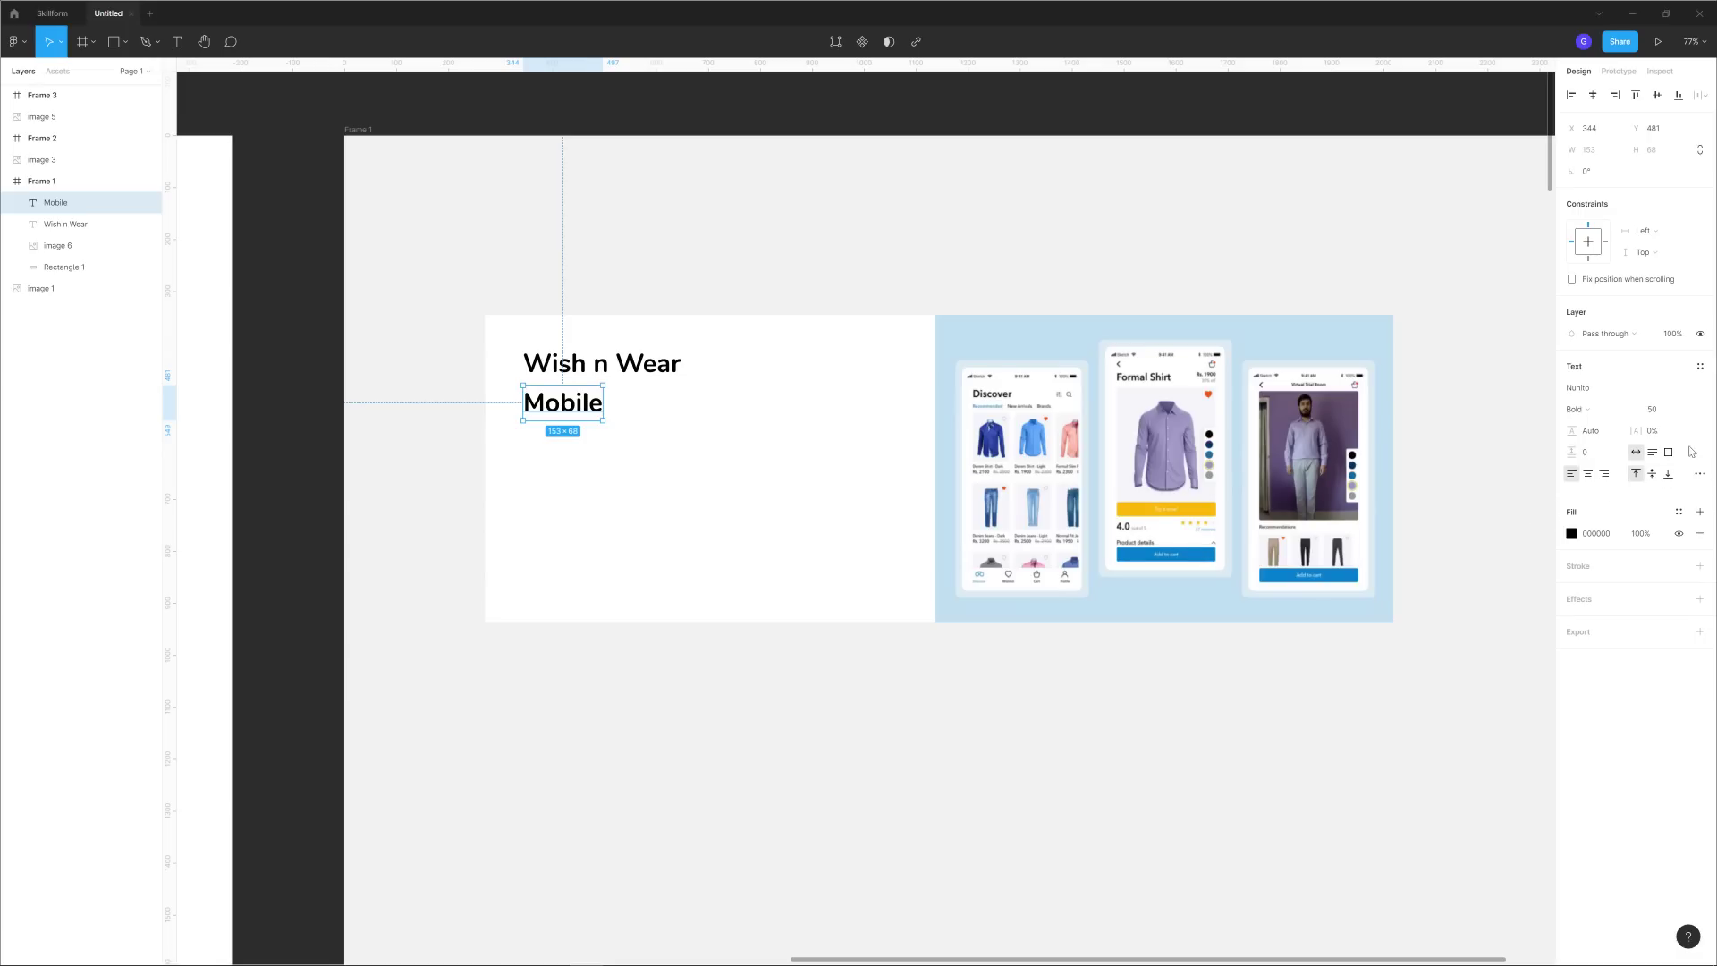
{"action": "left_click", "coordinate": [1665, 413]}
{"action": "key", "text": "Return"}
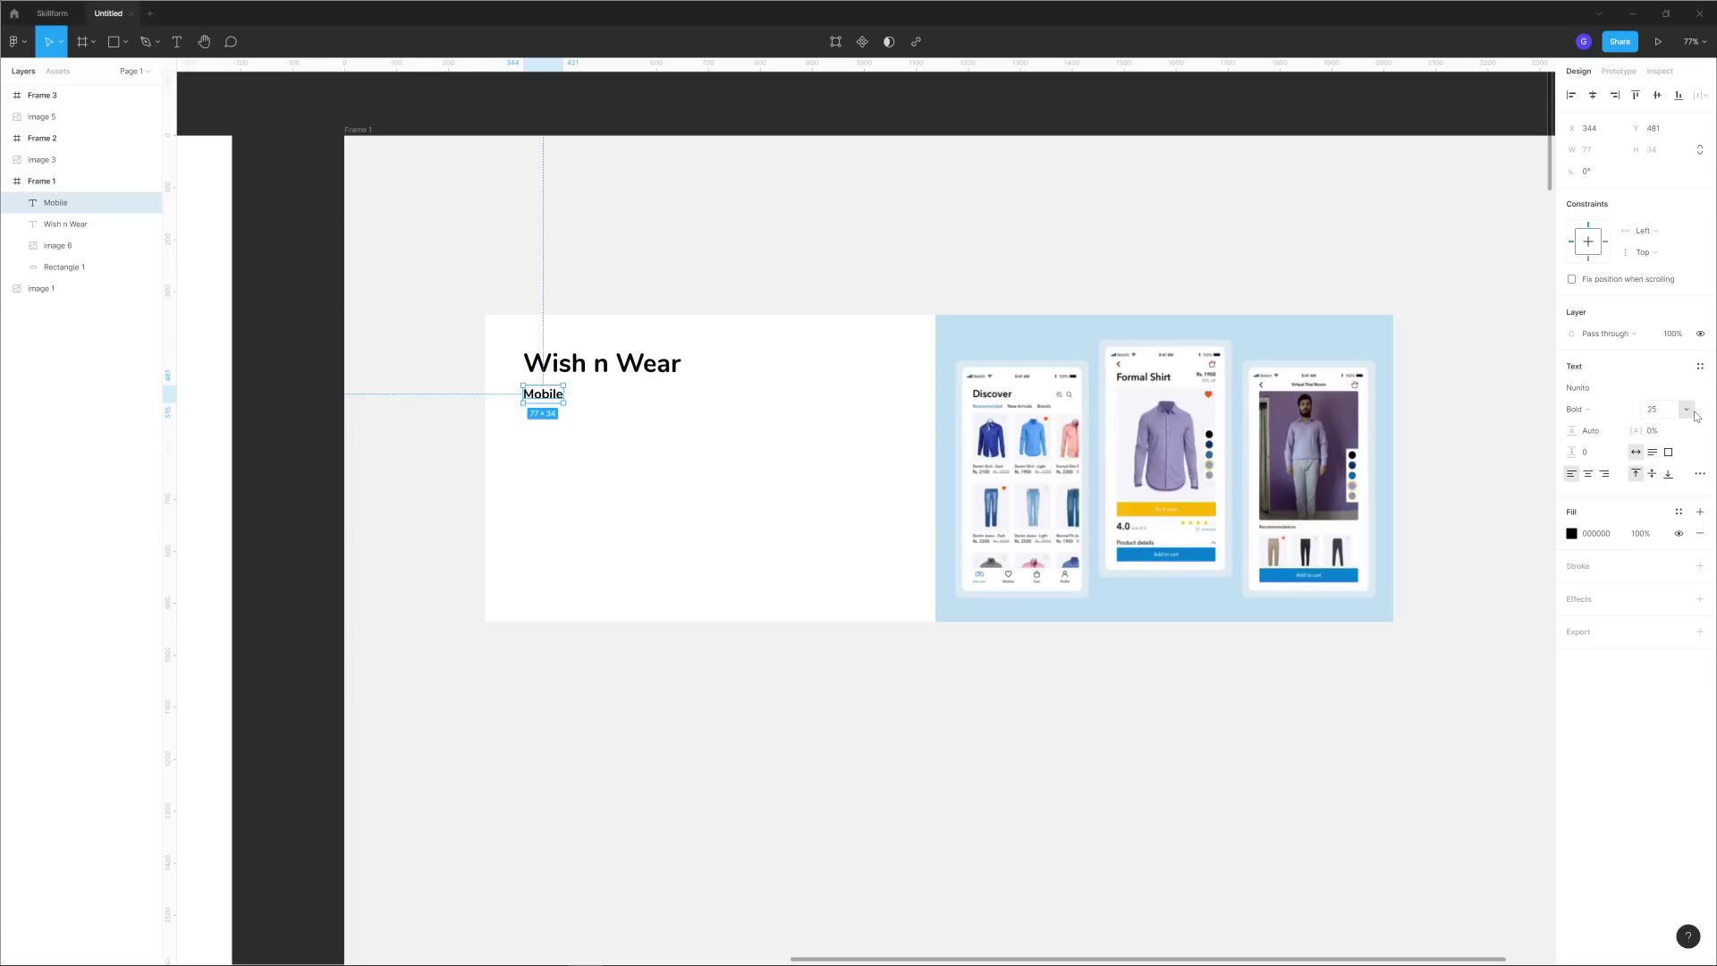
Convert the "Mobile" subtitle to uppercase and set its letter spacing to 9%.
{"action": "left_click", "coordinate": [1700, 473]}
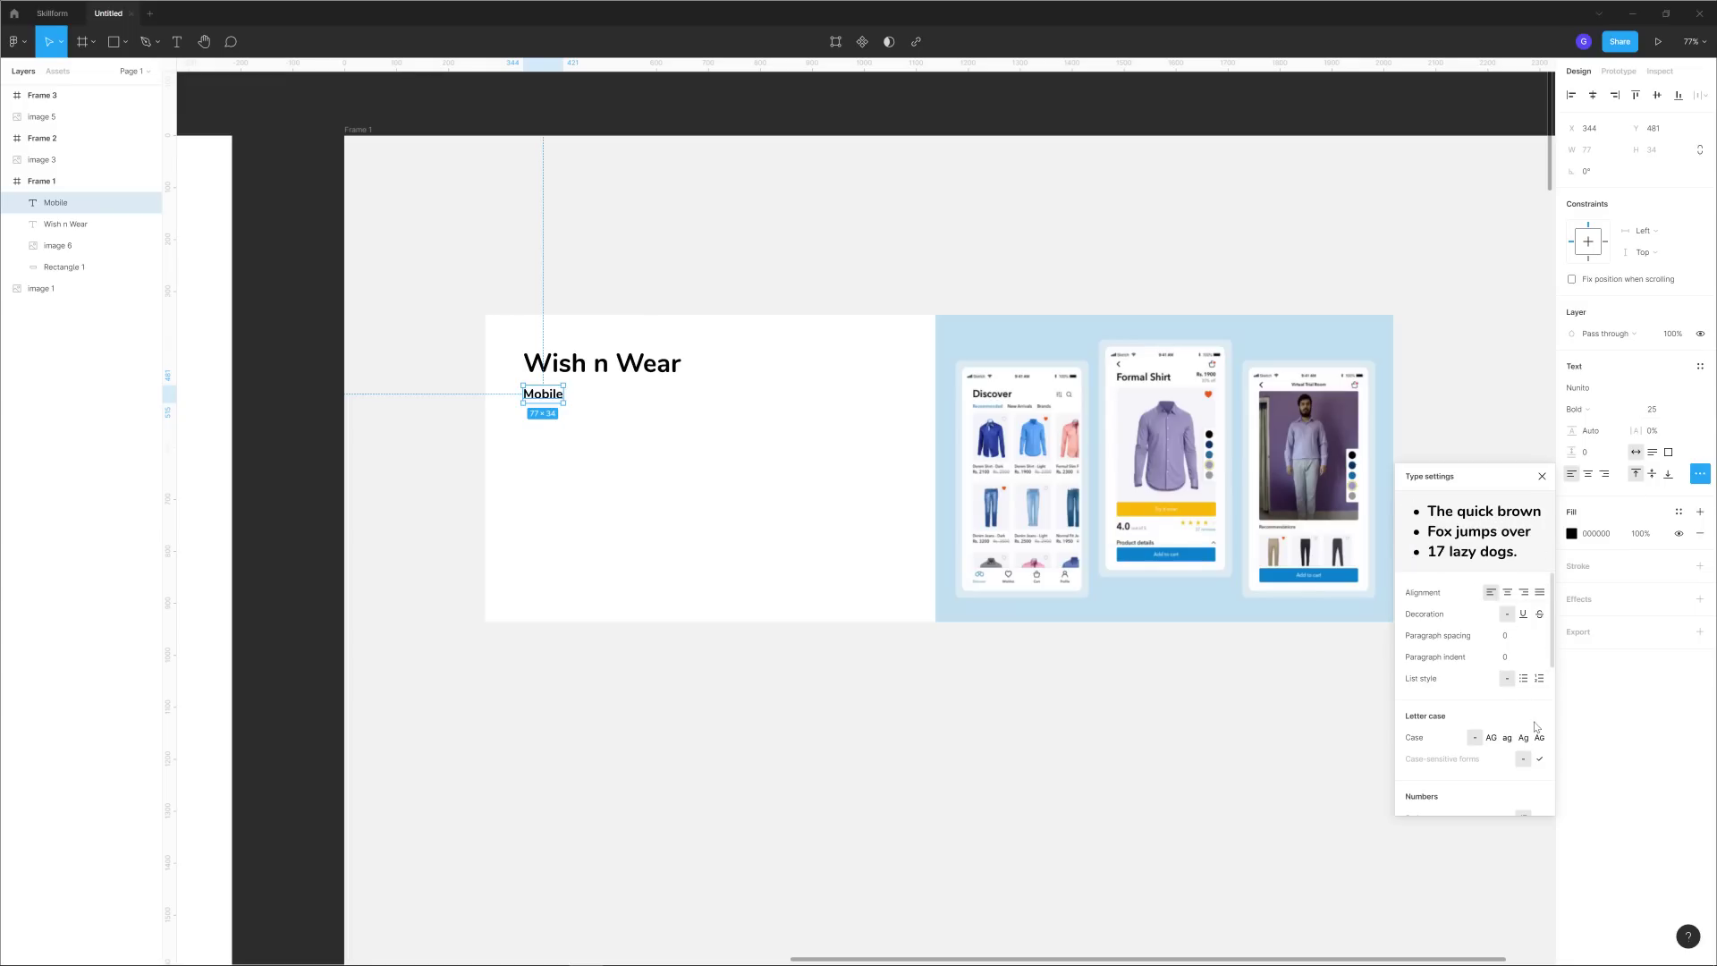
{"action": "left_click", "coordinate": [1490, 737]}
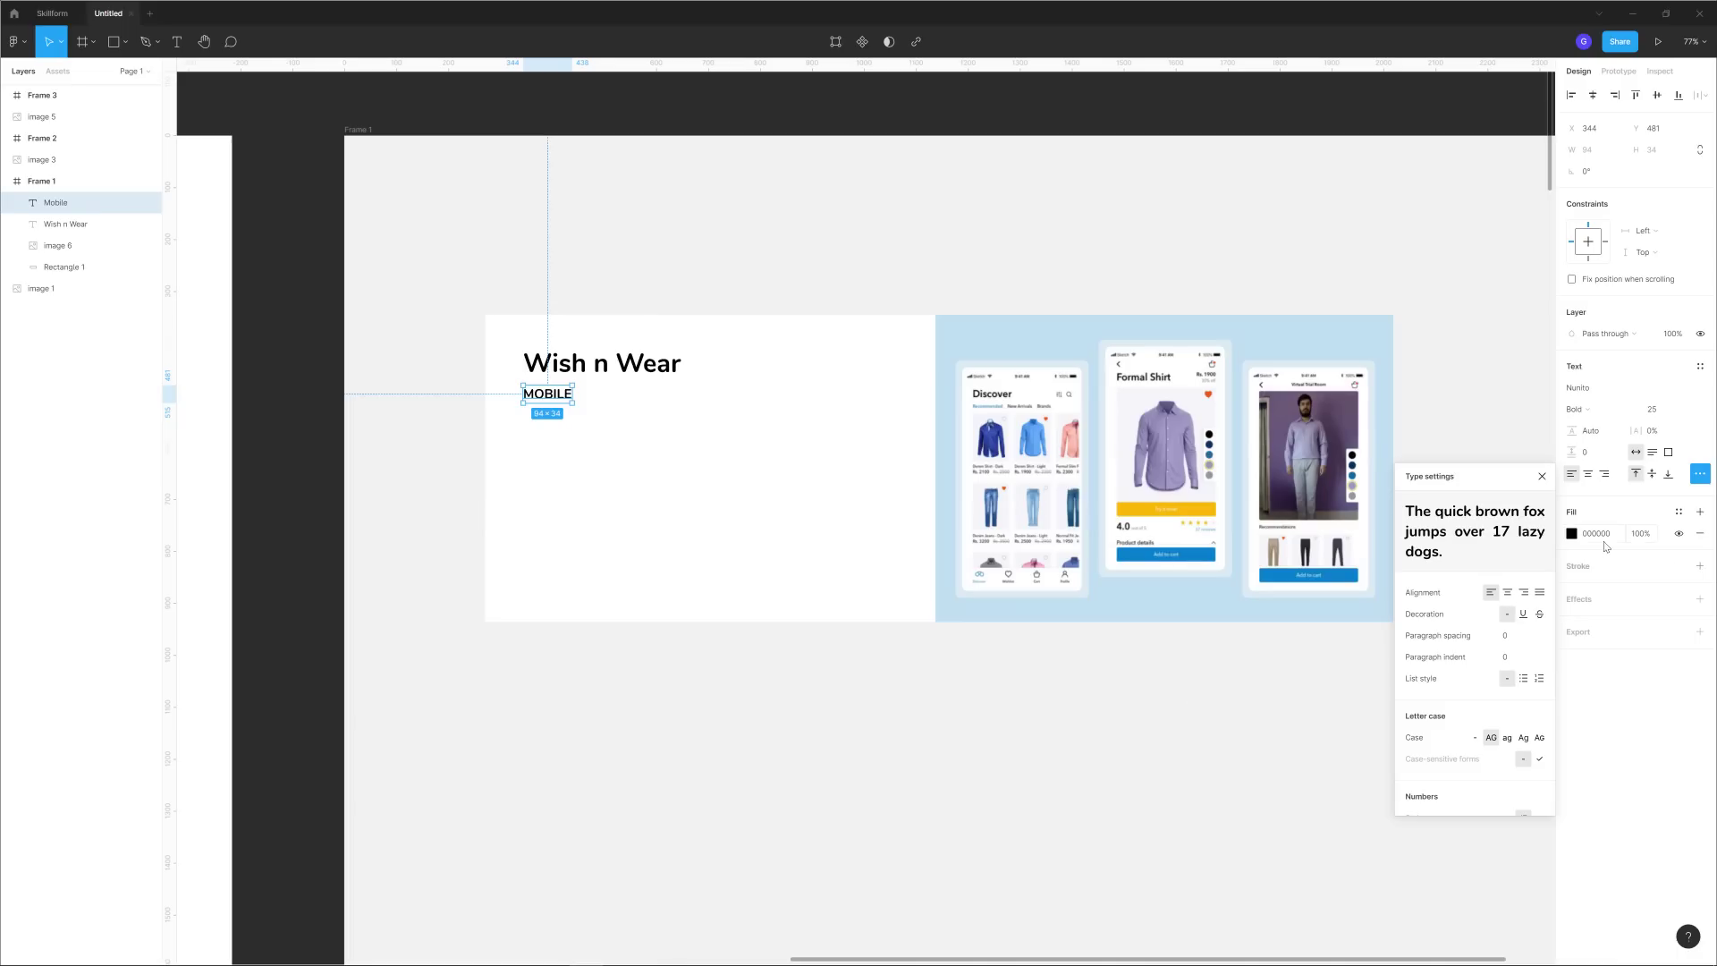
{"action": "left_click", "coordinate": [1666, 436]}
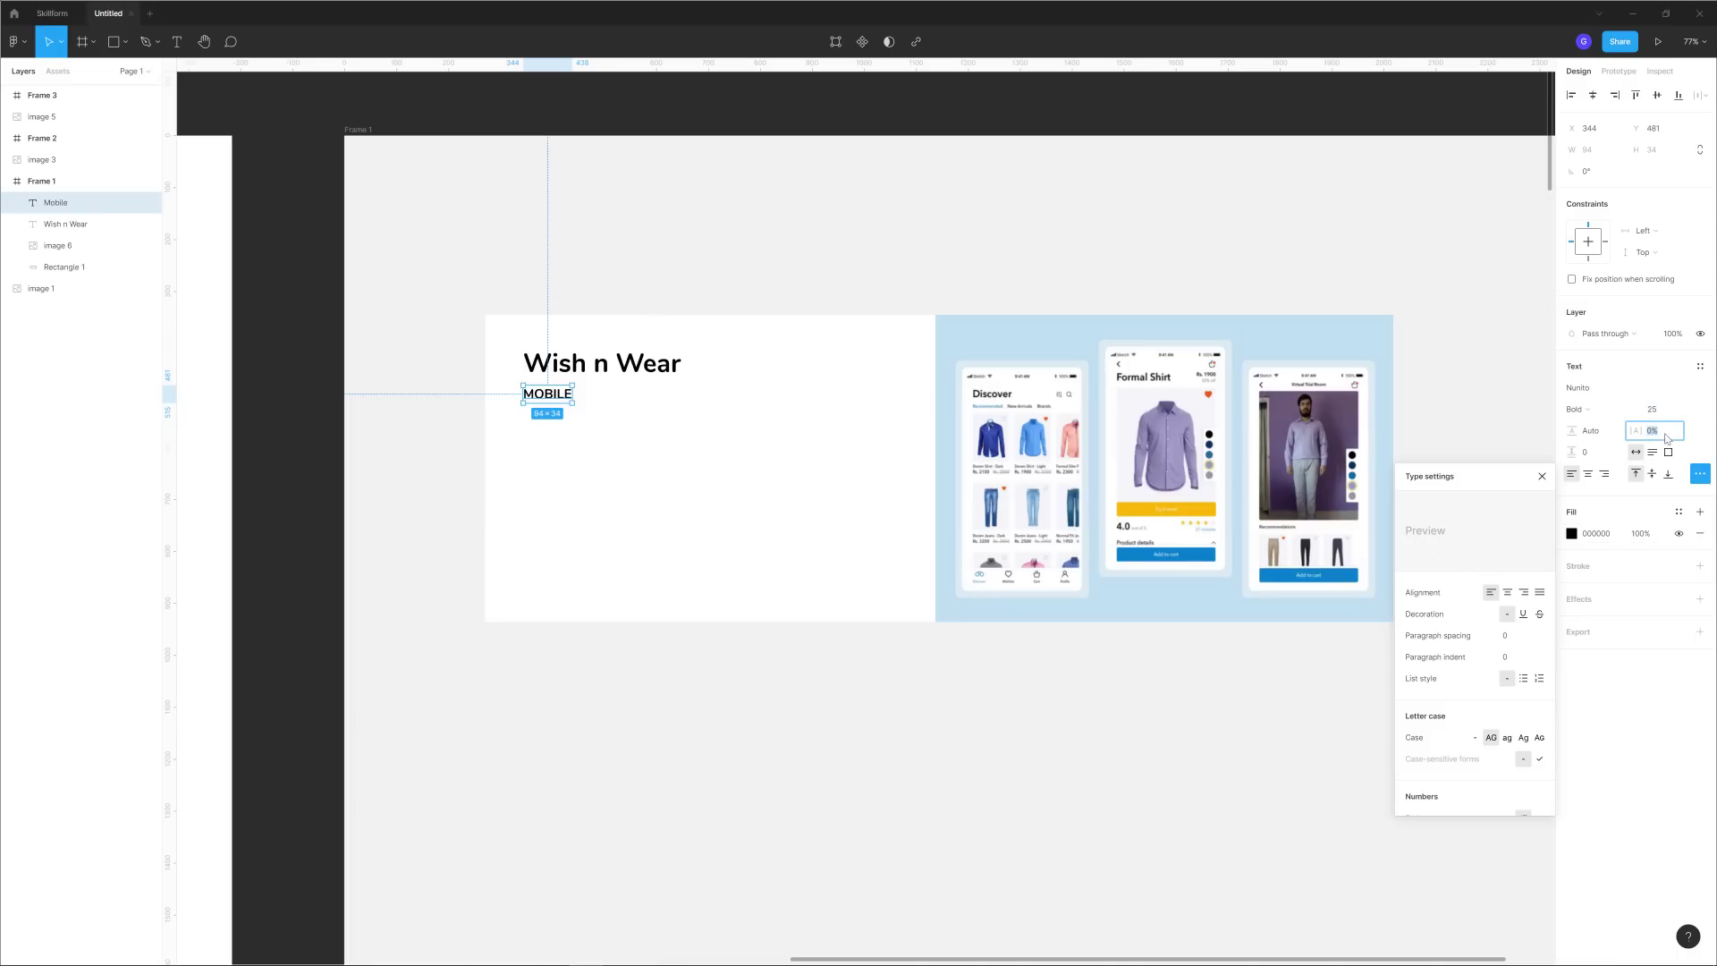
{"action": "left_click", "coordinate": [1561, 481]}
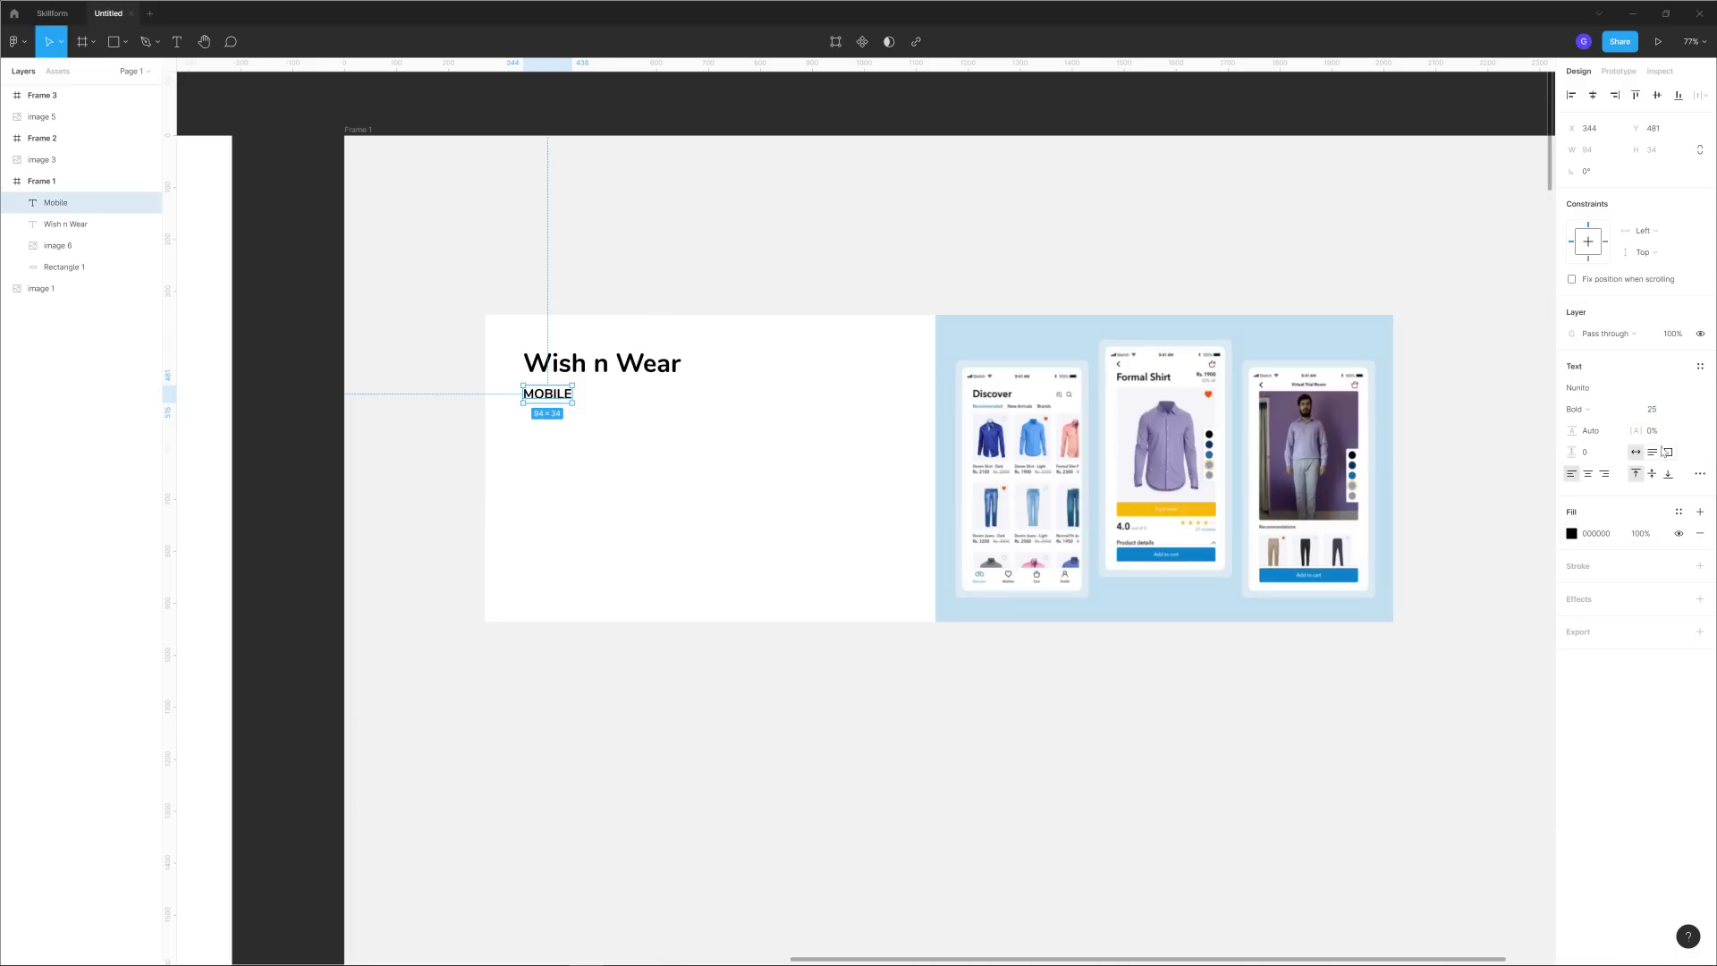
{"action": "left_click", "coordinate": [1668, 439]}
{"action": "type", "text": "2"}
{"action": "key", "text": "Return"}
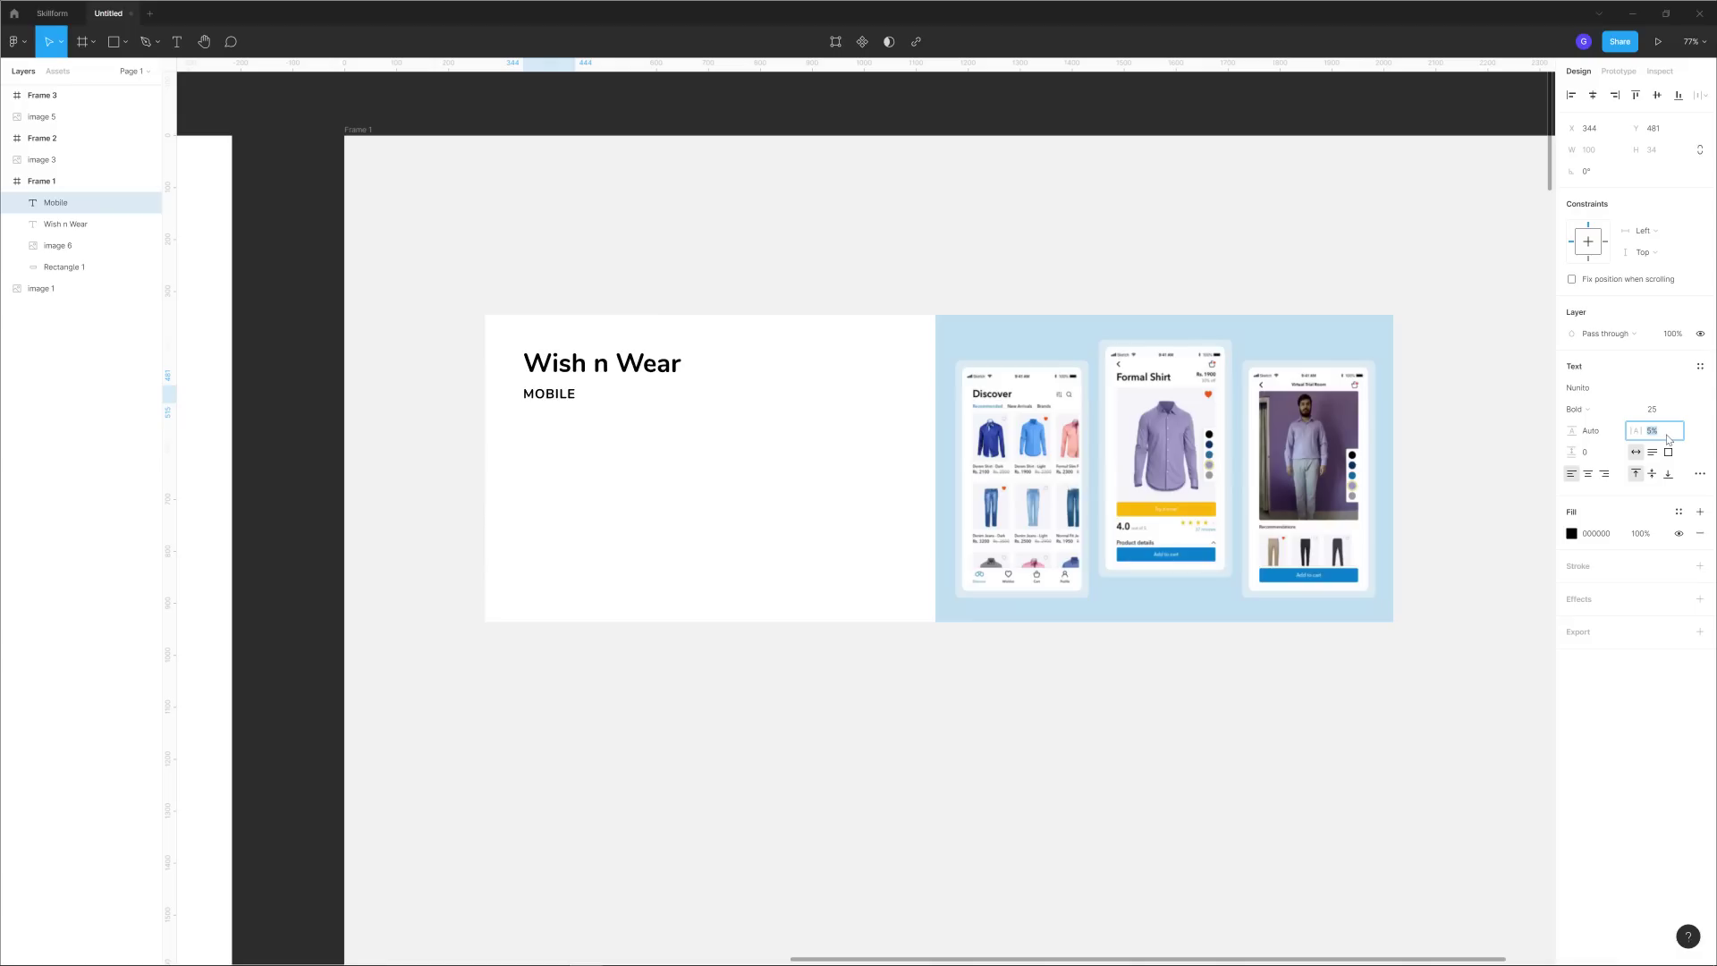
{"action": "key", "text": "Down"}
Reduce the MOBILE subtitle's font size to 22 and shift it slightly to the right of the title's edge.
{"action": "left_click", "coordinate": [1663, 408]}
{"action": "key", "text": "Down"}
{"action": "key", "text": "Down"}
{"action": "key", "text": "Down"}
{"action": "key", "text": "Down"}
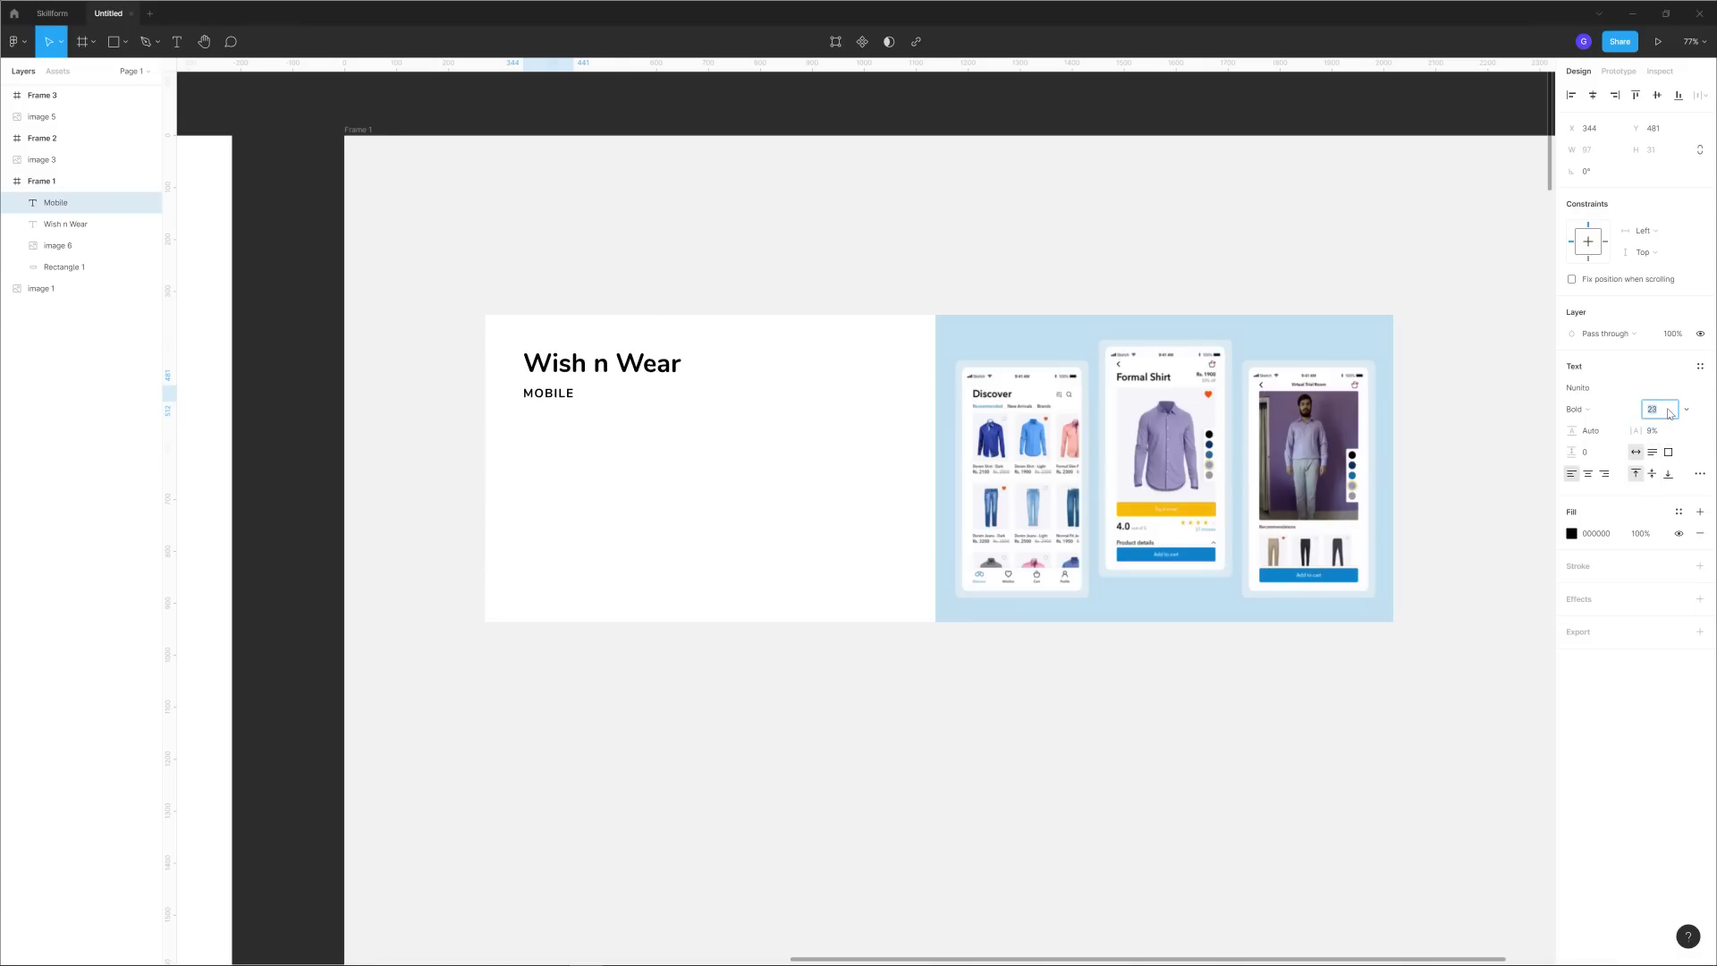
{"action": "left_click", "coordinate": [996, 781]}
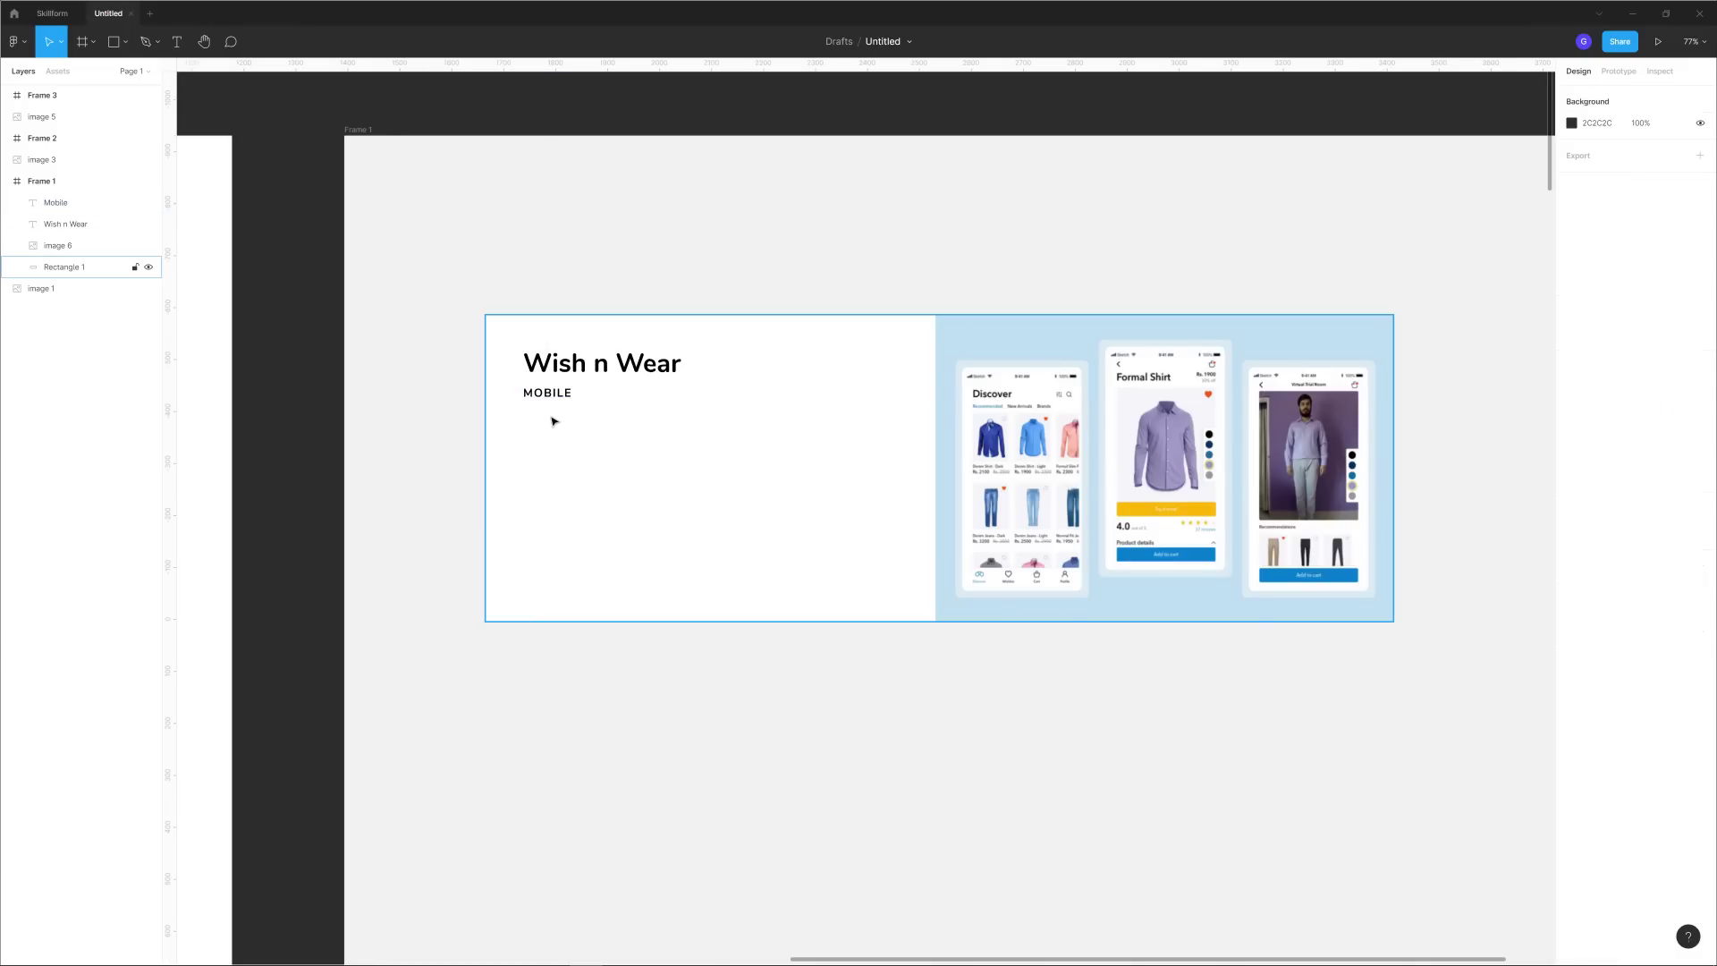
{"action": "left_click_drag", "start_coordinate": [545, 395], "coordinate": [555, 400]}
{"action": "left_click", "coordinate": [411, 314]}
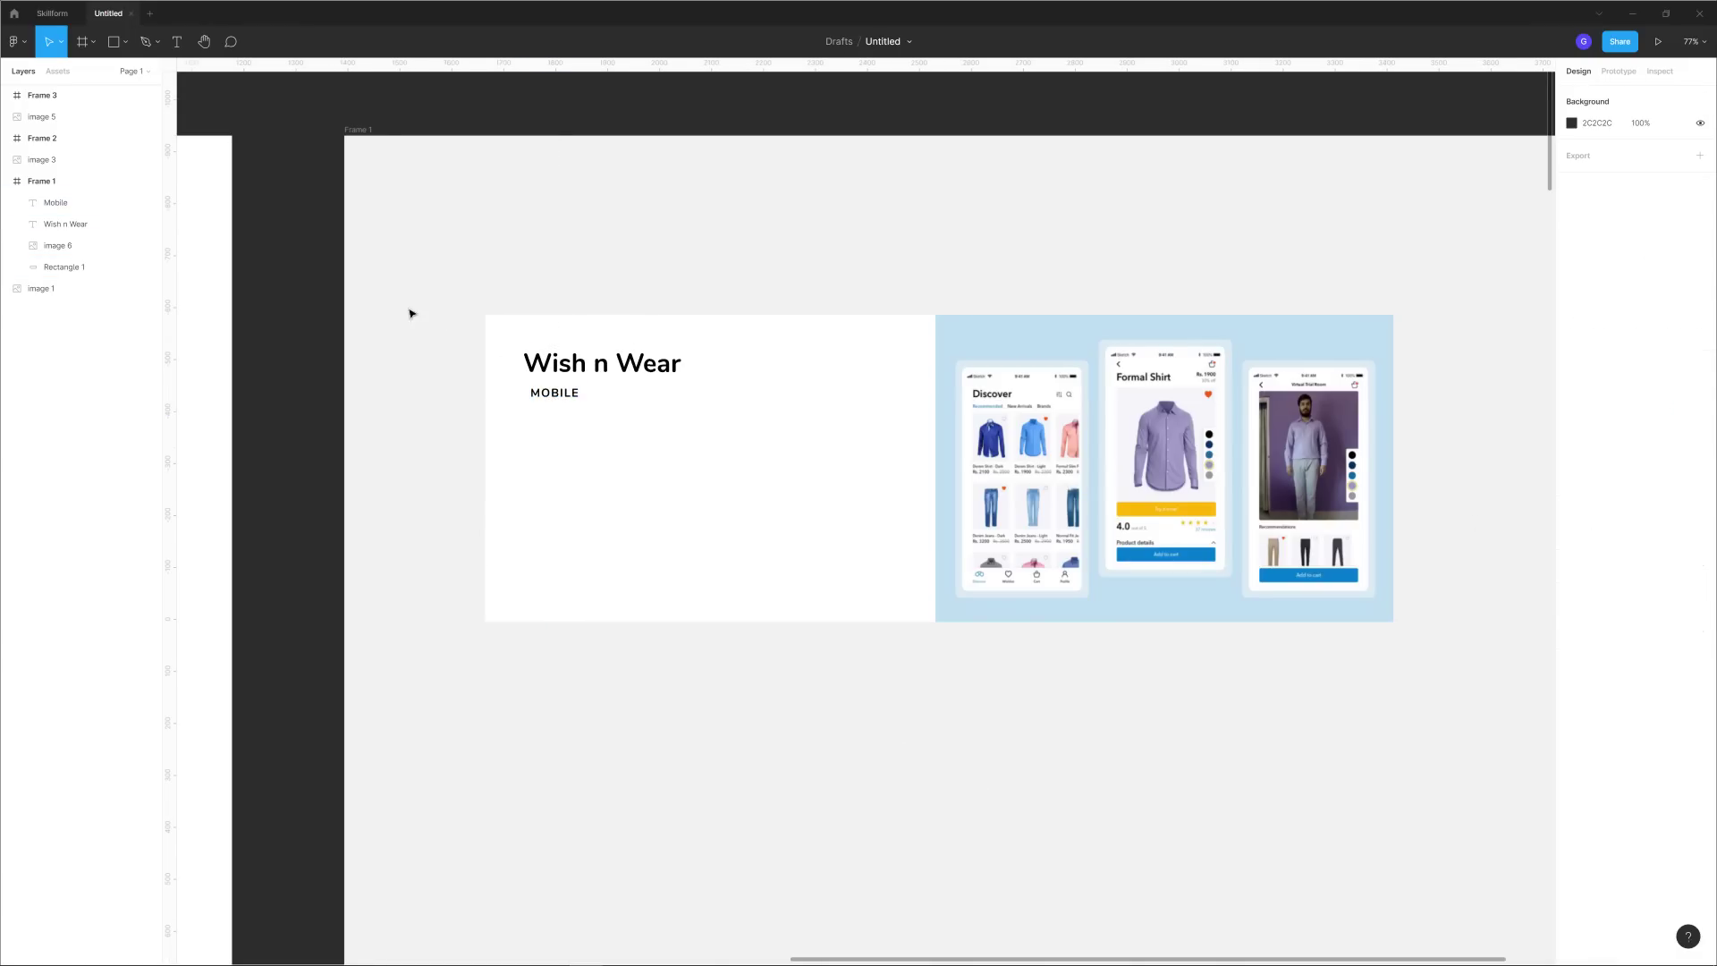
Draw a rectangle about 109 × 31 over the MOBILE subtitle, at about X 352, Y 480.
{"action": "scroll", "coordinate": [422, 354], "scroll_direction": "up", "scroll_amount": 5}
{"action": "left_click", "coordinate": [115, 41]}
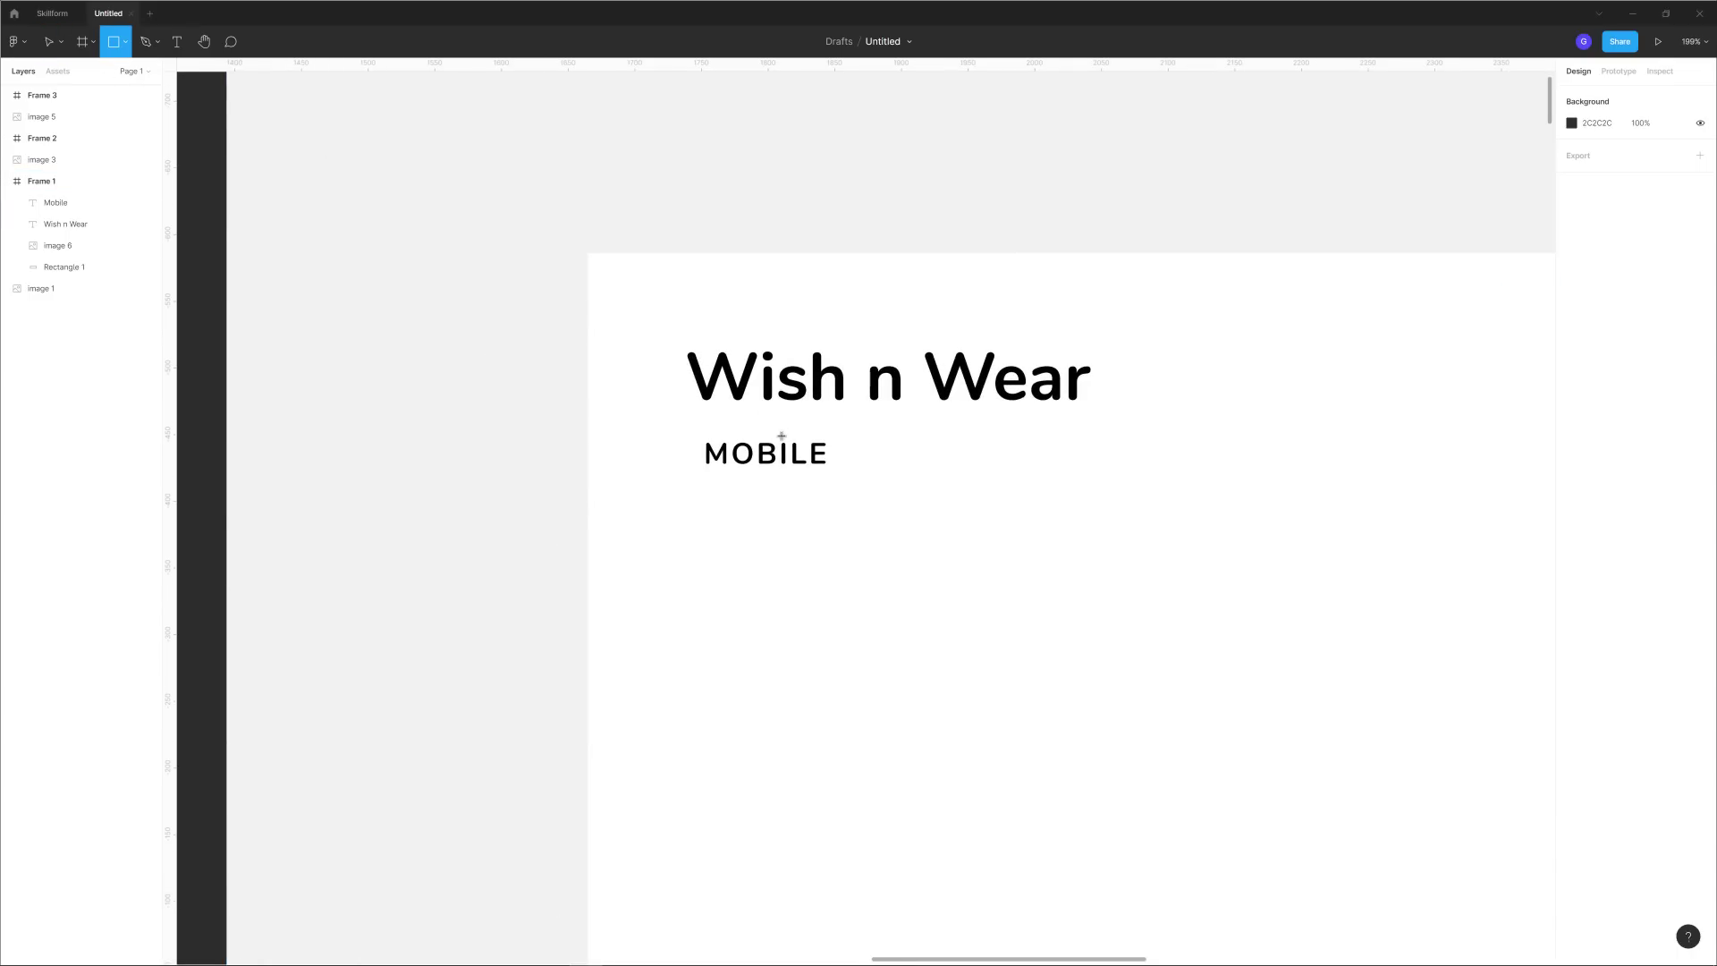
{"action": "mouse_move", "coordinate": [695, 433]}
{"action": "left_mouse_down"}
{"action": "mouse_move", "coordinate": [867, 475]}
{"action": "mouse_move", "coordinate": [842, 474]}
{"action": "left_mouse_up"}
Fill the new rectangle with the light blue BFDEF3 sampled from the mockup image's background.
{"action": "left_click", "coordinate": [1572, 390]}
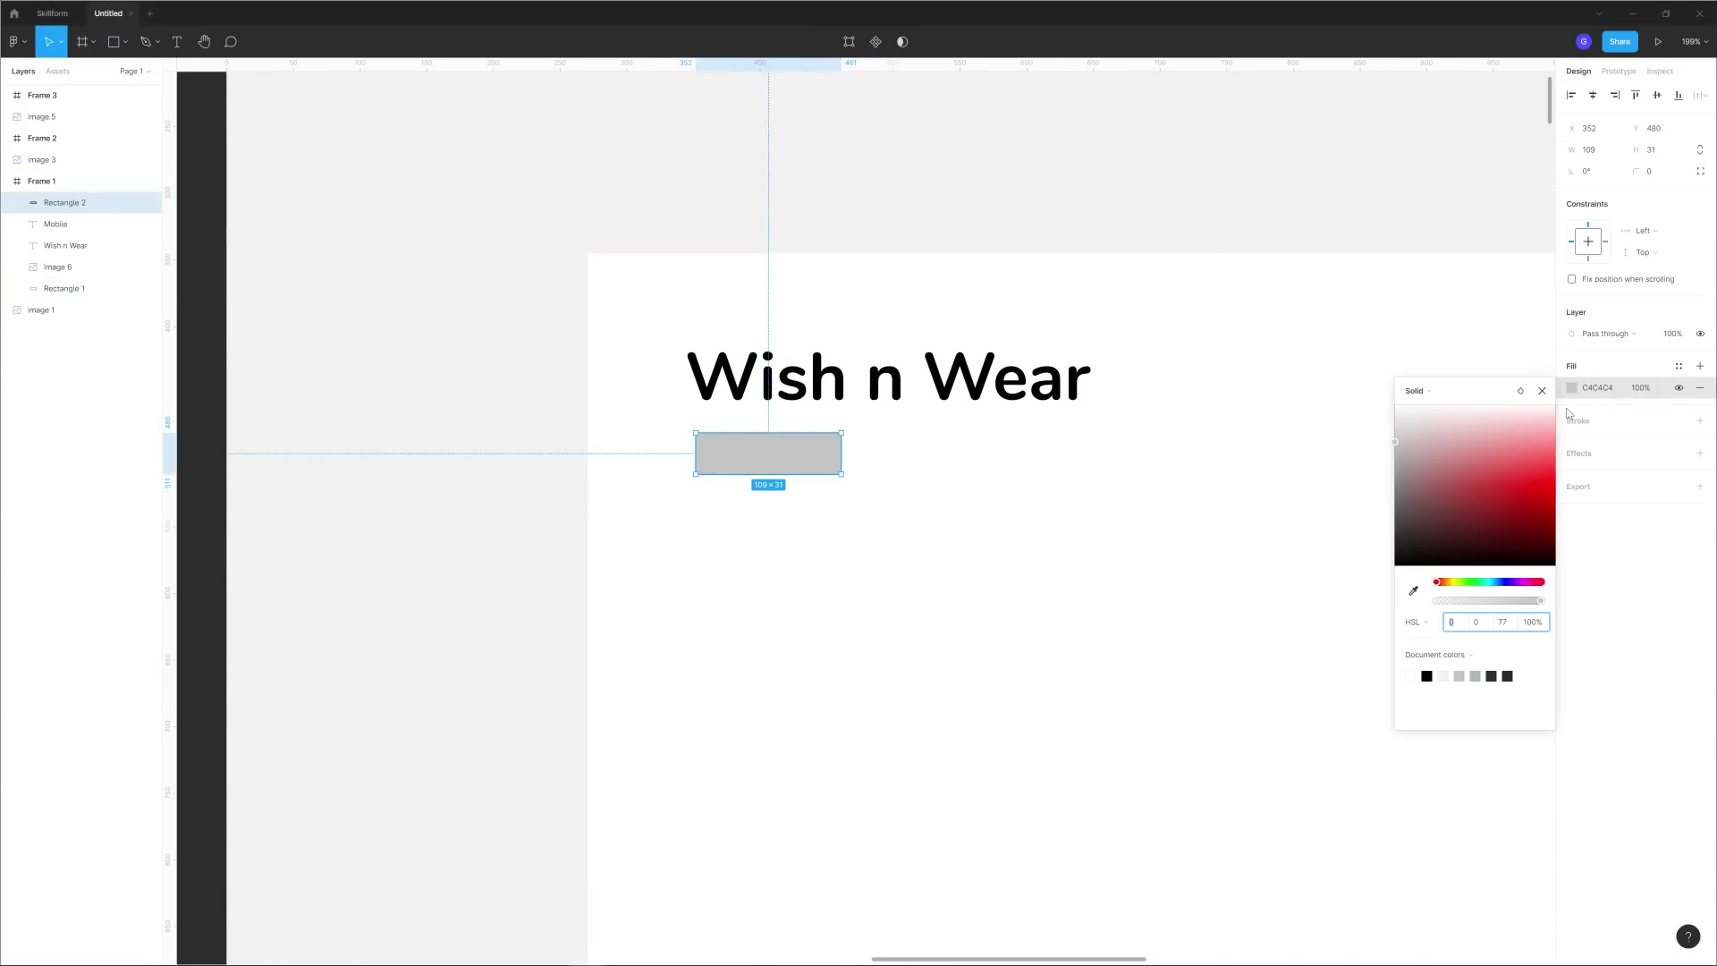
{"action": "scroll", "coordinate": [1269, 517], "scroll_direction": "down", "scroll_amount": 8}
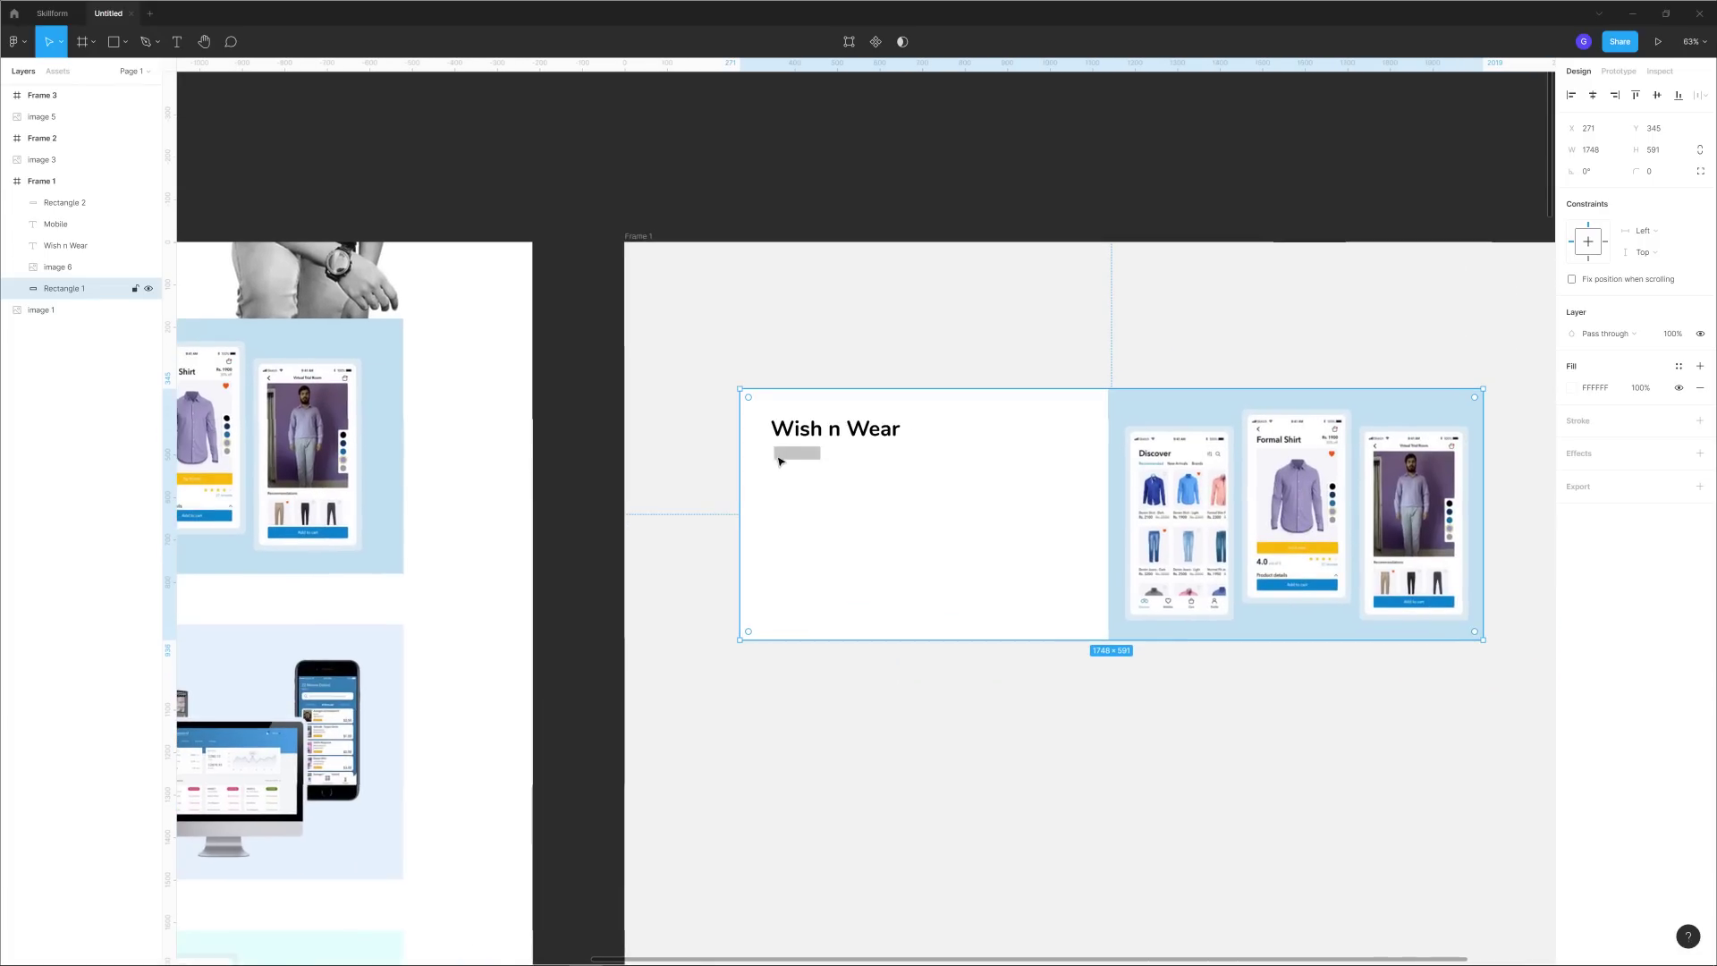
{"action": "key", "text": "i"}
{"action": "left_click", "coordinate": [1142, 396]}
{"action": "left_click", "coordinate": [1126, 781]}
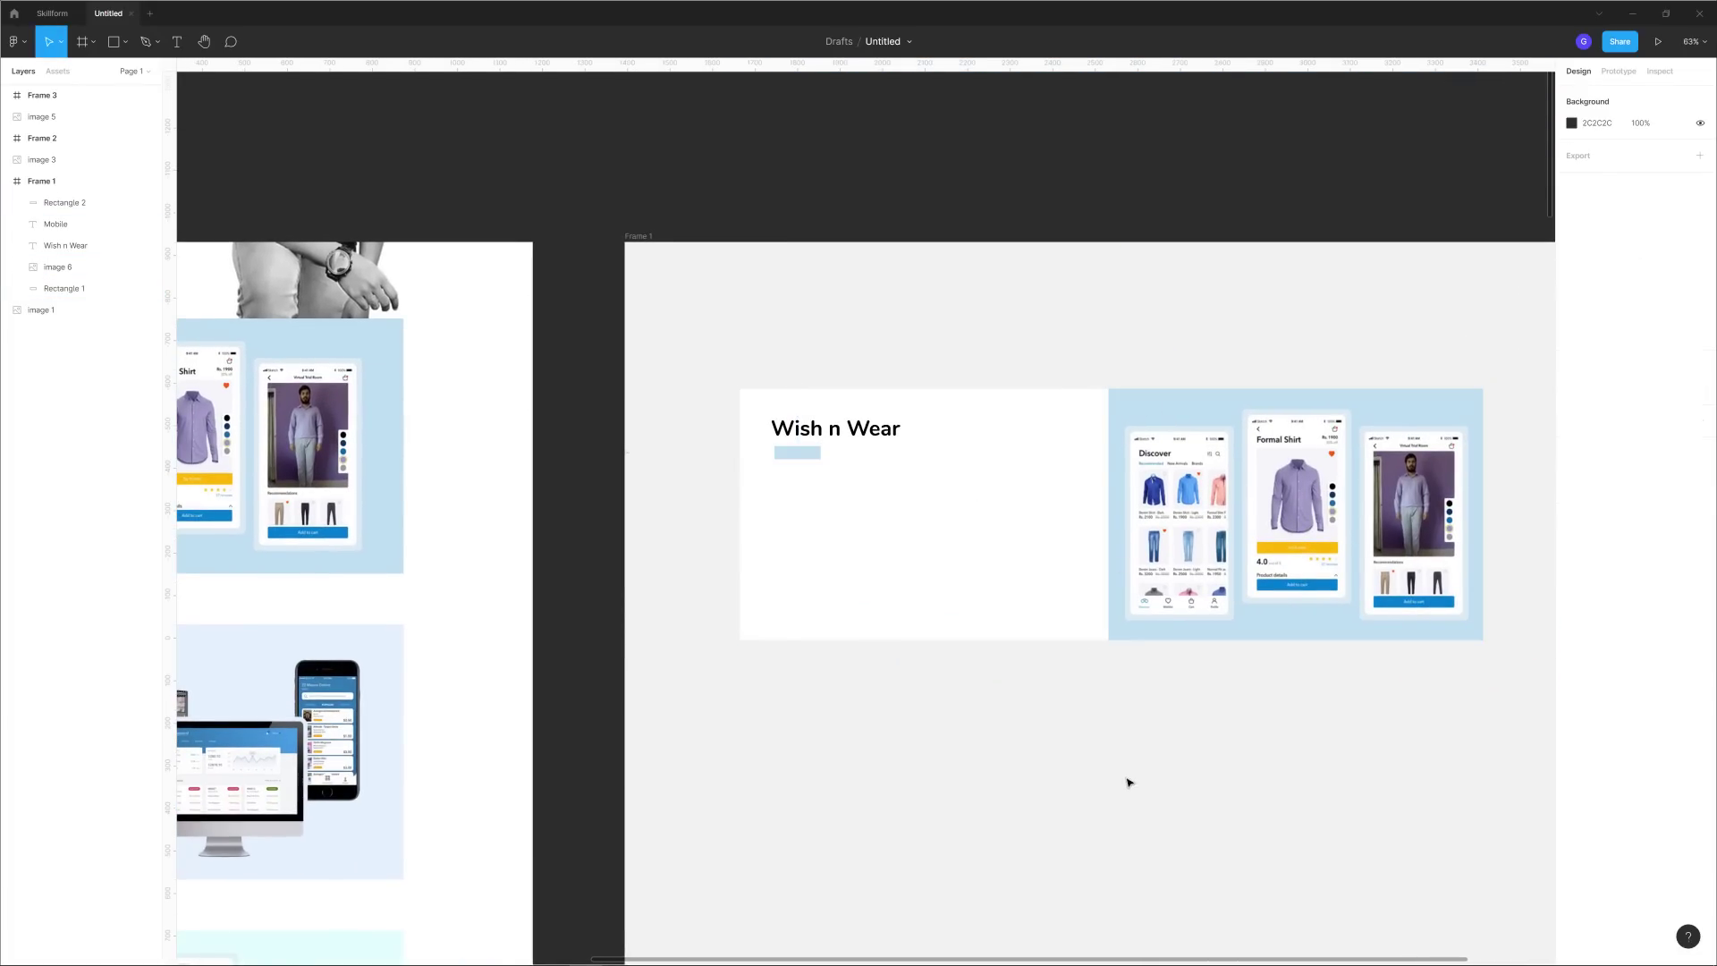
Place the blue rectangle's layer behind the MOBILE text and round its corners to 4.
{"action": "left_click", "coordinate": [803, 452]}
{"action": "scroll", "coordinate": [803, 452], "scroll_direction": "up", "scroll_amount": 5}
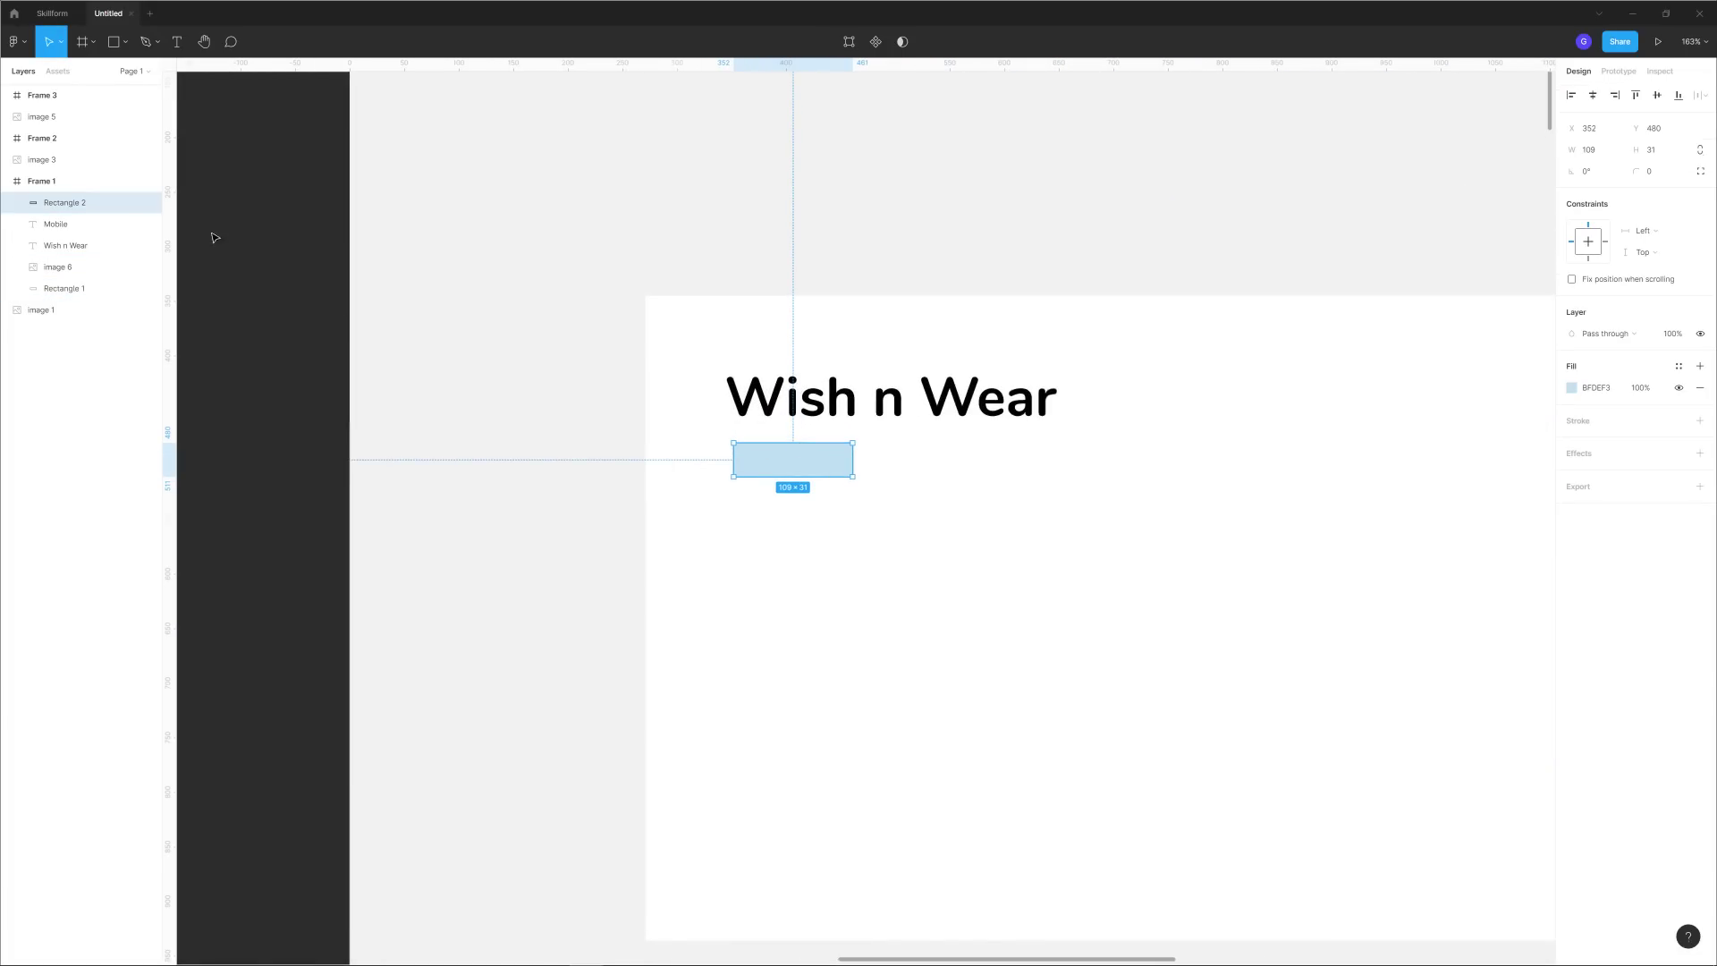
{"action": "left_click_drag", "start_coordinate": [68, 197], "coordinate": [72, 235]}
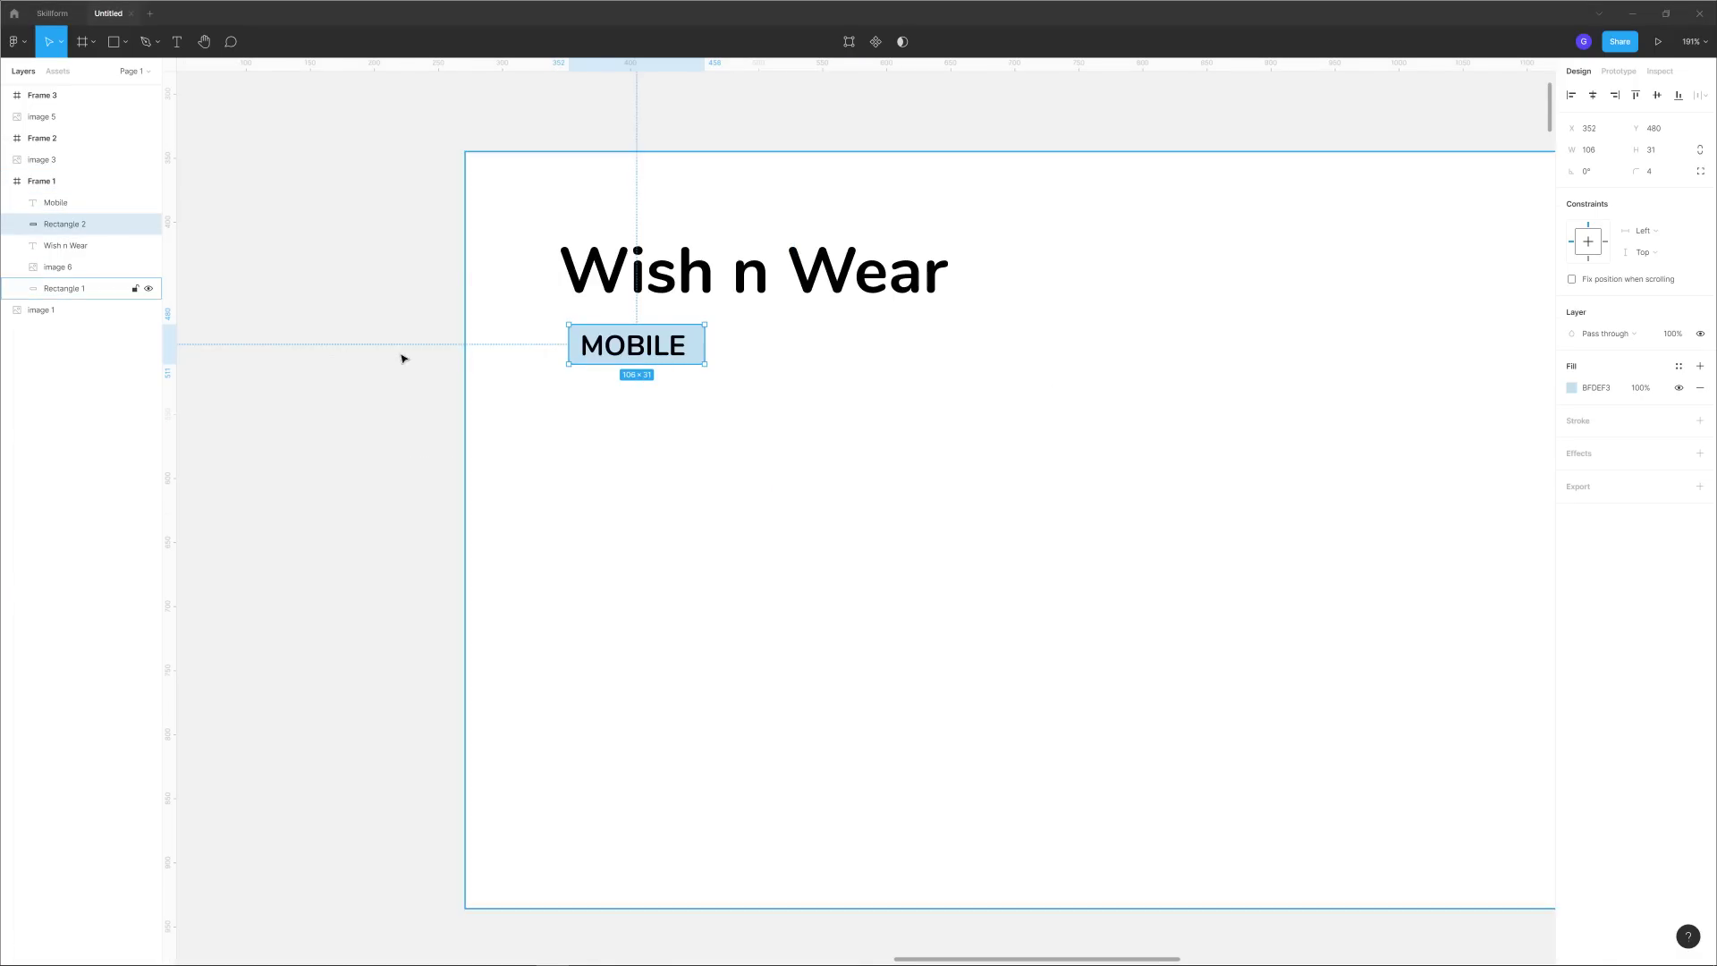
Try to wrap the MOBILE text and its blue rectangle together in auto layout.
{"action": "left_click", "coordinate": [626, 348]}
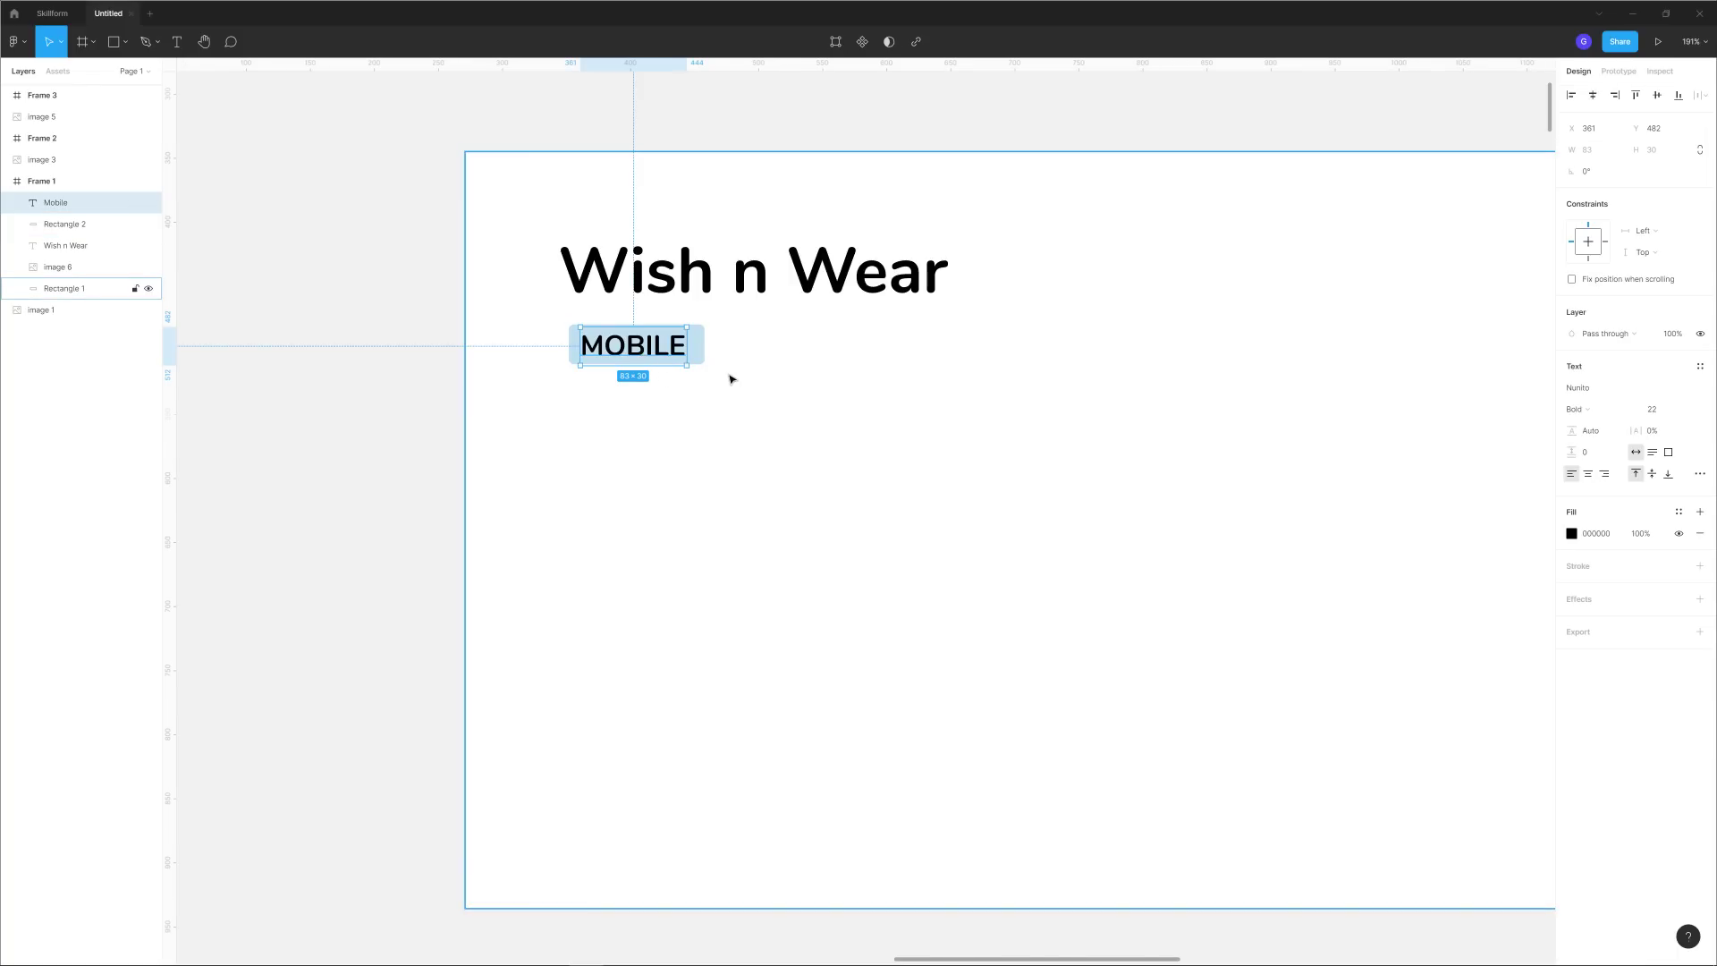
{"action": "left_click", "coordinate": [701, 362], "text": "shift"}
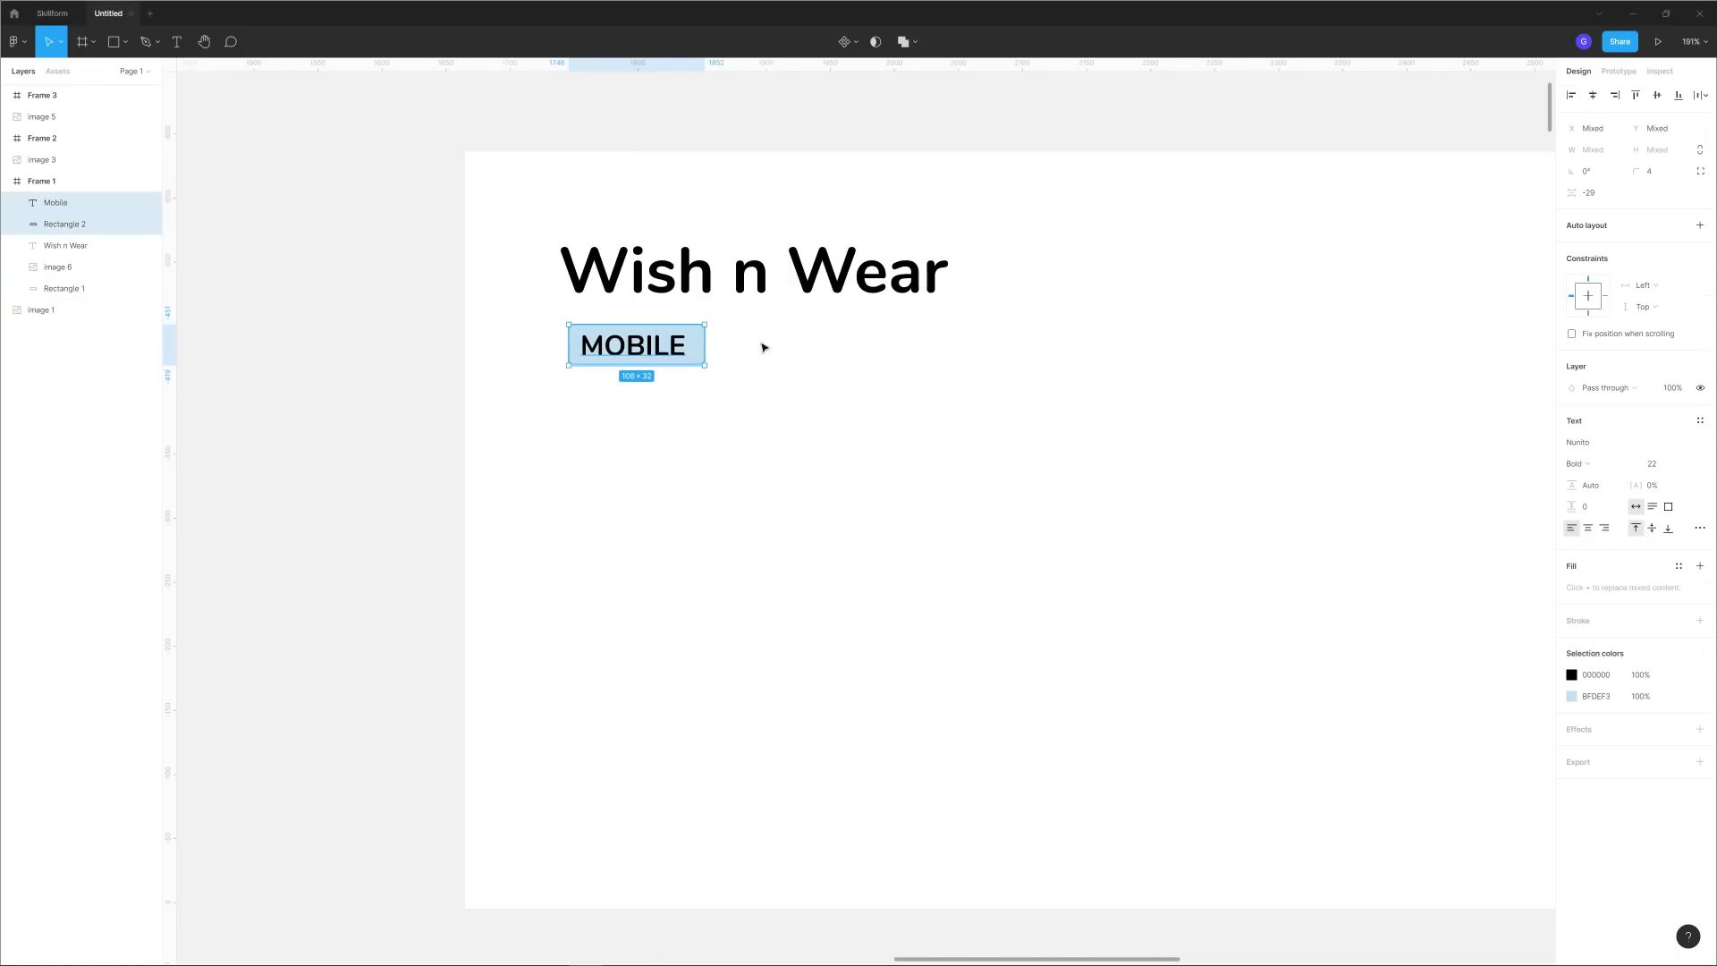
{"action": "left_click", "coordinate": [1700, 226]}
{"action": "key", "text": "ctrl+z"}
{"action": "left_click", "coordinate": [422, 343]}
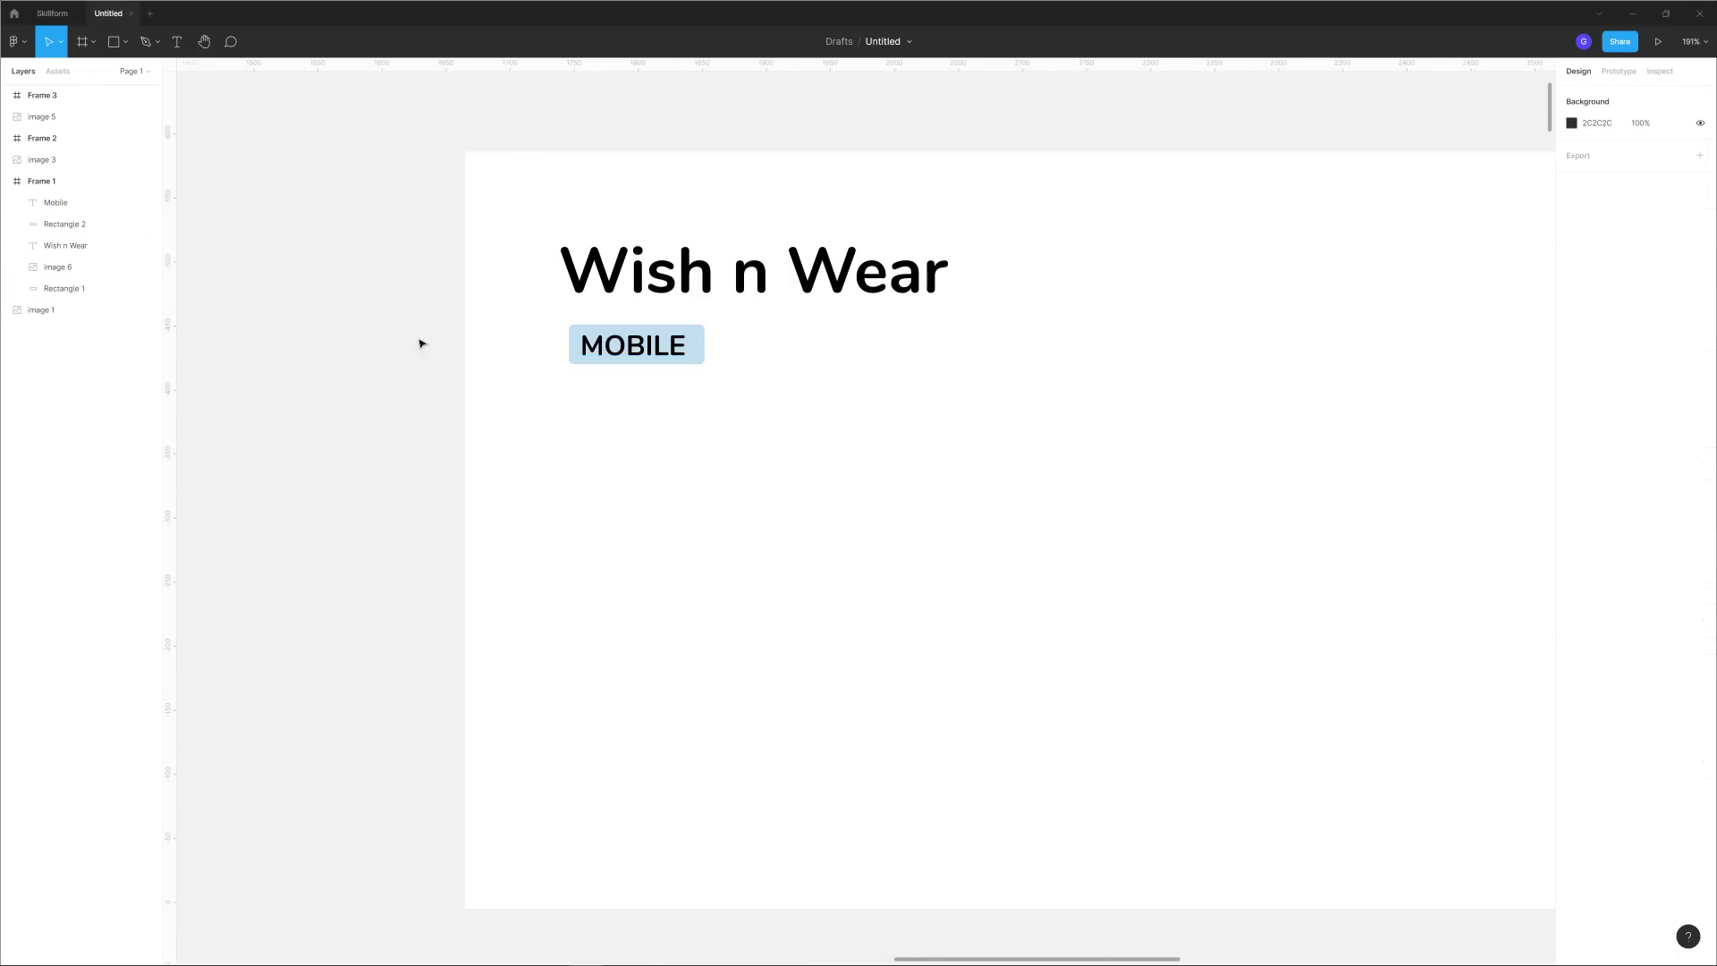
Combine the MOBILE text and its blue rectangle into an auto layout badge and reduce the text box's height to 24.
{"action": "left_click", "coordinate": [699, 363]}
{"action": "left_click", "coordinate": [653, 349], "text": "shift"}
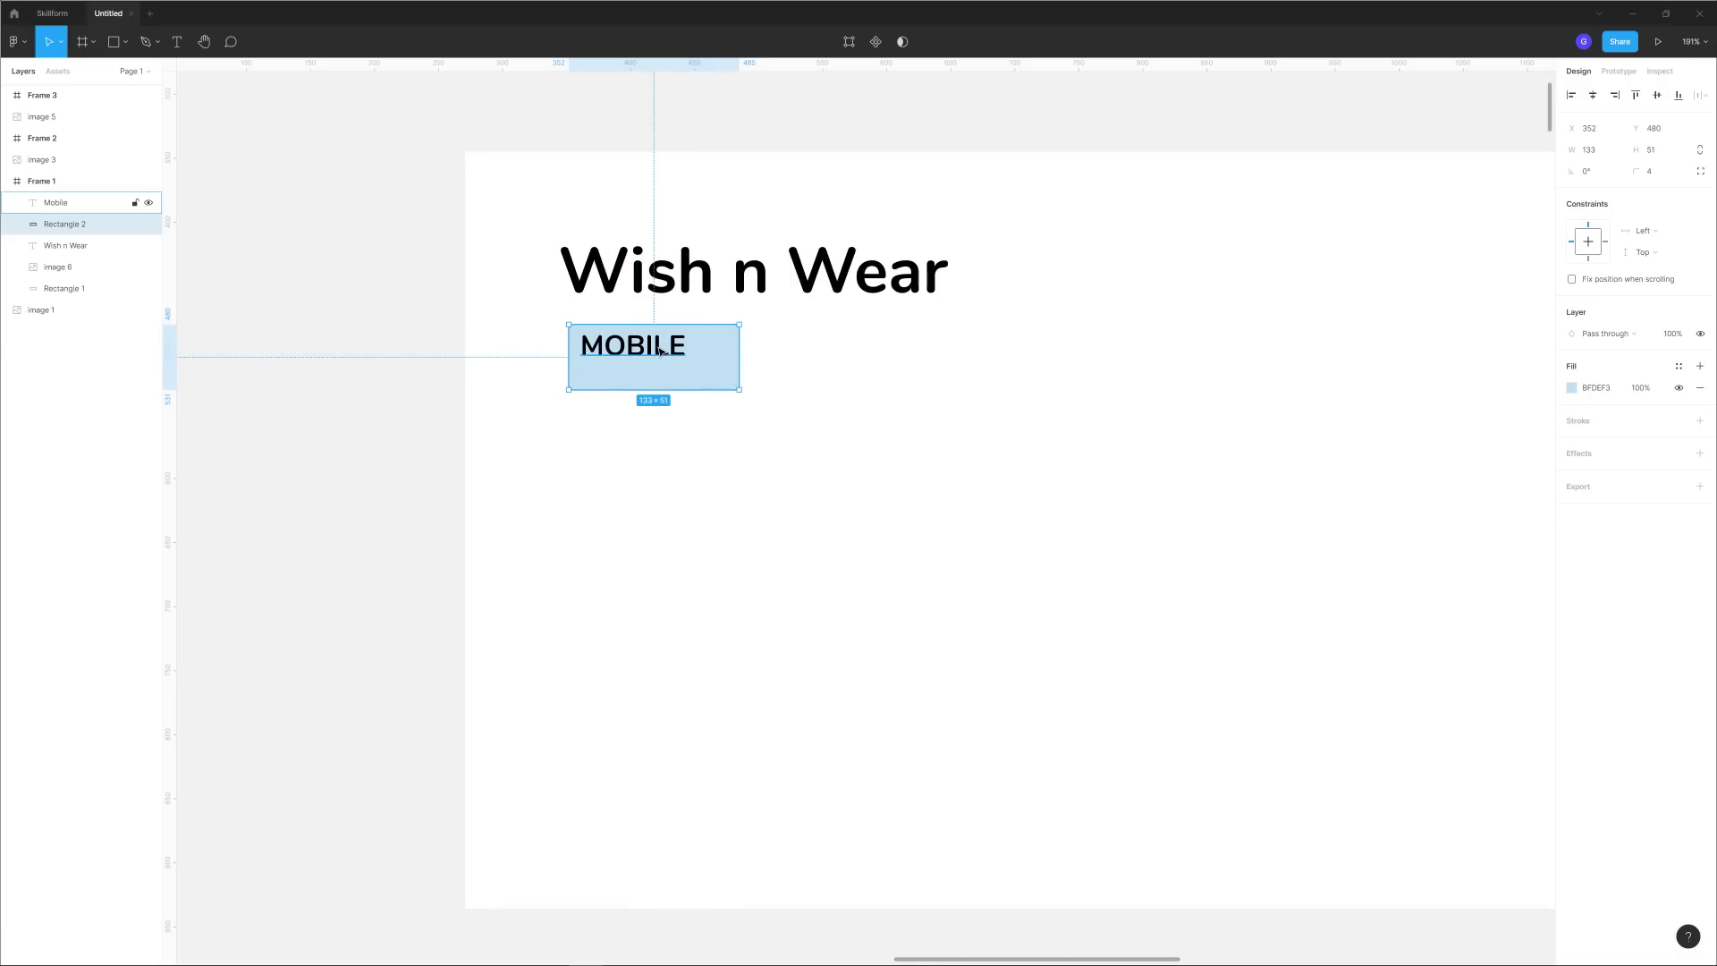
{"action": "left_click", "coordinate": [1704, 217]}
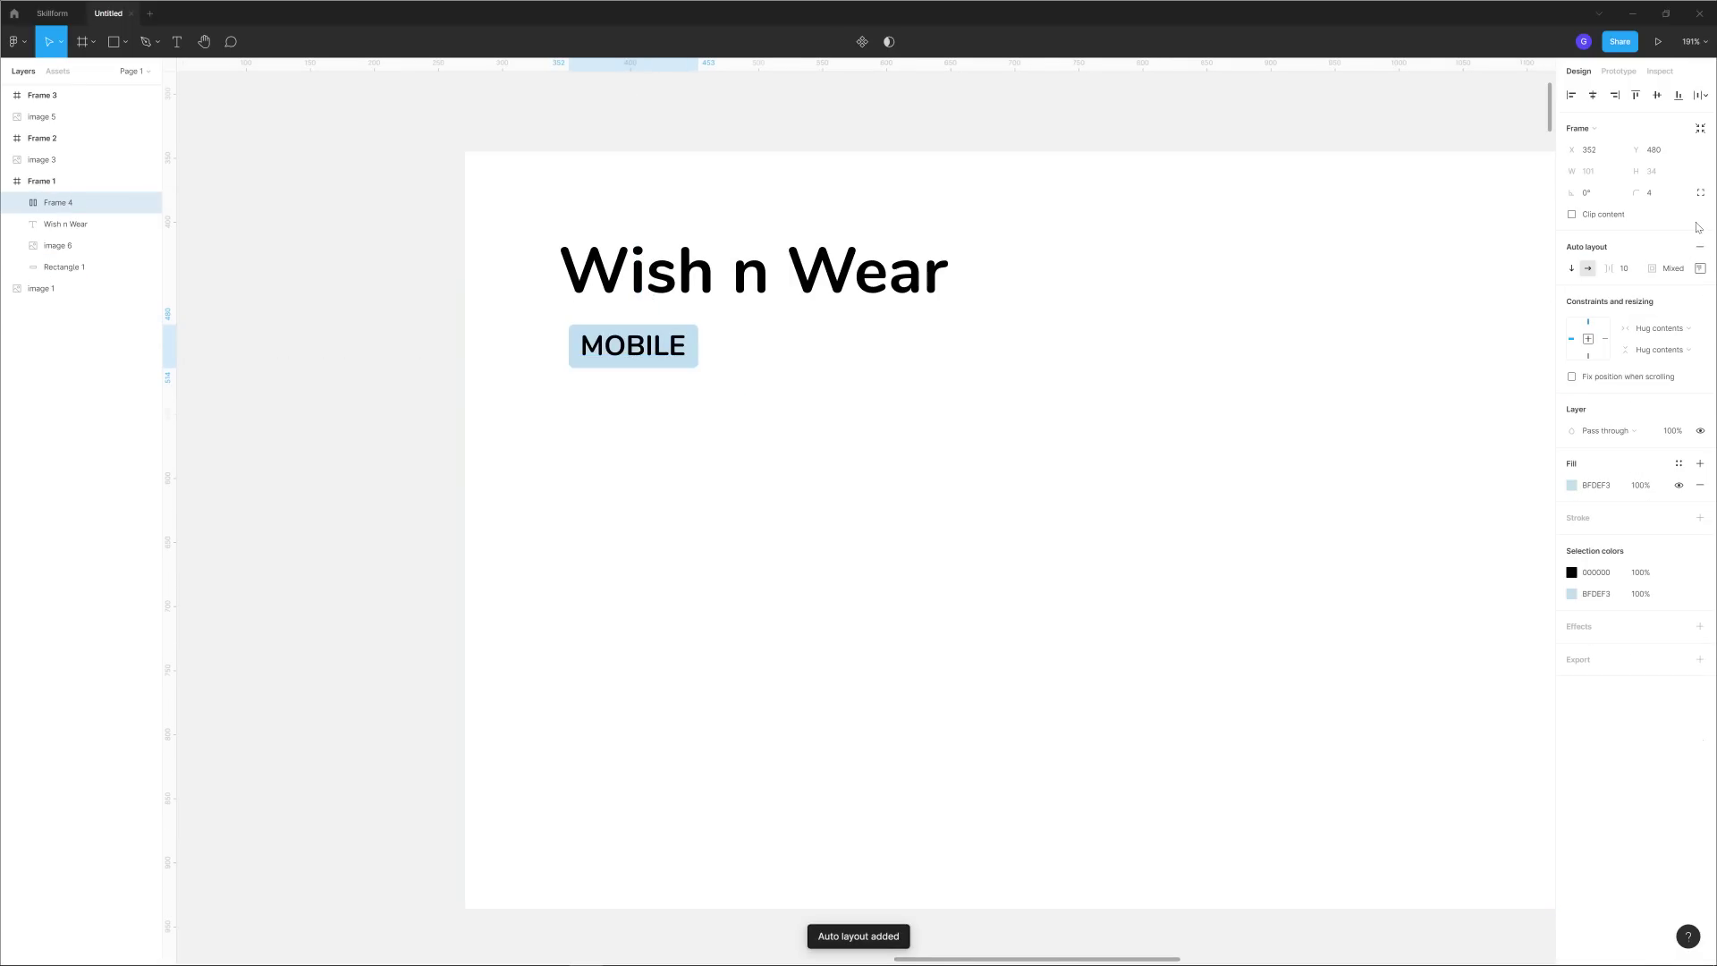
{"action": "left_click", "coordinate": [1700, 269]}
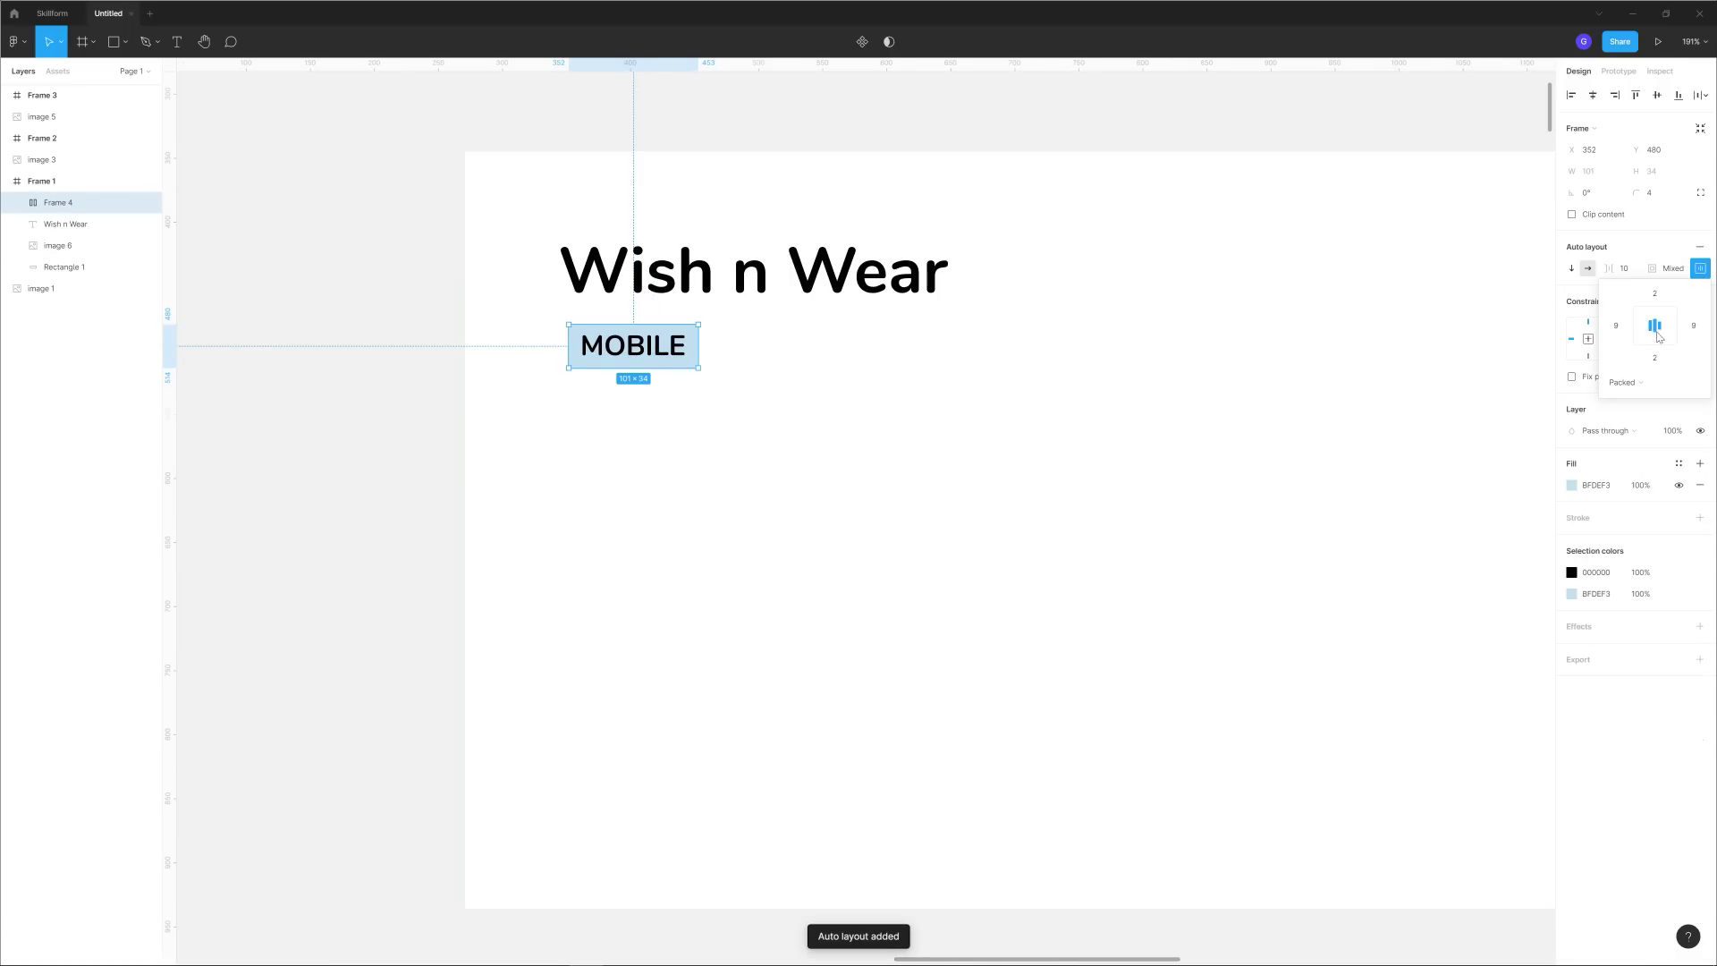
{"action": "left_click", "coordinate": [398, 352]}
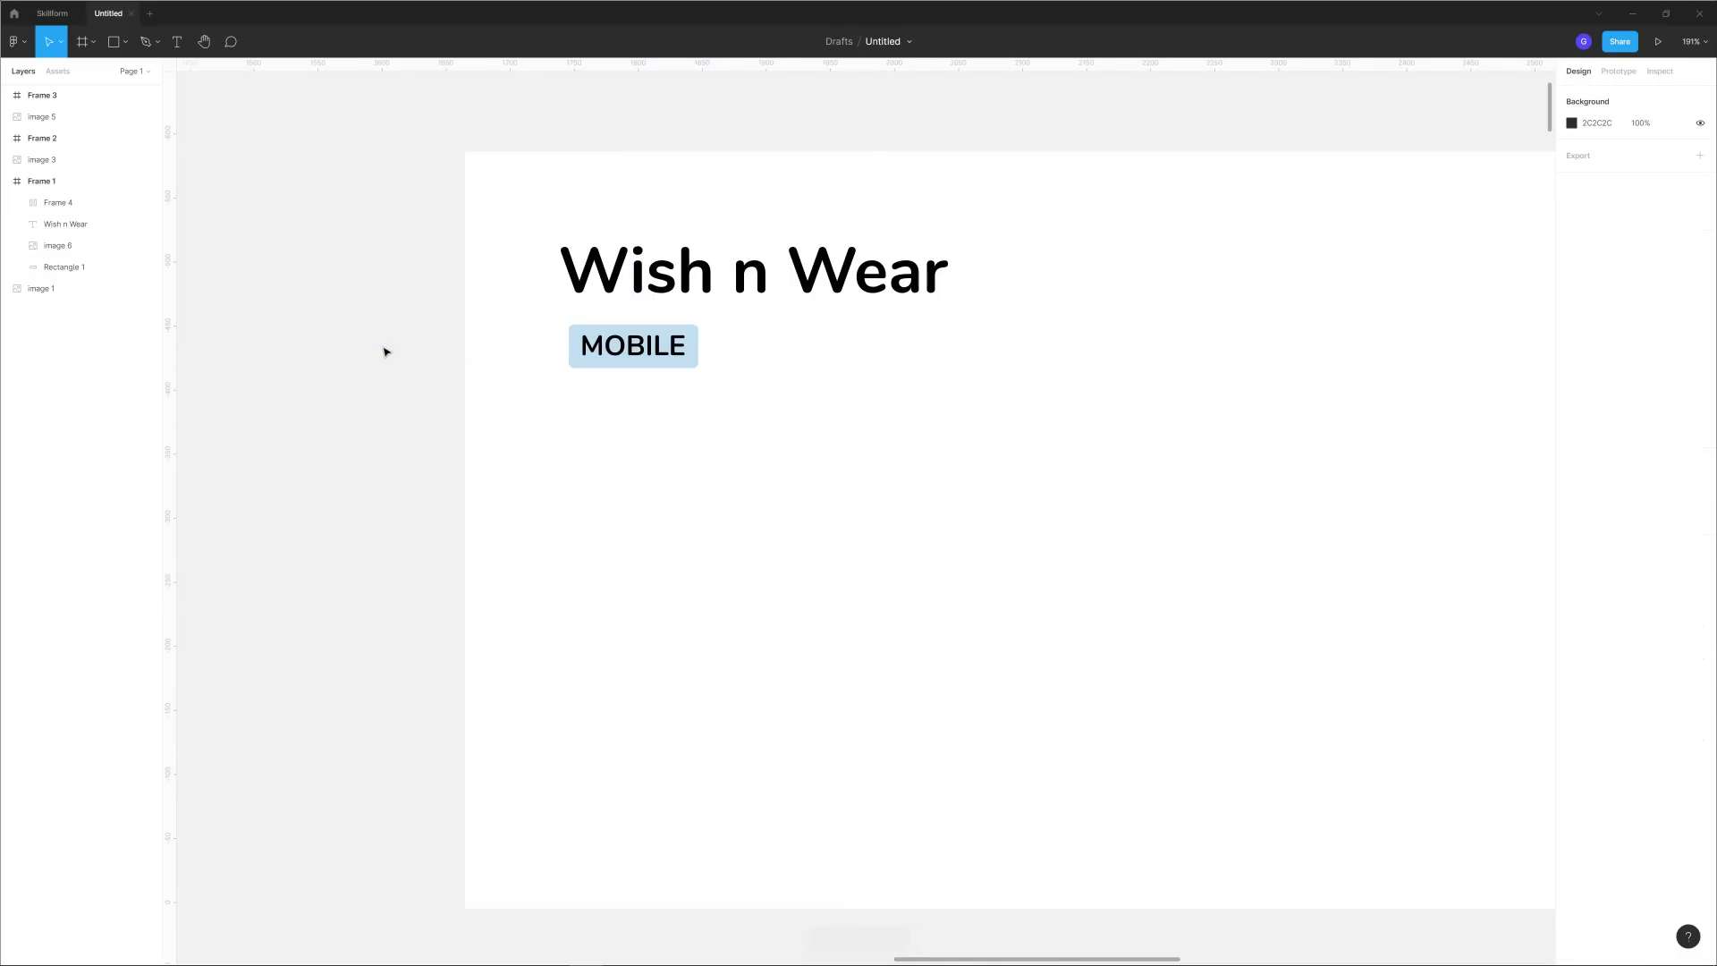
{"action": "double_click", "coordinate": [643, 358]}
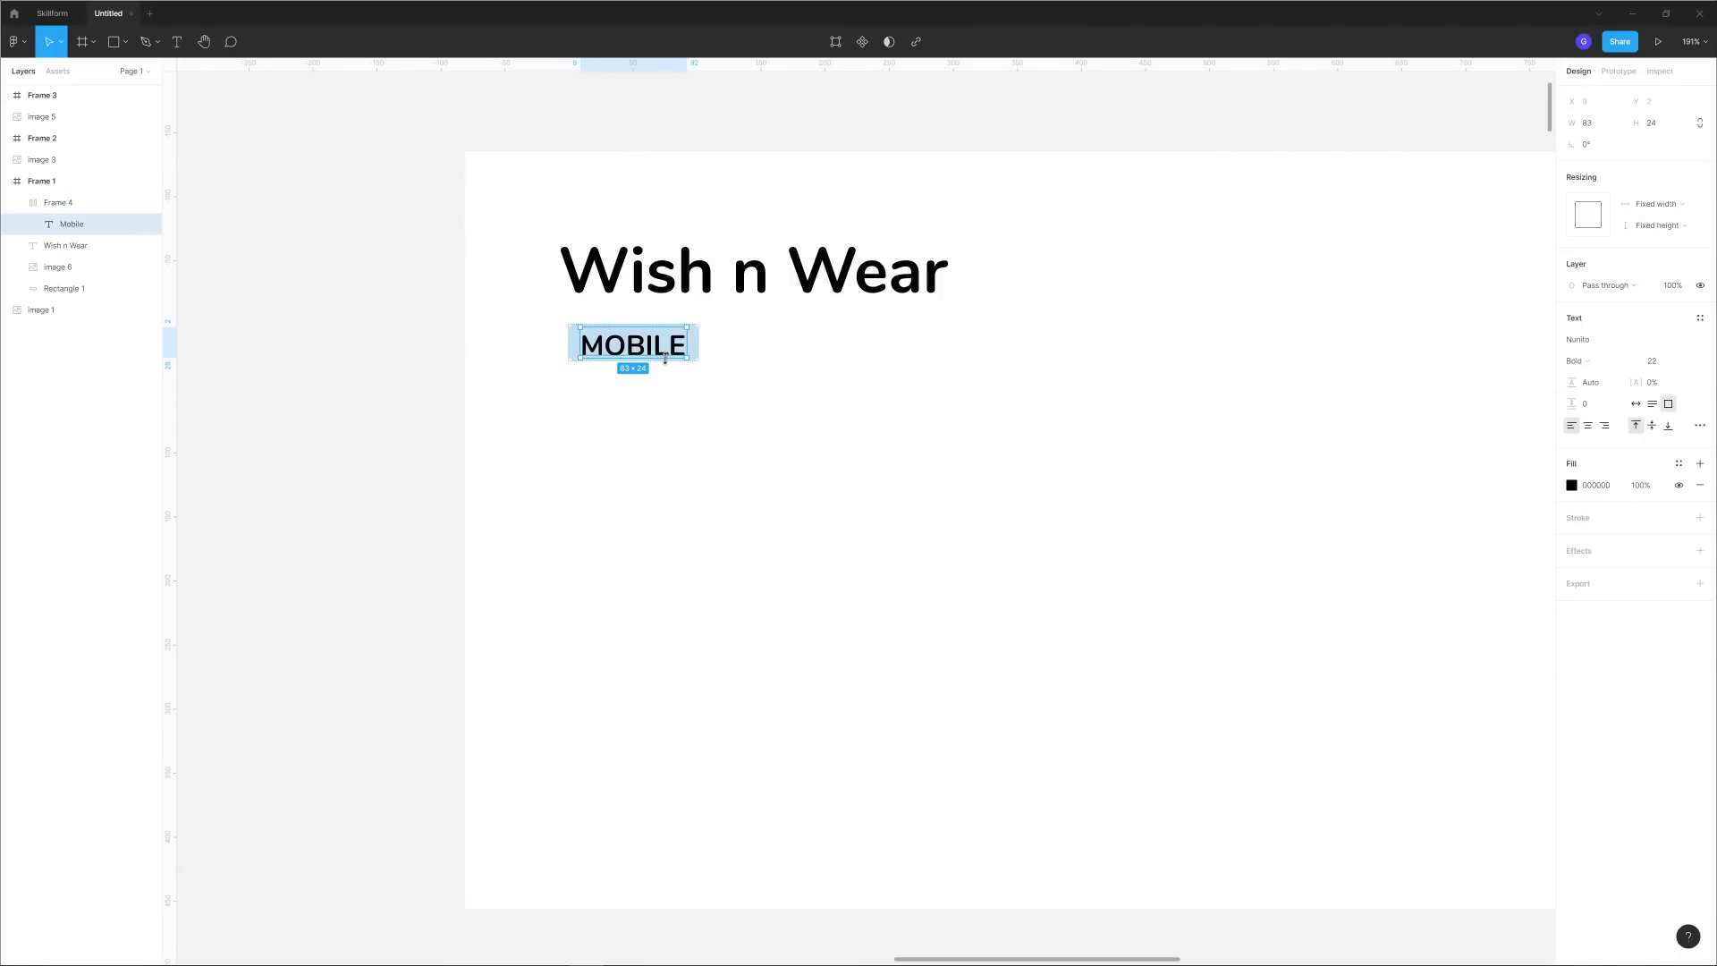
{"action": "left_click", "coordinate": [345, 352]}
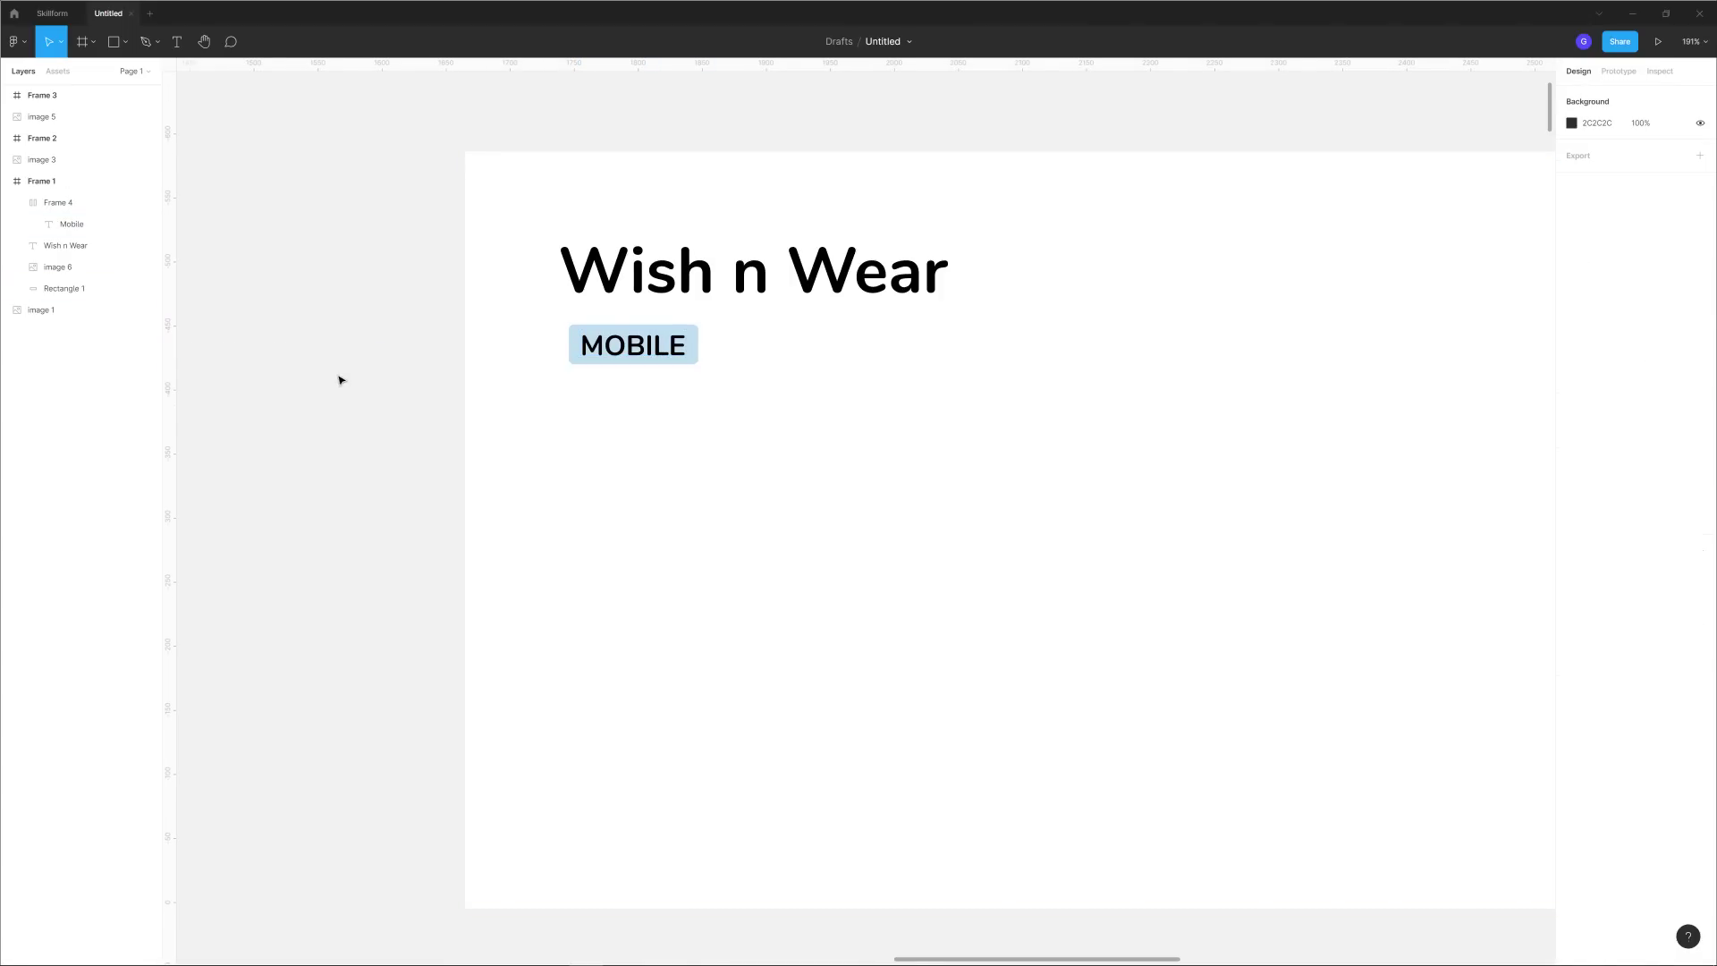
Move the original Featured Projects image over Frame 1 for comparison, and undo the move.
{"action": "scroll", "coordinate": [418, 398], "scroll_direction": "down", "scroll_amount": 5}
{"action": "scroll", "coordinate": [460, 453], "scroll_direction": "left", "scroll_amount": 5}
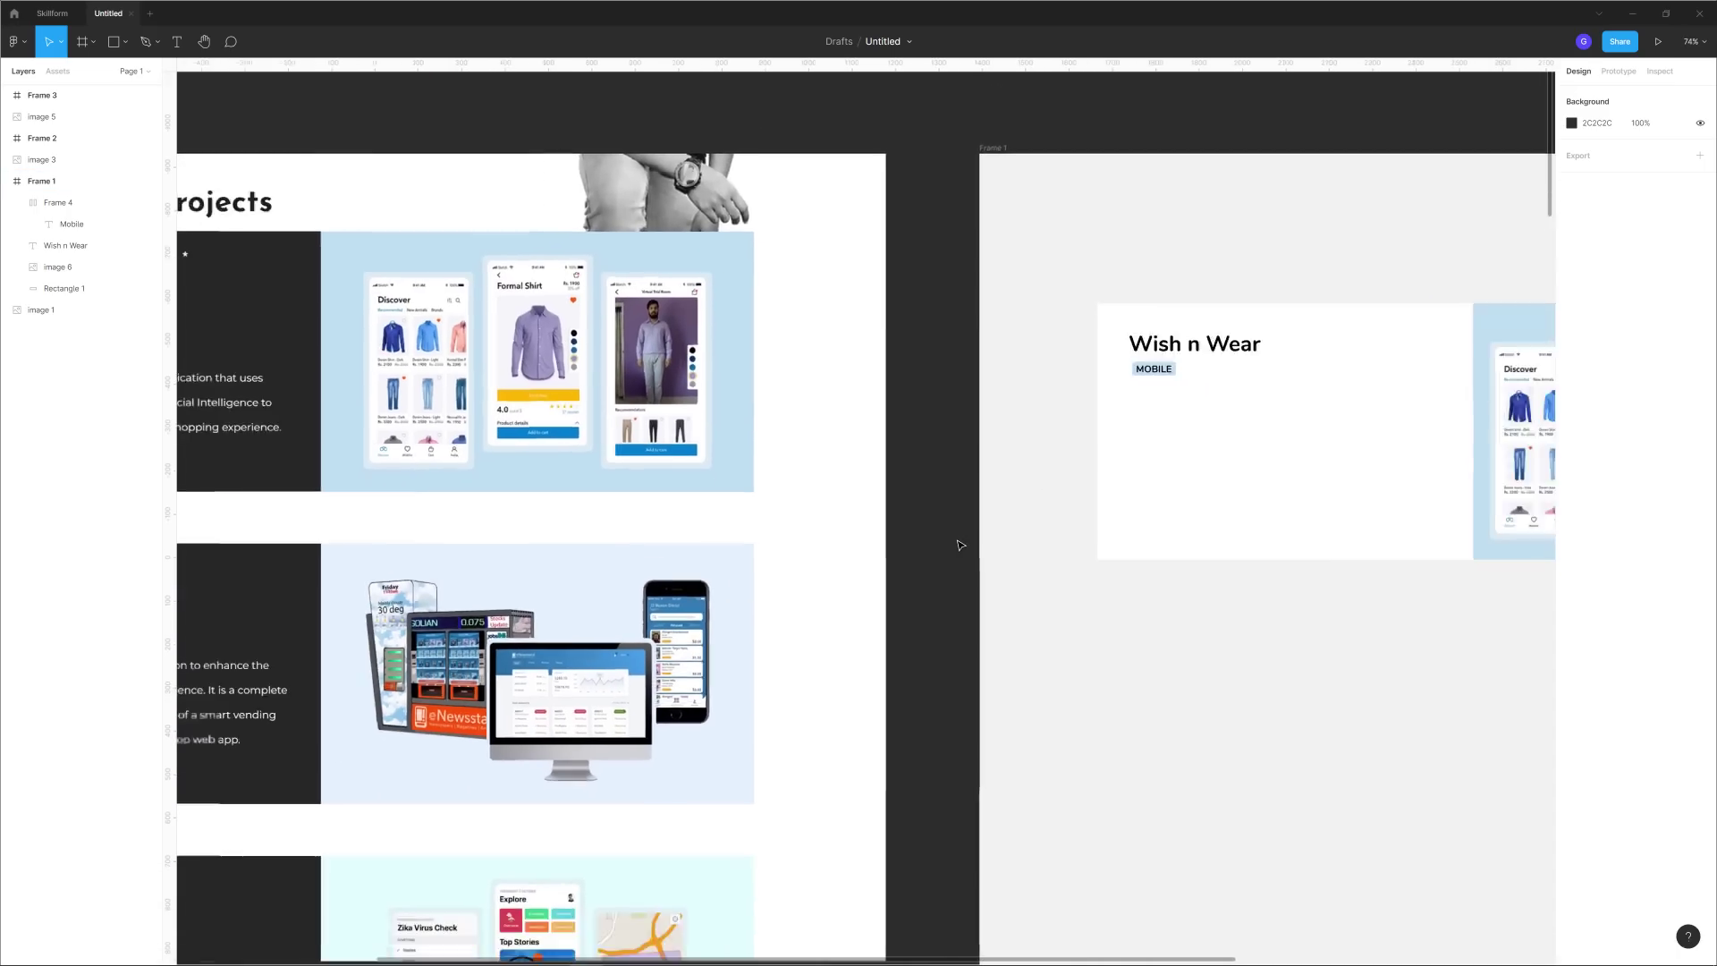
{"action": "scroll", "coordinate": [959, 544], "scroll_direction": "down", "scroll_amount": 3}
{"action": "scroll", "coordinate": [1112, 556], "scroll_direction": "up", "scroll_amount": 4}
{"action": "scroll", "coordinate": [912, 537], "scroll_direction": "right", "scroll_amount": 3}
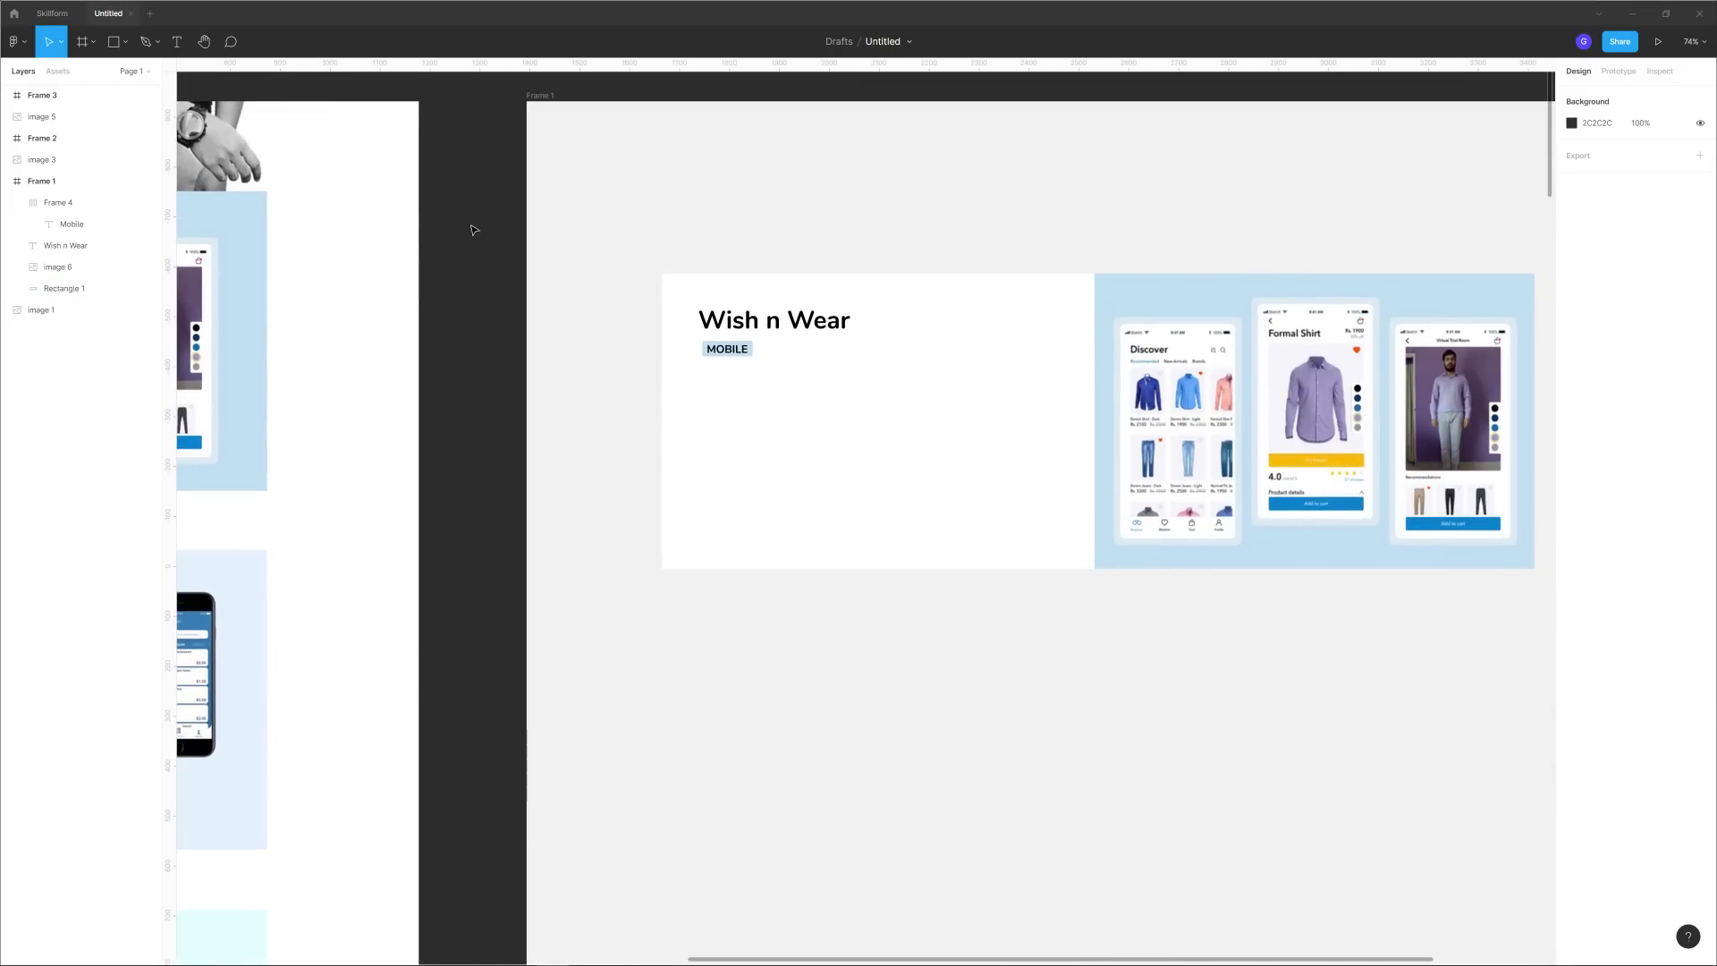
{"action": "left_click", "coordinate": [346, 379]}
{"action": "left_click_drag", "start_coordinate": [346, 380], "coordinate": [1148, 394]}
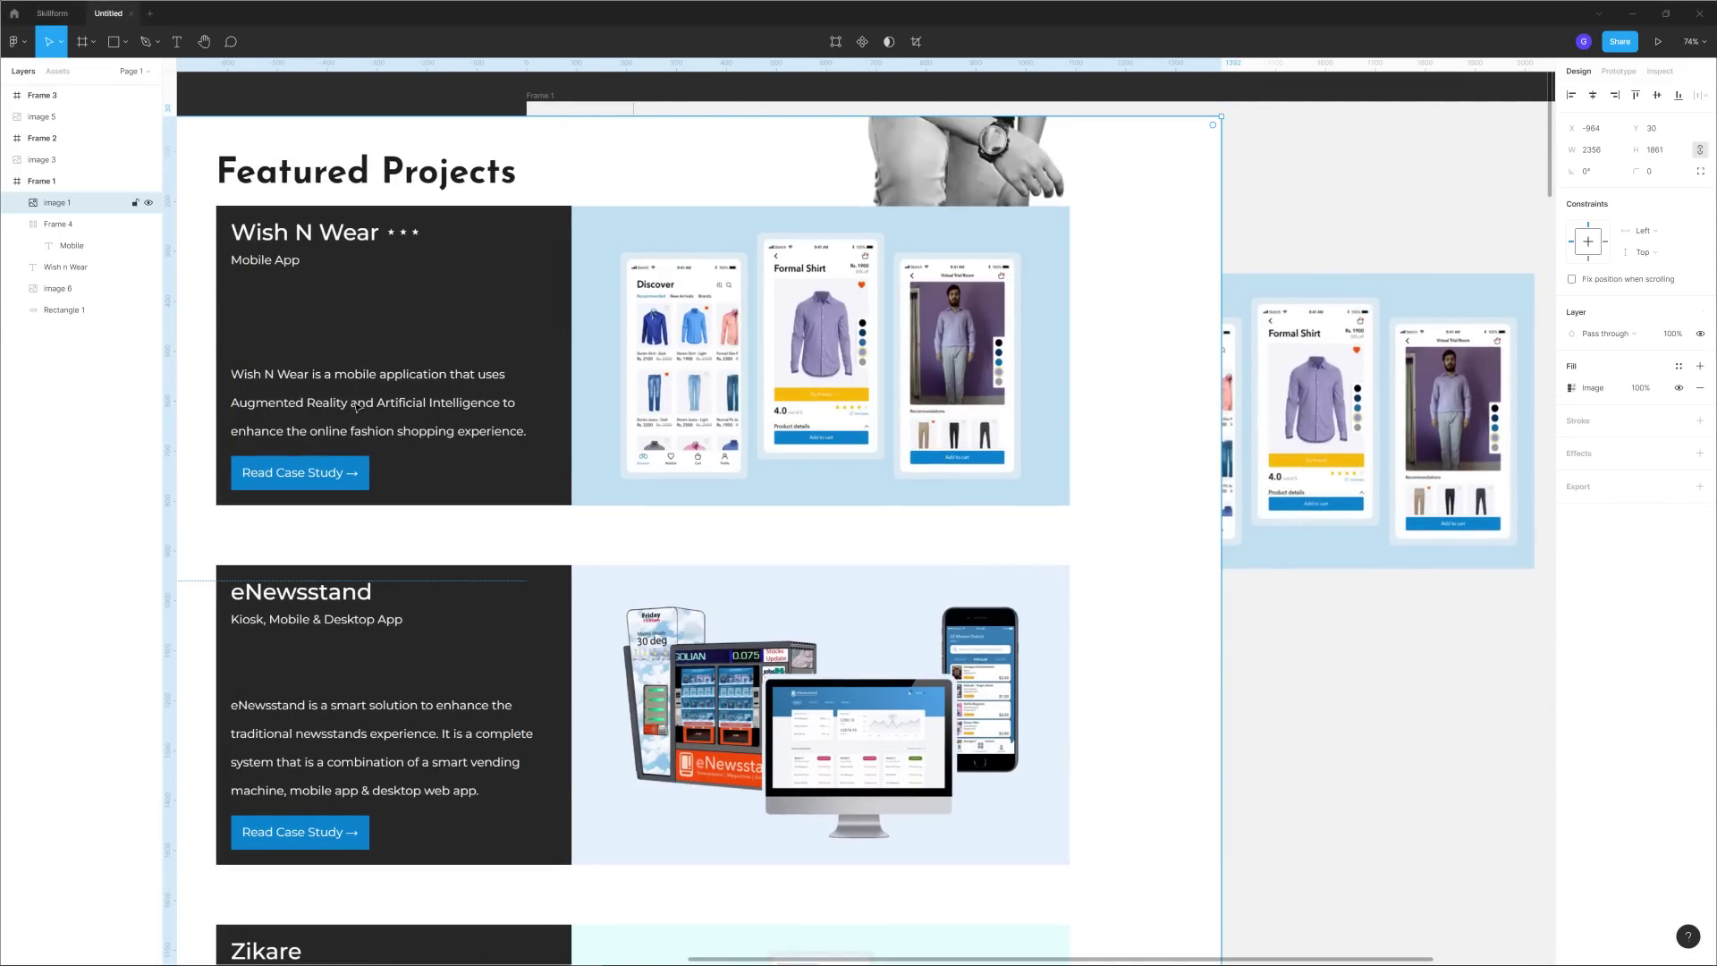
{"action": "key", "text": "ctrl+z"}
Duplicate the "Wish n Wear" title below the badge as a 712 × 275 text box at X 344, Y 562, with font size 30.
{"action": "scroll", "coordinate": [832, 620], "scroll_direction": "down", "scroll_amount": 3}
{"action": "scroll", "coordinate": [869, 632], "scroll_direction": "right", "scroll_amount": 2}
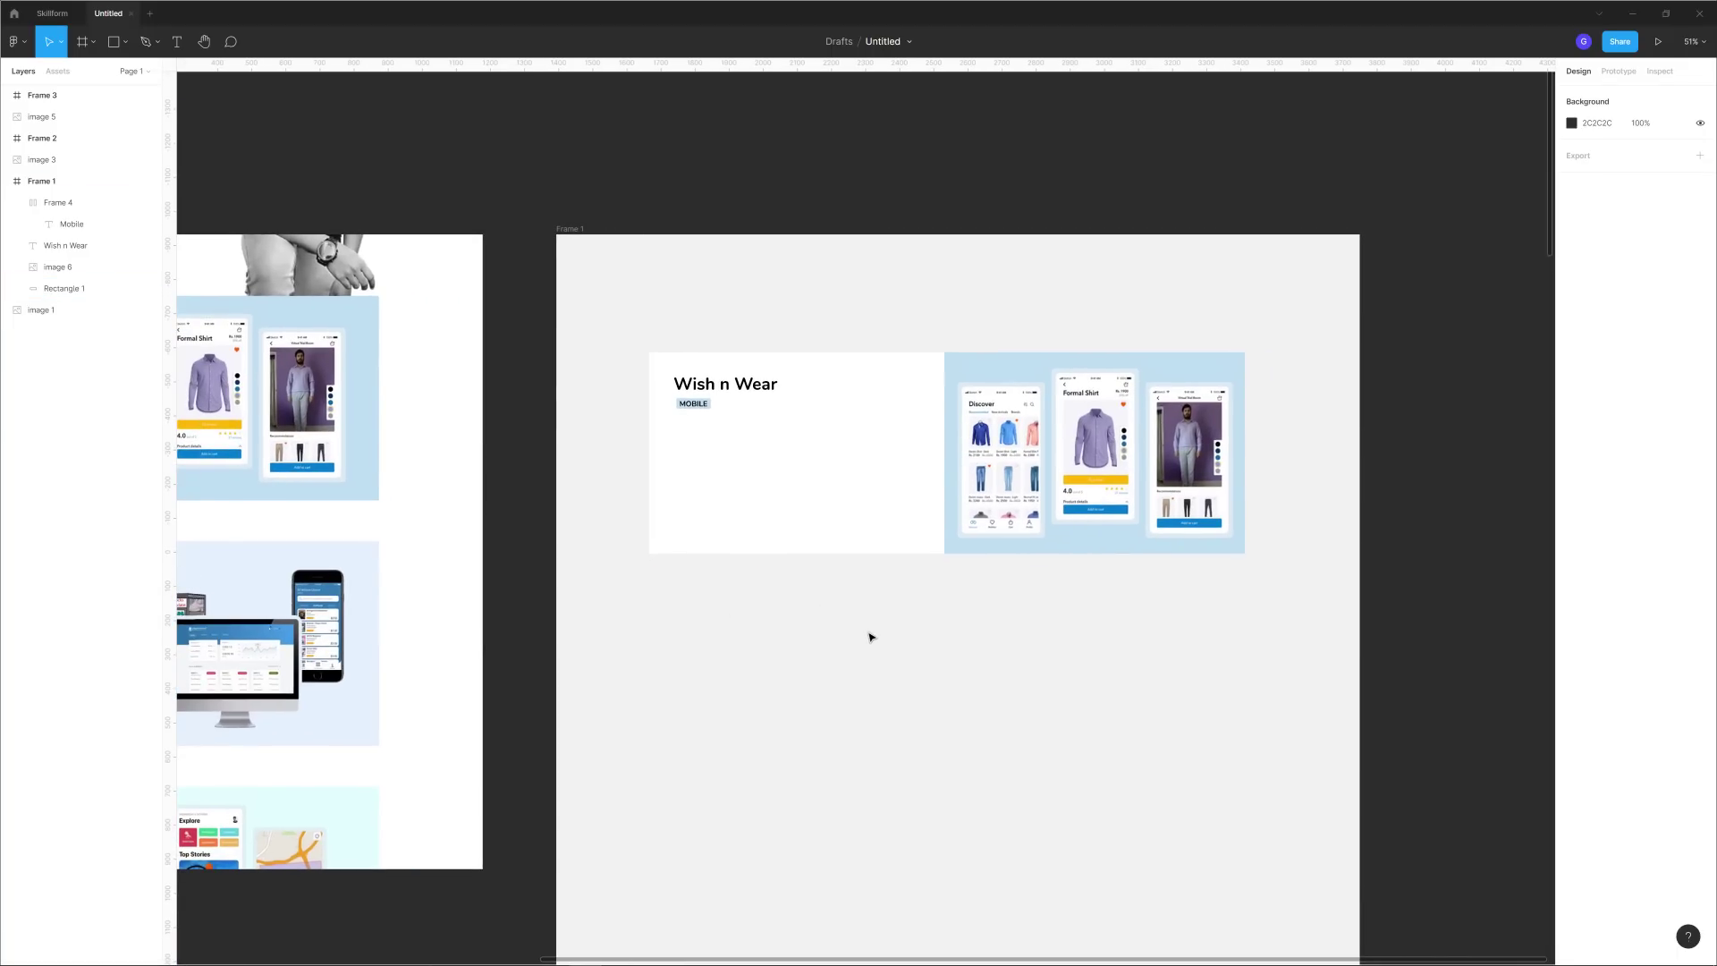
{"action": "left_click", "coordinate": [725, 385]}
{"action": "left_click_drag", "start_coordinate": [725, 384], "coordinate": [917, 520]}
{"action": "left_click", "coordinate": [1659, 410]}
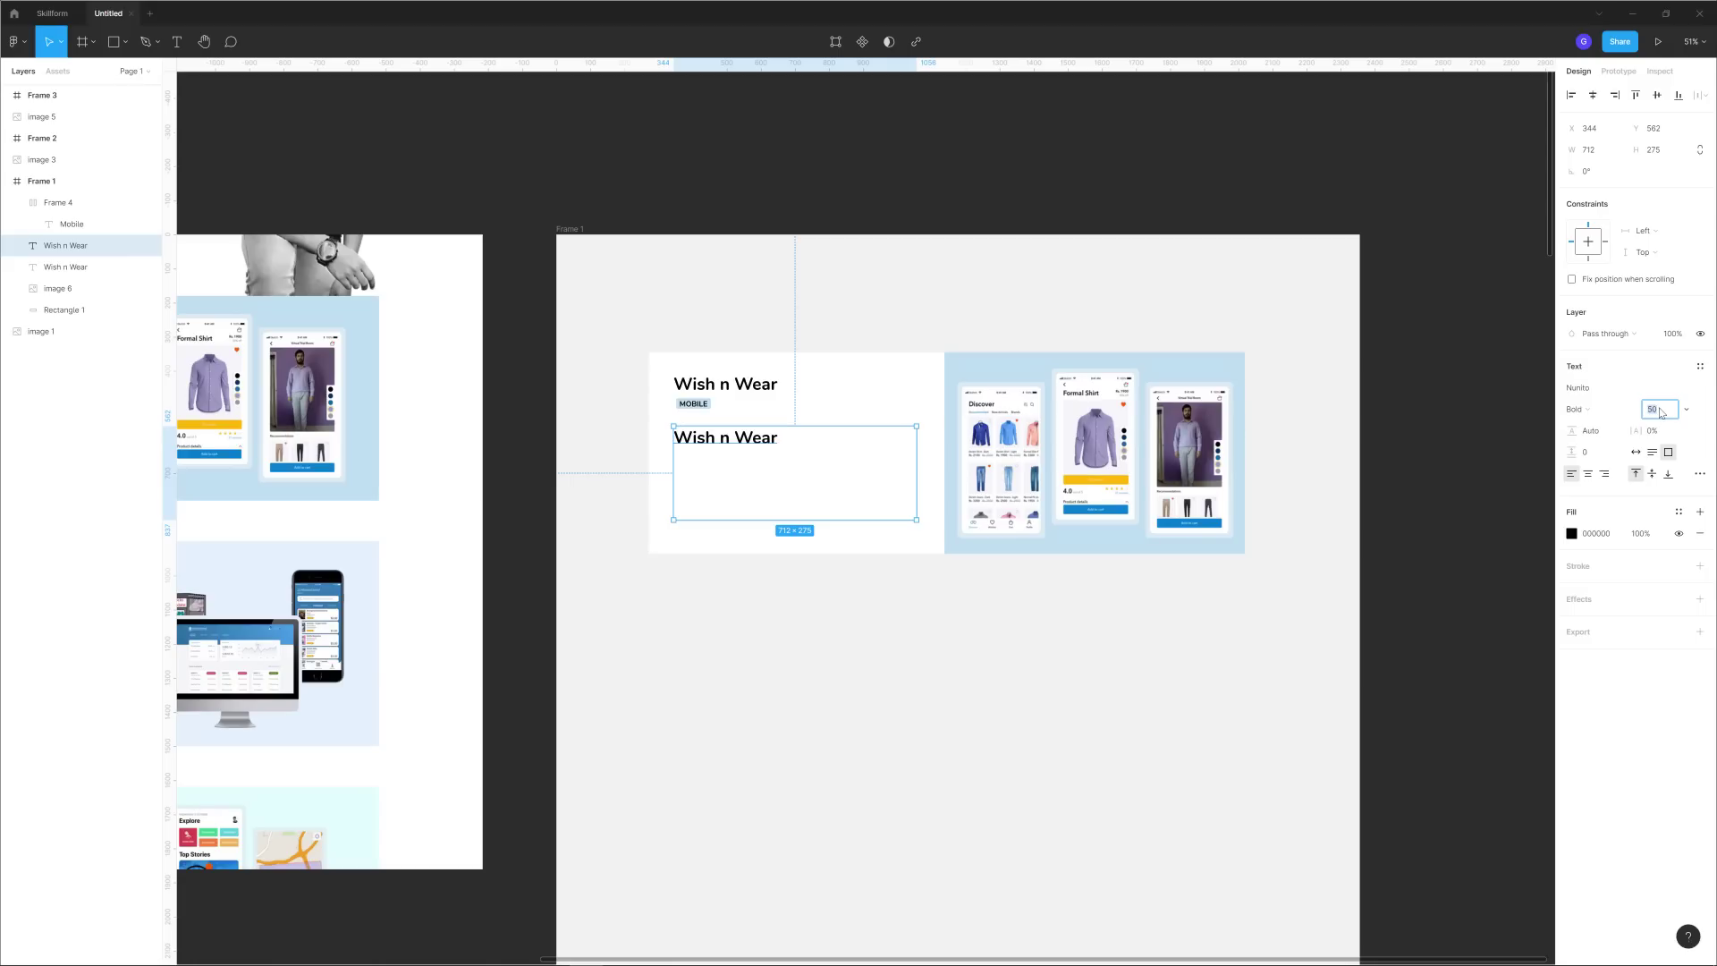
{"action": "type", "text": "30"}
{"action": "key", "text": "Return"}
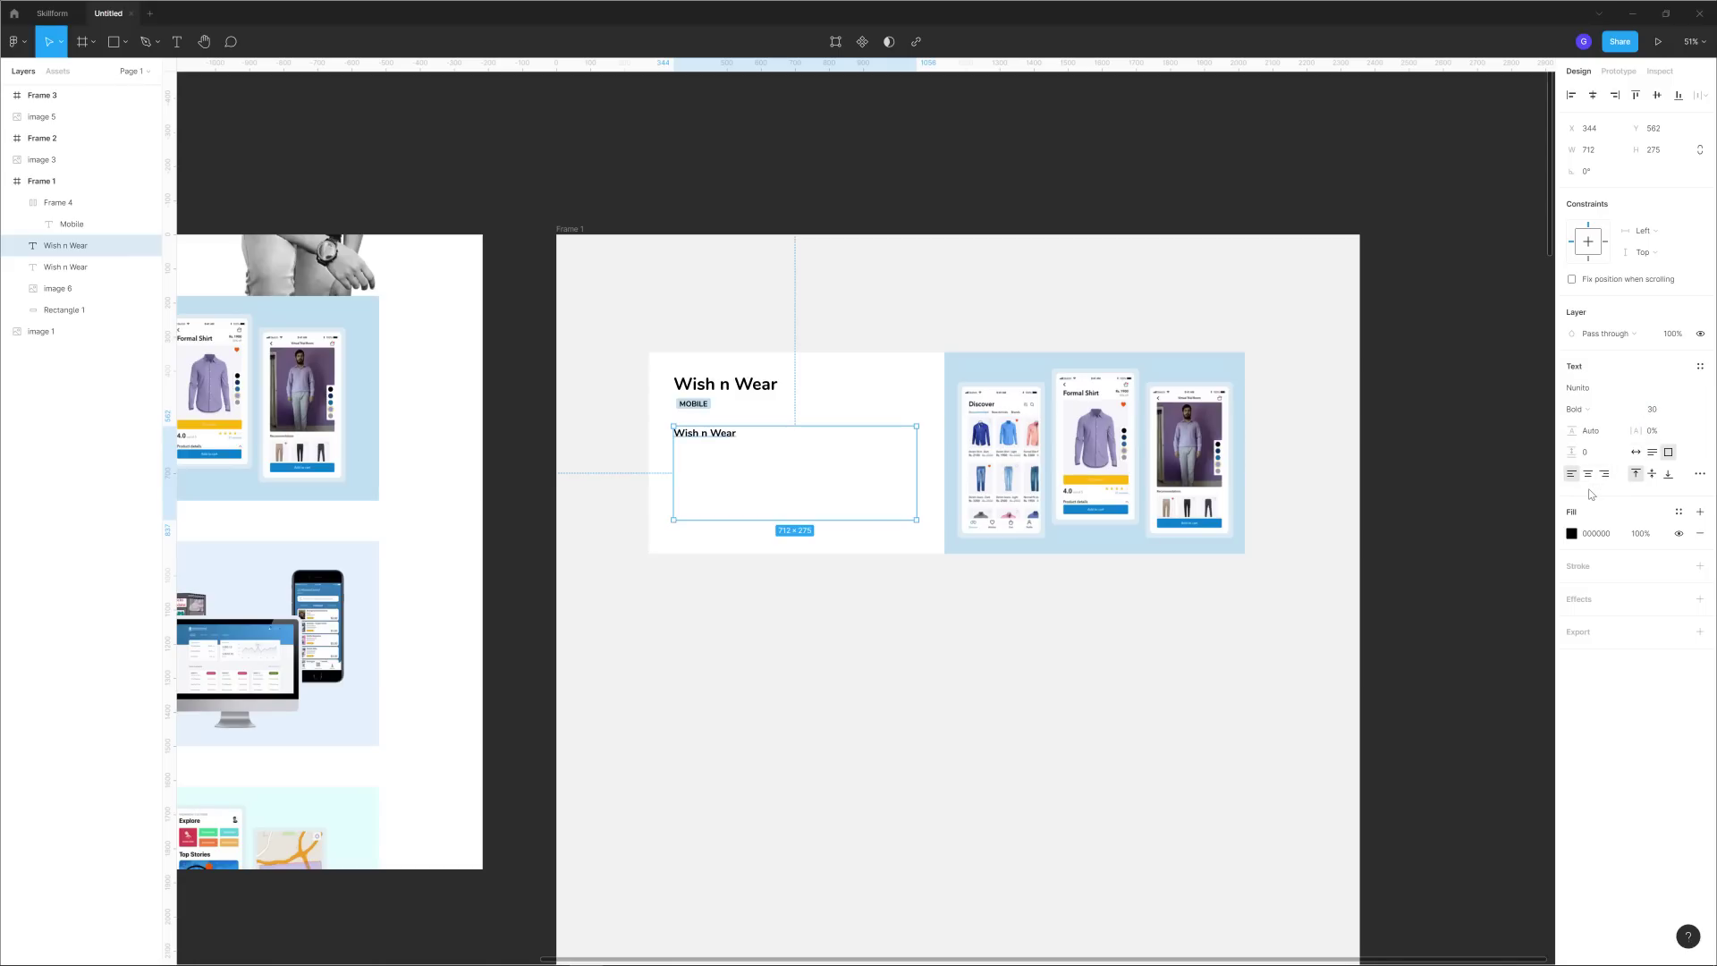
Fill the description text box with auto-generated placeholder text using the Lorem ipsum plugin.
{"action": "right_click", "coordinate": [1422, 443]}
{"action": "mouse_move", "coordinate": [1485, 538]}
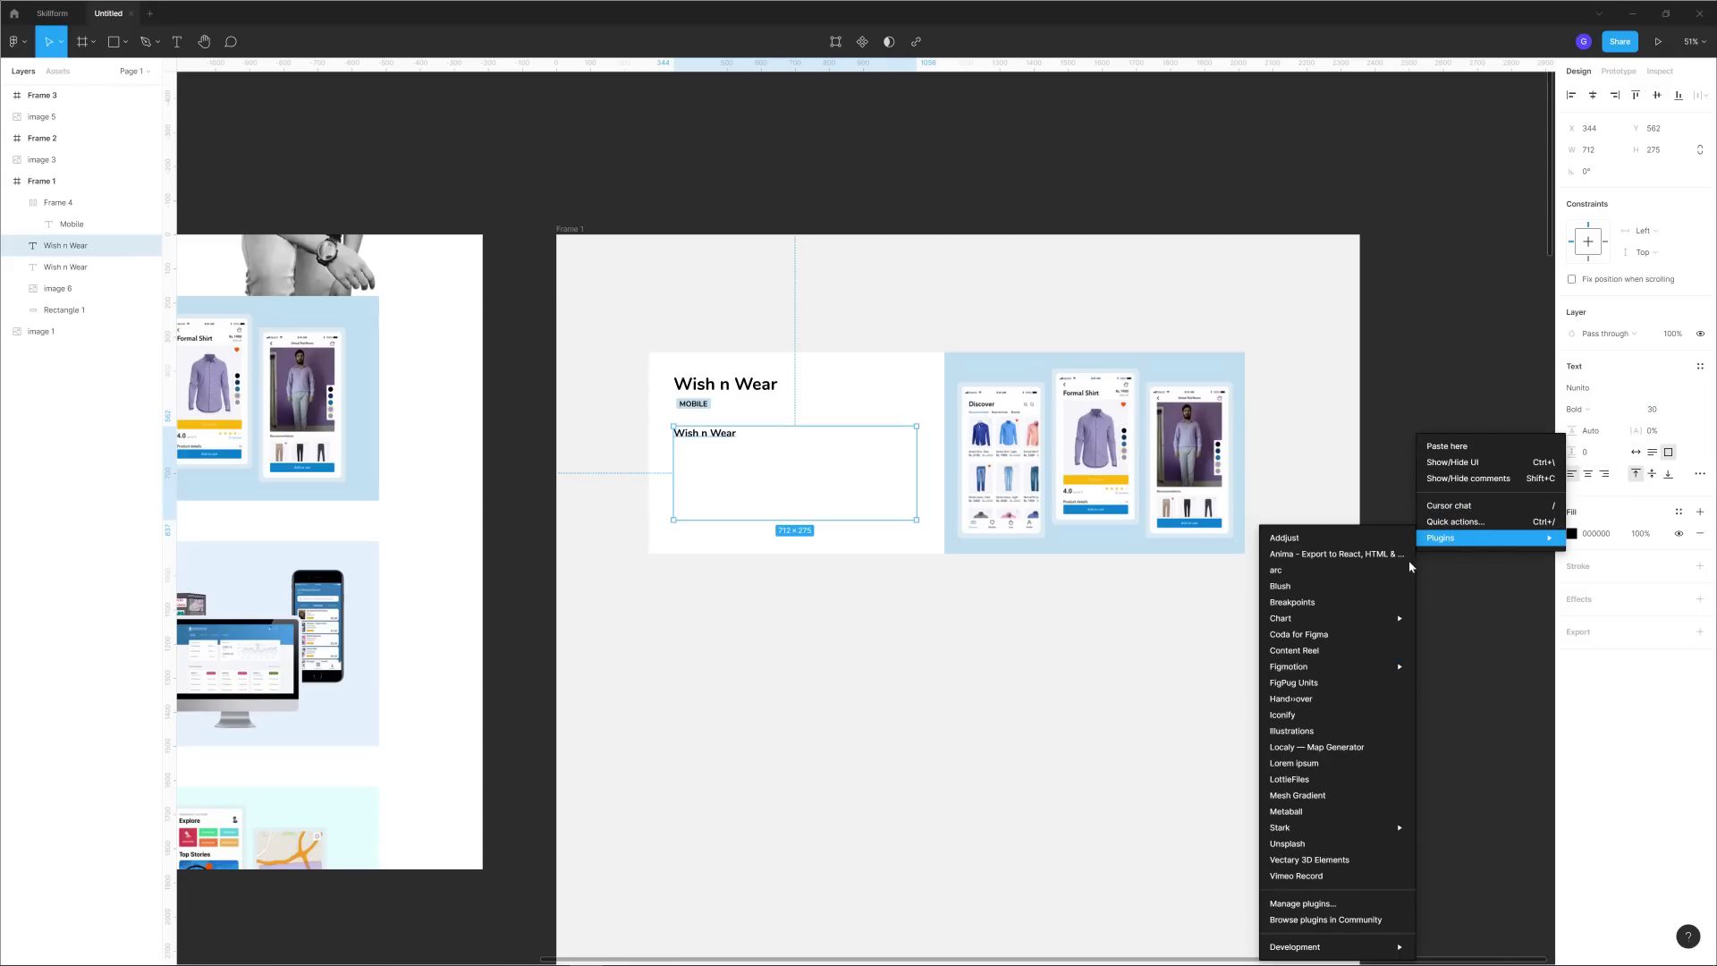
{"action": "left_click", "coordinate": [1312, 762]}
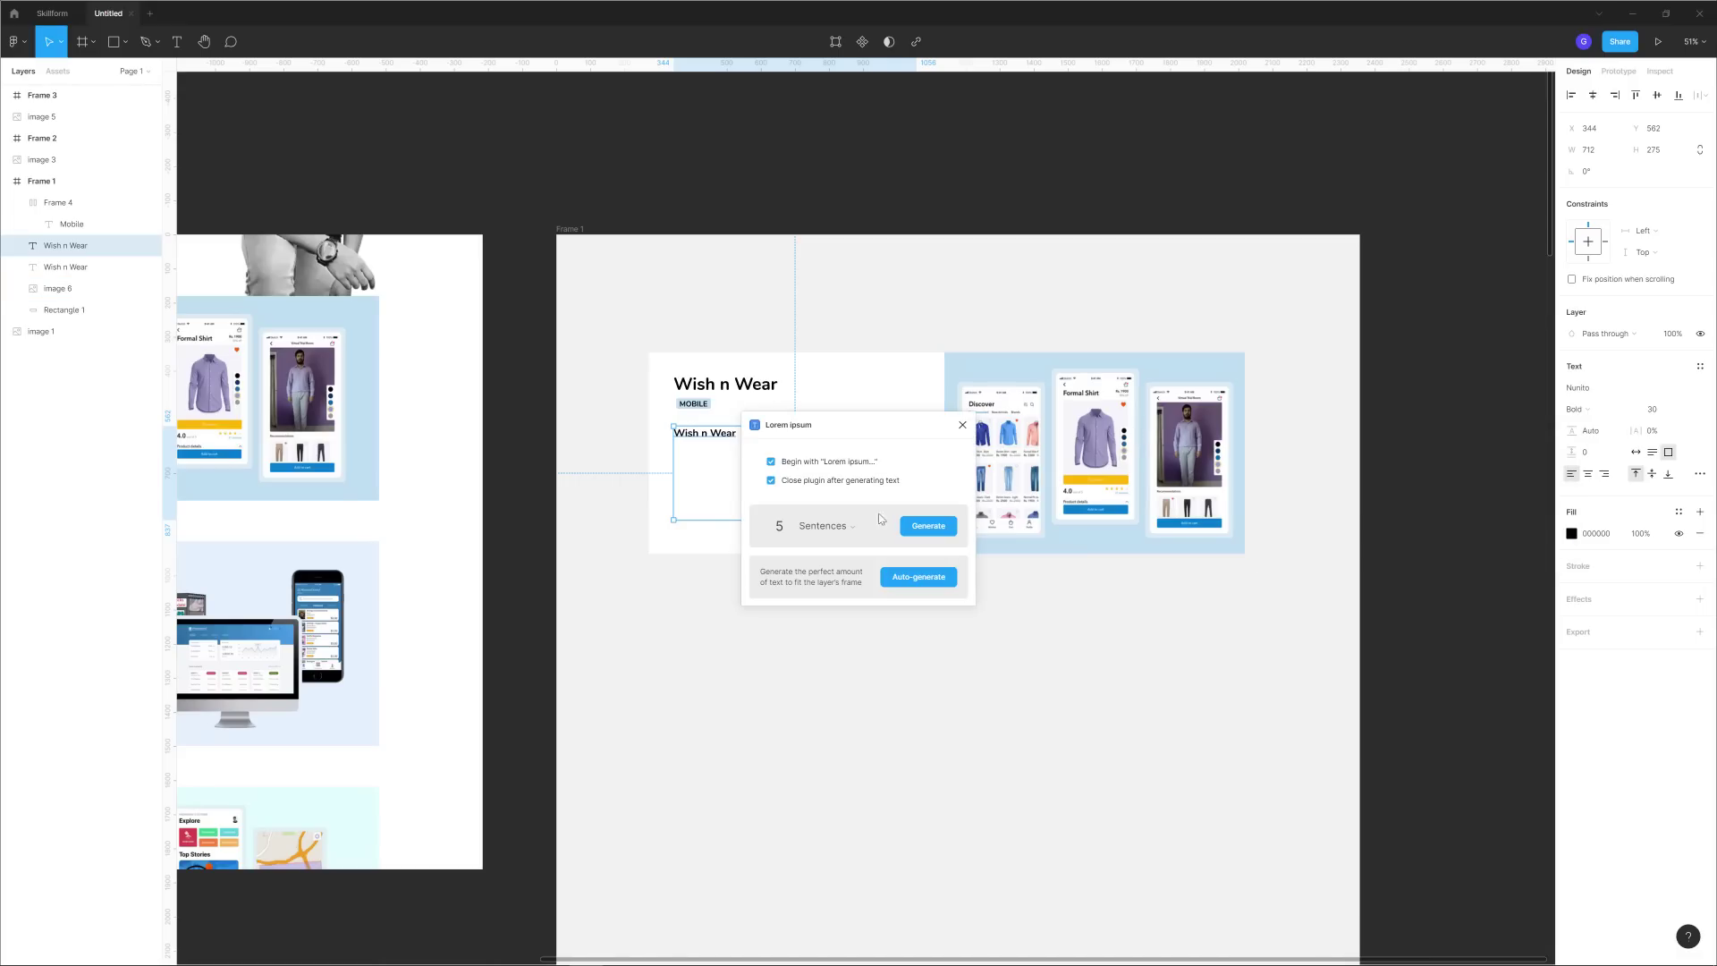
{"action": "left_click", "coordinate": [907, 575]}
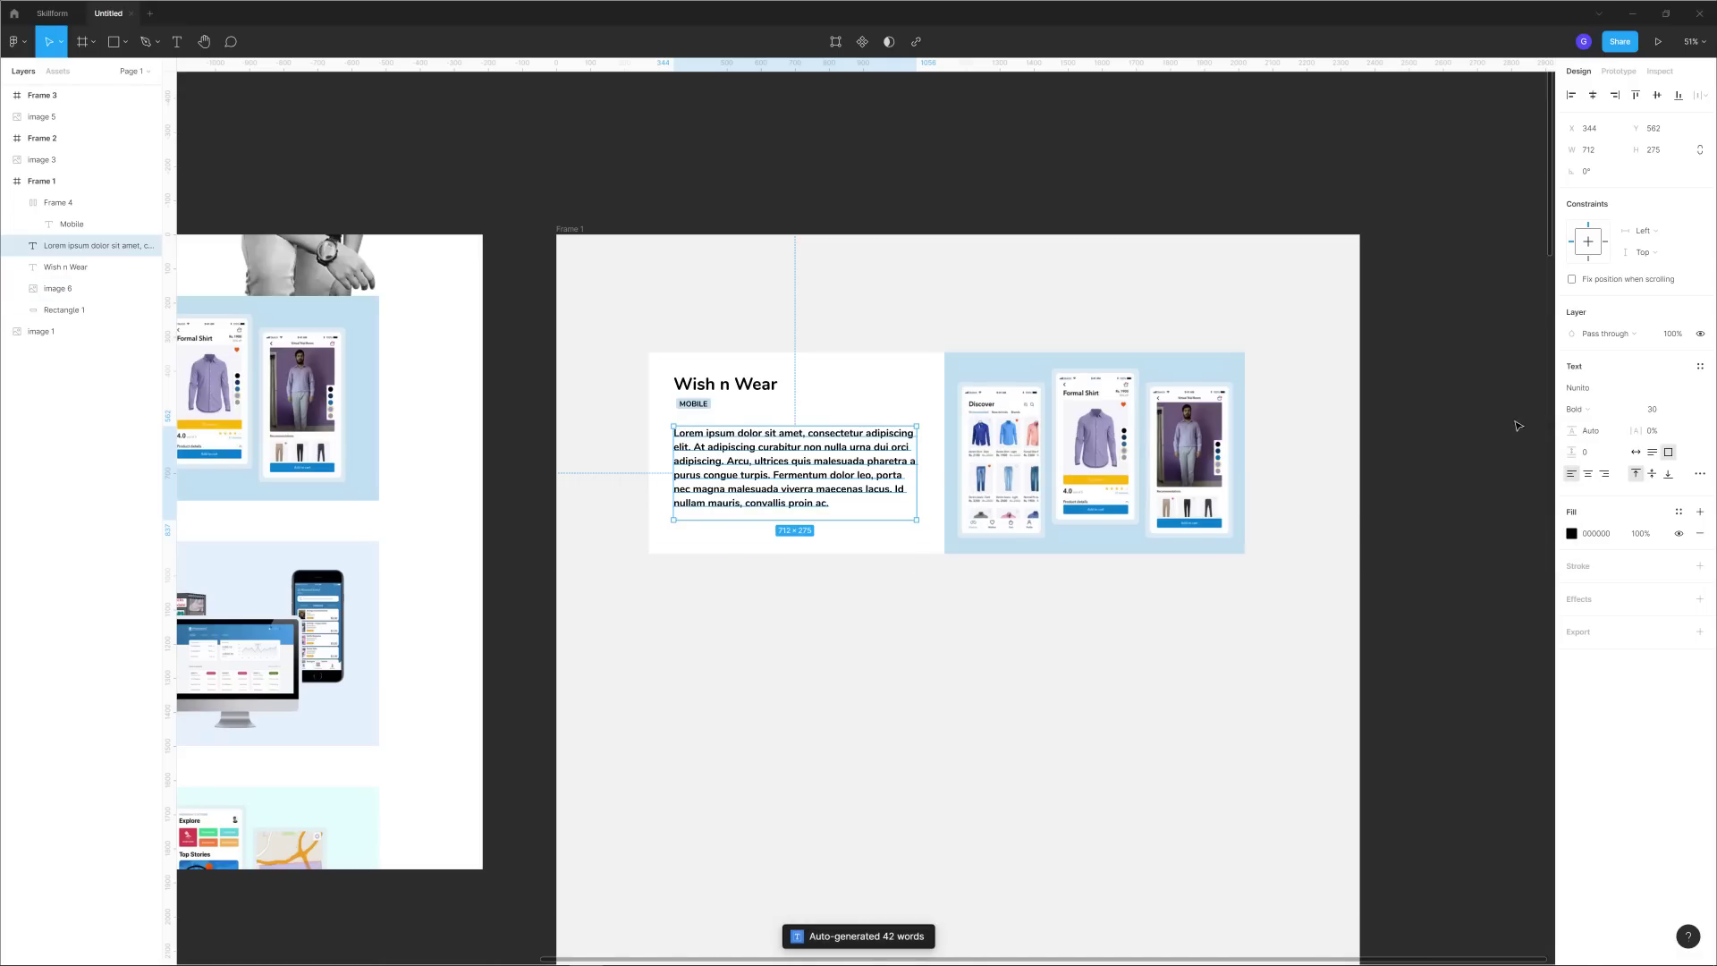
Set the description text's weight to Regular and increase its line height to 157.9%.
{"action": "left_click", "coordinate": [1575, 409]}
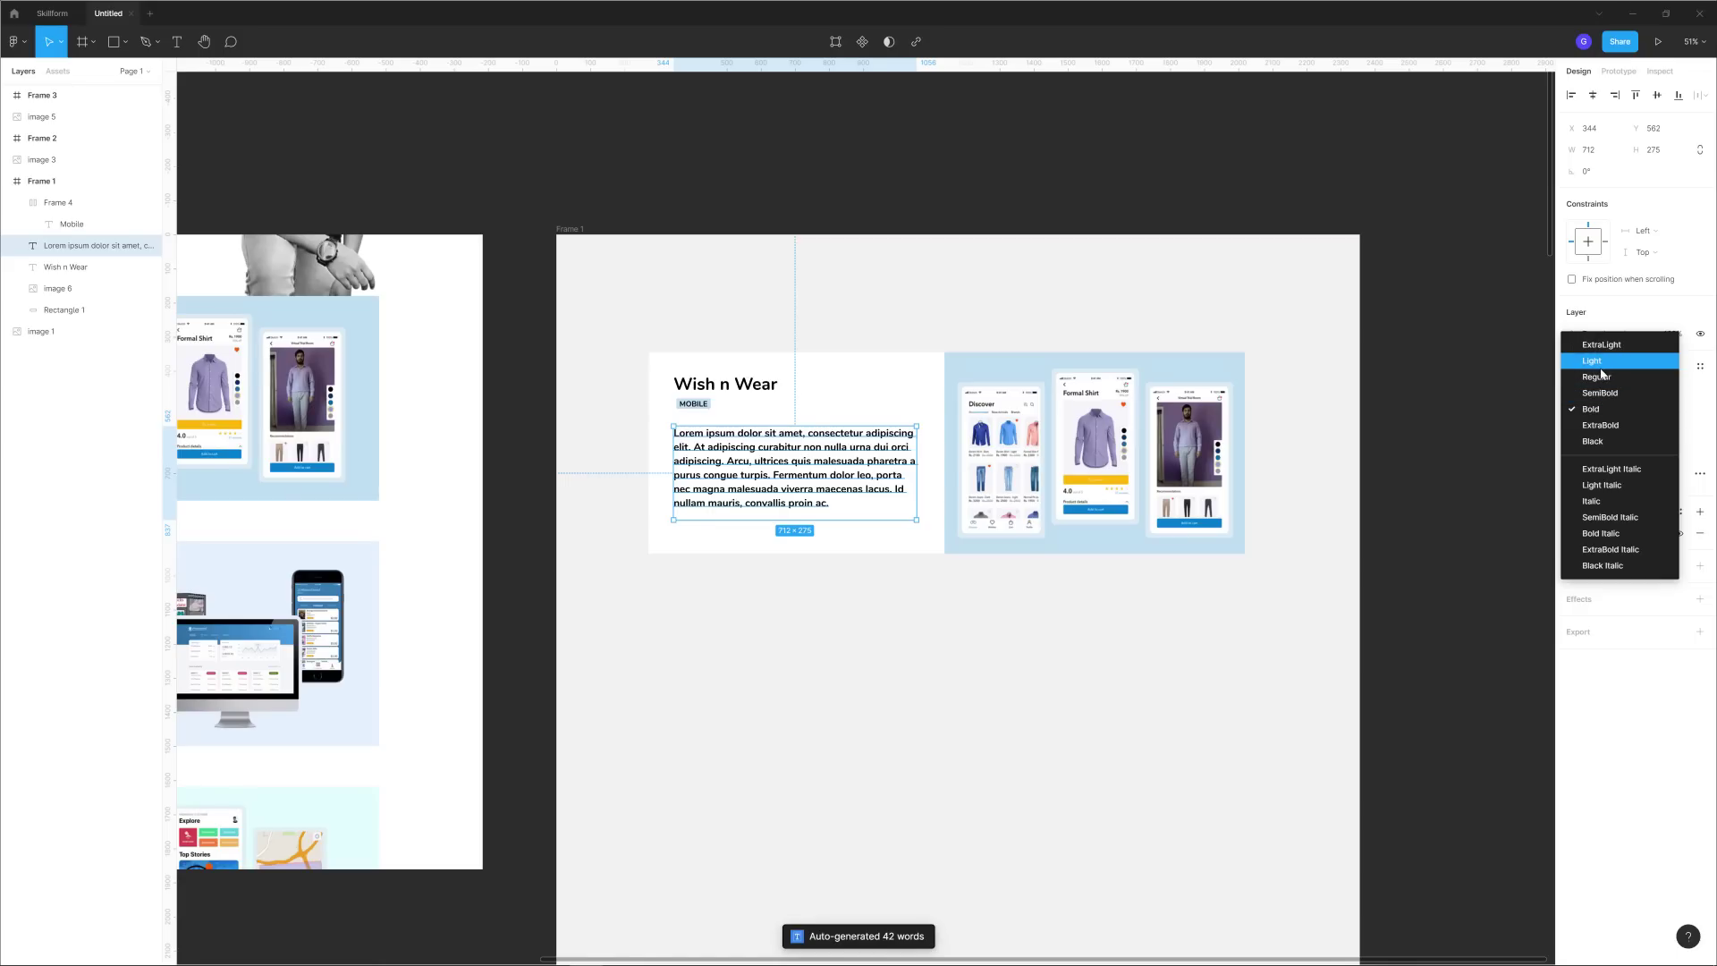
{"action": "left_click", "coordinate": [1594, 376]}
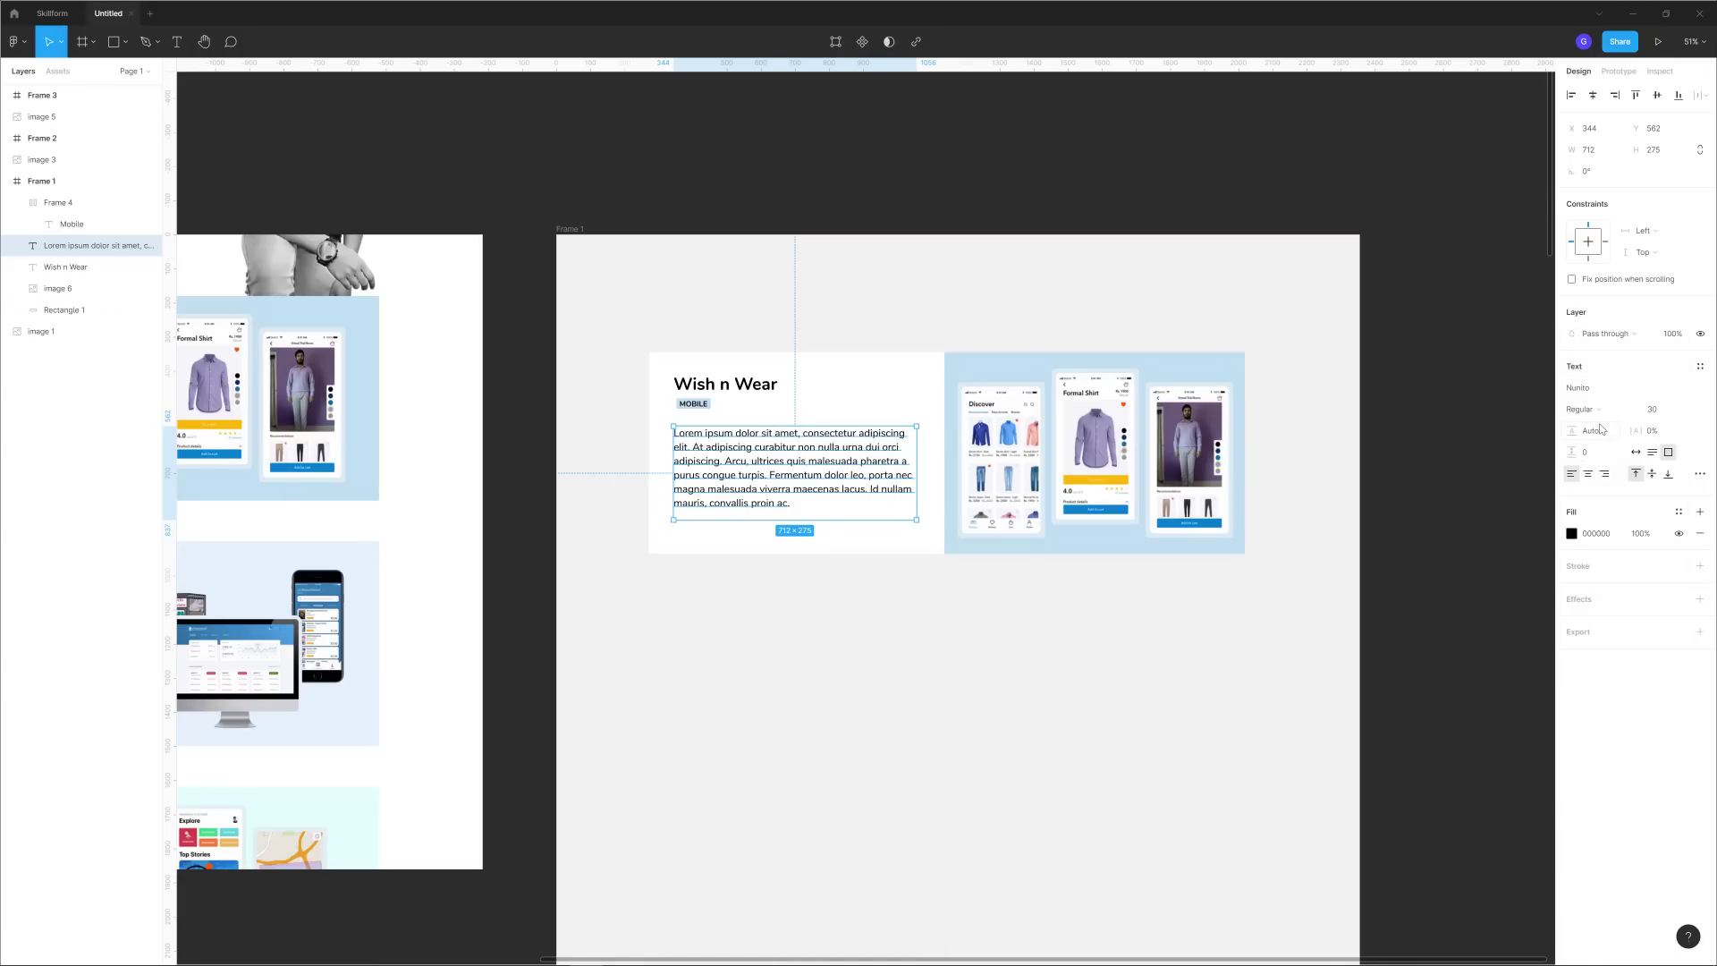
{"action": "mouse_move", "coordinate": [1570, 430]}
{"action": "left_mouse_down"}
{"action": "mouse_move", "coordinate": [1608, 426]}
{"action": "mouse_move", "coordinate": [1587, 427]}
{"action": "left_mouse_up"}
{"action": "left_click", "coordinate": [899, 563]}
{"action": "left_click", "coordinate": [881, 490]}
{"action": "left_click_drag", "start_coordinate": [1571, 430], "coordinate": [1604, 423]}
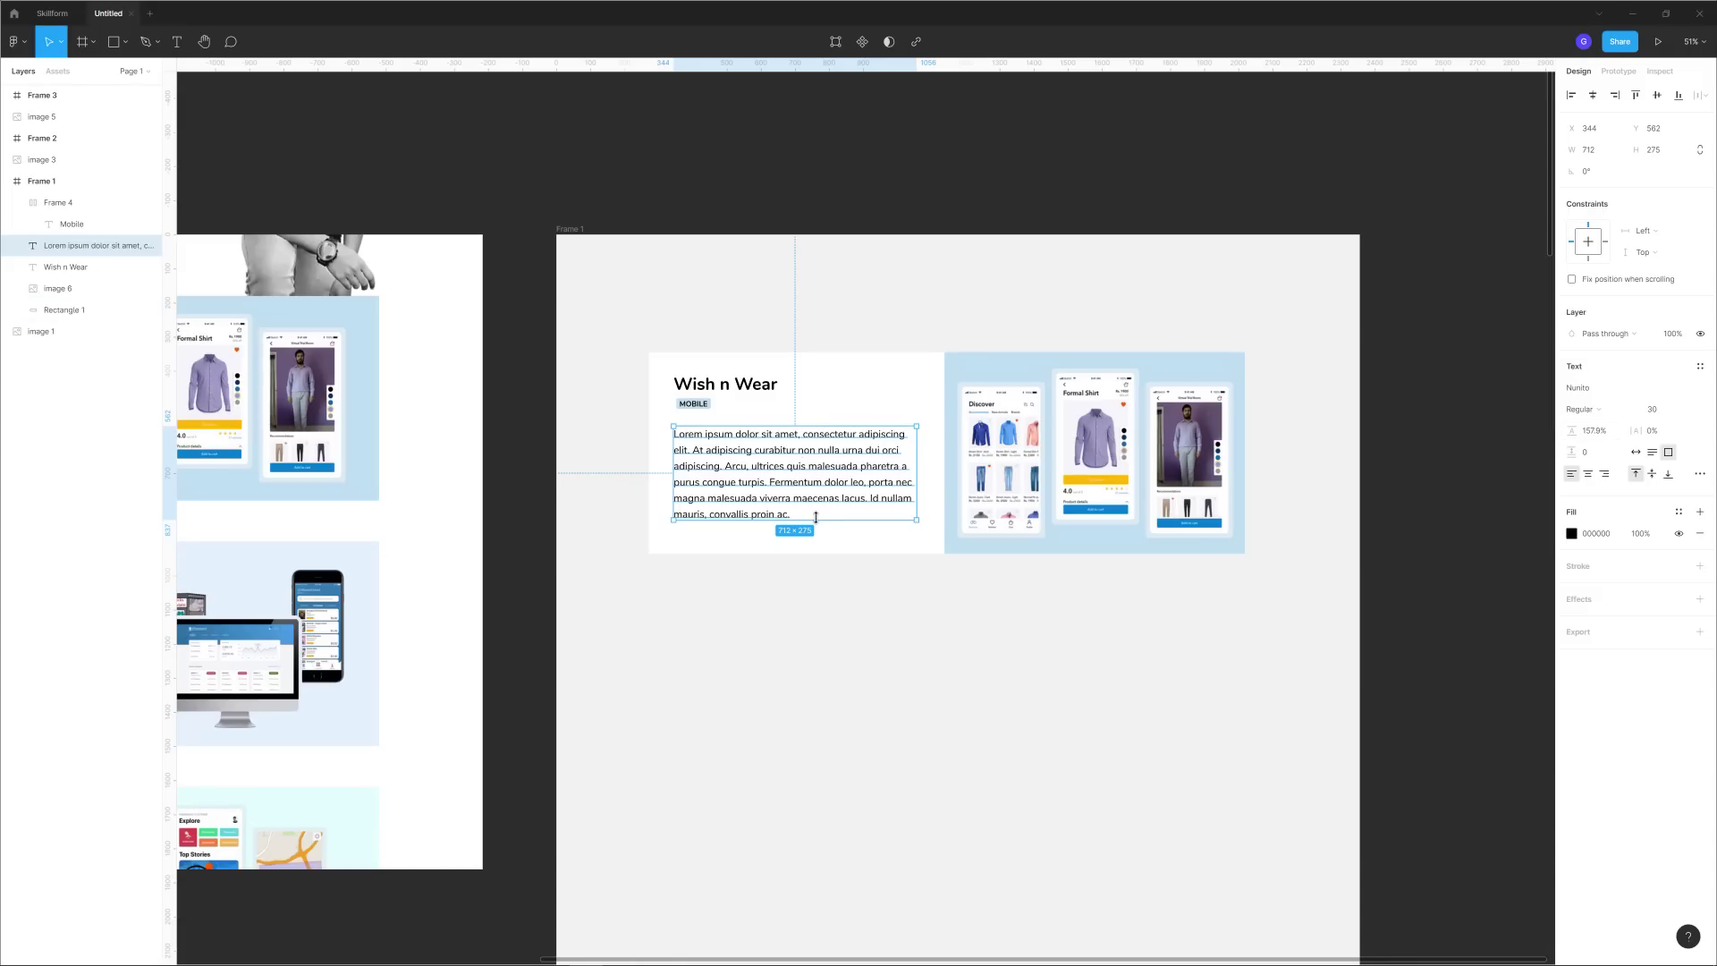
Shorten the description placeholder text so it ends with "purus congue turpis.".
{"action": "mouse_move", "coordinate": [816, 517]}
{"action": "left_mouse_down"}
{"action": "mouse_move", "coordinate": [794, 491]}
{"action": "mouse_move", "coordinate": [787, 521]}
{"action": "mouse_move", "coordinate": [835, 522]}
{"action": "left_mouse_up"}
{"action": "double_click", "coordinate": [774, 489]}
{"action": "left_click", "coordinate": [773, 480]}
{"action": "key", "text": "BackSpace"}
{"action": "key", "text": "Escape"}
{"action": "left_click", "coordinate": [836, 558]}
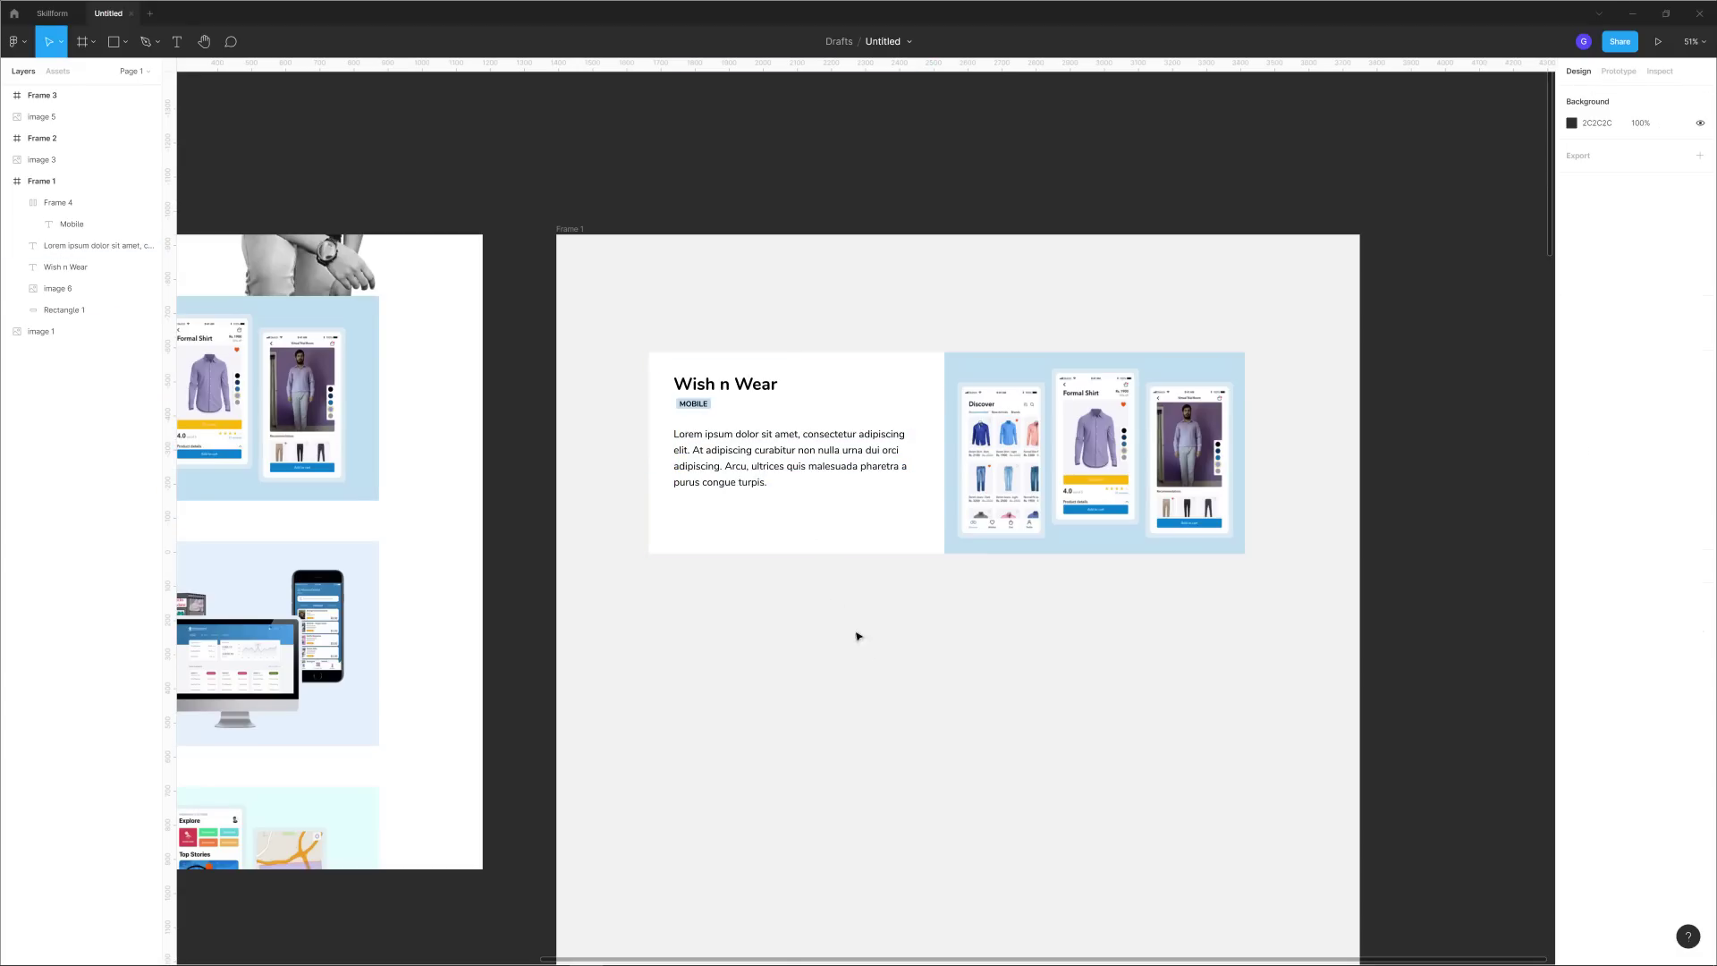
Examine the original Featured Projects cards and compare their text, buttons and mockup images with the redesigned card.
{"action": "scroll", "coordinate": [736, 694], "scroll_direction": "down", "scroll_amount": 5}
{"action": "scroll", "coordinate": [1110, 611], "scroll_direction": "left", "scroll_amount": 3}
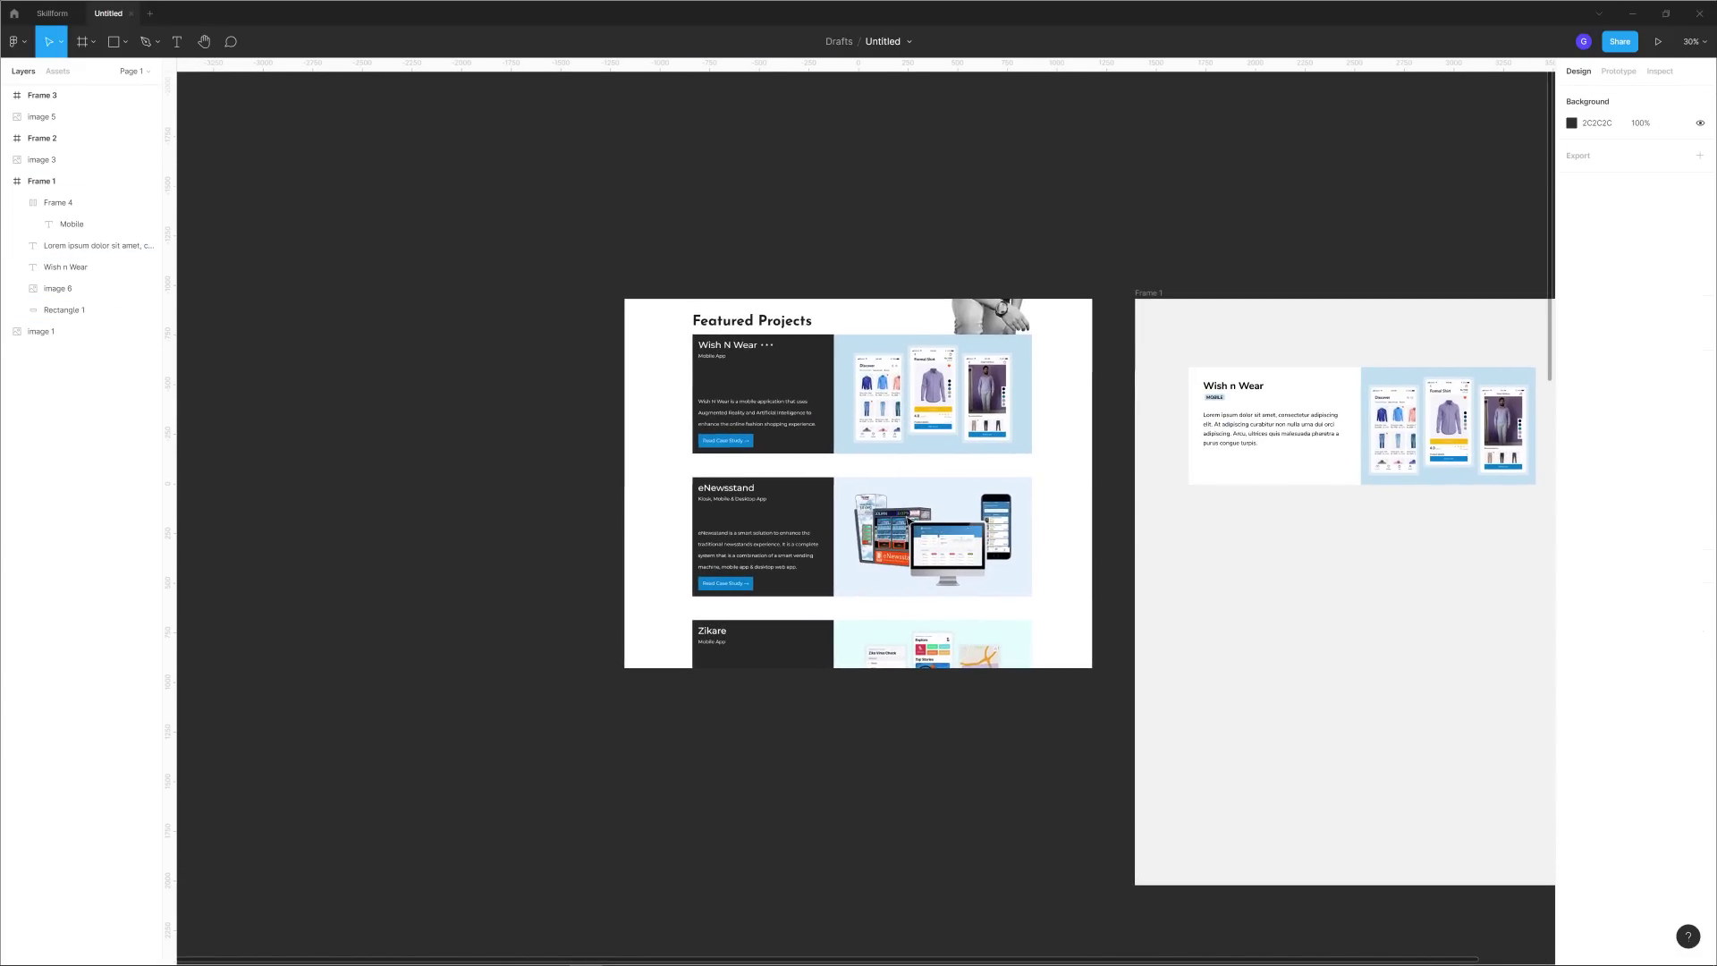
{"action": "scroll", "coordinate": [1113, 581], "scroll_direction": "up", "scroll_amount": 5}
{"action": "scroll", "coordinate": [1116, 542], "scroll_direction": "right", "scroll_amount": 2}
{"action": "scroll", "coordinate": [1116, 543], "scroll_direction": "down", "scroll_amount": 1}
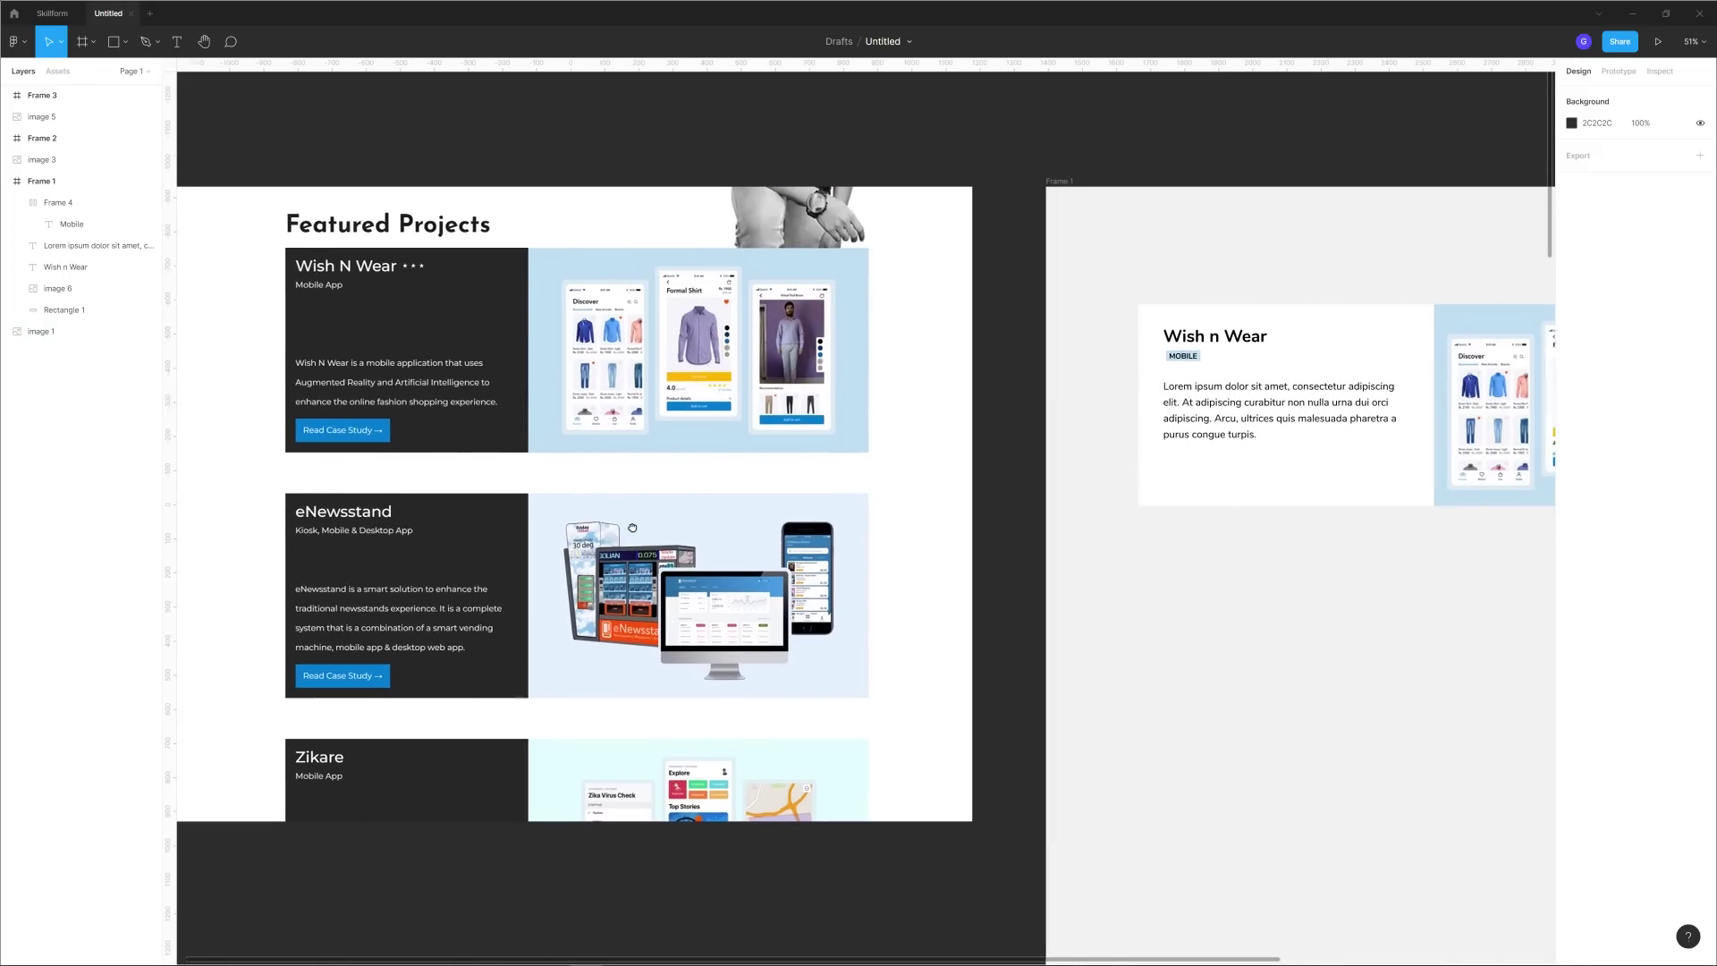
{"action": "scroll", "coordinate": [867, 555], "scroll_direction": "left", "scroll_amount": 5}
{"action": "scroll", "coordinate": [843, 421], "scroll_direction": "up", "scroll_amount": 3}
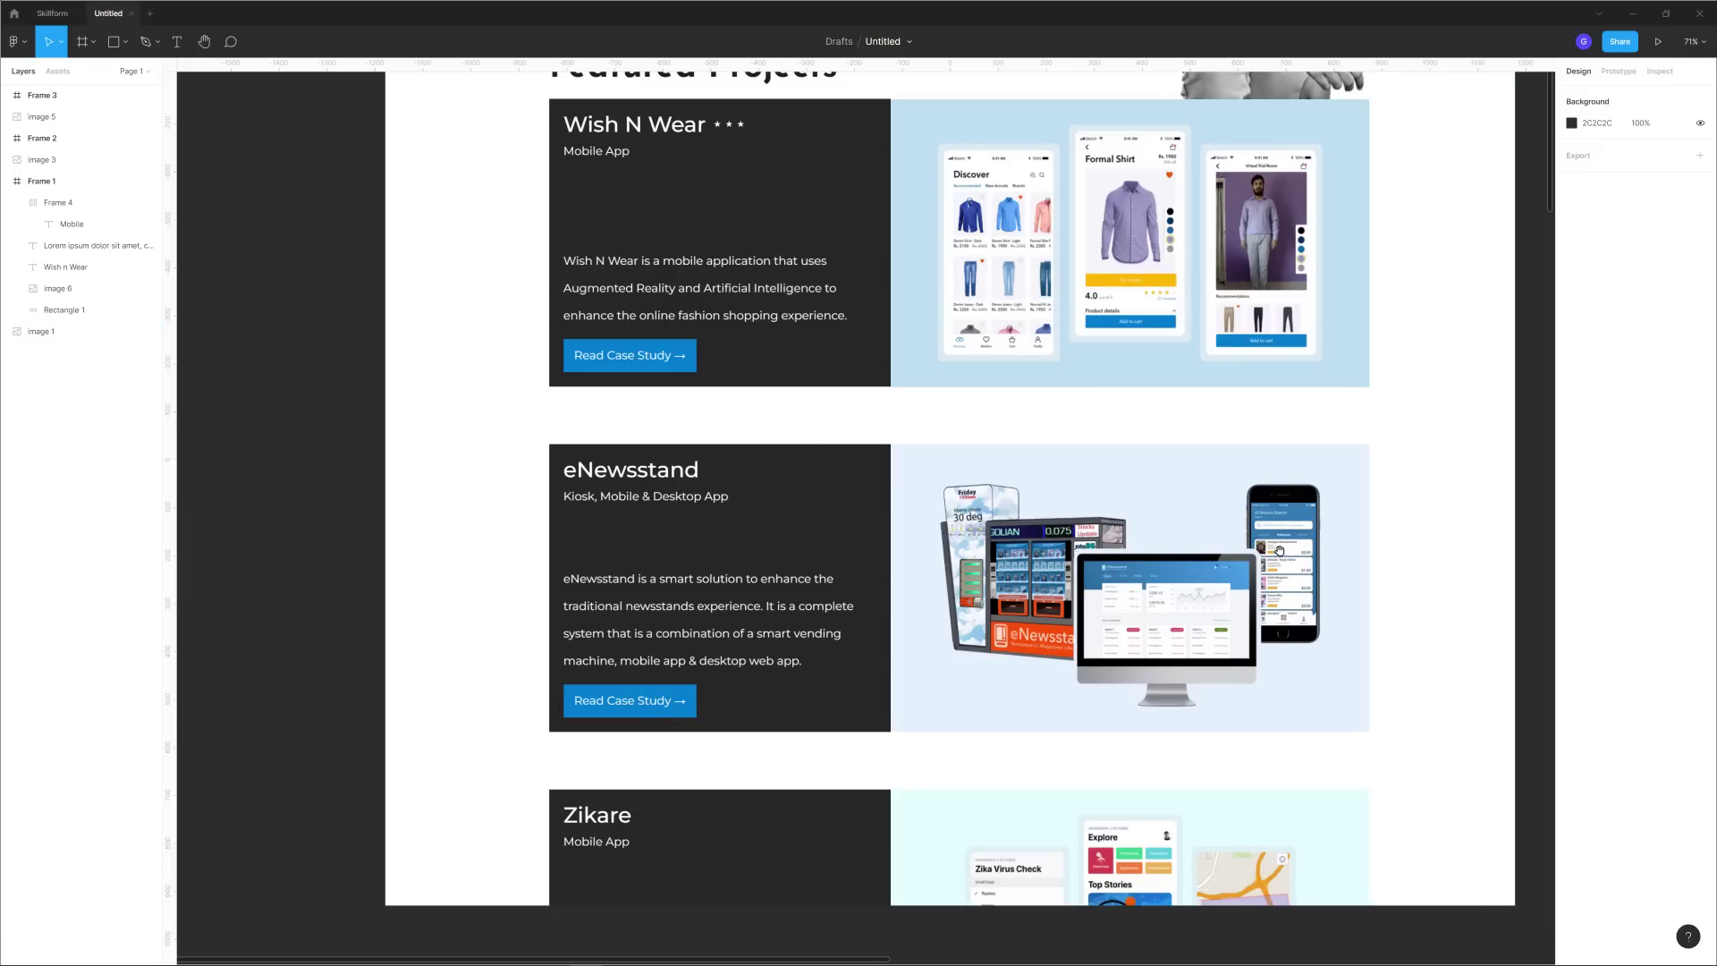
{"action": "scroll", "coordinate": [973, 555], "scroll_direction": "right", "scroll_amount": 12}
{"action": "scroll", "coordinate": [563, 551], "scroll_direction": "left", "scroll_amount": 8}
{"action": "scroll", "coordinate": [655, 597], "scroll_direction": "left", "scroll_amount": 6}
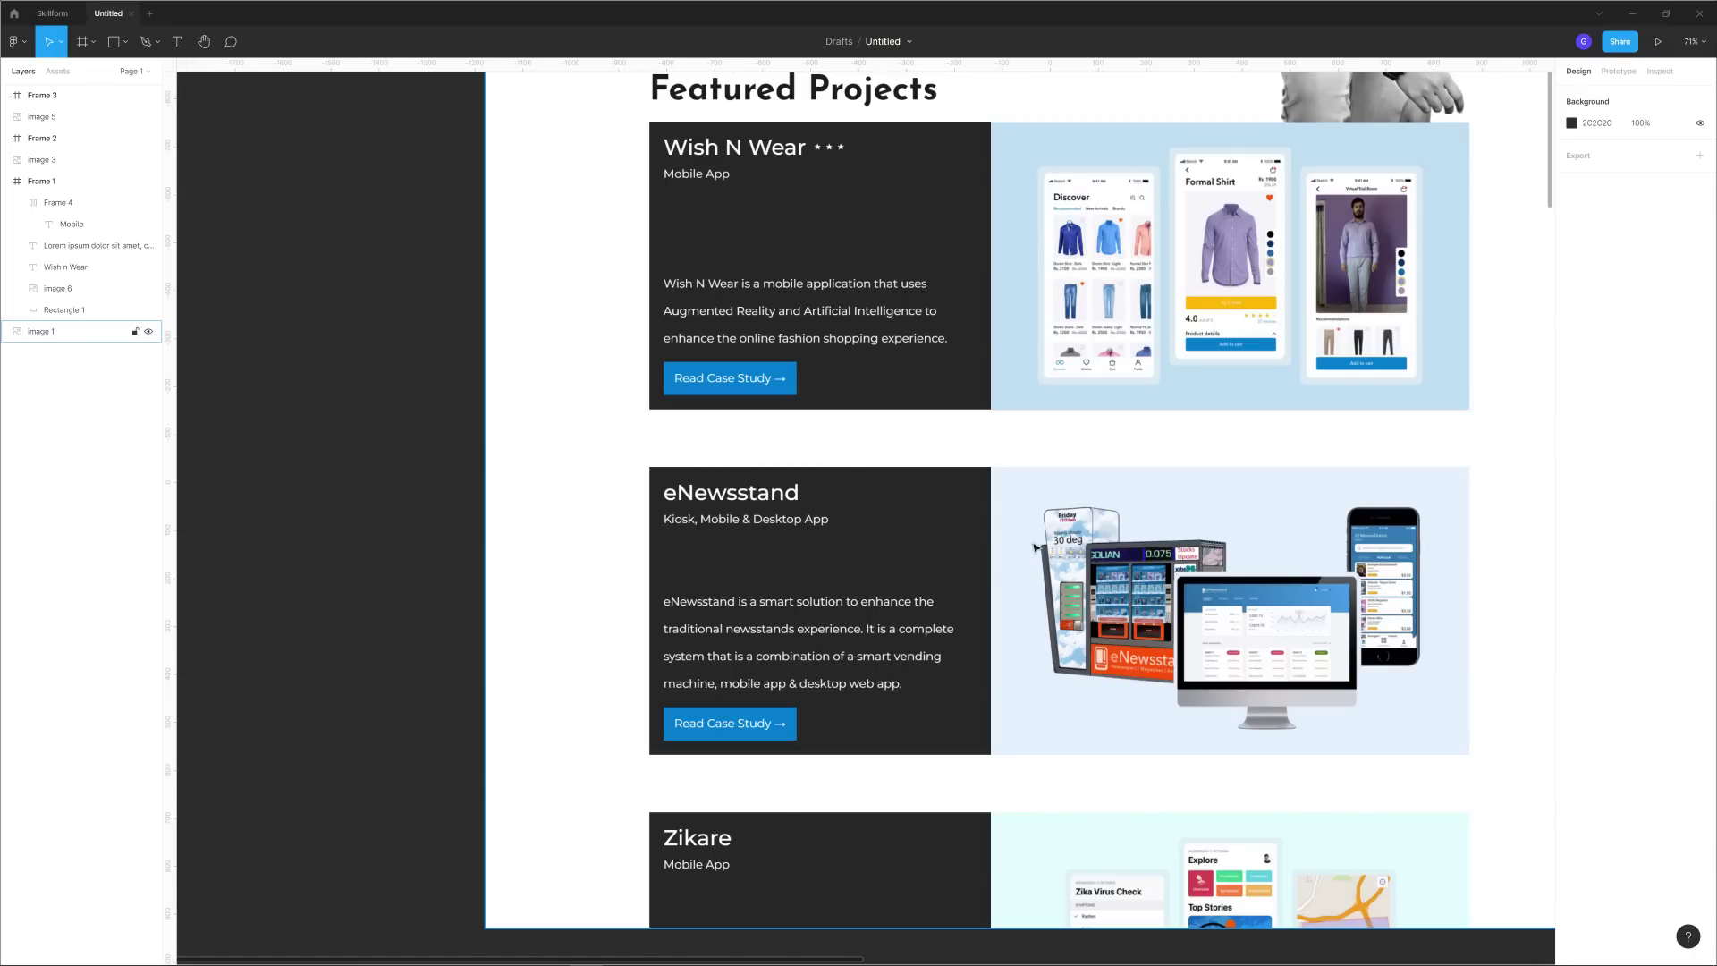
{"action": "scroll", "coordinate": [883, 560], "scroll_direction": "right", "scroll_amount": 15}
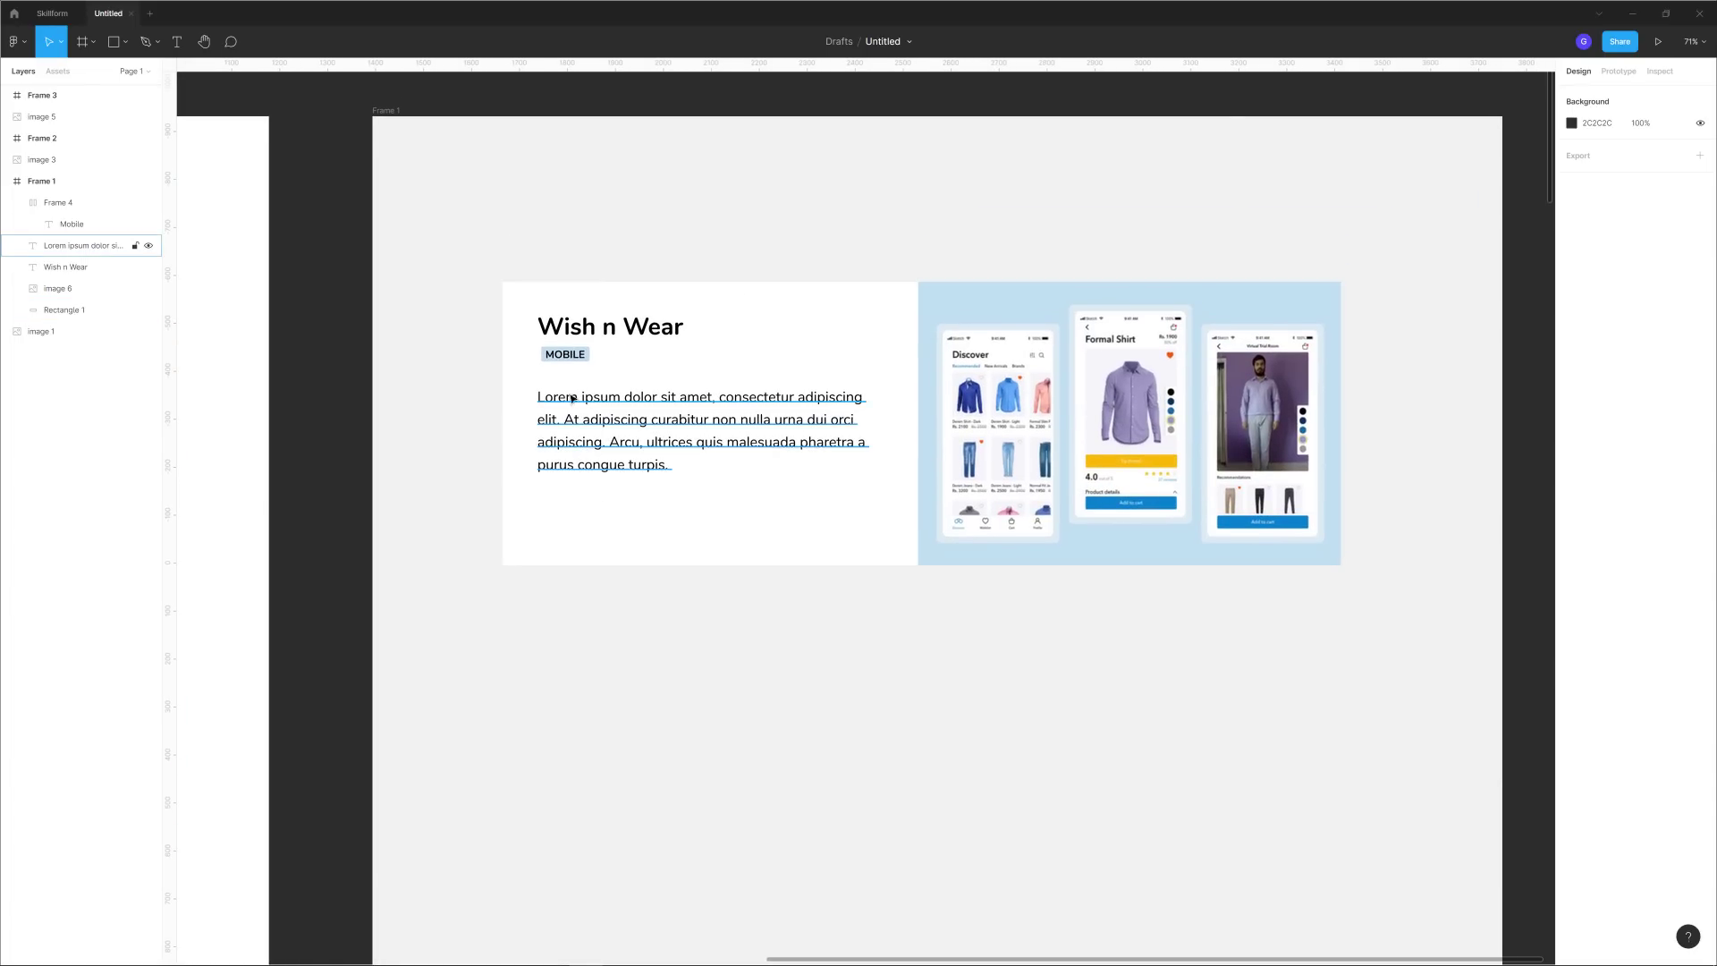
Add a "View Case Study" text label below the description in the Wish n Wear card.
{"action": "scroll", "coordinate": [545, 375], "scroll_direction": "up", "scroll_amount": 5}
{"action": "left_click", "coordinate": [537, 329]}
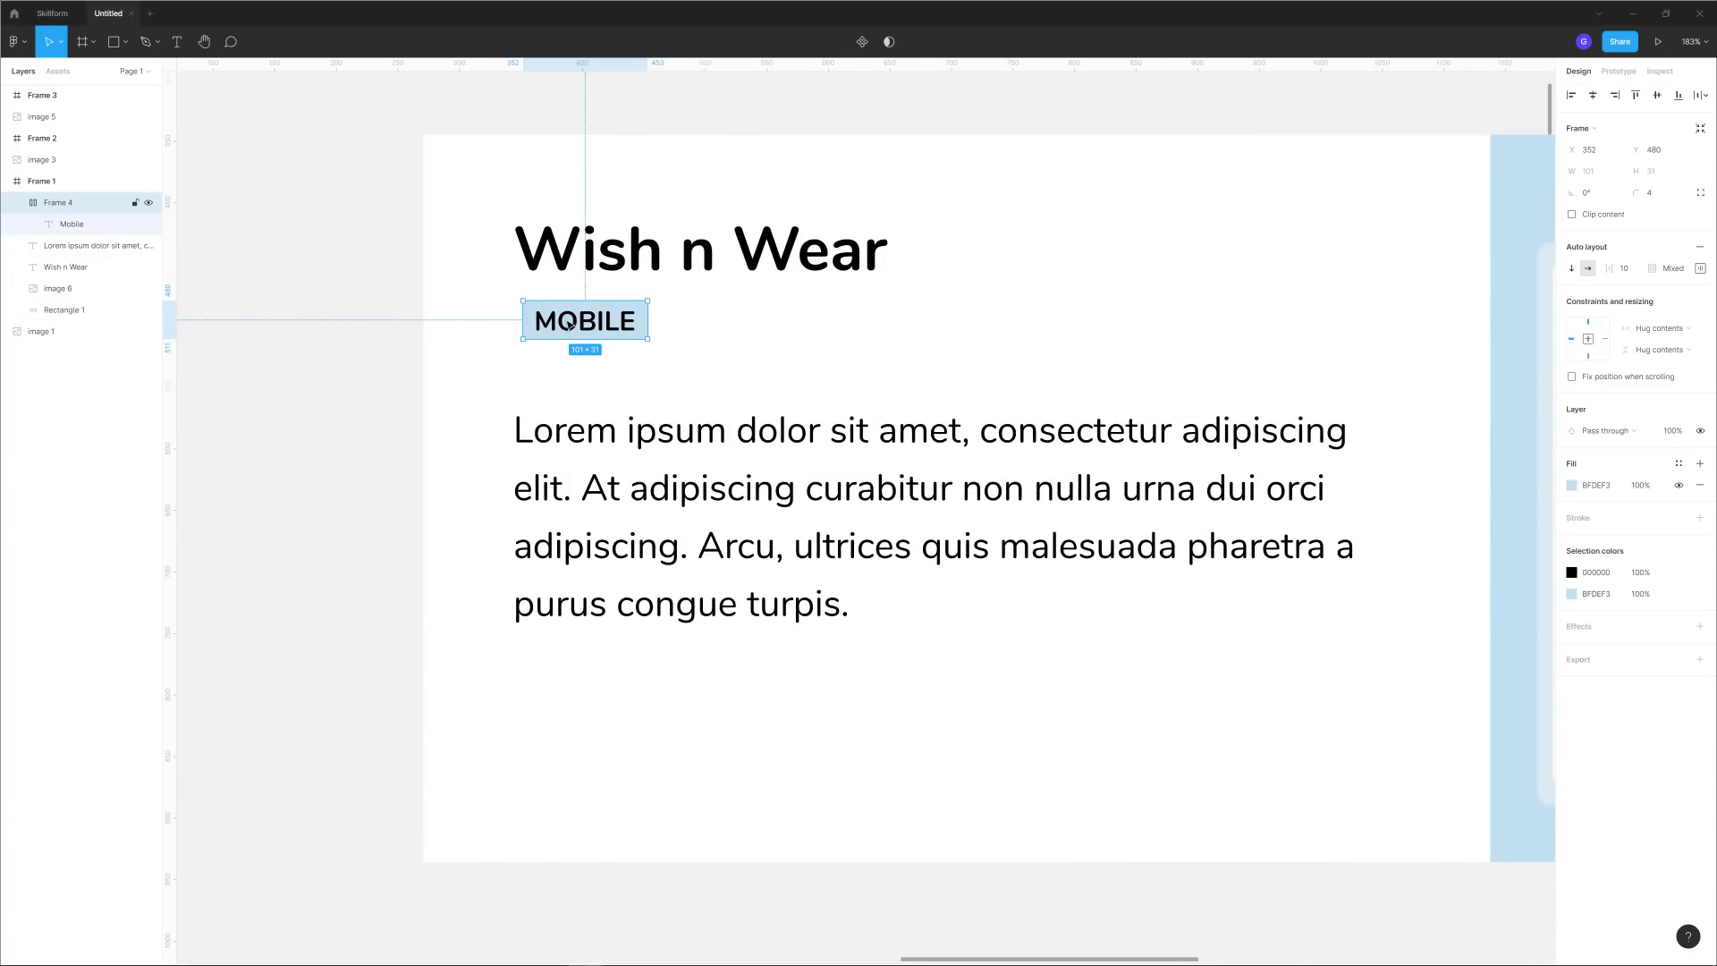
{"action": "left_click", "coordinate": [256, 249]}
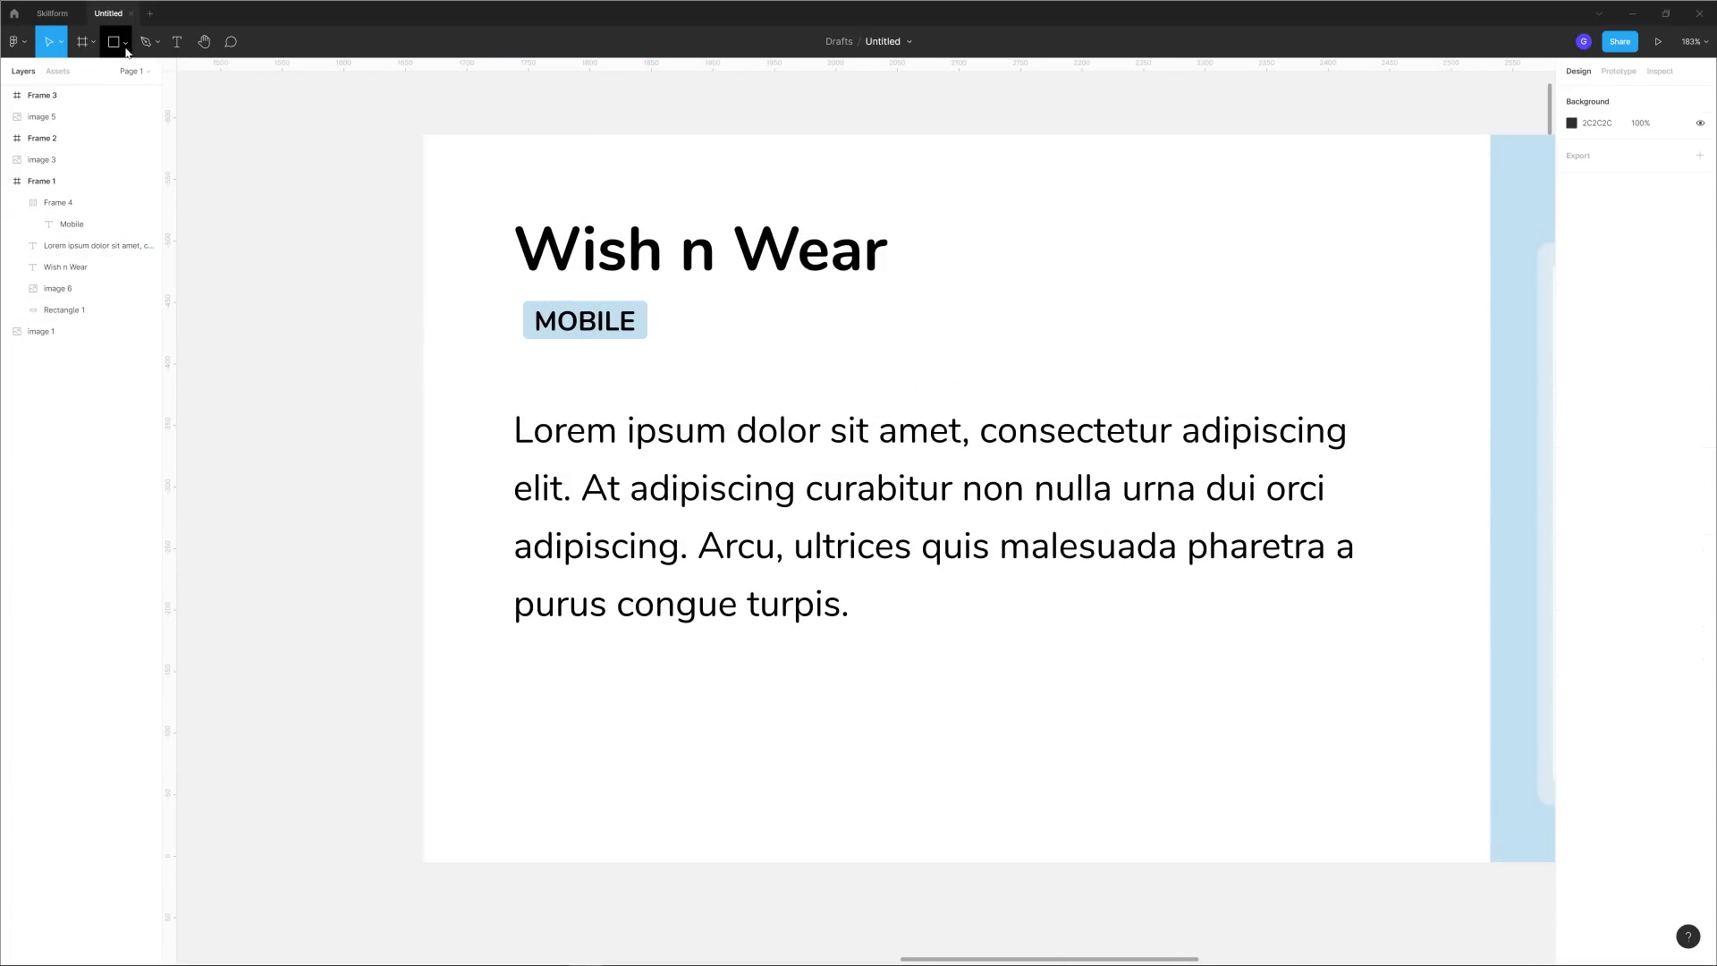
{"action": "left_click", "coordinate": [172, 42]}
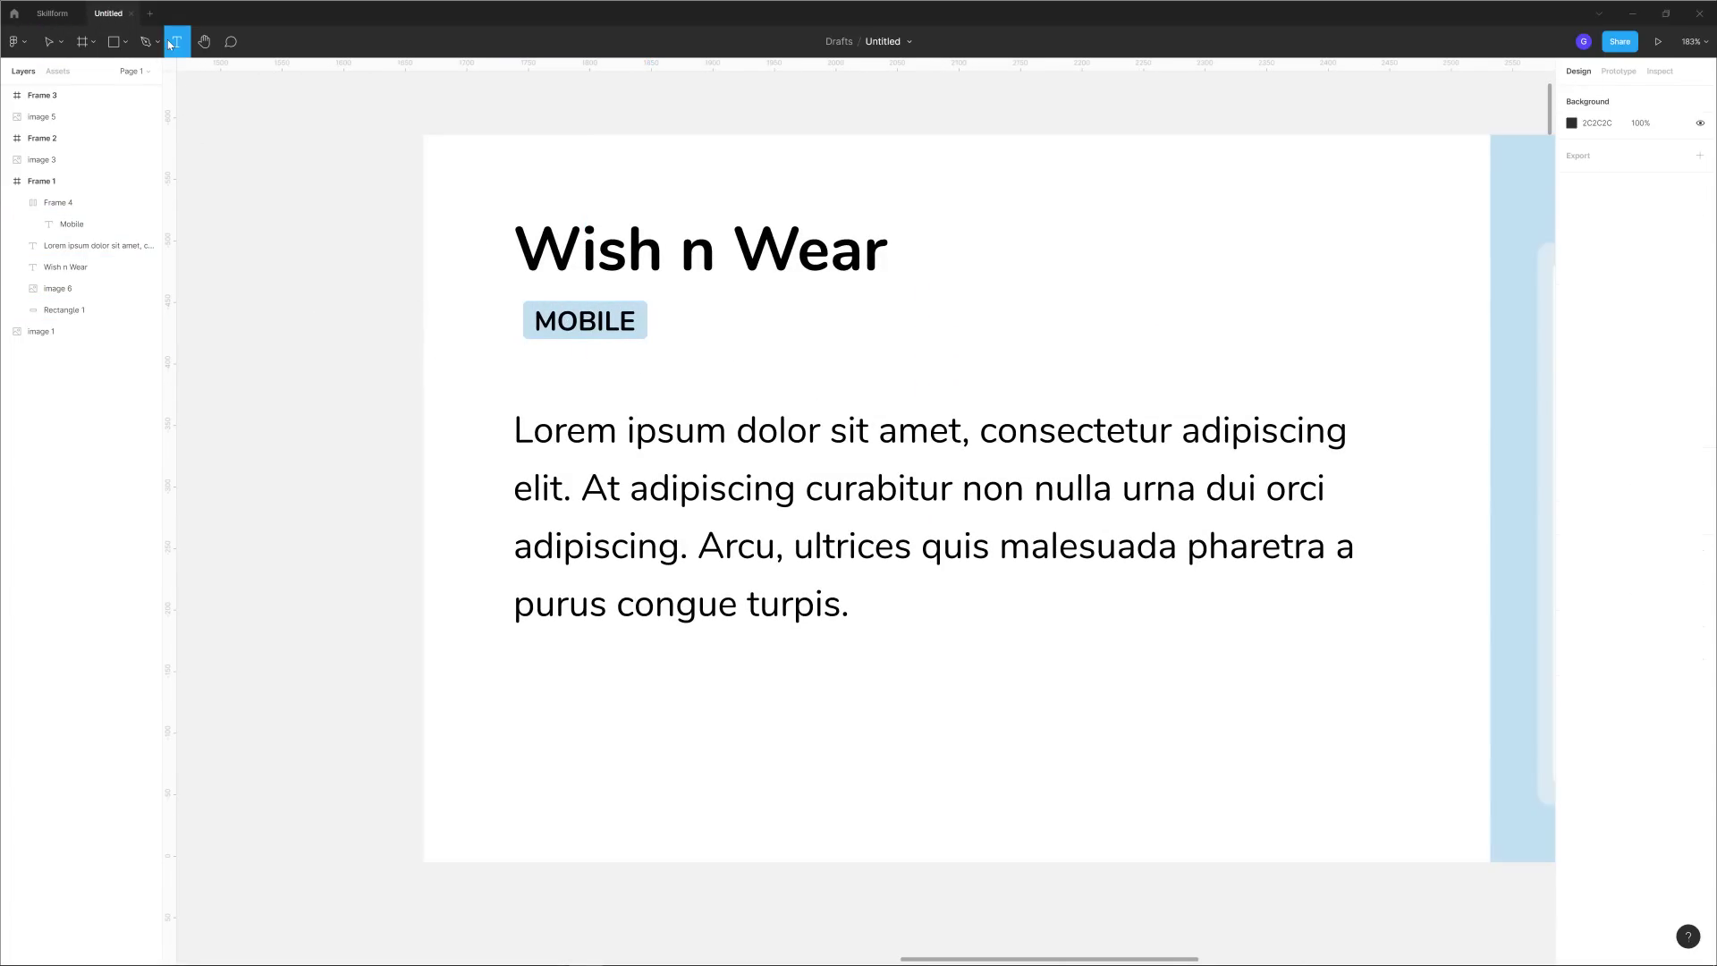
{"action": "left_click", "coordinate": [512, 771]}
{"action": "type", "text": "V"}
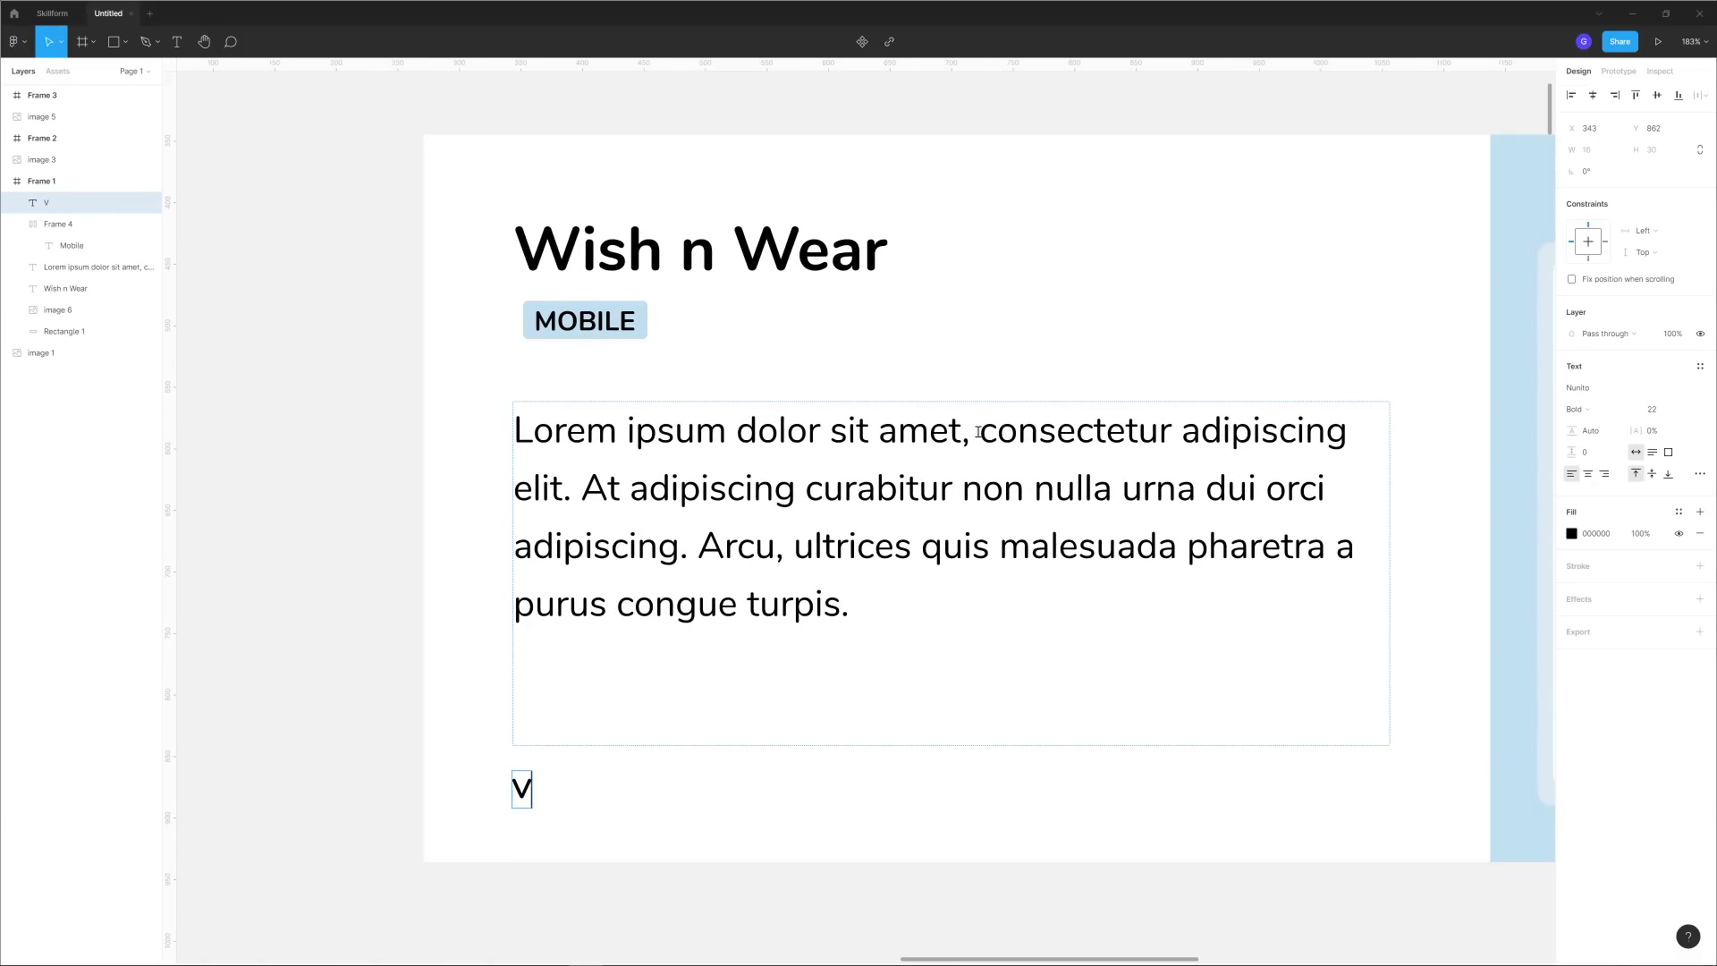
{"action": "type", "text": "iew Case Stu"}
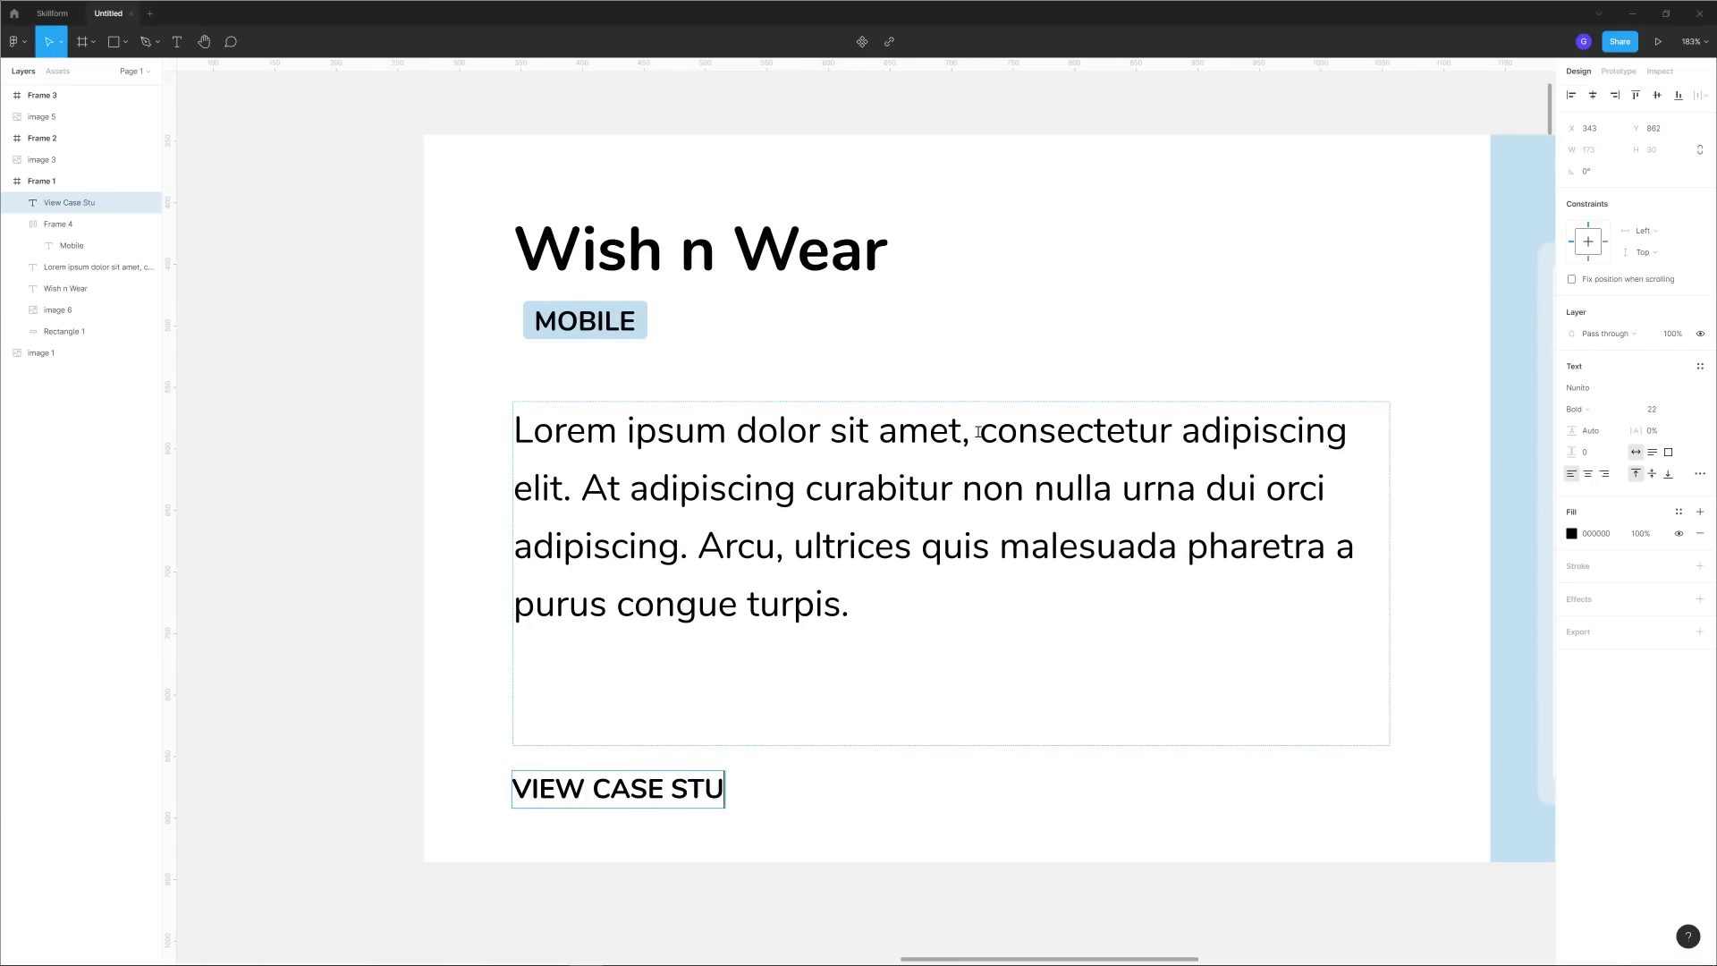
{"action": "type", "text": "dy"}
{"action": "key", "text": "Escape"}
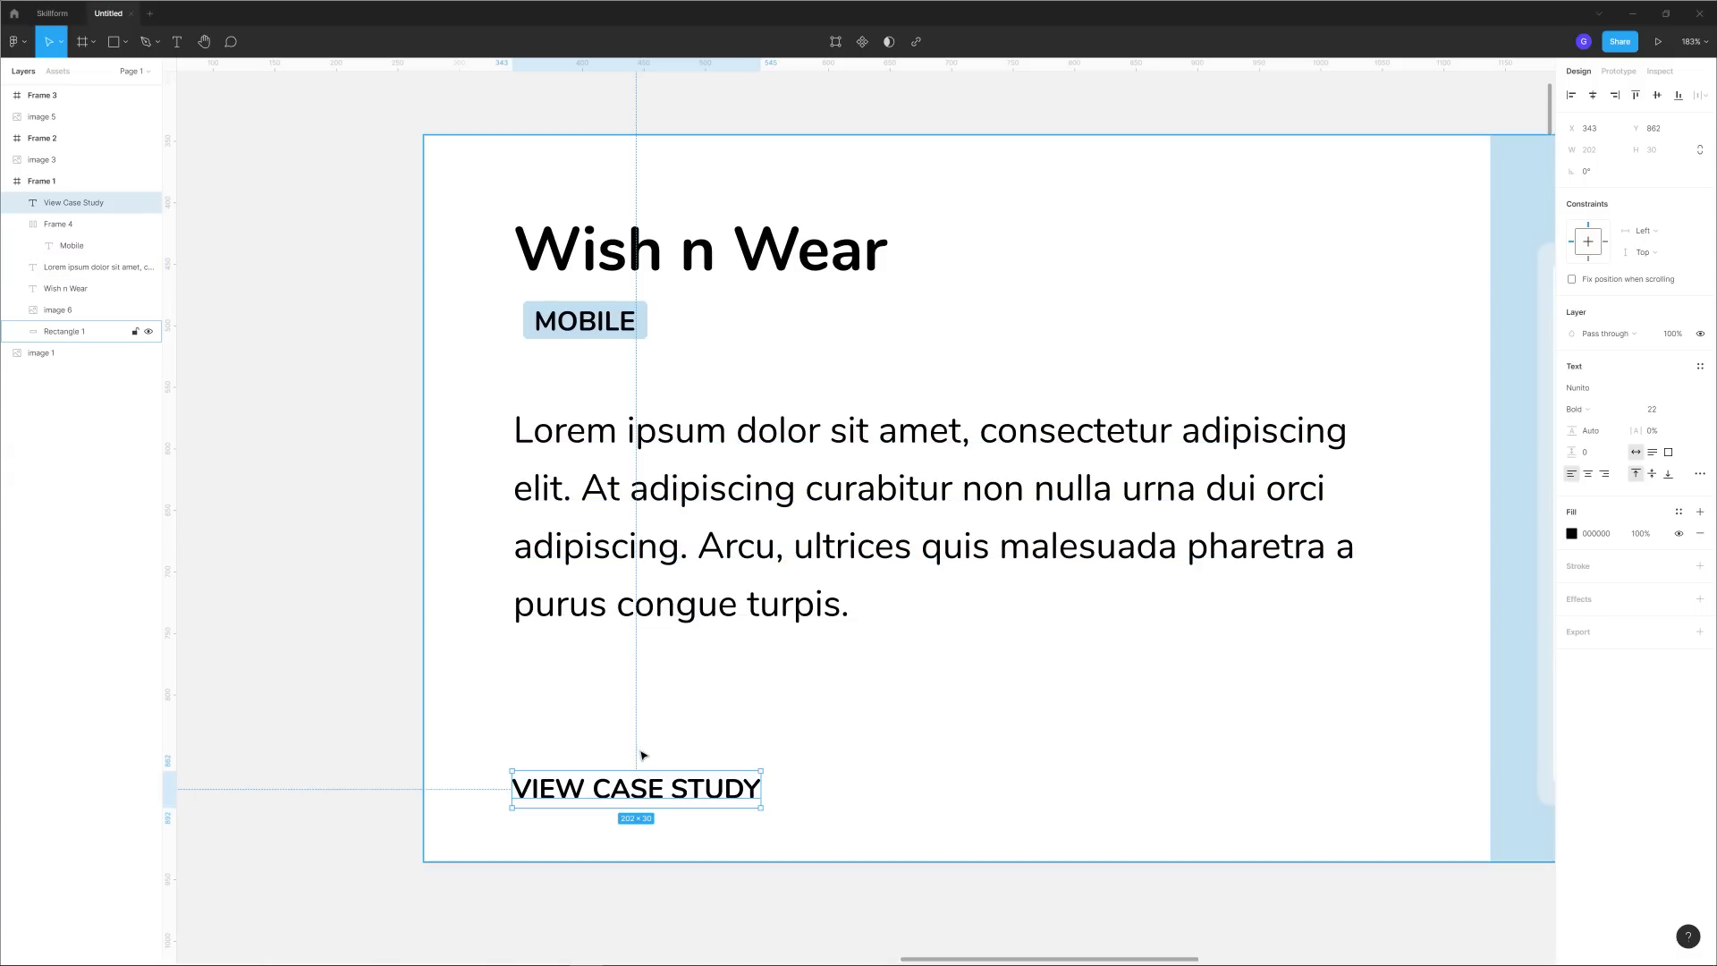
Move the View Case Study label up closer to the description, to about X 347, Y 819.
{"action": "left_click_drag", "start_coordinate": [660, 801], "coordinate": [662, 746]}
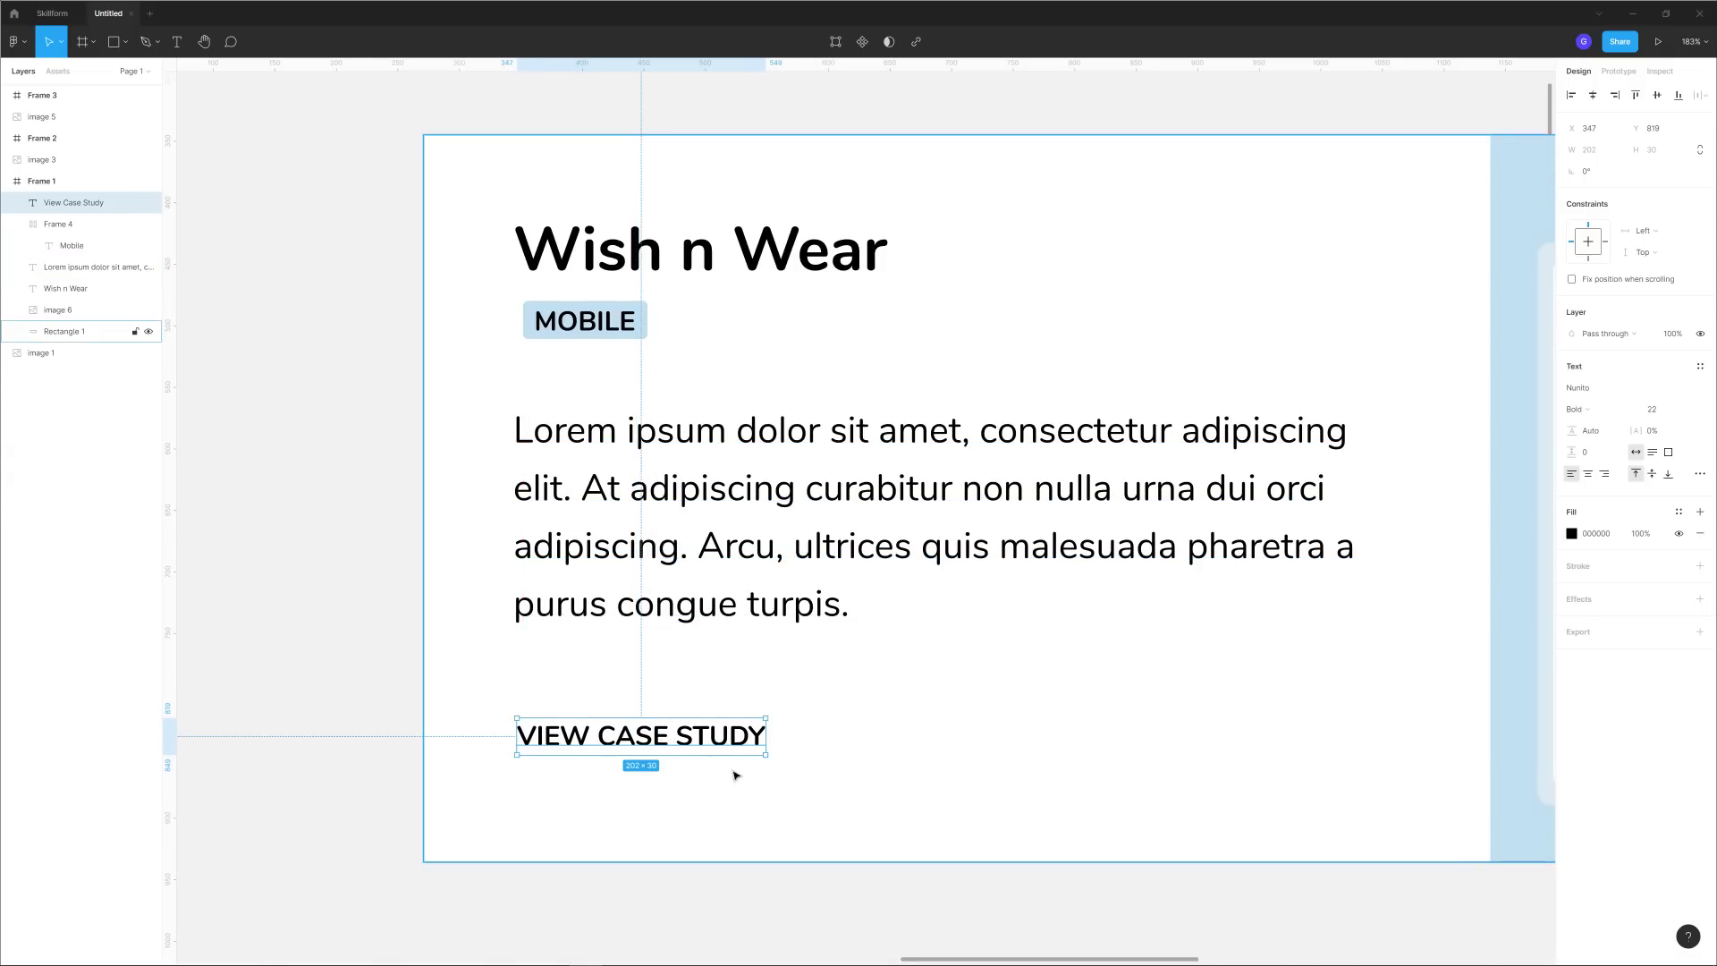
{"action": "scroll", "coordinate": [731, 775], "scroll_direction": "down", "scroll_amount": 5}
{"action": "scroll", "coordinate": [699, 658], "scroll_direction": "down", "scroll_amount": 3}
{"action": "scroll", "coordinate": [700, 658], "scroll_direction": "right", "scroll_amount": 1}
{"action": "left_click", "coordinate": [702, 666]}
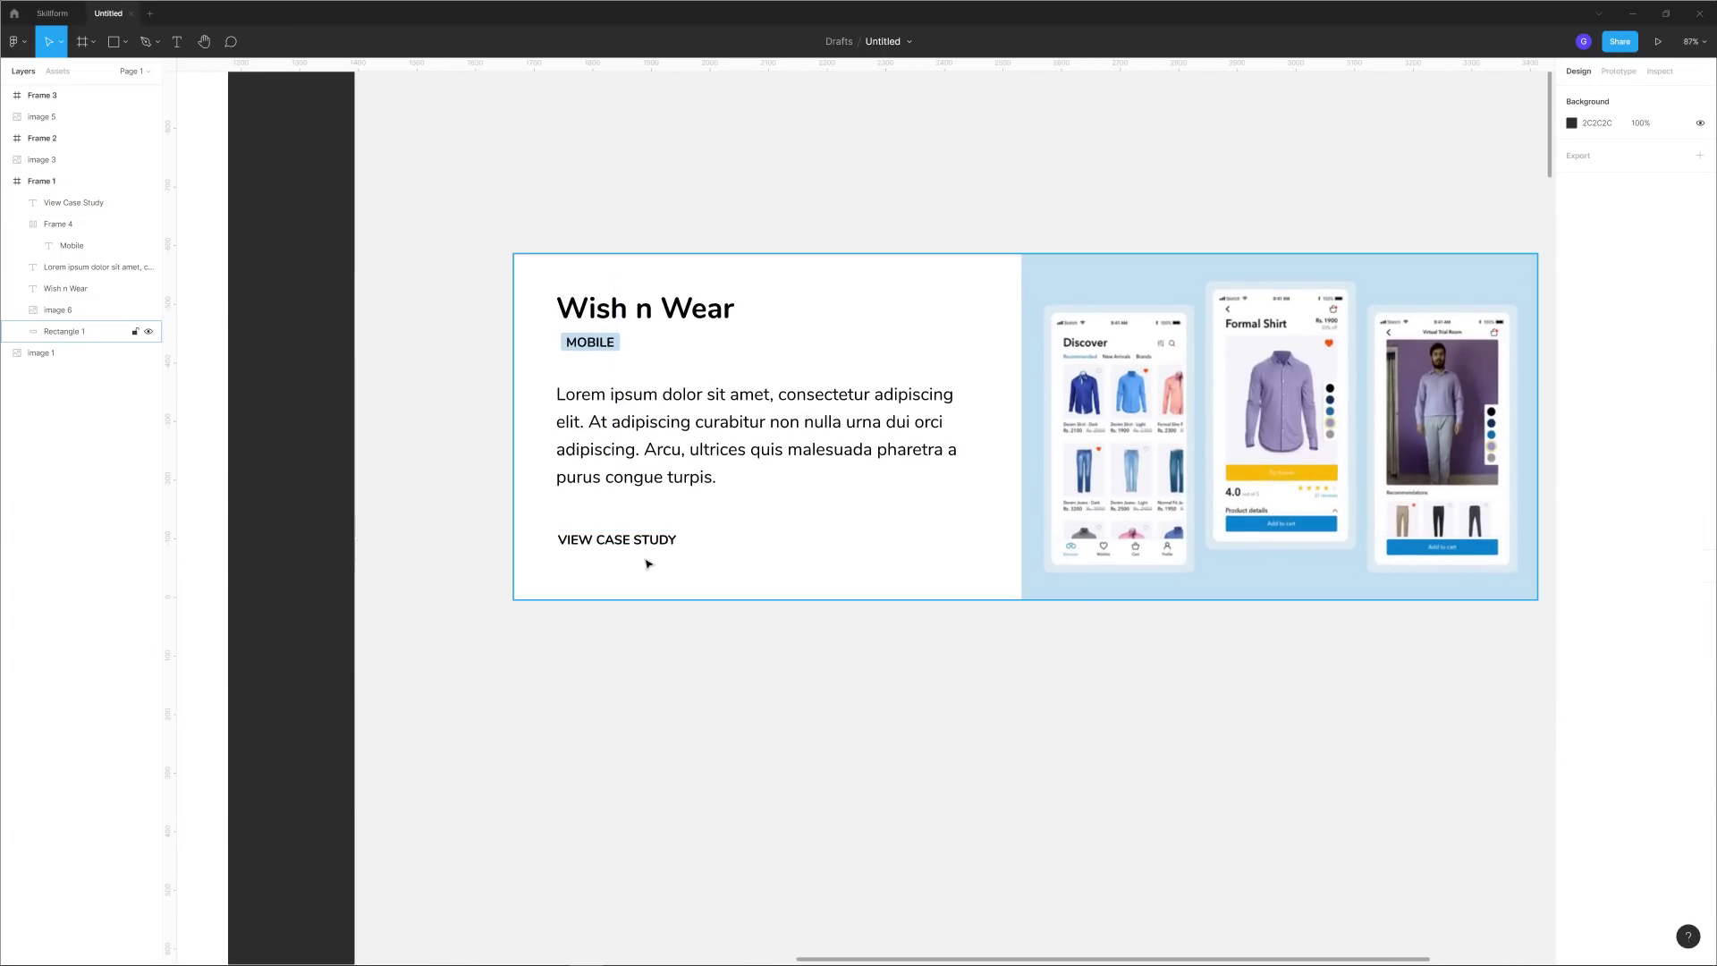
Set the View Case Study label's font size to 25.
{"action": "left_click", "coordinate": [626, 540]}
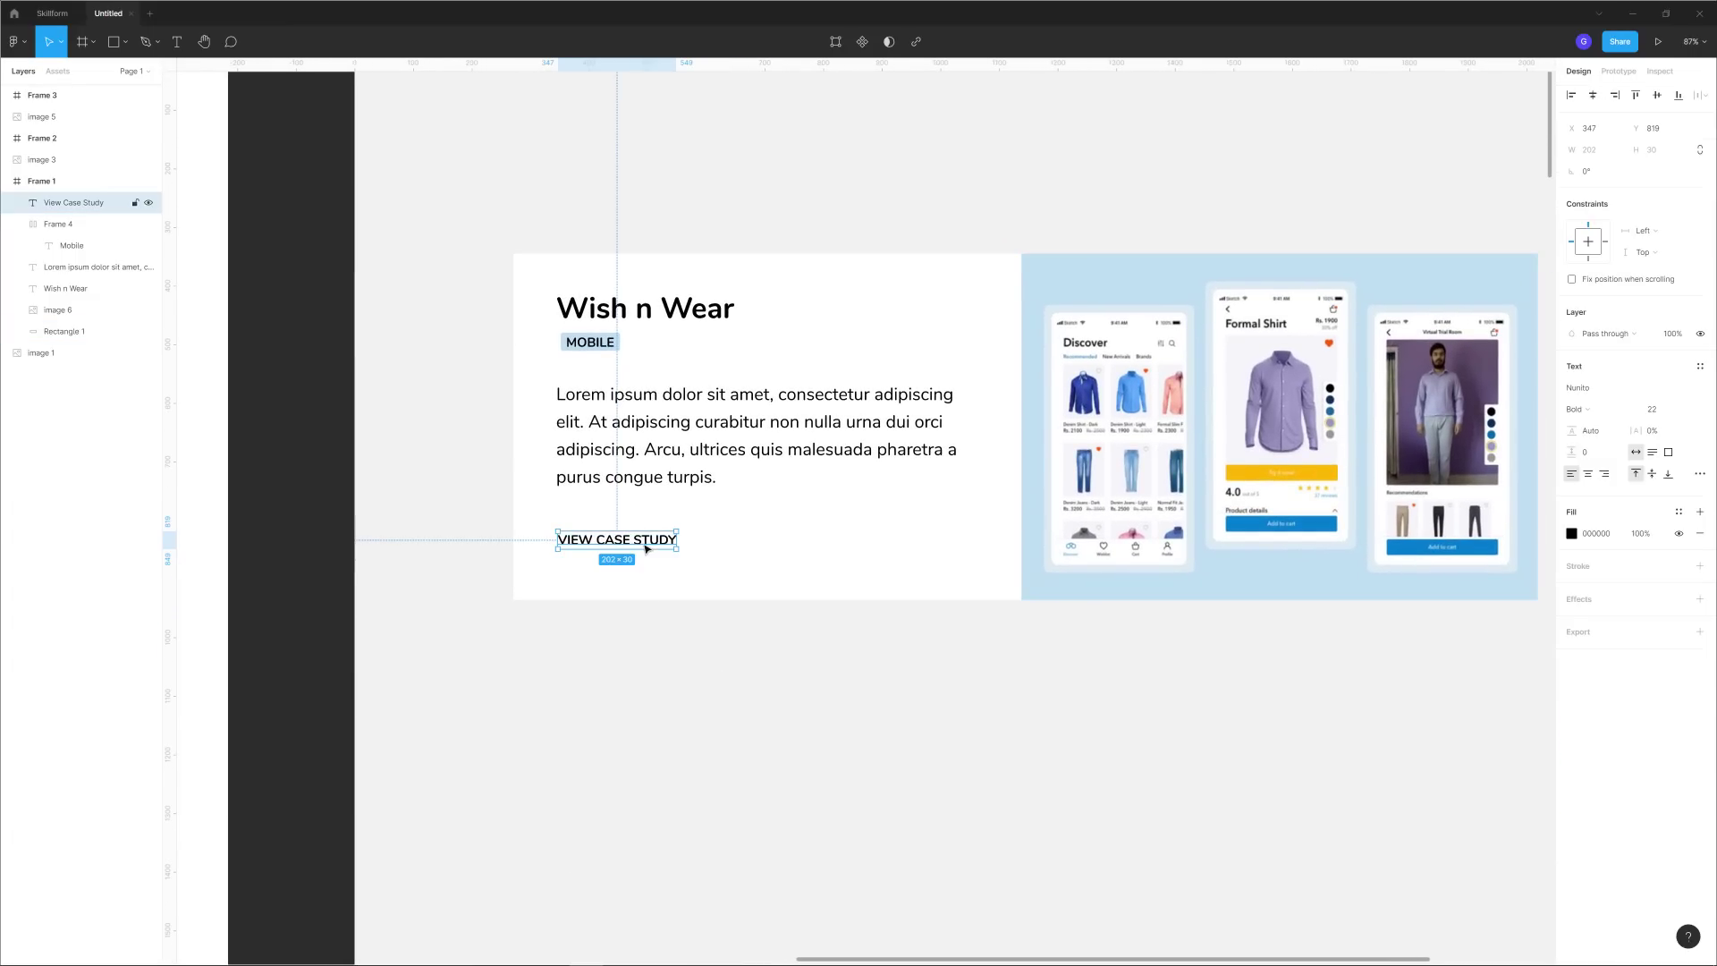
{"action": "left_click", "coordinate": [1655, 409]}
{"action": "type", "text": "28"}
{"action": "key", "text": "Return"}
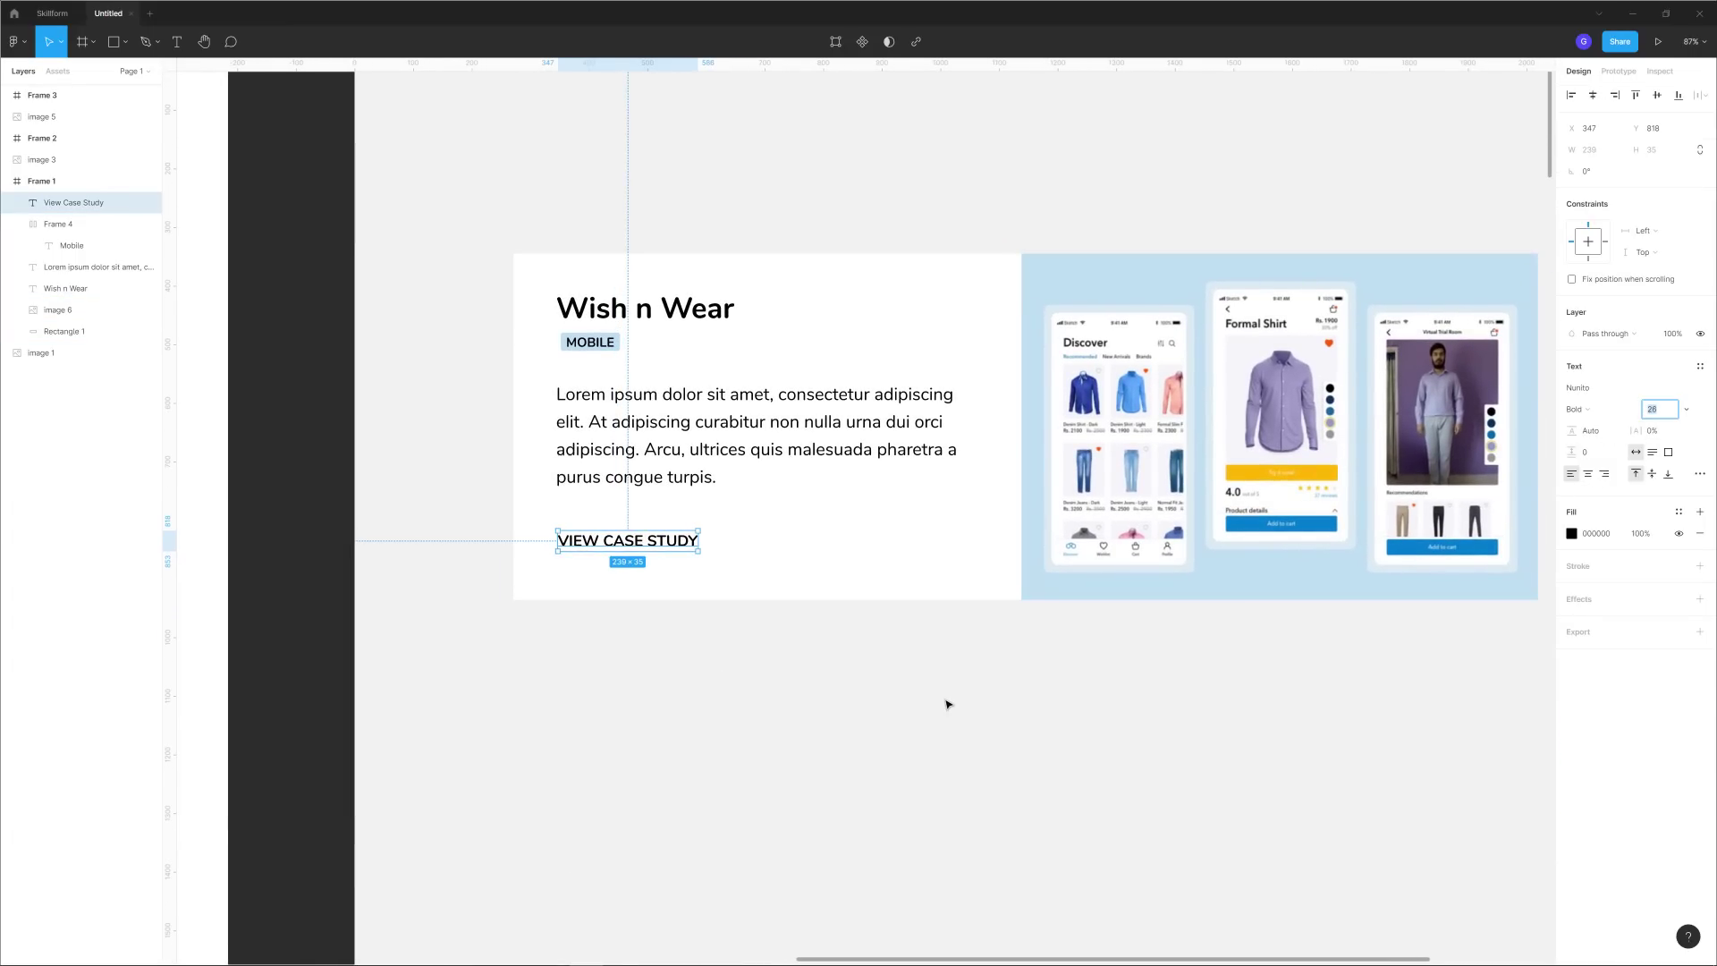
{"action": "left_click", "coordinate": [803, 718]}
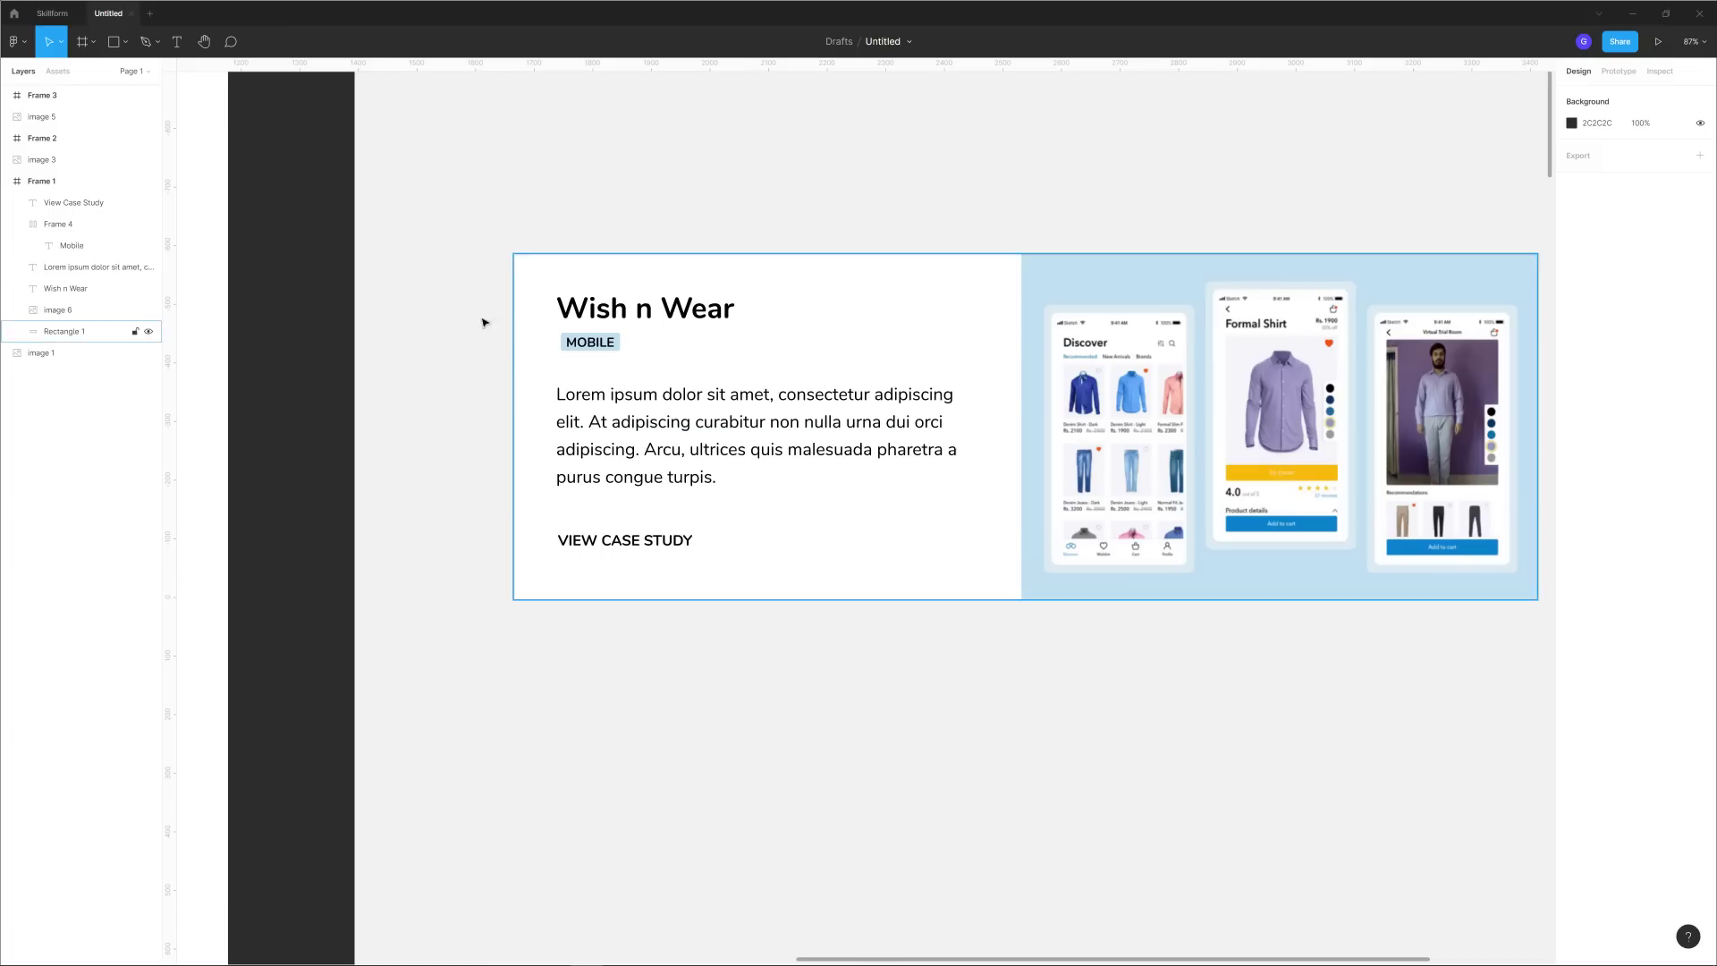
Draw a horizontal arrow about 27 px long just after the View Case Study label, with a stroke width of 2.
{"action": "key", "text": "shift+l"}
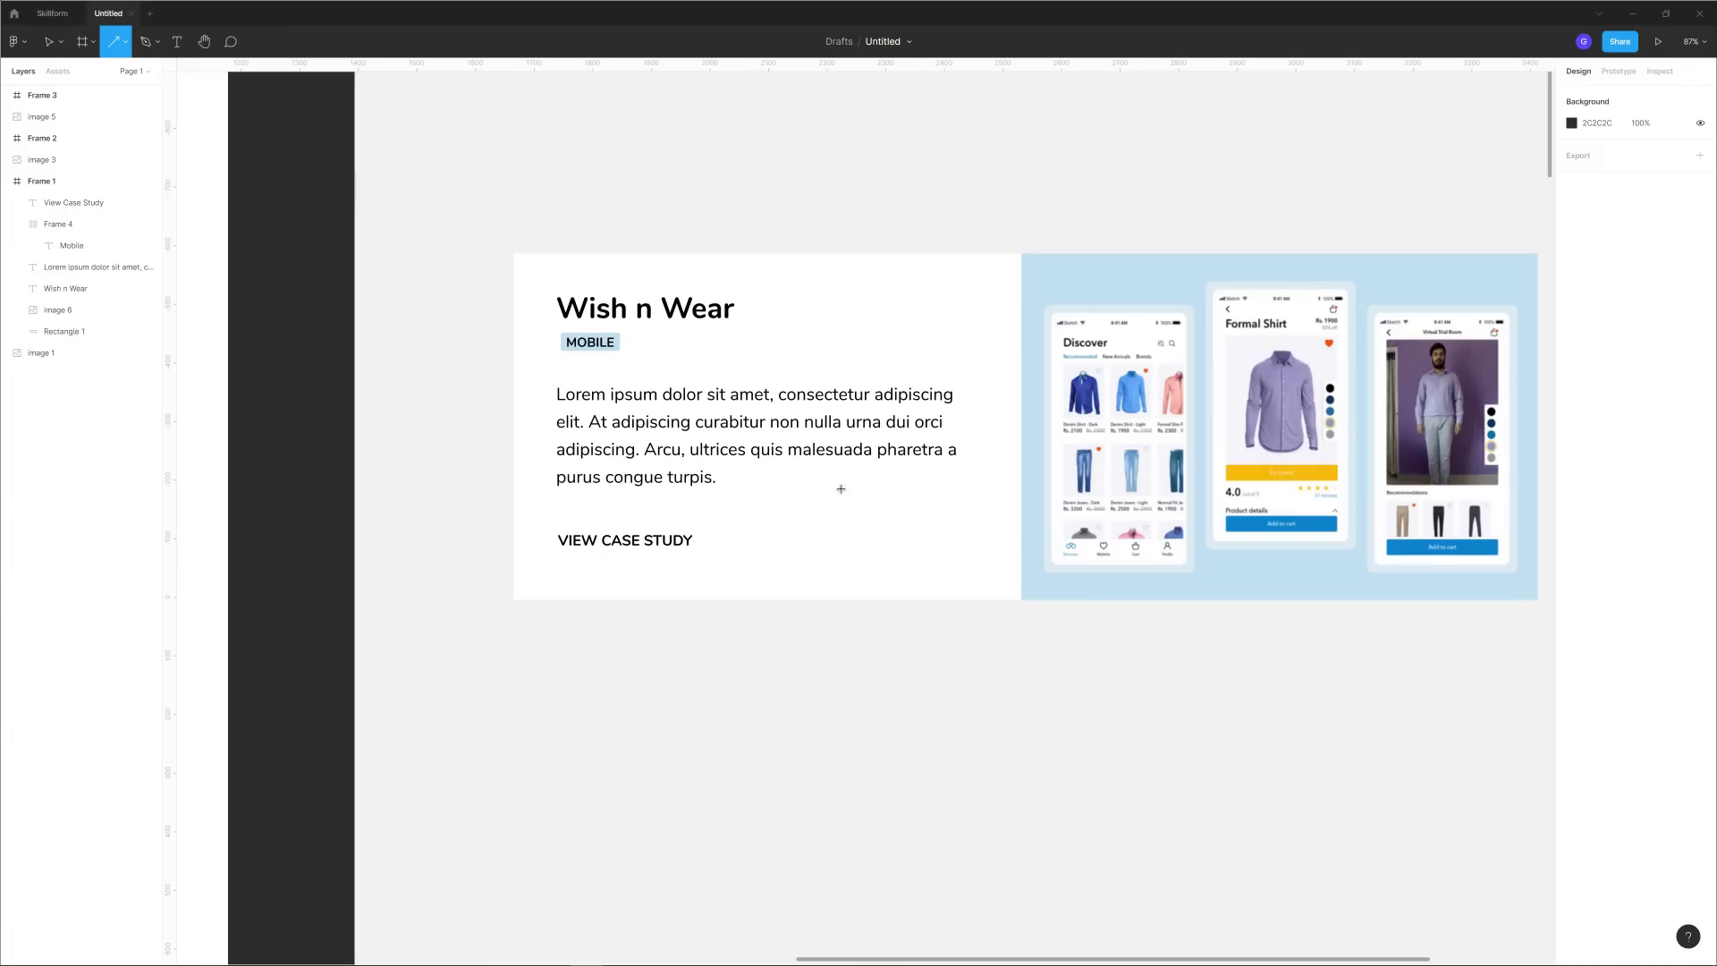
{"action": "left_click_drag", "start_coordinate": [694, 537], "coordinate": [717, 538]}
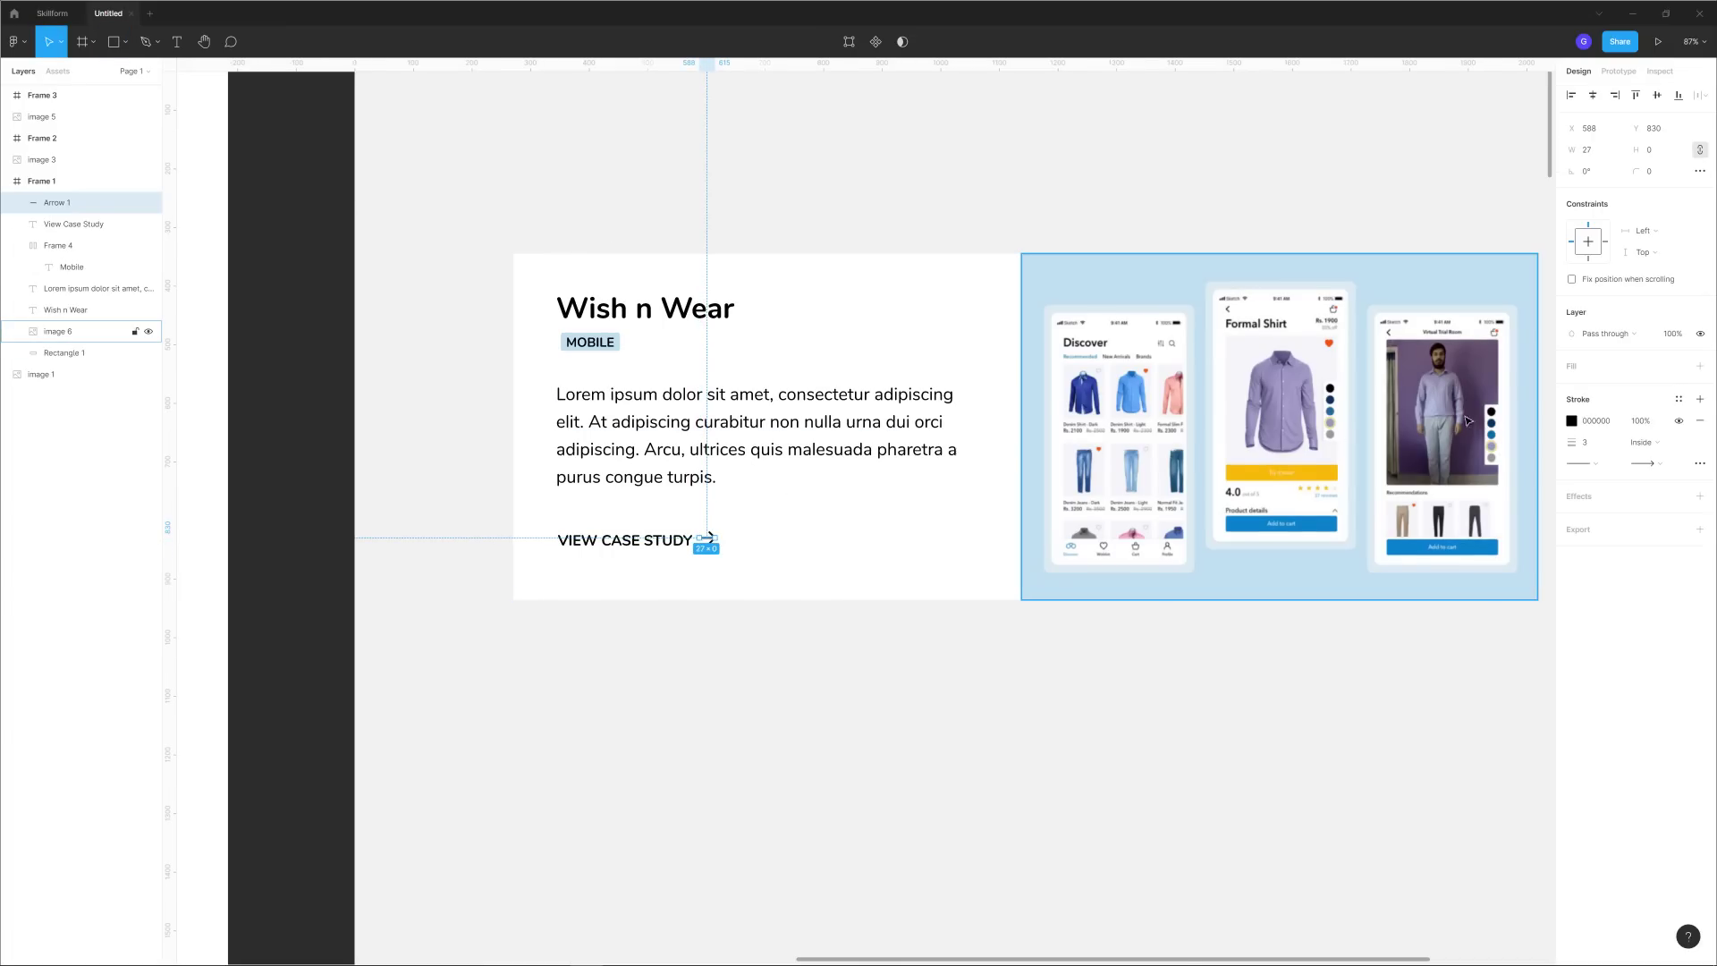
{"action": "left_click", "coordinate": [1588, 442]}
{"action": "type", "text": "2"}
{"action": "key", "text": "Return"}
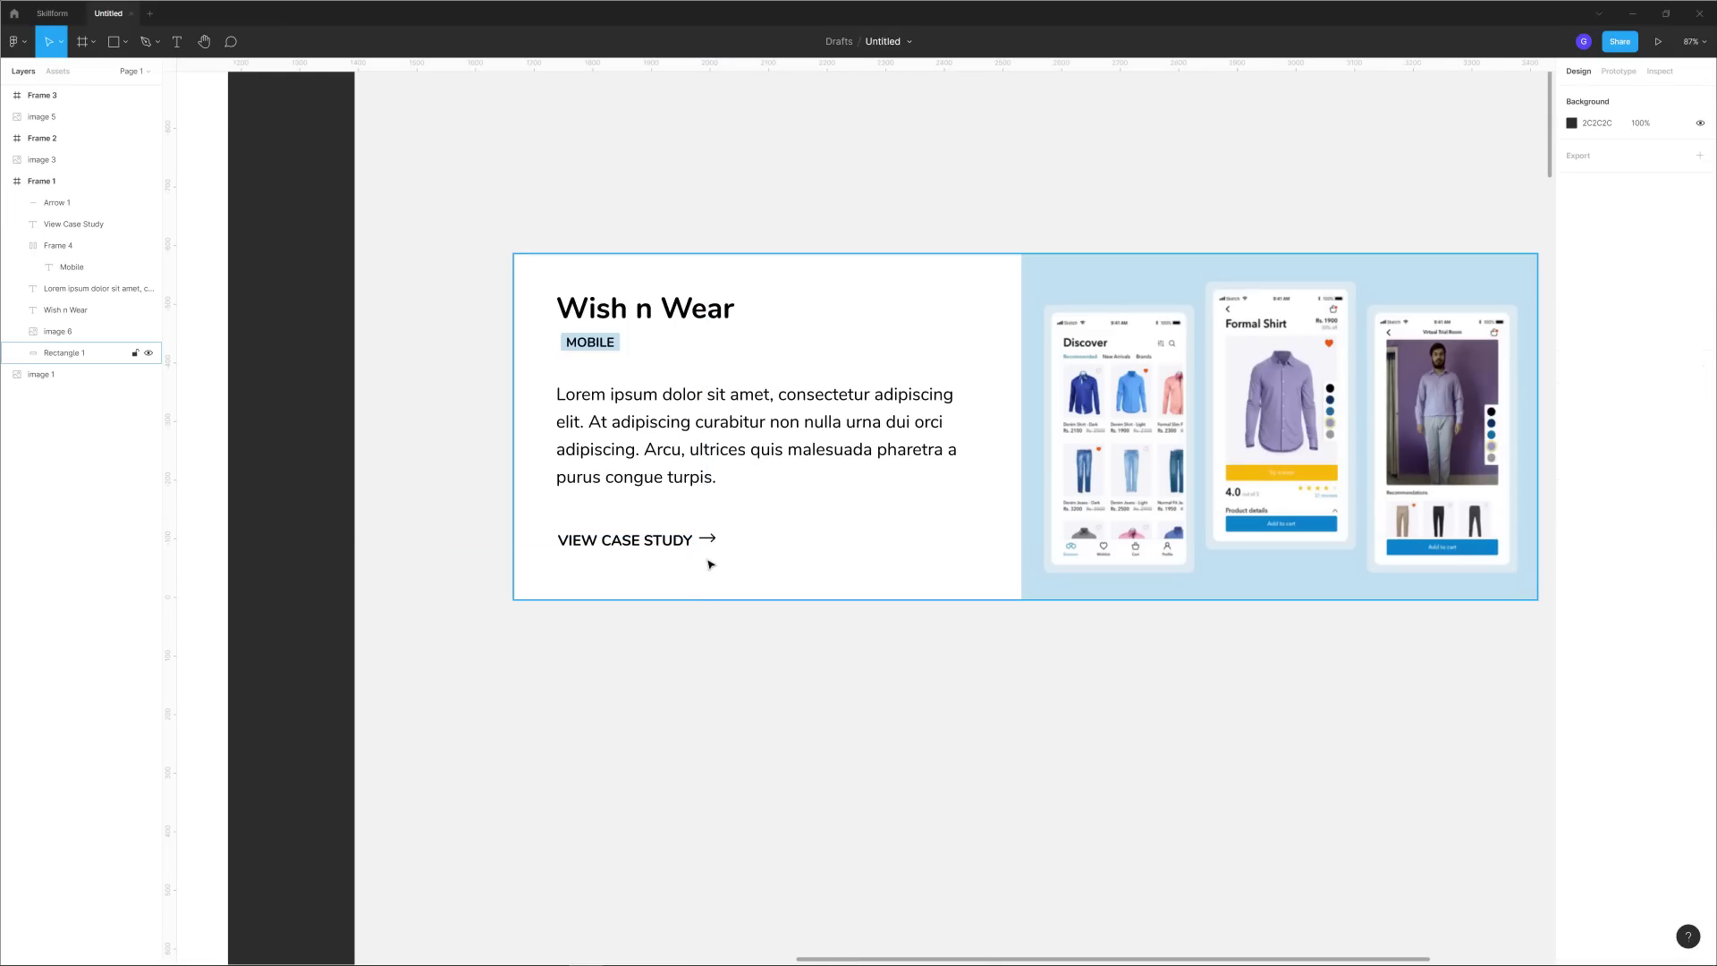
Nudge the arrow down to Y 833 to line it up with the View Case Study label.
{"action": "key", "text": "Down"}
{"action": "key", "text": "Down"}
{"action": "key", "text": "Down"}
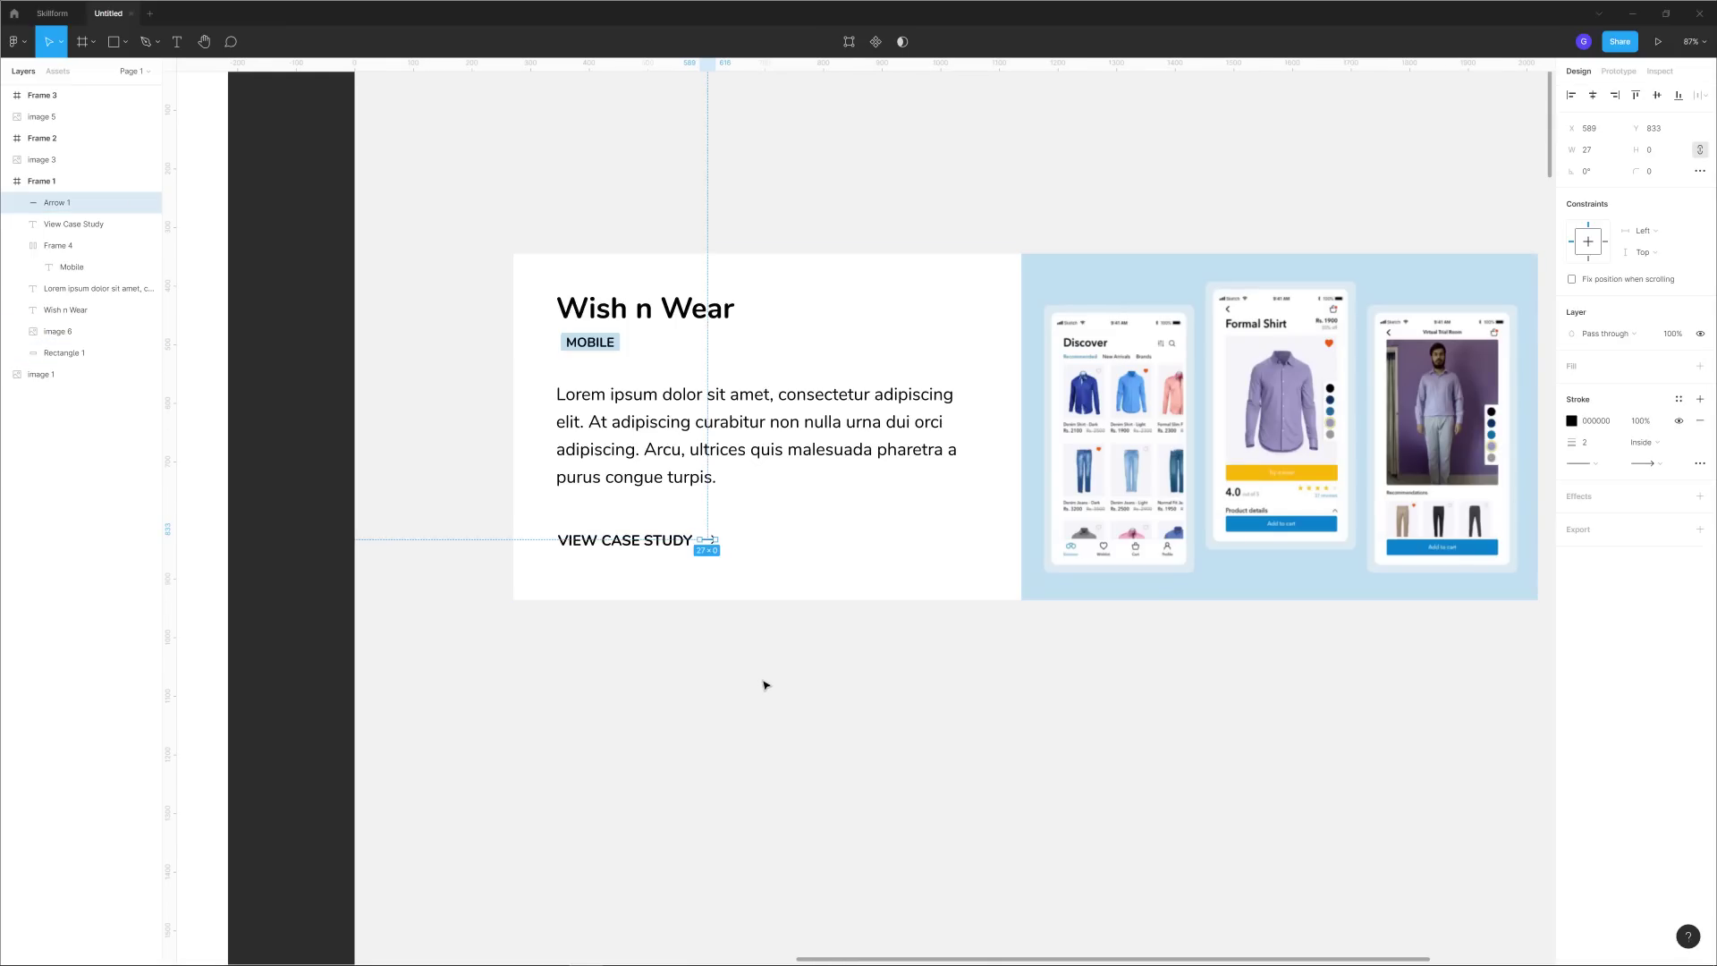
{"action": "left_click", "coordinate": [769, 691]}
Shift the View Case Study label and its arrow together to the right, putting the label at X 361.
{"action": "left_click", "coordinate": [687, 541]}
{"action": "left_click", "coordinate": [707, 541], "text": "shift"}
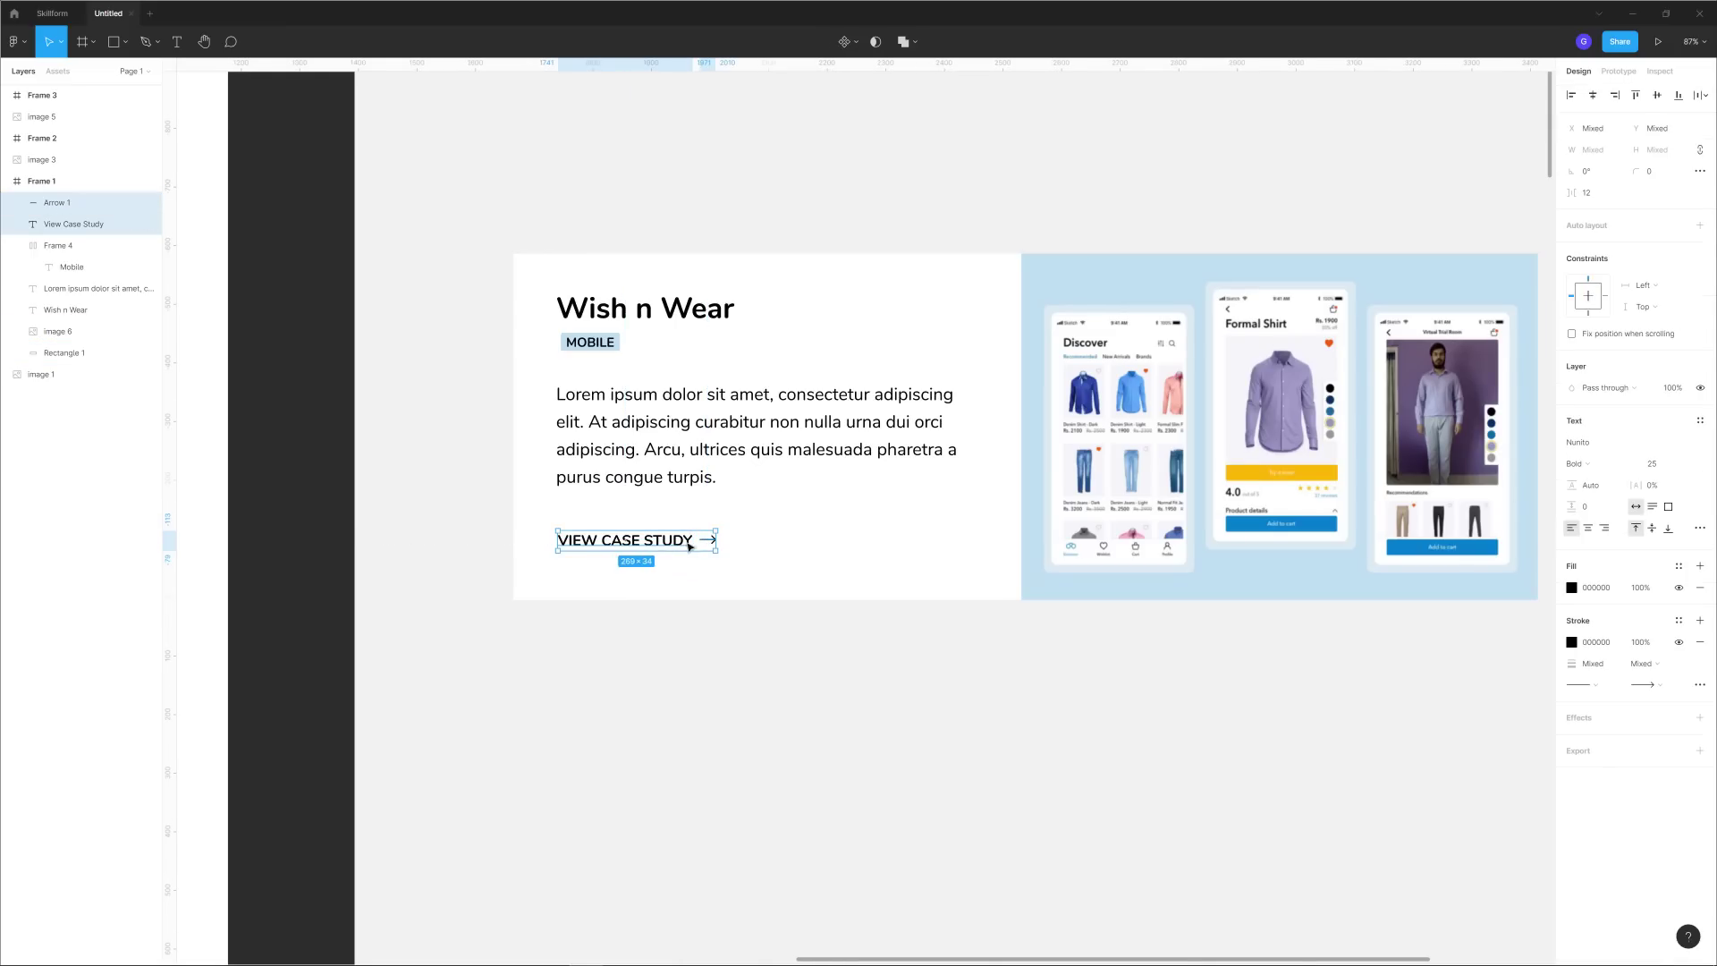
{"action": "left_click_drag", "start_coordinate": [659, 547], "coordinate": [668, 547]}
{"action": "left_click", "coordinate": [456, 436]}
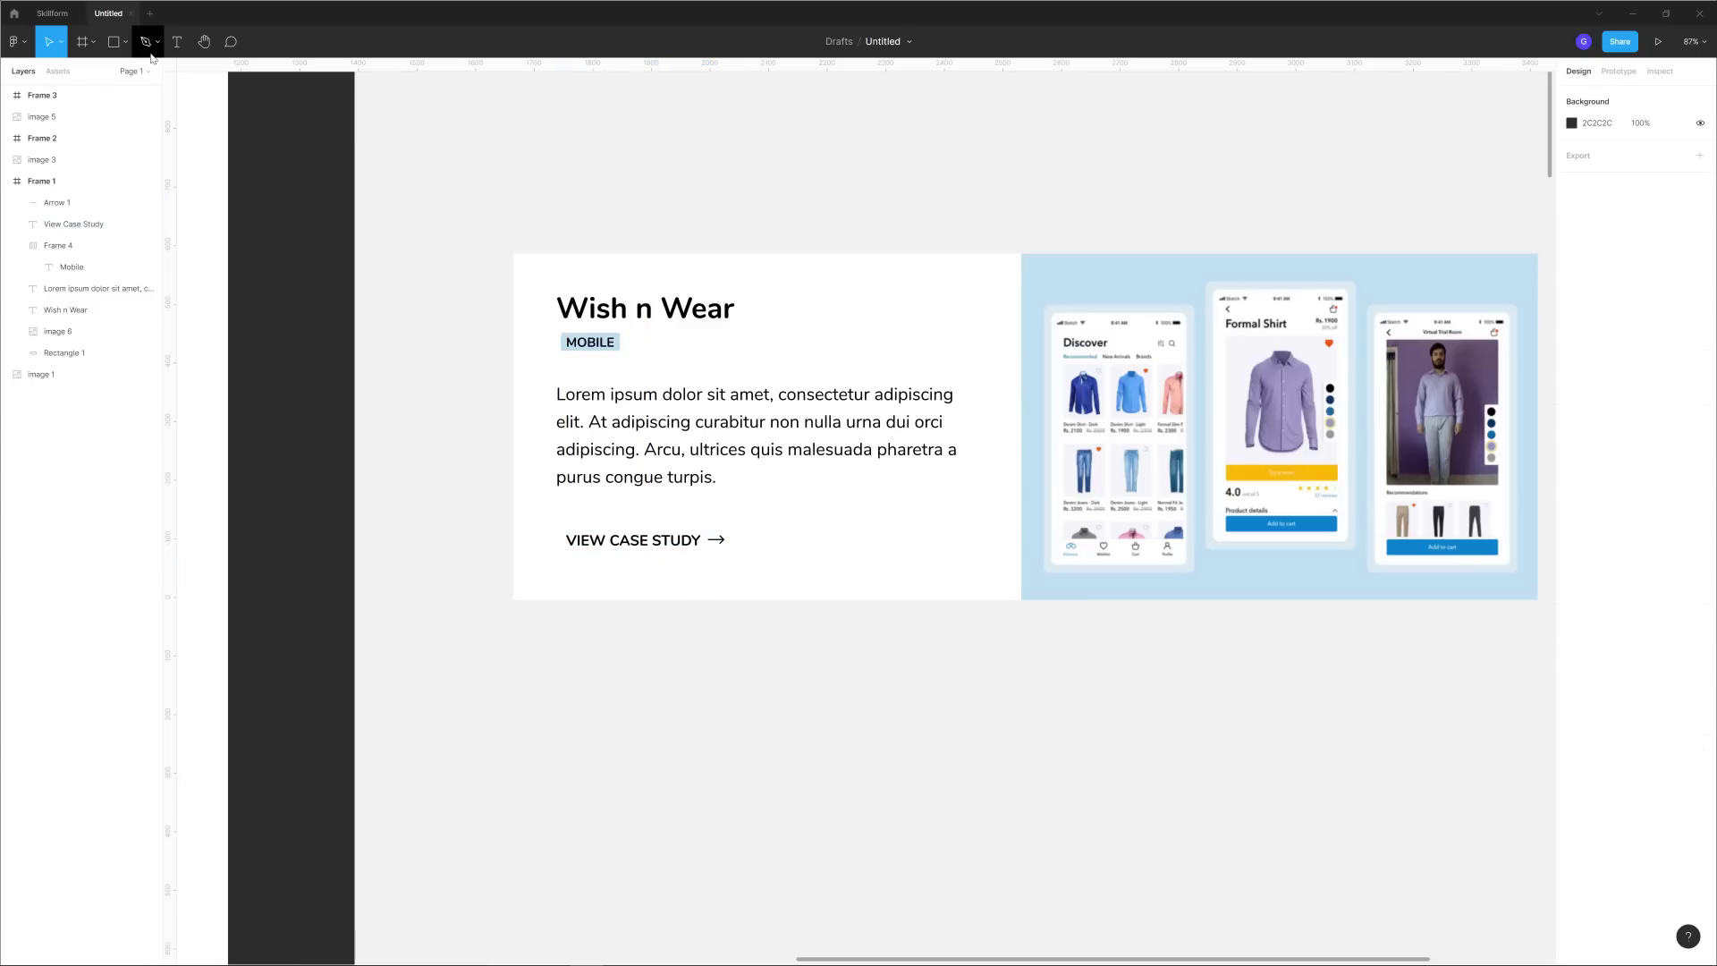
Draw a rectangle about 306 × 62 px around the View Case Study label and arrow, replacing its fill with a 1 px stroke.
{"action": "left_click", "coordinate": [111, 52]}
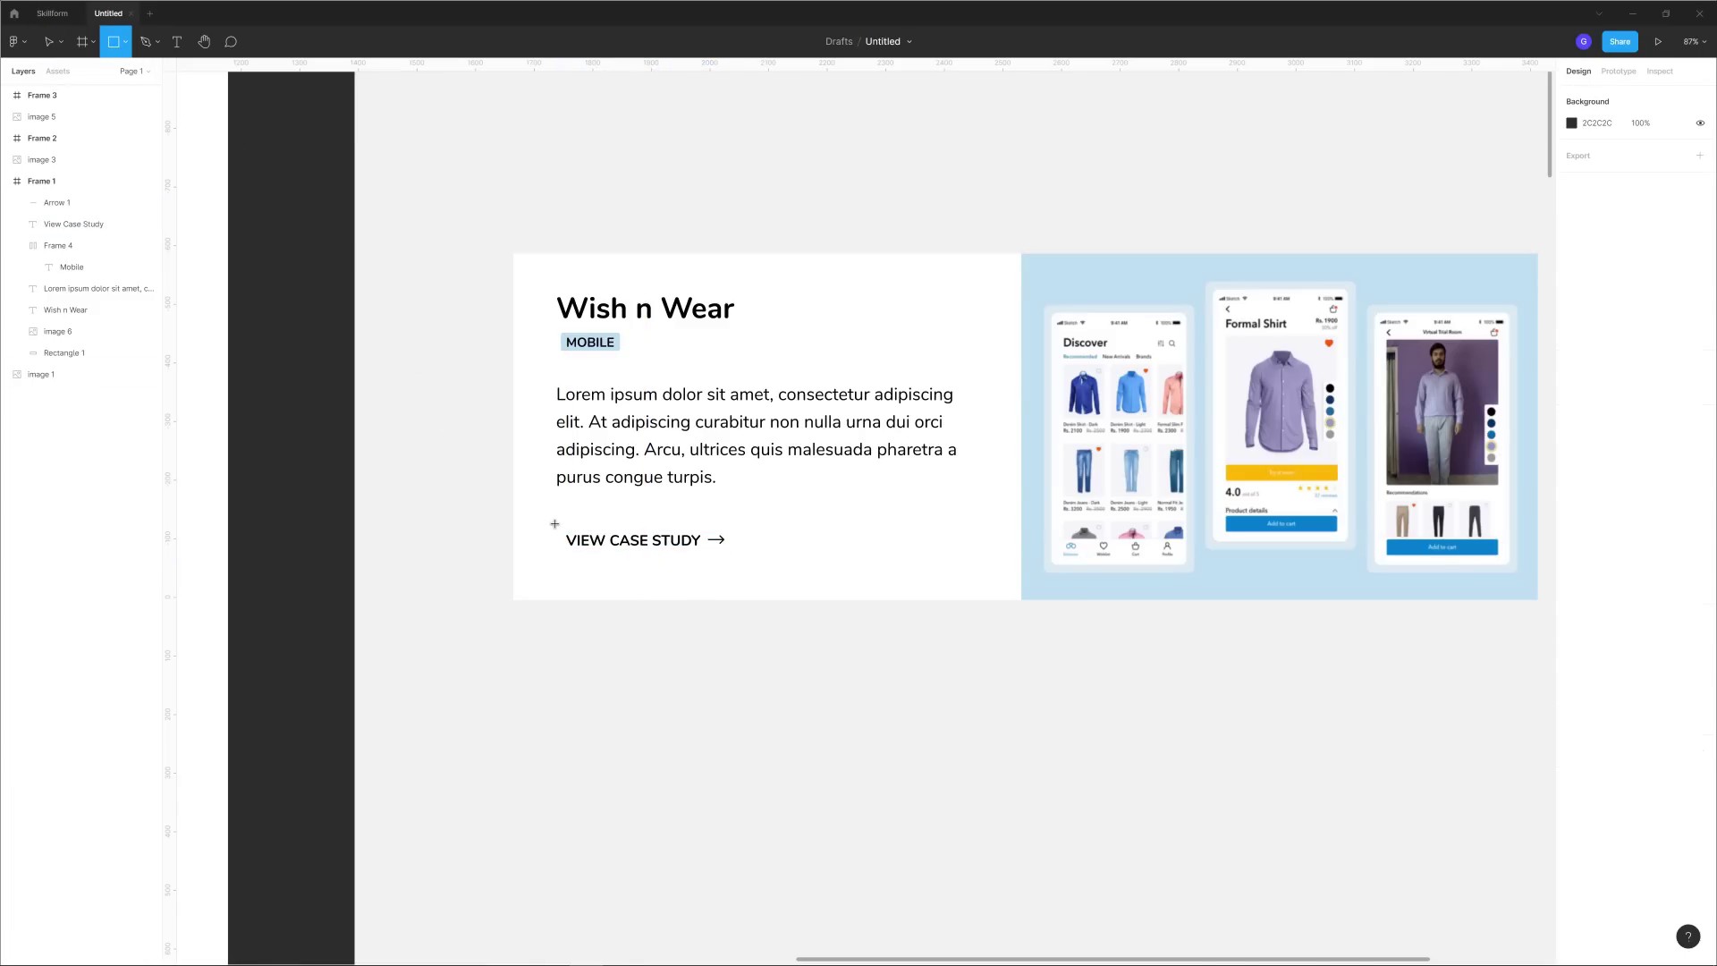
{"action": "left_click_drag", "start_coordinate": [556, 523], "coordinate": [738, 564]}
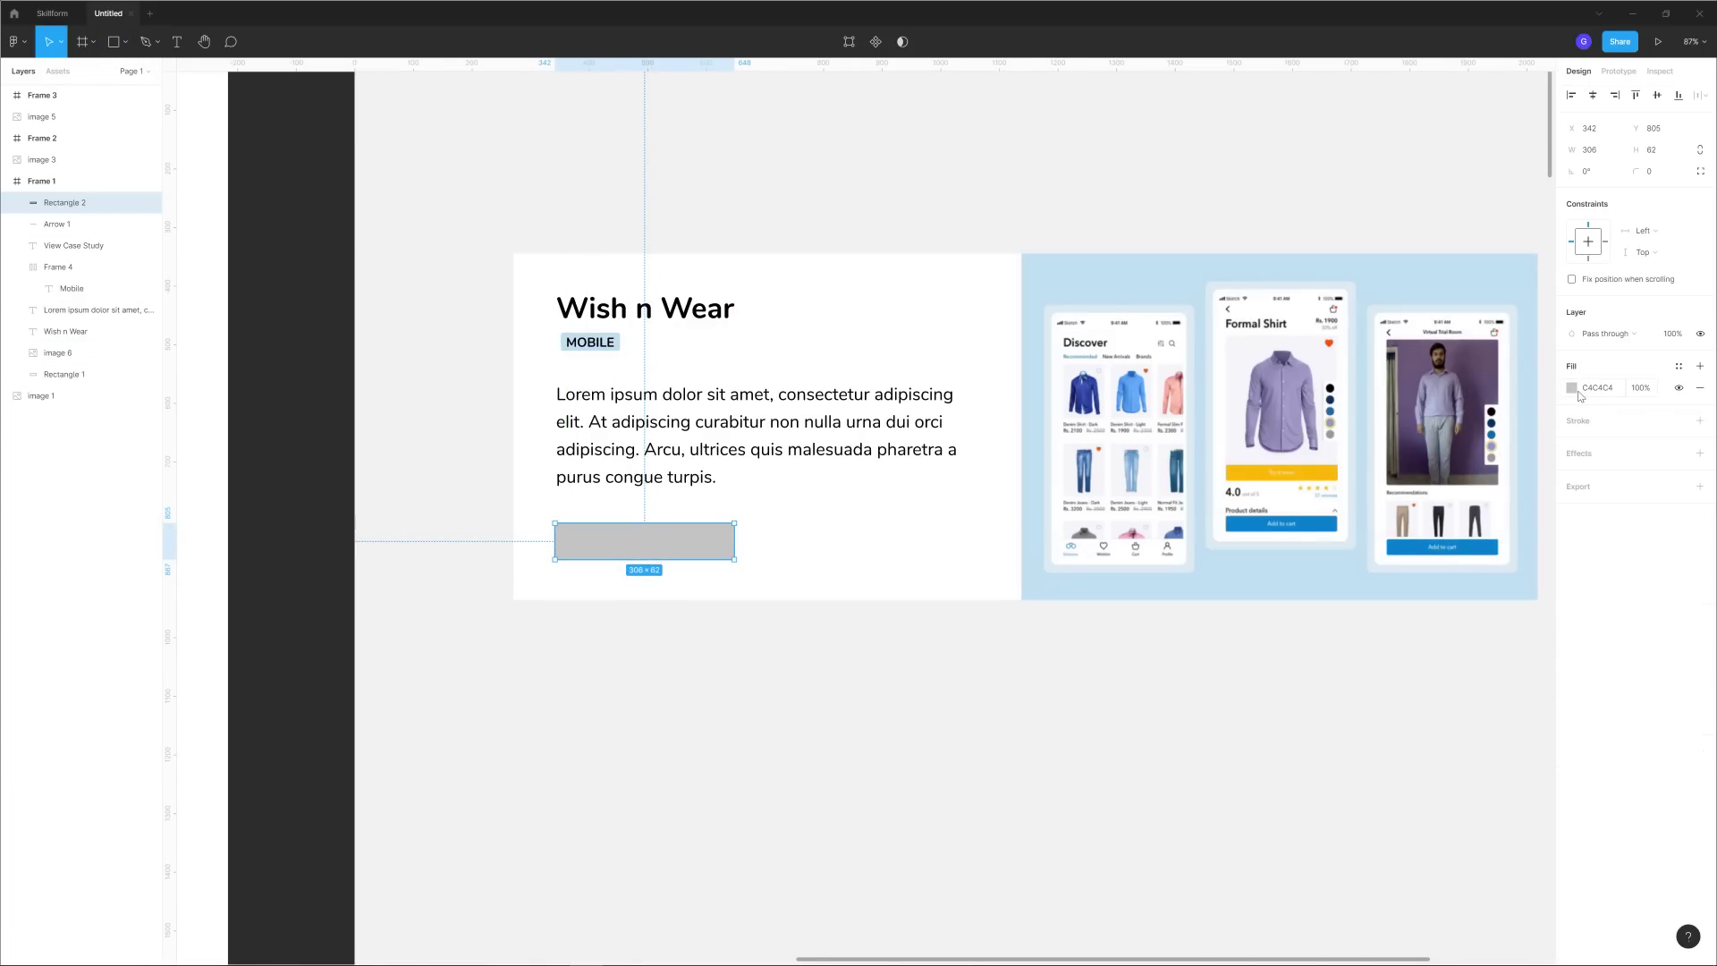
{"action": "left_click", "coordinate": [1700, 388]}
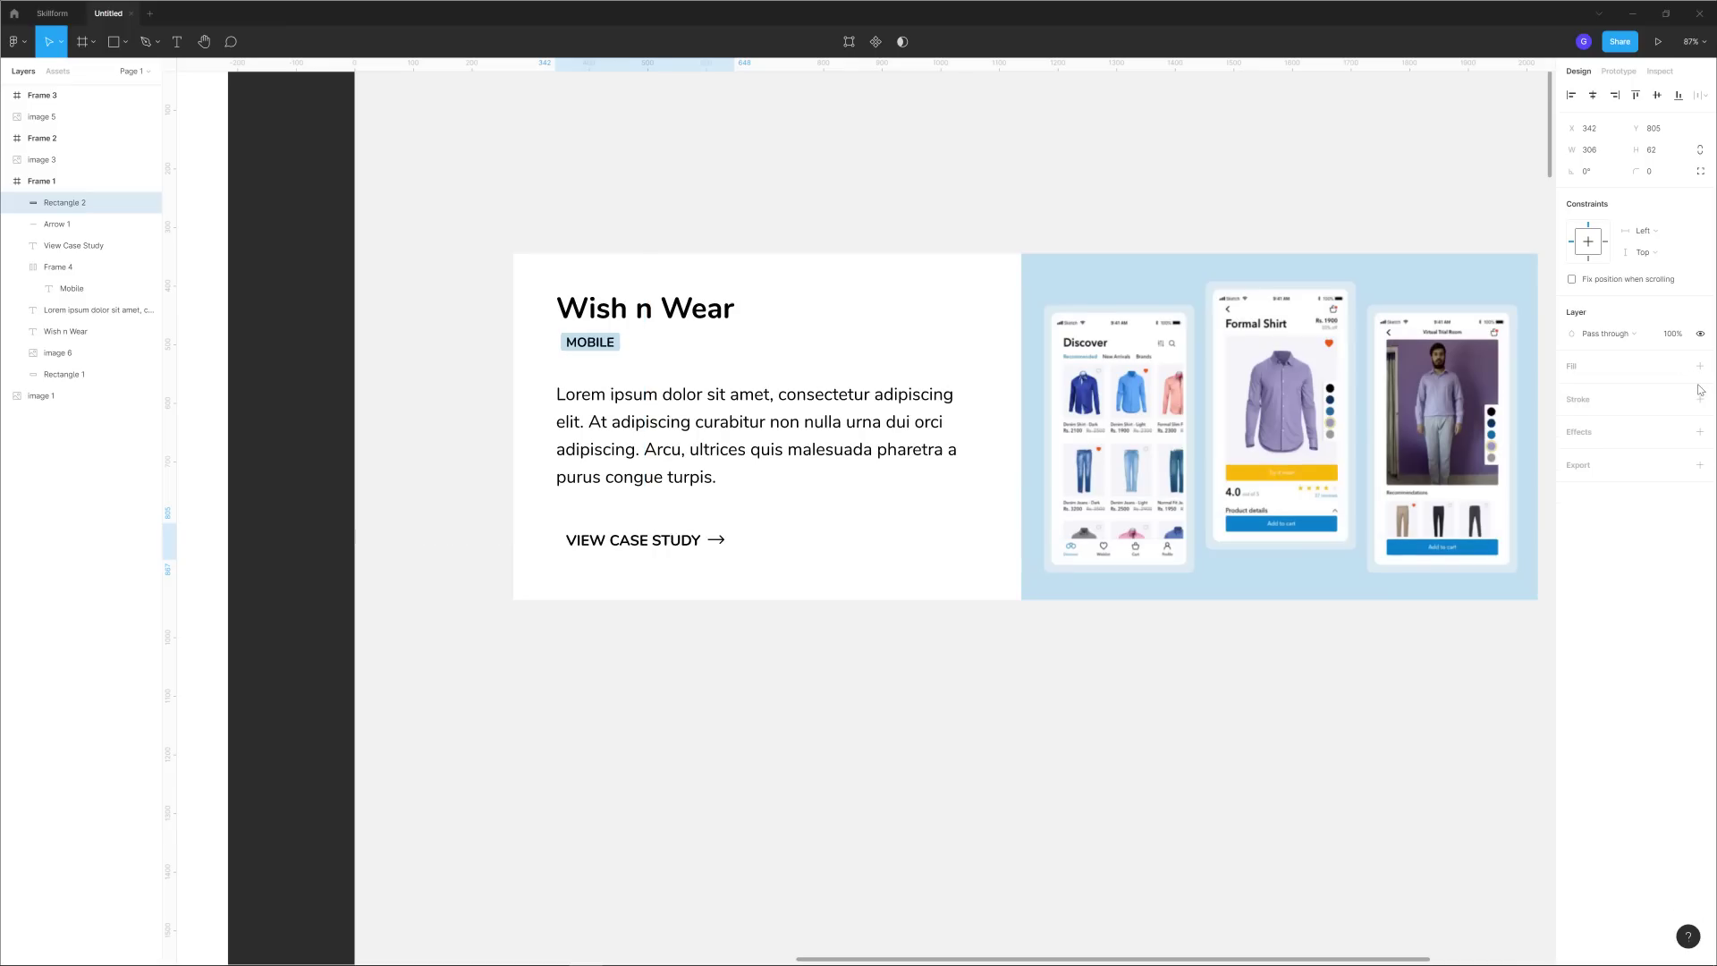
{"action": "left_click", "coordinate": [1700, 399]}
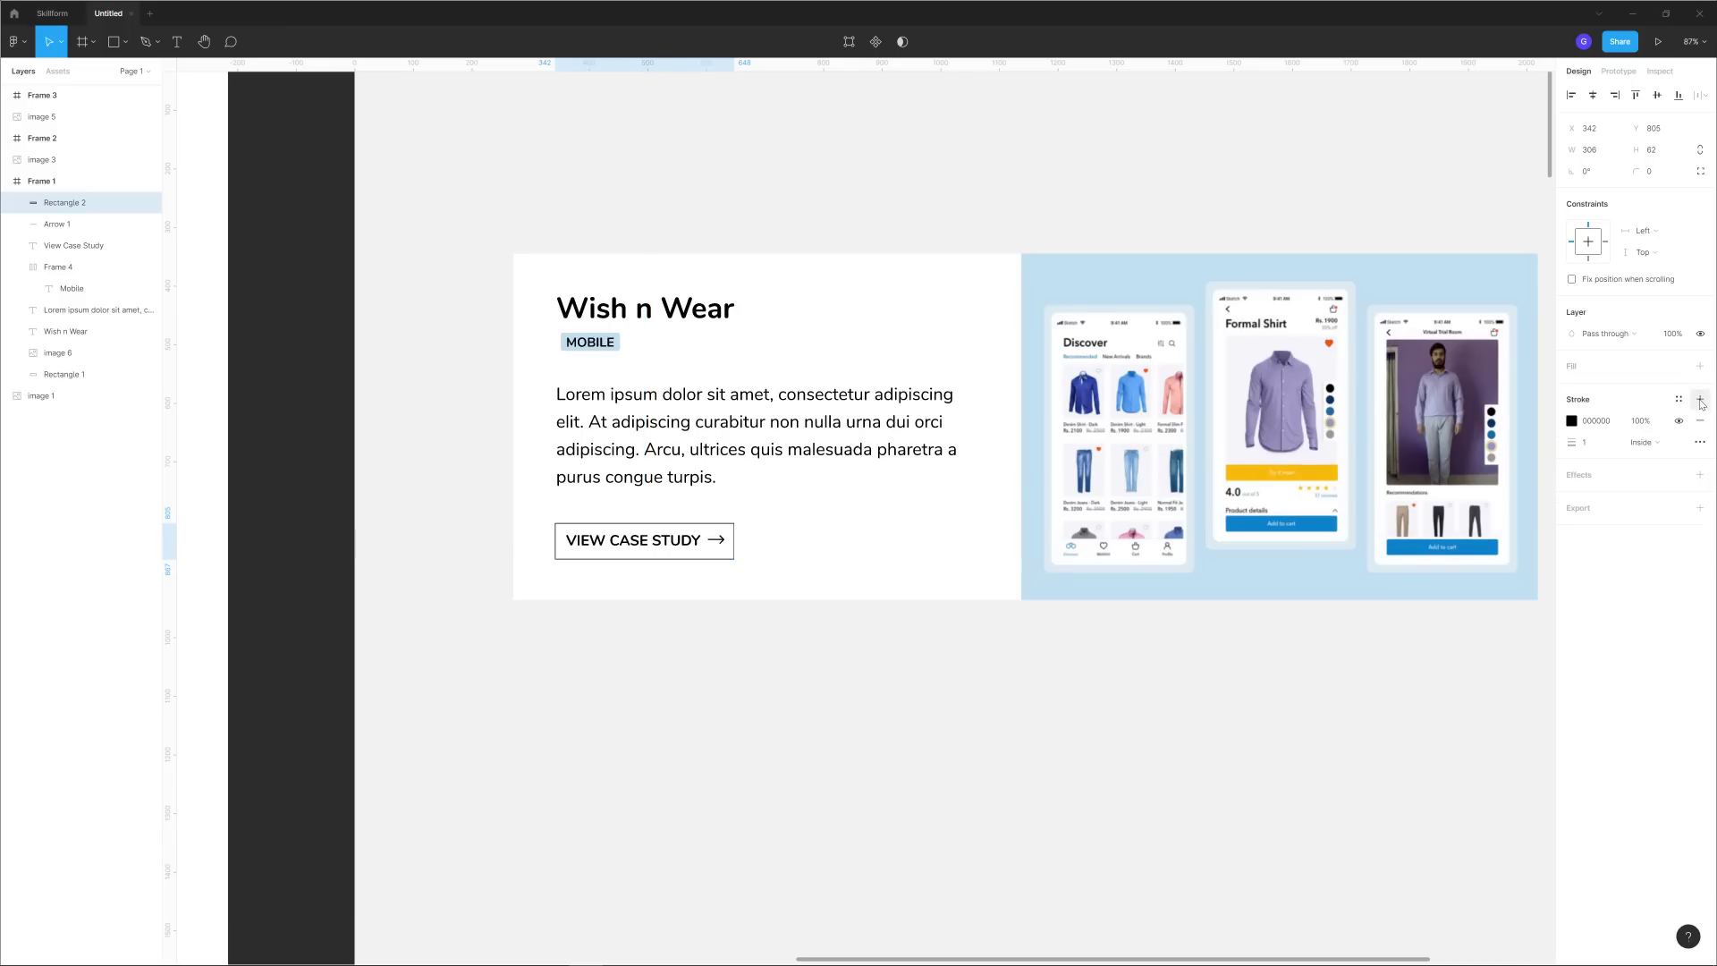
Sample the mockup's light blue background for the button rectangle's stroke and darken it to the muted blue 7EA2BA.
{"action": "left_click", "coordinate": [1572, 423]}
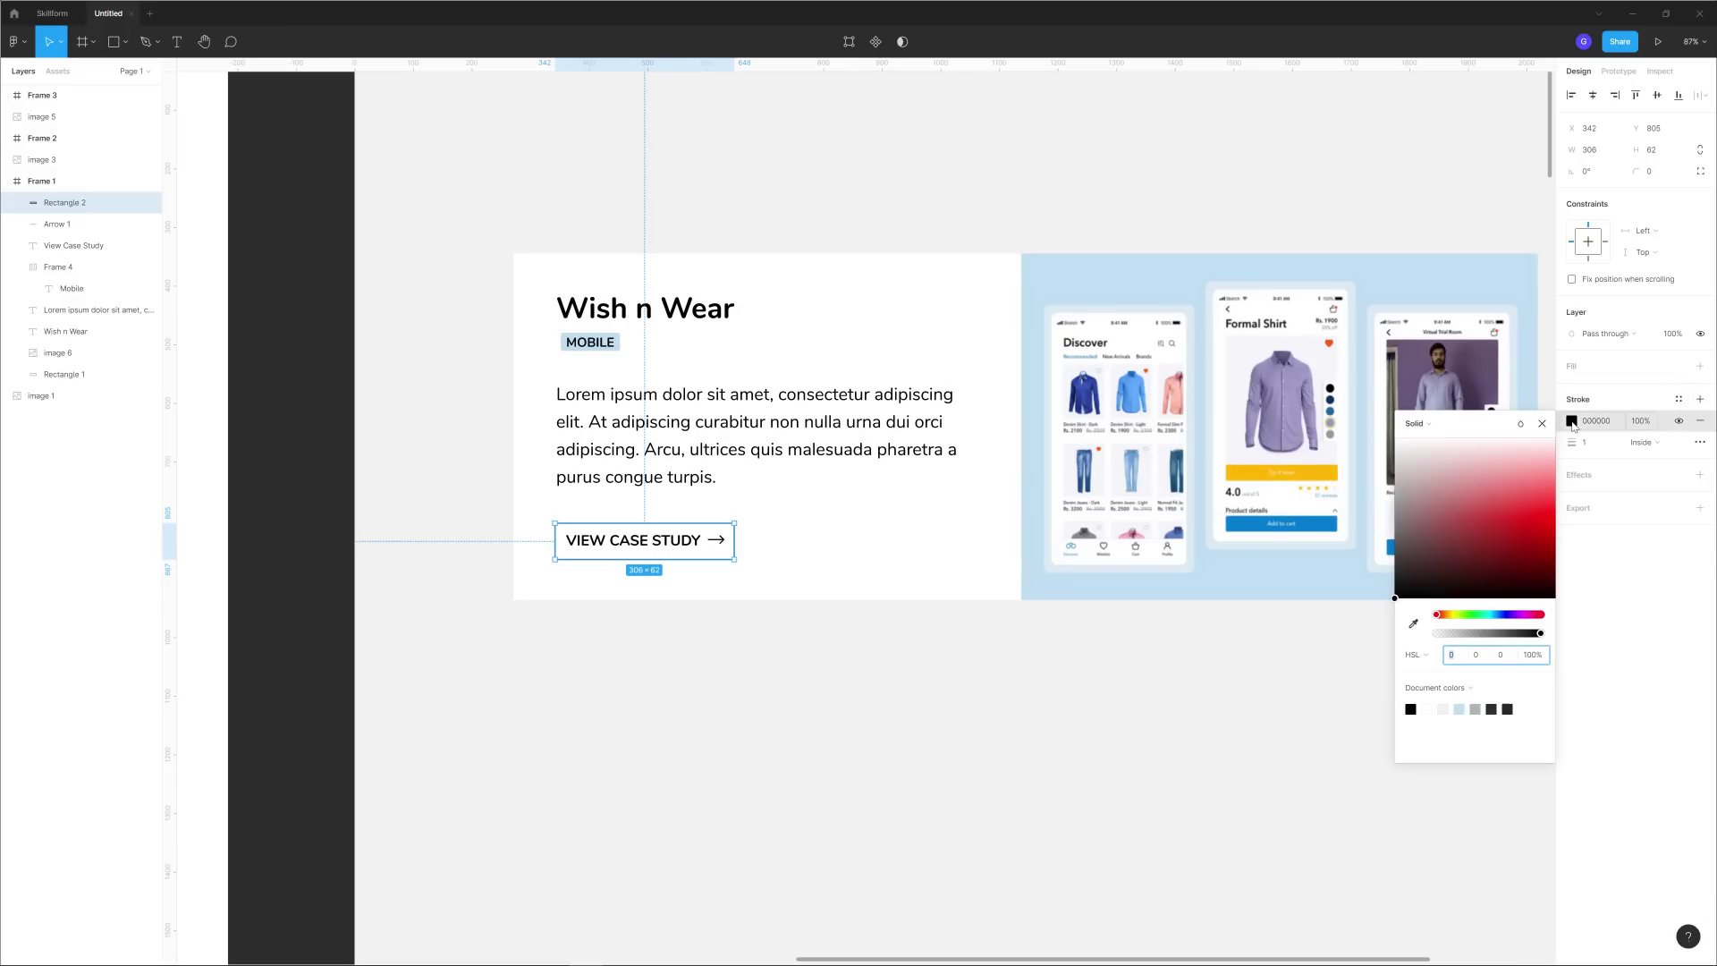
{"action": "left_click", "coordinate": [1414, 625]}
{"action": "left_click", "coordinate": [1055, 279]}
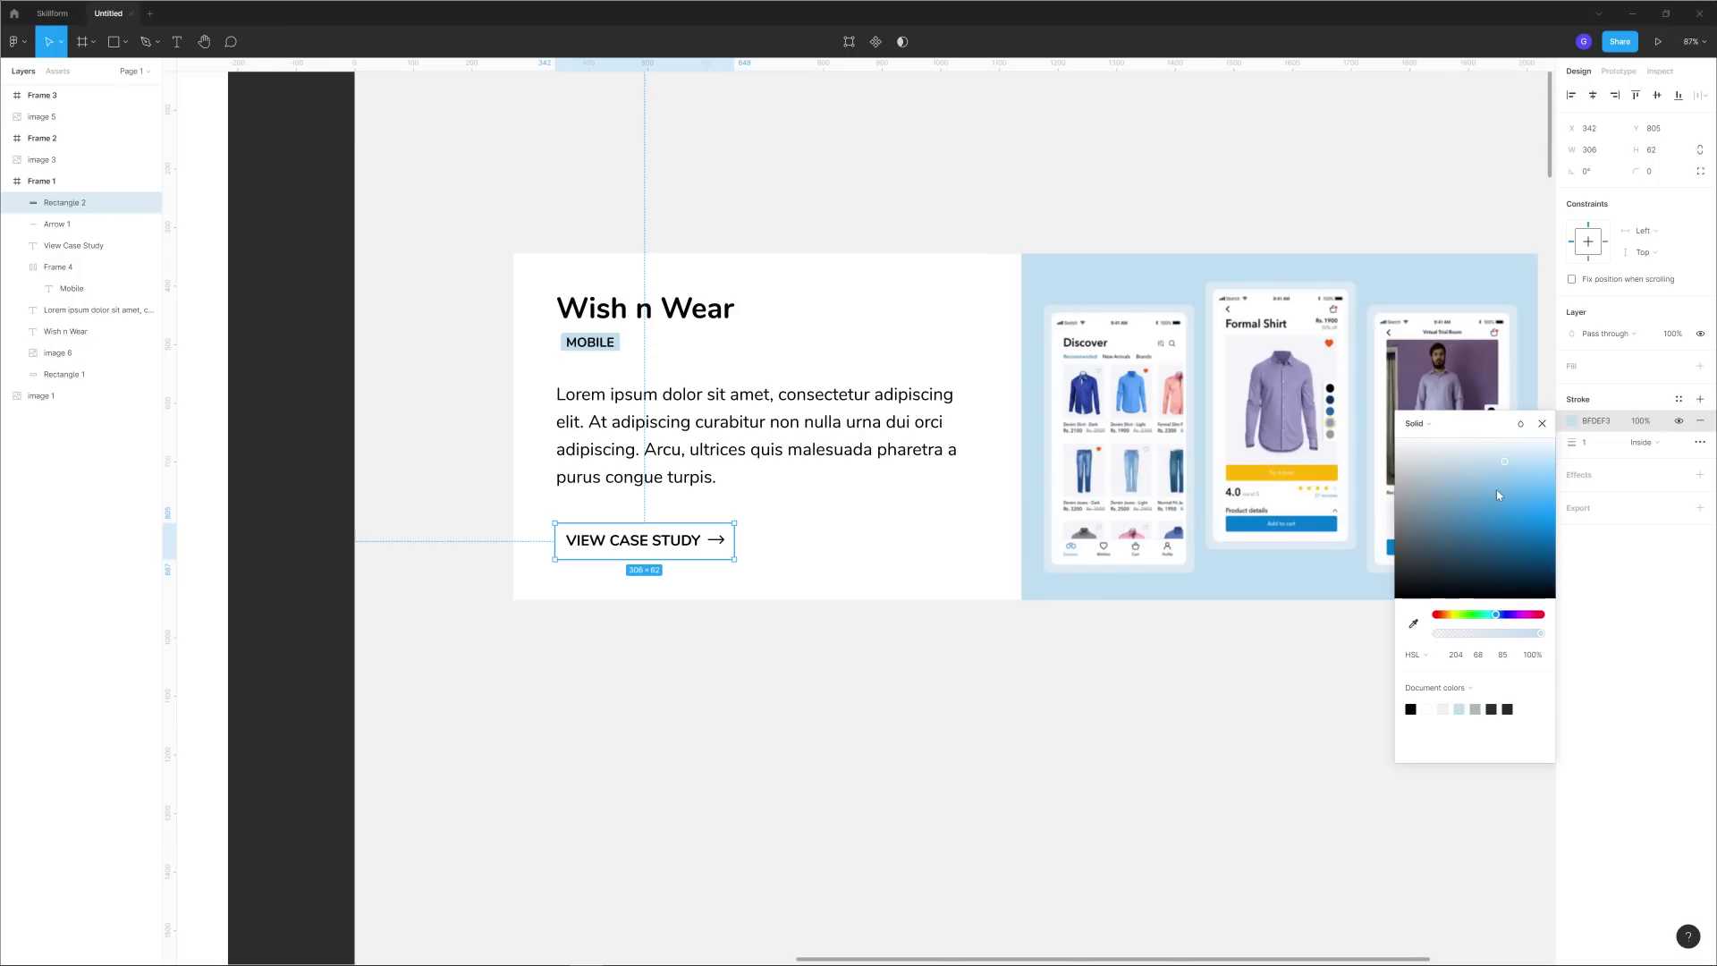
{"action": "left_click_drag", "start_coordinate": [1495, 467], "coordinate": [1451, 502]}
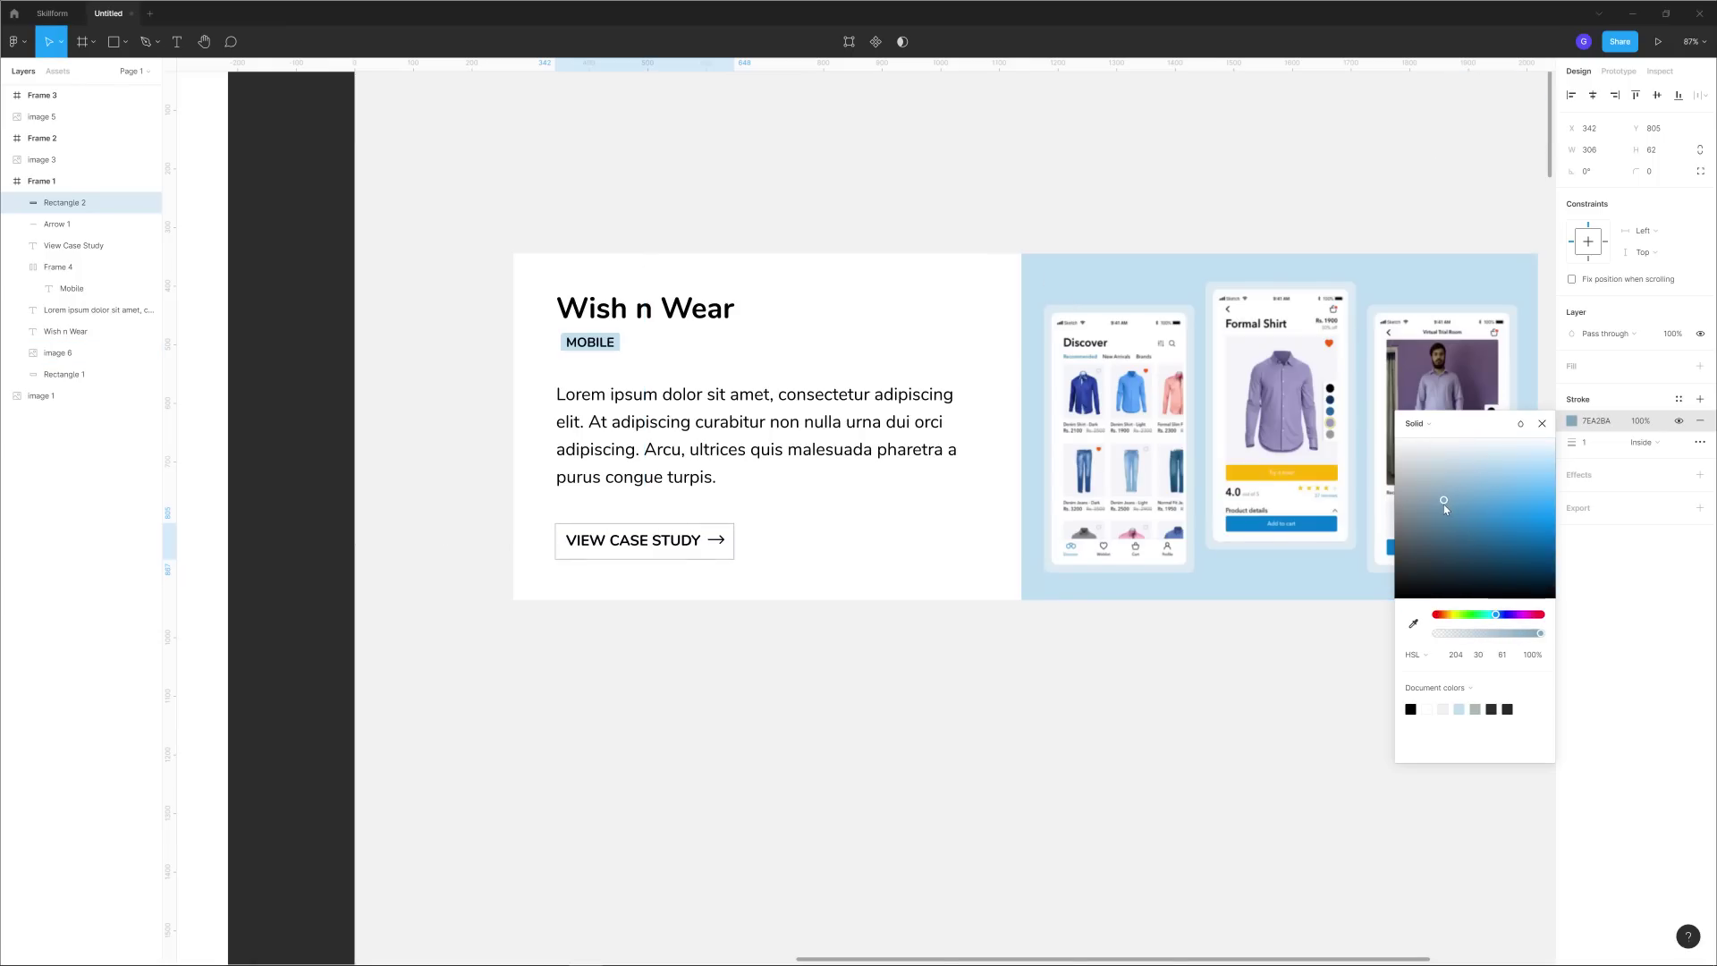
{"action": "left_click", "coordinate": [674, 624]}
Recolor the View Case Study label by sampling the mockup's light blue background and darkening it to the deep blue 2A4C62.
{"action": "scroll", "coordinate": [713, 643], "scroll_direction": "right", "scroll_amount": 2}
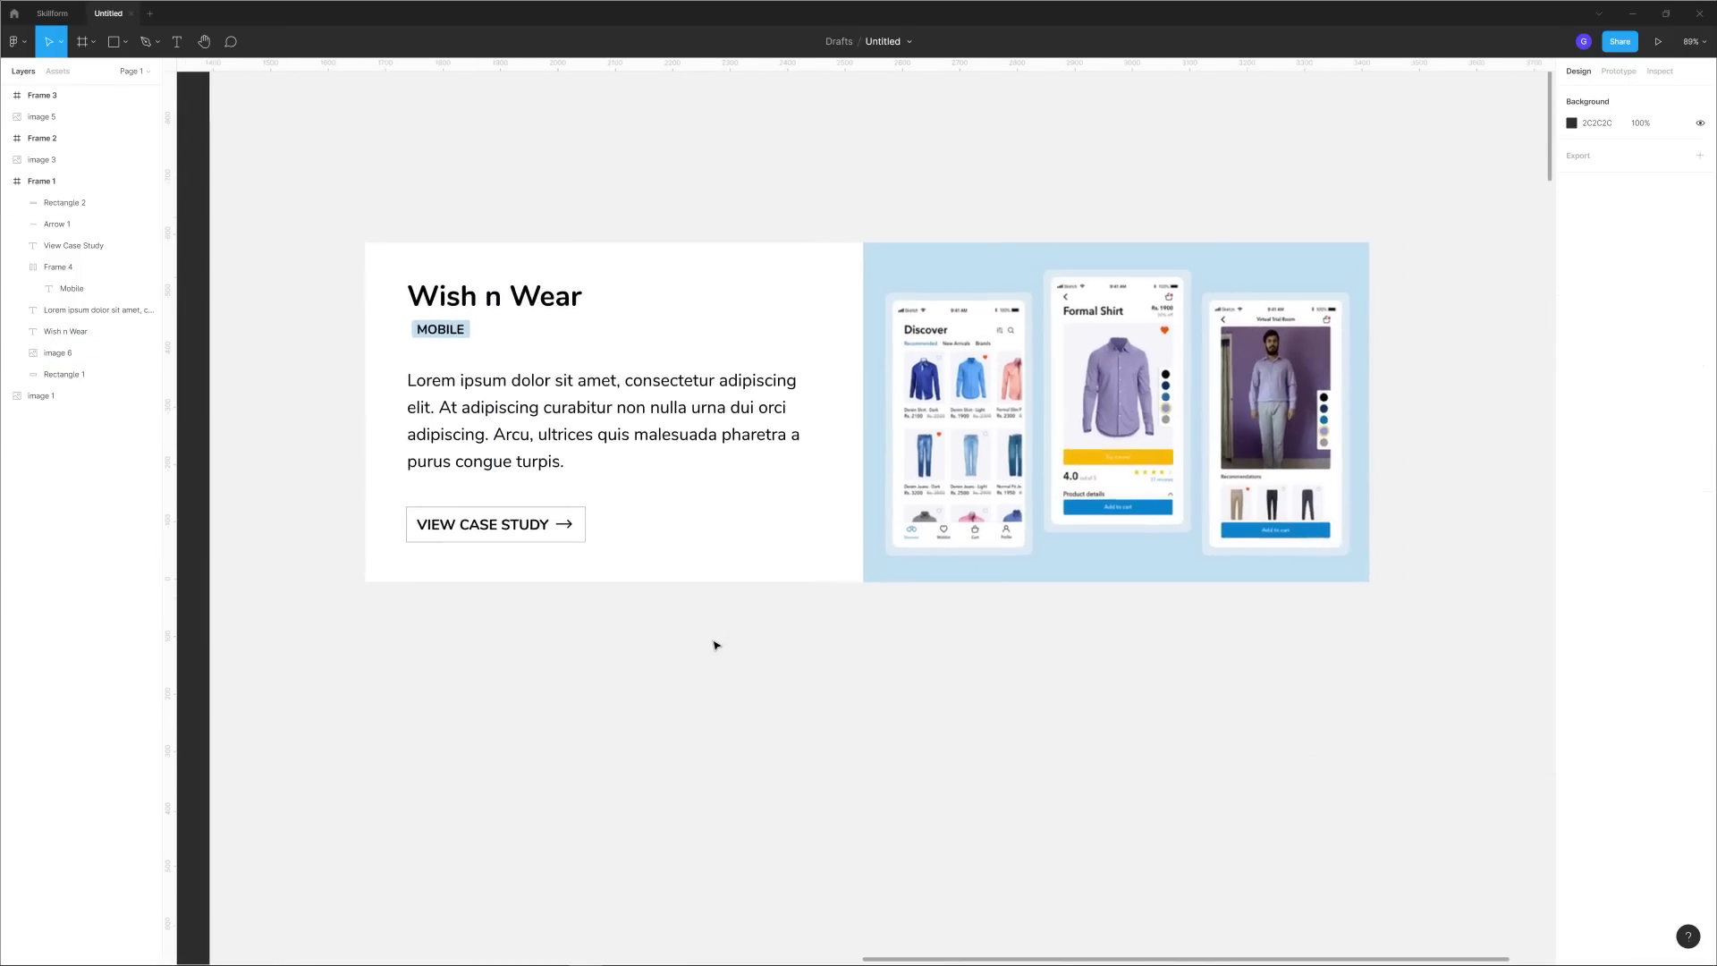
{"action": "scroll", "coordinate": [713, 644], "scroll_direction": "down", "scroll_amount": 3}
{"action": "scroll", "coordinate": [621, 648], "scroll_direction": "up", "scroll_amount": 5}
{"action": "left_click", "coordinate": [626, 539]}
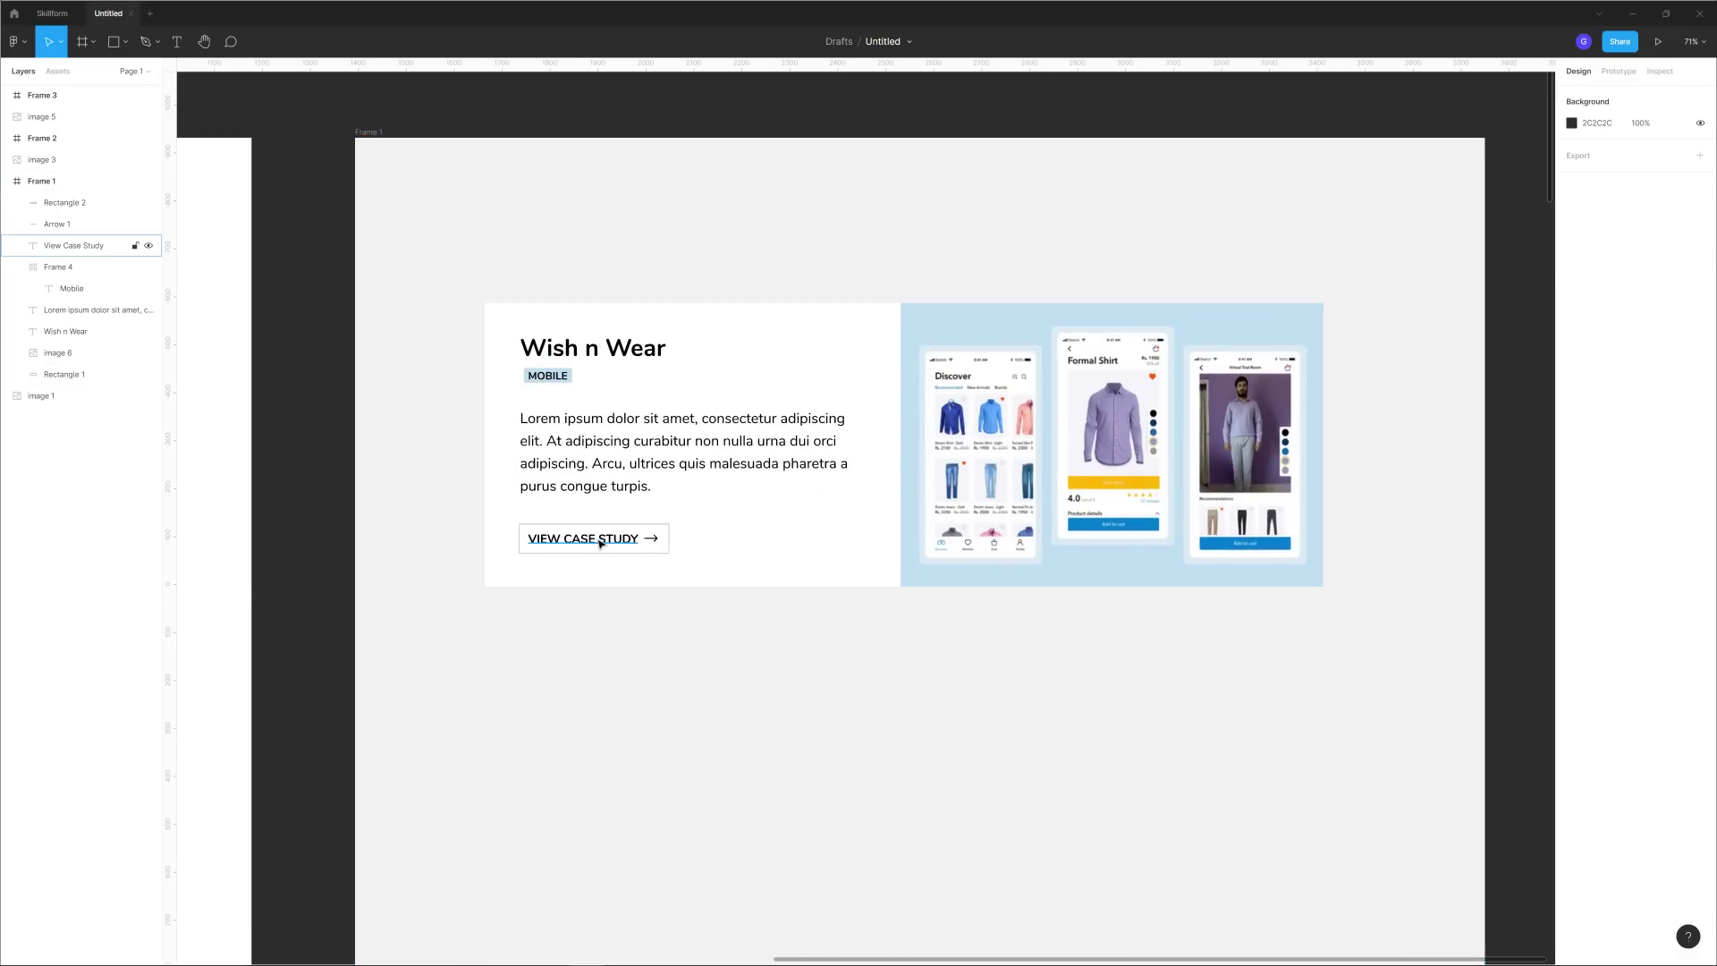
{"action": "left_click", "coordinate": [1572, 535]}
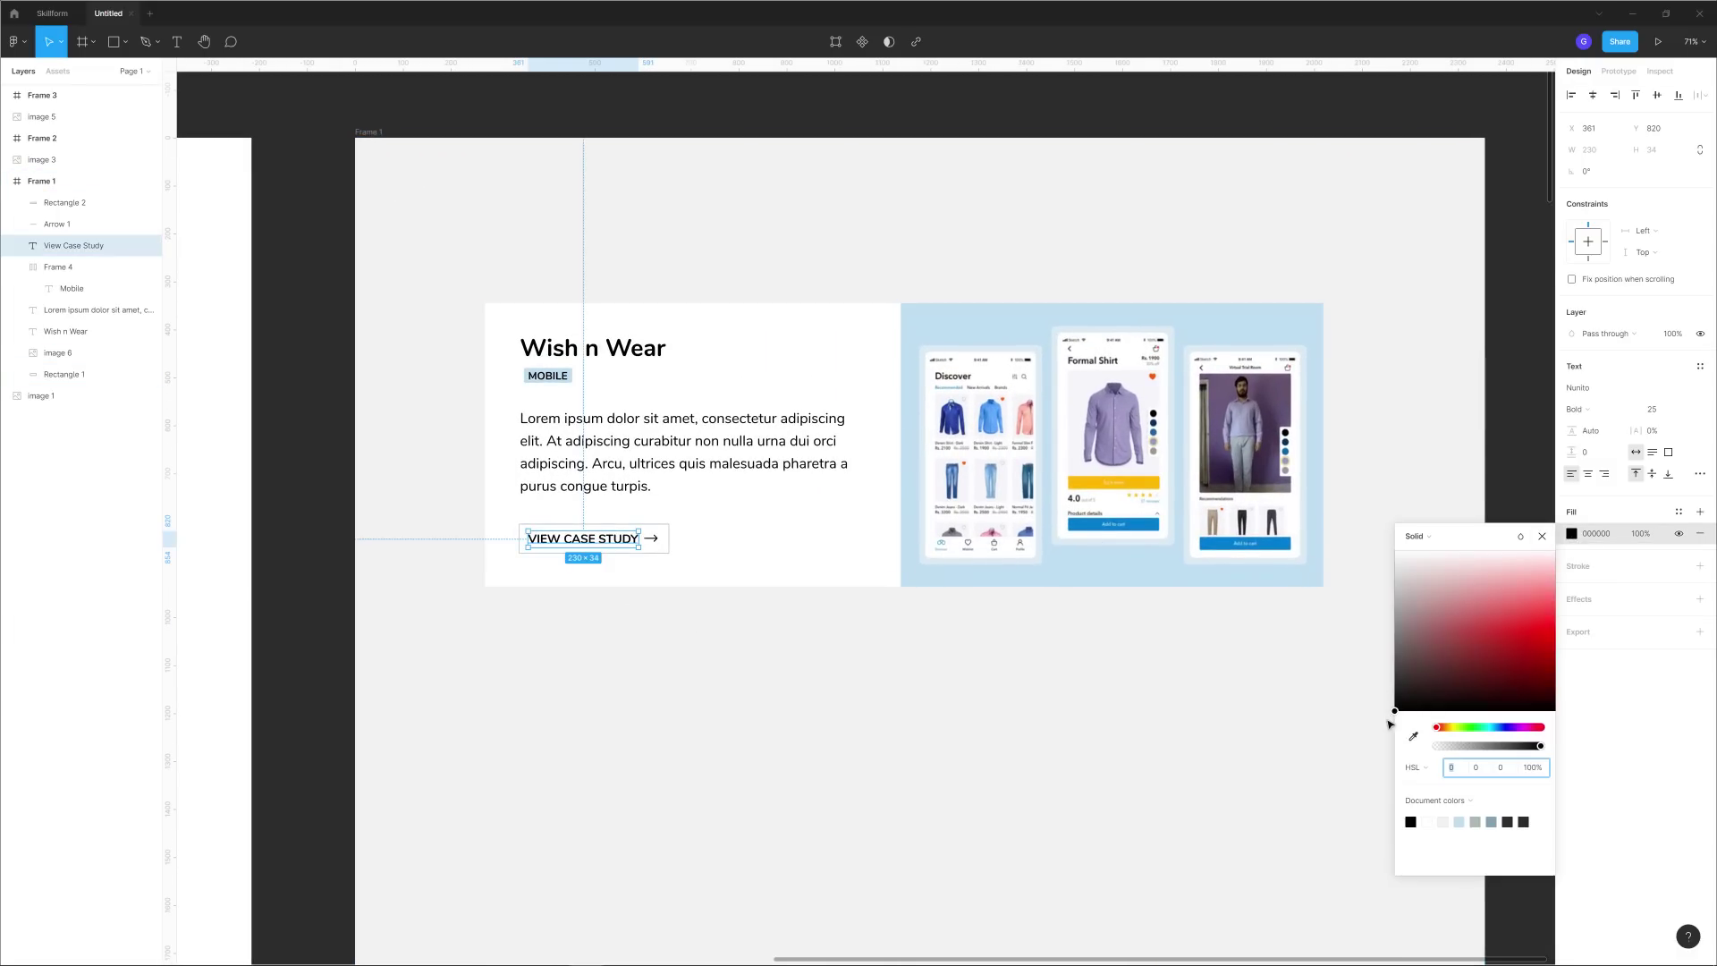
{"action": "left_click", "coordinate": [1413, 736]}
{"action": "left_click", "coordinate": [976, 315]}
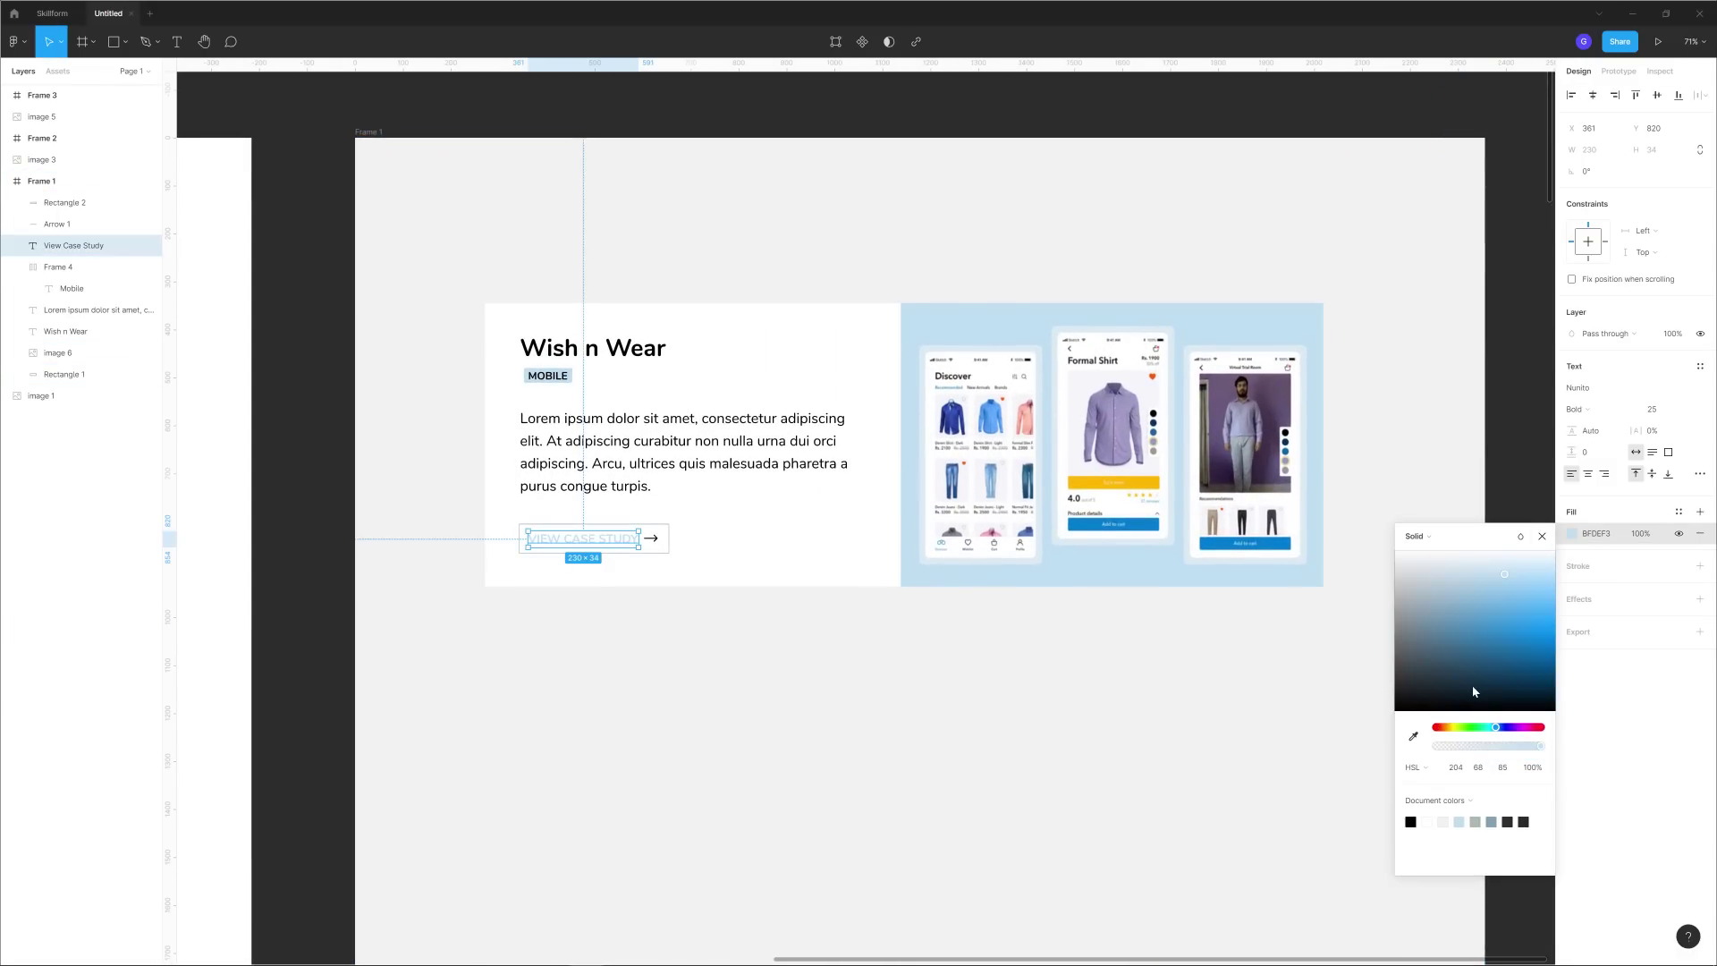
{"action": "left_click_drag", "start_coordinate": [1472, 685], "coordinate": [1460, 676]}
Show the label's color as Hex and apply the same 2A4C62 to the stroke of the View Case Study arrow.
{"action": "left_click", "coordinate": [1426, 774]}
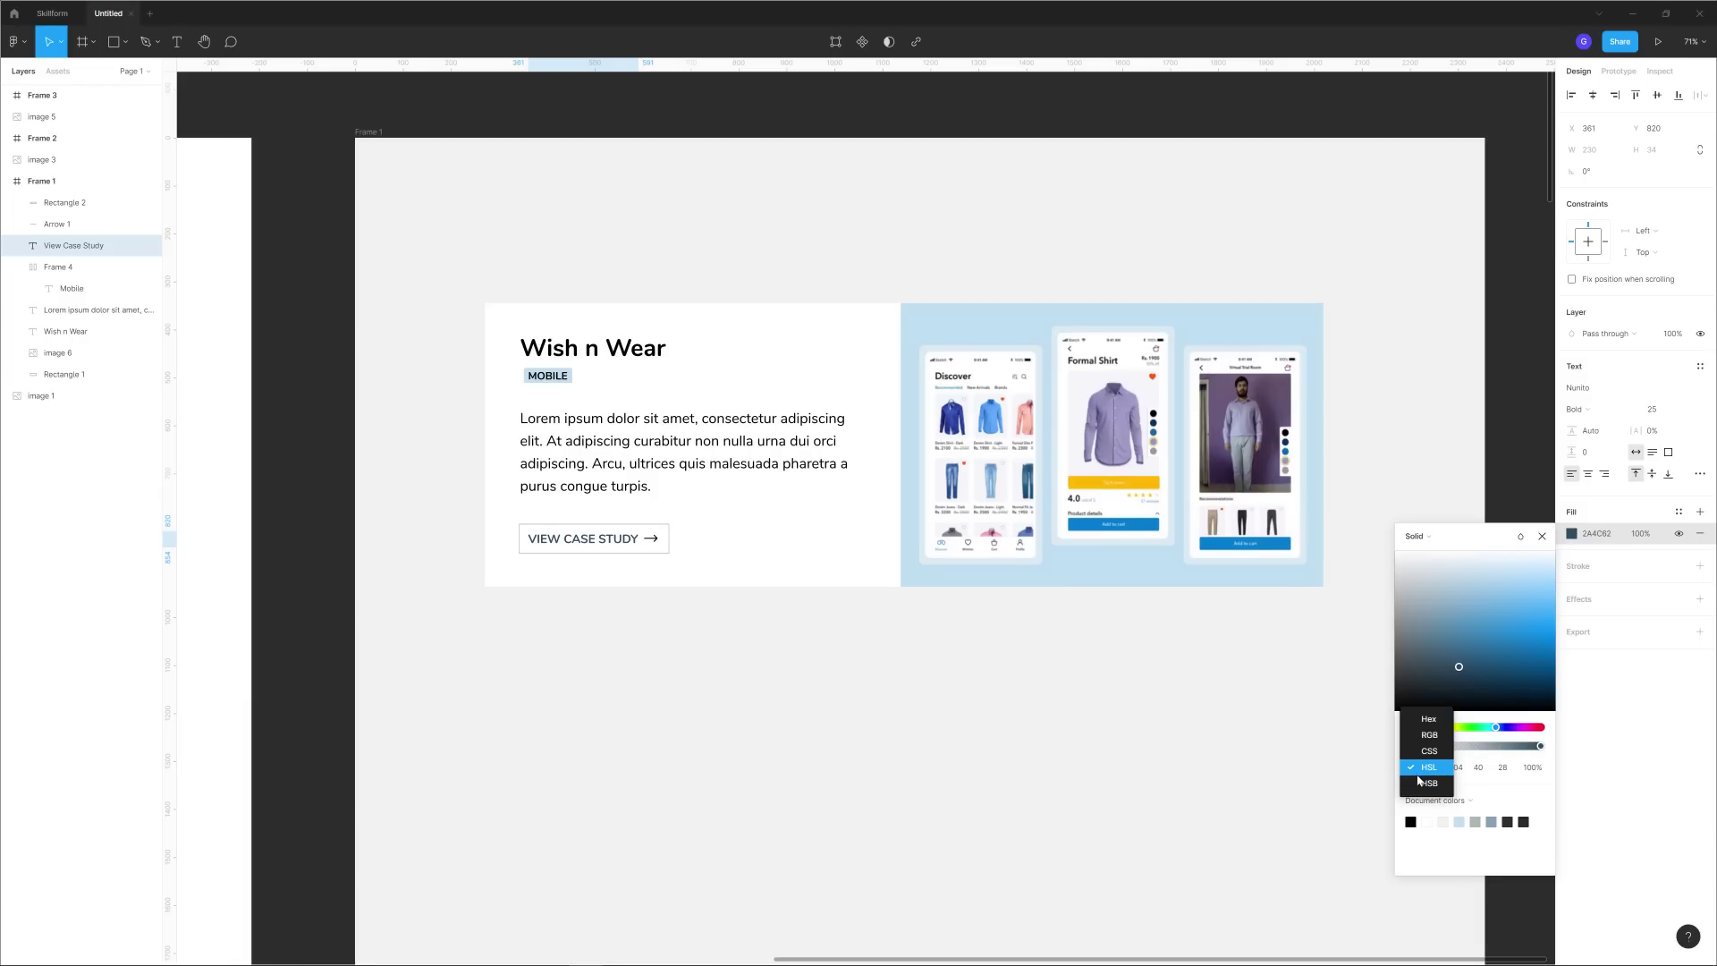
{"action": "left_click", "coordinate": [1426, 721]}
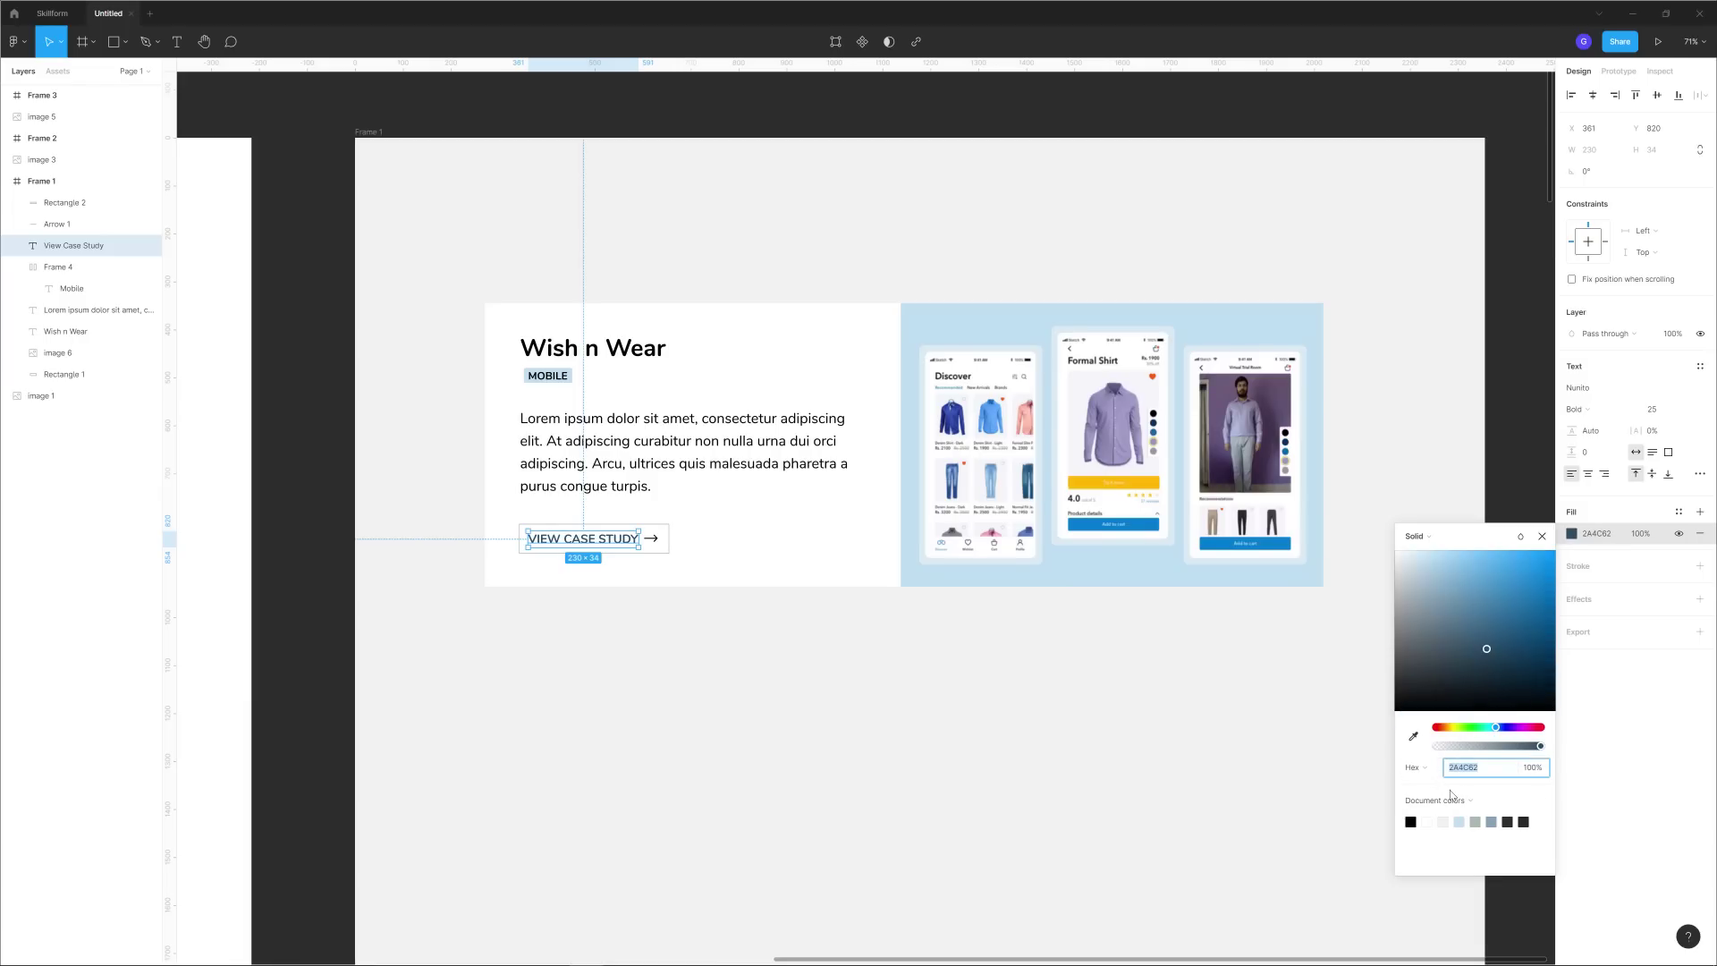
{"action": "left_click", "coordinate": [651, 538]}
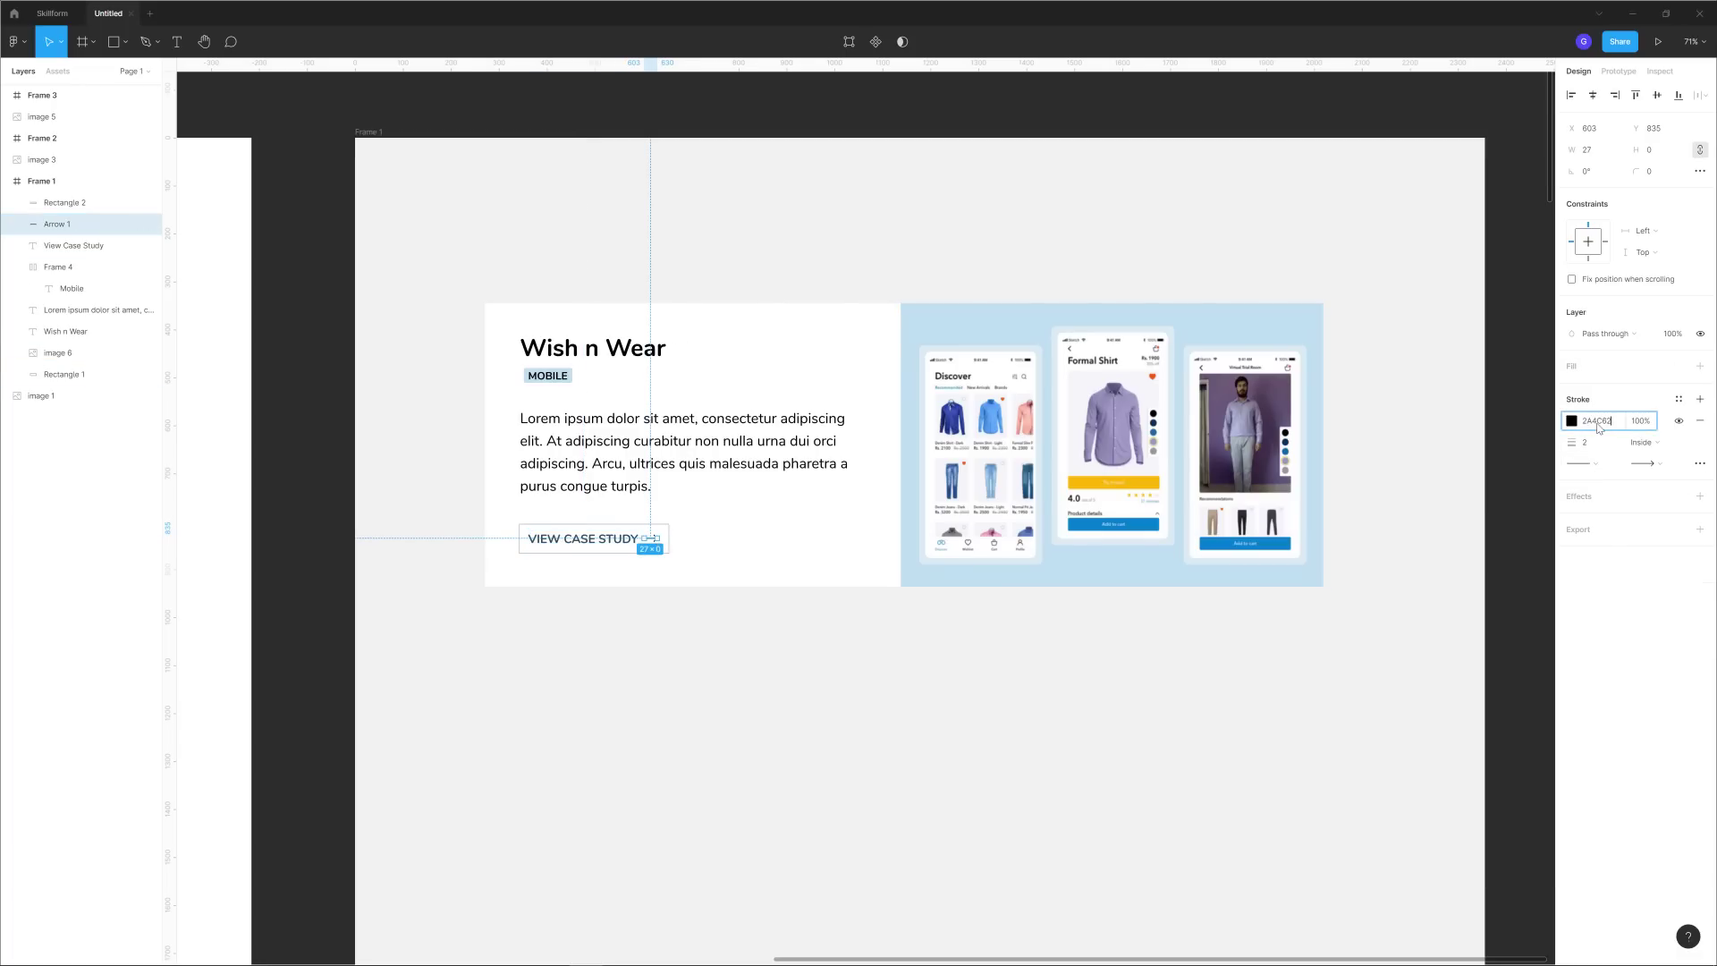
{"action": "left_click", "coordinate": [961, 729]}
Duplicate the complete Wish n Wear card twice, stacking the copies below it in Frame 1 with equal gaps.
{"action": "scroll", "coordinate": [716, 685], "scroll_direction": "down", "scroll_amount": 5}
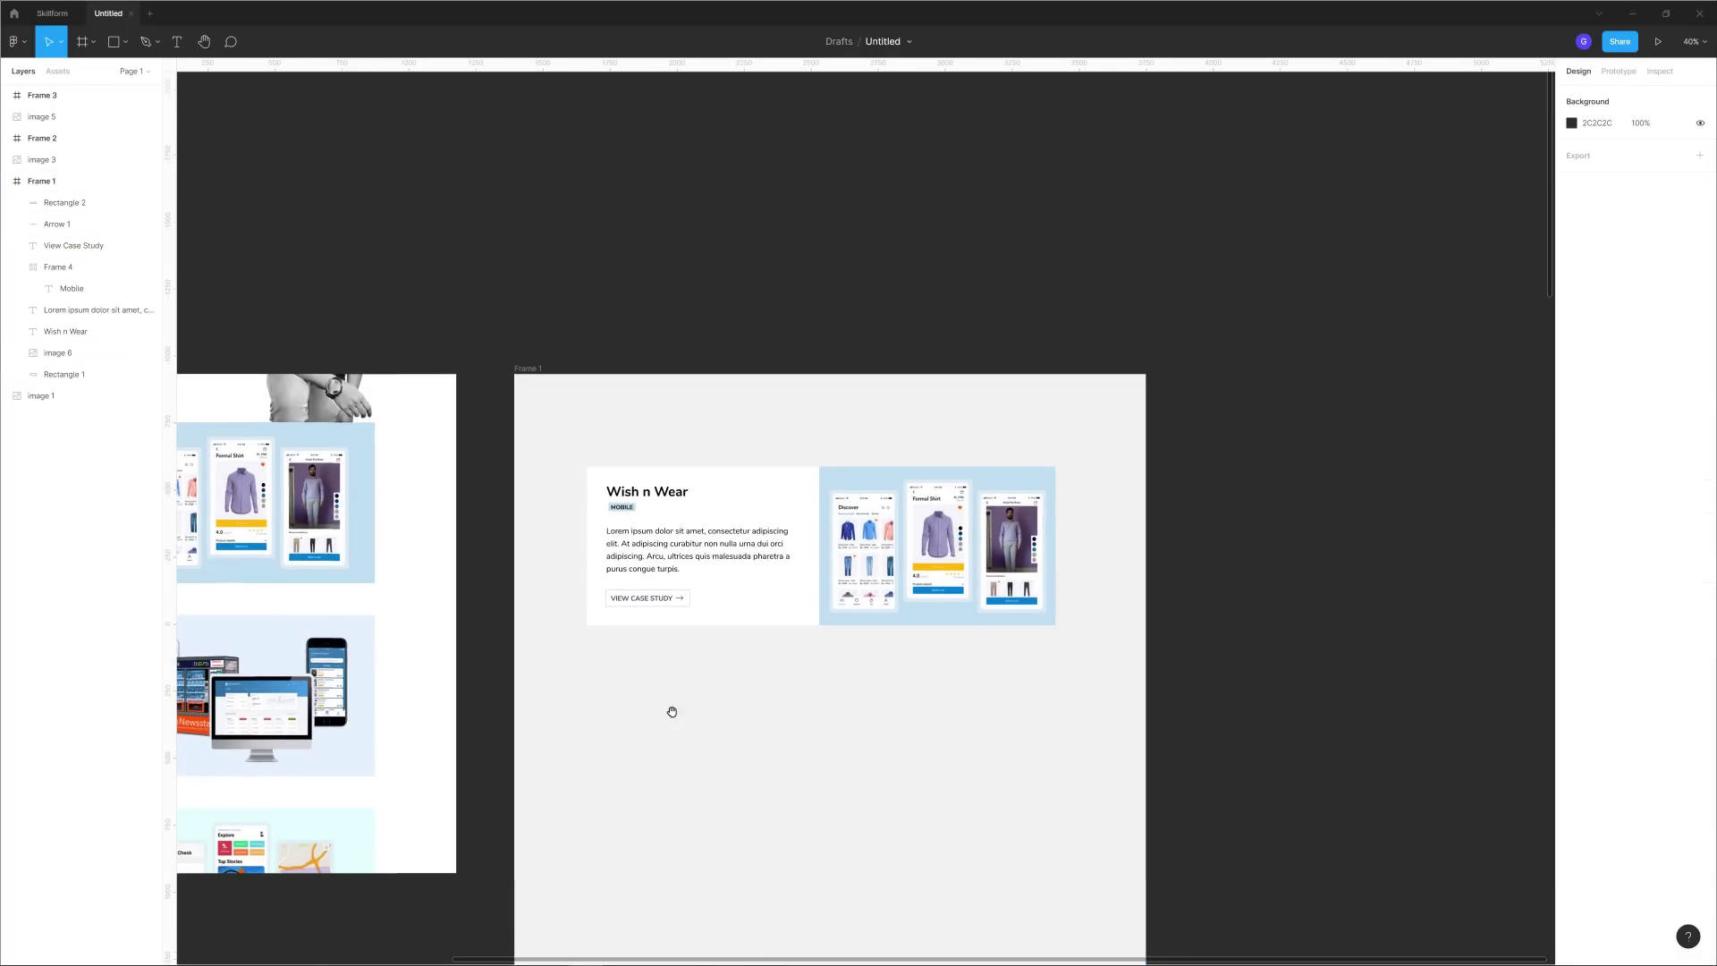
{"action": "left_click_drag", "start_coordinate": [671, 709], "coordinate": [641, 551]}
{"action": "left_click_drag", "start_coordinate": [1065, 518], "coordinate": [544, 303]}
{"action": "key", "text": "ctrl+d"}
{"action": "left_click_drag", "start_coordinate": [816, 383], "coordinate": [815, 566]}
{"action": "key", "text": "ctrl+d"}
{"action": "left_click", "coordinate": [1025, 666]}
{"action": "left_click_drag", "start_coordinate": [988, 663], "coordinate": [1170, 549]}
Compare the original Featured Projects section with the three stacked cards in Frame 1.
{"action": "left_click", "coordinate": [253, 953]}
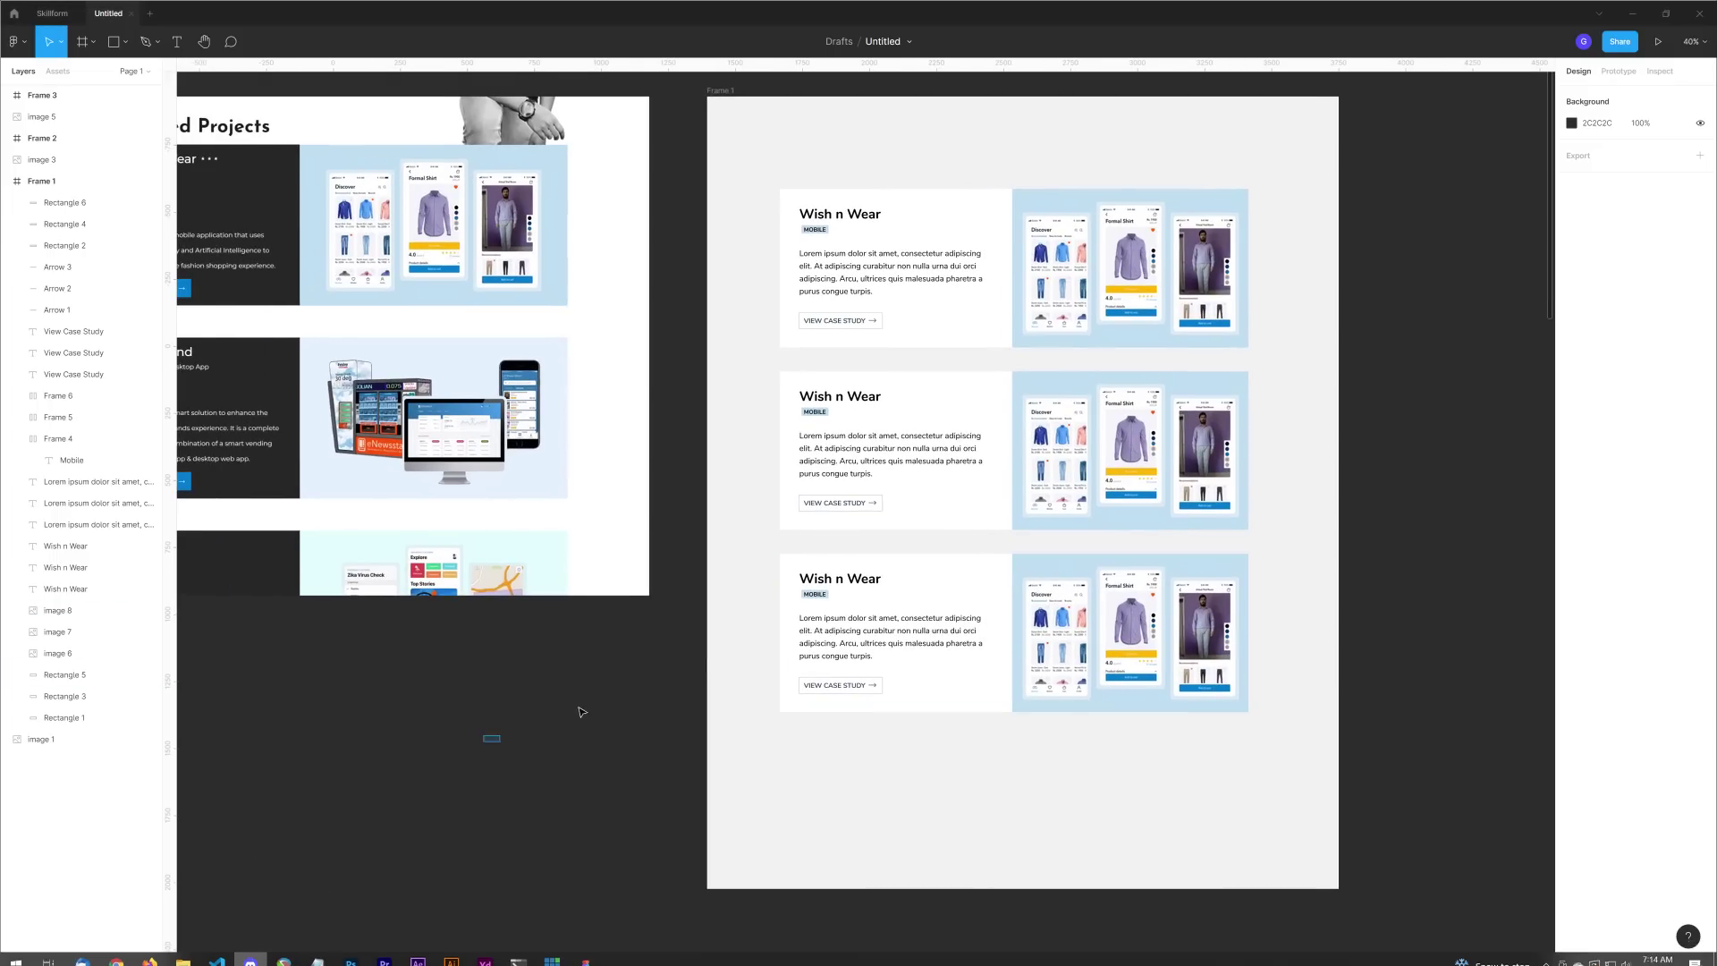
{"action": "scroll", "coordinate": [579, 706], "scroll_direction": "up", "scroll_amount": 5}
{"action": "scroll", "coordinate": [685, 561], "scroll_direction": "down", "scroll_amount": 5}
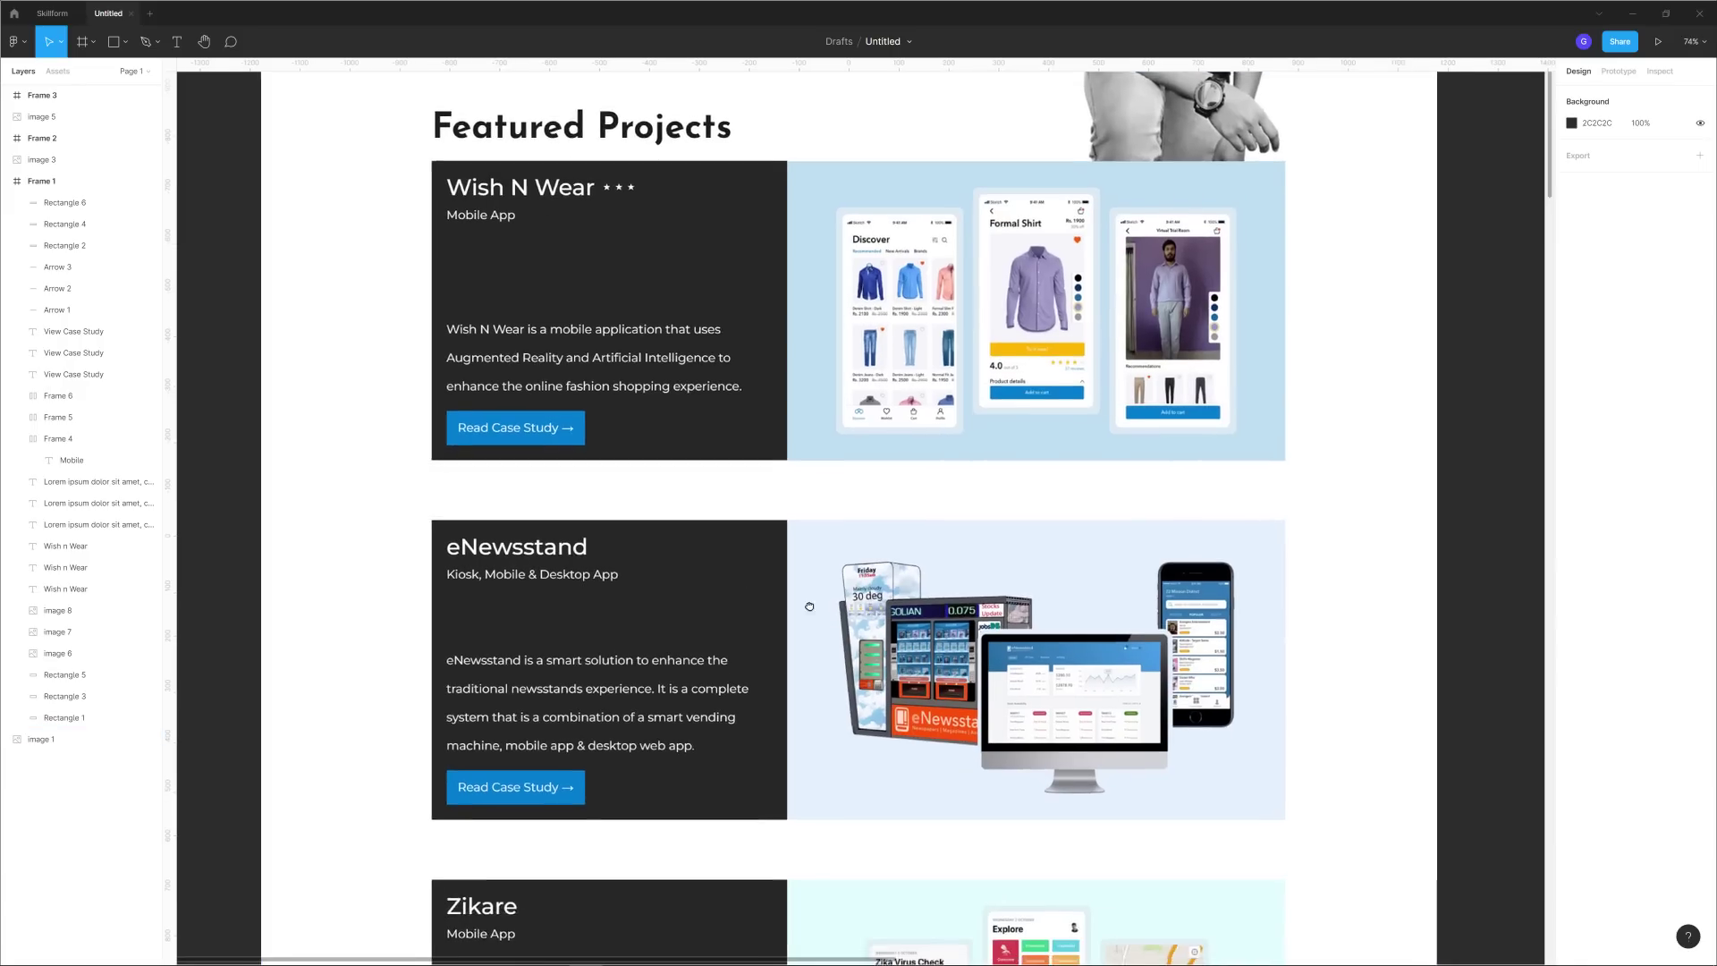
{"action": "scroll", "coordinate": [649, 537], "scroll_direction": "right", "scroll_amount": 5}
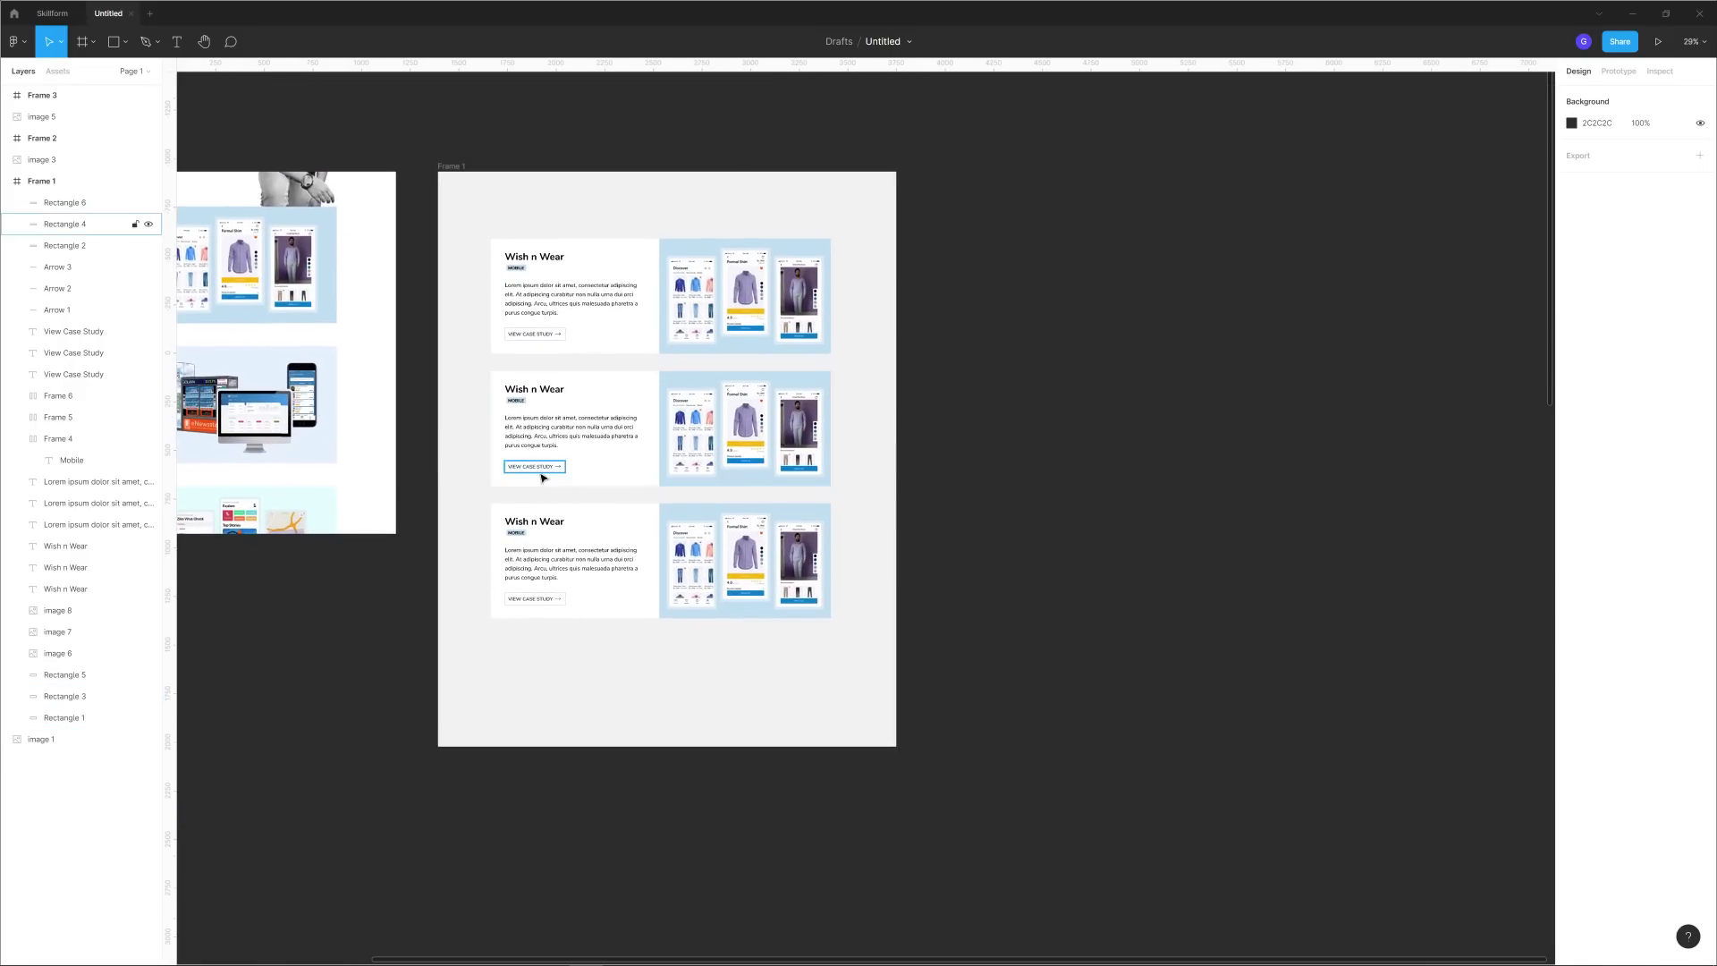
{"action": "scroll", "coordinate": [543, 355], "scroll_direction": "up", "scroll_amount": 5}
{"action": "scroll", "coordinate": [1252, 491], "scroll_direction": "left", "scroll_amount": 2}
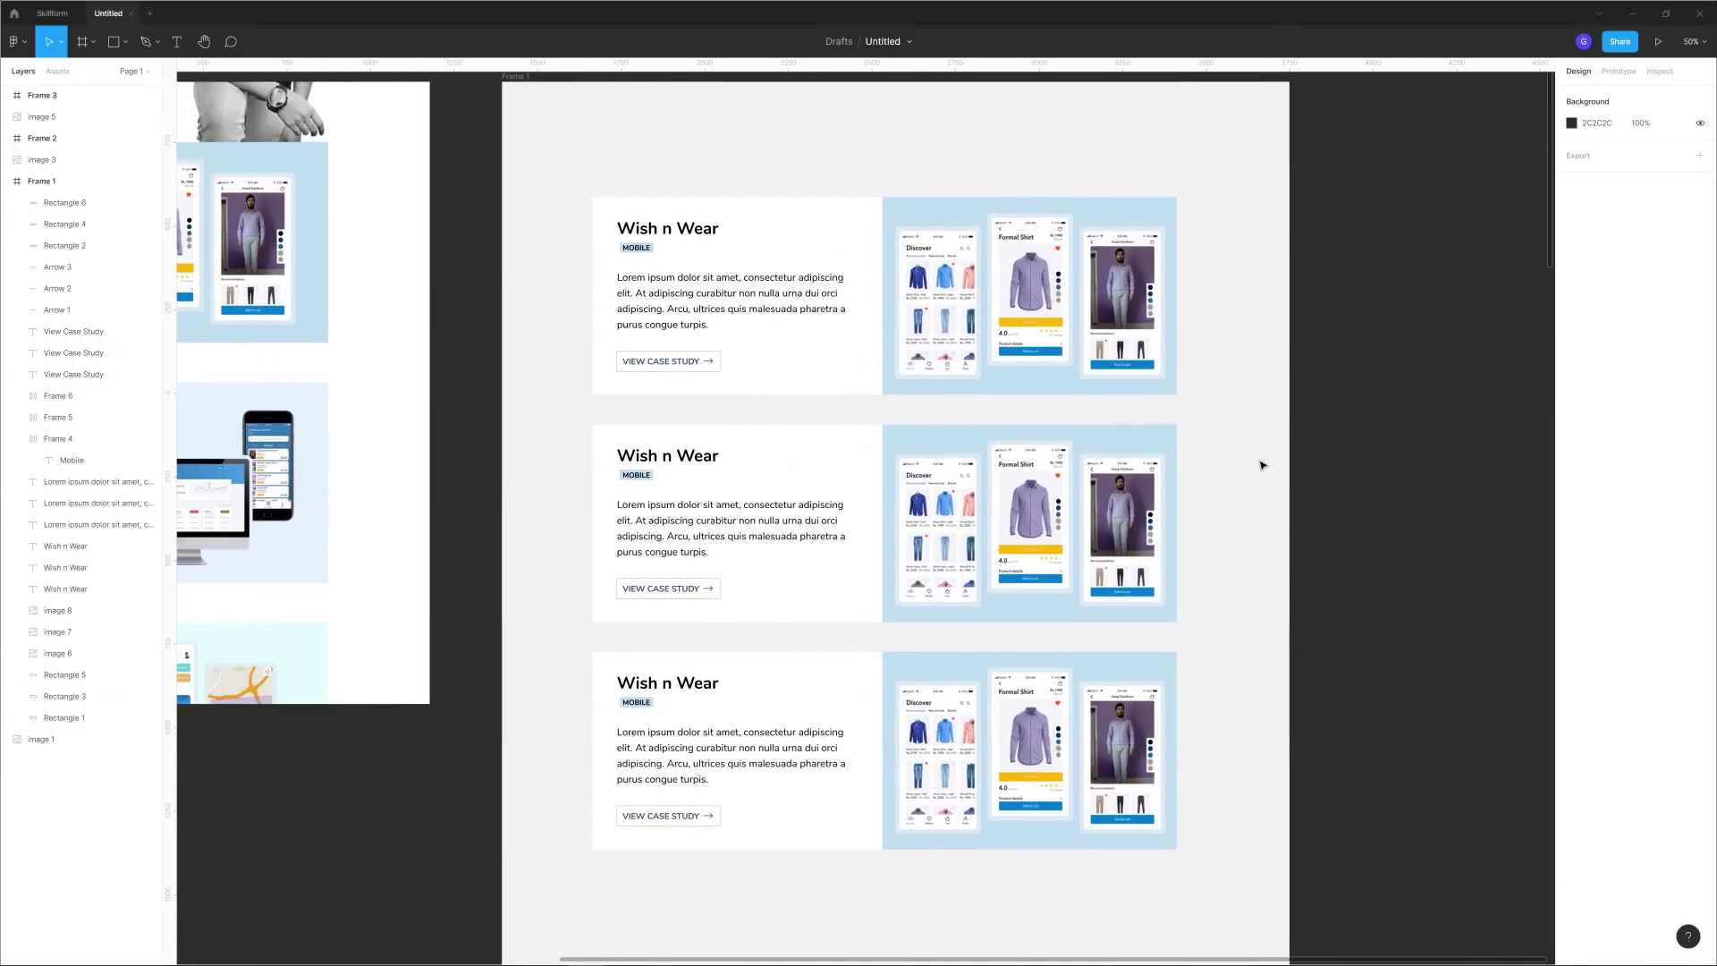
Add a drop shadow to the first card's white background rectangle with an X offset of 4 and a blur of 2.
{"action": "left_click", "coordinate": [831, 378]}
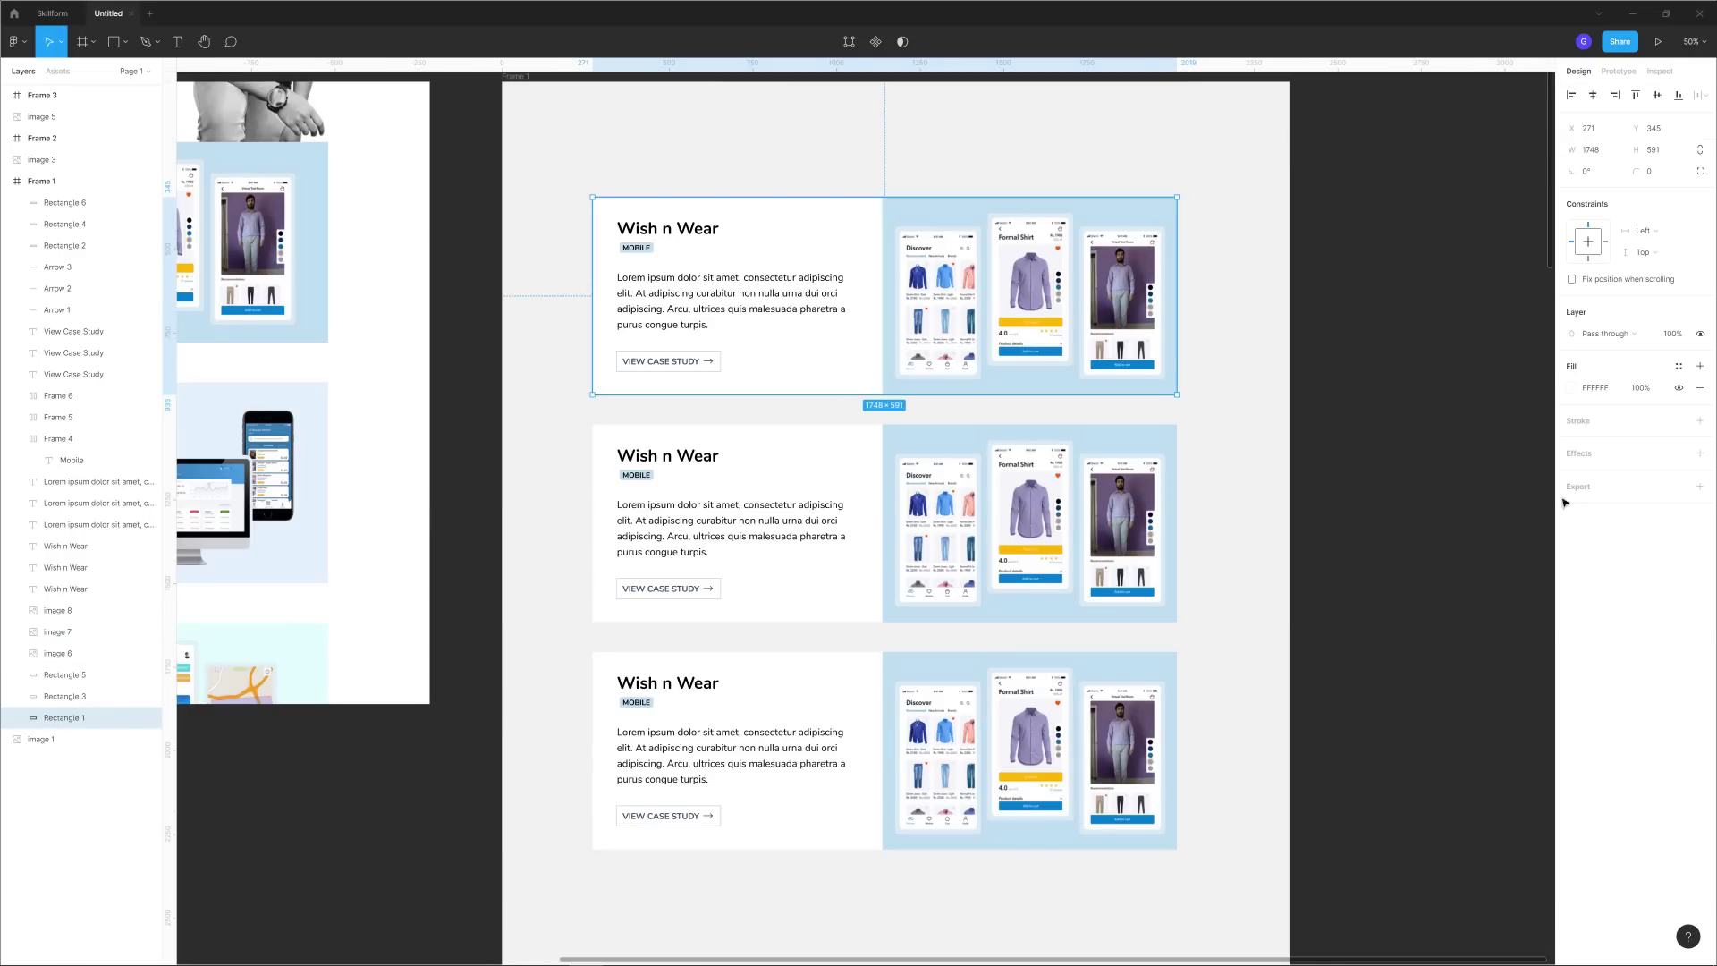
{"action": "left_click", "coordinate": [1700, 453]}
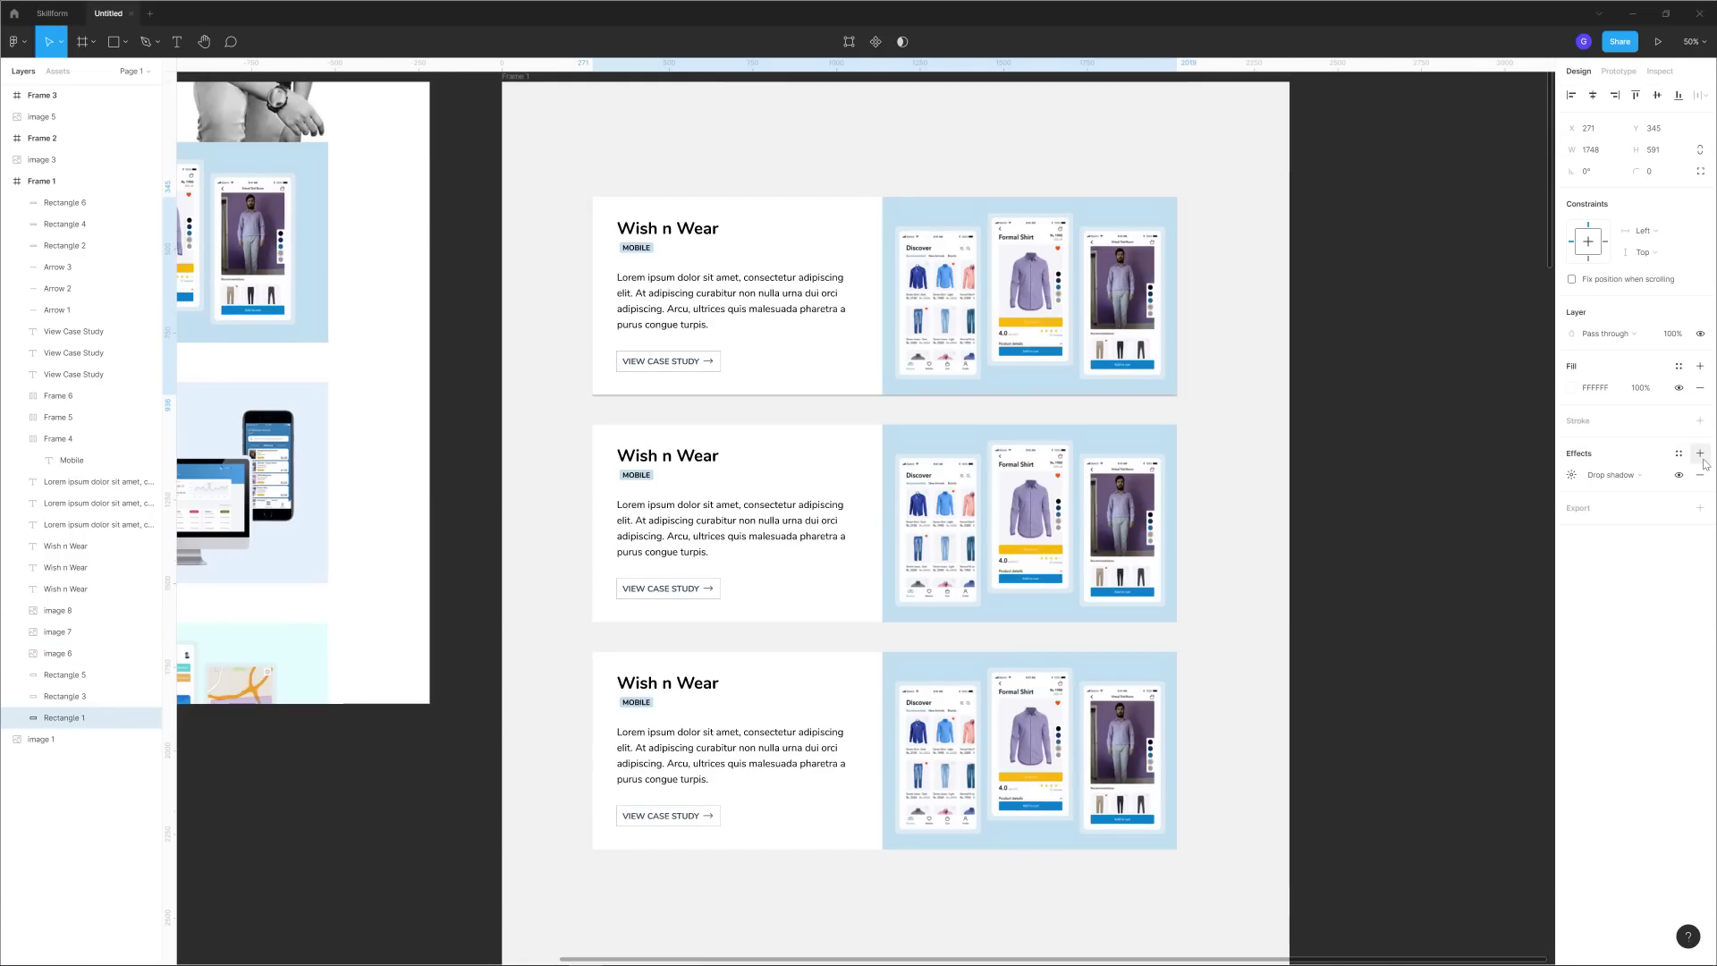
{"action": "left_click", "coordinate": [1571, 475]}
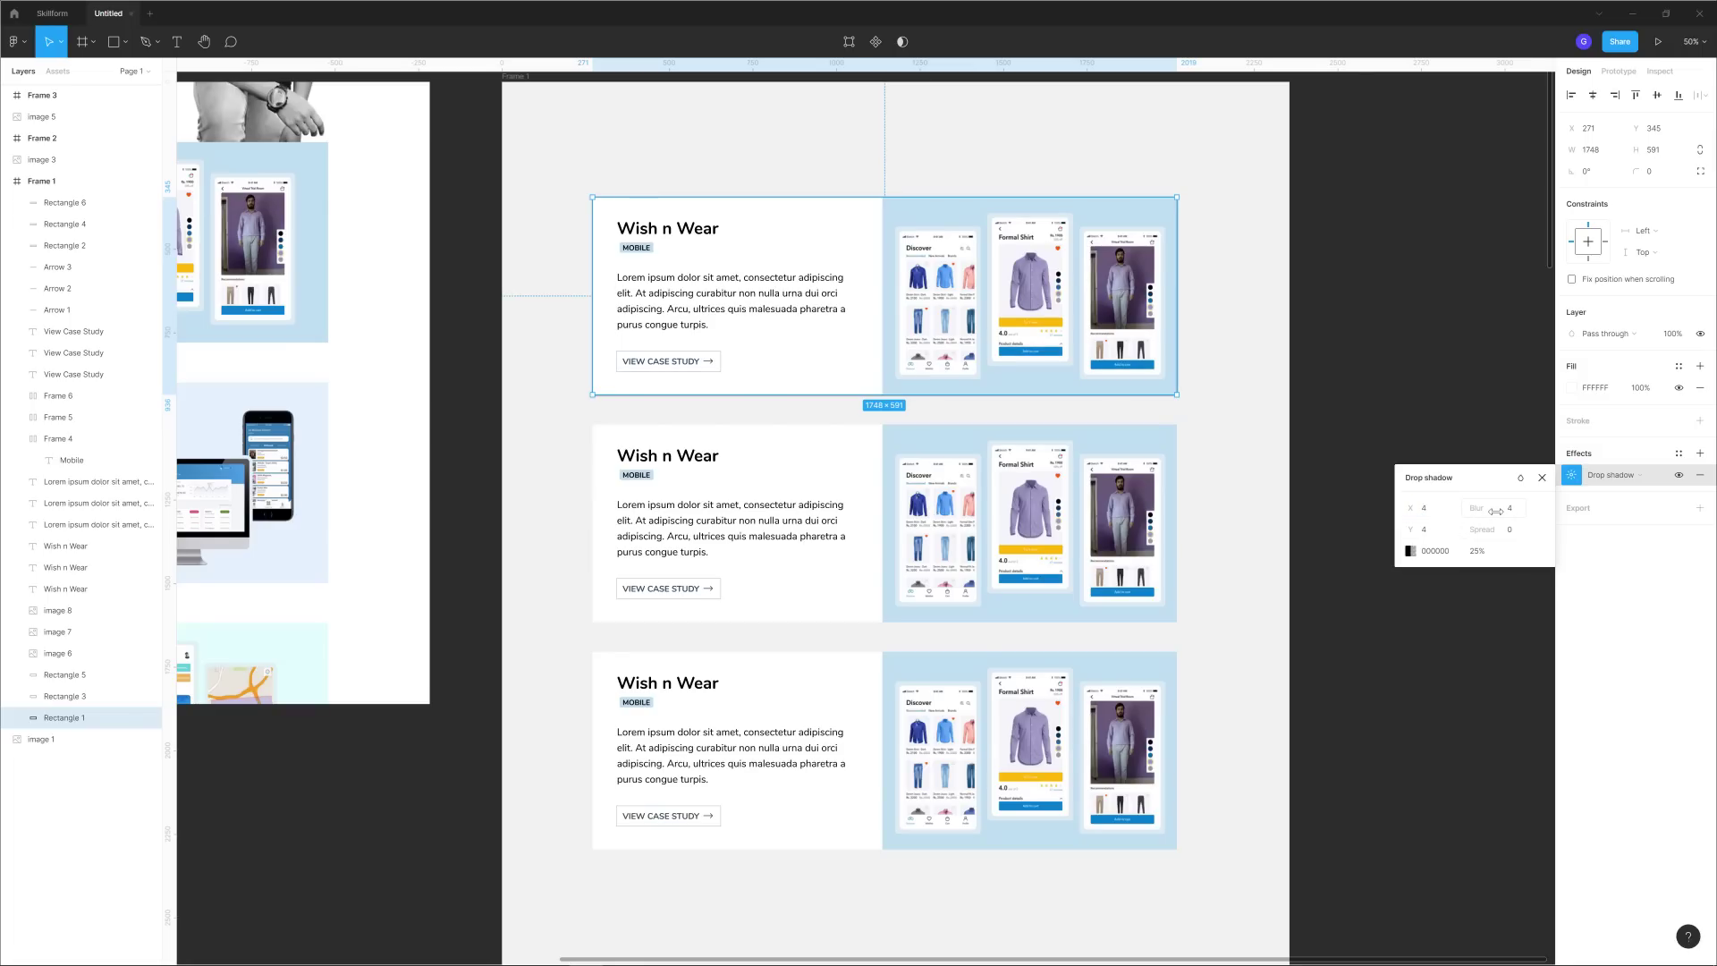
{"action": "left_click", "coordinate": [1523, 515]}
{"action": "type", "text": "2"}
{"action": "key", "text": "Return"}
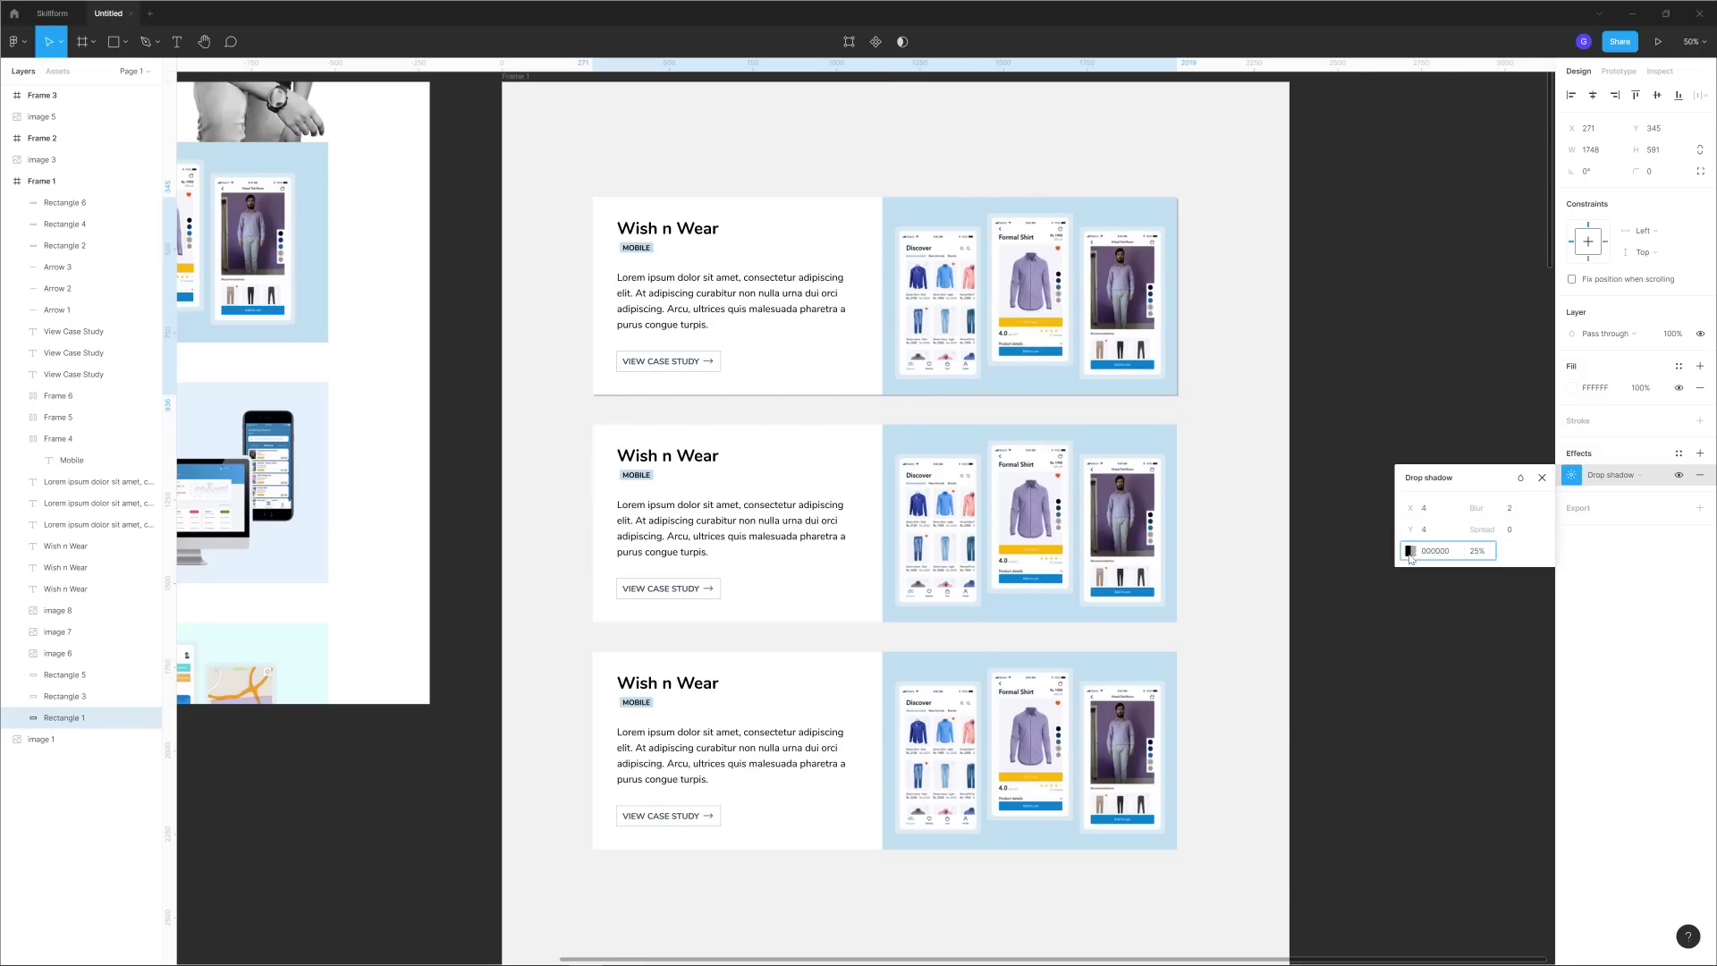
Lower the first card's shadow opacity to 22% and set its blur to 4.
{"action": "left_click", "coordinate": [1412, 551]}
{"action": "mouse_move", "coordinate": [1318, 766]}
{"action": "left_mouse_down"}
{"action": "mouse_move", "coordinate": [1337, 766]}
{"action": "mouse_move", "coordinate": [1281, 766]}
{"action": "mouse_move", "coordinate": [1300, 767]}
{"action": "left_mouse_up"}
{"action": "left_click", "coordinate": [1518, 517]}
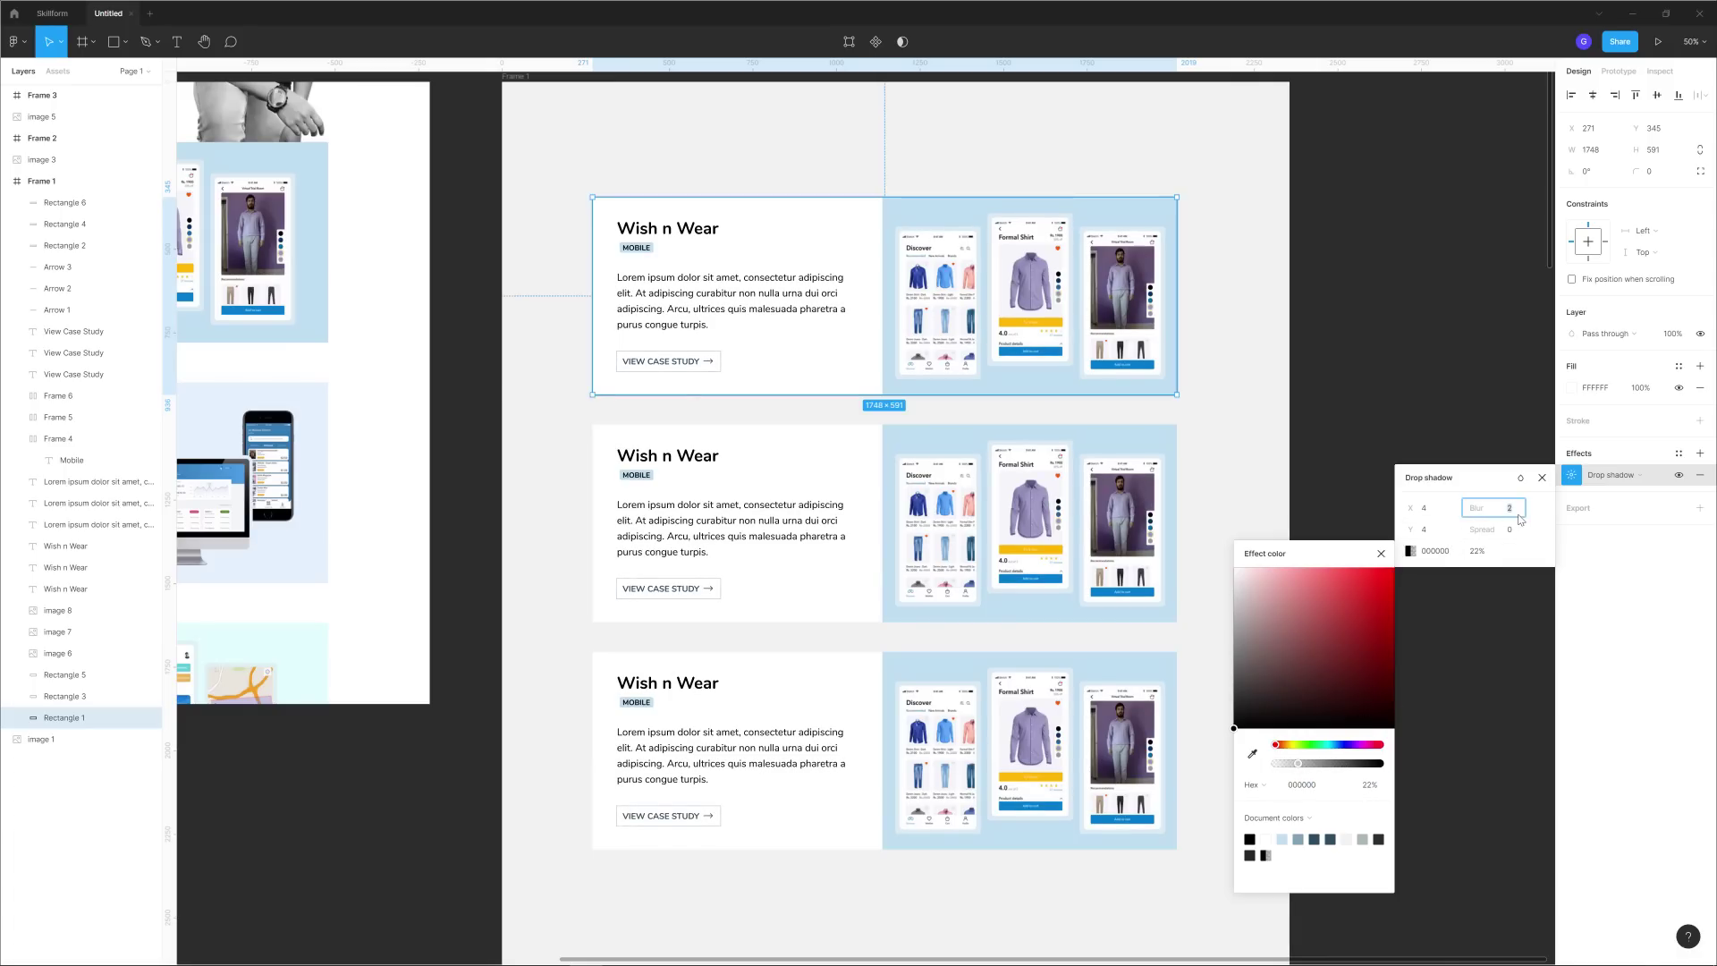
{"action": "type", "text": "4"}
{"action": "left_click", "coordinate": [1441, 516]}
{"action": "left_click", "coordinate": [1448, 380]}
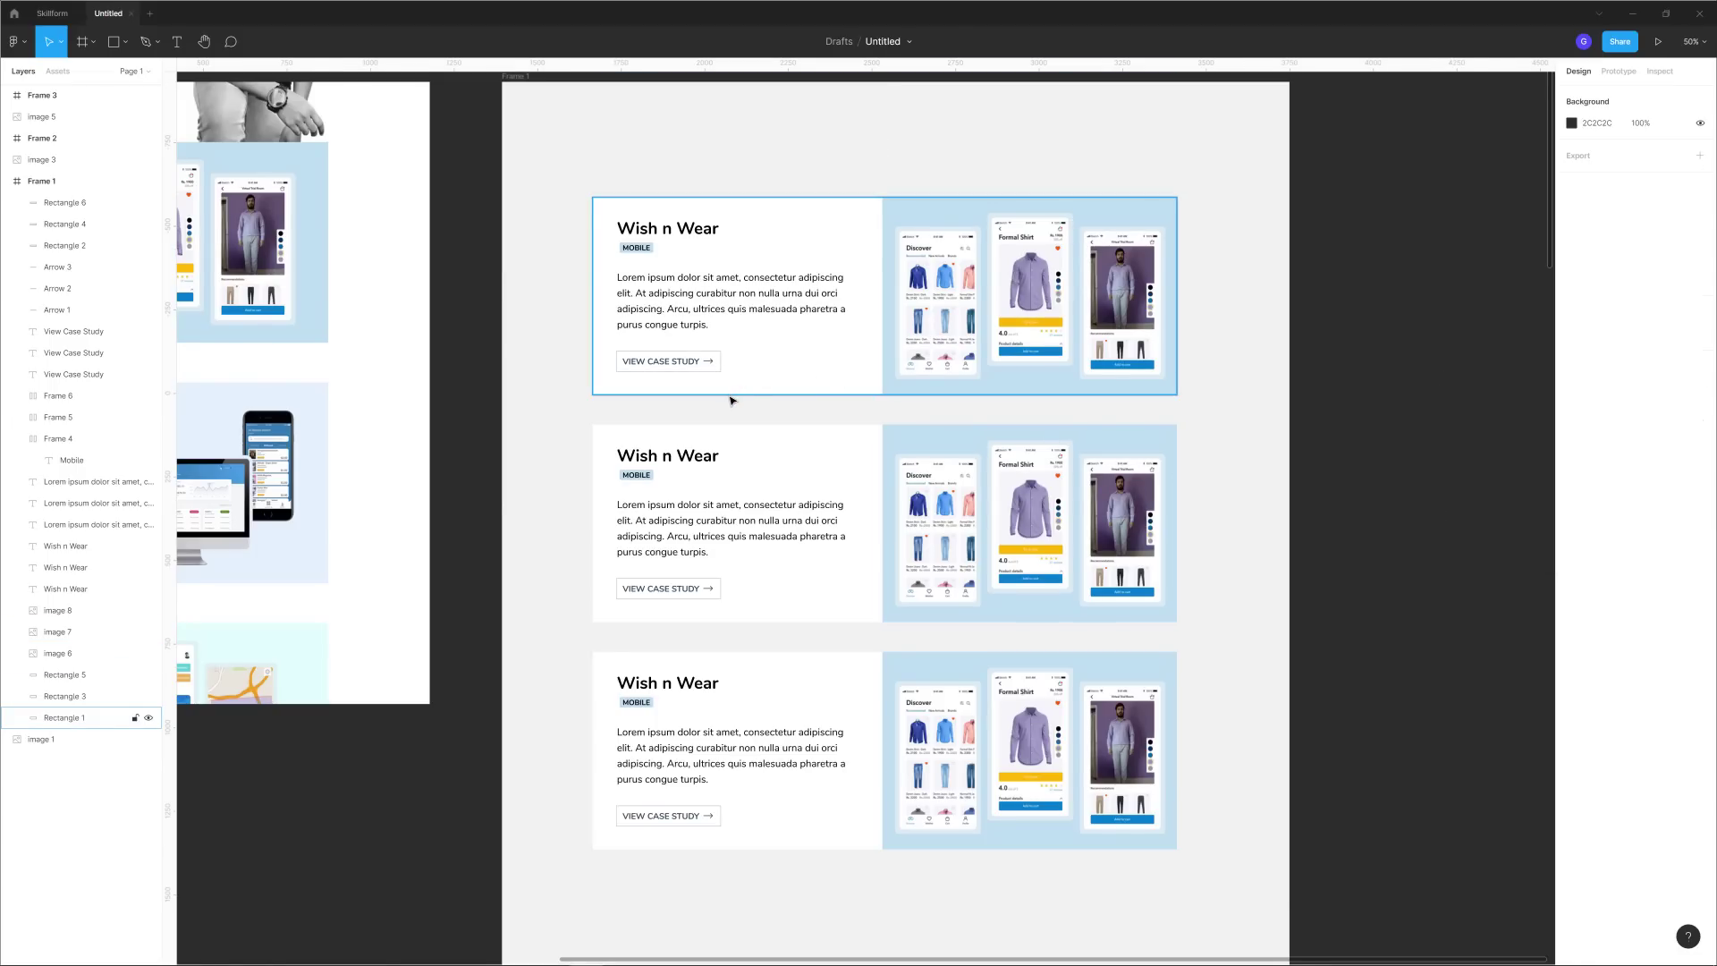
{"action": "left_click", "coordinate": [787, 385]}
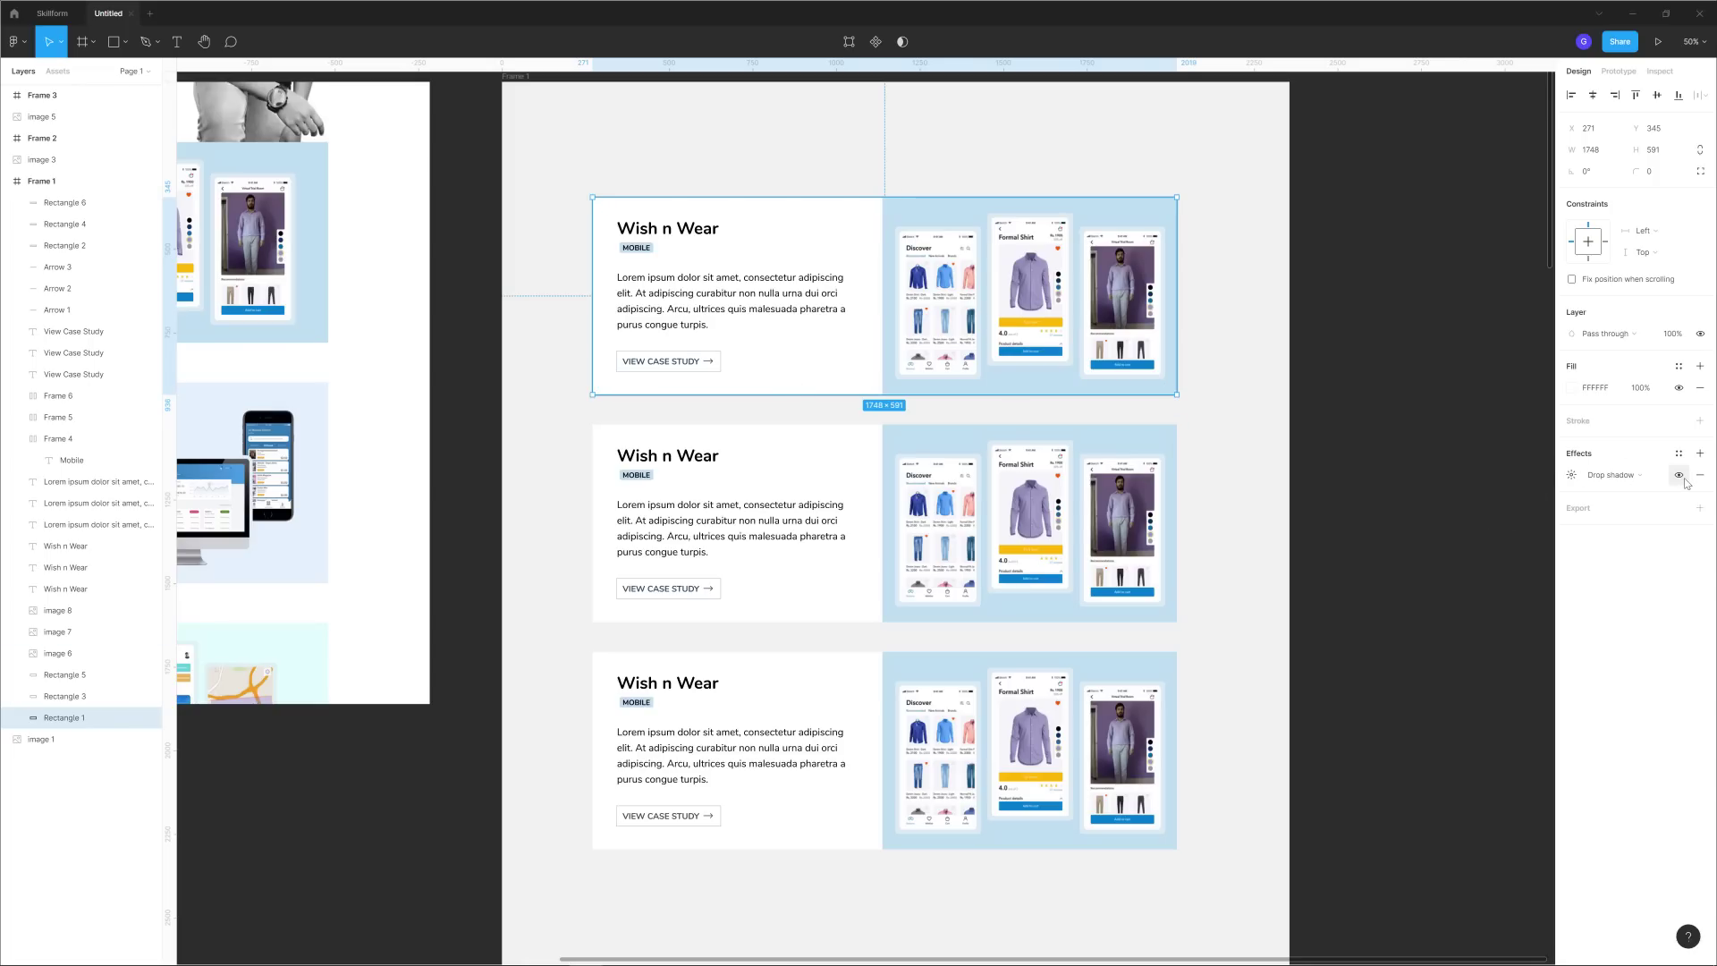
{"action": "left_click", "coordinate": [1383, 426]}
Examine the original massage Pricing section next to the empty Frame 2, including its four service columns and their text.
{"action": "scroll", "coordinate": [1320, 686], "scroll_direction": "down", "scroll_amount": 10}
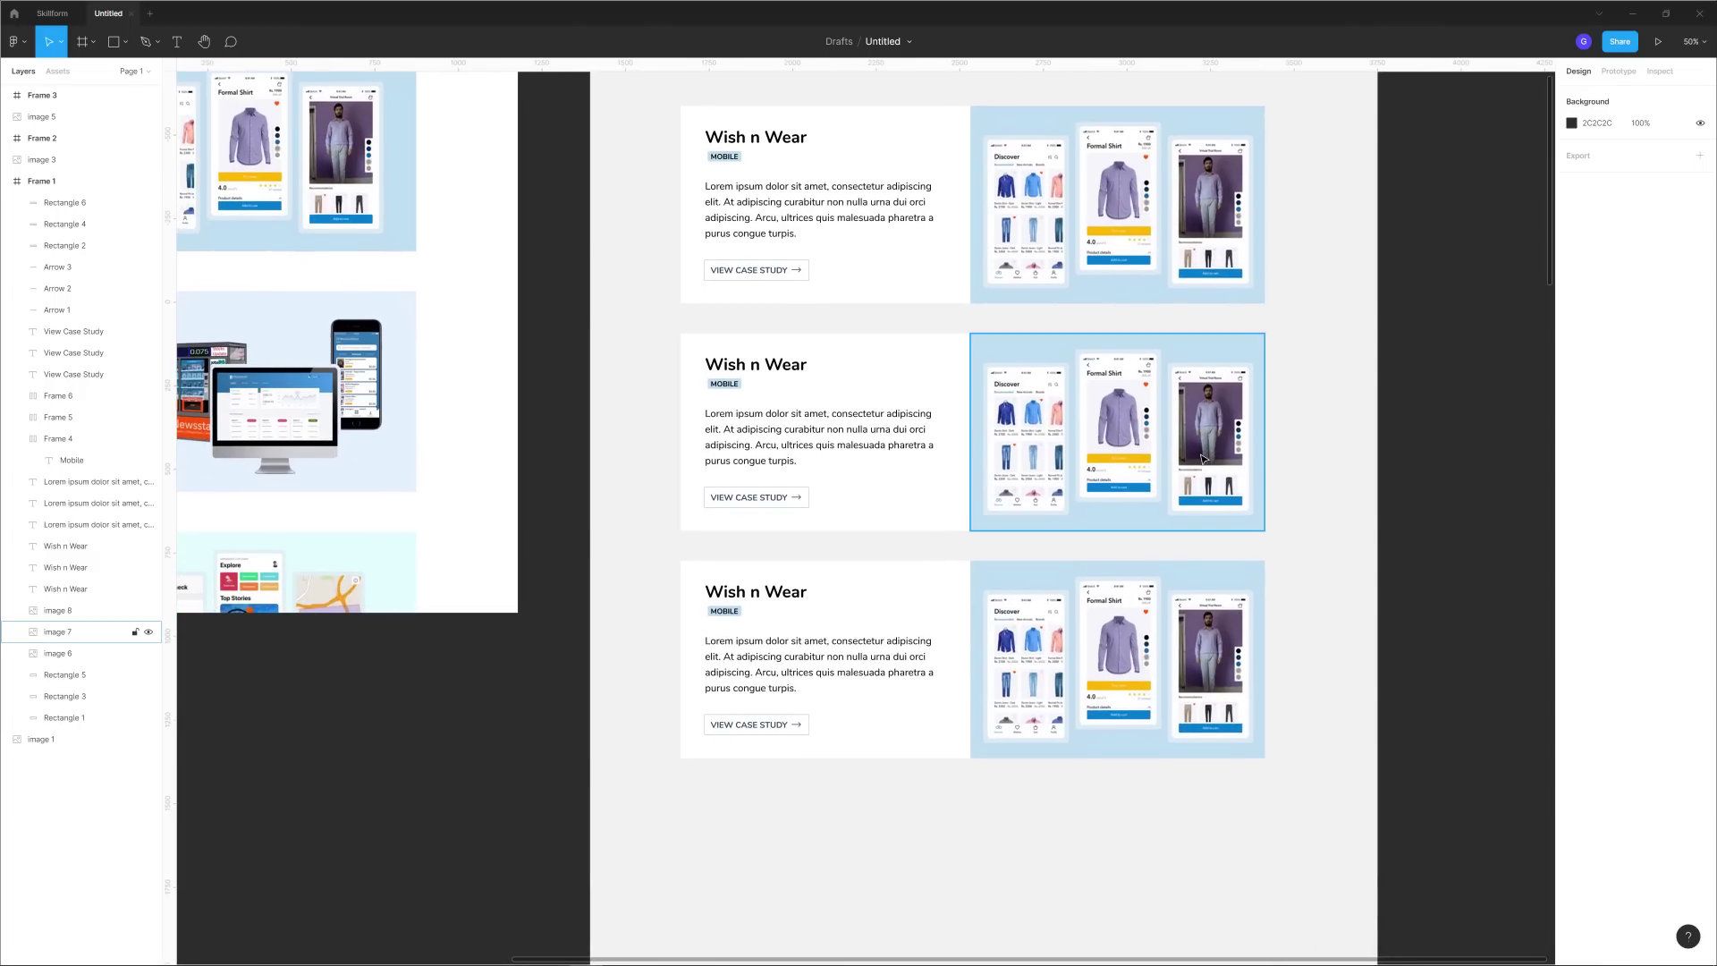
{"action": "scroll", "coordinate": [1053, 662], "scroll_direction": "down", "scroll_amount": 5}
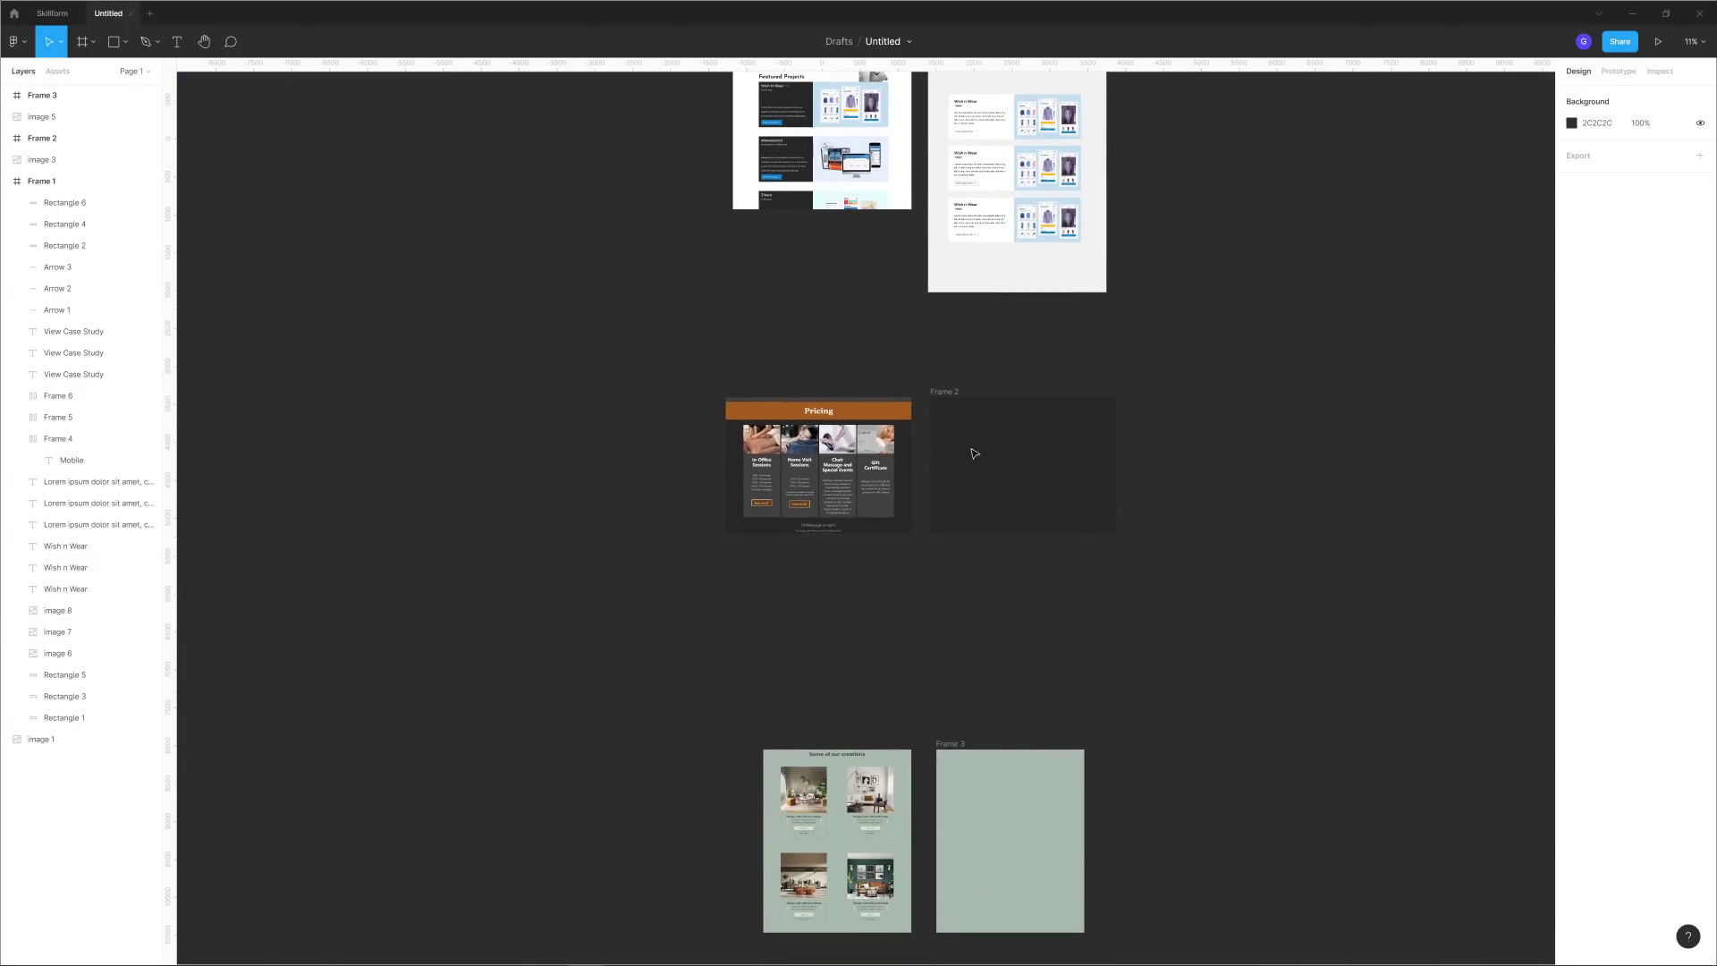
{"action": "scroll", "coordinate": [990, 479], "scroll_direction": "up", "scroll_amount": 3}
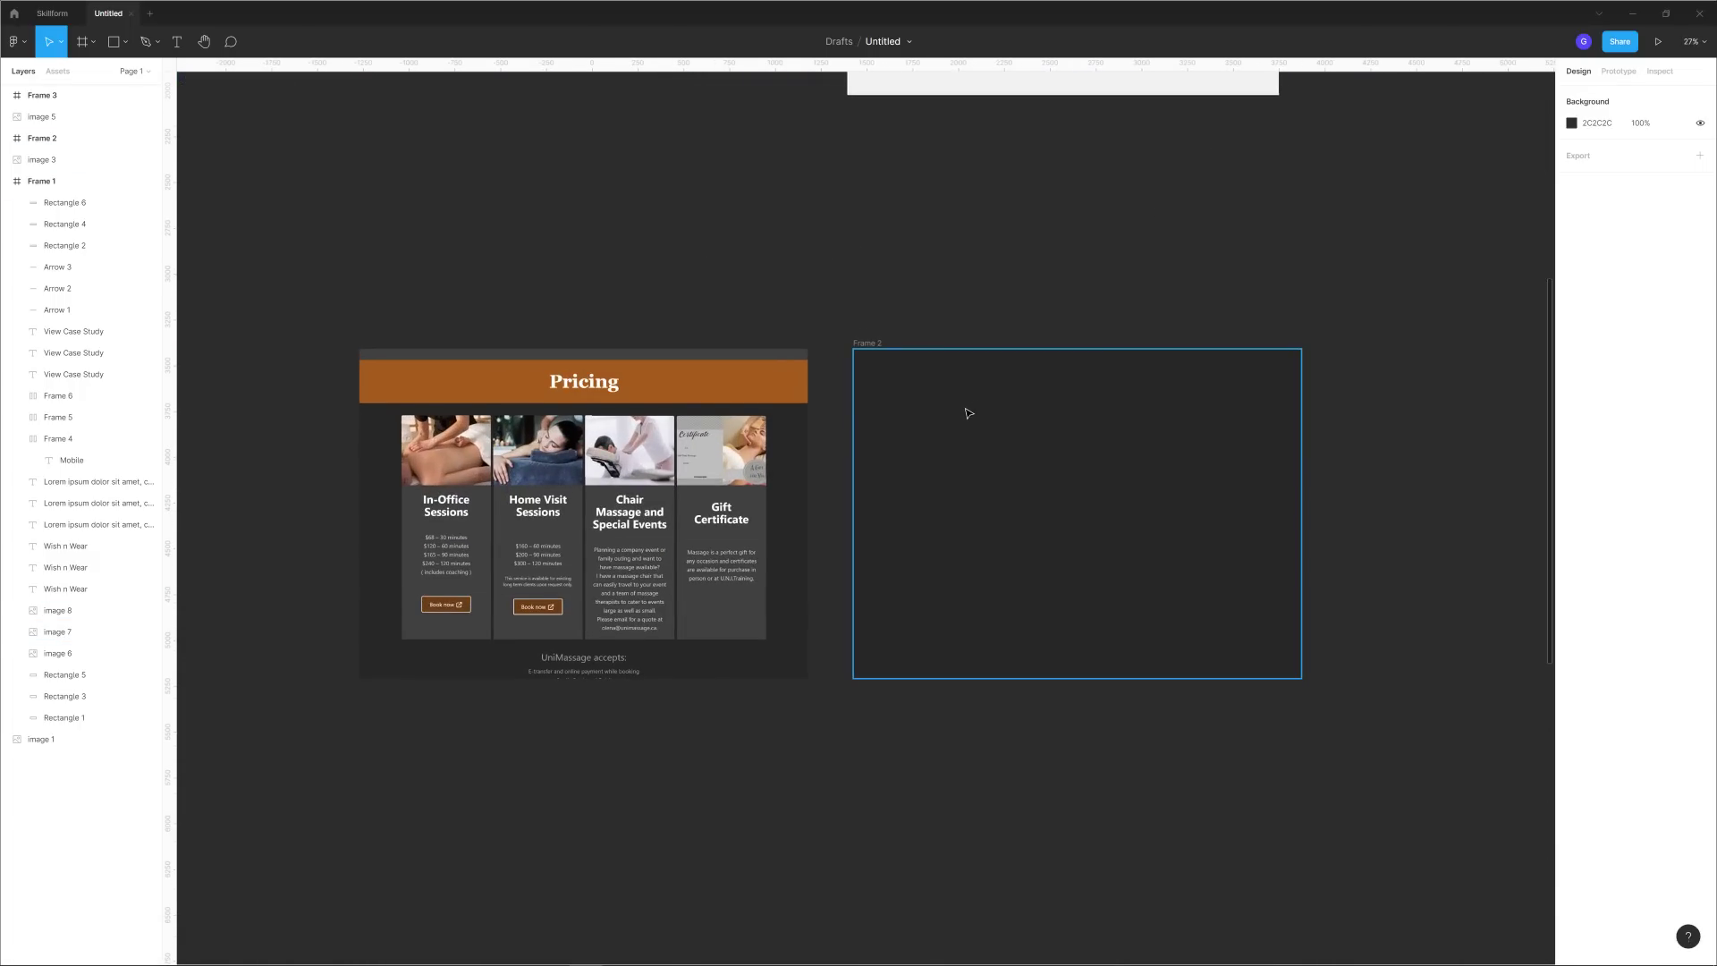
{"action": "scroll", "coordinate": [930, 407], "scroll_direction": "up", "scroll_amount": 5}
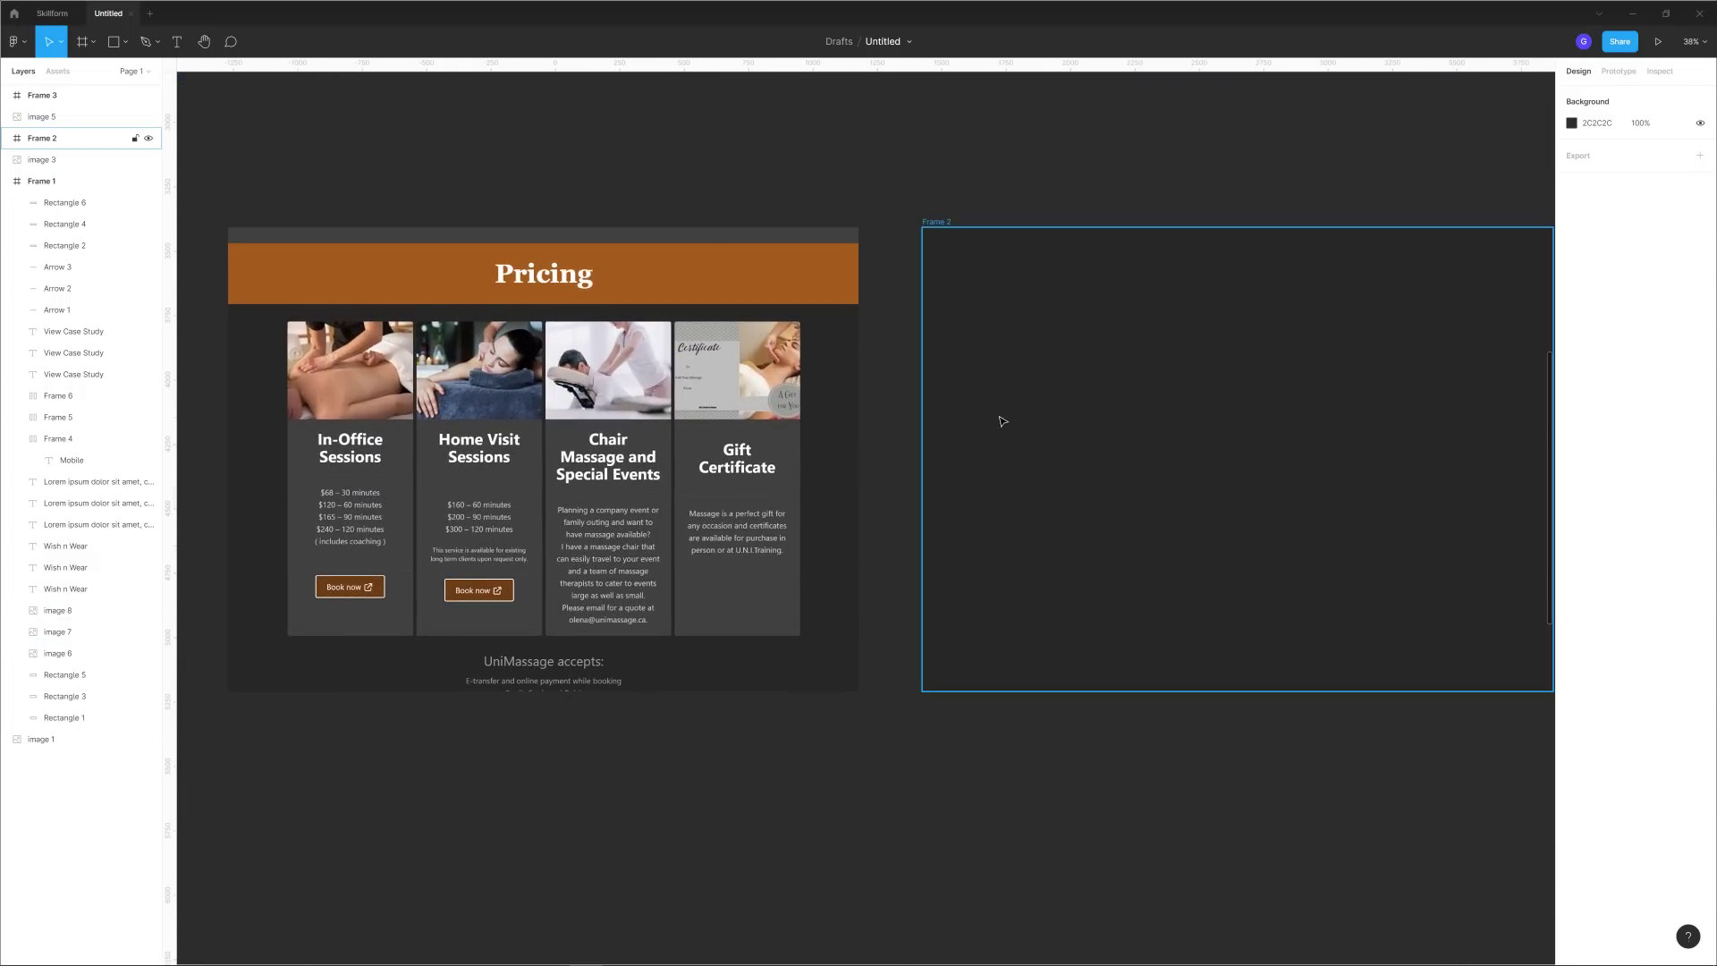
{"action": "scroll", "coordinate": [1065, 410], "scroll_direction": "left", "scroll_amount": 5}
{"action": "scroll", "coordinate": [901, 497], "scroll_direction": "up", "scroll_amount": 2}
{"action": "scroll", "coordinate": [902, 497], "scroll_direction": "up", "scroll_amount": 2}
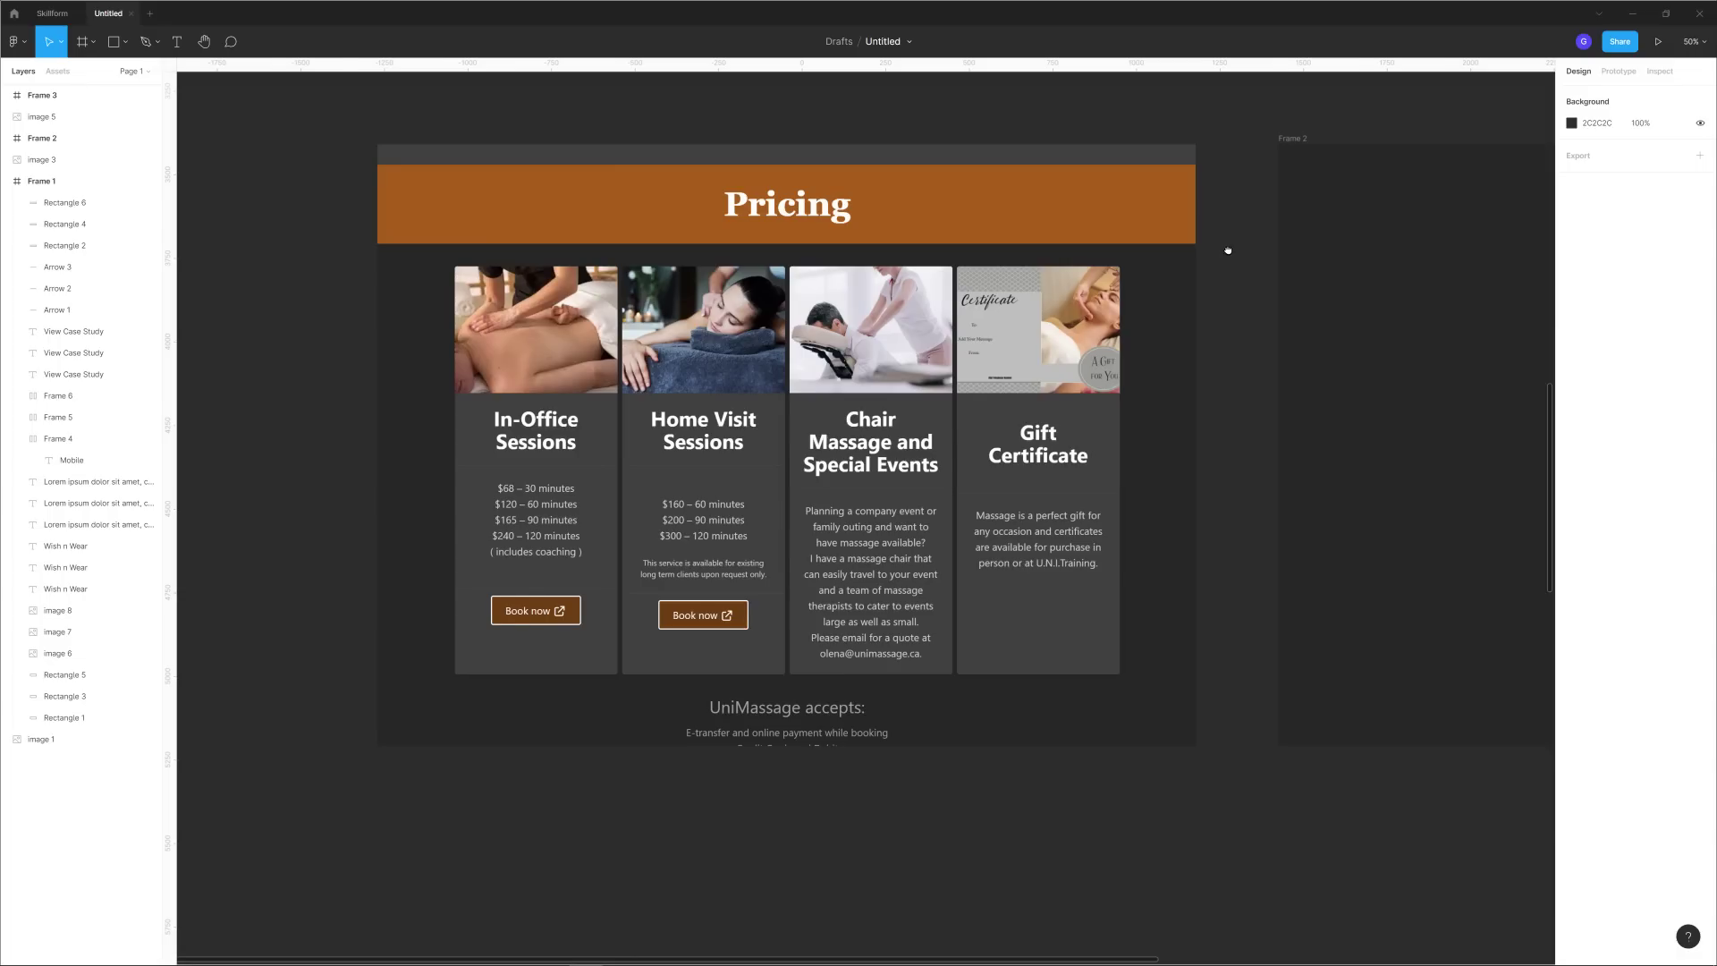
{"action": "scroll", "coordinate": [1113, 228], "scroll_direction": "down", "scroll_amount": 3}
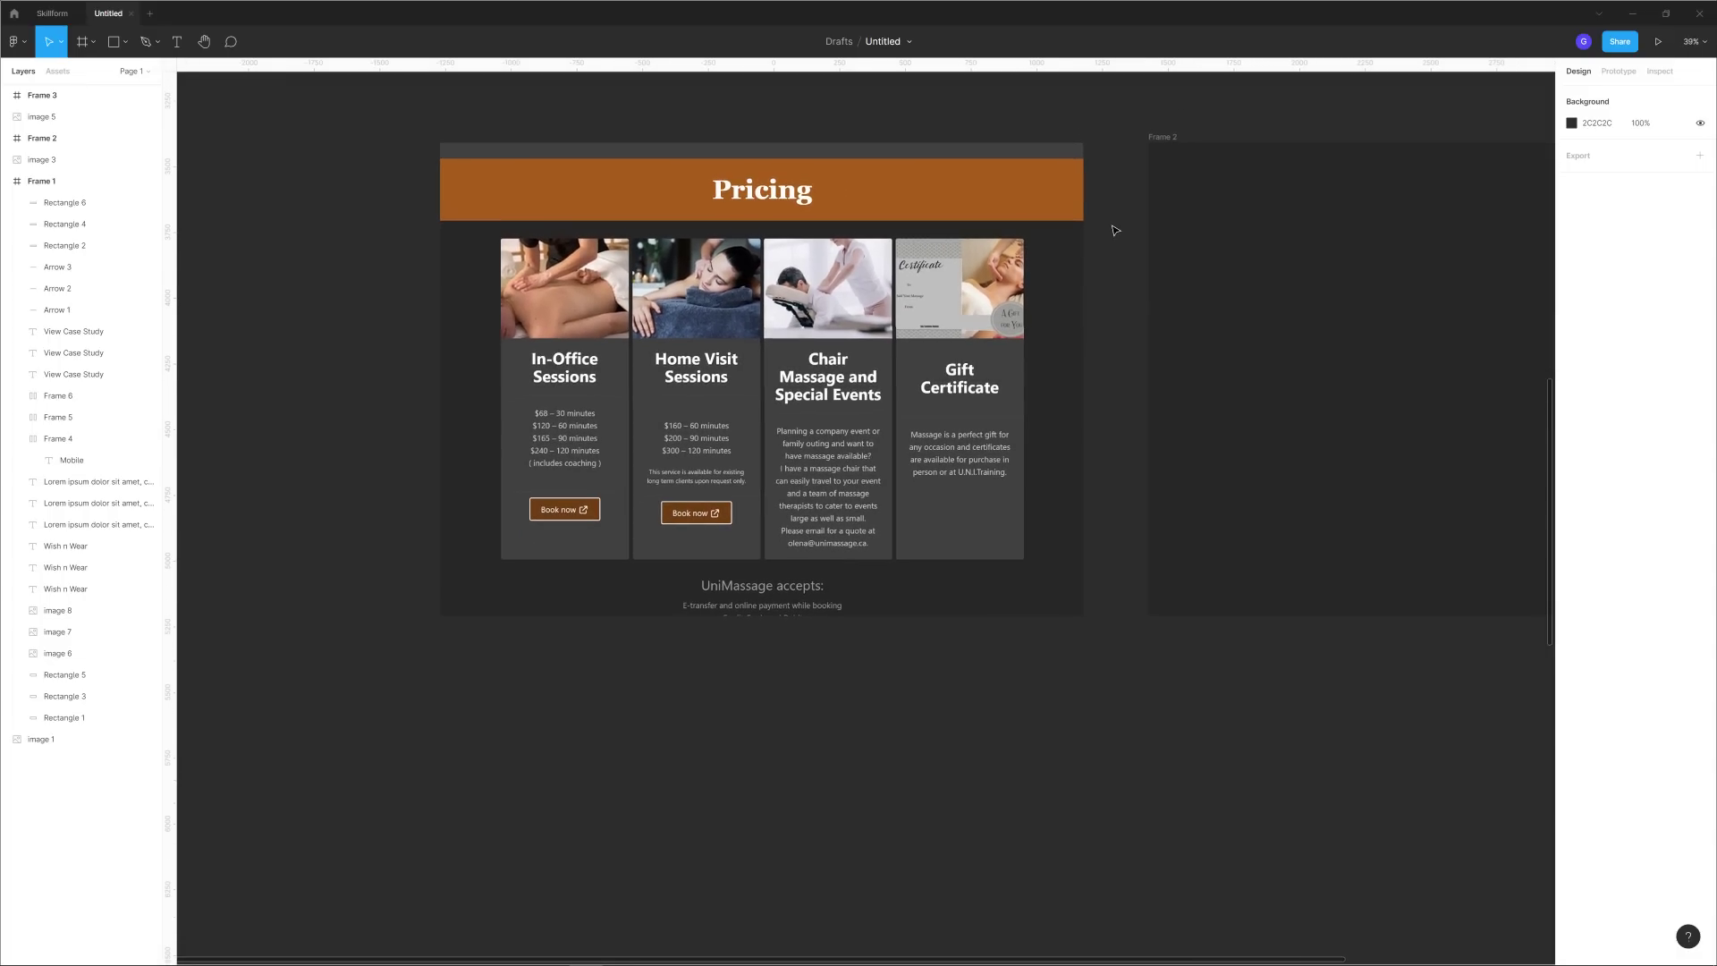
{"action": "left_click_drag", "start_coordinate": [1134, 349], "coordinate": [969, 375]}
{"action": "scroll", "coordinate": [894, 322], "scroll_direction": "down", "scroll_amount": 1}
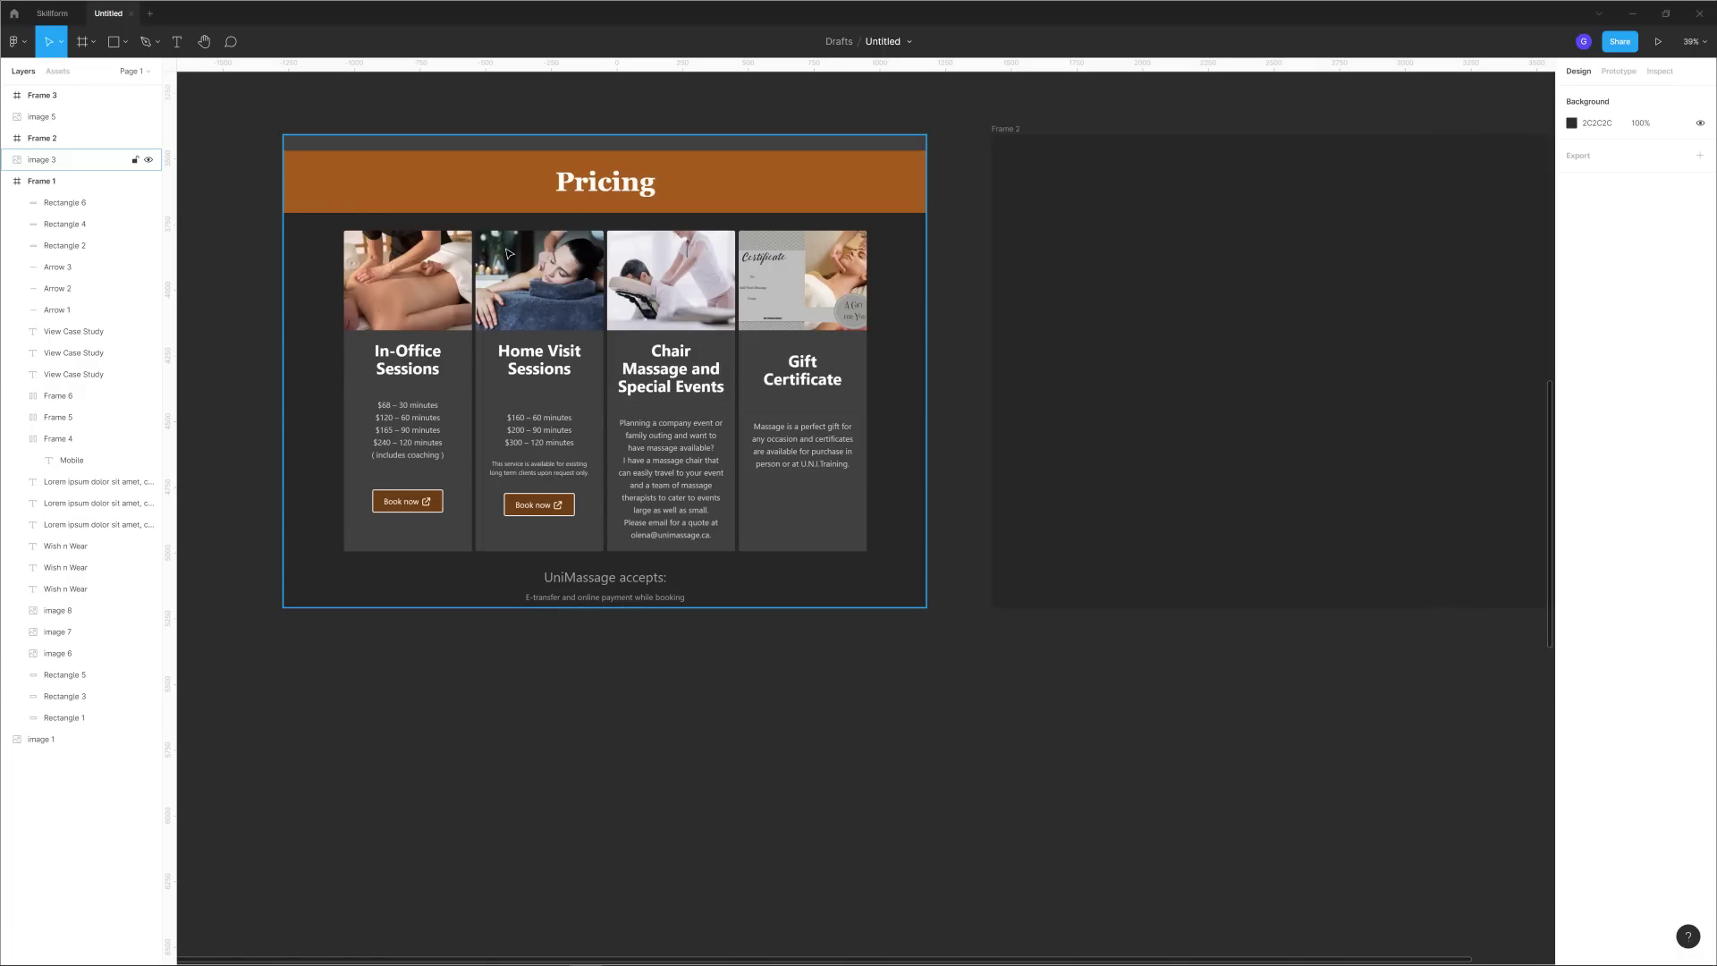
Change the page background to the light grey CCCCCC so that the dark Frame 2 stands out.
{"action": "left_click", "coordinate": [1015, 709]}
{"action": "left_click_drag", "start_coordinate": [1092, 700], "coordinate": [943, 732]}
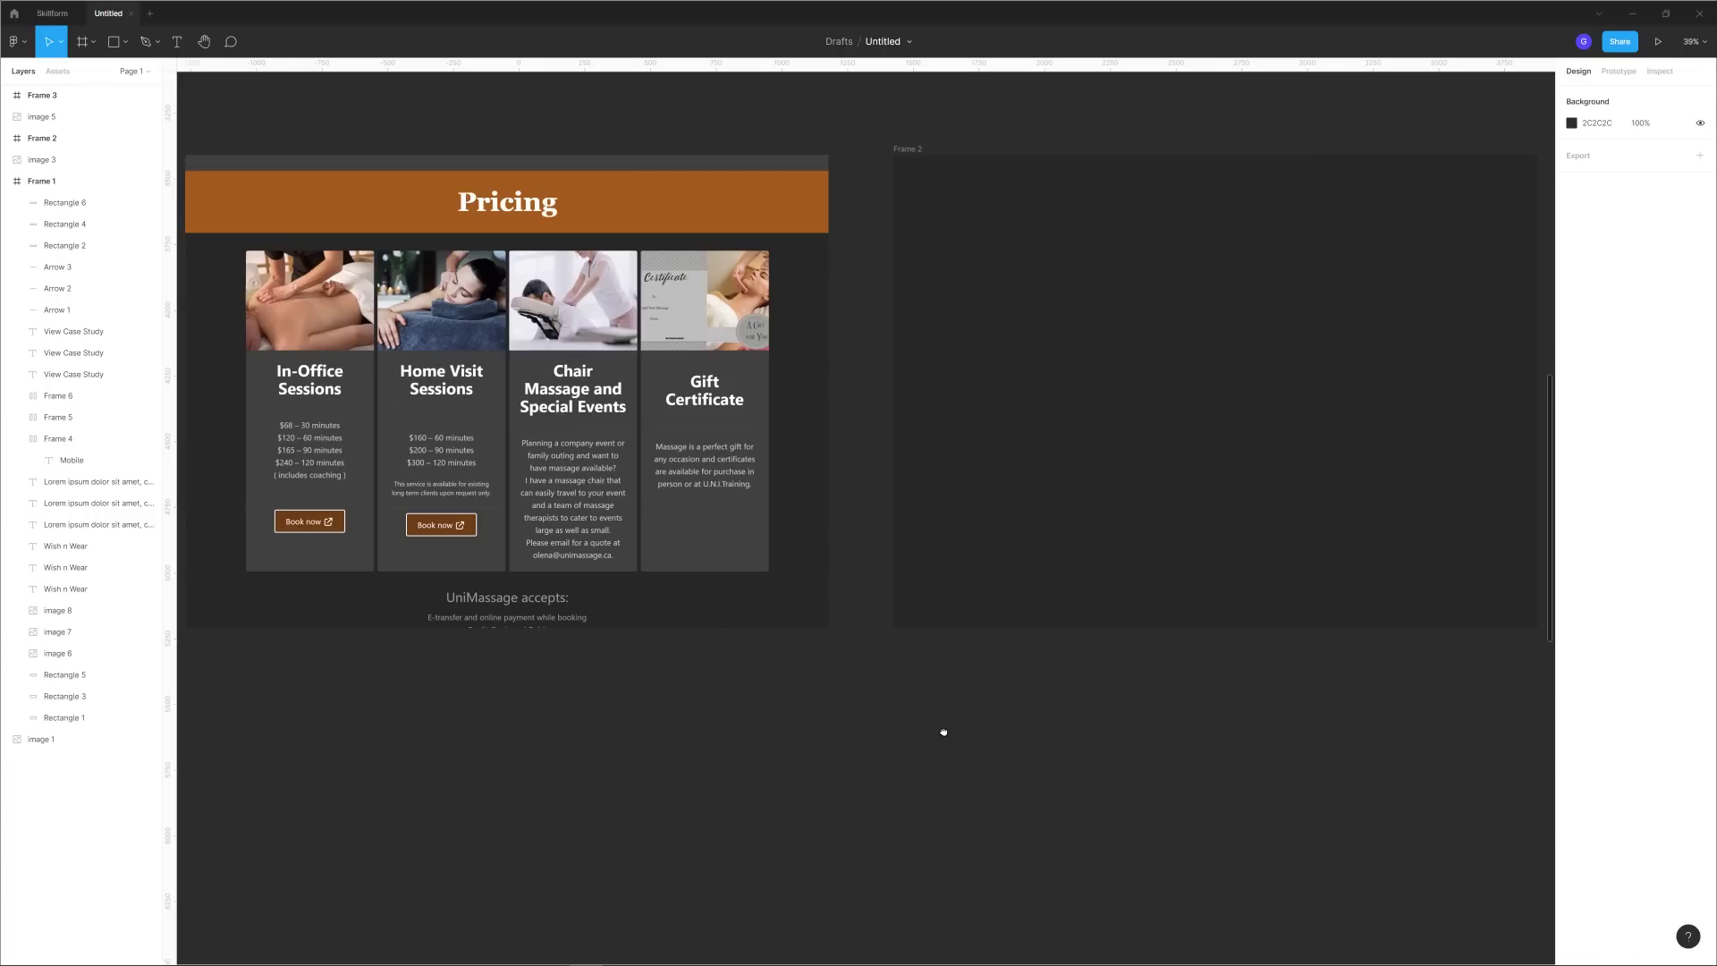
{"action": "scroll", "coordinate": [946, 597], "scroll_direction": "down", "scroll_amount": 1}
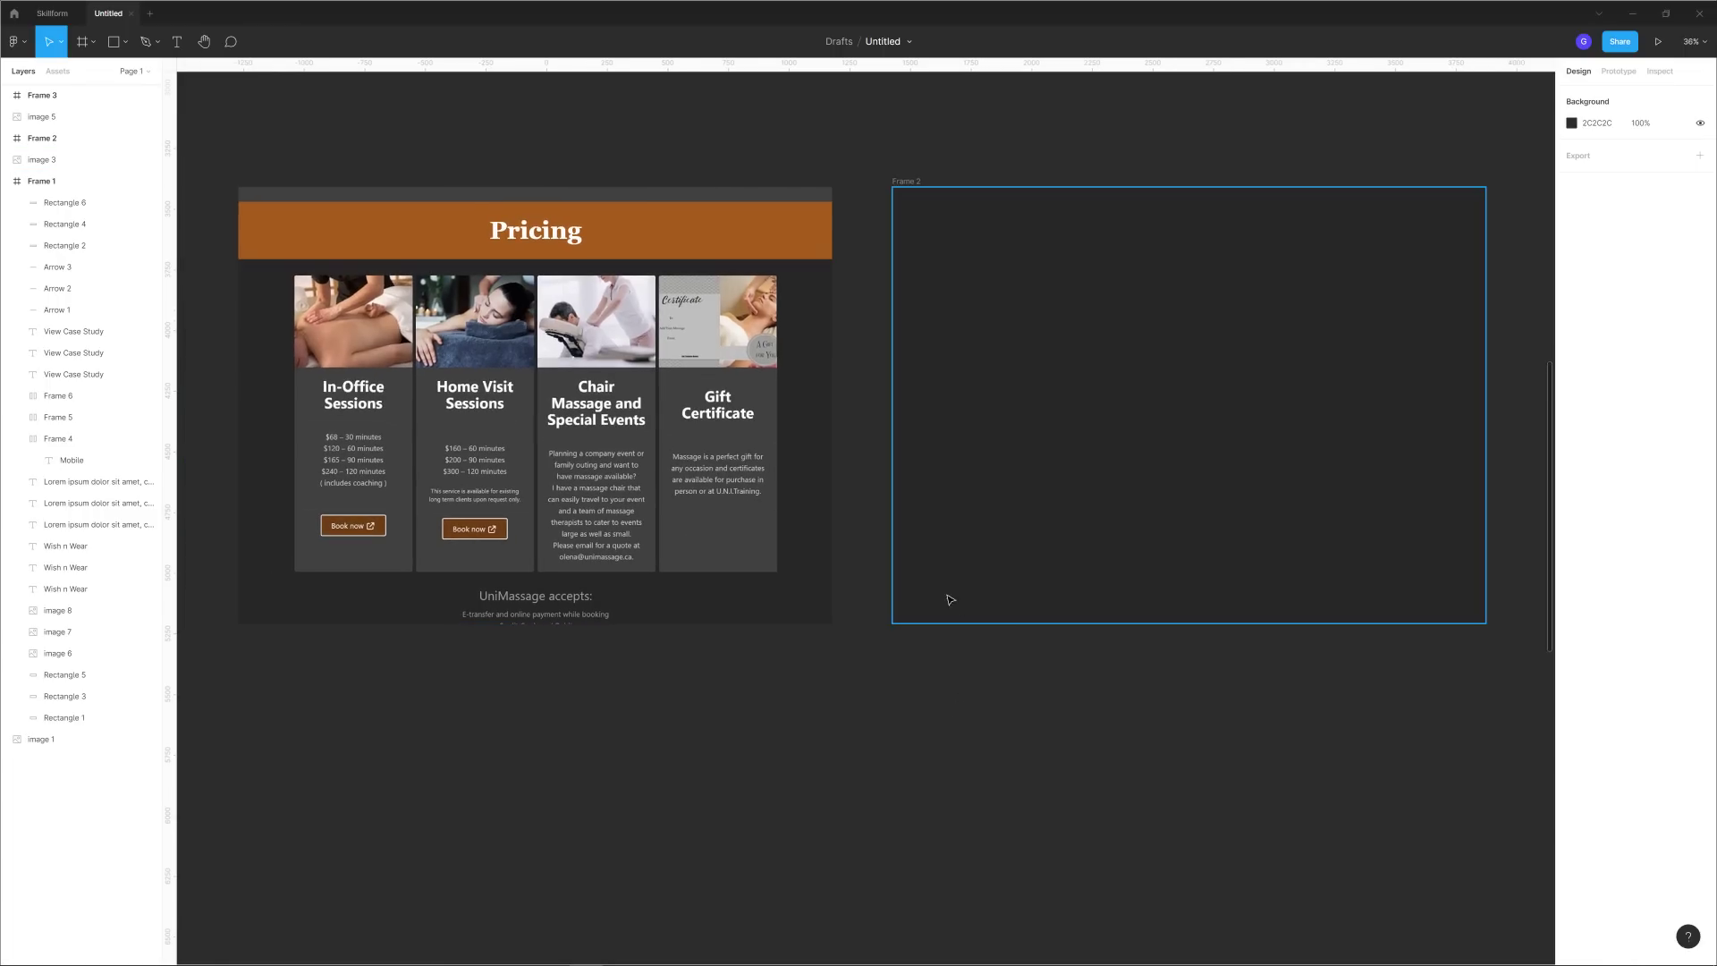
{"action": "scroll", "coordinate": [915, 678], "scroll_direction": "right", "scroll_amount": 1}
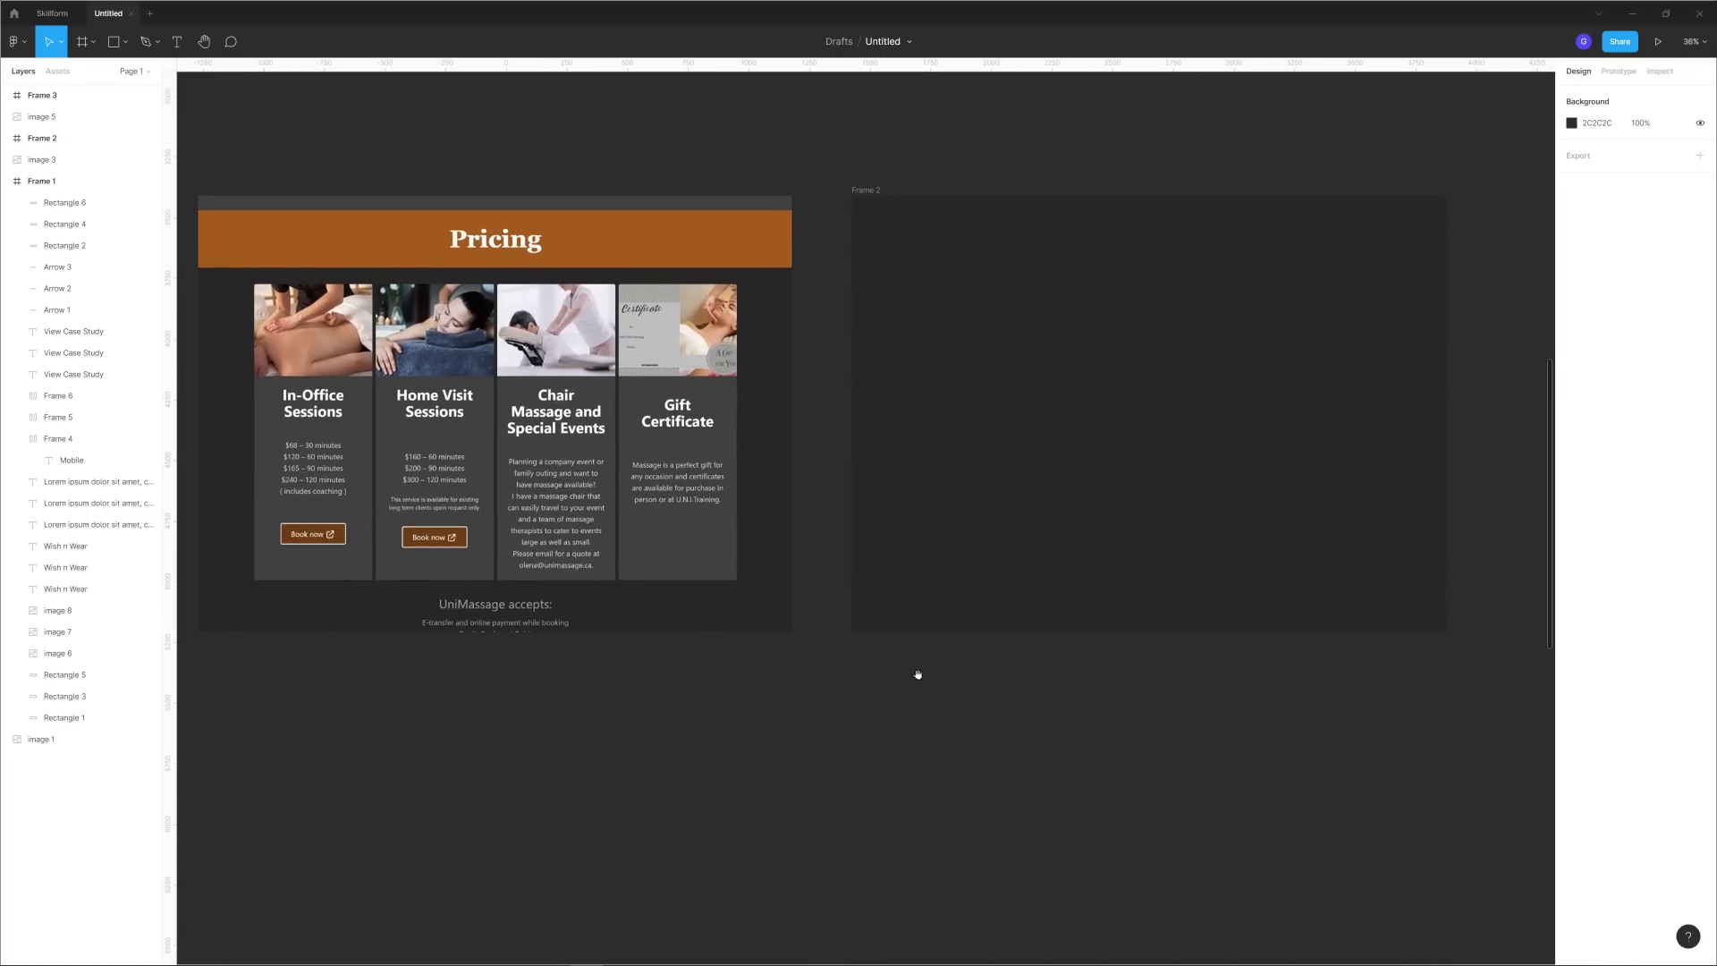
{"action": "left_click", "coordinate": [1572, 123]}
{"action": "left_click_drag", "start_coordinate": [1407, 188], "coordinate": [1387, 182]}
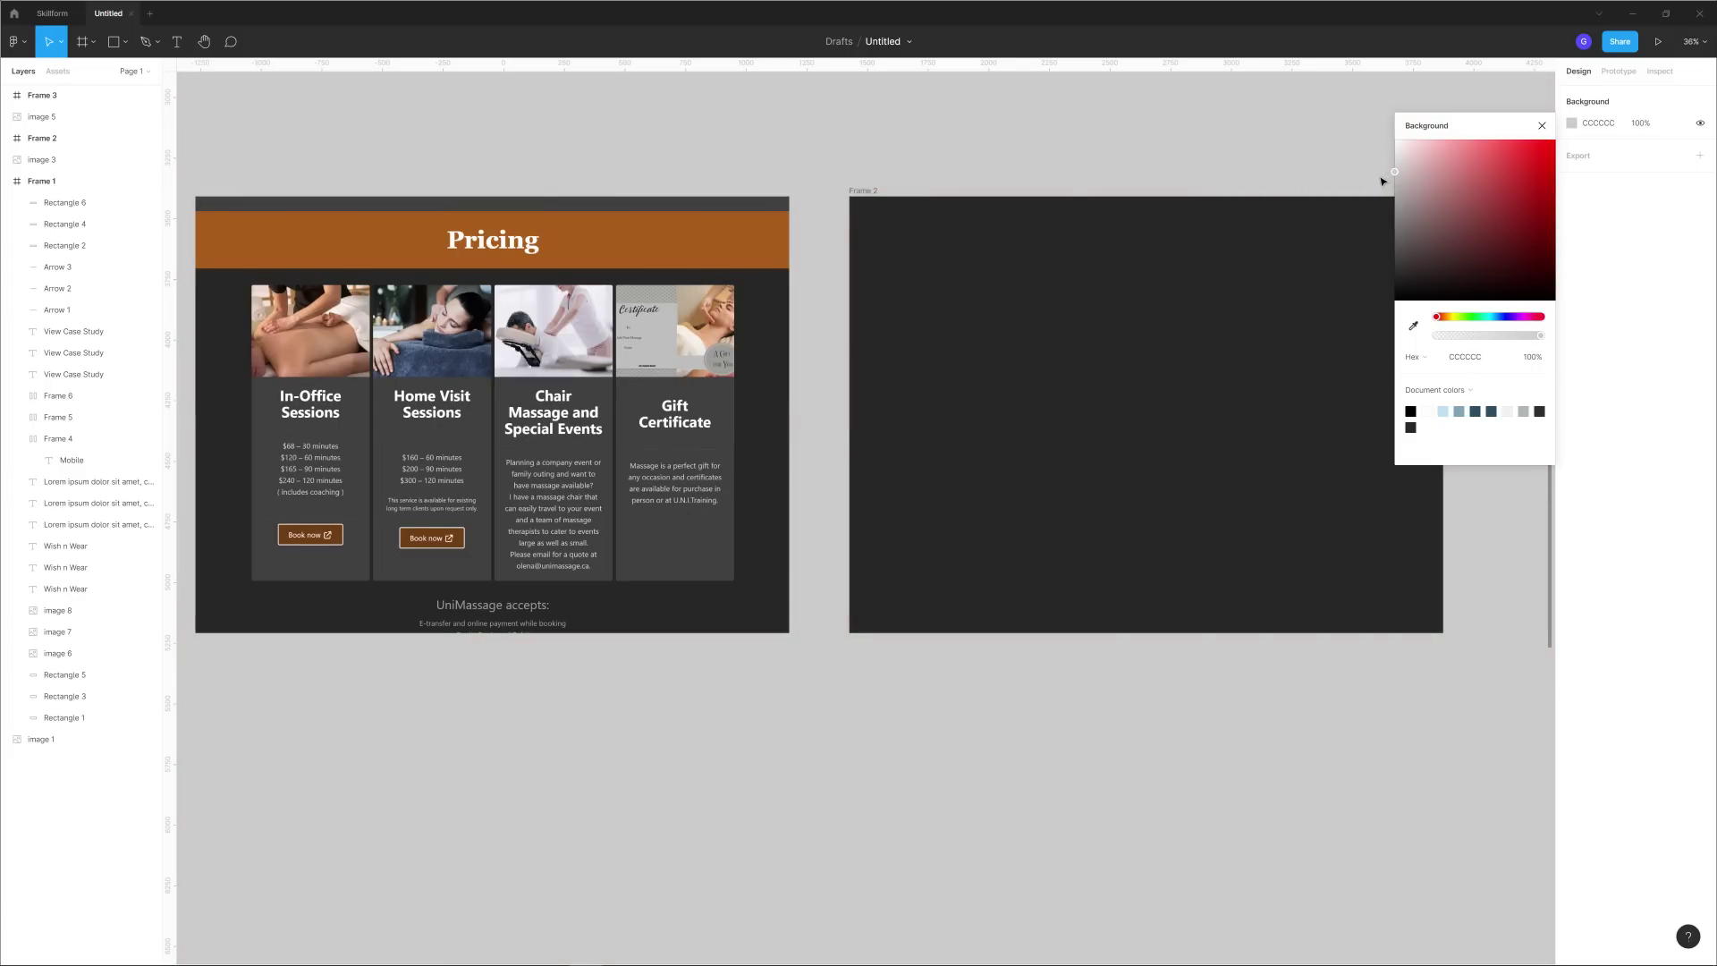
{"action": "left_click", "coordinate": [1541, 125]}
Add the white text Pricing in the upper left area of Frame 2 and reset its letter case to as typed.
{"action": "scroll", "coordinate": [965, 150], "scroll_direction": "right", "scroll_amount": 1}
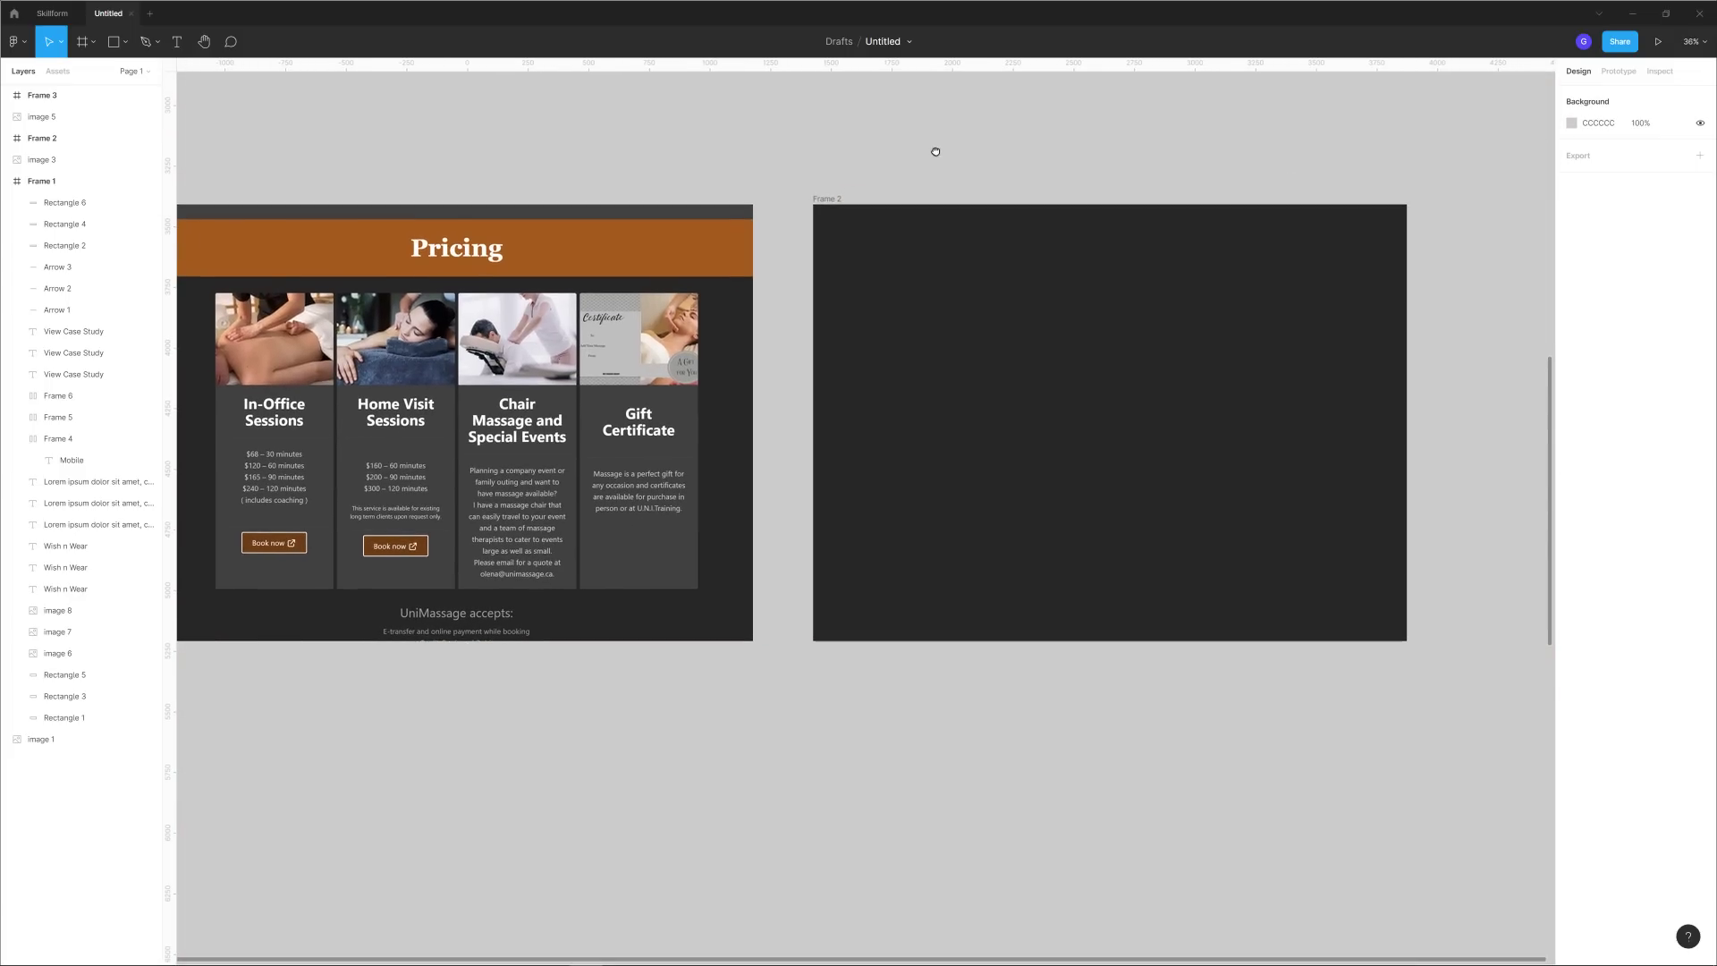
{"action": "scroll", "coordinate": [936, 152], "scroll_direction": "down", "scroll_amount": 1}
{"action": "key", "text": "t"}
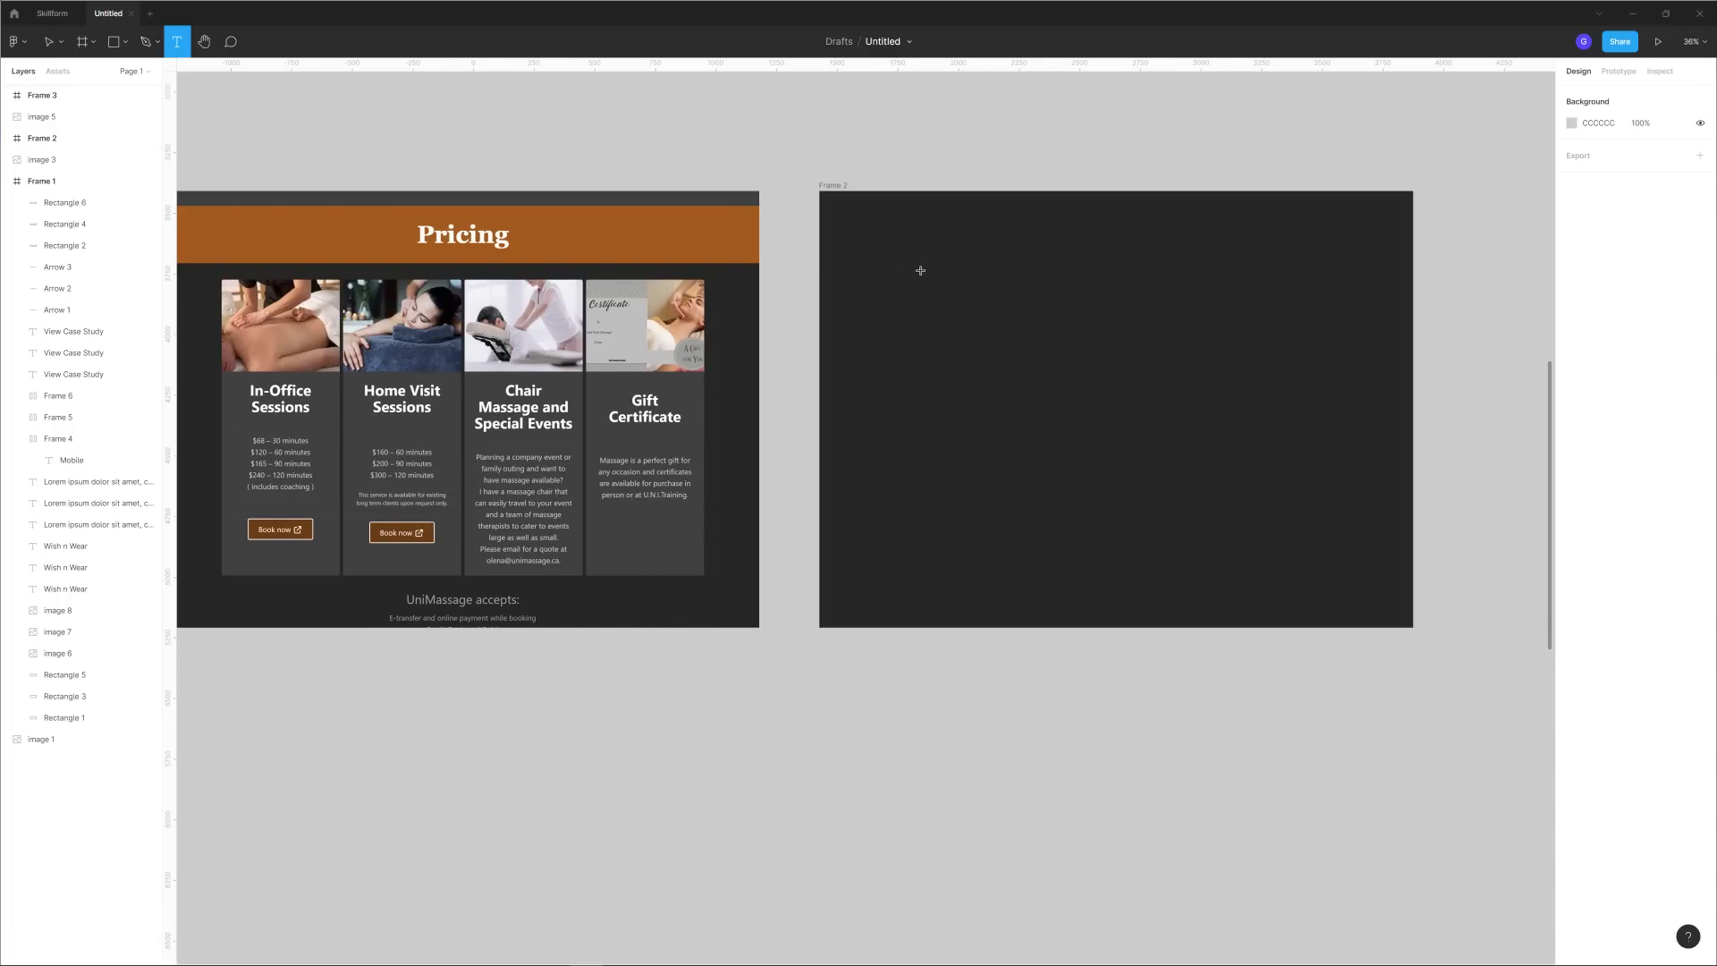
{"action": "left_click", "coordinate": [866, 255]}
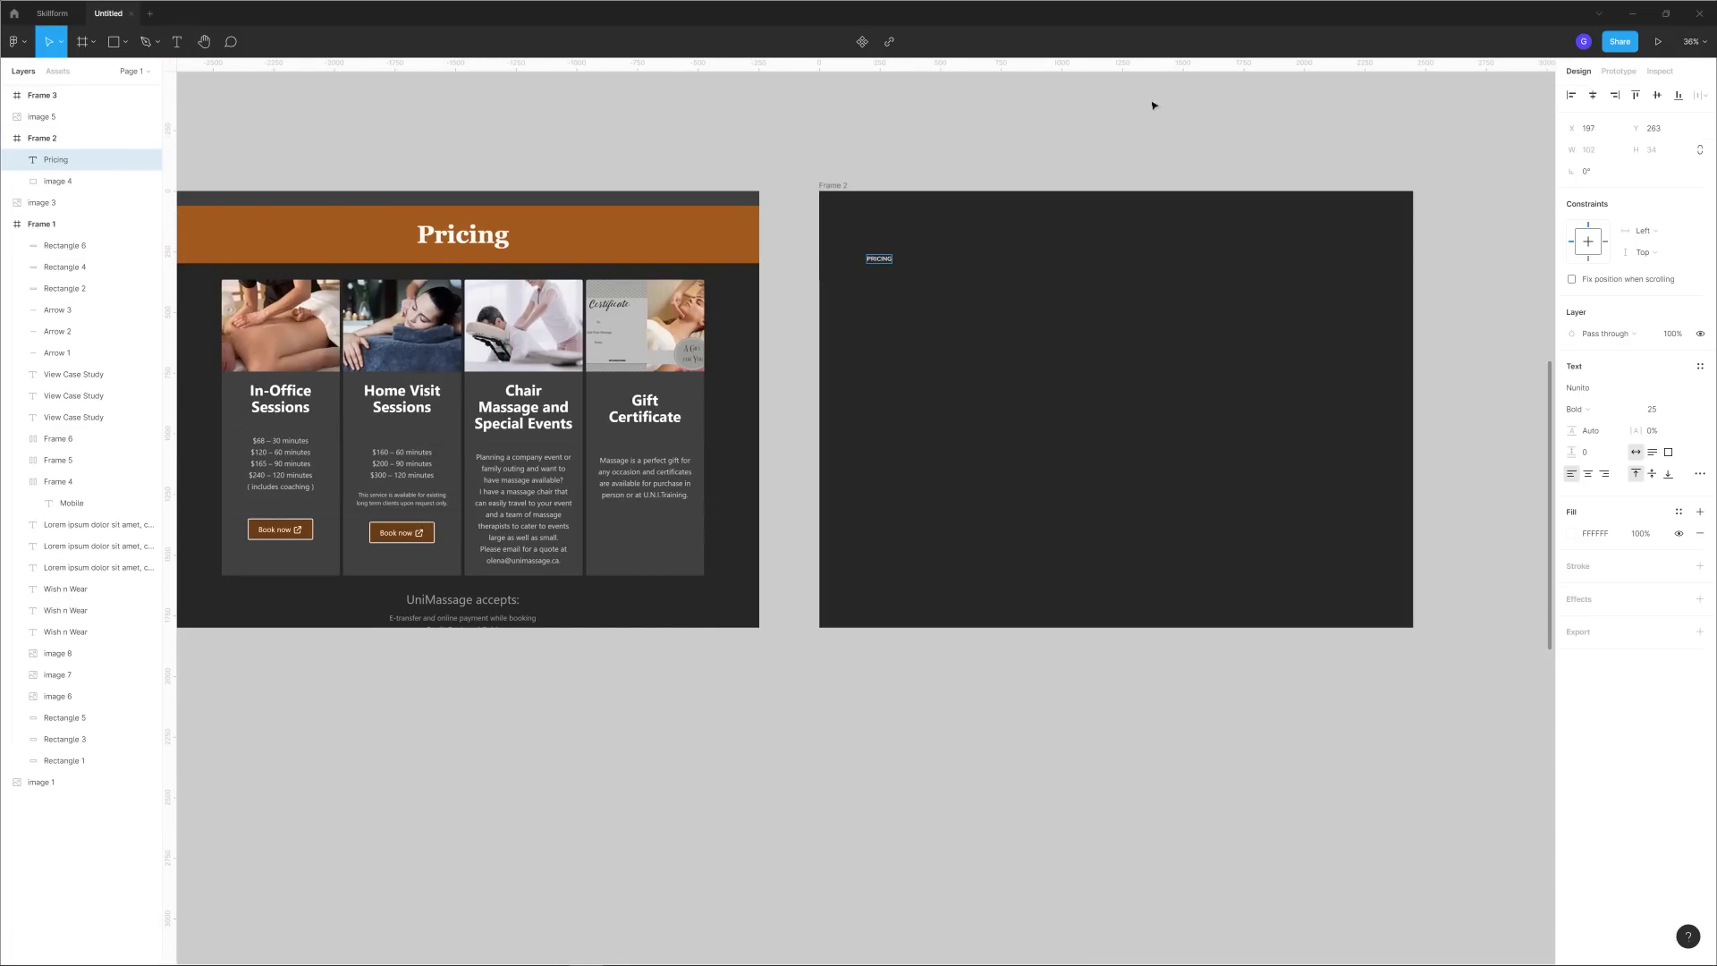
{"action": "key", "text": "Escape"}
{"action": "left_click", "coordinate": [1700, 473]}
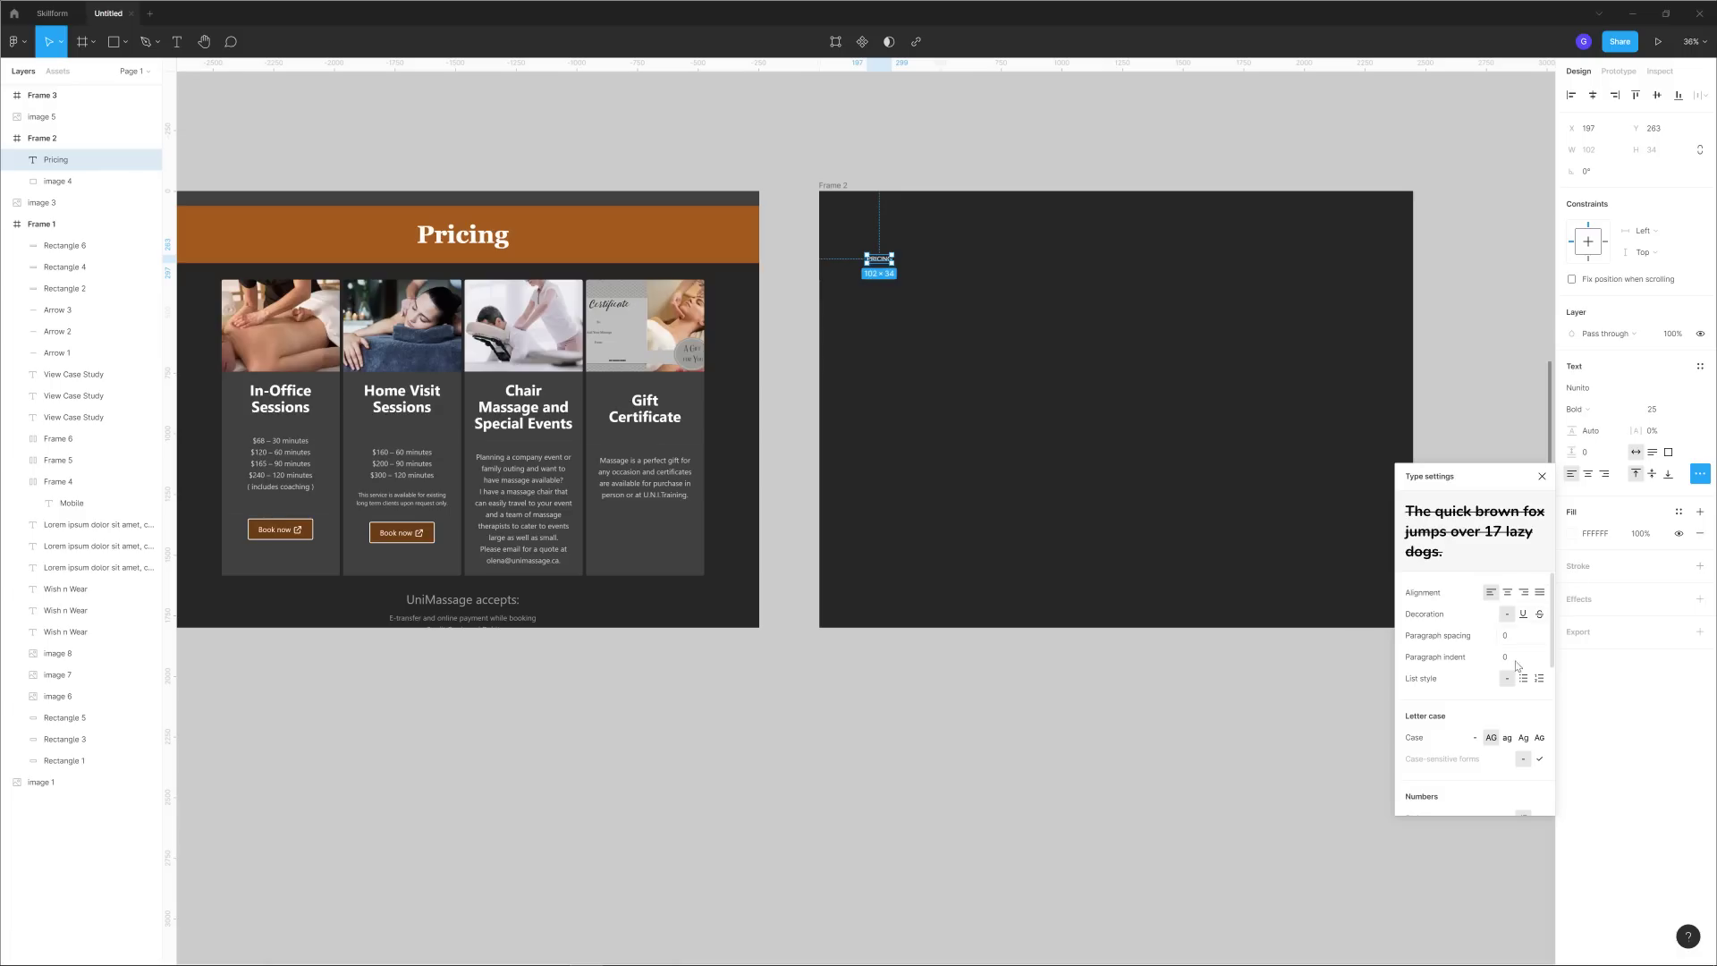
{"action": "left_click", "coordinate": [1476, 738]}
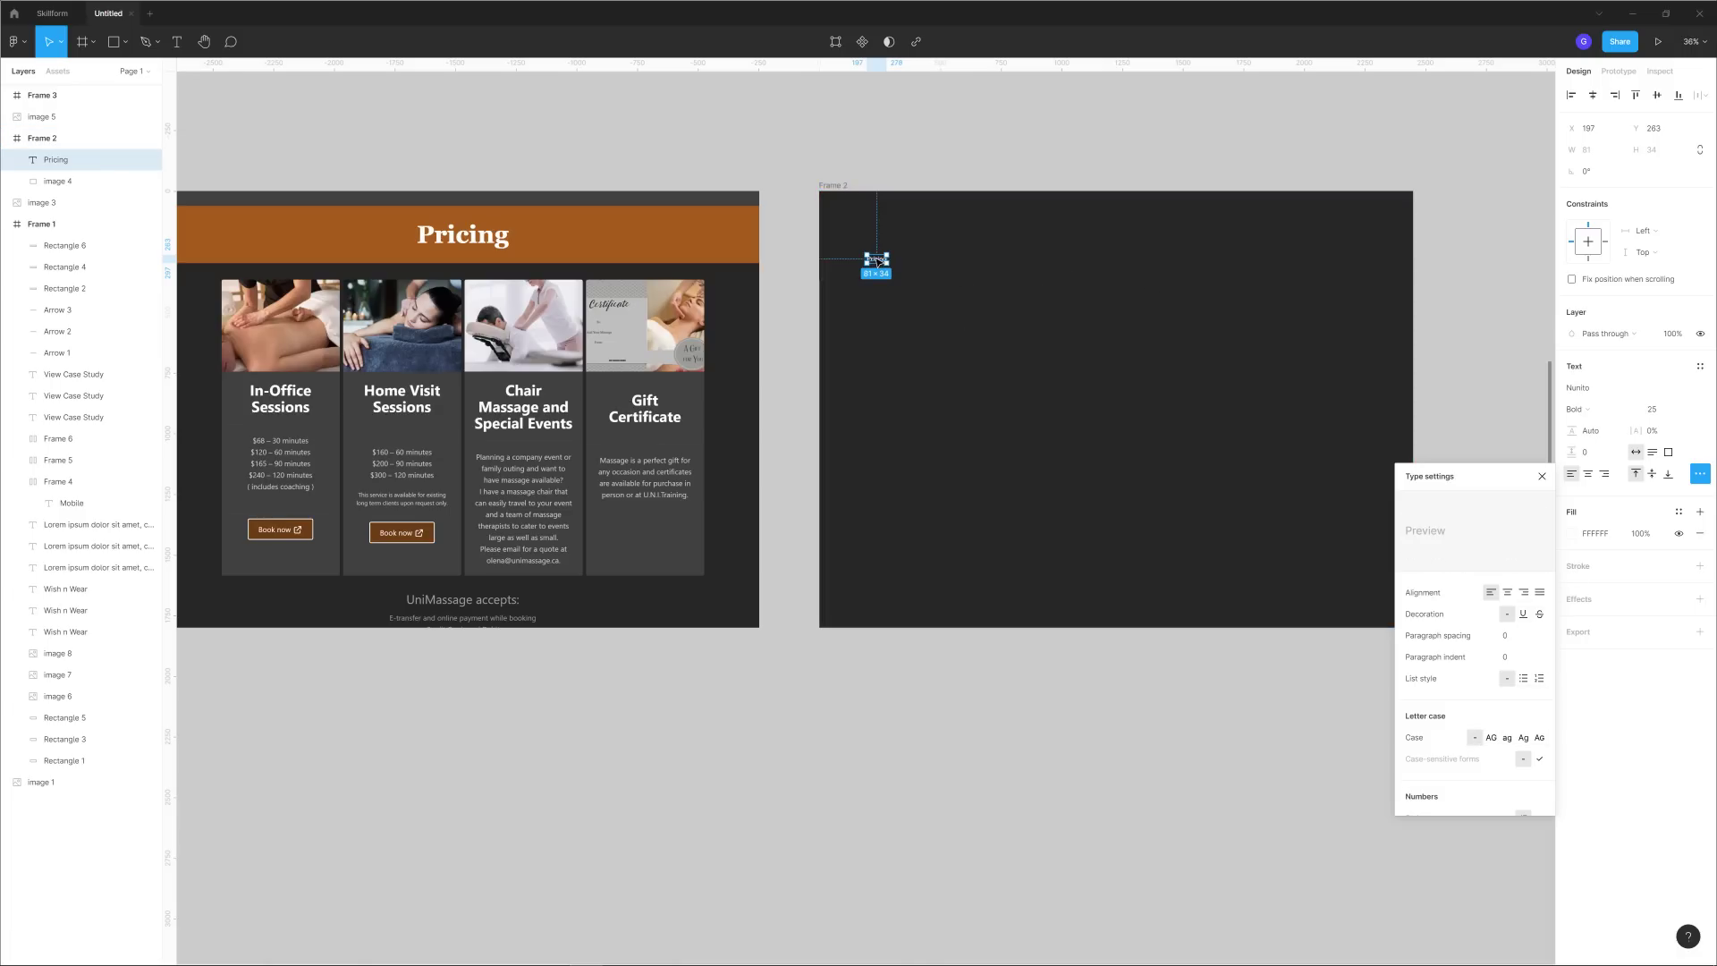
Change the Pricing heading's font to Playfair Display.
{"action": "left_click", "coordinate": [1542, 476]}
{"action": "left_click", "coordinate": [1601, 395]}
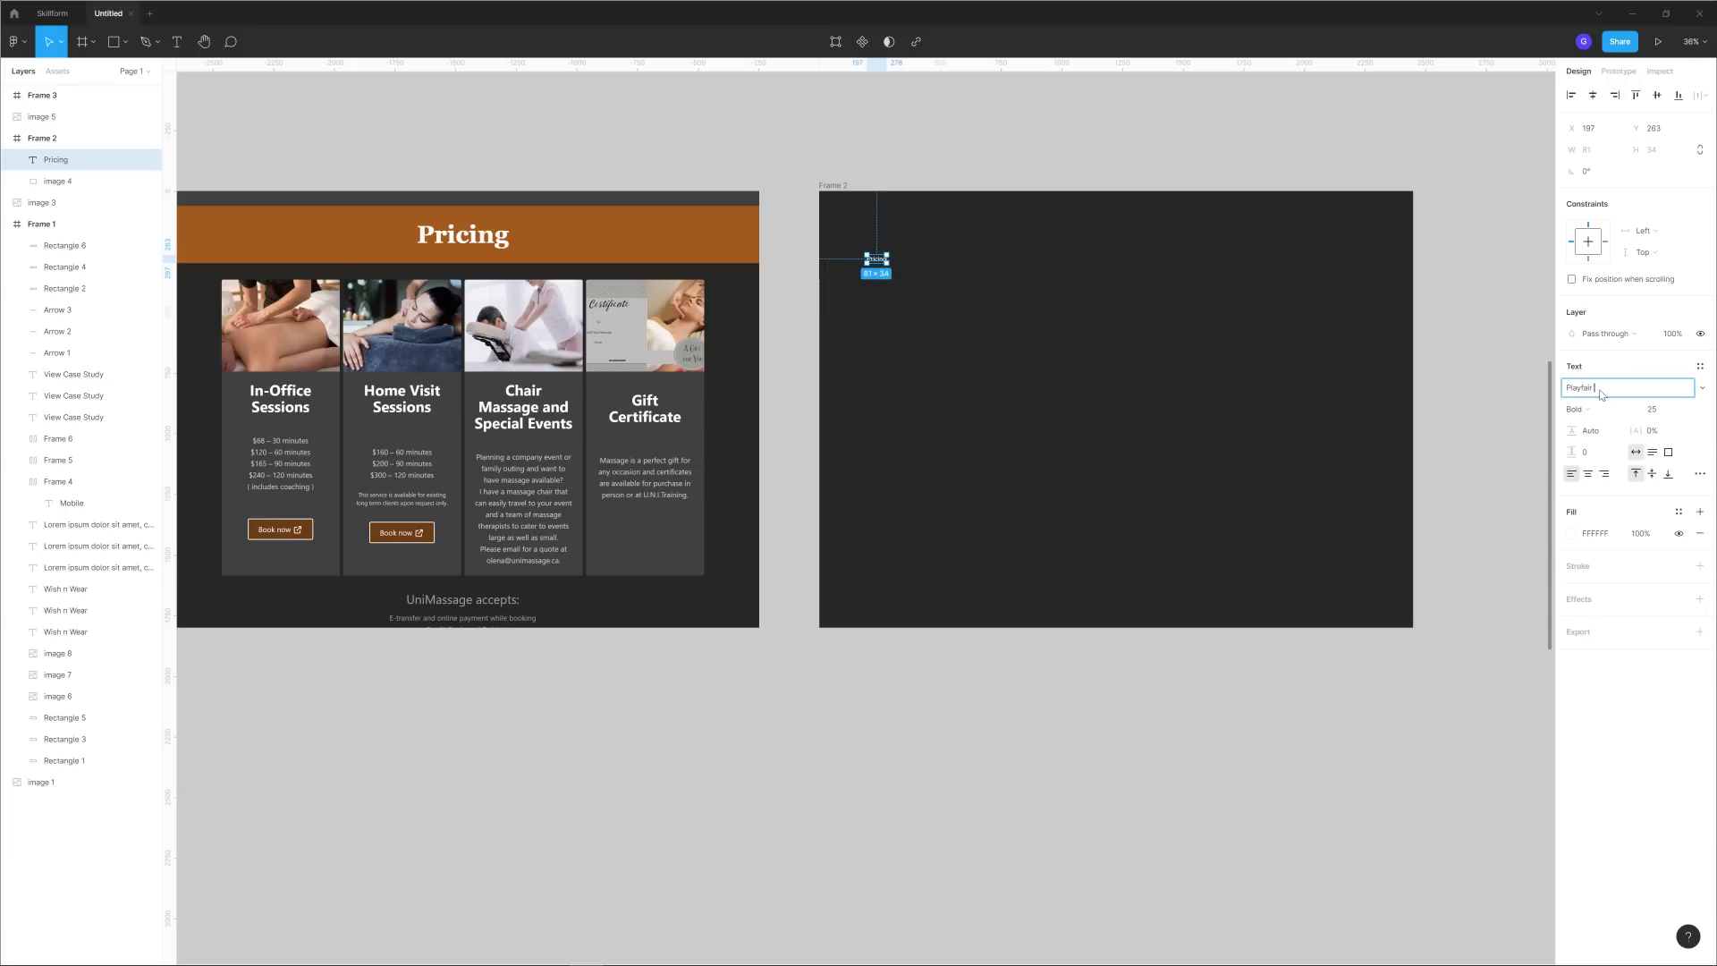
{"action": "type", "text": "Playfair"}
{"action": "key", "text": "Return"}
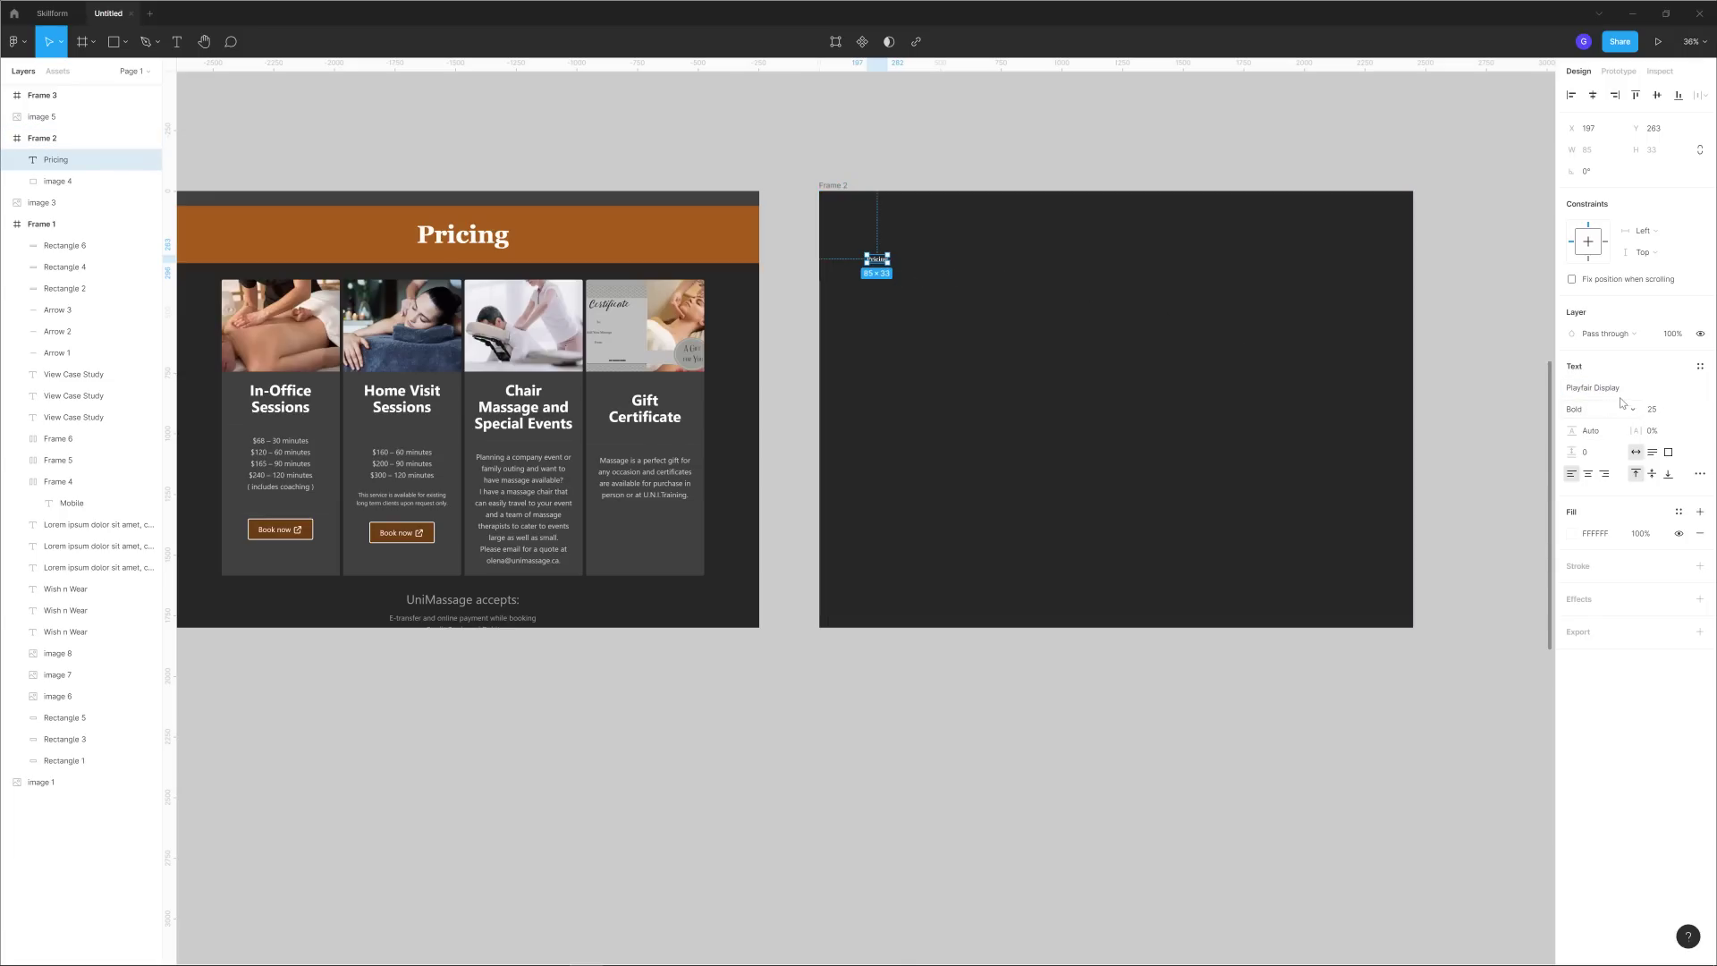
Try the Pricing heading at font sizes 50 and 100.
{"action": "left_click", "coordinate": [826, 184]}
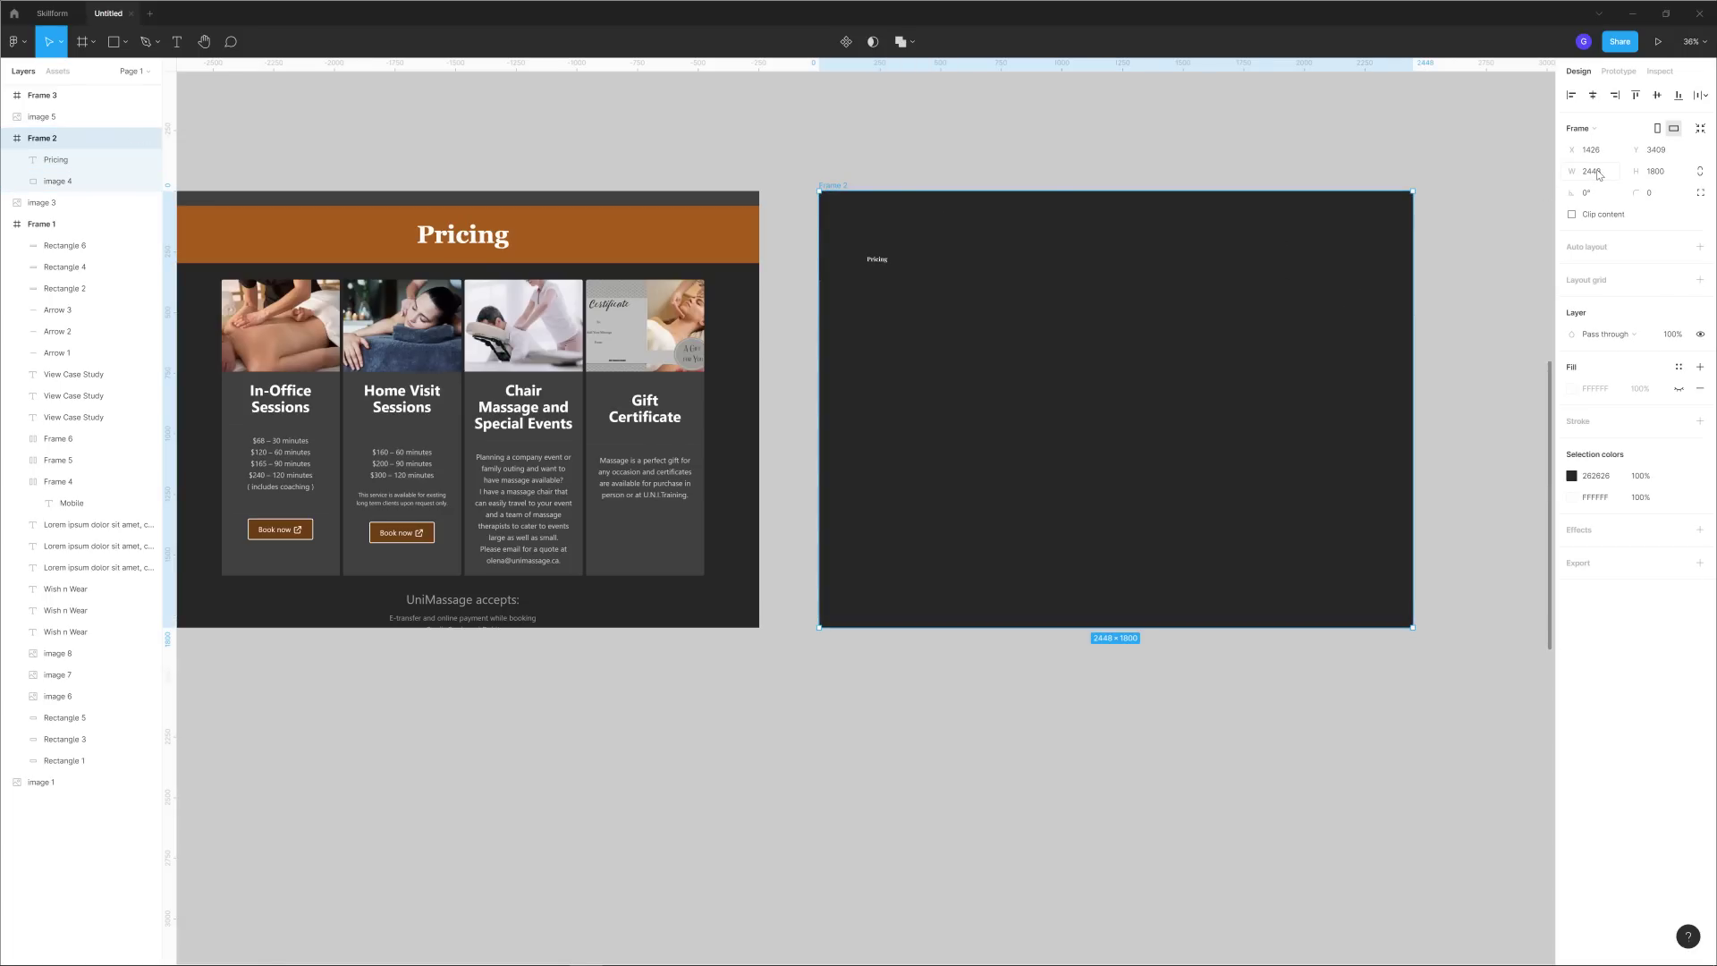
{"action": "left_click", "coordinate": [875, 260]}
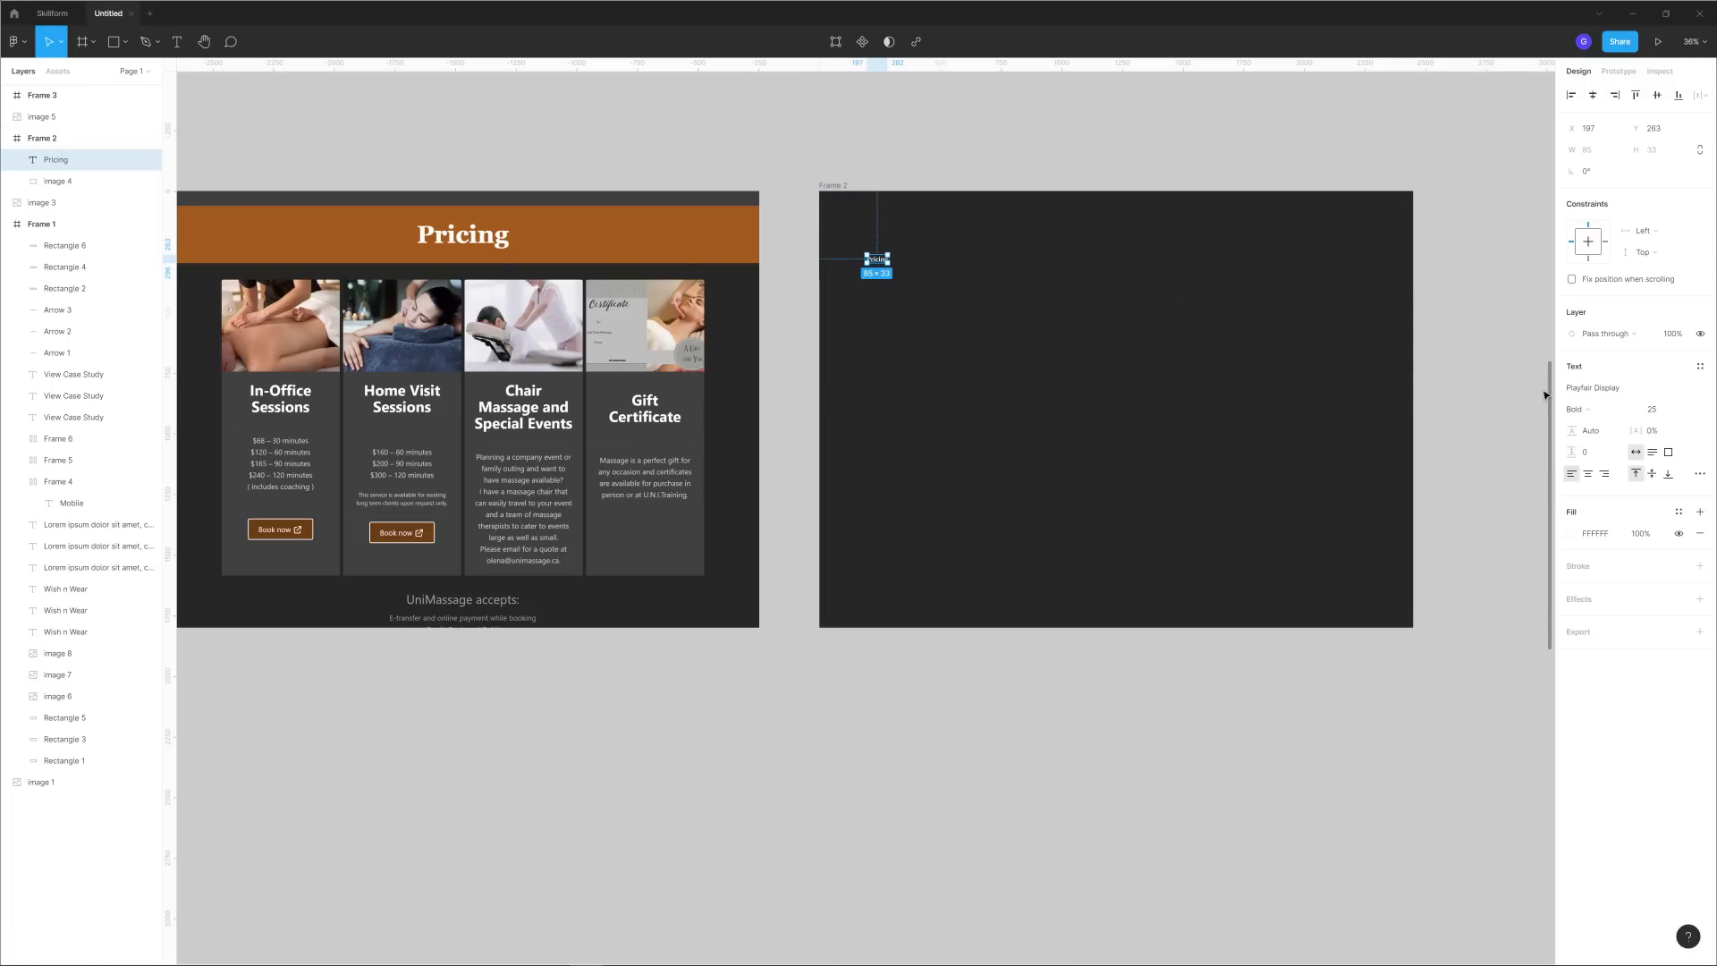
{"action": "left_click", "coordinate": [1656, 412]}
{"action": "type", "text": "50"}
{"action": "key", "text": "Return"}
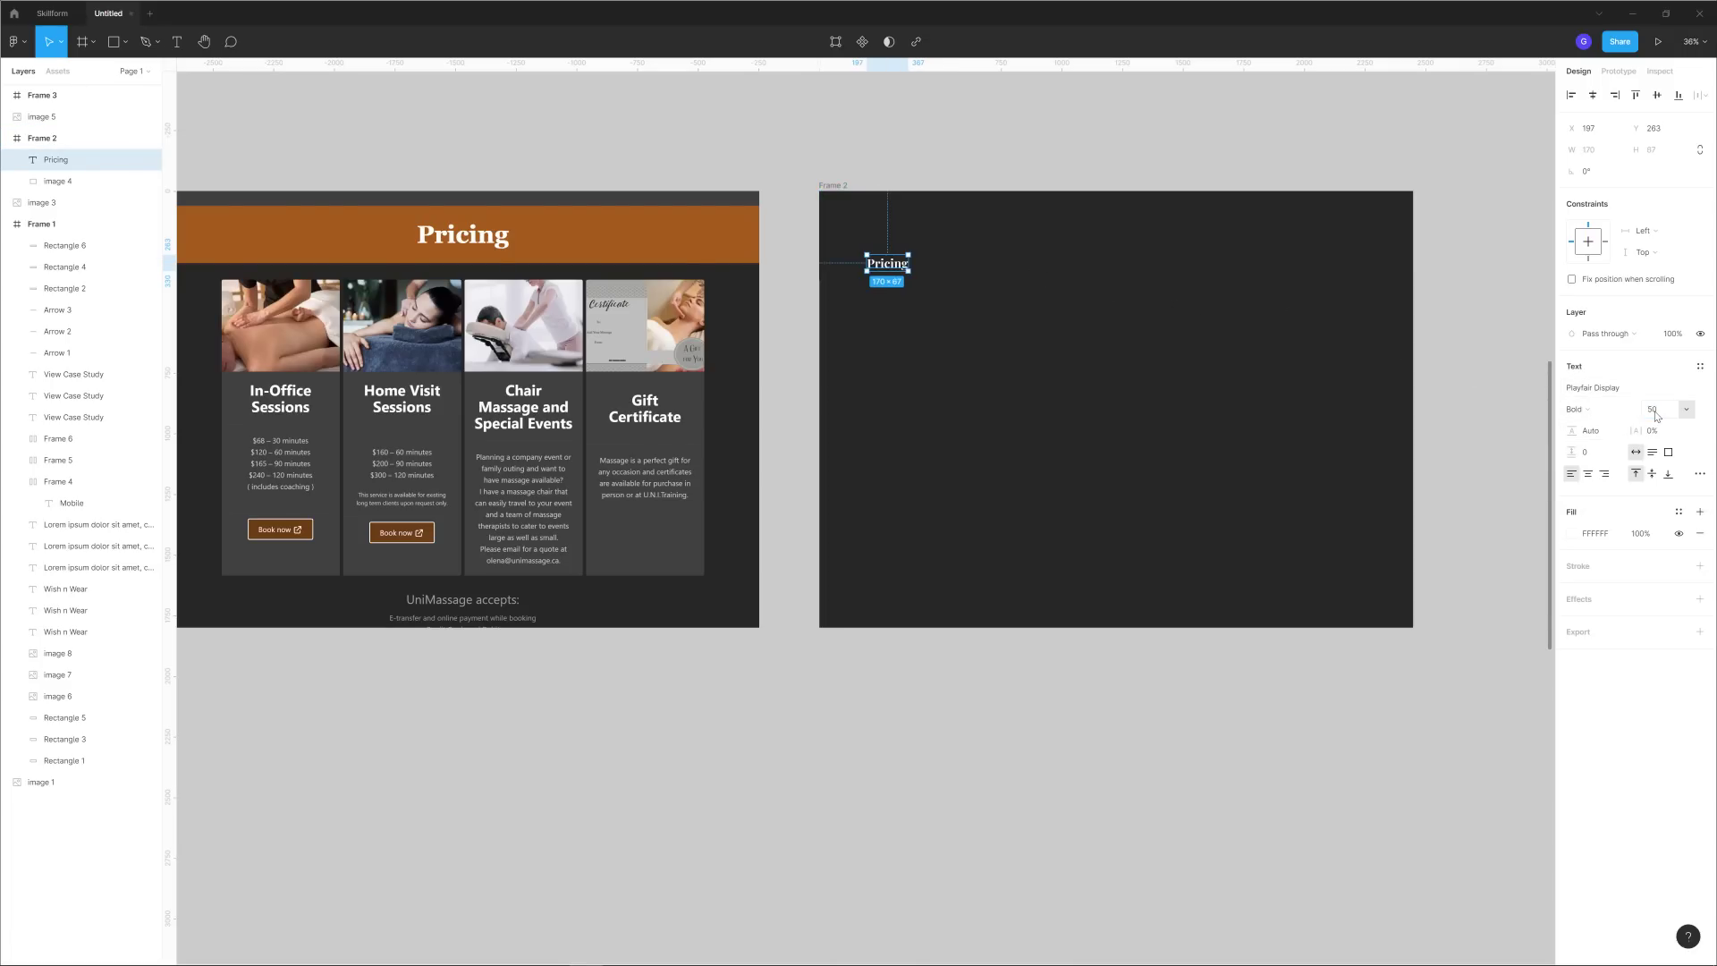
{"action": "left_click", "coordinate": [1655, 414]}
{"action": "type", "text": "100"}
{"action": "key", "text": "Return"}
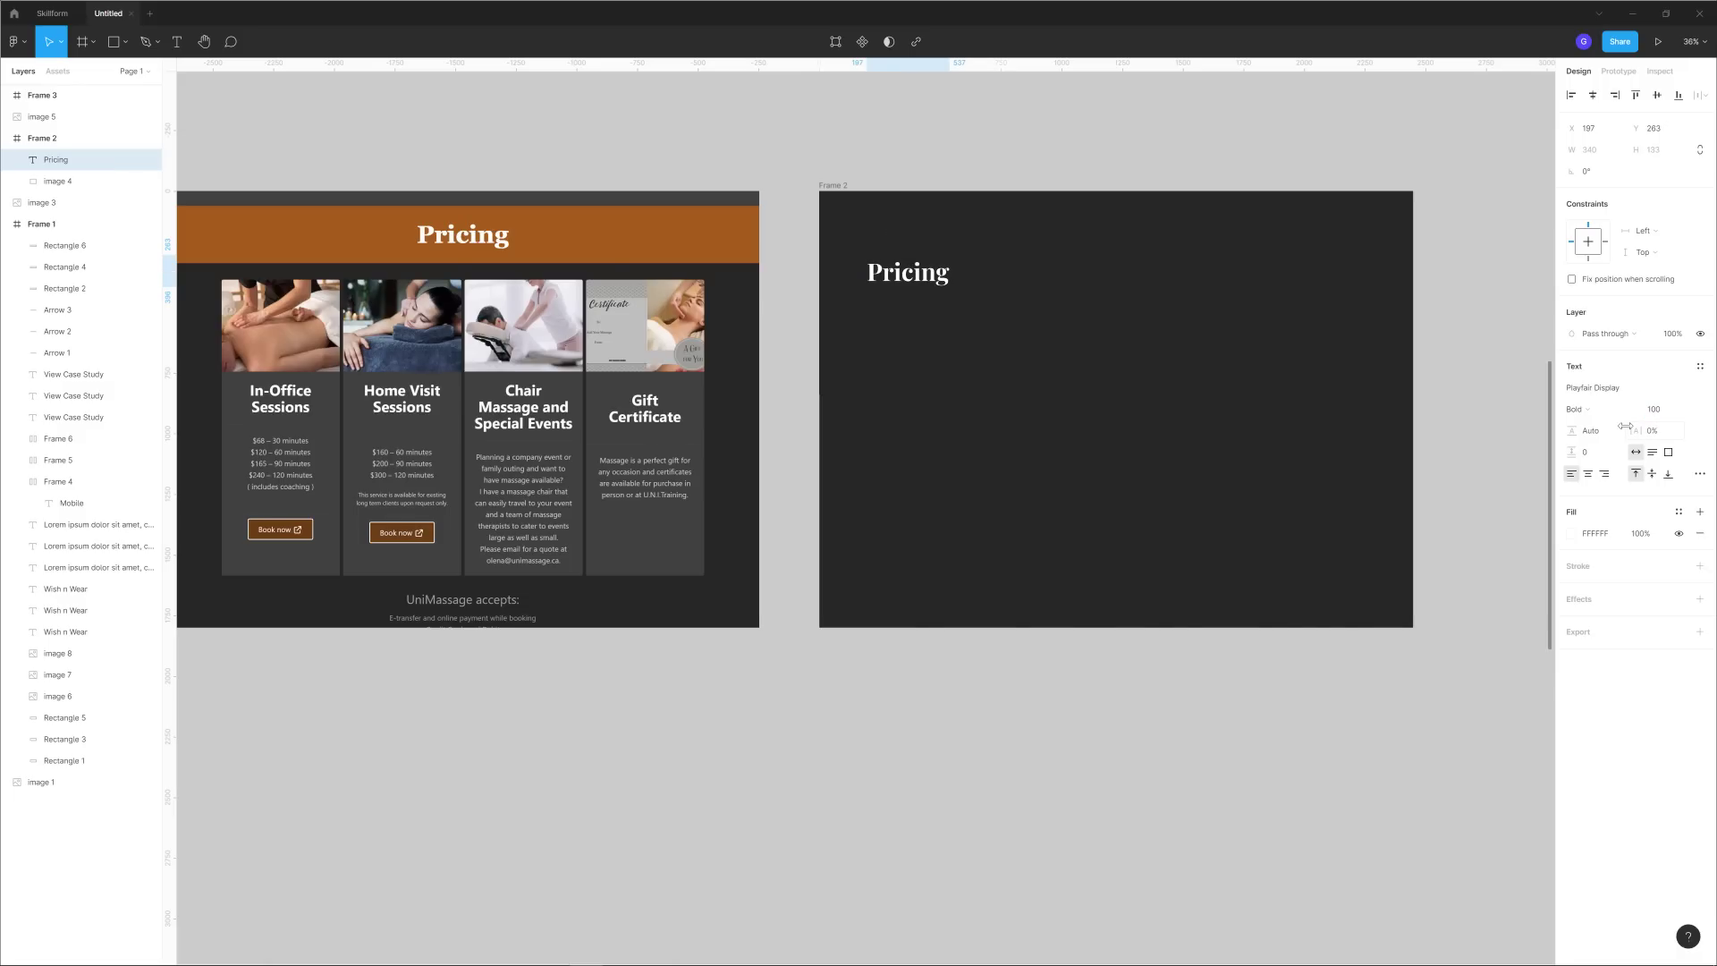
Move the Pricing heading up and to the right in Frame 2, to about X 269, Y 180.
{"action": "left_click_drag", "start_coordinate": [907, 287], "coordinate": [919, 263]}
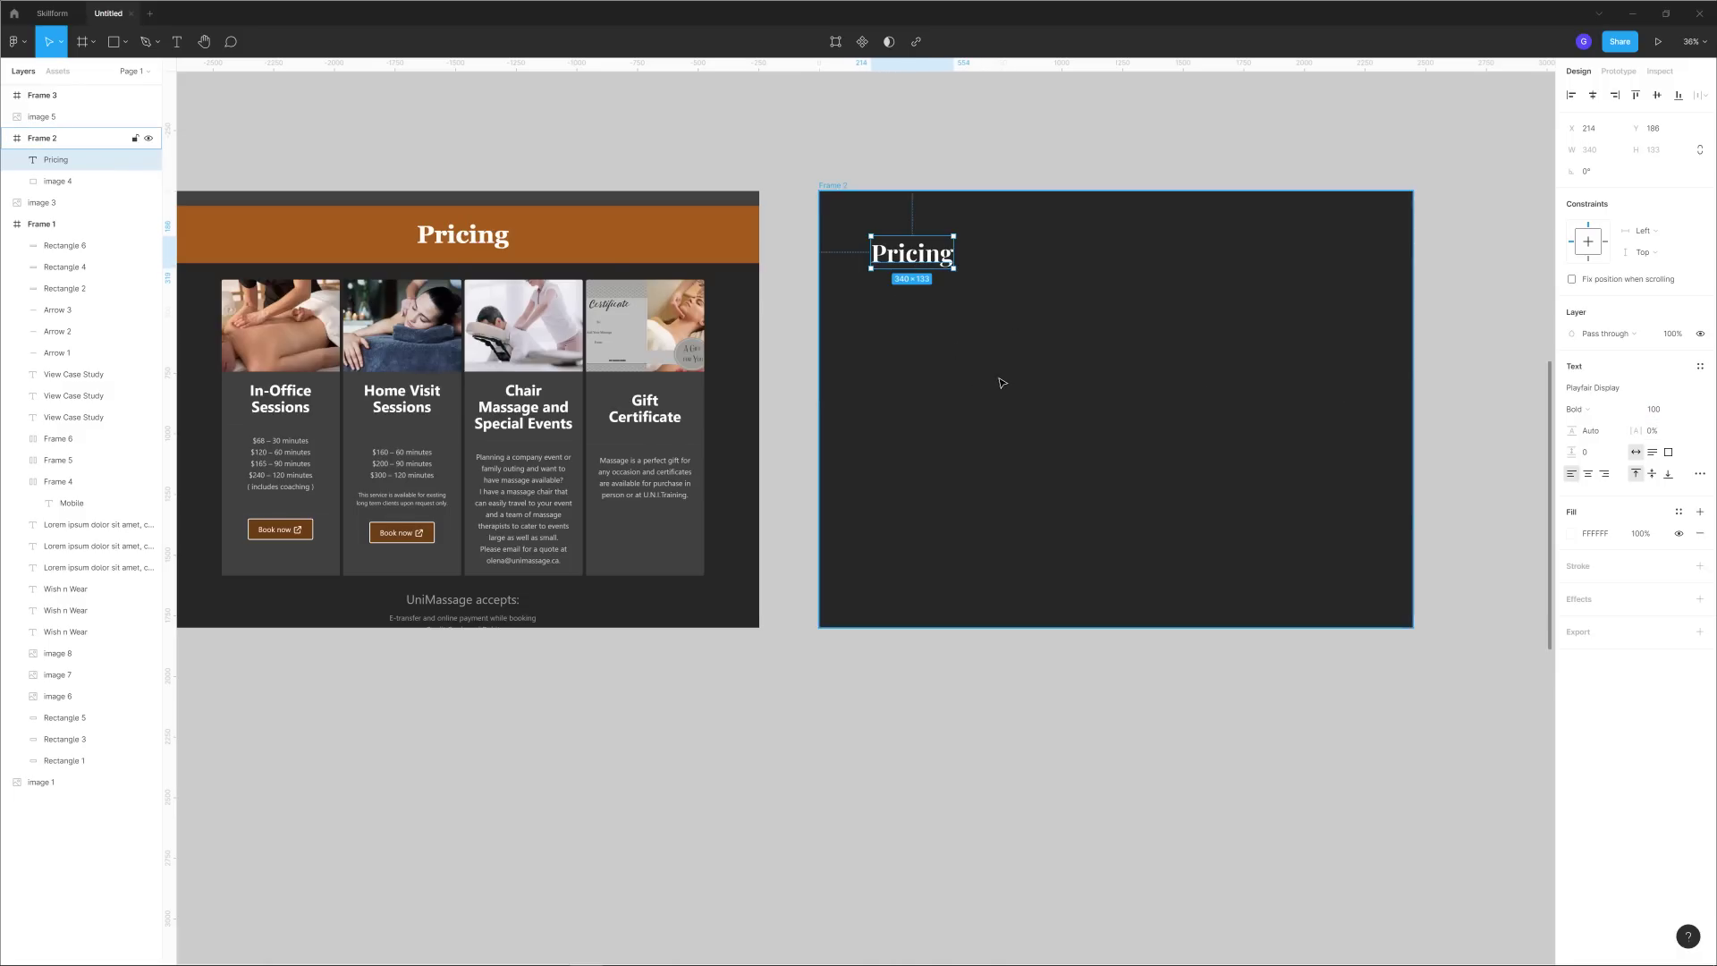
{"action": "scroll", "coordinate": [917, 263], "scroll_direction": "up", "scroll_amount": 5}
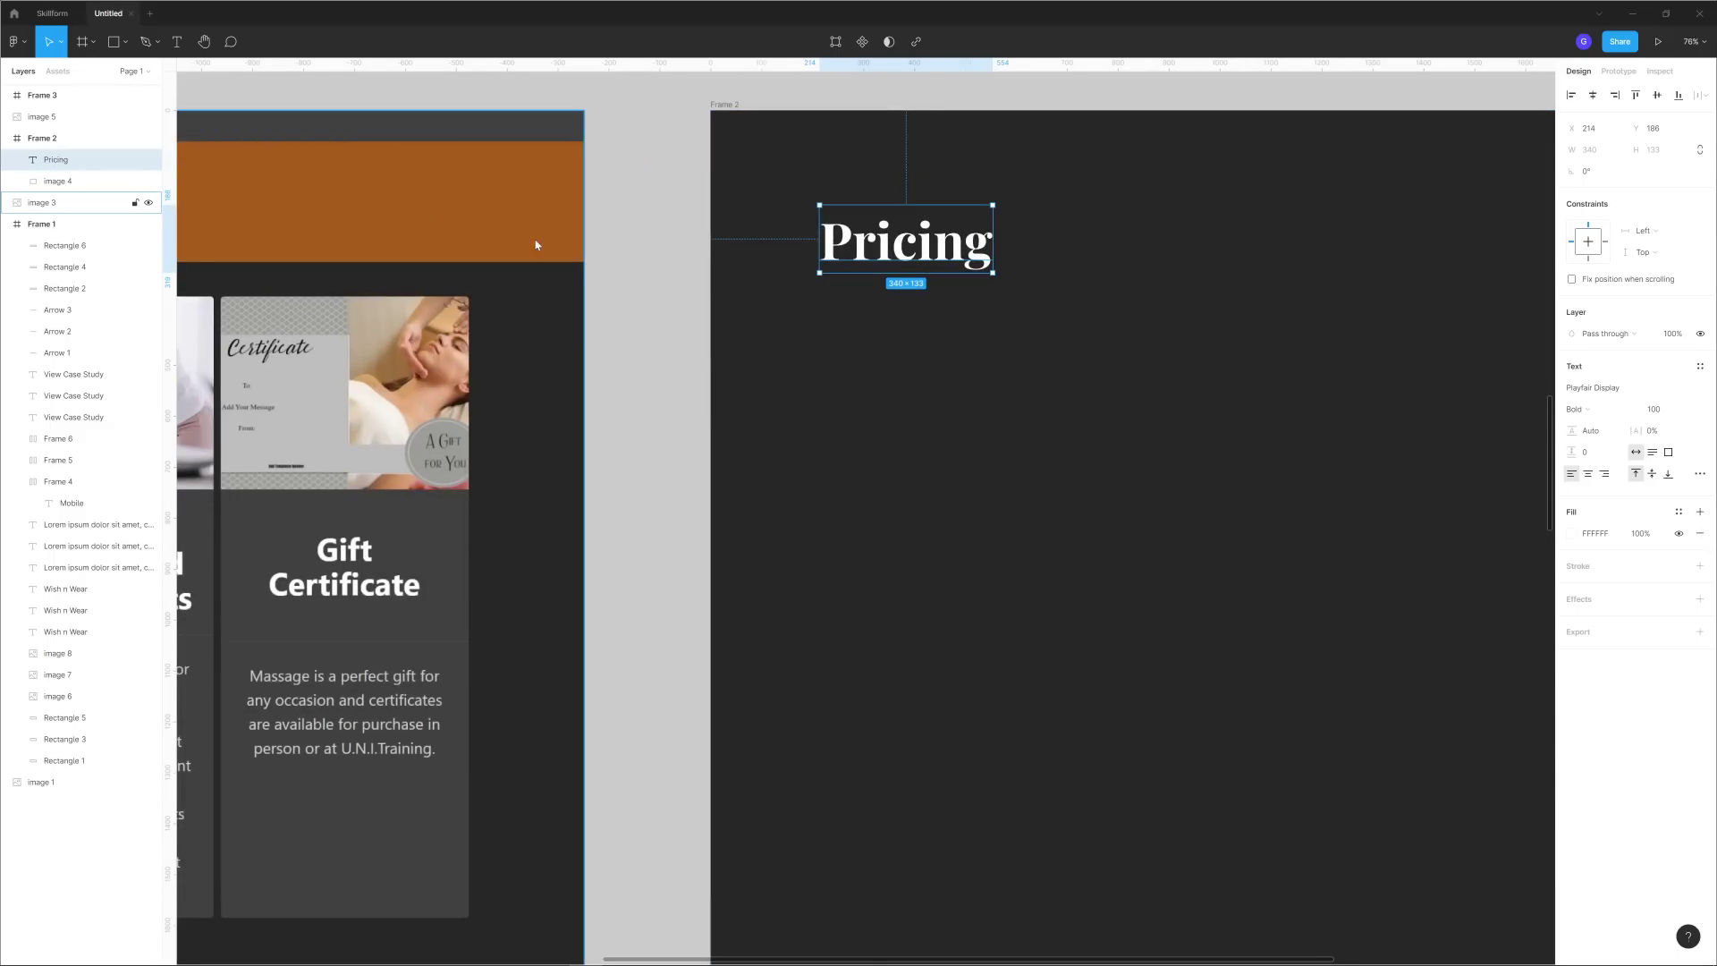
{"action": "left_click_drag", "start_coordinate": [536, 244], "coordinate": [836, 272]}
{"action": "key", "text": "ctrl+z"}
{"action": "scroll", "coordinate": [1008, 384], "scroll_direction": "down", "scroll_amount": 5}
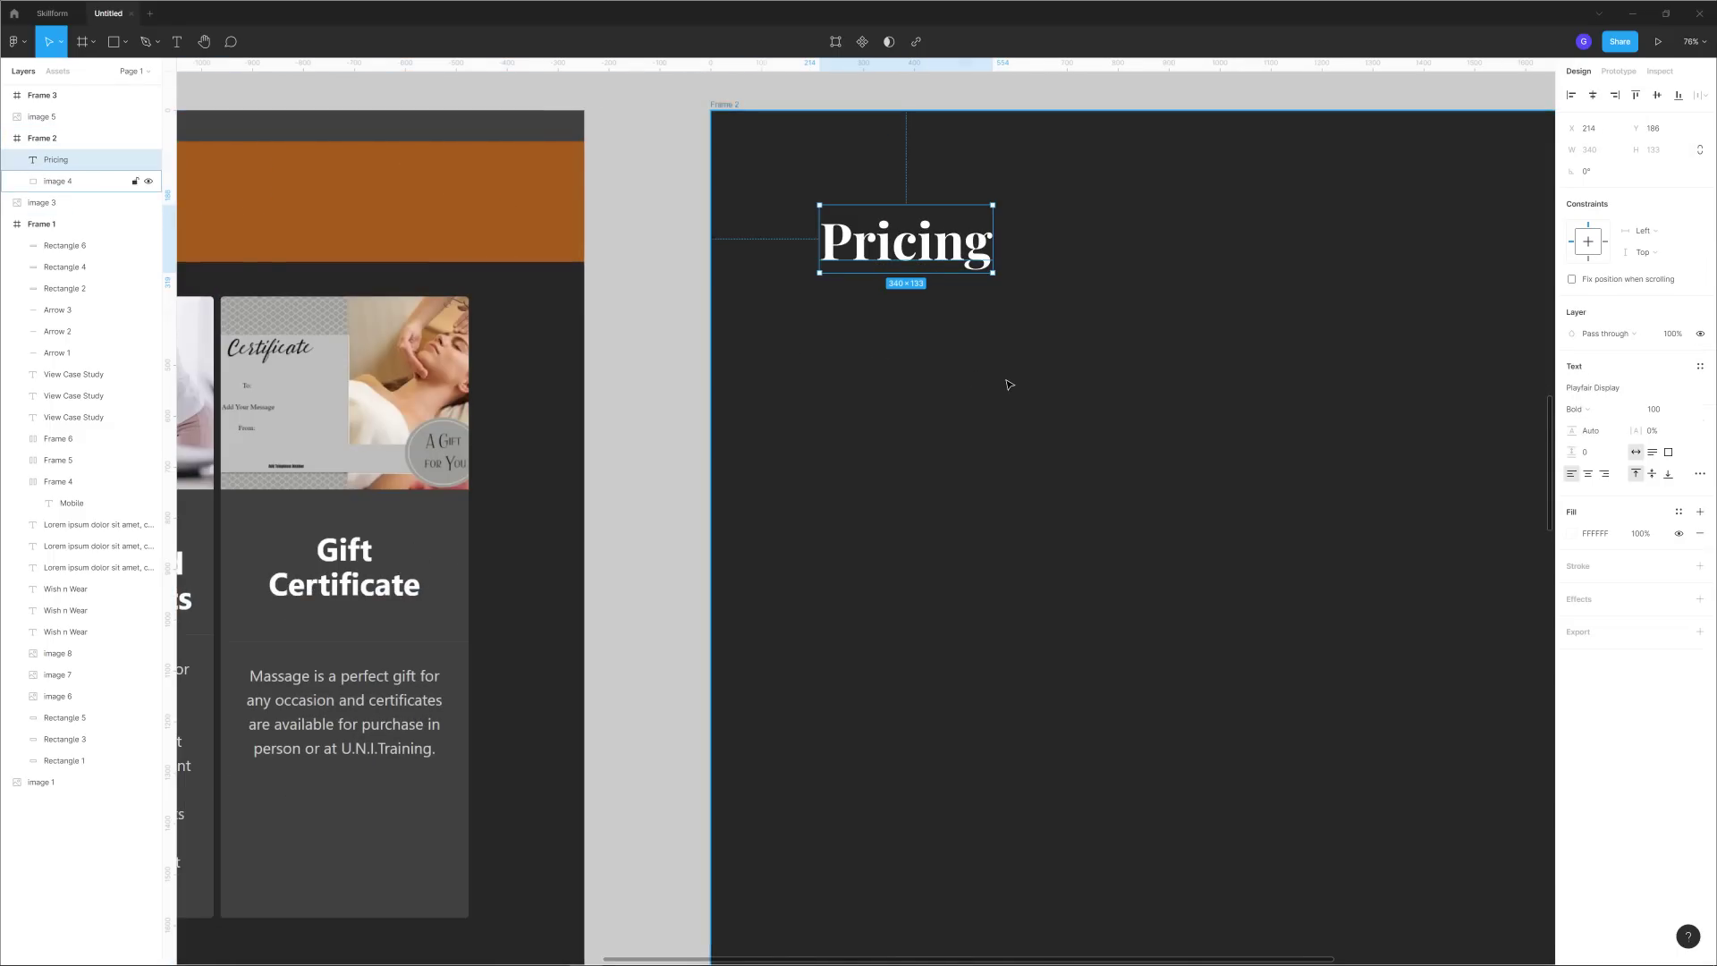
{"action": "scroll", "coordinate": [860, 309], "scroll_direction": "up", "scroll_amount": 1}
{"action": "left_click_drag", "start_coordinate": [861, 309], "coordinate": [875, 307]}
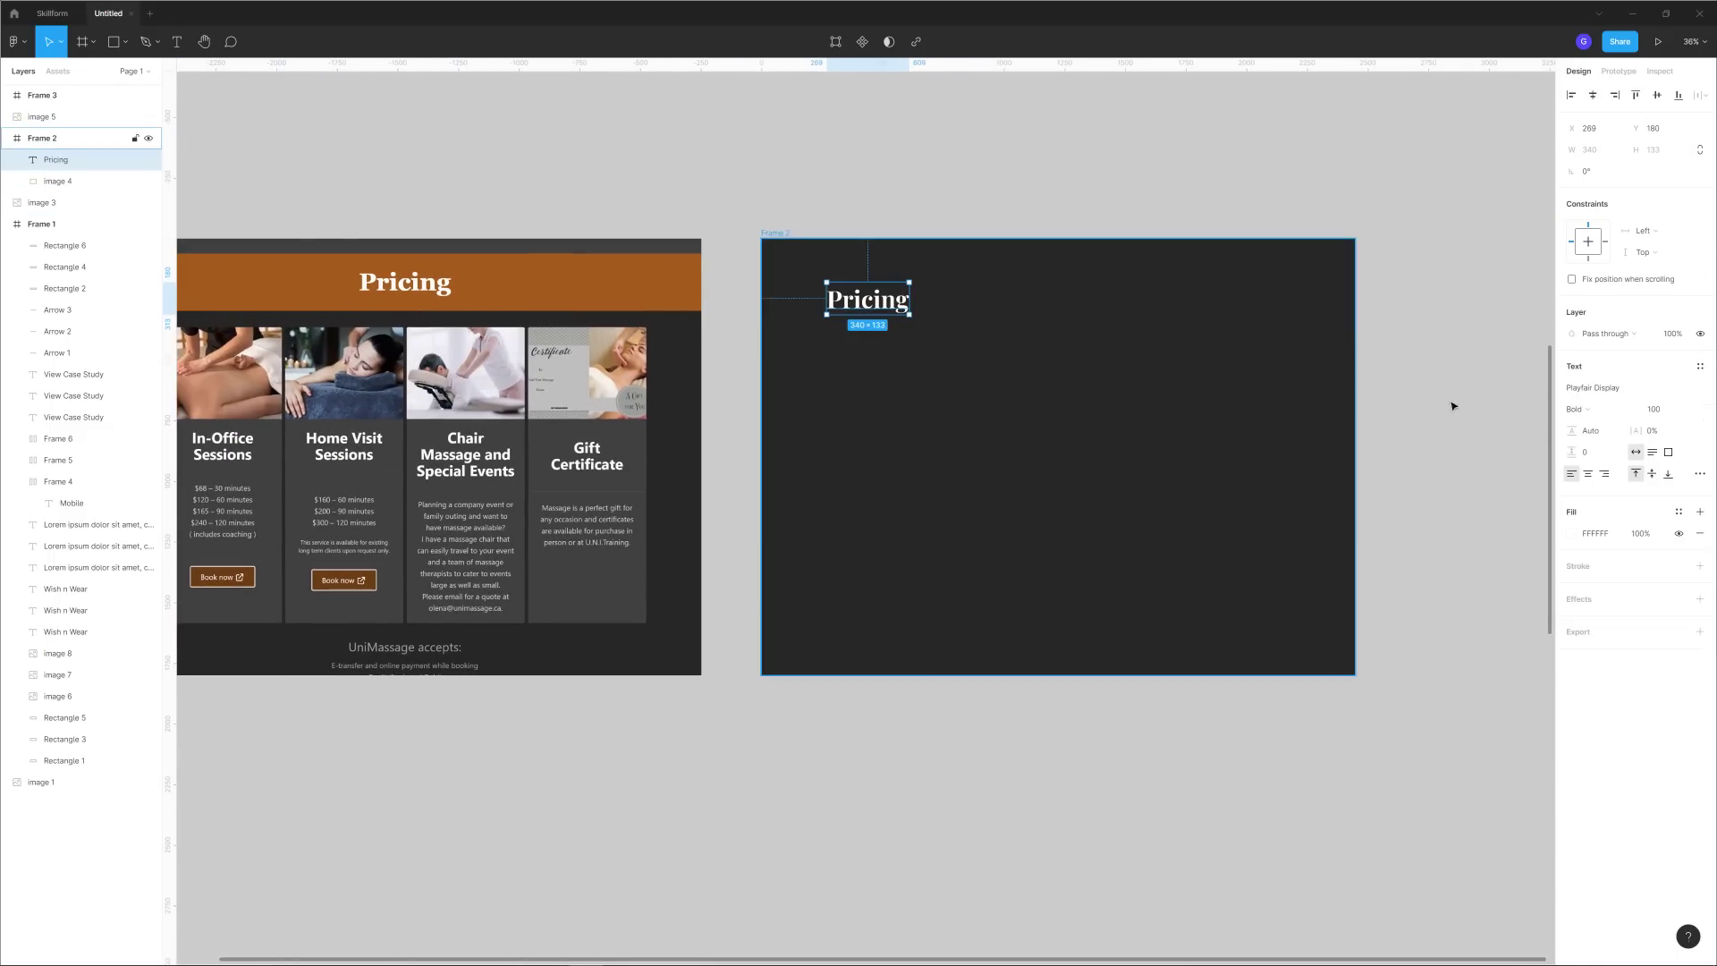
Set the Pricing heading's font size to 70 and nudge the heading slightly down and right.
{"action": "left_click", "coordinate": [1665, 407]}
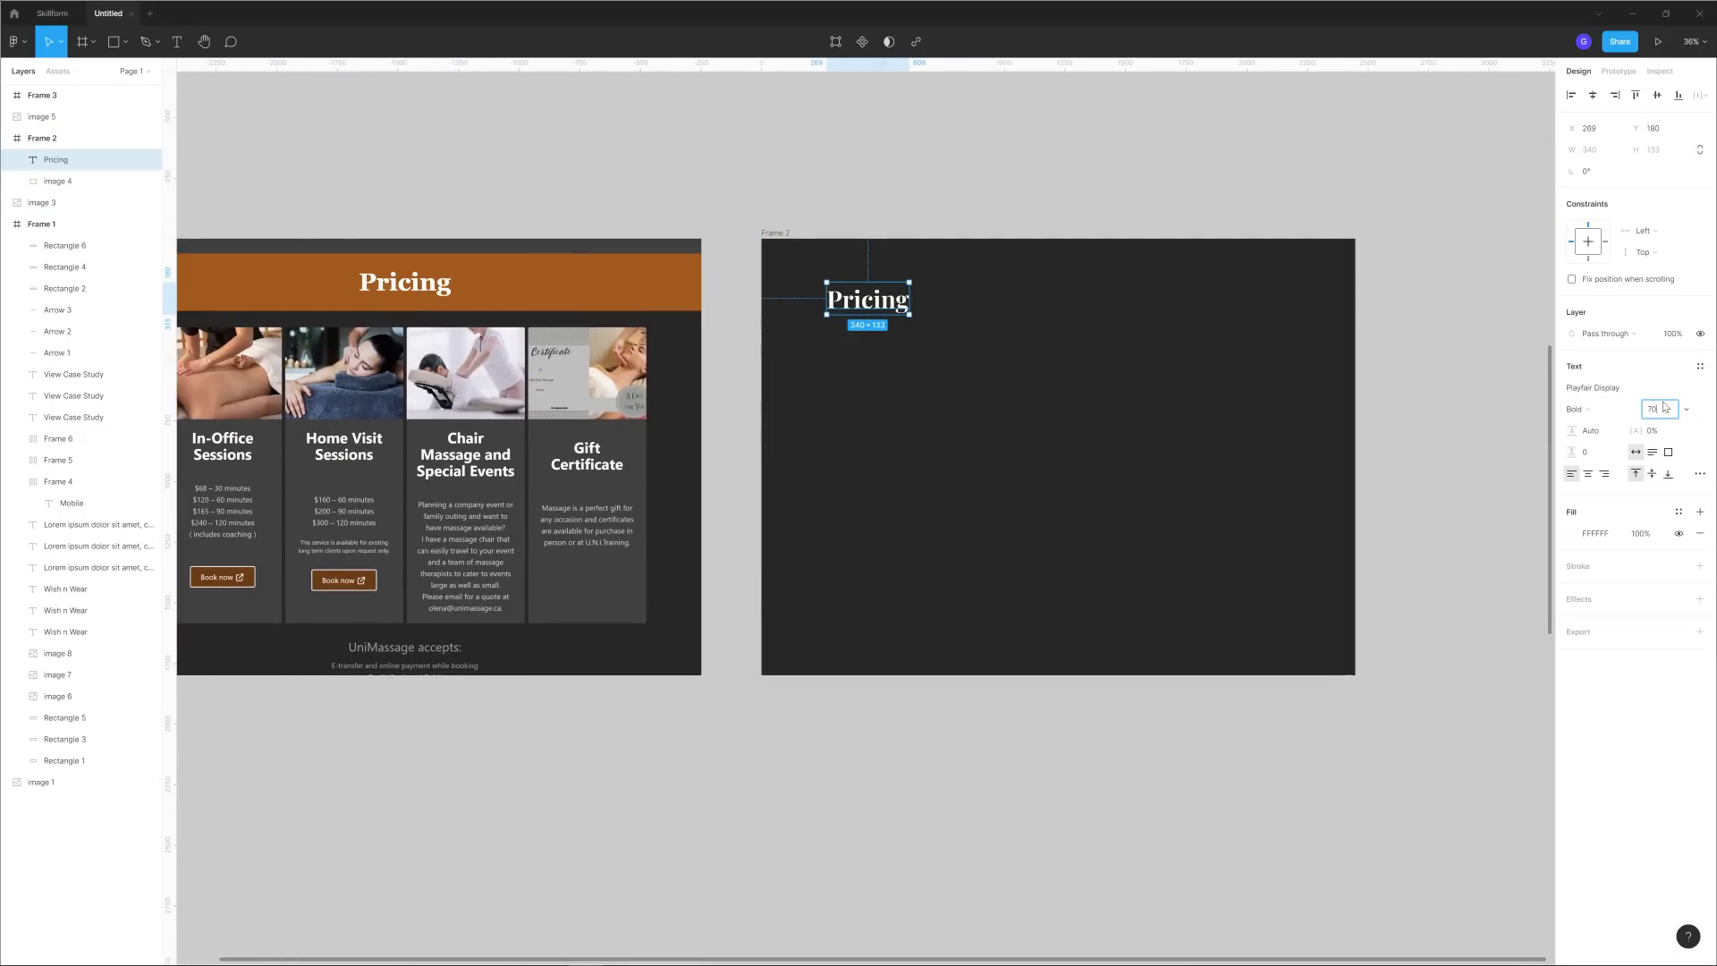
{"action": "key", "text": "Return"}
{"action": "left_click", "coordinate": [1472, 480]}
{"action": "scroll", "coordinate": [1196, 449], "scroll_direction": "left", "scroll_amount": 2}
{"action": "scroll", "coordinate": [1077, 352], "scroll_direction": "down", "scroll_amount": 2}
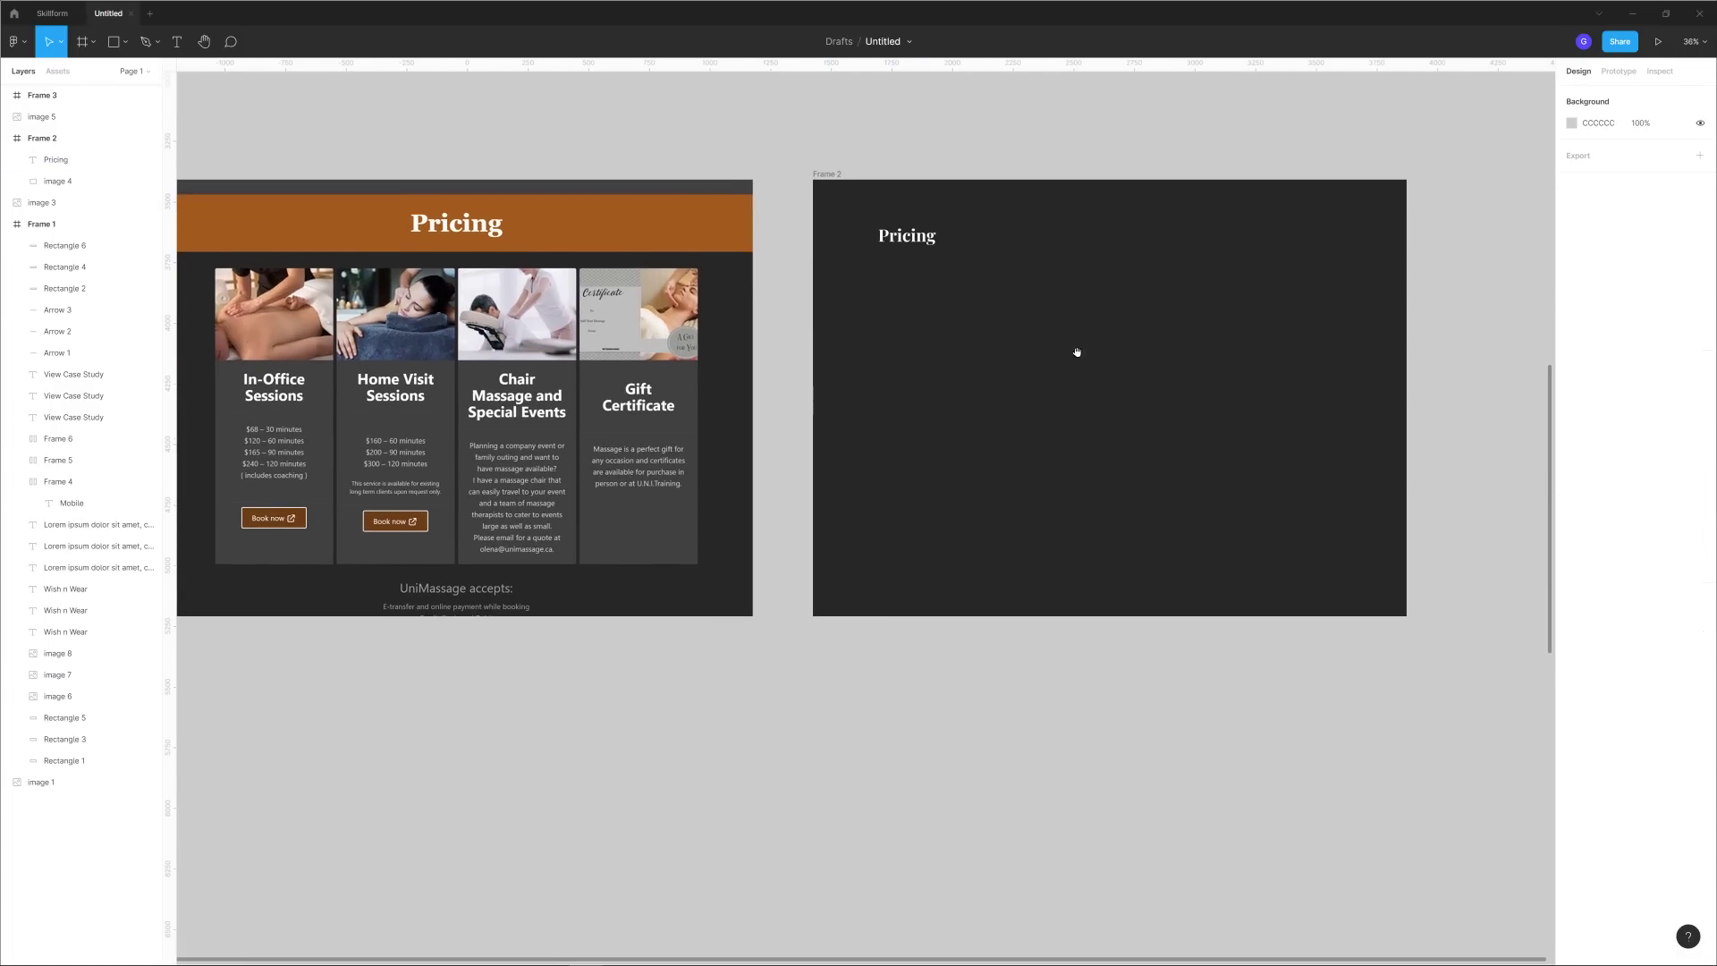
{"action": "left_click_drag", "start_coordinate": [904, 240], "coordinate": [906, 243]}
{"action": "left_click", "coordinate": [1004, 264]}
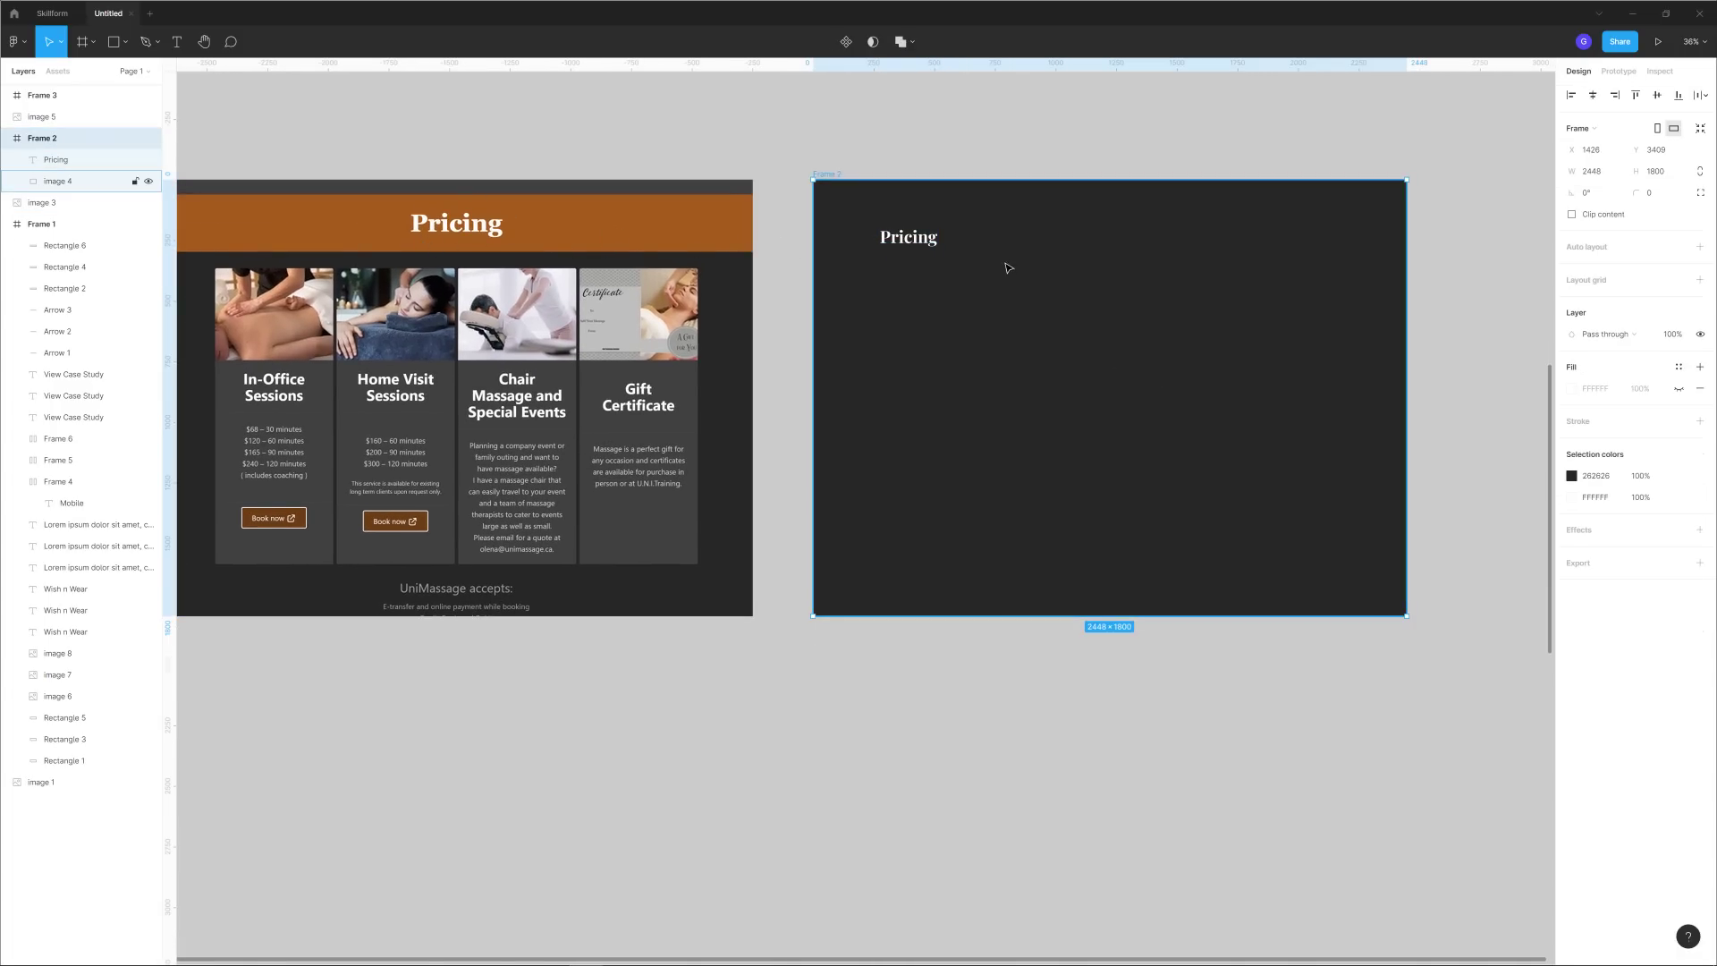
{"action": "scroll", "coordinate": [1028, 304], "scroll_direction": "left", "scroll_amount": 1}
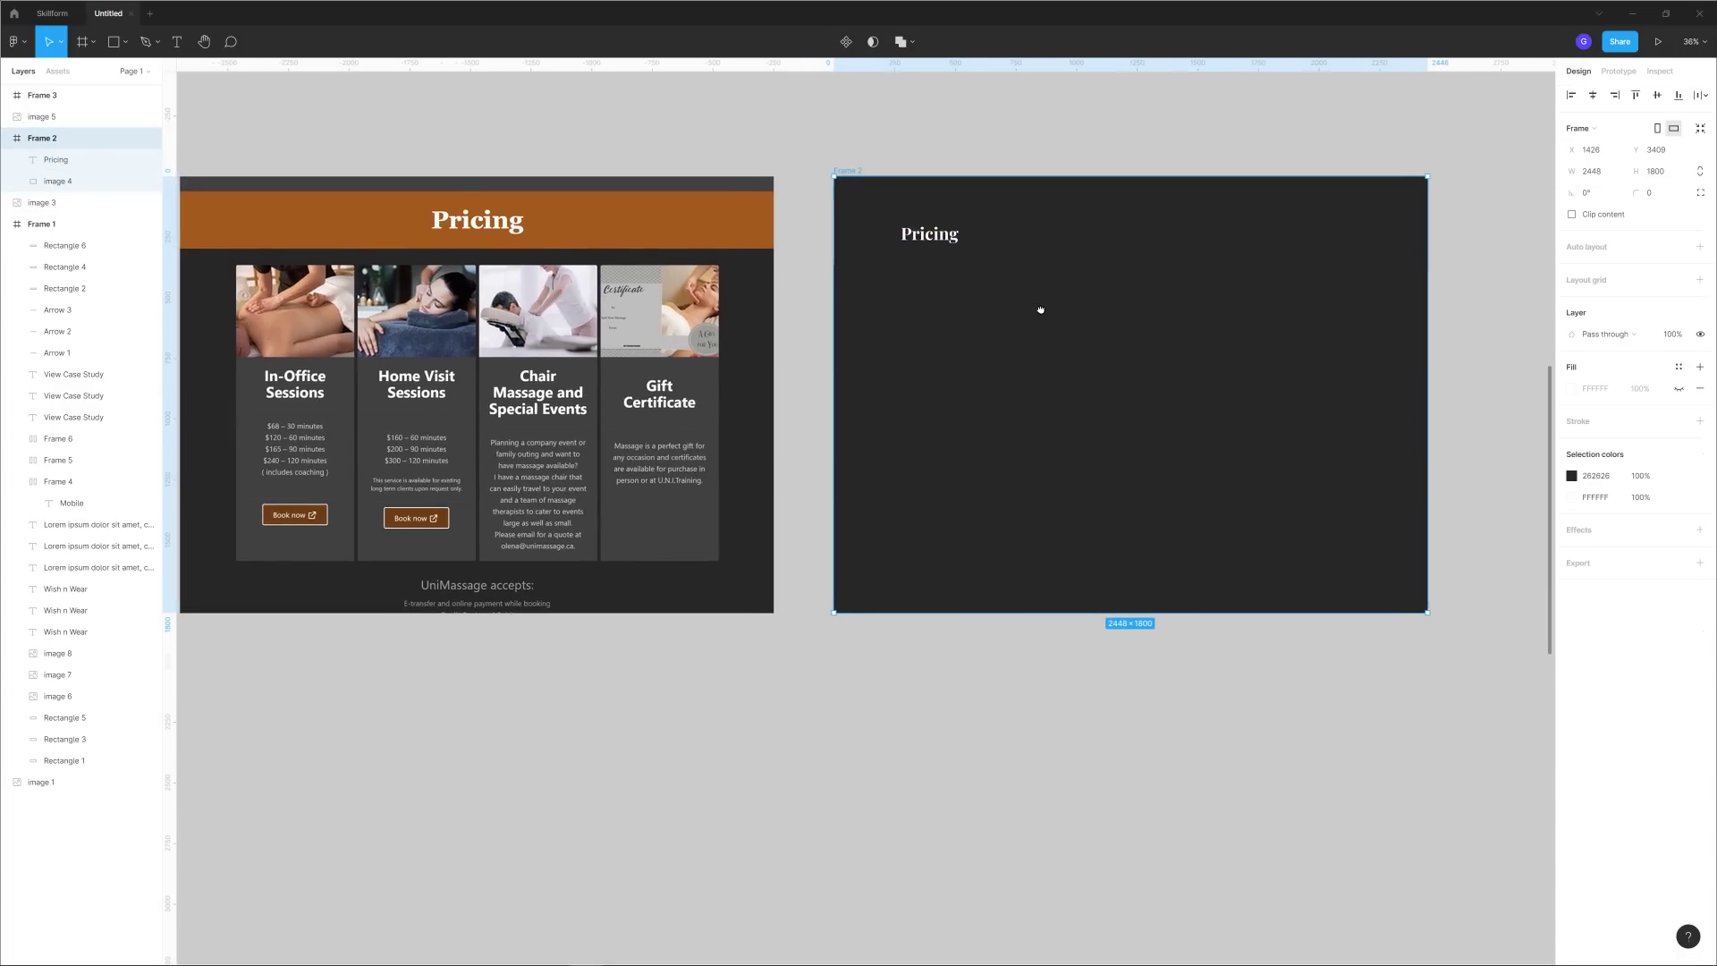
{"action": "left_click", "coordinate": [927, 156]}
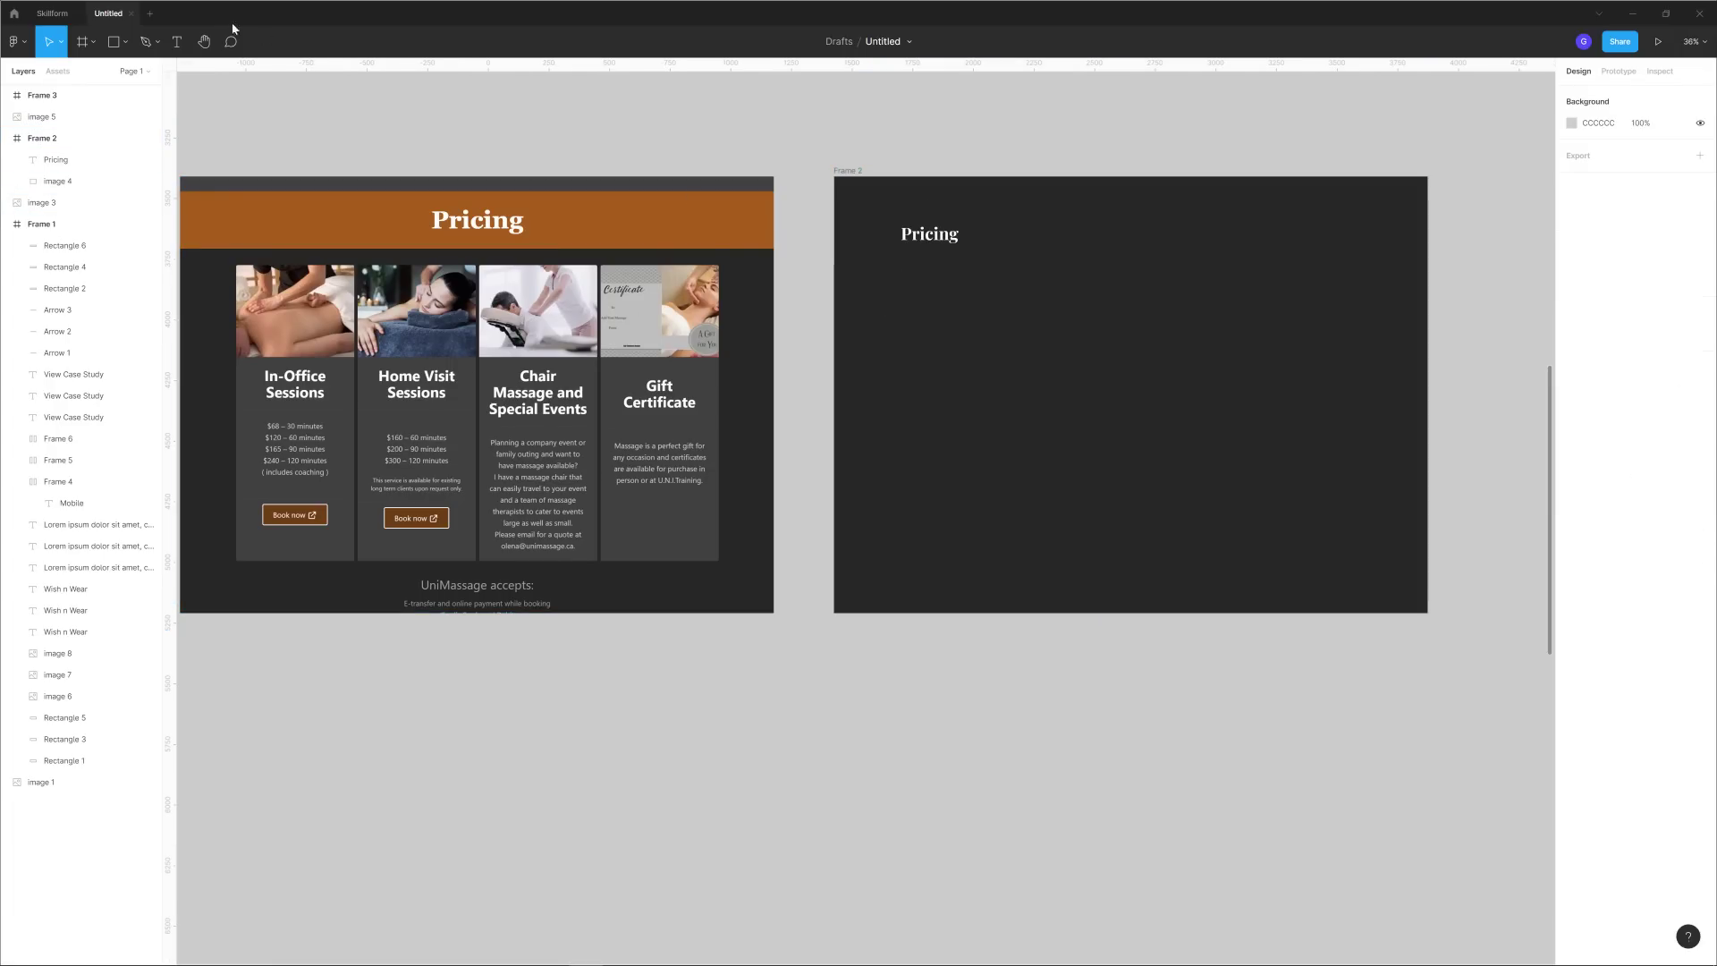
Draw a card rectangle about 550 by 896 px below the Pricing heading in Frame 2.
{"action": "left_click", "coordinate": [125, 41]}
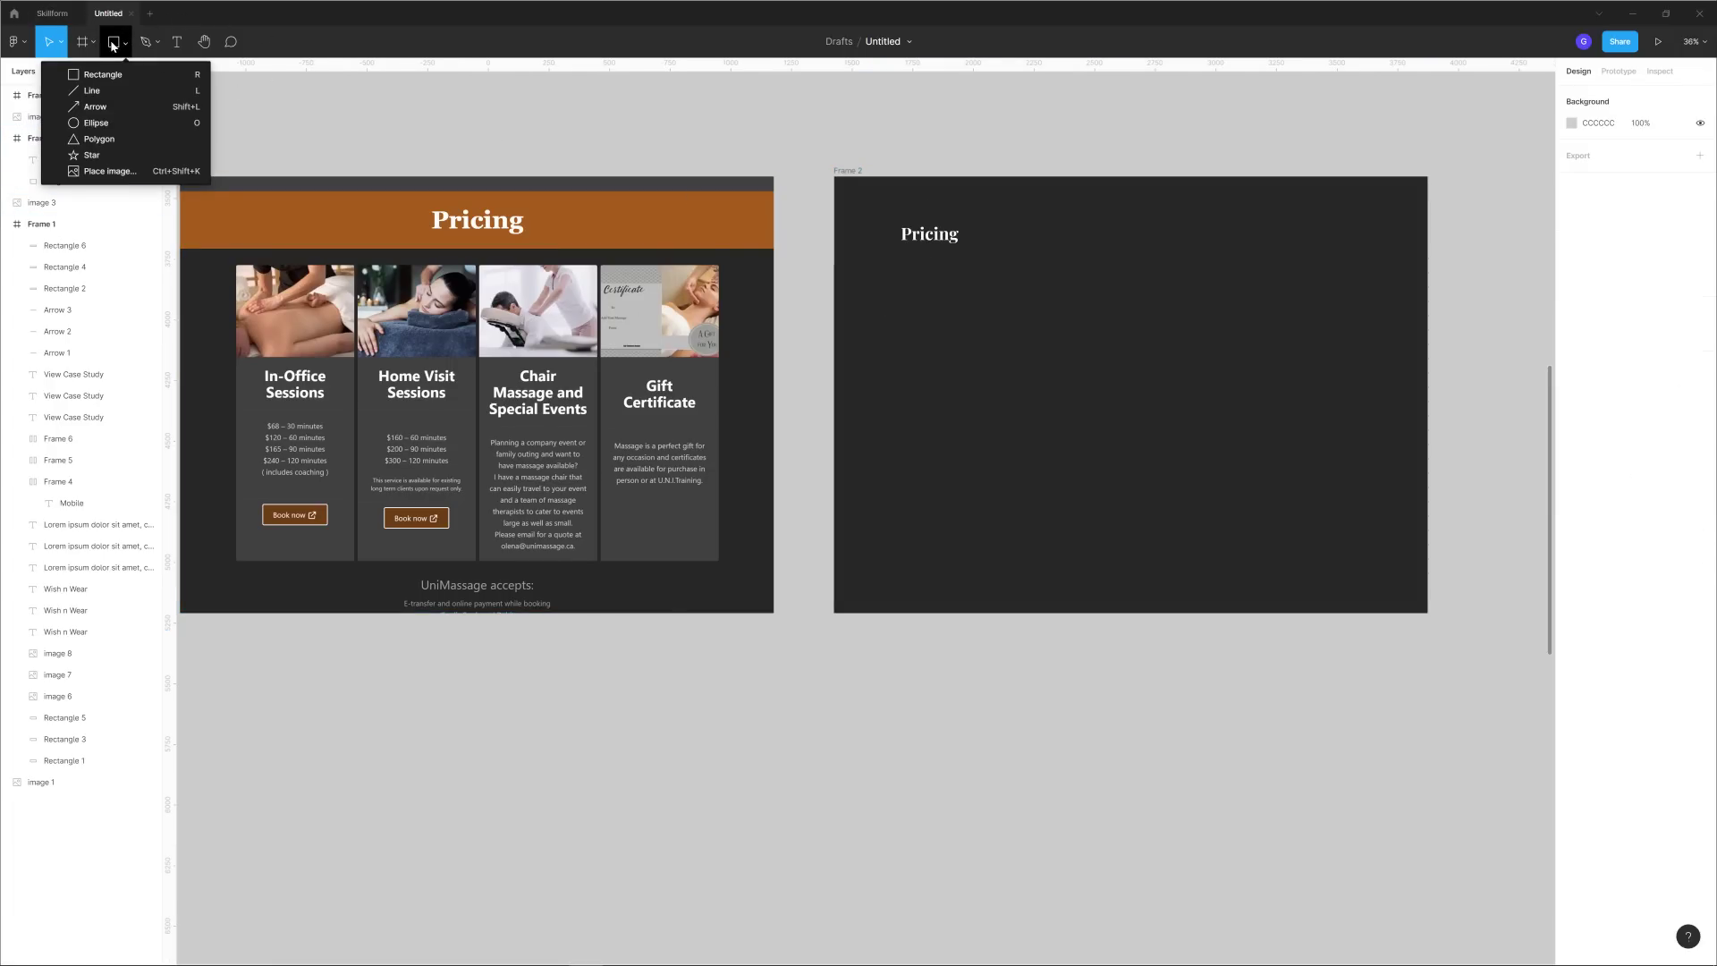
{"action": "left_click", "coordinate": [102, 74]}
{"action": "mouse_move", "coordinate": [903, 271]}
{"action": "left_mouse_down"}
{"action": "mouse_move", "coordinate": [1096, 446]}
{"action": "mouse_move", "coordinate": [1012, 515]}
{"action": "mouse_move", "coordinate": [1047, 513]}
{"action": "mouse_move", "coordinate": [1038, 493]}
{"action": "left_mouse_up"}
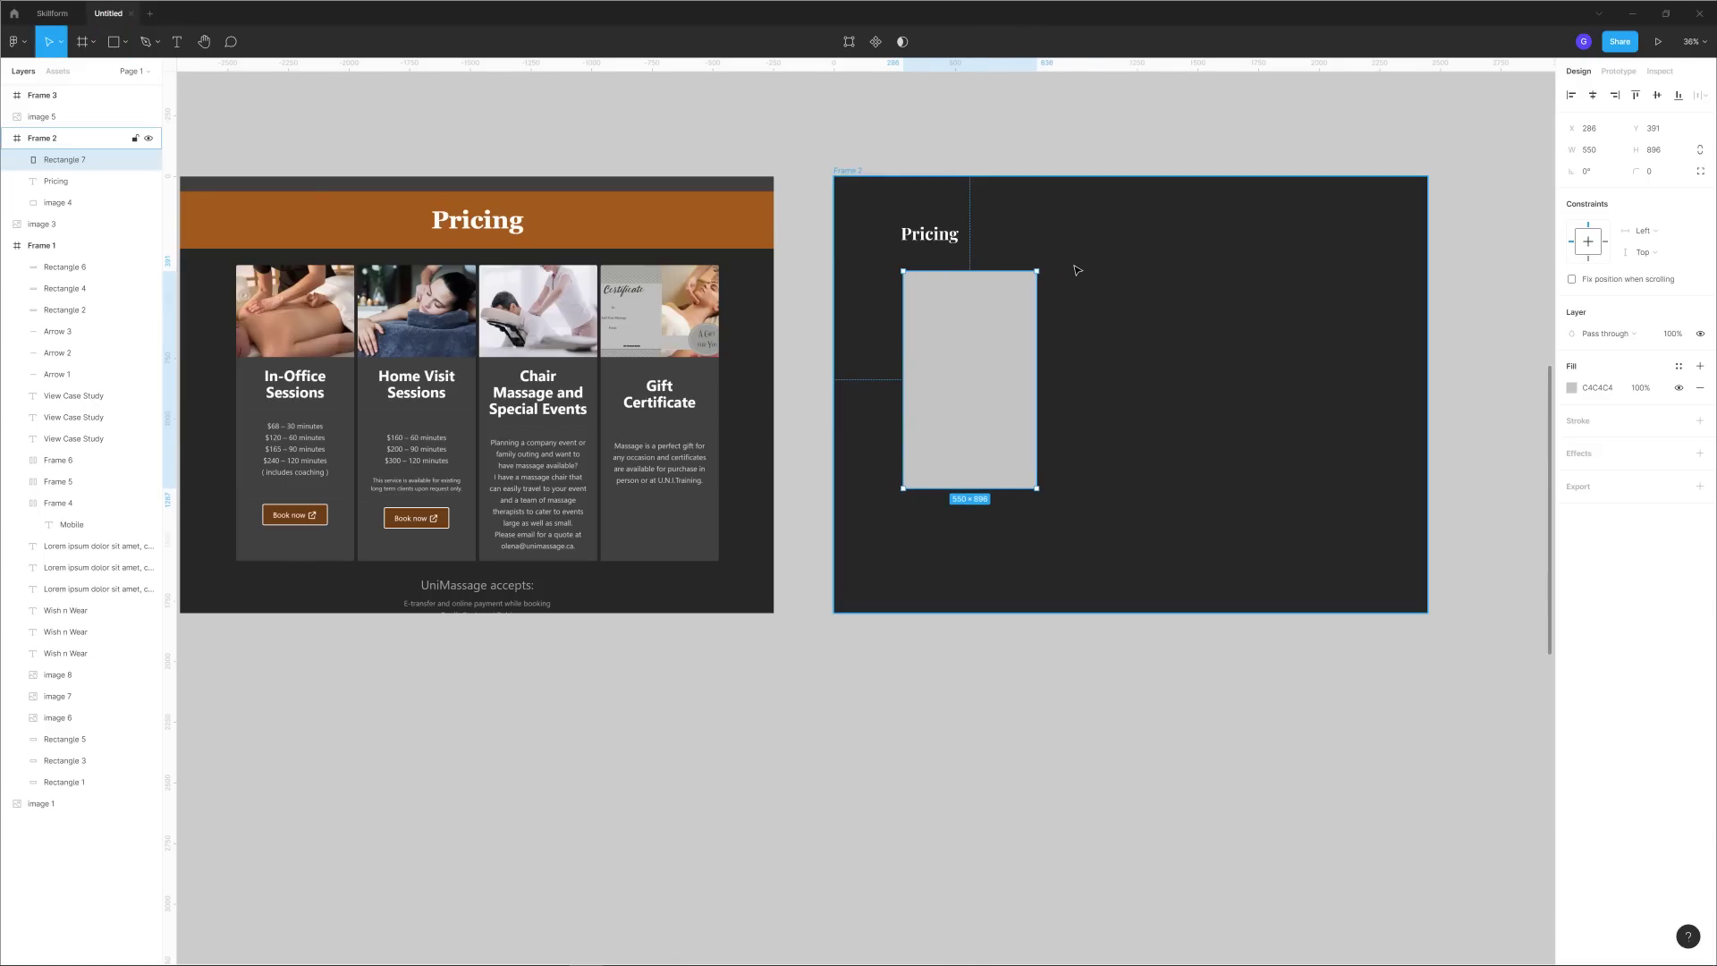
Try a row of four closely spaced cards by duplicating the rectangle, and delete the three copies.
{"action": "scroll", "coordinate": [1119, 318], "scroll_direction": "right", "scroll_amount": 2}
{"action": "key", "text": "ctrl+d"}
{"action": "left_click_drag", "start_coordinate": [927, 361], "coordinate": [1043, 368]}
{"action": "key", "text": "ctrl+d"}
{"action": "key", "text": "ctrl+d"}
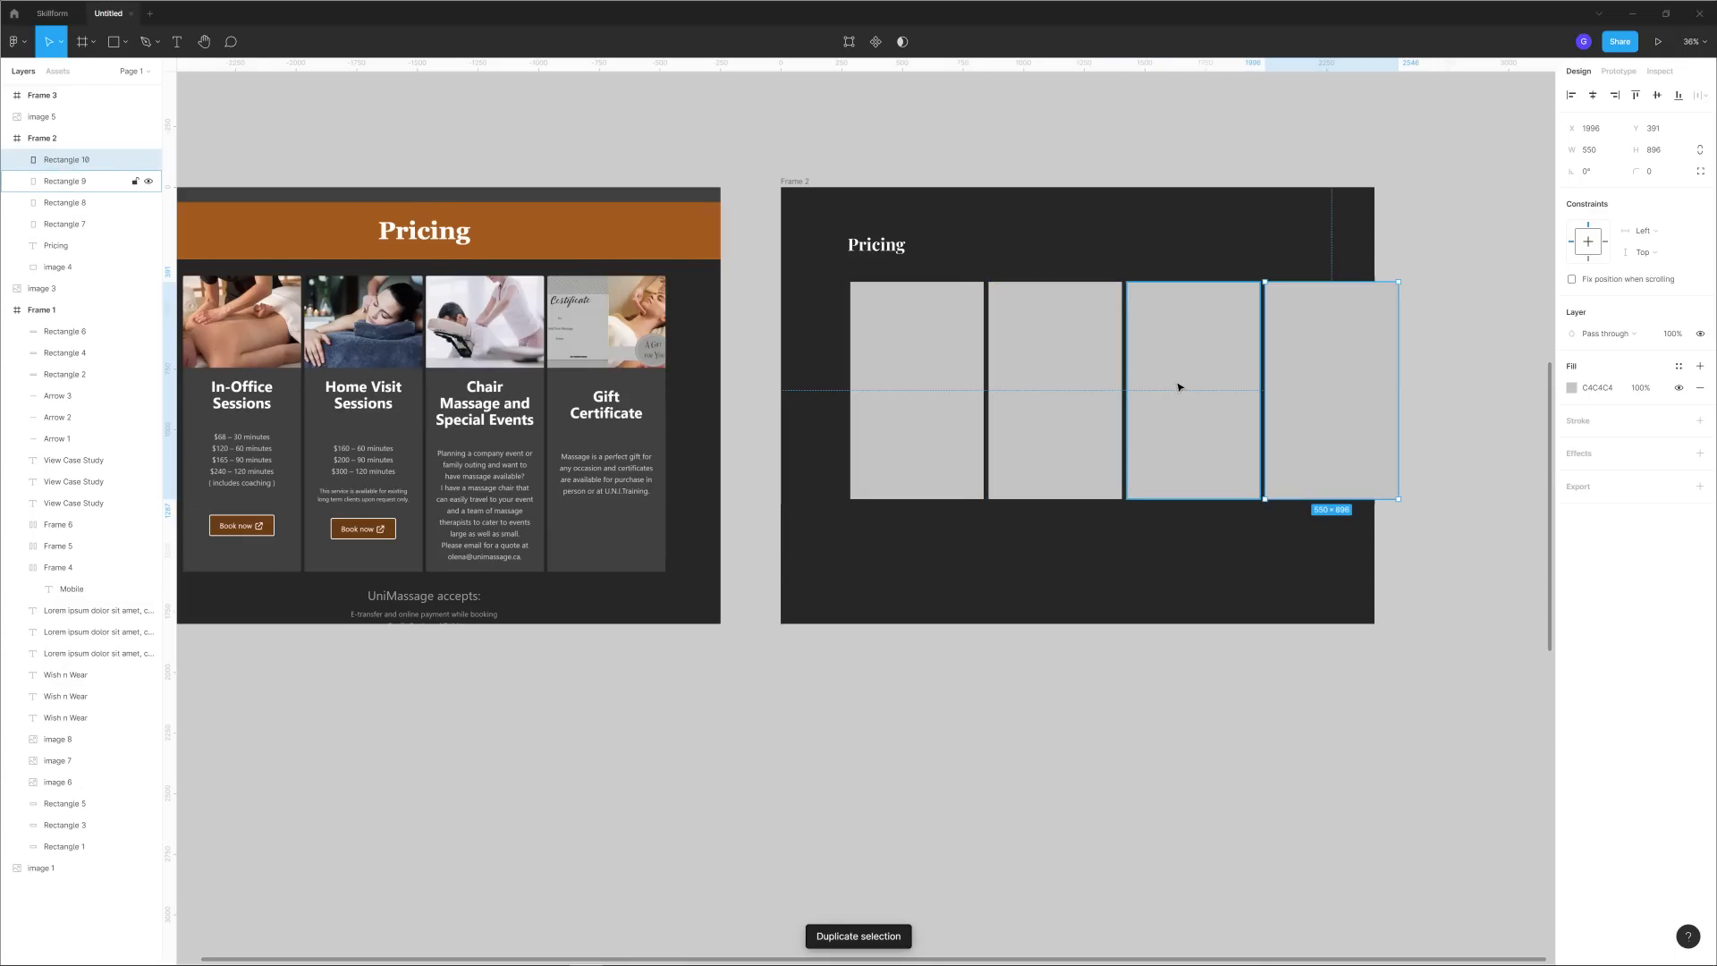
{"action": "key", "text": "Delete"}
{"action": "left_click", "coordinate": [1216, 372]}
{"action": "key", "text": "Delete"}
{"action": "left_click", "coordinate": [1077, 387]}
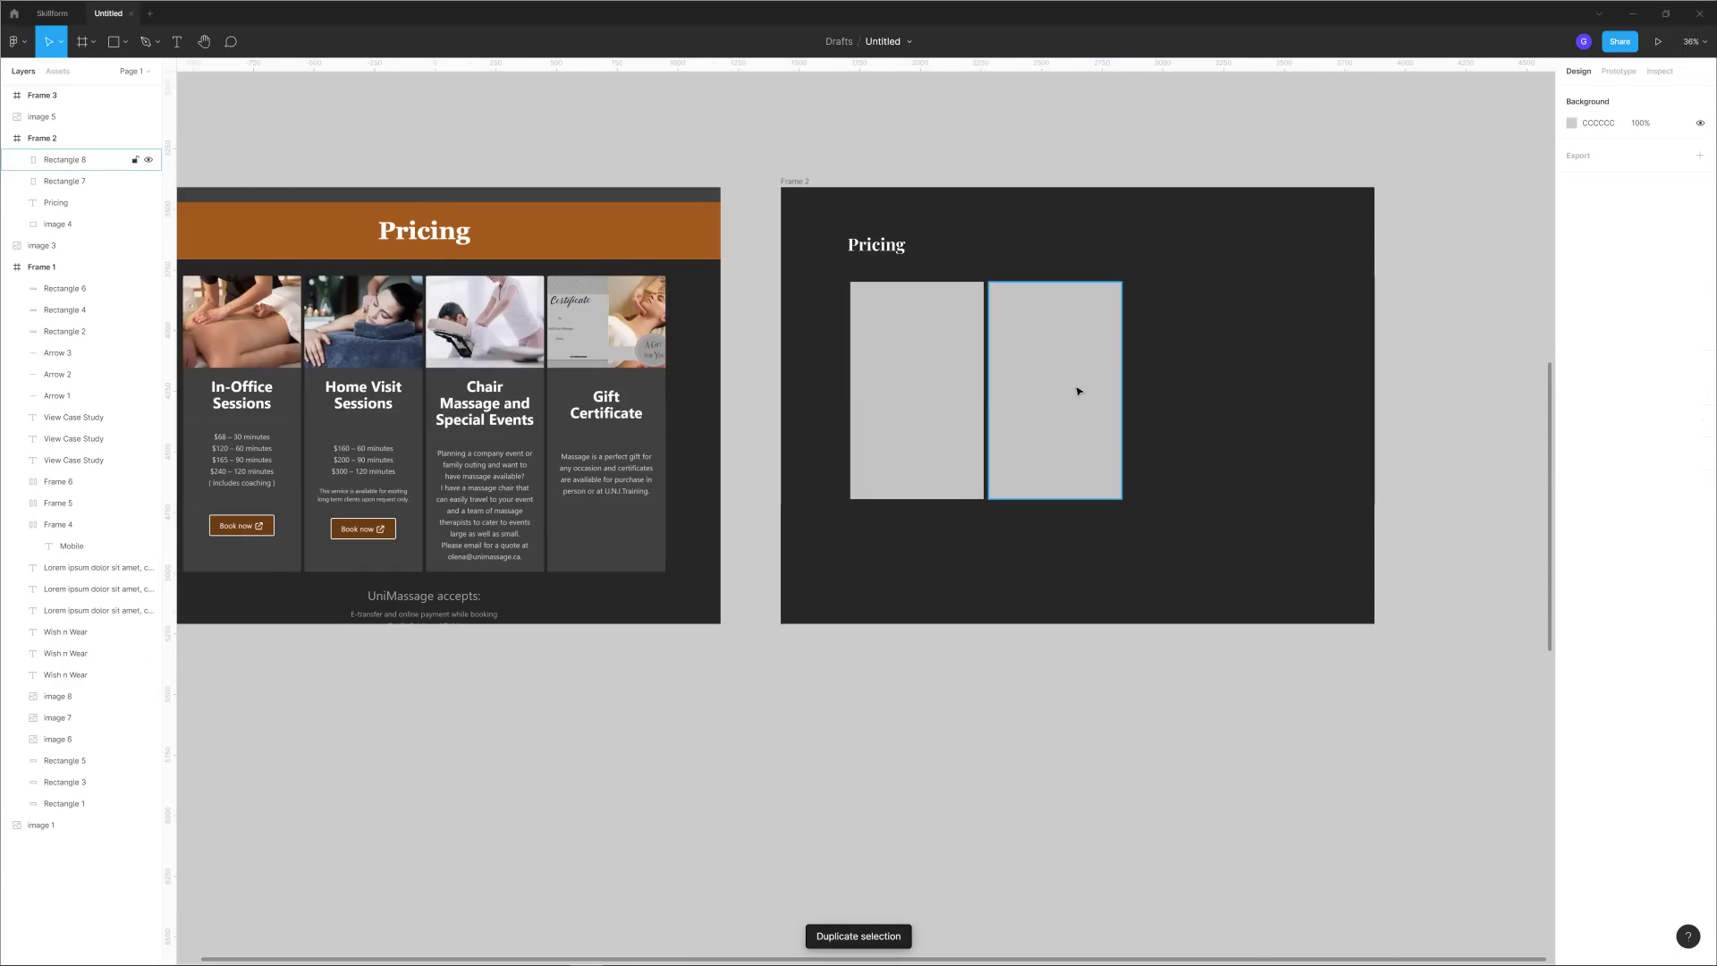
{"action": "key", "text": "Delete"}
Widen Frame 2 to the right, extending its dark background rectangle to about 2780 px.
{"action": "left_click", "coordinate": [1020, 343]}
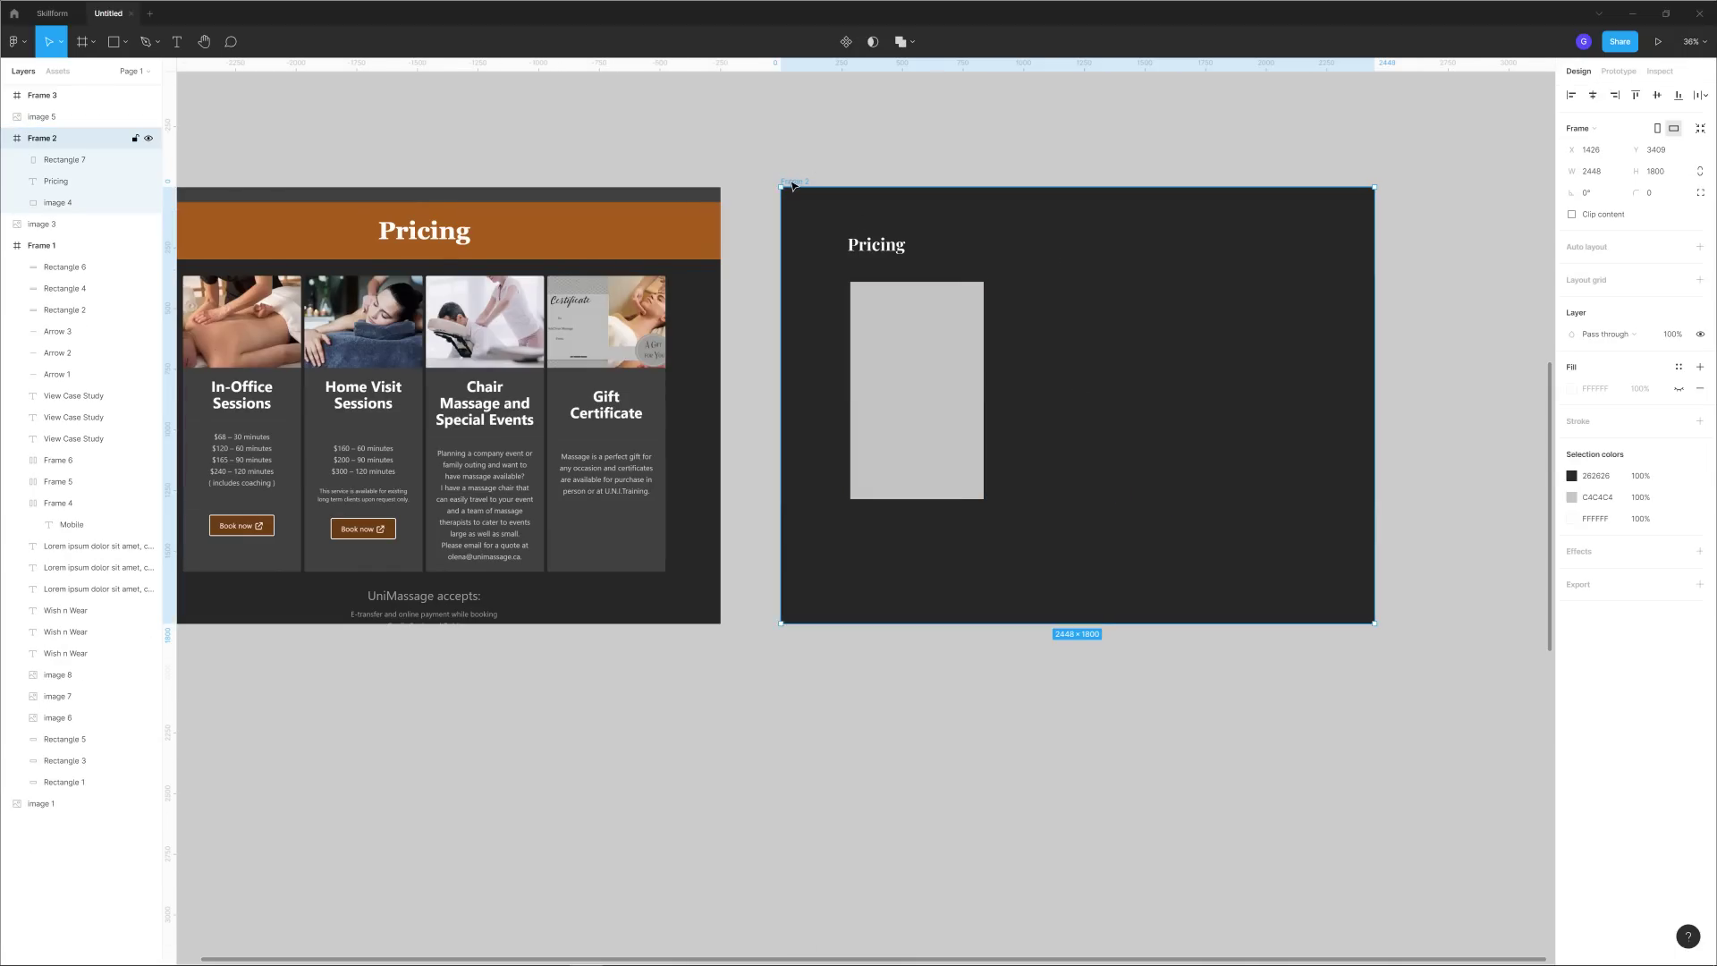
{"action": "left_click_drag", "start_coordinate": [1373, 311], "coordinate": [1454, 296]}
{"action": "left_click", "coordinate": [1339, 305]}
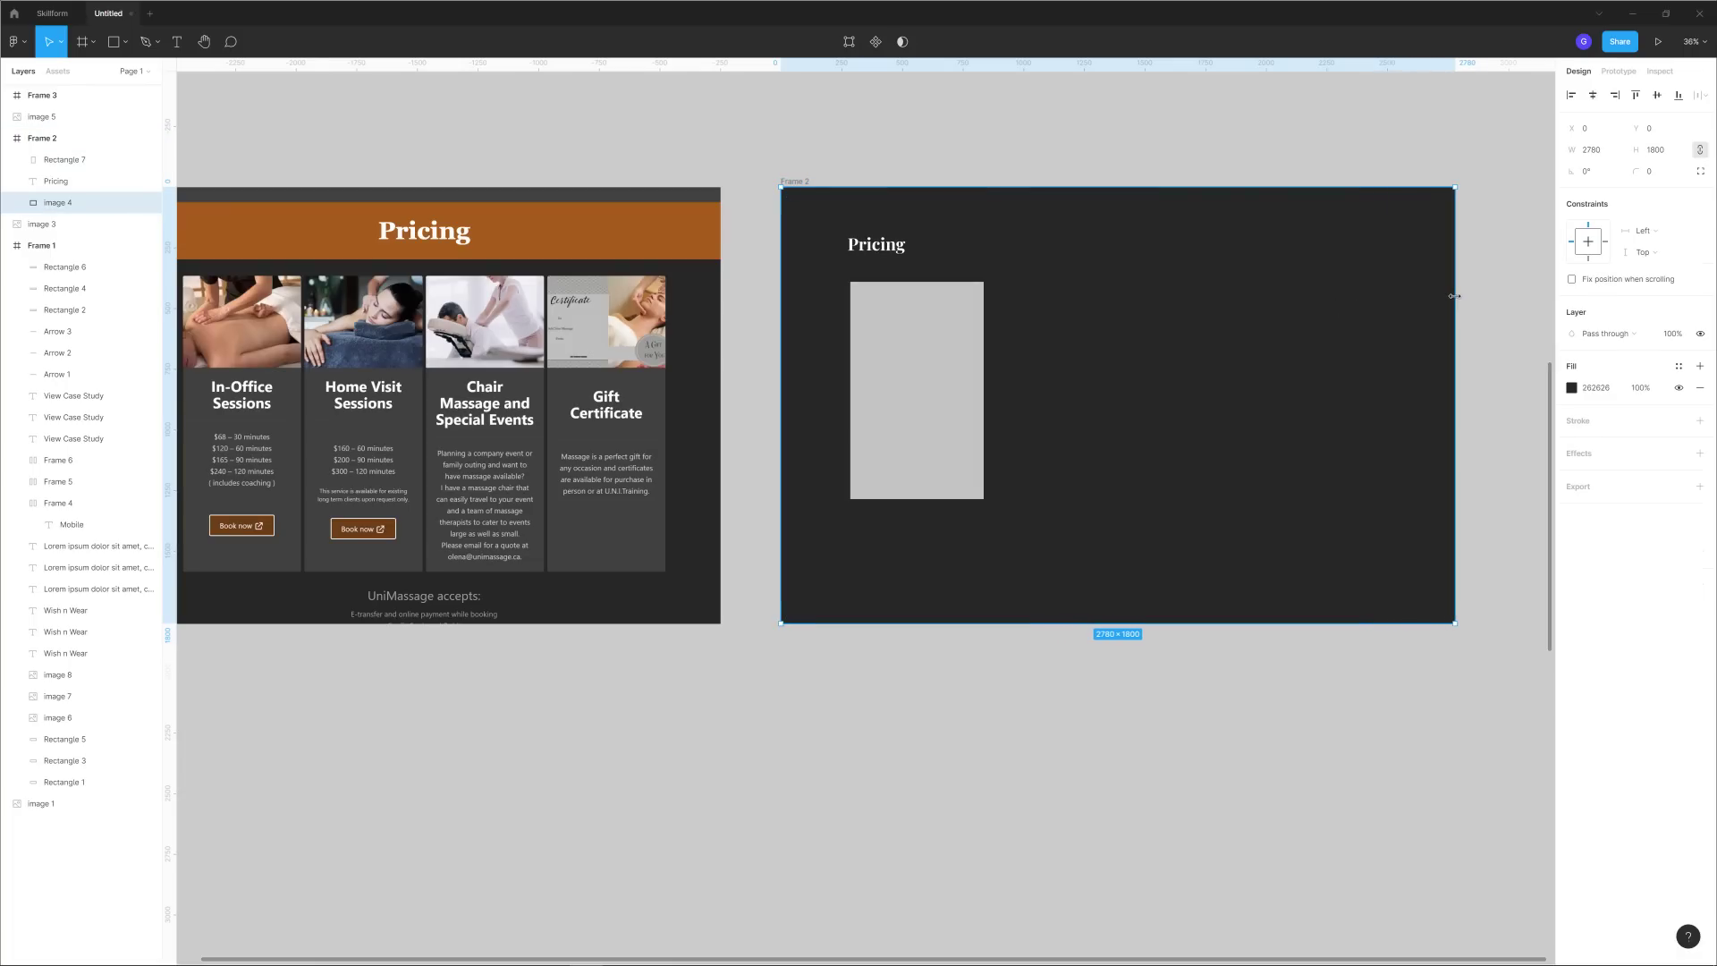
Duplicate the card rectangle three times to the right, forming an evenly spaced row of four with wider gaps.
{"action": "left_click", "coordinate": [916, 394]}
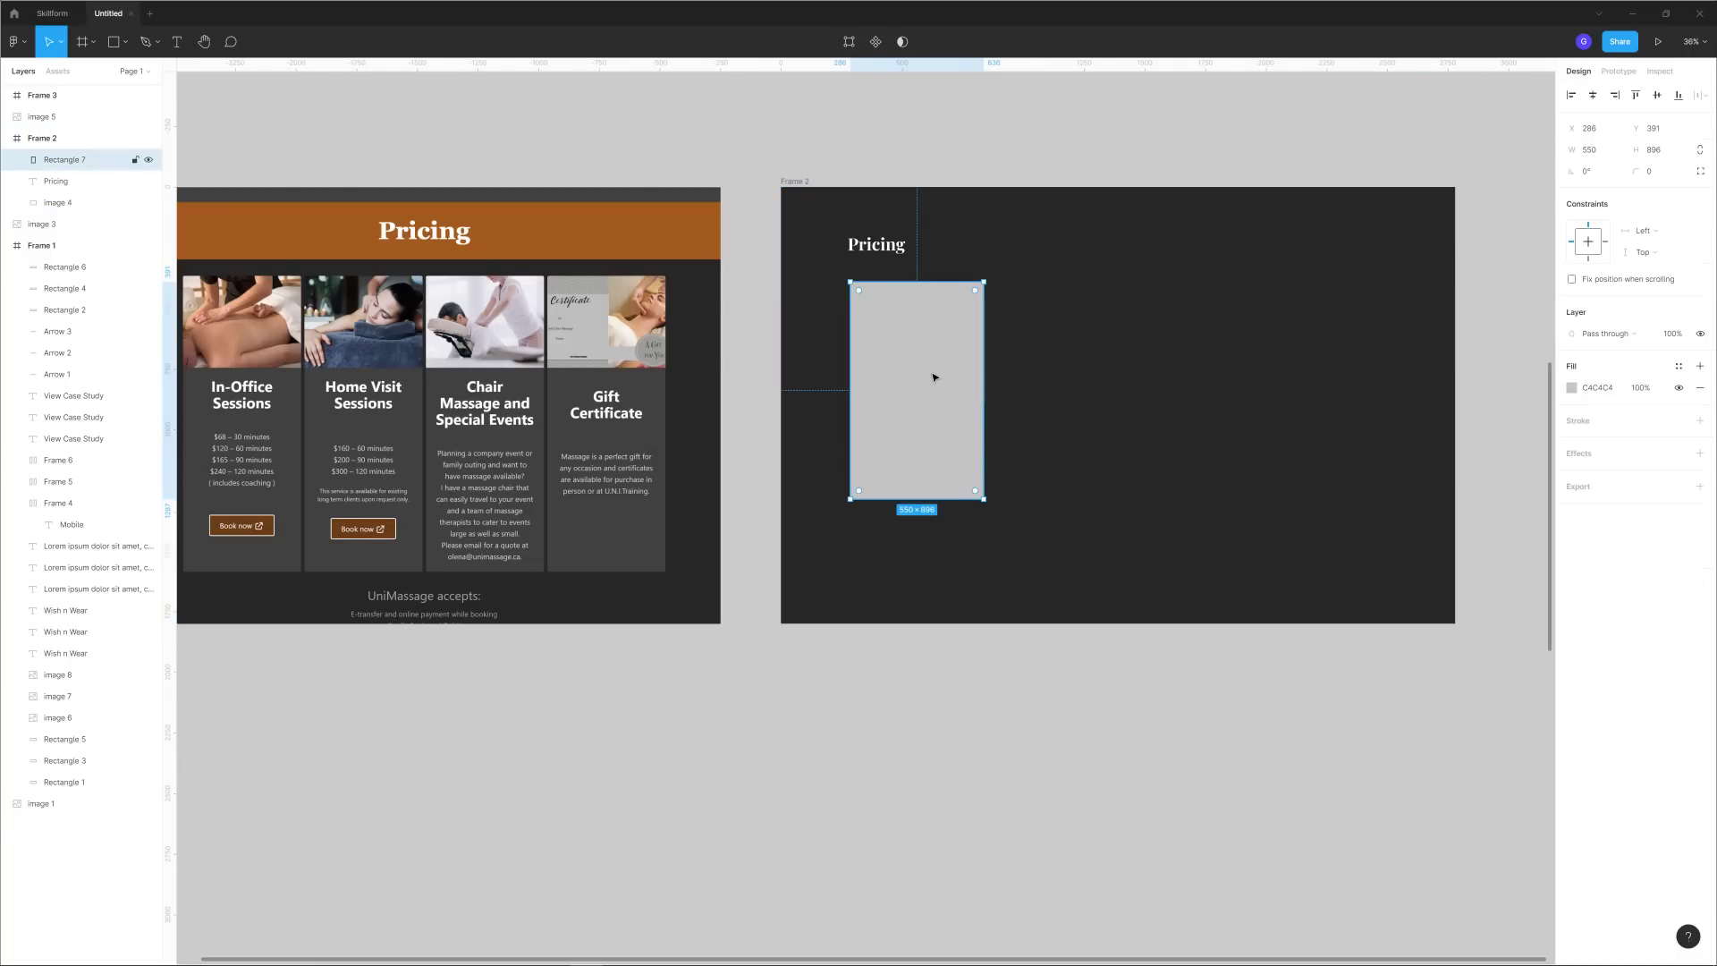
{"action": "left_click_drag", "start_coordinate": [936, 376], "coordinate": [1045, 376]}
{"action": "key", "text": "ctrl+d"}
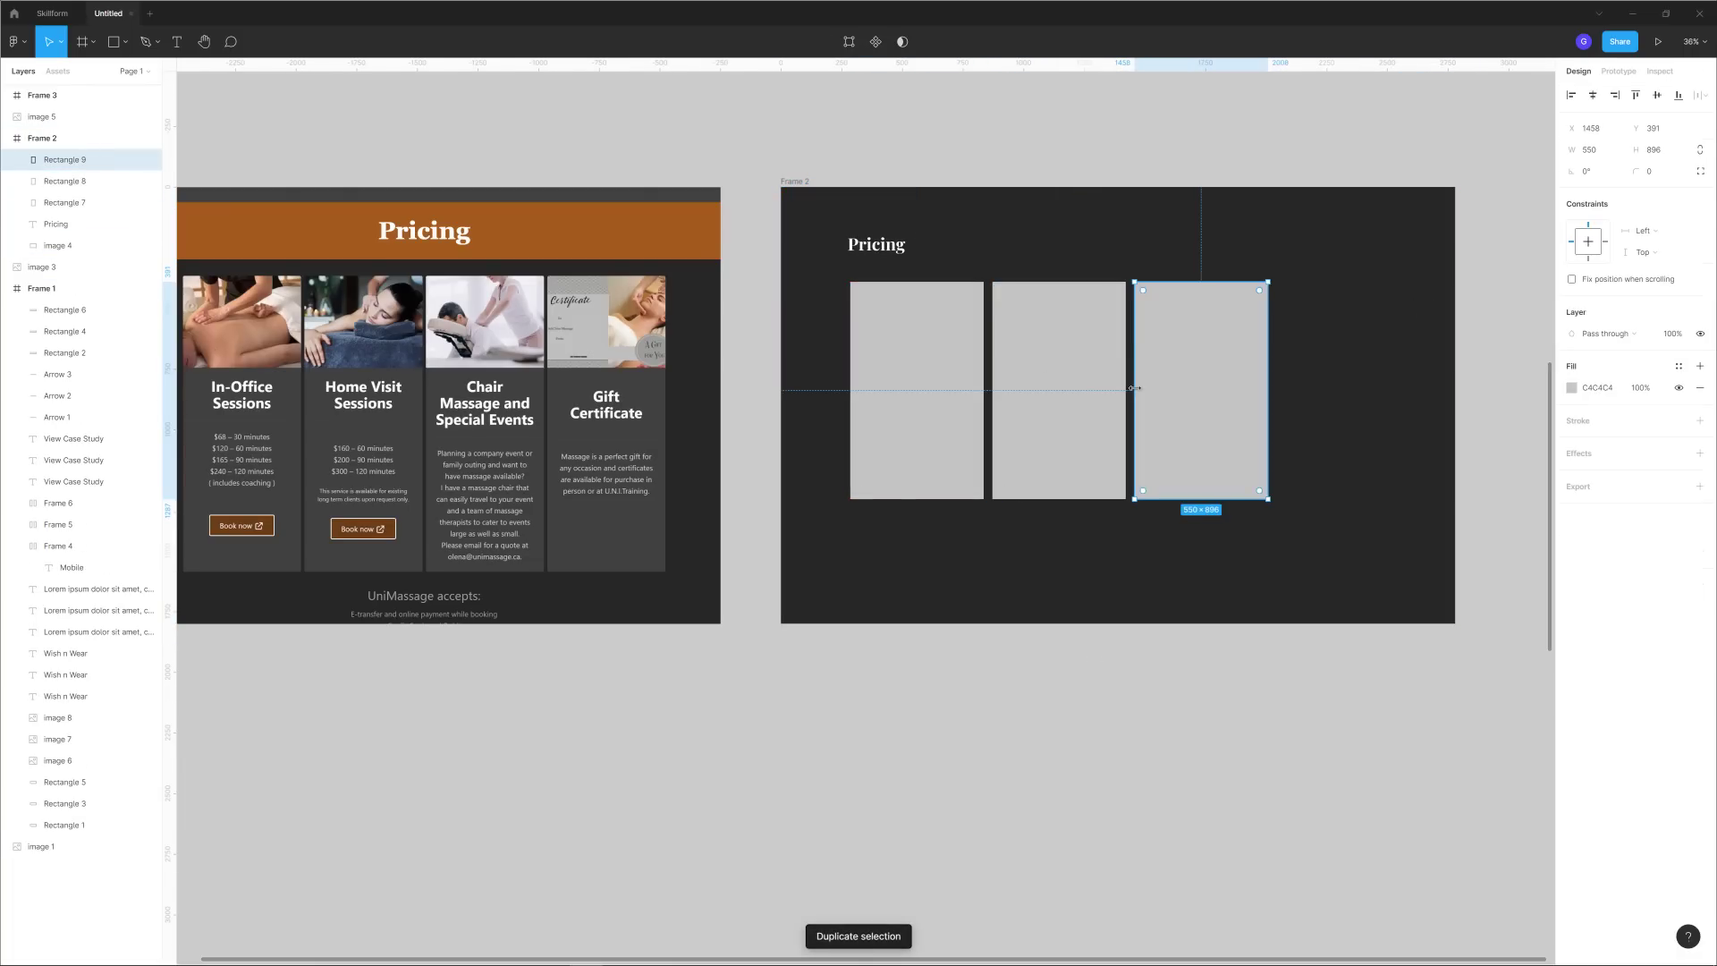
{"action": "key", "text": "ctrl+d"}
Extend the dark background rectangle of Frame 2 further right to about 2949 px wide.
{"action": "left_click", "coordinate": [1073, 238]}
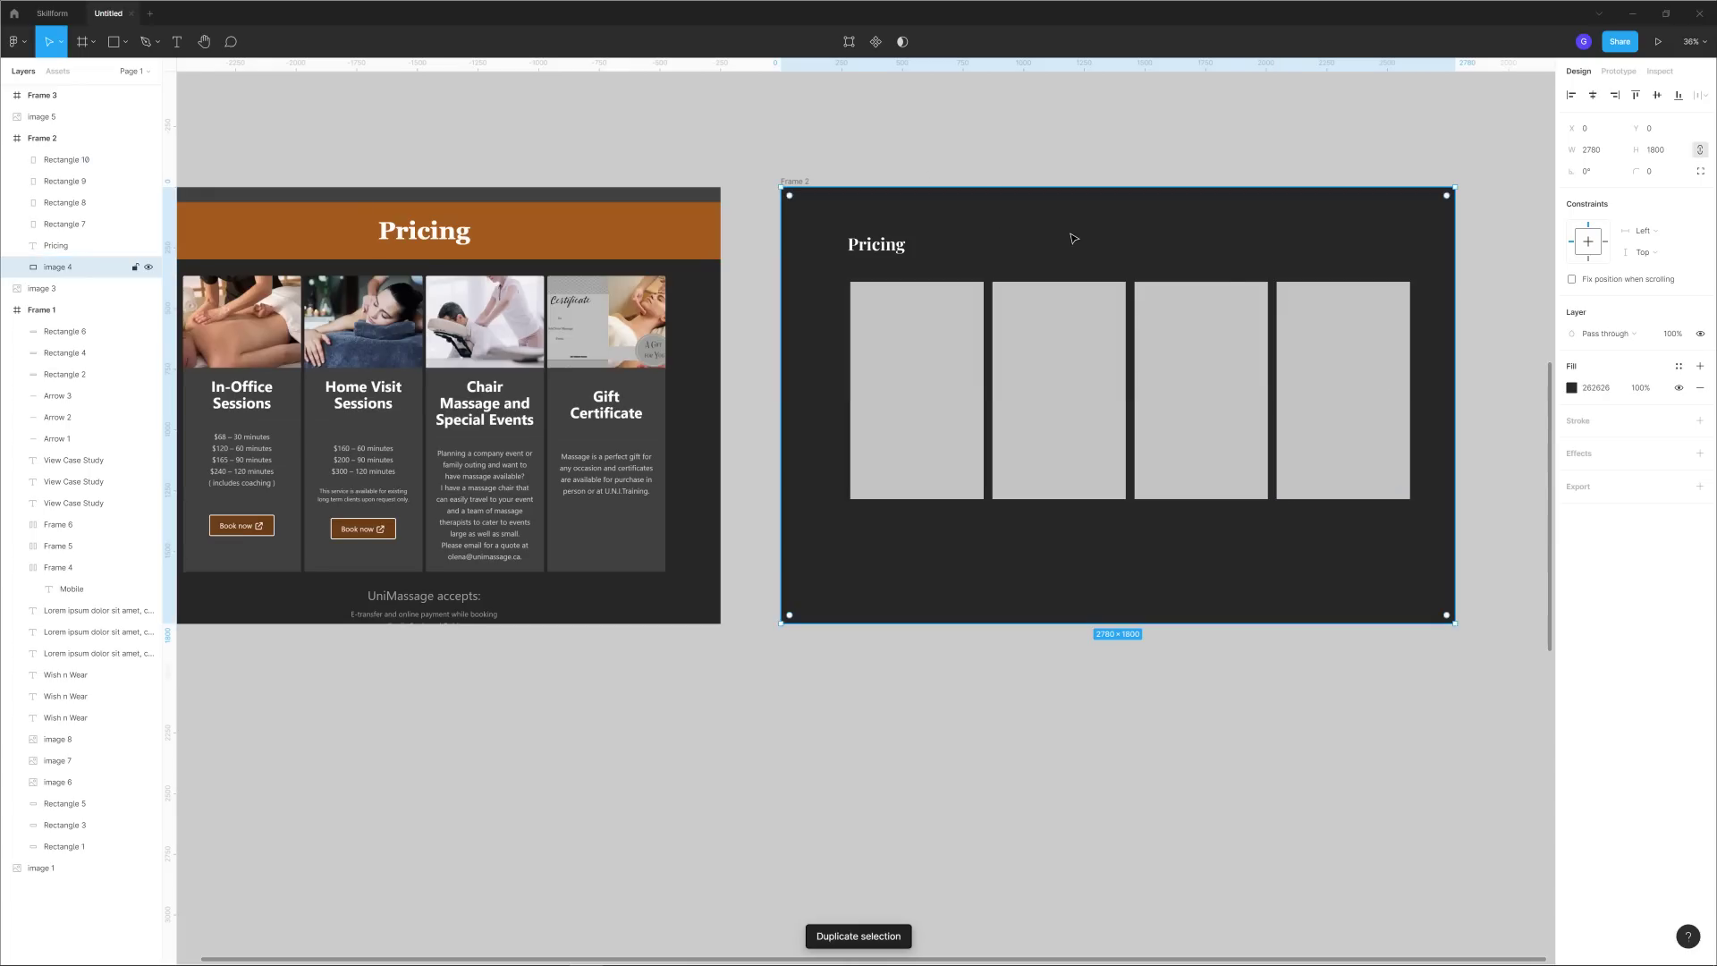
{"action": "left_click_drag", "start_coordinate": [1451, 275], "coordinate": [1496, 275]}
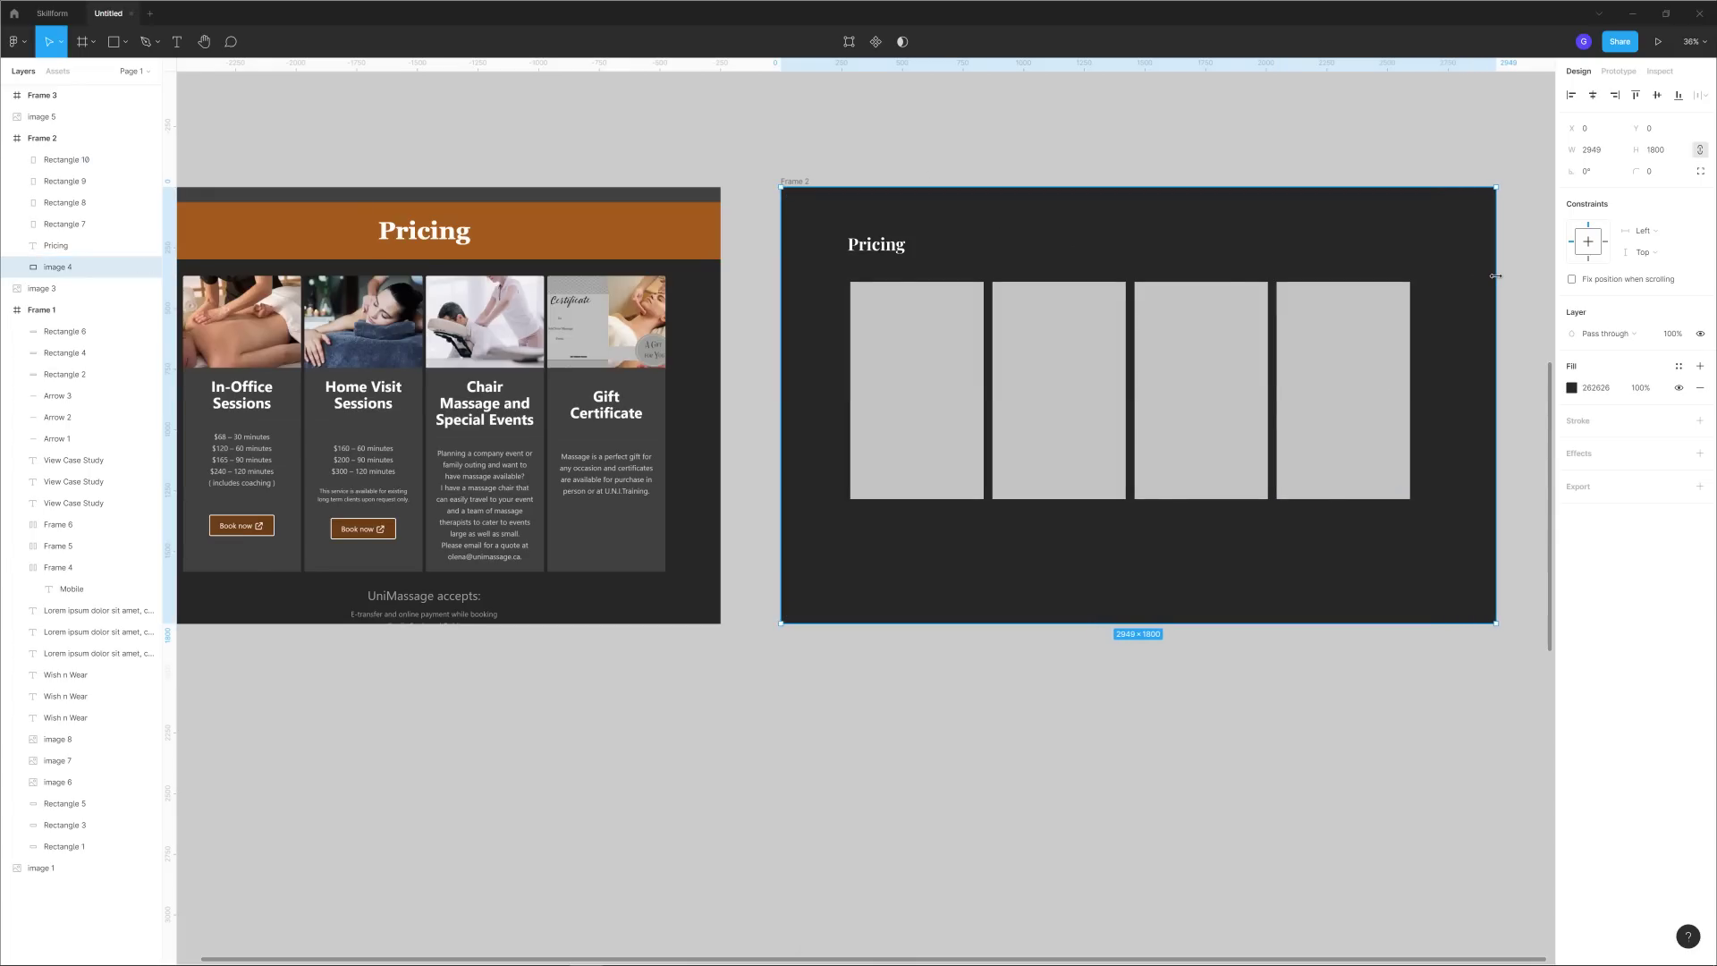
{"action": "left_click", "coordinate": [1348, 640]}
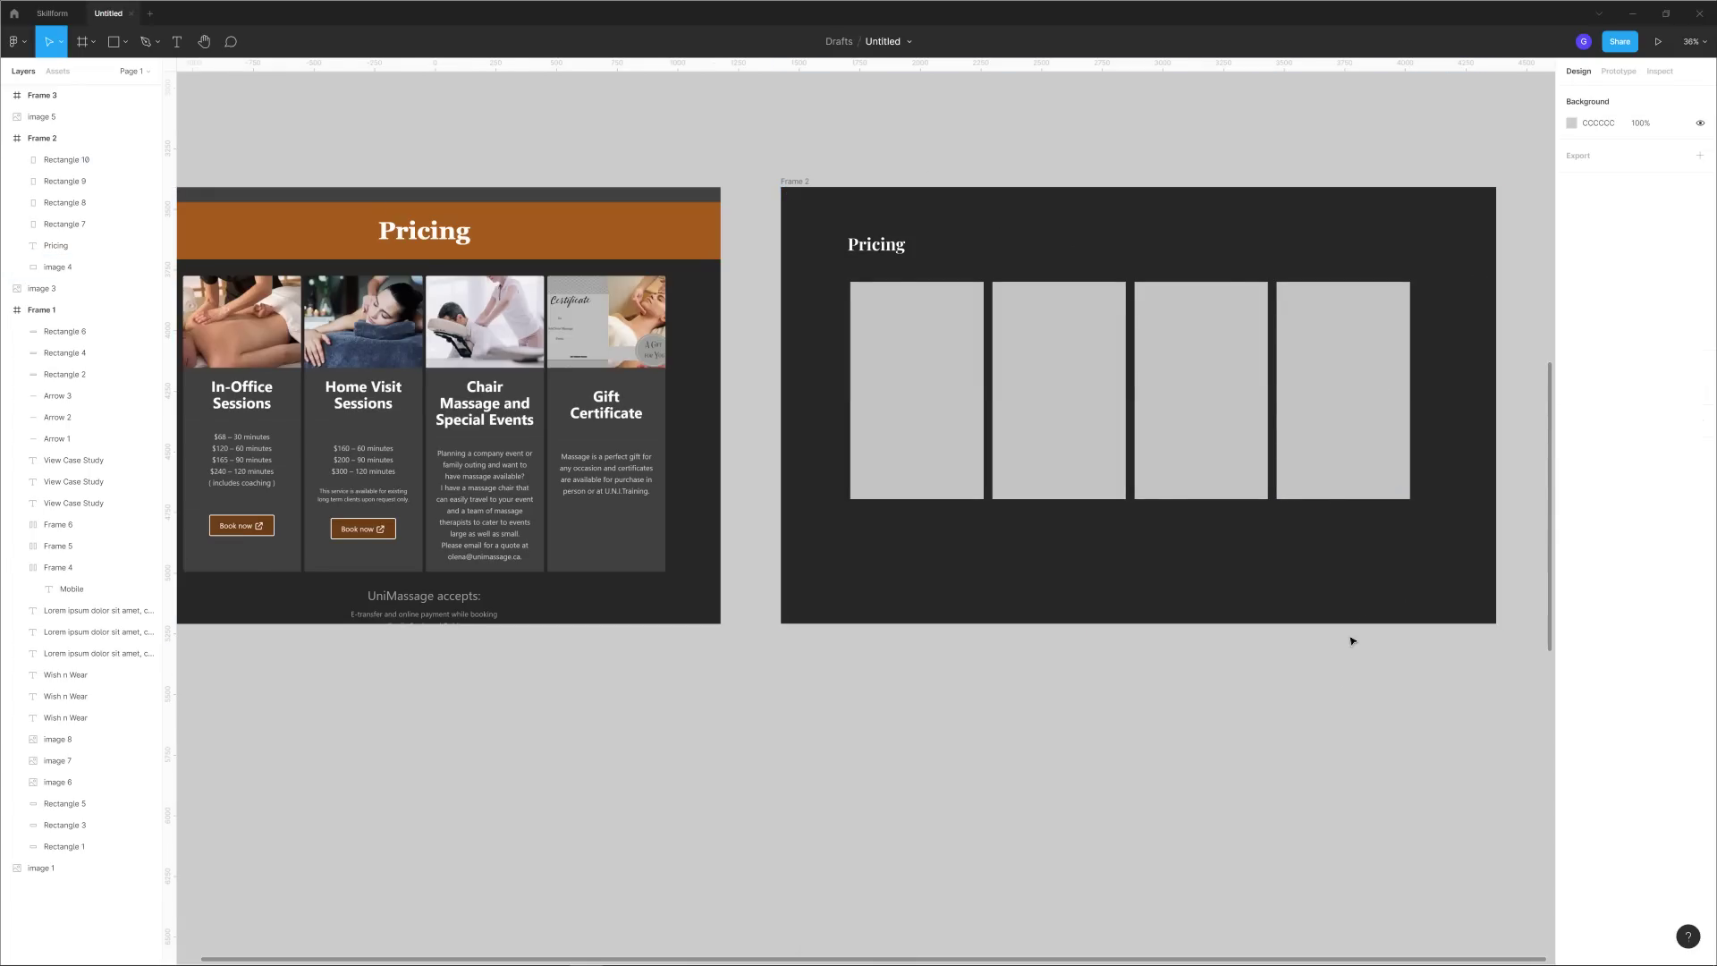
Delete the three duplicated cards, keeping only the first card rectangle below the Pricing heading.
{"action": "left_click", "coordinate": [1349, 441]}
{"action": "key", "text": "Delete"}
{"action": "left_click", "coordinate": [1196, 433]}
{"action": "key", "text": "Delete"}
{"action": "left_click", "coordinate": [1055, 403]}
{"action": "key", "text": "Delete"}
{"action": "left_click", "coordinate": [914, 399]}
{"action": "key", "text": "Delete"}
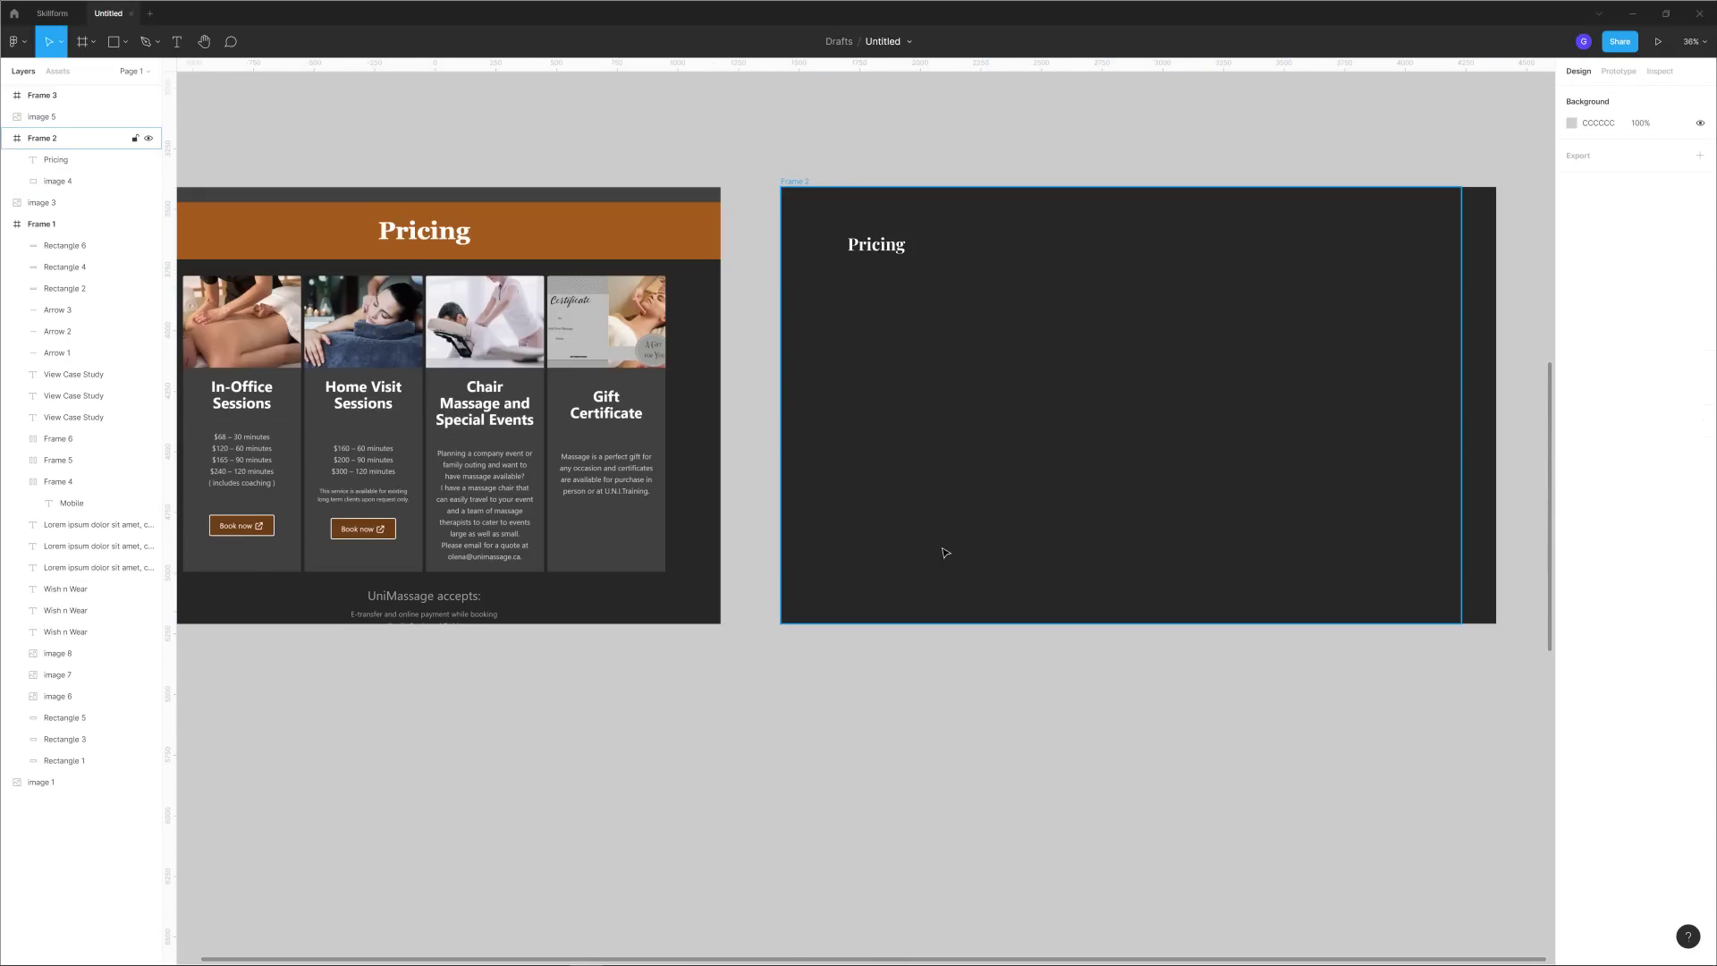
{"action": "key", "text": "ctrl+z"}
{"action": "left_click", "coordinate": [1001, 698]}
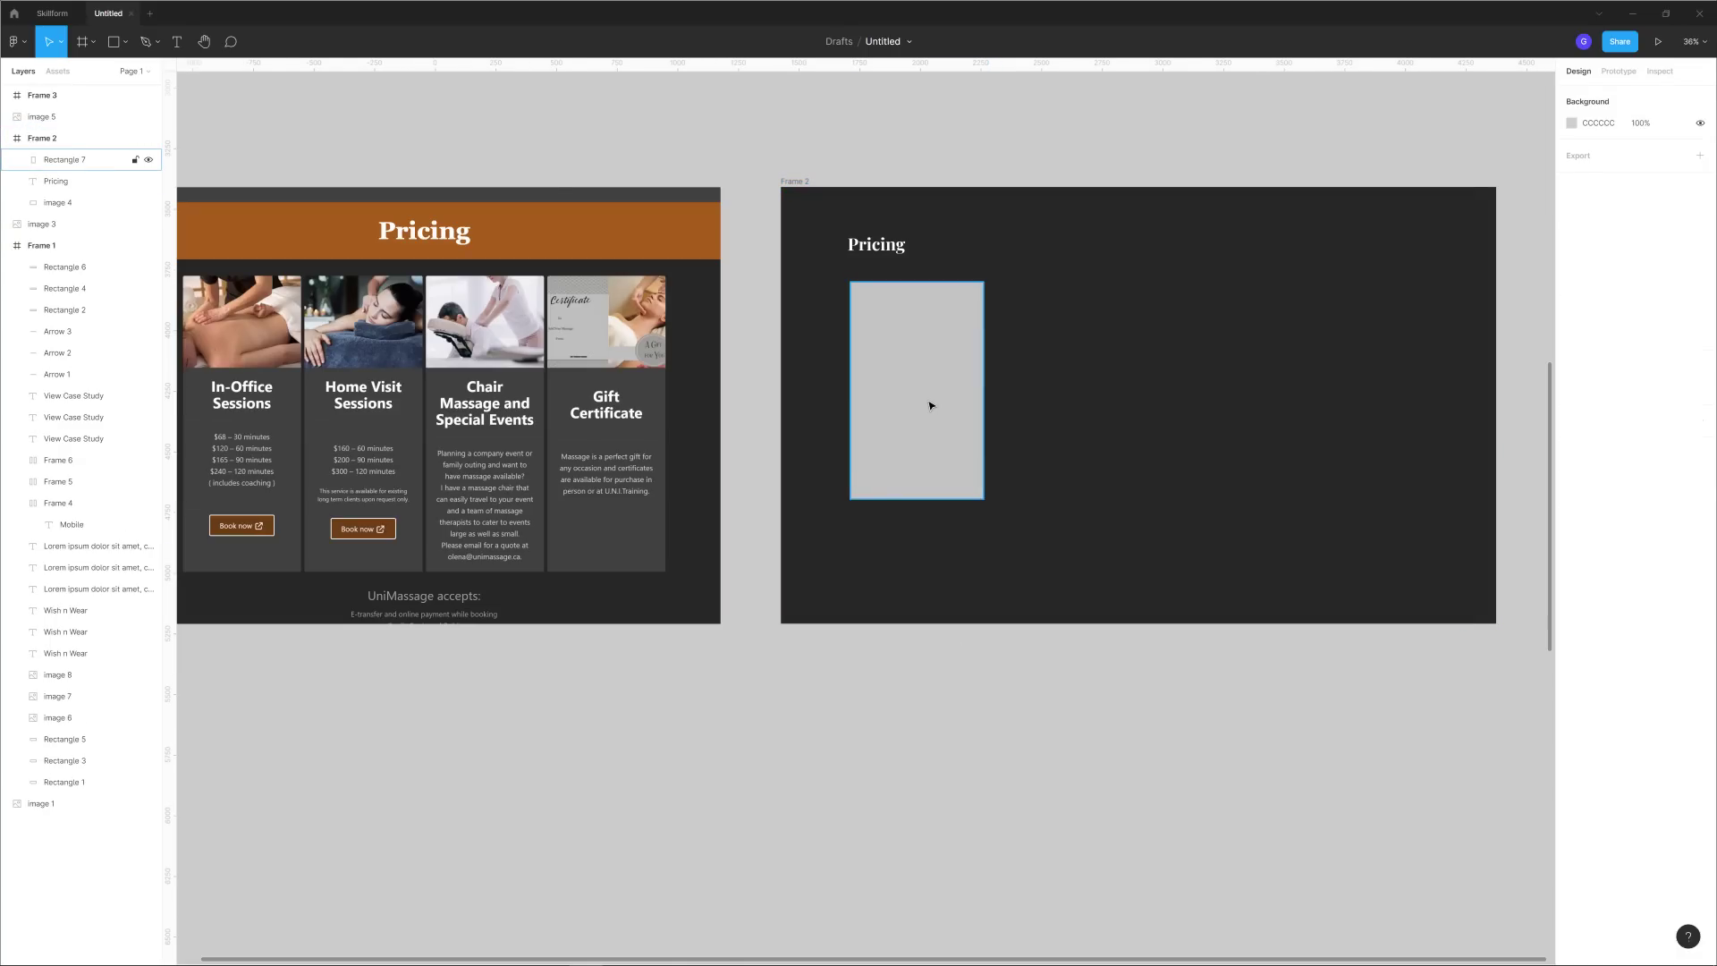
Move the remaining card down to about Y 452 and change its fill to the dark grey 323232.
{"action": "left_click_drag", "start_coordinate": [930, 406], "coordinate": [929, 420]}
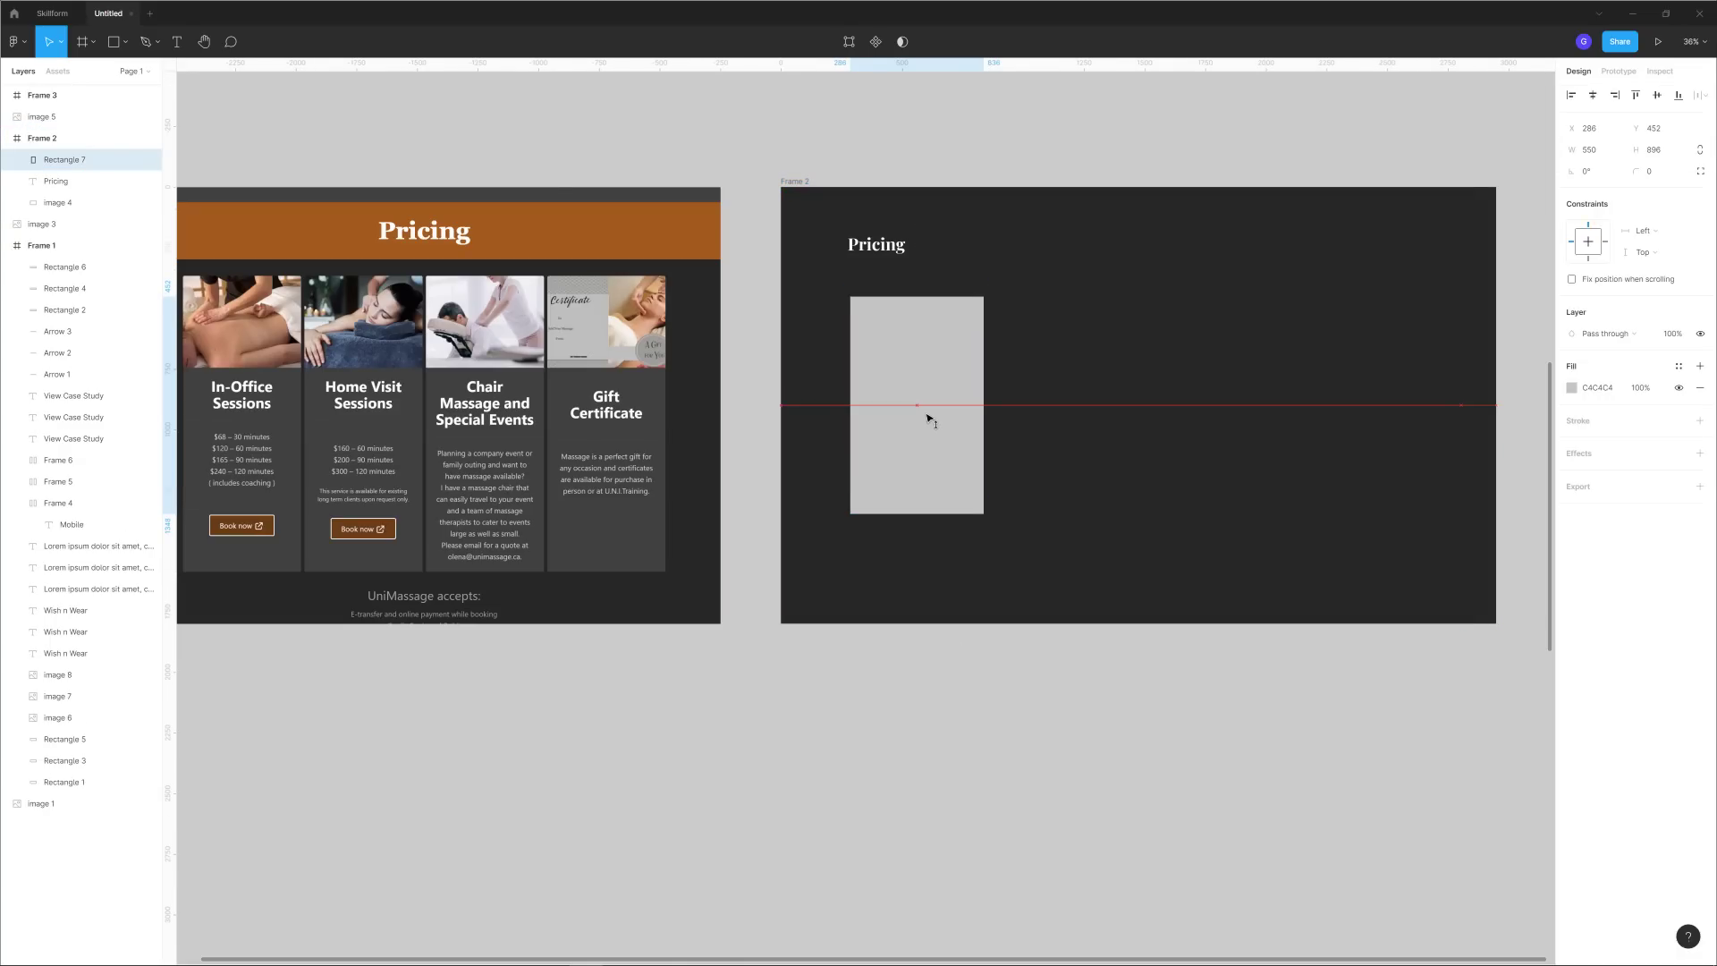
{"action": "key", "text": "i"}
{"action": "left_click", "coordinate": [1339, 463]}
{"action": "left_click", "coordinate": [1571, 387]}
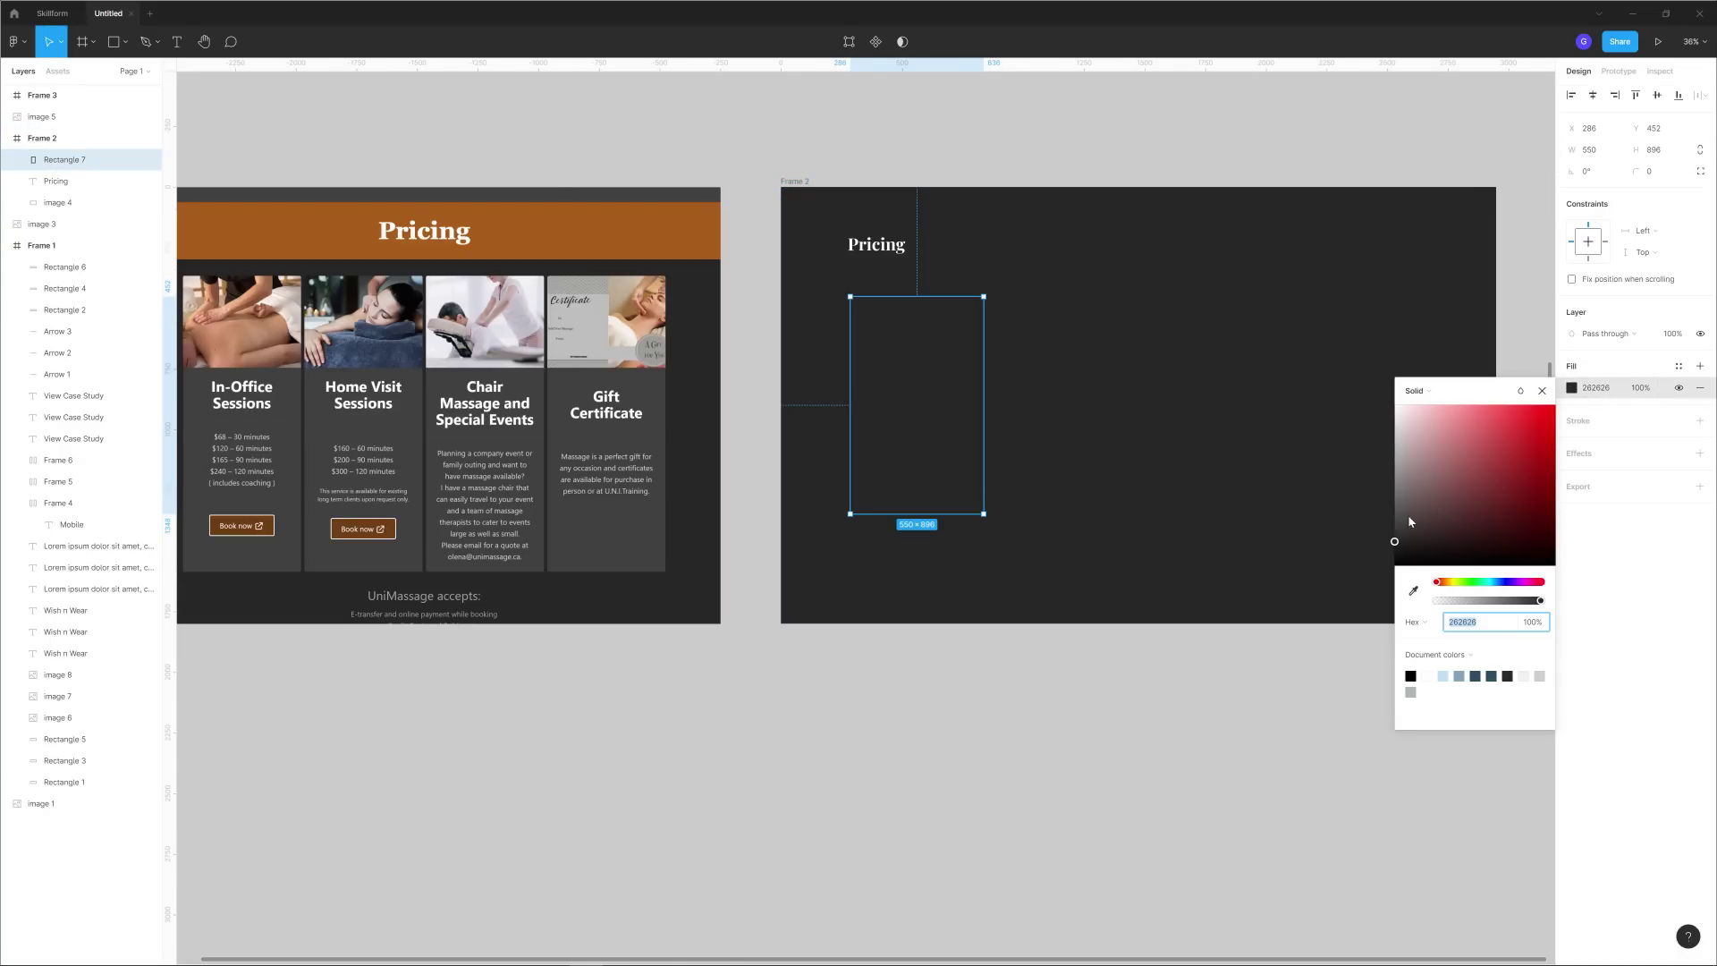
{"action": "left_click_drag", "start_coordinate": [1396, 546], "coordinate": [1314, 537]}
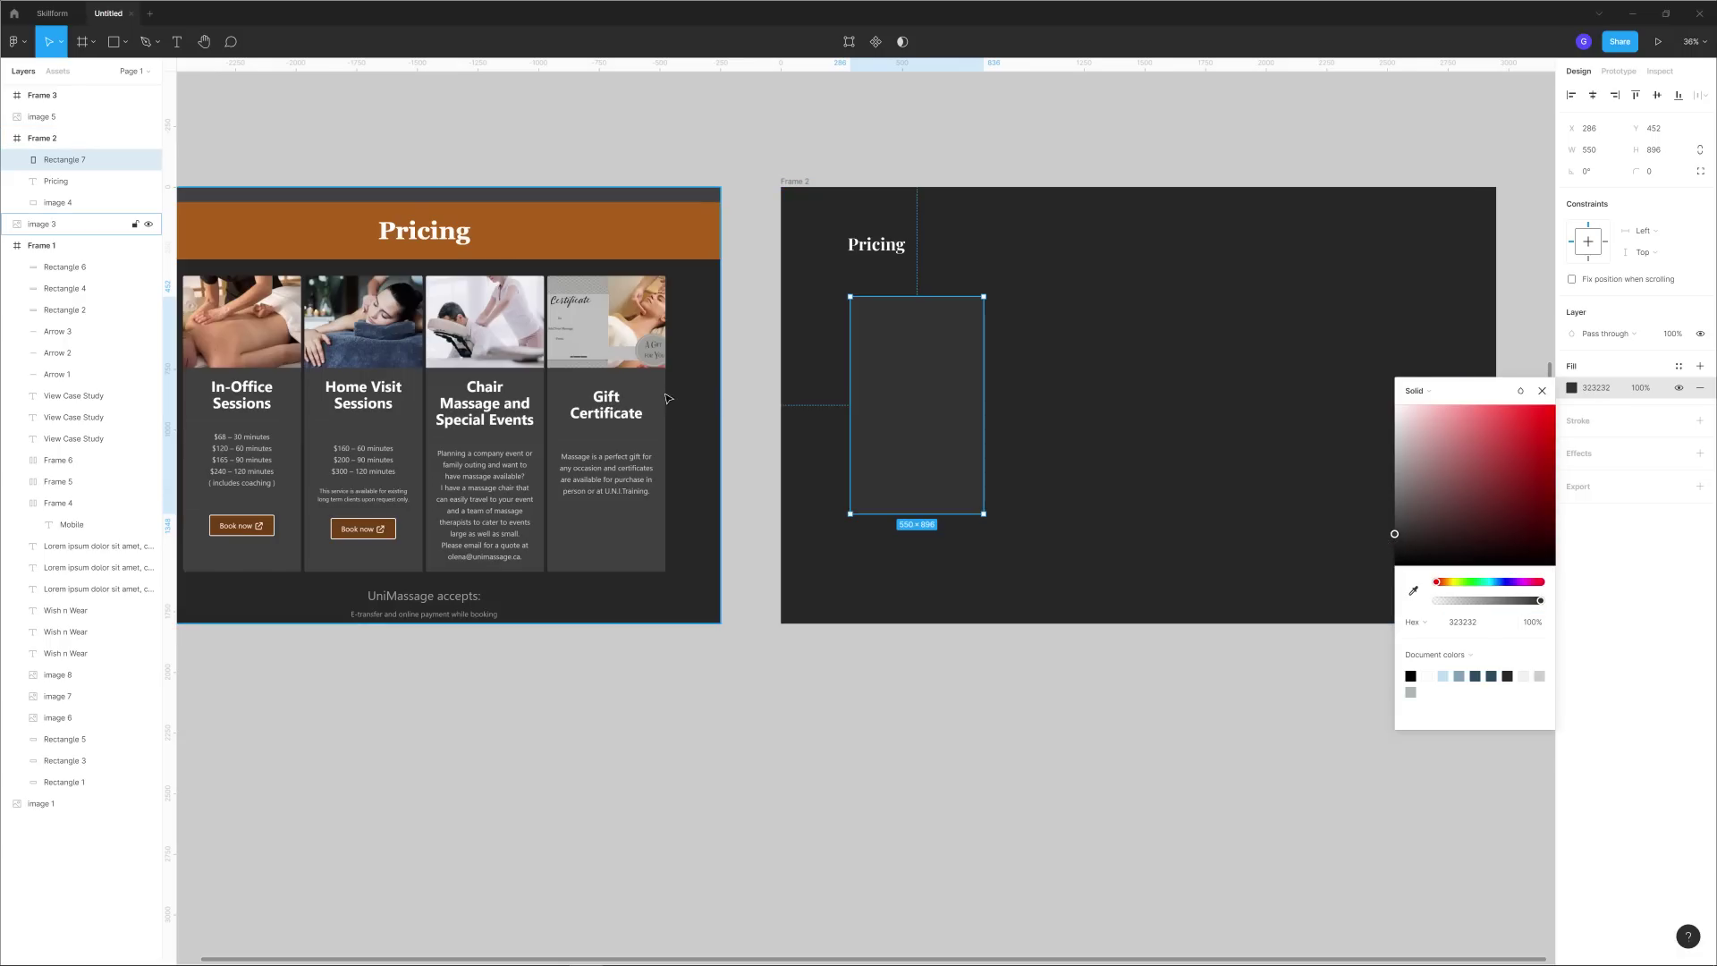
{"action": "left_click", "coordinate": [755, 352]}
Review the finished Featured Projects cards in Frame 1 for comparison and return to the Pricing layout in Frame 2.
{"action": "scroll", "coordinate": [751, 227], "scroll_direction": "down", "scroll_amount": 5}
{"action": "scroll", "coordinate": [801, 491], "scroll_direction": "up", "scroll_amount": 3}
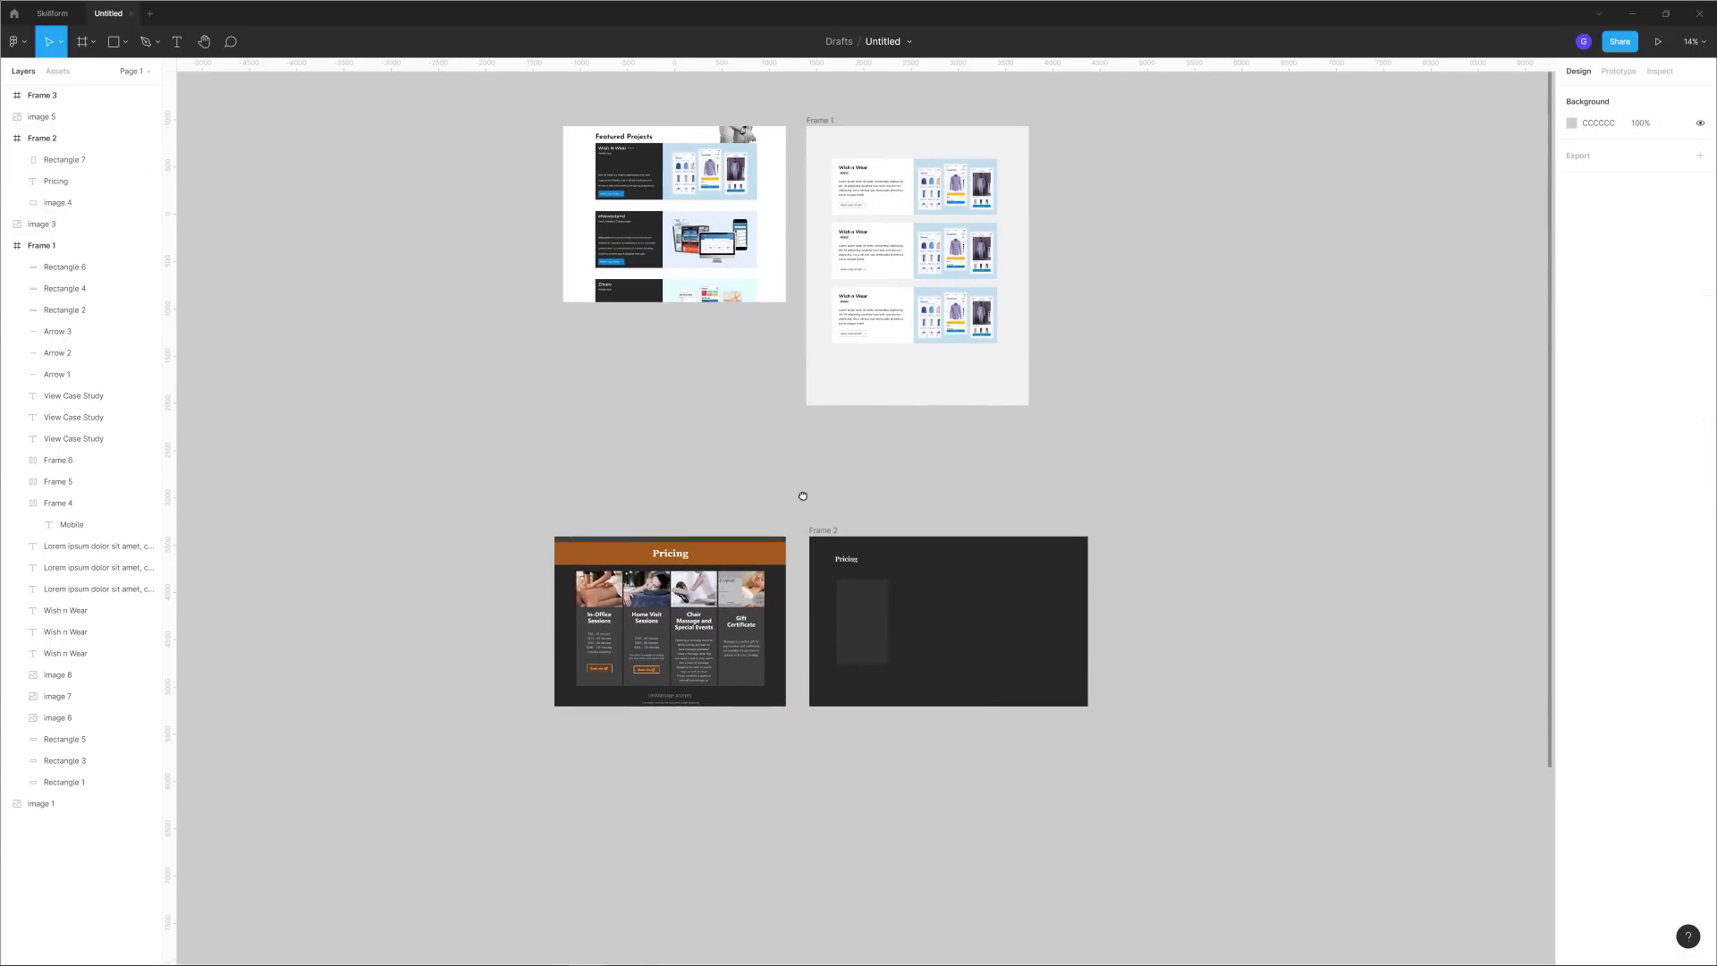
{"action": "scroll", "coordinate": [834, 282], "scroll_direction": "up", "scroll_amount": 5}
{"action": "scroll", "coordinate": [809, 309], "scroll_direction": "up", "scroll_amount": 5}
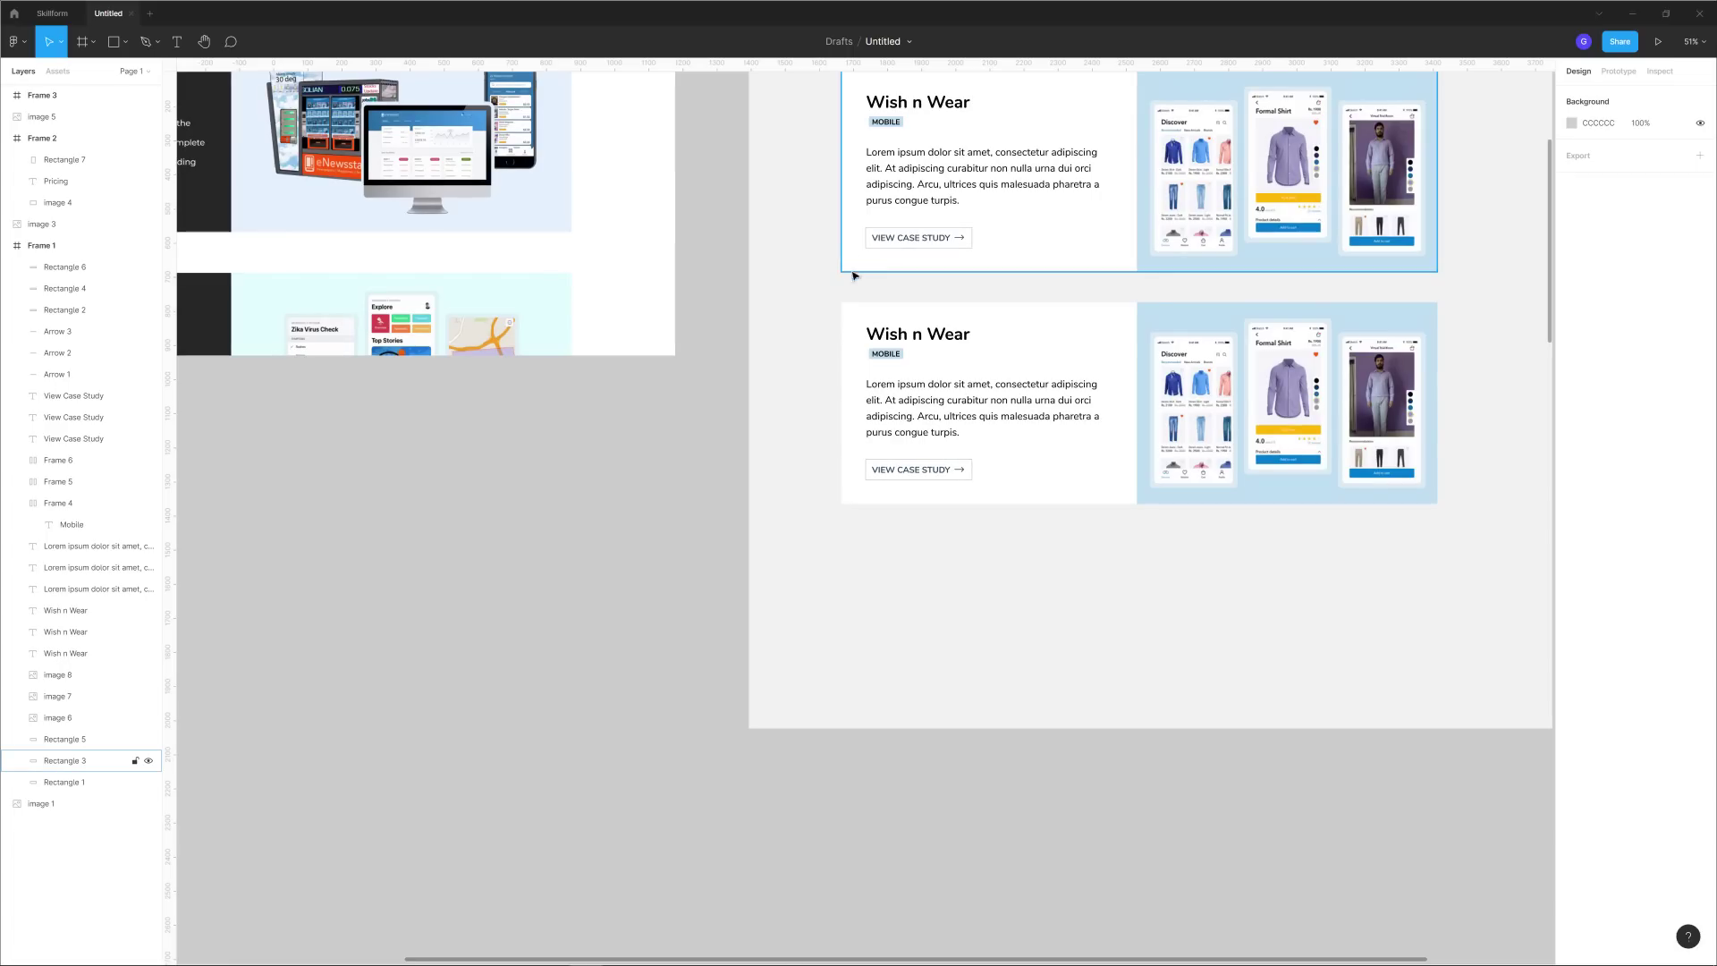
{"action": "scroll", "coordinate": [942, 367], "scroll_direction": "down", "scroll_amount": 10}
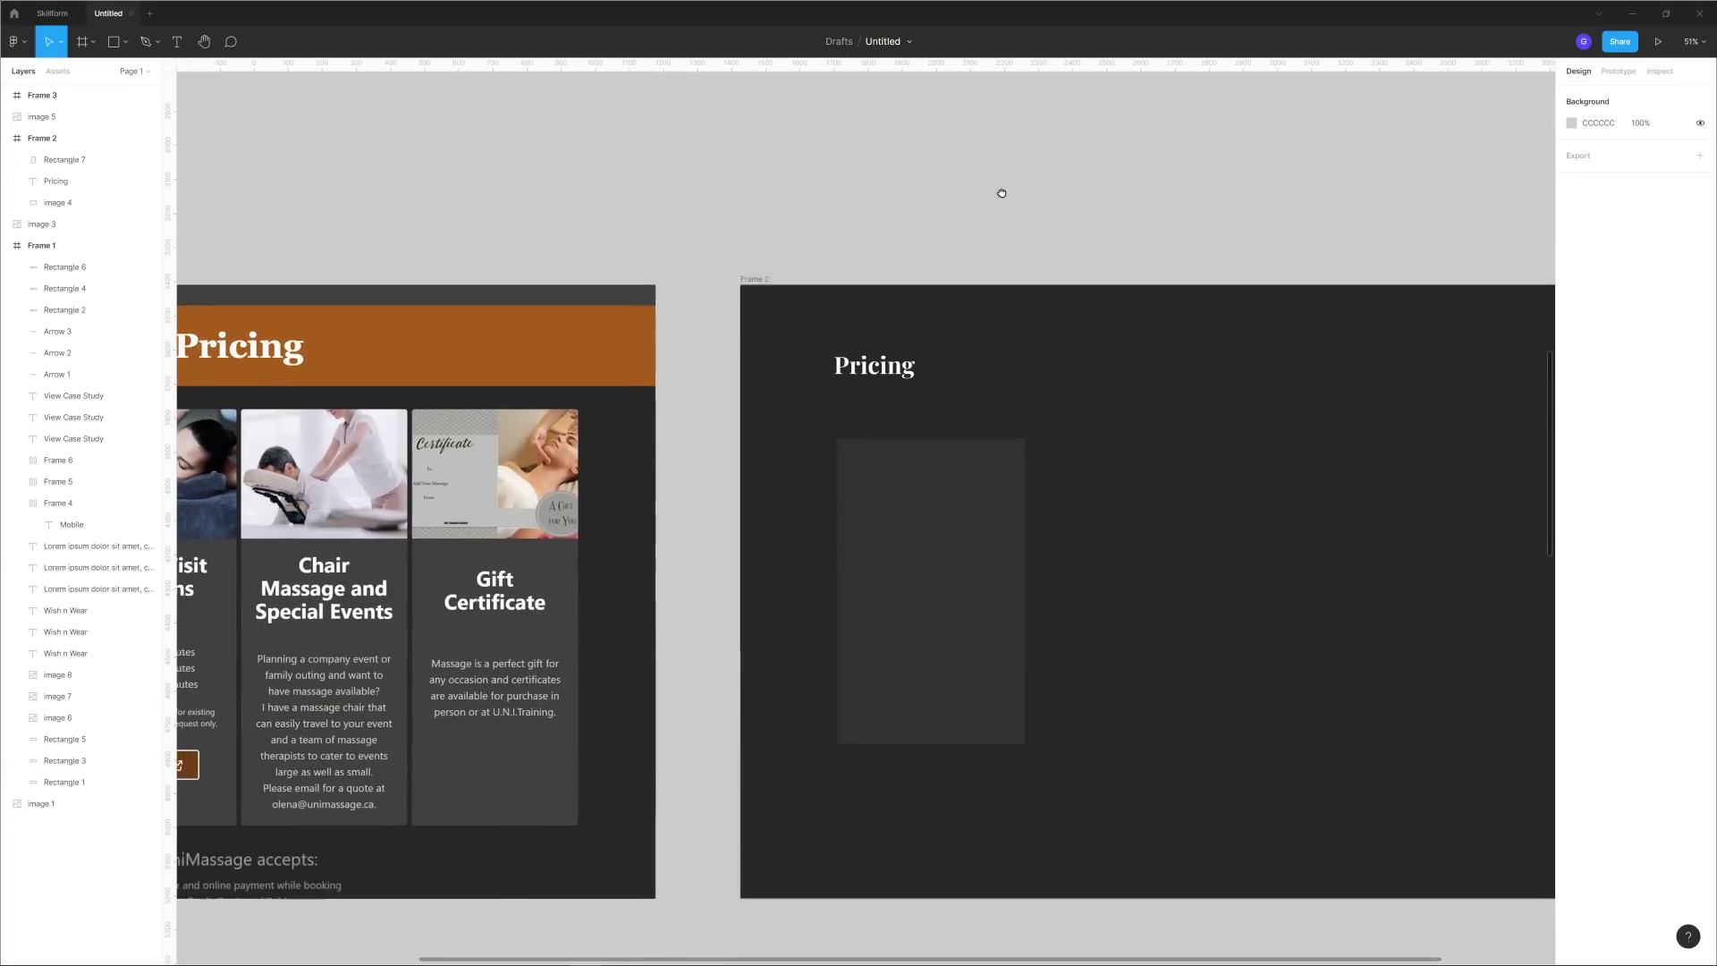
{"action": "scroll", "coordinate": [1002, 194], "scroll_direction": "down", "scroll_amount": 2}
{"action": "scroll", "coordinate": [1002, 193], "scroll_direction": "left", "scroll_amount": 3}
{"action": "left_click", "coordinate": [1213, 284]}
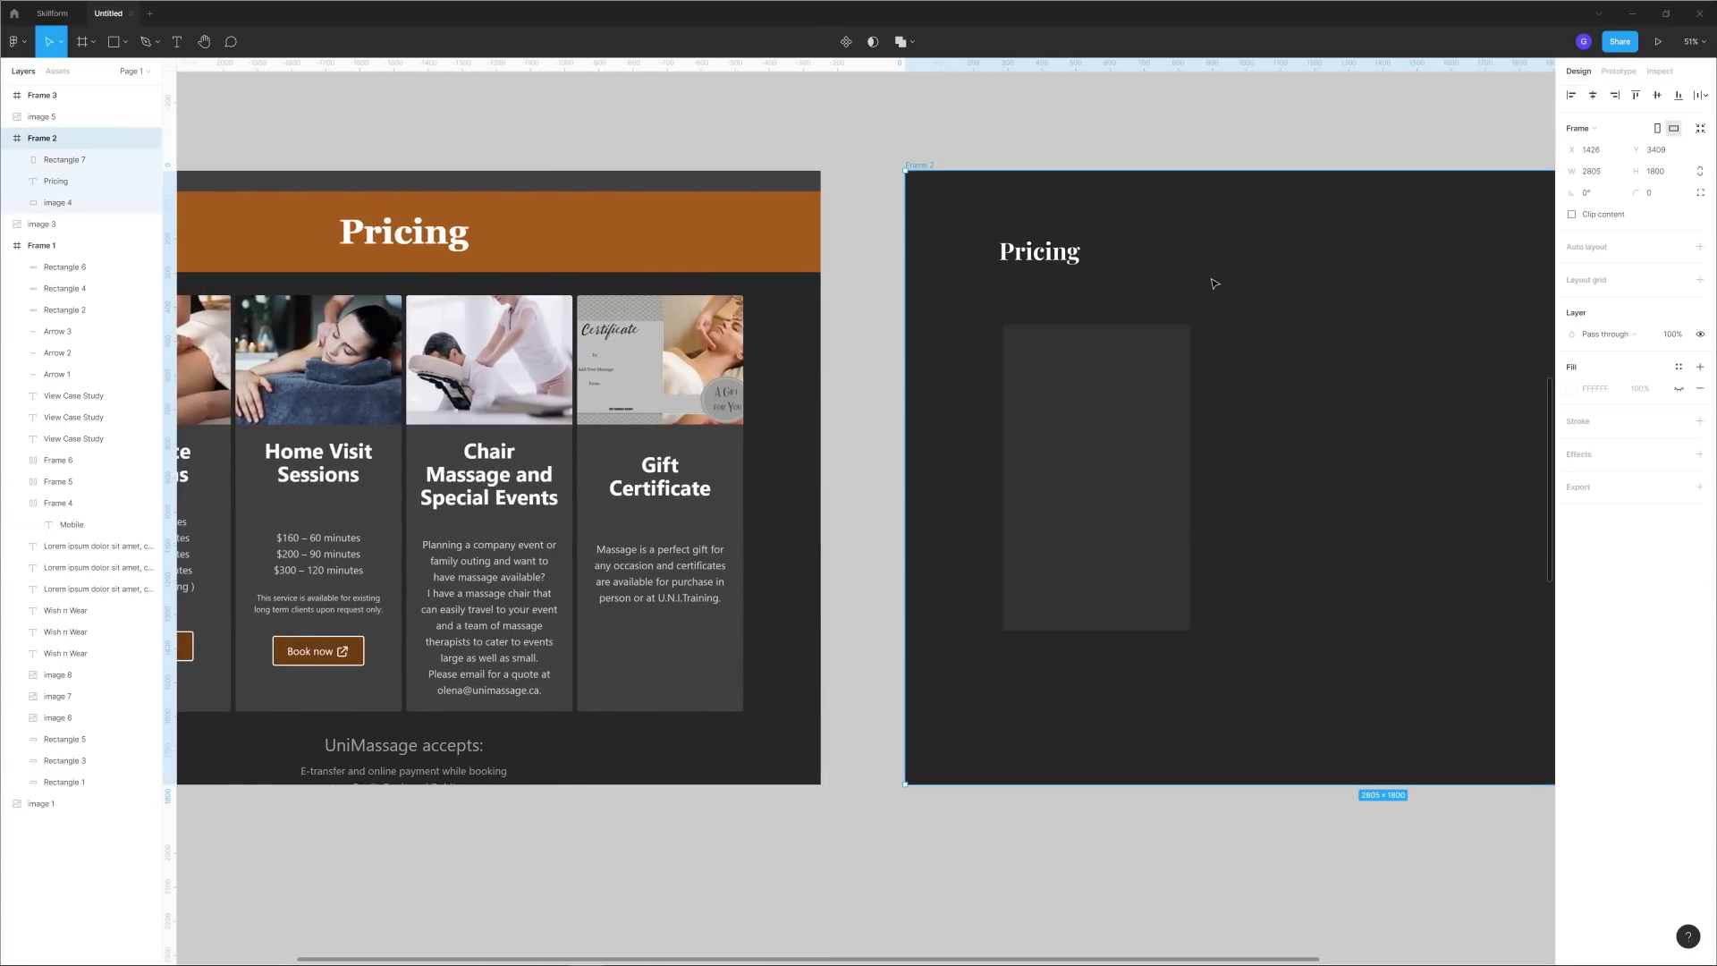
{"action": "left_click", "coordinate": [1085, 454]}
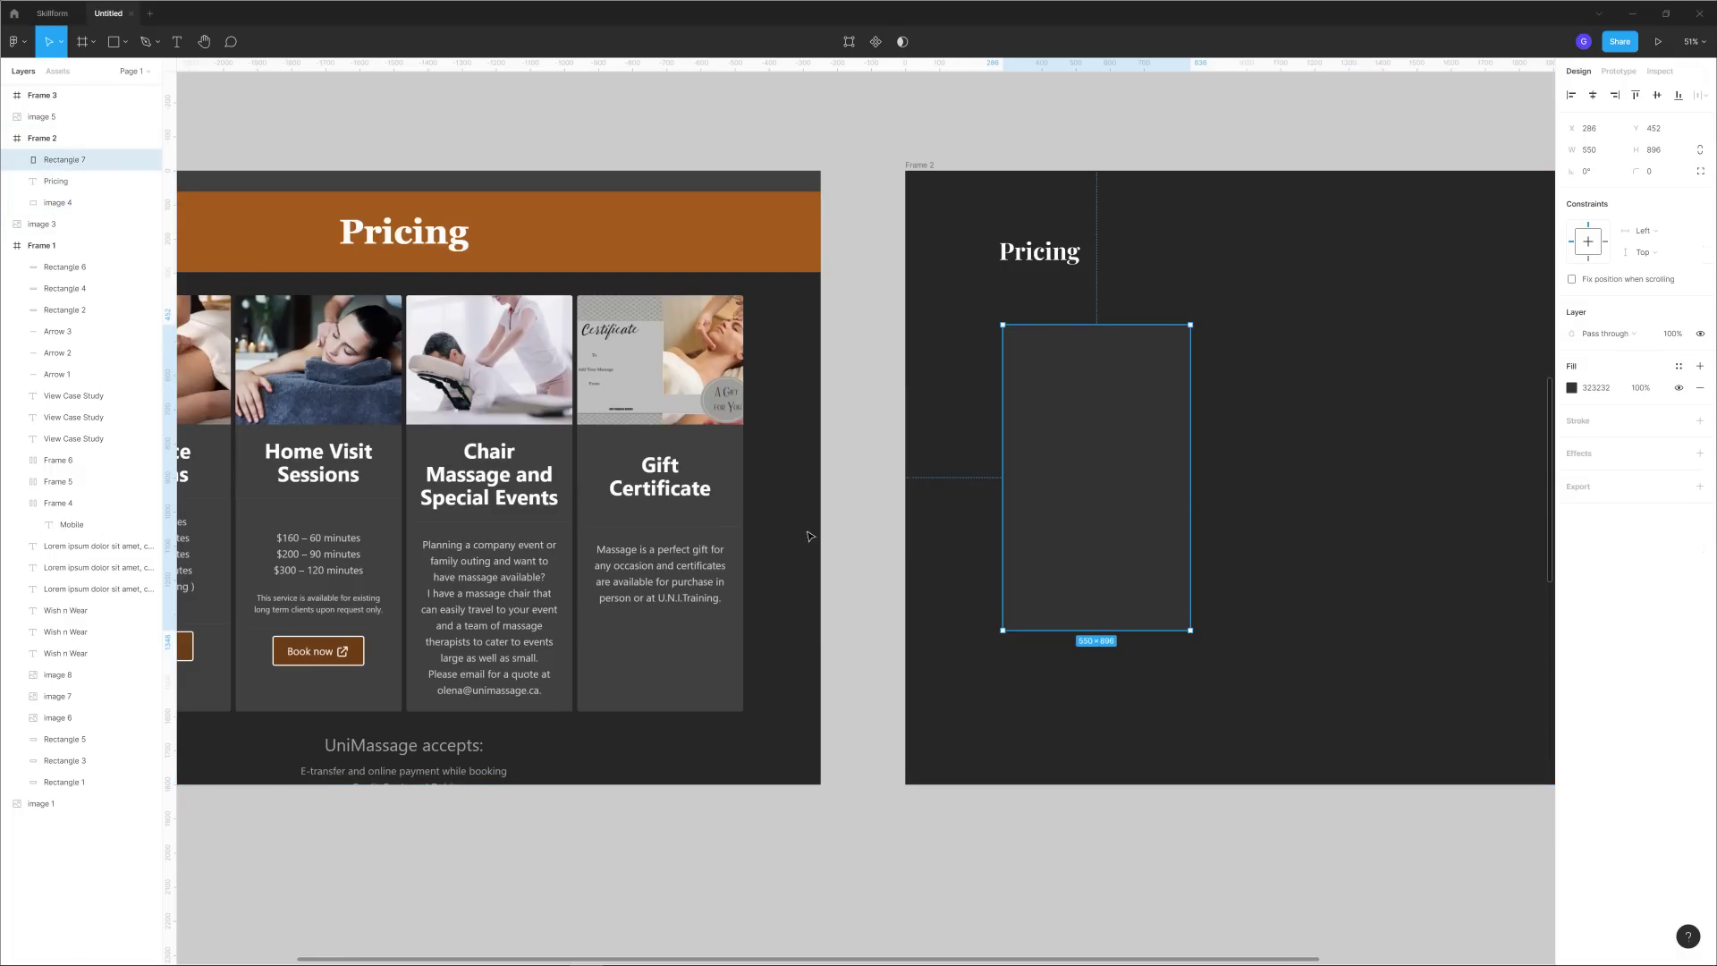
{"action": "left_click_drag", "start_coordinate": [722, 452], "coordinate": [908, 481]}
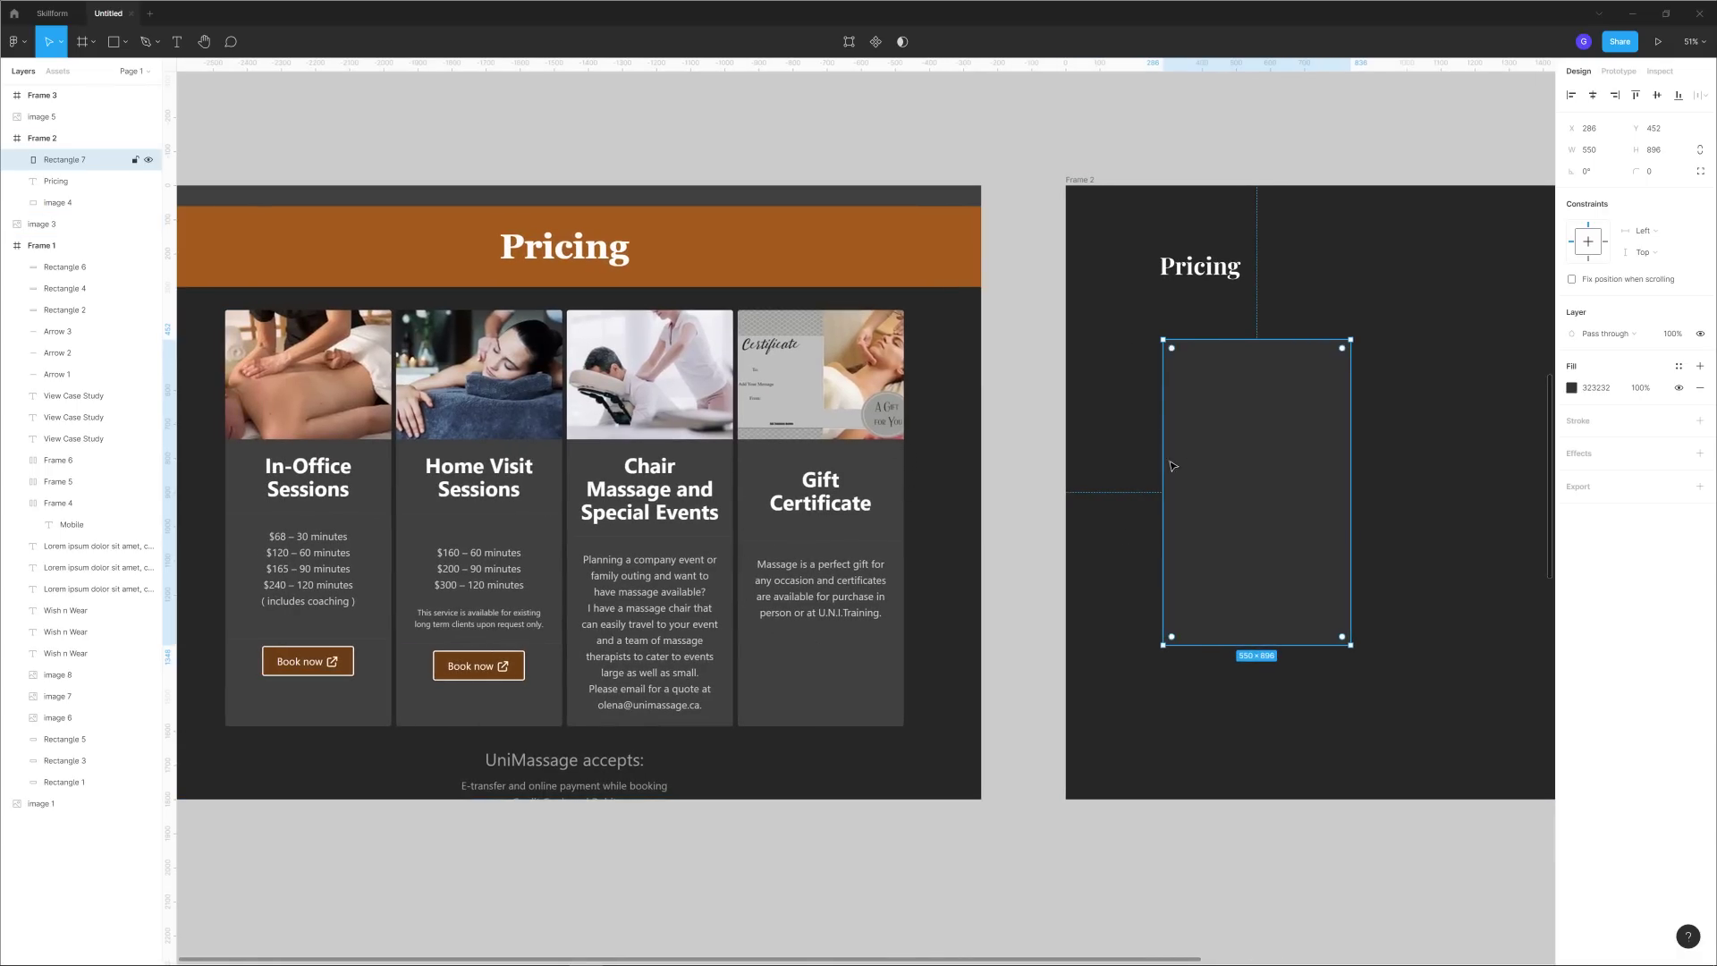
{"action": "left_click_drag", "start_coordinate": [1173, 466], "coordinate": [867, 659]}
{"action": "key", "text": "ctrl+z"}
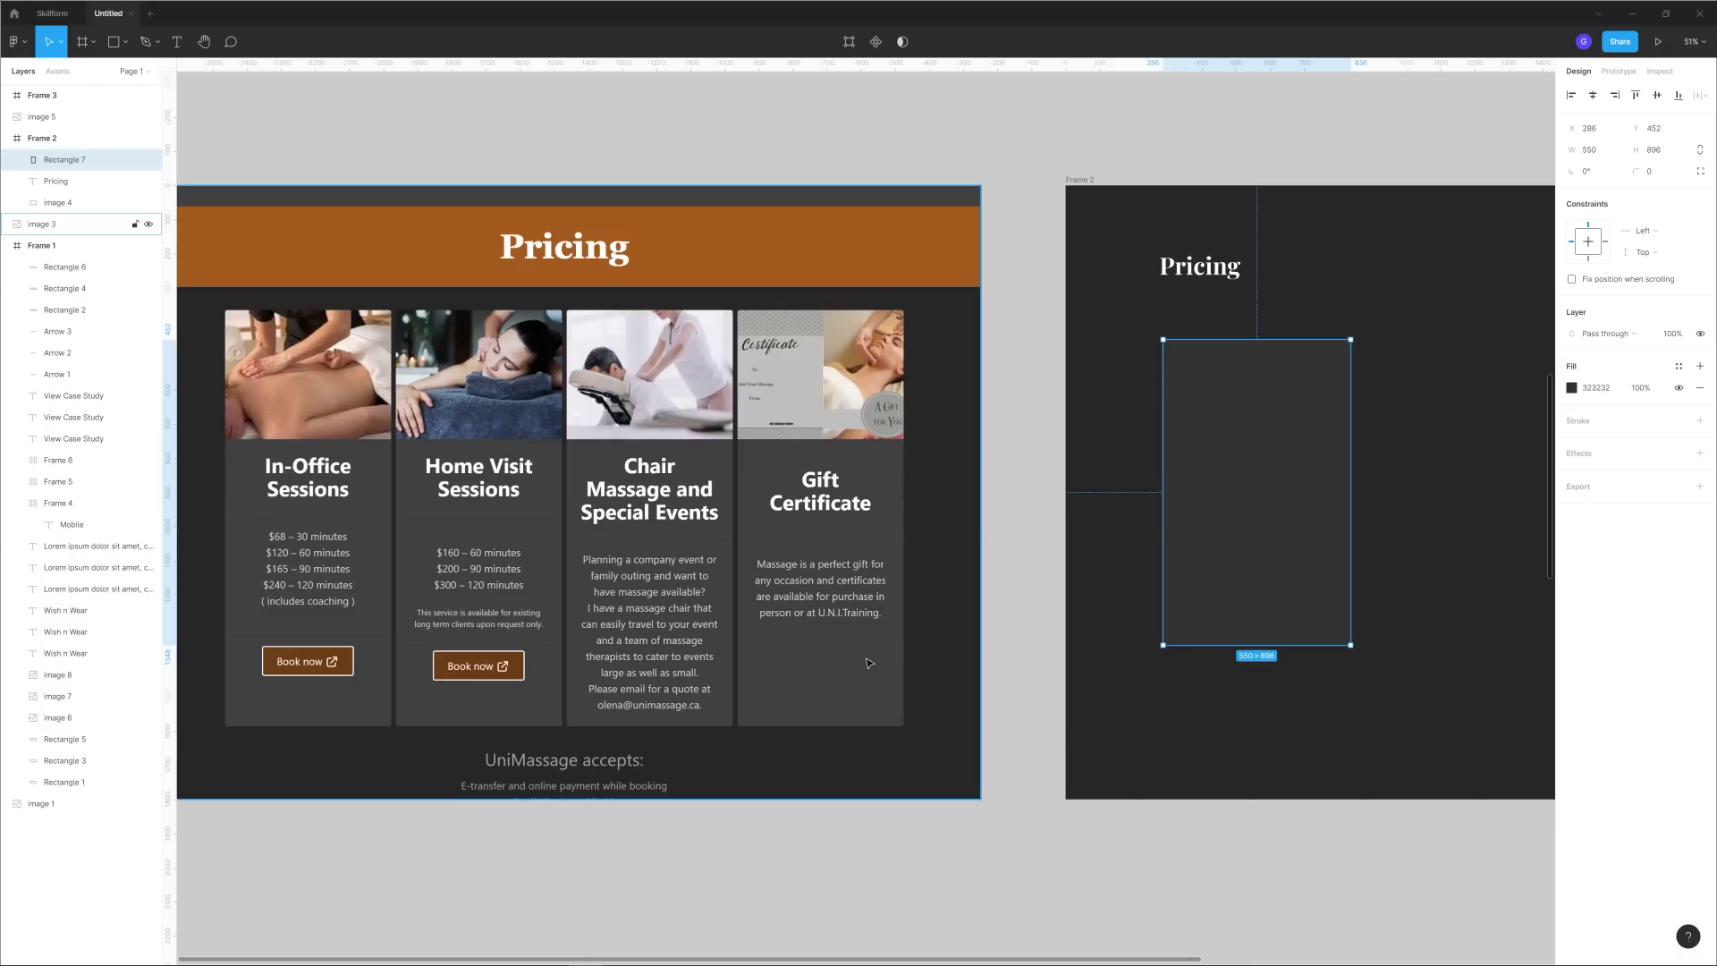
Capture a screen snippet of only the massage photo from the In-Office Sessions card in the reference Pricing section.
{"action": "left_click", "coordinate": [985, 529]}
{"action": "scroll", "coordinate": [989, 521], "scroll_direction": "down", "scroll_amount": 3}
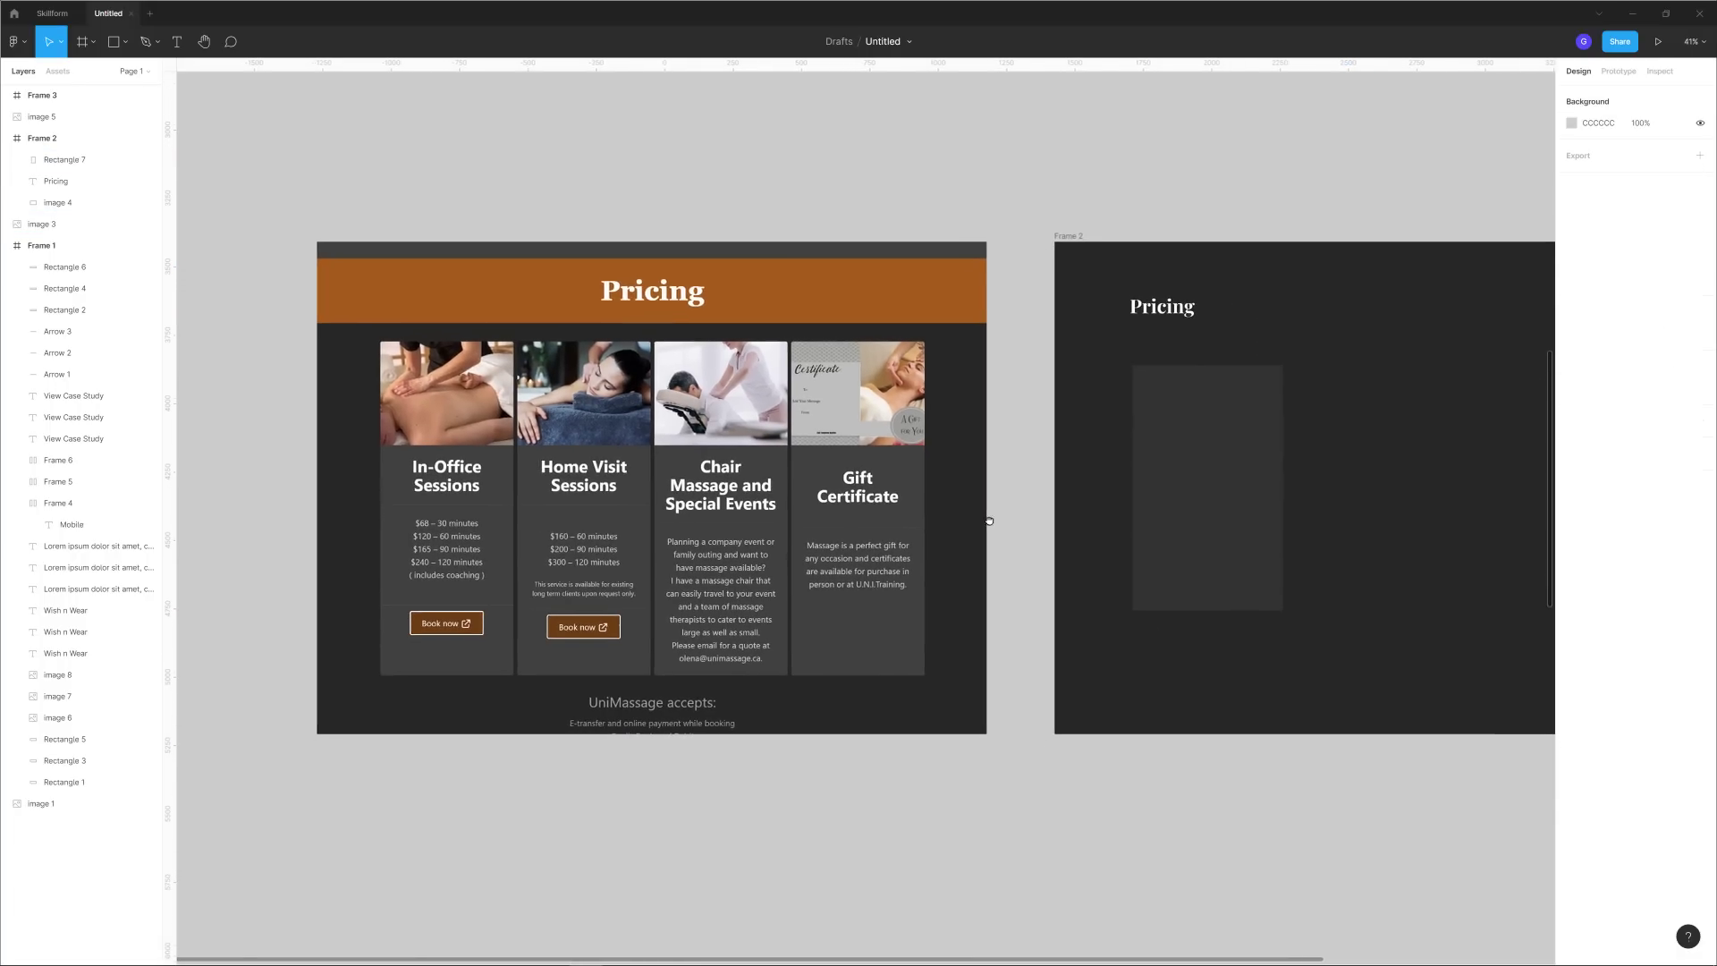
{"action": "scroll", "coordinate": [958, 471], "scroll_direction": "down", "scroll_amount": 1}
{"action": "scroll", "coordinate": [958, 471], "scroll_direction": "up", "scroll_amount": 3}
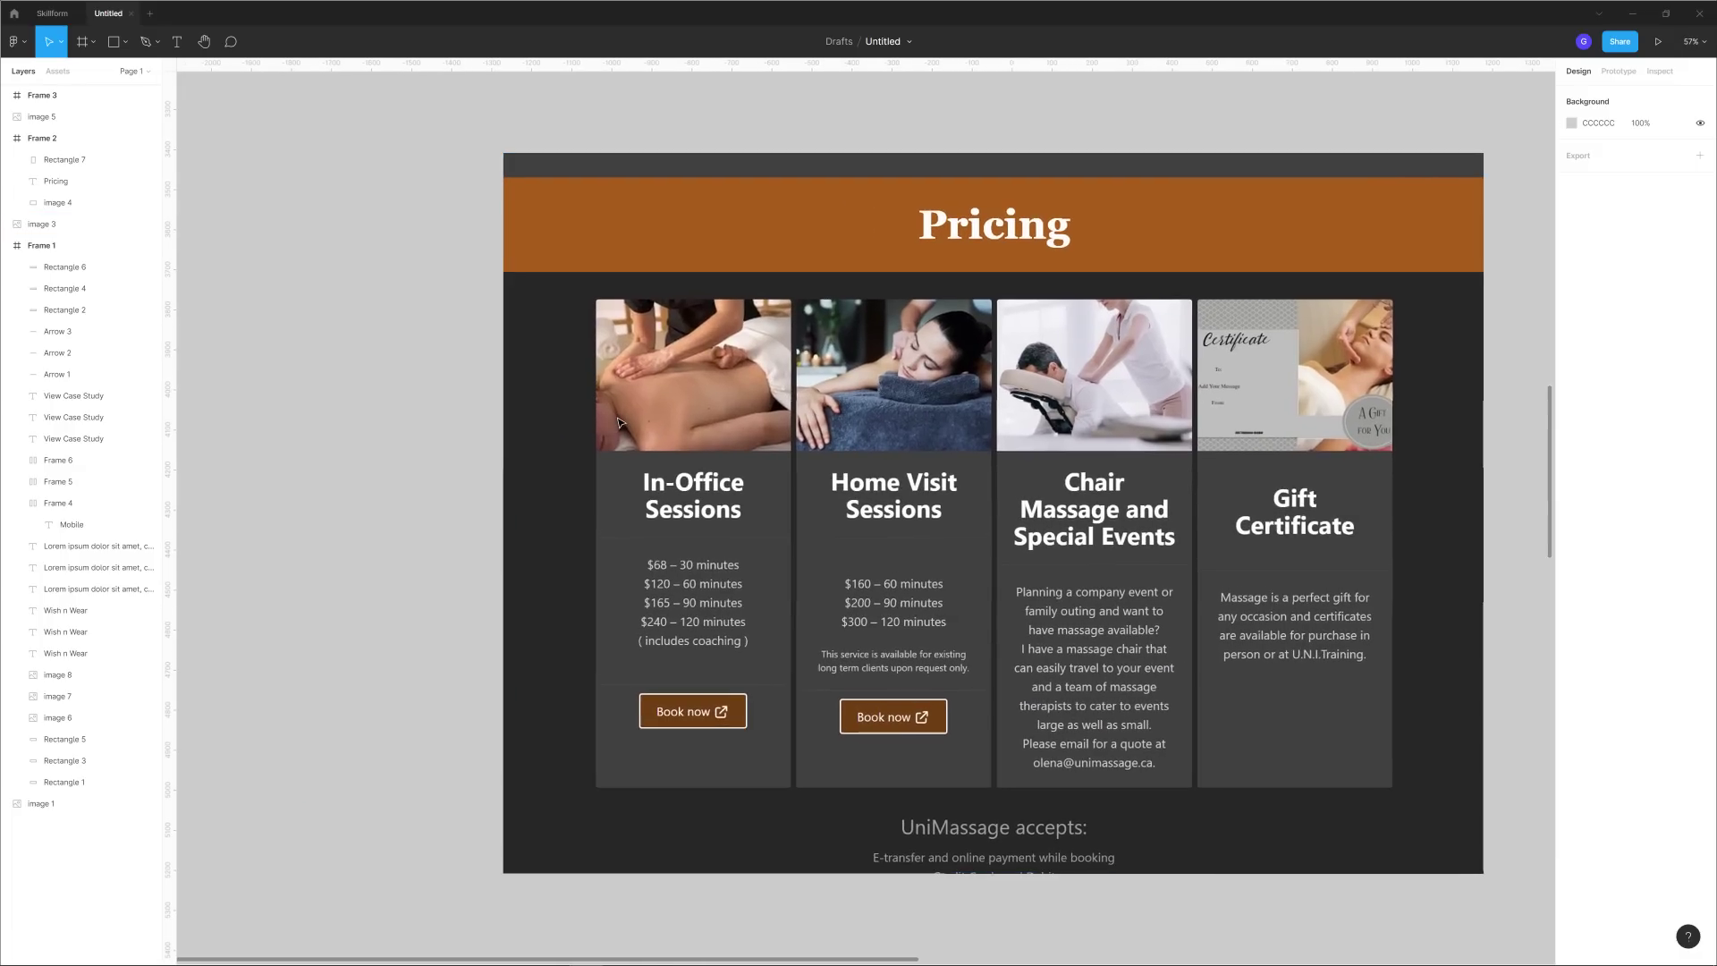
{"action": "scroll", "coordinate": [617, 422], "scroll_direction": "up", "scroll_amount": 1}
{"action": "key", "text": "Print"}
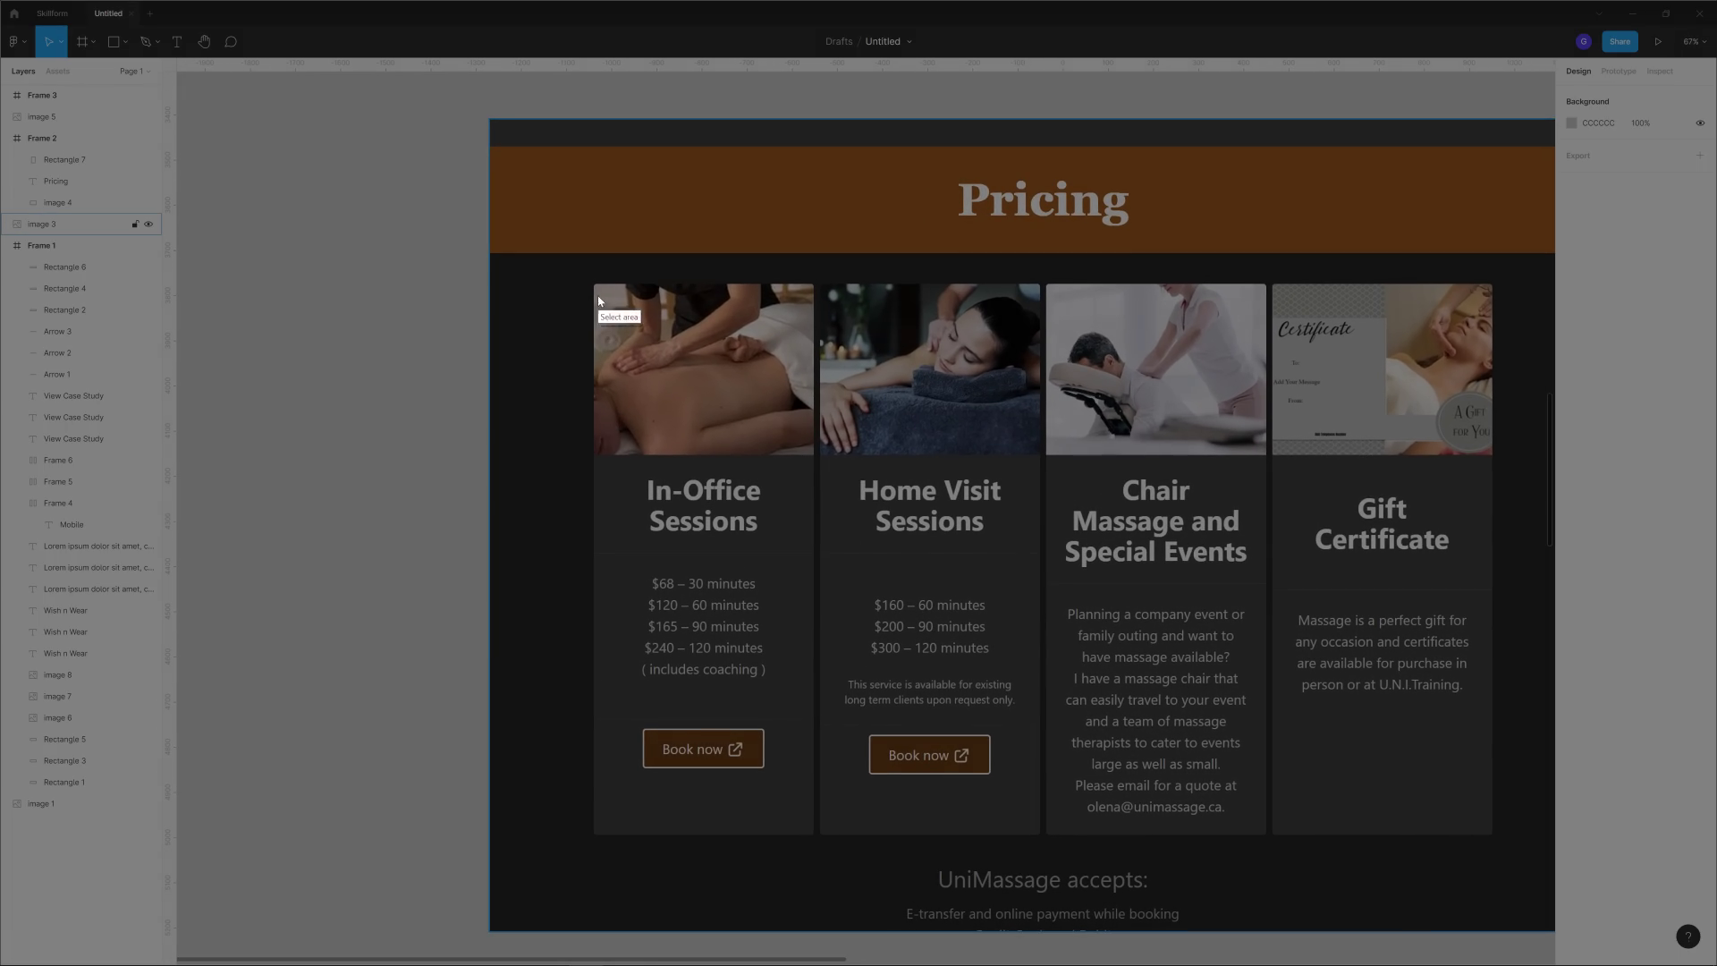
{"action": "left_click_drag", "start_coordinate": [594, 285], "coordinate": [813, 456]}
Paste the captured massage photo into Frame 2 and fit it across the top of the card at about 550 × 390 px.
{"action": "scroll", "coordinate": [894, 421], "scroll_direction": "down", "scroll_amount": 5}
{"action": "scroll", "coordinate": [909, 448], "scroll_direction": "right", "scroll_amount": 2}
{"action": "left_click", "coordinate": [909, 474]}
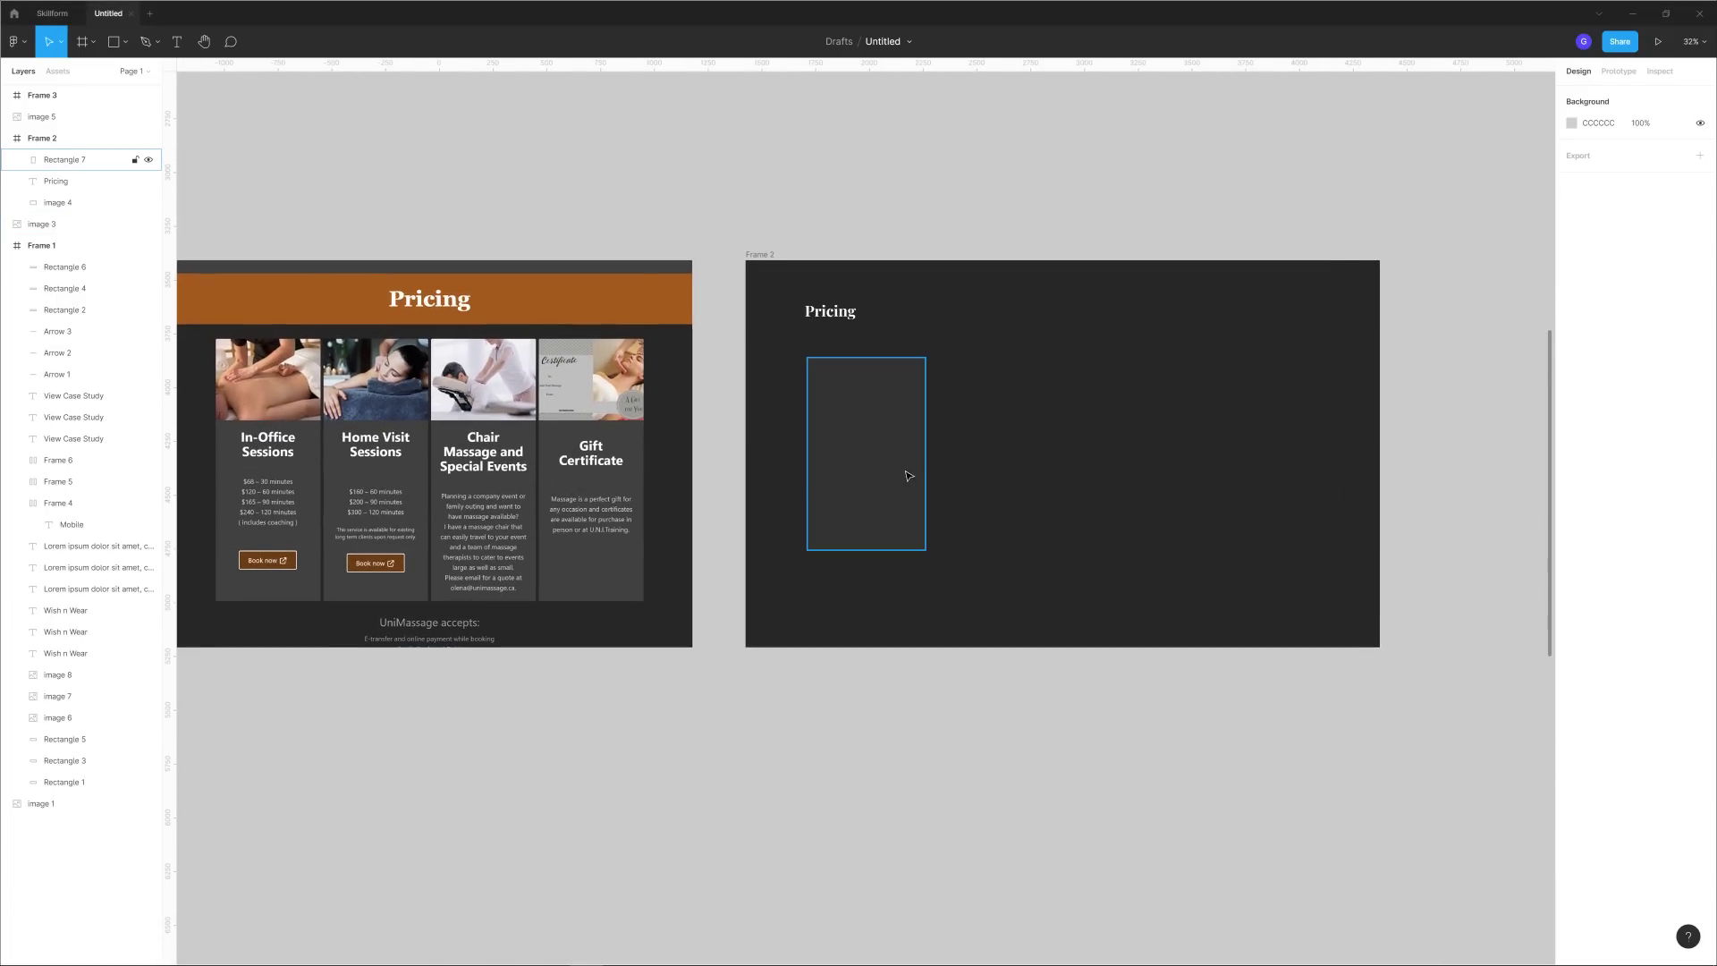
{"action": "key", "text": "ctrl+v"}
{"action": "key", "text": "ctrl+z"}
{"action": "left_click", "coordinate": [1043, 452]}
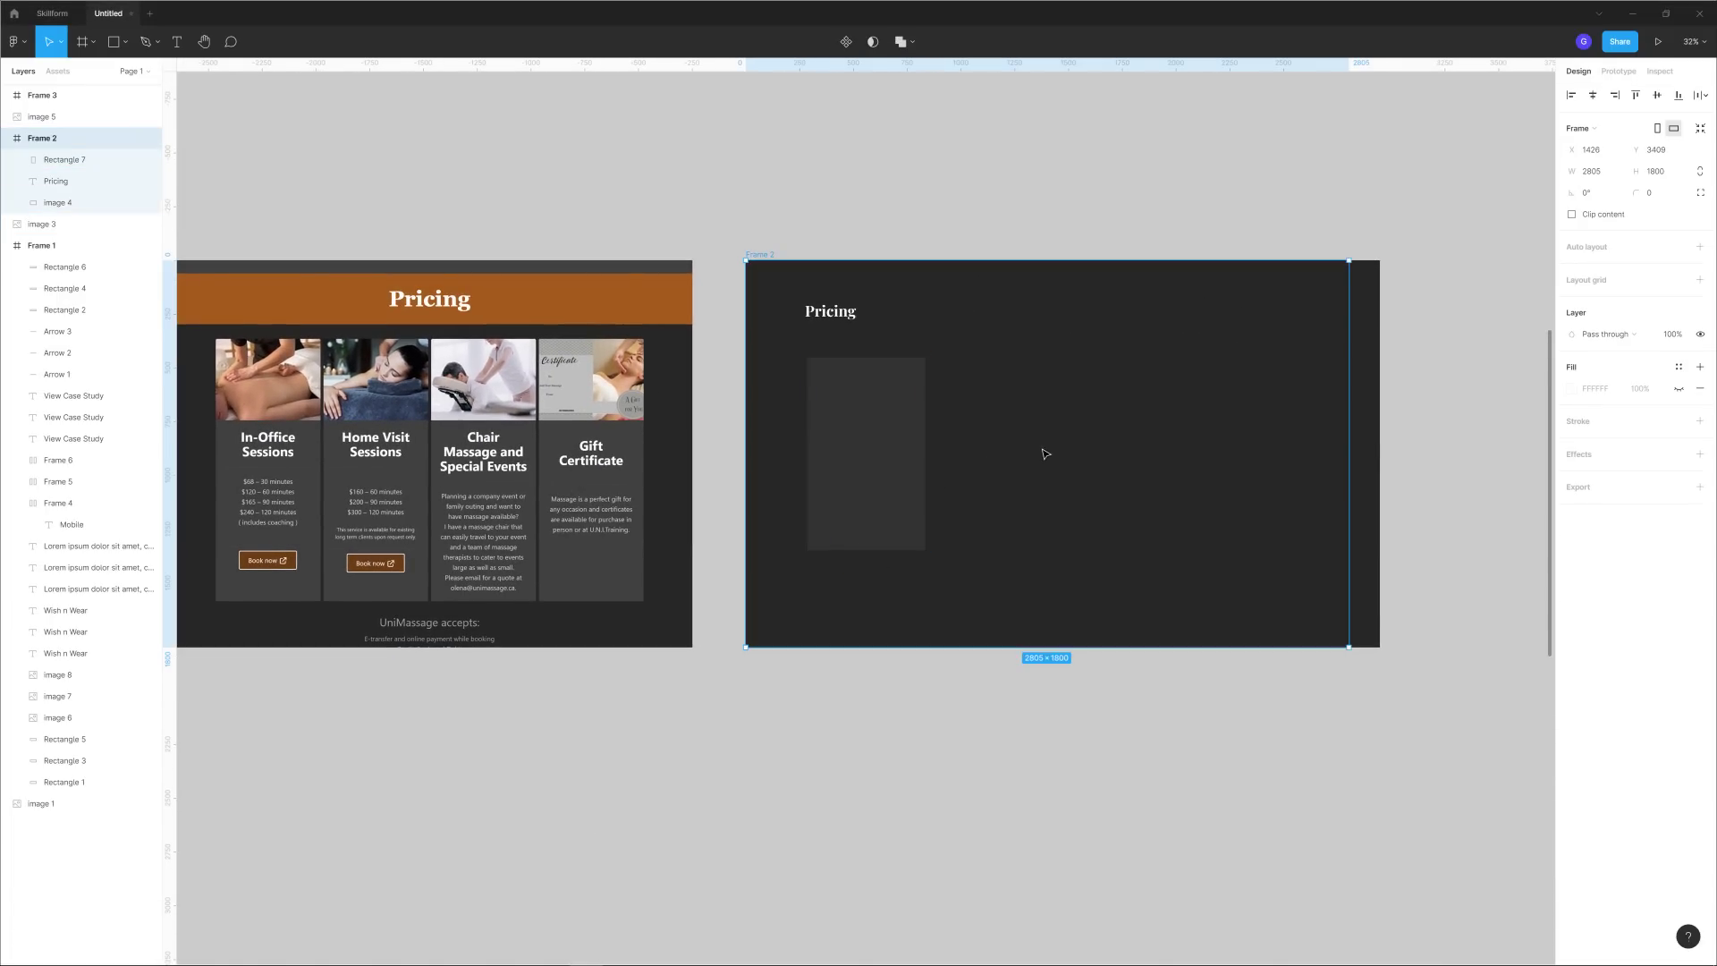
{"action": "key", "text": "ctrl+v"}
{"action": "left_click_drag", "start_coordinate": [862, 492], "coordinate": [924, 442]}
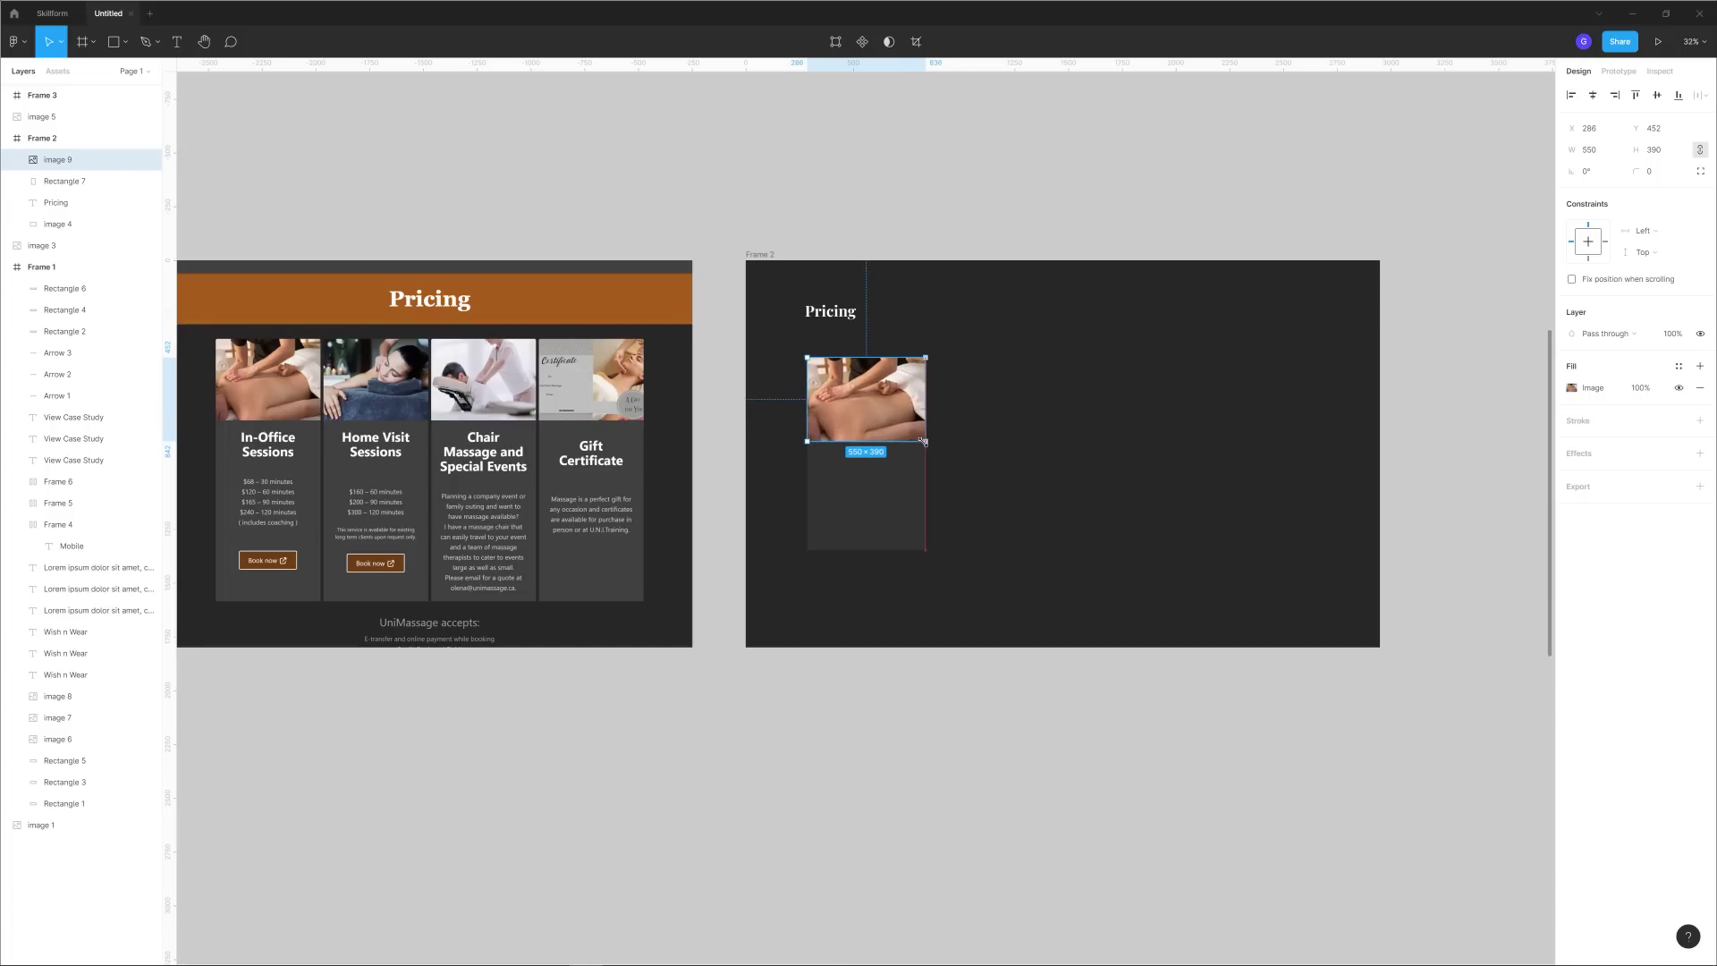
Extend the card rectangle below the massage photo downward to about 1005 px high.
{"action": "left_click", "coordinate": [896, 535]}
{"action": "key", "text": "Escape"}
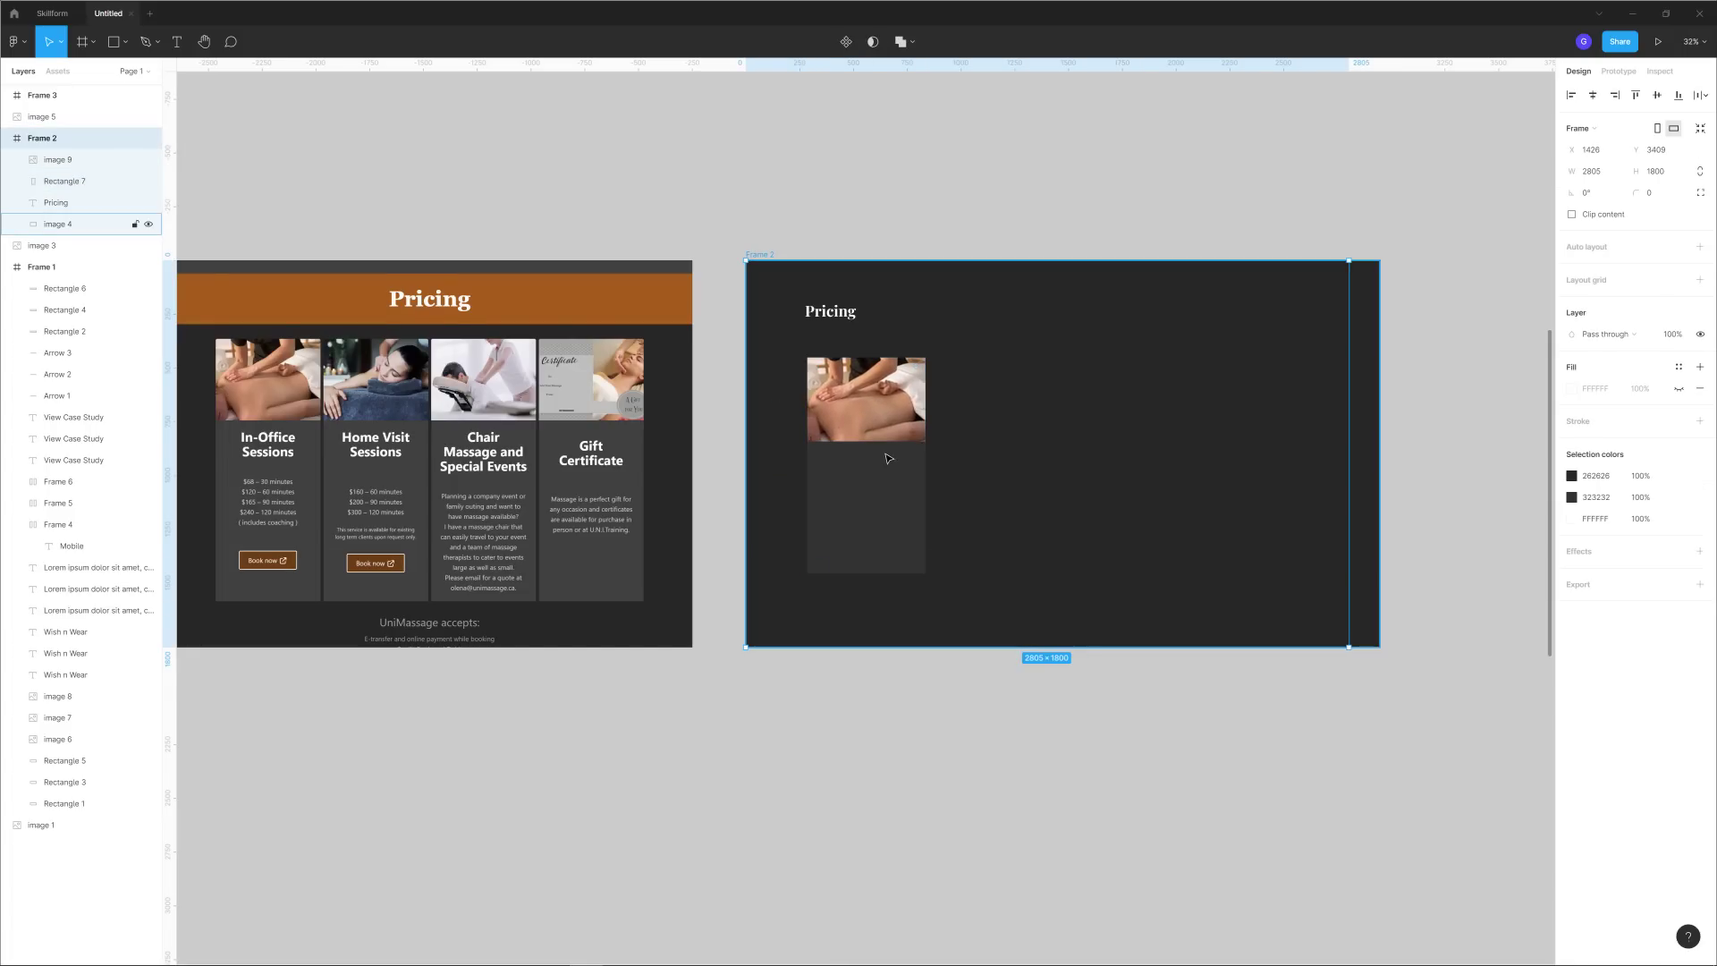
{"action": "scroll", "coordinate": [859, 447], "scroll_direction": "up", "scroll_amount": 5}
{"action": "key", "text": "Escape"}
{"action": "left_click_drag", "start_coordinate": [895, 866], "coordinate": [1280, 753]}
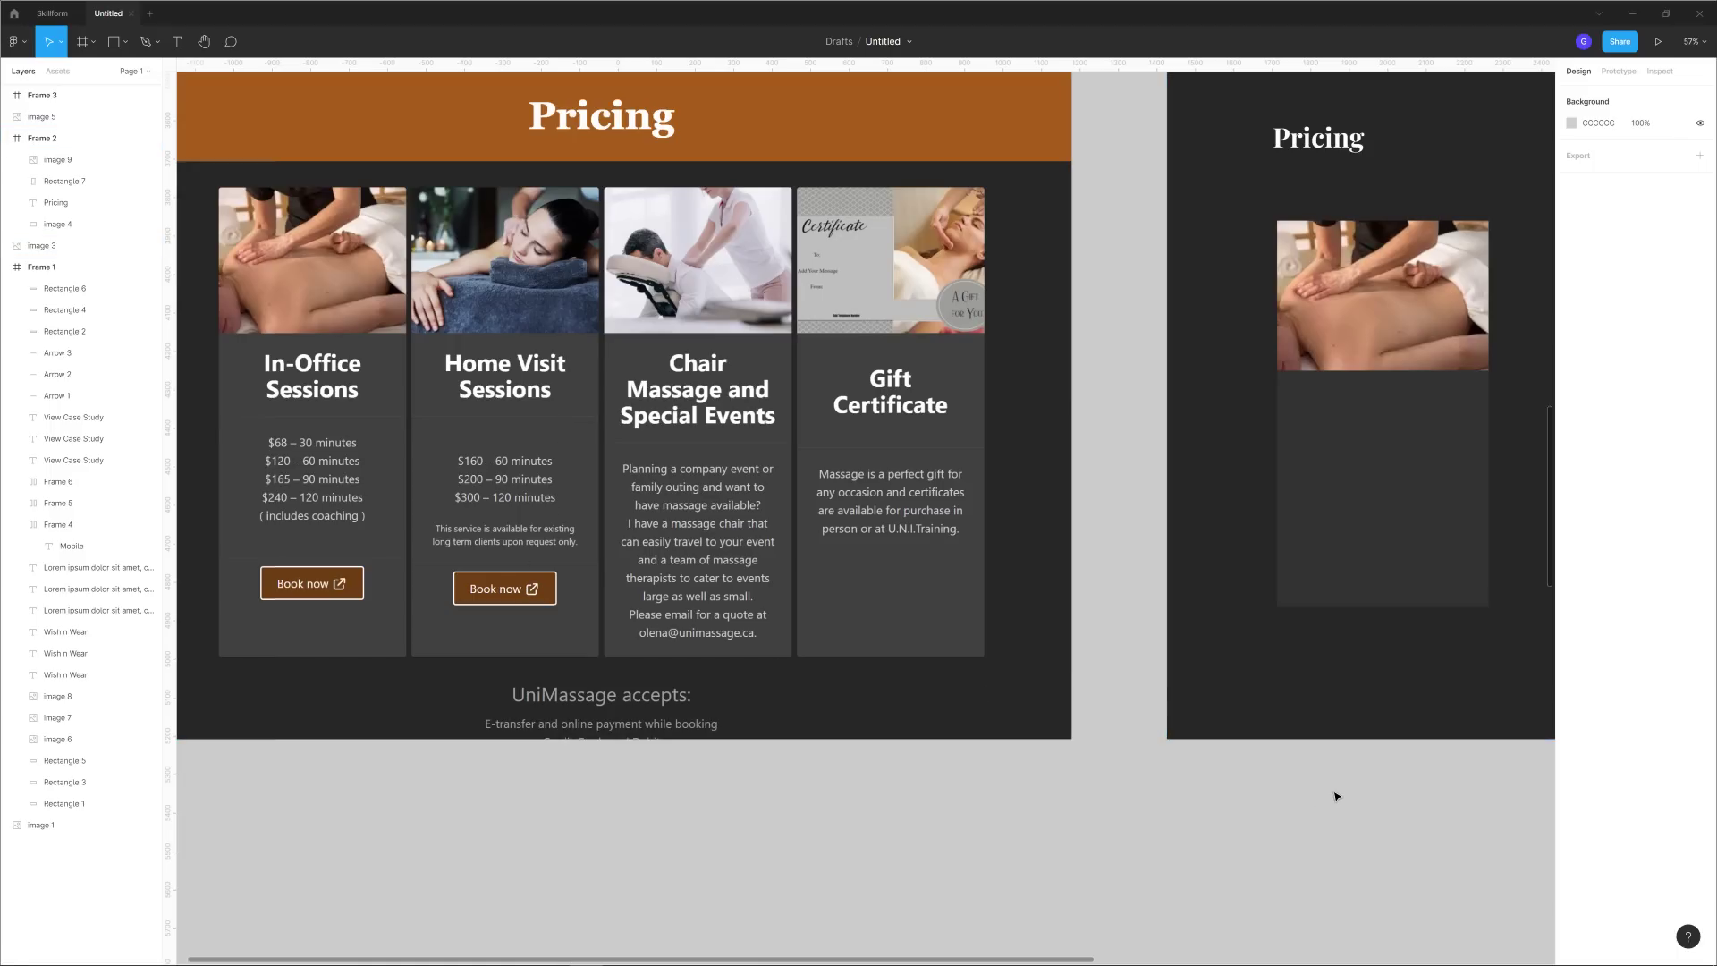
Add the text "In-Office Sessions" over the lower part of the card's massage photo.
{"action": "scroll", "coordinate": [1333, 793], "scroll_direction": "right", "scroll_amount": 6}
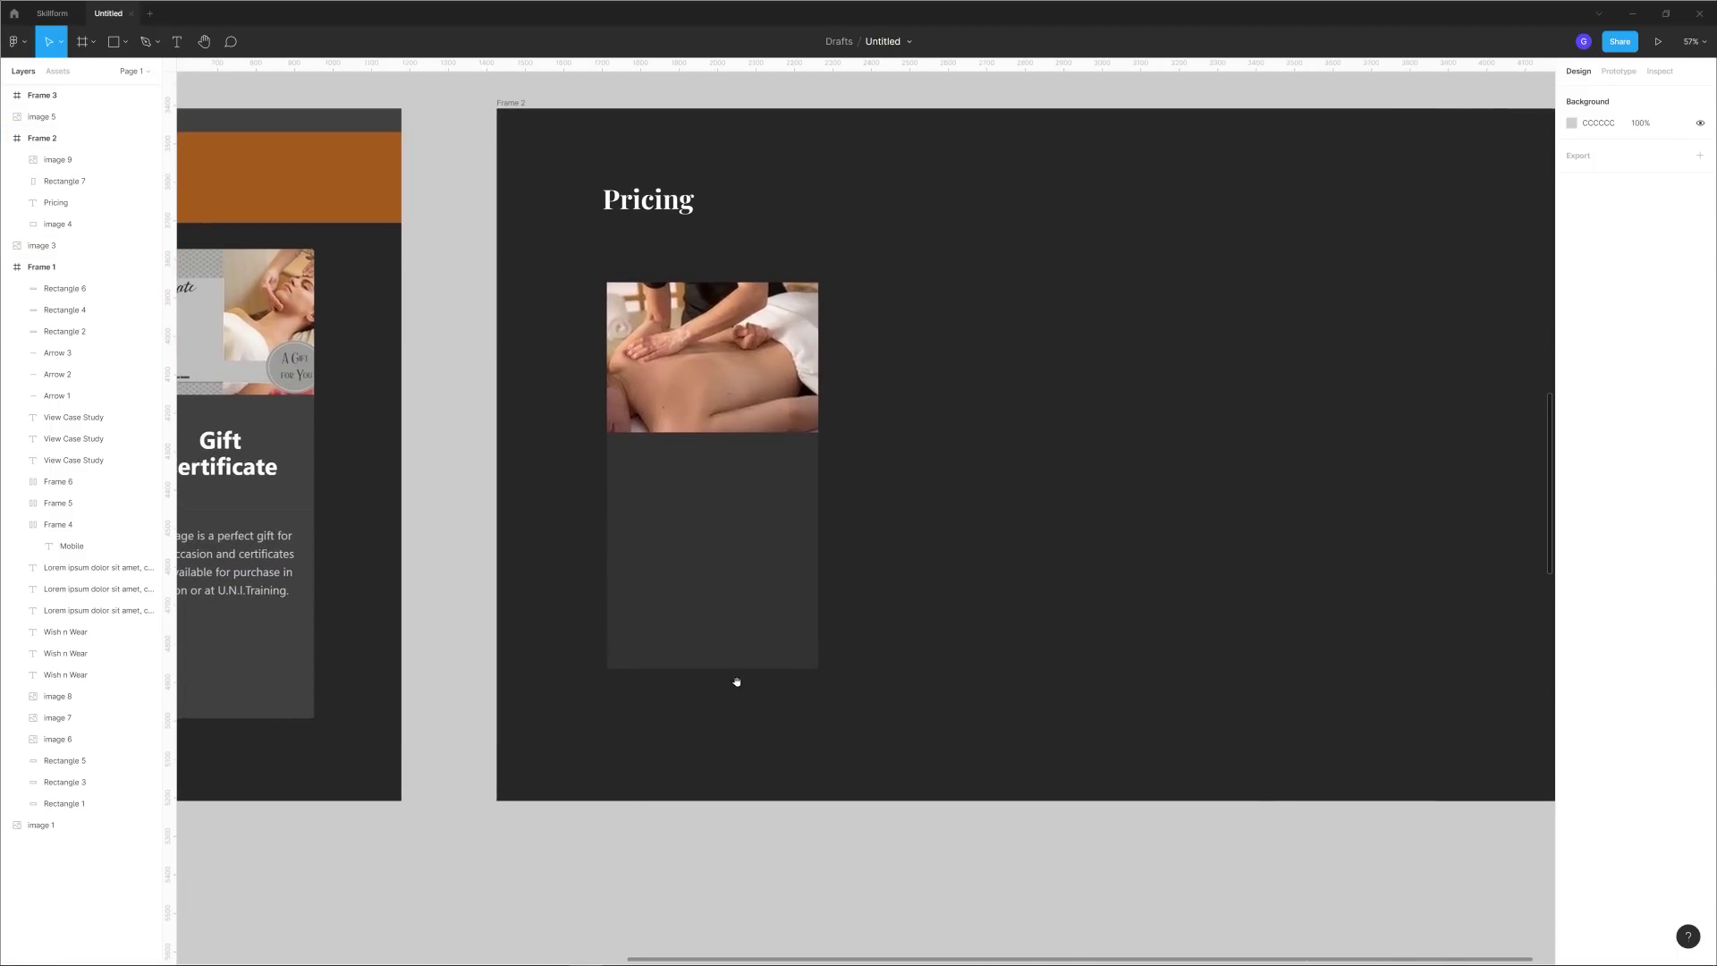
{"action": "scroll", "coordinate": [736, 682], "scroll_direction": "up", "scroll_amount": 3}
{"action": "left_click", "coordinate": [178, 42]}
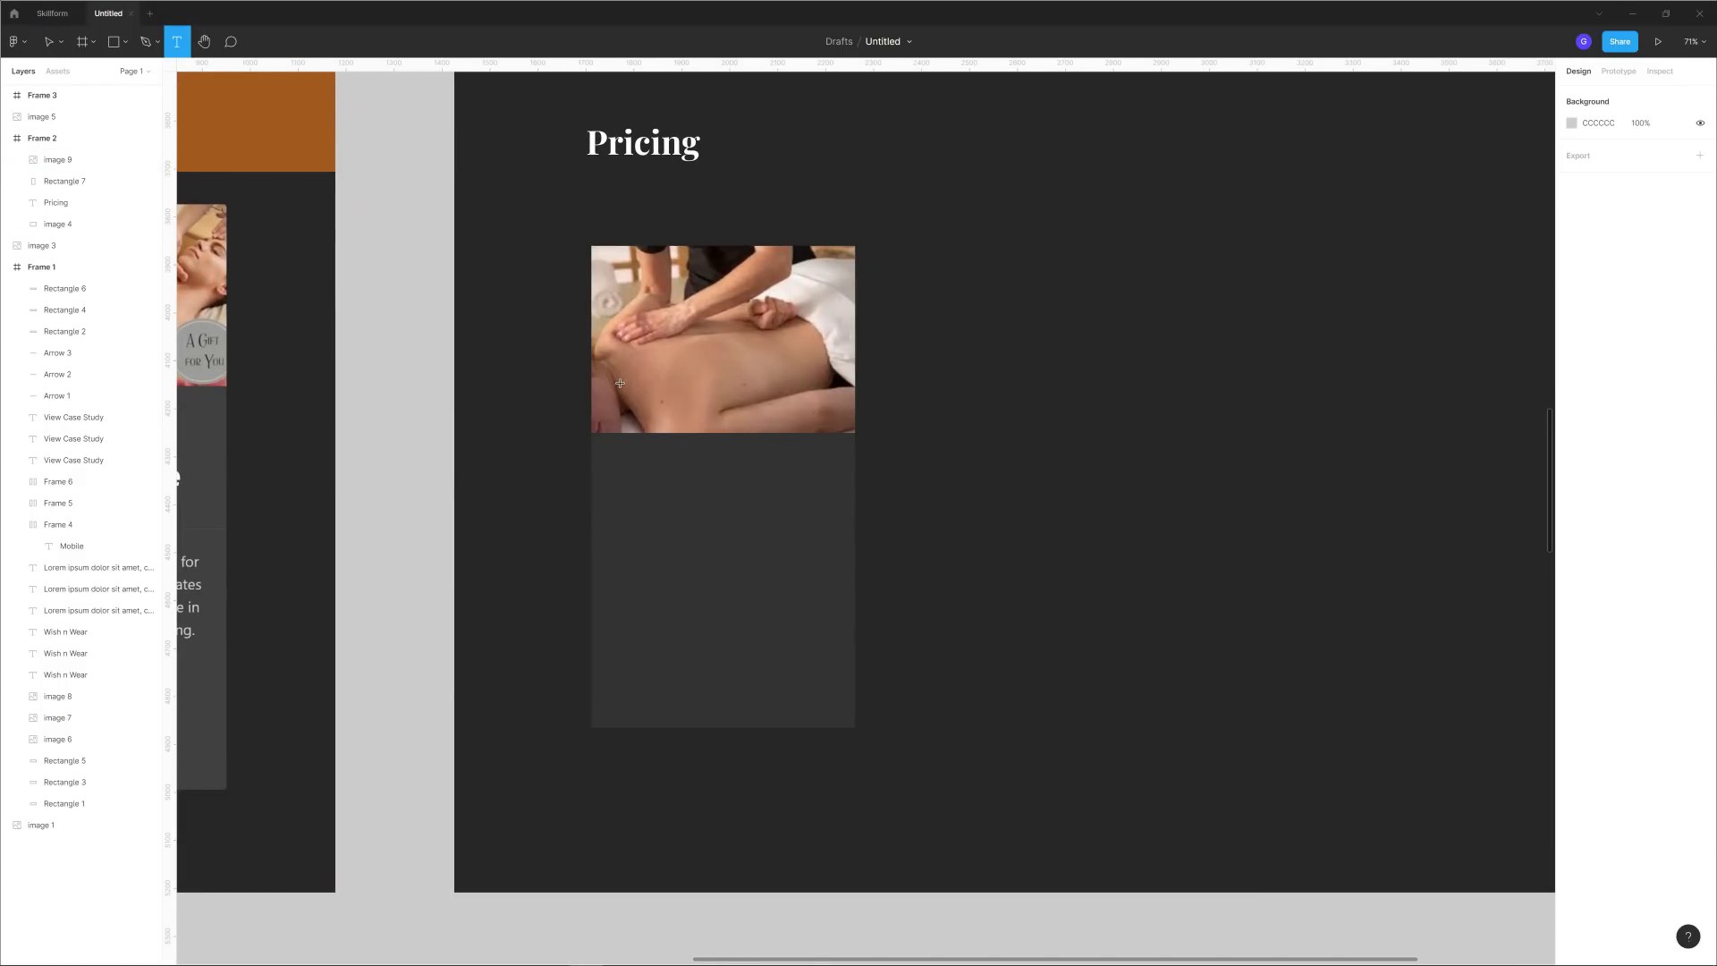
{"action": "scroll", "coordinate": [533, 432], "scroll_direction": "left", "scroll_amount": 10}
{"action": "scroll", "coordinate": [604, 400], "scroll_direction": "right", "scroll_amount": 10}
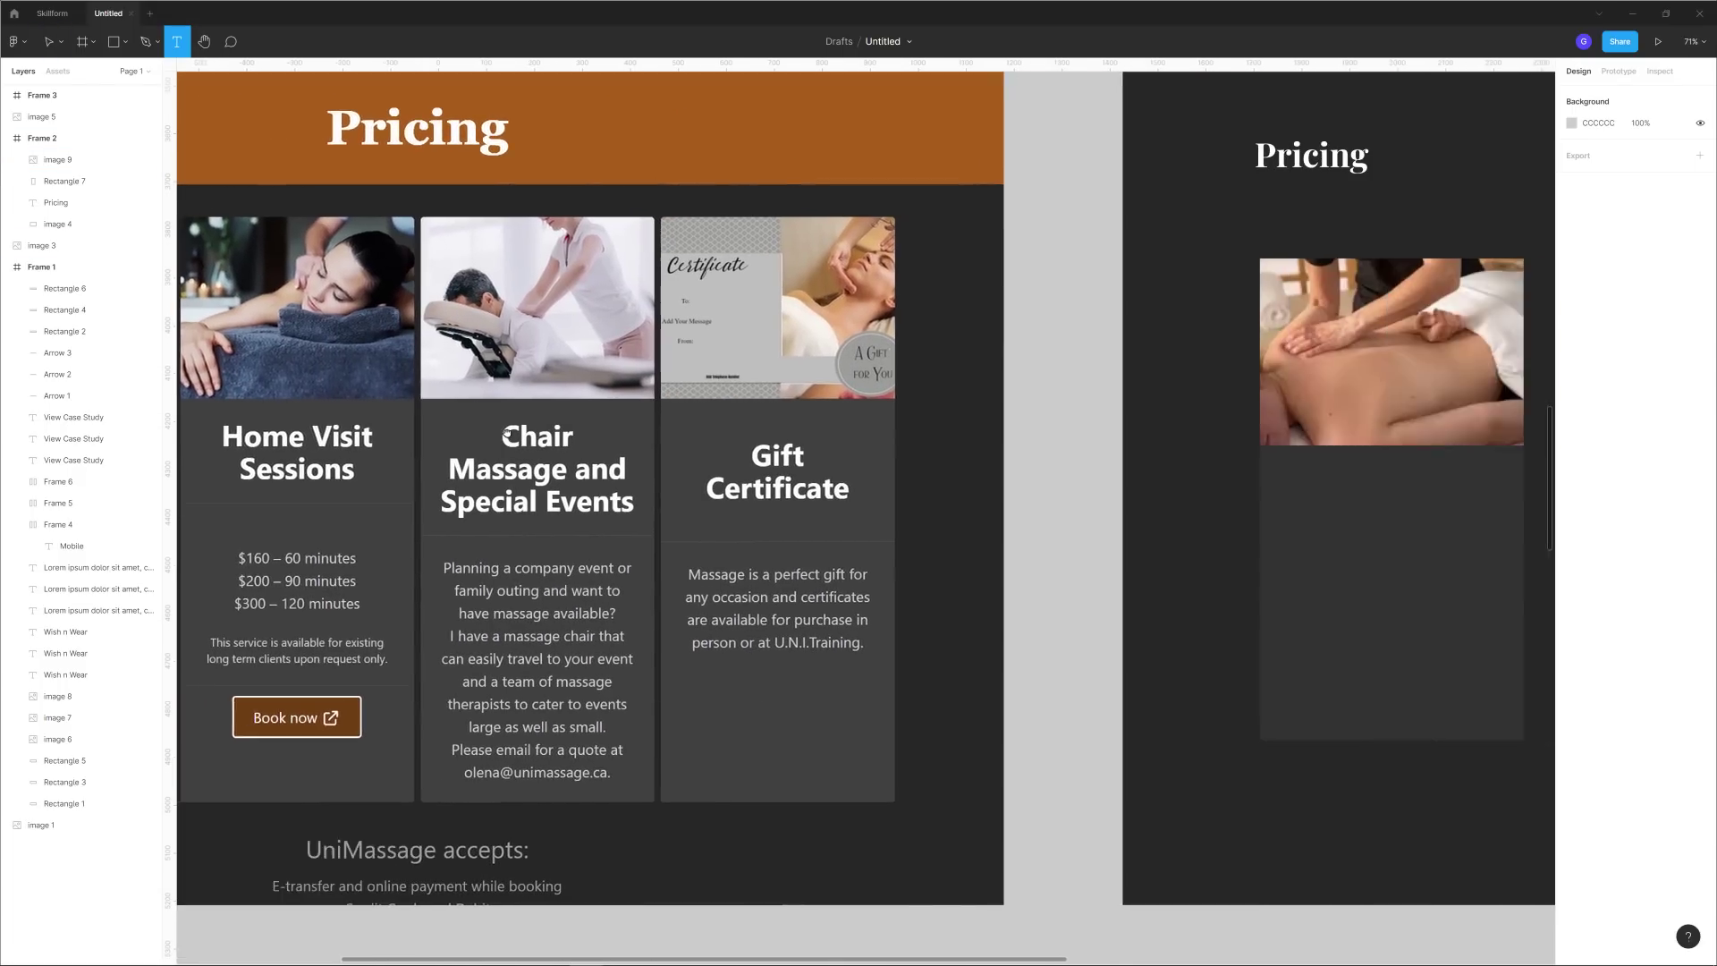
{"action": "left_click", "coordinate": [727, 320]}
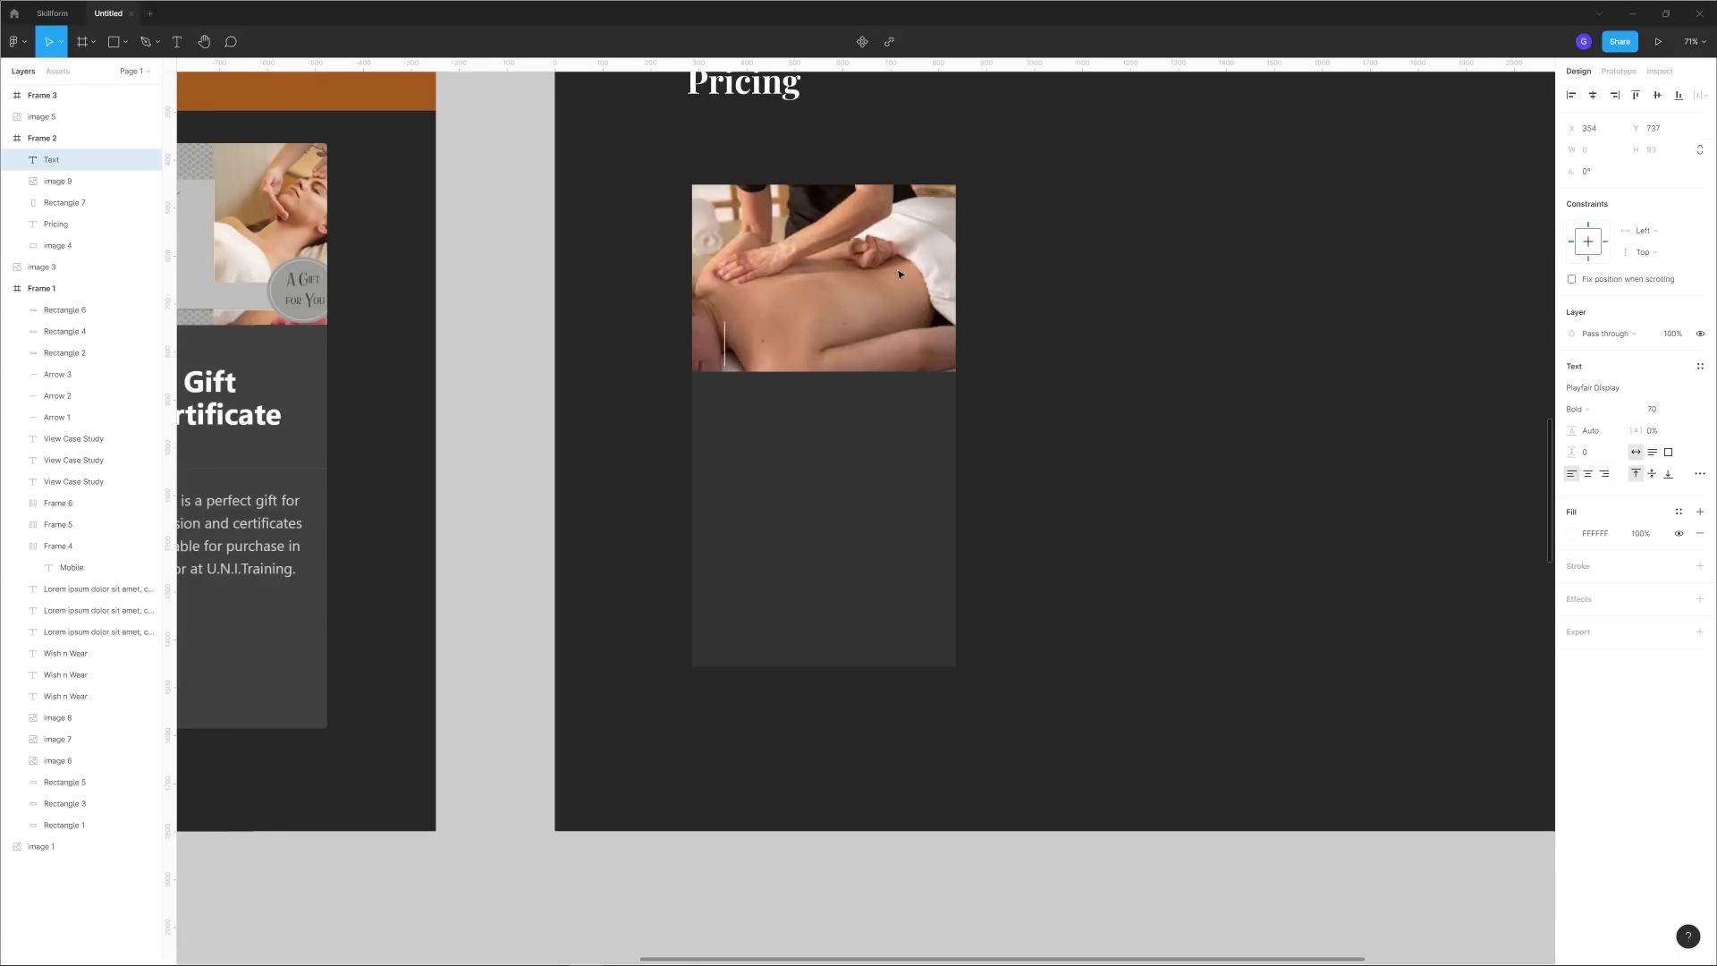
{"action": "type", "text": "In-PO"}
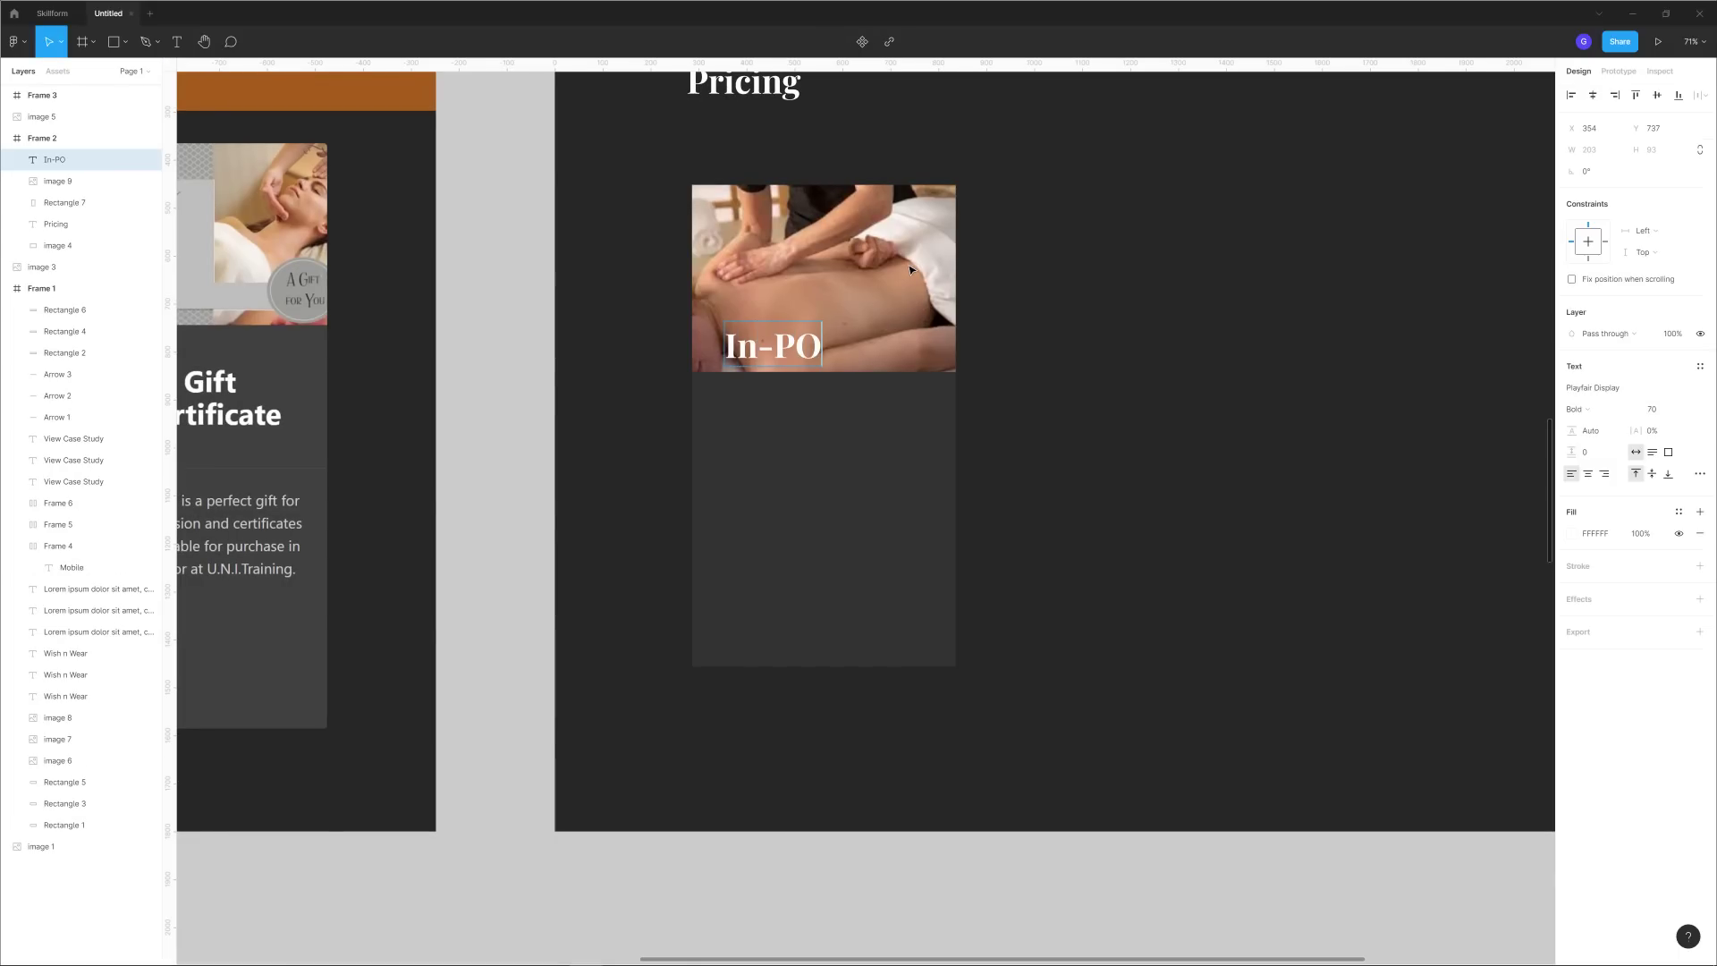
{"action": "key", "text": "BackSpace"}
{"action": "key", "text": "BackSpace"}
{"action": "type", "text": "Oof"}
{"action": "key", "text": "BackSpace"}
{"action": "key", "text": "BackSpace"}
{"action": "type", "text": "ffice Sessions"}
{"action": "key", "text": "Escape"}
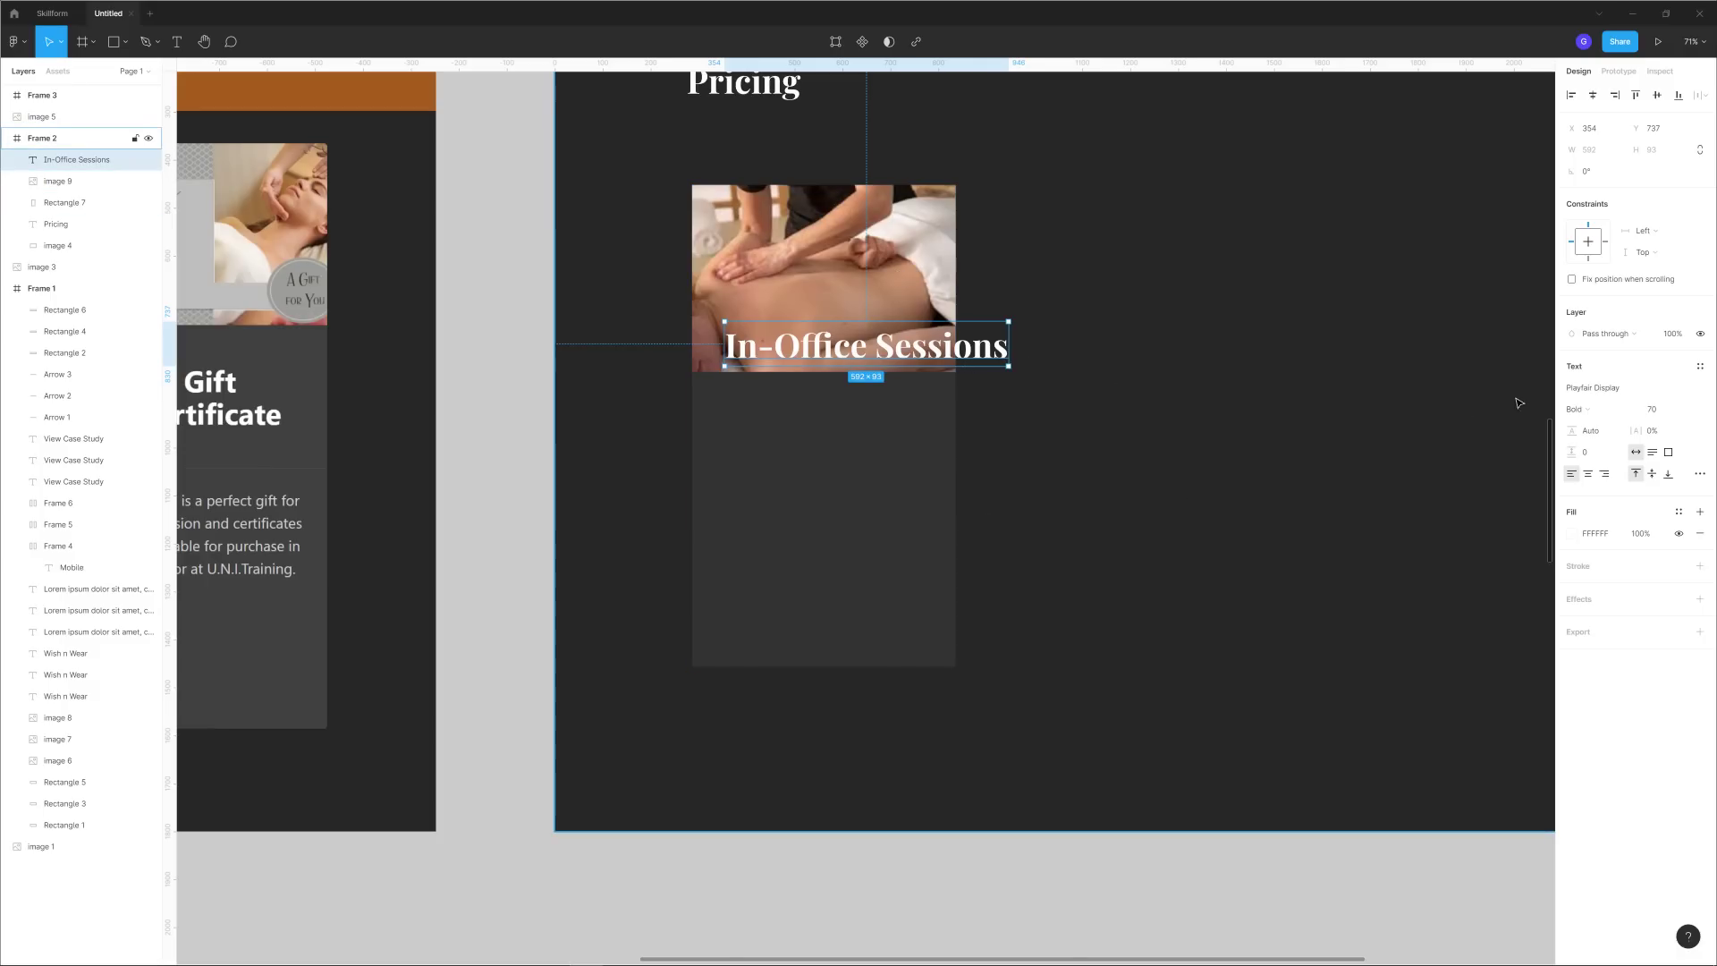
Change the In-Office Sessions title's font to Poppins and set its size to 60.
{"action": "left_click", "coordinate": [1591, 392]}
{"action": "key", "text": "BackSpace"}
{"action": "key", "text": "BackSpace"}
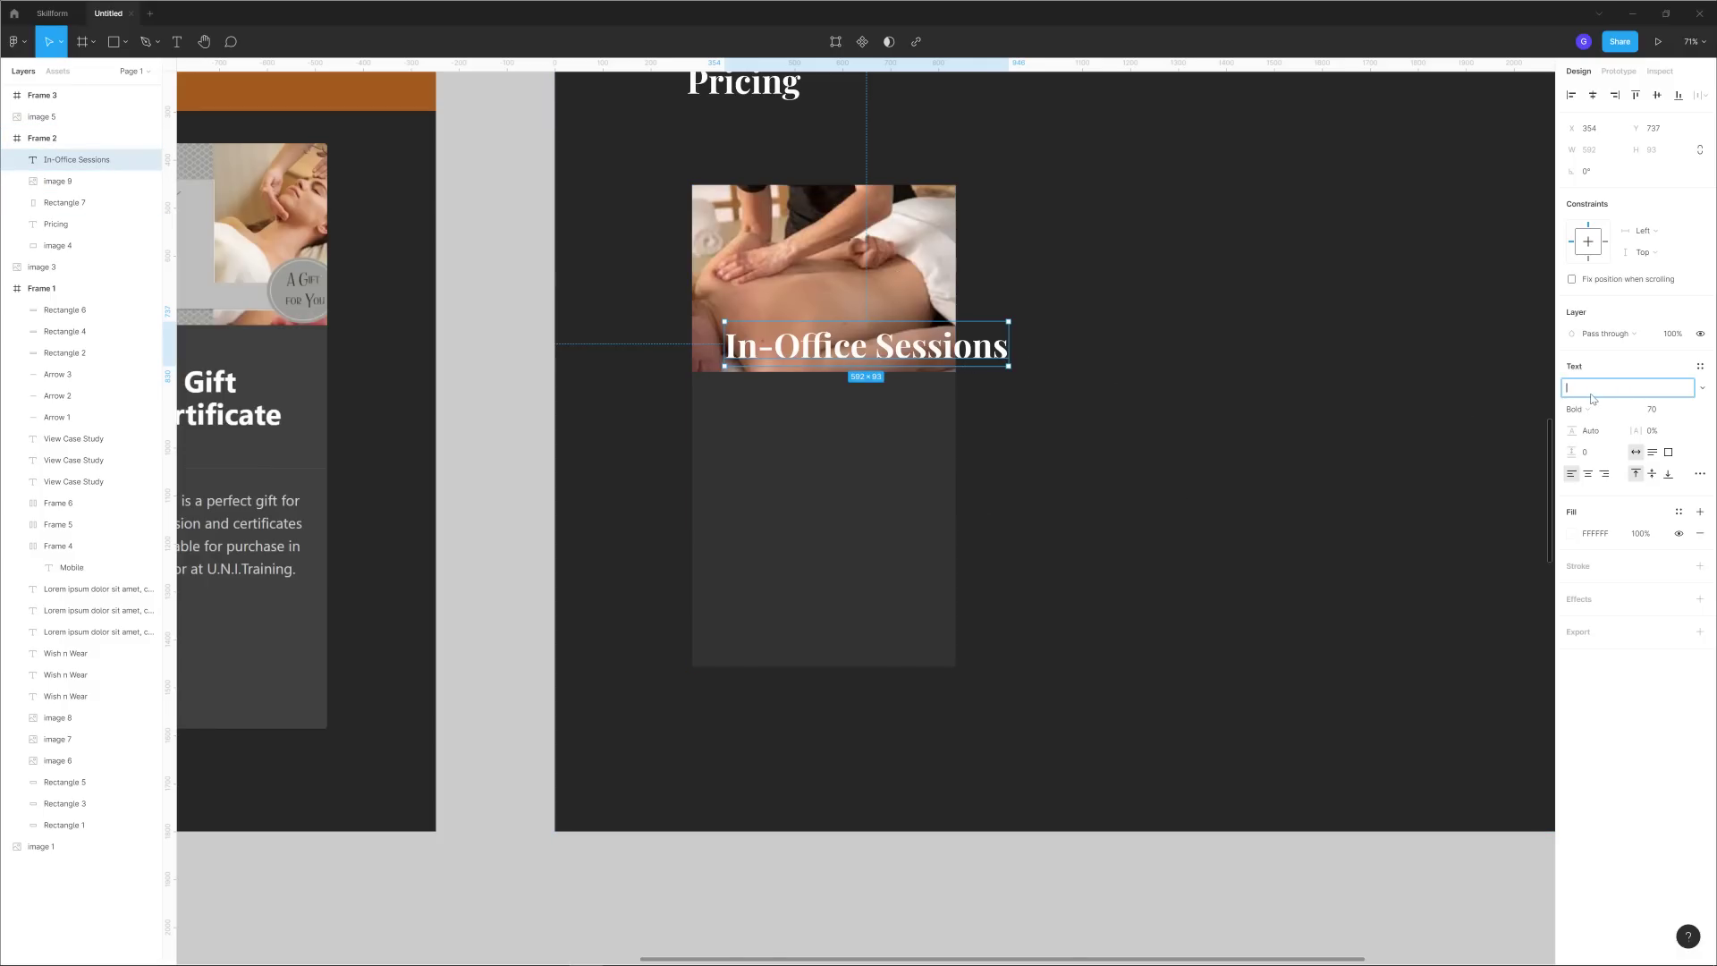
{"action": "key", "text": "Return"}
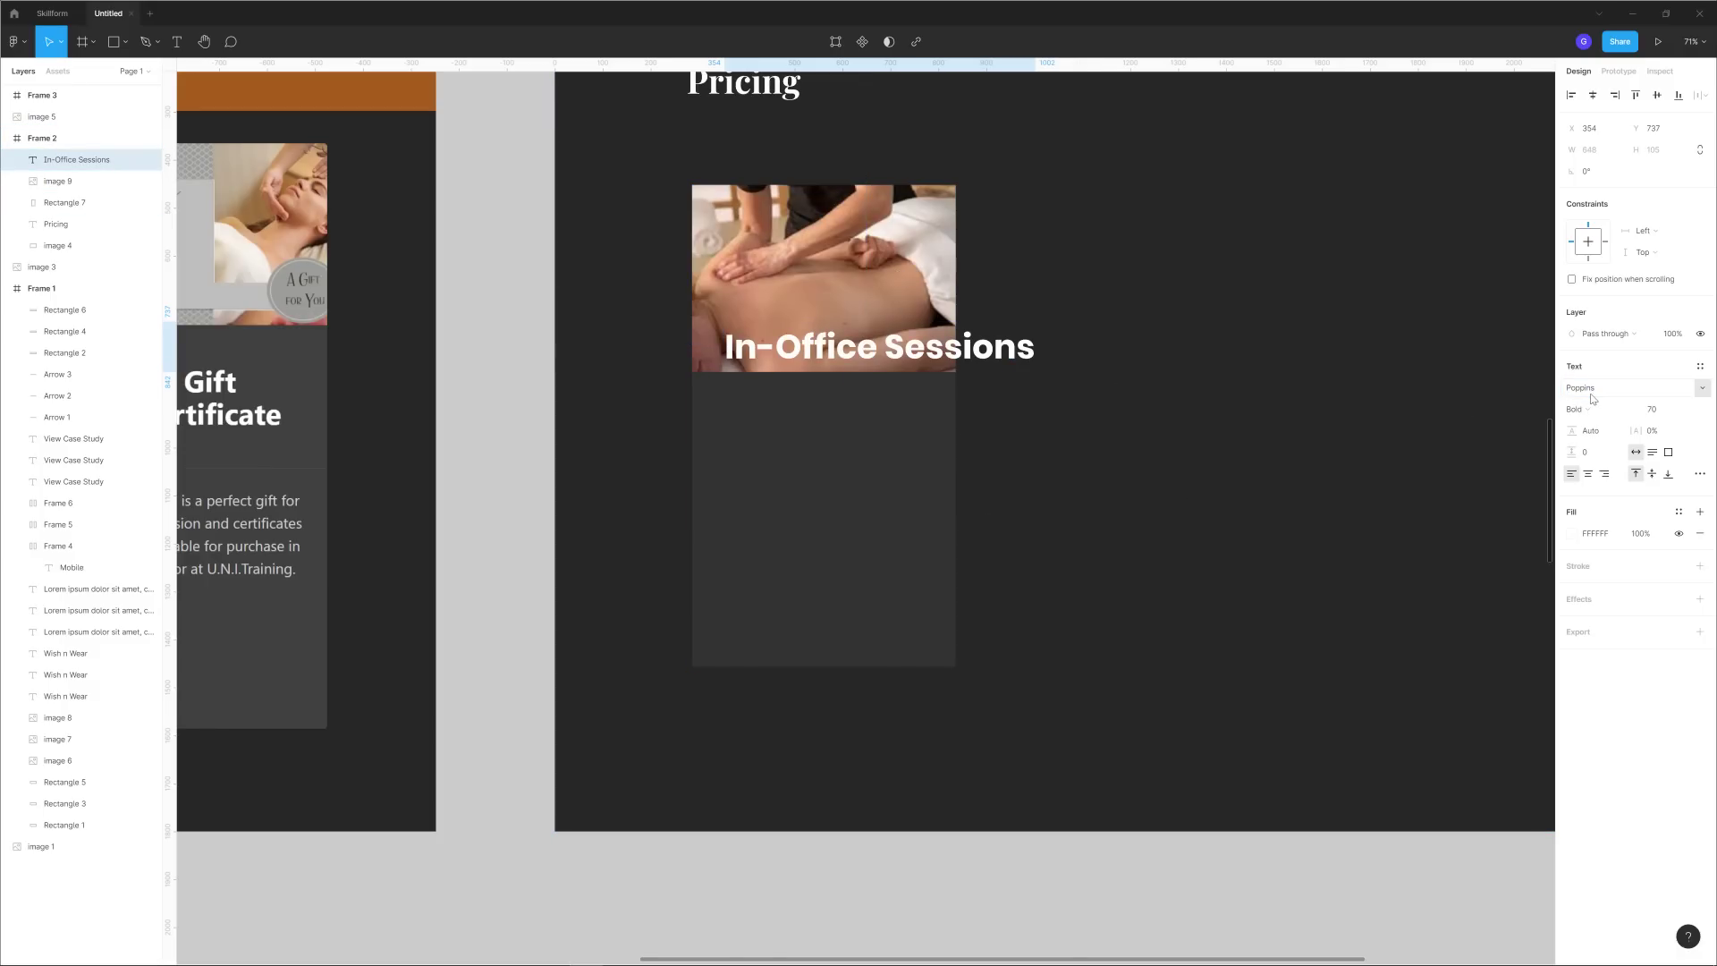
{"action": "left_click", "coordinate": [1663, 412]}
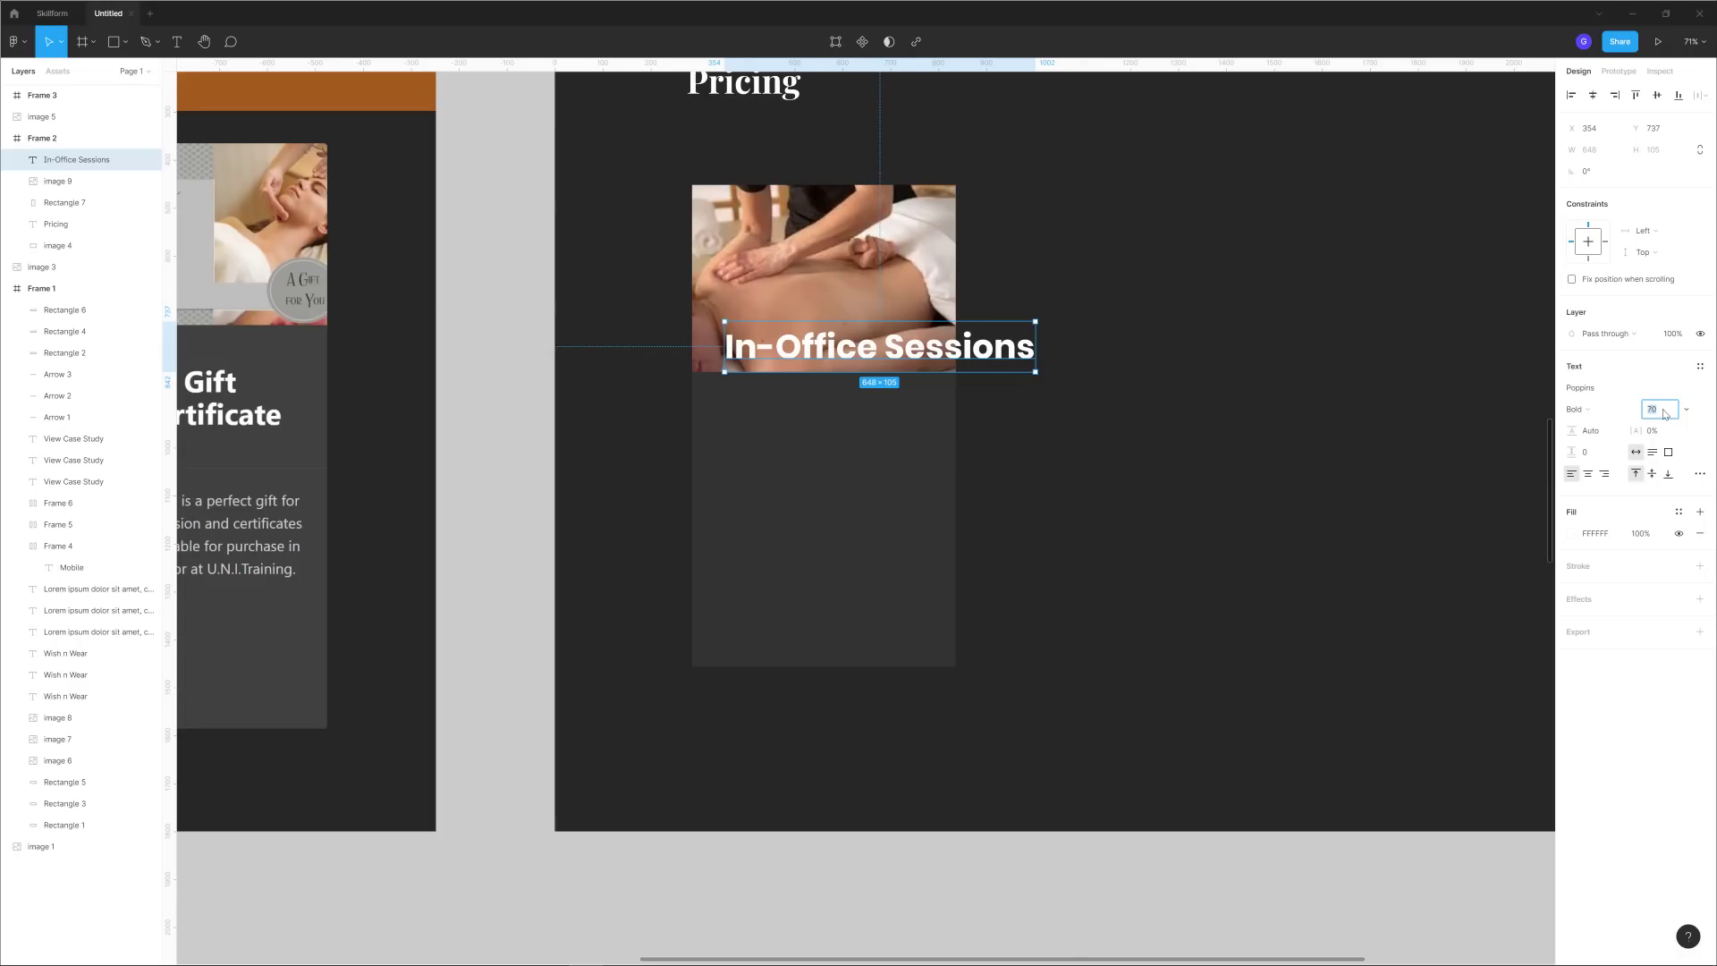
{"action": "type", "text": "46"}
{"action": "key", "text": "Return"}
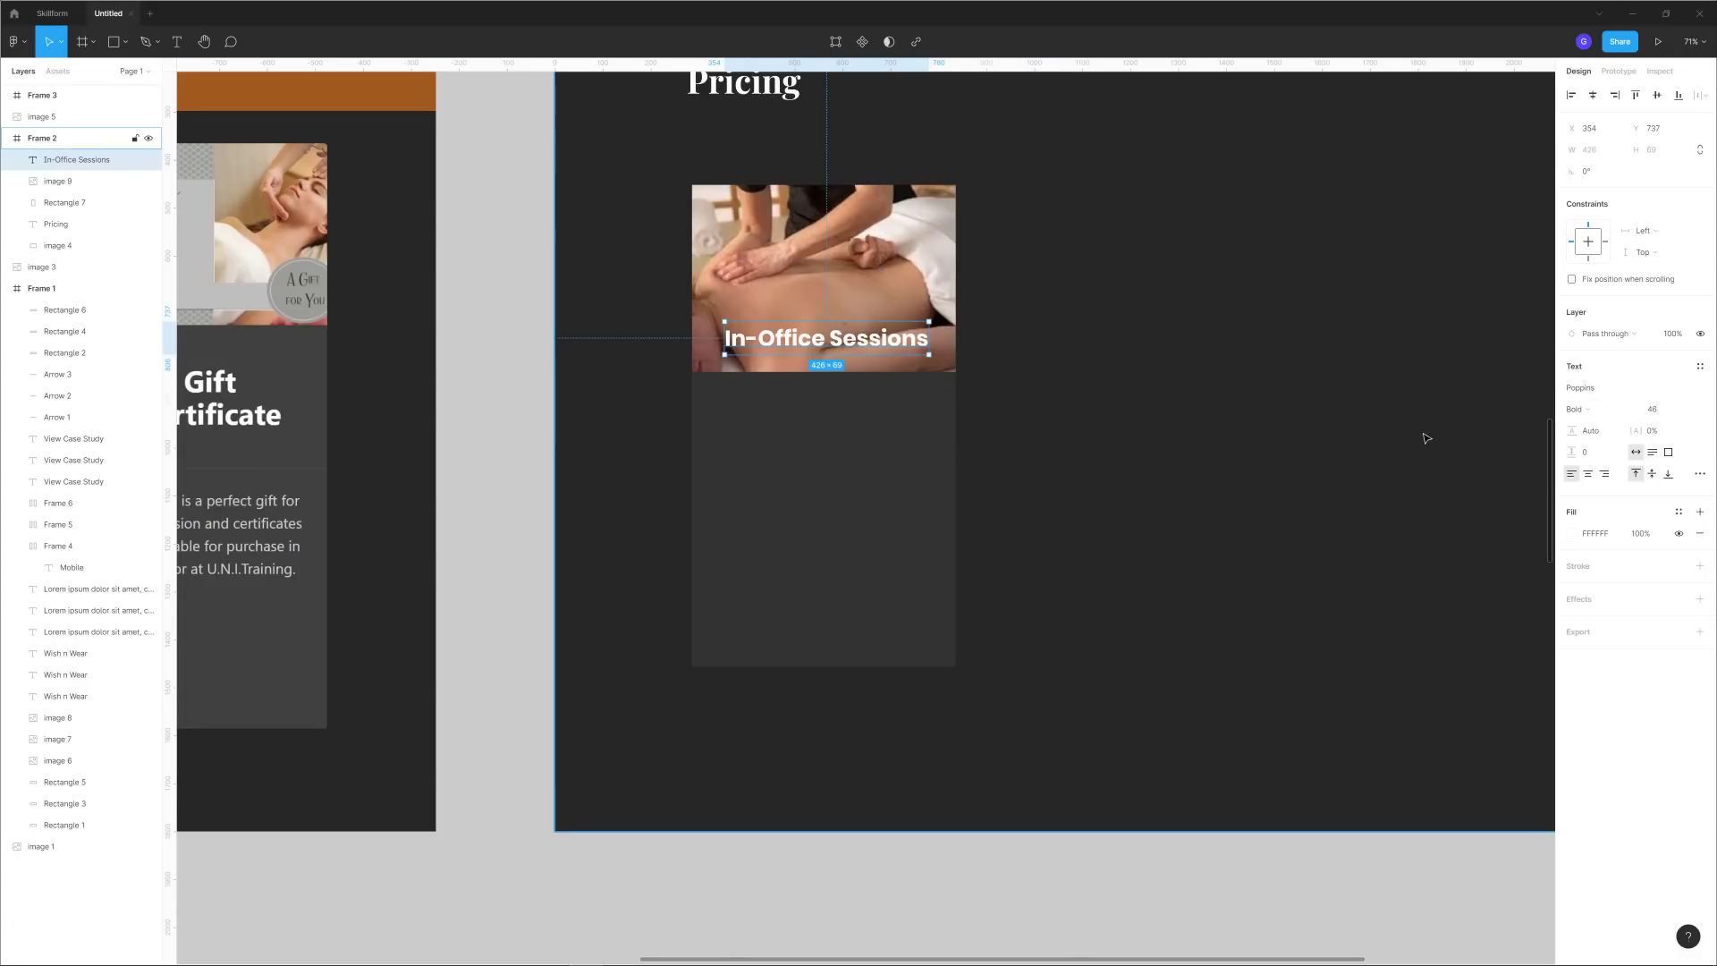
{"action": "left_click", "coordinate": [1663, 413]}
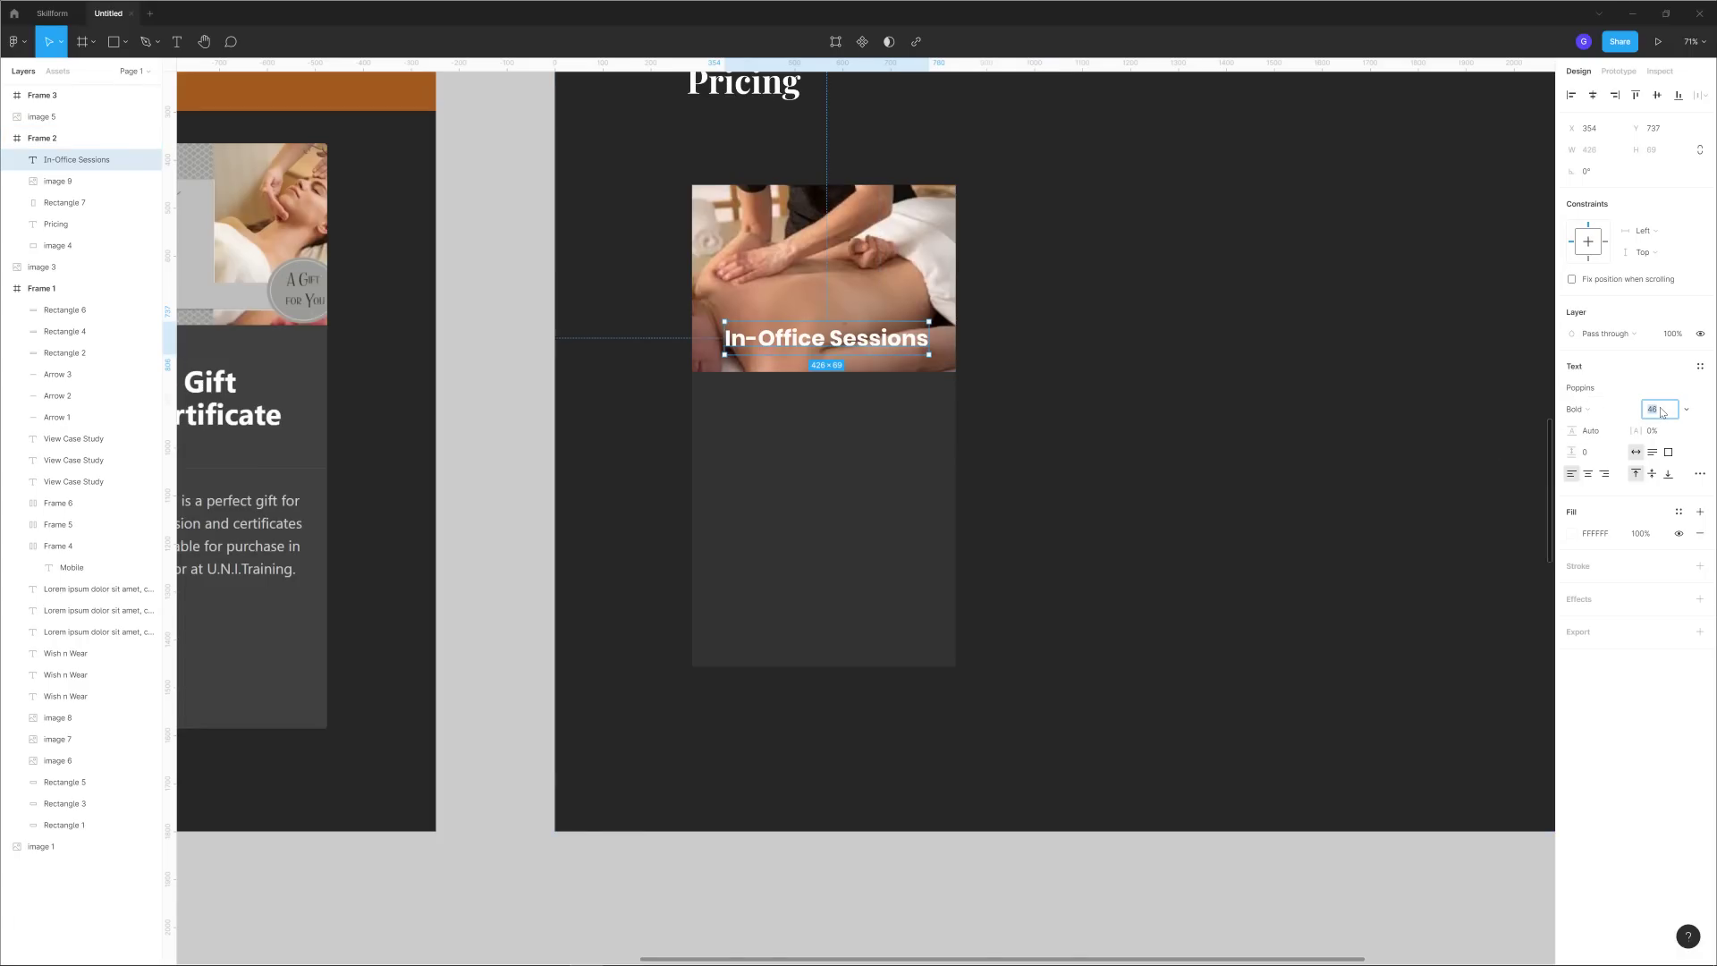
{"action": "type", "text": "60"}
{"action": "key", "text": "Return"}
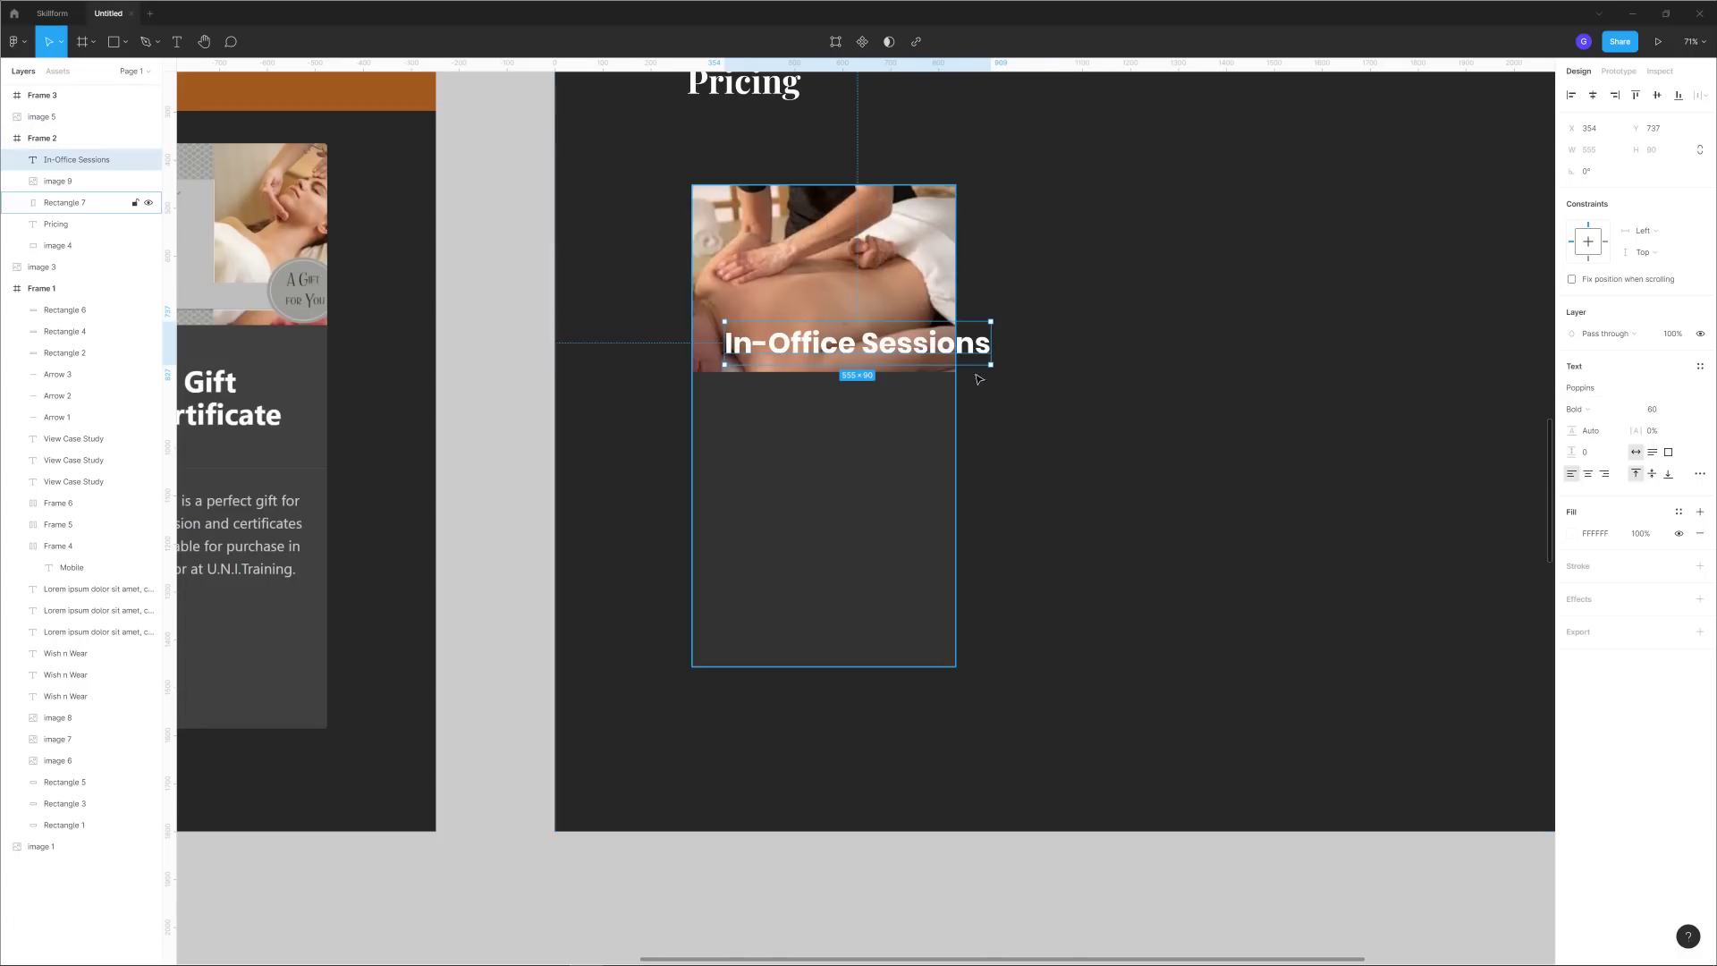
Wrap the title onto two lines in a box about 454 px wide at the photo's lower left, with tighter line spacing.
{"action": "left_click_drag", "start_coordinate": [992, 353], "coordinate": [927, 353]}
{"action": "left_click_drag", "start_coordinate": [813, 367], "coordinate": [796, 305]}
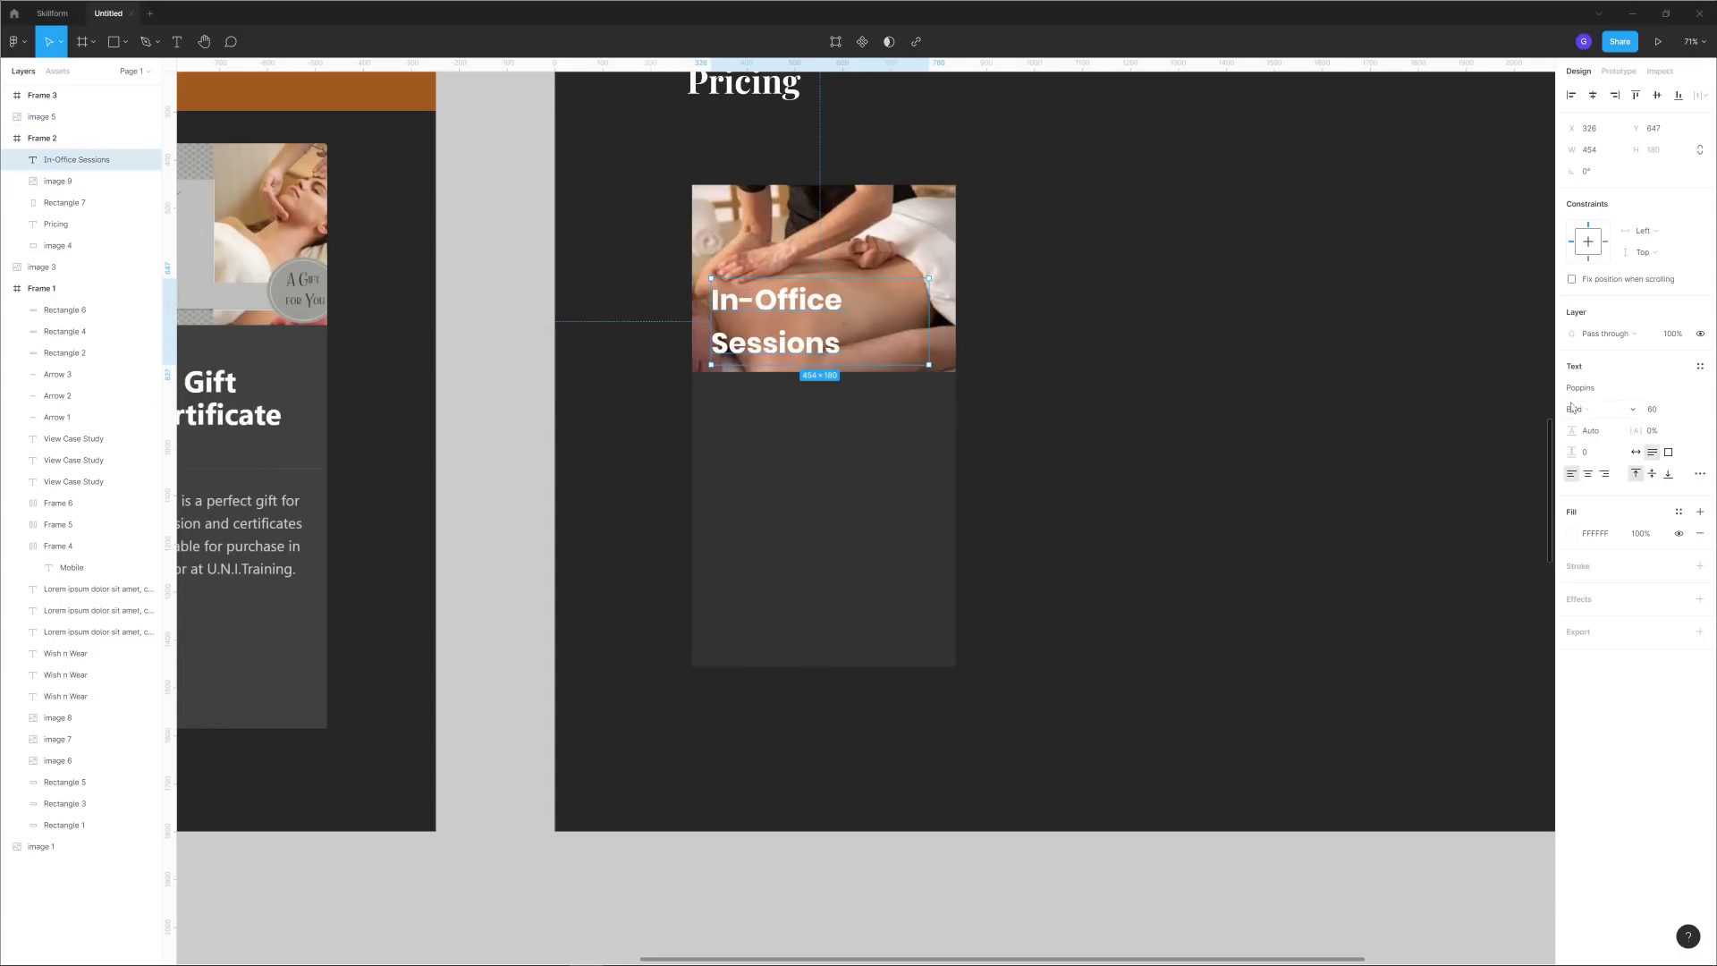
{"action": "left_click_drag", "start_coordinate": [1634, 430], "coordinate": [1515, 432]}
{"action": "key", "text": "ctrl+z"}
{"action": "left_click_drag", "start_coordinate": [776, 313], "coordinate": [776, 328]}
Add a black linear gradient fill over the massage photo and set the fill's opacity to 100%.
{"action": "left_click", "coordinate": [903, 268]}
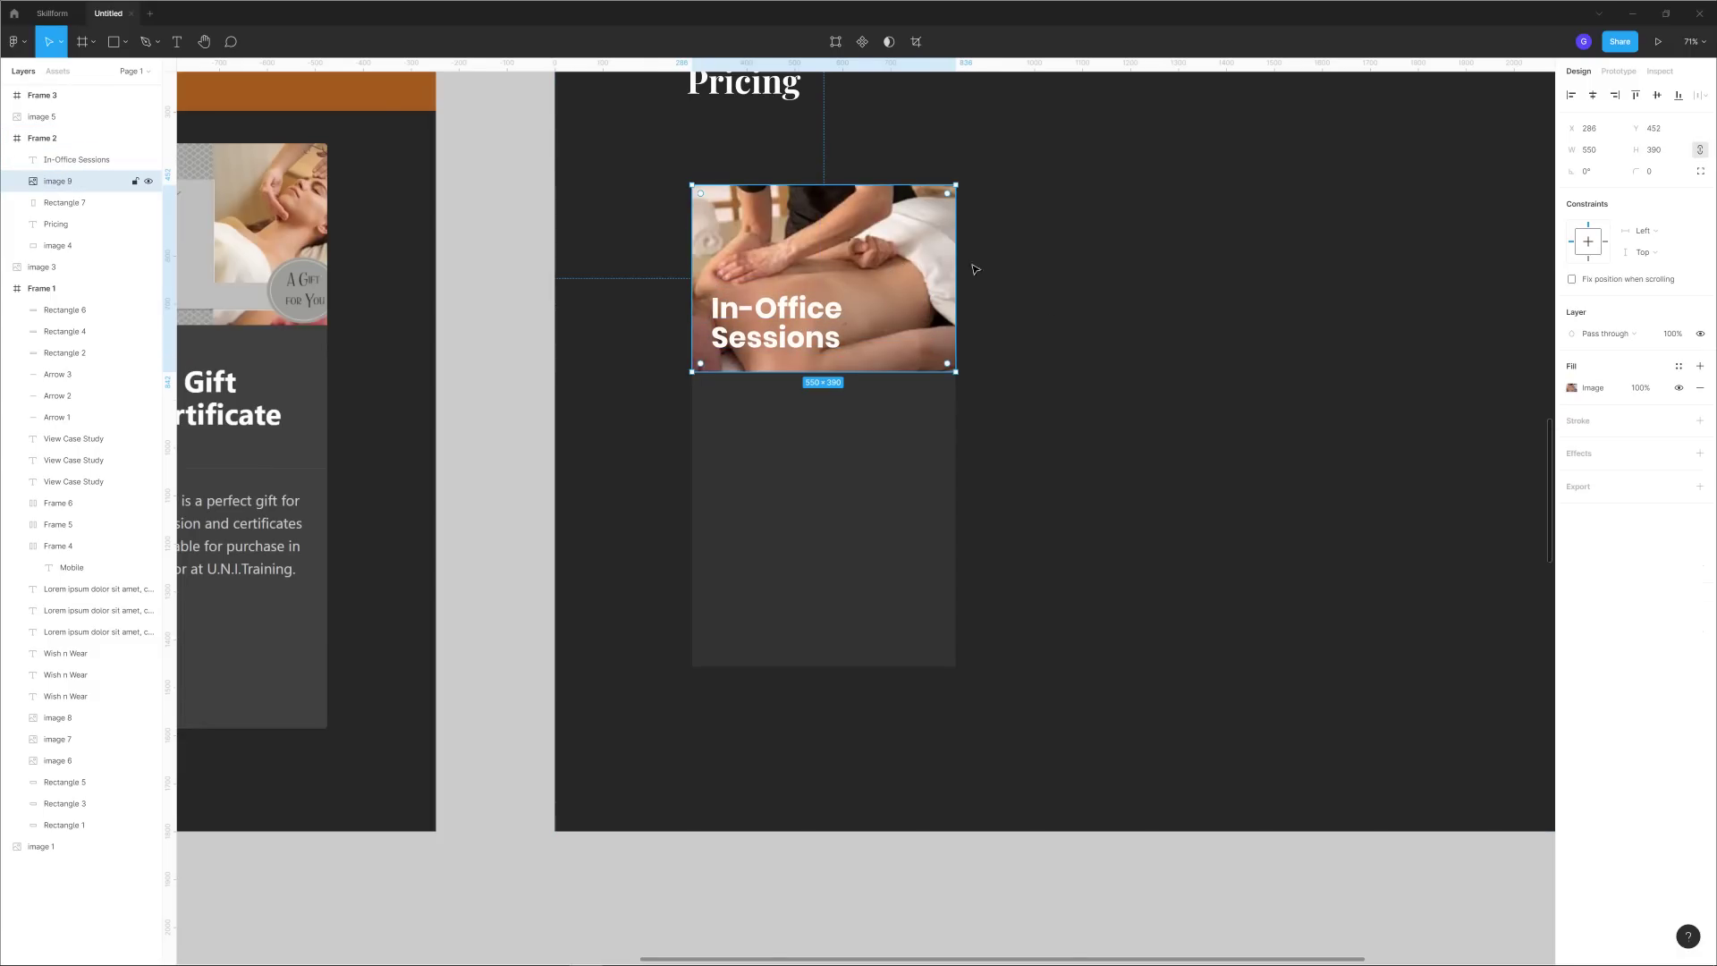
{"action": "left_click", "coordinate": [1701, 369]}
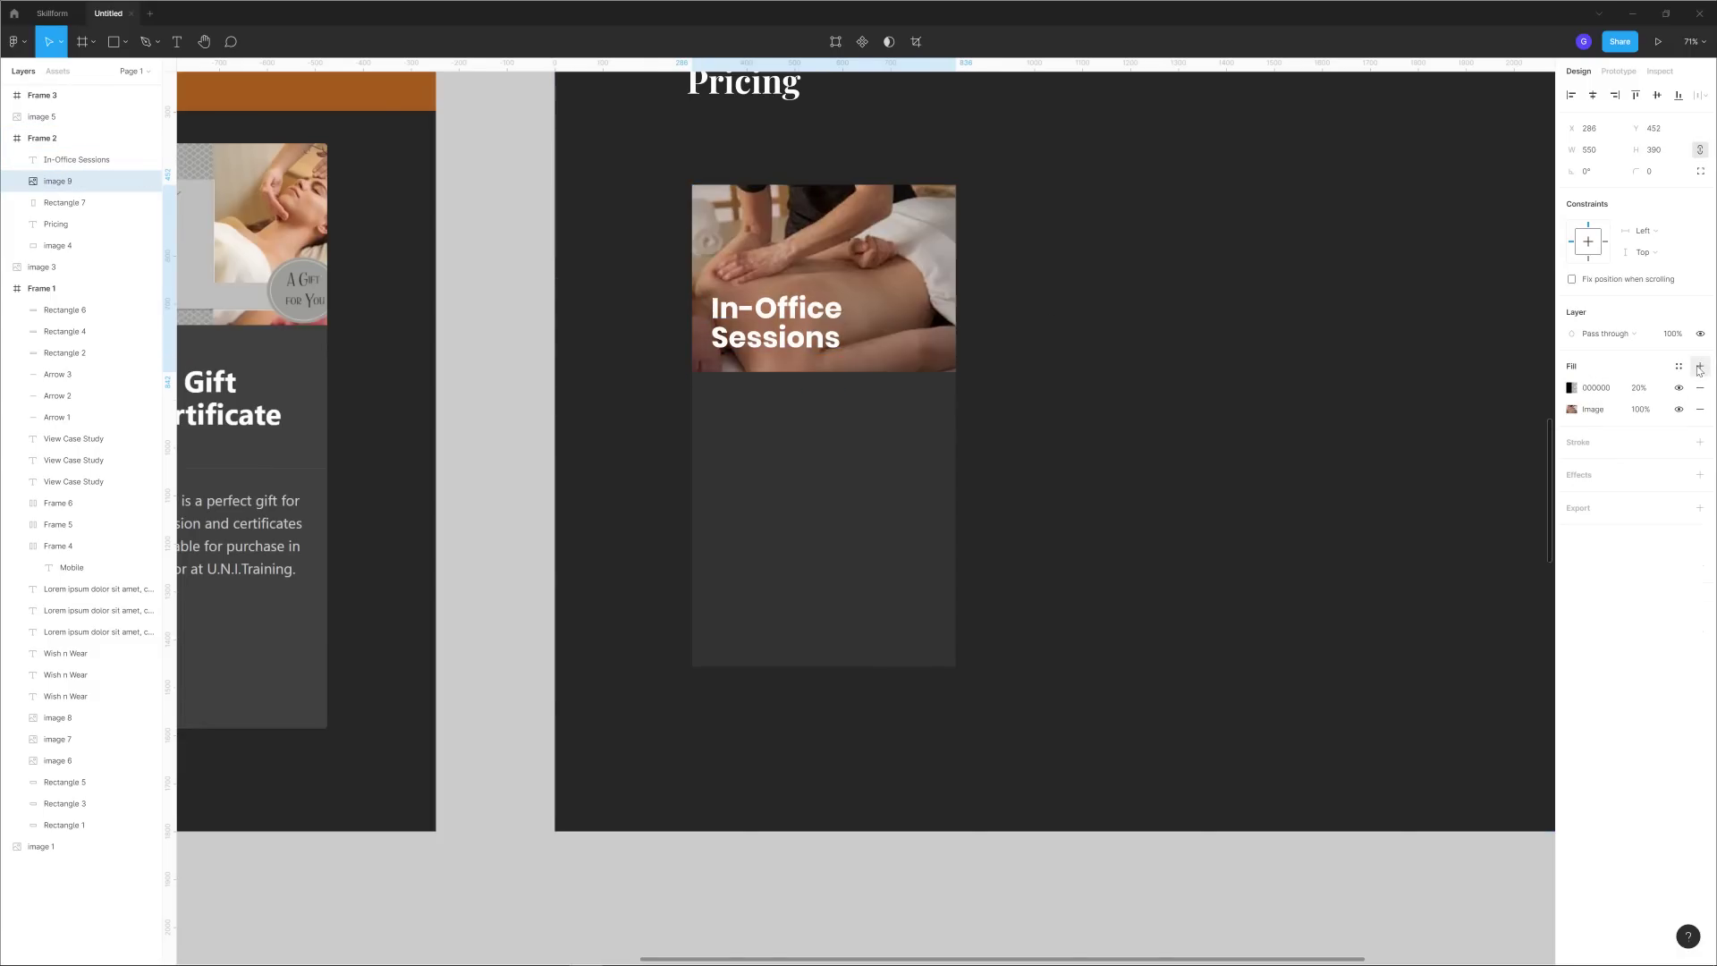
{"action": "left_click", "coordinate": [1571, 387]}
{"action": "left_click", "coordinate": [1429, 391]}
{"action": "left_click", "coordinate": [1429, 406]}
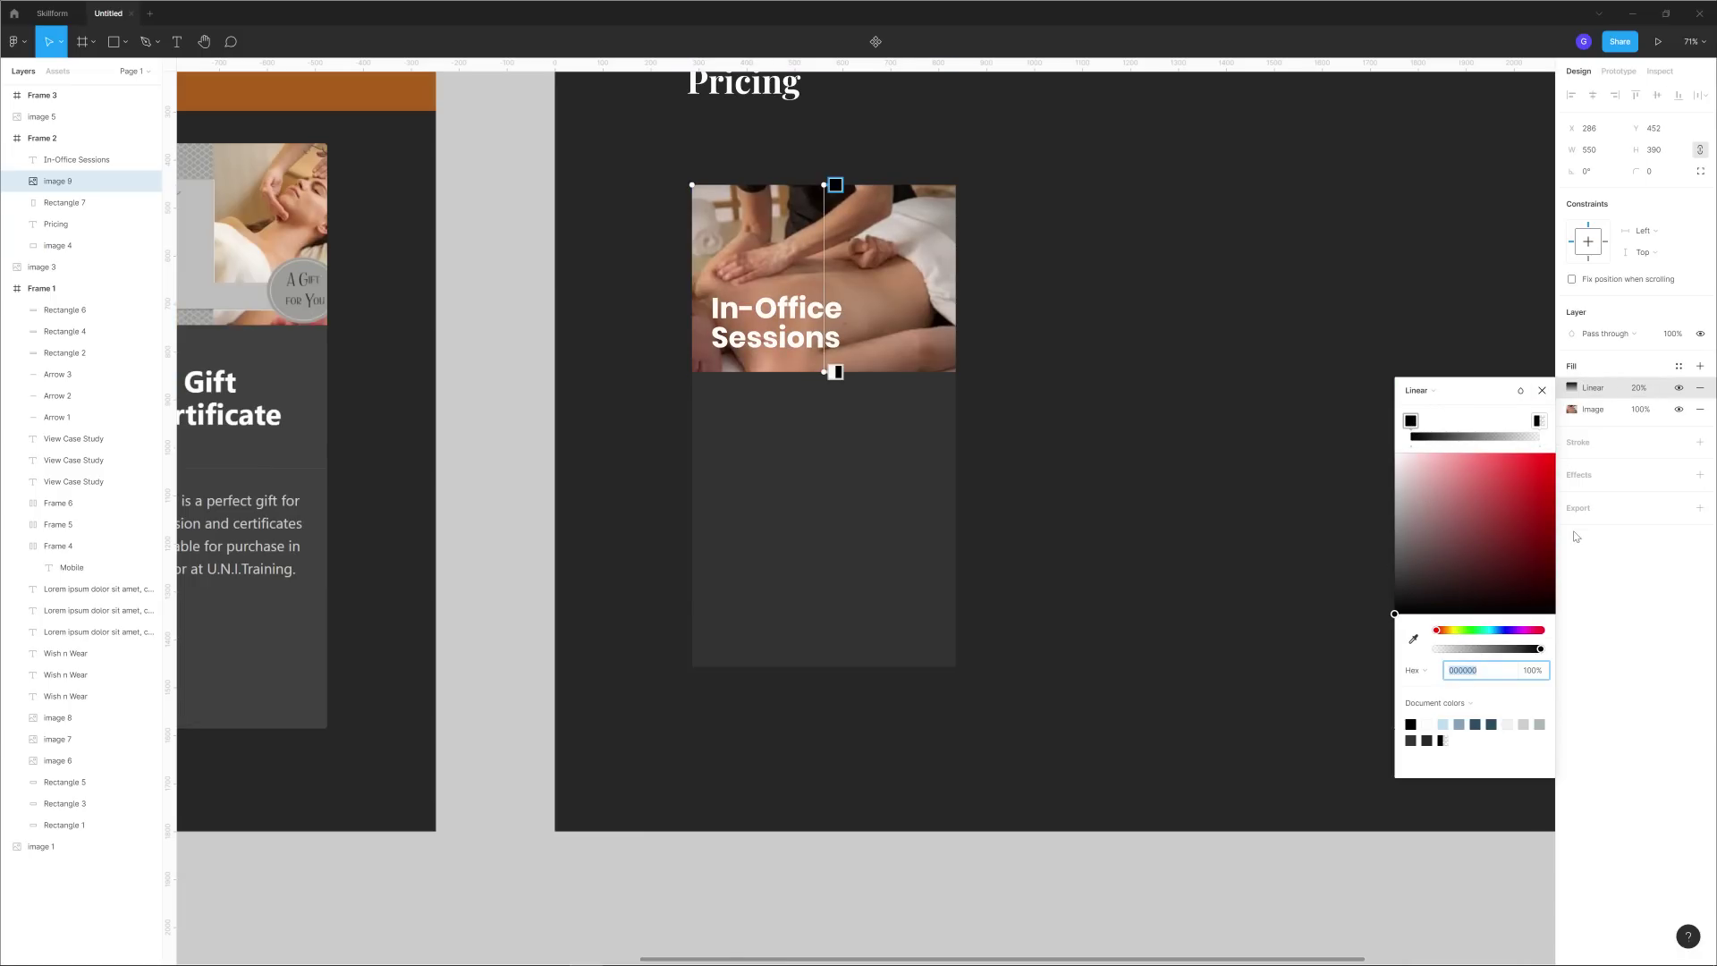
{"action": "left_click", "coordinate": [1639, 389]}
{"action": "type", "text": "100"}
{"action": "key", "text": "Return"}
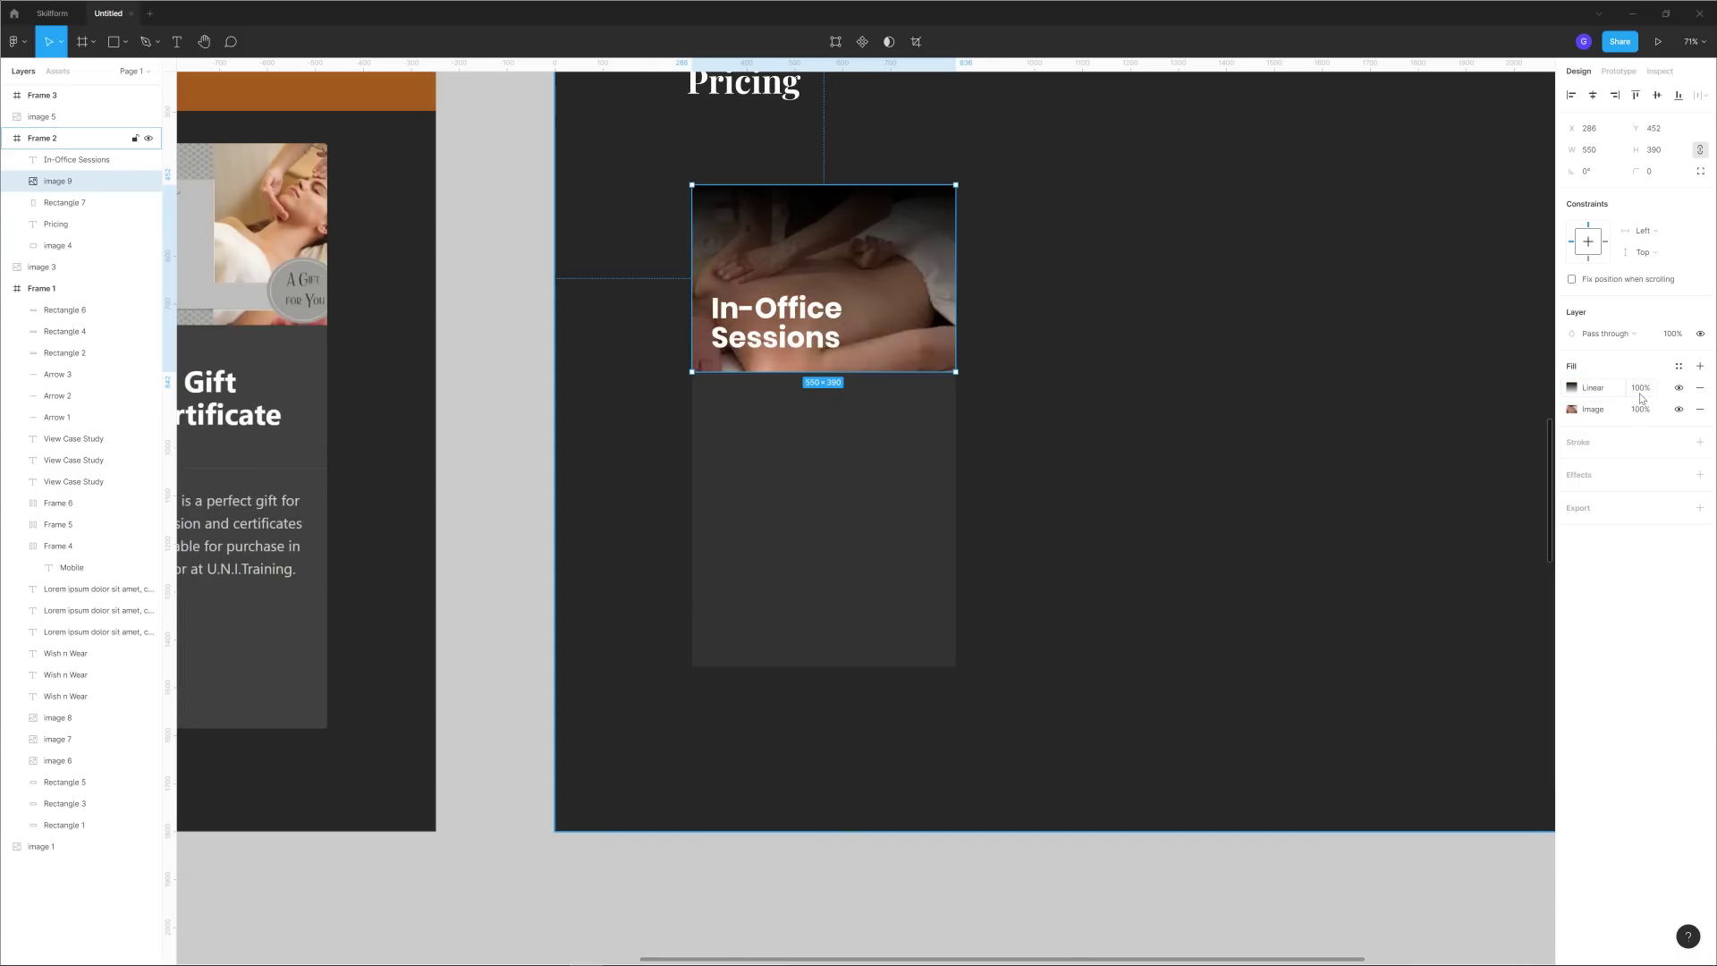
Reverse the photo's gradient so it runs from transparent at the top to black at about 65% opacity at the bottom.
{"action": "left_click", "coordinate": [1571, 389]}
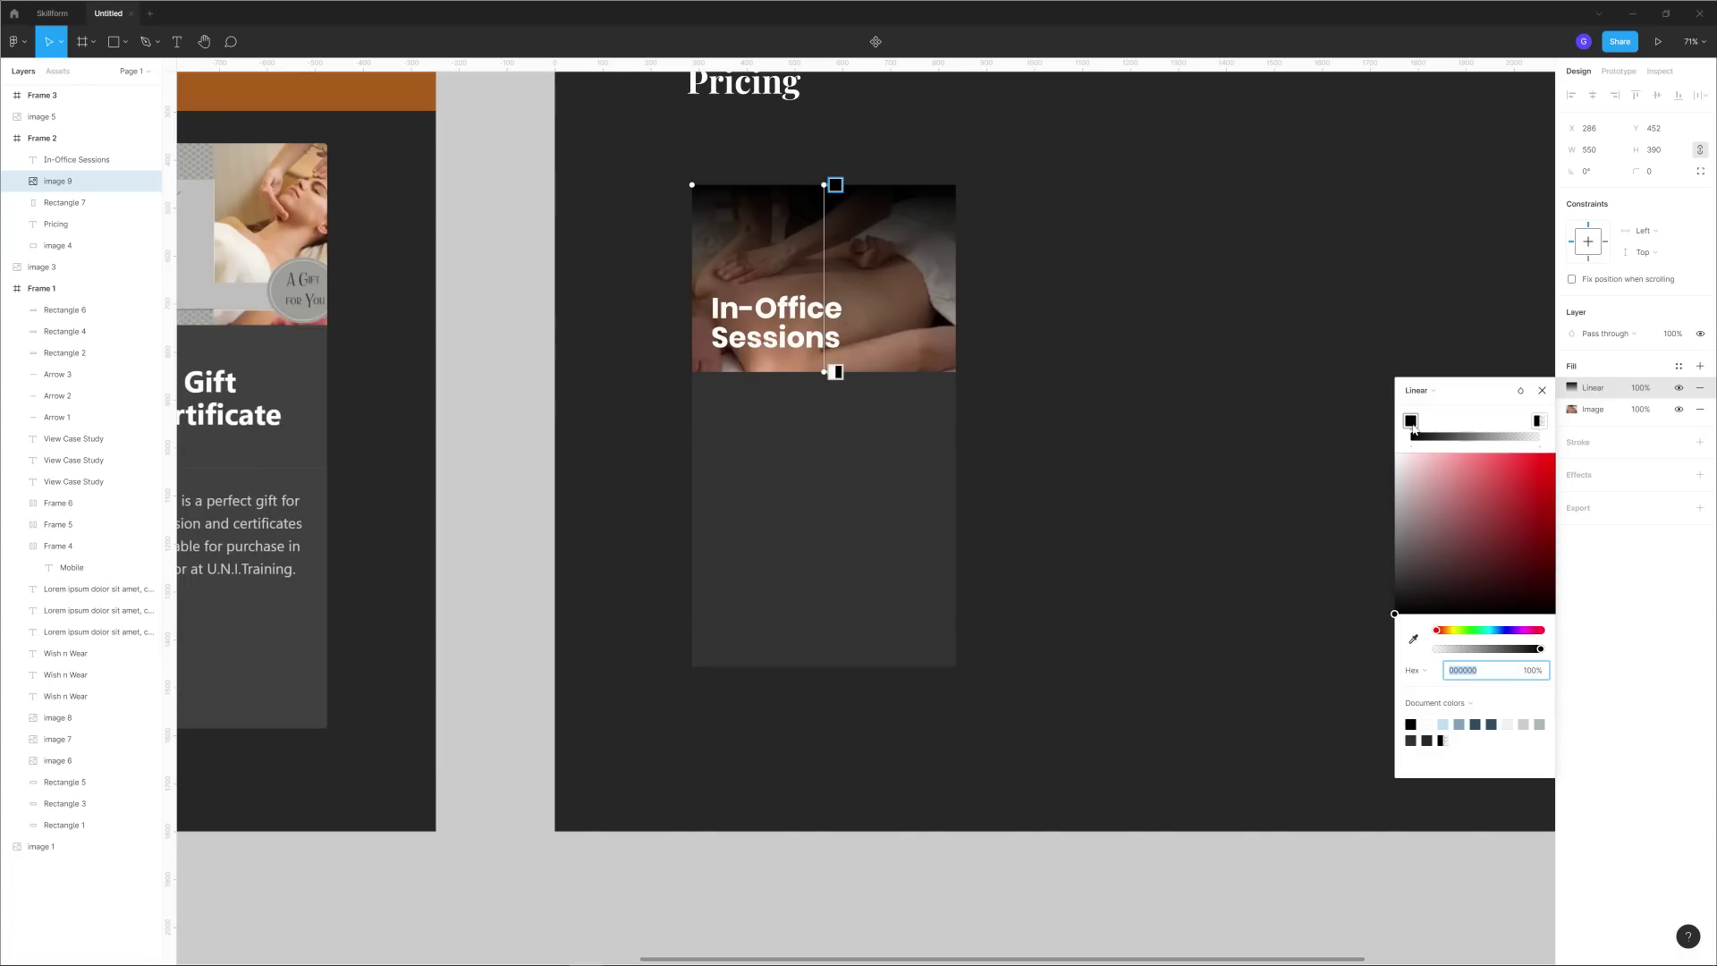
{"action": "mouse_move", "coordinate": [1411, 421]}
{"action": "left_mouse_down"}
{"action": "mouse_move", "coordinate": [1502, 422]}
{"action": "mouse_move", "coordinate": [1391, 432]}
{"action": "left_mouse_up"}
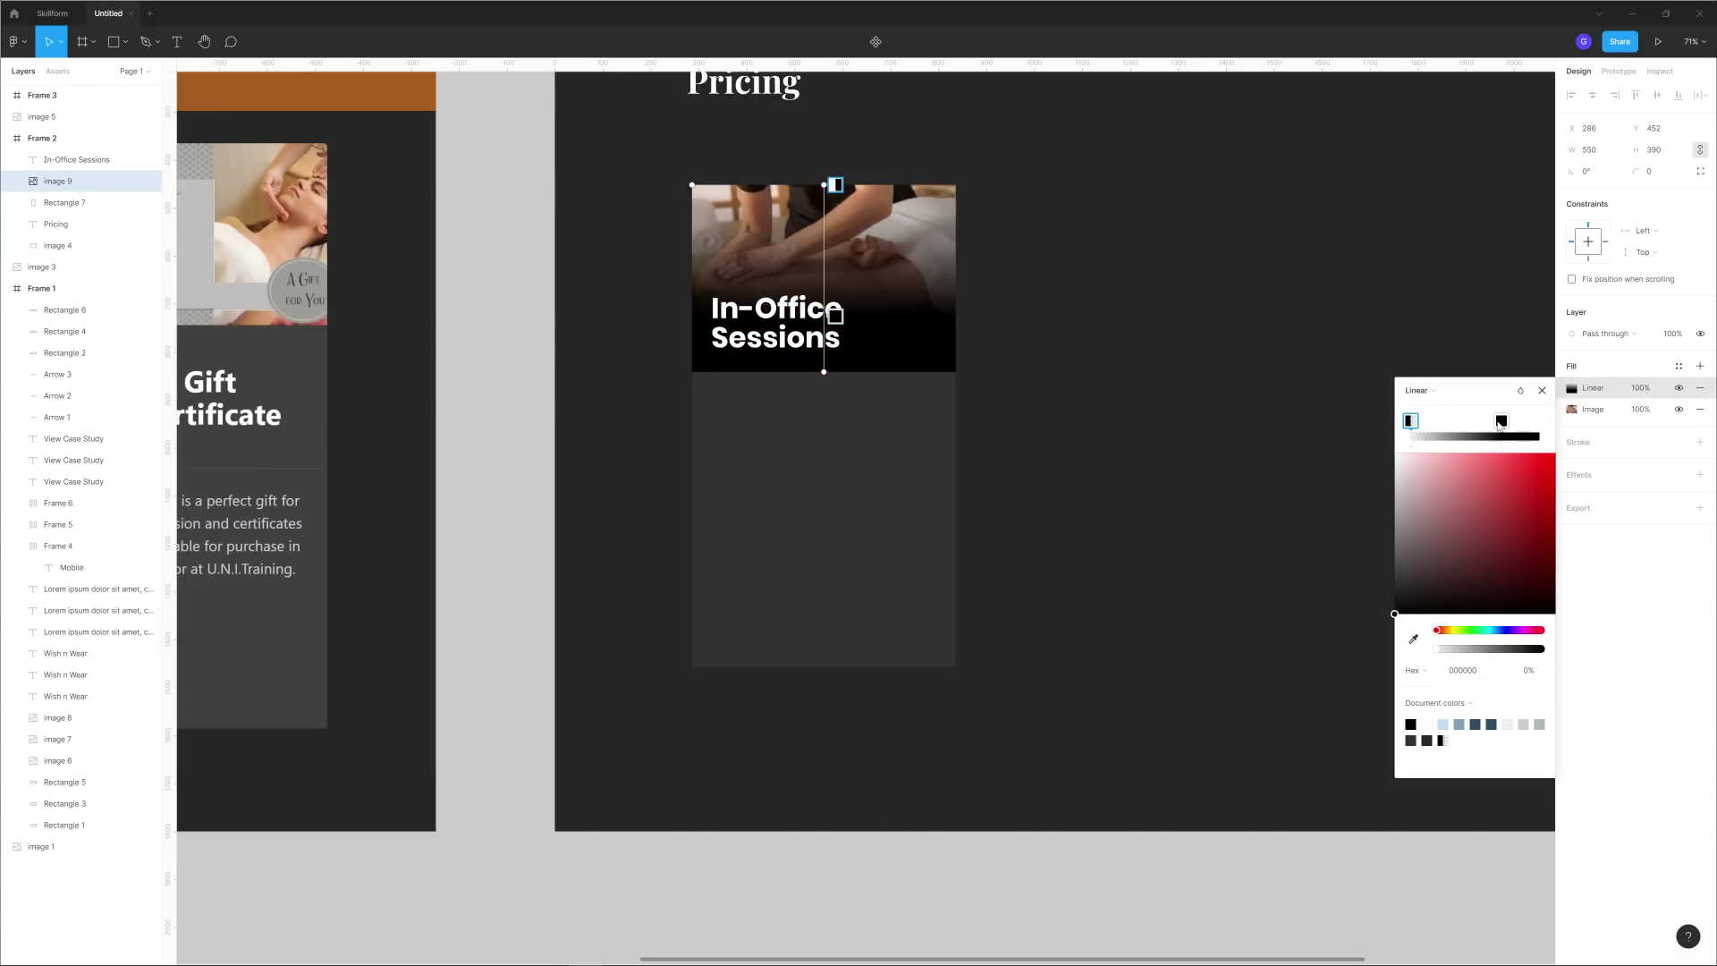
{"action": "left_click_drag", "start_coordinate": [1502, 422], "coordinate": [1539, 422]}
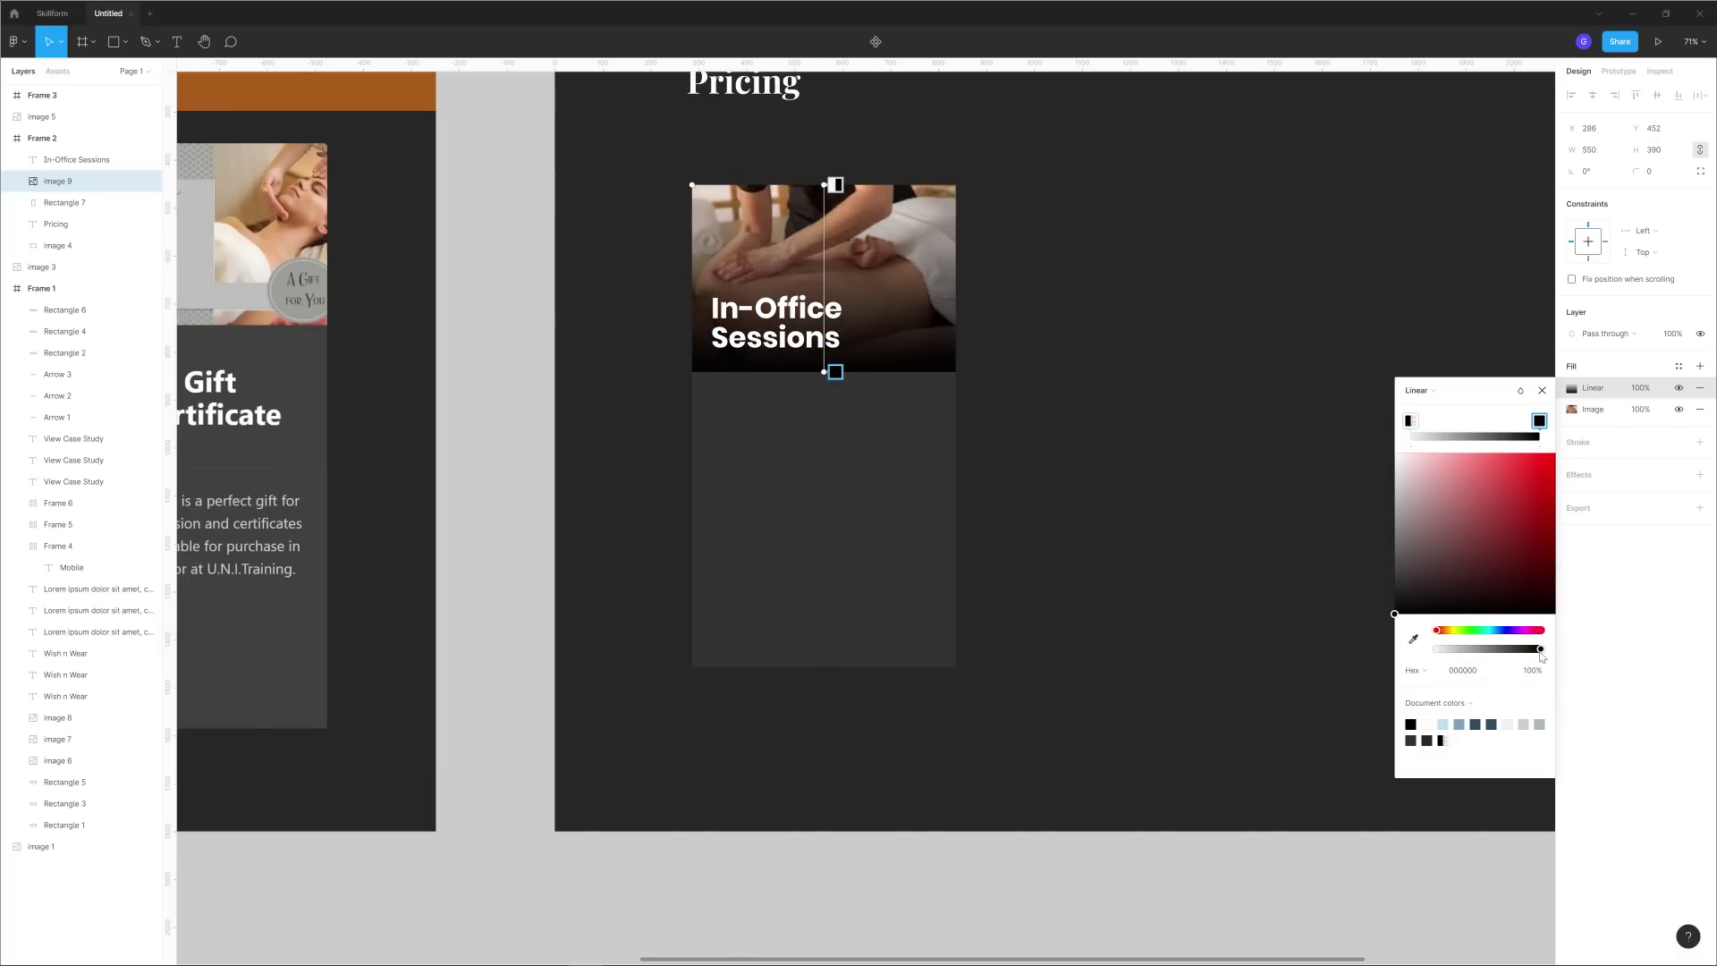
{"action": "left_click_drag", "start_coordinate": [1542, 656], "coordinate": [1502, 664]}
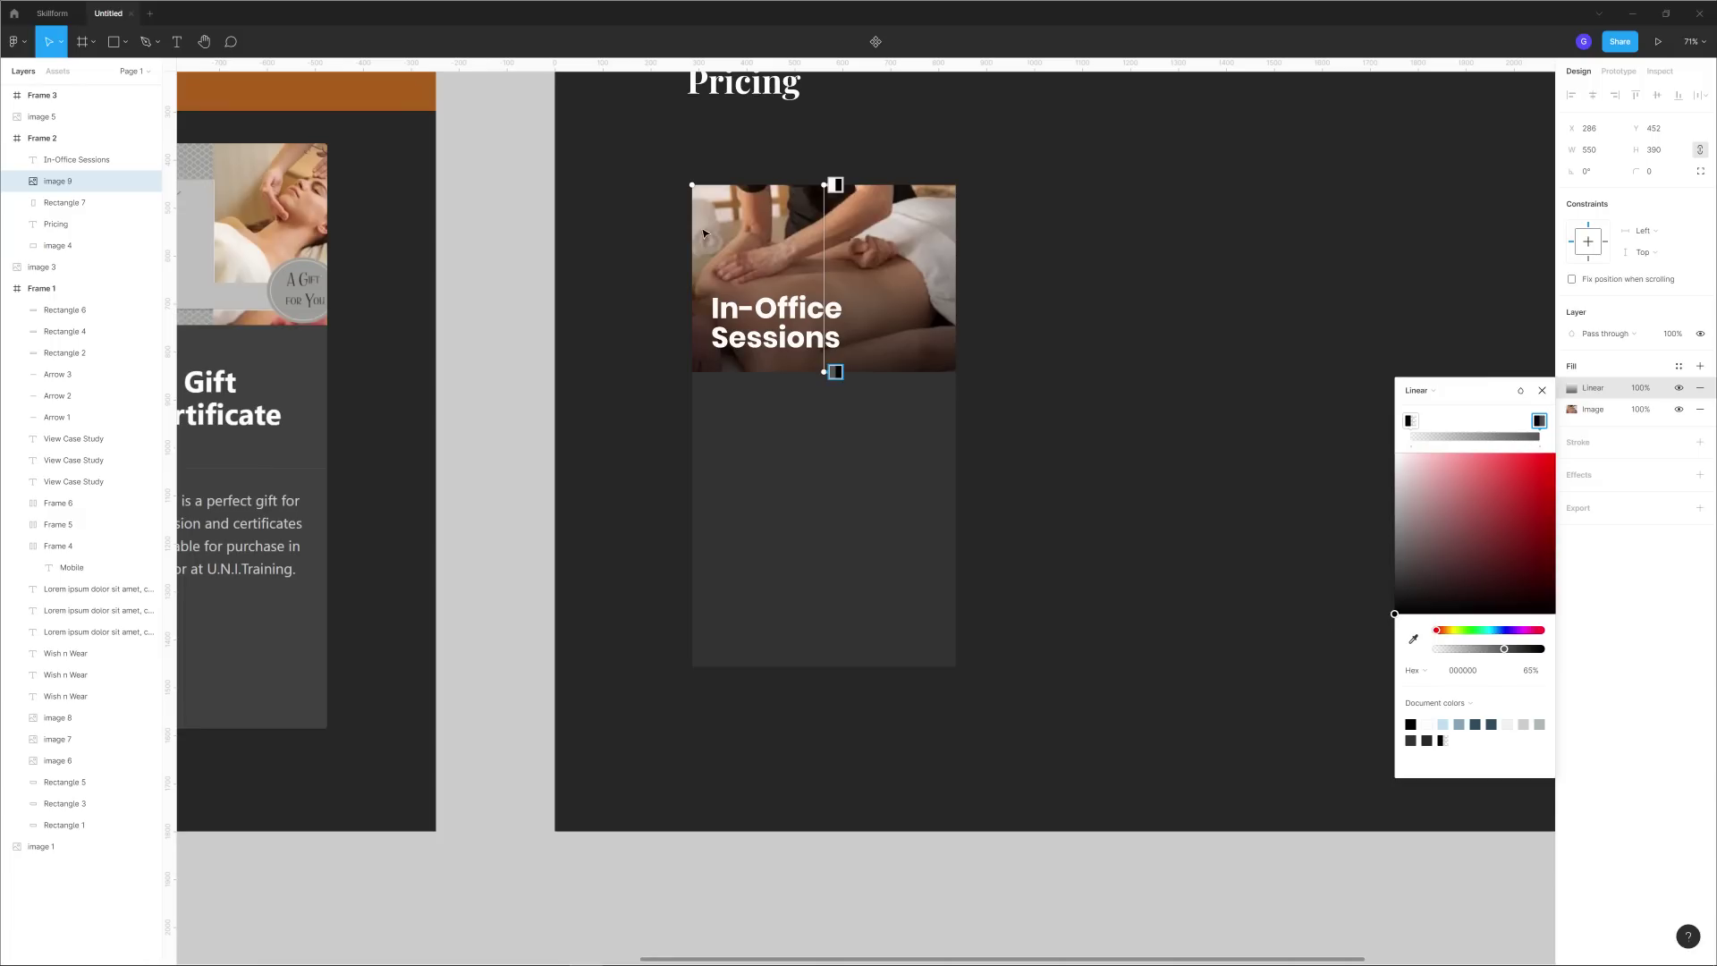
{"action": "key", "text": "Escape"}
{"action": "key", "text": "Escape"}
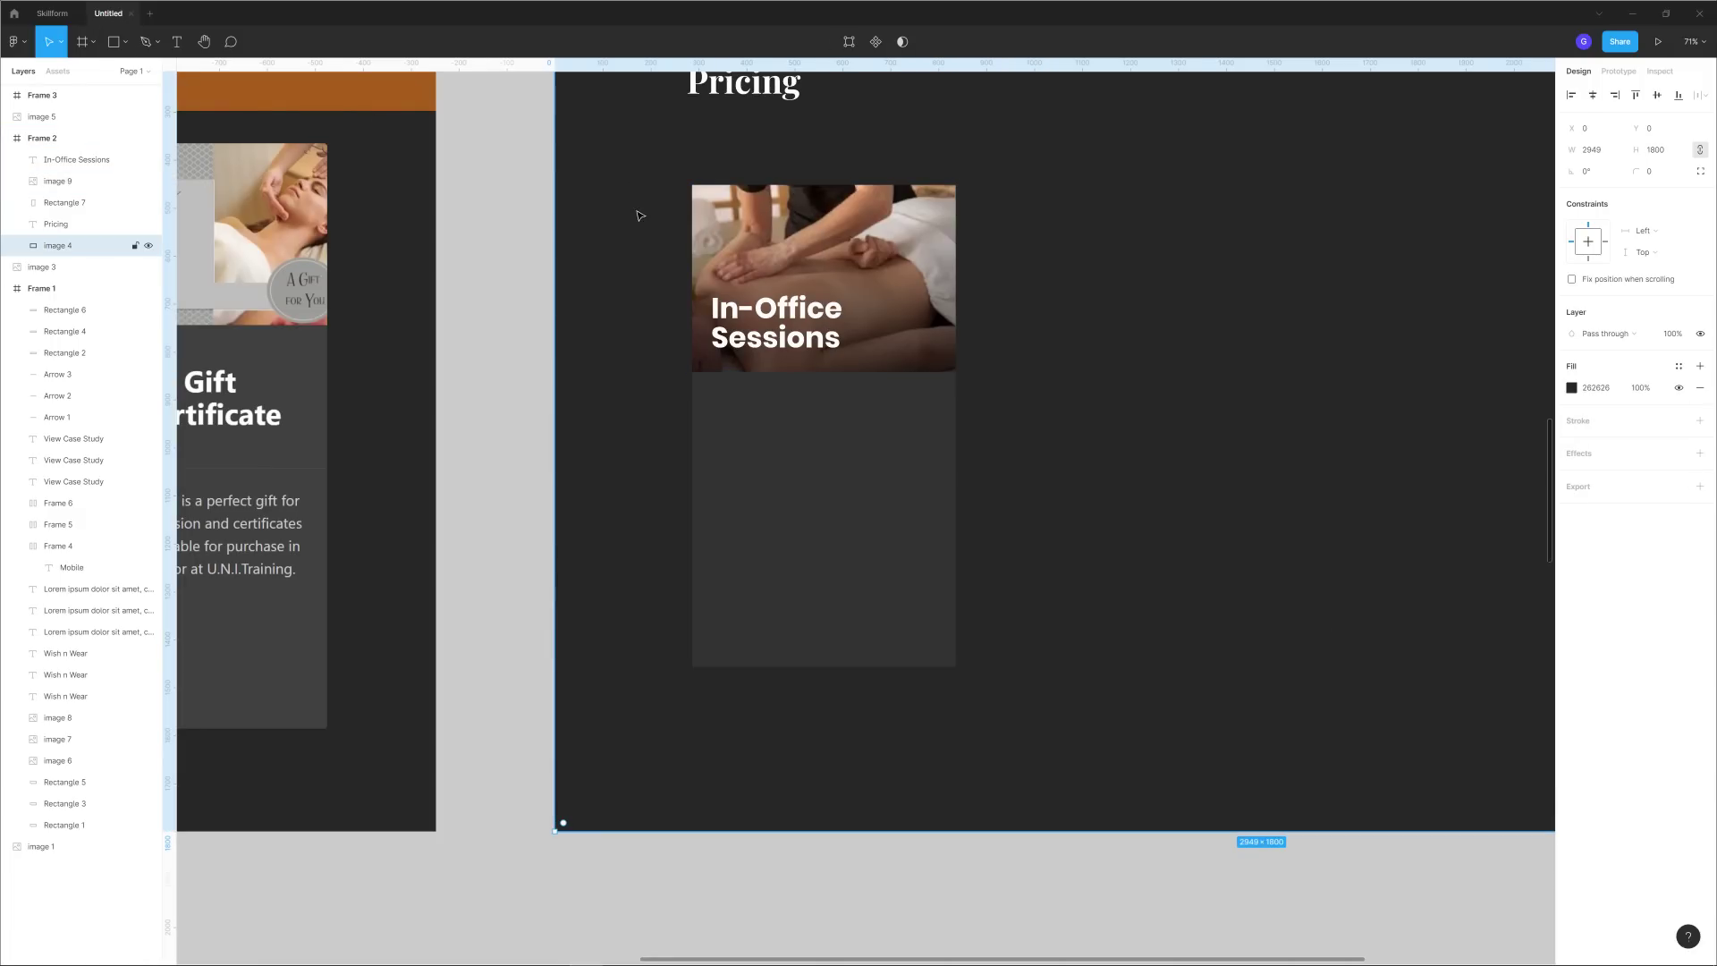
Darken the In-Office Sessions card's background rectangle by setting its solid fill to 212121.
{"action": "scroll", "coordinate": [673, 394], "scroll_direction": "down", "scroll_amount": 3}
{"action": "left_click_drag", "start_coordinate": [632, 429], "coordinate": [1012, 414]}
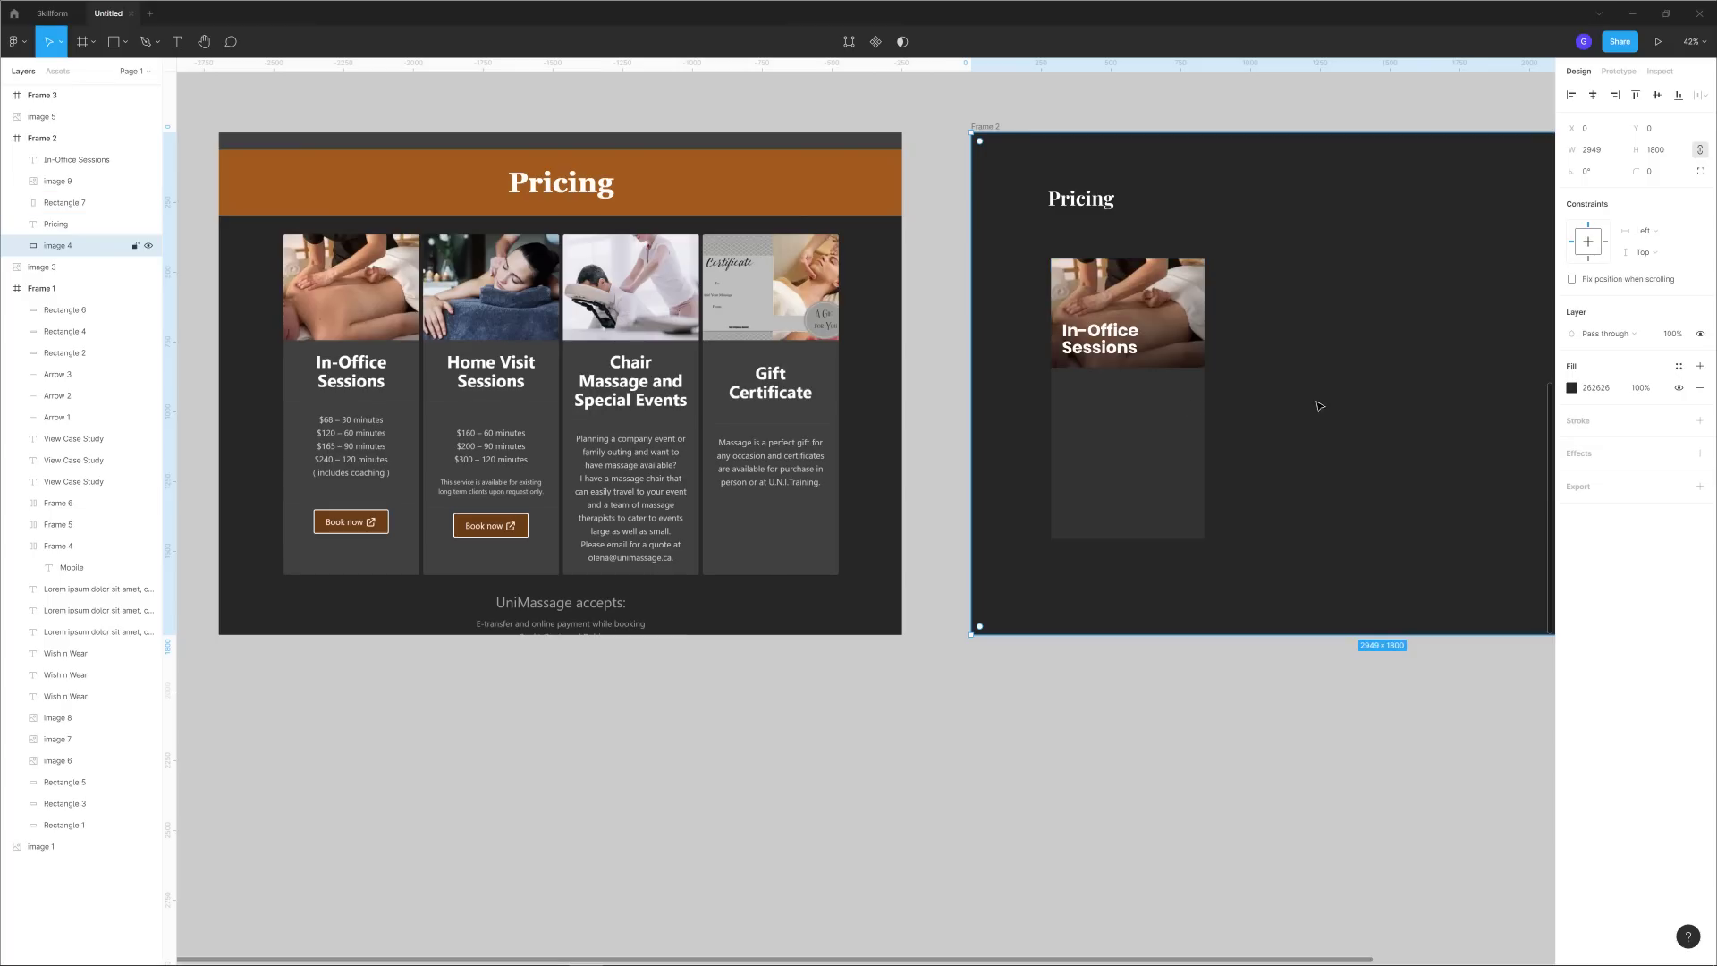
{"action": "left_click", "coordinate": [1124, 438]}
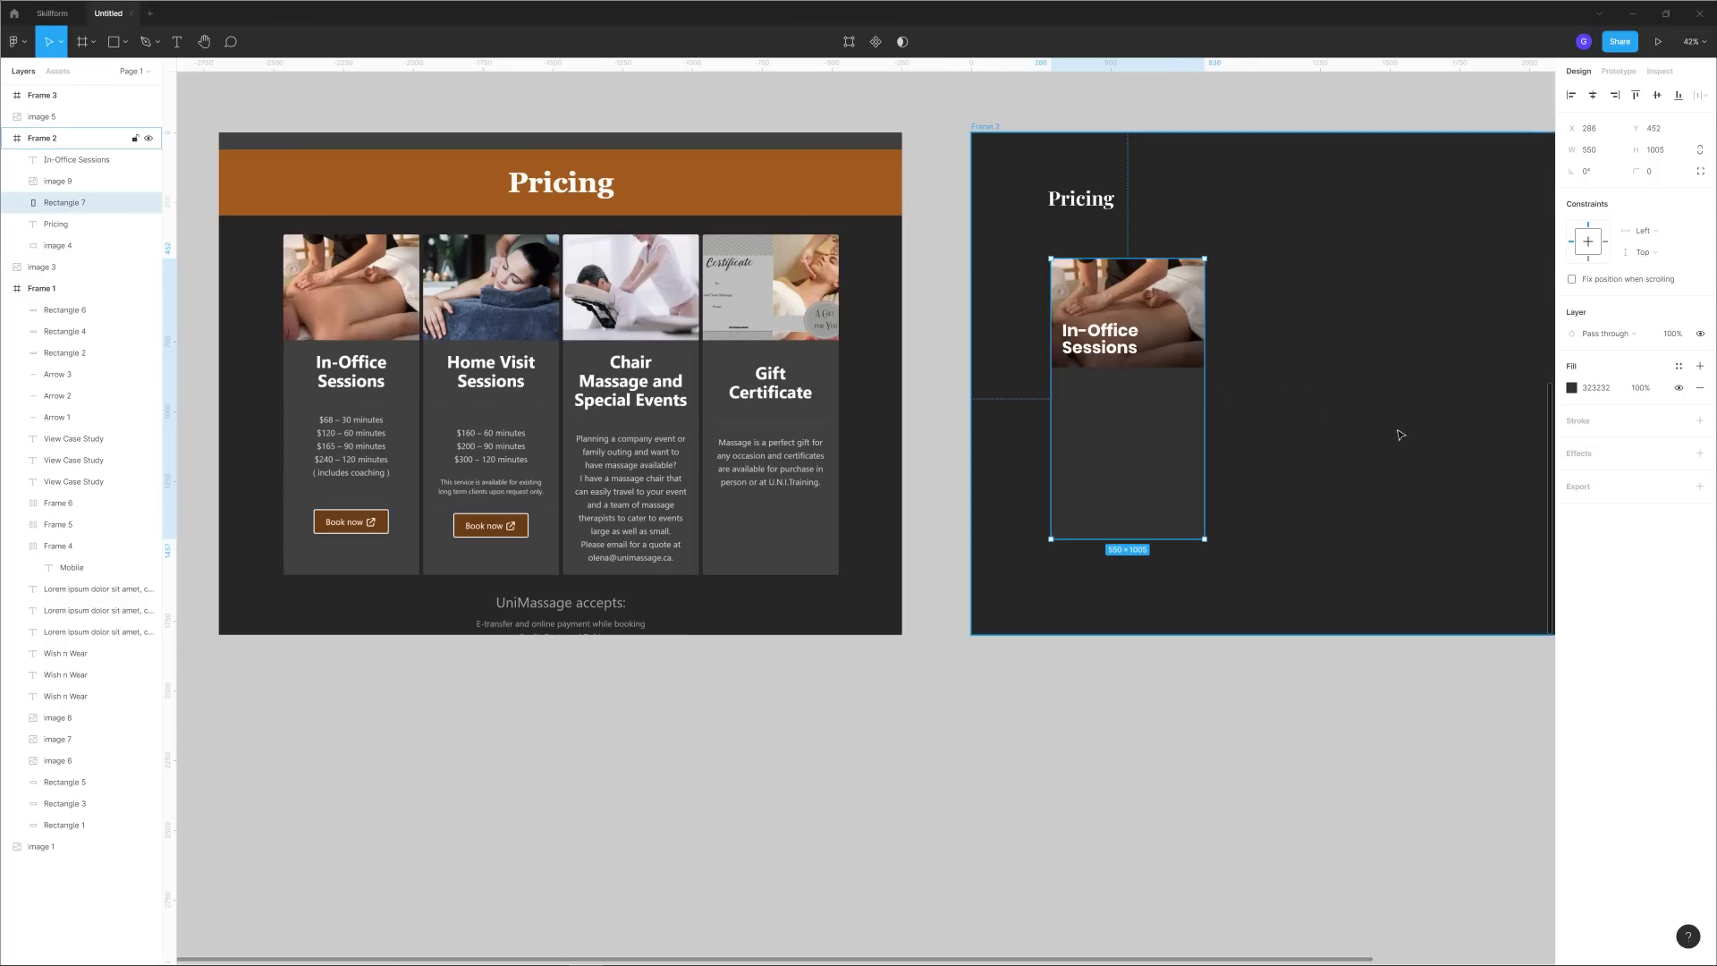
{"action": "left_click", "coordinate": [1571, 388]}
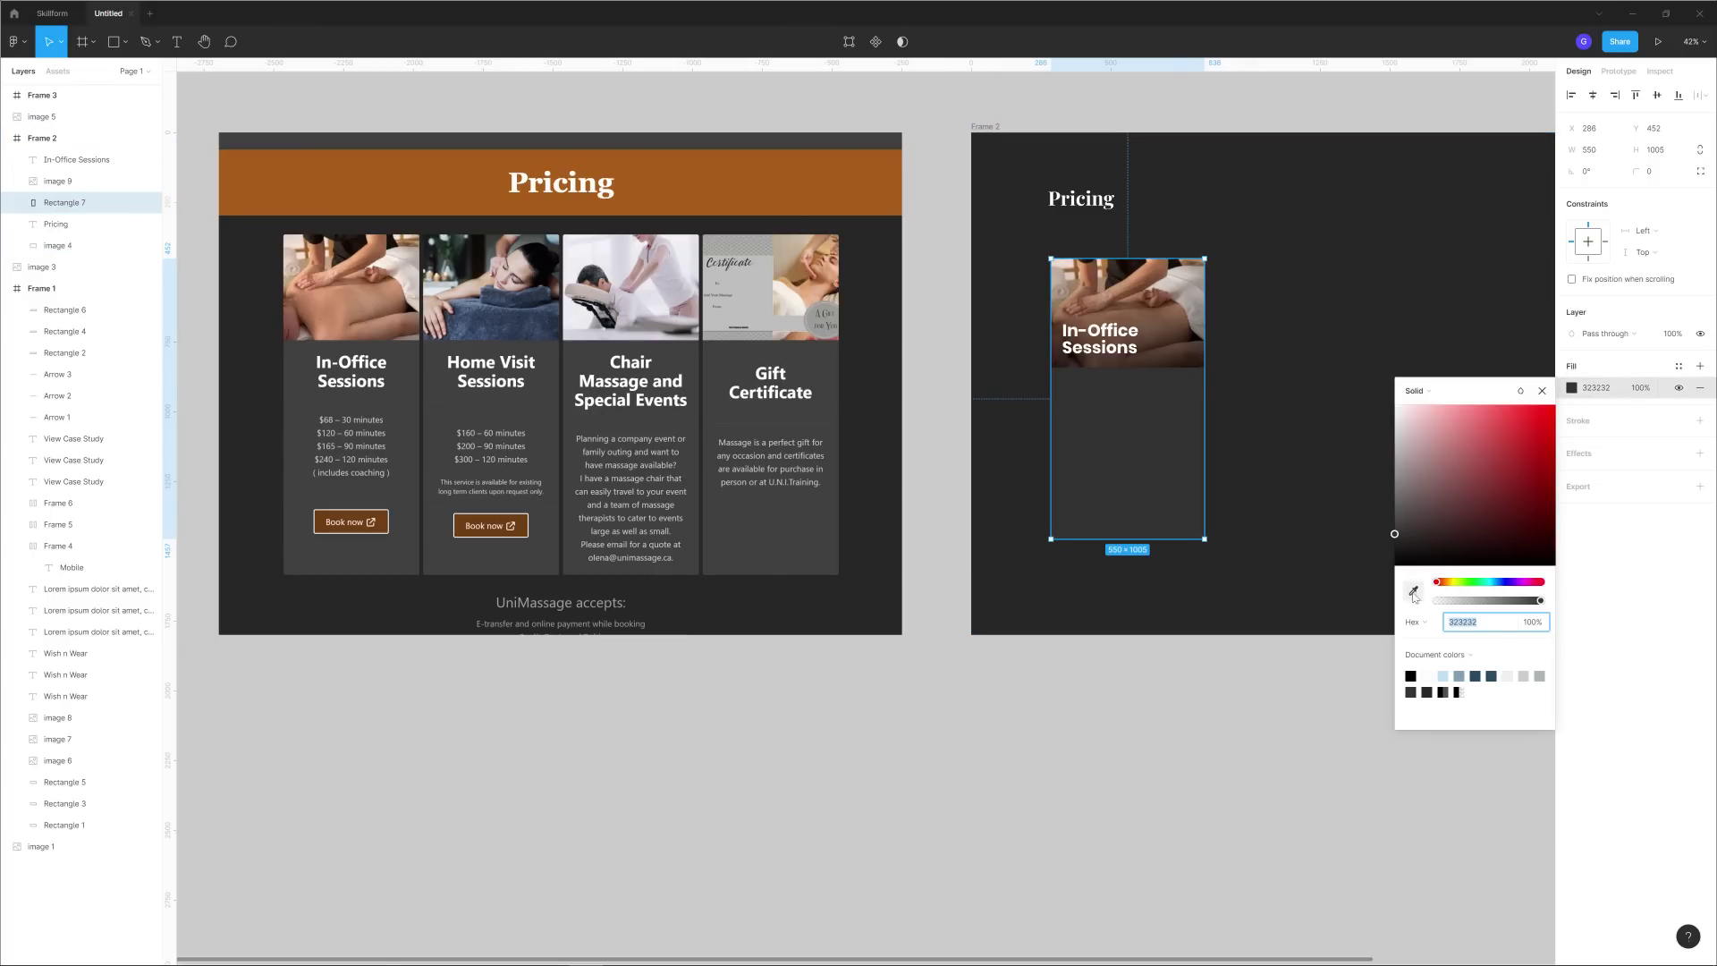
{"action": "key", "text": "i"}
{"action": "left_click", "coordinate": [1285, 468]}
{"action": "left_click", "coordinate": [1395, 547]}
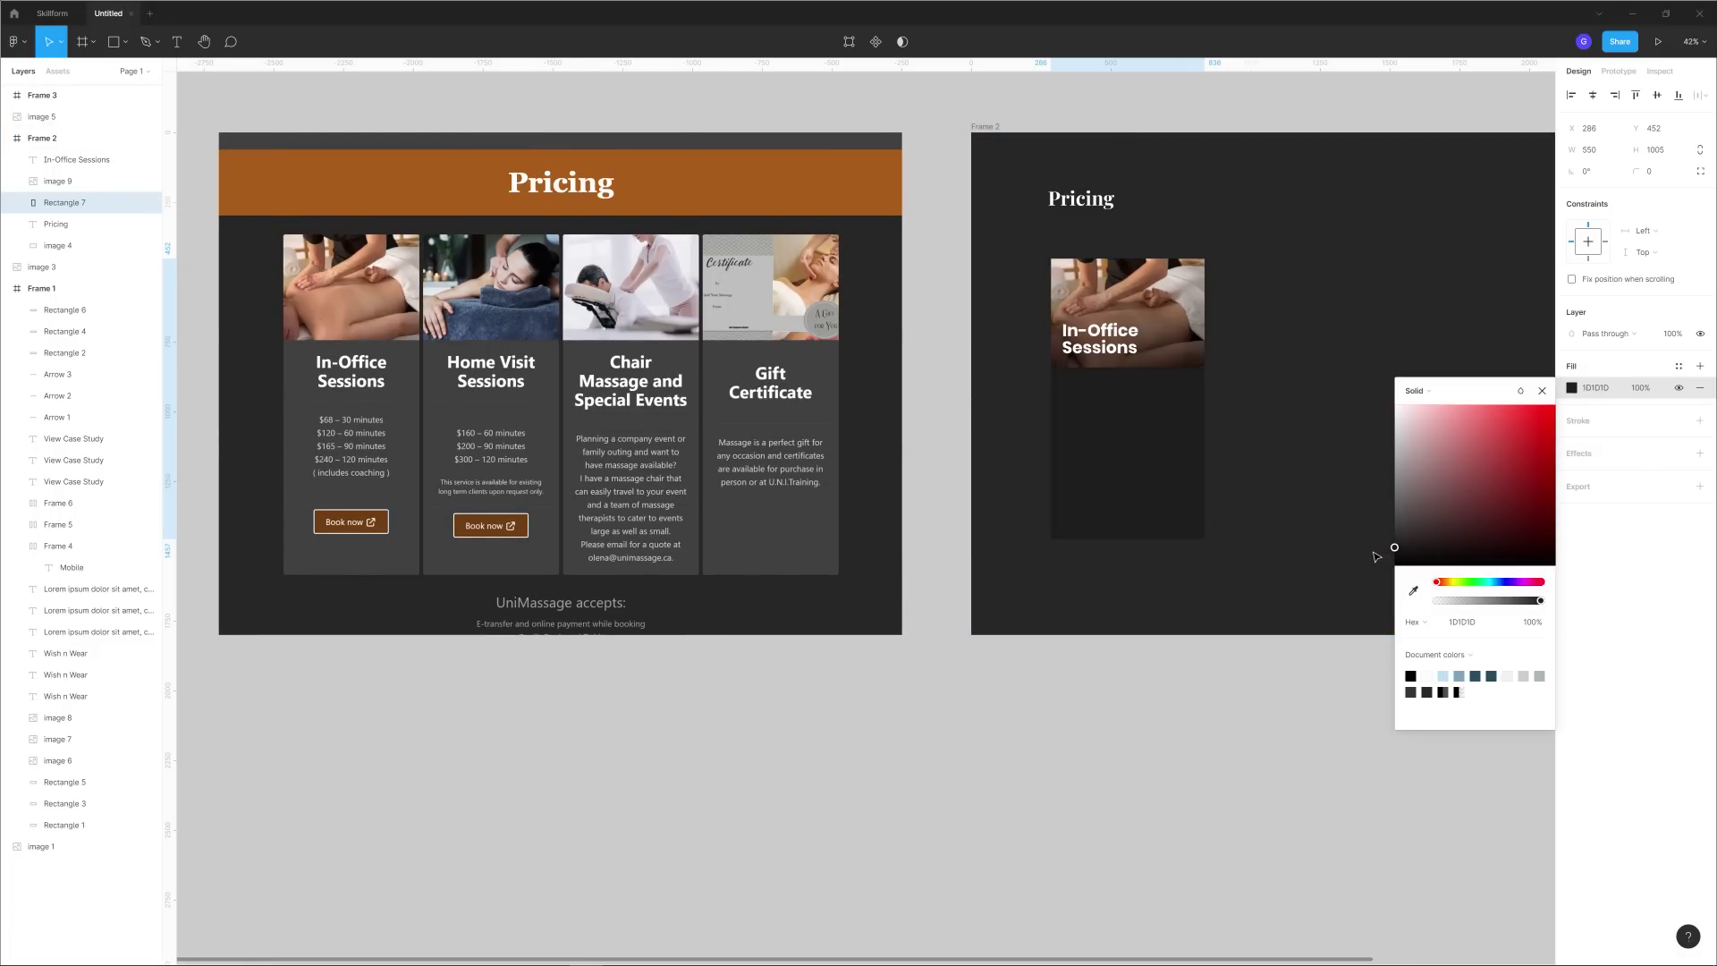
{"action": "left_click_drag", "start_coordinate": [1372, 553], "coordinate": [1371, 551]}
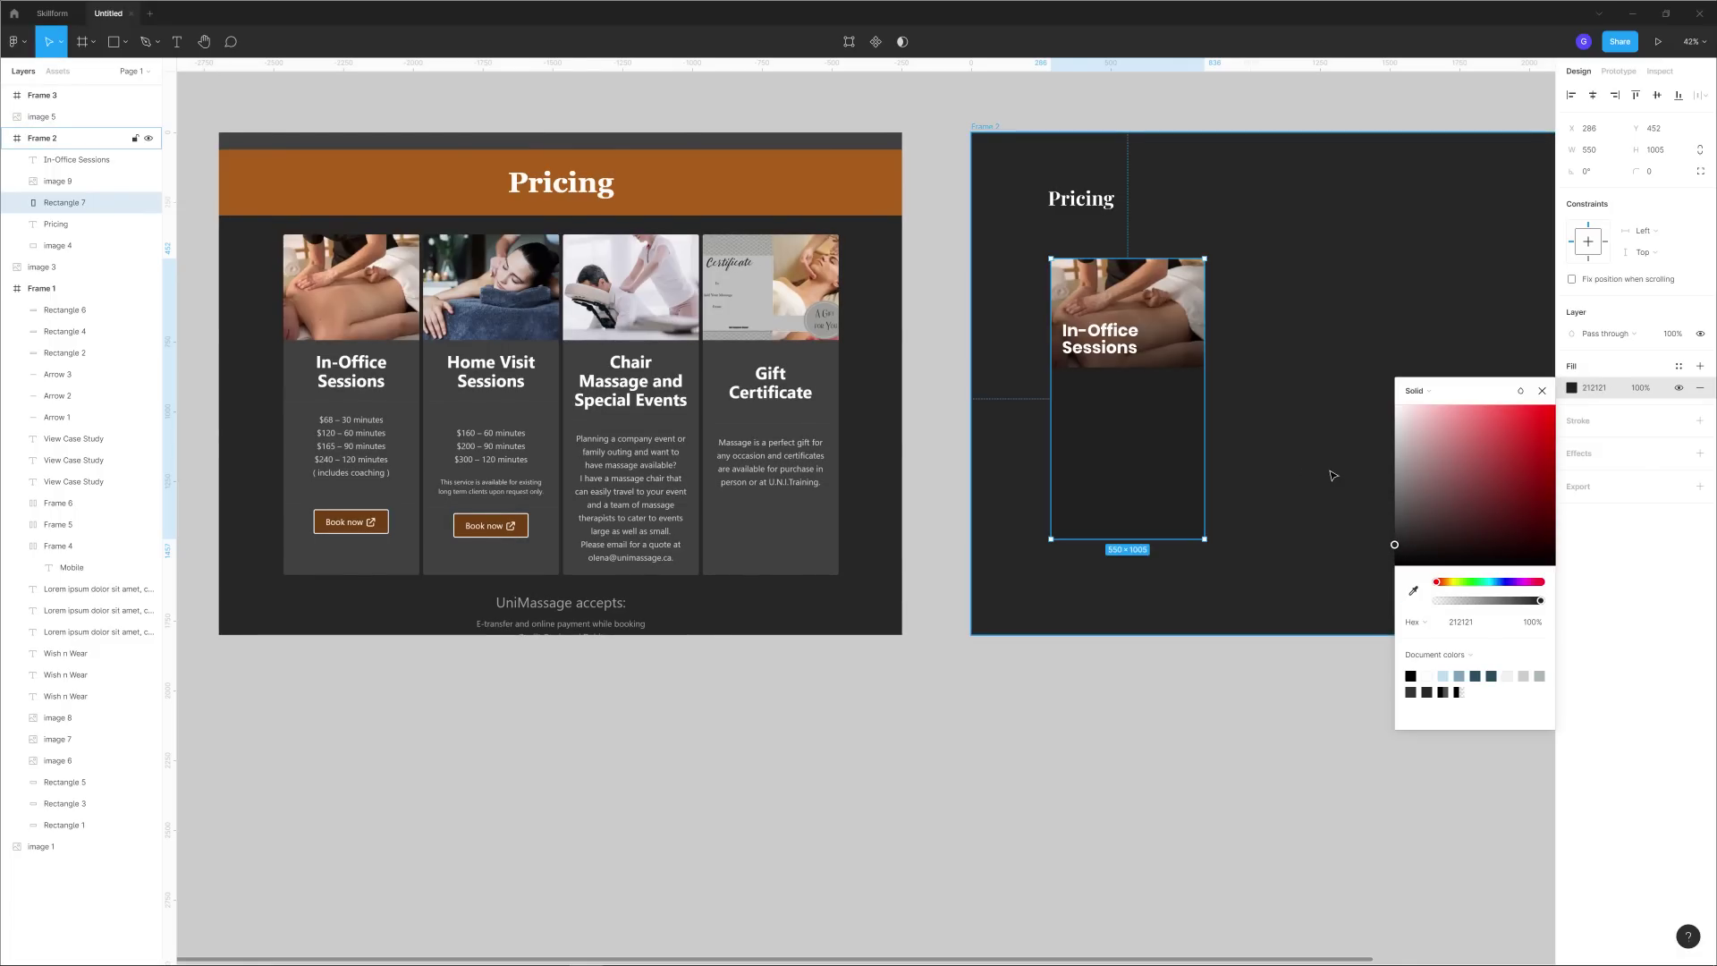
{"action": "key", "text": "Escape"}
{"action": "key", "text": "Escape"}
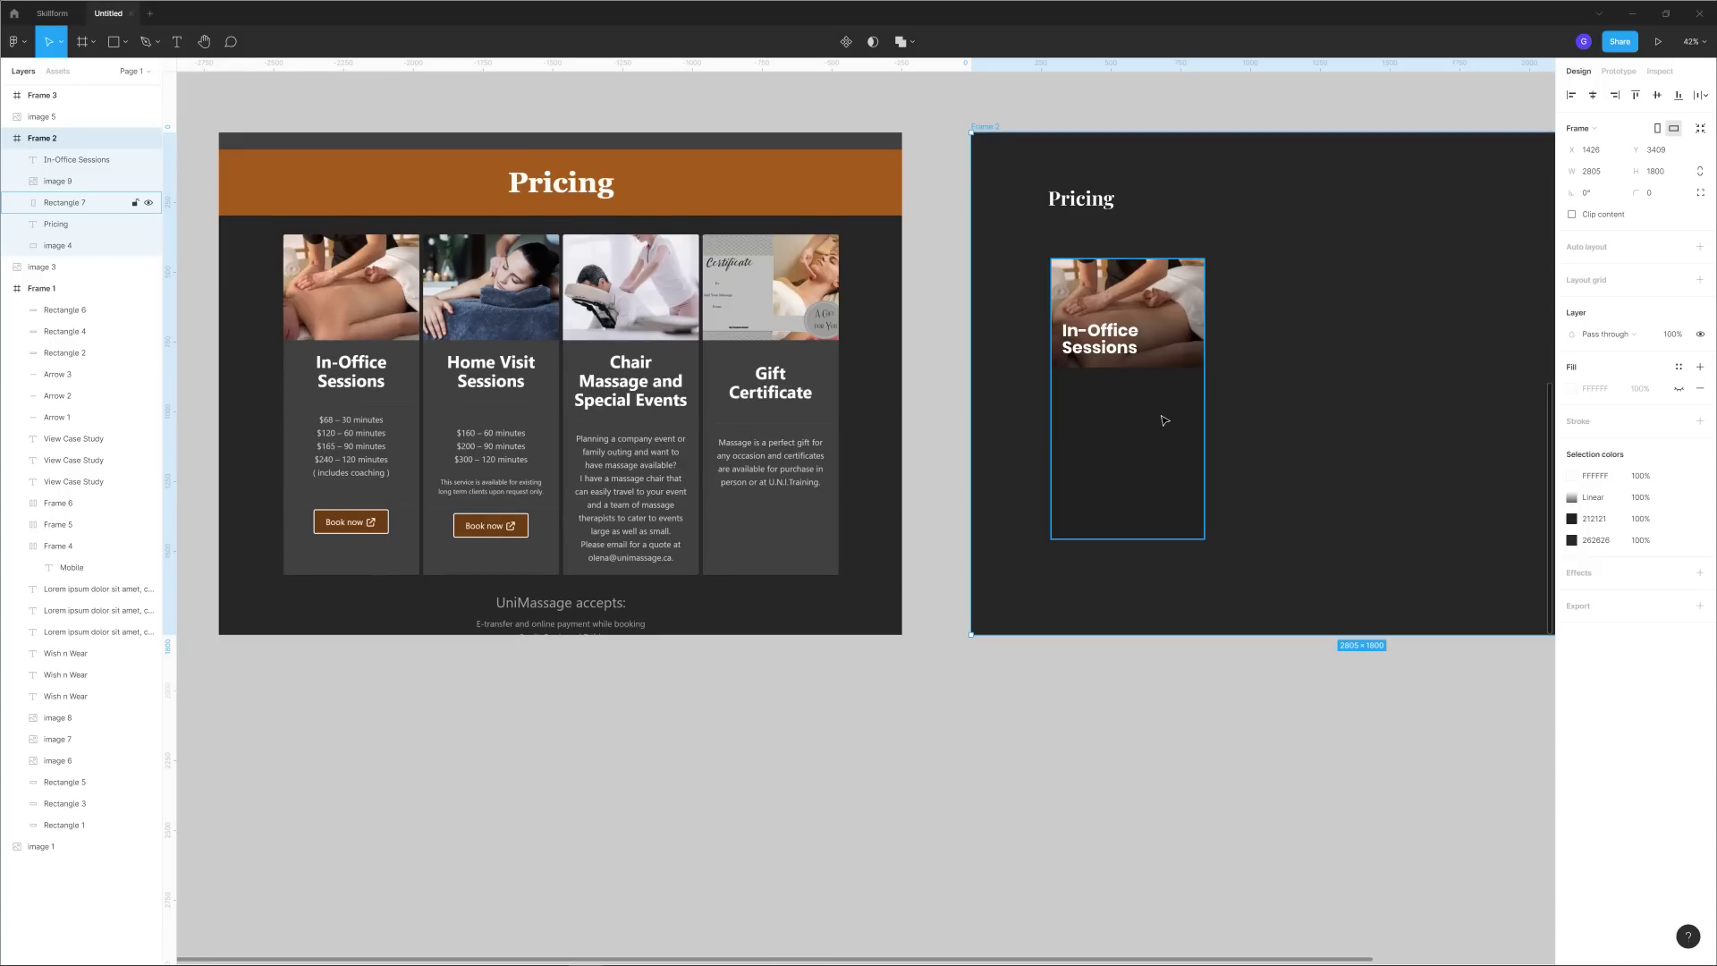
Duplicate the In-Office Sessions title just below the photo and change the copy's text to "30 Minutes".
{"action": "scroll", "coordinate": [1165, 420], "scroll_direction": "up", "scroll_amount": 5}
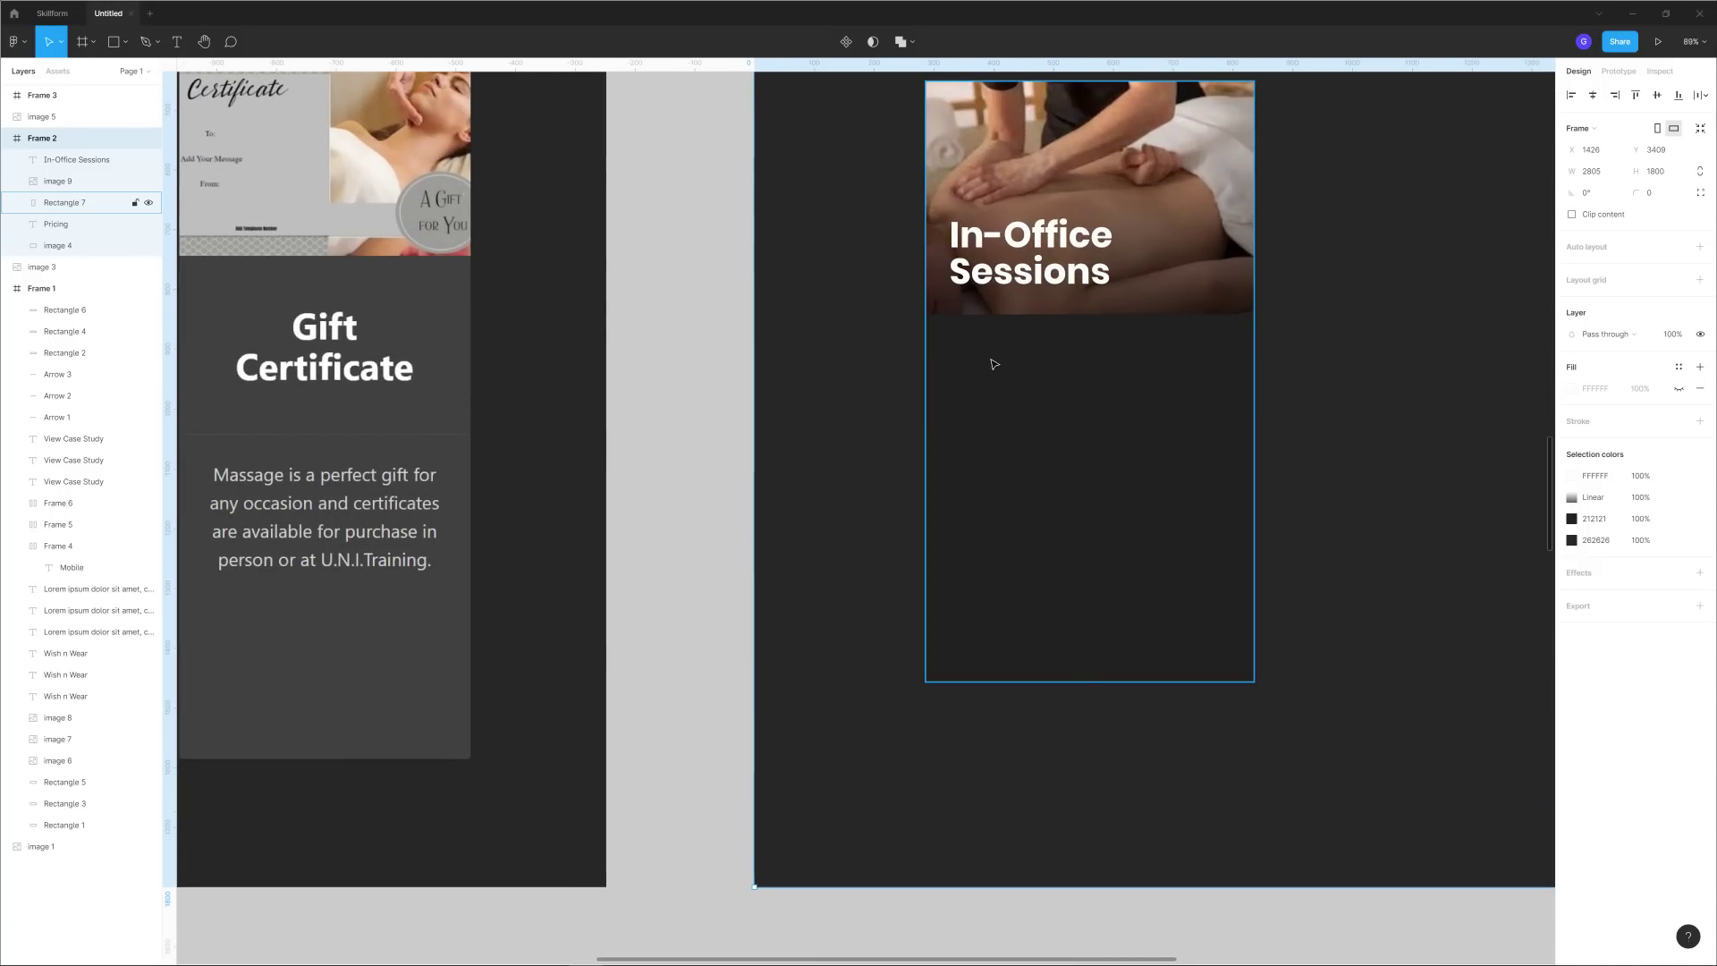
{"action": "scroll", "coordinate": [1032, 434], "scroll_direction": "down", "scroll_amount": 4}
{"action": "left_click_drag", "start_coordinate": [900, 471], "coordinate": [1136, 493]}
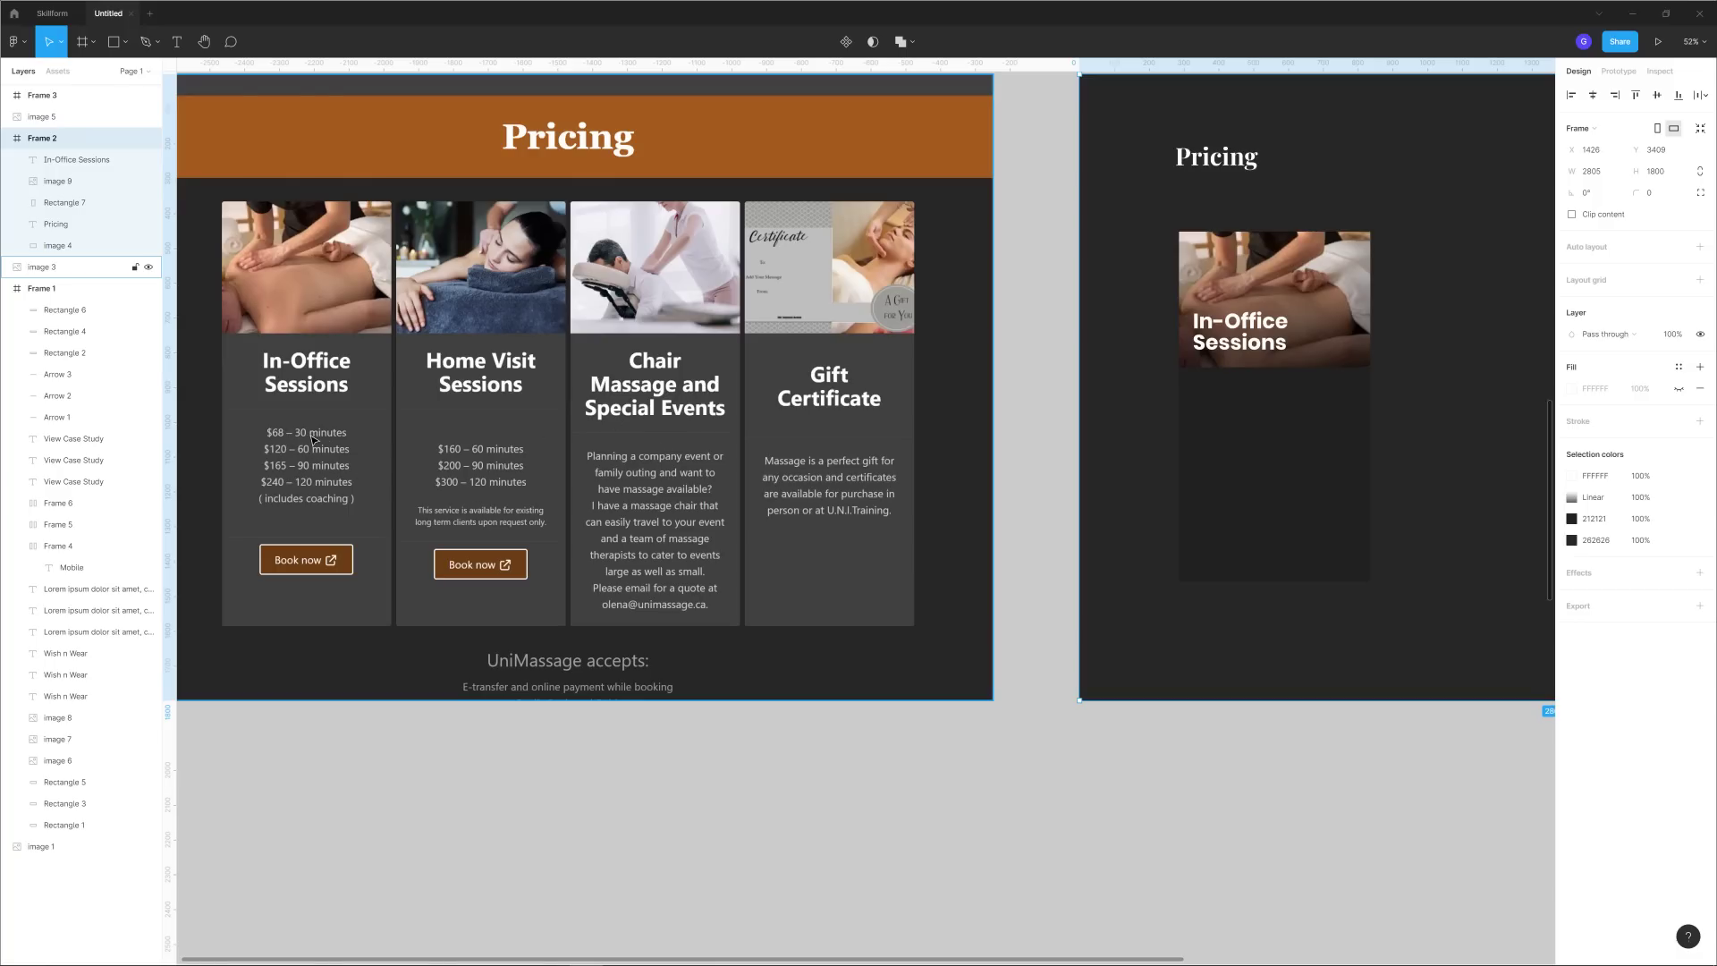
{"action": "left_click", "coordinate": [1264, 340]}
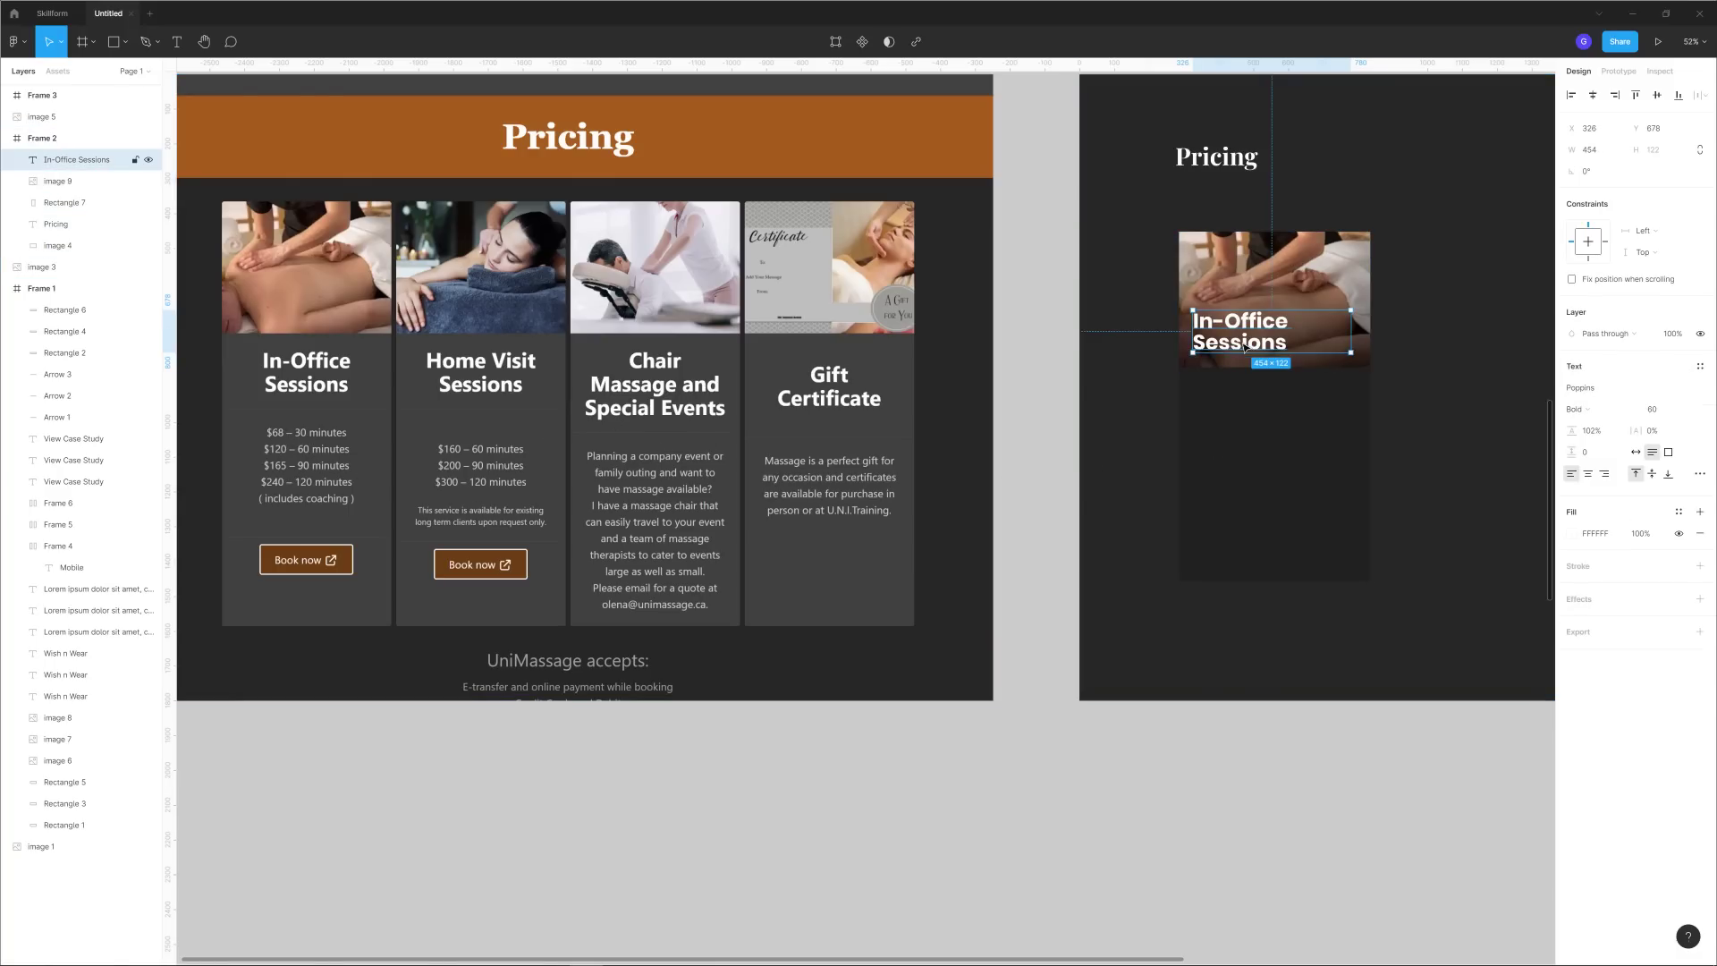
{"action": "key", "text": "ctrl+d"}
{"action": "left_click_drag", "start_coordinate": [1264, 339], "coordinate": [1264, 410]}
{"action": "double_click", "coordinate": [1263, 411]}
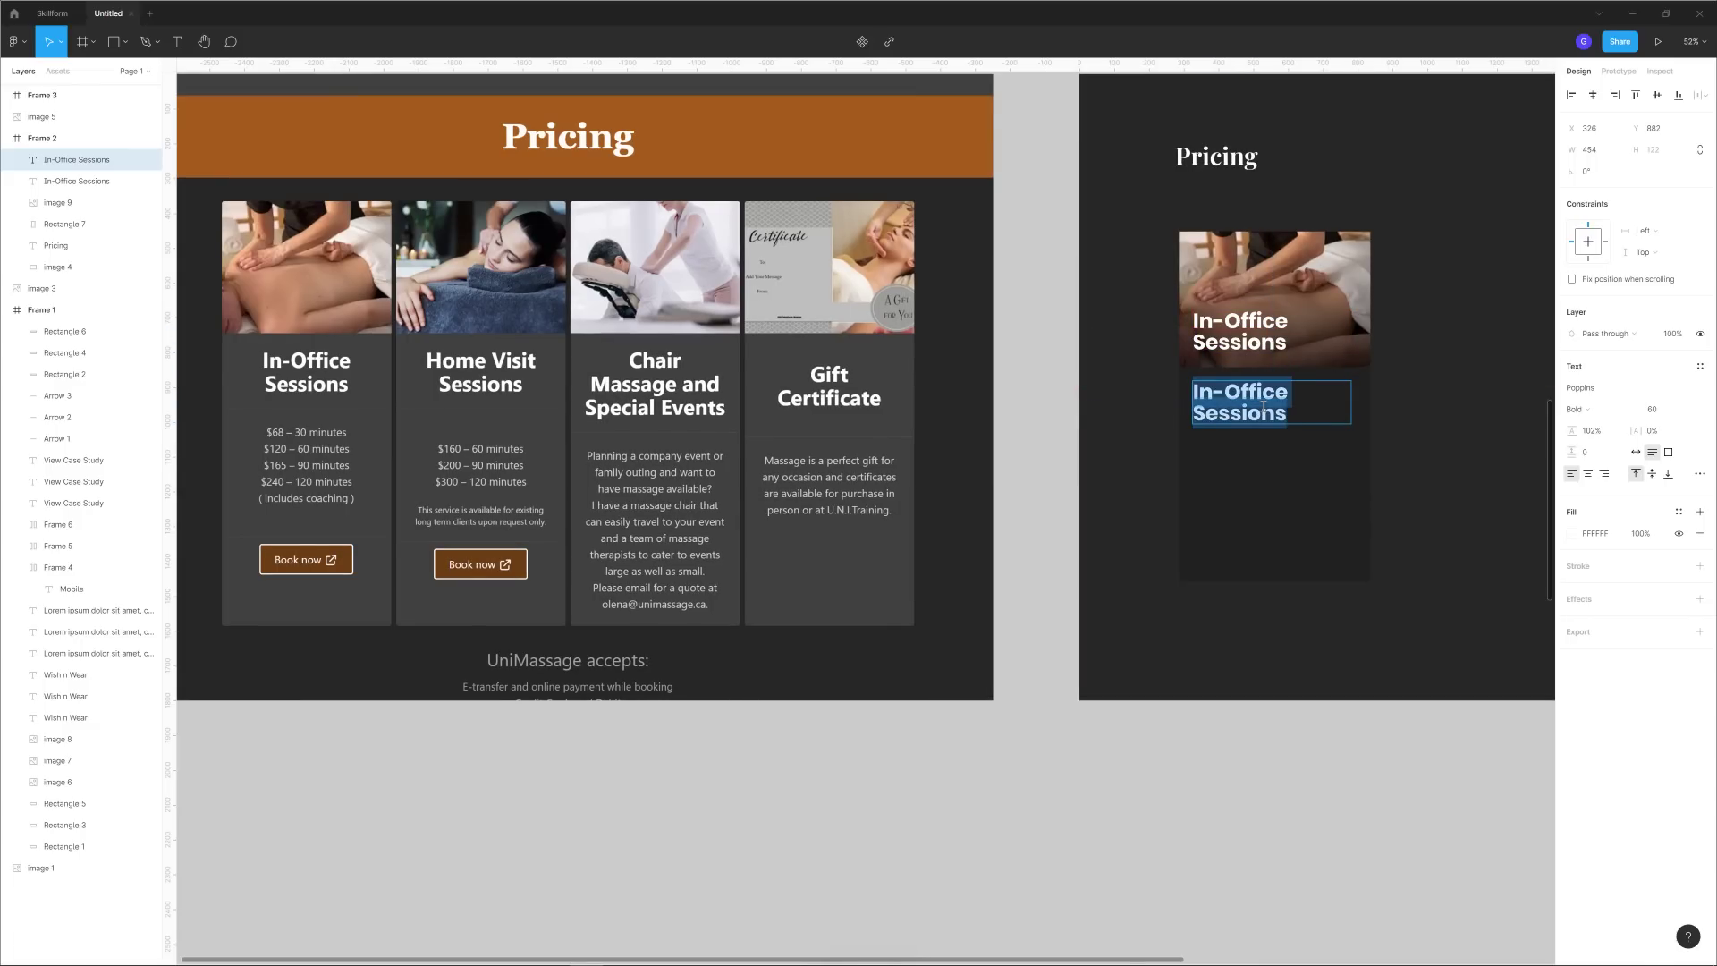
{"action": "type", "text": "30 Minutes"}
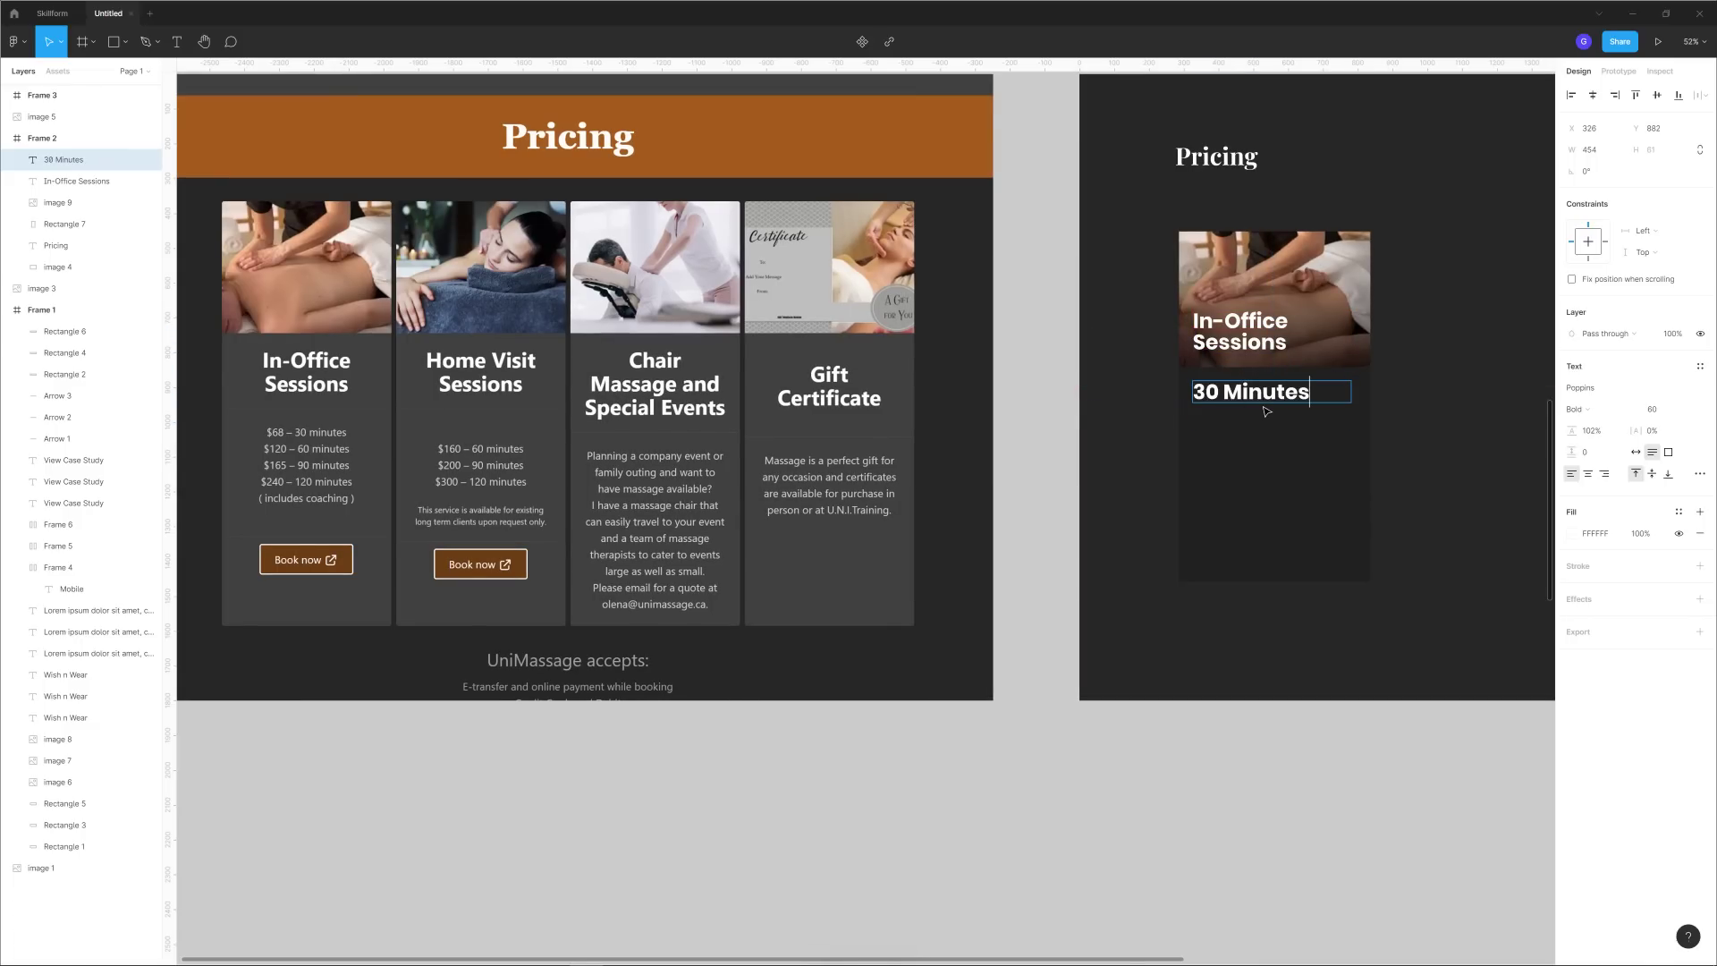
{"action": "key", "text": "Escape"}
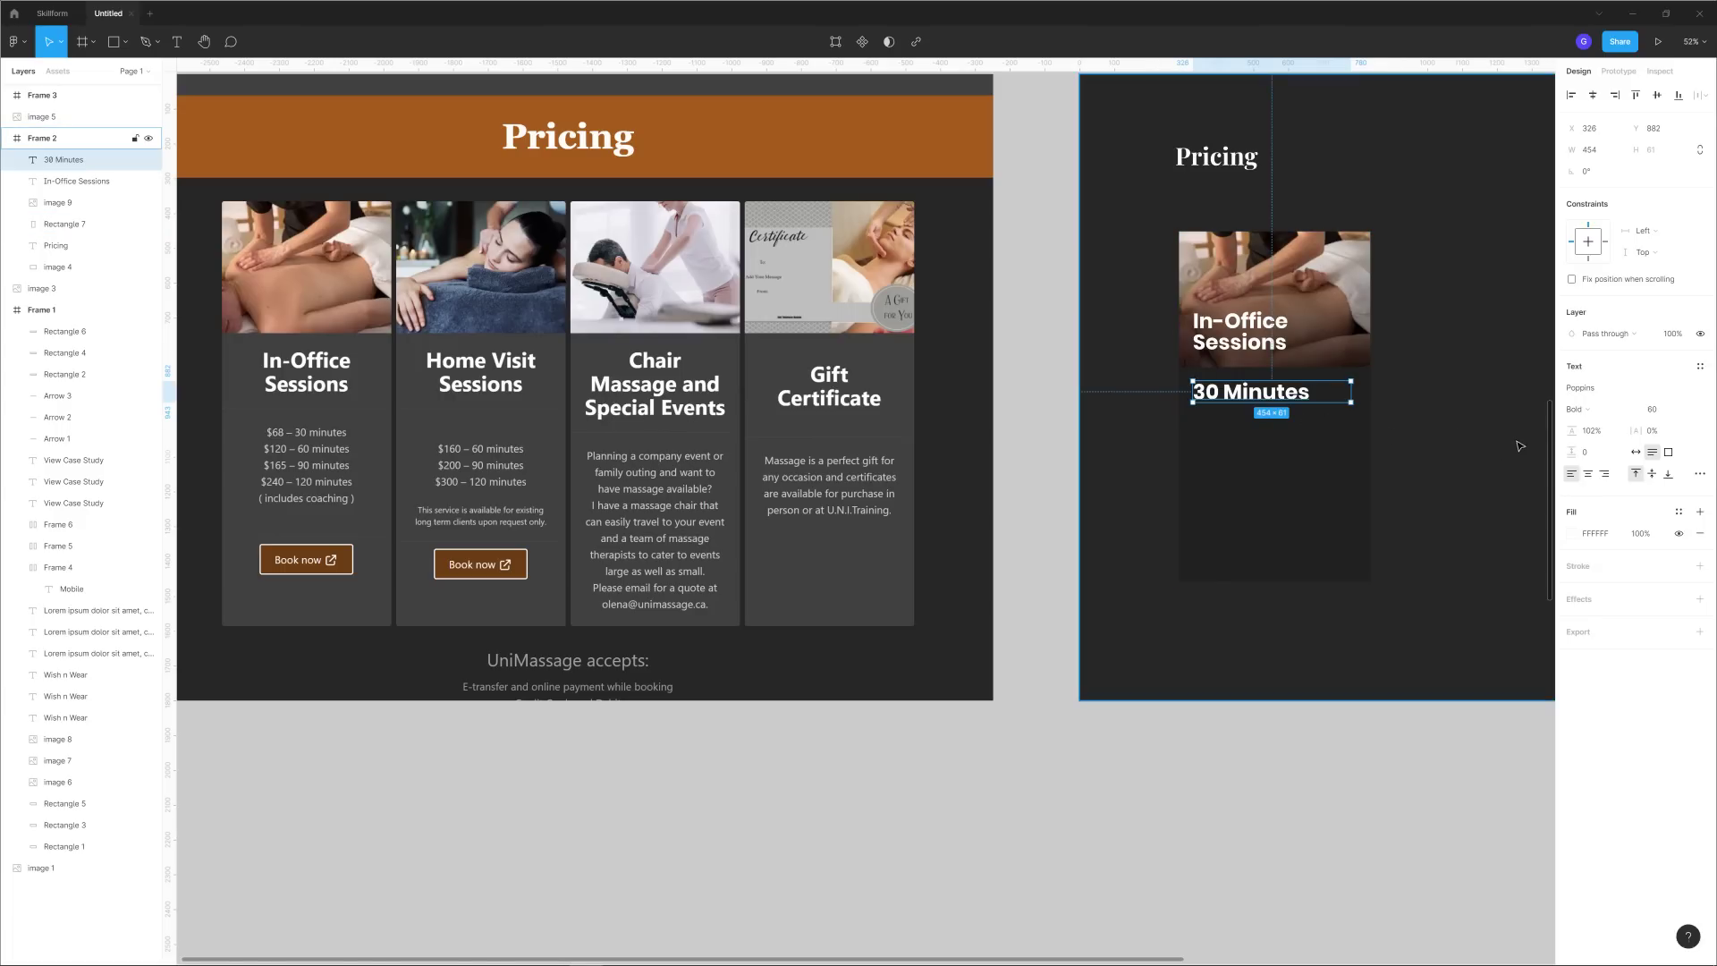
Try font sizes 40 and 30 on the 30 Minutes label.
{"action": "left_click", "coordinate": [1669, 411]}
{"action": "type", "text": "40"}
{"action": "key", "text": "Return"}
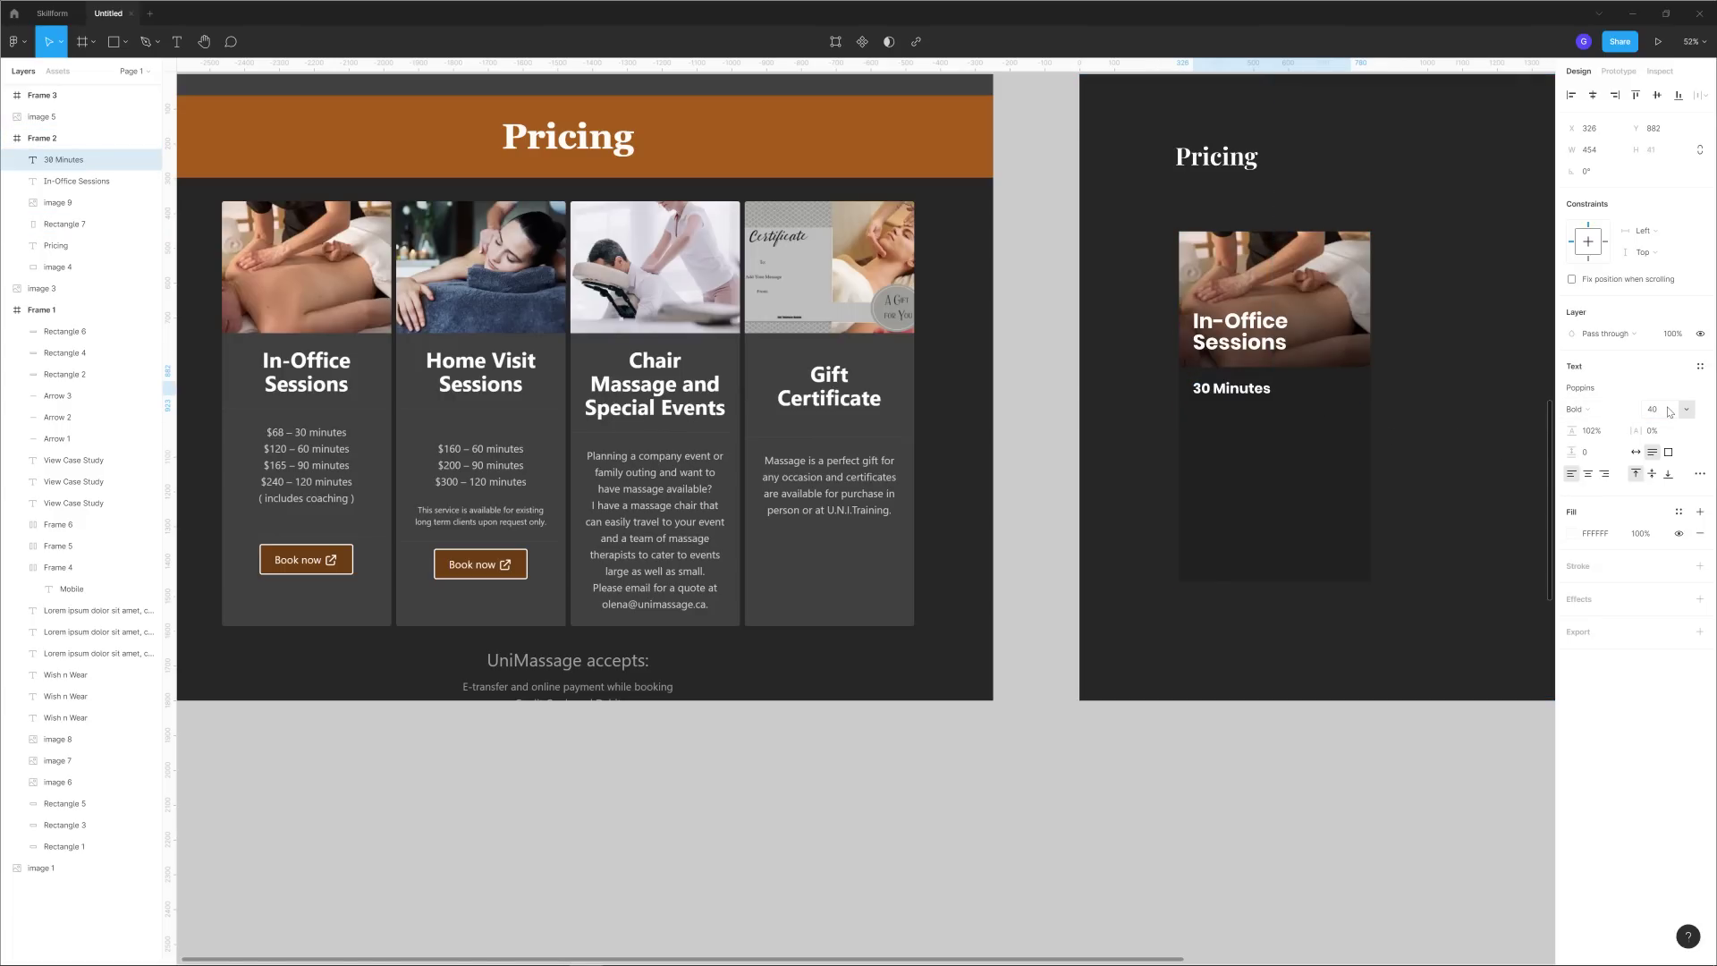
{"action": "scroll", "coordinate": [1396, 410], "scroll_direction": "up", "scroll_amount": 3}
{"action": "scroll", "coordinate": [1402, 388], "scroll_direction": "right", "scroll_amount": 3}
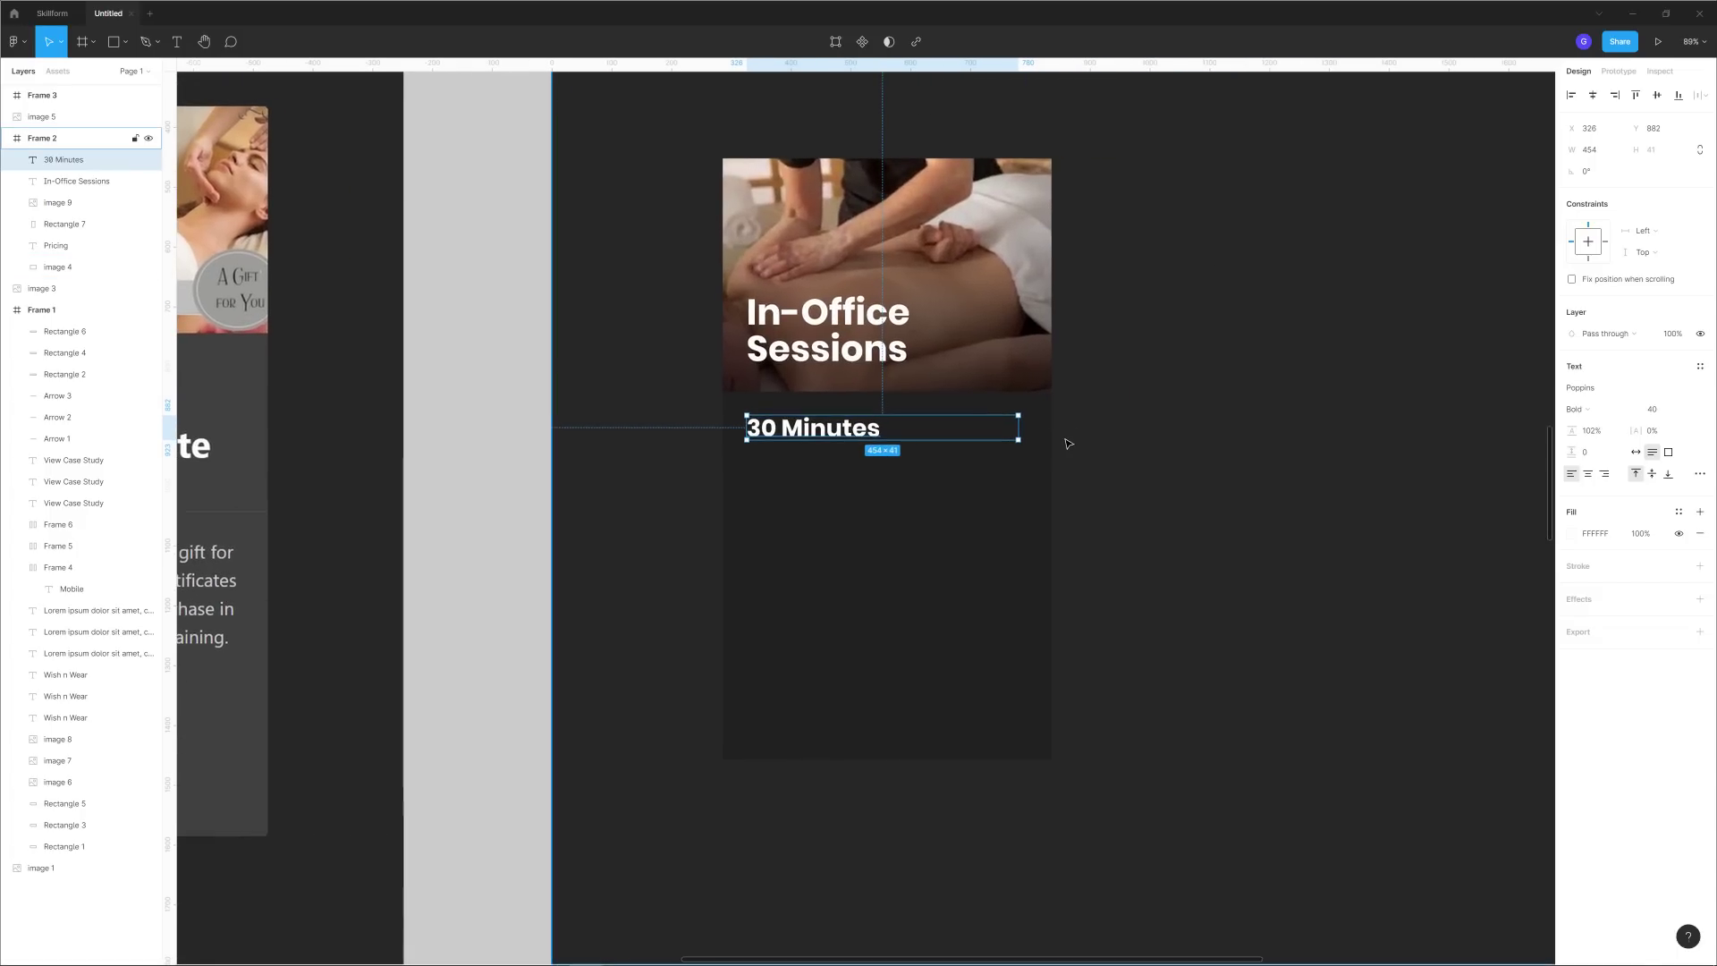
{"action": "scroll", "coordinate": [1067, 444], "scroll_direction": "up", "scroll_amount": 2}
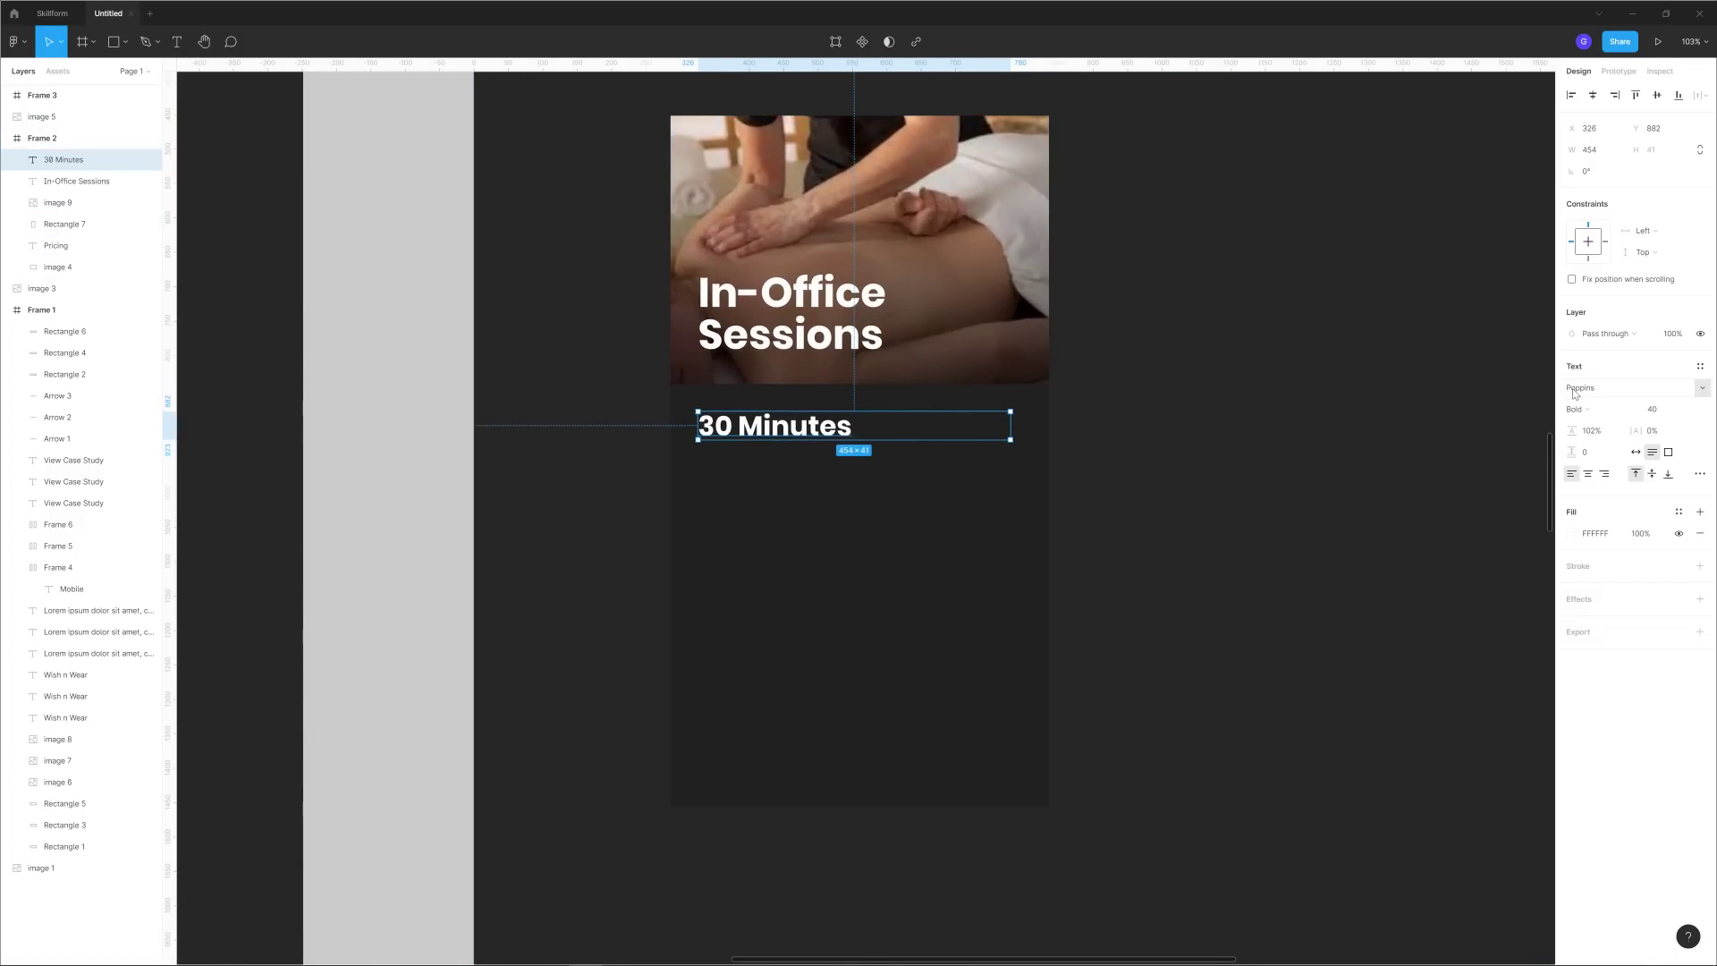
{"action": "left_click", "coordinate": [1668, 416]}
{"action": "type", "text": "30"}
{"action": "key", "text": "Return"}
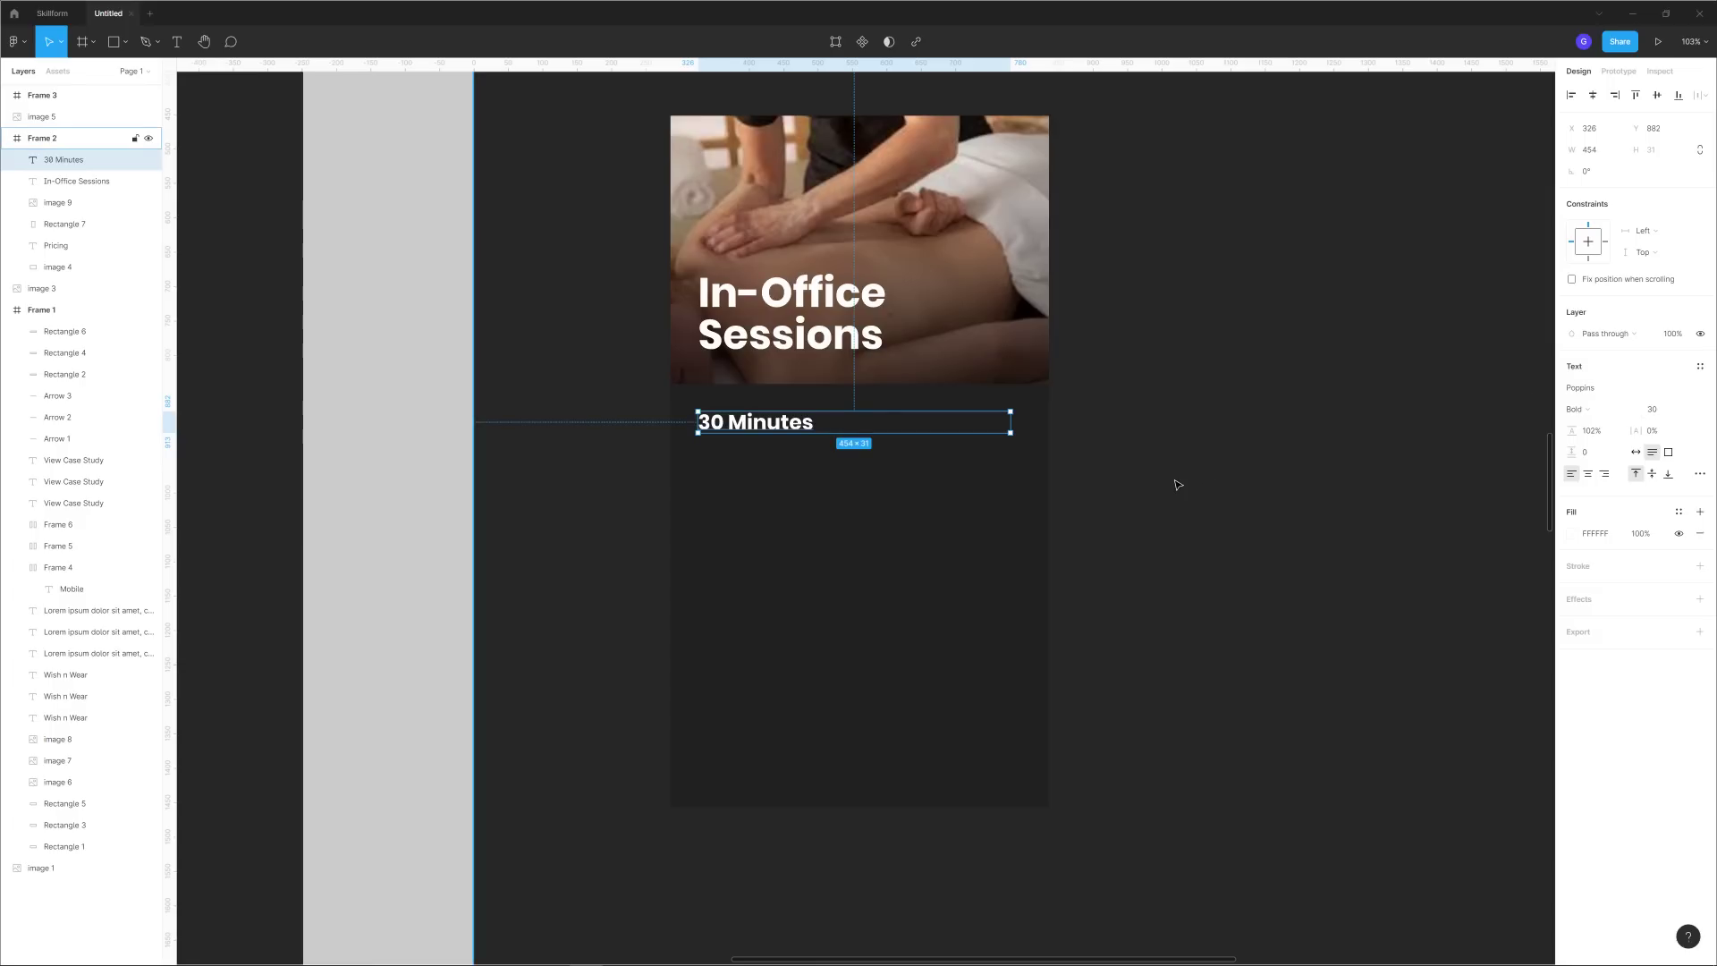
Set the 30 Minutes label's font size to 35.
{"action": "left_click", "coordinate": [1668, 413]}
{"action": "type", "text": "3"}
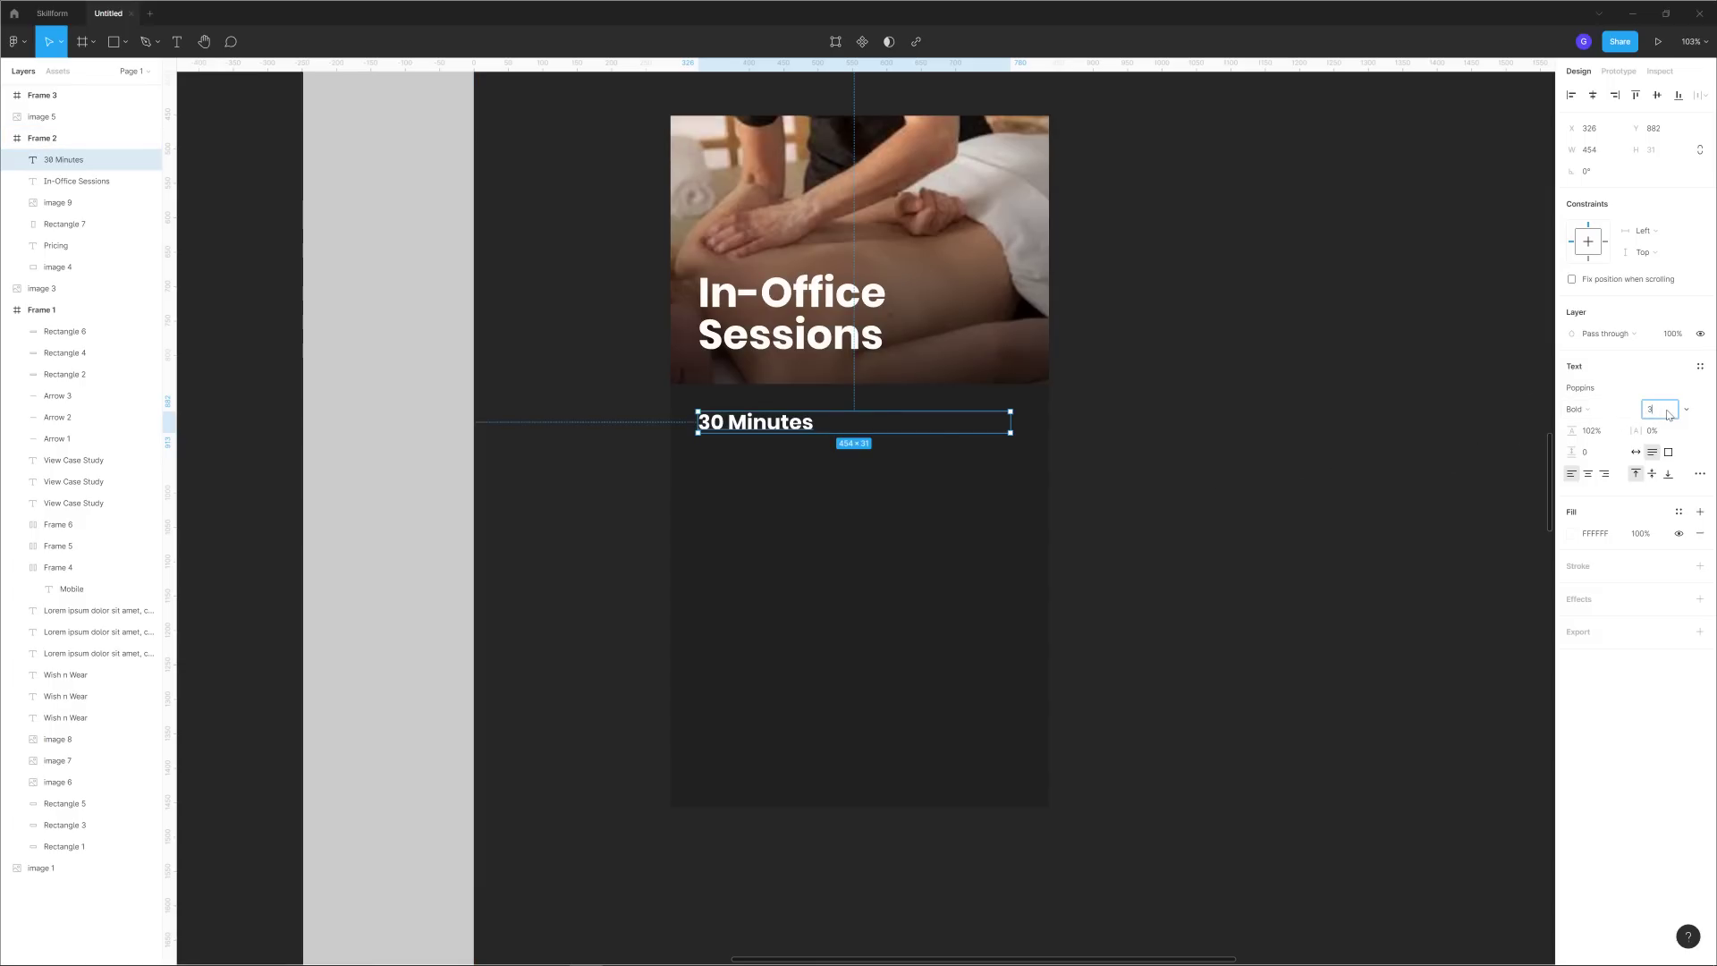
{"action": "type", "text": "54"}
{"action": "key", "text": "Return"}
{"action": "left_click", "coordinate": [1668, 414]}
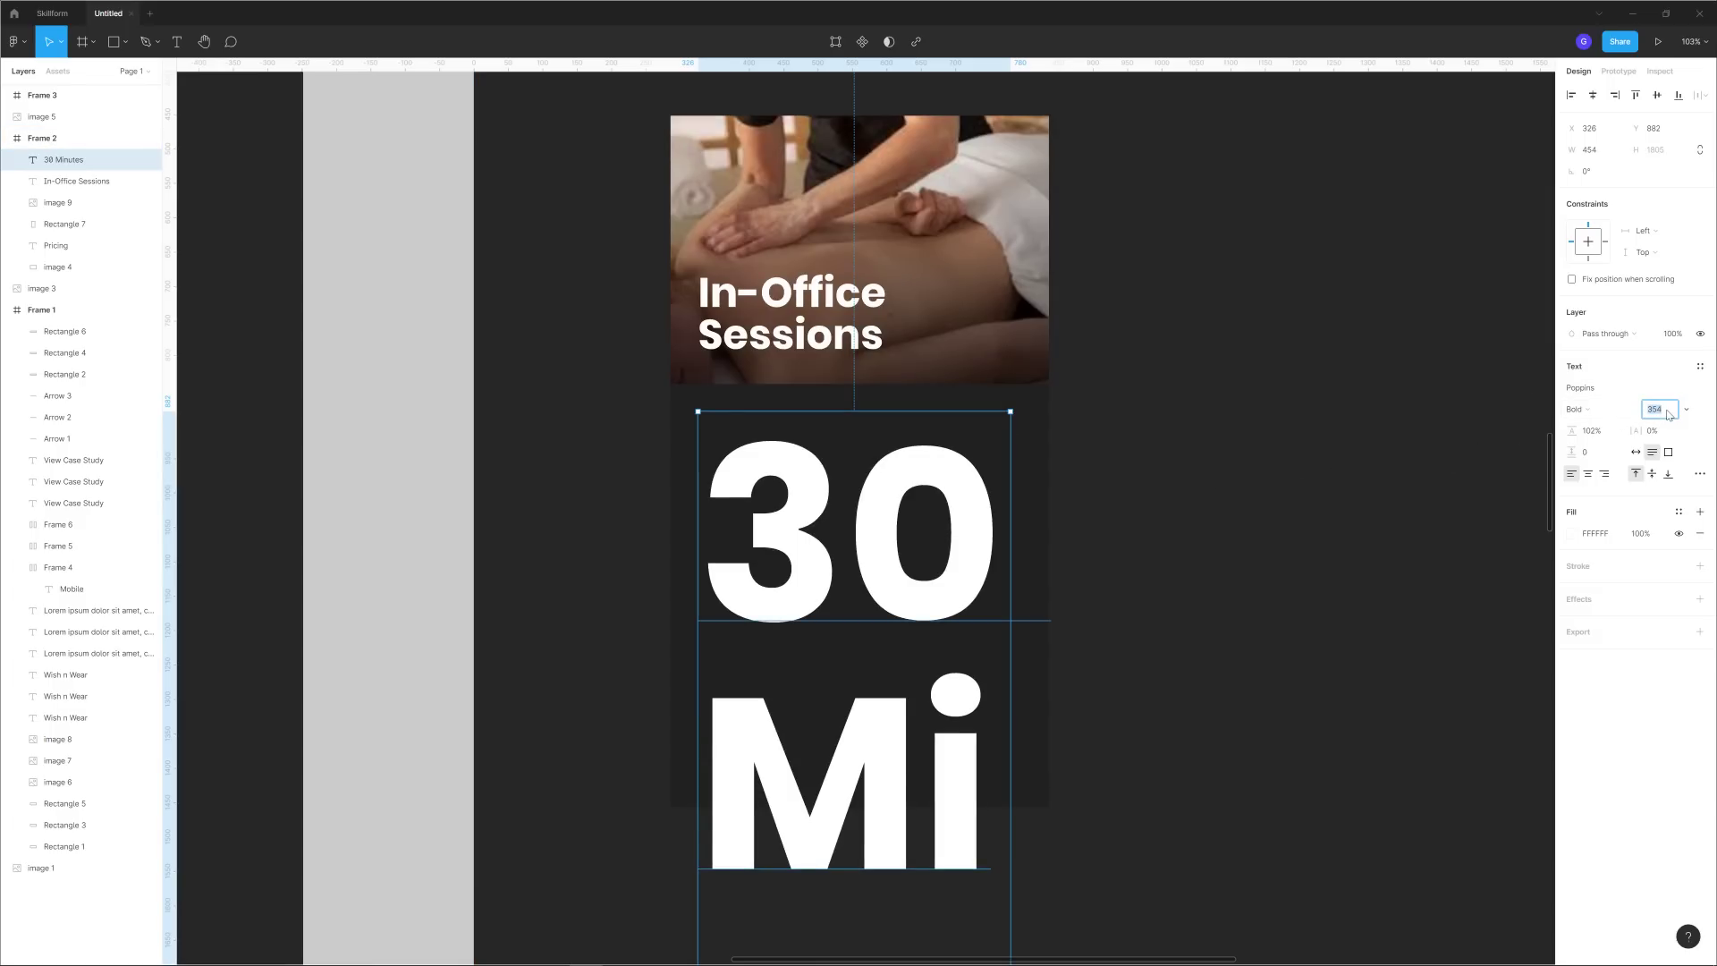
{"action": "type", "text": "35"}
{"action": "key", "text": "Return"}
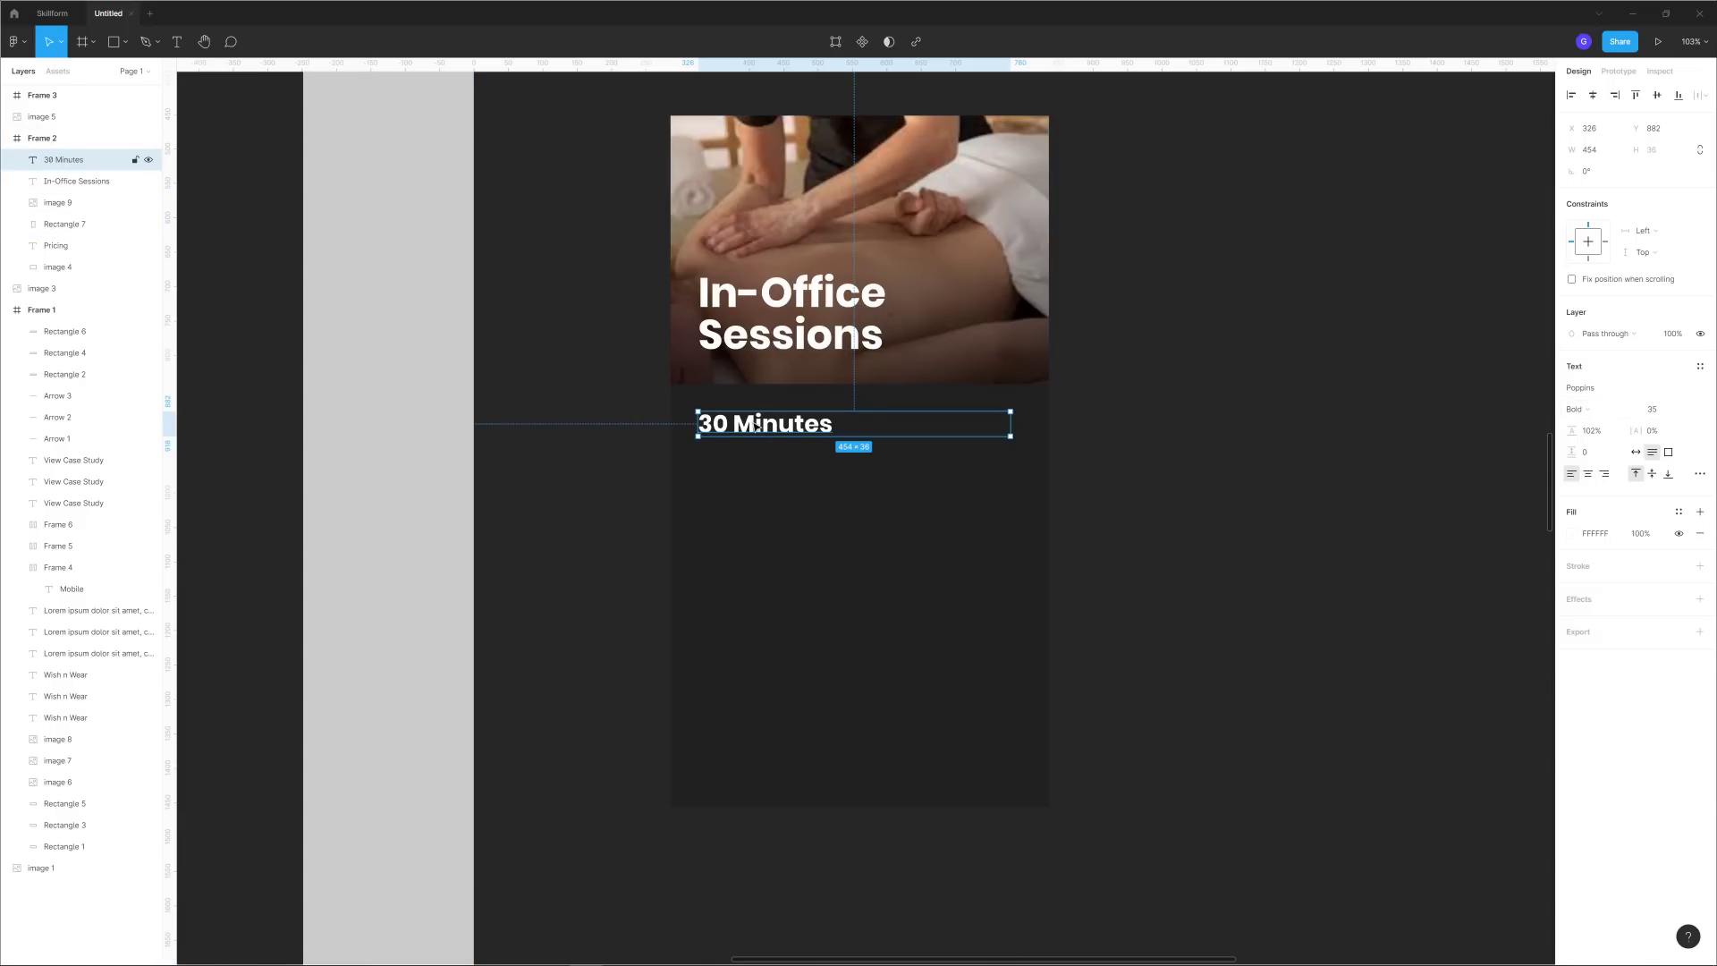
Make the 30 Minutes label's text box auto width and move it down slightly to Y 900.
{"action": "left_click", "coordinate": [1635, 452]}
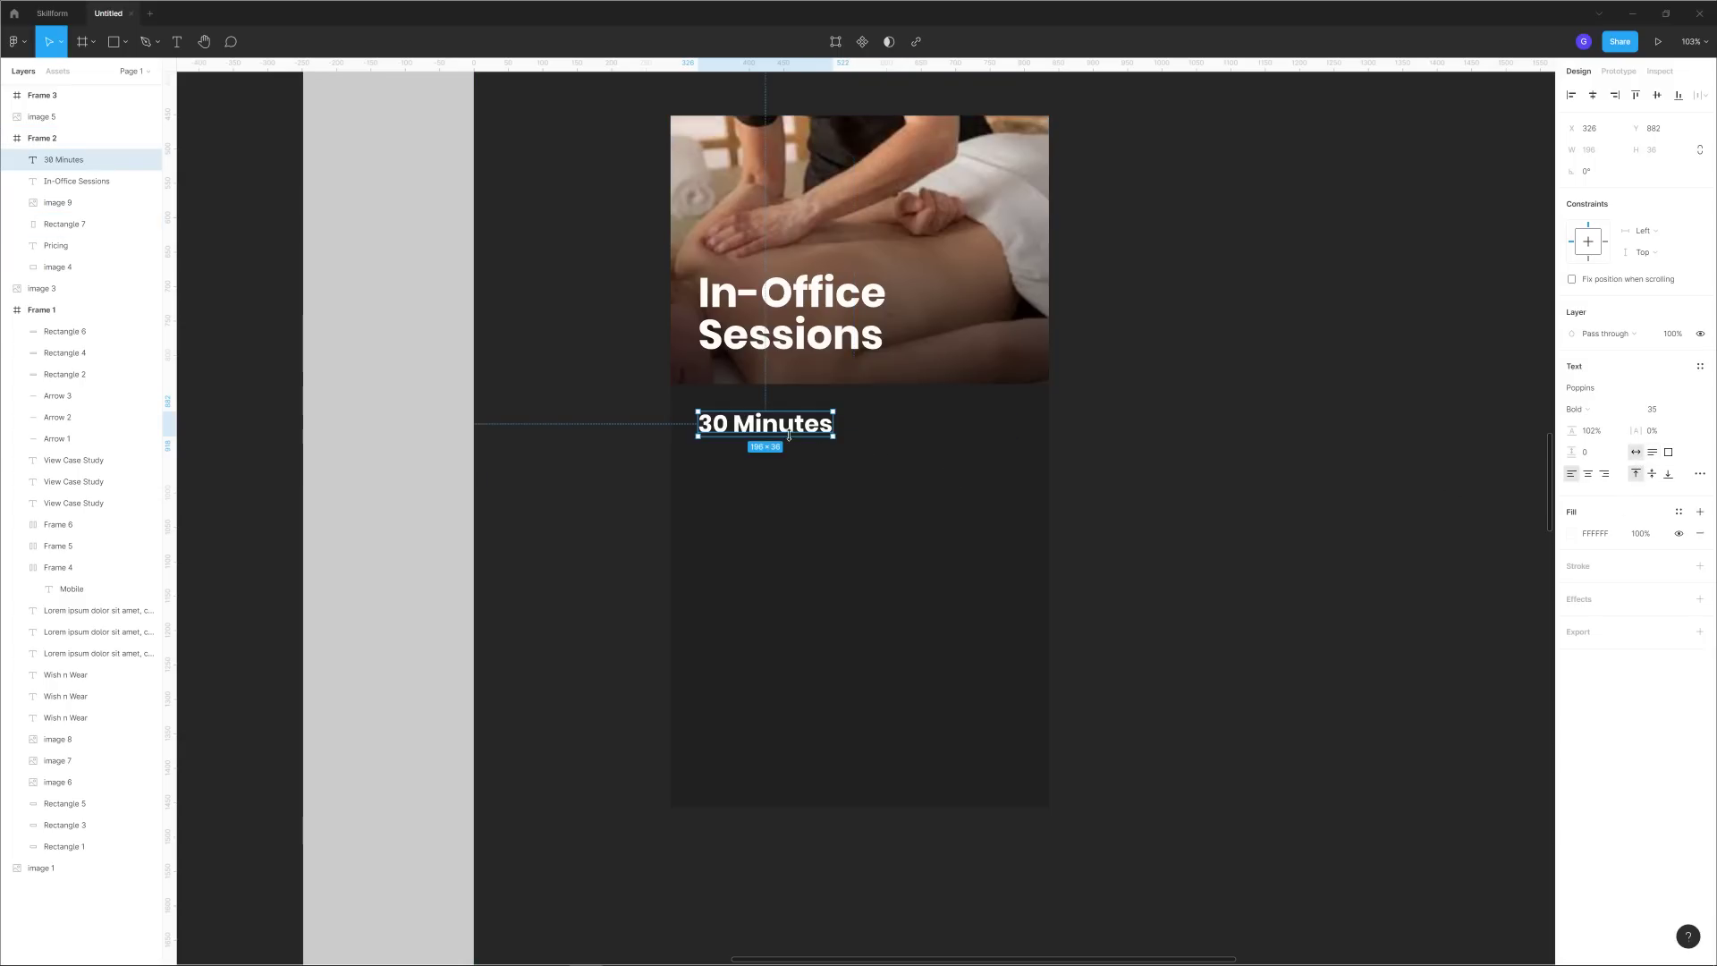
{"action": "left_click_drag", "start_coordinate": [762, 436], "coordinate": [775, 444]}
{"action": "key", "text": "ctrl+z"}
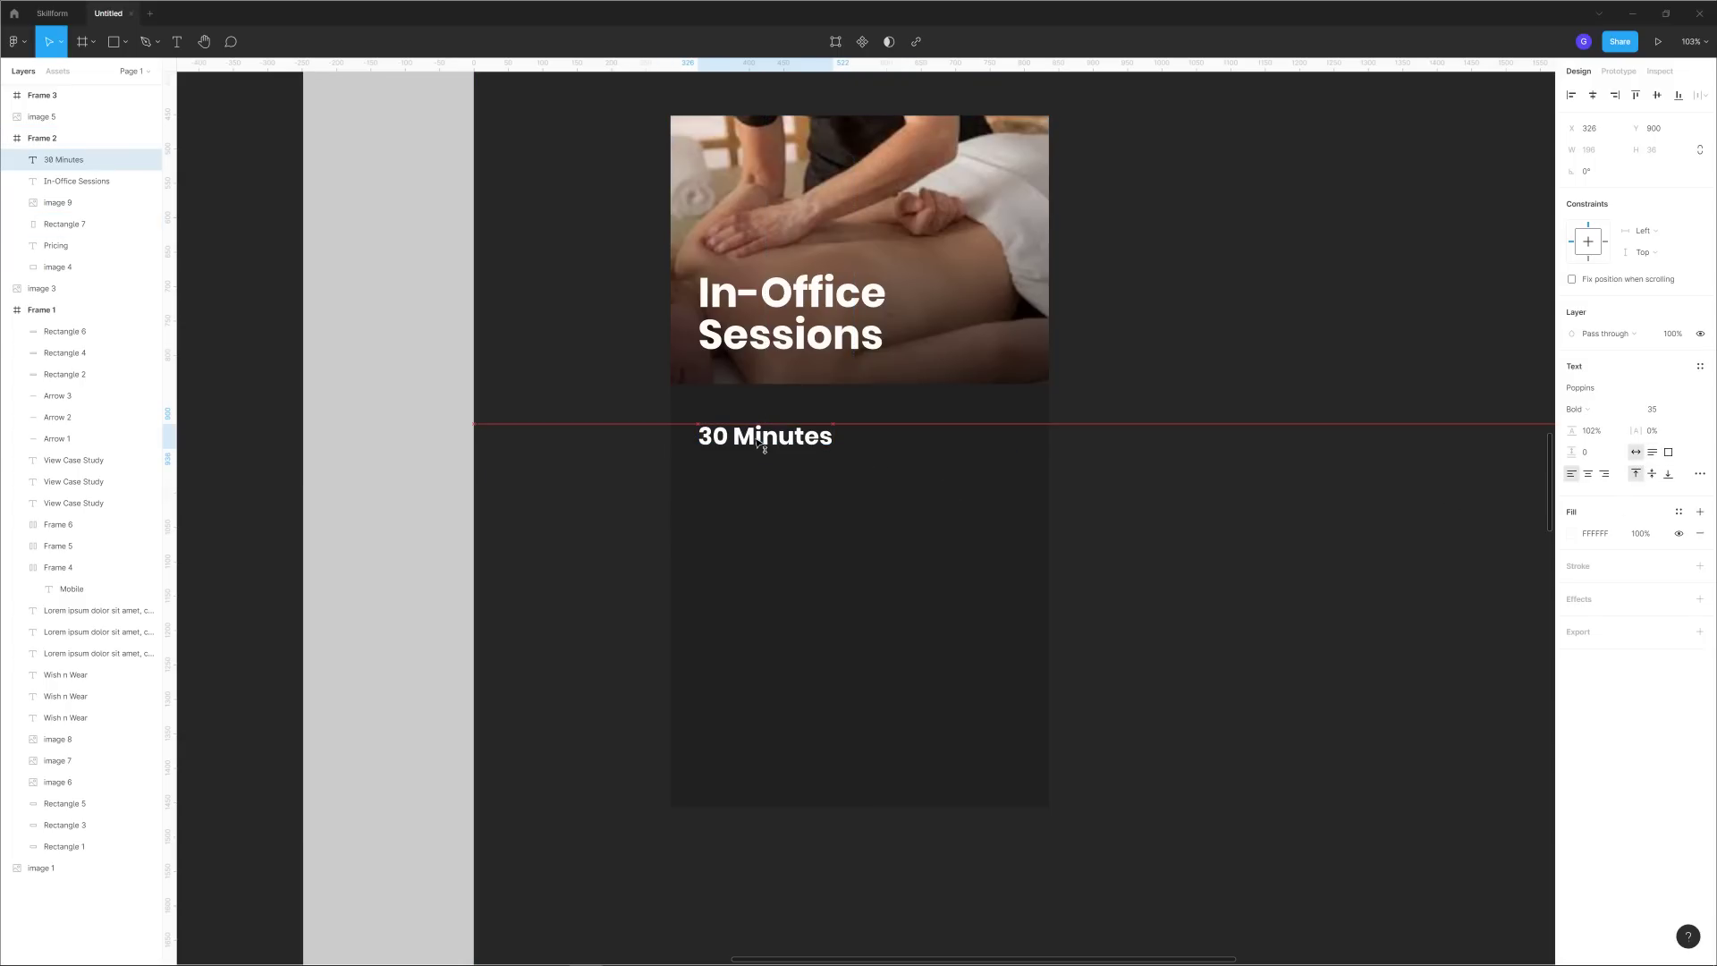
Duplicate the "30 Minutes" text, change the copy to "$60", and place it in the same row near the card's right edge.
{"action": "key", "text": "ctrl+d"}
{"action": "left_click_drag", "start_coordinate": [769, 436], "coordinate": [946, 437]}
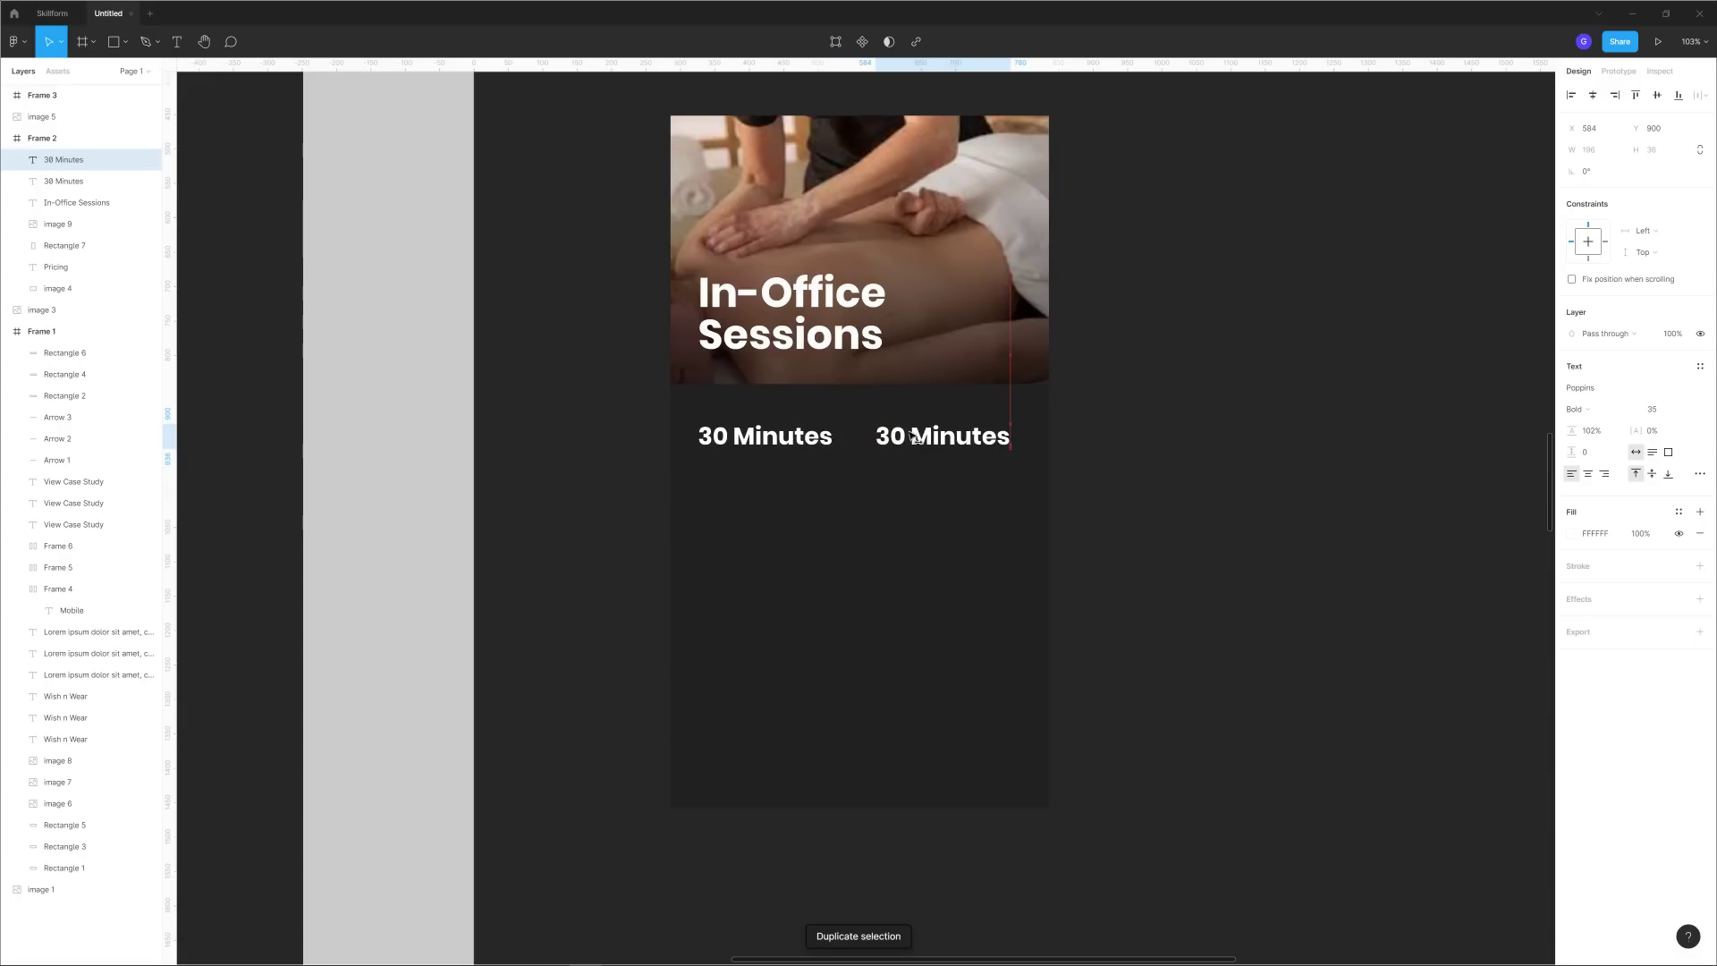
{"action": "double_click", "coordinate": [945, 438]}
{"action": "type", "text": "$60"}
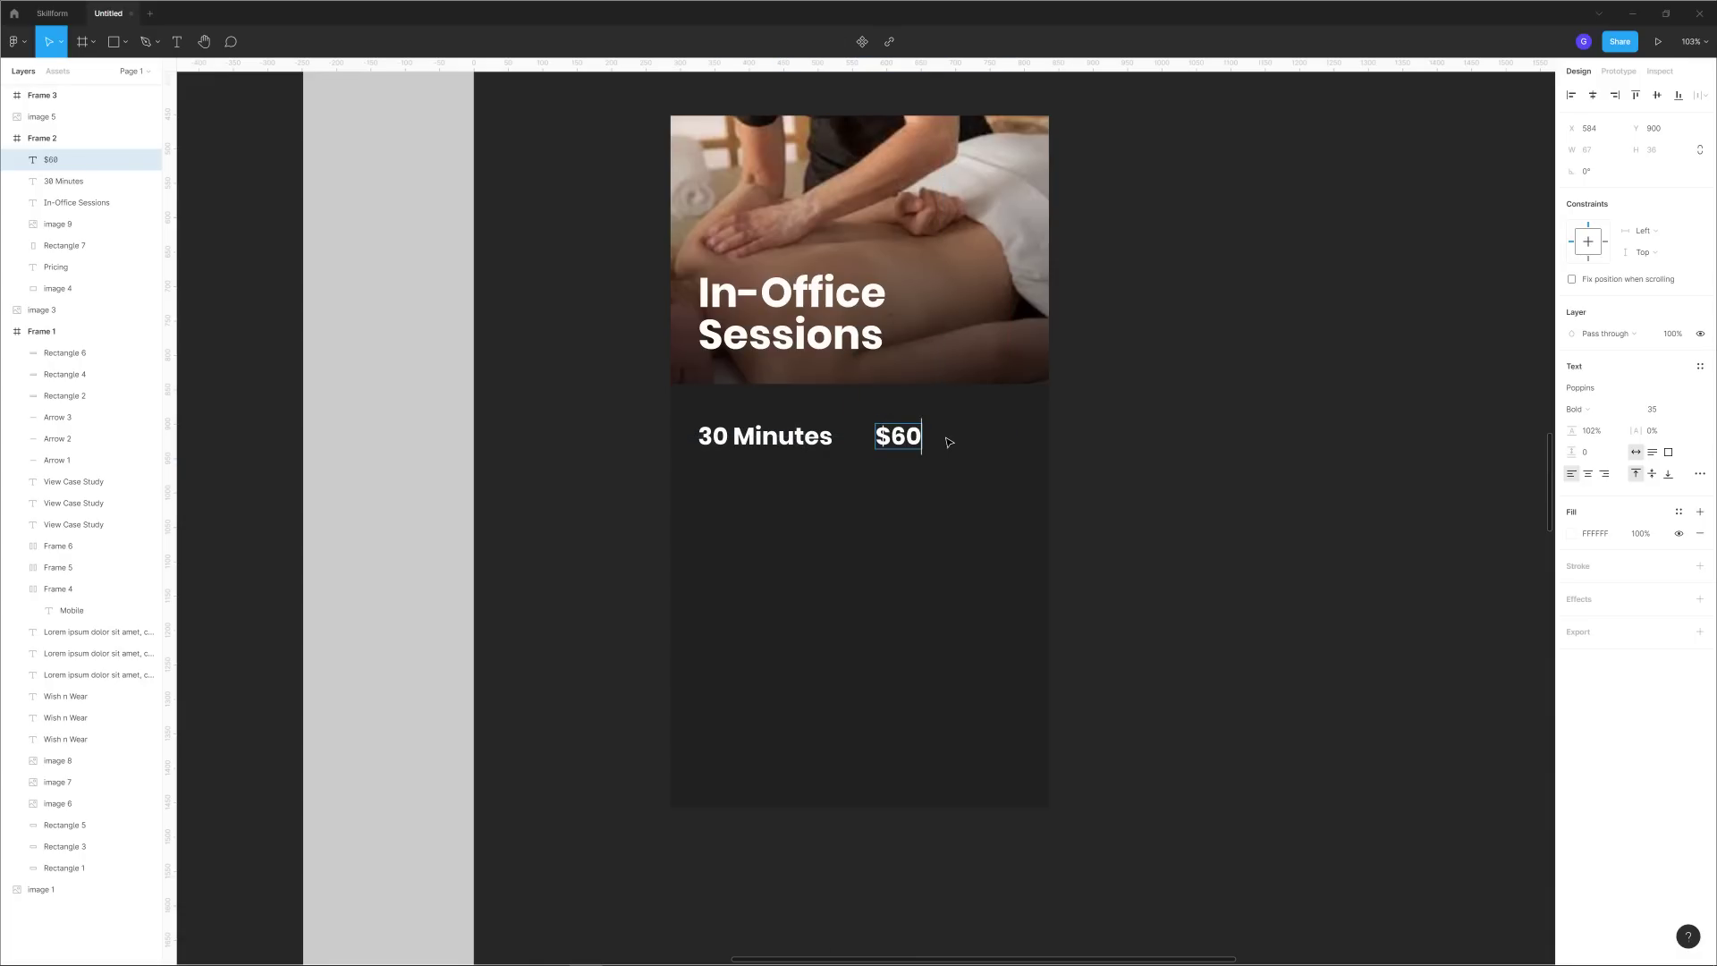
{"action": "key", "text": "Escape"}
{"action": "left_click_drag", "start_coordinate": [914, 442], "coordinate": [995, 433]}
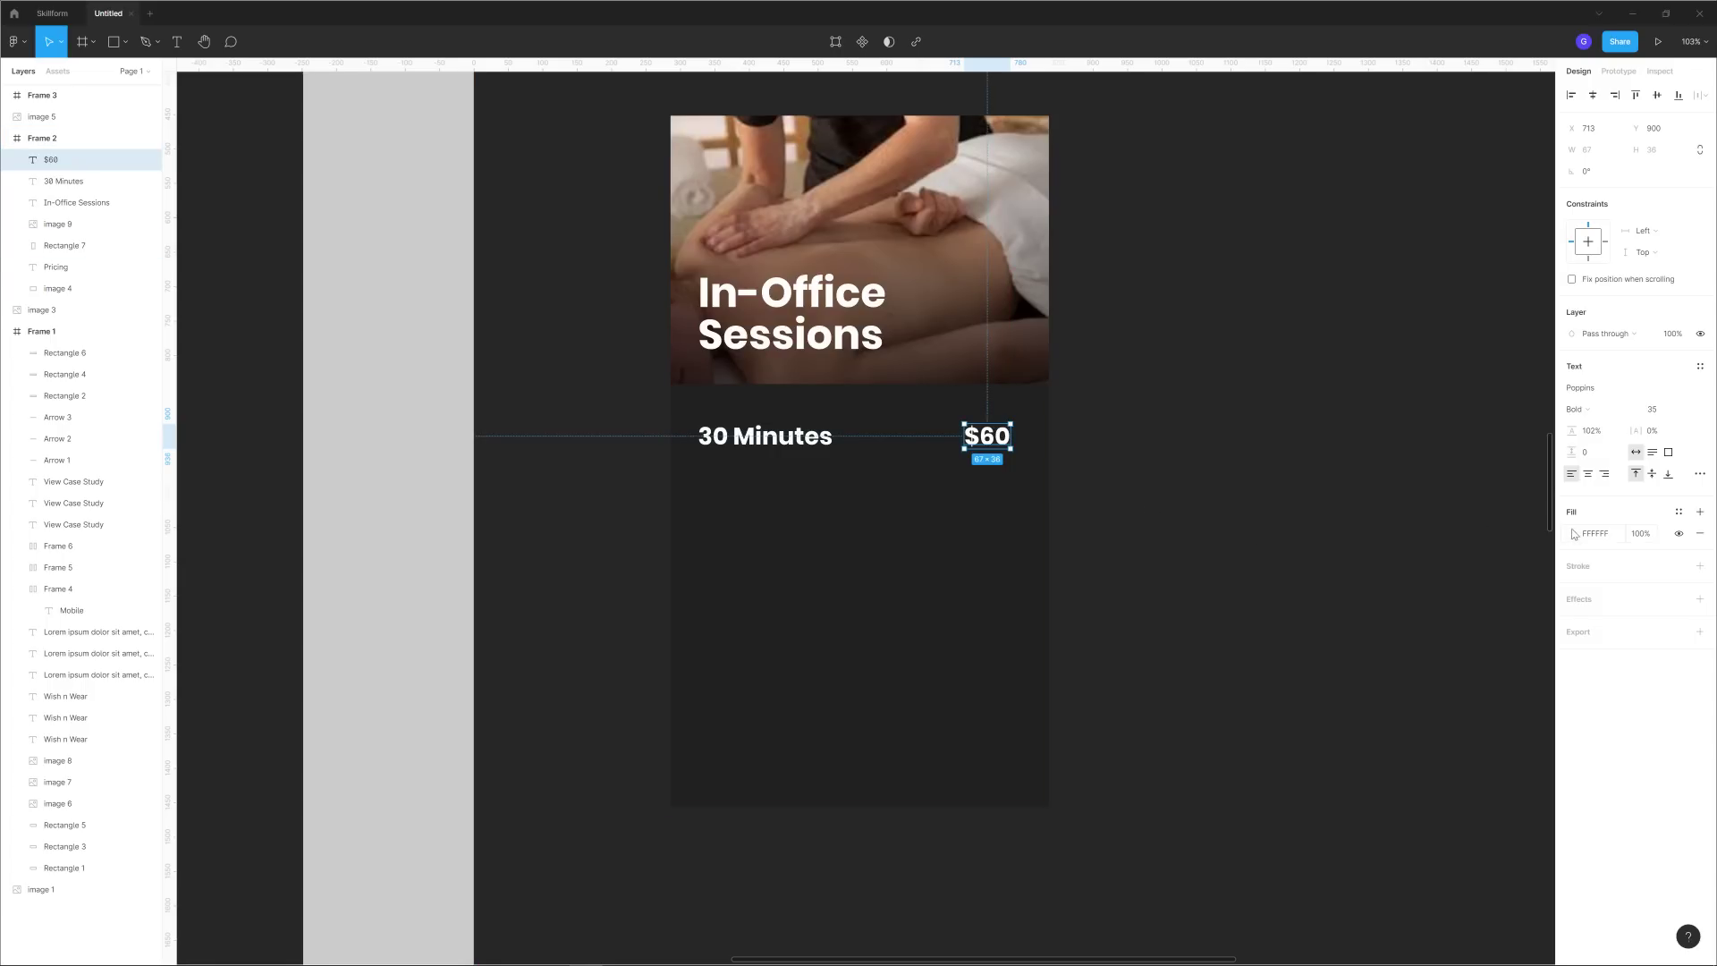
Set the font weight of the "$60" price to Regular.
{"action": "left_click", "coordinate": [1581, 413]}
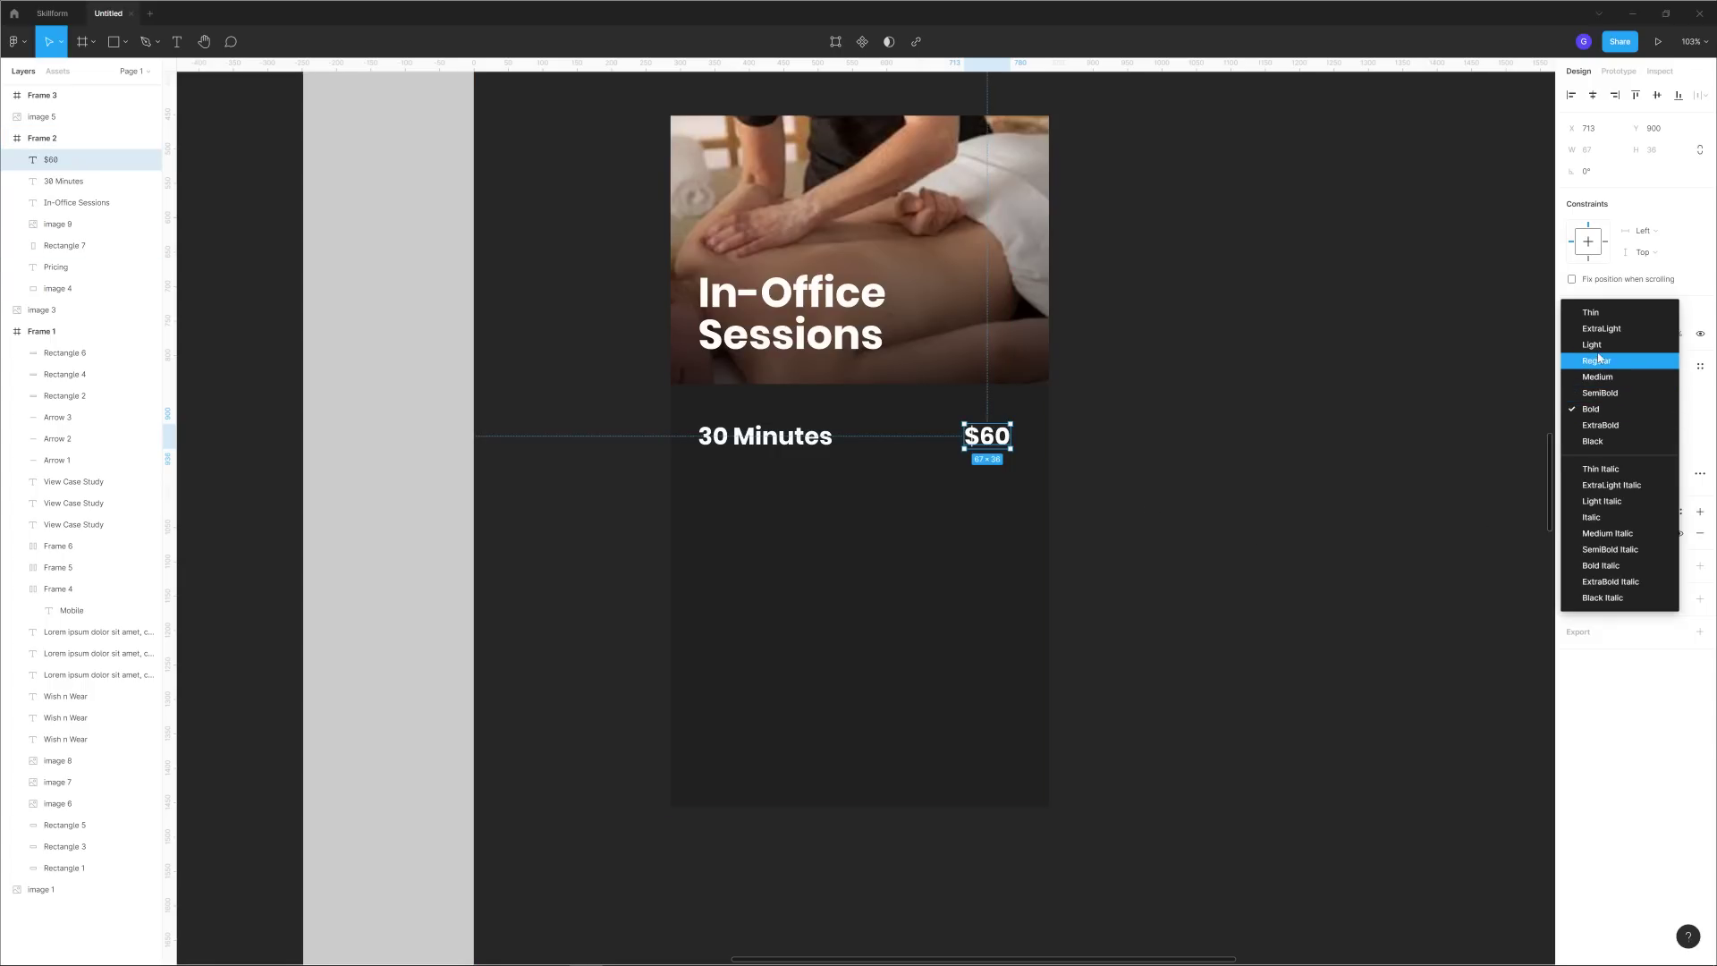
{"action": "left_click", "coordinate": [1598, 362]}
{"action": "left_click", "coordinate": [1162, 480]}
Duplicate the "30 Minutes" and "$60" pair downward at even spacing to make four rows in the In-Office Sessions card.
{"action": "scroll", "coordinate": [1145, 501], "scroll_direction": "down", "scroll_amount": 8}
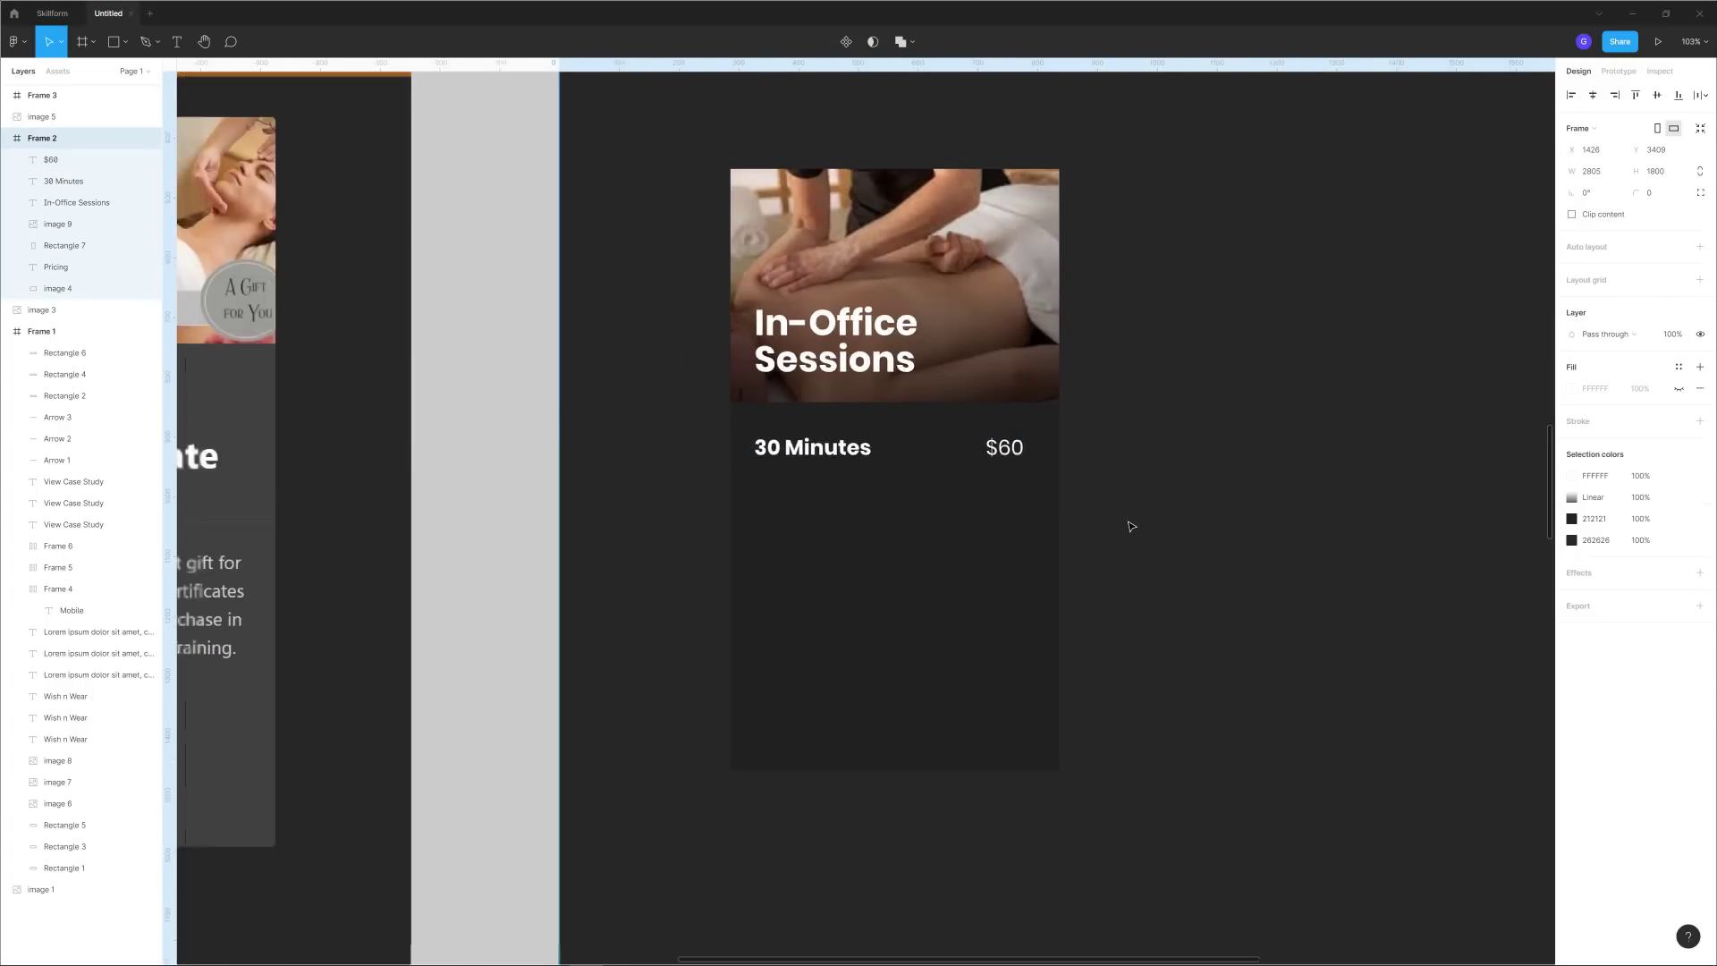
{"action": "scroll", "coordinate": [1298, 467], "scroll_direction": "up", "scroll_amount": 3}
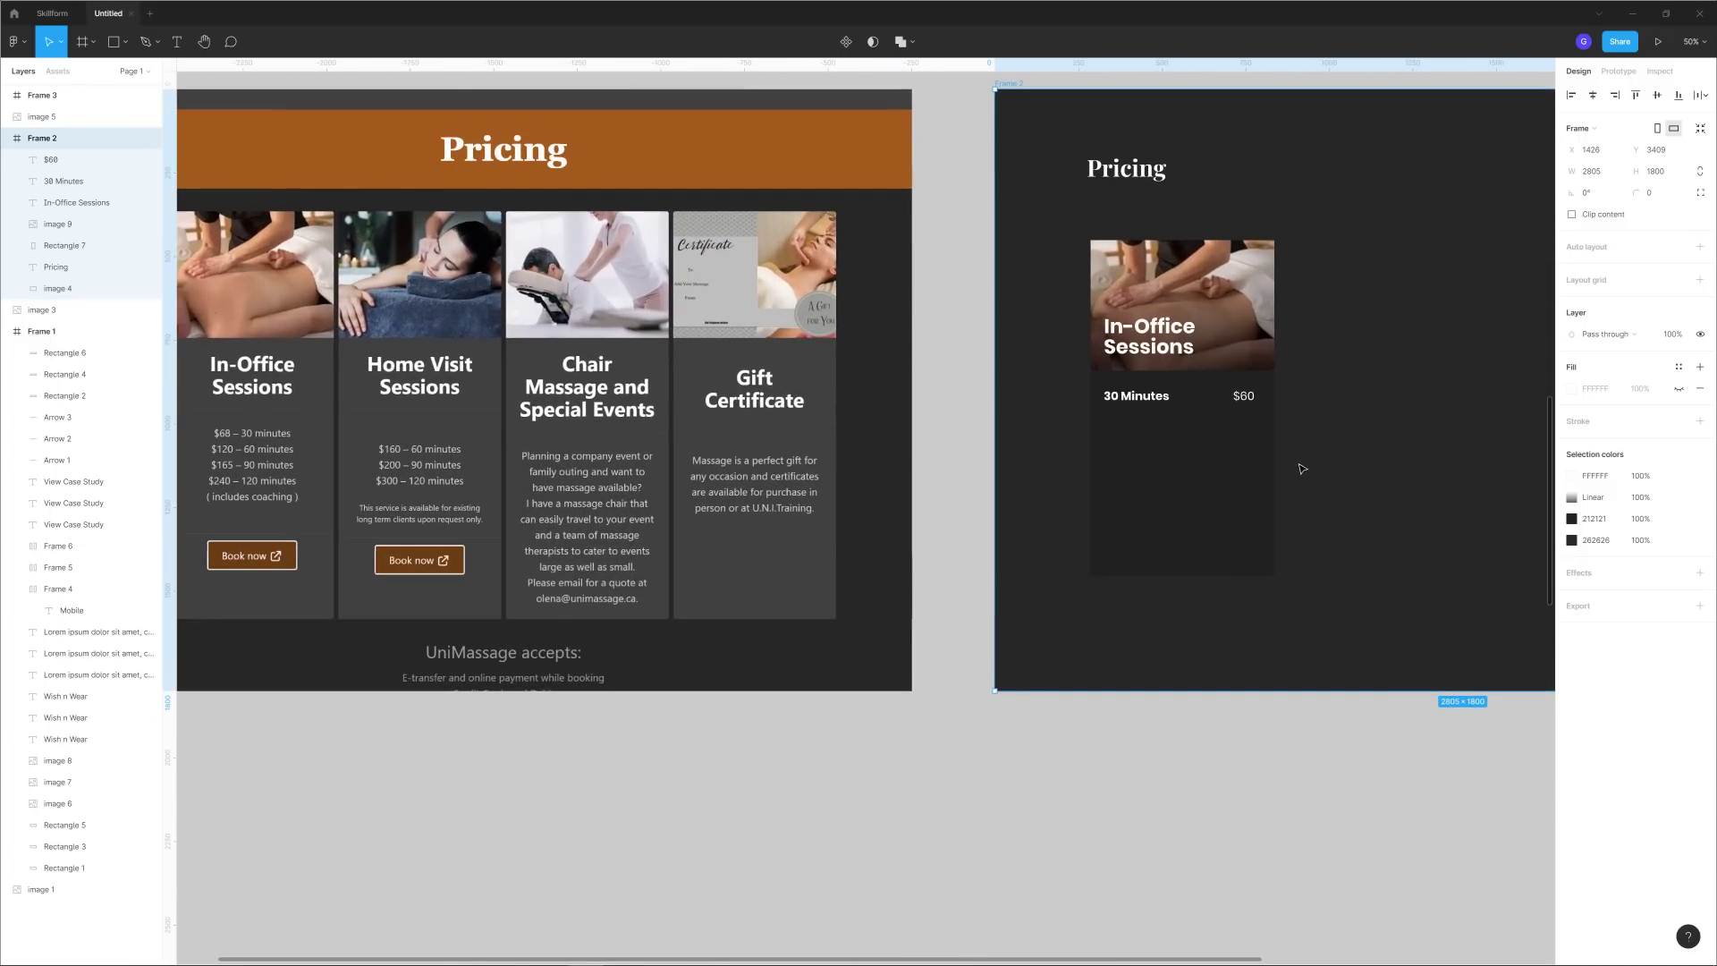
{"action": "left_click_drag", "start_coordinate": [1296, 466], "coordinate": [1399, 465]}
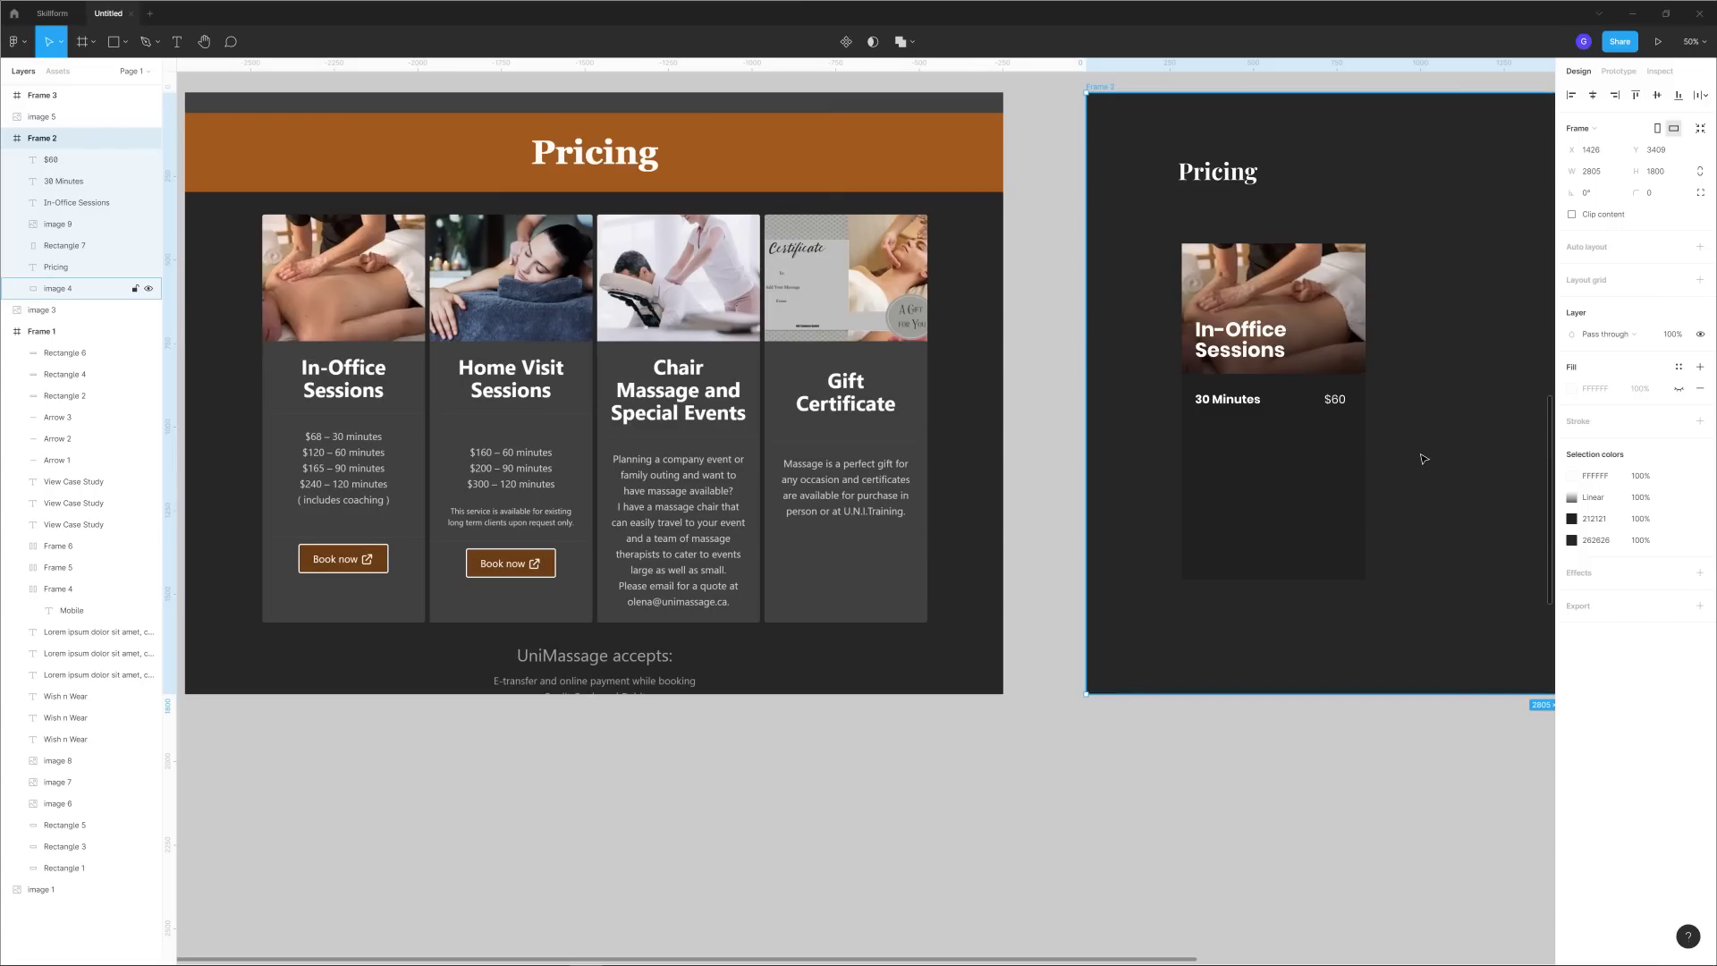
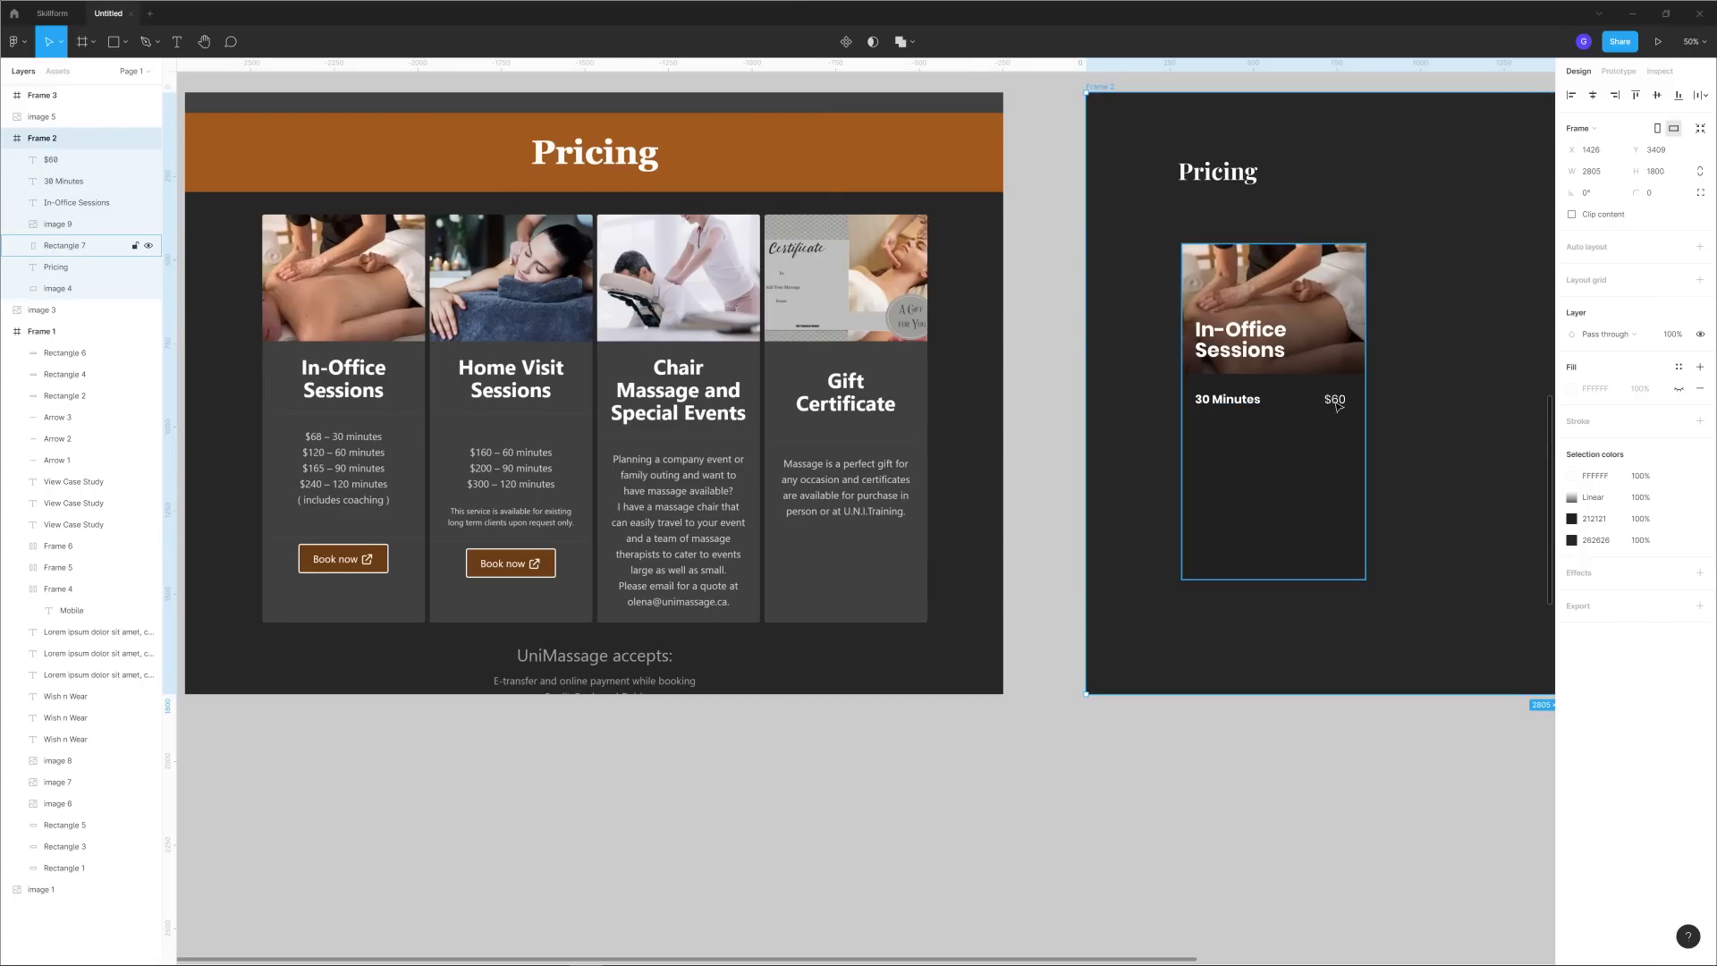
{"action": "scroll", "coordinate": [1246, 402], "scroll_direction": "up", "scroll_amount": 5}
{"action": "left_click", "coordinate": [651, 401]}
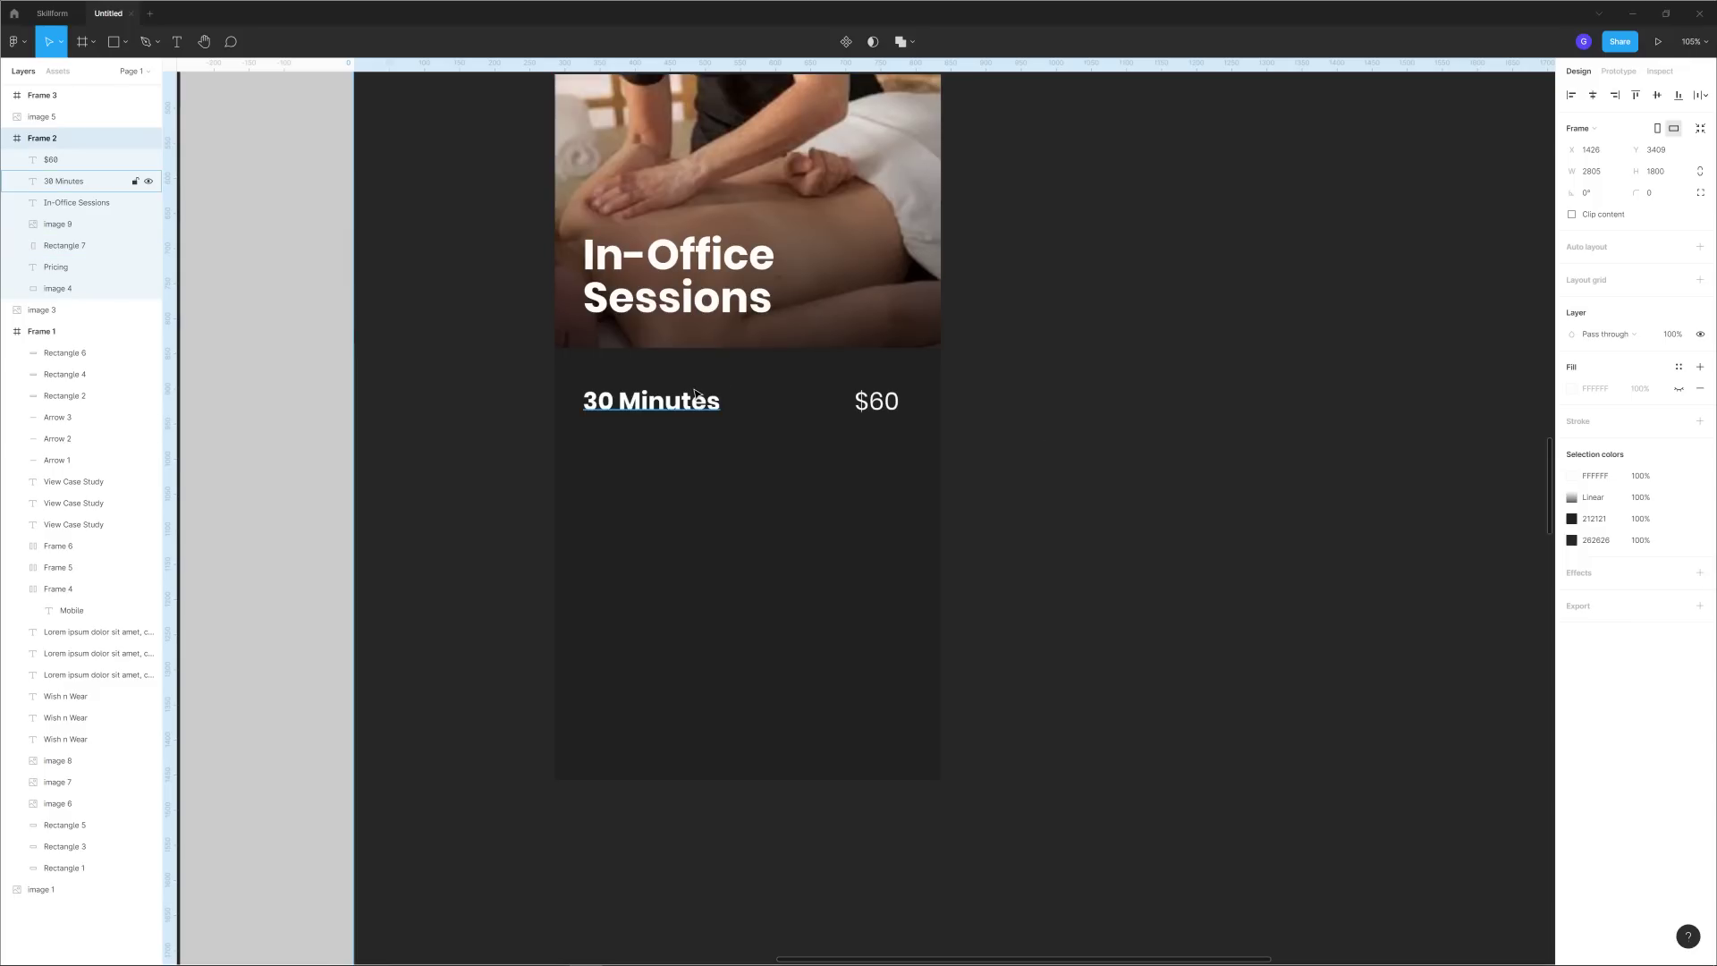
{"action": "left_click", "coordinate": [885, 401], "text": "shift"}
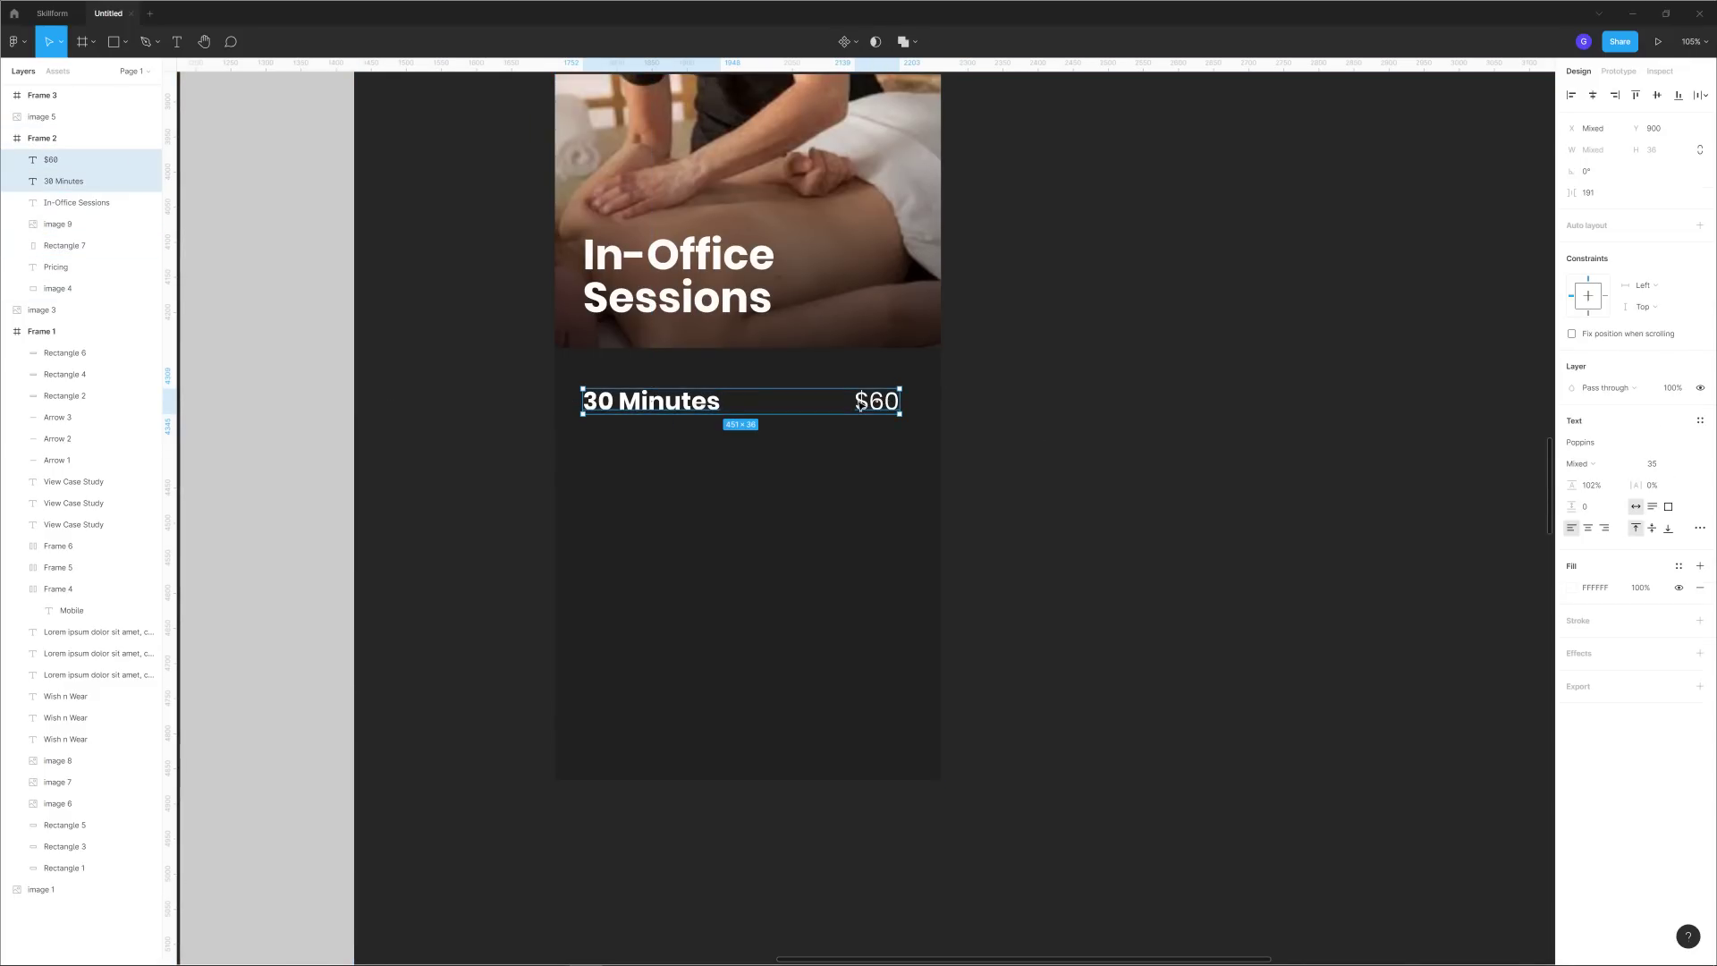
{"action": "key", "text": "ctrl+d"}
{"action": "left_click_drag", "start_coordinate": [679, 407], "coordinate": [686, 453]}
{"action": "key", "text": "ctrl+d"}
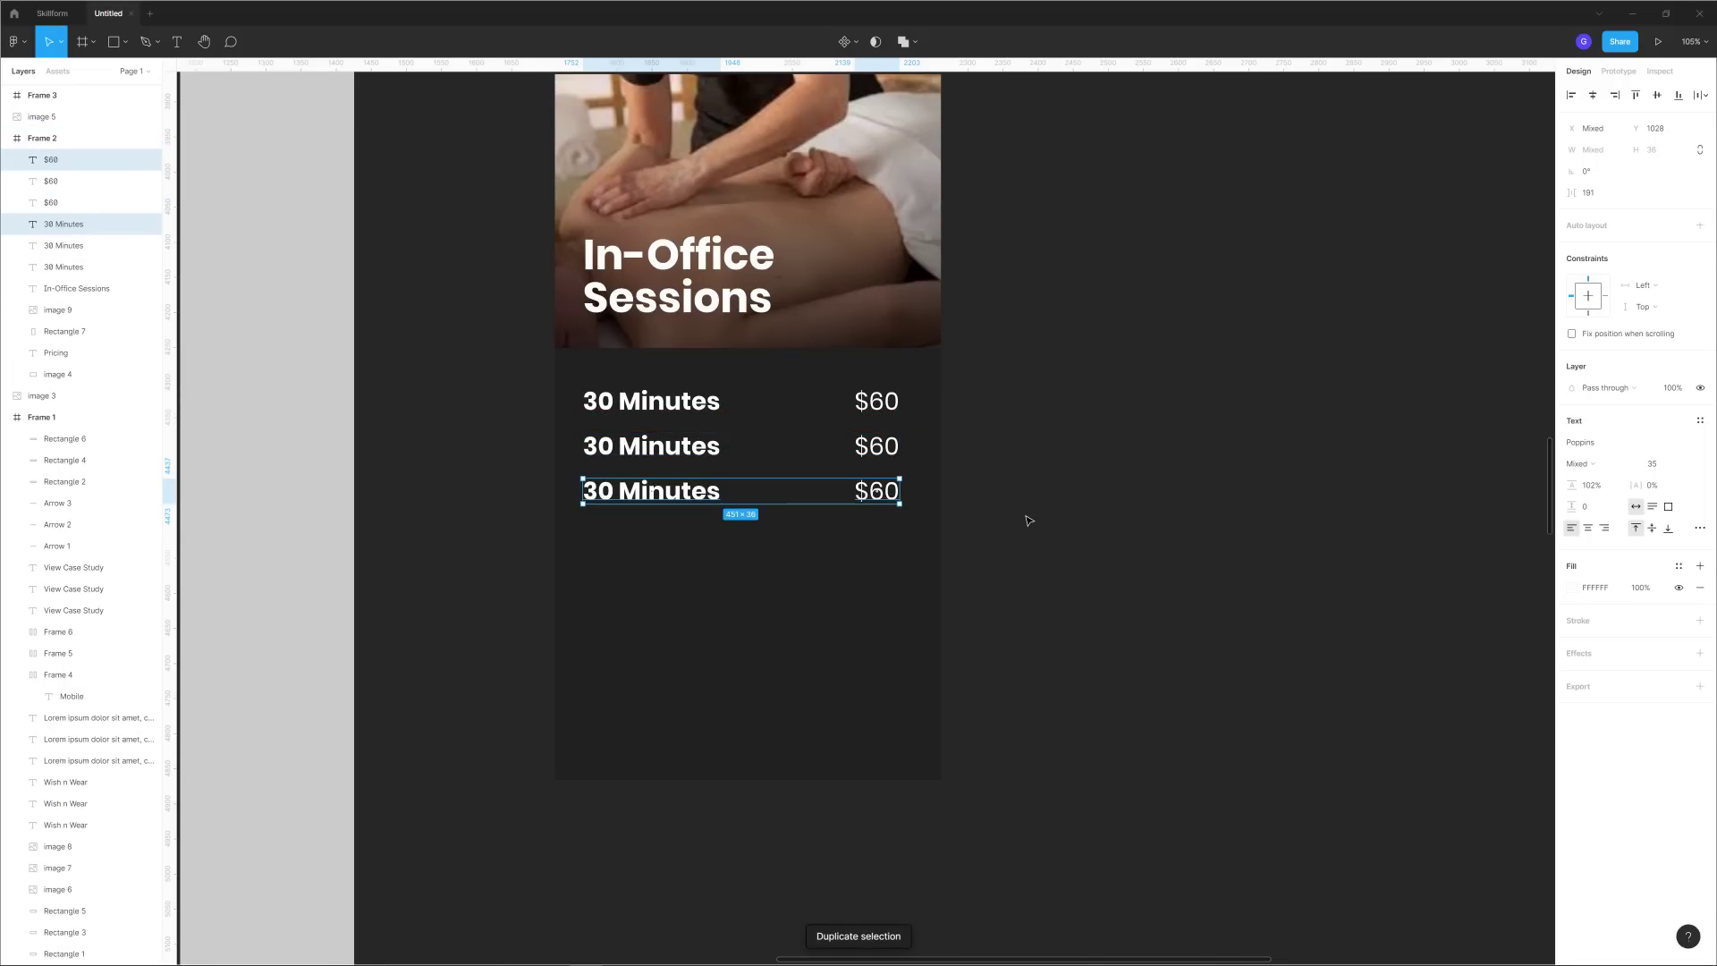
{"action": "key", "text": "ctrl+d"}
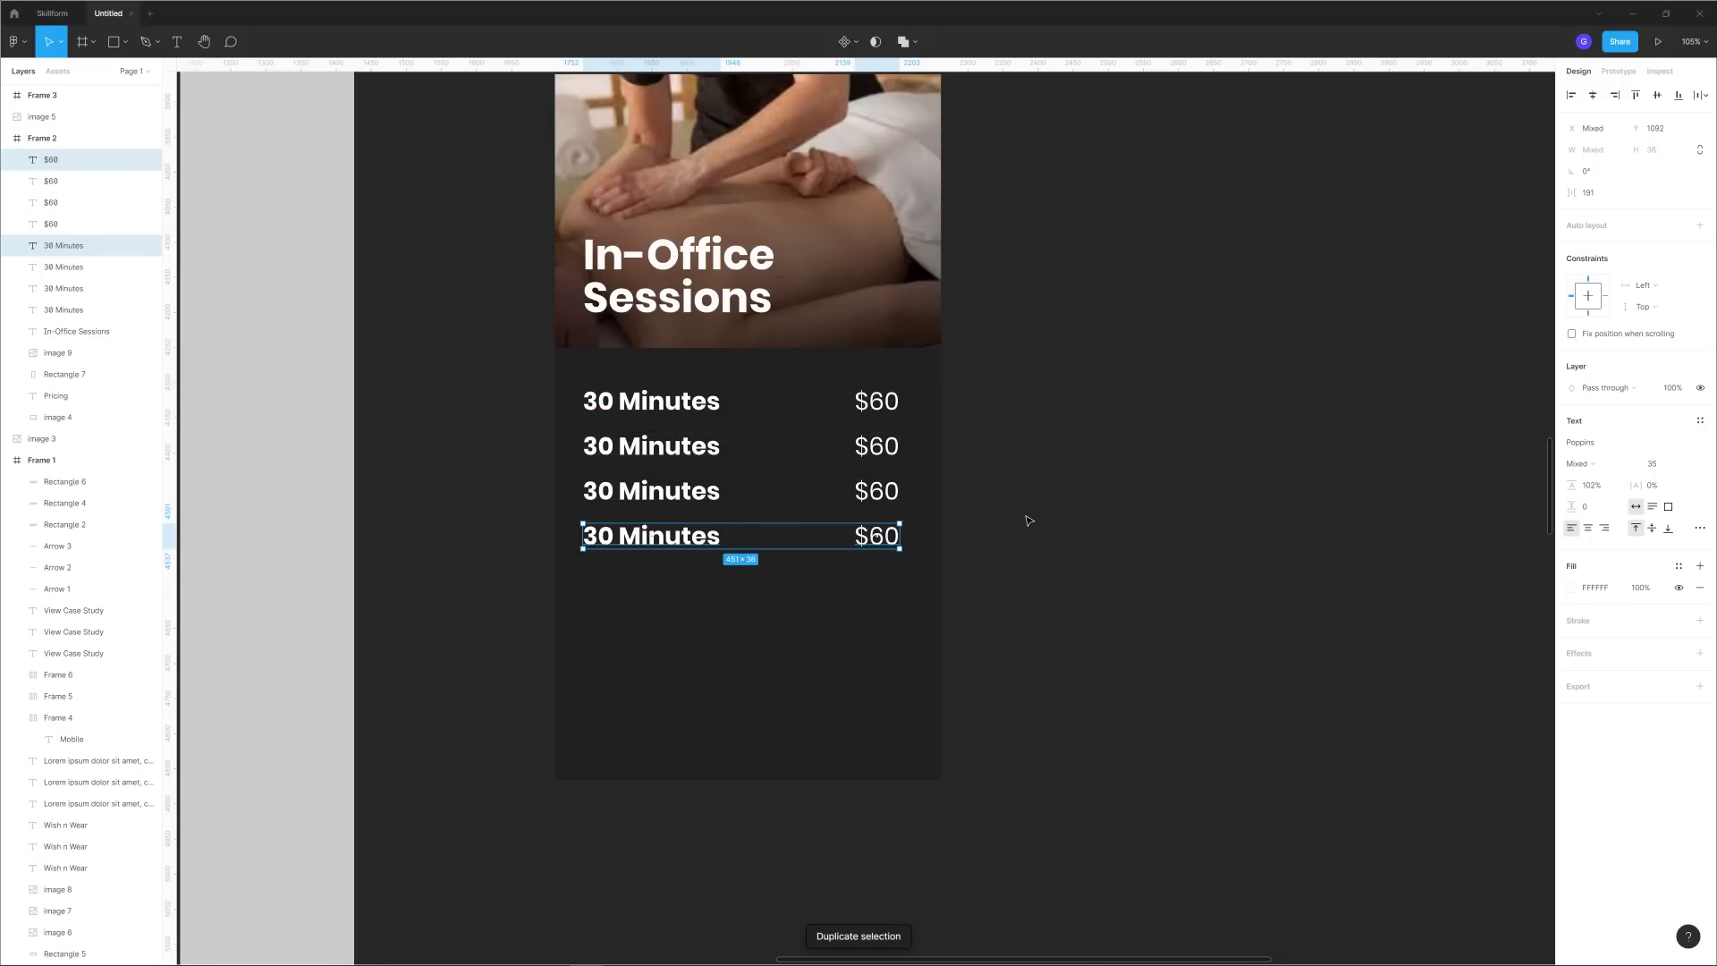
{"action": "key", "text": "ctrl+d"}
{"action": "key", "text": "Escape"}
{"action": "scroll", "coordinate": [1011, 632], "scroll_direction": "down", "scroll_amount": 5}
{"action": "left_click_drag", "start_coordinate": [1011, 632], "coordinate": [1321, 564]}
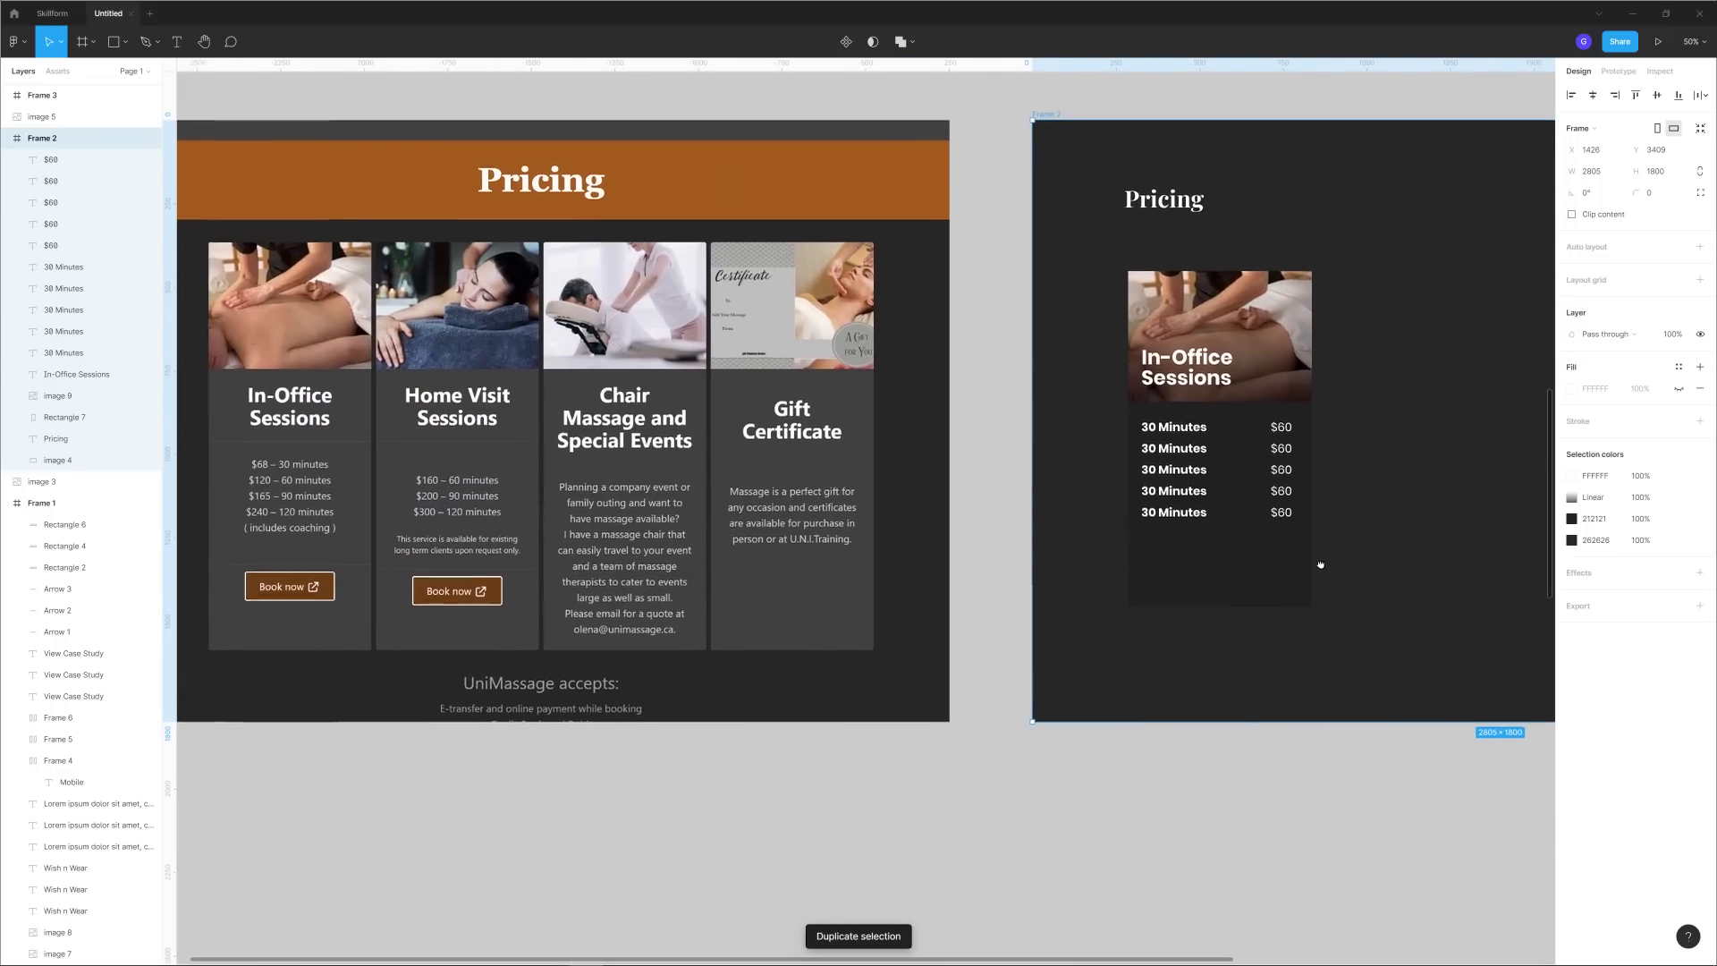
{"action": "scroll", "coordinate": [1138, 552], "scroll_direction": "left", "scroll_amount": 2}
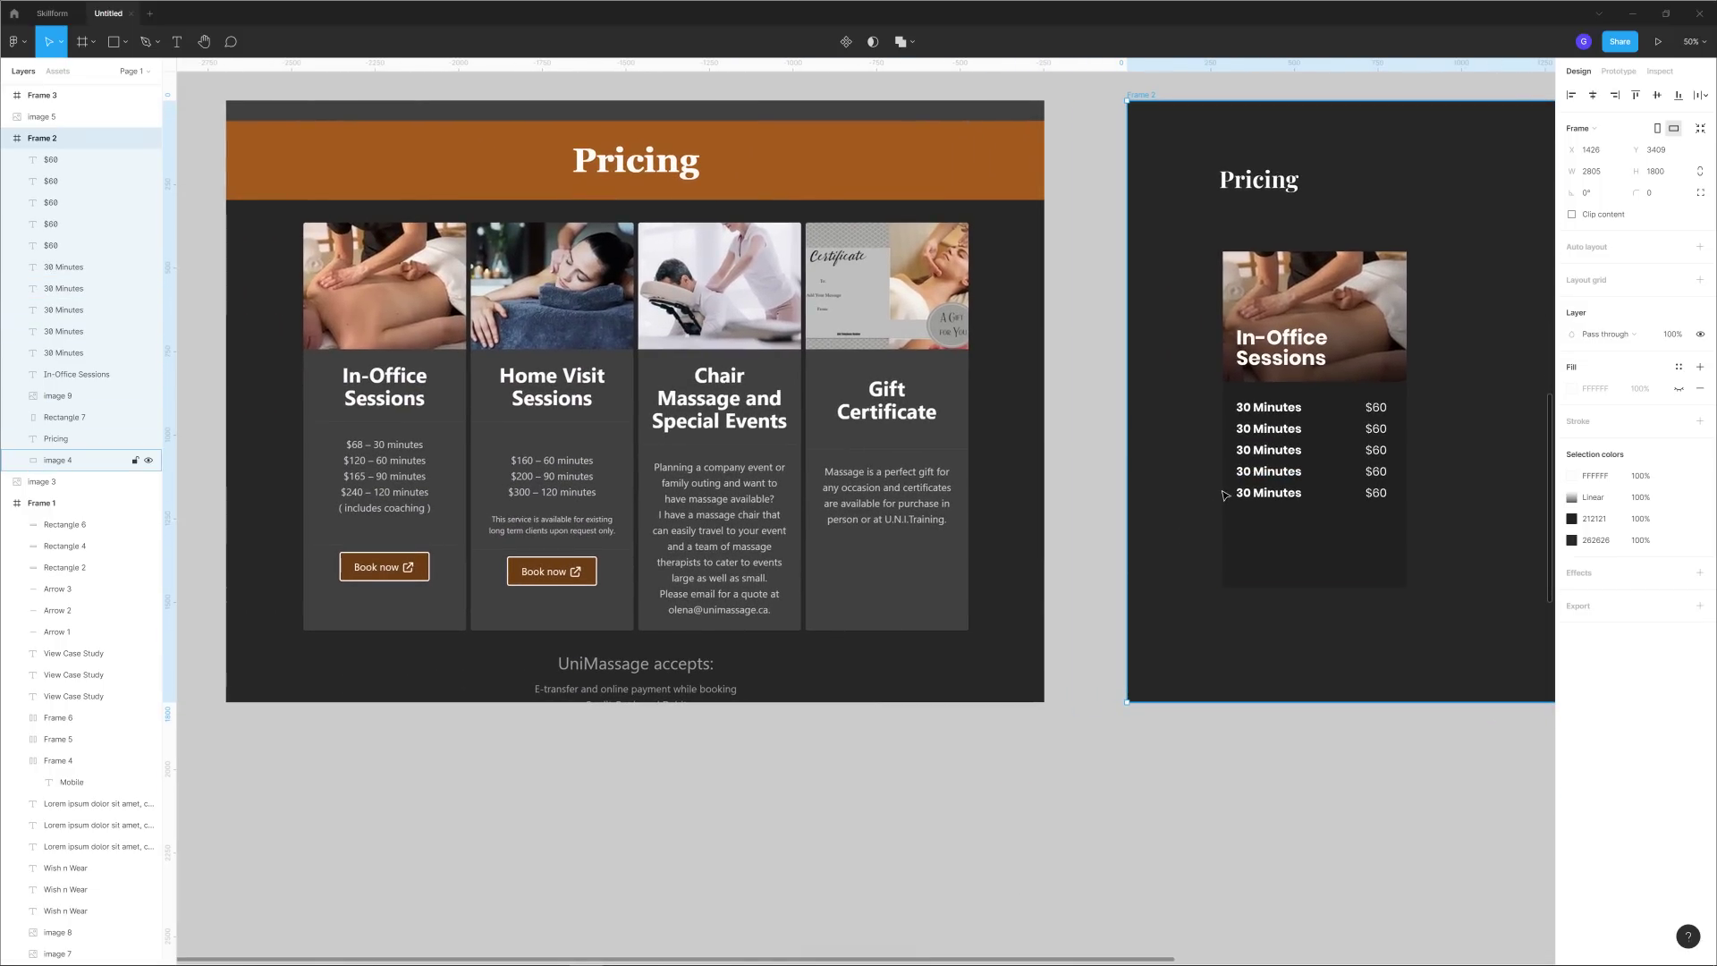
{"action": "left_click", "coordinate": [1277, 495]}
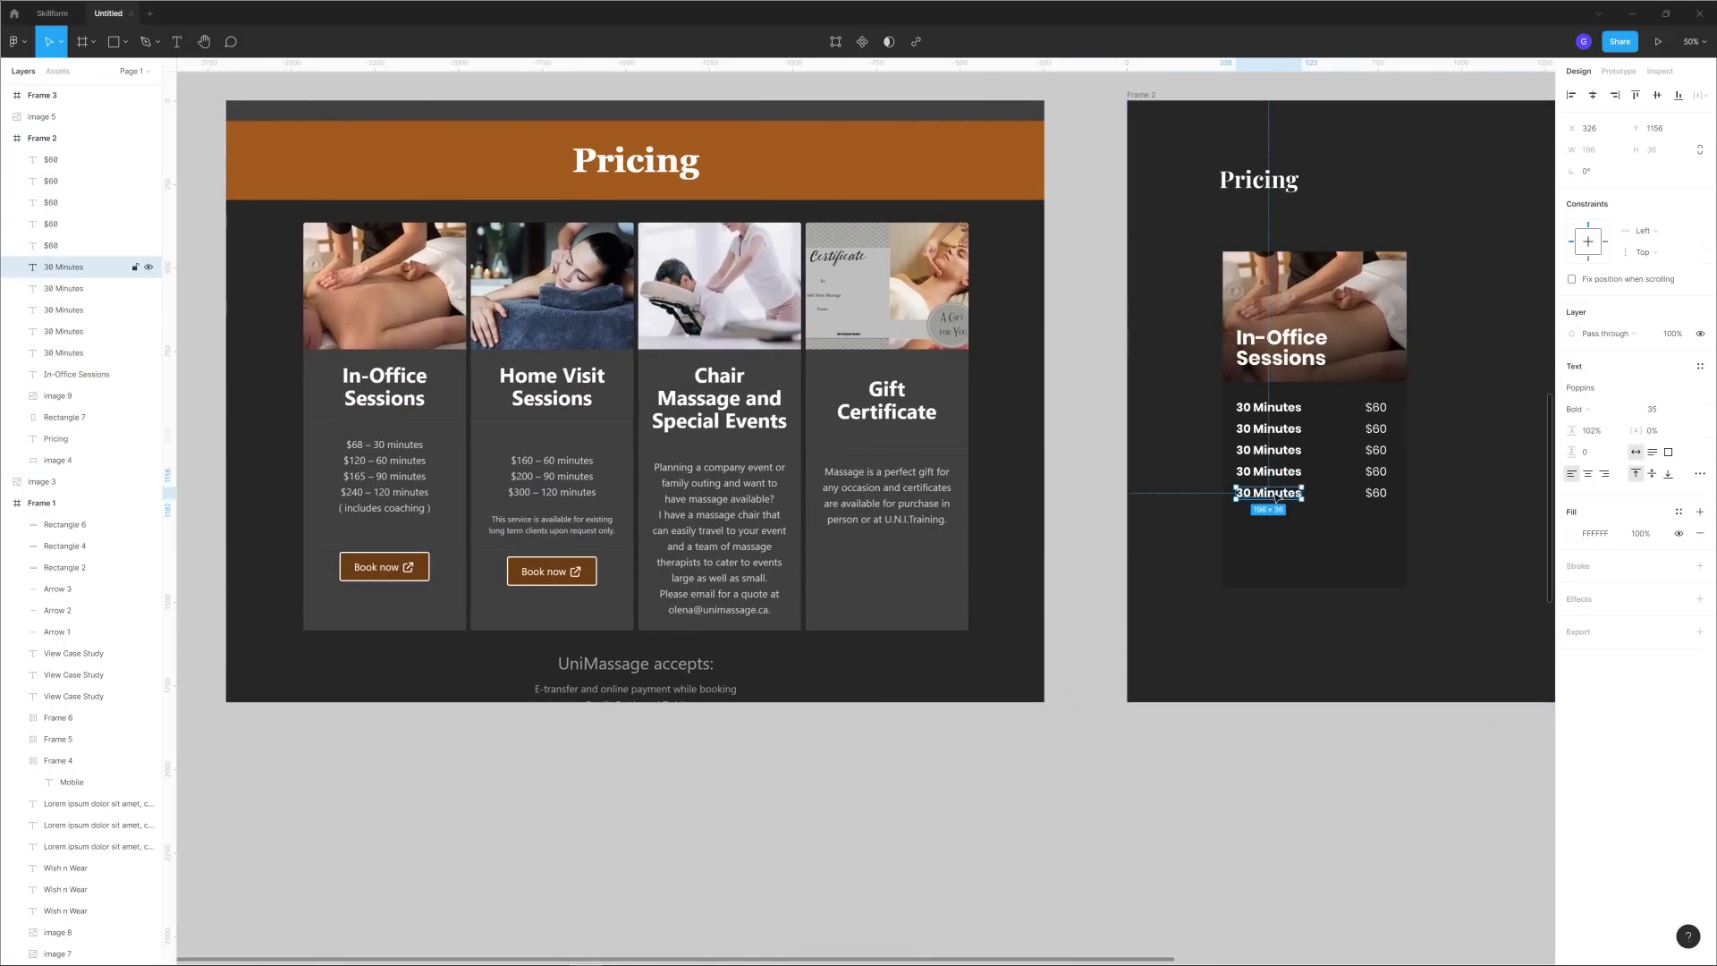
{"action": "key", "text": "ctrl+z"}
{"action": "key", "text": "Escape"}
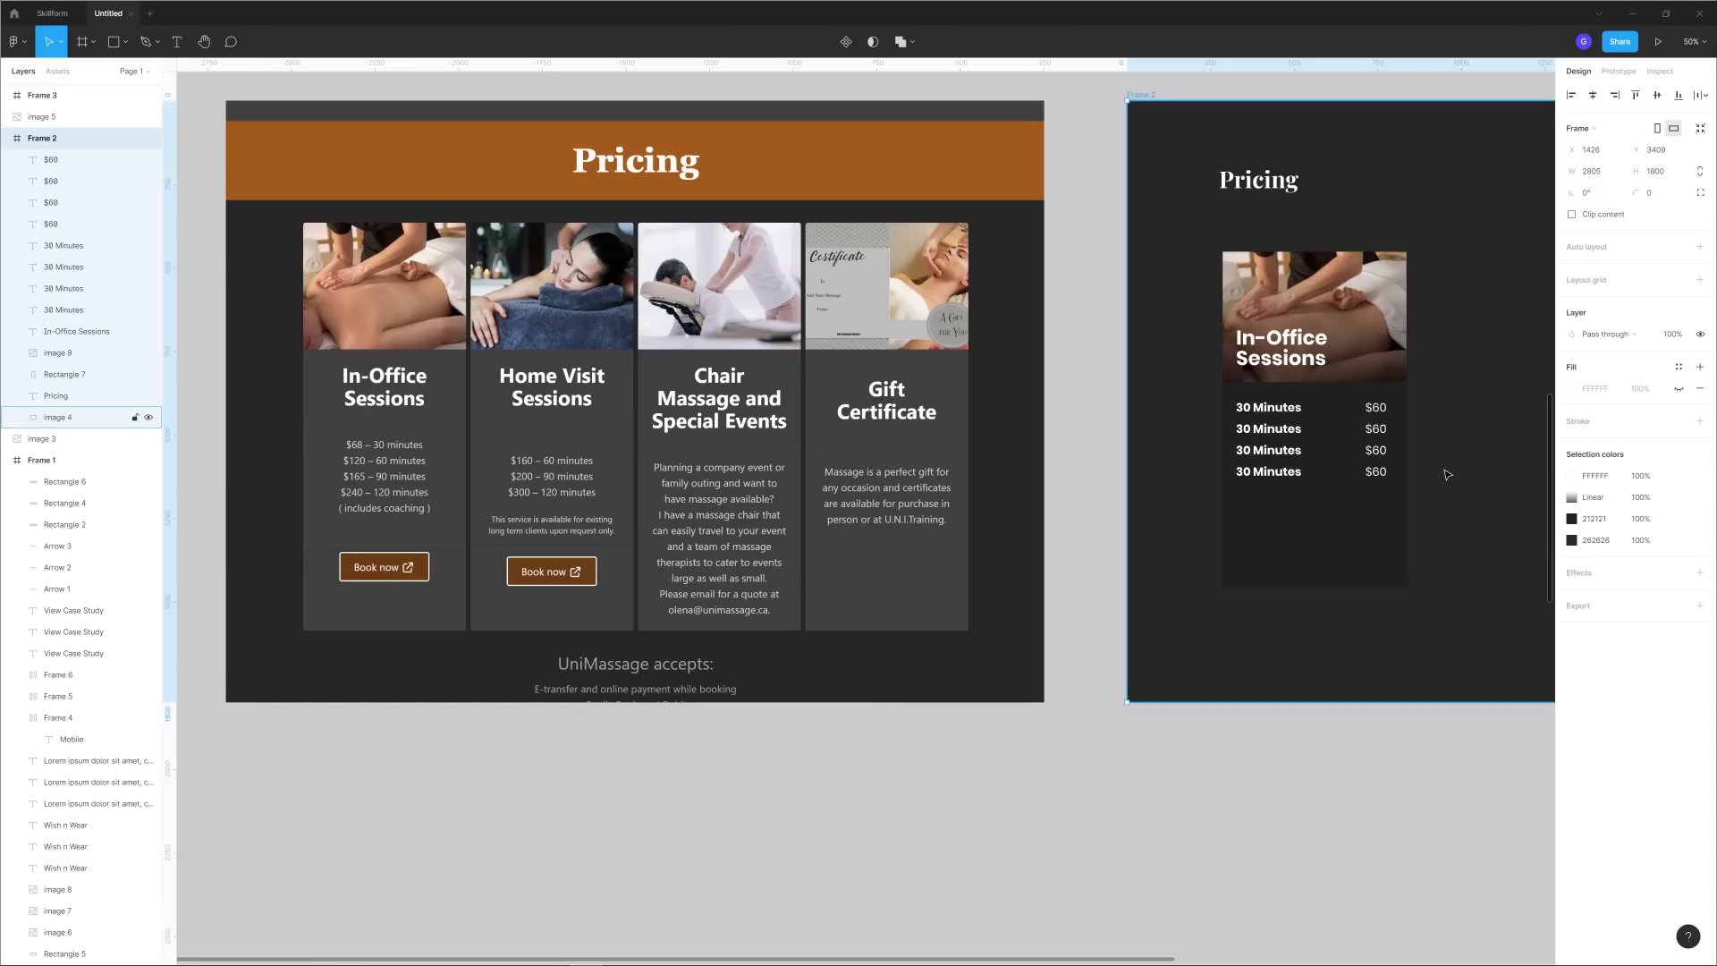
Change the duration in the card's second row to "60 Minutes".
{"action": "scroll", "coordinate": [1448, 474], "scroll_direction": "right", "scroll_amount": 3}
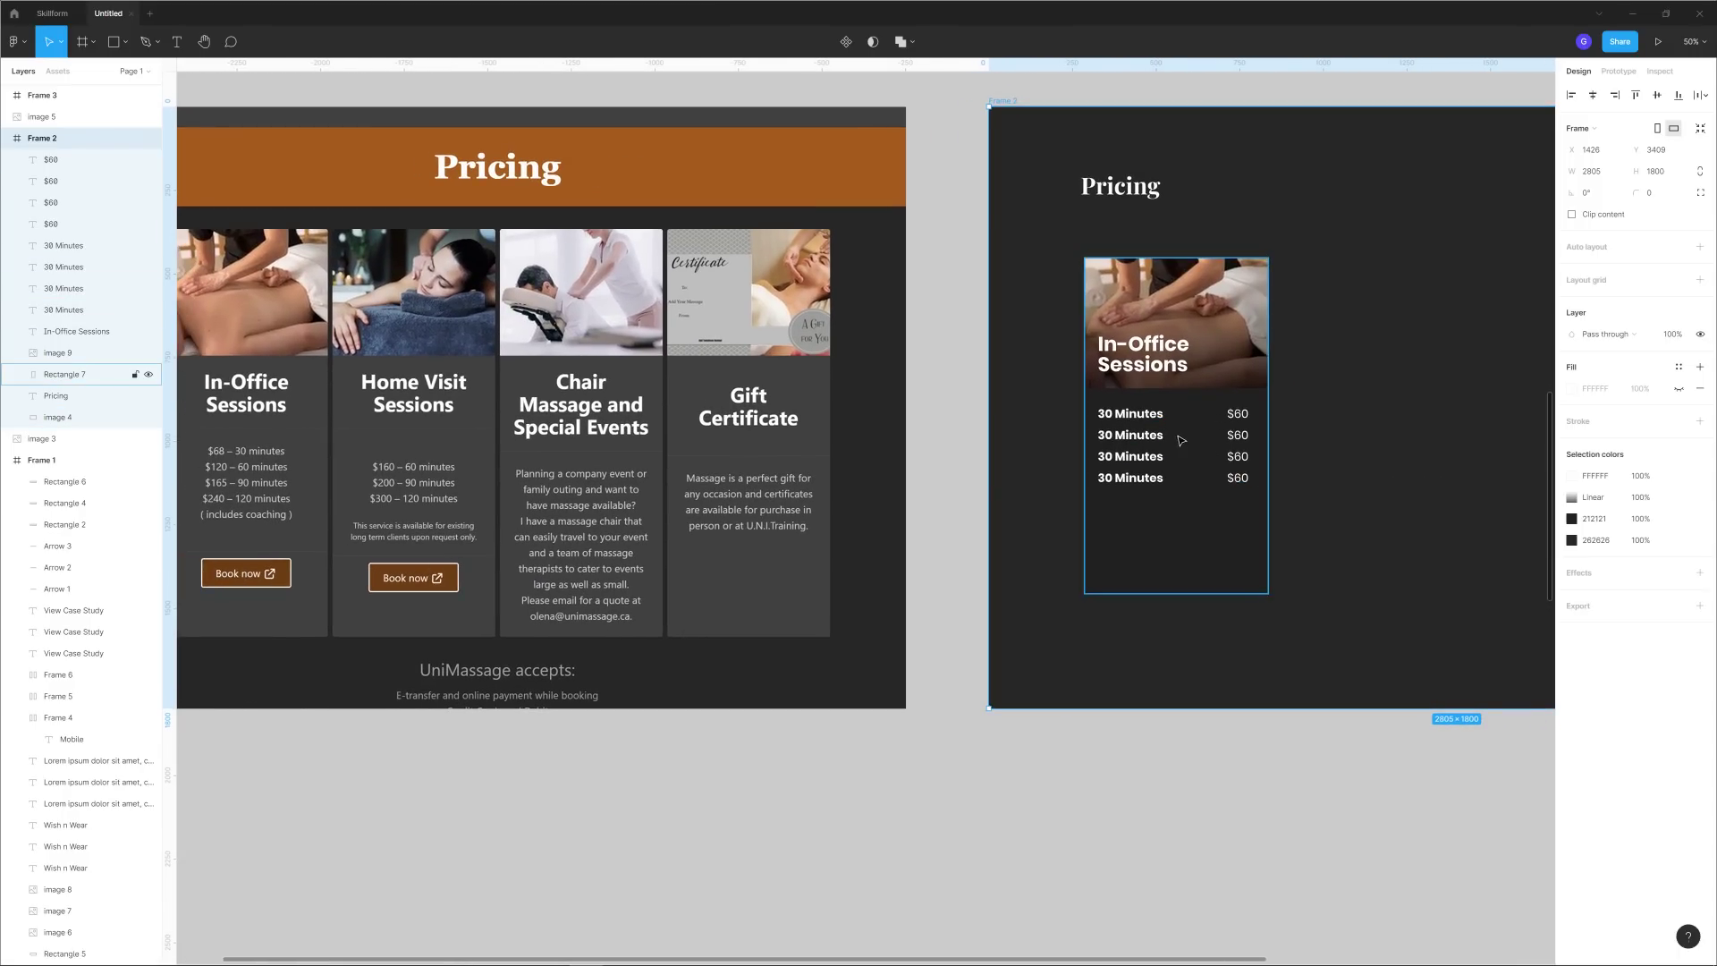
{"action": "scroll", "coordinate": [1180, 440], "scroll_direction": "up", "scroll_amount": 5}
{"action": "double_click", "coordinate": [1108, 436]}
{"action": "left_click", "coordinate": [1109, 435]}
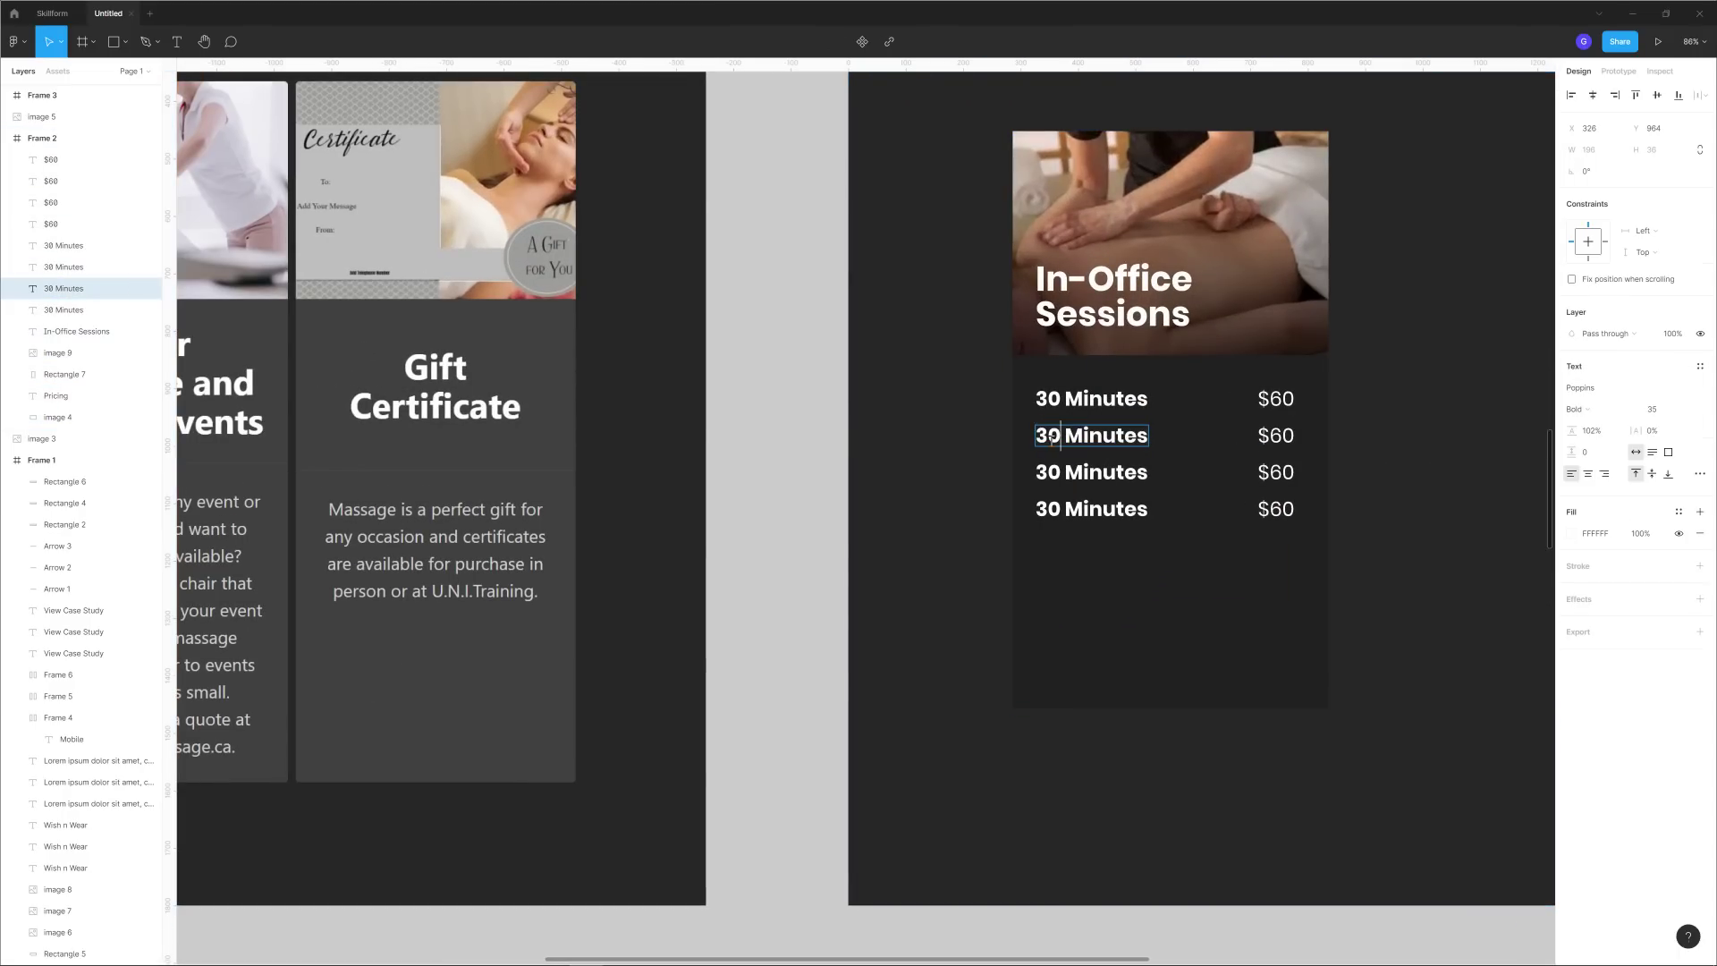
{"action": "double_click", "coordinate": [1048, 436]}
{"action": "type", "text": "60"}
{"action": "key", "text": "Escape"}
Change the second row's price to "$120" and shift it to line up with the right edge of the other prices.
{"action": "double_click", "coordinate": [1285, 437]}
{"action": "type", "text": "$120"}
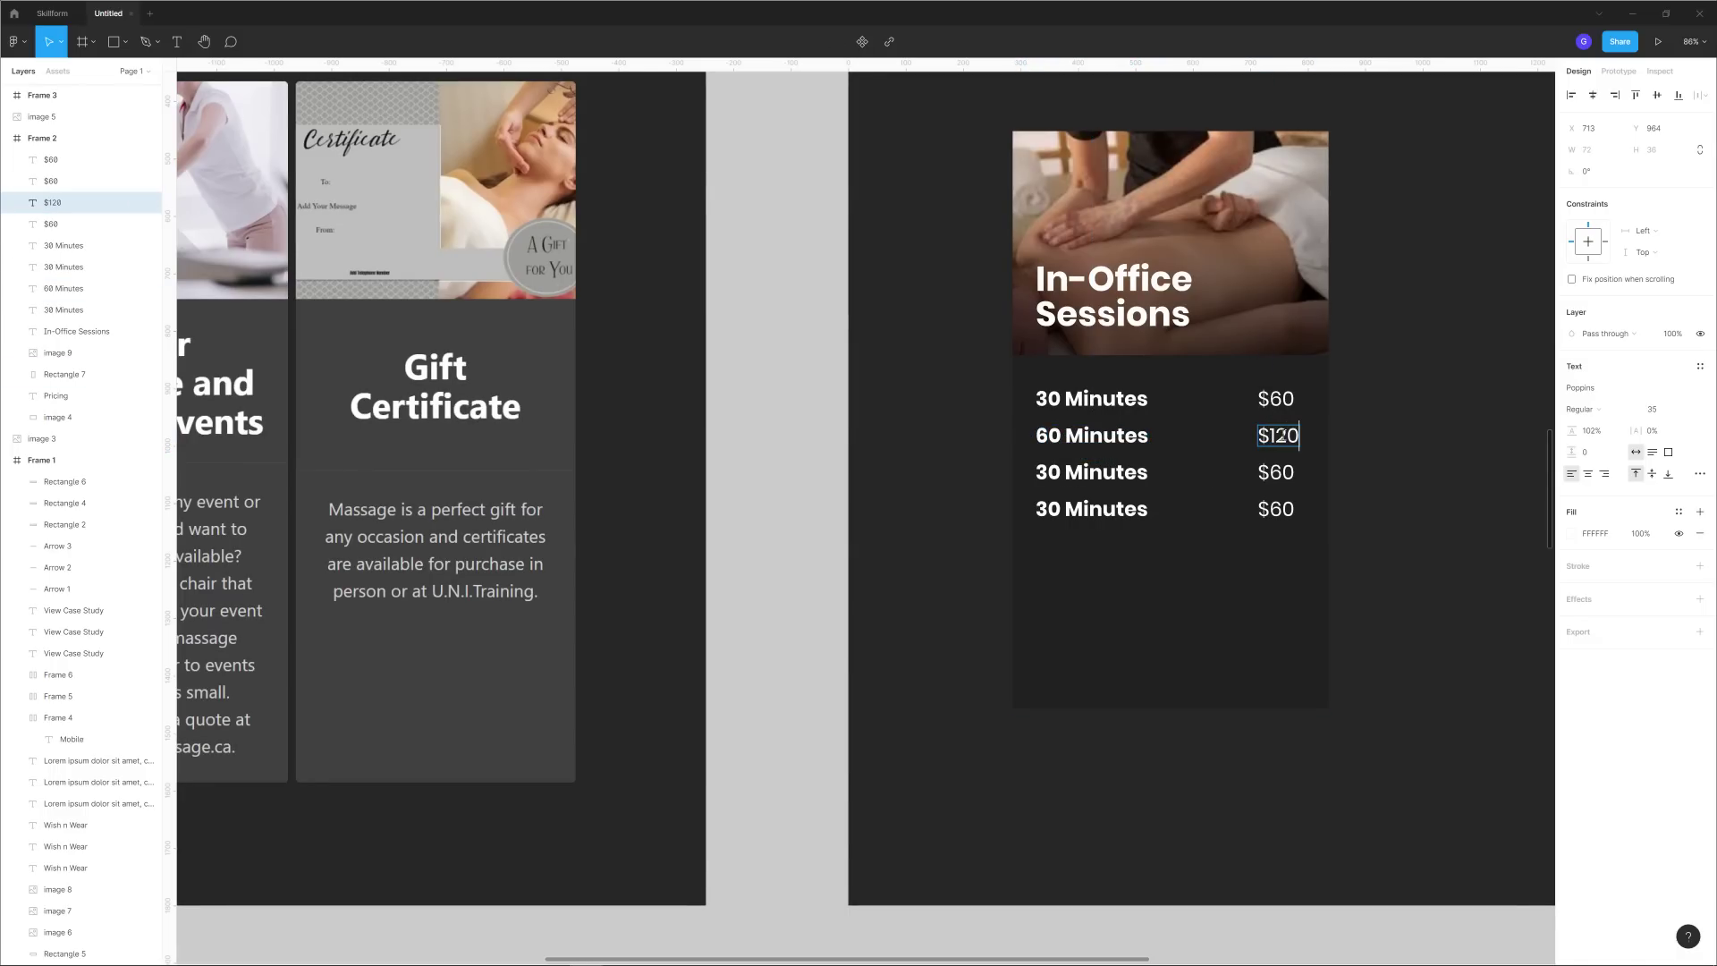
{"action": "key", "text": "Escape"}
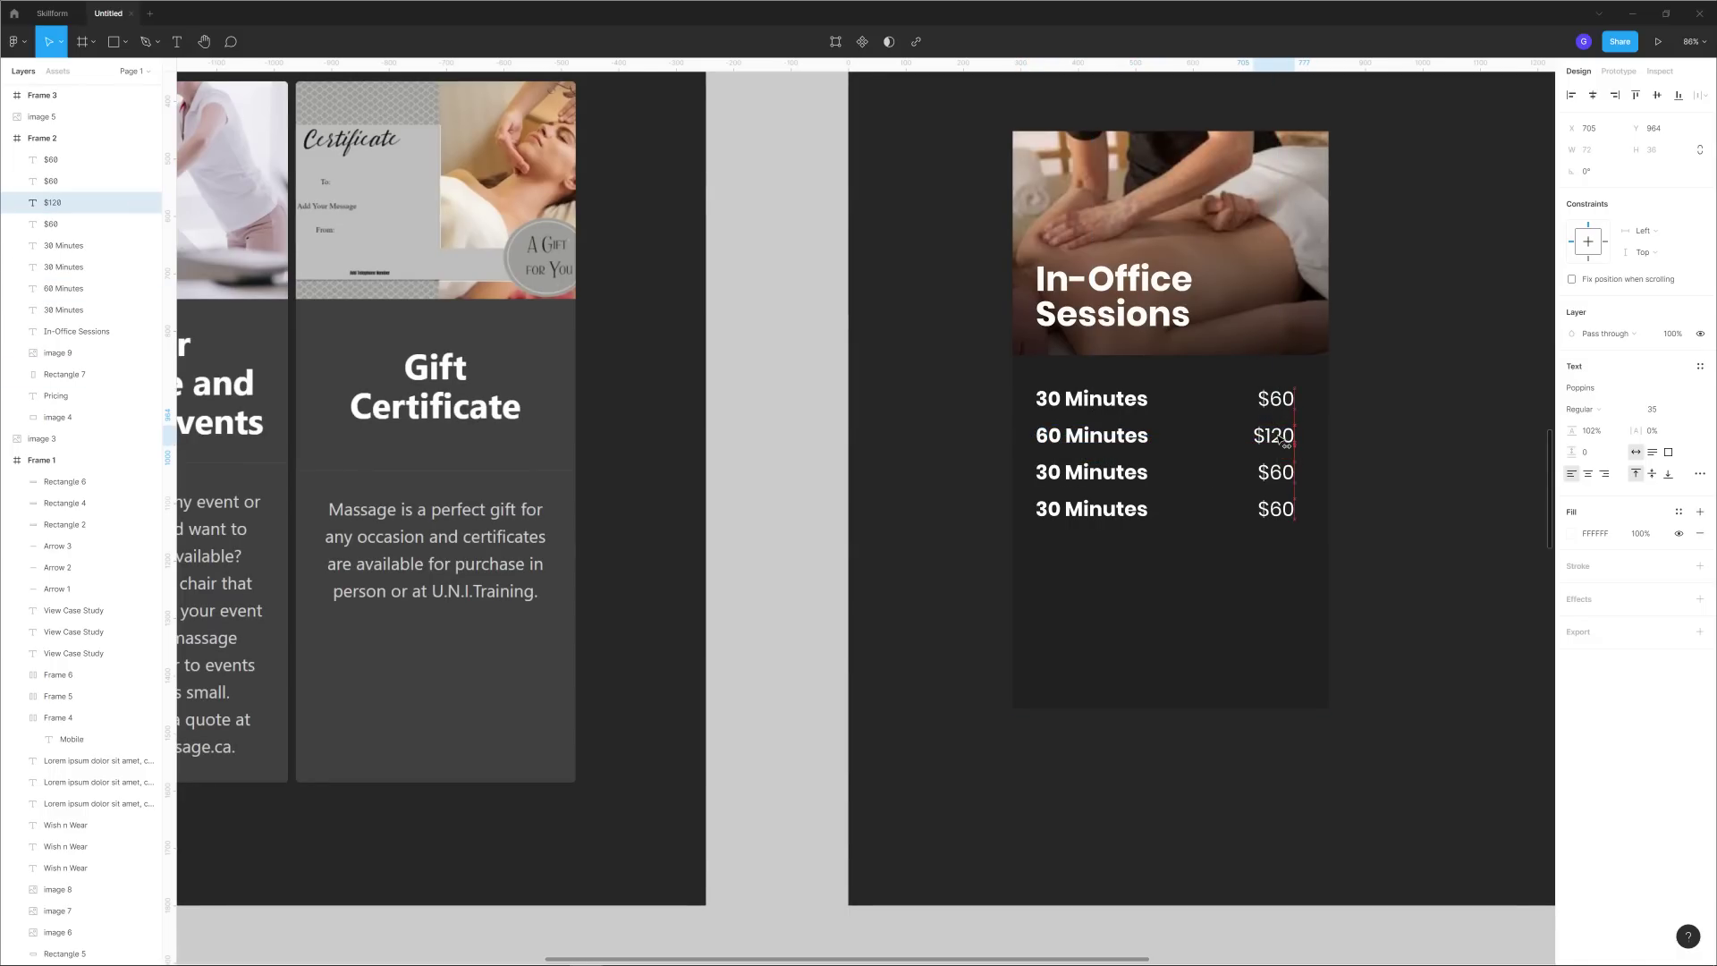
{"action": "key", "text": "Left"}
{"action": "key", "text": "Left"}
{"action": "key", "text": "Left"}
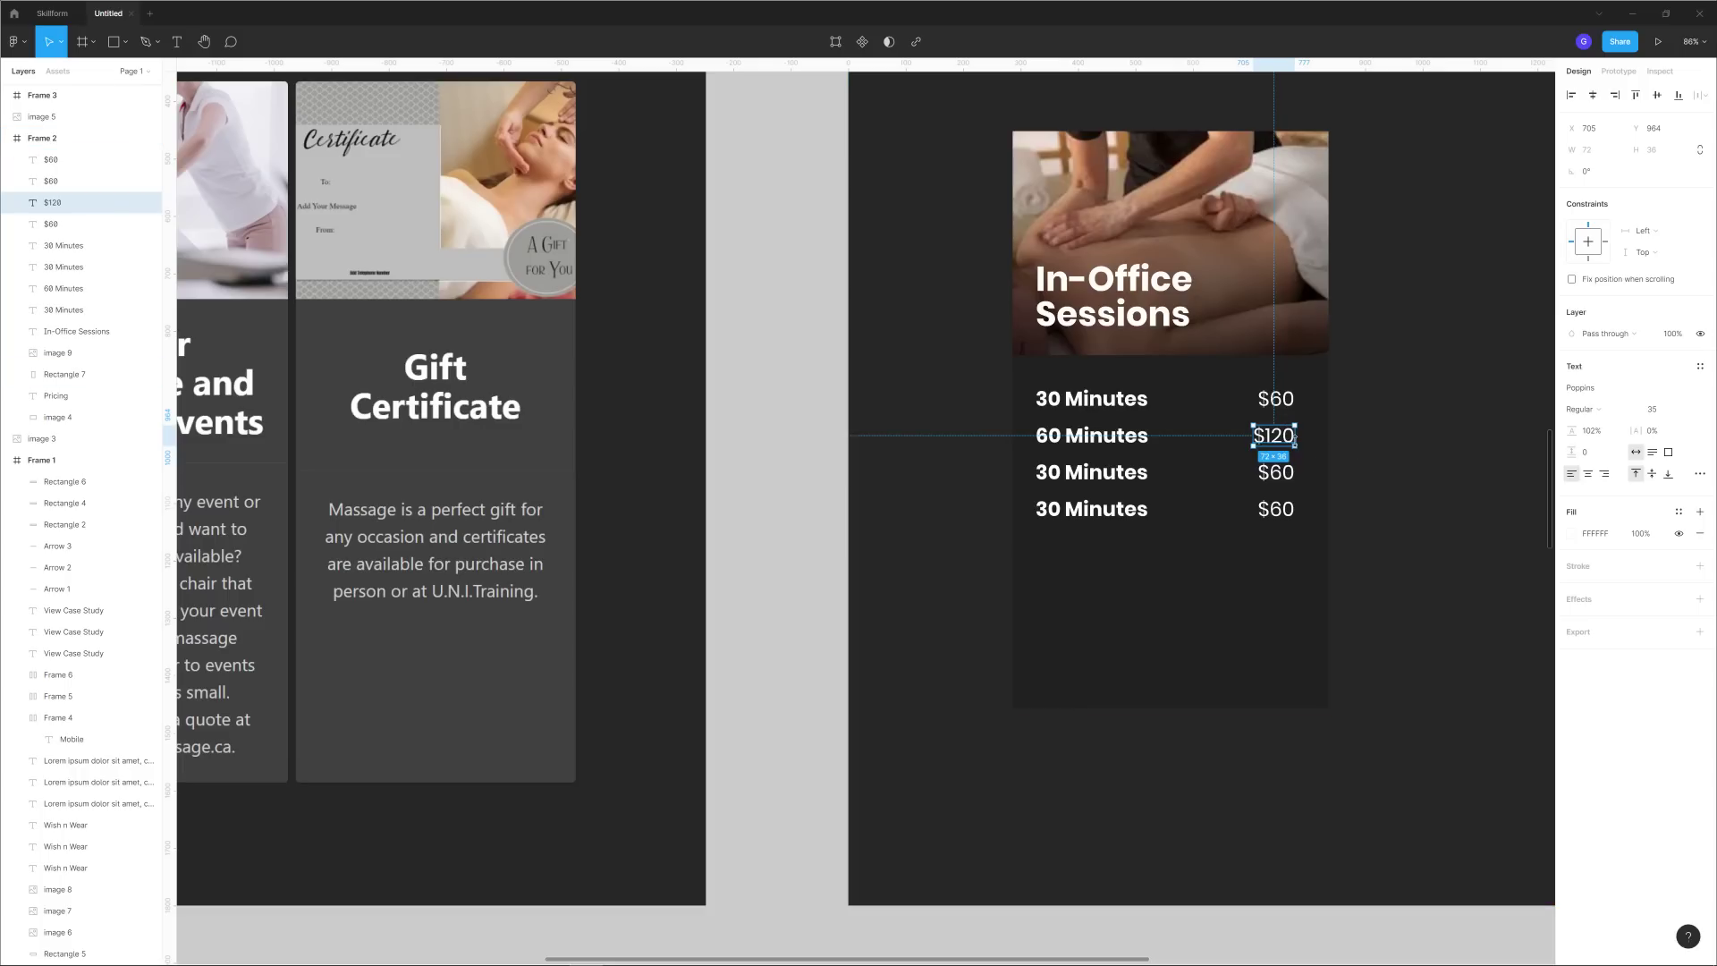
{"action": "key", "text": "Escape"}
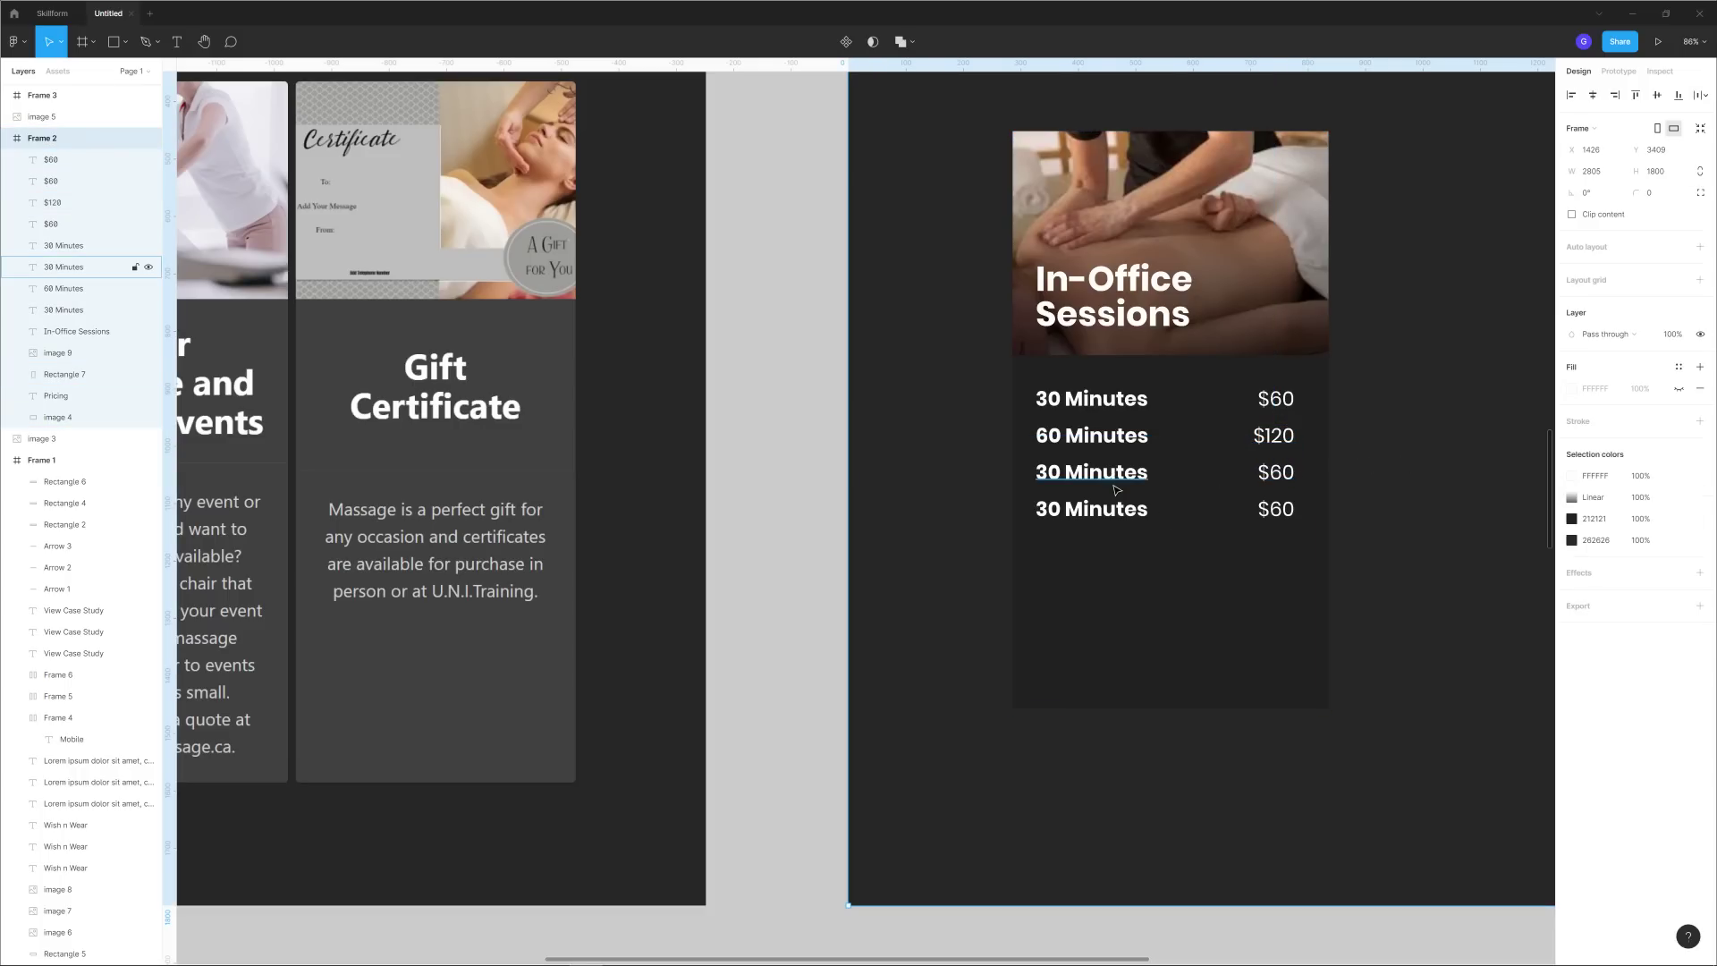
Set the font weight of all four duration labels in the In-Office Sessions card to SemiBold.
{"action": "scroll", "coordinate": [1235, 537], "scroll_direction": "down", "scroll_amount": 5}
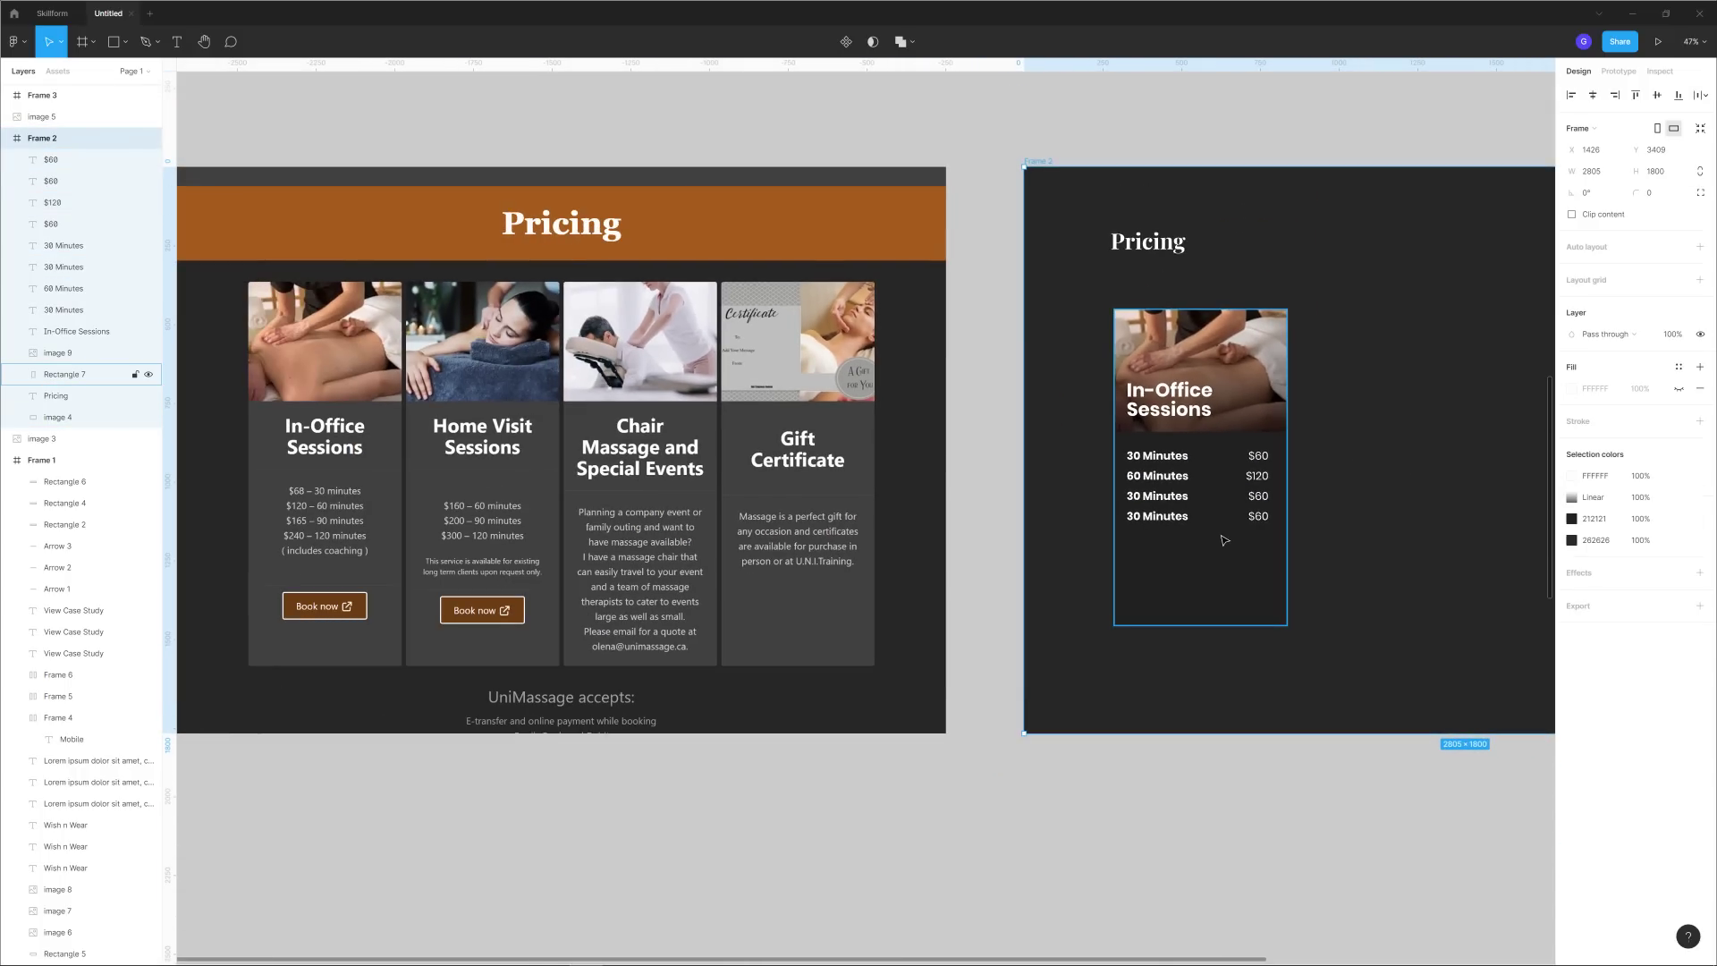
{"action": "left_click", "coordinate": [1172, 456]}
{"action": "left_click", "coordinate": [1172, 475], "text": "shift"}
{"action": "left_click", "coordinate": [1172, 497], "text": "shift"}
{"action": "left_click", "coordinate": [1171, 516], "text": "shift"}
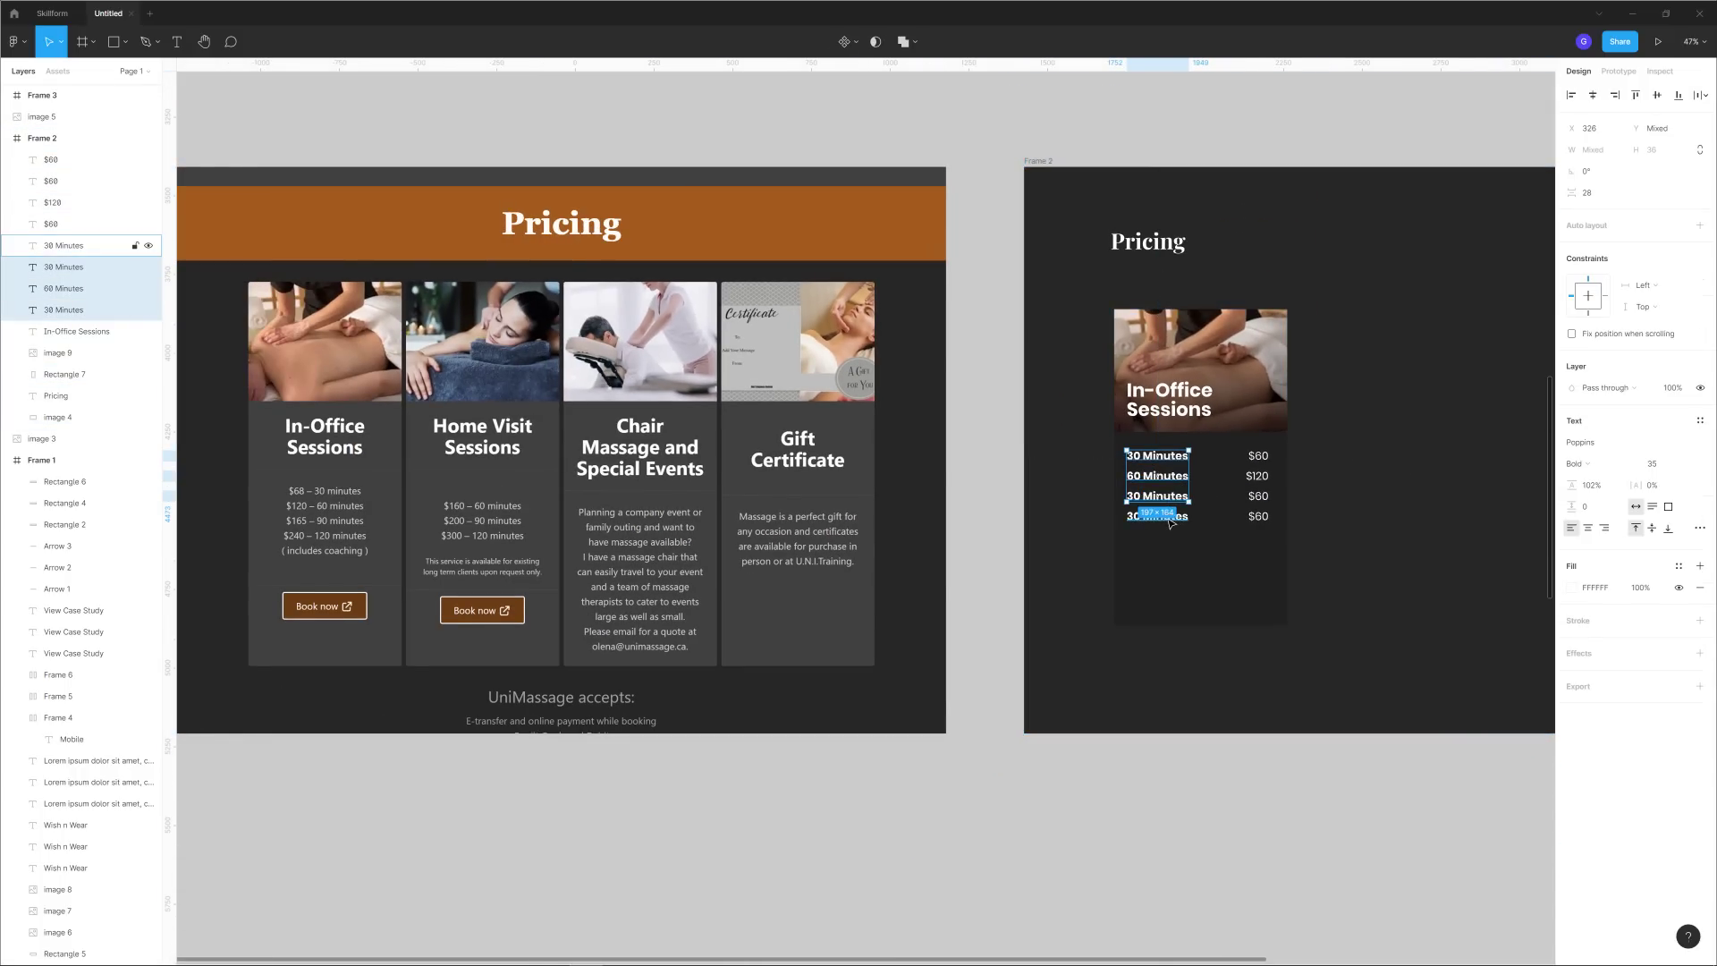
{"action": "left_click", "coordinate": [1587, 465]}
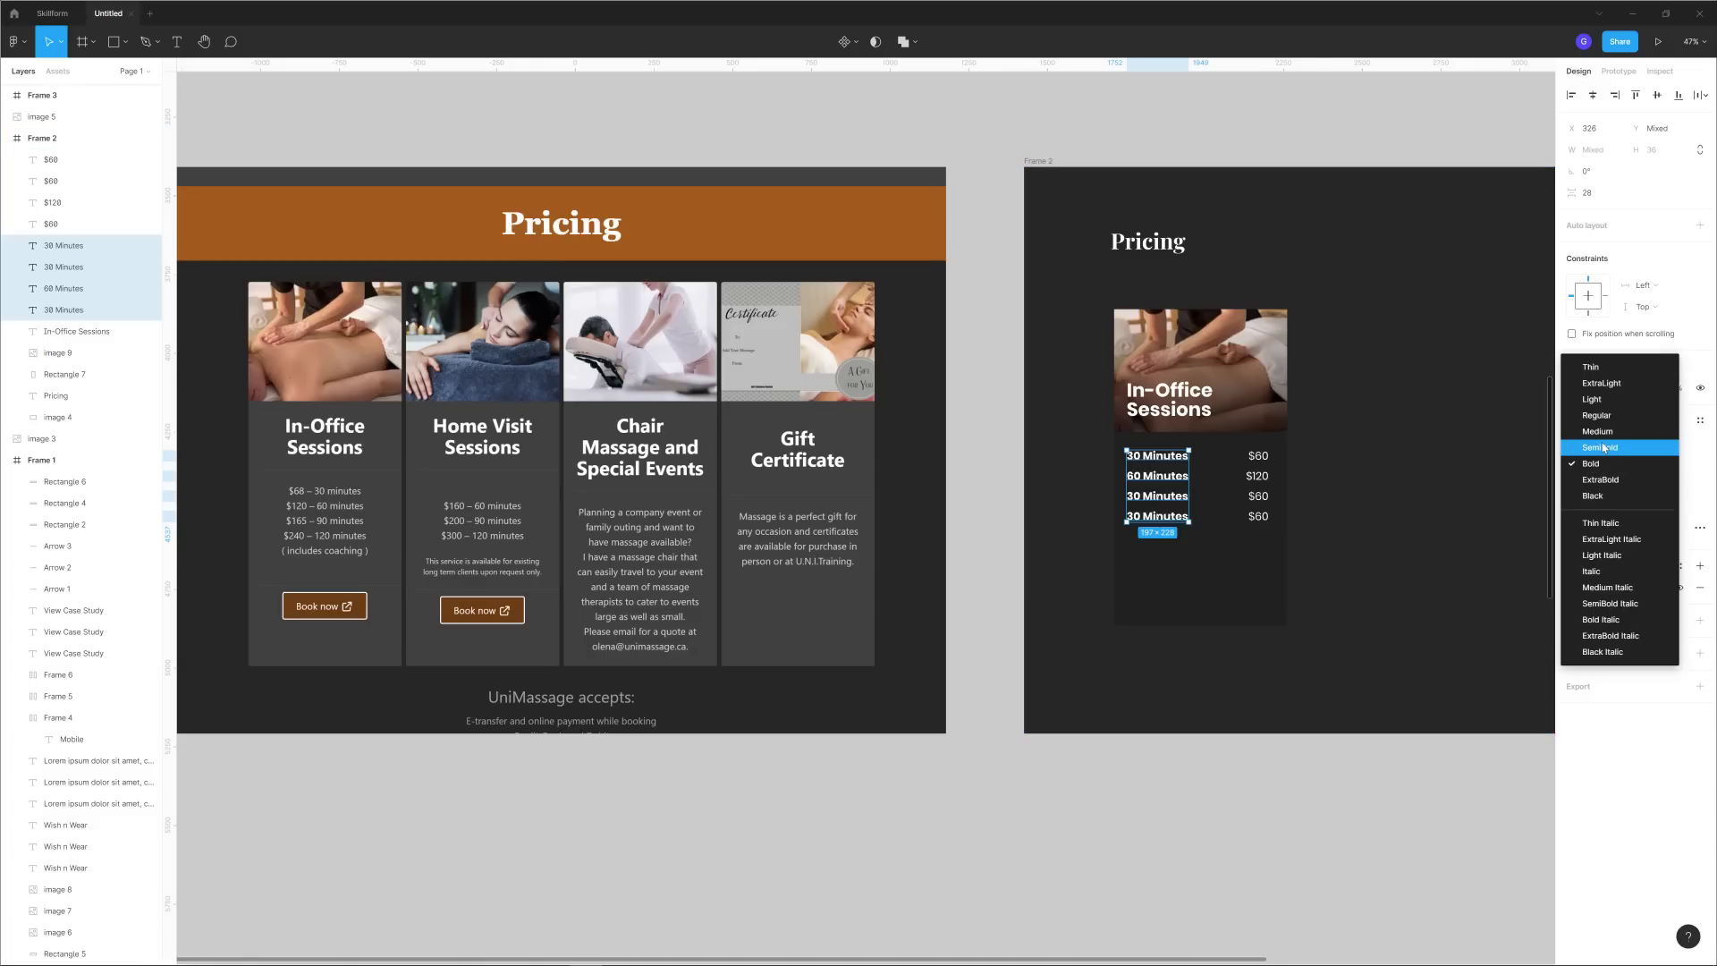
{"action": "left_click", "coordinate": [1603, 447]}
{"action": "left_click", "coordinate": [1393, 556]}
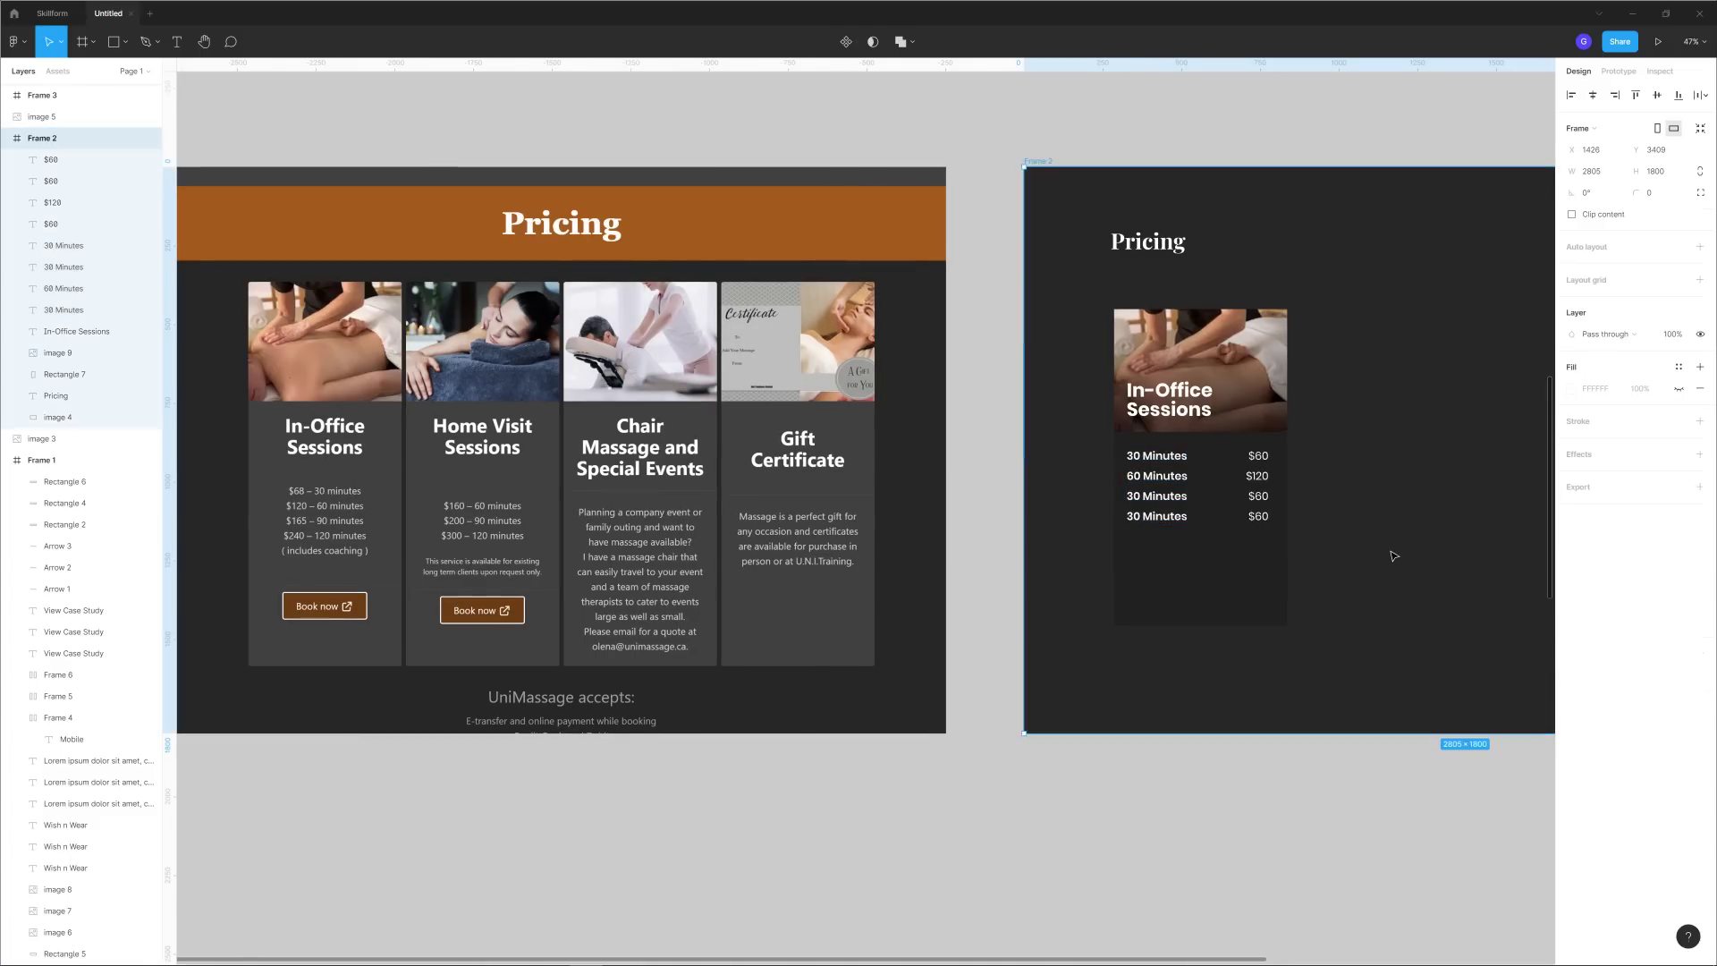
Change the fill of all four price texts in the card to light grey BEBEBE.
{"action": "scroll", "coordinate": [1366, 490], "scroll_direction": "up", "scroll_amount": 5, "text": "ctrl"}
{"action": "left_click", "coordinate": [1258, 456]}
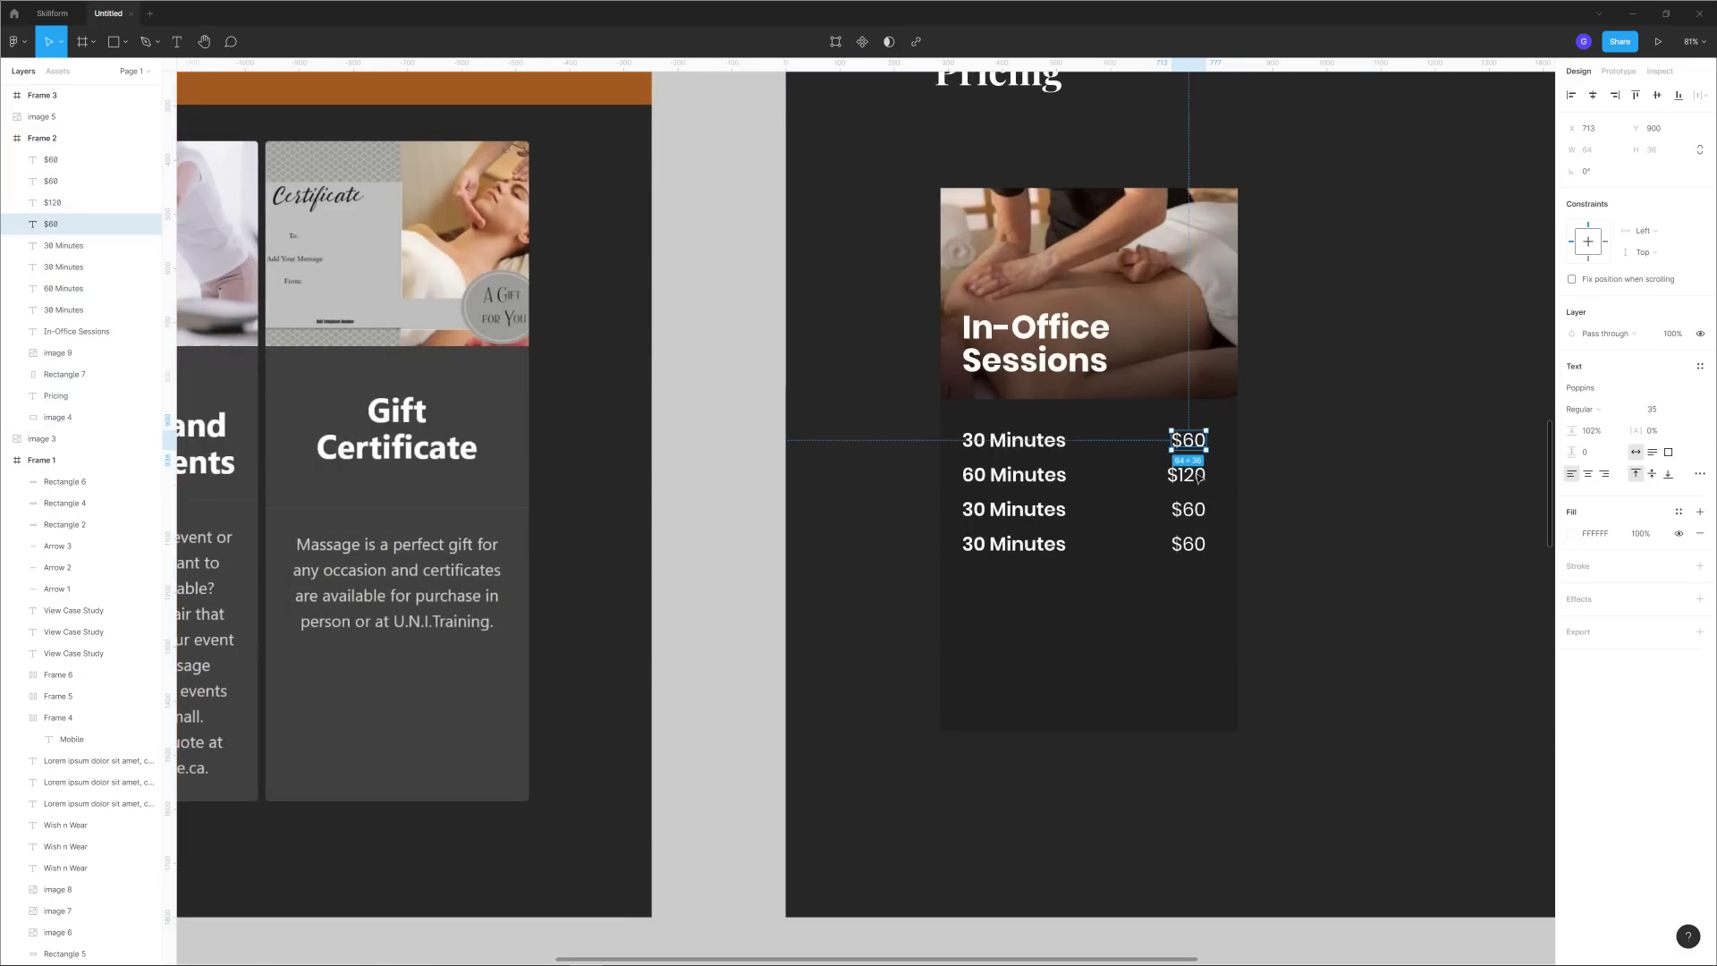
{"action": "left_click", "coordinate": [1258, 476], "text": "shift"}
{"action": "left_click", "coordinate": [1258, 496], "text": "shift"}
{"action": "left_click", "coordinate": [1187, 546], "text": "shift"}
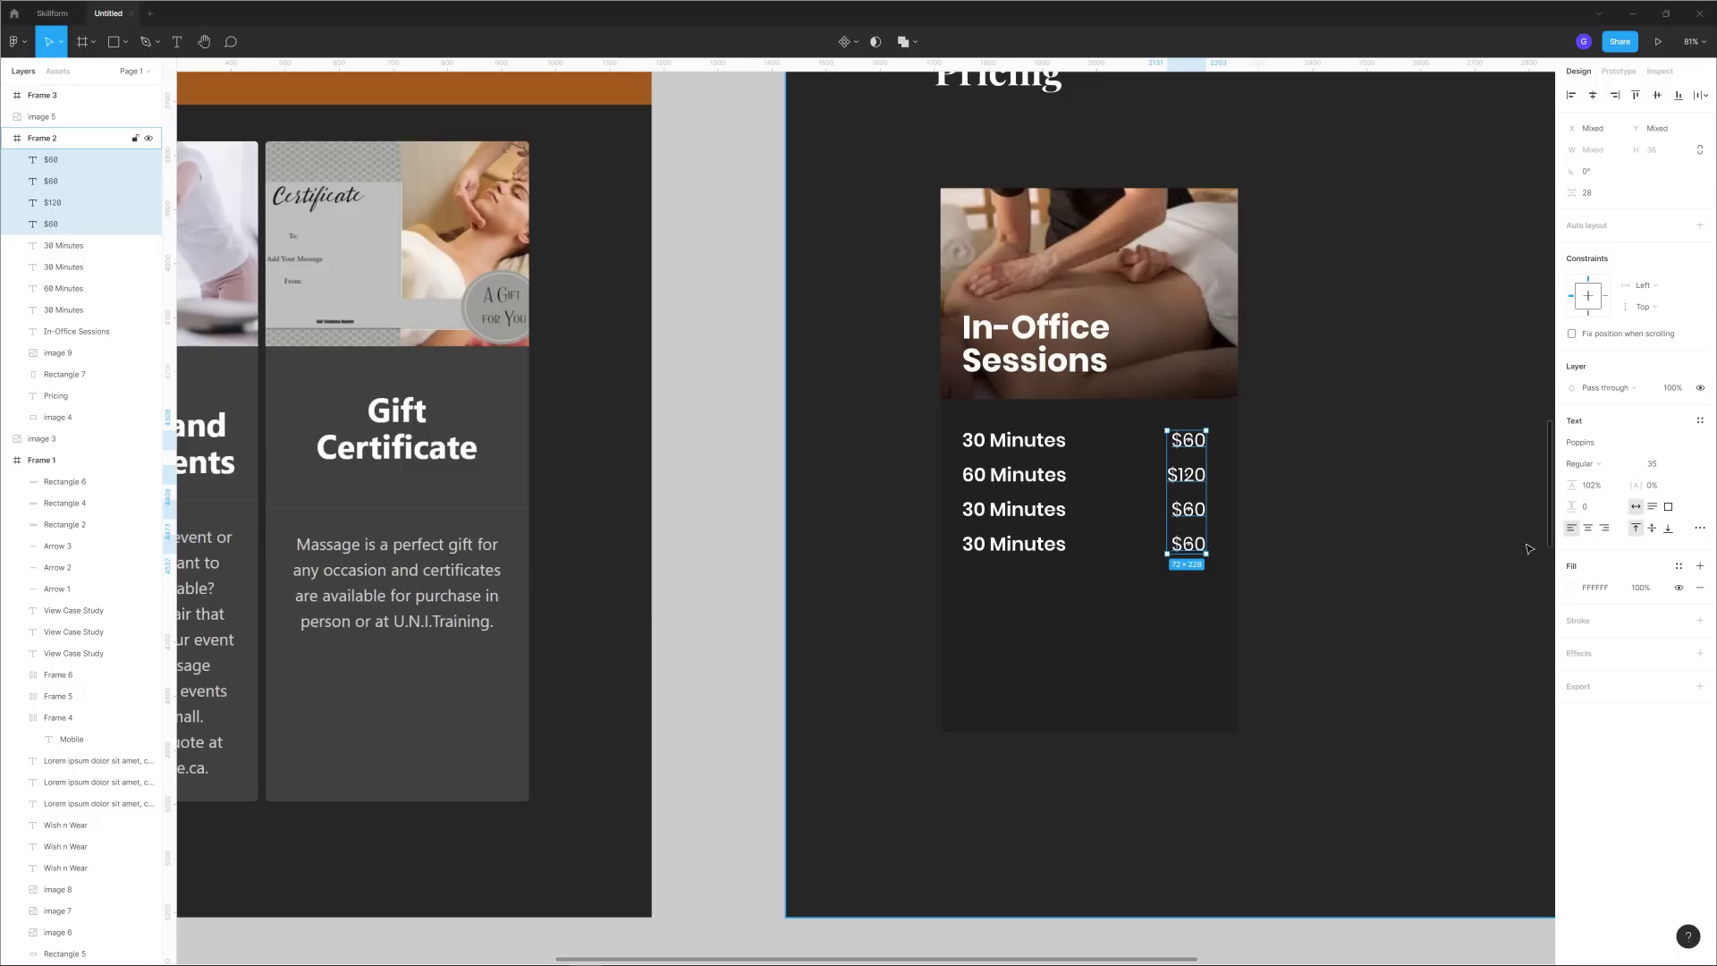
{"action": "left_click", "coordinate": [1572, 588]}
{"action": "left_click", "coordinate": [1422, 622]}
{"action": "left_click_drag", "start_coordinate": [1413, 632], "coordinate": [1356, 644]}
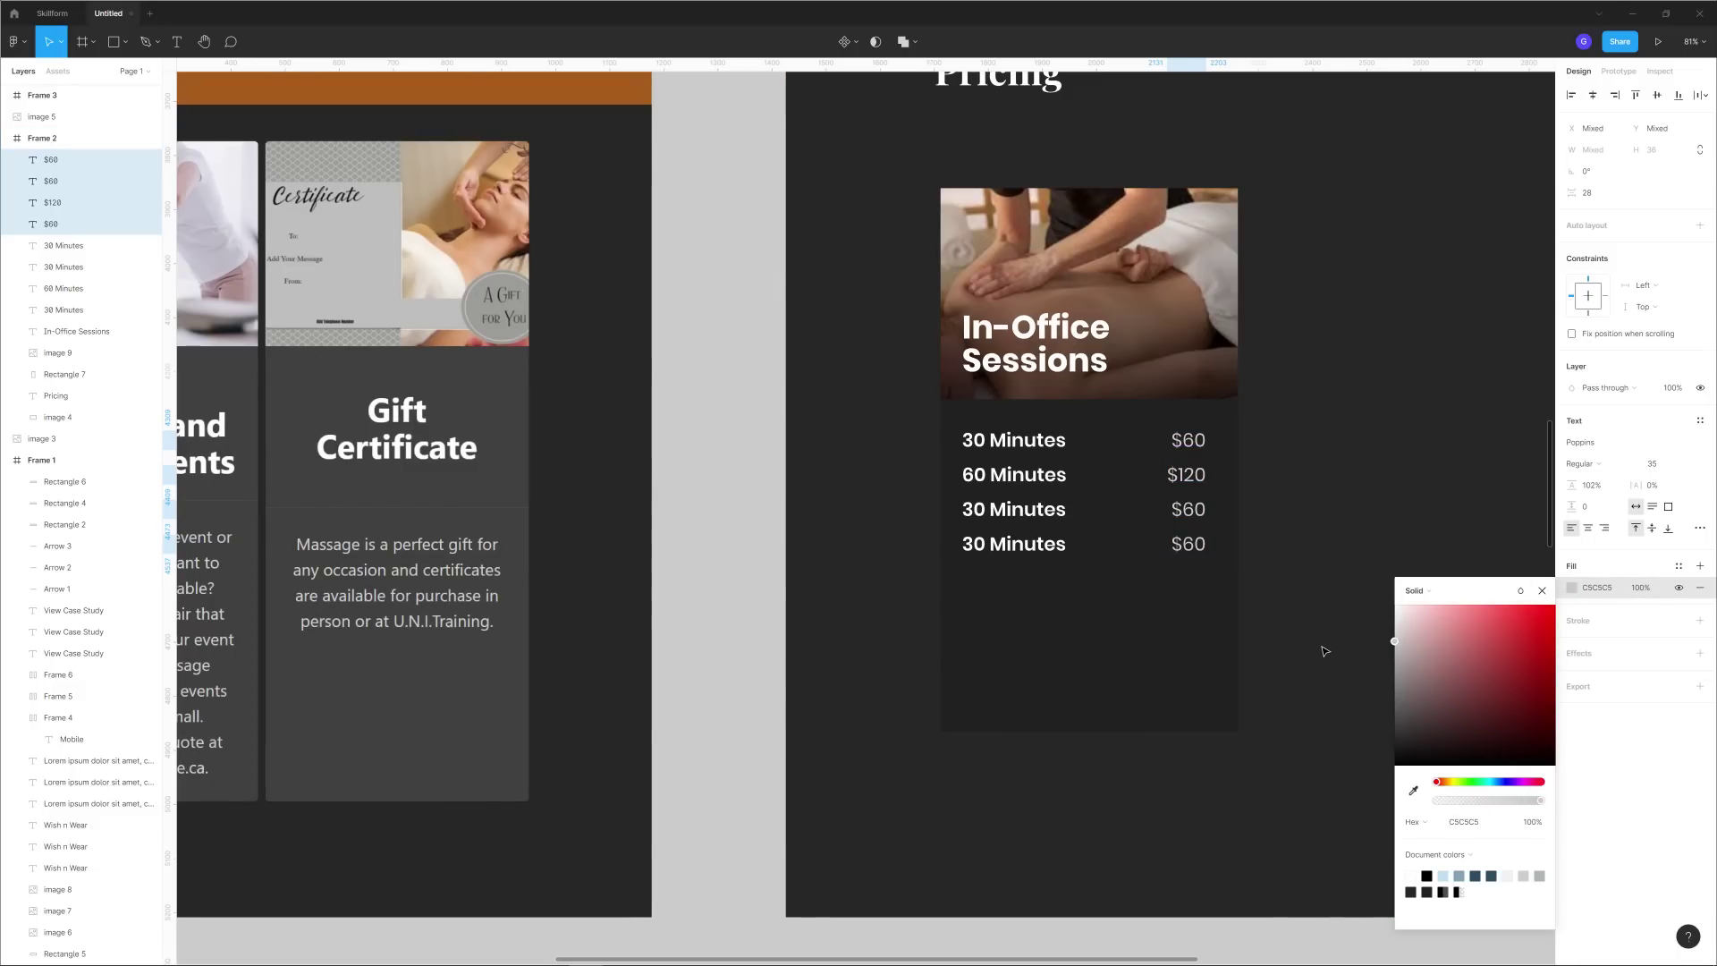
{"action": "key", "text": "Escape"}
{"action": "key", "text": "Escape"}
Examine the "View Case Study" button and the "Mobile" tag on the project cards in Frame 1.
{"action": "scroll", "coordinate": [1315, 655], "scroll_direction": "down", "scroll_amount": 5}
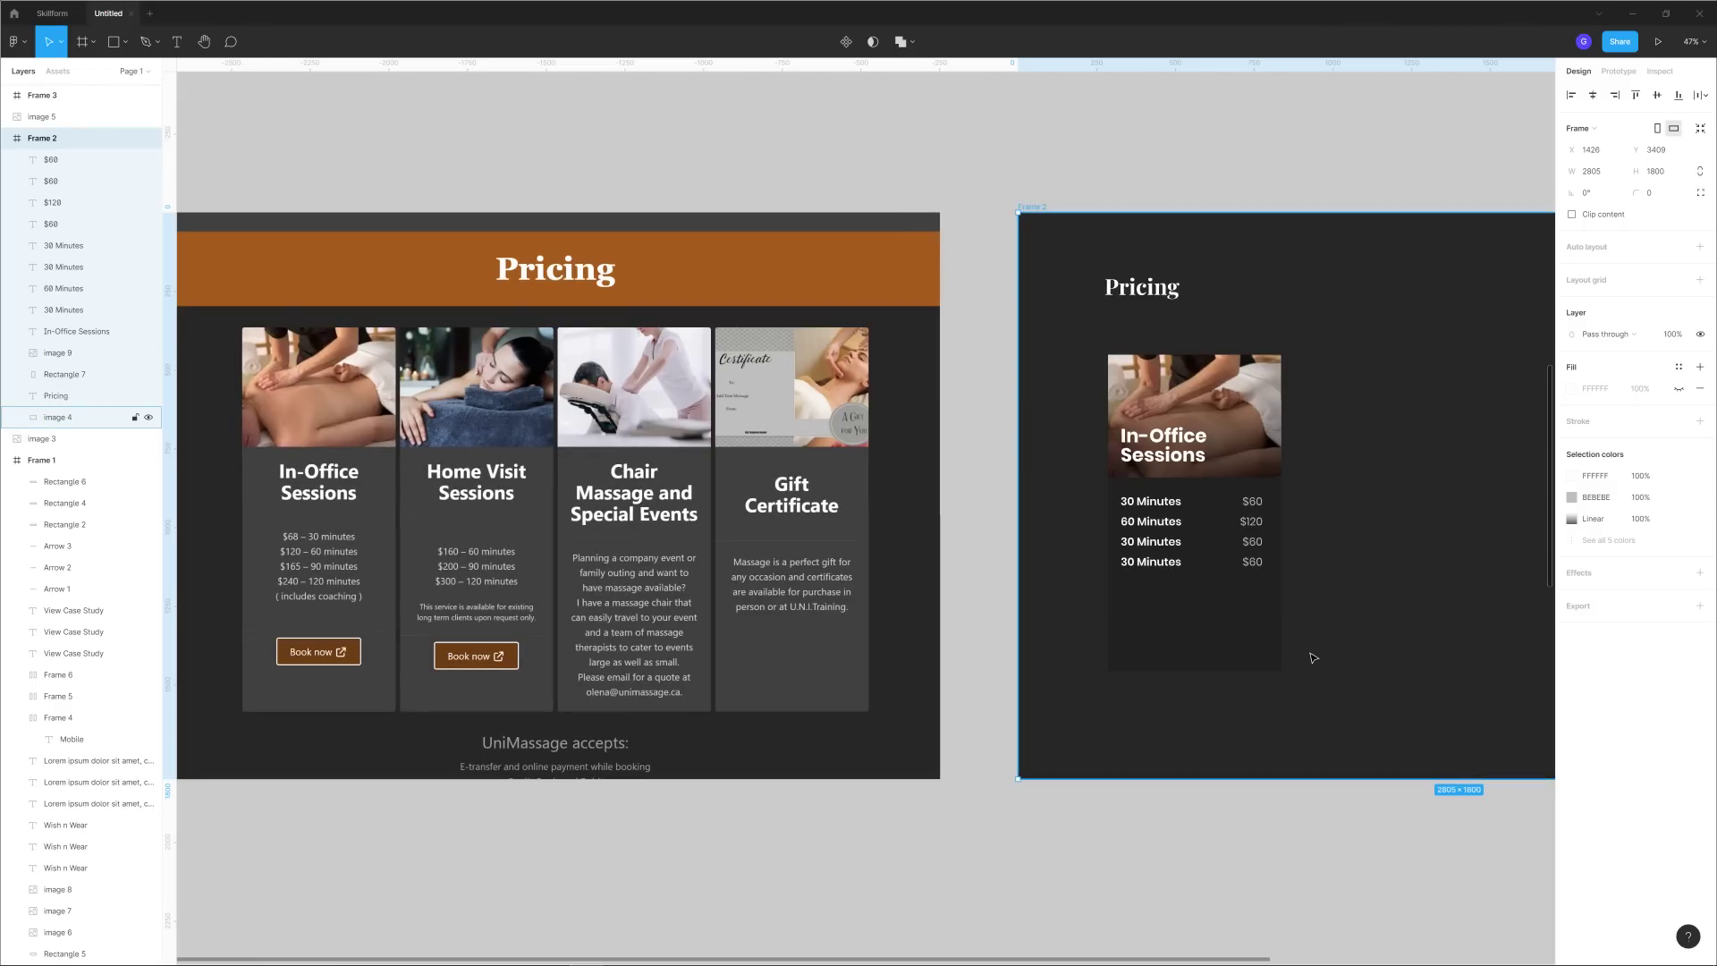
{"action": "scroll", "coordinate": [1337, 626], "scroll_direction": "down", "scroll_amount": 1}
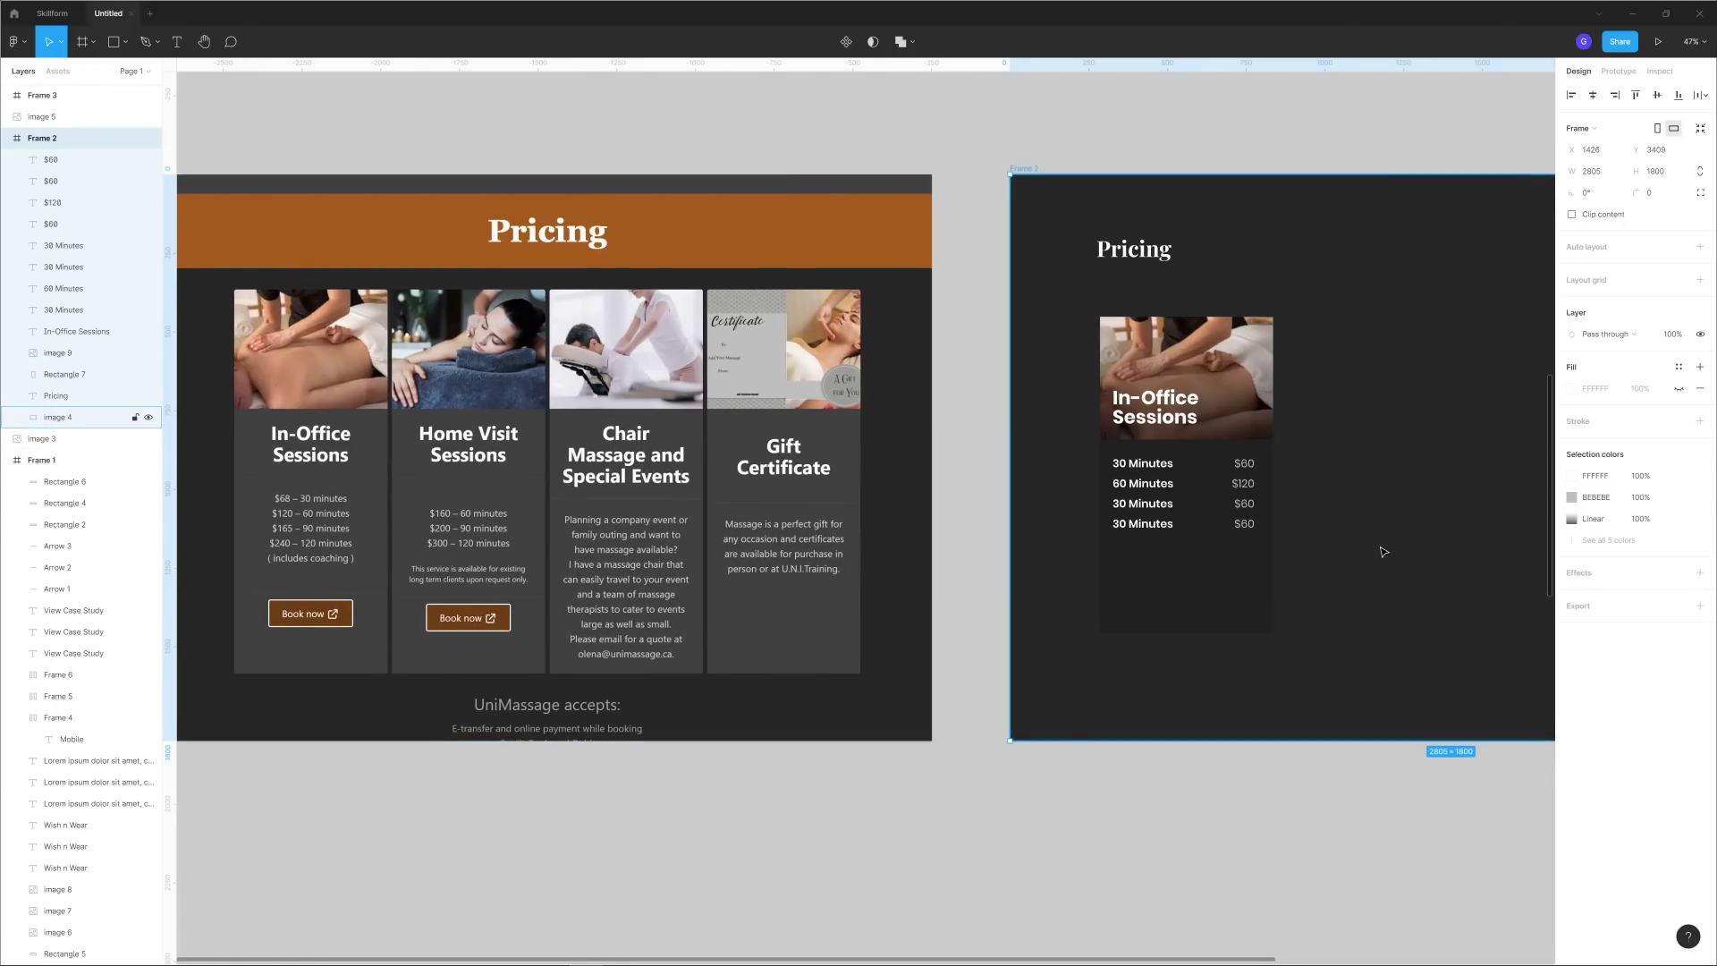
{"action": "scroll", "coordinate": [1386, 551], "scroll_direction": "up", "scroll_amount": 5}
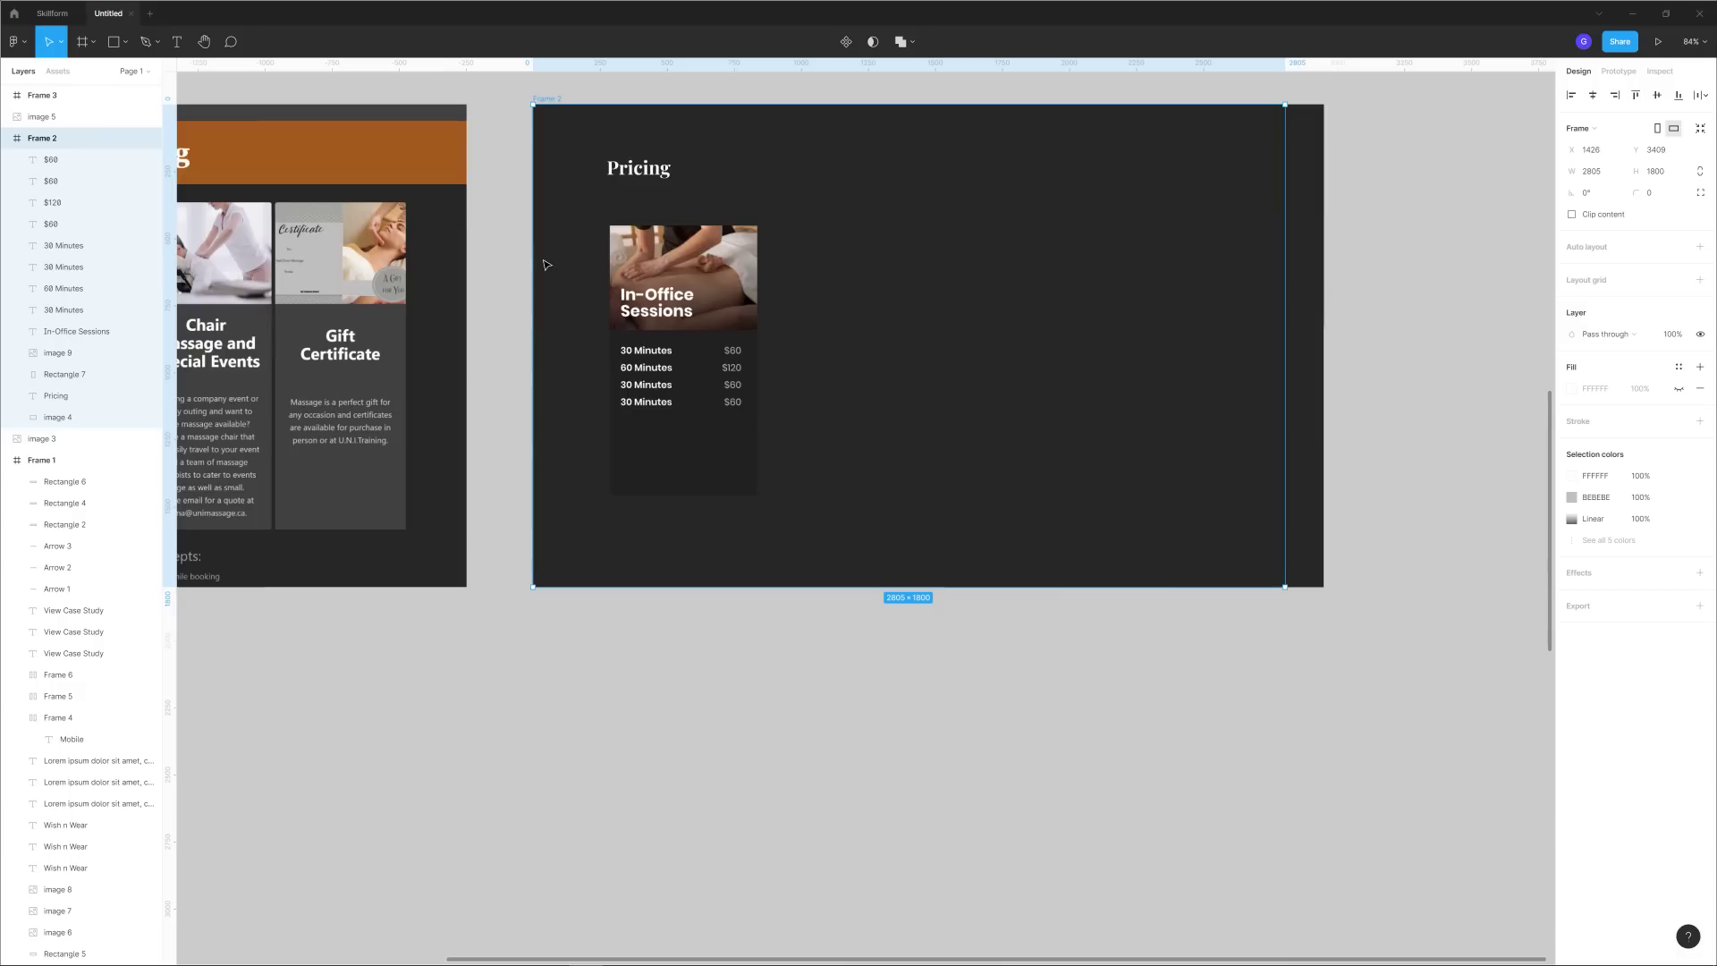
{"action": "scroll", "coordinate": [542, 228], "scroll_direction": "down", "scroll_amount": 6}
{"action": "left_click_drag", "start_coordinate": [541, 230], "coordinate": [764, 863]}
{"action": "left_click_drag", "start_coordinate": [770, 447], "coordinate": [782, 737]}
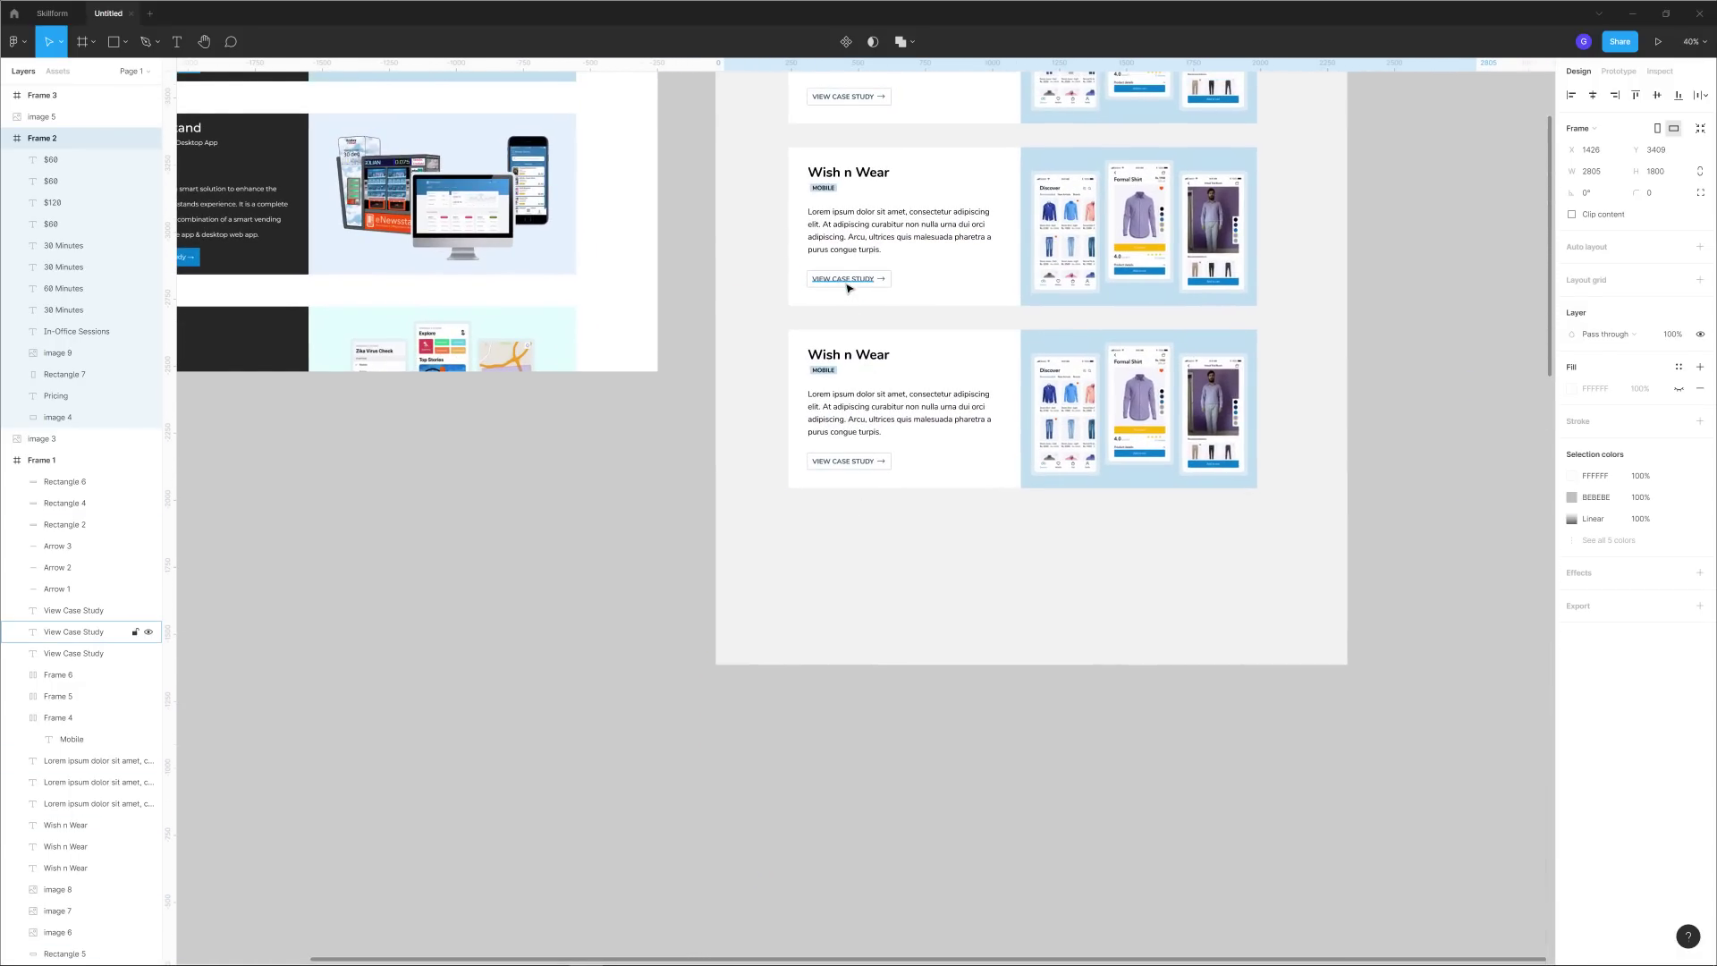
{"action": "left_click", "coordinate": [862, 277]}
{"action": "left_click_drag", "start_coordinate": [767, 208], "coordinate": [759, 433]}
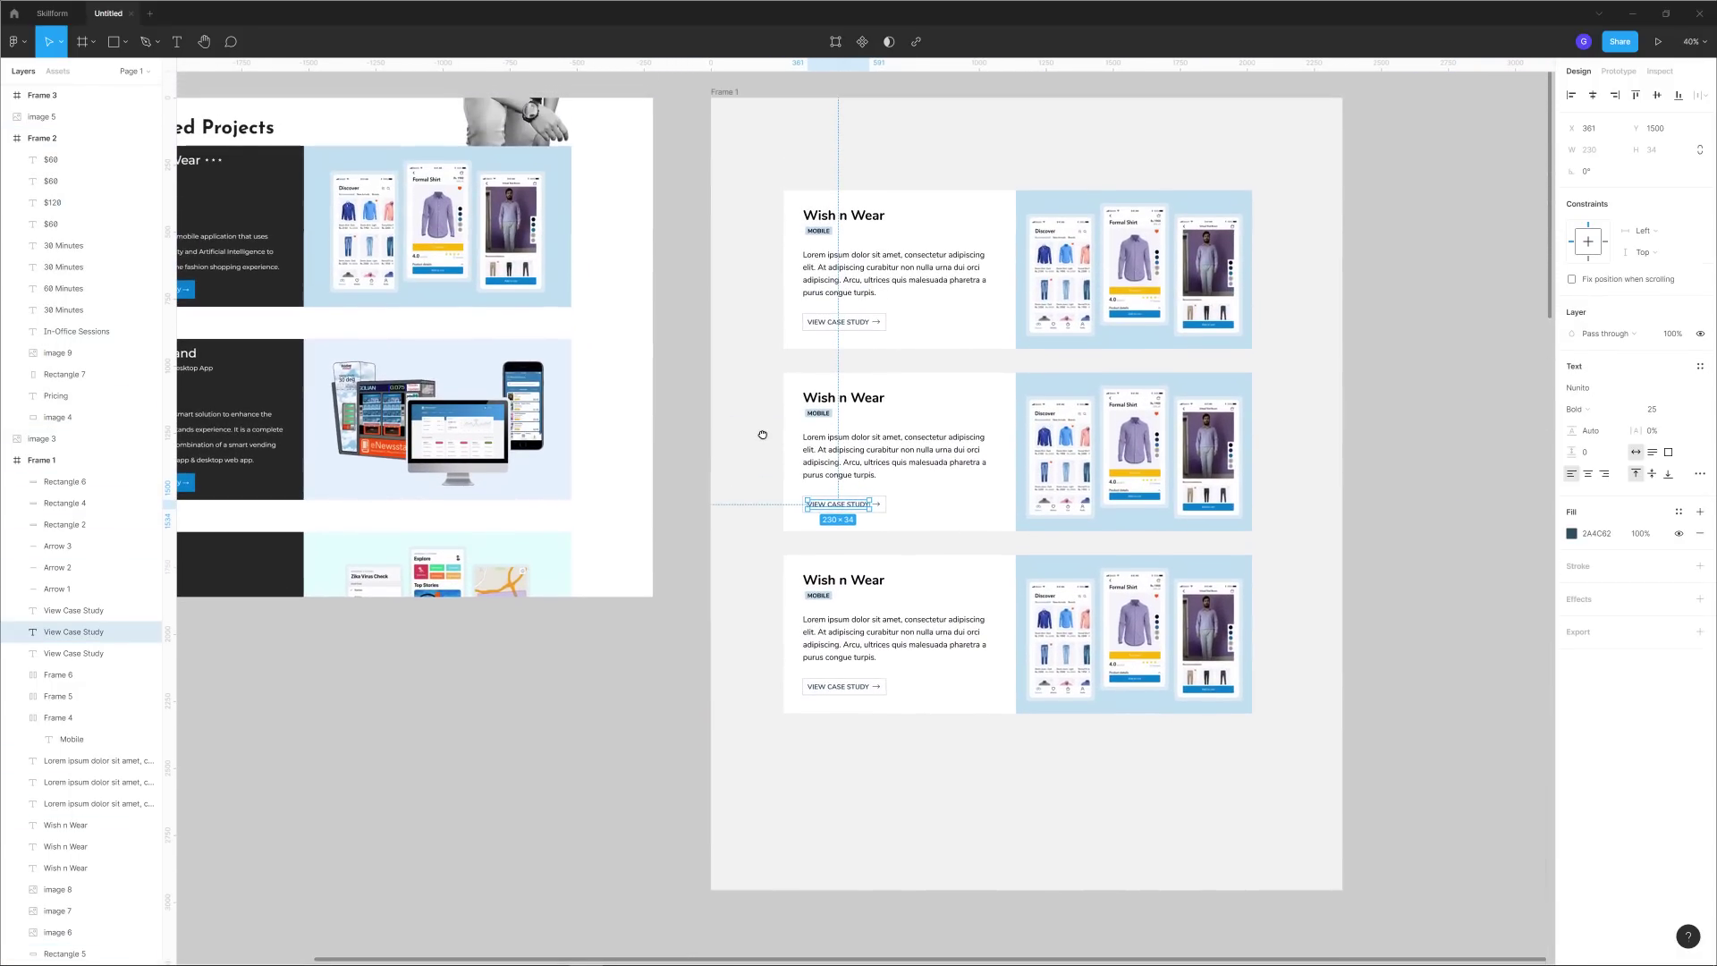
{"action": "scroll", "coordinate": [816, 237], "scroll_direction": "up", "scroll_amount": 5}
{"action": "left_click", "coordinate": [831, 204]}
{"action": "scroll", "coordinate": [897, 544], "scroll_direction": "down", "scroll_amount": 15}
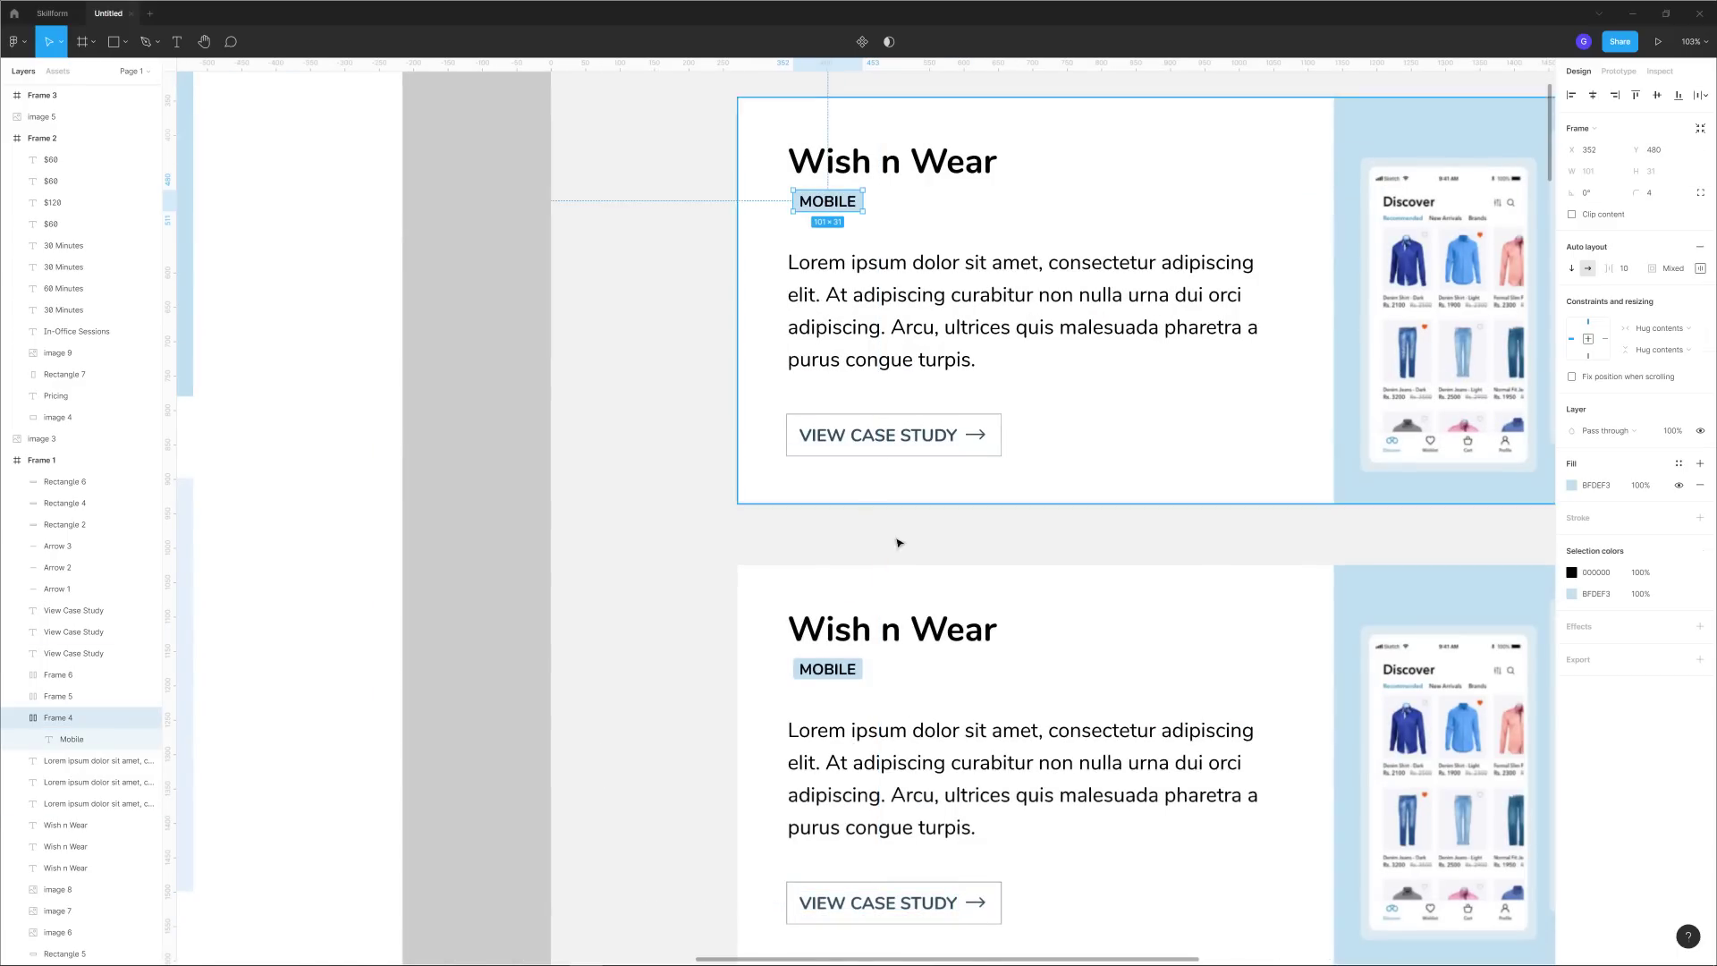
Add a "Book Now" text below the last duration row in the In-Office Sessions card.
{"action": "scroll", "coordinate": [866, 141], "scroll_direction": "down", "scroll_amount": 10}
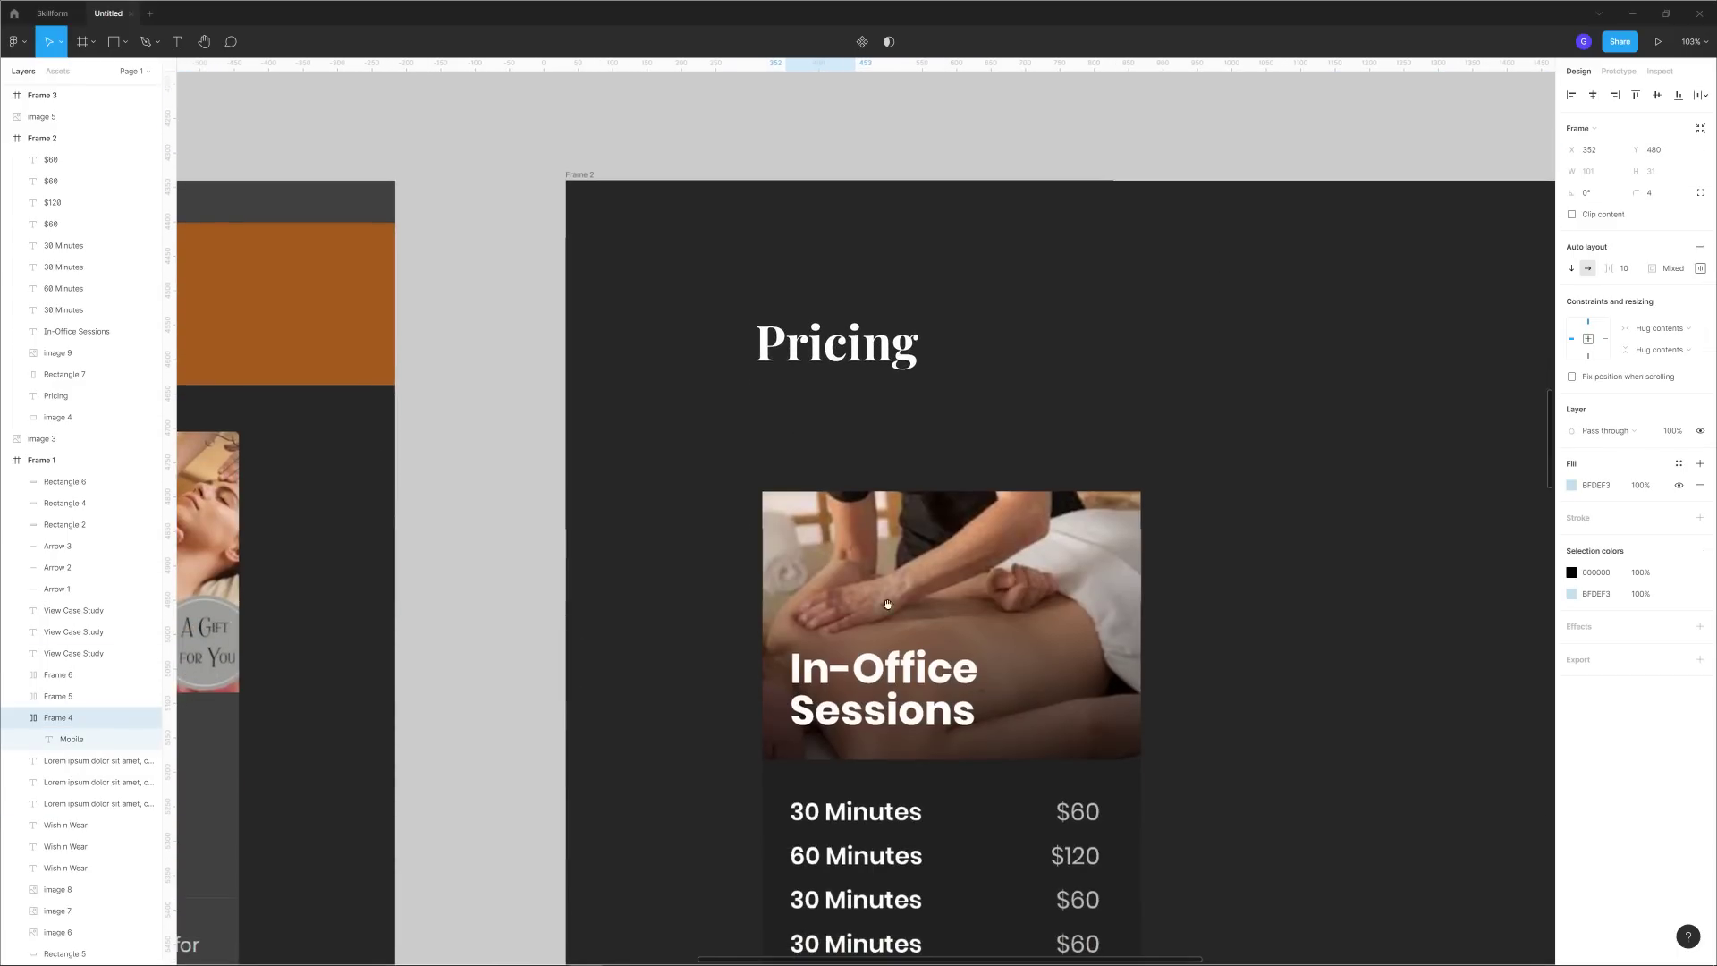
{"action": "left_click", "coordinate": [1241, 426]}
{"action": "key", "text": "t"}
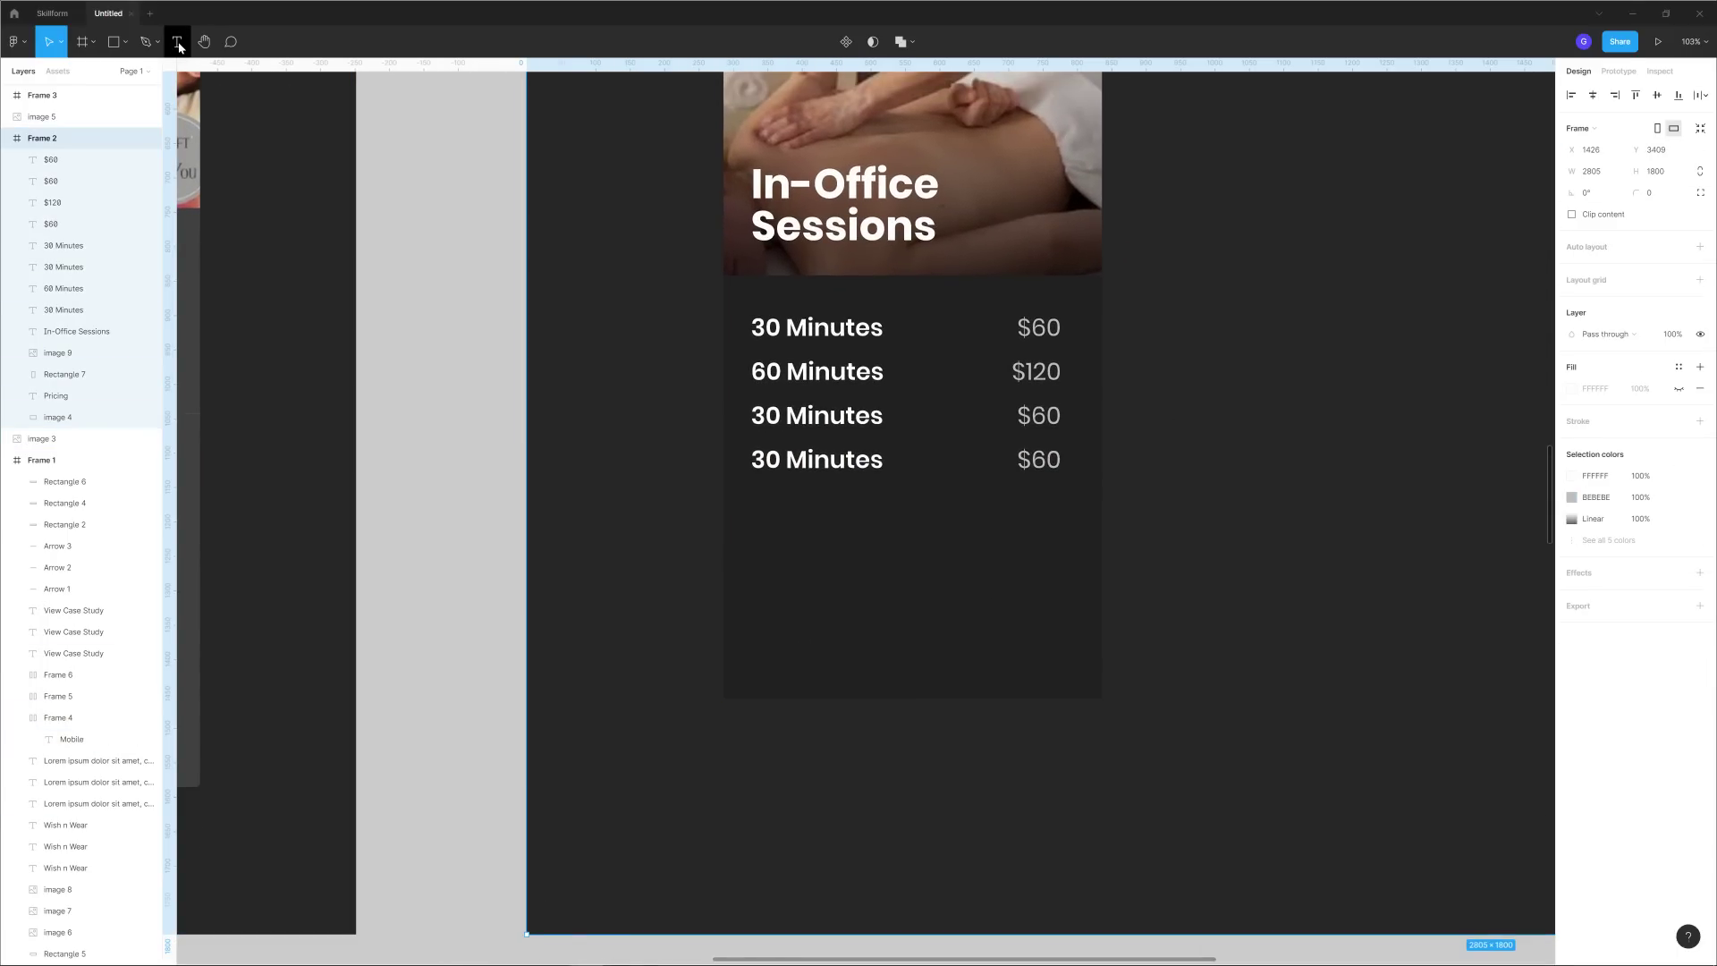
{"action": "left_click", "coordinate": [753, 532]}
{"action": "key", "text": "Escape"}
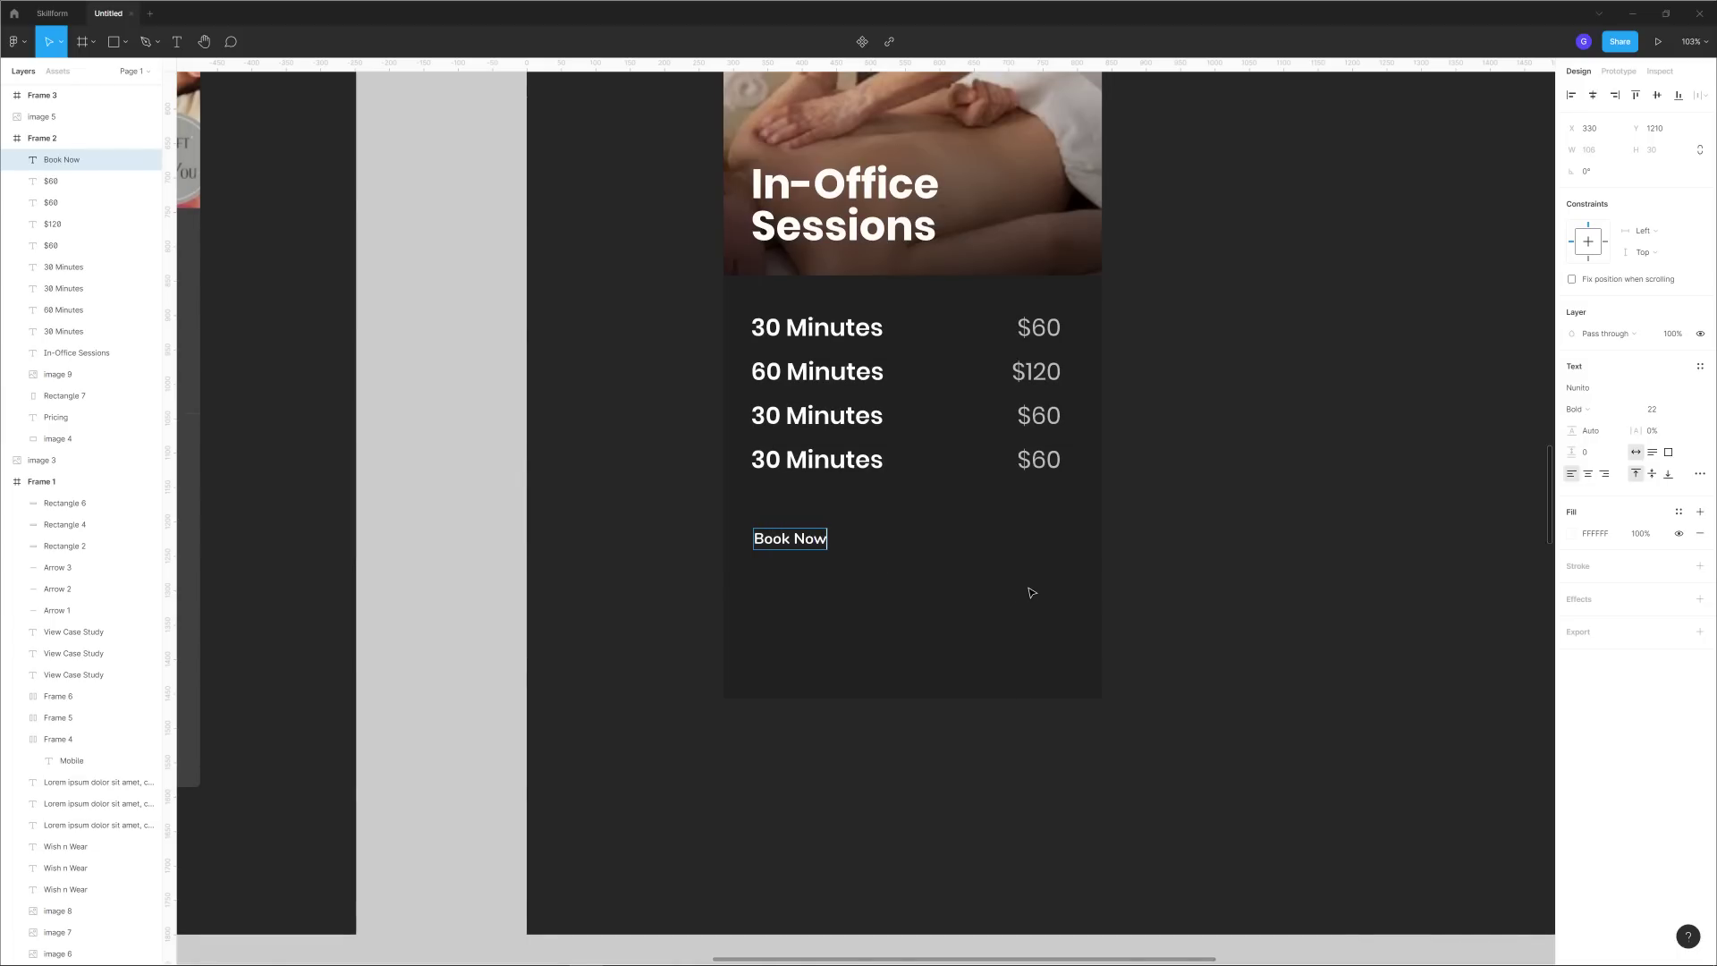
{"action": "key", "text": "Escape"}
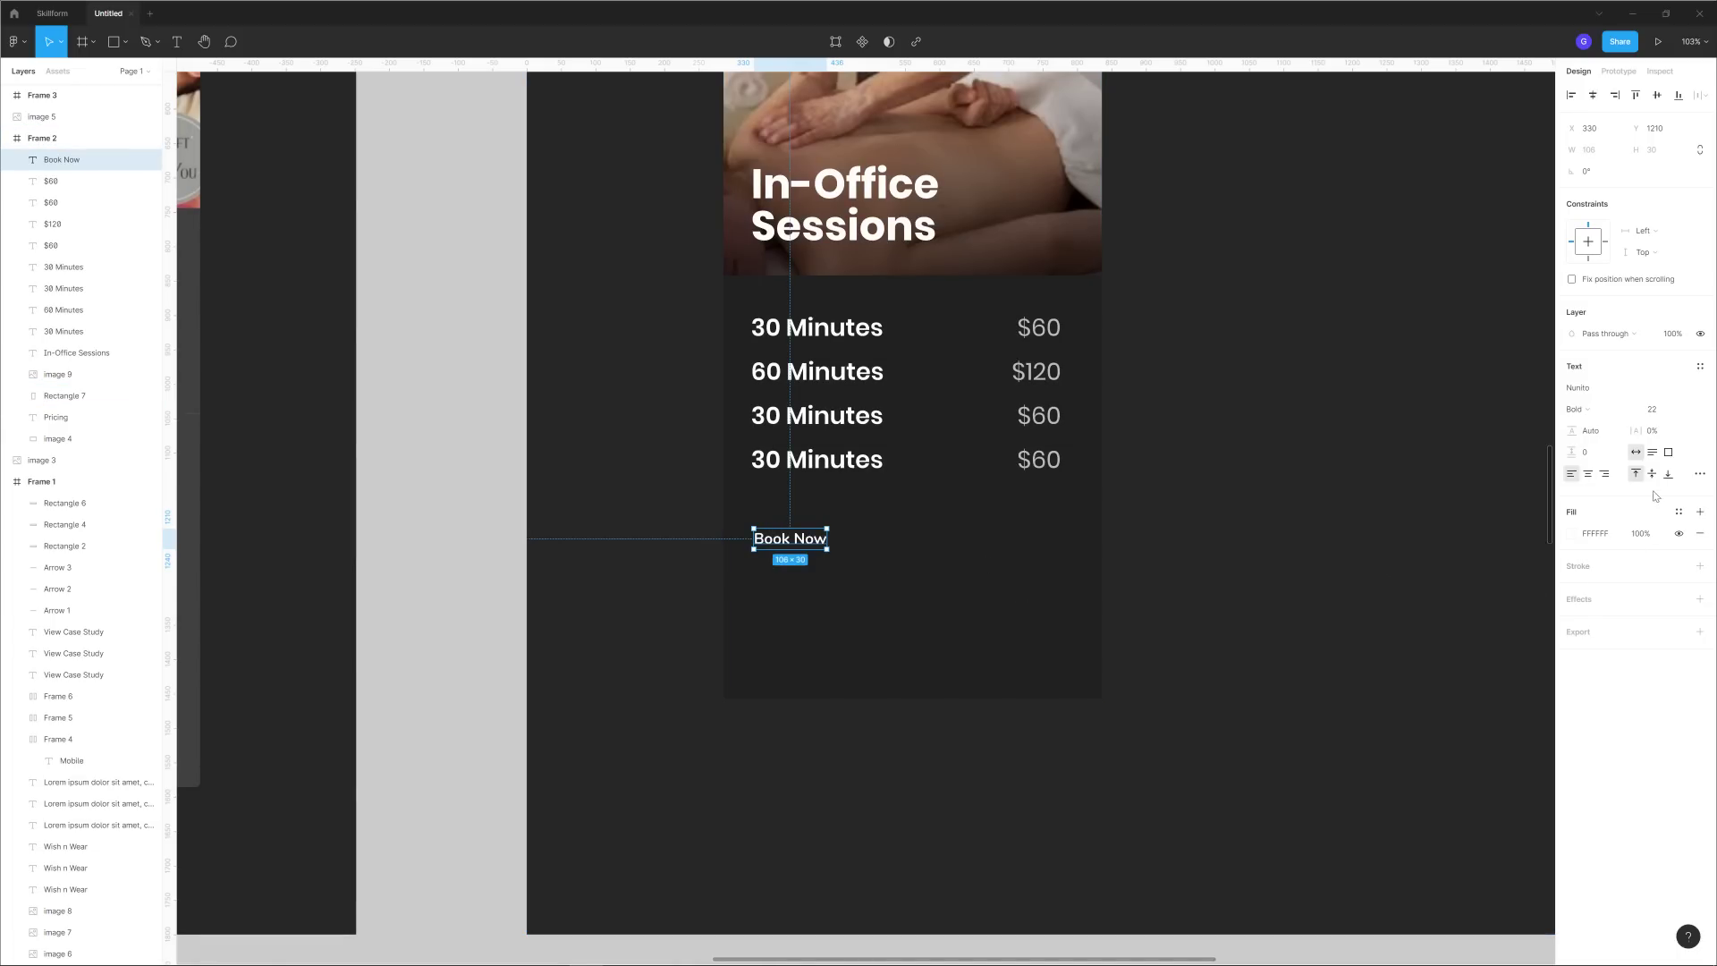
Set the font size of the "Book Now" text to 34.
{"action": "left_click", "coordinate": [1651, 408]}
{"action": "type", "text": "28"}
{"action": "key", "text": "Return"}
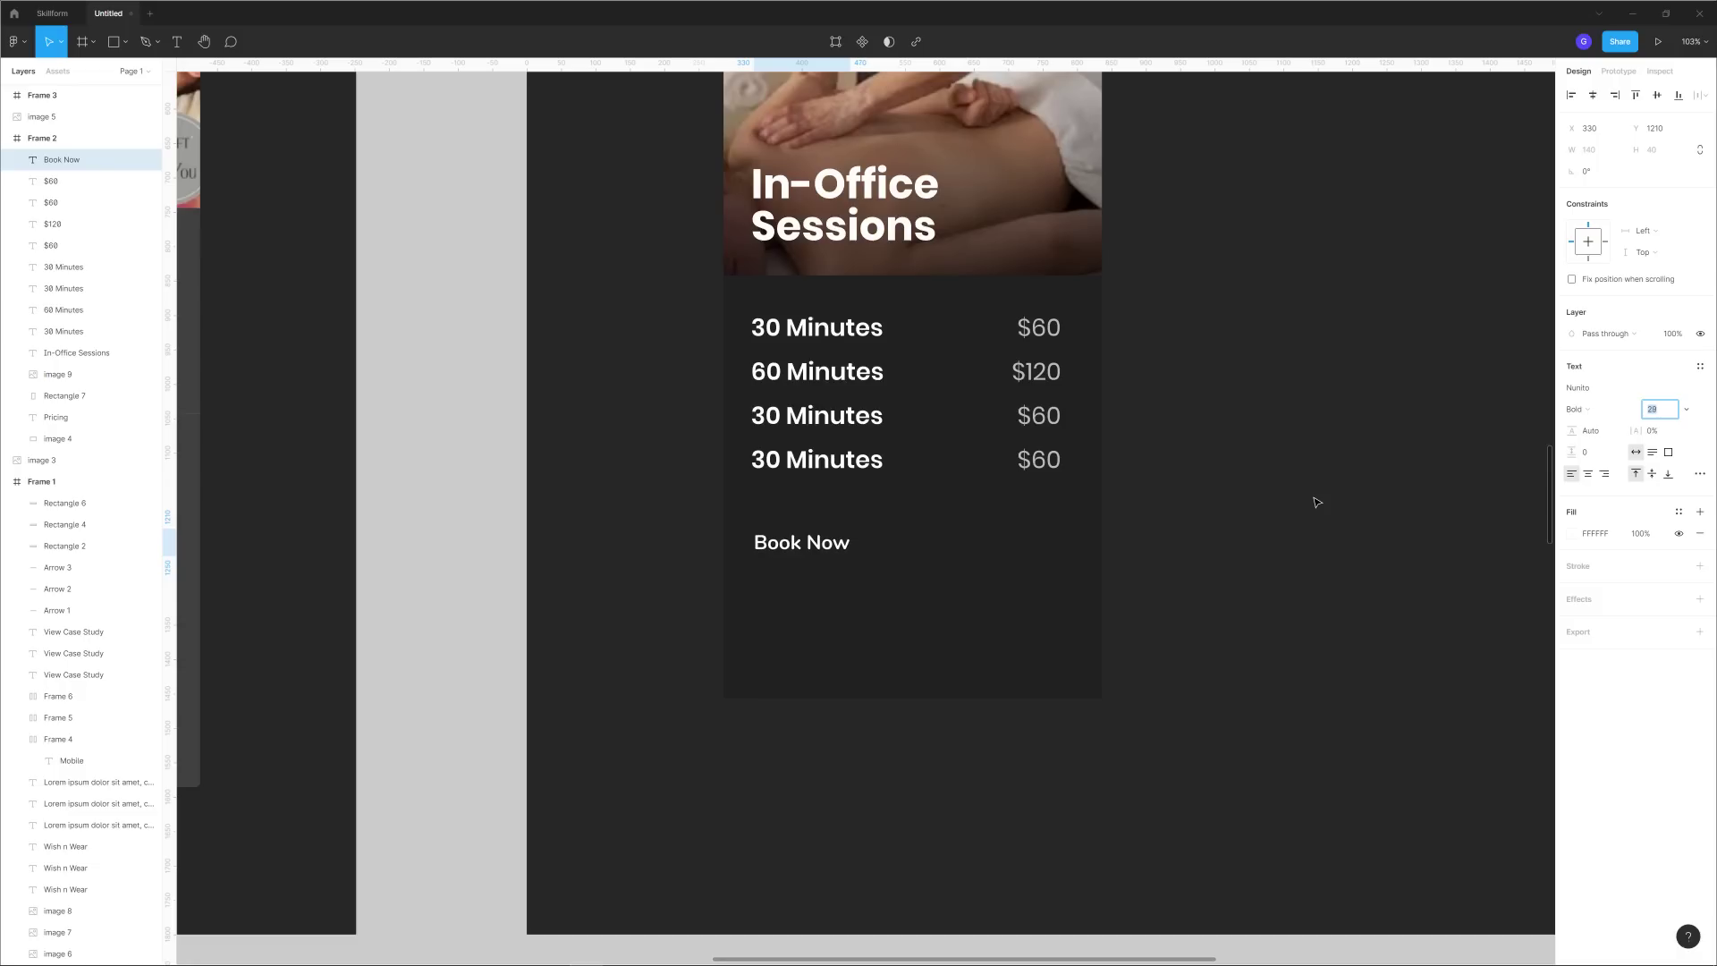
{"action": "key", "text": "Up"}
{"action": "key", "text": "Up"}
{"action": "key", "text": "Up"}
{"action": "key", "text": "Up"}
{"action": "key", "text": "Up"}
{"action": "key", "text": "Up"}
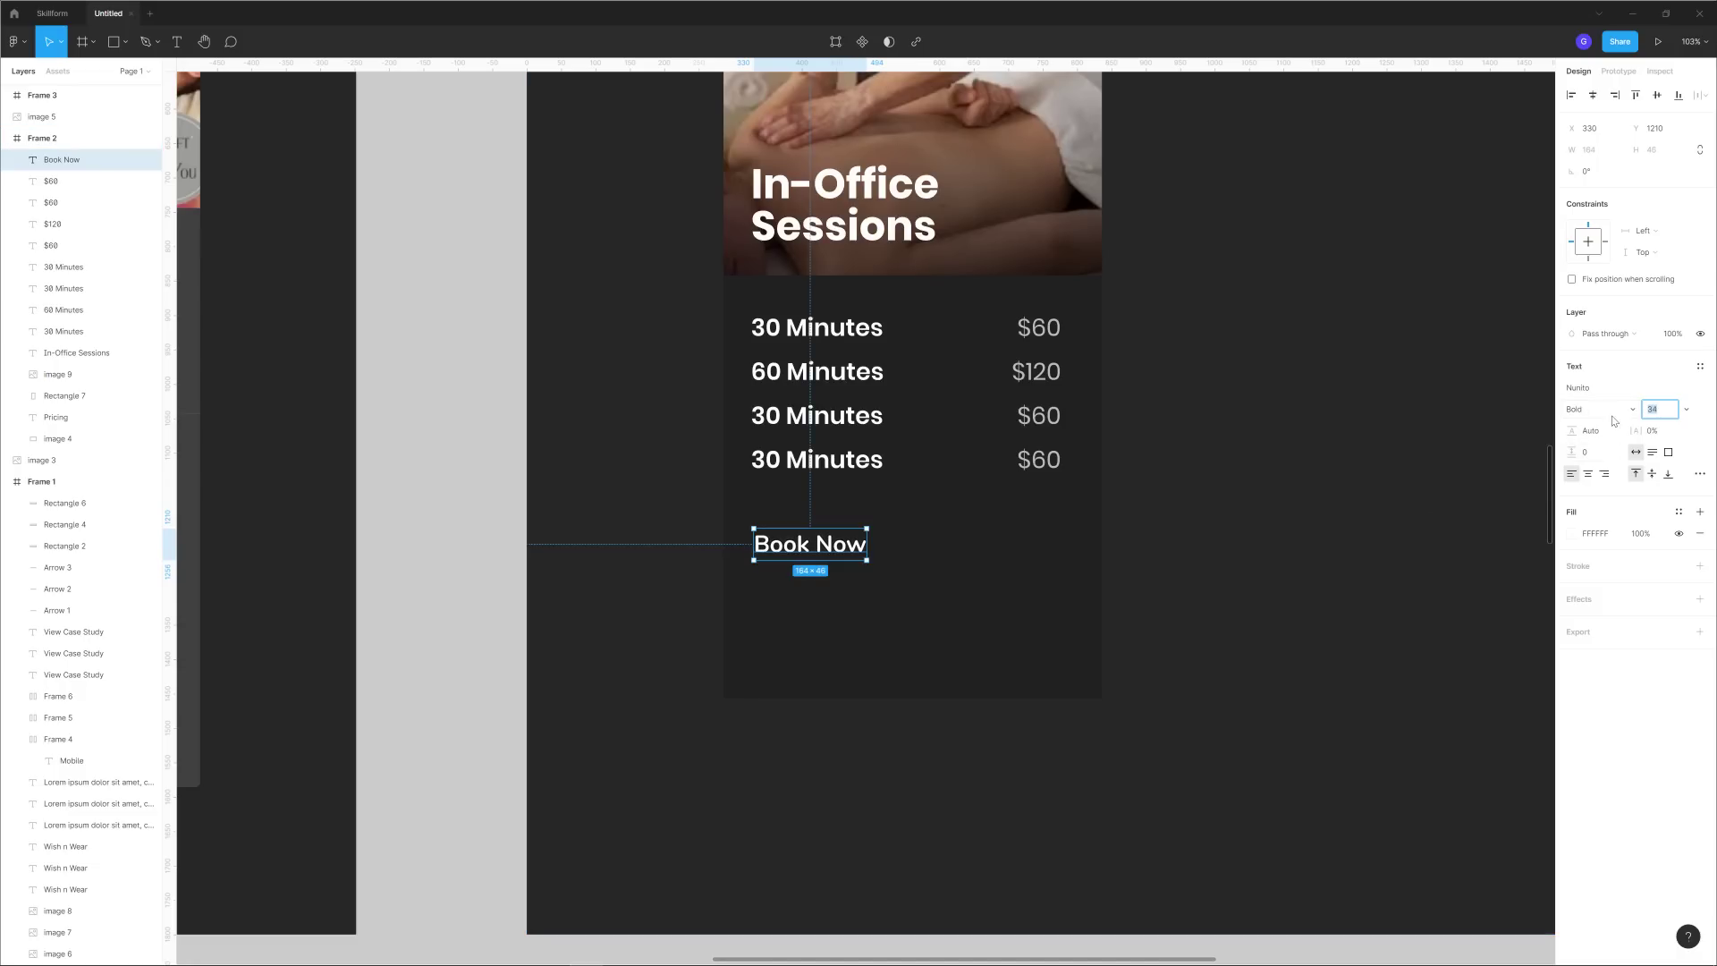
Change the font of the "Book Now" text to Poppins.
{"action": "left_click", "coordinate": [1602, 391]}
{"action": "type", "text": "Poppins"}
{"action": "key", "text": "Return"}
{"action": "left_click", "coordinate": [1219, 713]}
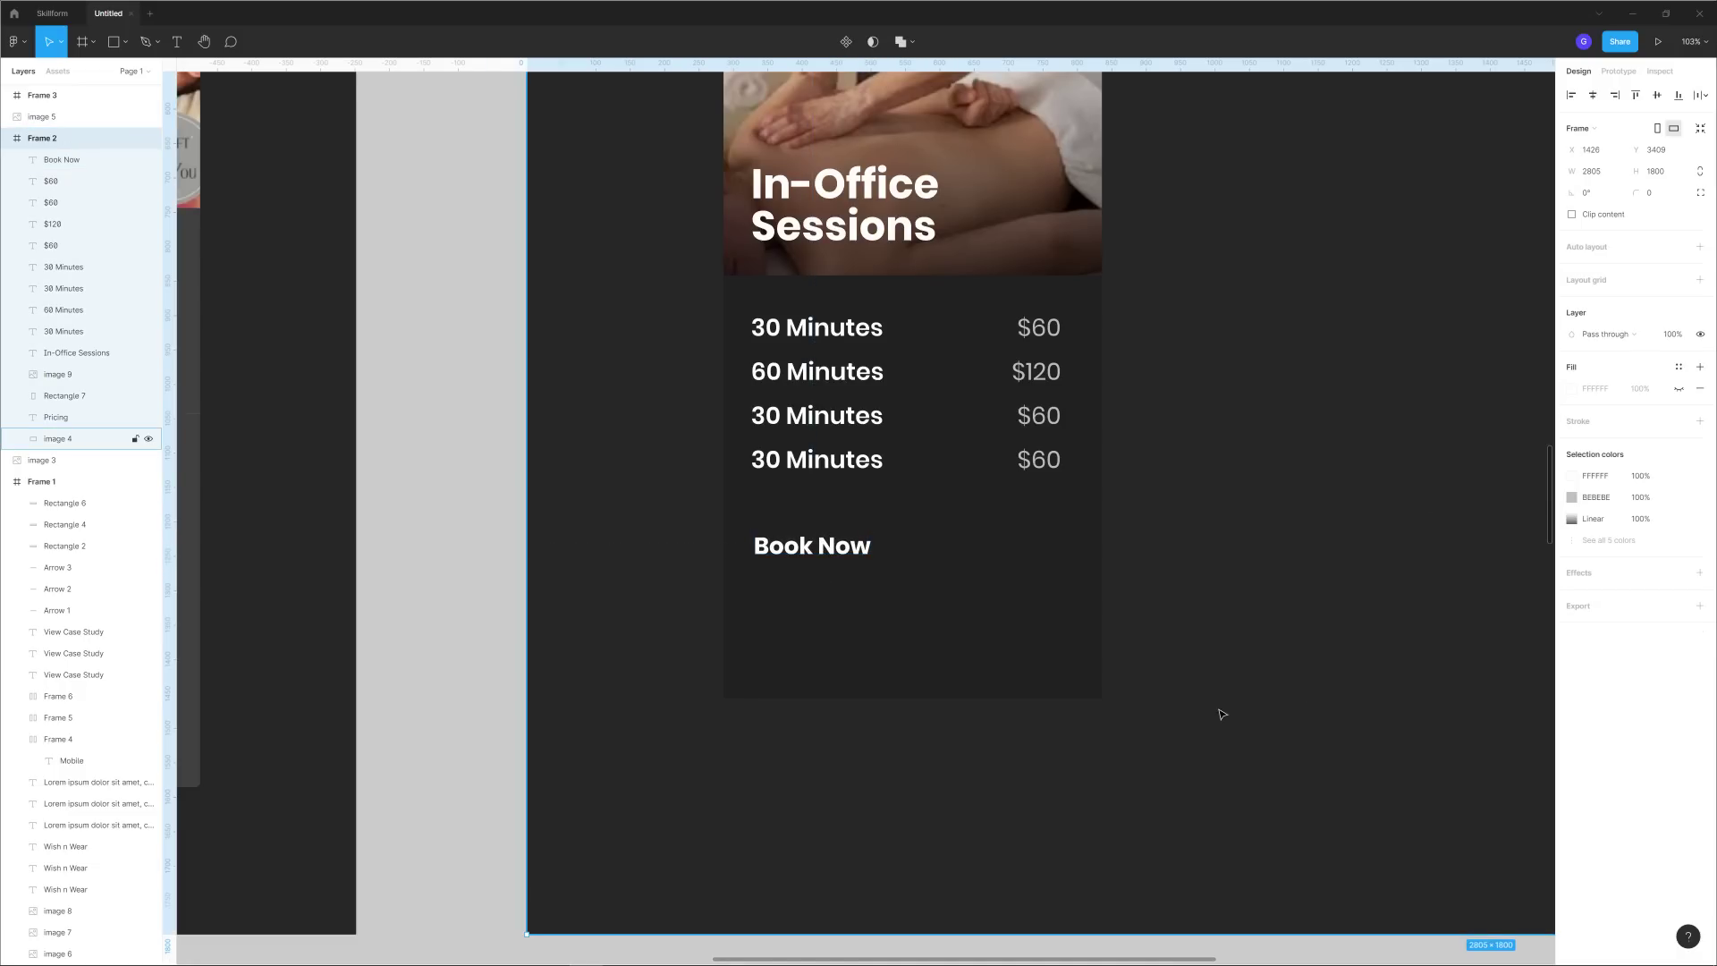
Center the "Book Now" text horizontally in the card and lower it to about Y 1284, following the original pricing cards' button placement.
{"action": "scroll", "coordinate": [1219, 713], "scroll_direction": "down", "scroll_amount": 5}
{"action": "scroll", "coordinate": [879, 757], "scroll_direction": "left", "scroll_amount": 5}
{"action": "scroll", "coordinate": [715, 626], "scroll_direction": "down", "scroll_amount": 2}
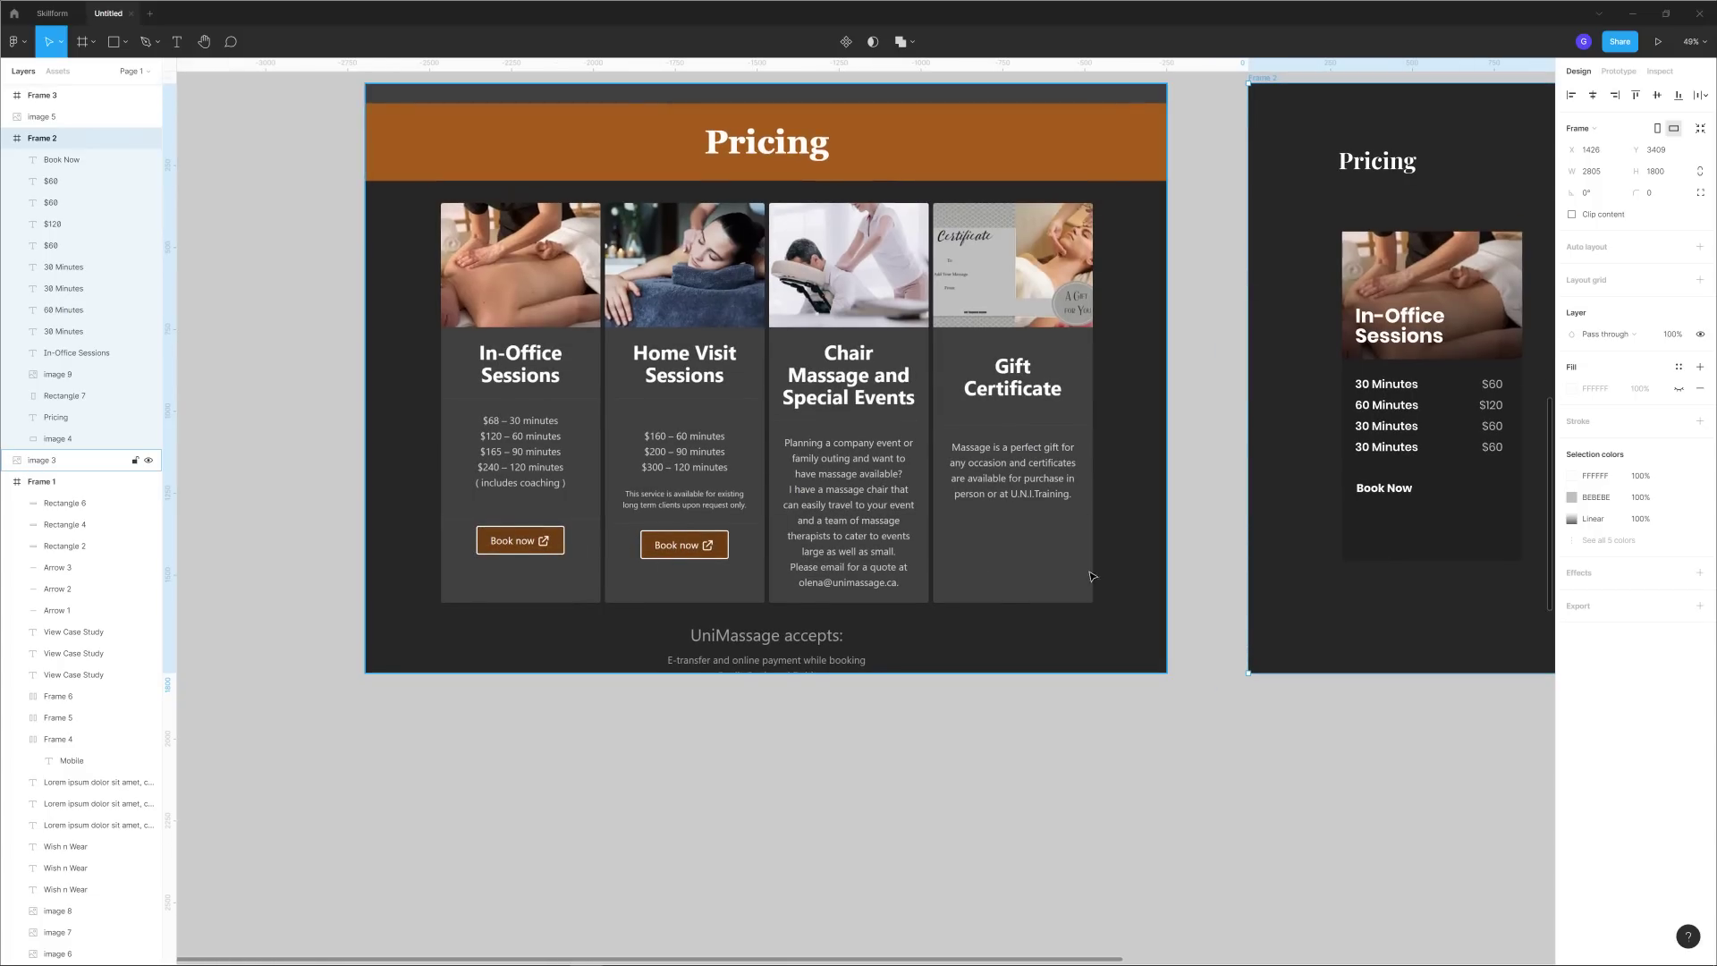
{"action": "scroll", "coordinate": [1090, 576], "scroll_direction": "right", "scroll_amount": 6}
{"action": "scroll", "coordinate": [954, 602], "scroll_direction": "up", "scroll_amount": 3}
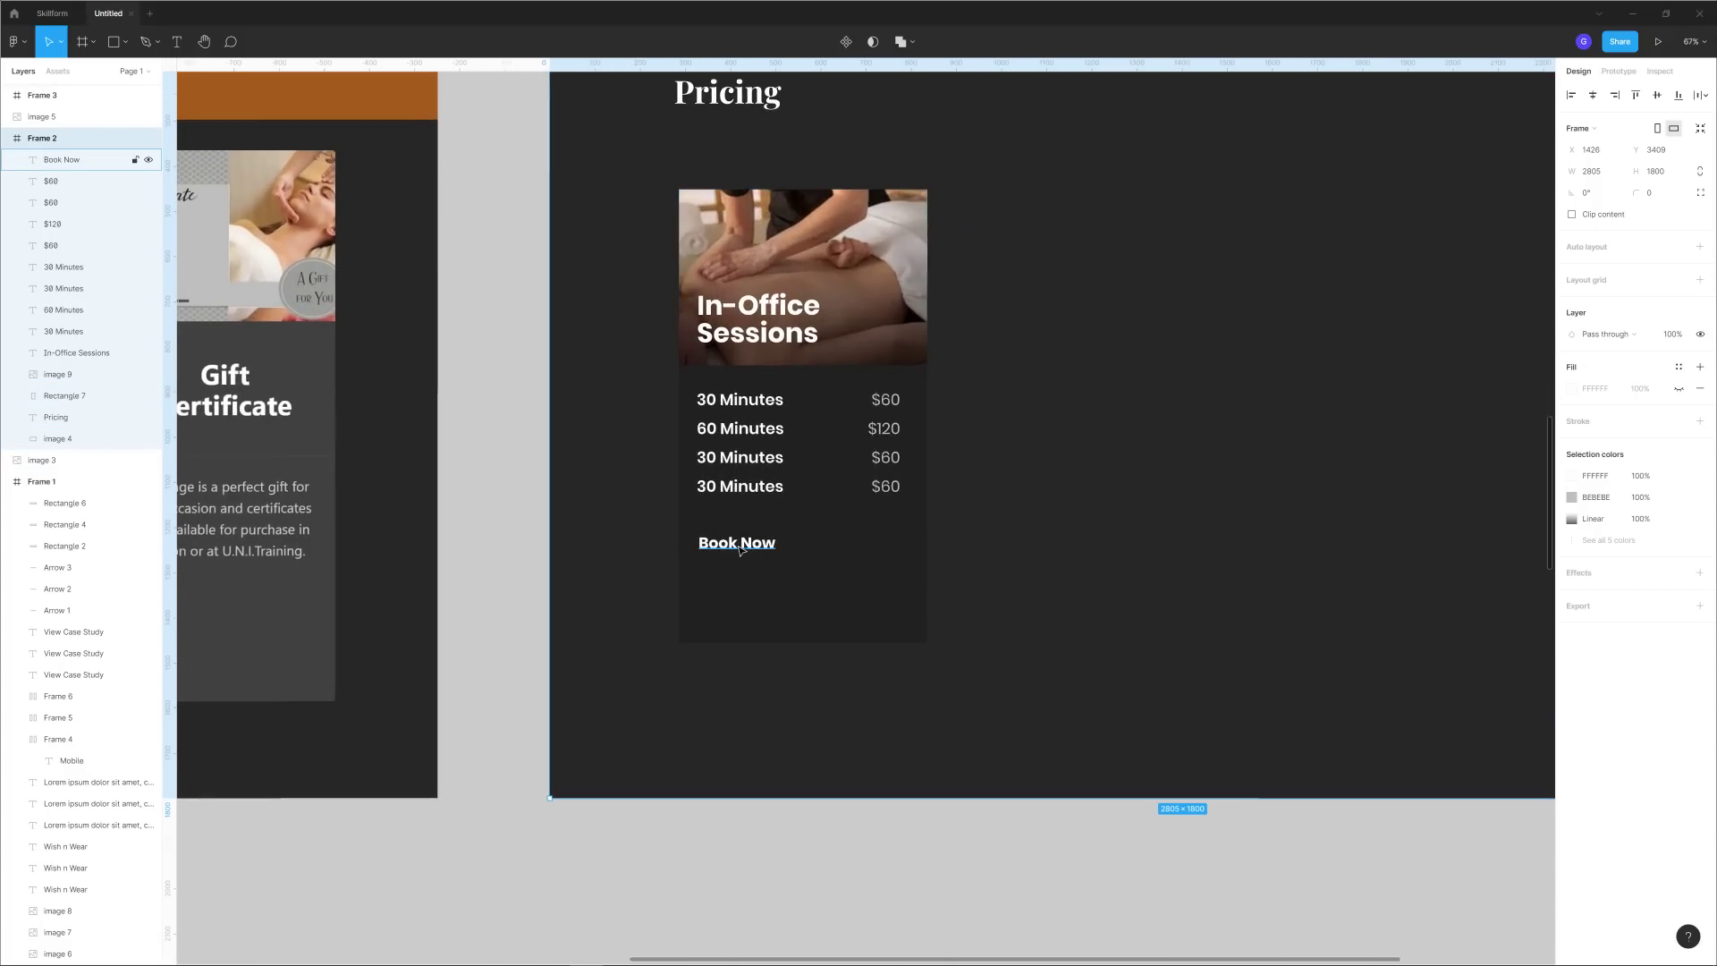
{"action": "left_click_drag", "start_coordinate": [740, 550], "coordinate": [756, 562]}
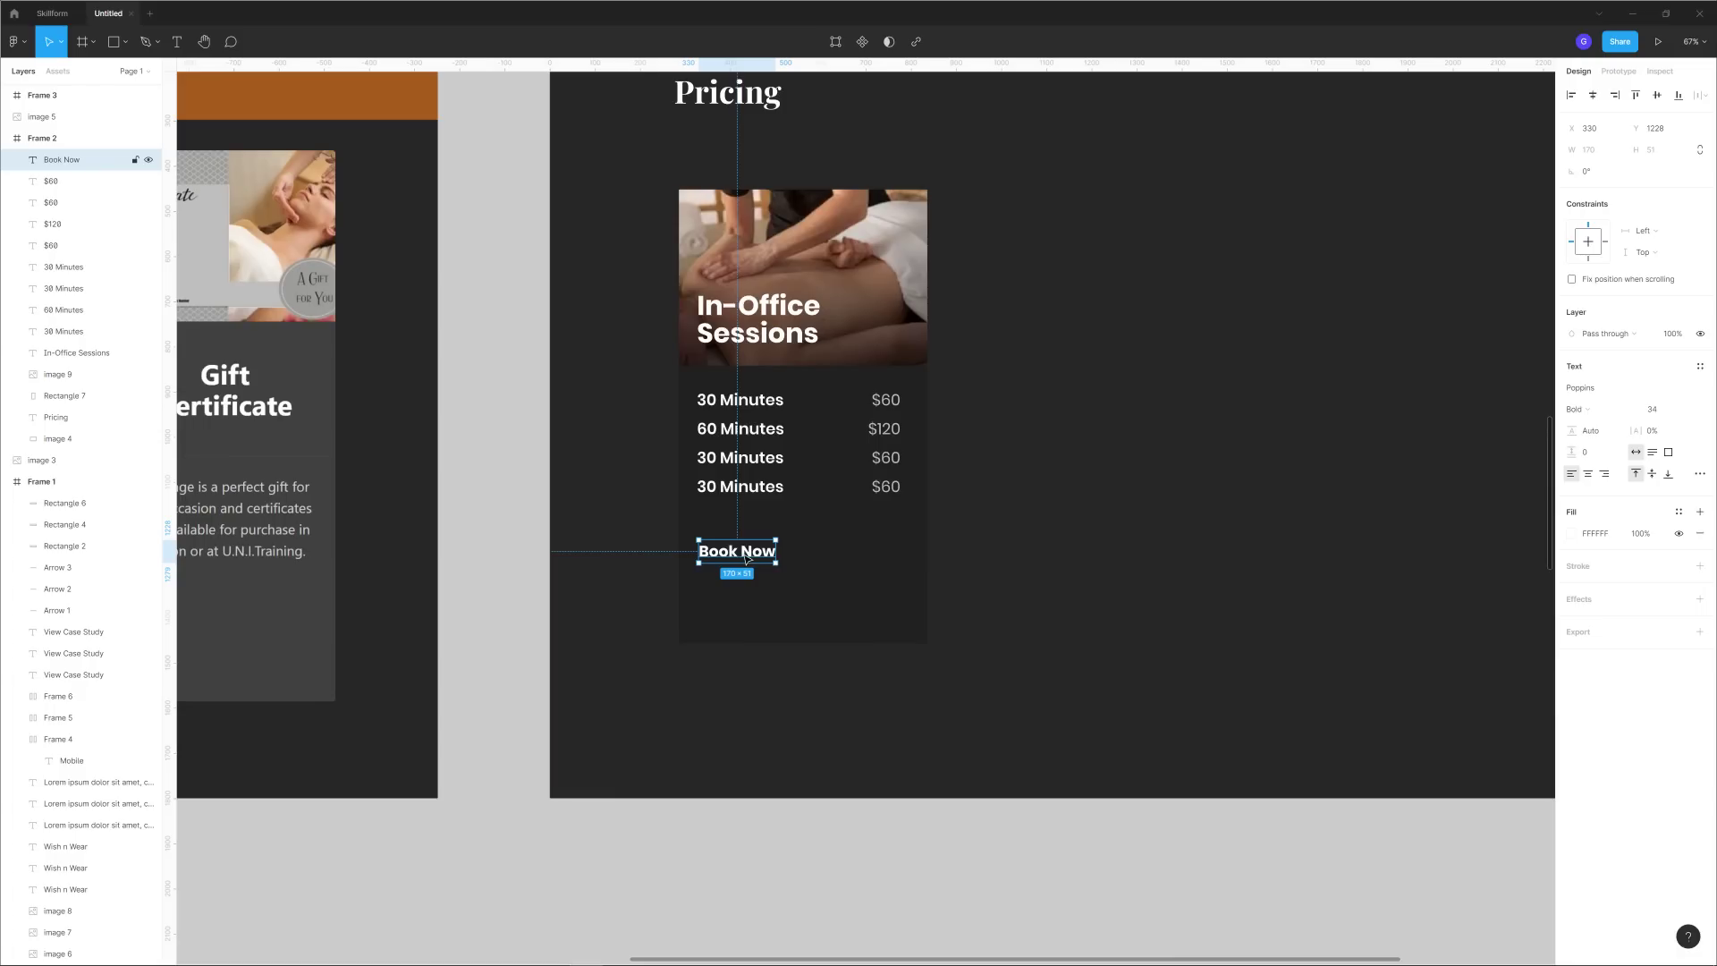
{"action": "left_click_drag", "start_coordinate": [745, 554], "coordinate": [807, 565]}
{"action": "scroll", "coordinate": [894, 590], "scroll_direction": "left", "scroll_amount": 5}
{"action": "scroll", "coordinate": [965, 594], "scroll_direction": "right", "scroll_amount": 4}
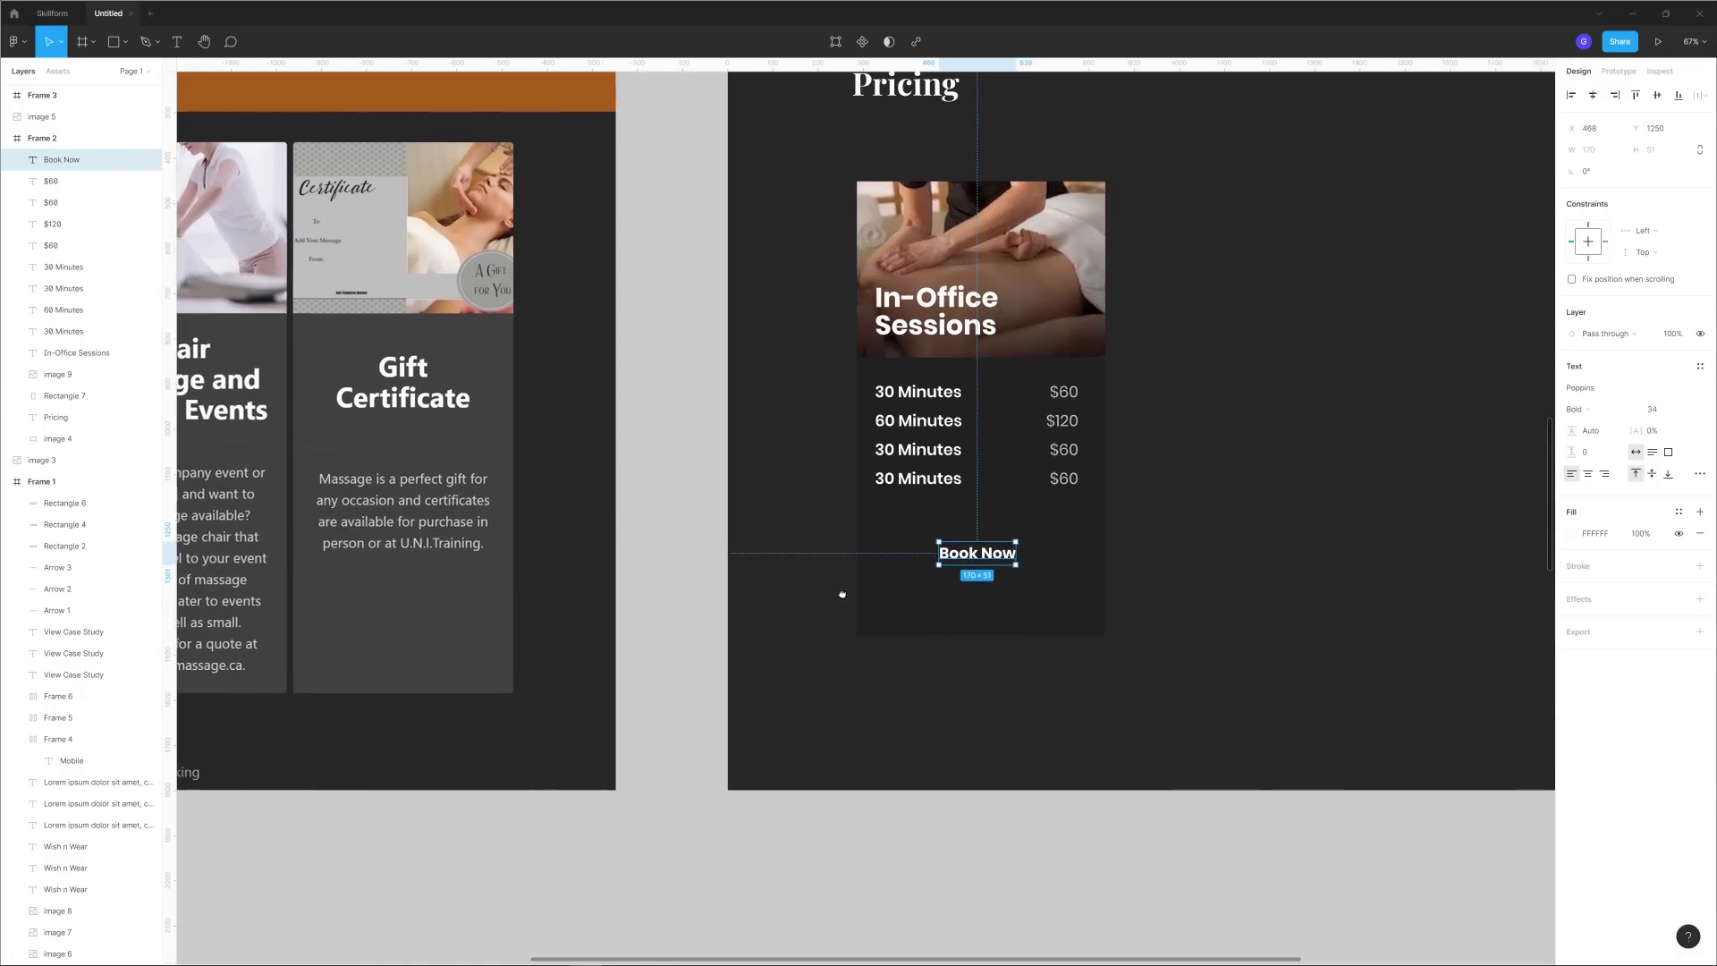
{"action": "scroll", "coordinate": [842, 594], "scroll_direction": "right", "scroll_amount": 3}
{"action": "left_click_drag", "start_coordinate": [853, 556], "coordinate": [857, 571]}
{"action": "scroll", "coordinate": [852, 572], "scroll_direction": "up", "scroll_amount": 3}
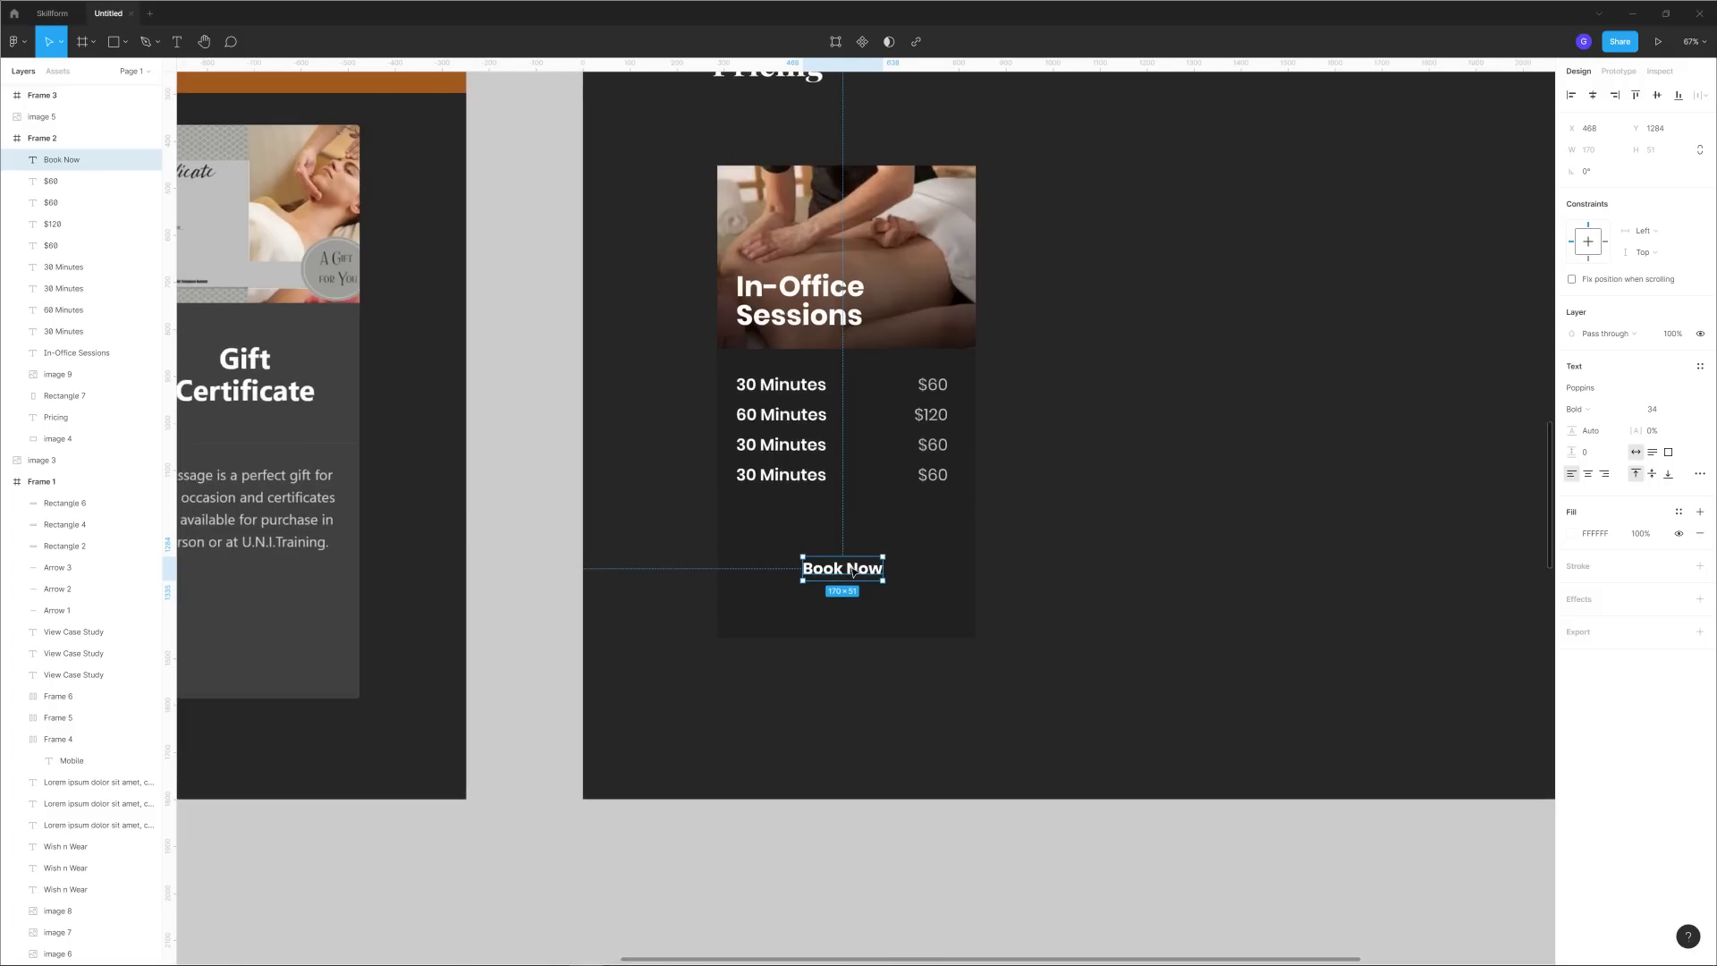
{"action": "left_click", "coordinate": [456, 391]}
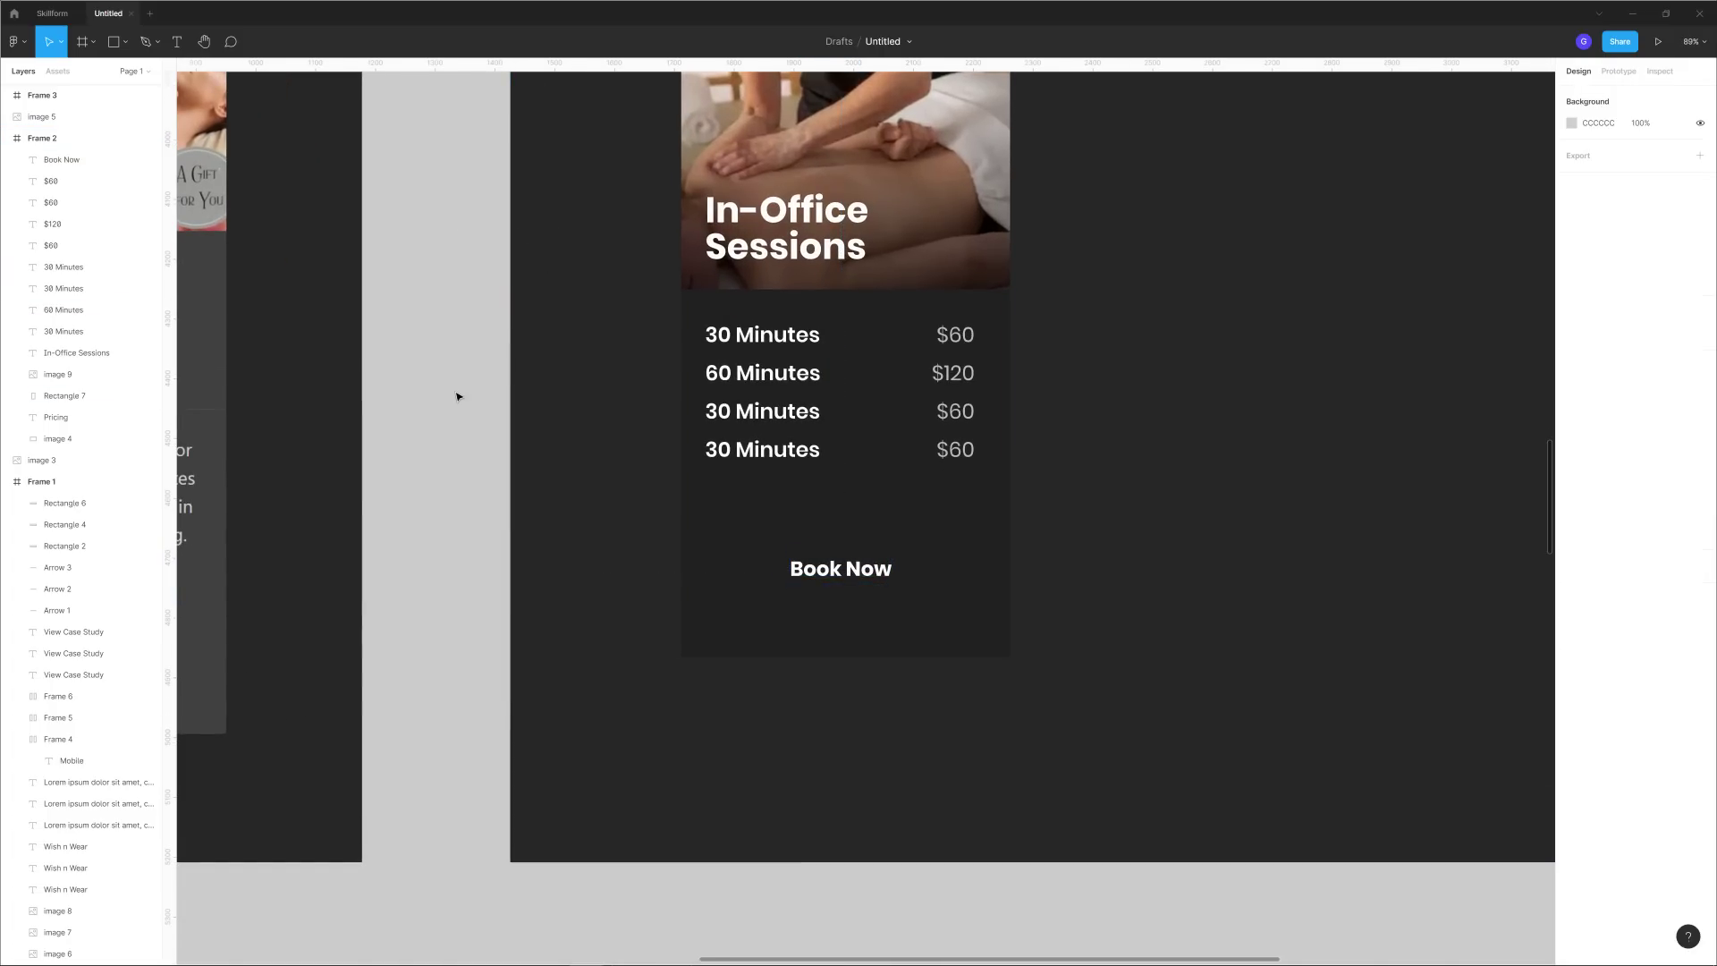
Draw a rectangle about 265 × 76 around the "Book Now" text and place it behind the text in the layer order.
{"action": "left_click", "coordinate": [123, 45]}
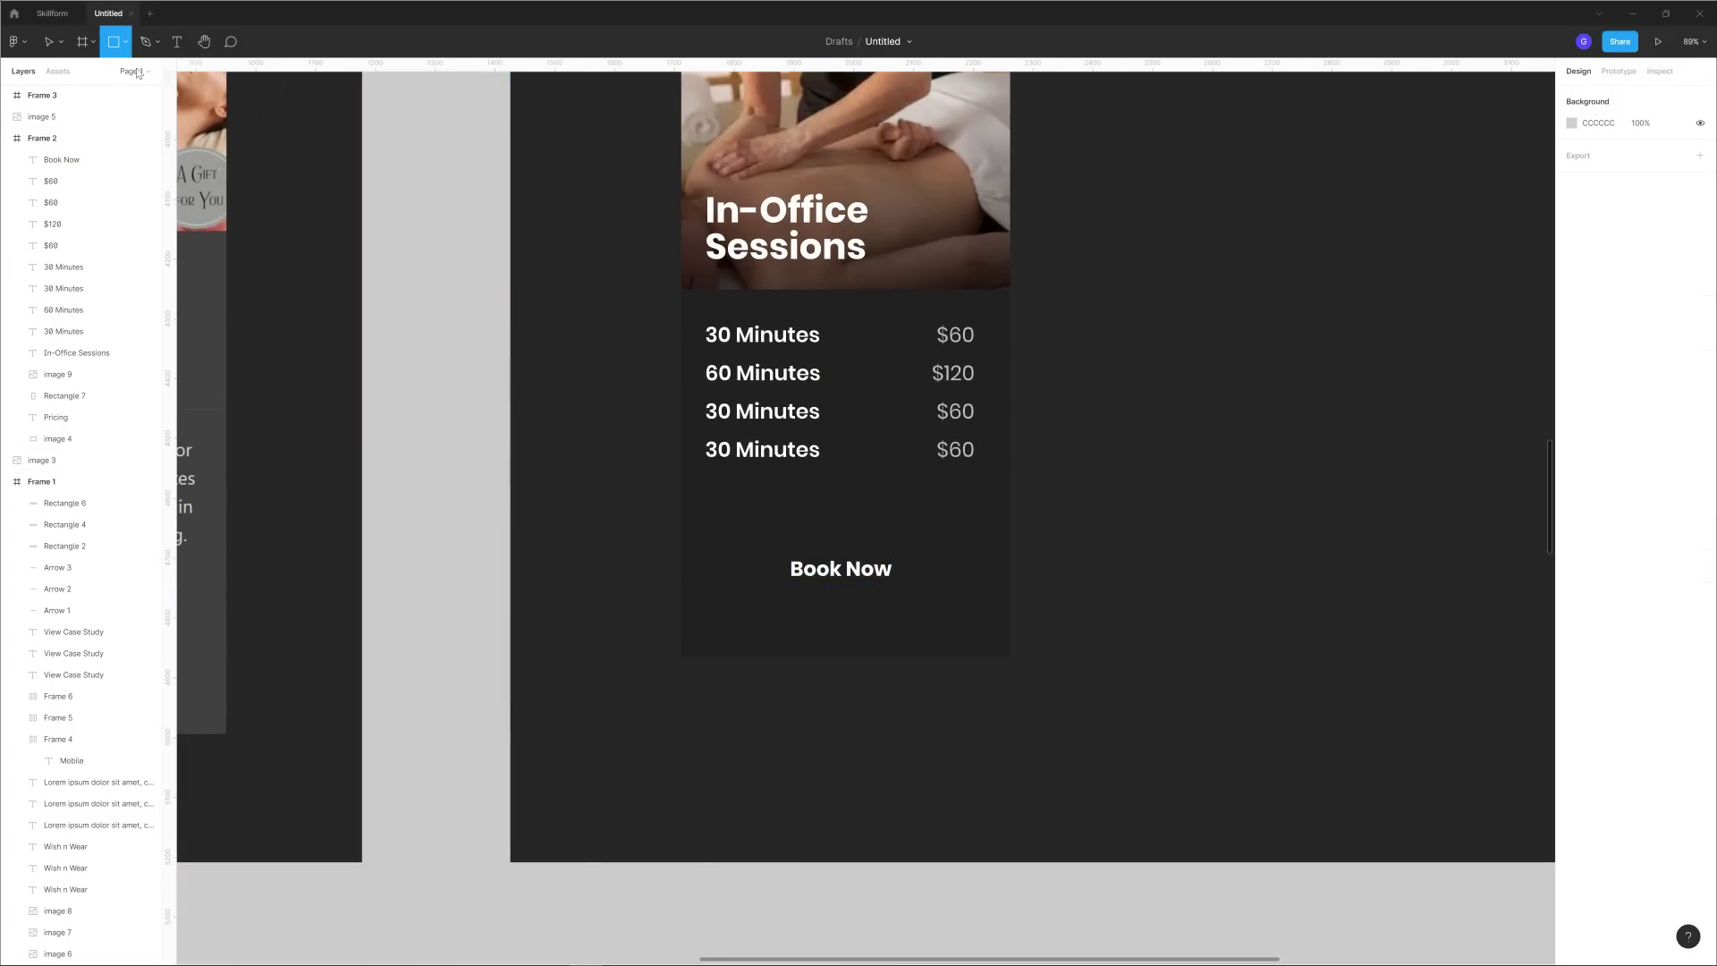
{"action": "left_click_drag", "start_coordinate": [760, 545], "coordinate": [919, 592]}
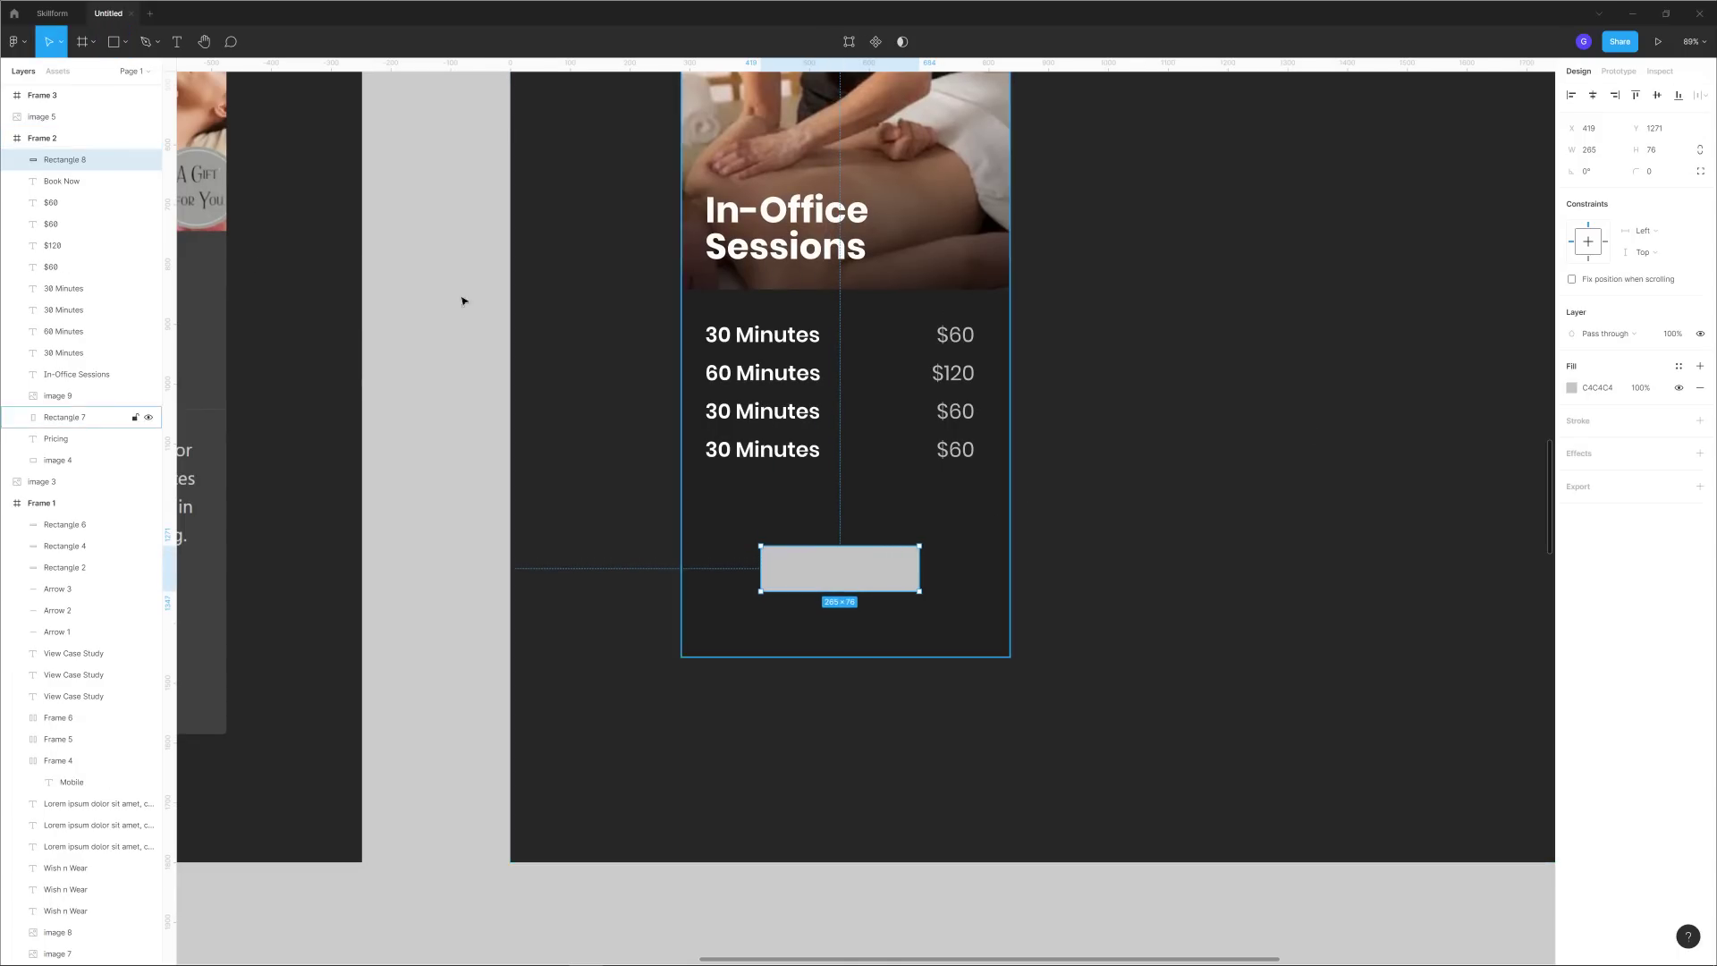
{"action": "left_click_drag", "start_coordinate": [66, 195], "coordinate": [65, 193]}
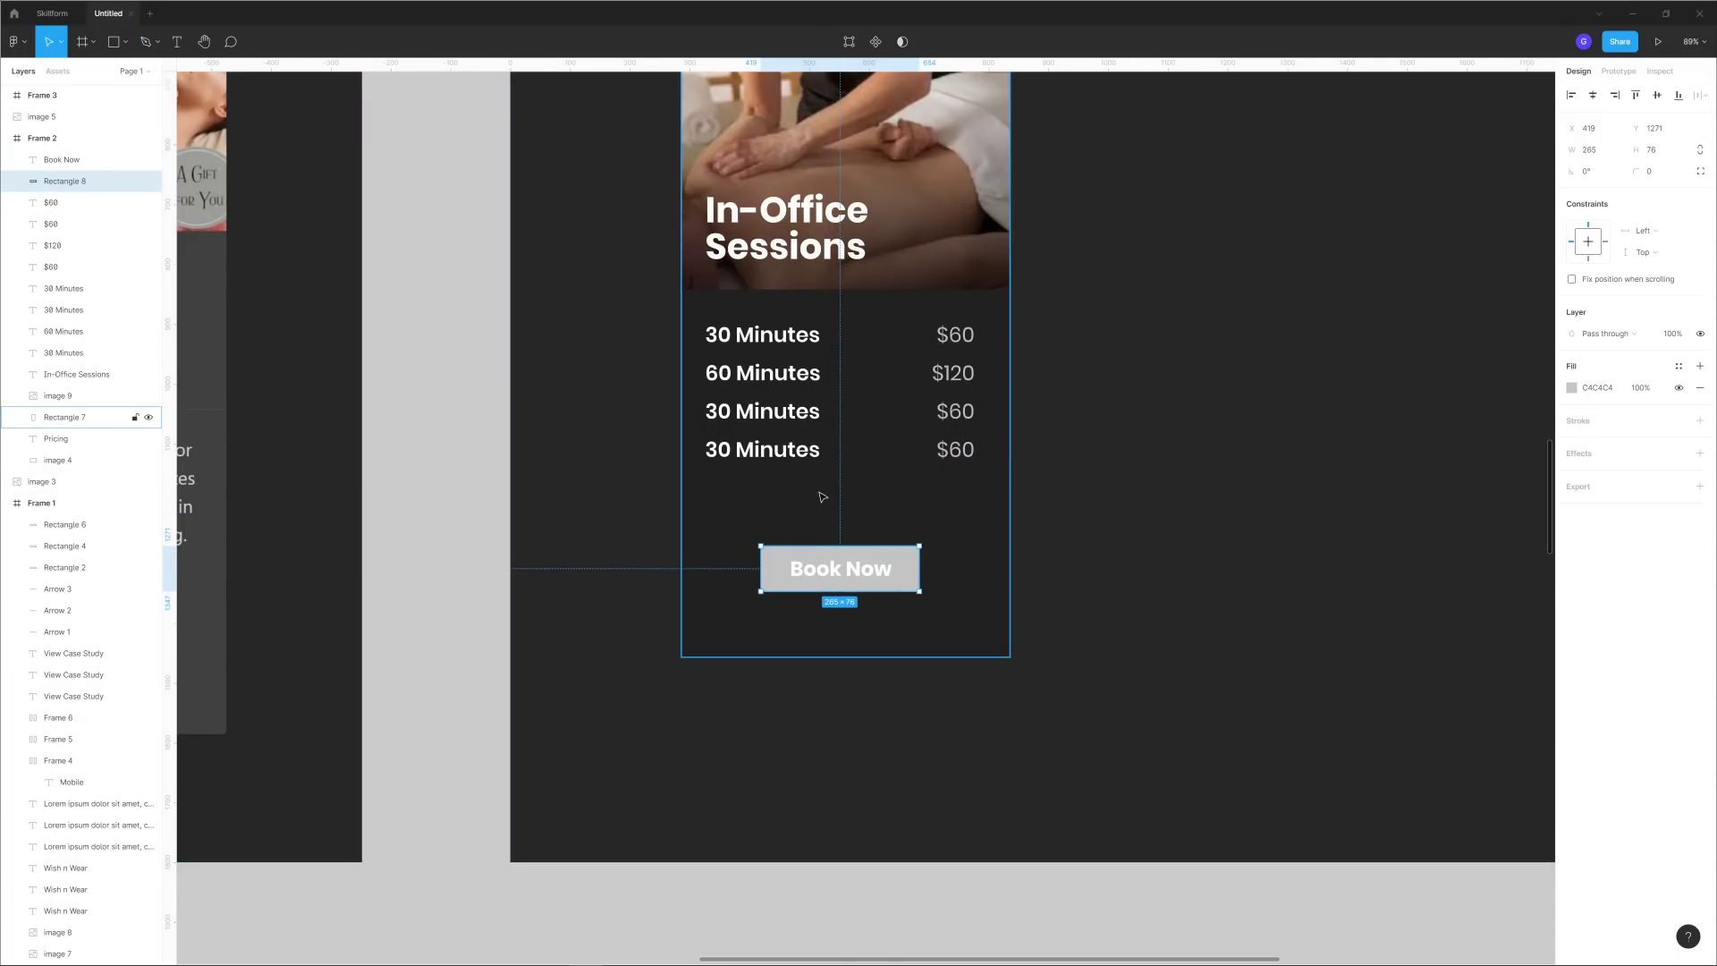
Fill the button rectangle with the orange sampled from the original design's Pricing banner.
{"action": "scroll", "coordinate": [817, 491], "scroll_direction": "down", "scroll_amount": 2}
{"action": "scroll", "coordinate": [882, 426], "scroll_direction": "up", "scroll_amount": 2}
{"action": "scroll", "coordinate": [821, 593], "scroll_direction": "down", "scroll_amount": 3}
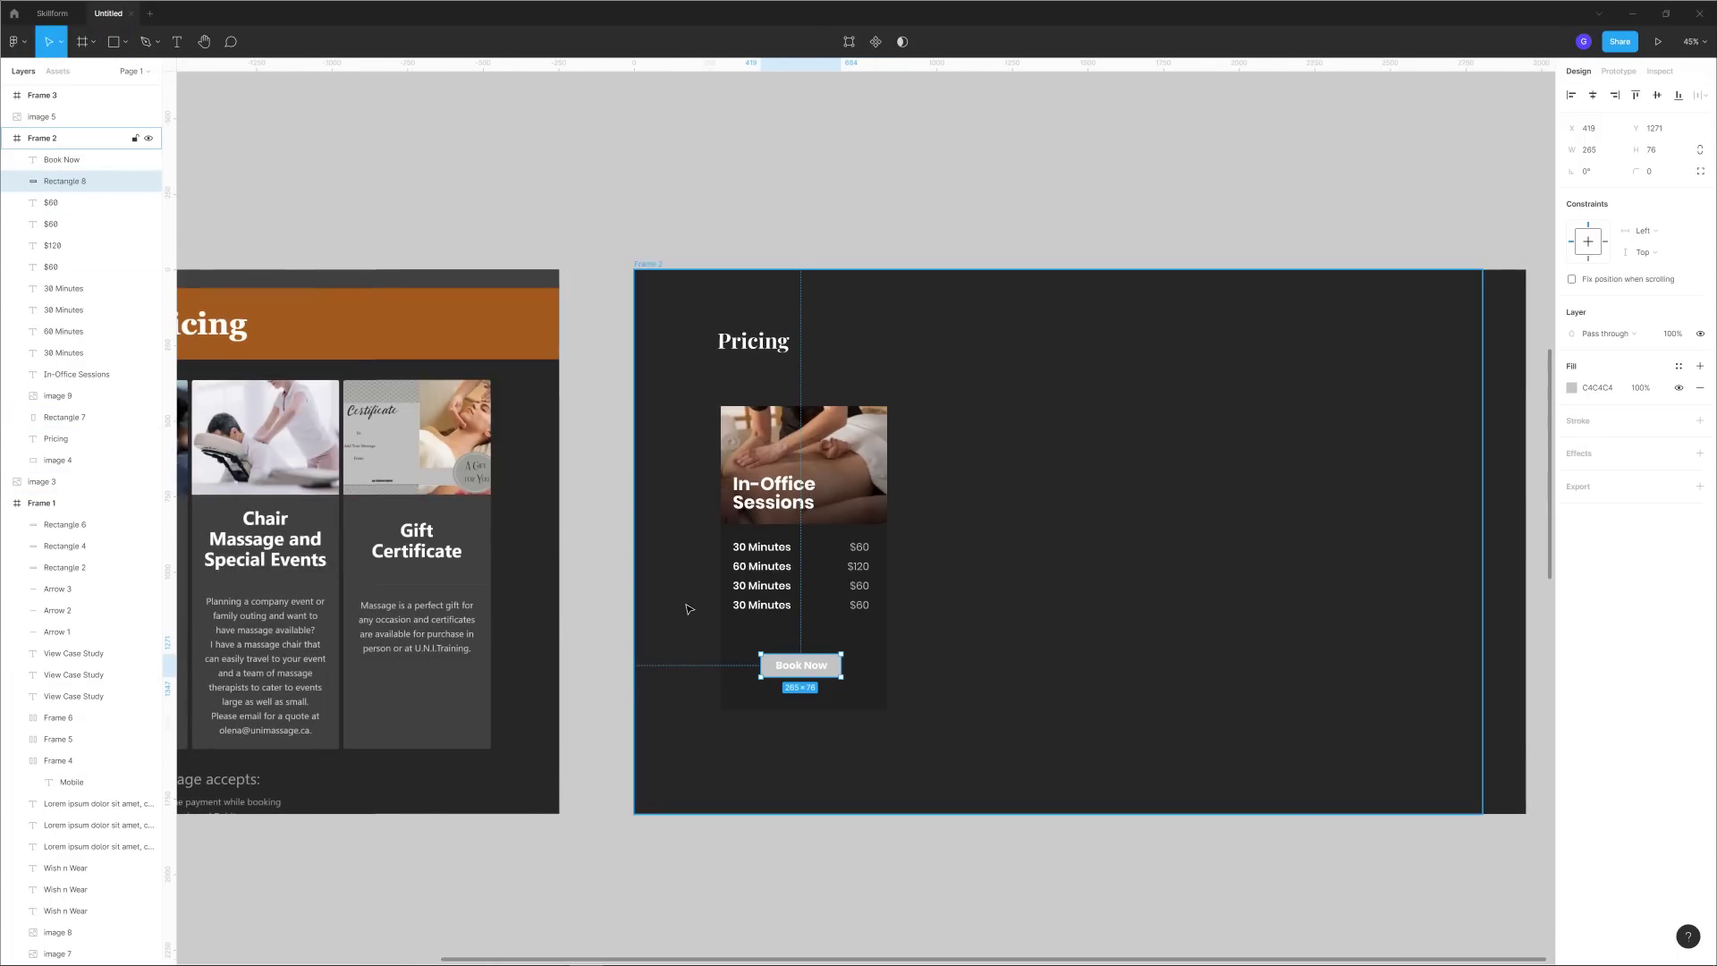
{"action": "key", "text": "i"}
{"action": "left_click", "coordinate": [475, 322]}
{"action": "left_click", "coordinate": [712, 169]}
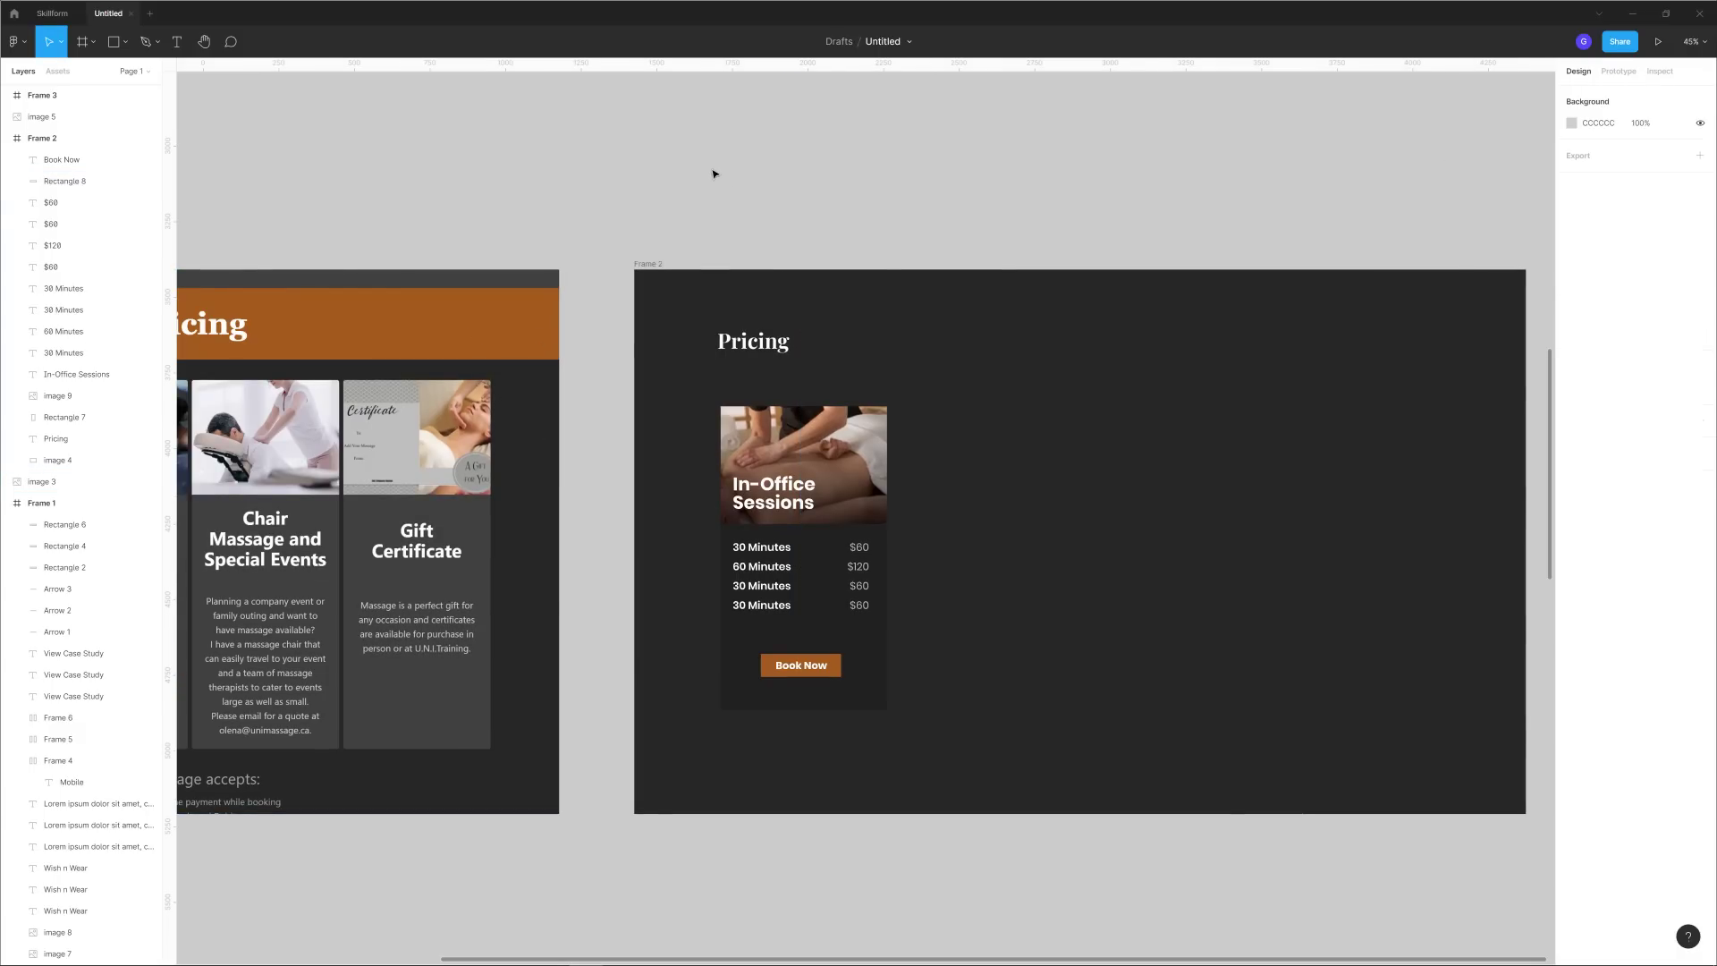
Combine the "Book Now" text and its rectangle into an auto layout frame with centered content alignment.
{"action": "scroll", "coordinate": [821, 707], "scroll_direction": "up", "scroll_amount": 5}
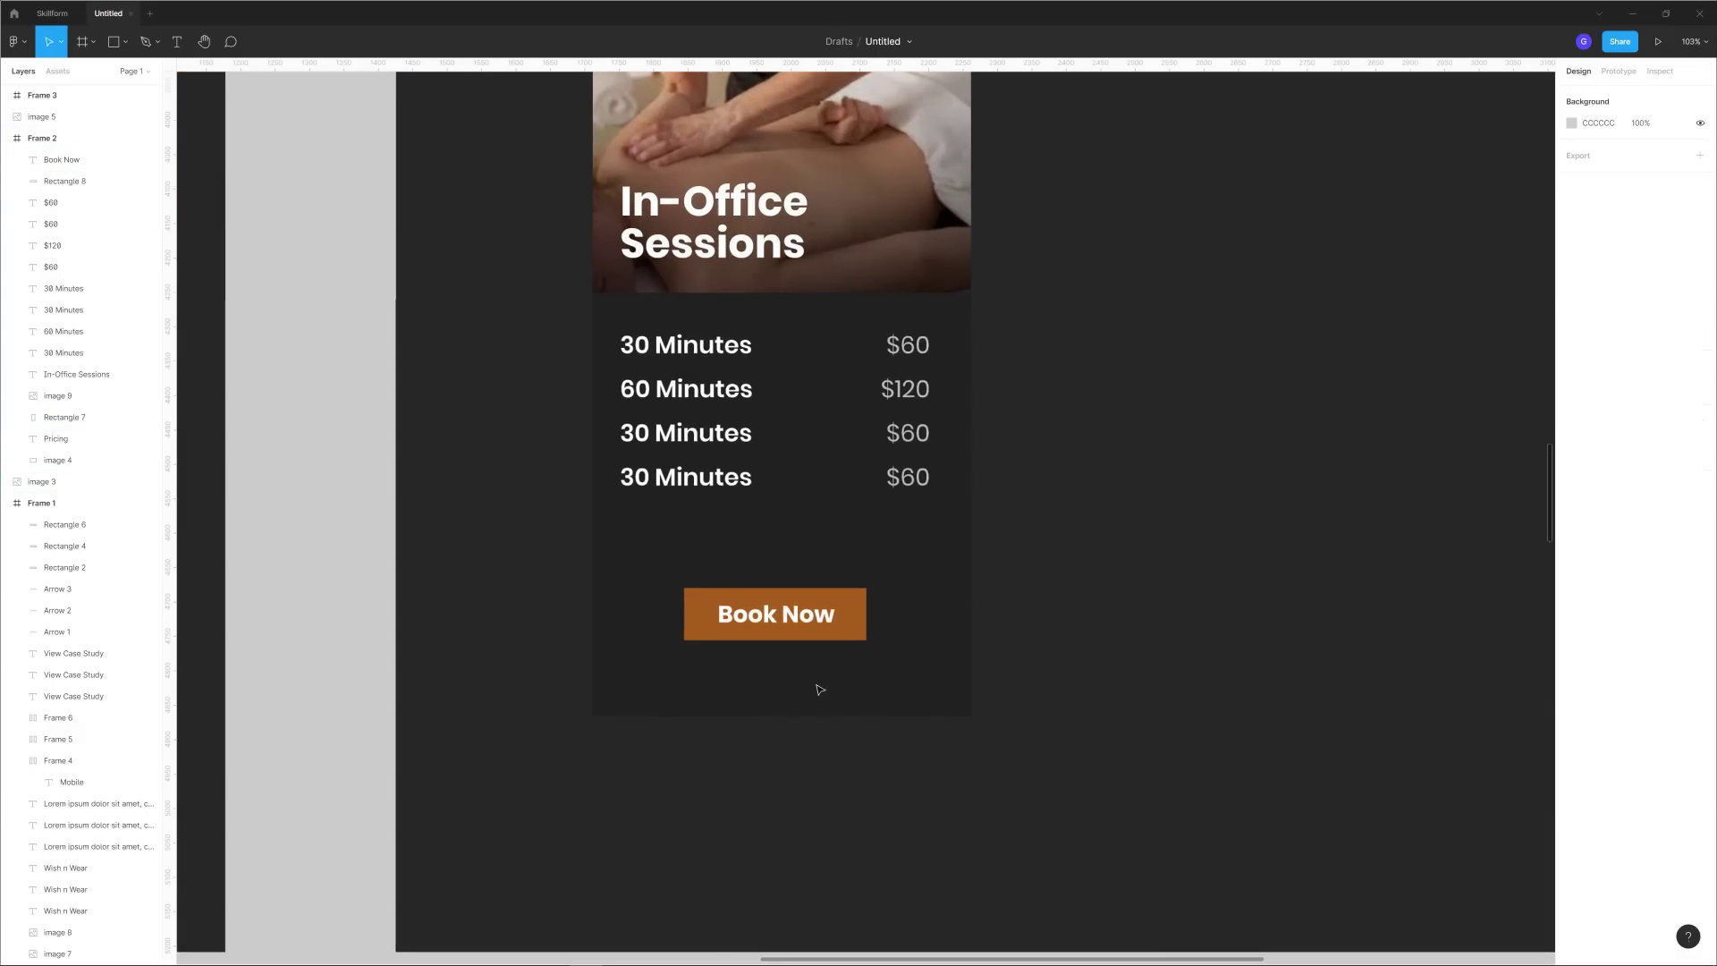
{"action": "left_click", "coordinate": [787, 626]}
{"action": "left_click", "coordinate": [862, 618]}
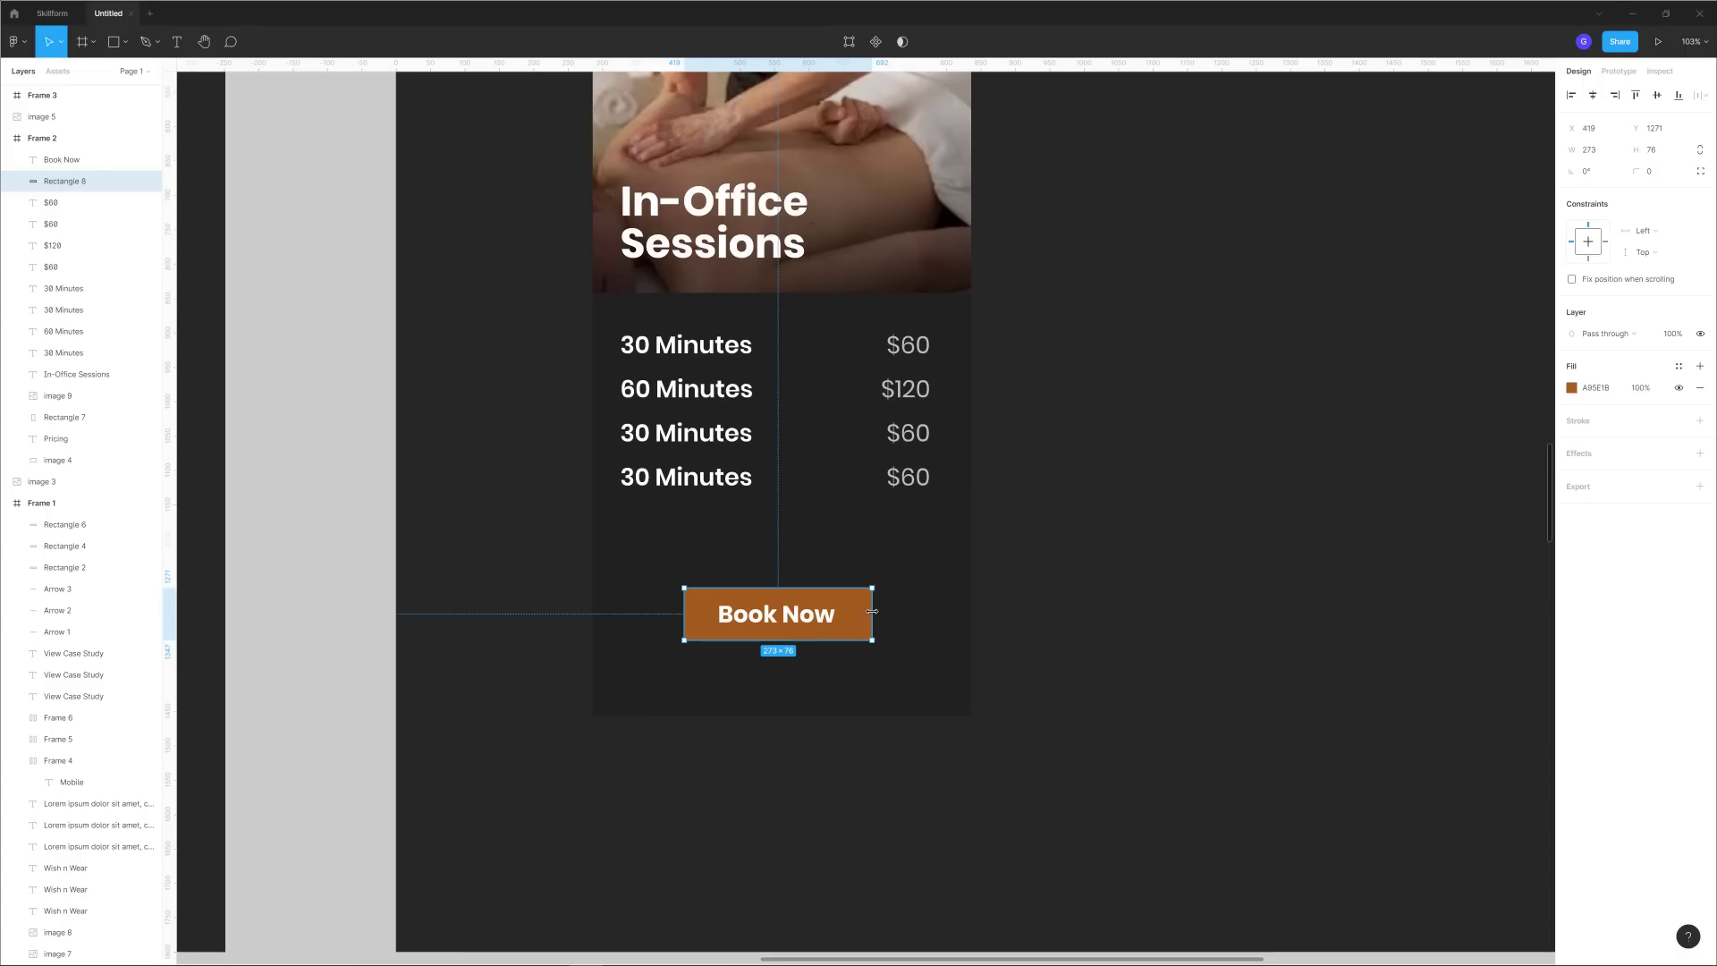
{"action": "left_click", "coordinate": [820, 622], "text": "shift"}
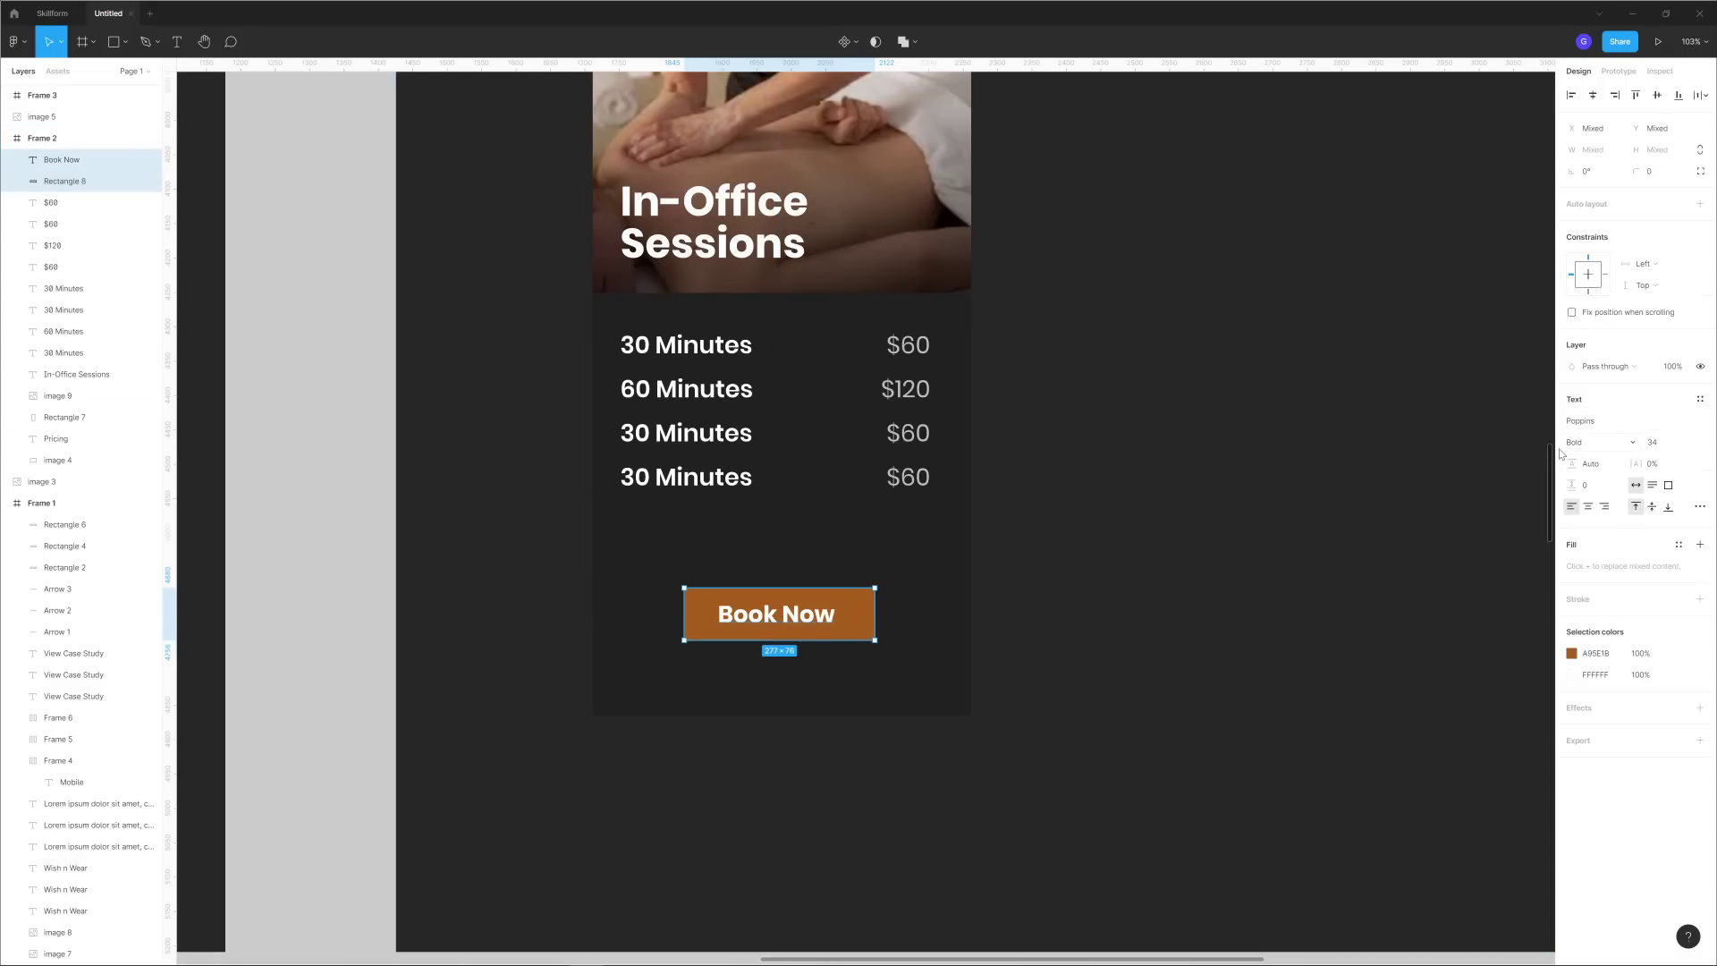
{"action": "left_click", "coordinate": [1699, 205]}
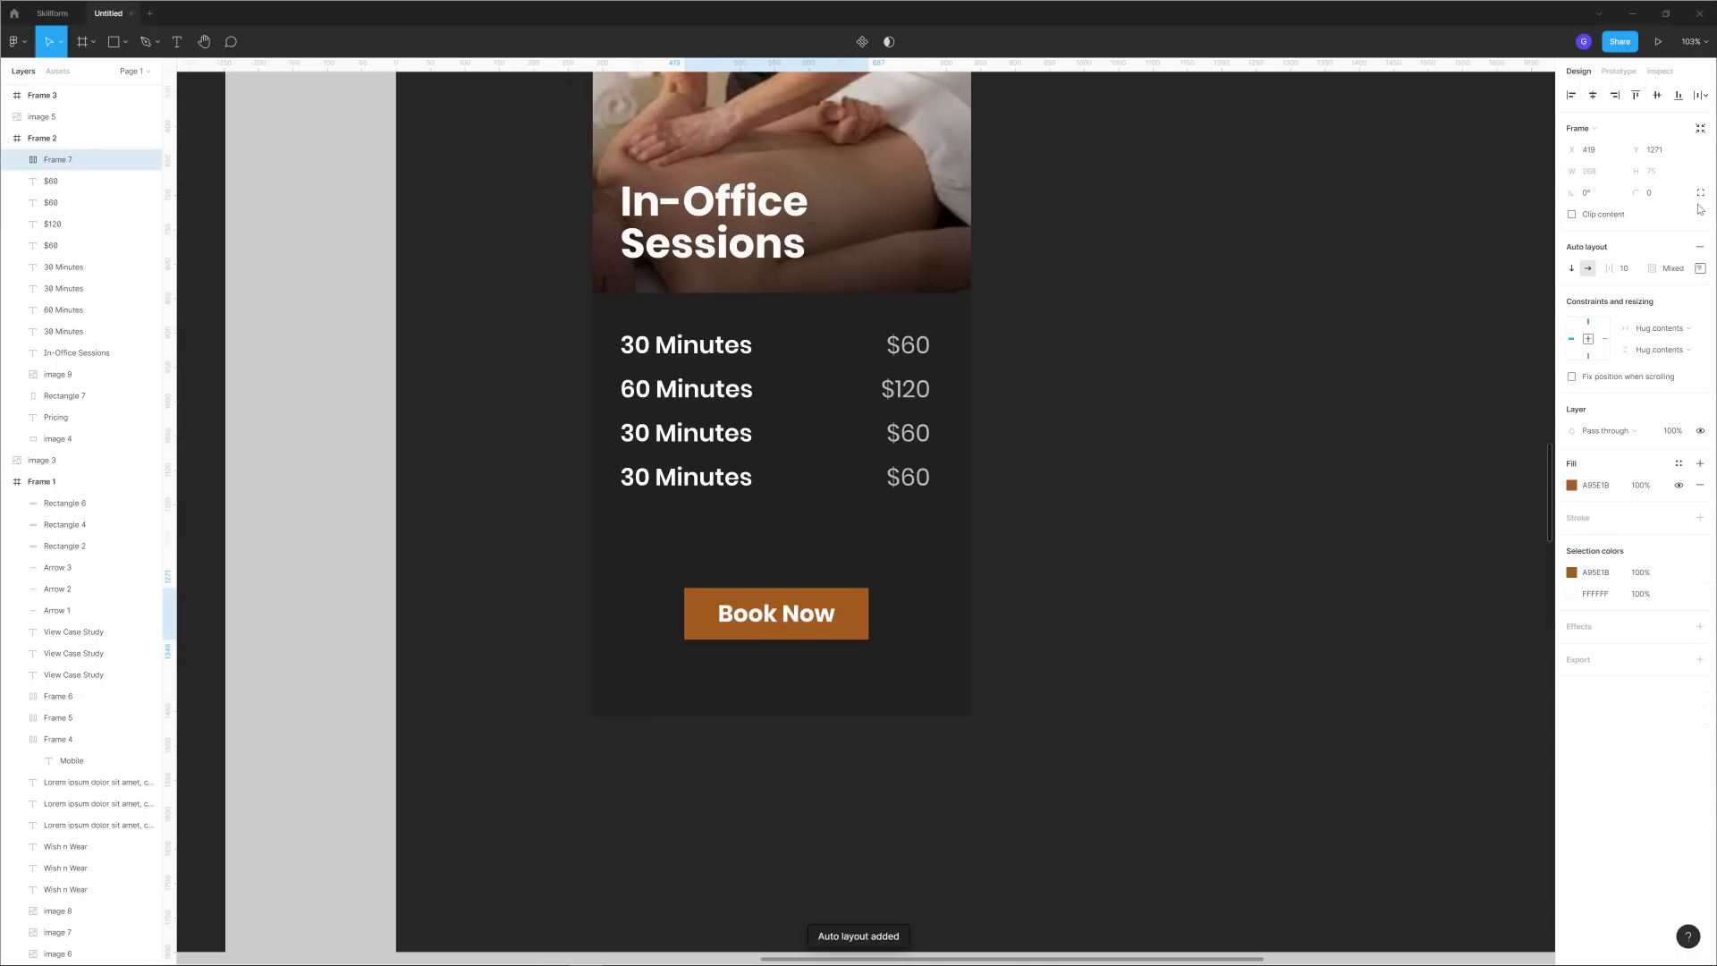
{"action": "left_click", "coordinate": [1699, 269]}
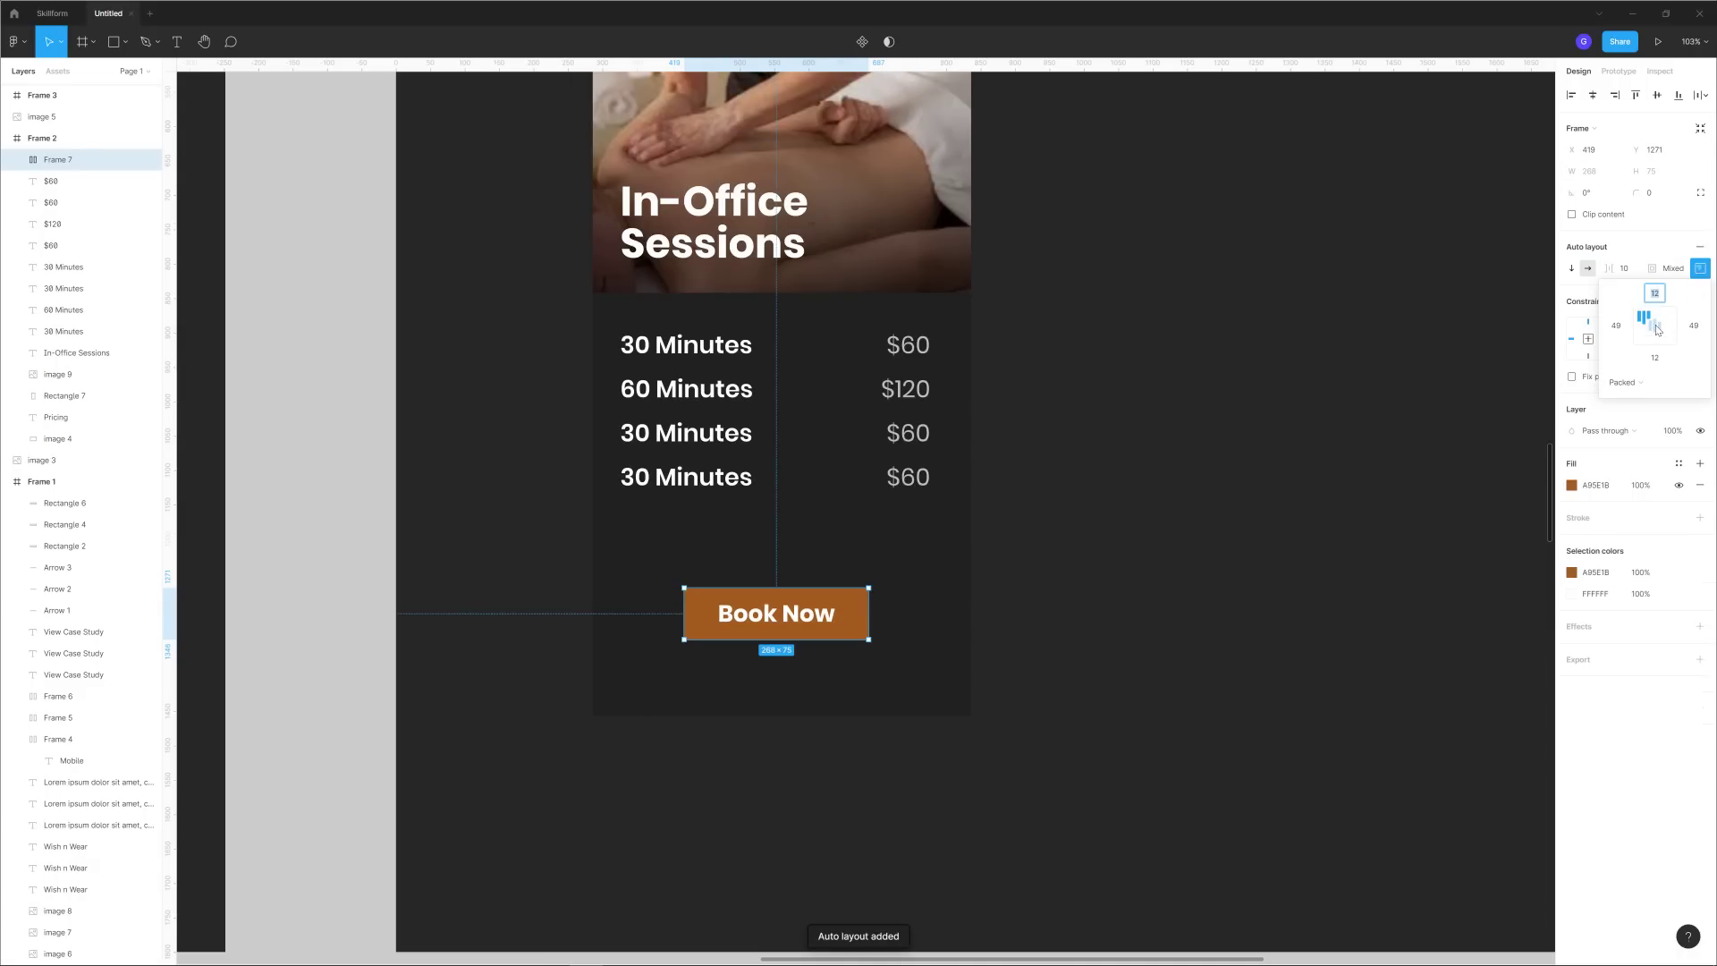
{"action": "left_click", "coordinate": [1383, 471]}
{"action": "left_click", "coordinate": [827, 624]}
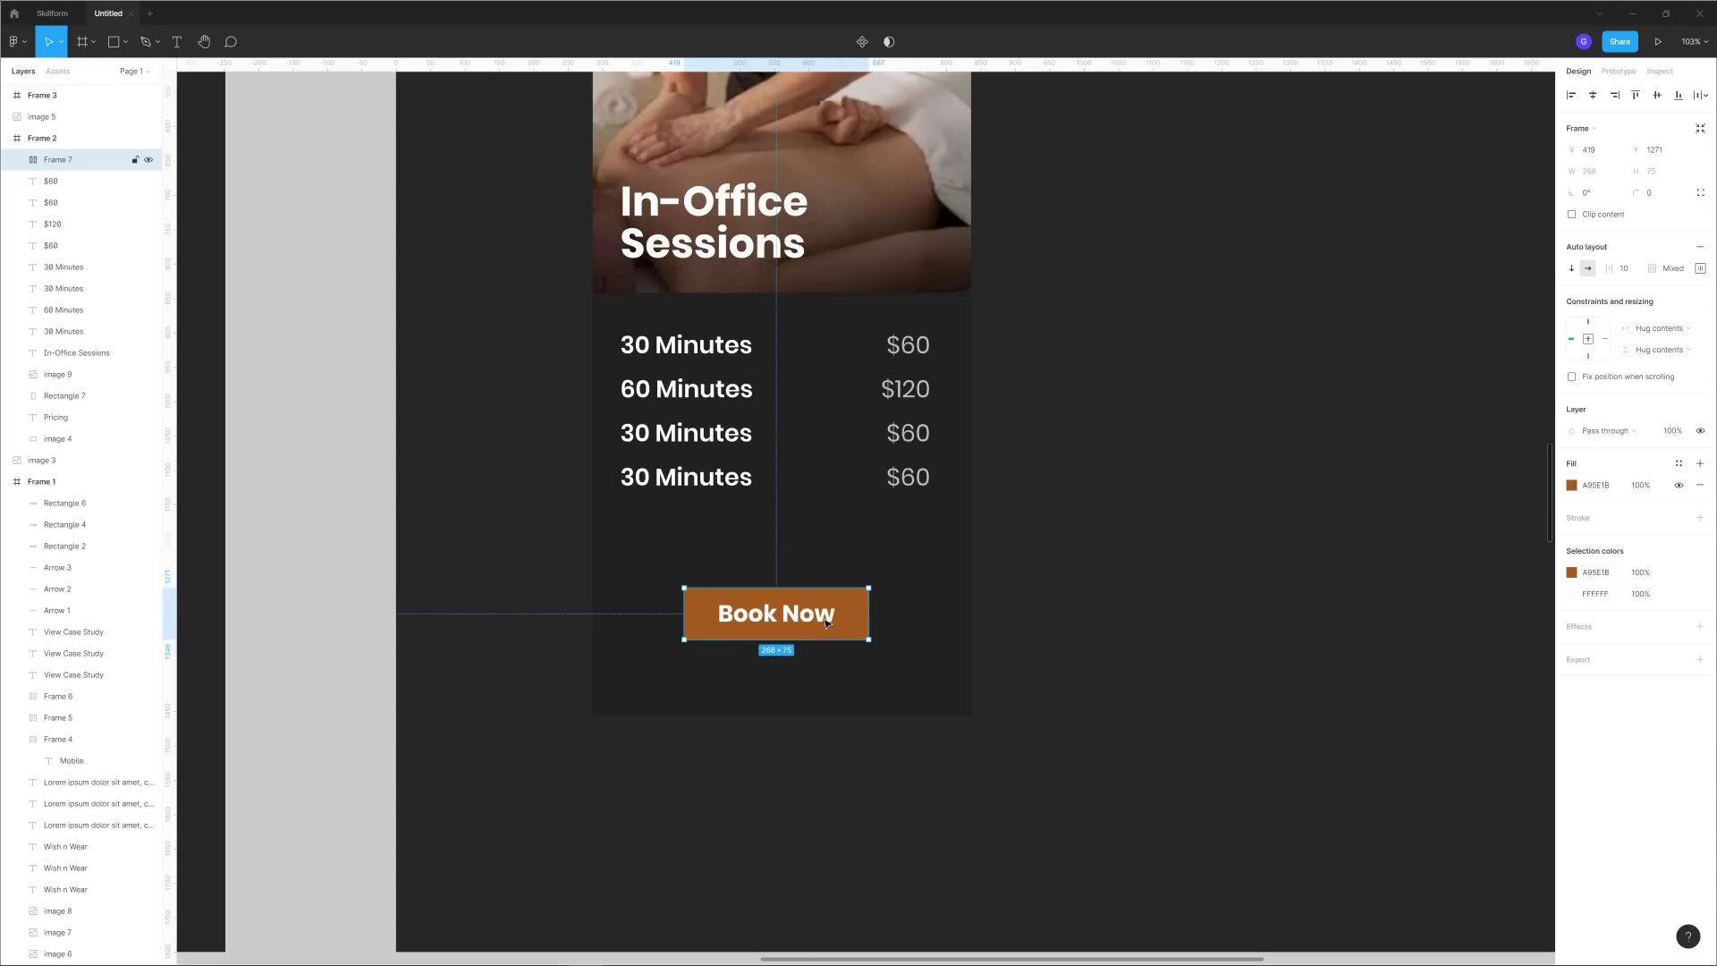
Widen the "Book Now" button to span from the duration labels' left edge to the prices' right edge.
{"action": "left_click_drag", "start_coordinate": [866, 637], "coordinate": [930, 645]}
{"action": "left_click", "coordinate": [1107, 411]}
{"action": "scroll", "coordinate": [1066, 583], "scroll_direction": "down", "scroll_amount": 5}
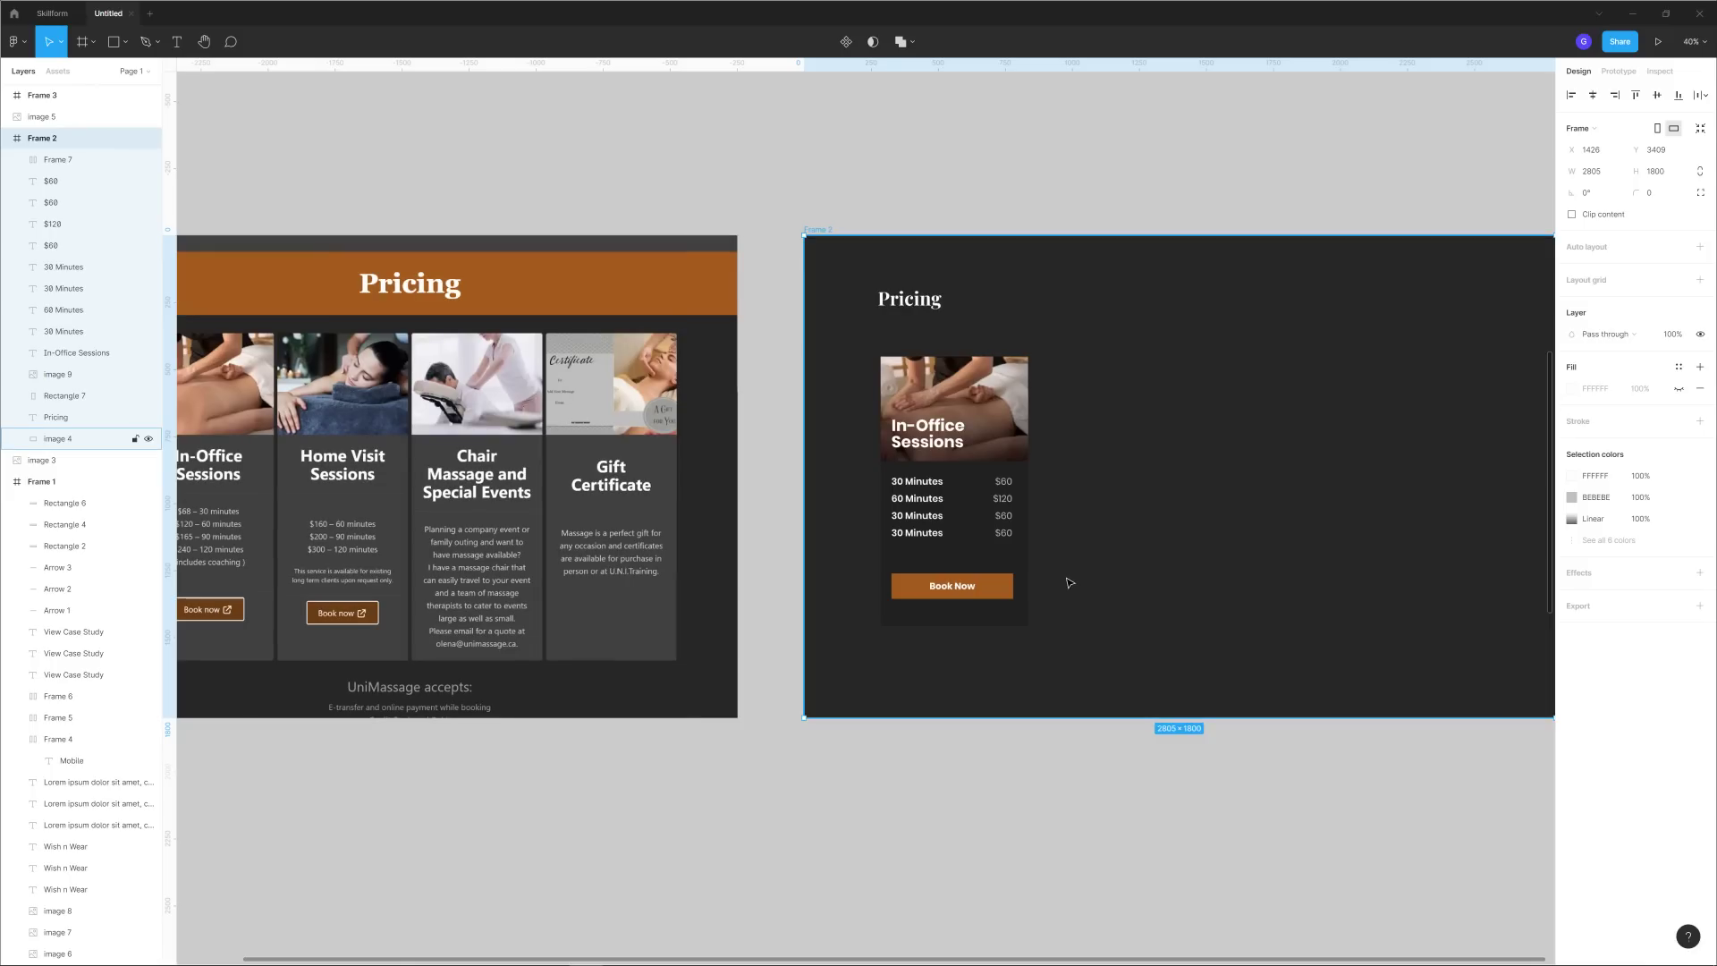
Shorten the card's background rectangle from its bottom edge to a height of about 961.
{"action": "scroll", "coordinate": [1048, 633], "scroll_direction": "left", "scroll_amount": 3}
{"action": "left_click", "coordinate": [1132, 610]}
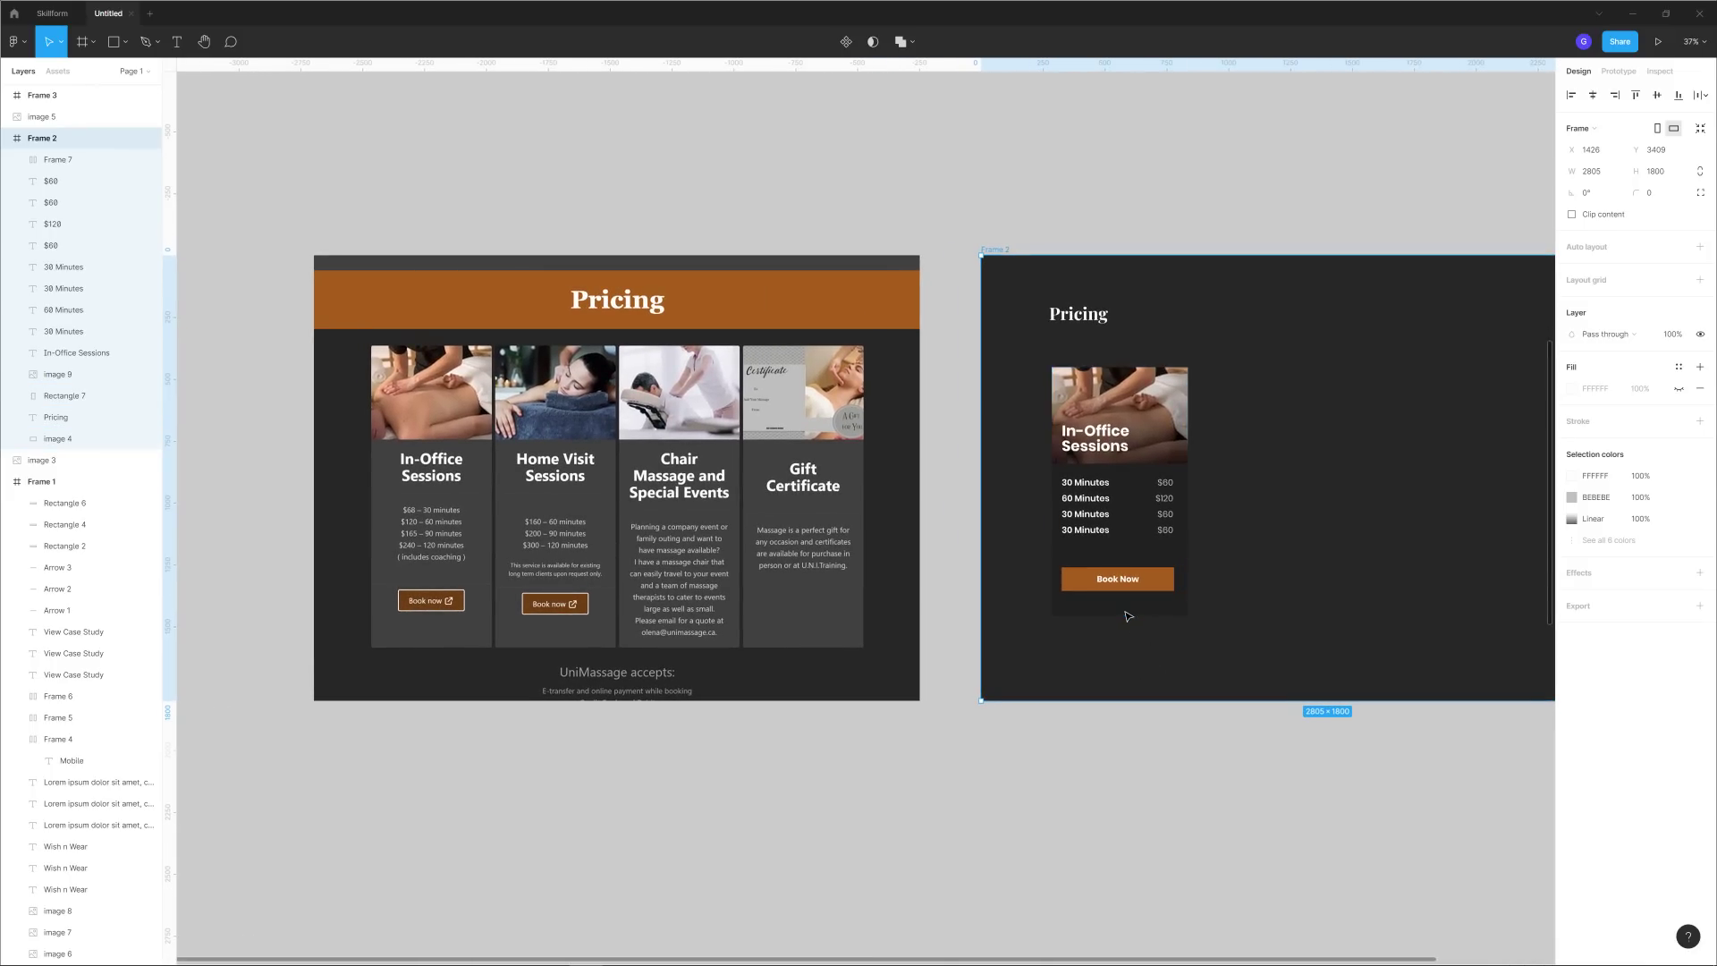
{"action": "left_click_drag", "start_coordinate": [1147, 615], "coordinate": [1146, 606]}
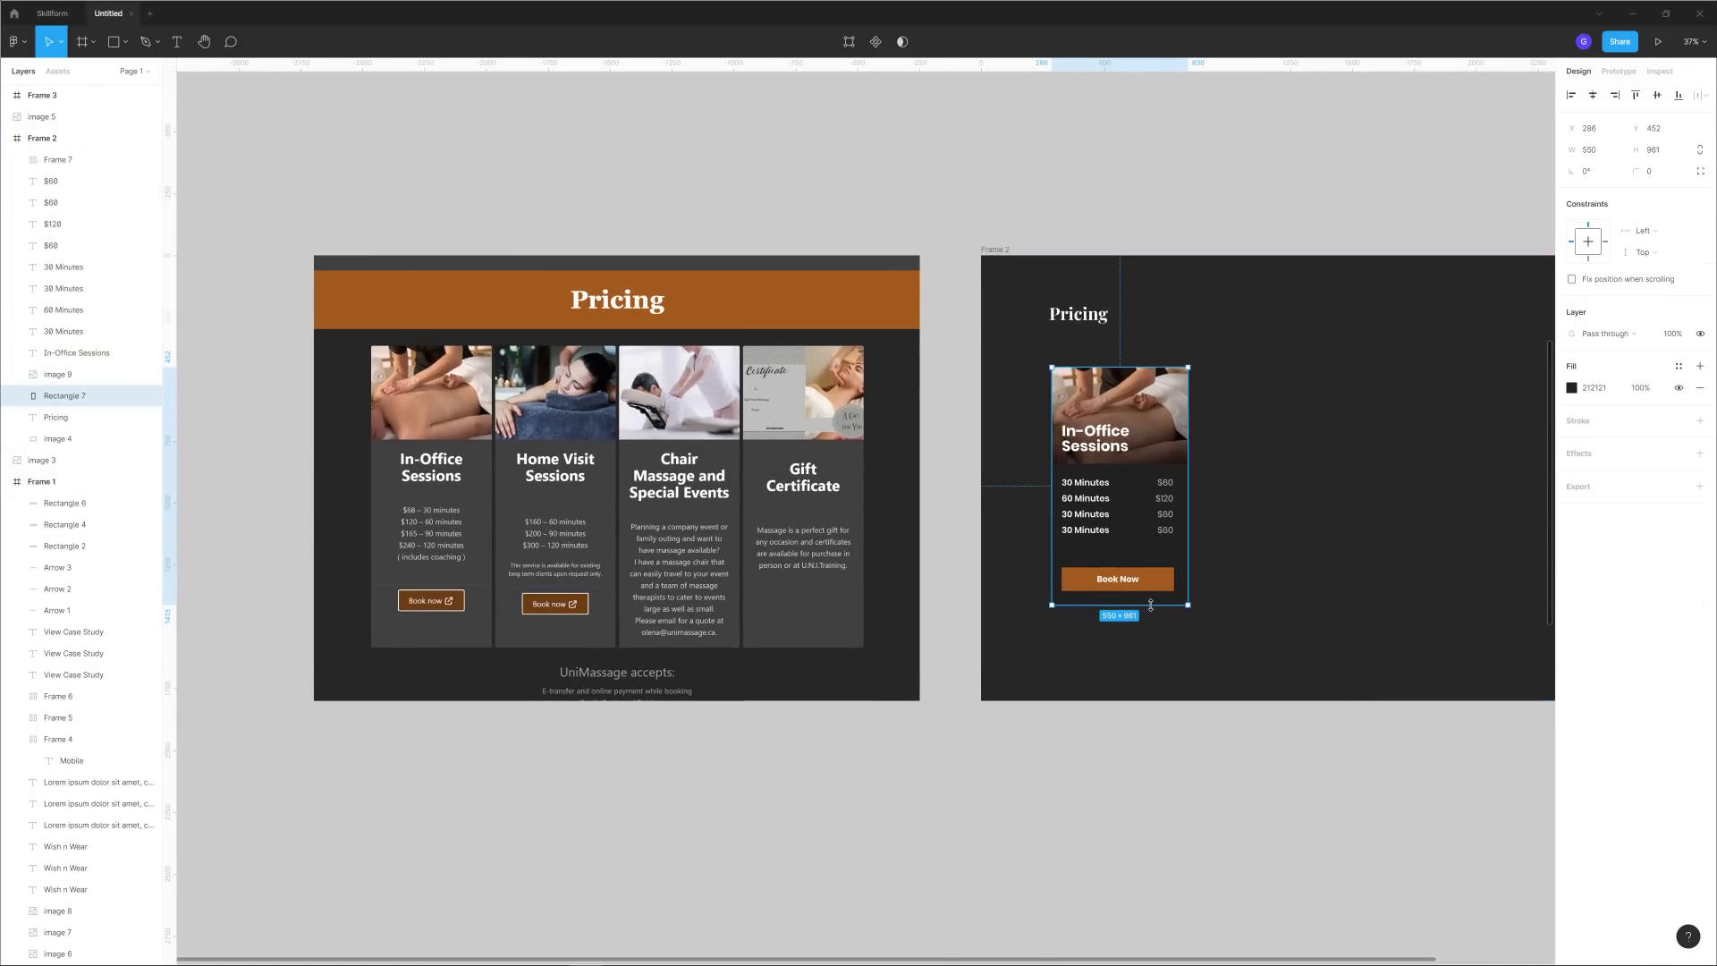
Draw a horizontal divider line about 549 wide across the card, between the last price row and the "Book Now" button.
{"action": "scroll", "coordinate": [1231, 513], "scroll_direction": "up", "scroll_amount": 5}
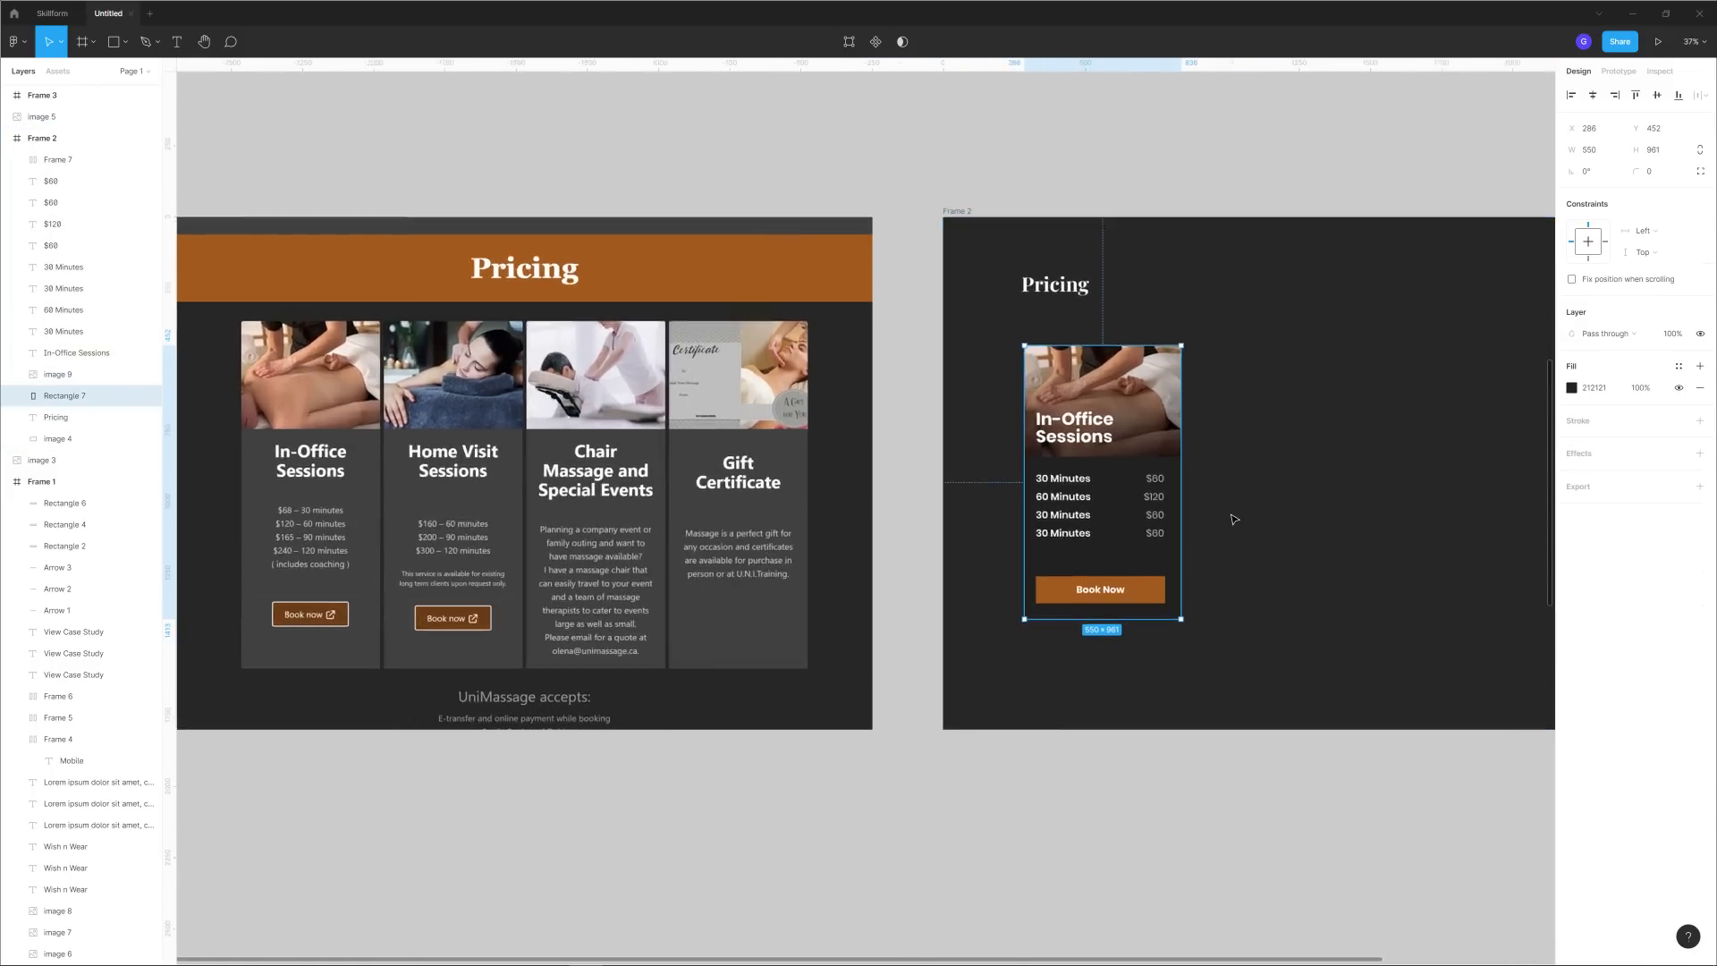
{"action": "left_click_drag", "start_coordinate": [1219, 626], "coordinate": [1291, 604]}
{"action": "key", "text": "Escape"}
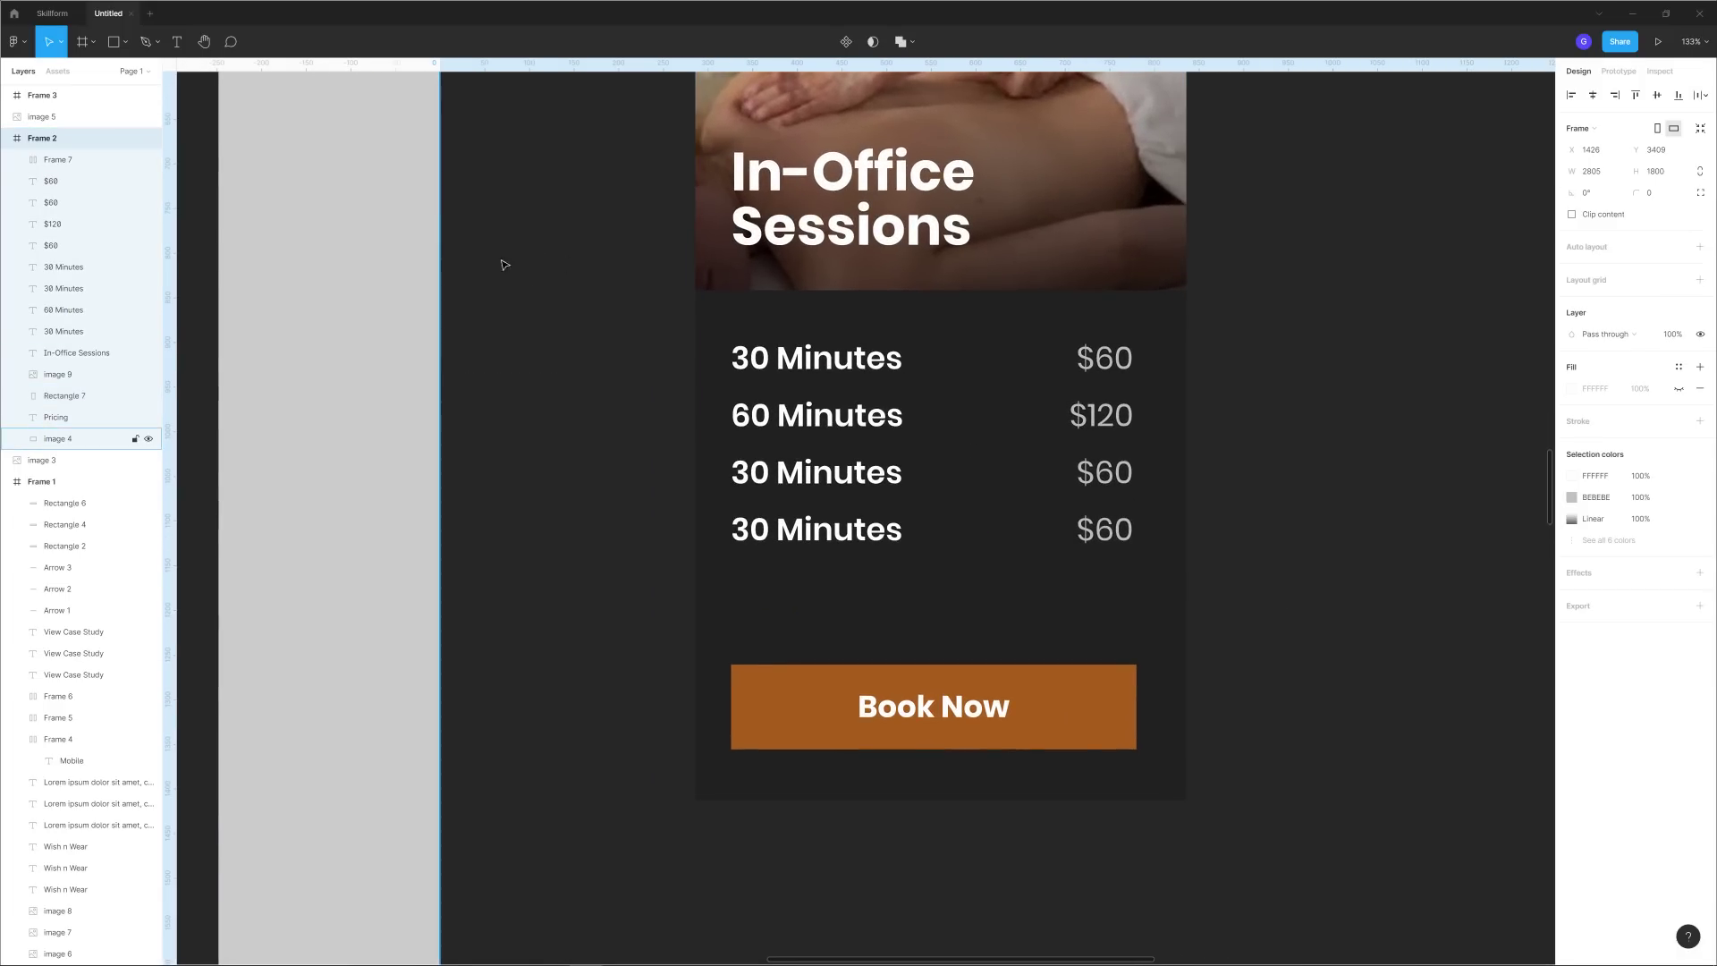
{"action": "key", "text": "l"}
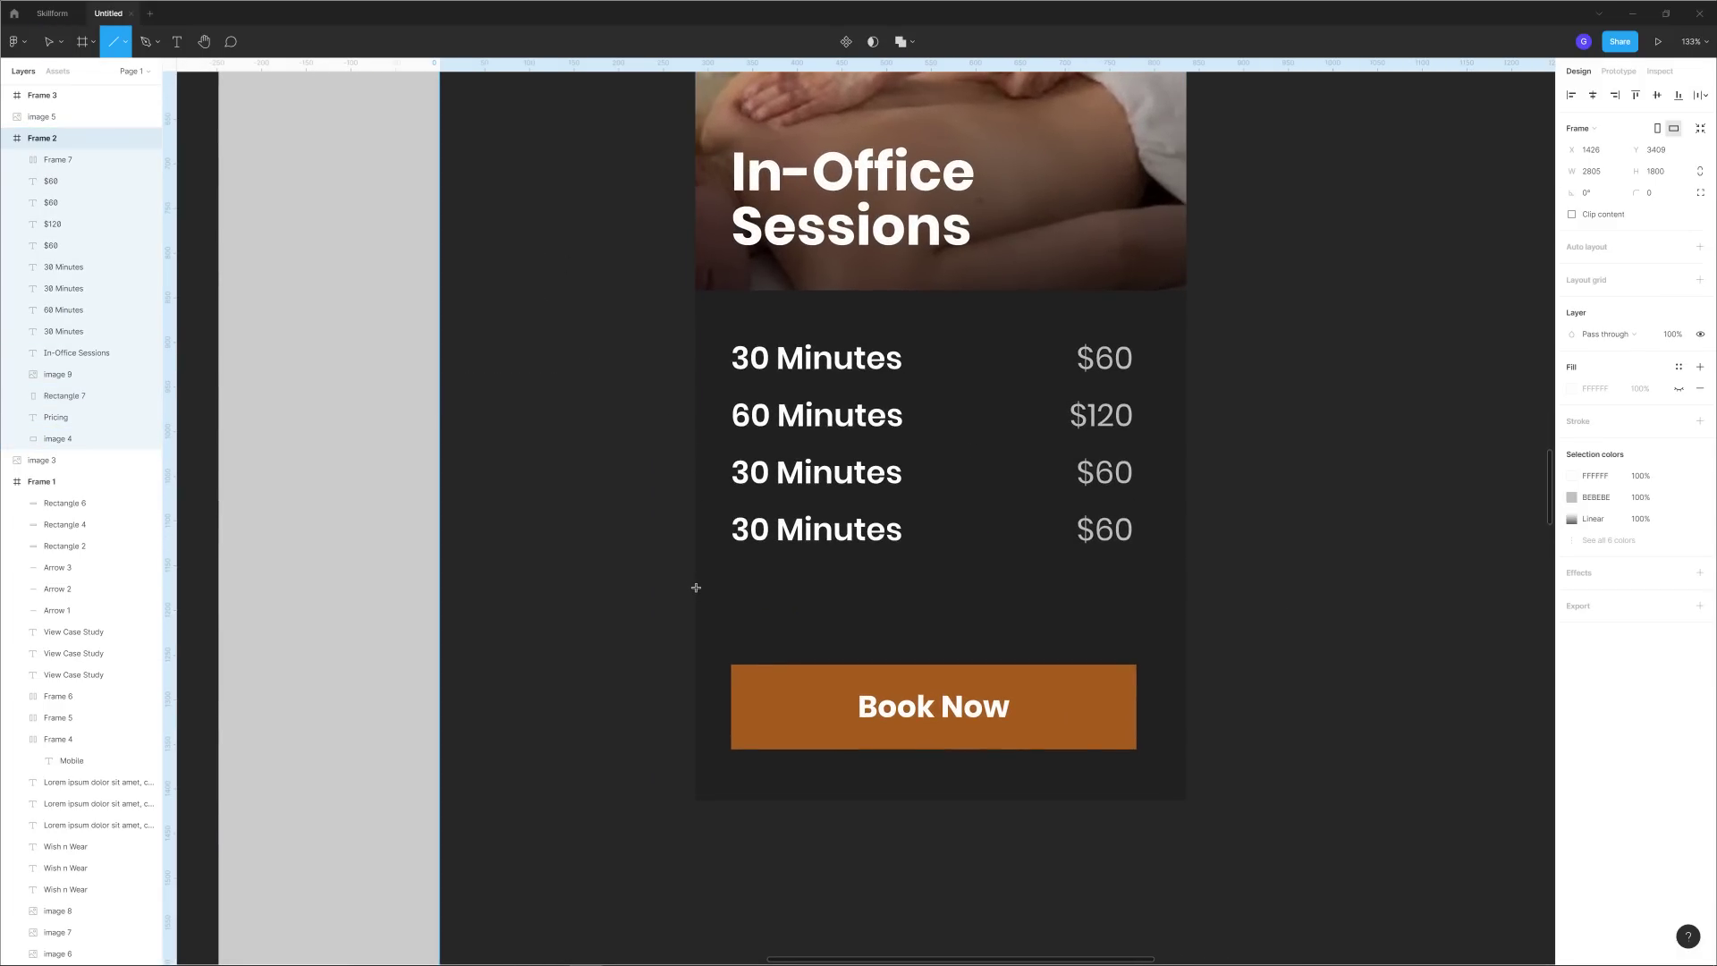
{"action": "left_click_drag", "start_coordinate": [696, 573], "coordinate": [1184, 593]}
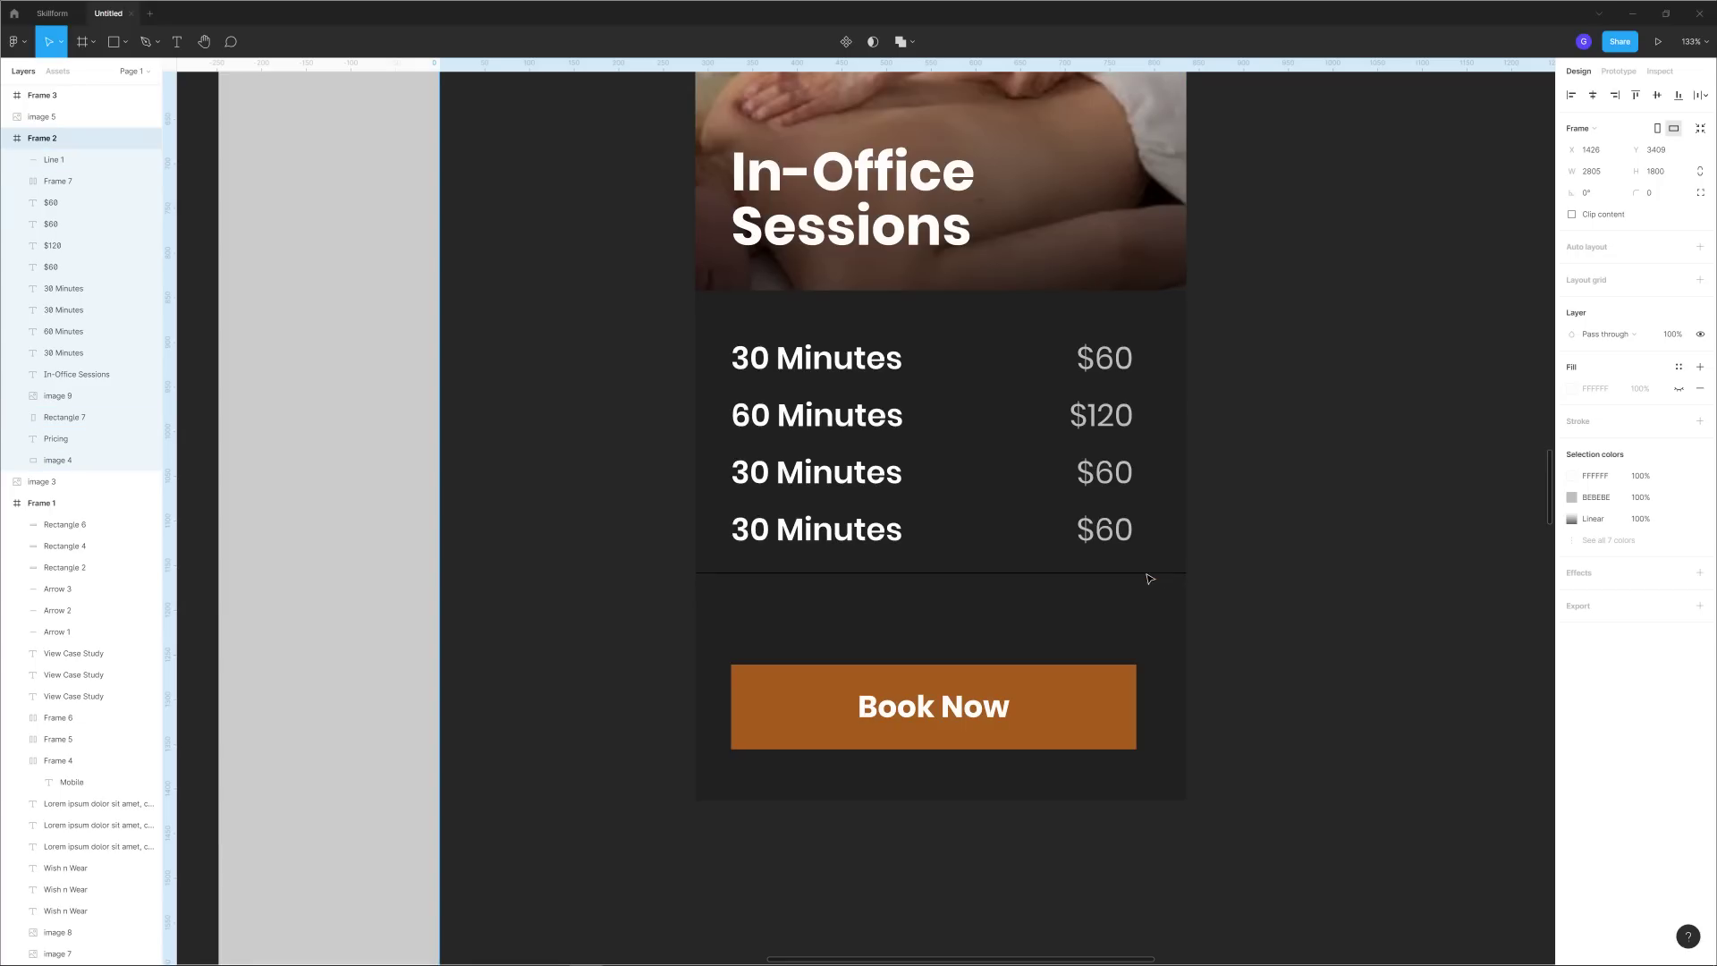
Set the divider line's stroke color to dark grey 393939 and move the line slightly down to about Y 1168.
{"action": "left_click", "coordinate": [1571, 421]}
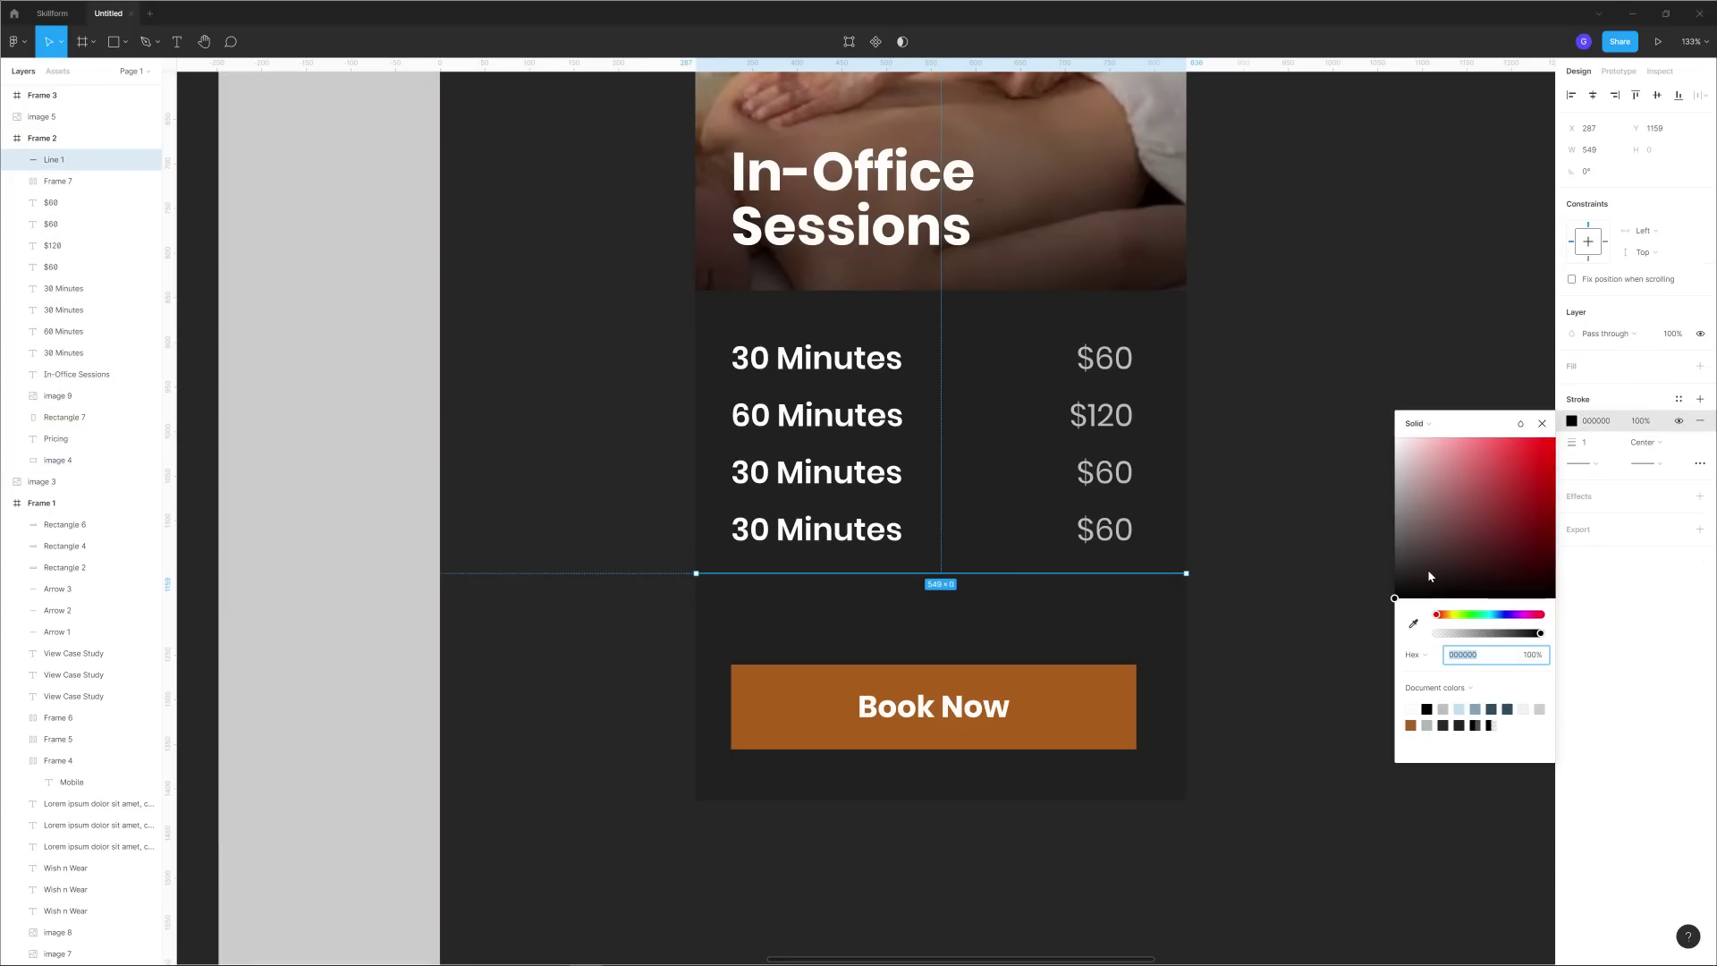
{"action": "left_click_drag", "start_coordinate": [1429, 576], "coordinate": [1291, 557]}
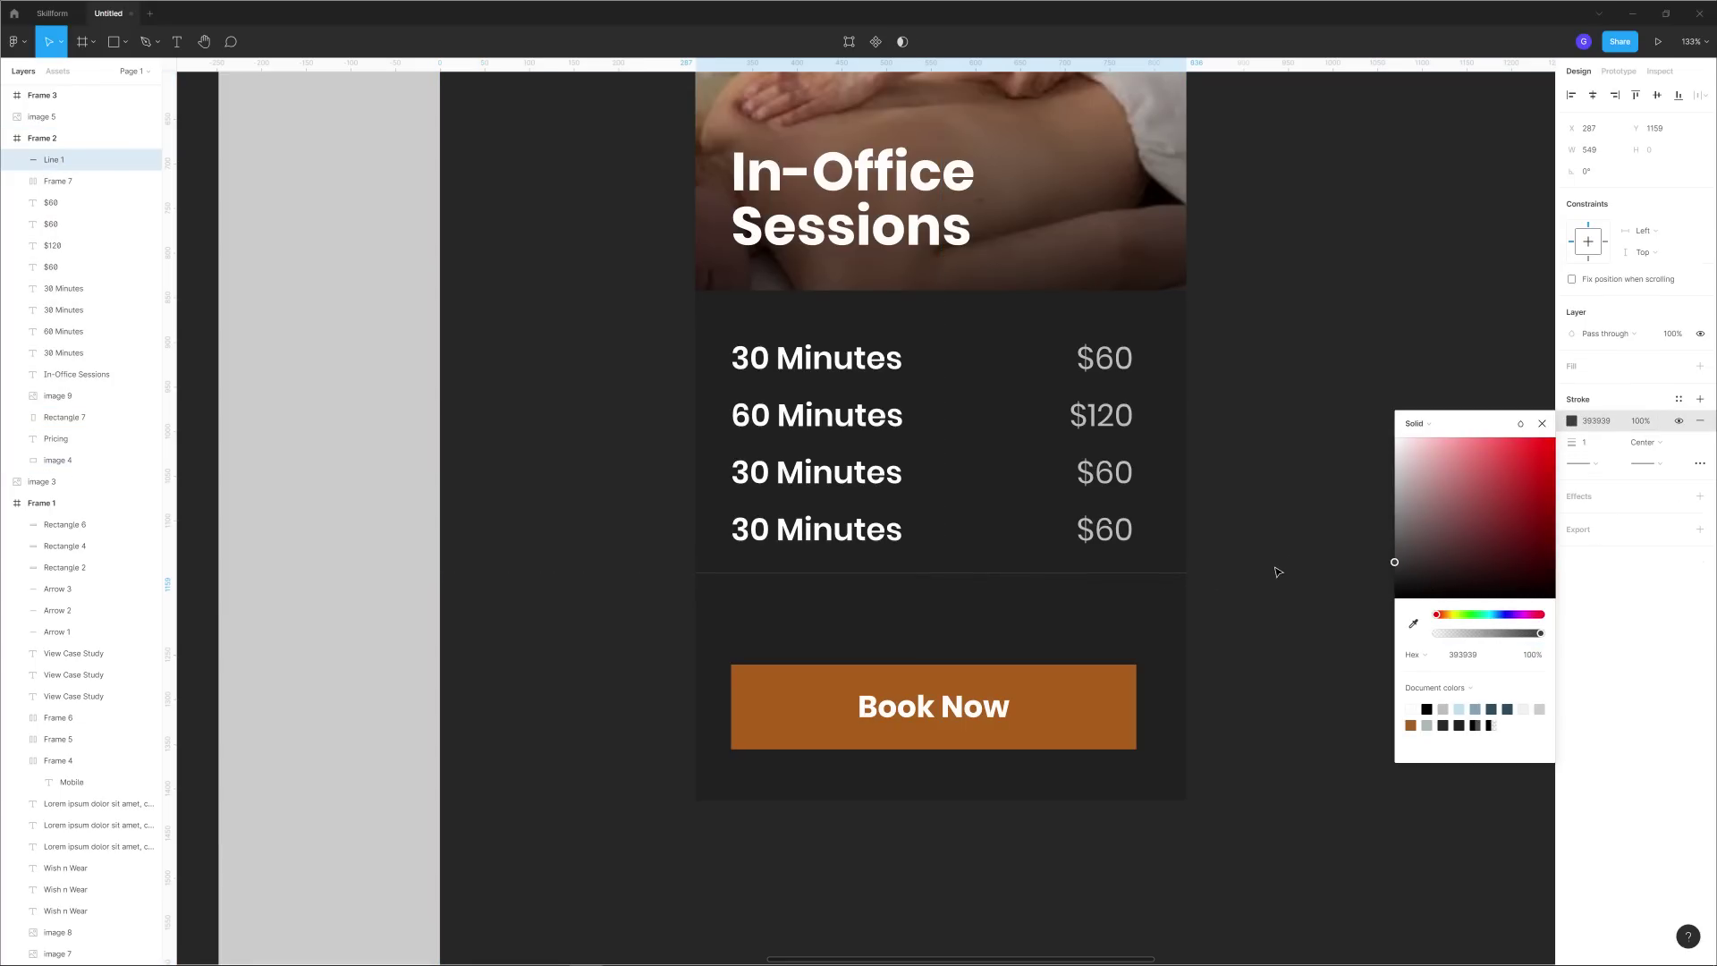
{"action": "left_click", "coordinate": [1173, 574]}
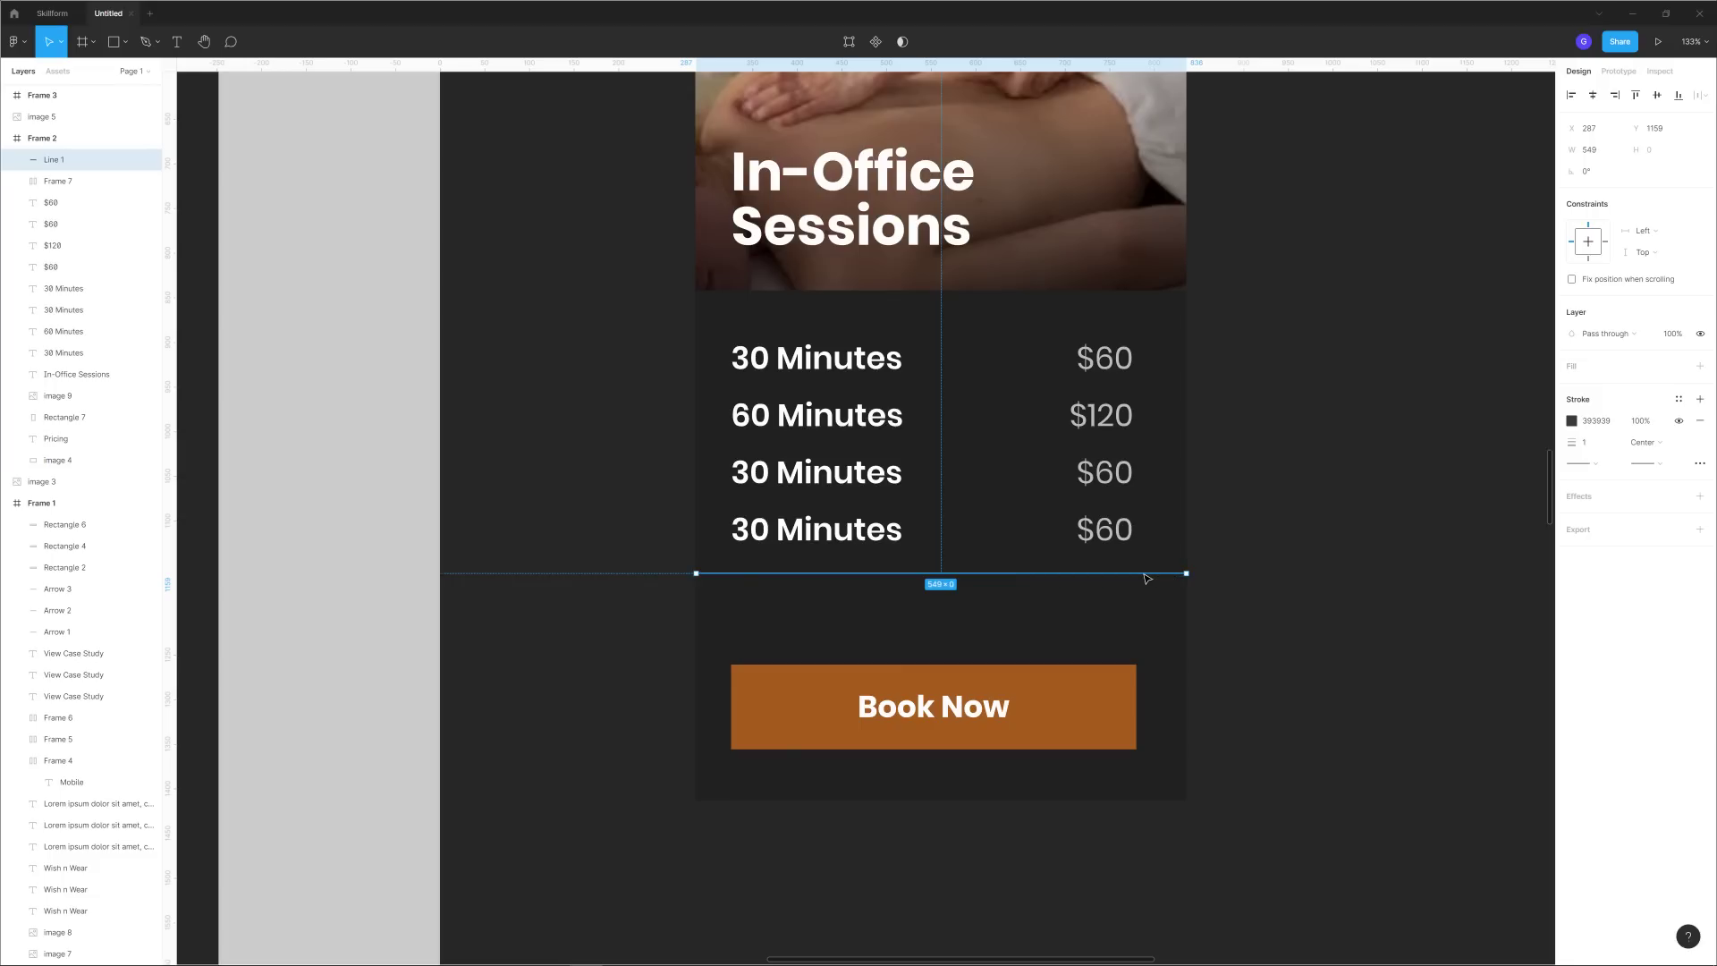
{"action": "left_click_drag", "start_coordinate": [1147, 579], "coordinate": [1146, 587]}
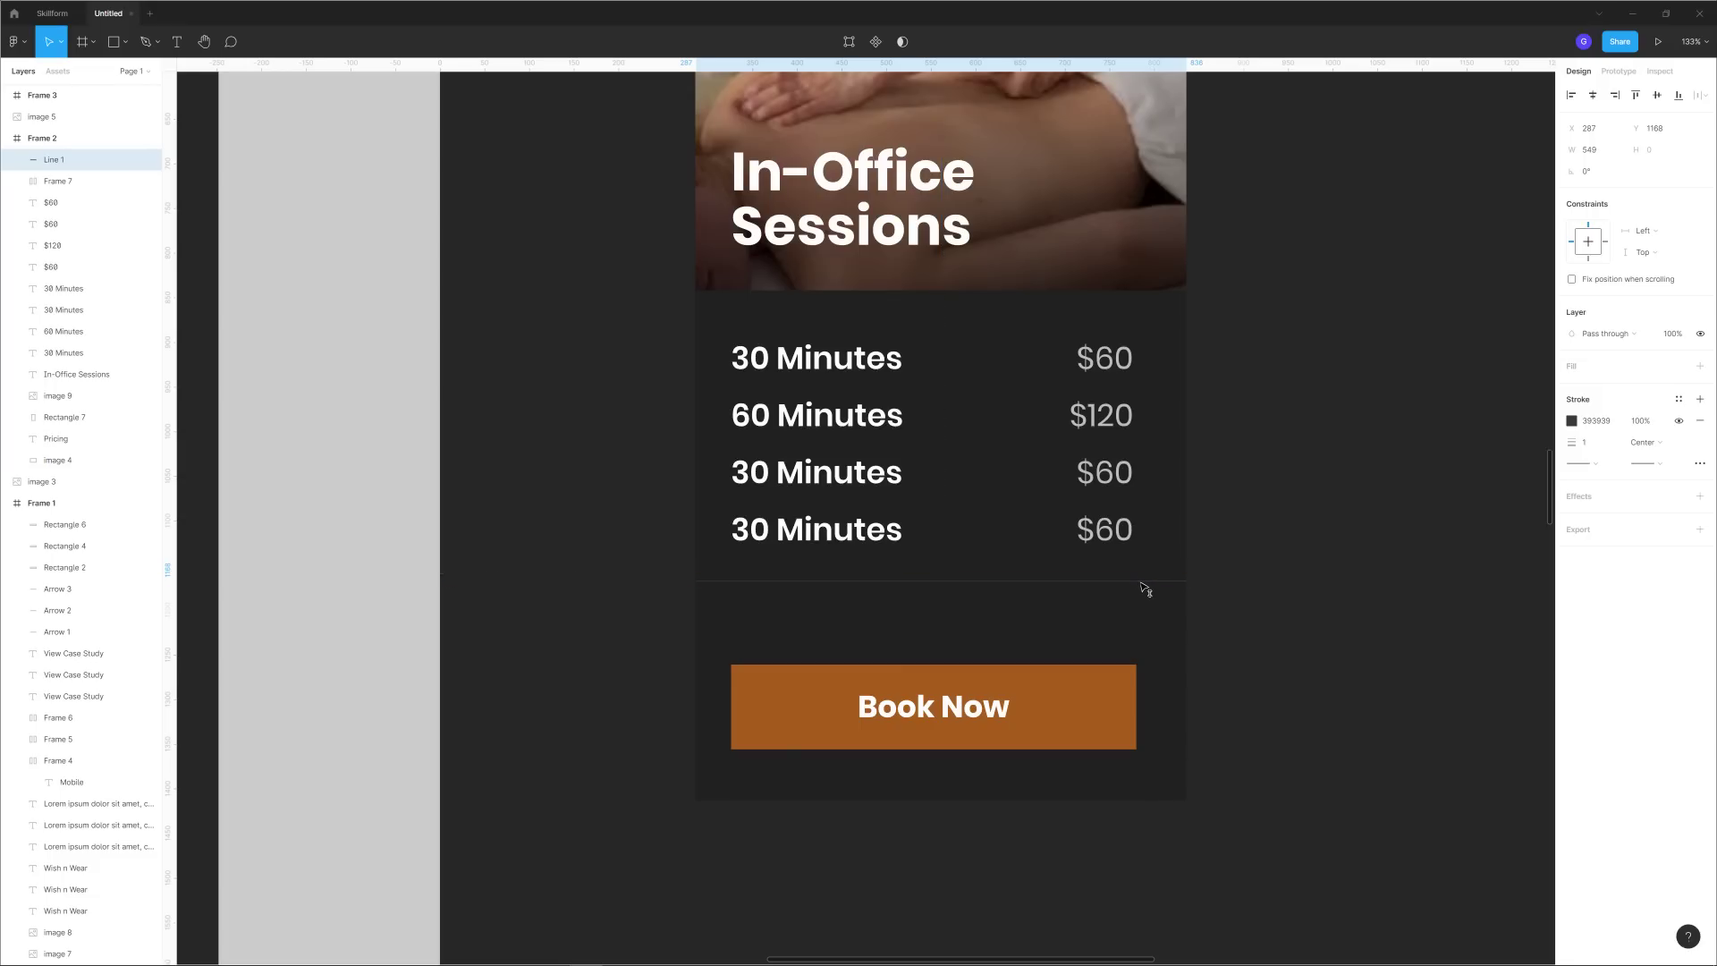
Move the "Book Now" button up closer to the divider and shorten the card's background rectangle to a height of about 923.
{"action": "left_click", "coordinate": [977, 692]}
{"action": "left_click_drag", "start_coordinate": [977, 691], "coordinate": [977, 662]}
{"action": "left_click", "coordinate": [1019, 771]}
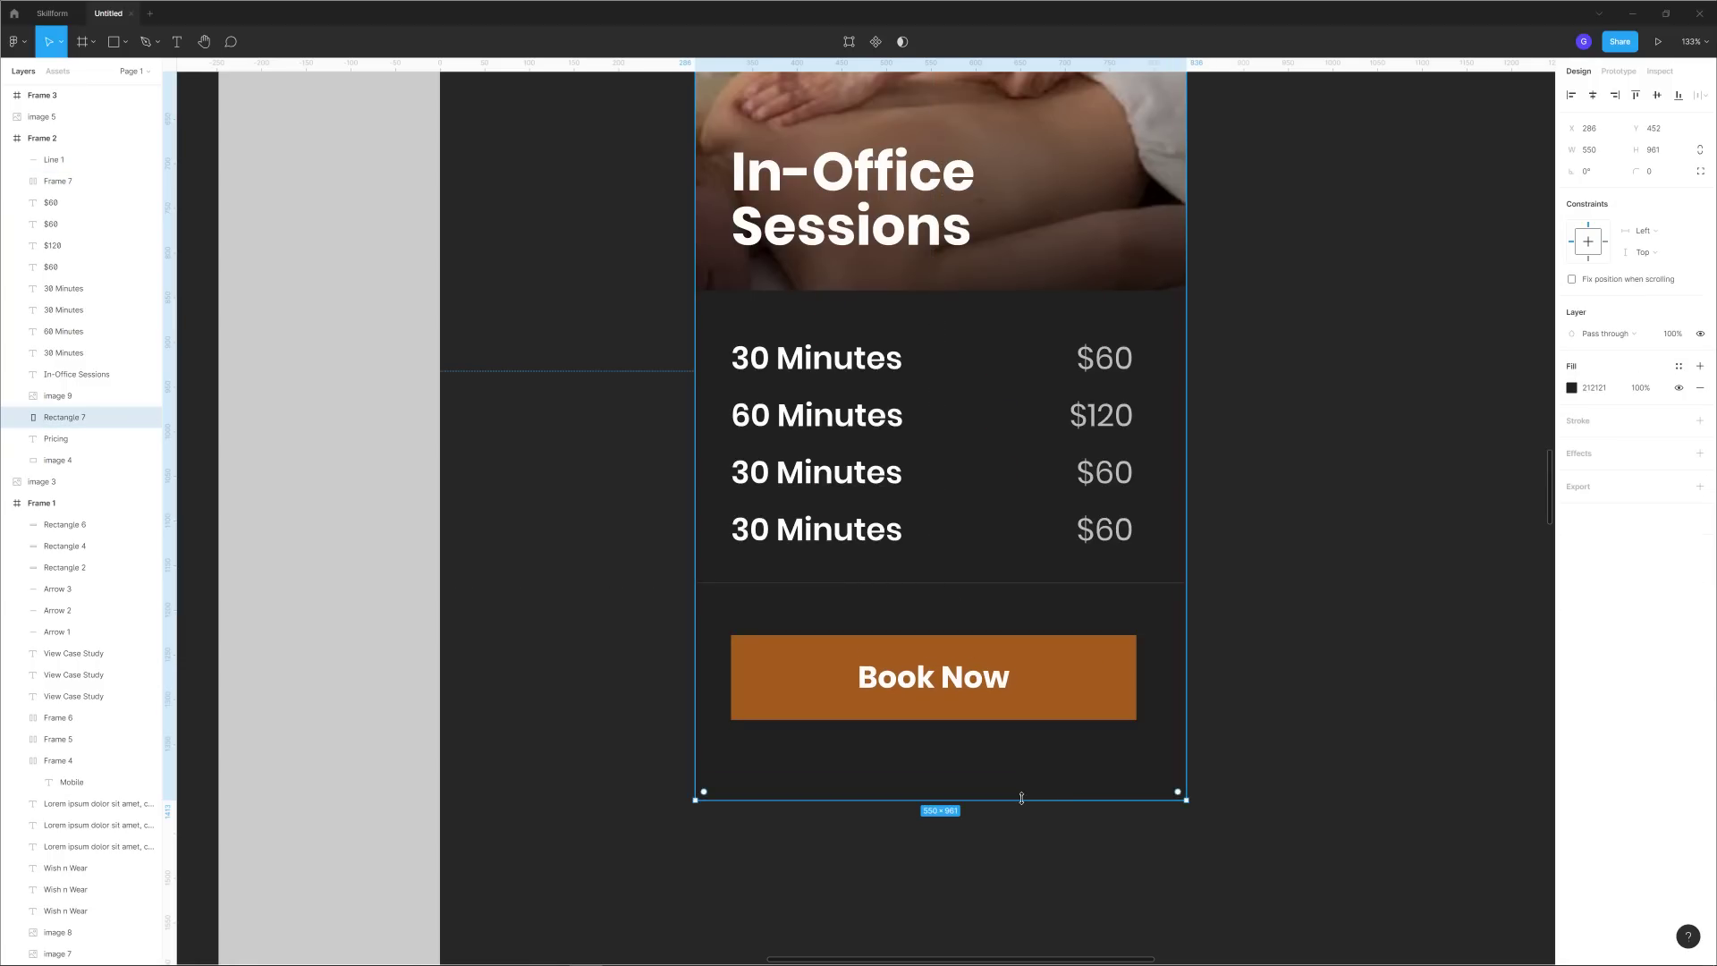
{"action": "left_click", "coordinate": [1354, 663]}
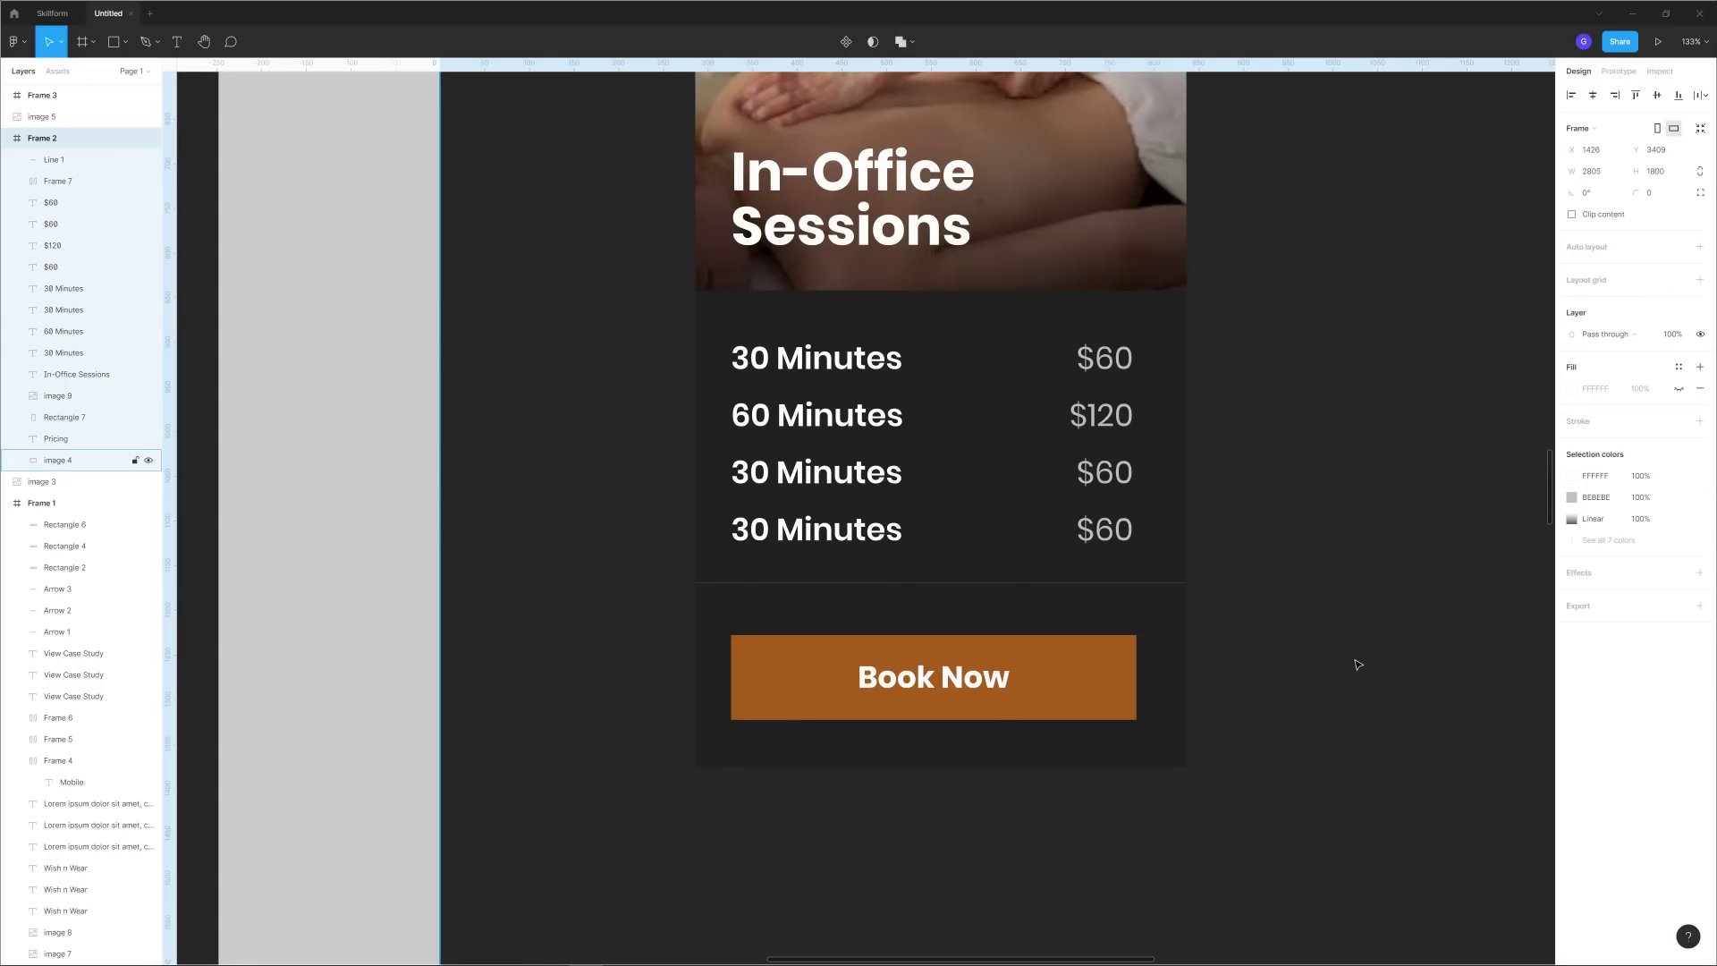
Duplicate the whole In-Office Sessions card and place the copy just to the right of the original, leaving a narrow gap.
{"action": "scroll", "coordinate": [1325, 646], "scroll_direction": "down", "scroll_amount": 5}
{"action": "scroll", "coordinate": [1372, 659], "scroll_direction": "down", "scroll_amount": 3}
{"action": "scroll", "coordinate": [1081, 626], "scroll_direction": "right", "scroll_amount": 5}
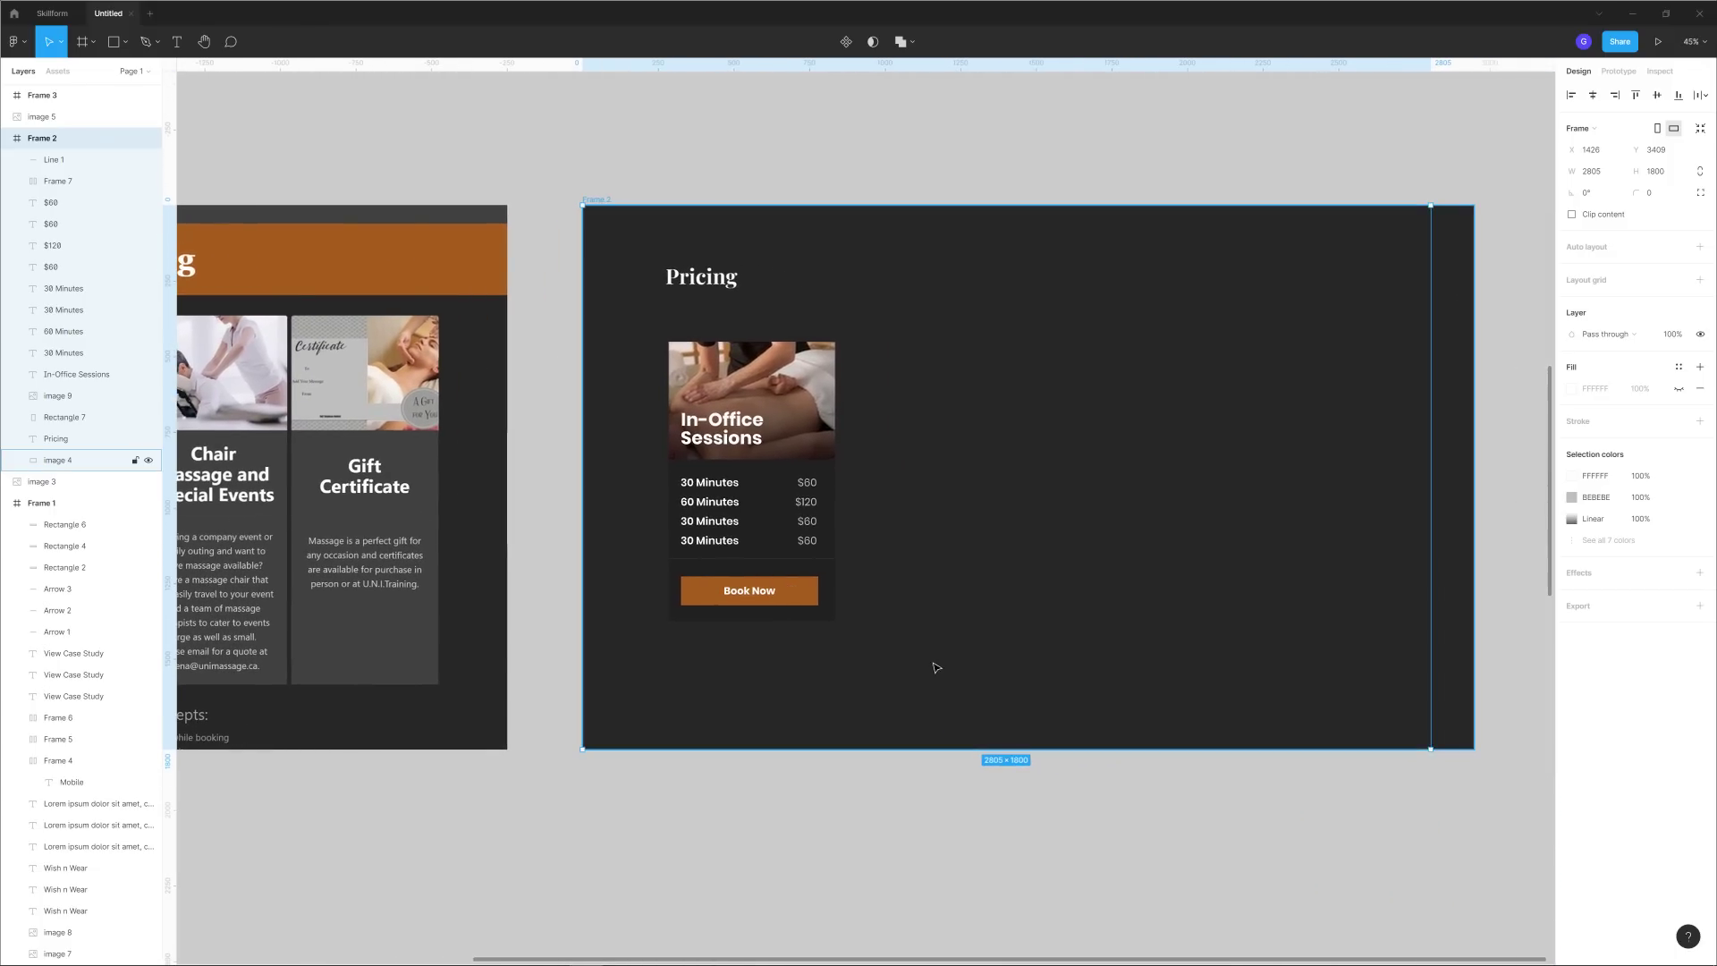
{"action": "left_click_drag", "start_coordinate": [936, 667], "coordinate": [808, 586]}
{"action": "key", "text": "ctrl+z"}
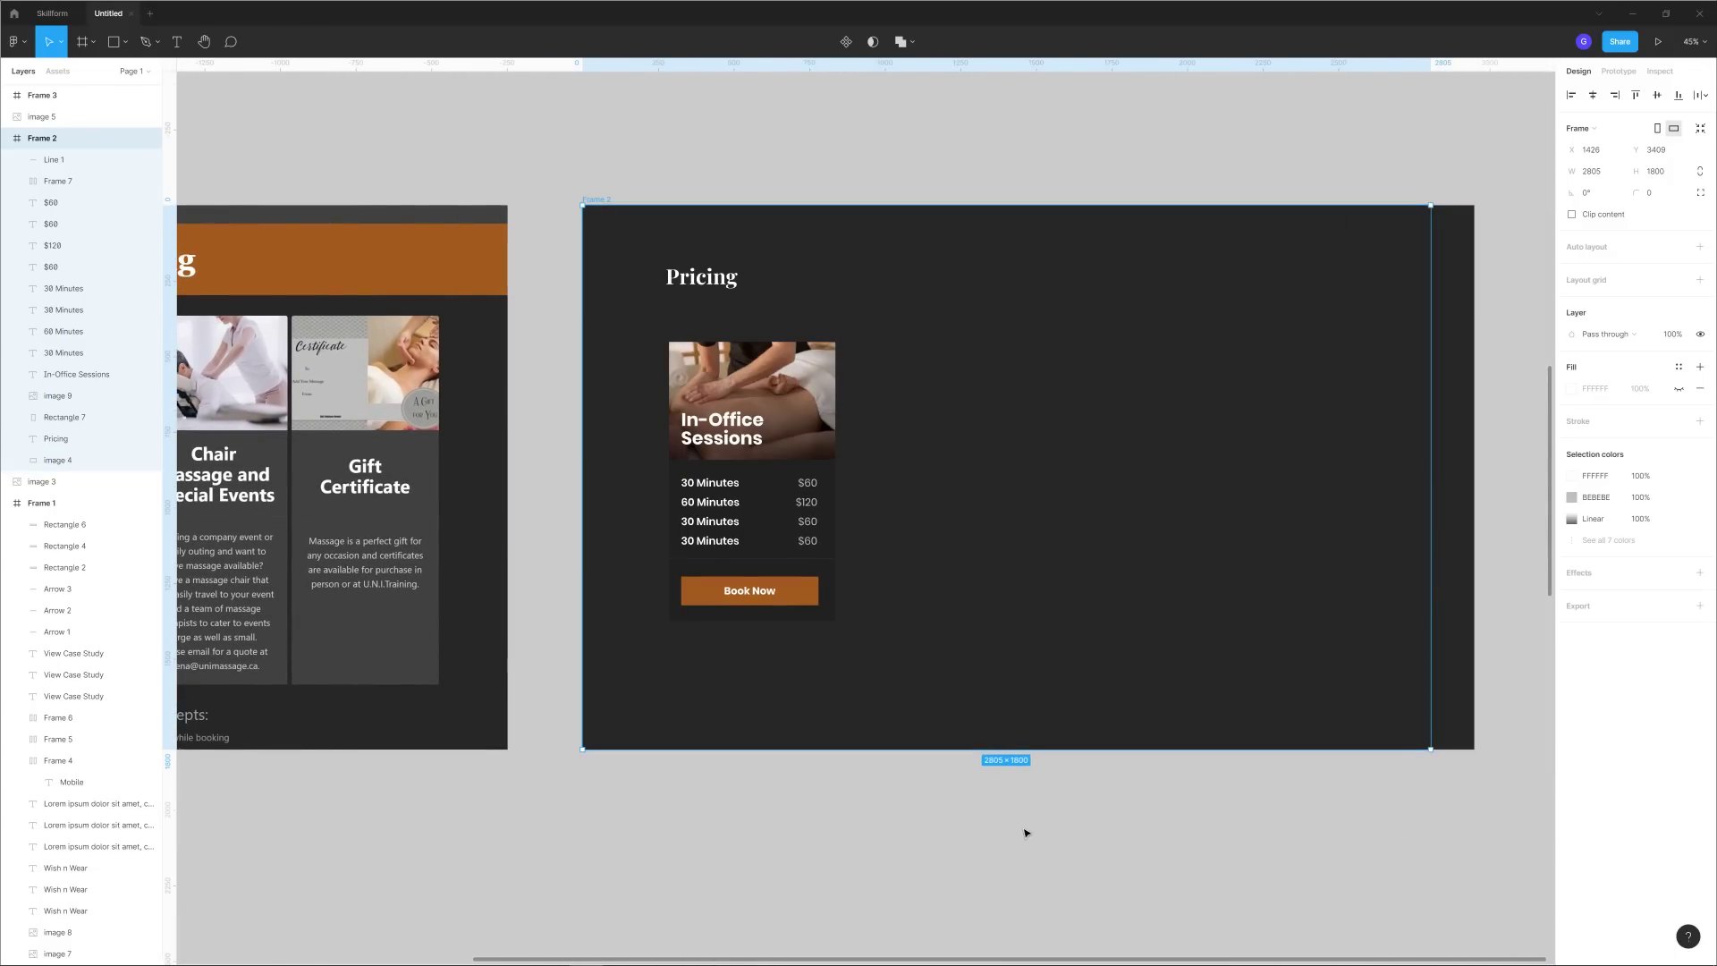
{"action": "left_click", "coordinate": [932, 813]}
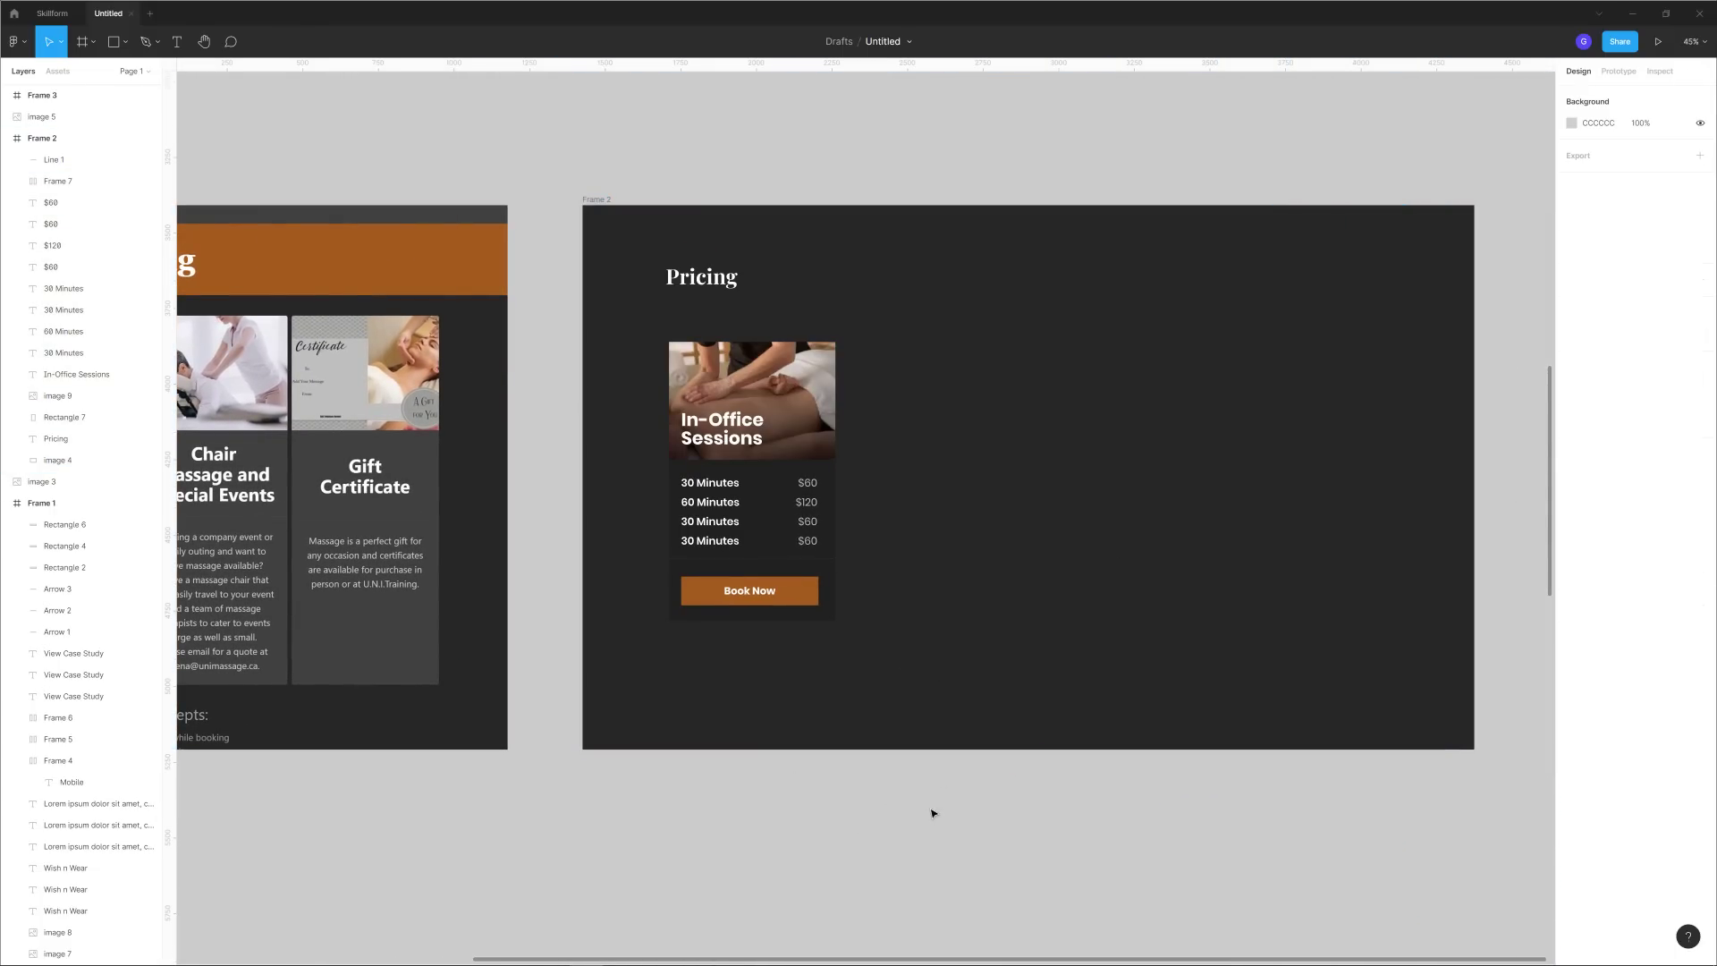
{"action": "left_click_drag", "start_coordinate": [933, 813], "coordinate": [663, 365]}
{"action": "key", "text": "ctrl+d"}
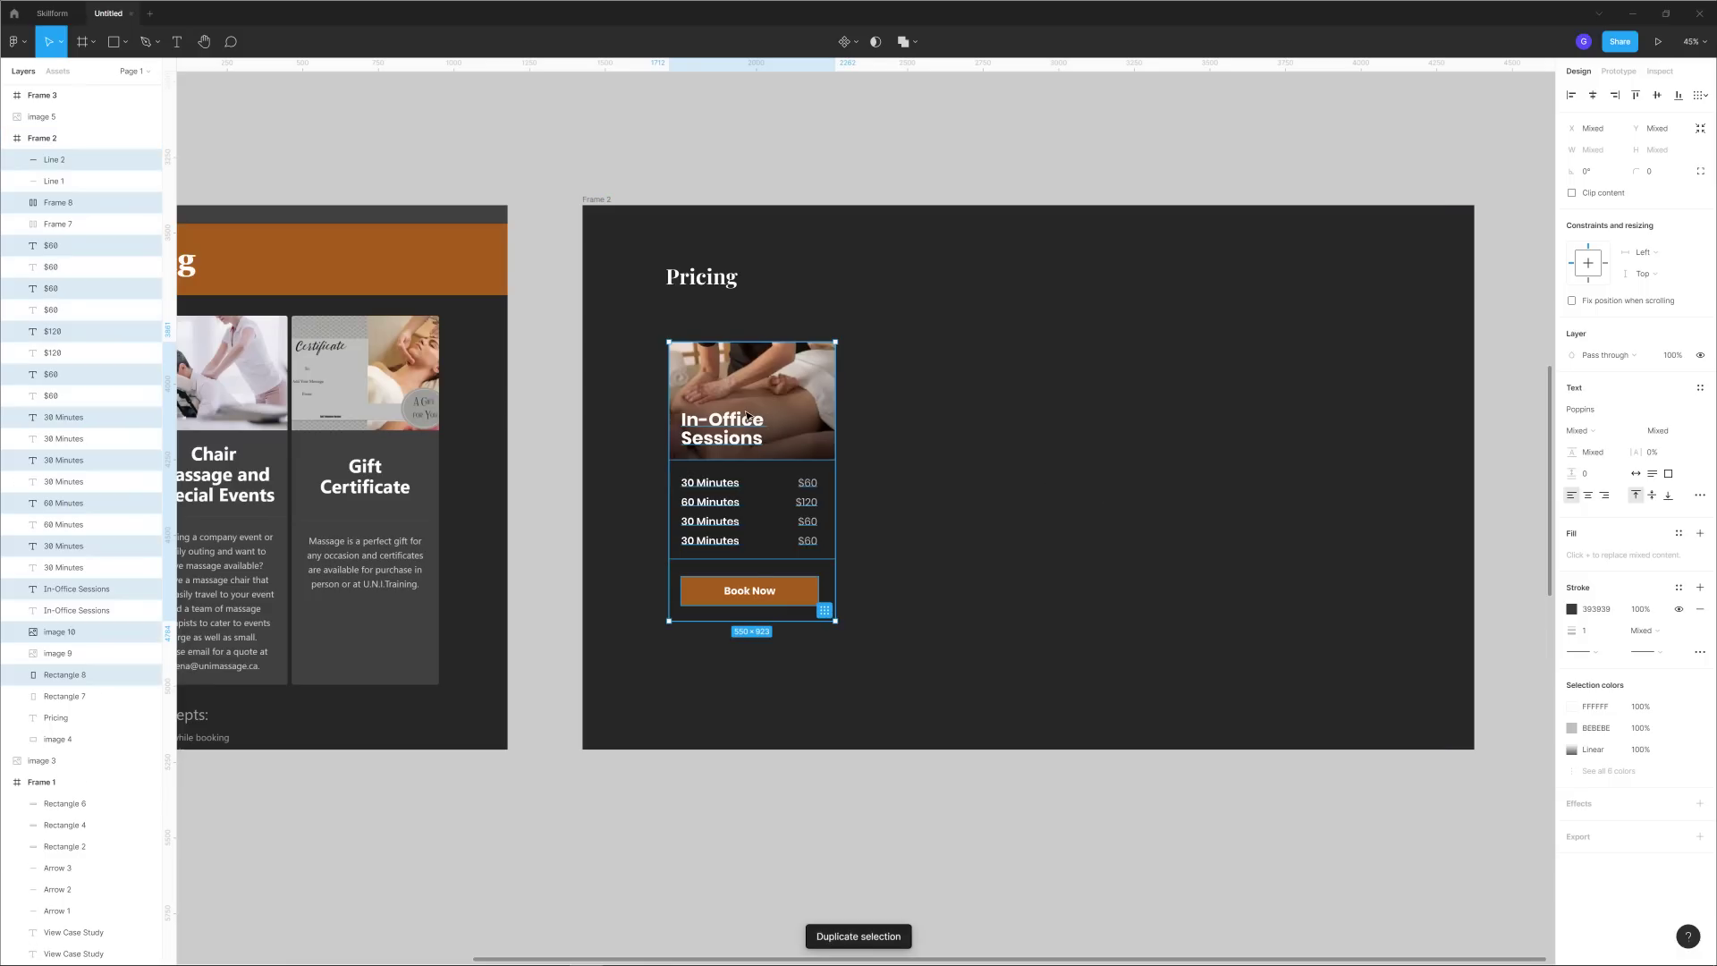
{"action": "left_click_drag", "start_coordinate": [746, 416], "coordinate": [922, 416]}
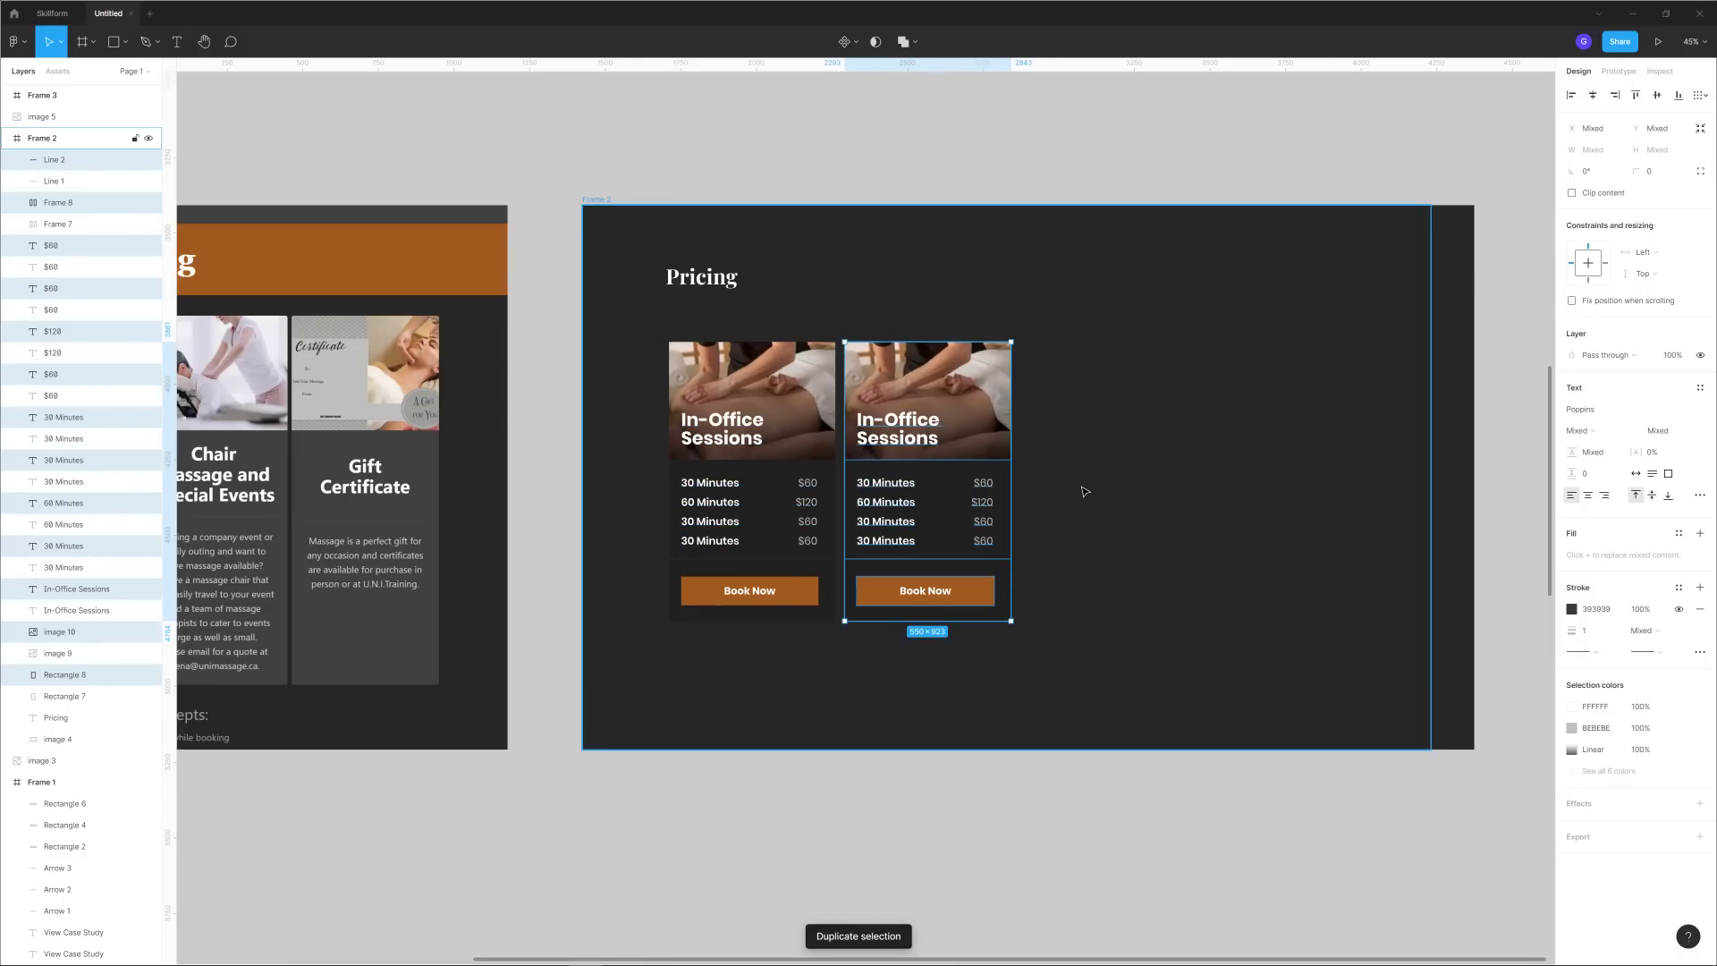
Repeat the card duplication twice with the same spacing to form a row of four cards.
{"action": "key", "text": "ctrl+d"}
{"action": "key", "text": "ctrl+d"}
{"action": "left_click", "coordinate": [1269, 801]}
{"action": "scroll", "coordinate": [1162, 801], "scroll_direction": "right", "scroll_amount": 3}
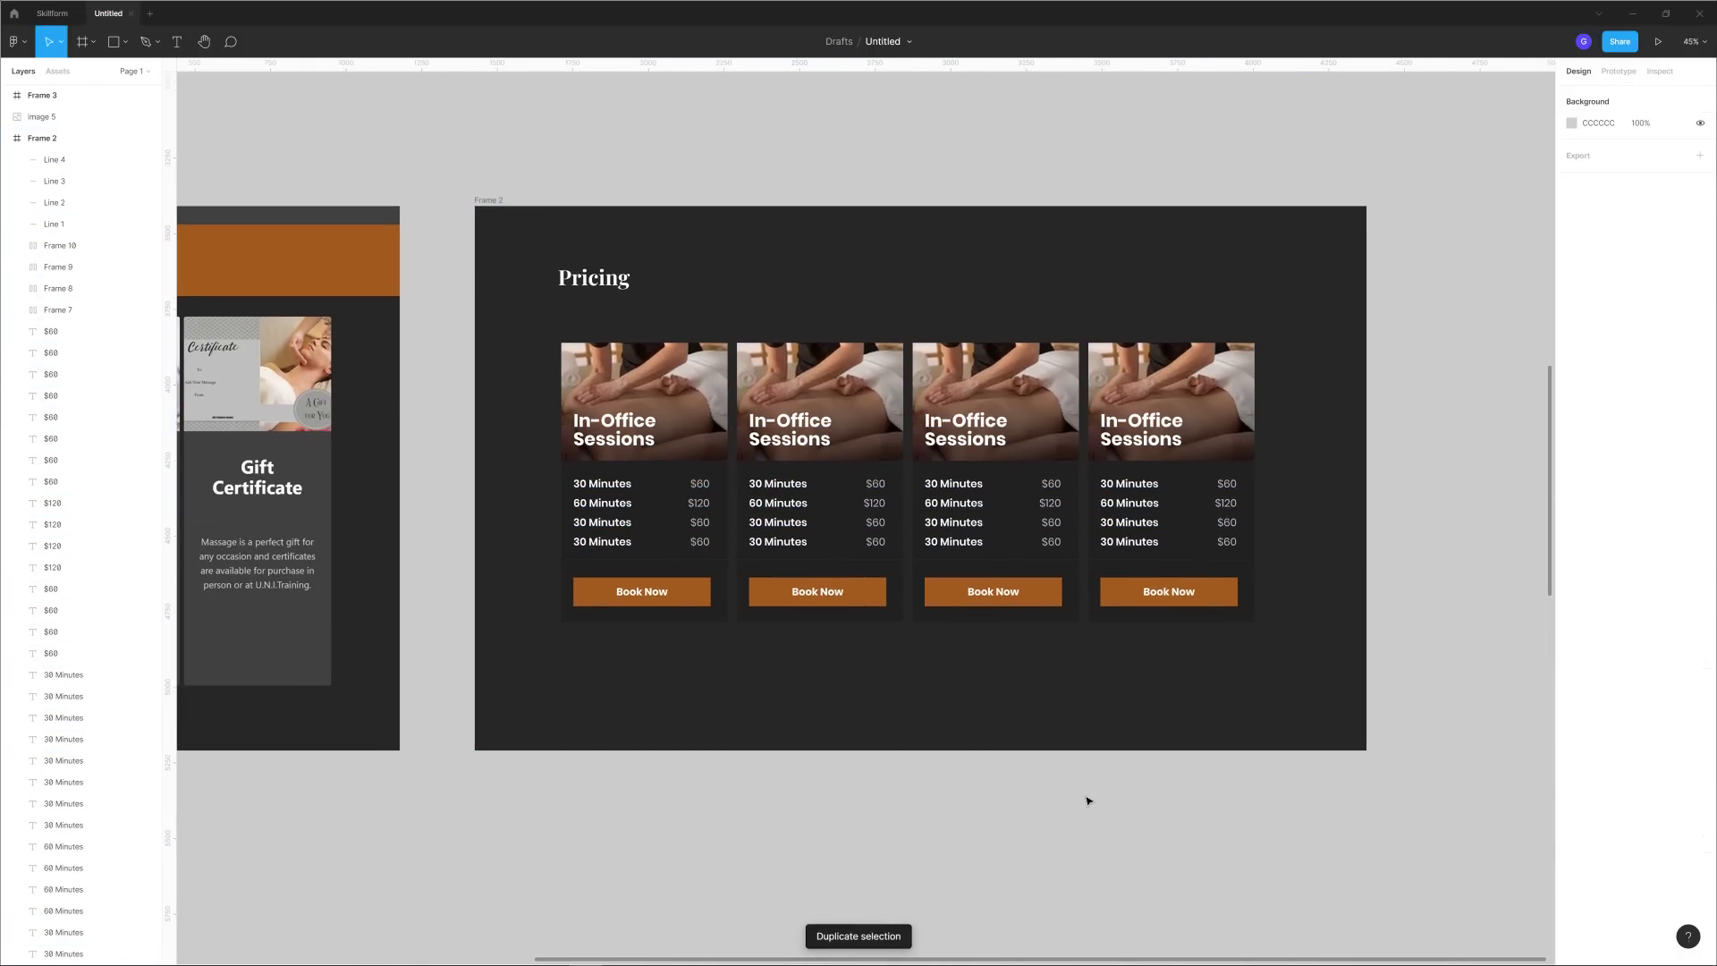
Change the second card's title to "Home Visit Sessions".
{"action": "scroll", "coordinate": [1088, 801], "scroll_direction": "down", "scroll_amount": 5}
{"action": "left_click_drag", "start_coordinate": [993, 852], "coordinate": [1044, 667]}
{"action": "scroll", "coordinate": [1062, 622], "scroll_direction": "up", "scroll_amount": 5}
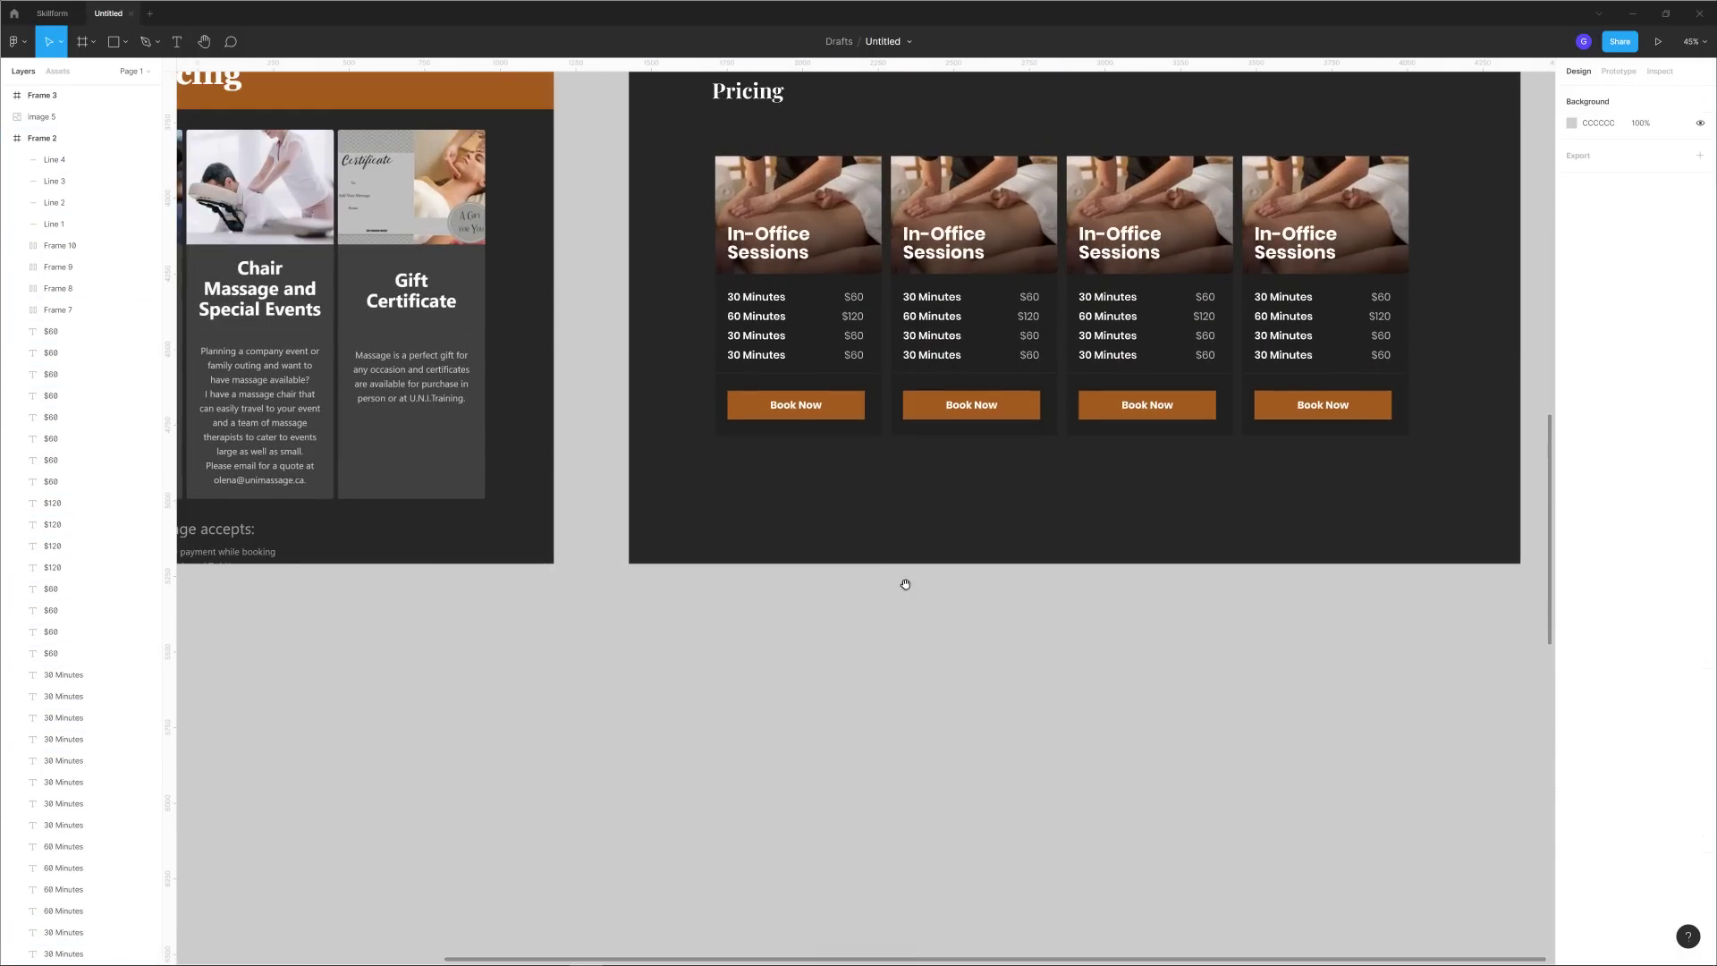
{"action": "left_click_drag", "start_coordinate": [905, 584], "coordinate": [1306, 740]}
{"action": "double_click", "coordinate": [1272, 367]}
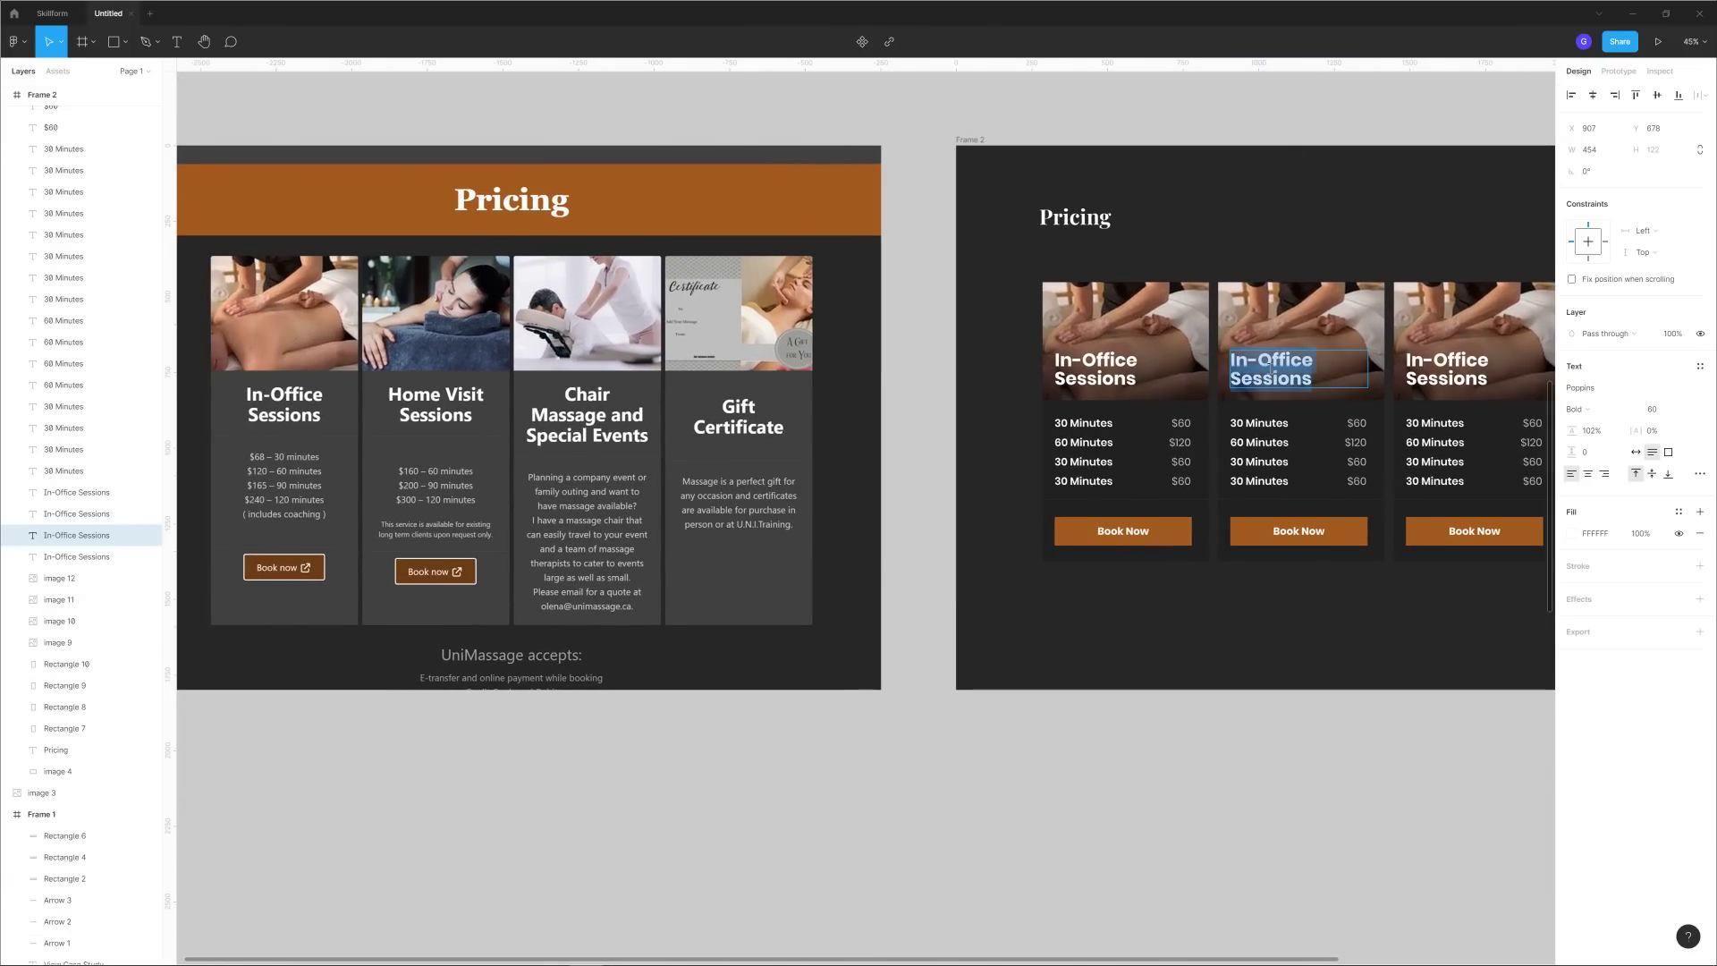
{"action": "type", "text": "Hojm"}
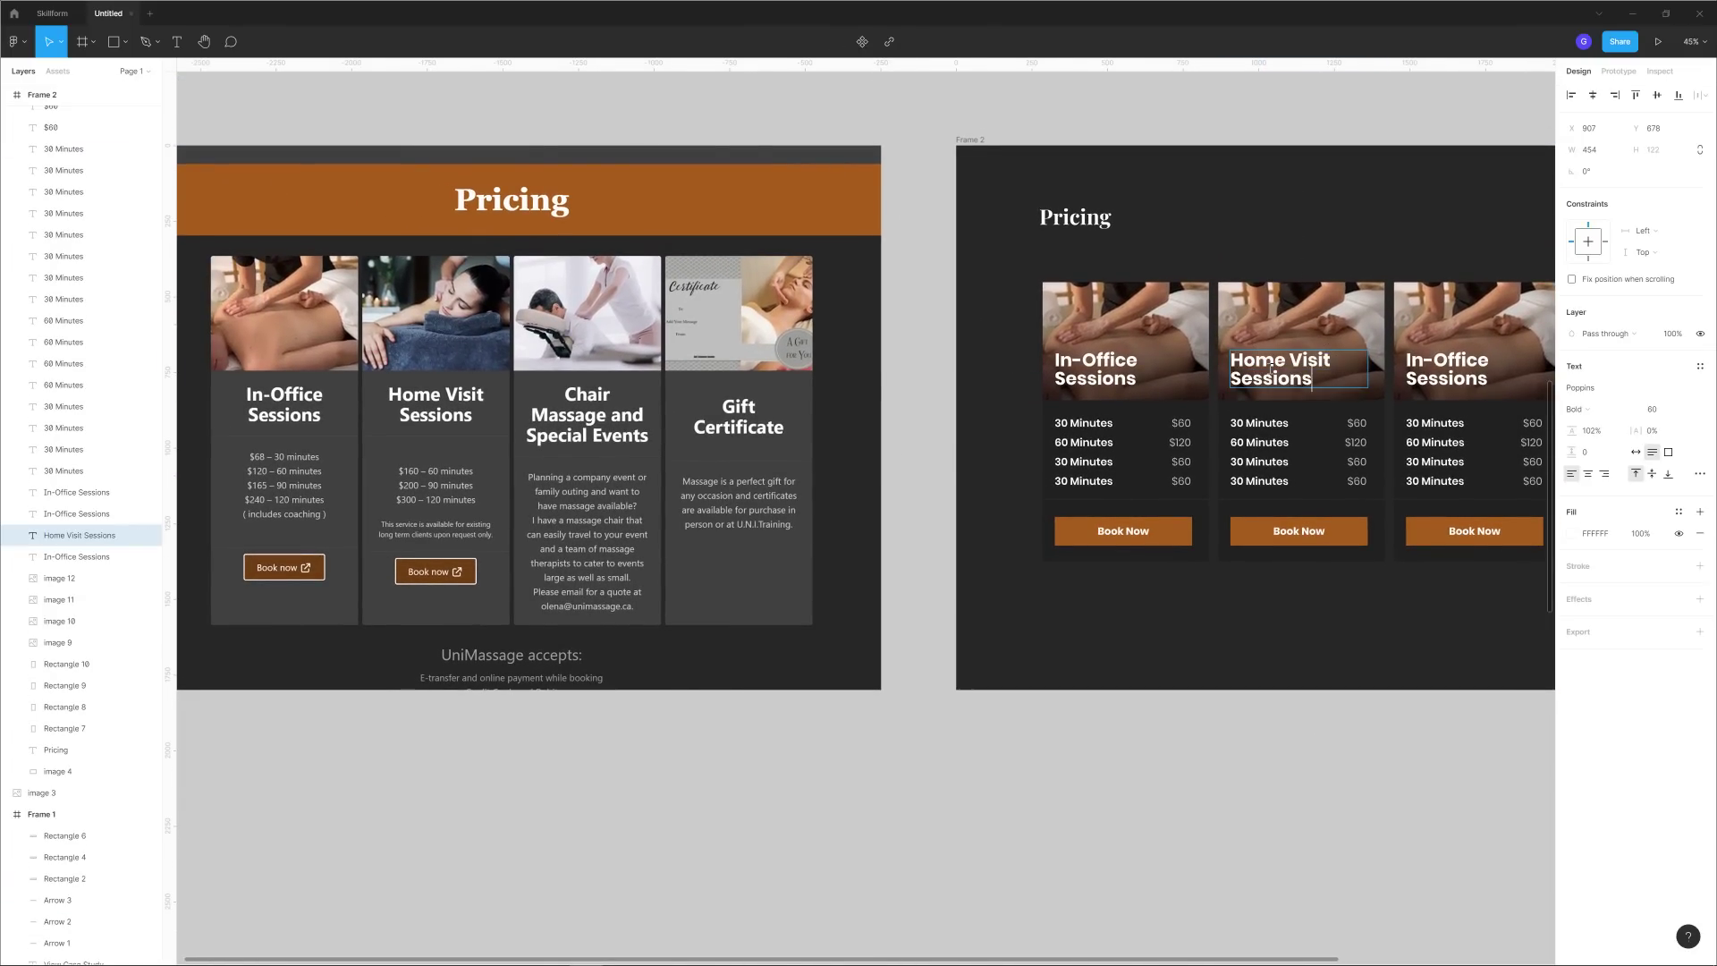
{"action": "left_click", "coordinate": [1342, 710]}
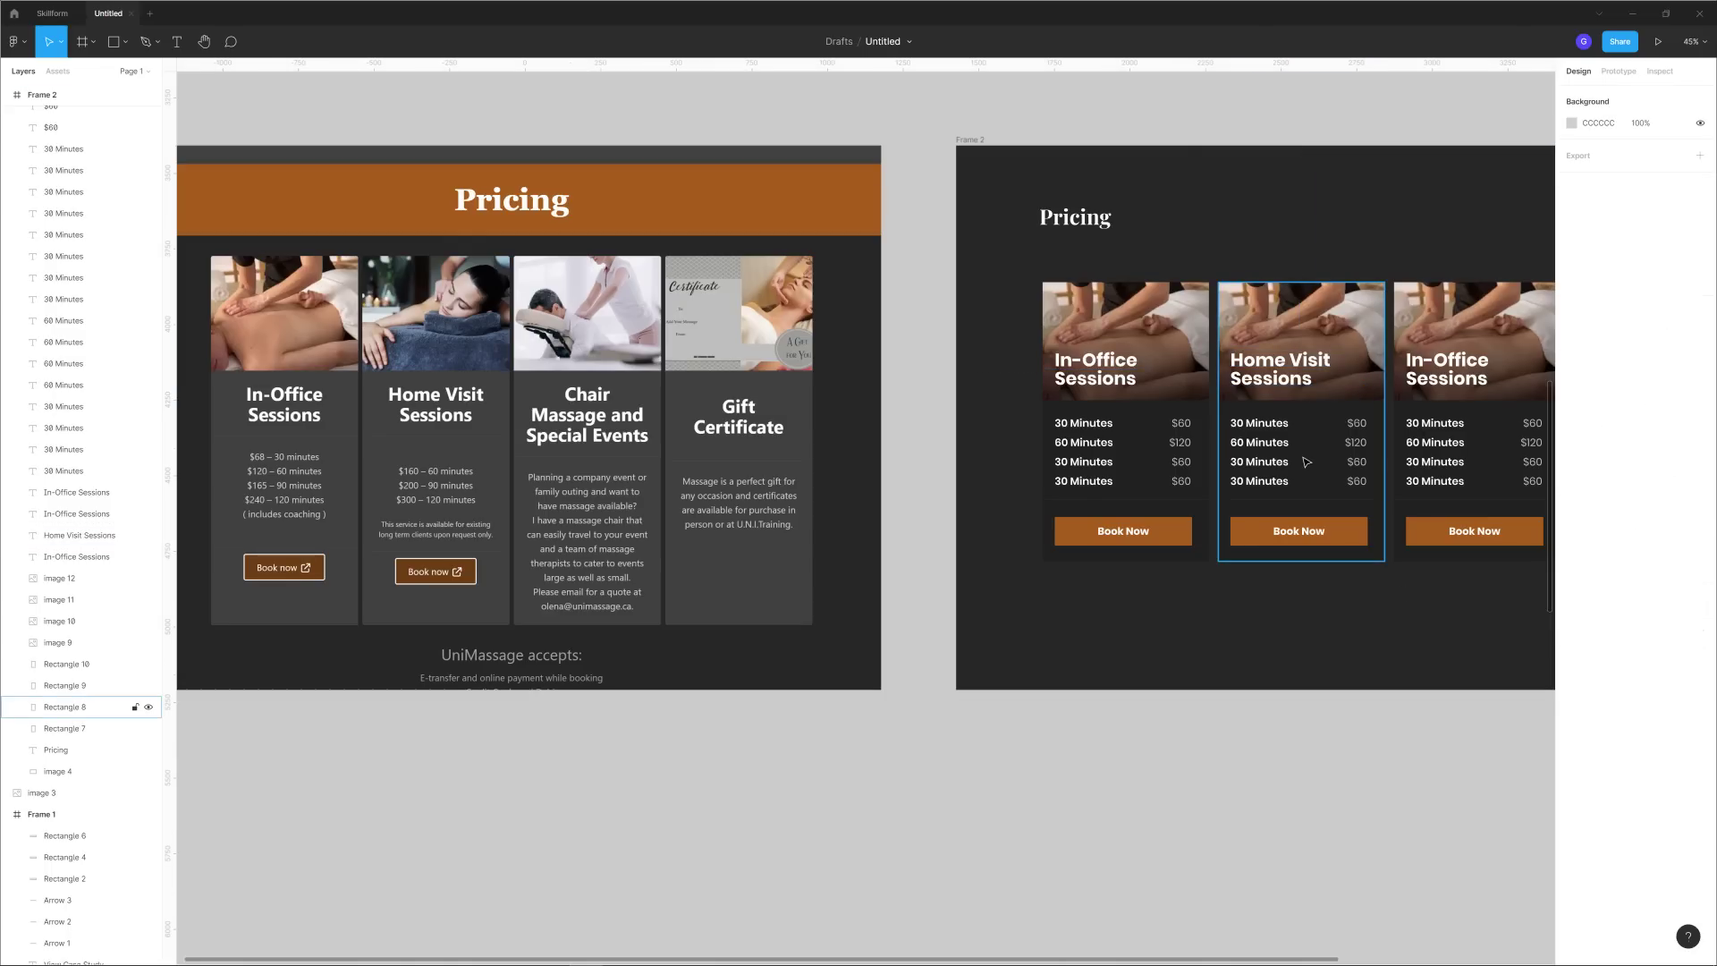
{"action": "left_click", "coordinate": [1260, 461]}
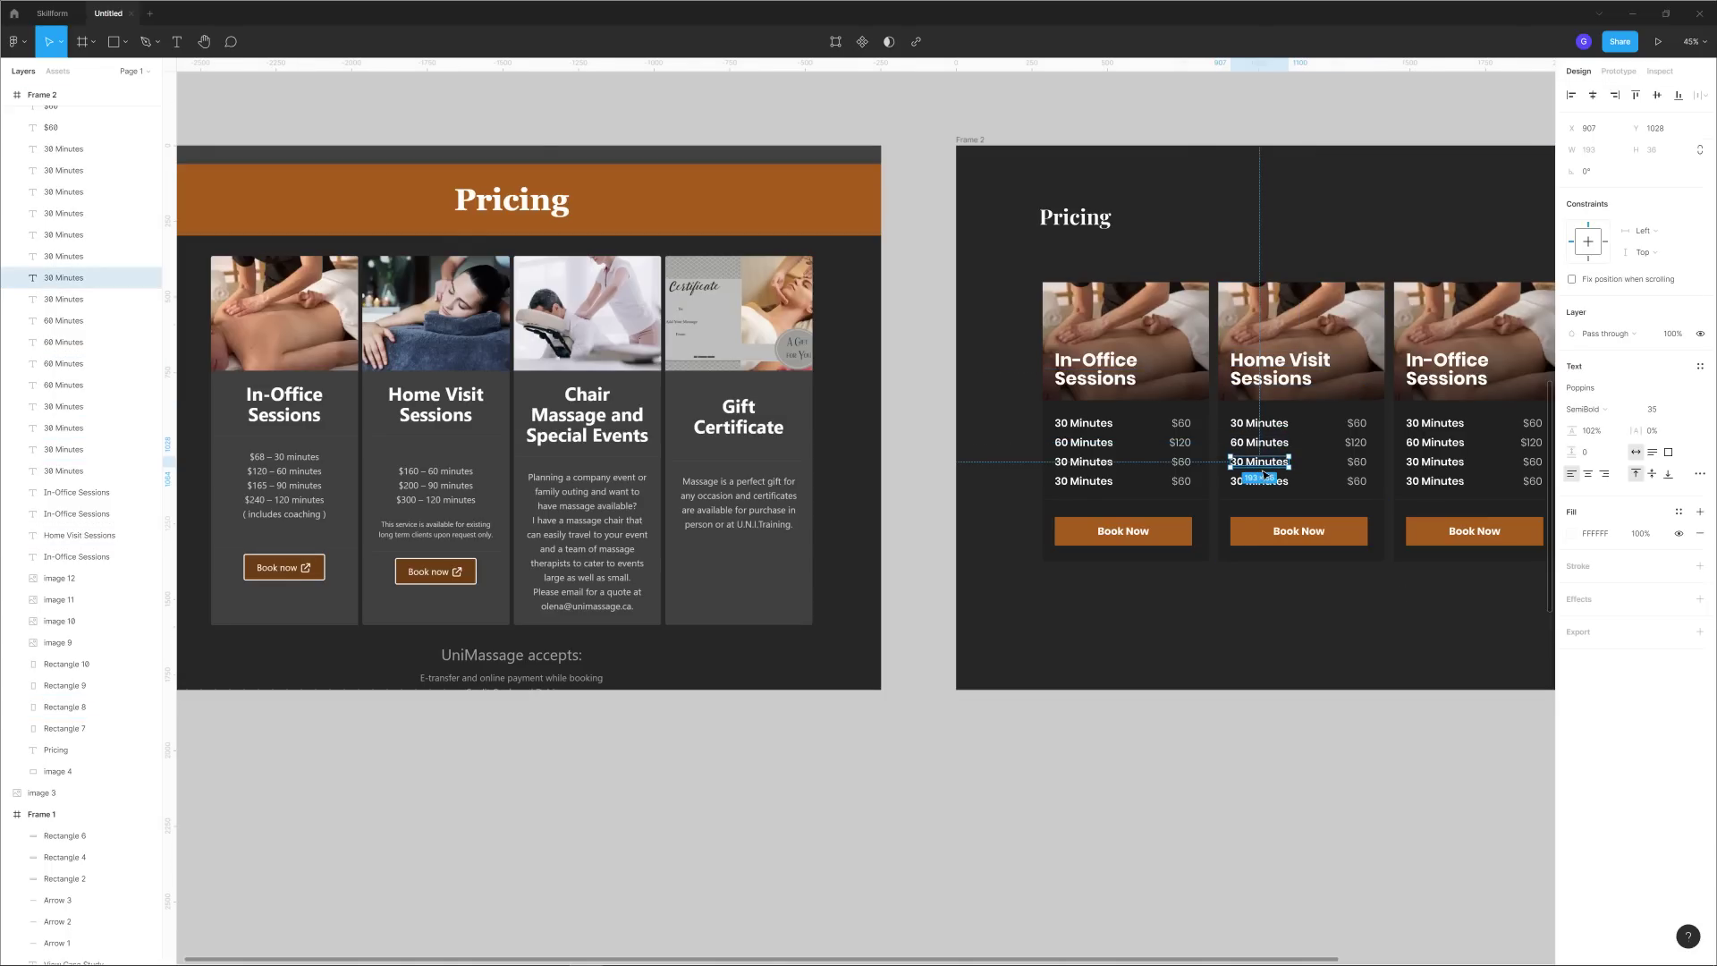
{"action": "key", "text": "Delete"}
{"action": "left_click", "coordinate": [1262, 481]}
{"action": "key", "text": "Delete"}
{"action": "left_click", "coordinate": [1357, 481]}
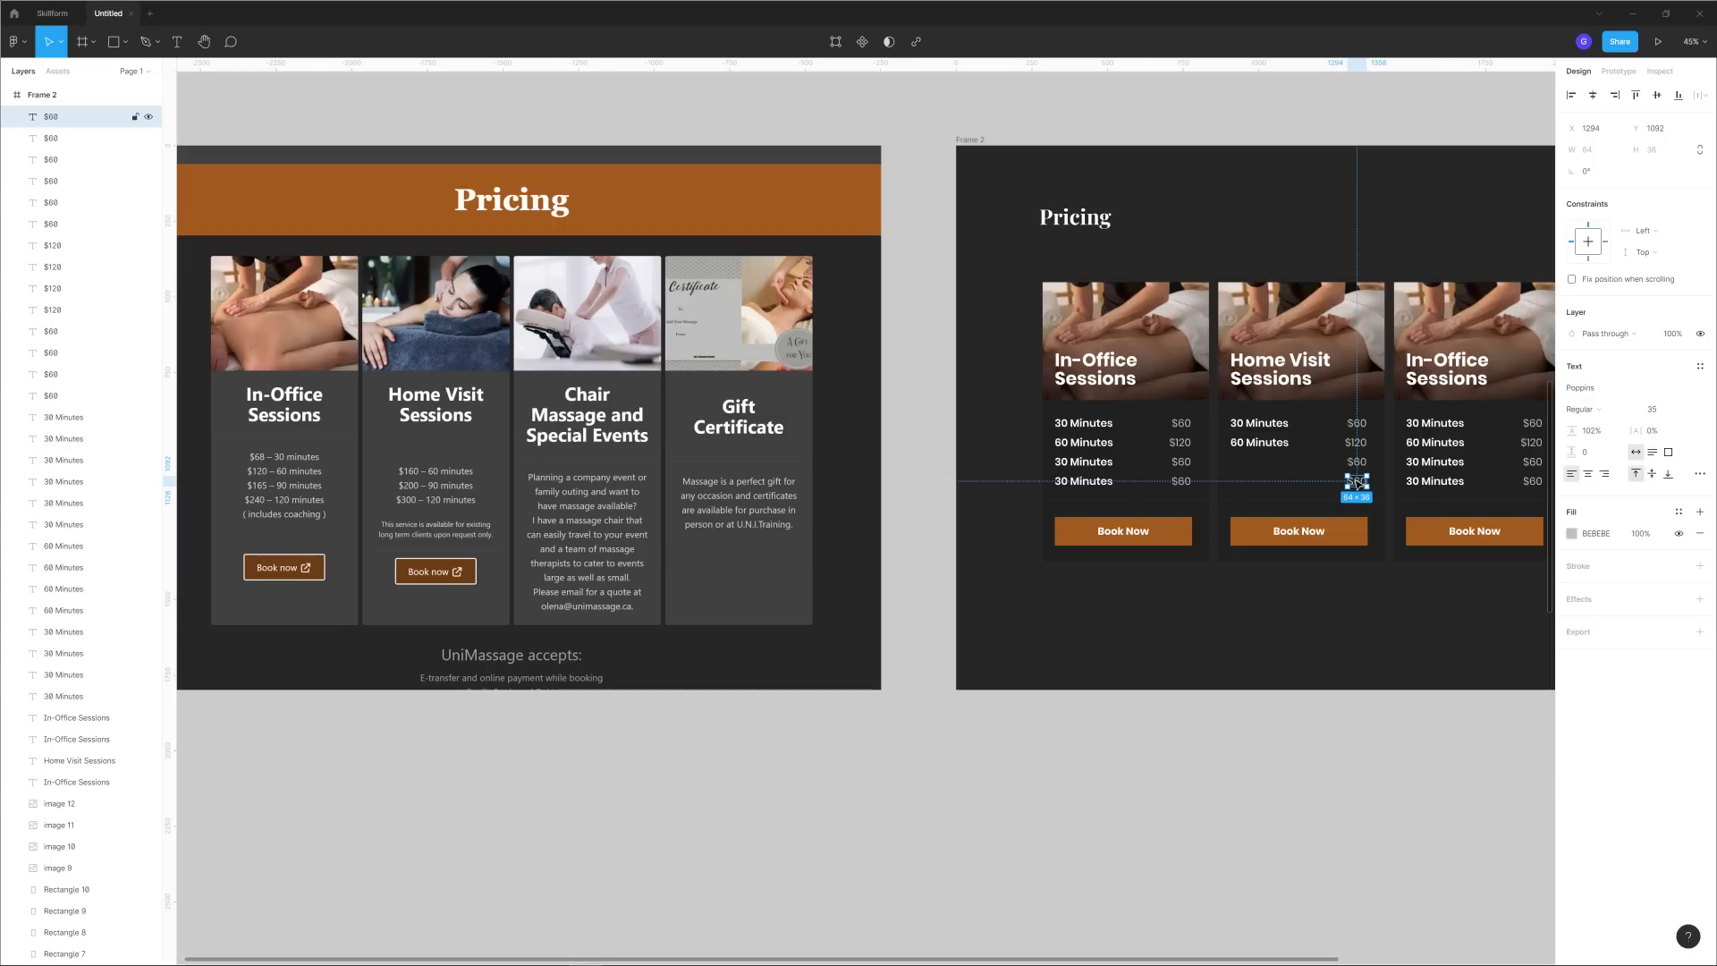
{"action": "key", "text": "ctrl+z"}
{"action": "key", "text": "ctrl+z"}
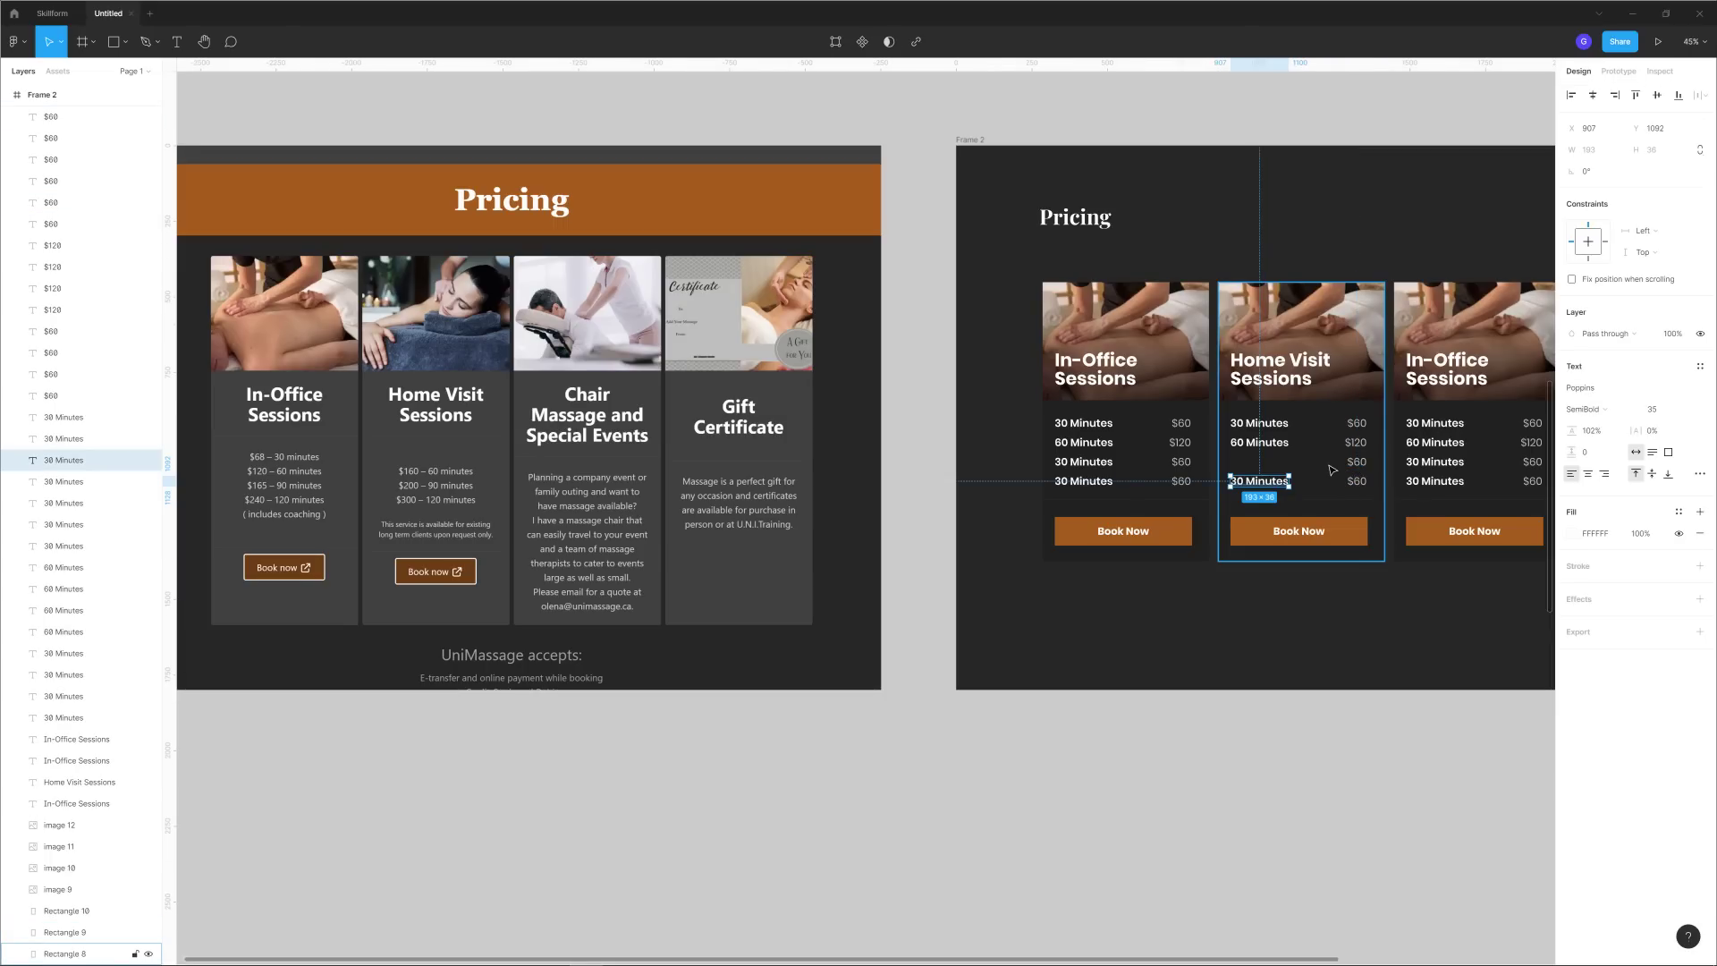
Delete the fourth row's price and duration label from the Home Visit Sessions card.
{"action": "left_click", "coordinate": [1357, 481]}
{"action": "key", "text": "Delete"}
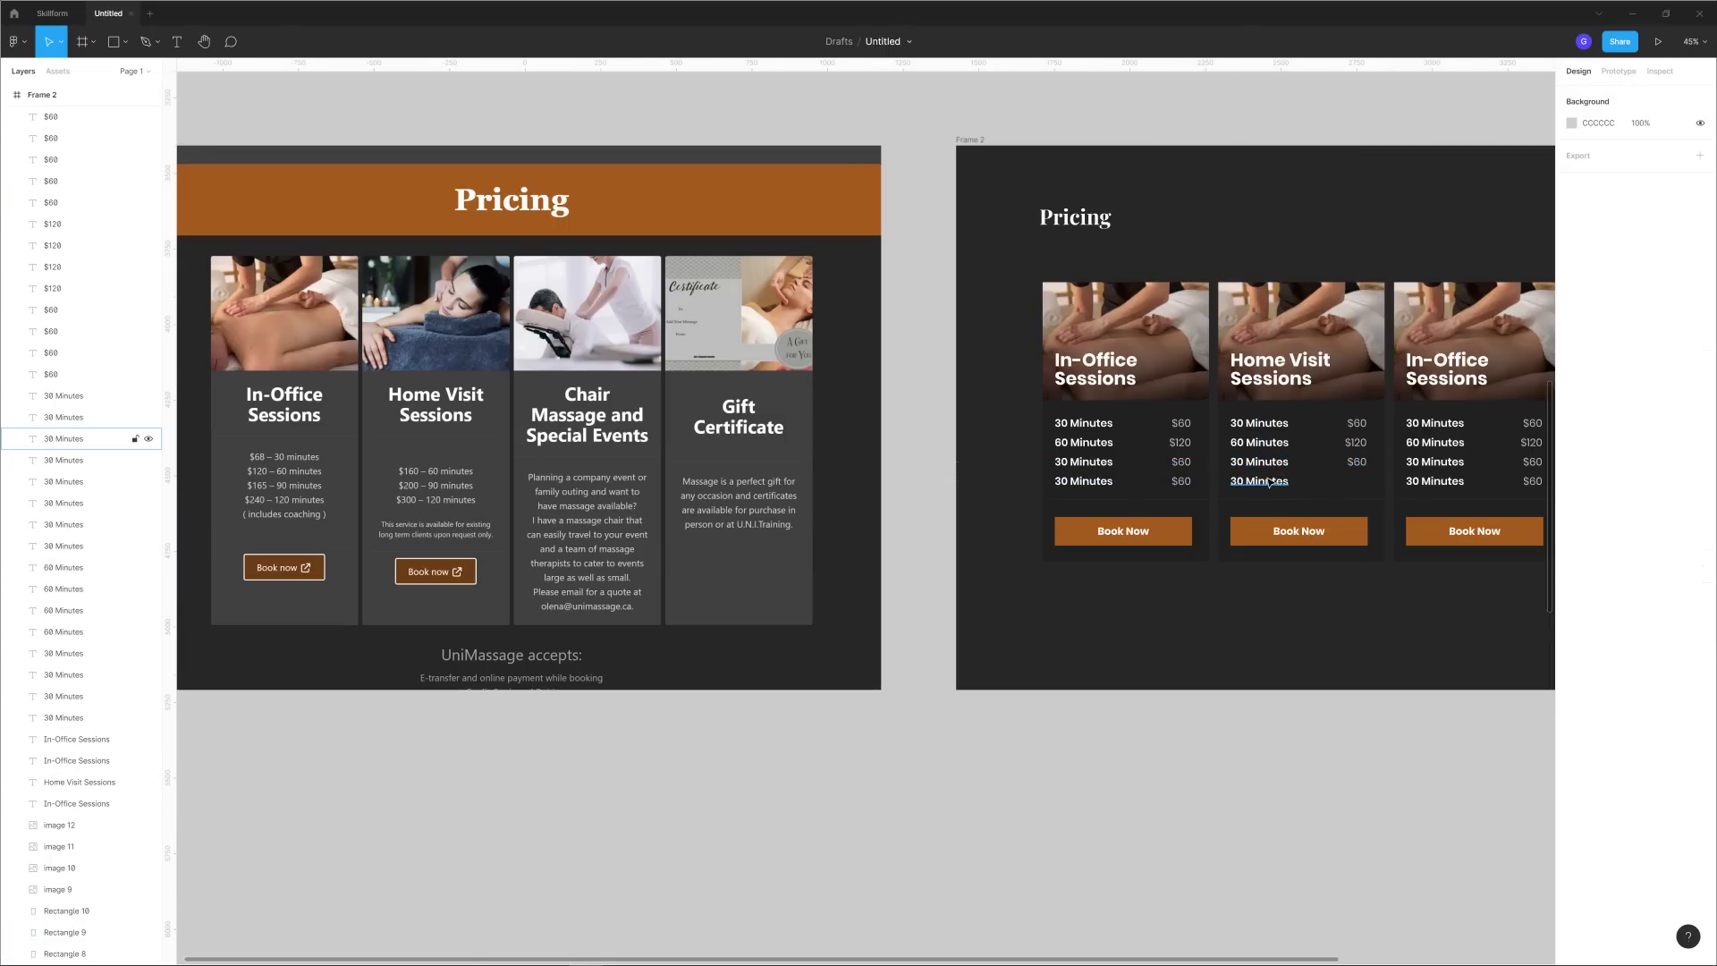
{"action": "left_click", "coordinate": [1262, 482]}
{"action": "key", "text": "Delete"}
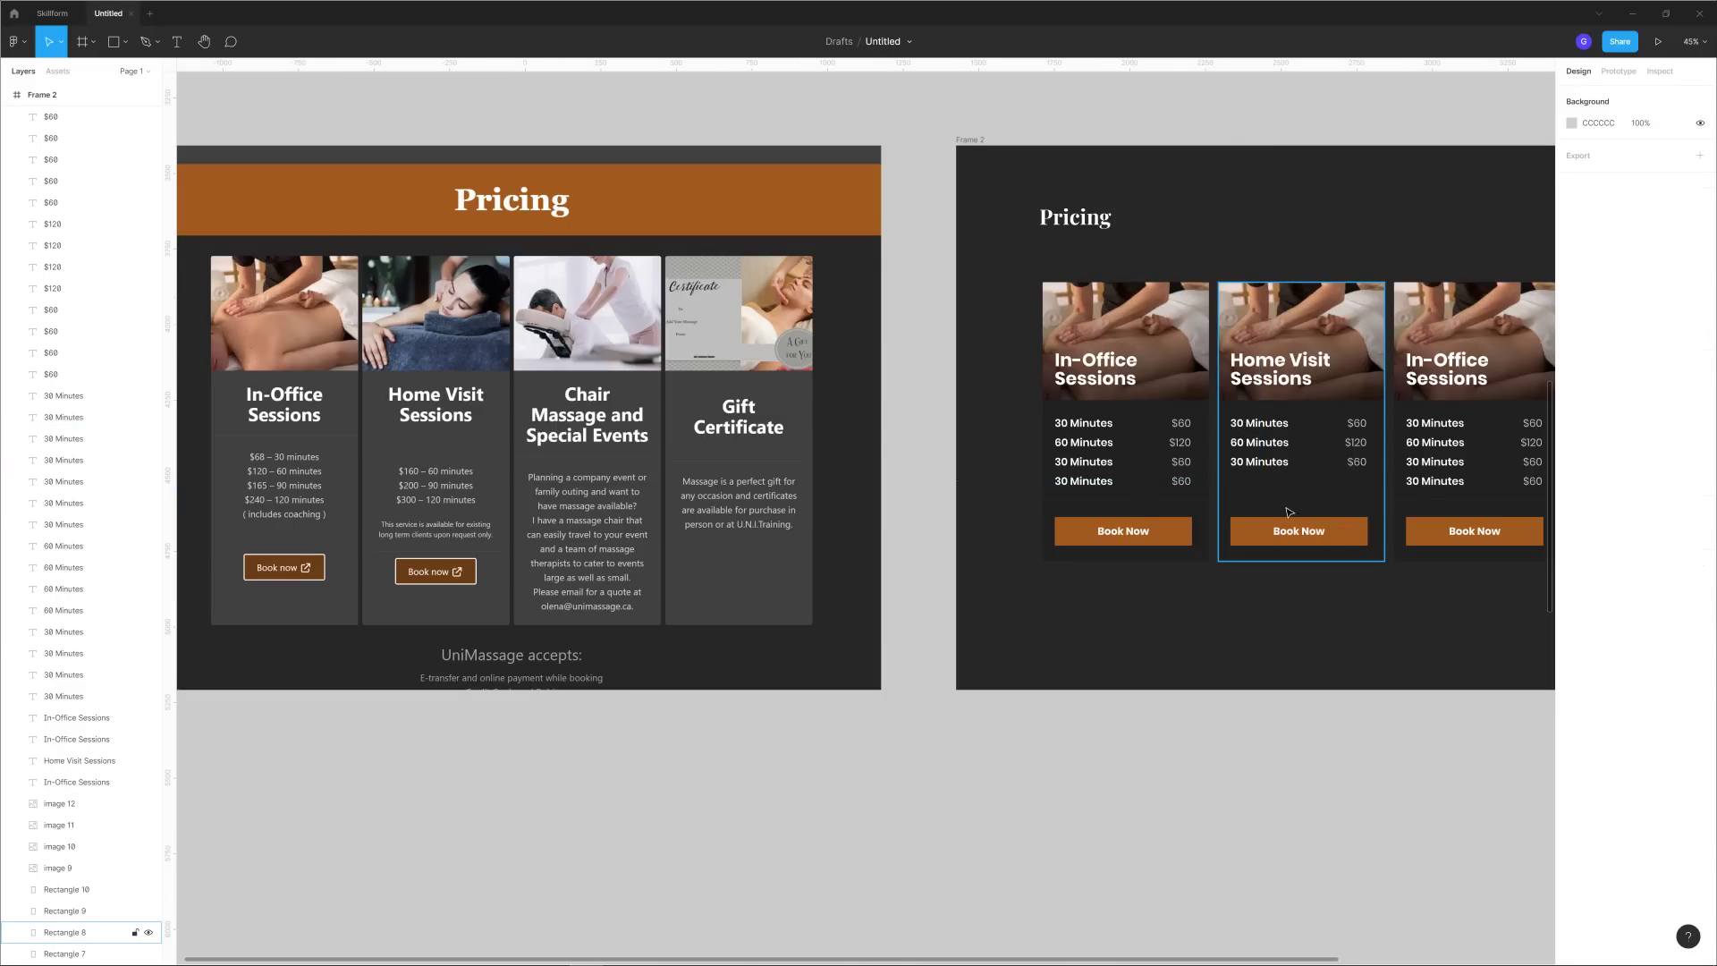
Extend the first card's background downward to a height of about 1081 and move its "Book Now" button down near the bottom edge.
{"action": "left_click", "coordinate": [1294, 535]}
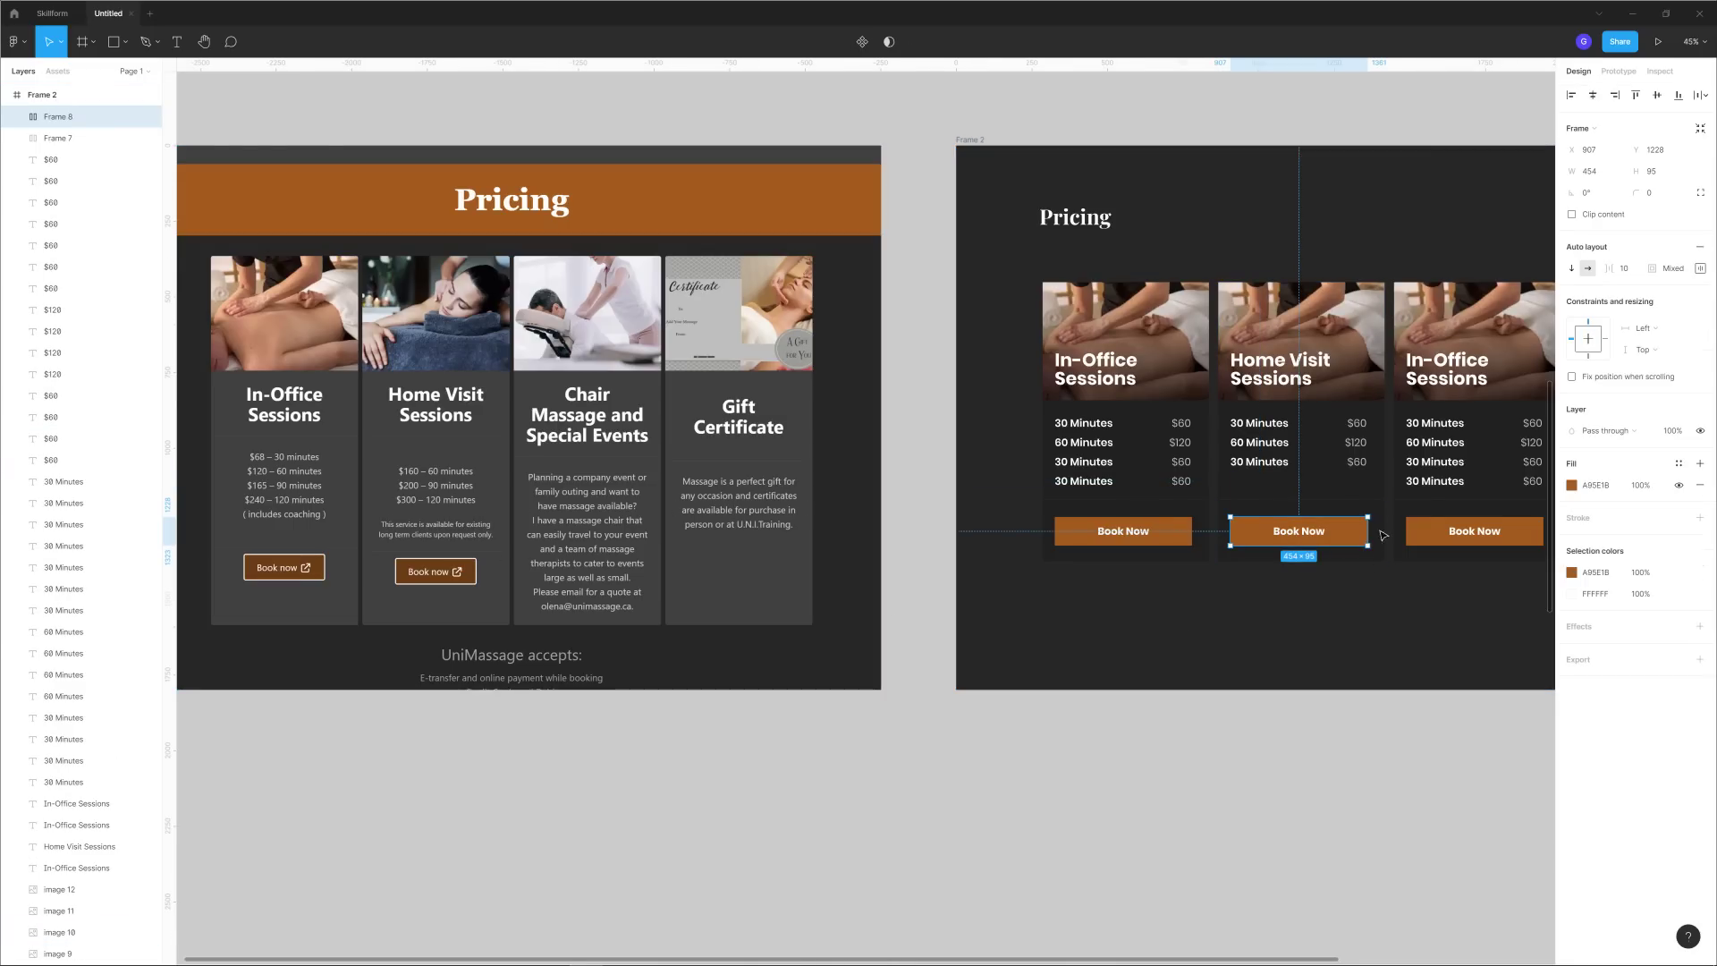
{"action": "scroll", "coordinate": [1341, 495], "scroll_direction": "up", "scroll_amount": 5}
{"action": "scroll", "coordinate": [1341, 494], "scroll_direction": "right", "scroll_amount": 5}
{"action": "scroll", "coordinate": [1038, 608], "scroll_direction": "up", "scroll_amount": 2}
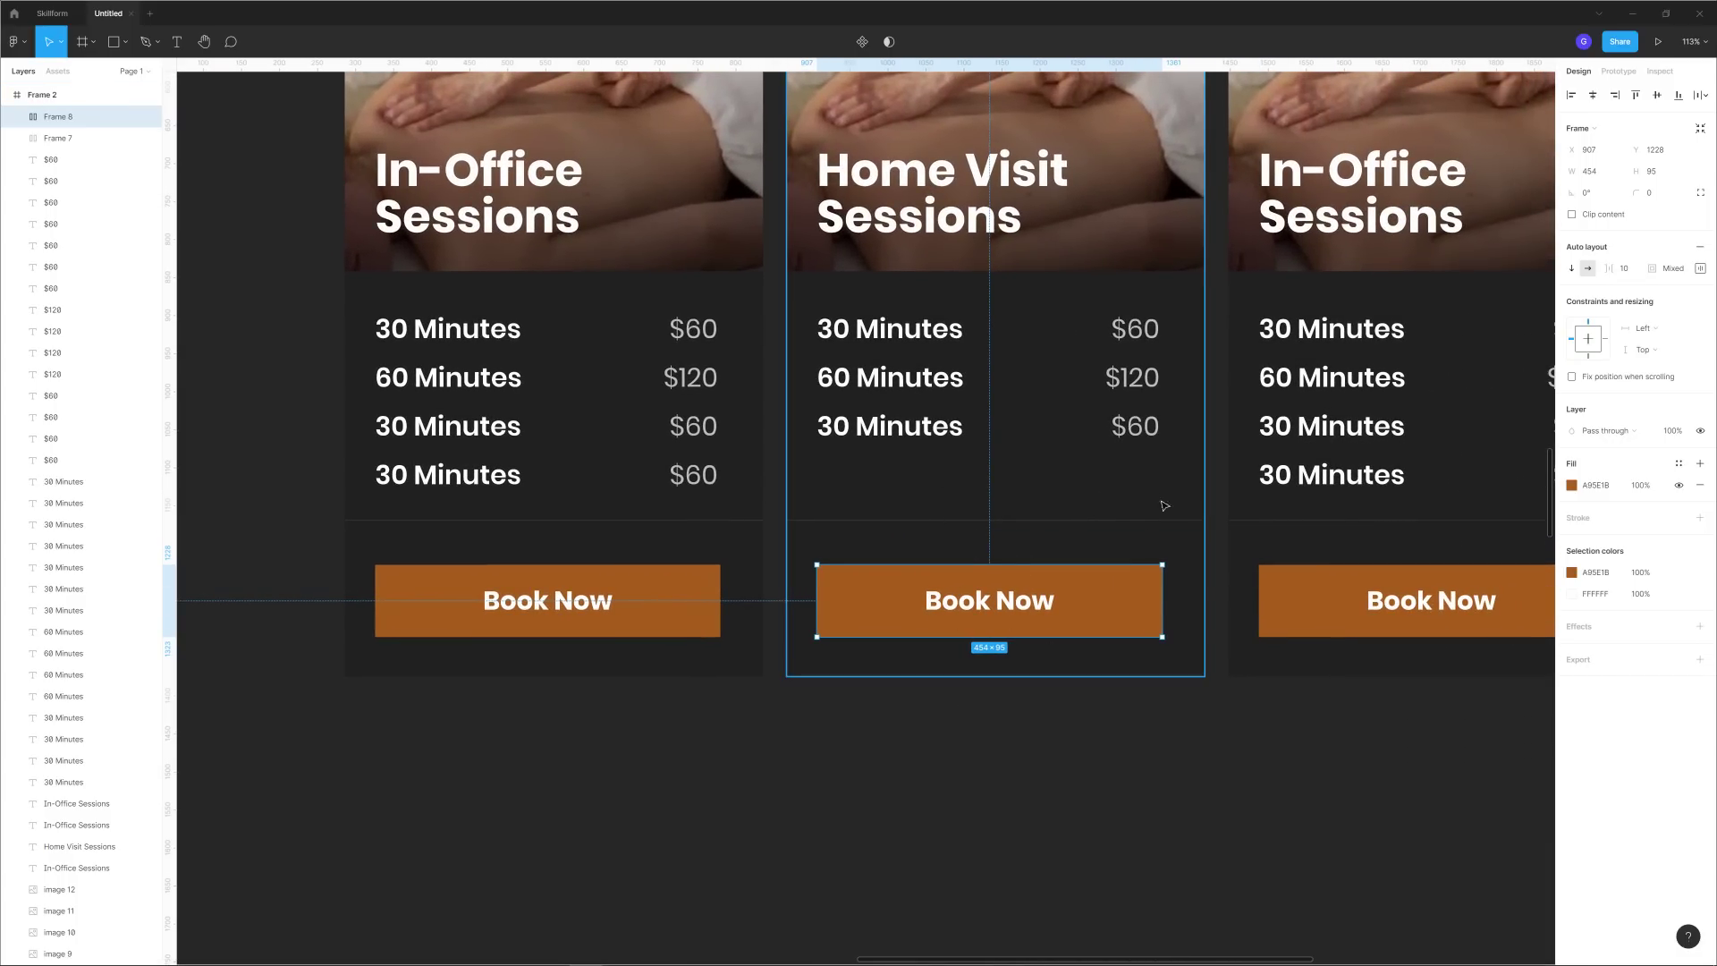
{"action": "left_click", "coordinate": [595, 669]}
{"action": "left_click_drag", "start_coordinate": [586, 681], "coordinate": [593, 797]}
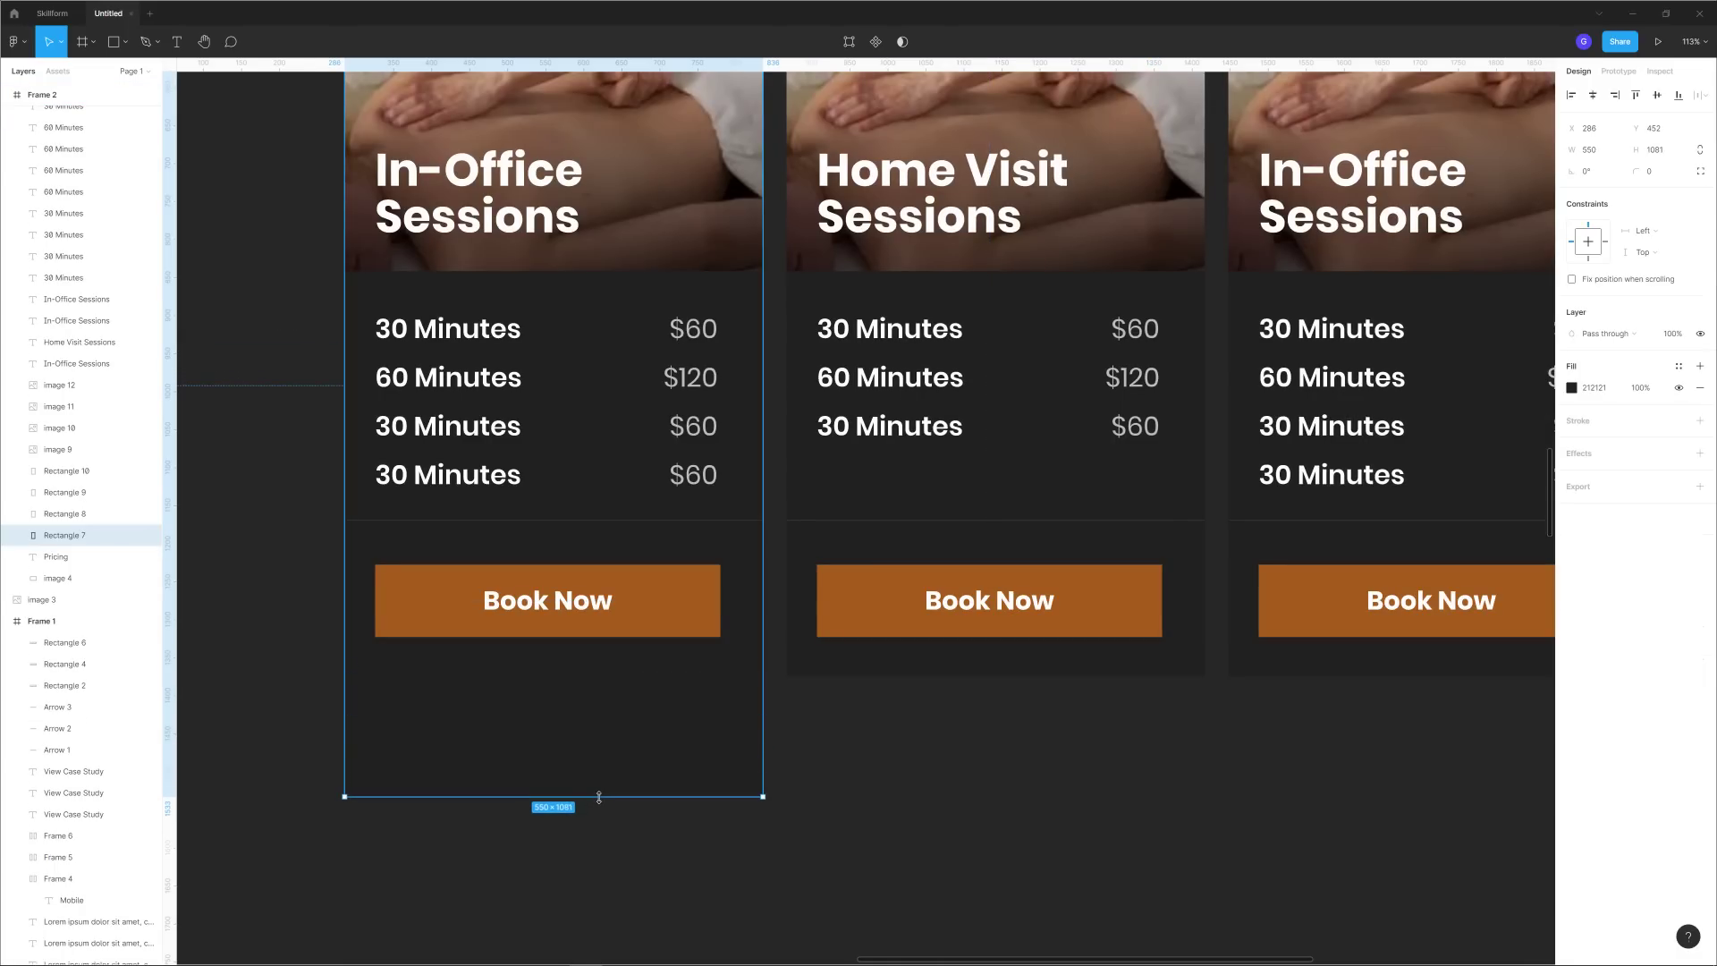
{"action": "left_click_drag", "start_coordinate": [552, 620], "coordinate": [555, 739]}
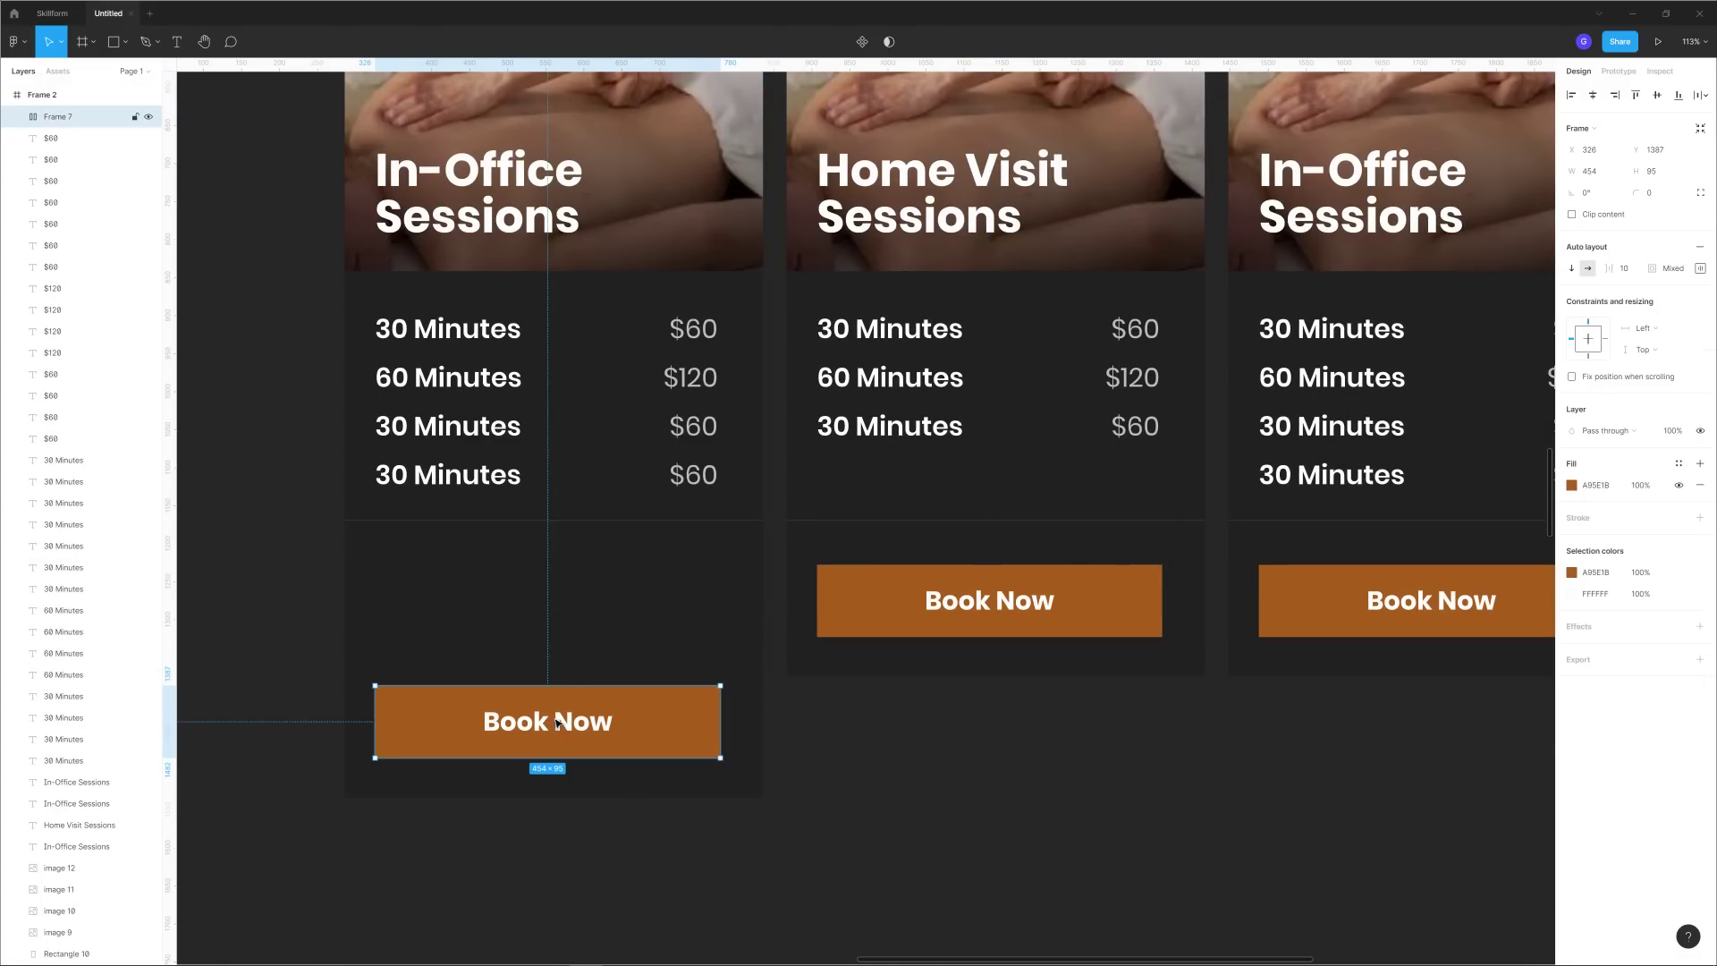
Extend the Home Visit Sessions card's background to a height of about 1082 and move its "Book Now" button down near the bottom edge.
{"action": "left_click", "coordinate": [1028, 713]}
{"action": "left_click", "coordinate": [1021, 670]}
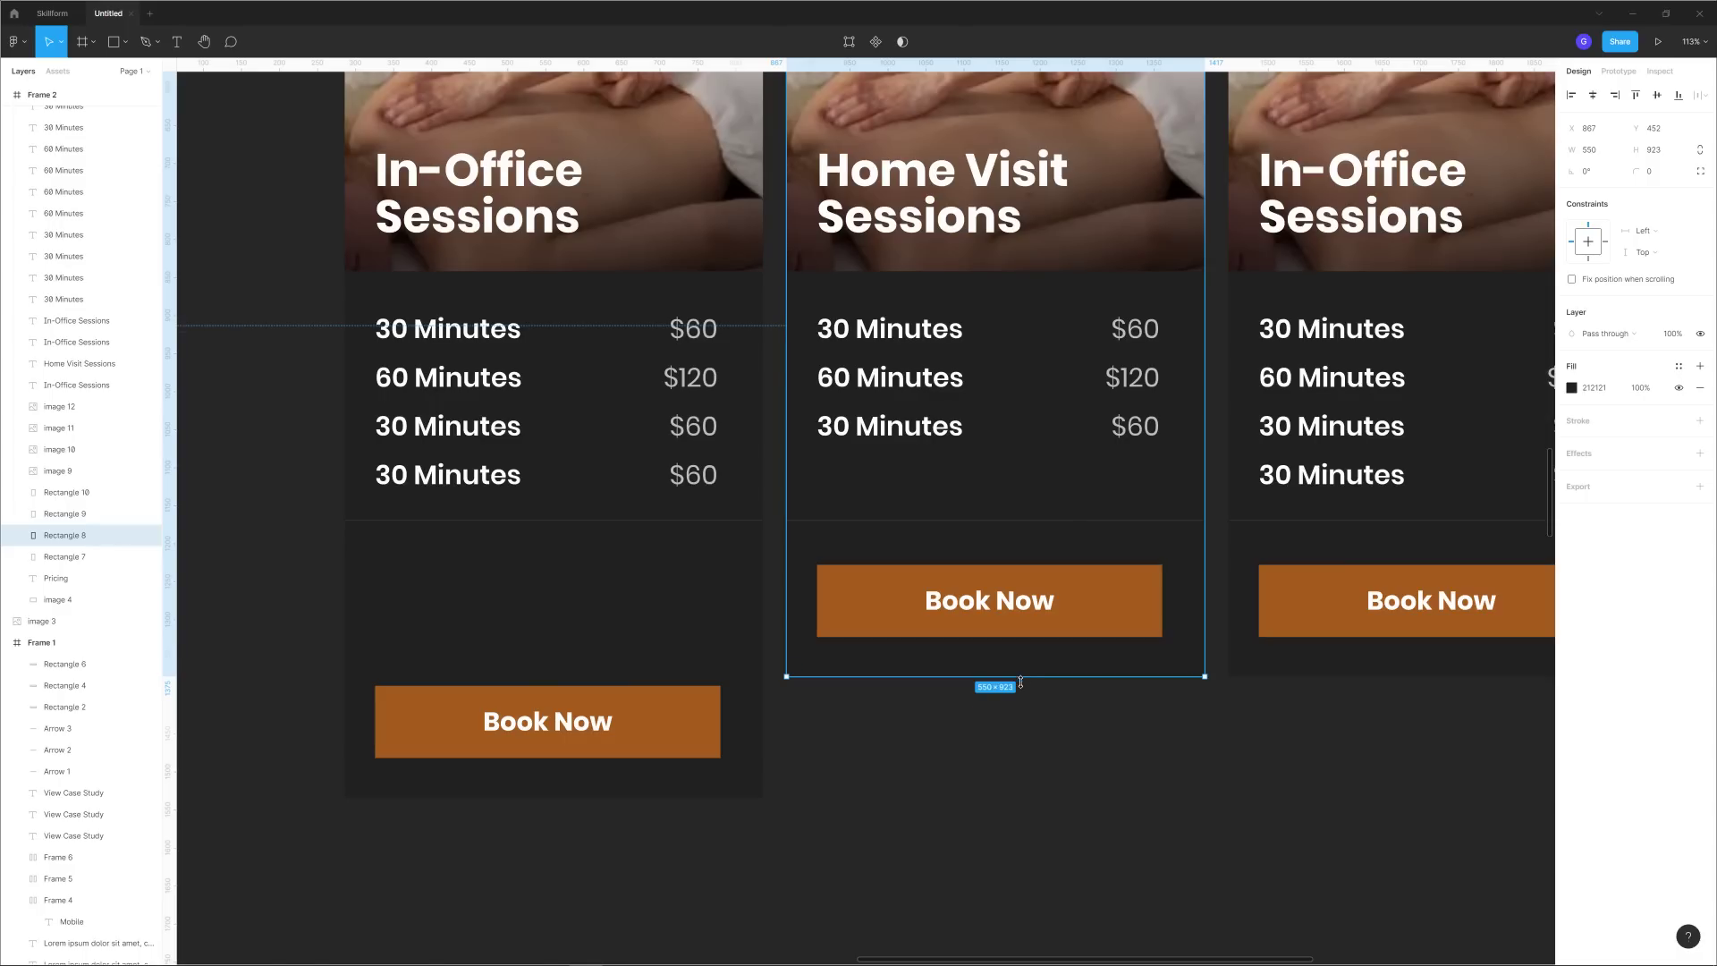
{"action": "left_click_drag", "start_coordinate": [1021, 682], "coordinate": [1021, 796]}
{"action": "left_click_drag", "start_coordinate": [1006, 625], "coordinate": [1005, 742]}
Move the Home Visit card's divider up to about Y 1110 and place a copied $60 text below it, resized to about 445 by 124.
{"action": "left_click_drag", "start_coordinate": [992, 522], "coordinate": [978, 479]}
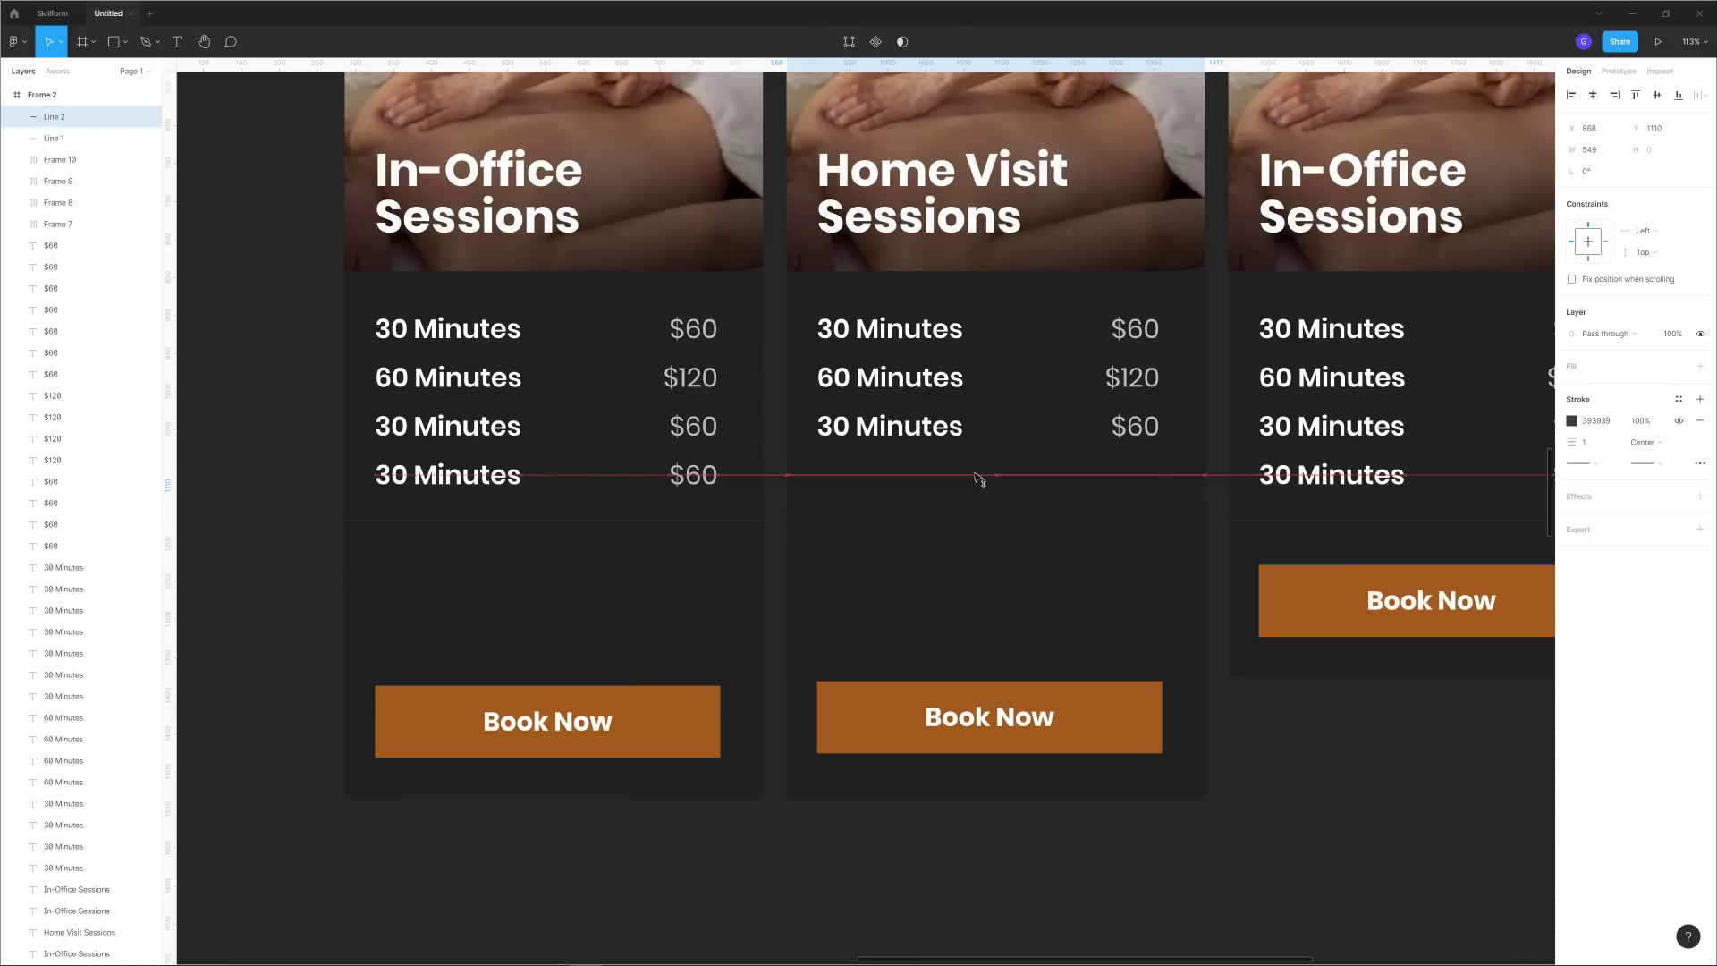
{"action": "left_click", "coordinate": [1206, 586]}
{"action": "key", "text": "alt"}
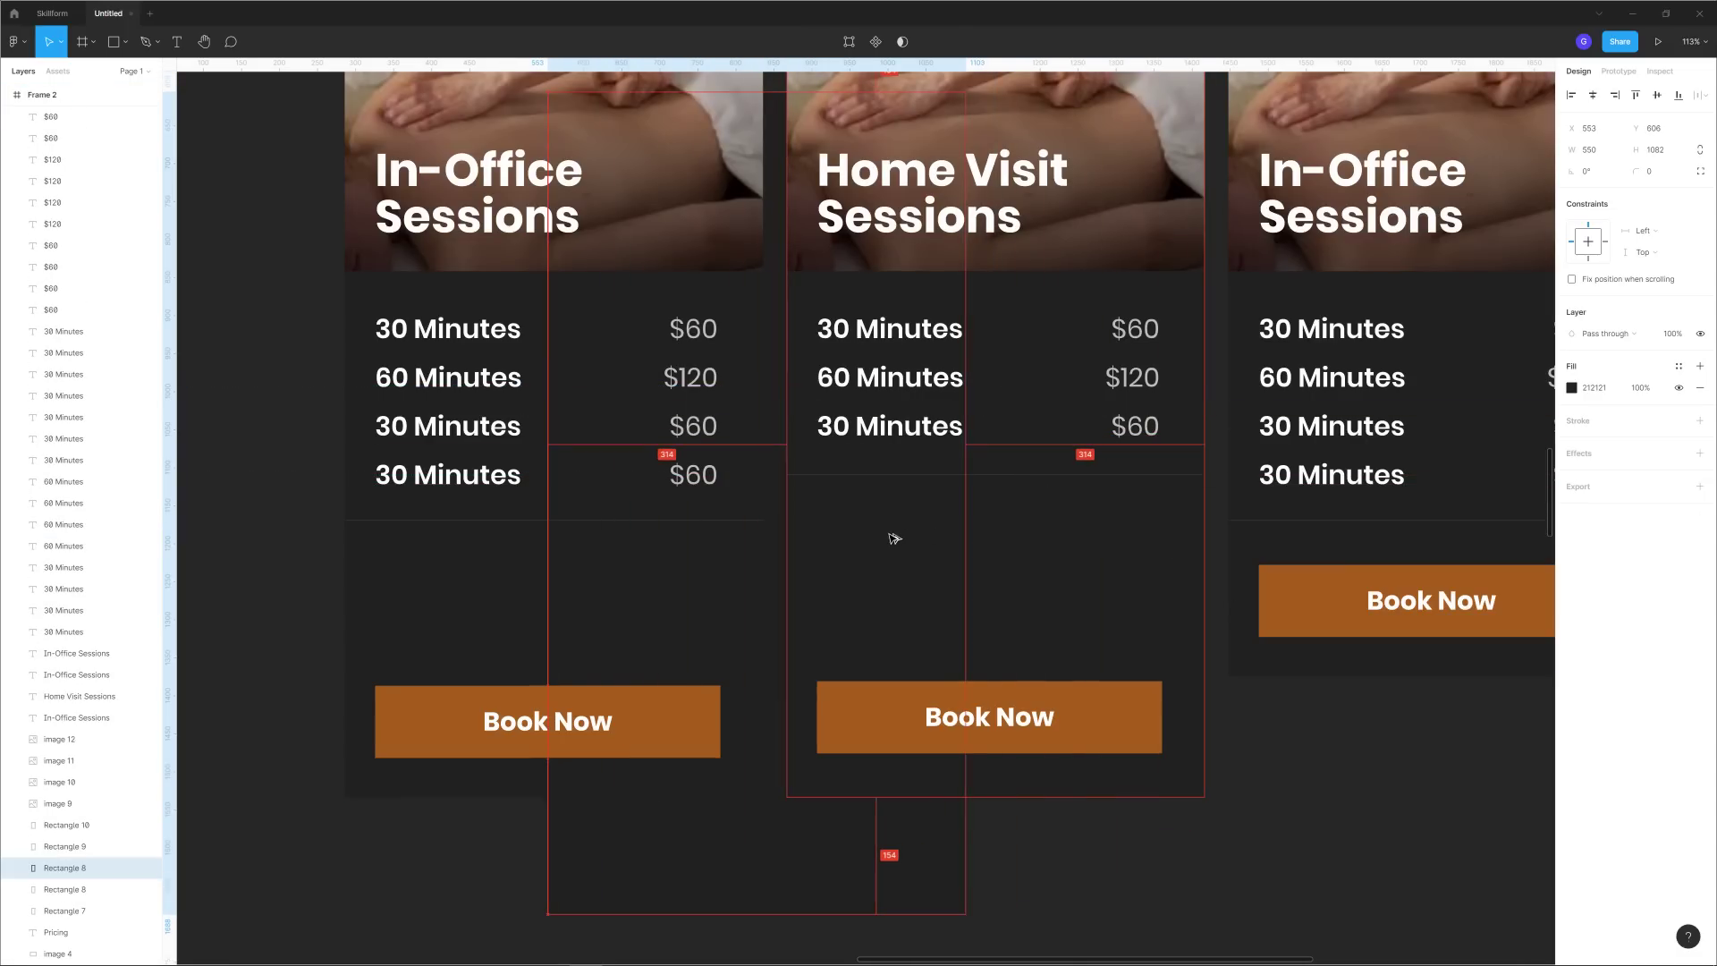
{"action": "left_click", "coordinate": [1138, 430]}
{"action": "left_click_drag", "start_coordinate": [1138, 430], "coordinate": [1151, 603]}
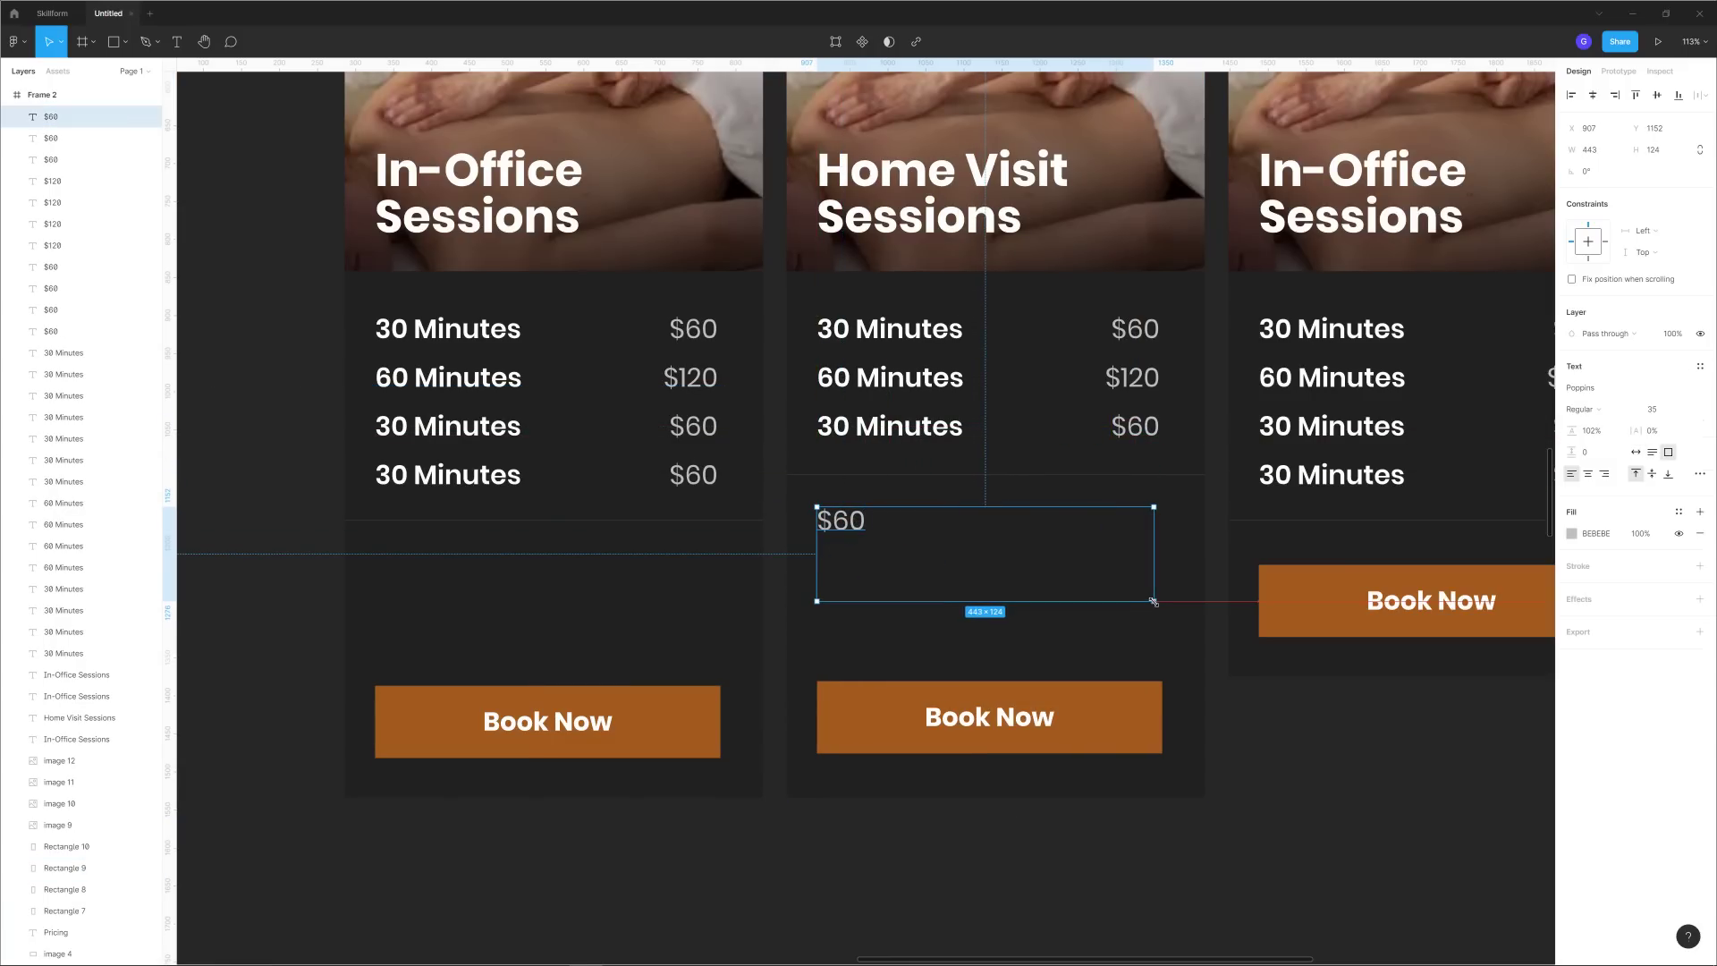
Replace the copied price text with placeholder words auto-generated to fill the box by the Lorem ipsum plugin.
{"action": "scroll", "coordinate": [1162, 609], "scroll_direction": "down", "scroll_amount": 5}
{"action": "right_click", "coordinate": [1194, 810]}
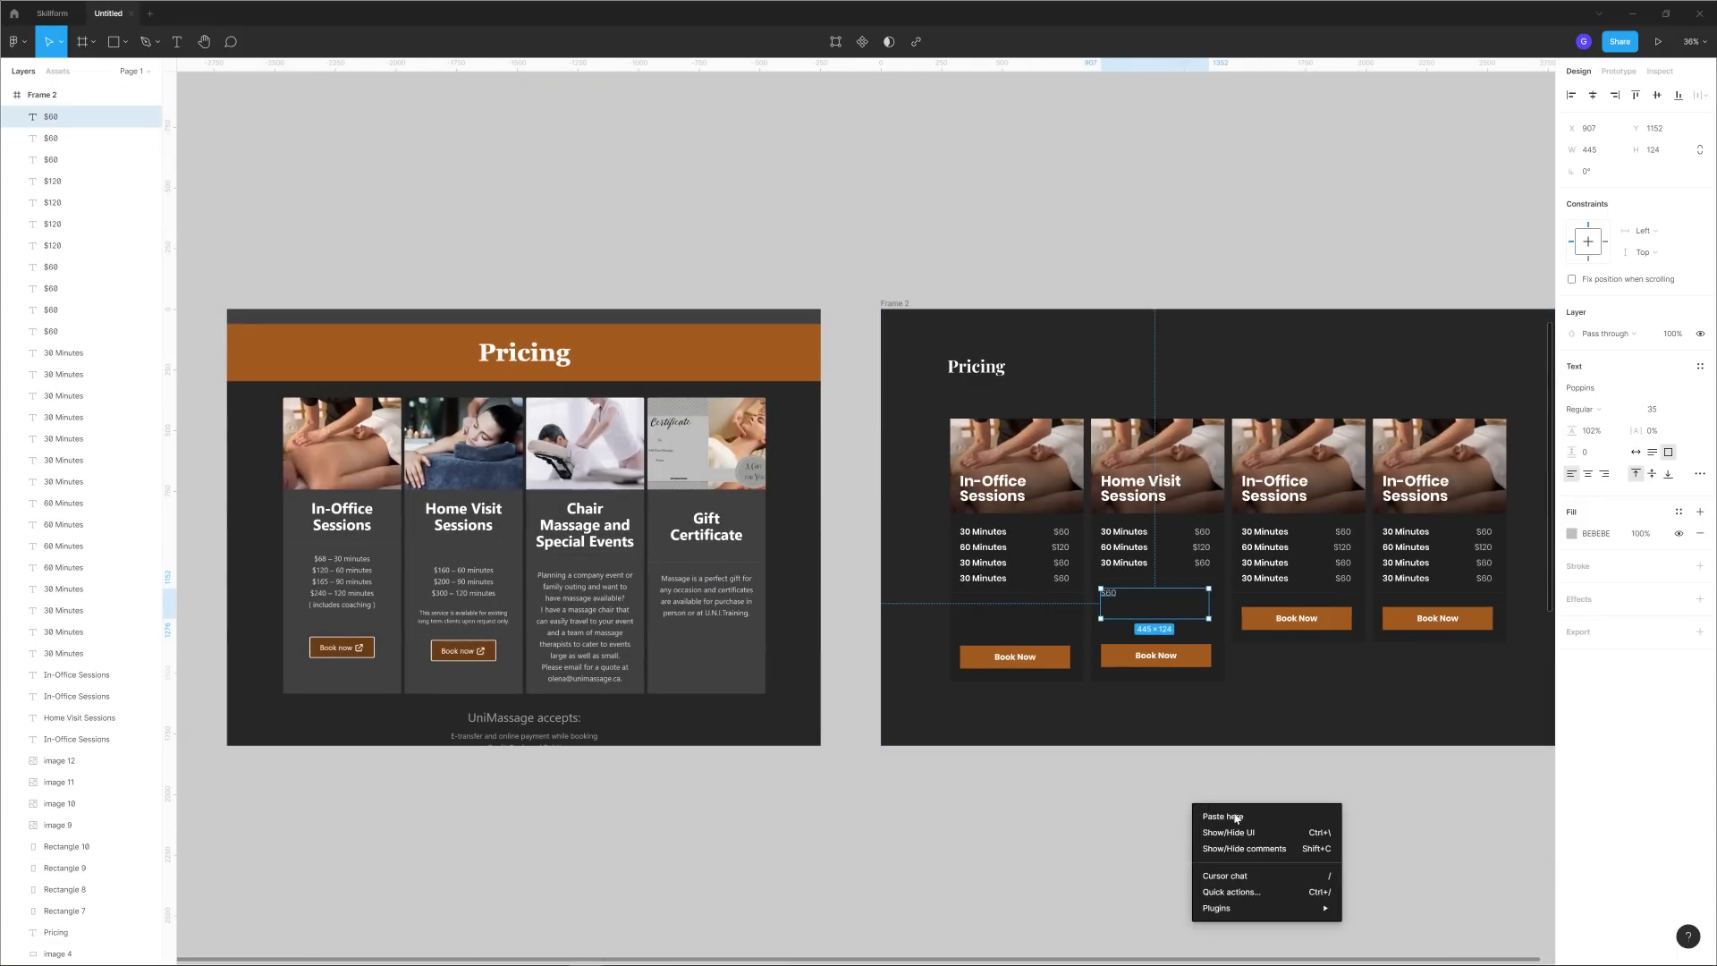
{"action": "mouse_move", "coordinate": [1254, 910]}
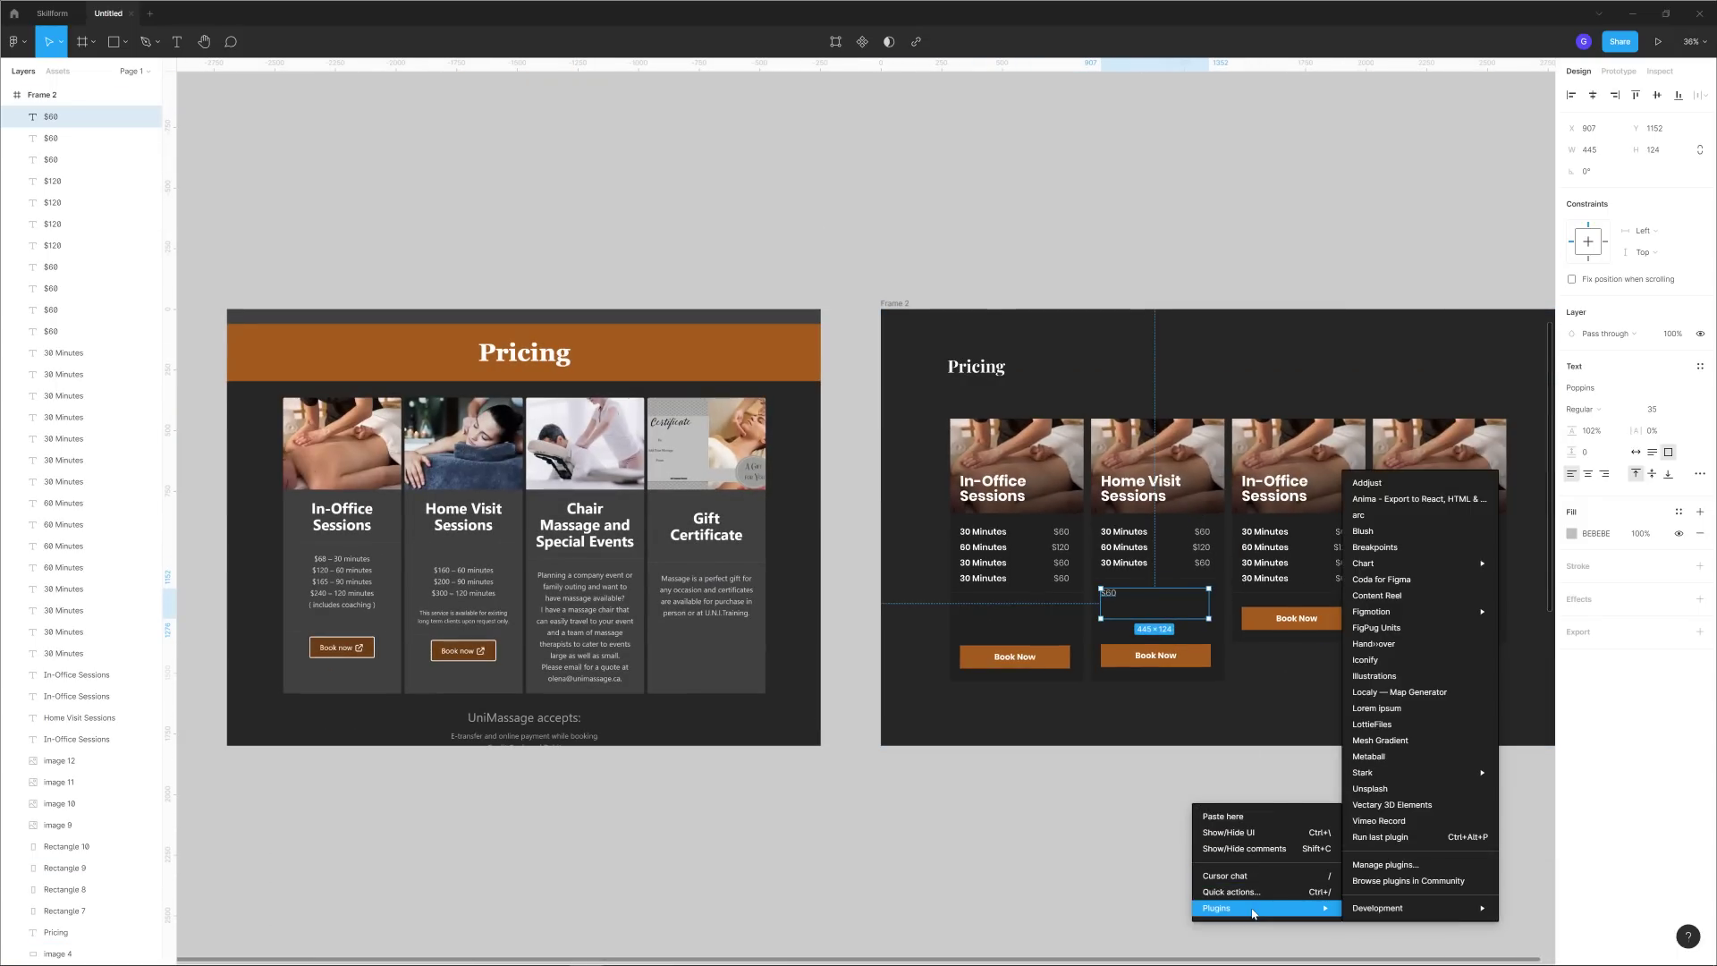
{"action": "left_click", "coordinate": [1346, 706]}
{"action": "left_click", "coordinate": [881, 528]}
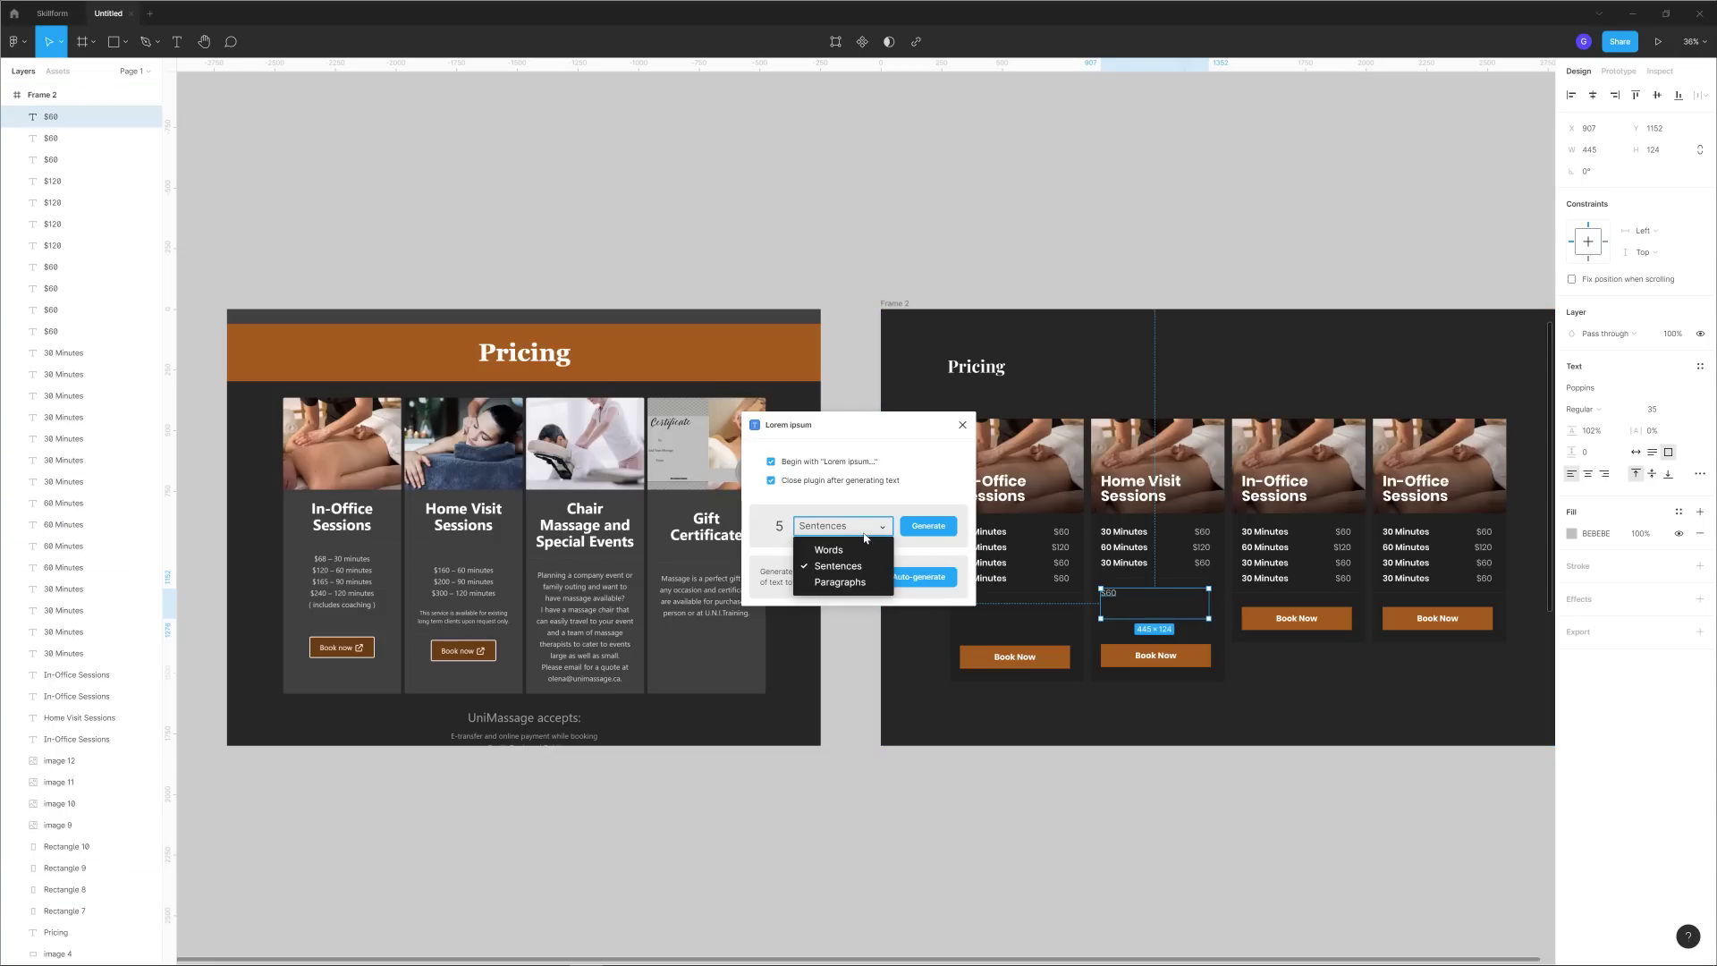
{"action": "left_click", "coordinate": [854, 549]}
{"action": "left_click", "coordinate": [903, 577]}
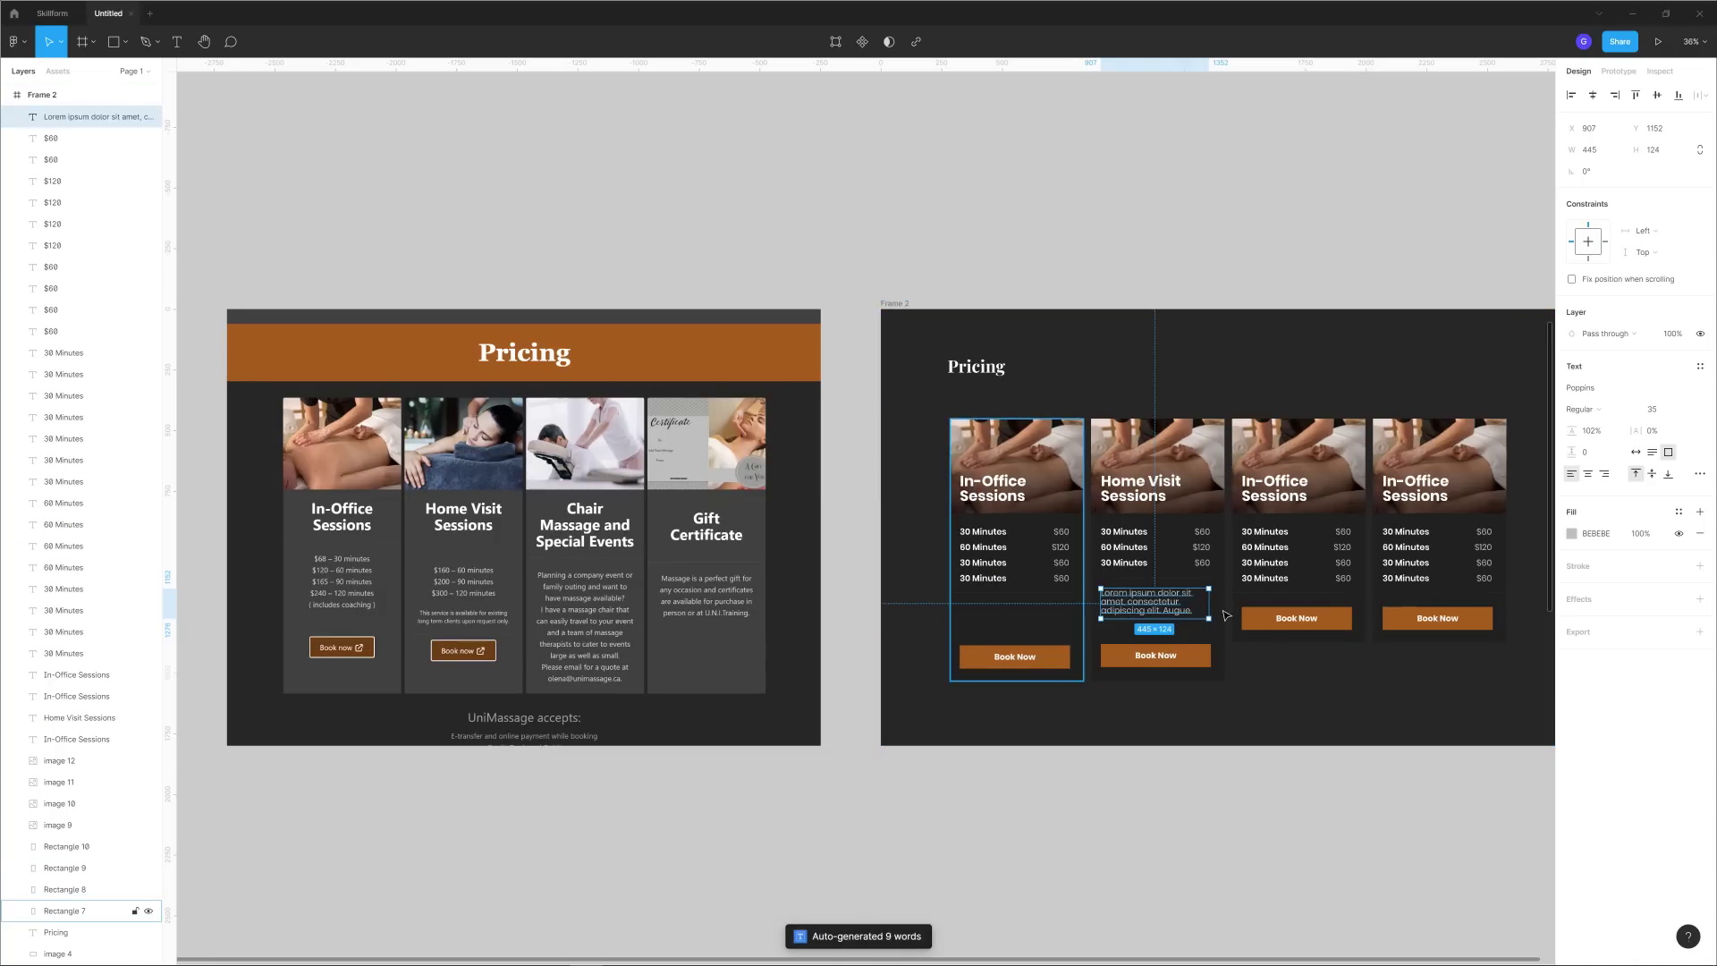
Reduce the placeholder text's font size to about 32 and increase its line height to about 133%.
{"action": "scroll", "coordinate": [1232, 624], "scroll_direction": "up", "scroll_amount": 5}
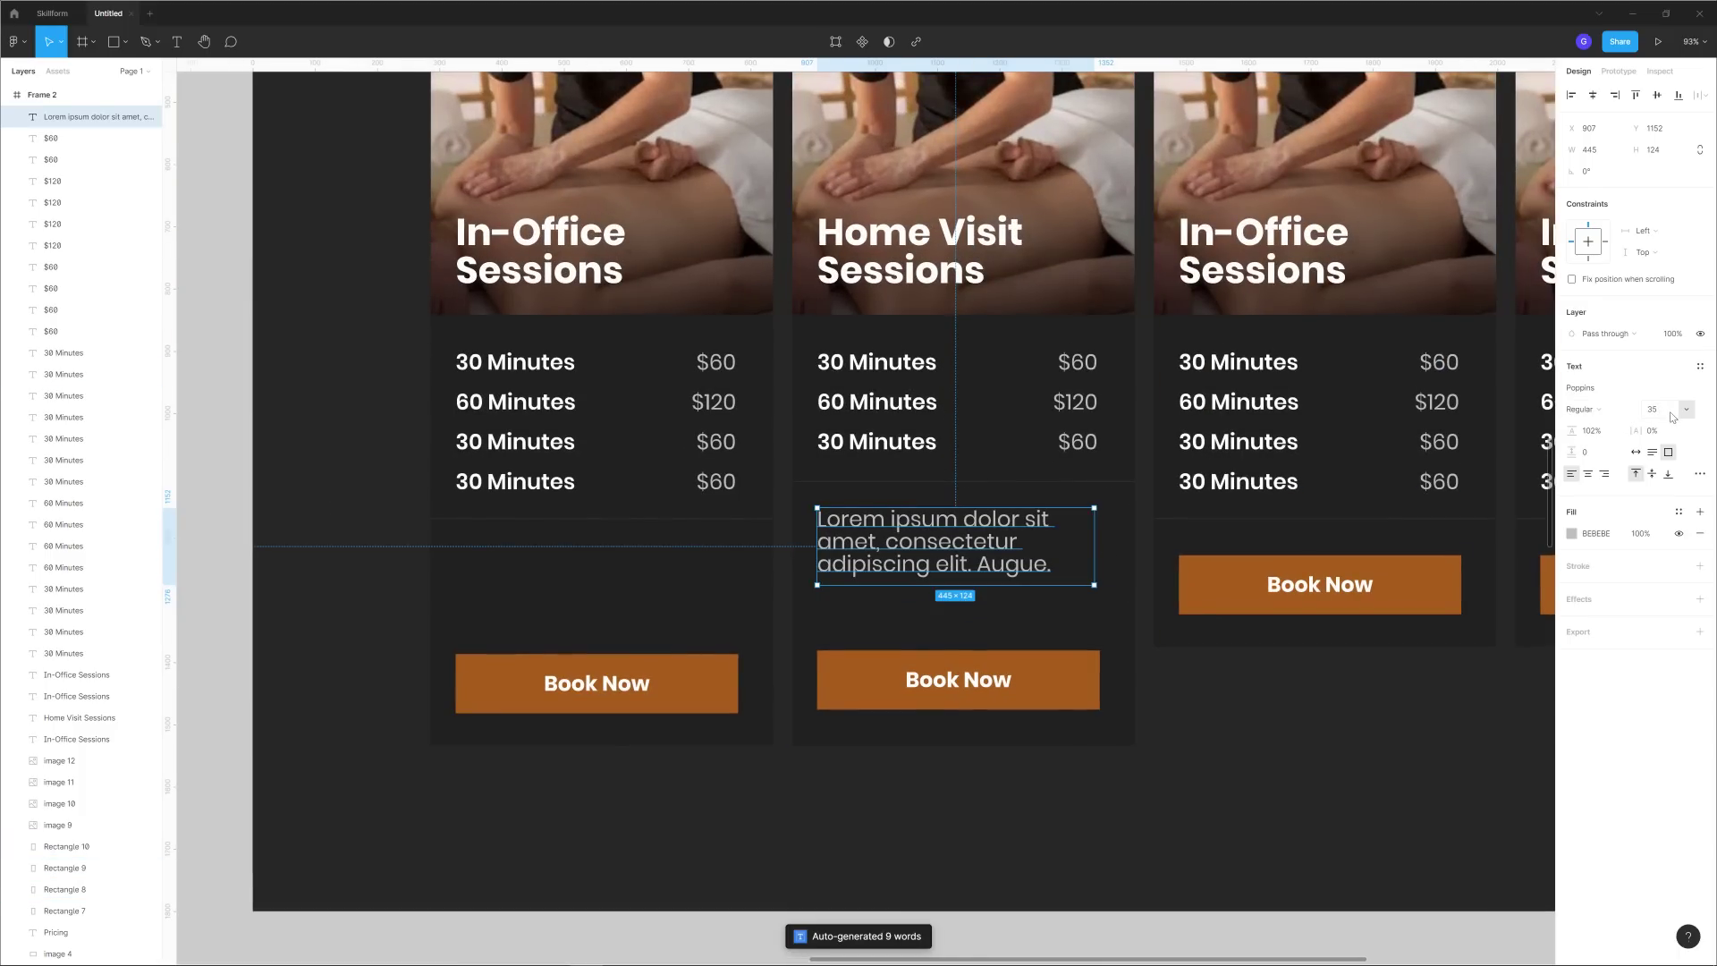
{"action": "key", "text": "Down"}
{"action": "key", "text": "Down"}
{"action": "key", "text": "Down"}
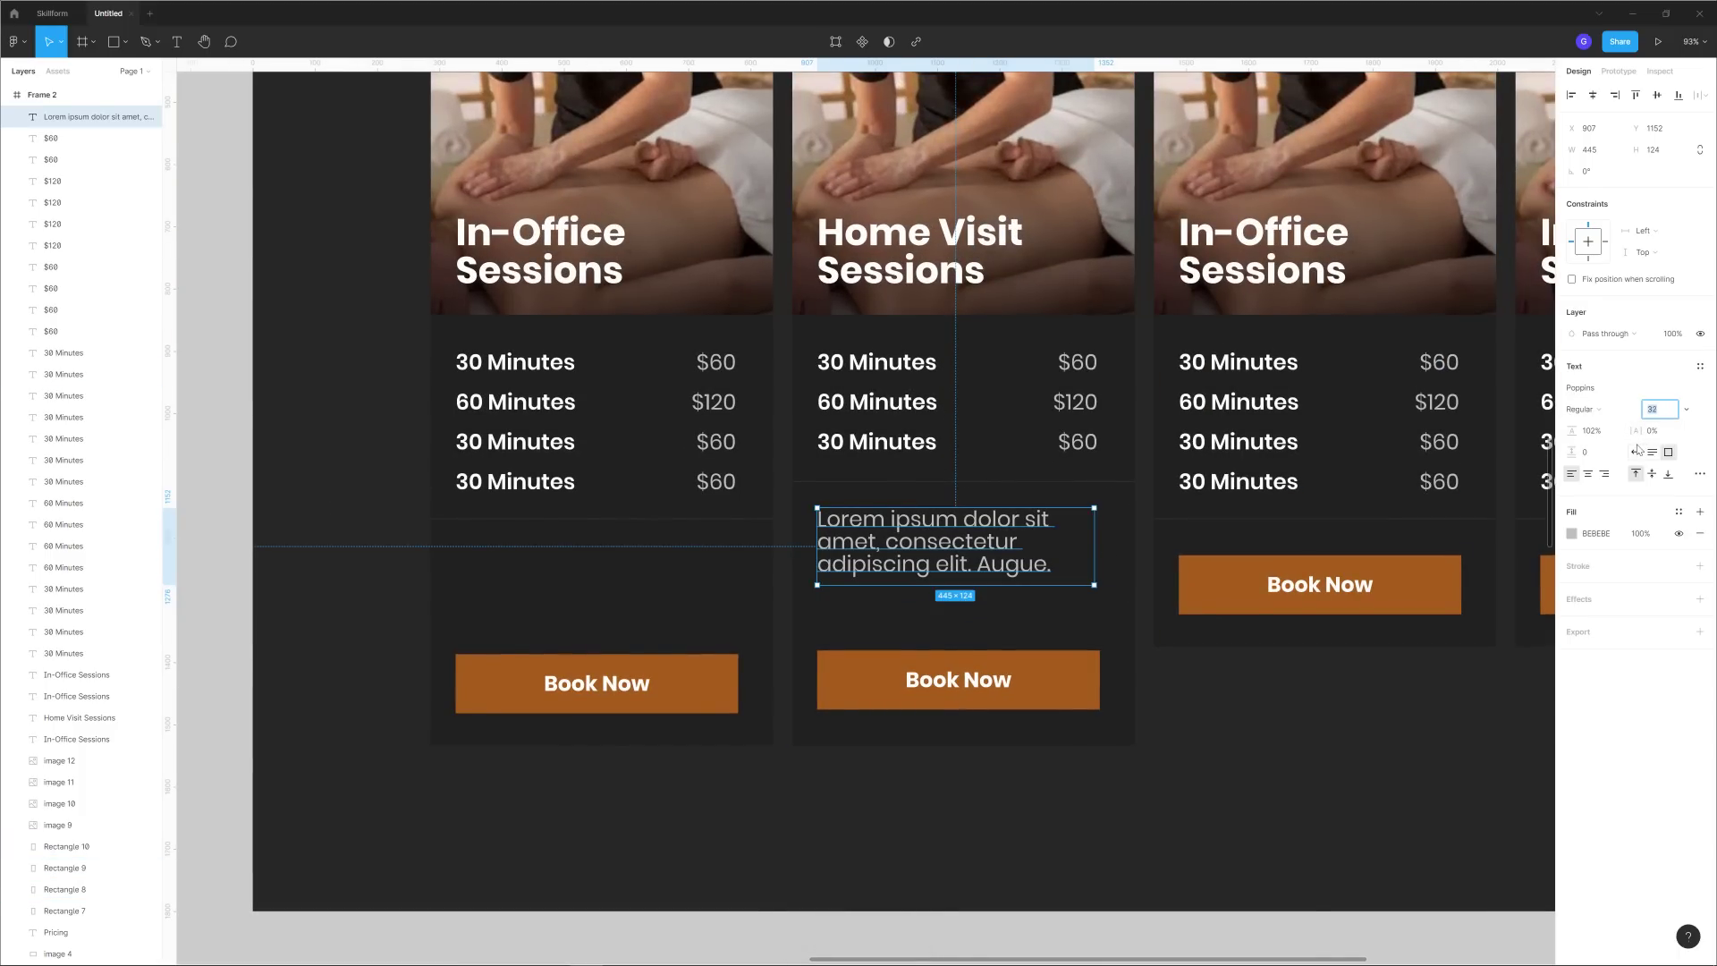
{"action": "key", "text": "Escape"}
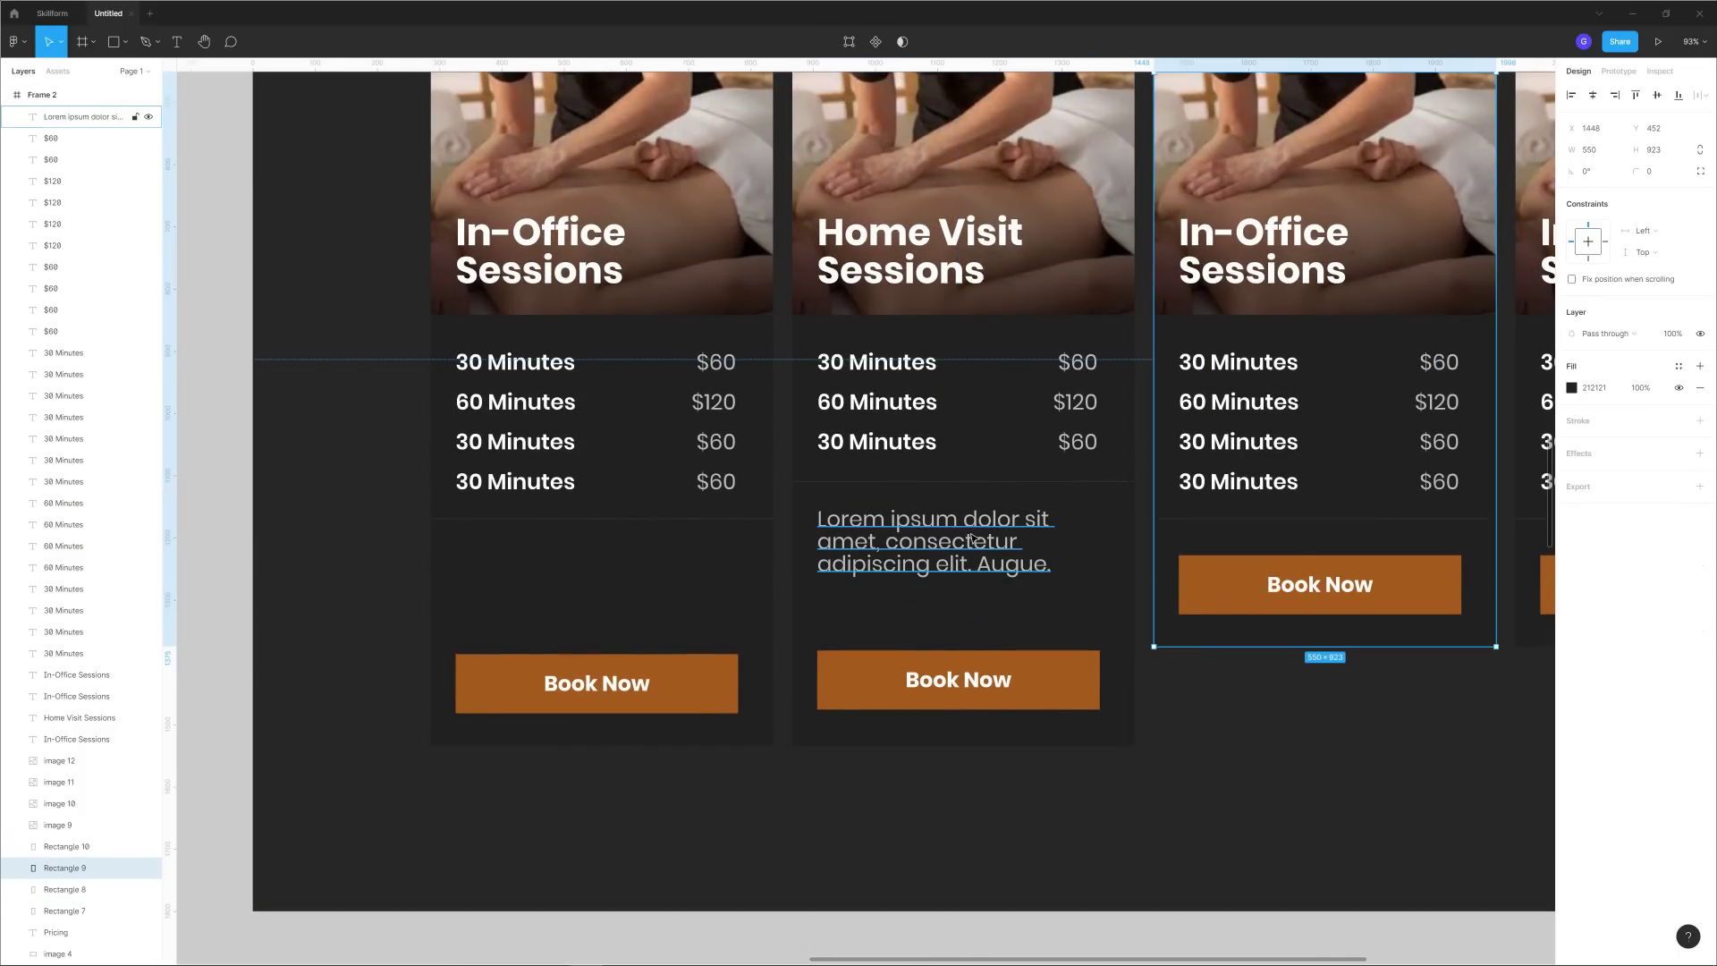
{"action": "left_click", "coordinate": [1659, 409]}
{"action": "key", "text": "Down"}
{"action": "key", "text": "Down"}
{"action": "key", "text": "Down"}
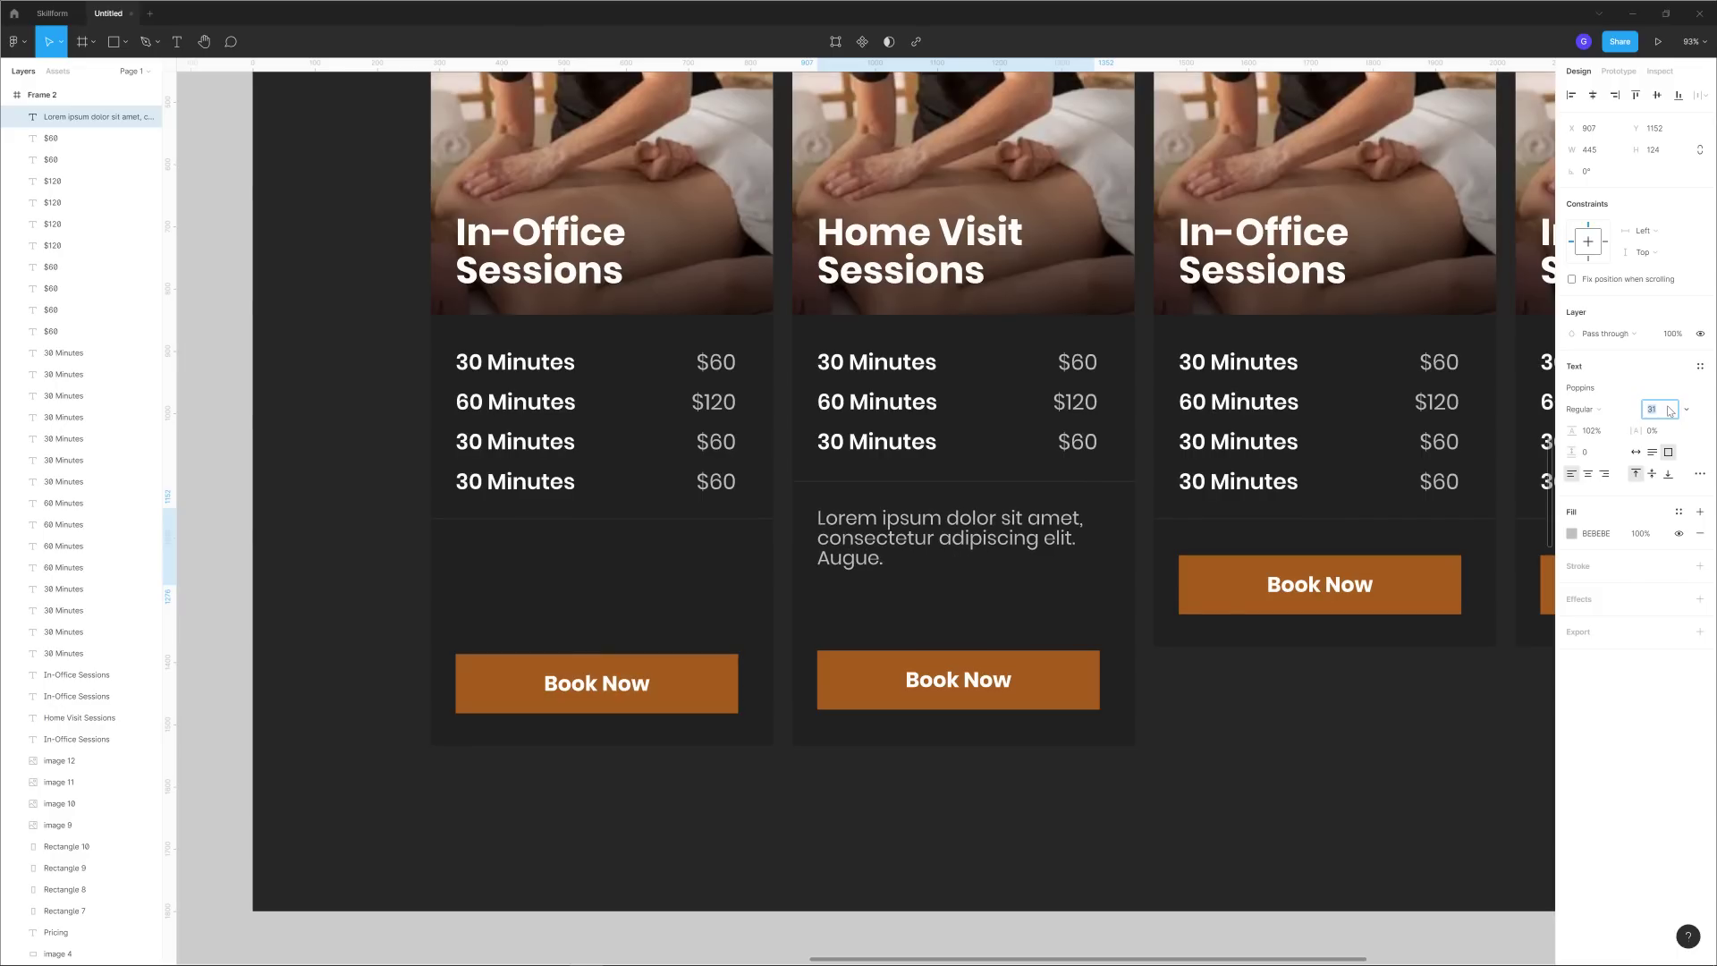
{"action": "left_click_drag", "start_coordinate": [1576, 430], "coordinate": [1619, 423]}
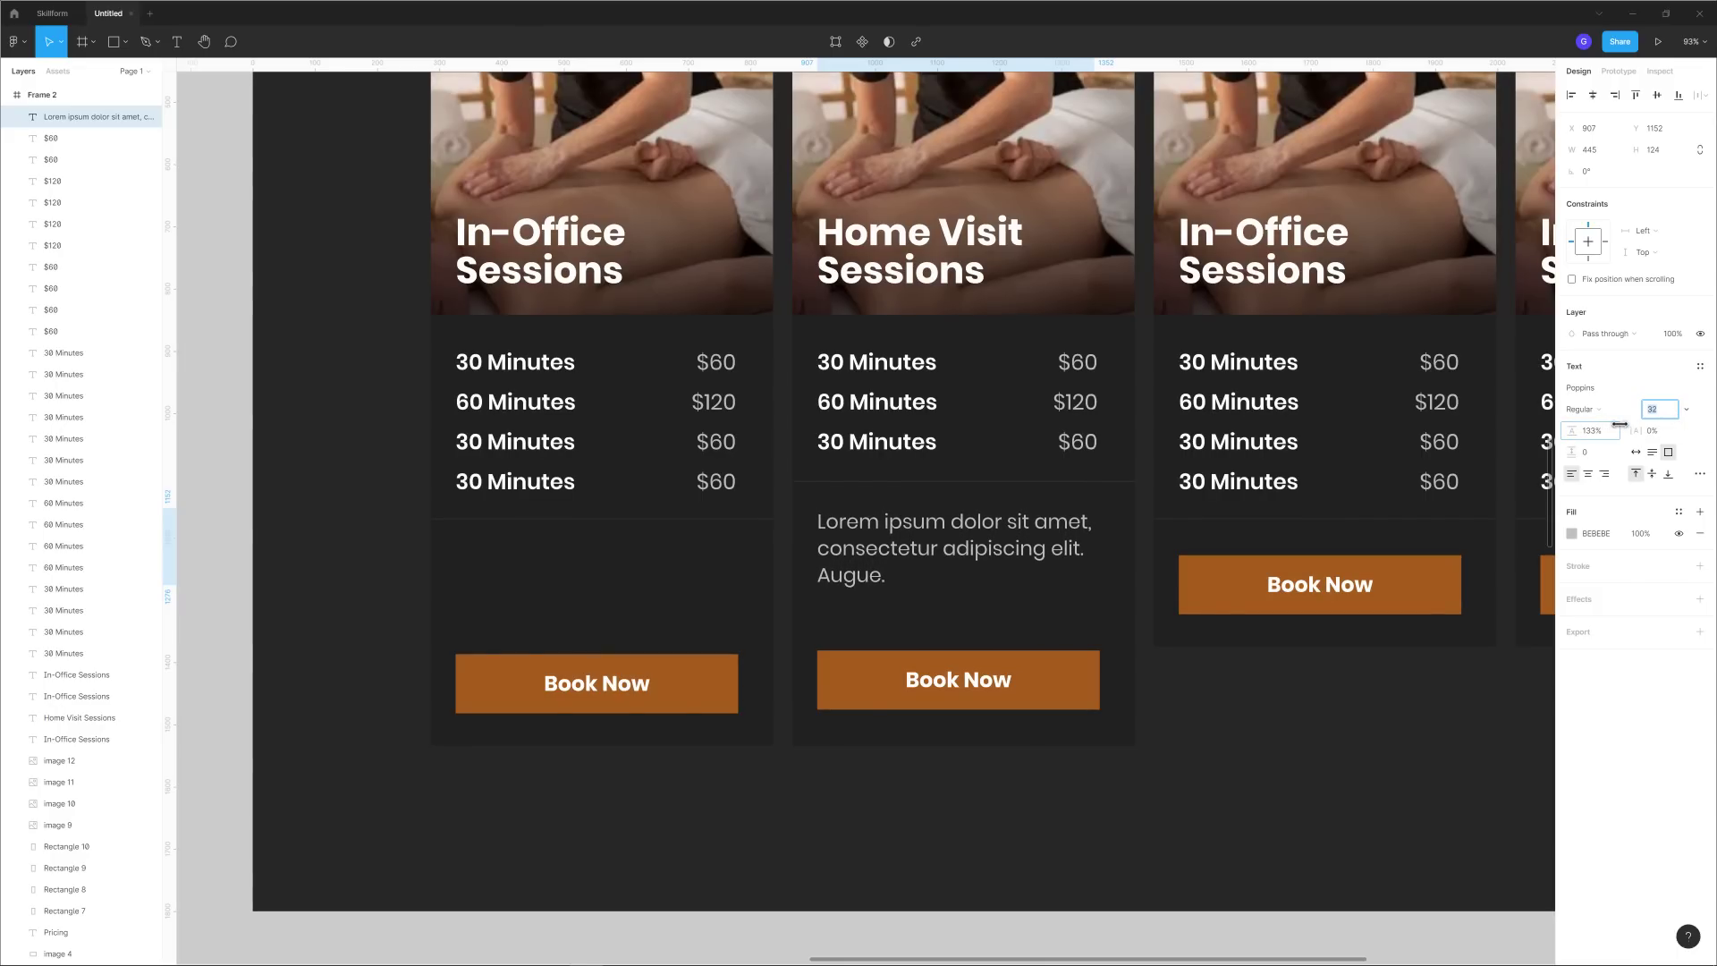
{"action": "left_click", "coordinate": [981, 728]}
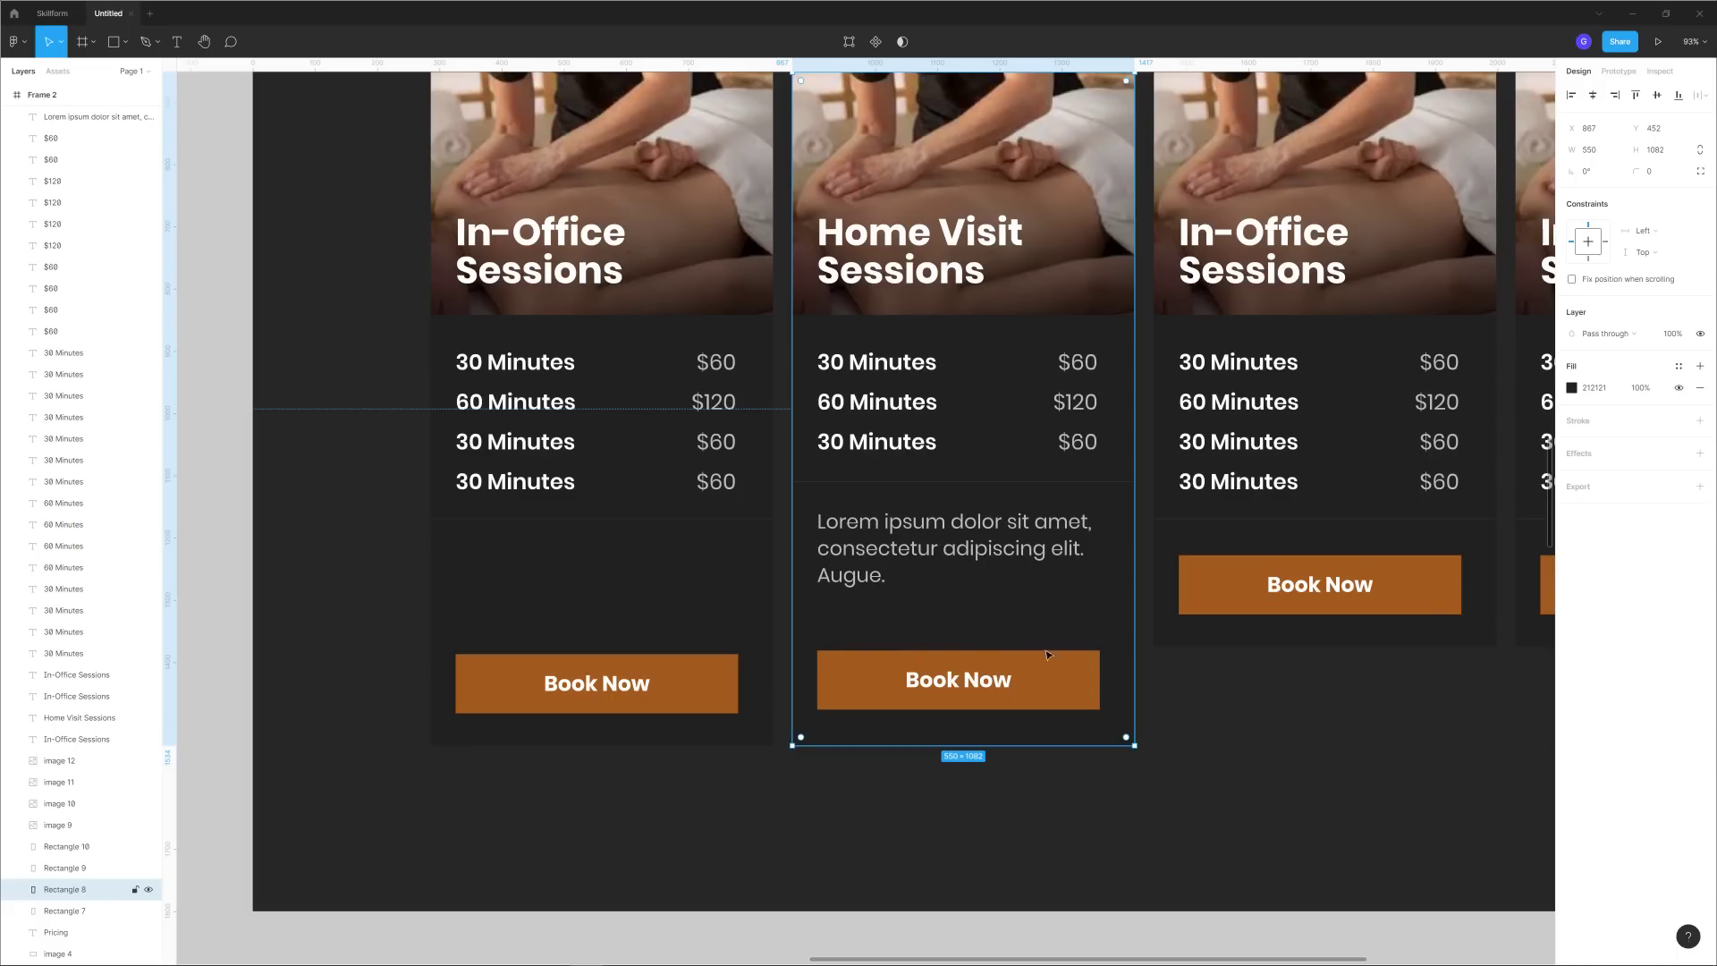
Move the Home Visit card's "Book Now" button up closer to its description and shorten the card background to a height of about 1038.
{"action": "key", "text": "Escape"}
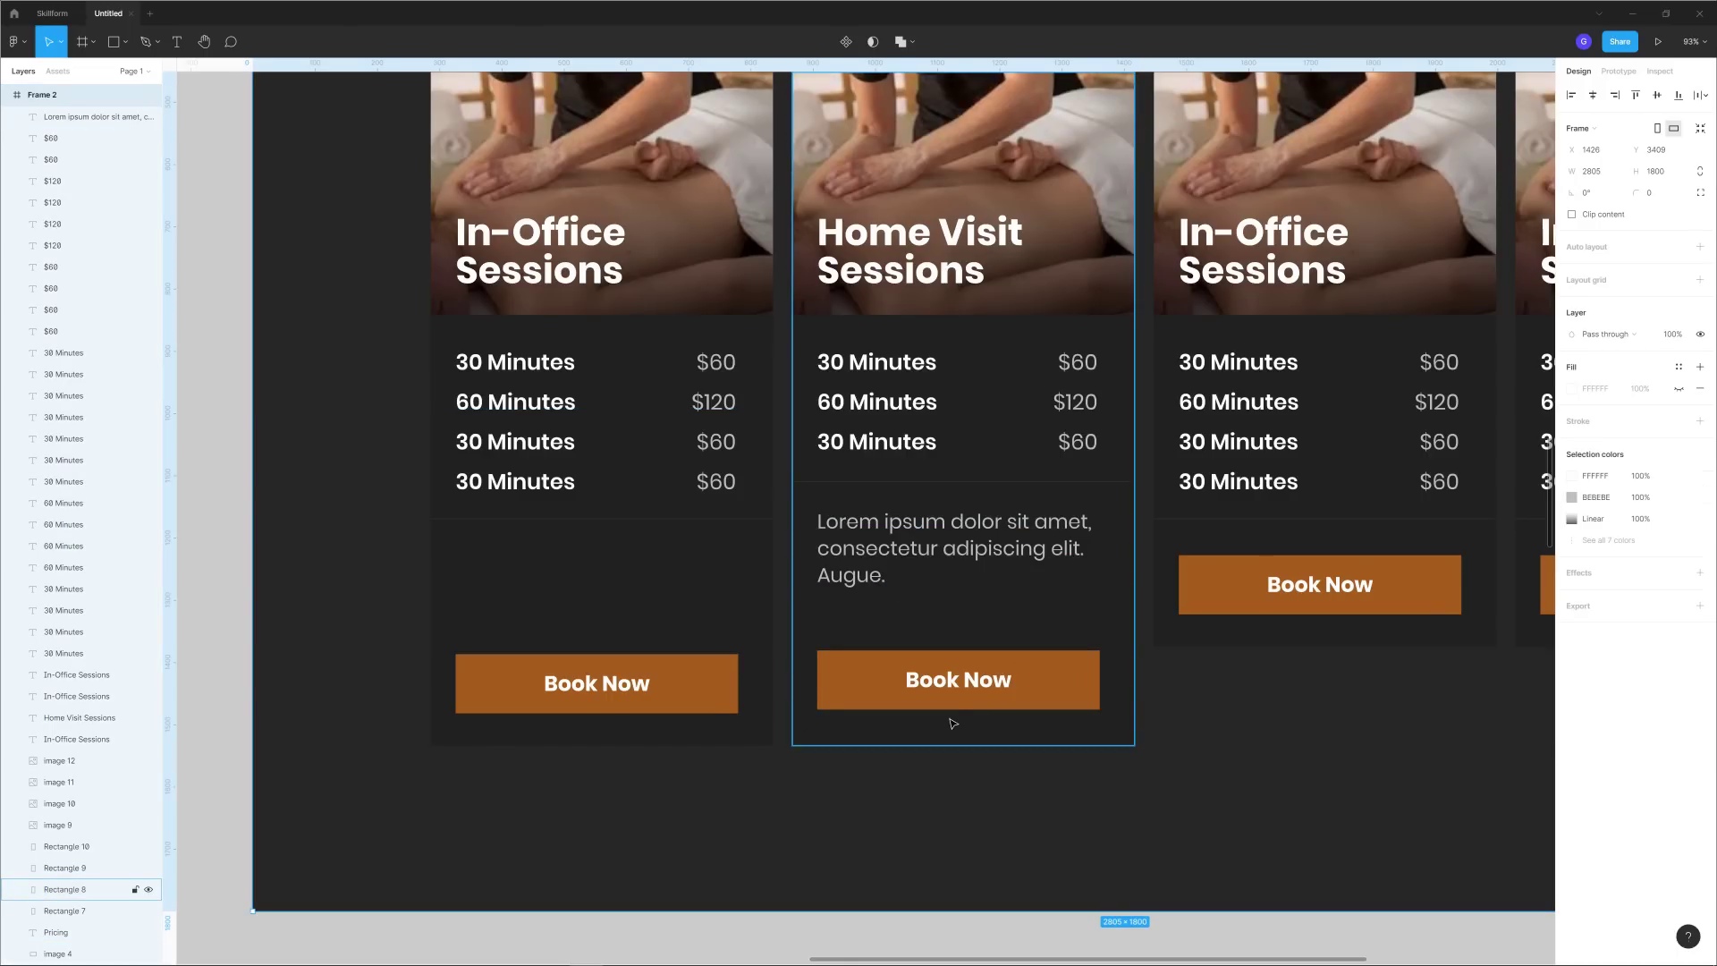
{"action": "left_click_drag", "start_coordinate": [946, 683], "coordinate": [979, 655]}
{"action": "left_click", "coordinate": [997, 729]}
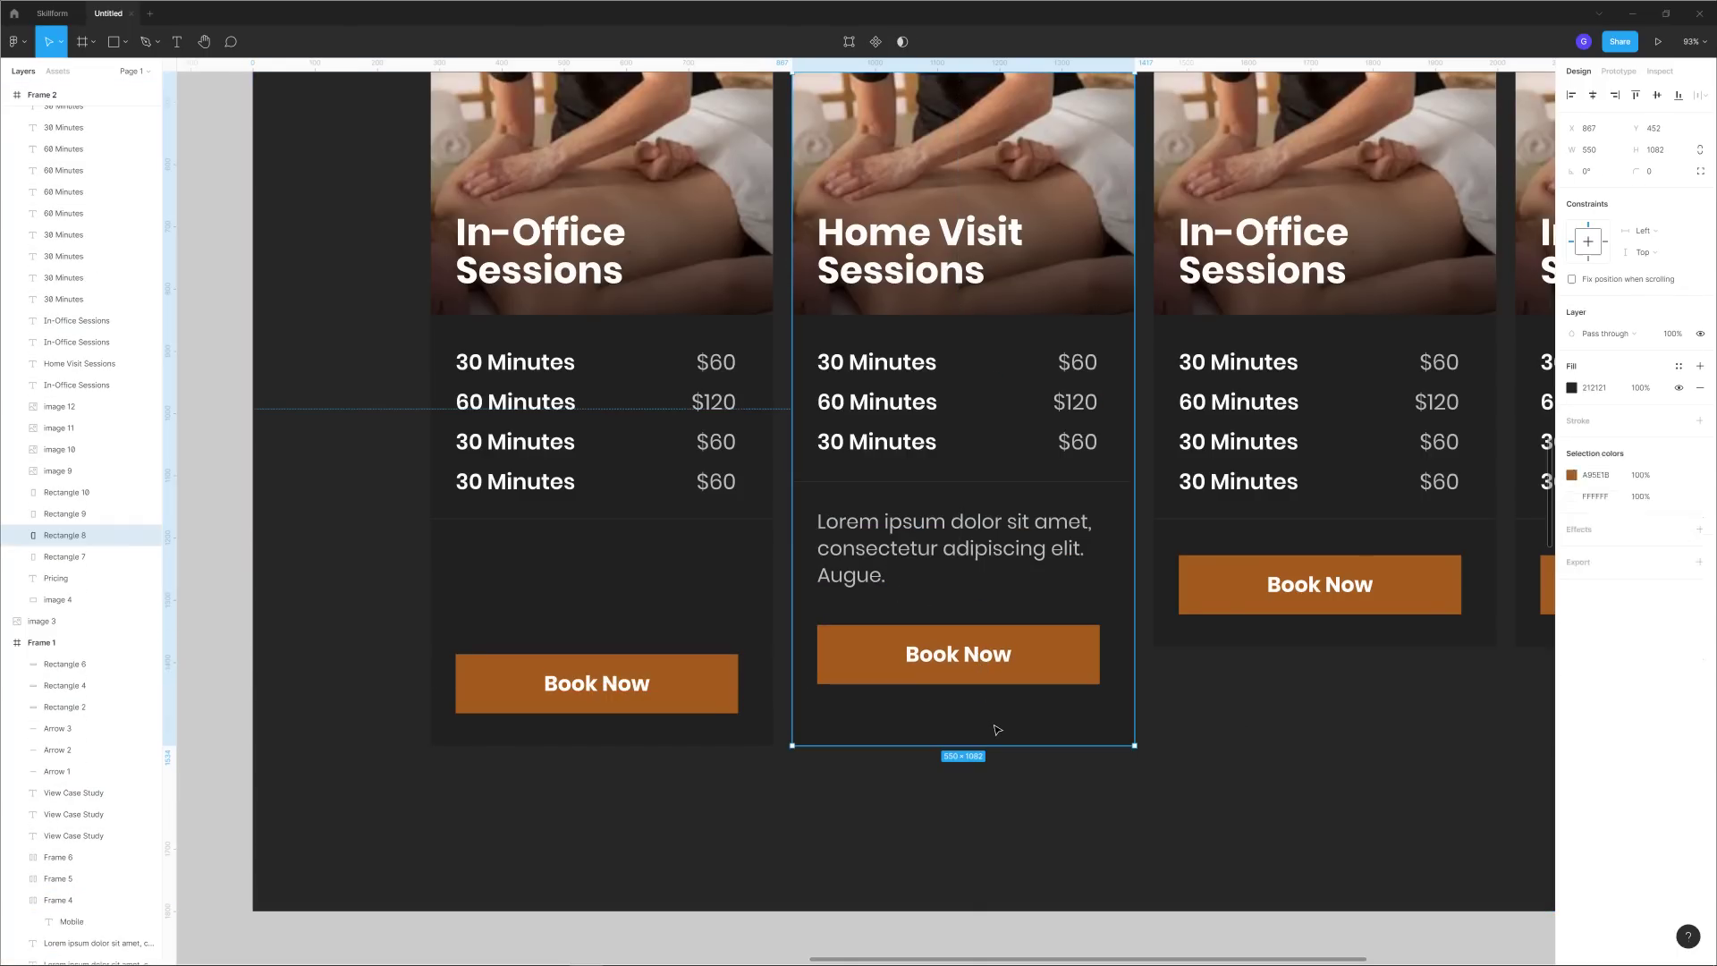
{"action": "left_click_drag", "start_coordinate": [931, 744], "coordinate": [938, 716]}
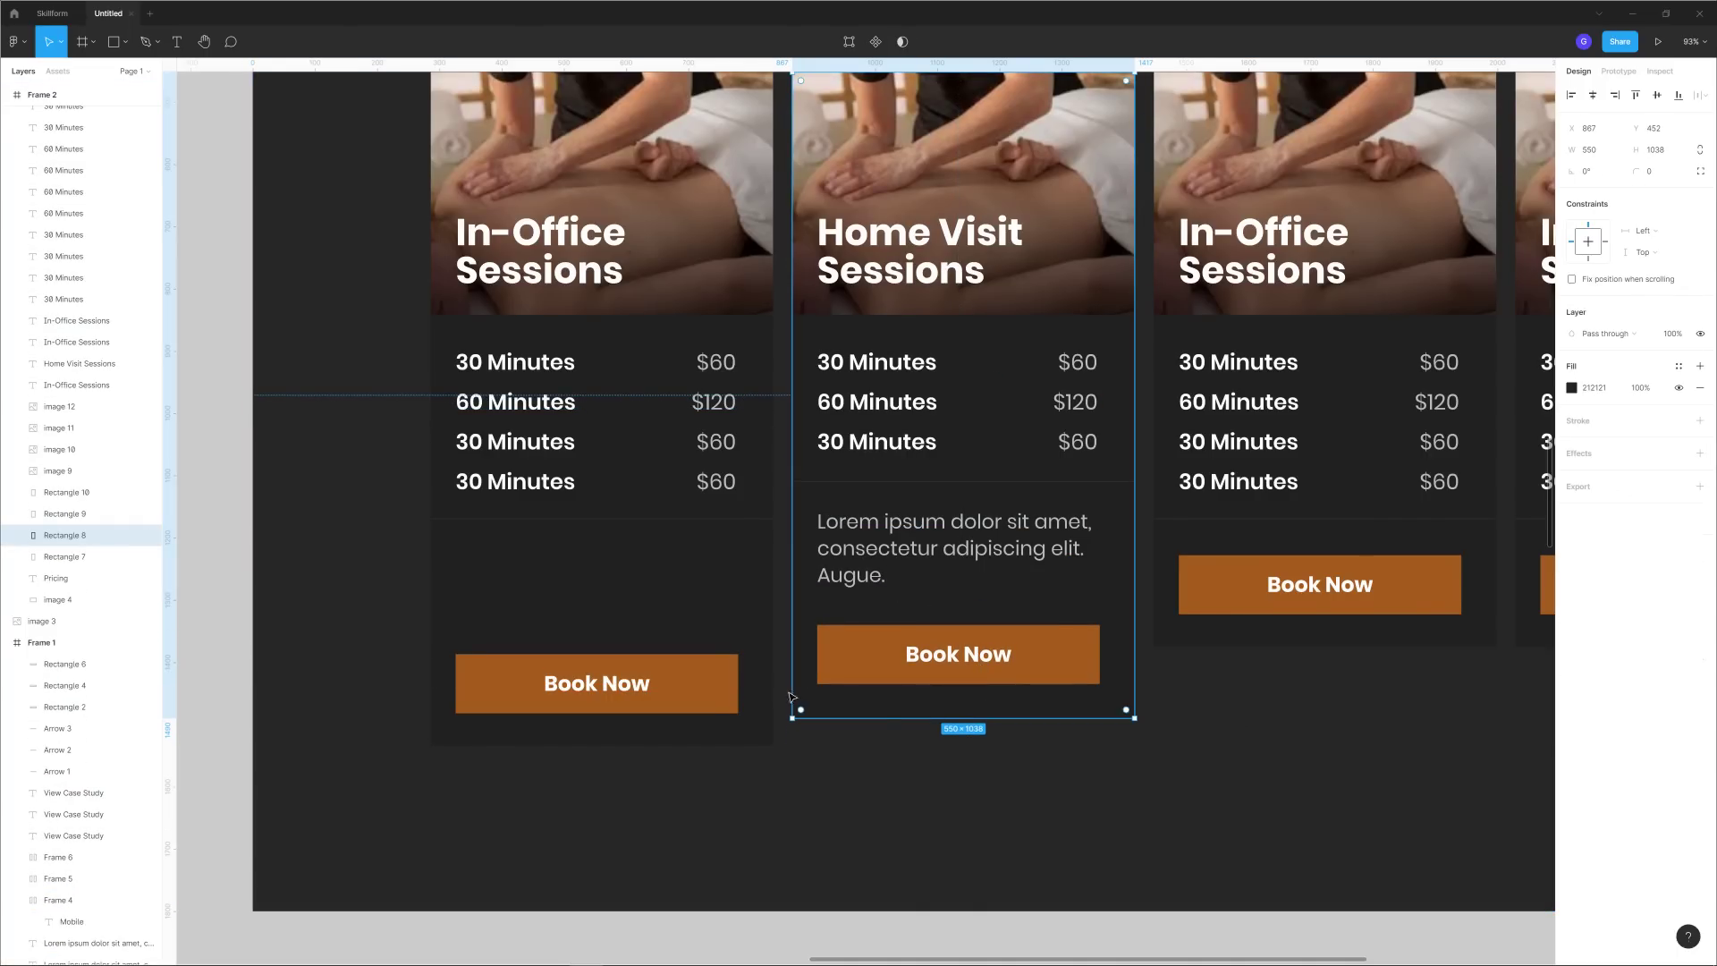
Raise the first In-Office card's "Book Now" button and shorten its background to line up with the Home Visit card.
{"action": "left_click", "coordinate": [674, 688]}
{"action": "left_click_drag", "start_coordinate": [674, 689], "coordinate": [682, 659]}
{"action": "left_click", "coordinate": [682, 736]}
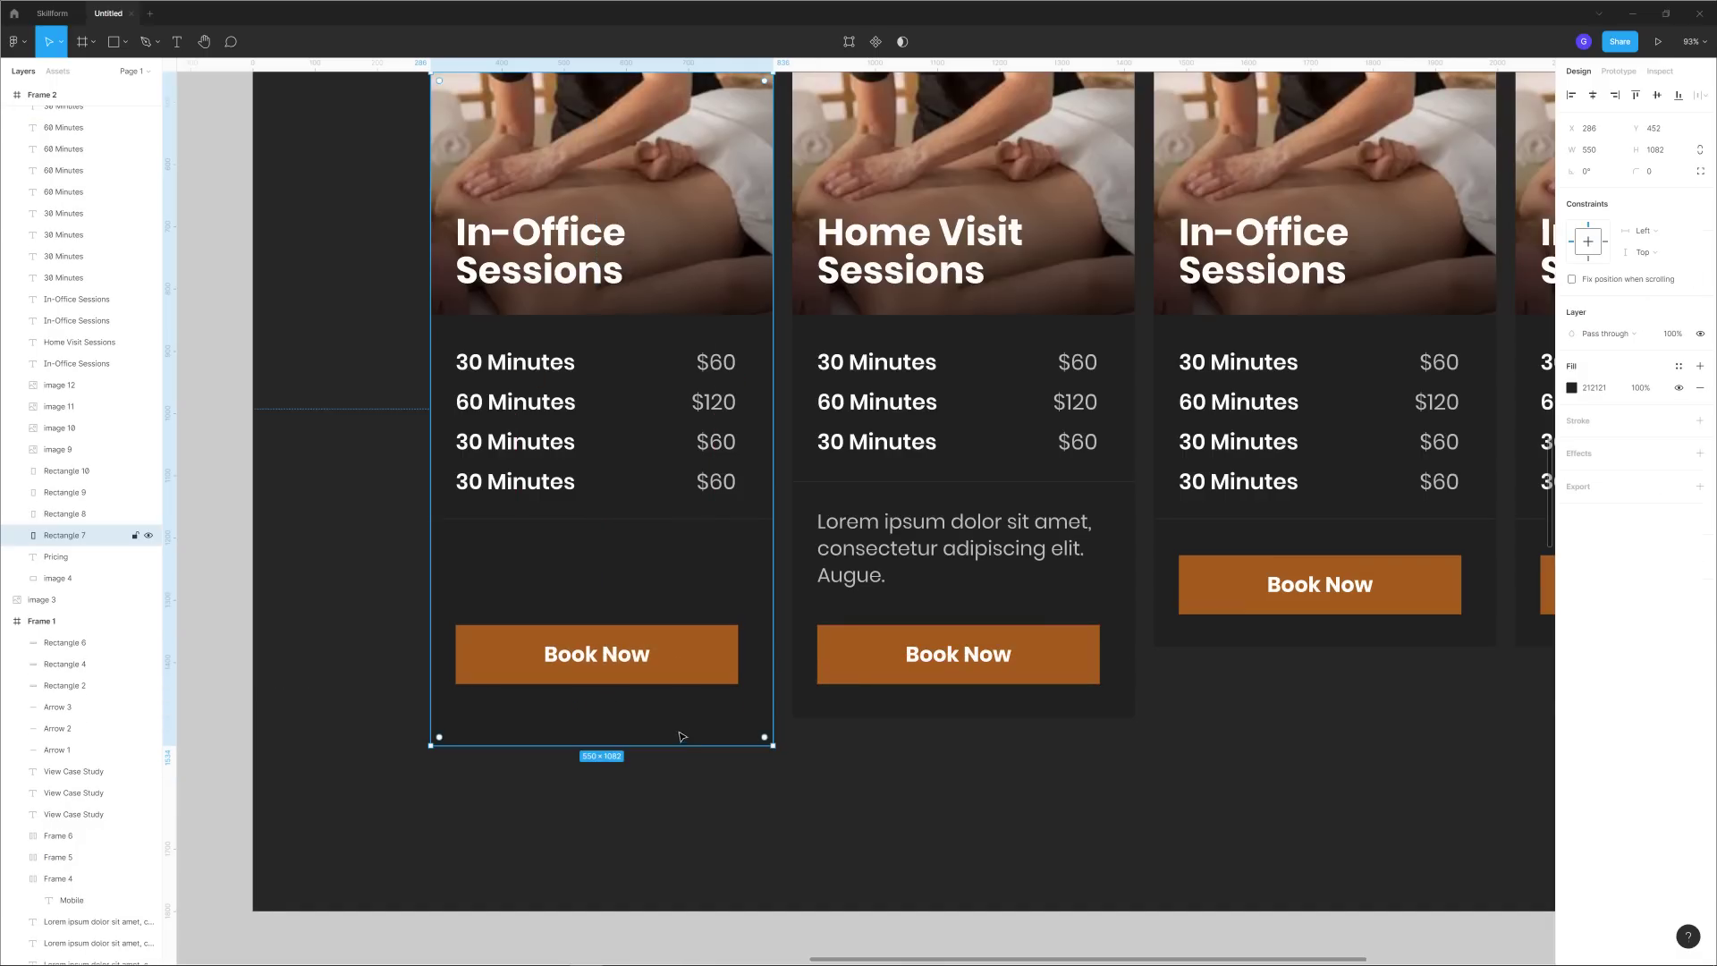
{"action": "left_click_drag", "start_coordinate": [682, 745], "coordinate": [682, 715]}
{"action": "left_click", "coordinate": [988, 801]}
Compare the redesigned pricing cards with the original section's session prices, notes and booking buttons.
{"action": "scroll", "coordinate": [1085, 770], "scroll_direction": "down", "scroll_amount": 3}
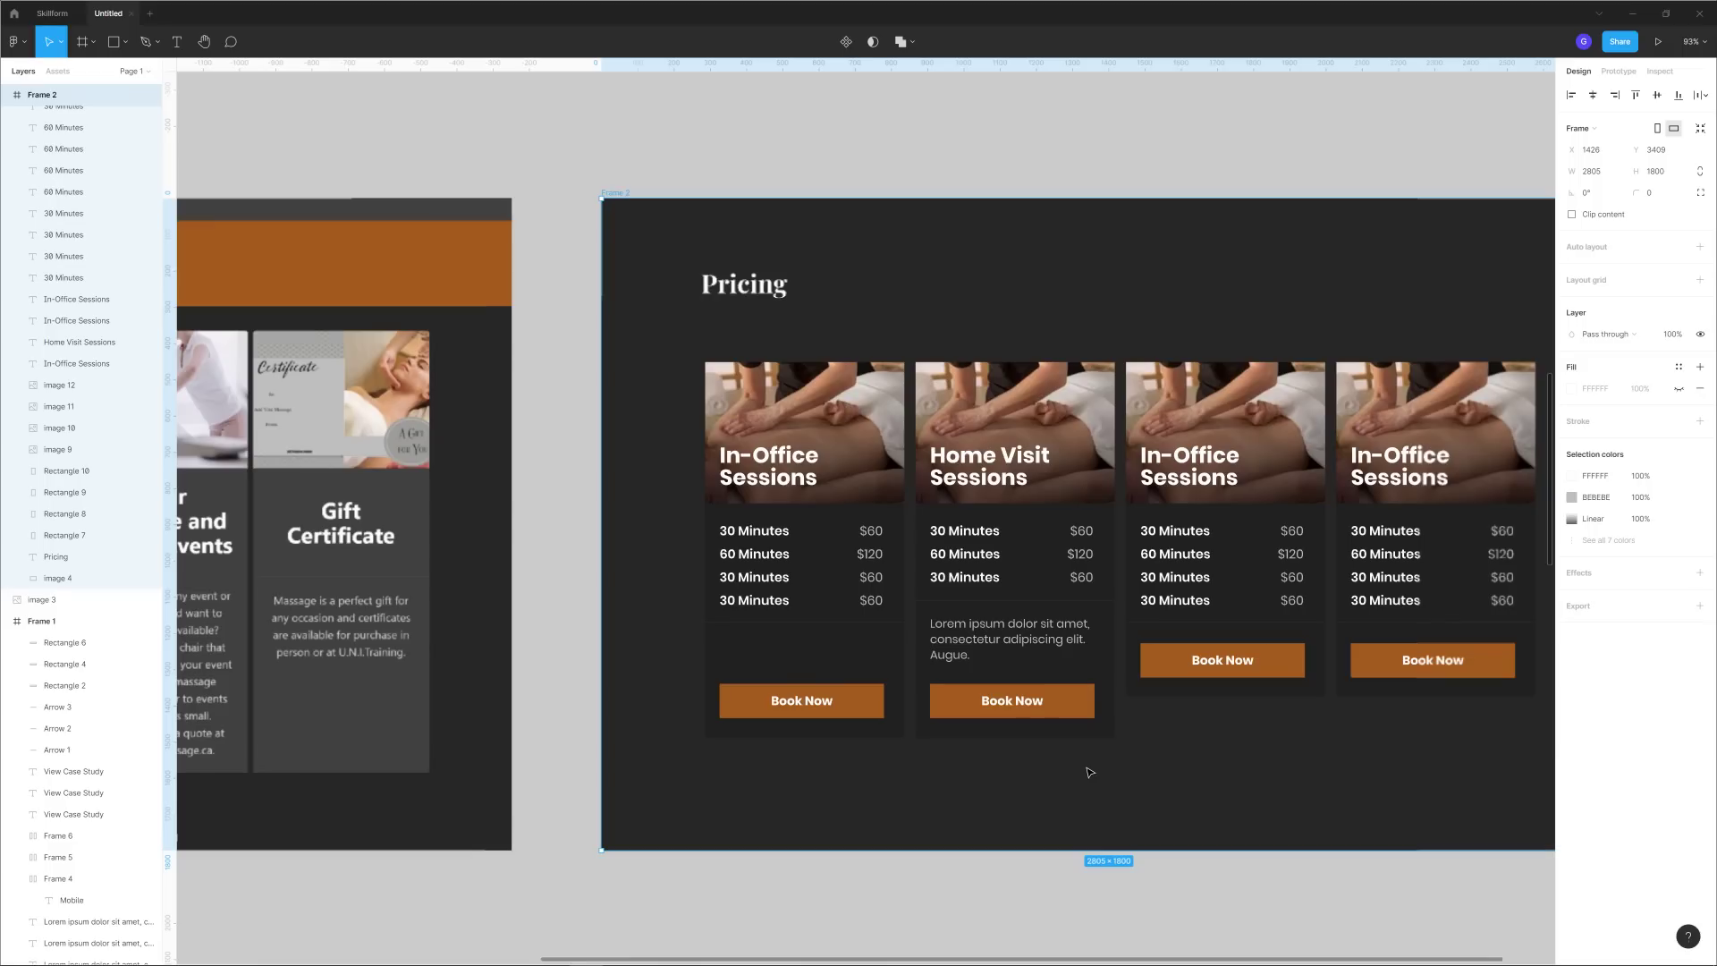
{"action": "left_click_drag", "start_coordinate": [1148, 745], "coordinate": [820, 721]}
{"action": "left_click_drag", "start_coordinate": [920, 740], "coordinate": [1249, 563]}
{"action": "scroll", "coordinate": [839, 738], "scroll_direction": "down", "scroll_amount": 3}
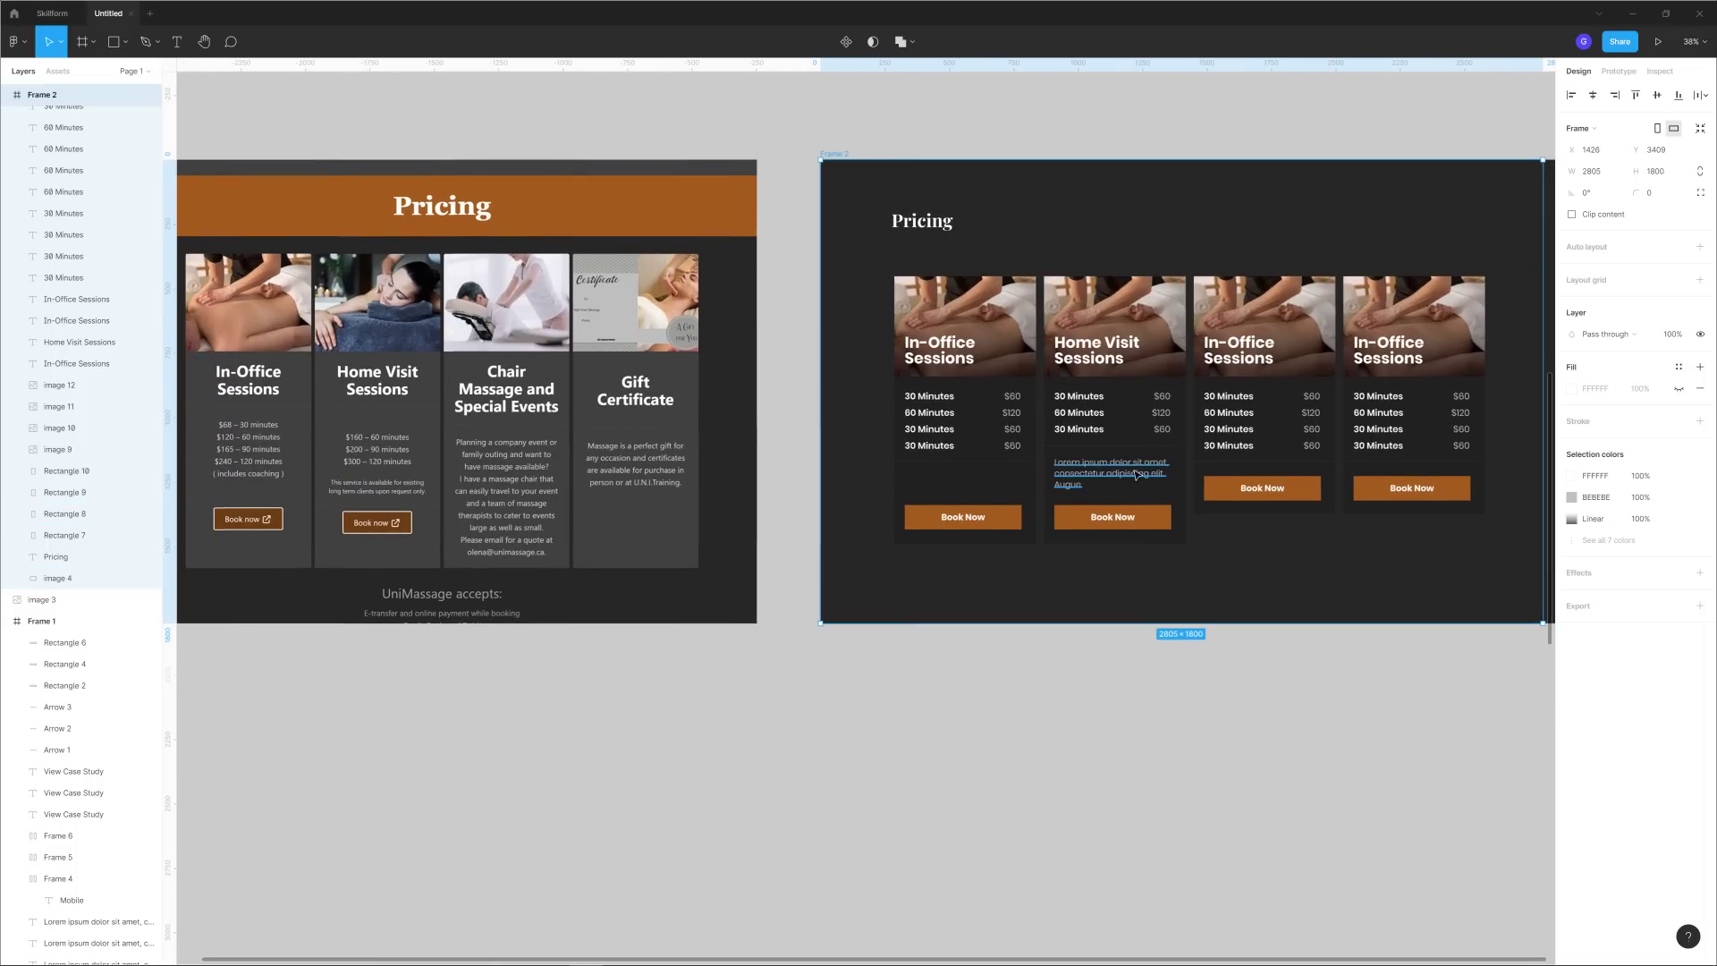
{"action": "left_click_drag", "start_coordinate": [1261, 579], "coordinate": [1258, 583]}
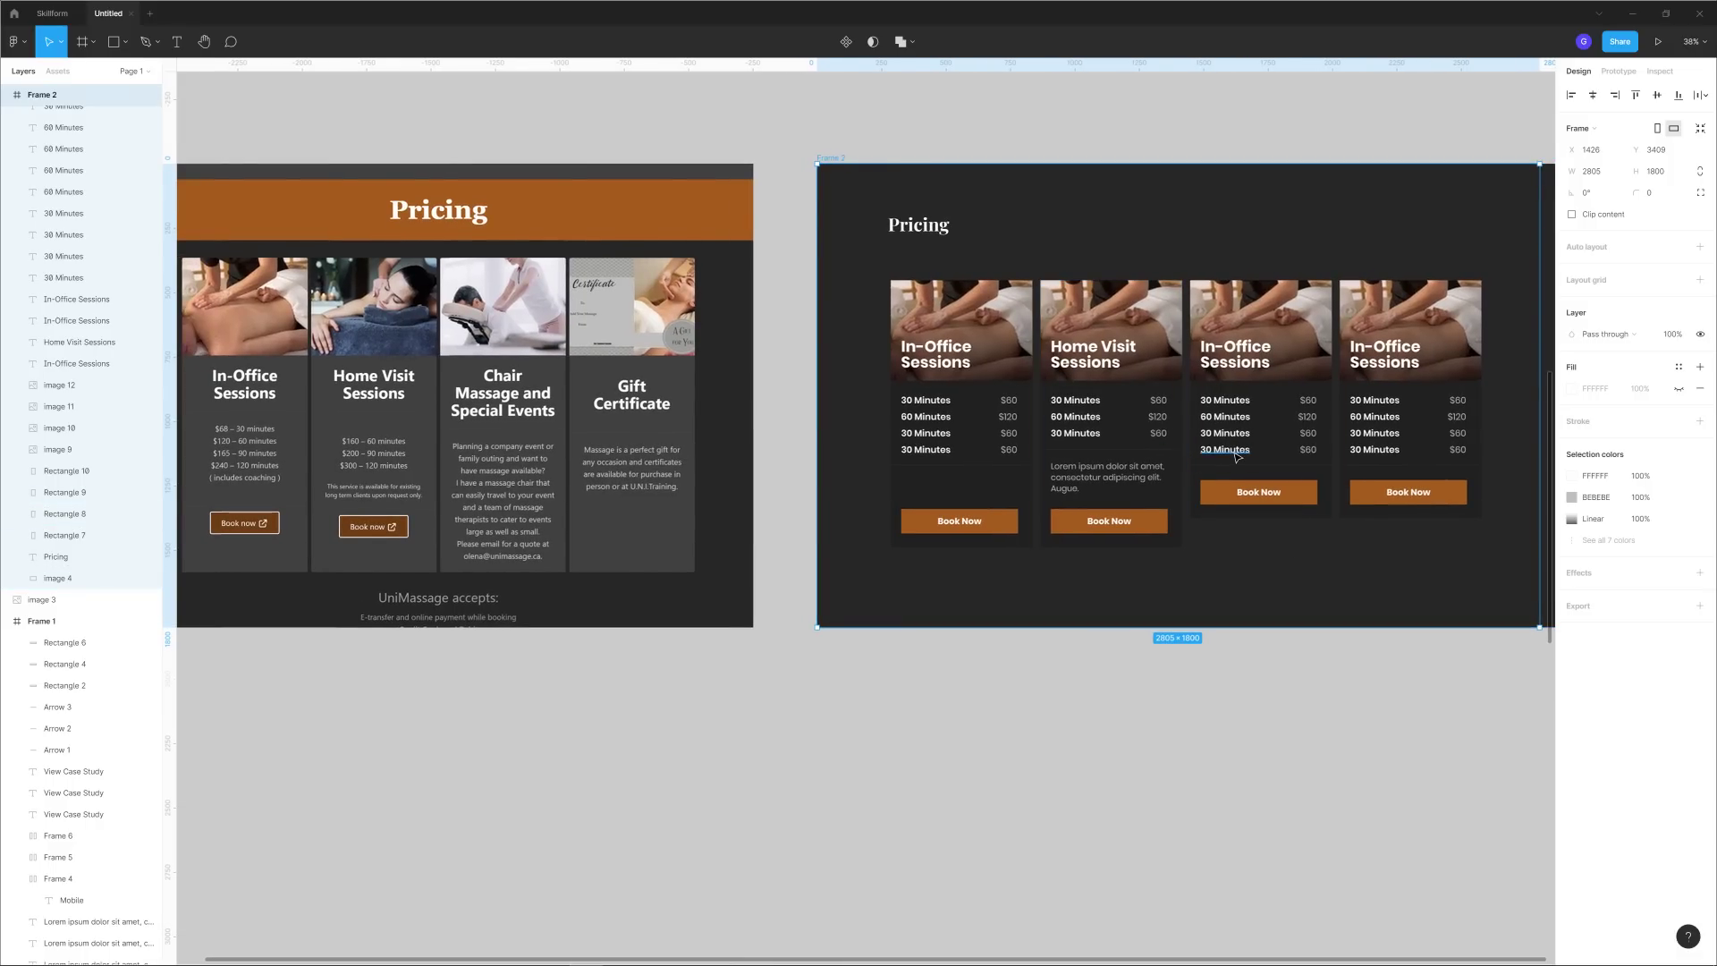
{"action": "scroll", "coordinate": [1216, 528], "scroll_direction": "up", "scroll_amount": 2}
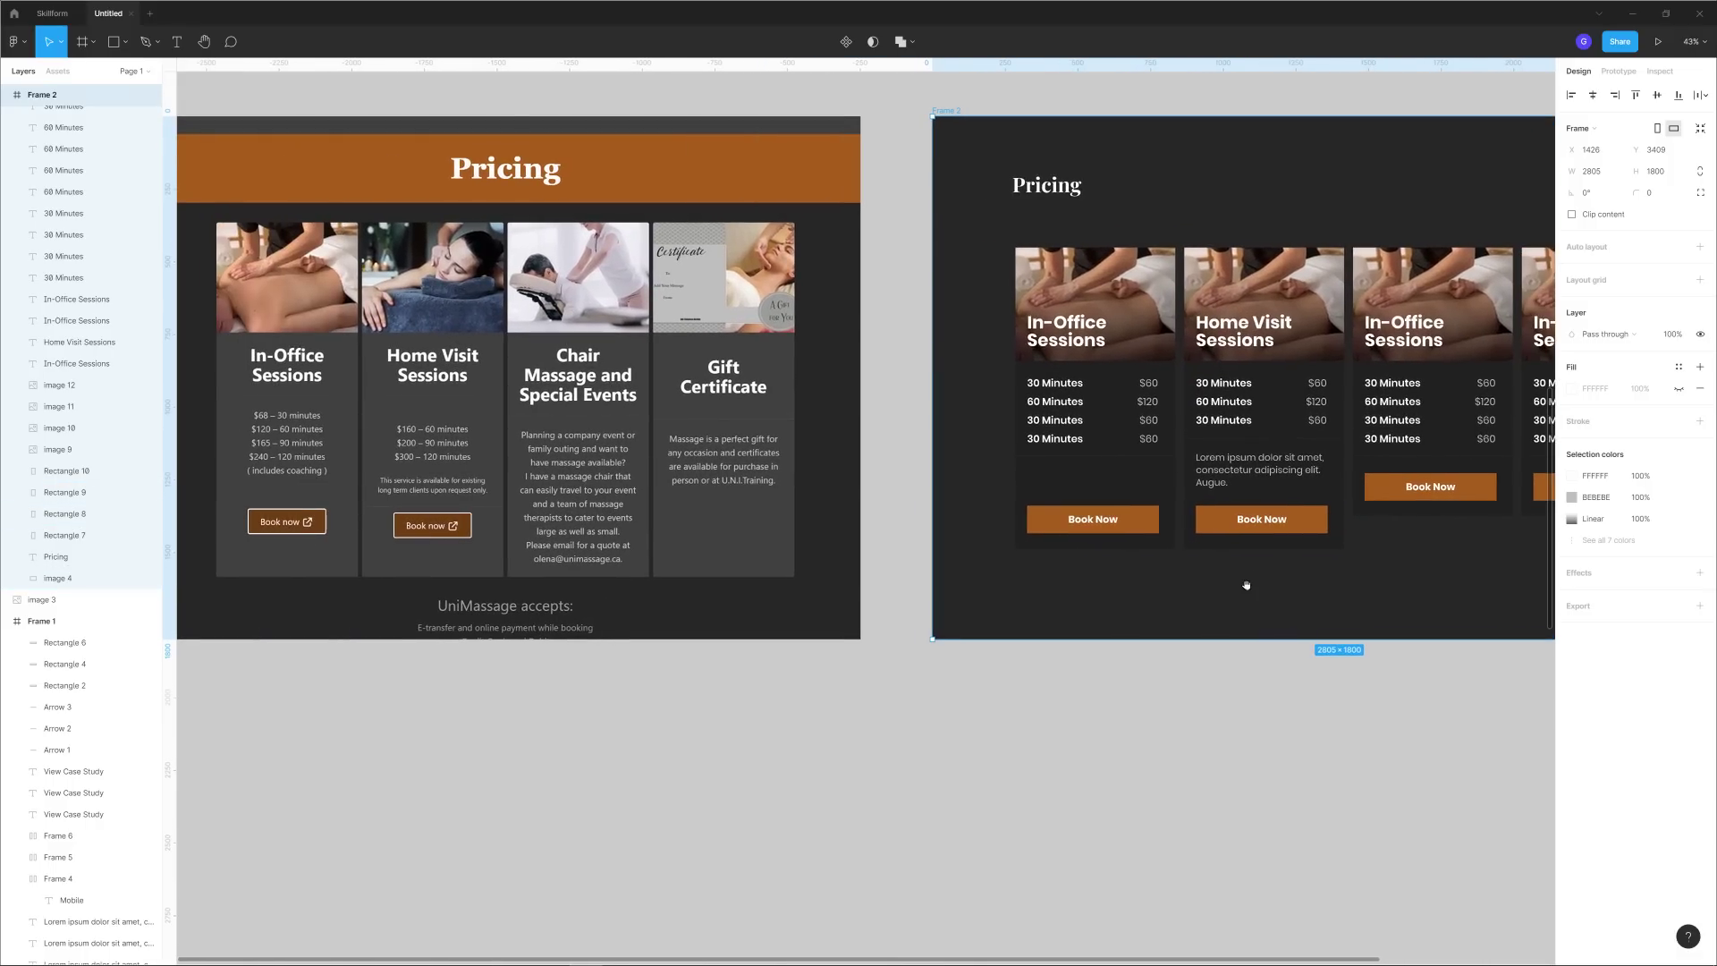
{"action": "scroll", "coordinate": [462, 556], "scroll_direction": "left", "scroll_amount": 5}
{"action": "scroll", "coordinate": [751, 533], "scroll_direction": "up", "scroll_amount": 10}
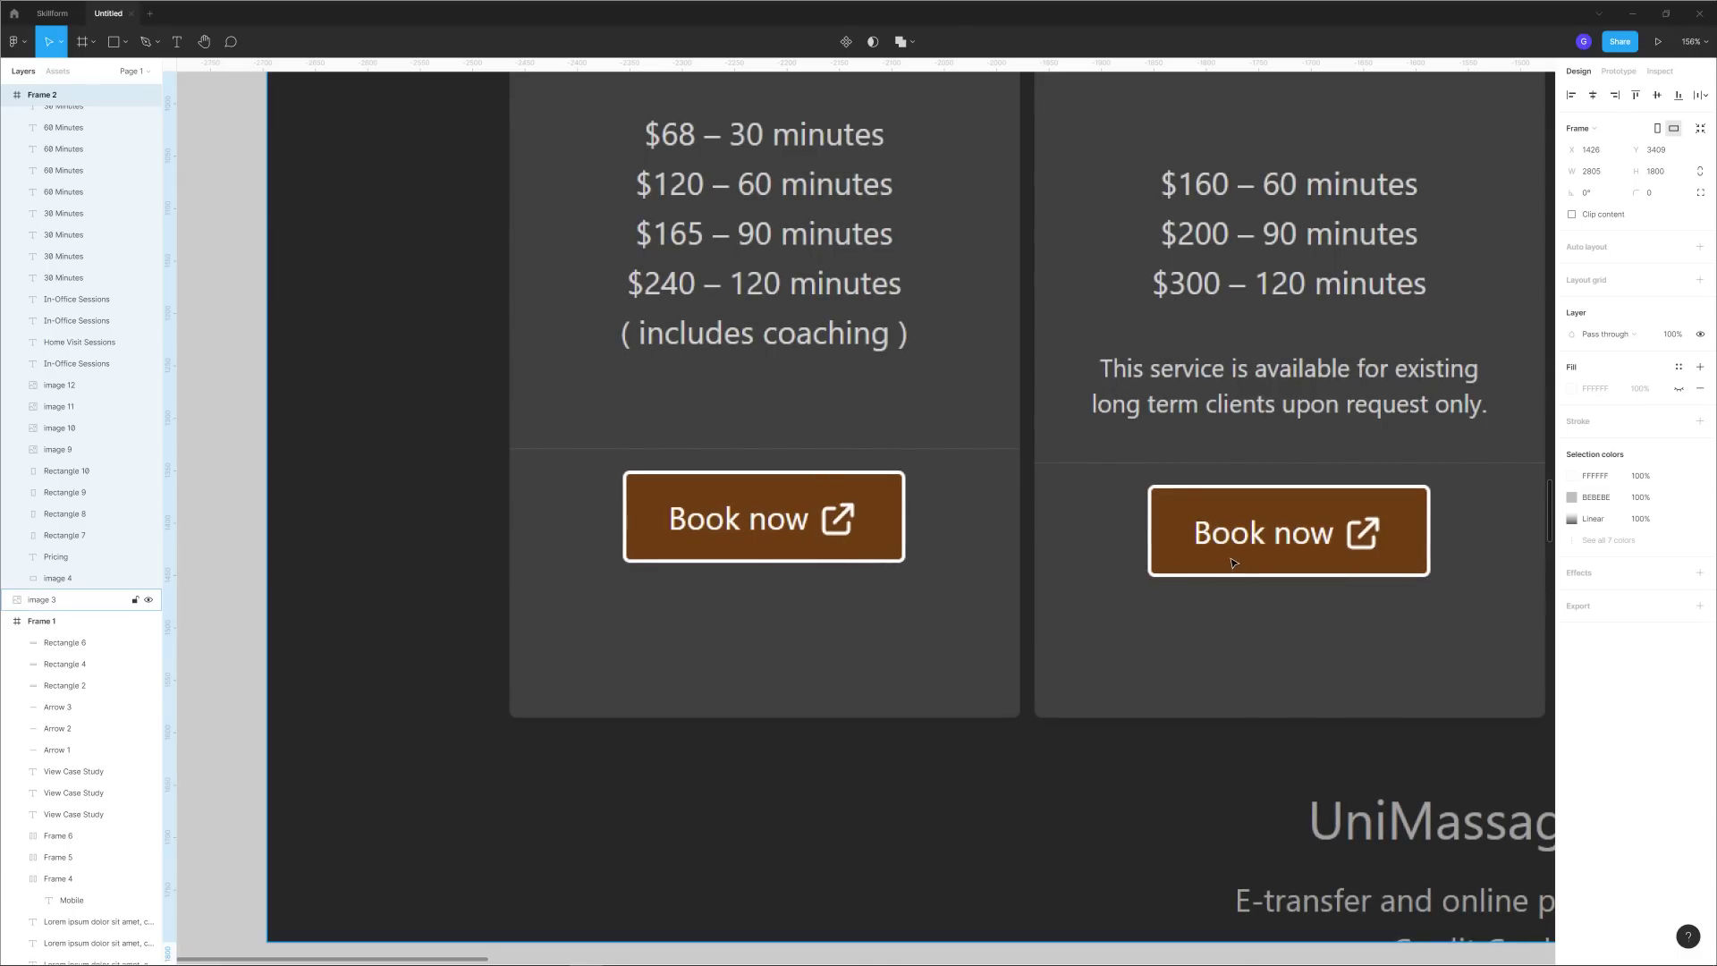
{"action": "scroll", "coordinate": [1274, 566], "scroll_direction": "down", "scroll_amount": 5}
{"action": "scroll", "coordinate": [1127, 588], "scroll_direction": "right", "scroll_amount": 5}
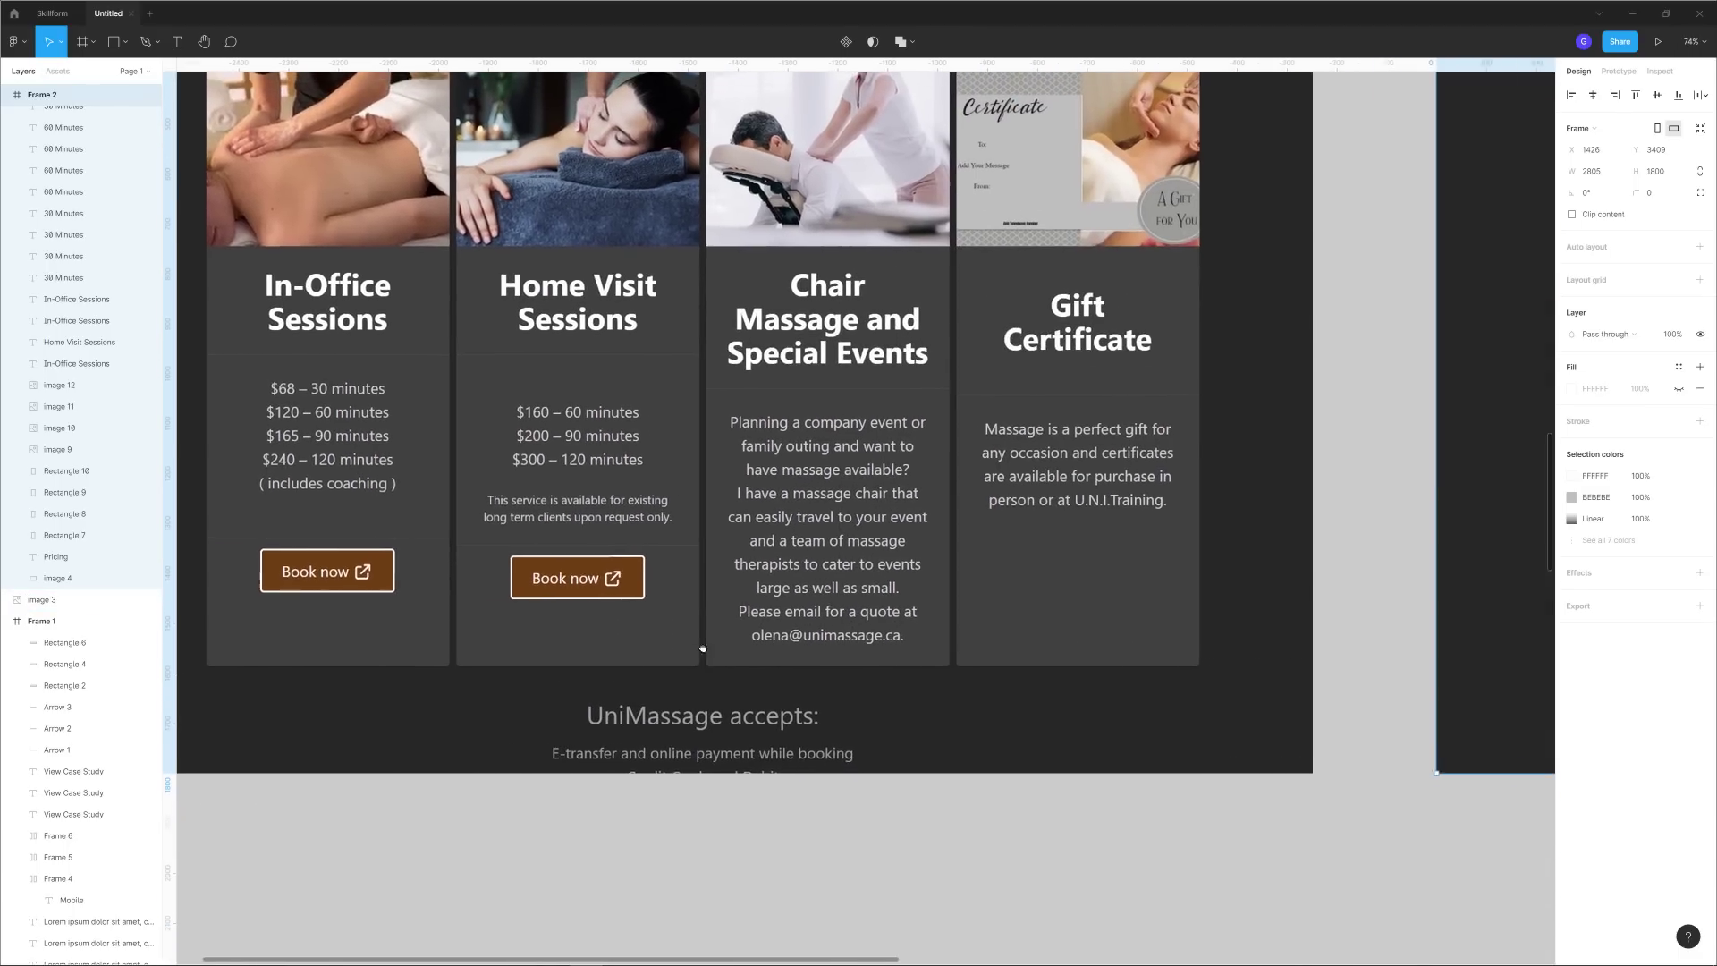
{"action": "scroll", "coordinate": [1126, 589], "scroll_direction": "down", "scroll_amount": 3}
{"action": "scroll", "coordinate": [1127, 588], "scroll_direction": "right", "scroll_amount": 5}
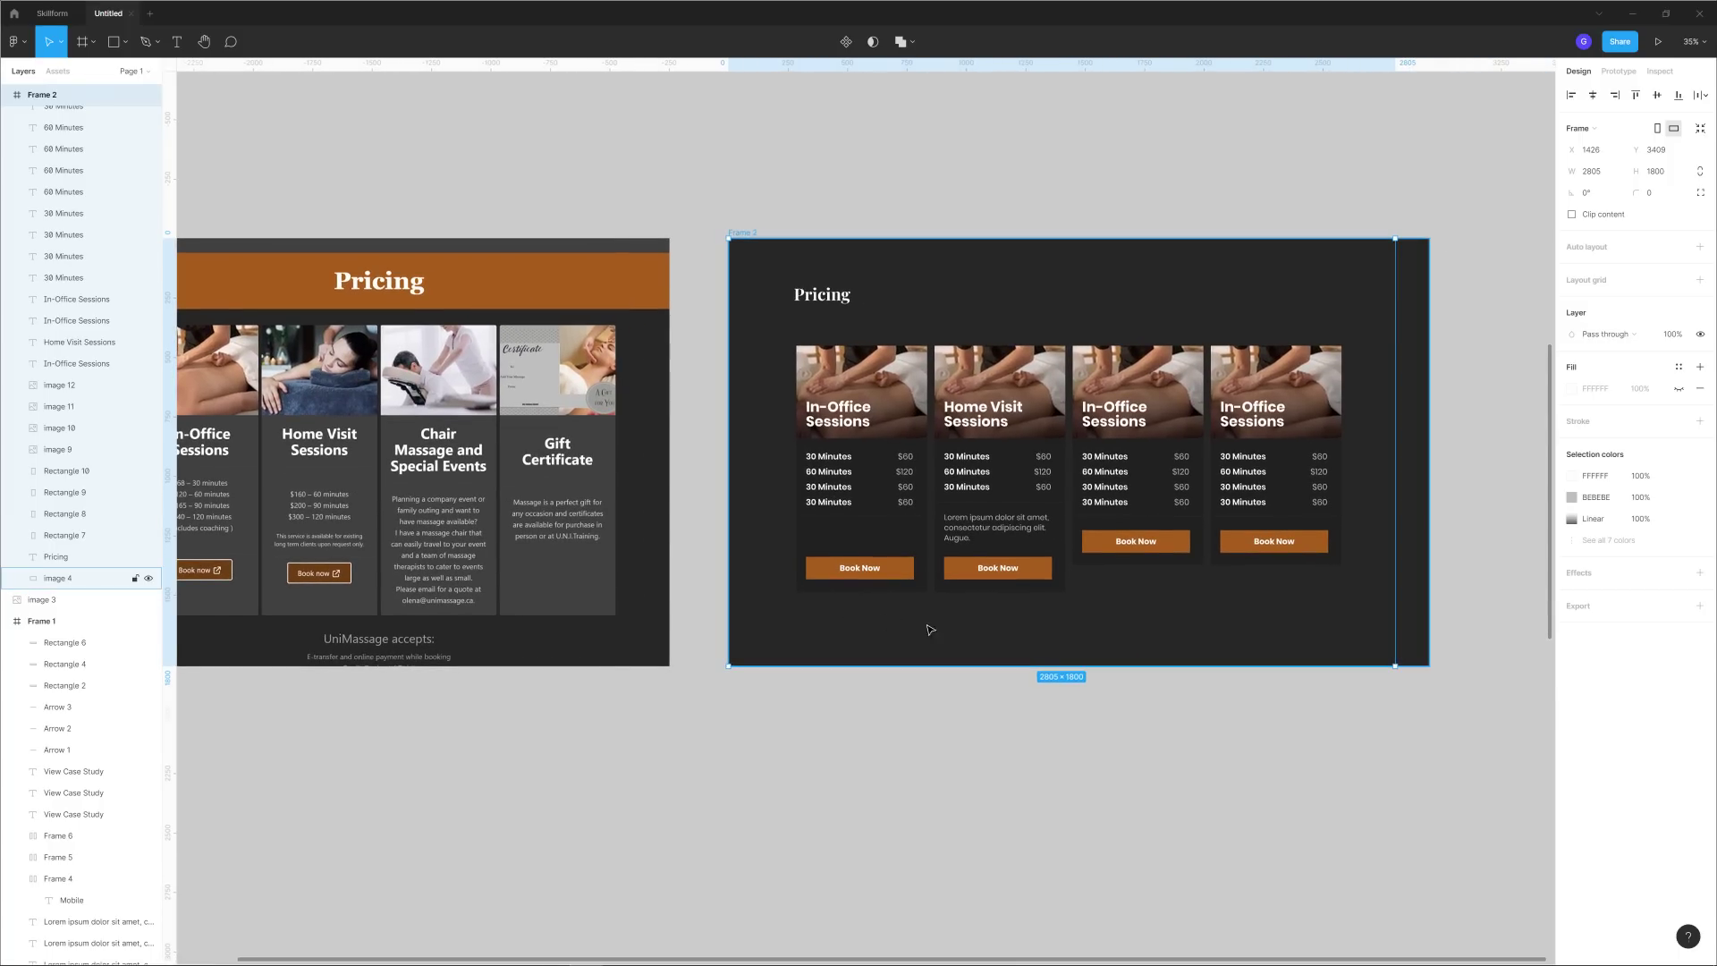
Examine the original Chair Massage and Gift Certificate cards alongside the overall layout of the redesigned pricing frame.
{"action": "left_click", "coordinate": [1098, 762]}
{"action": "left_click_drag", "start_coordinate": [963, 739], "coordinate": [1073, 669]}
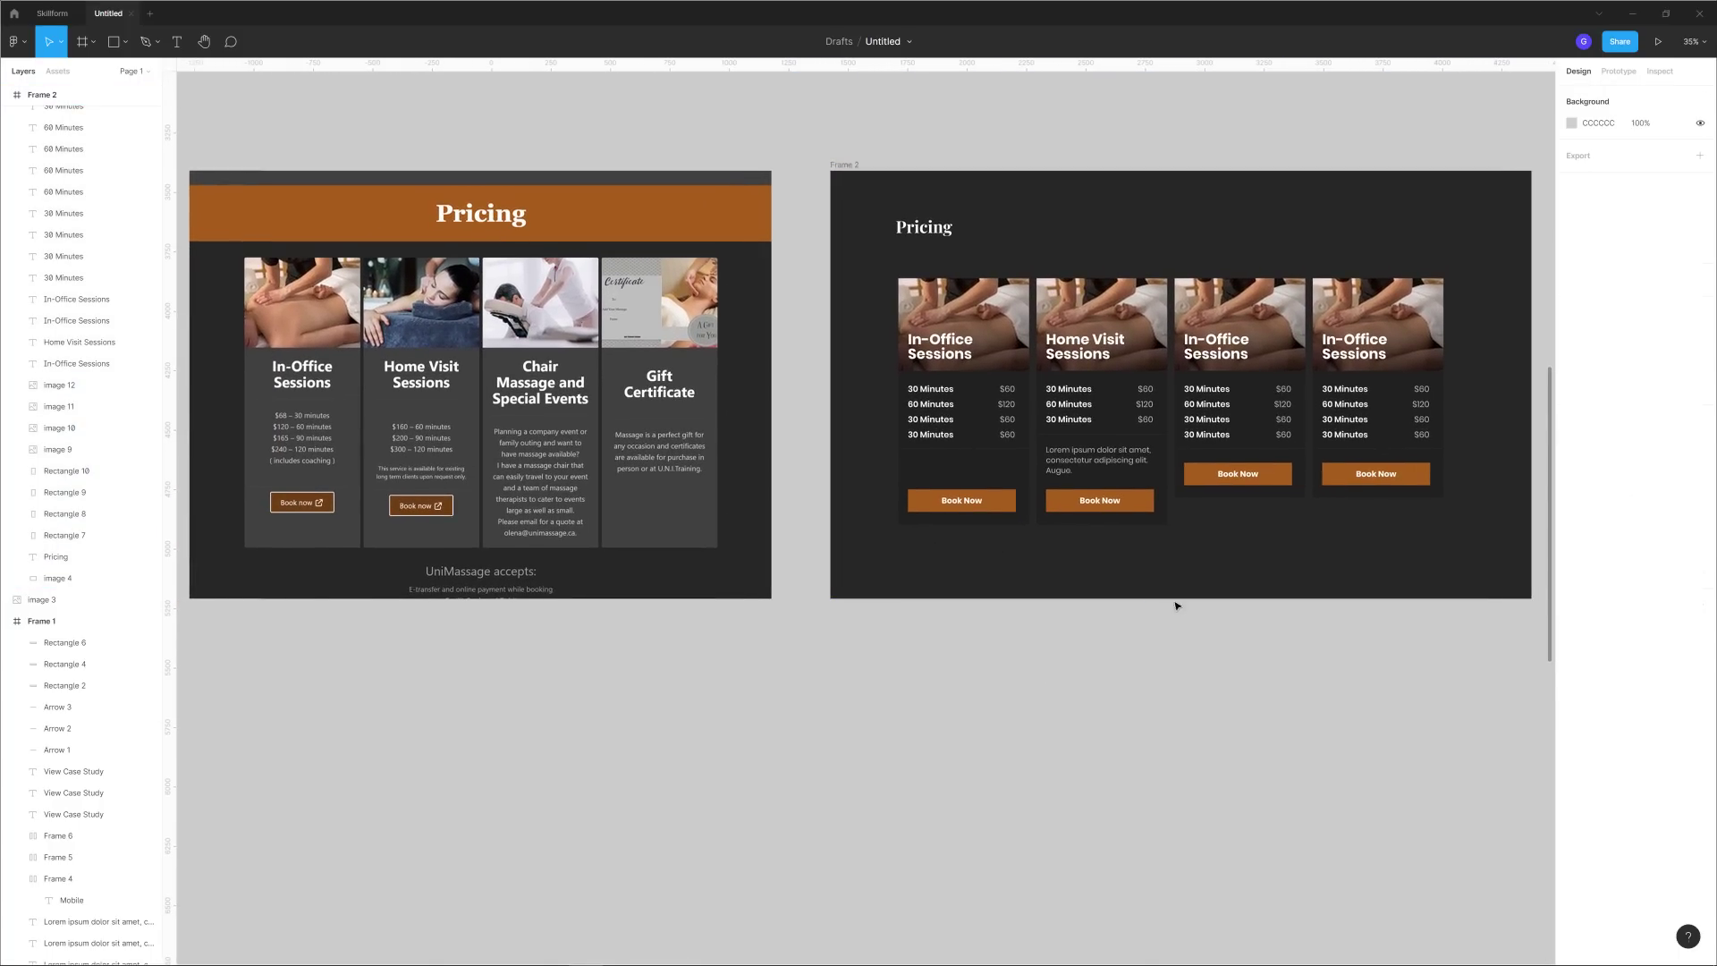
{"action": "left_click", "coordinate": [547, 440]}
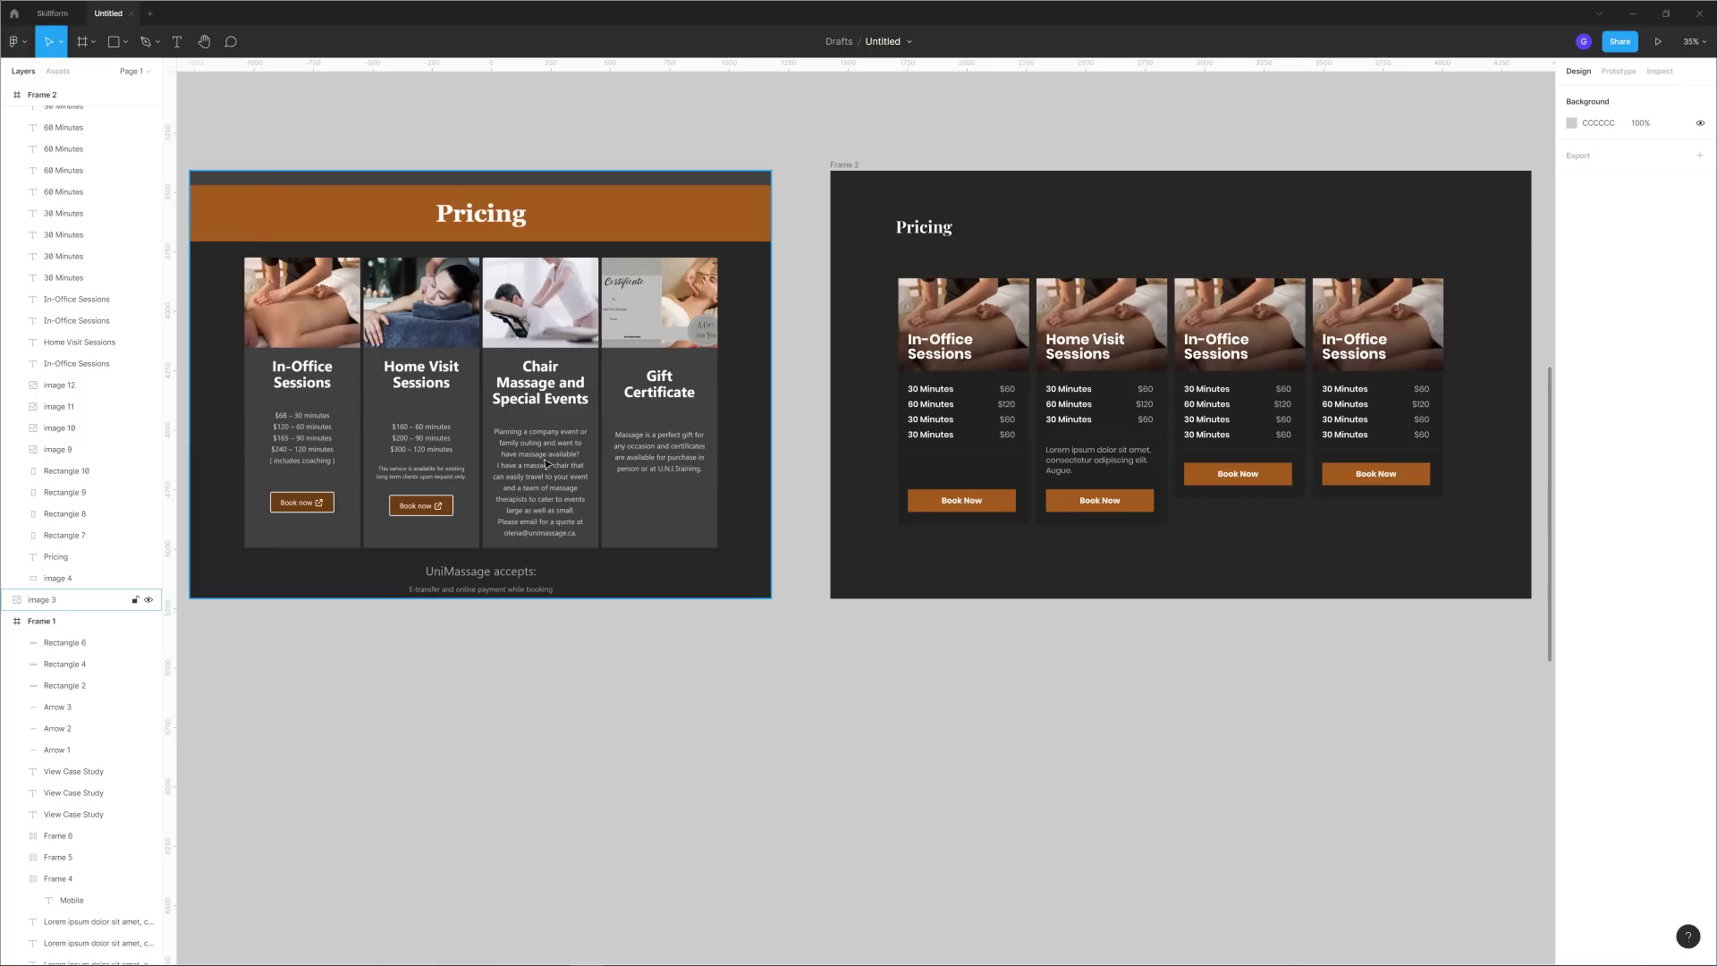
{"action": "key", "text": "Escape"}
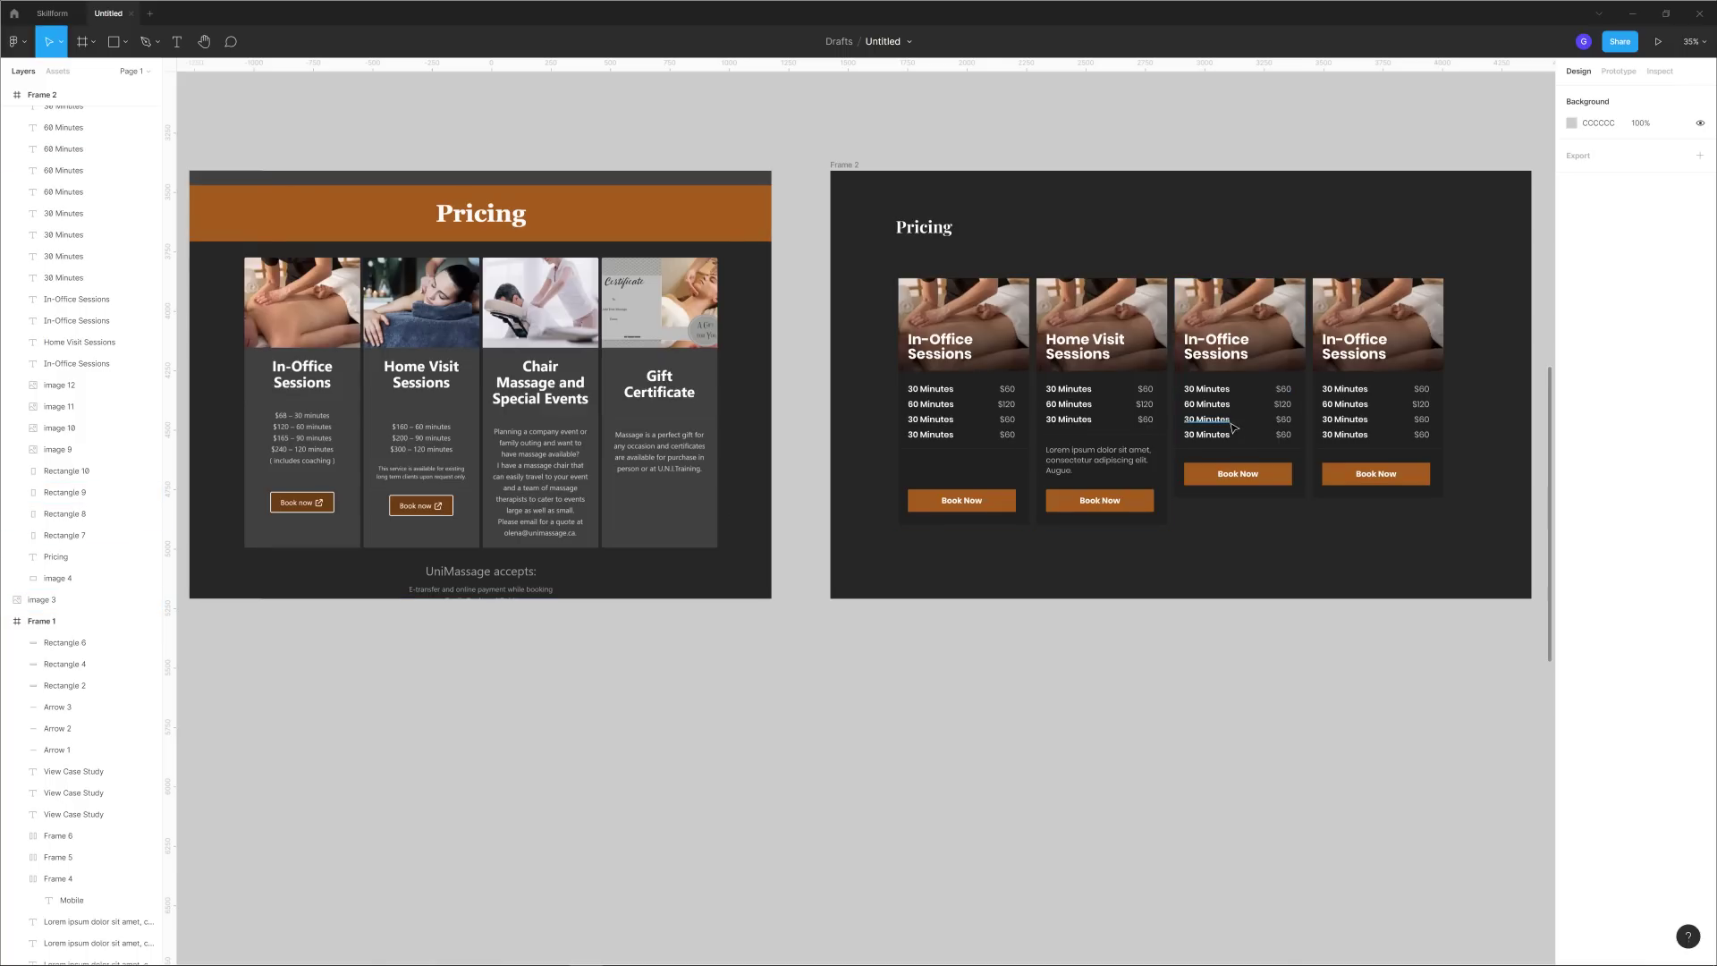
{"action": "left_click", "coordinate": [1083, 470]}
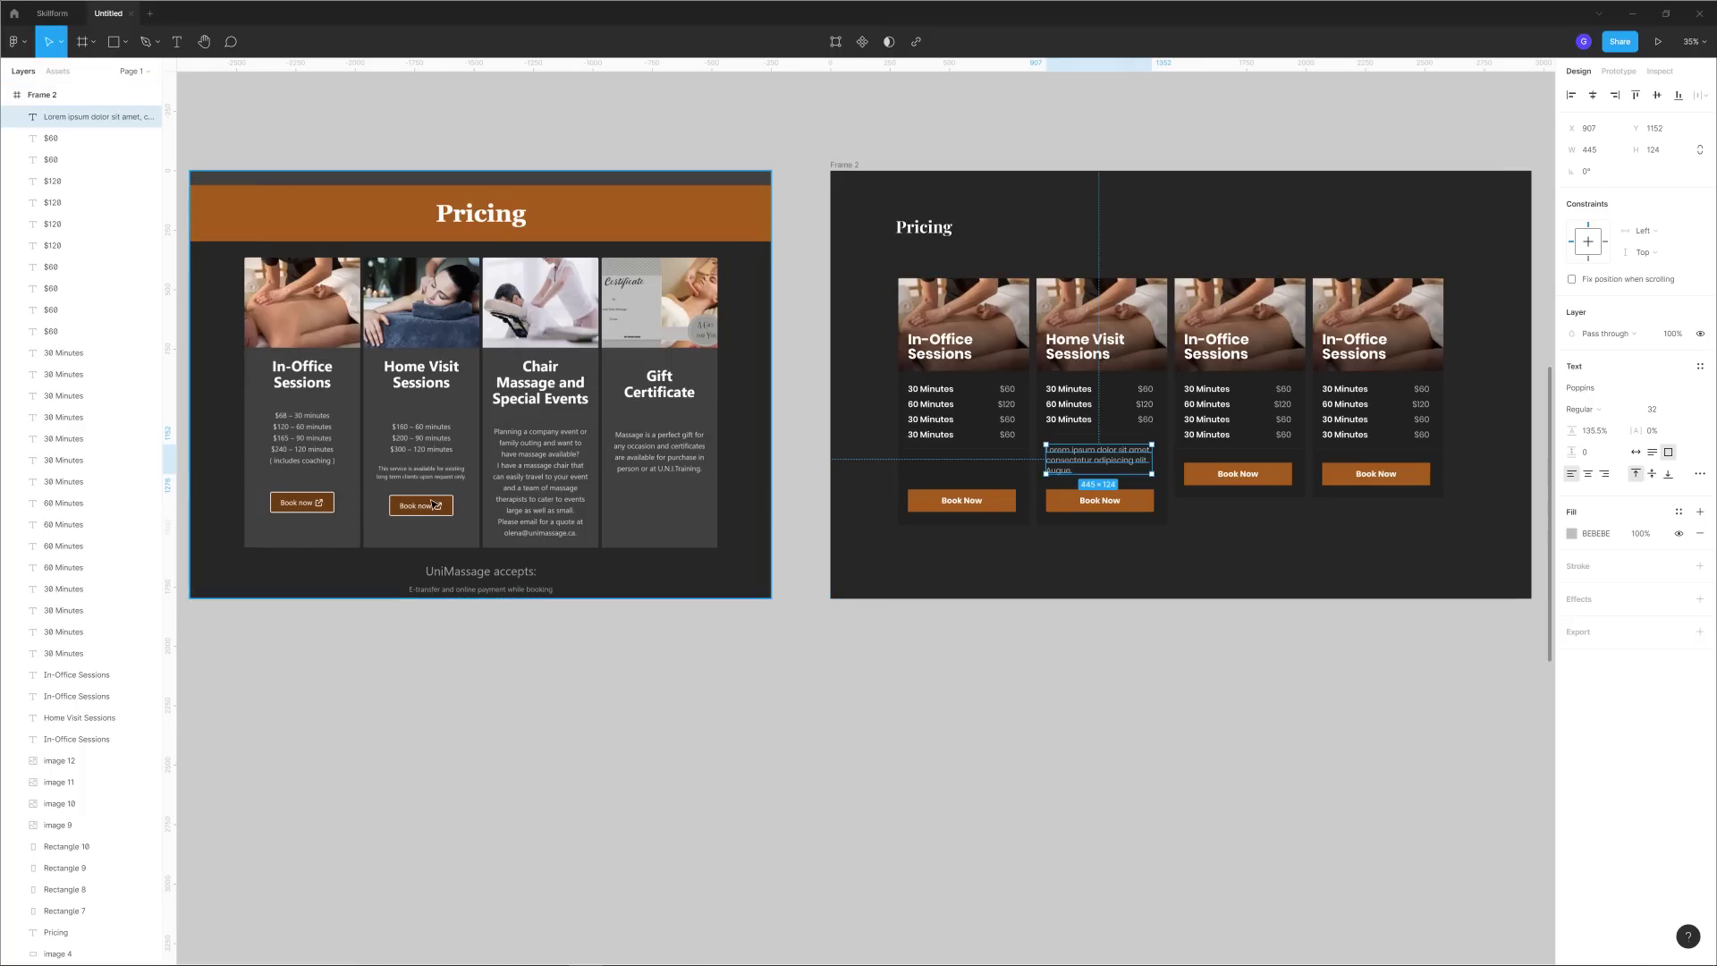
{"action": "left_click", "coordinate": [1303, 698]}
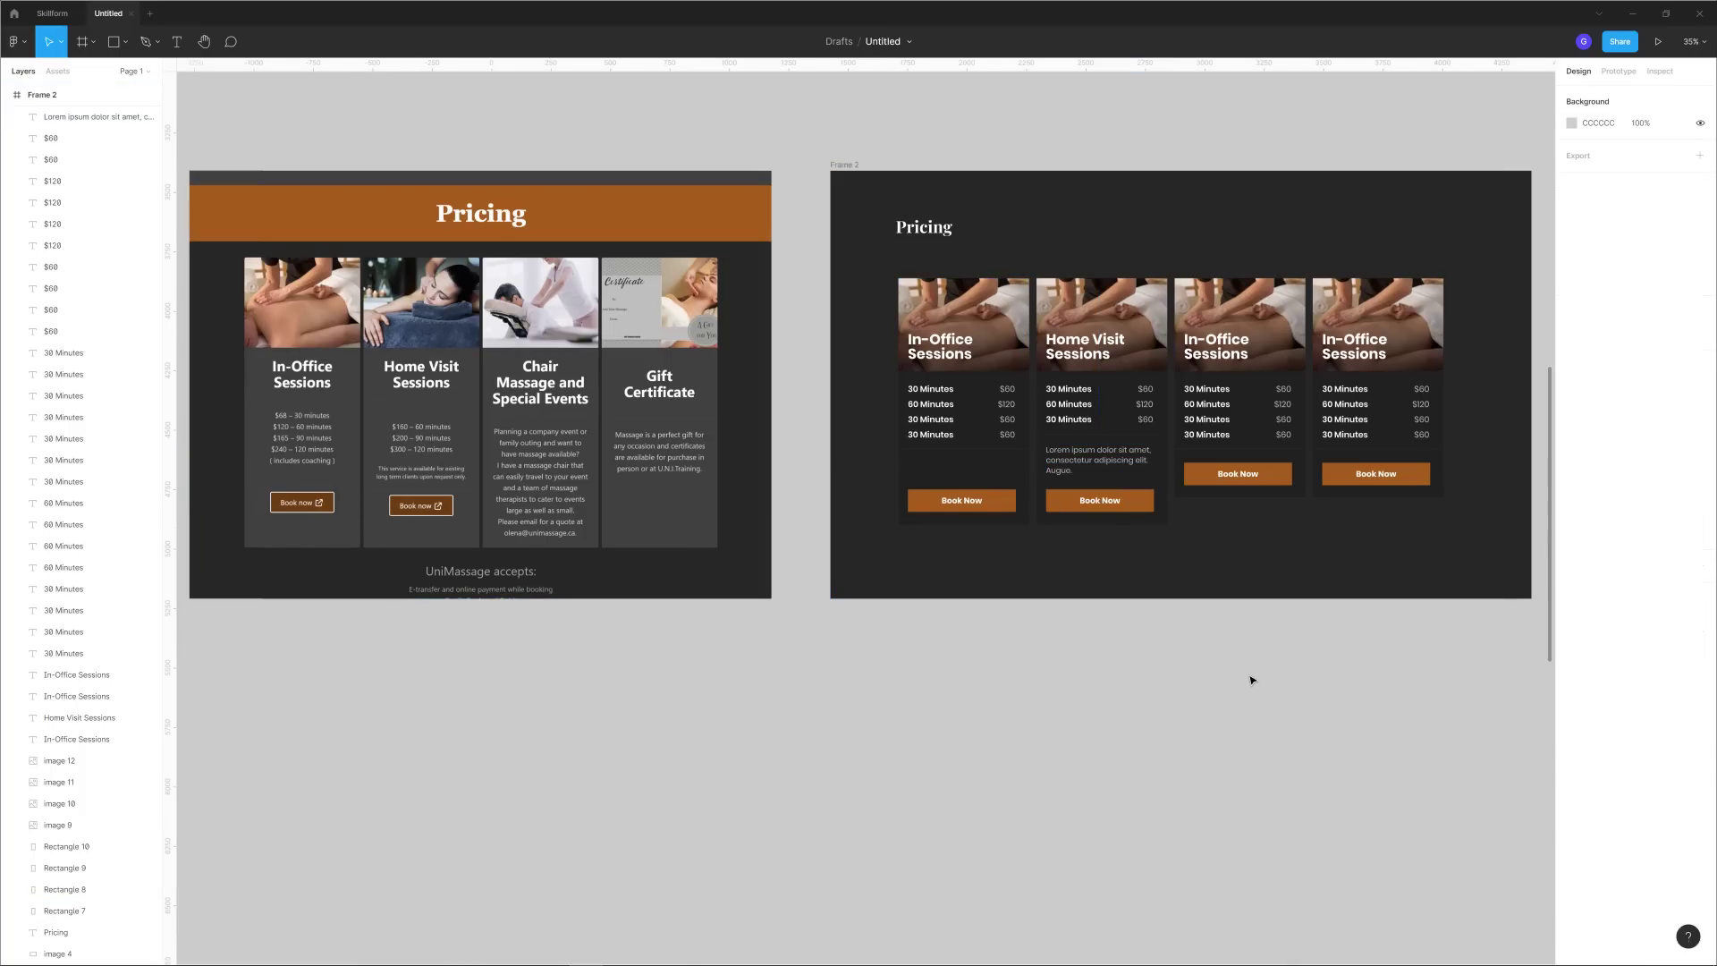
{"action": "scroll", "coordinate": [1268, 533], "scroll_direction": "up", "scroll_amount": 5}
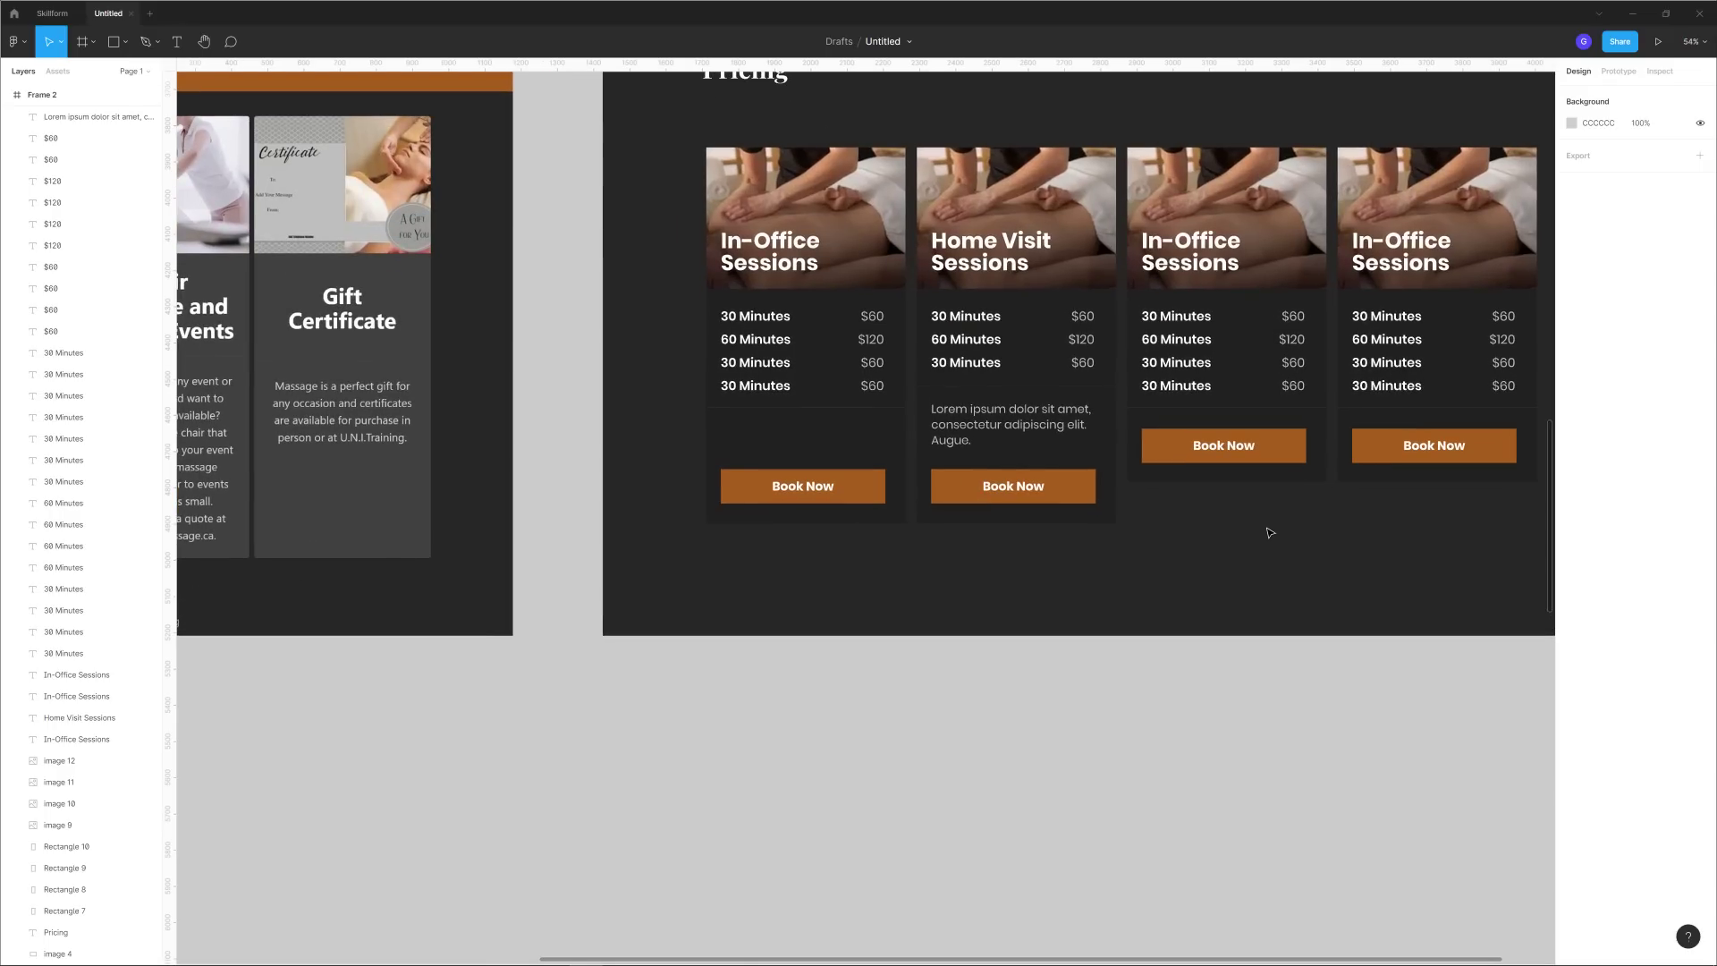
{"action": "scroll", "coordinate": [1156, 591], "scroll_direction": "left", "scroll_amount": 5}
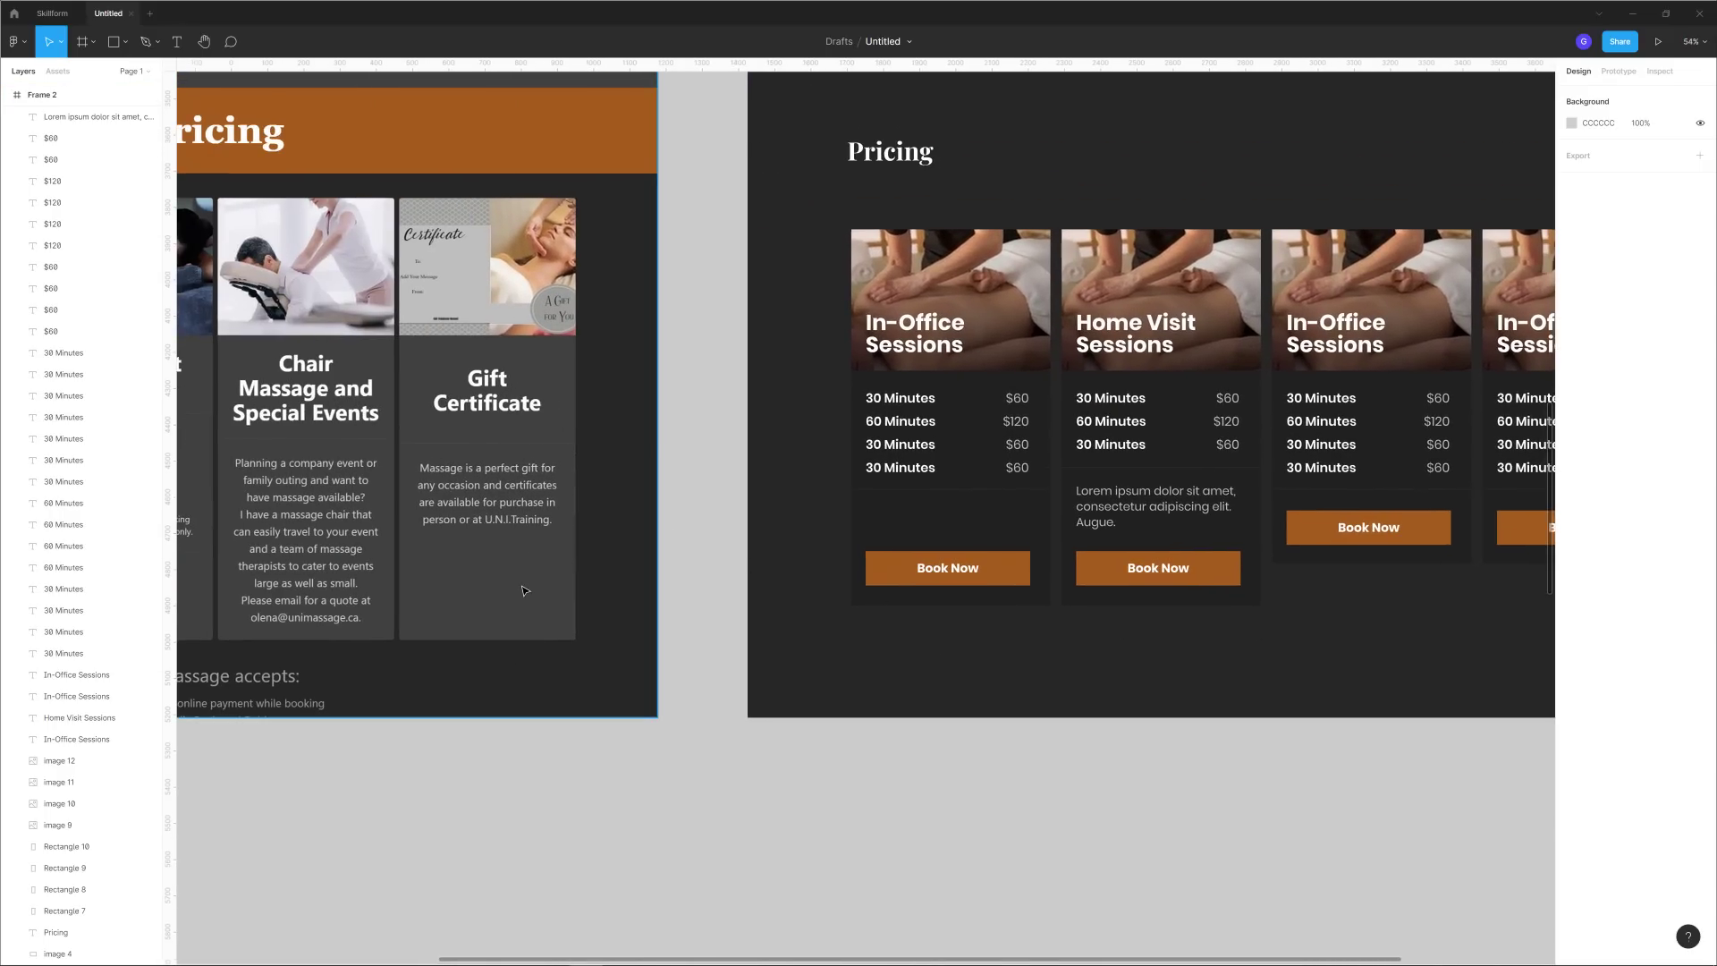
{"action": "scroll", "coordinate": [764, 645], "scroll_direction": "down", "scroll_amount": 5}
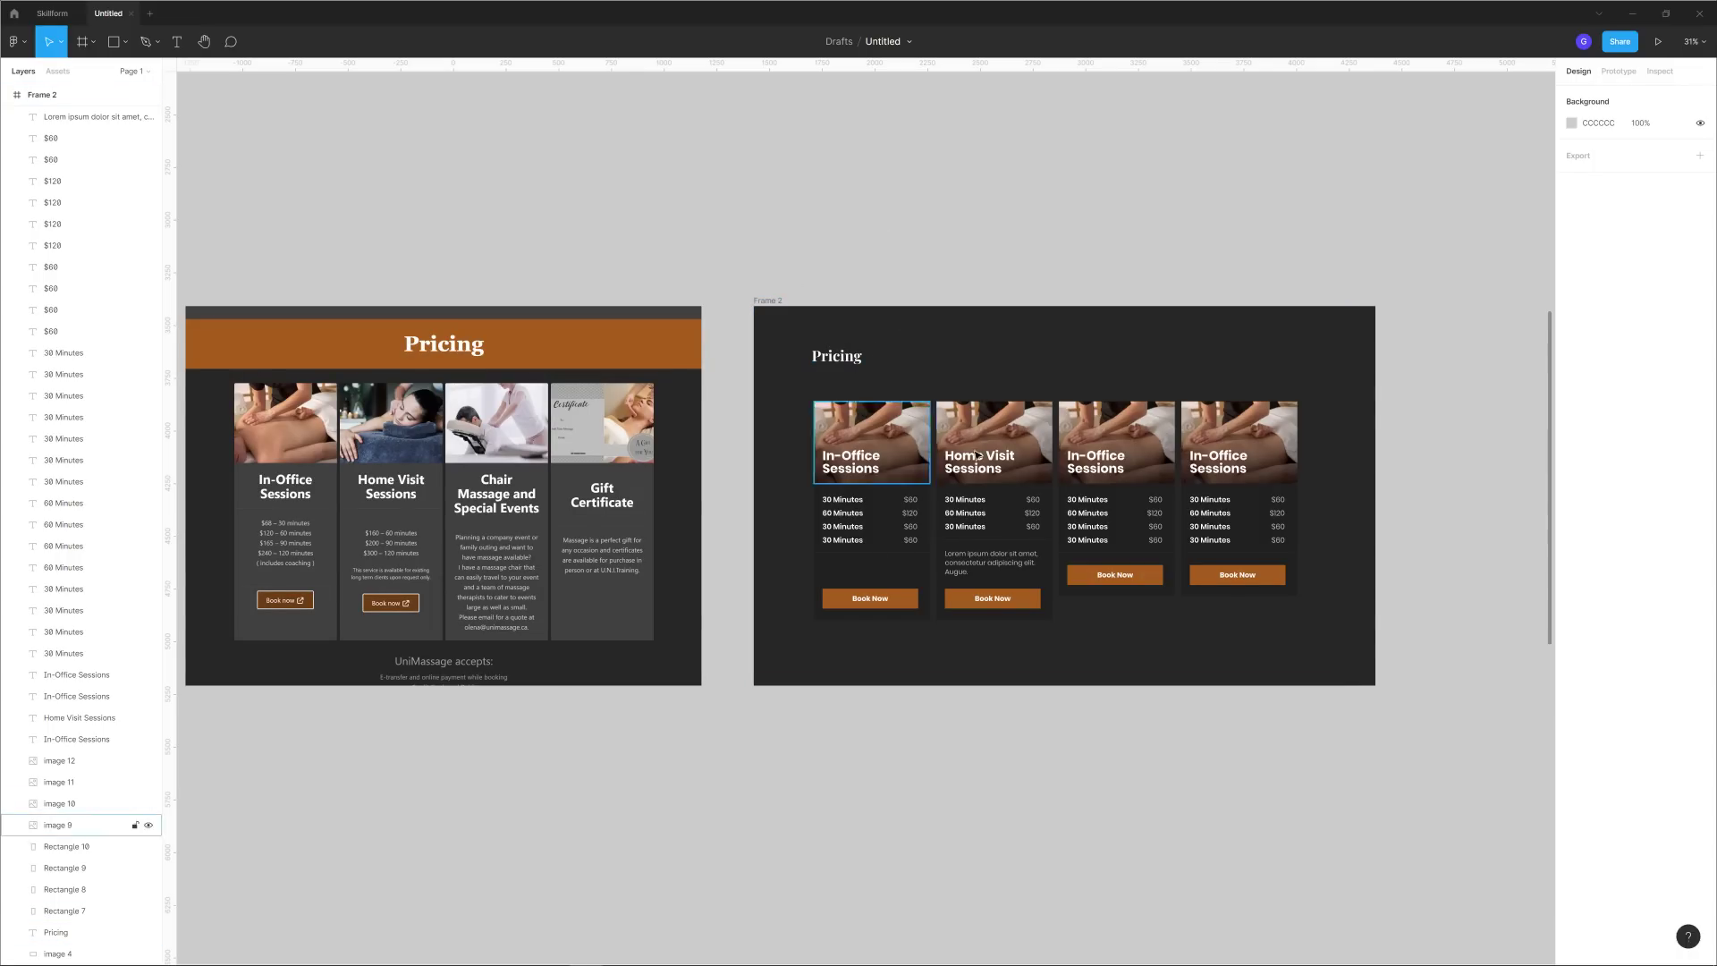
{"action": "scroll", "coordinate": [976, 456], "scroll_direction": "up", "scroll_amount": 2}
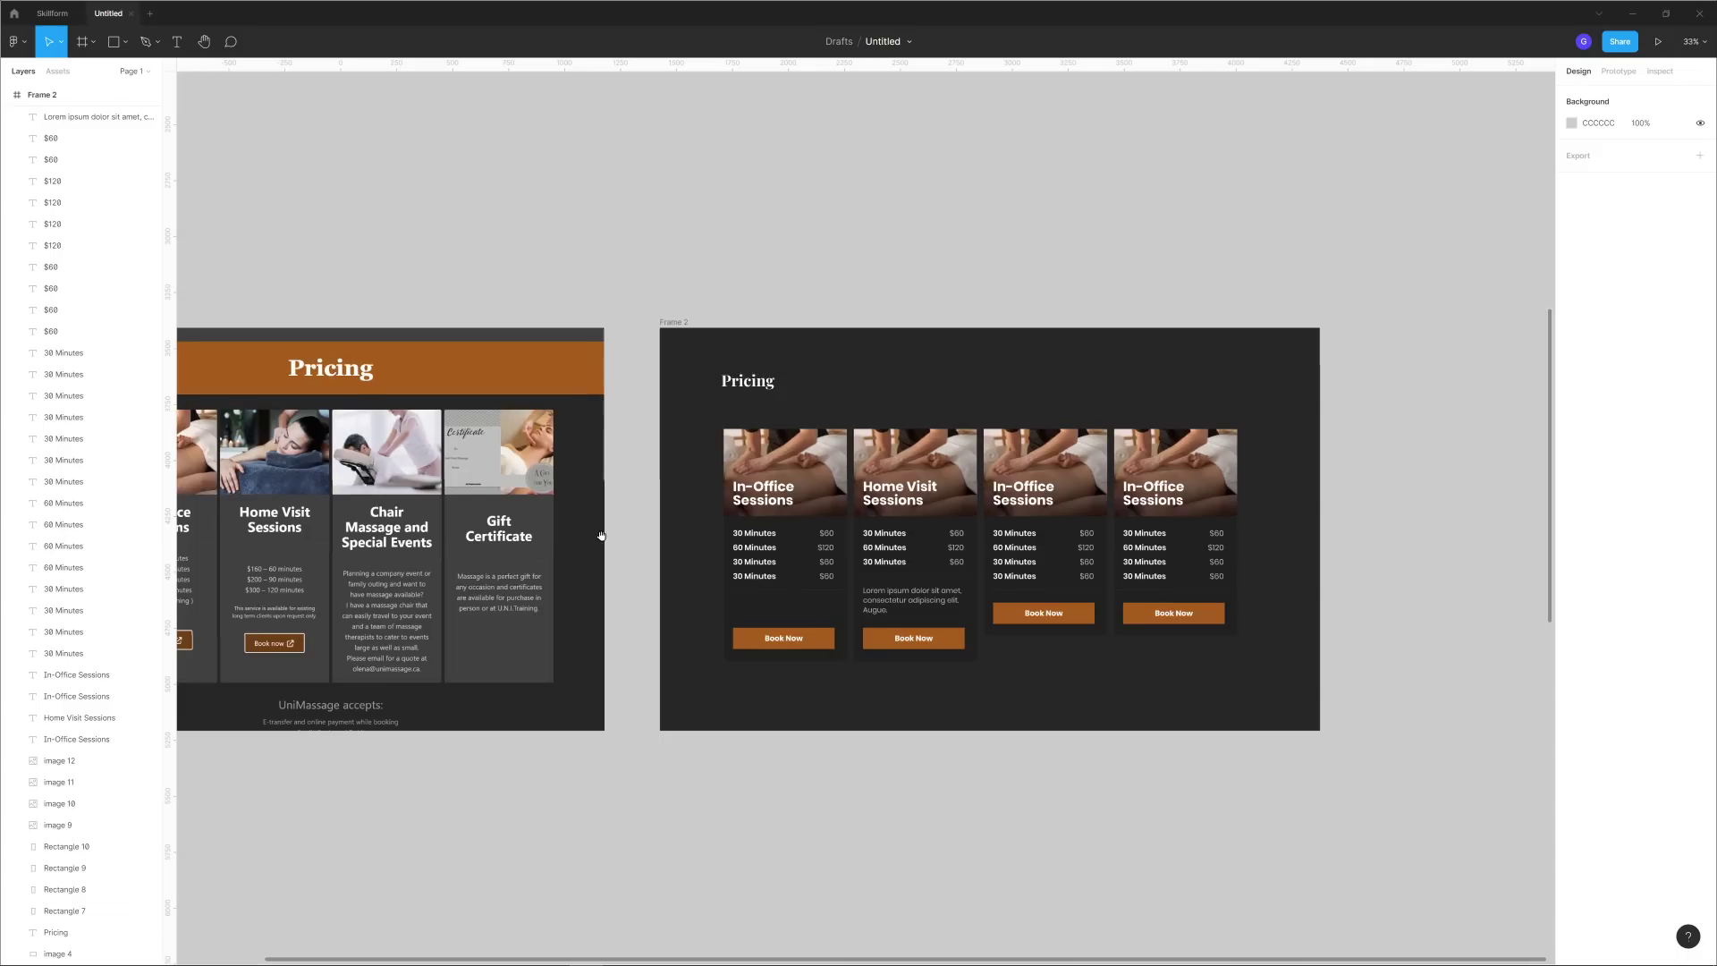
{"action": "scroll", "coordinate": [601, 535], "scroll_direction": "left", "scroll_amount": 4}
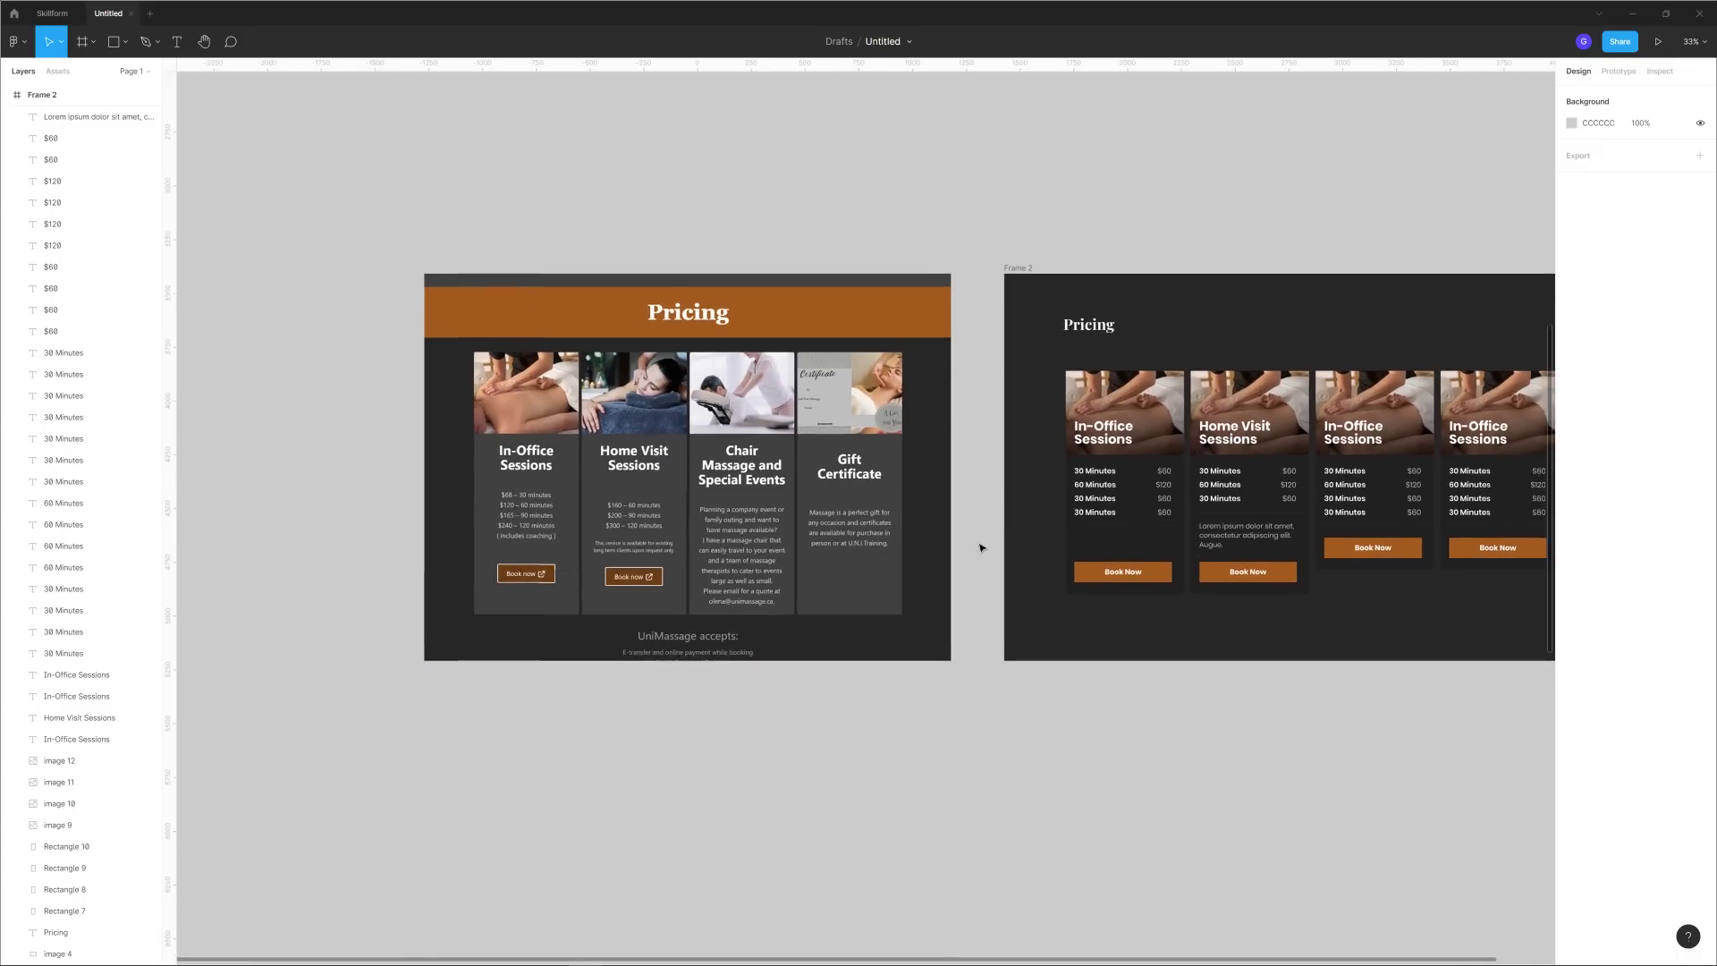
Examine the "Some of our creations" section's photo cards, text and buttons next to the empty Frame 3.
{"action": "scroll", "coordinate": [981, 548], "scroll_direction": "down", "scroll_amount": 3}
{"action": "left_click_drag", "start_coordinate": [1065, 694], "coordinate": [897, 418]}
{"action": "scroll", "coordinate": [1042, 652], "scroll_direction": "down", "scroll_amount": 4}
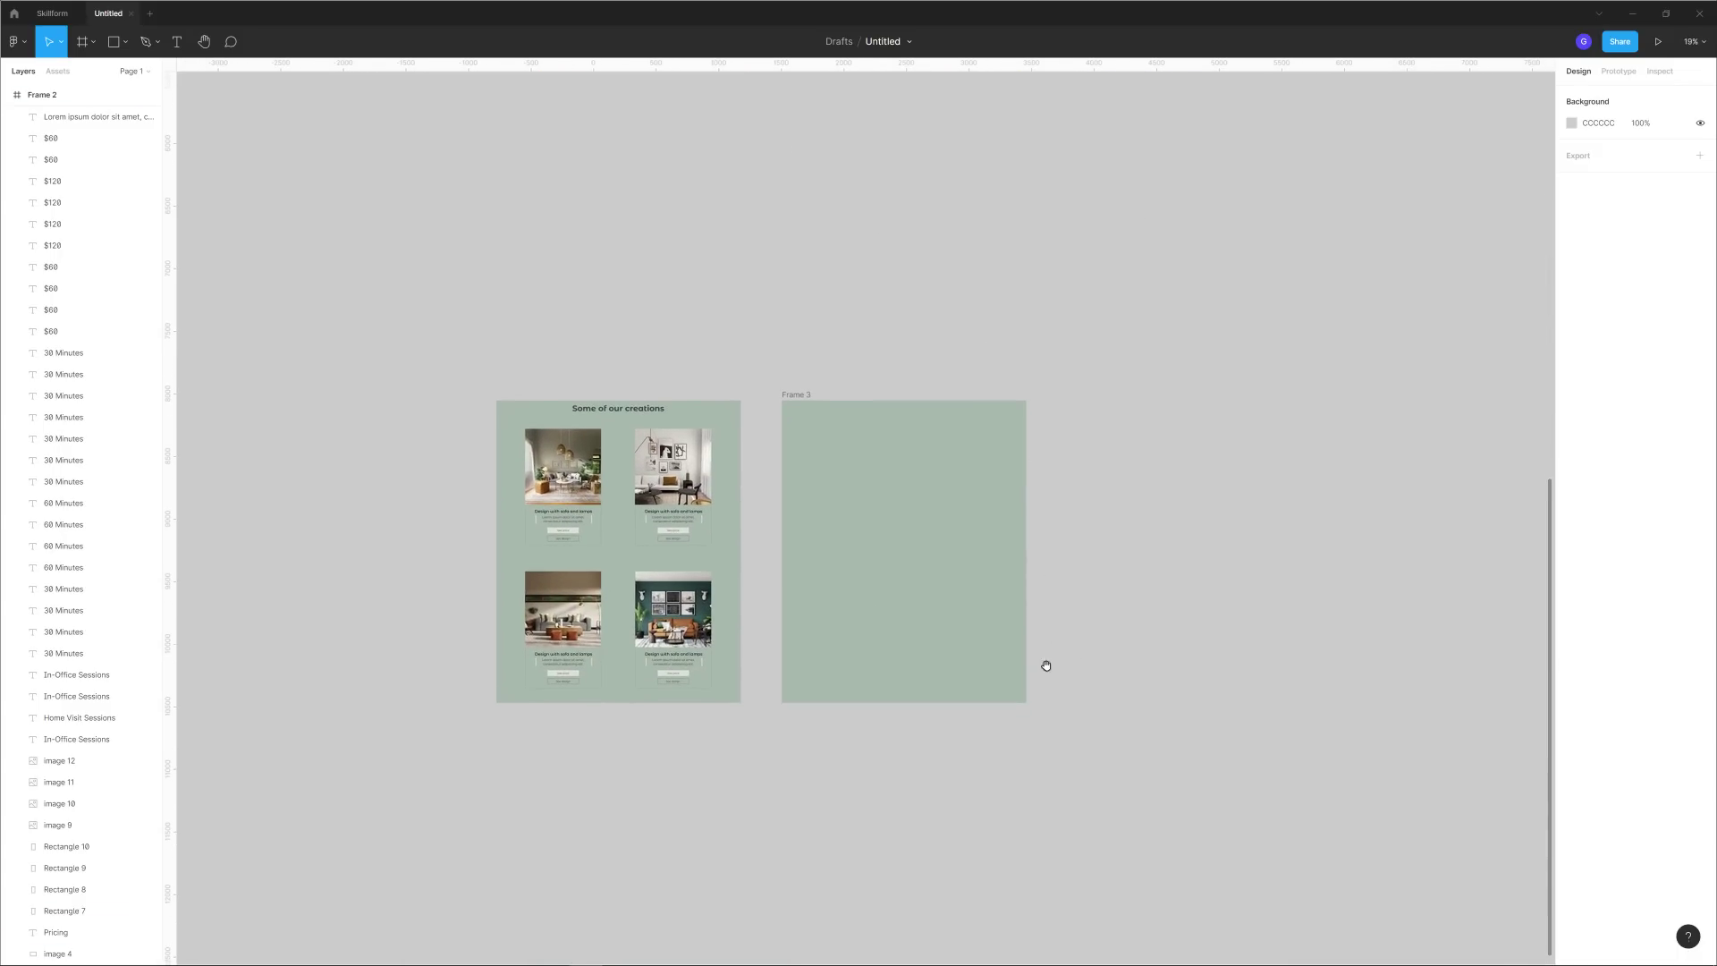
{"action": "scroll", "coordinate": [805, 407], "scroll_direction": "up", "scroll_amount": 6}
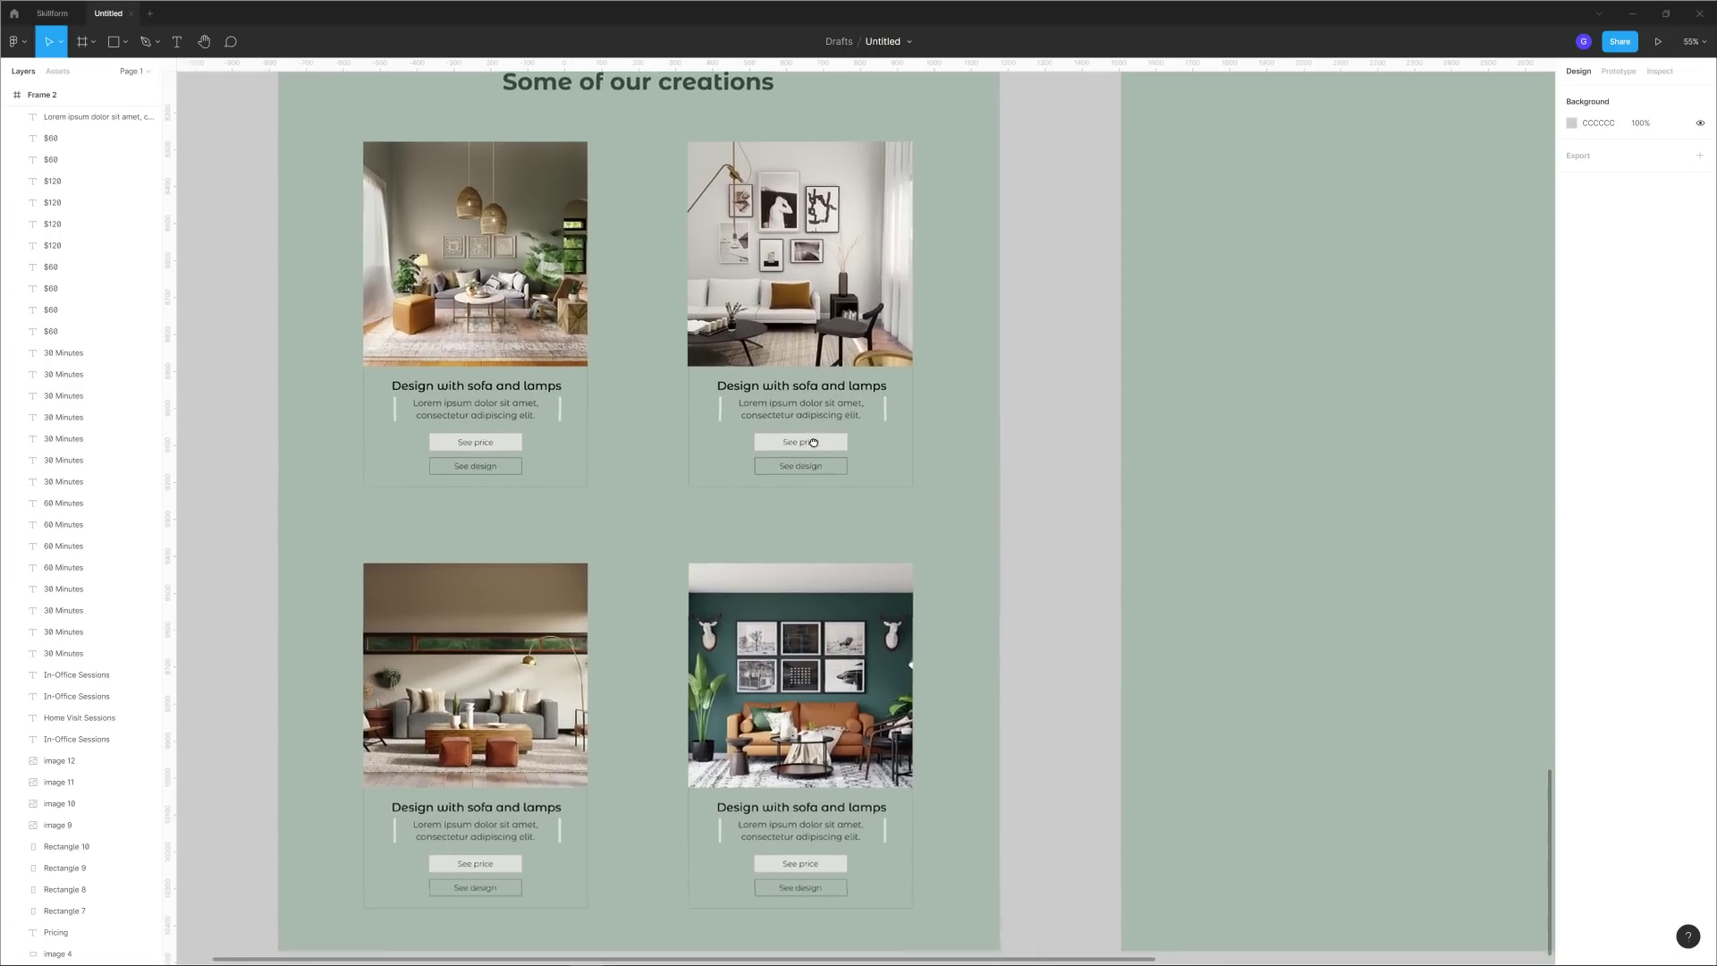
{"action": "scroll", "coordinate": [904, 480], "scroll_direction": "down", "scroll_amount": 2}
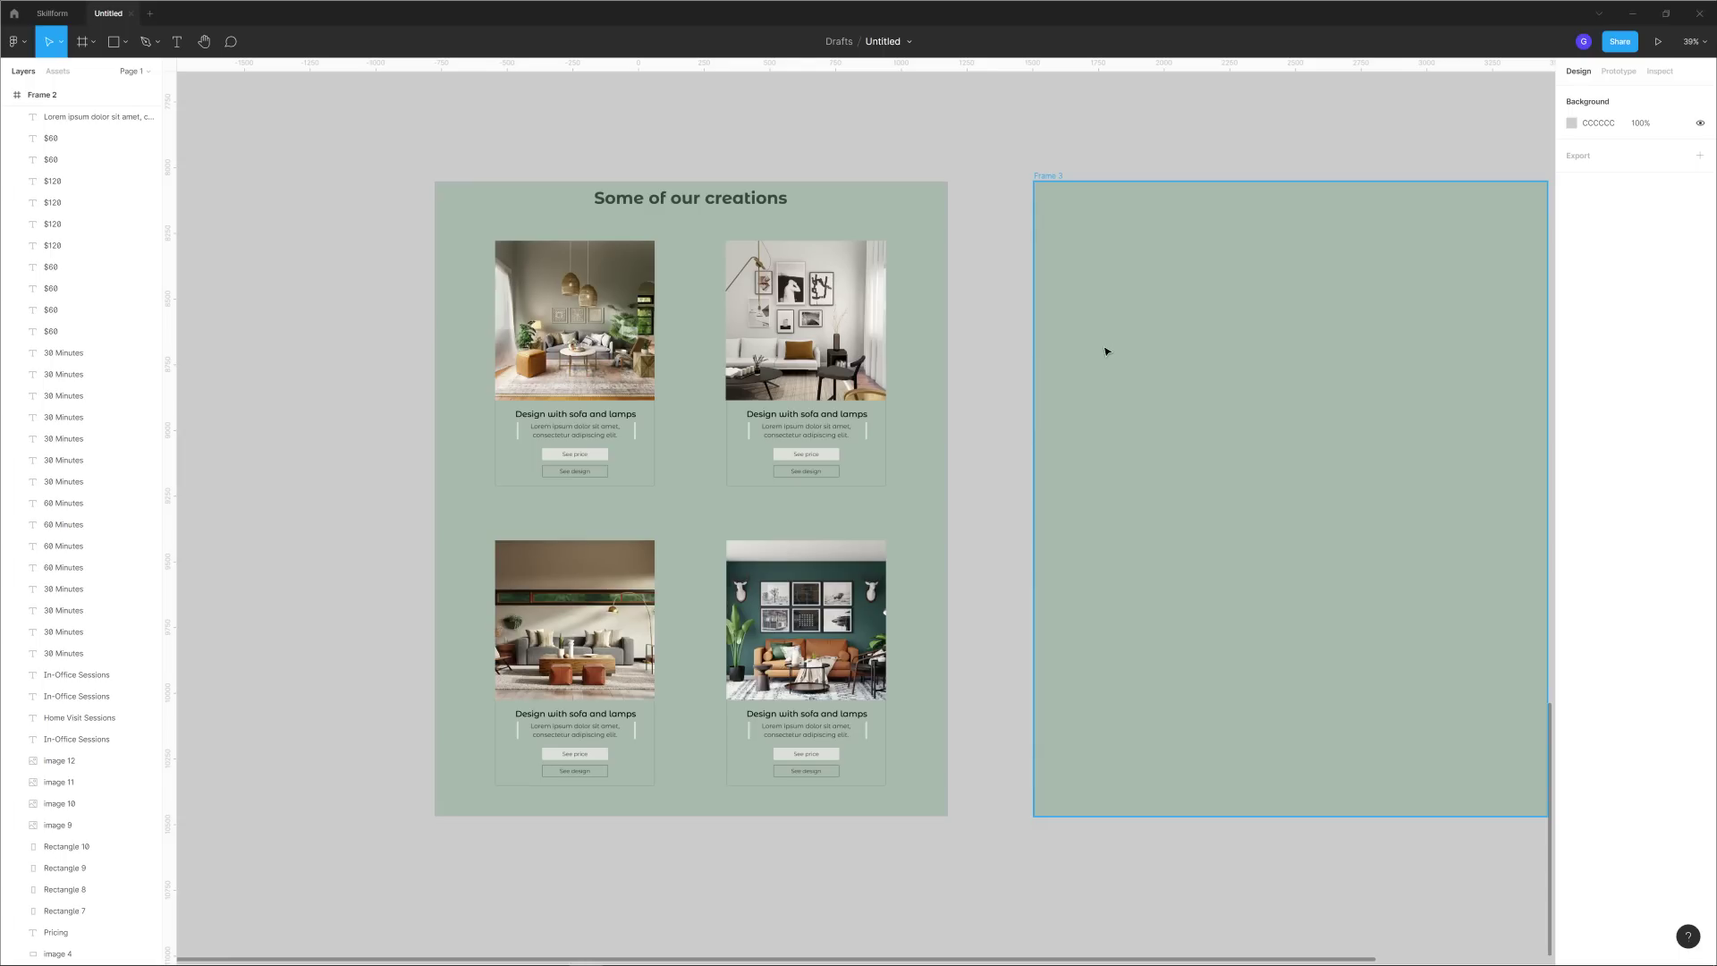
{"action": "left_click_drag", "start_coordinate": [1123, 151], "coordinate": [921, 111]}
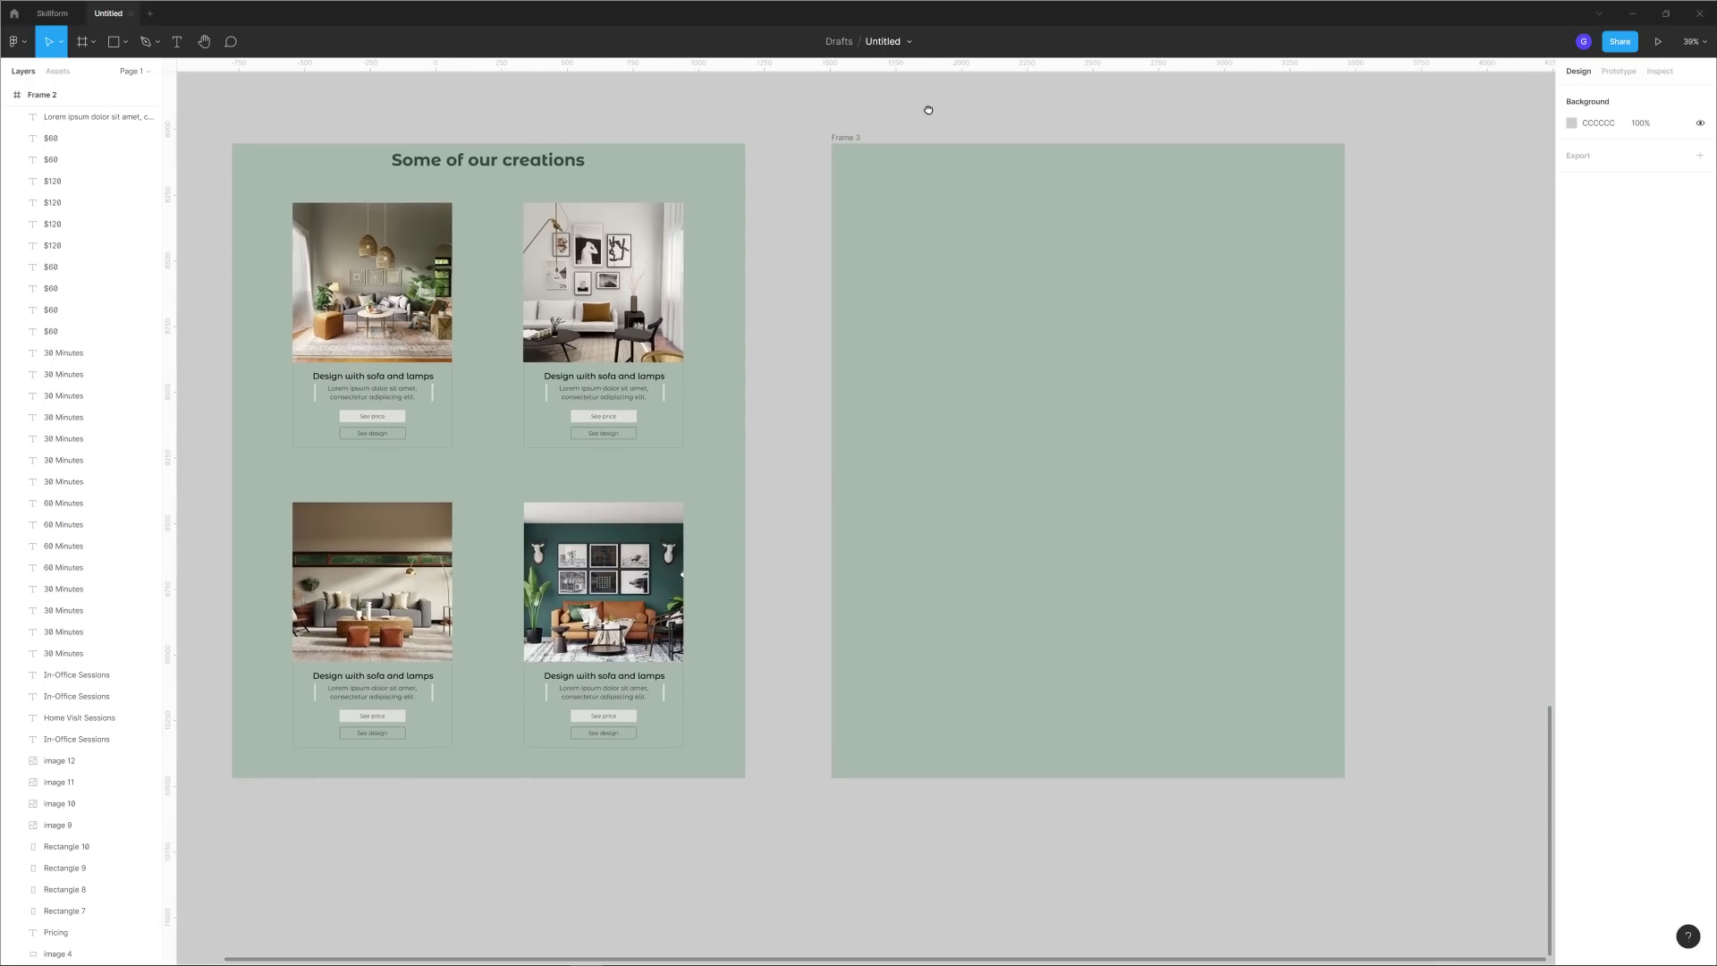
{"action": "scroll", "coordinate": [348, 308], "scroll_direction": "up", "scroll_amount": 3}
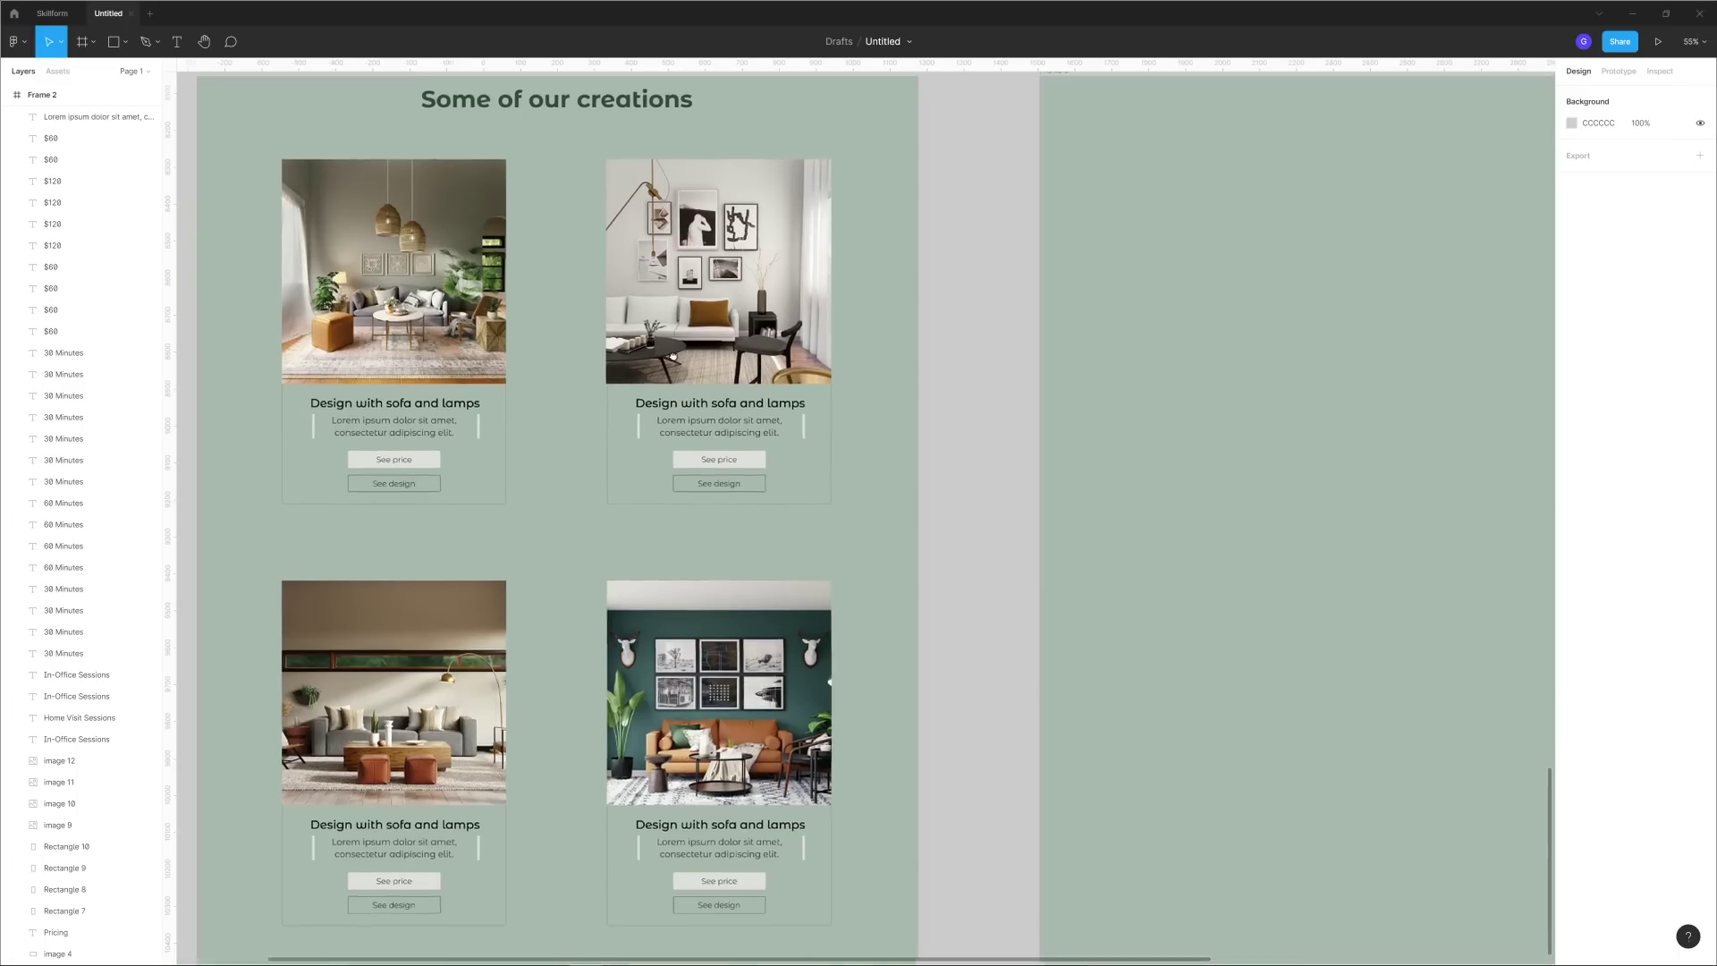
{"action": "left_click_drag", "start_coordinate": [349, 309], "coordinate": [684, 378]}
{"action": "scroll", "coordinate": [686, 374], "scroll_direction": "up", "scroll_amount": 1}
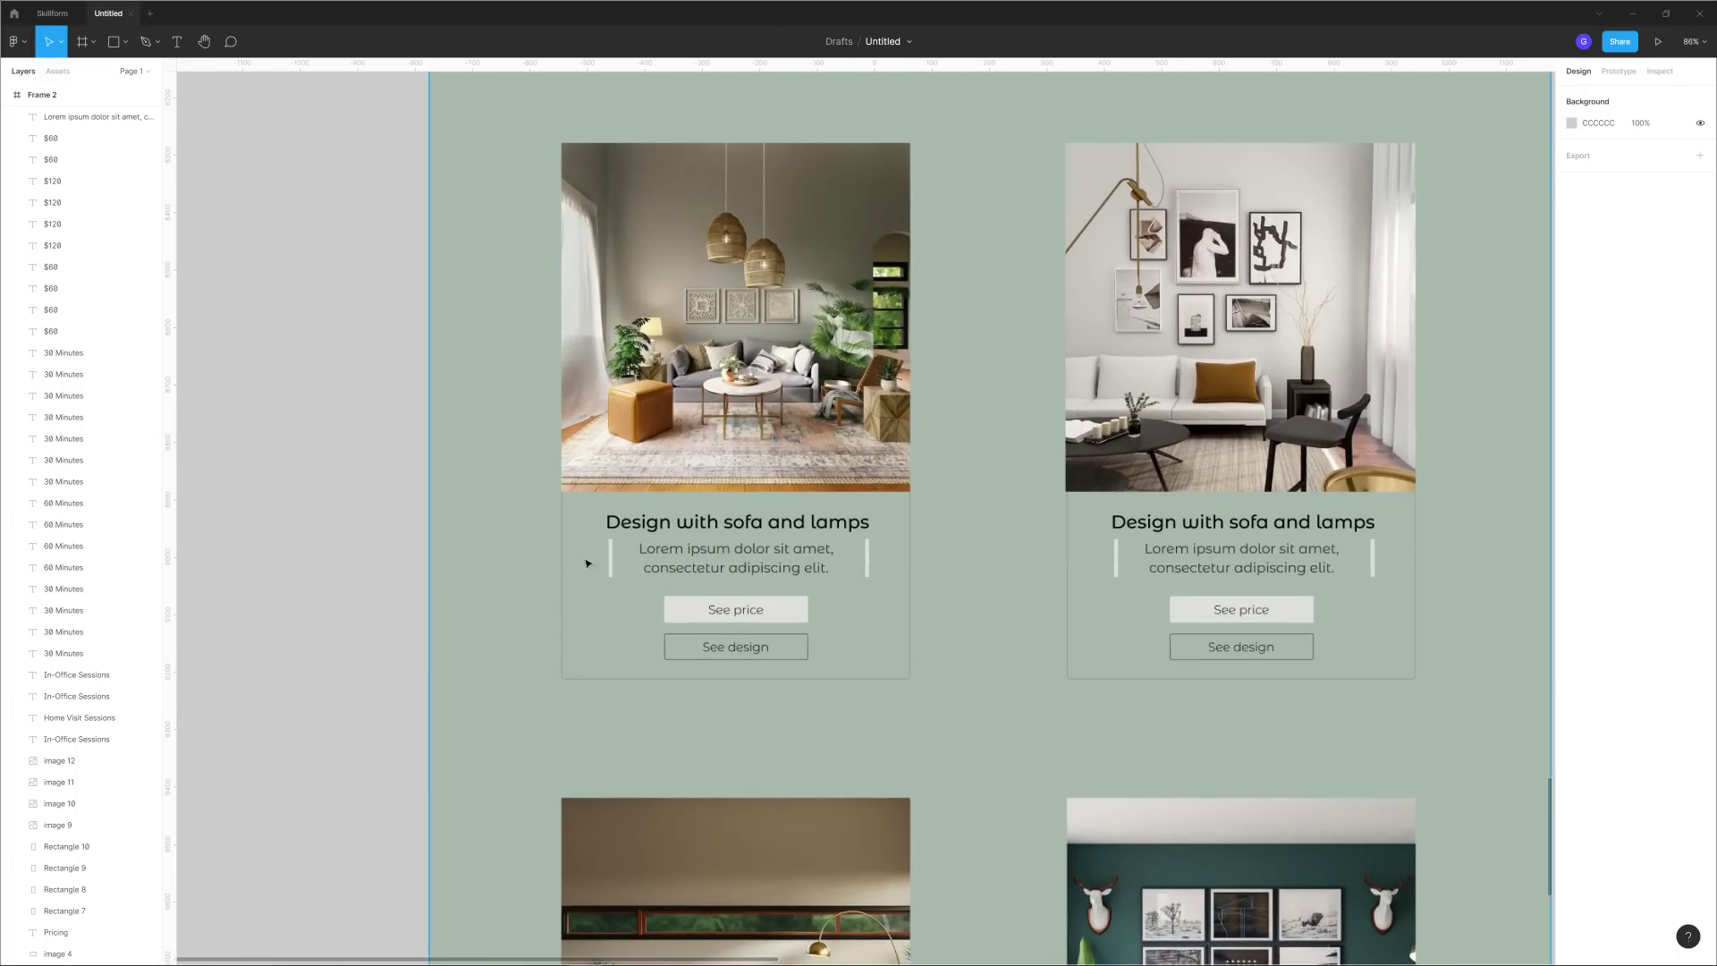
{"action": "scroll", "coordinate": [602, 450], "scroll_direction": "up", "scroll_amount": 1}
{"action": "scroll", "coordinate": [602, 451], "scroll_direction": "right", "scroll_amount": 1}
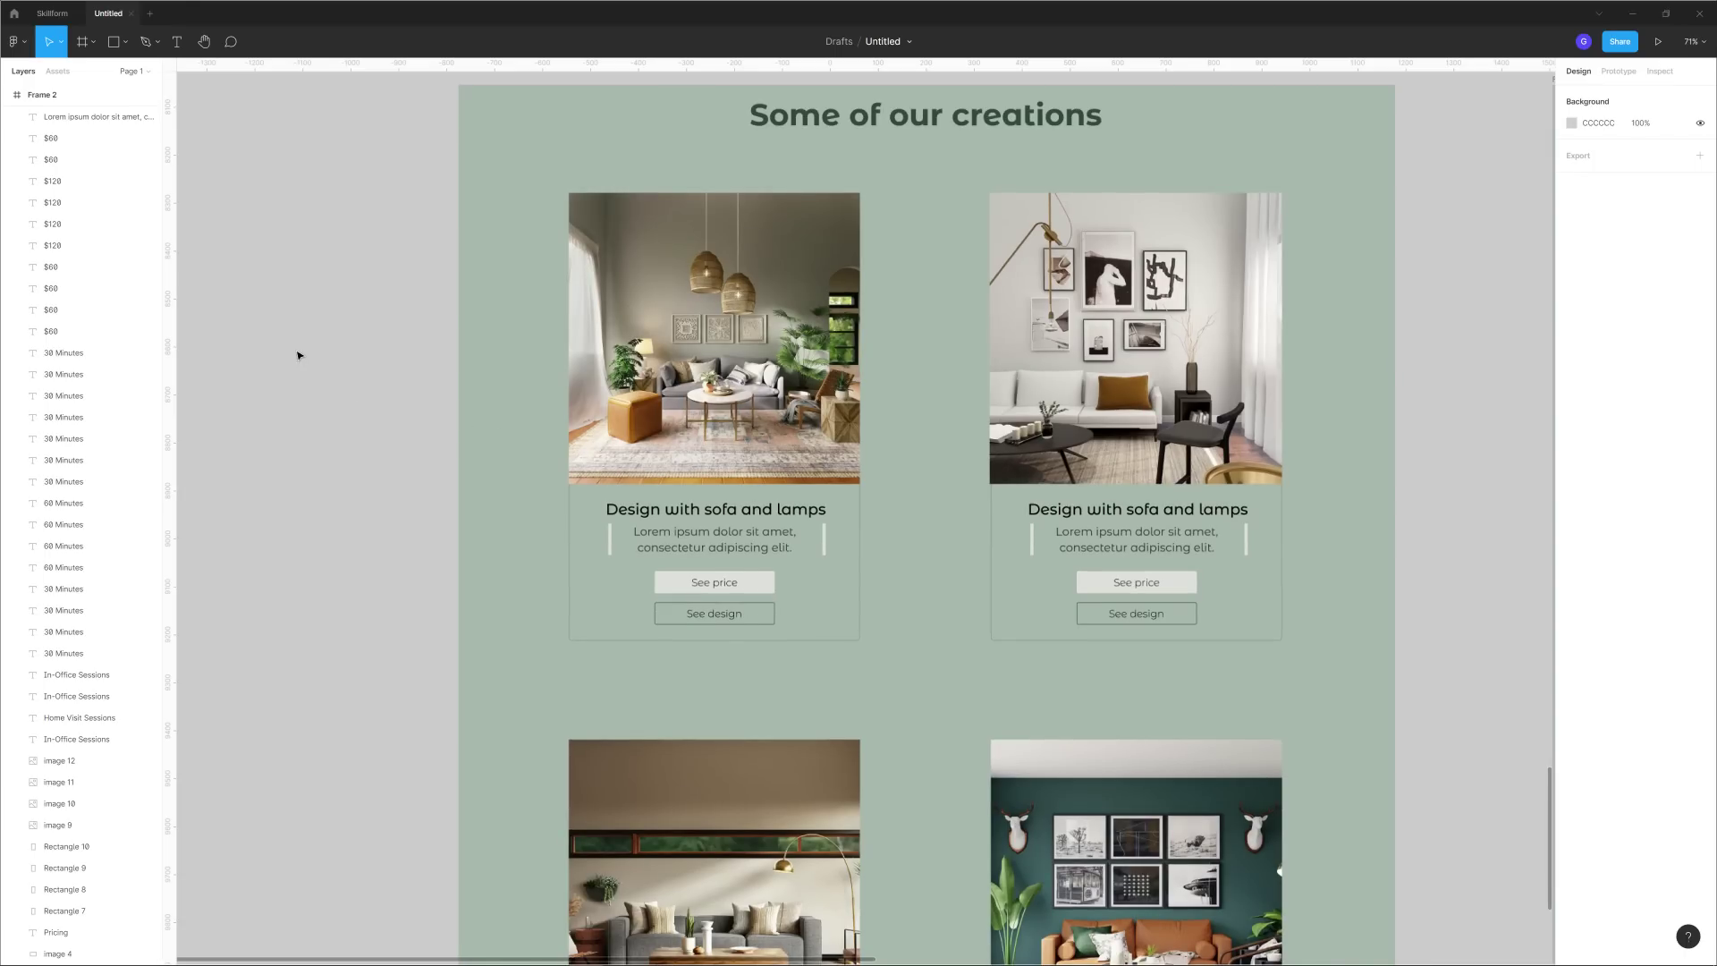
Capture the first living-room photo of "Some of our creations" as a screenshot and paste it into Frame 3 at about 649 by 642.
{"action": "key", "text": "Print"}
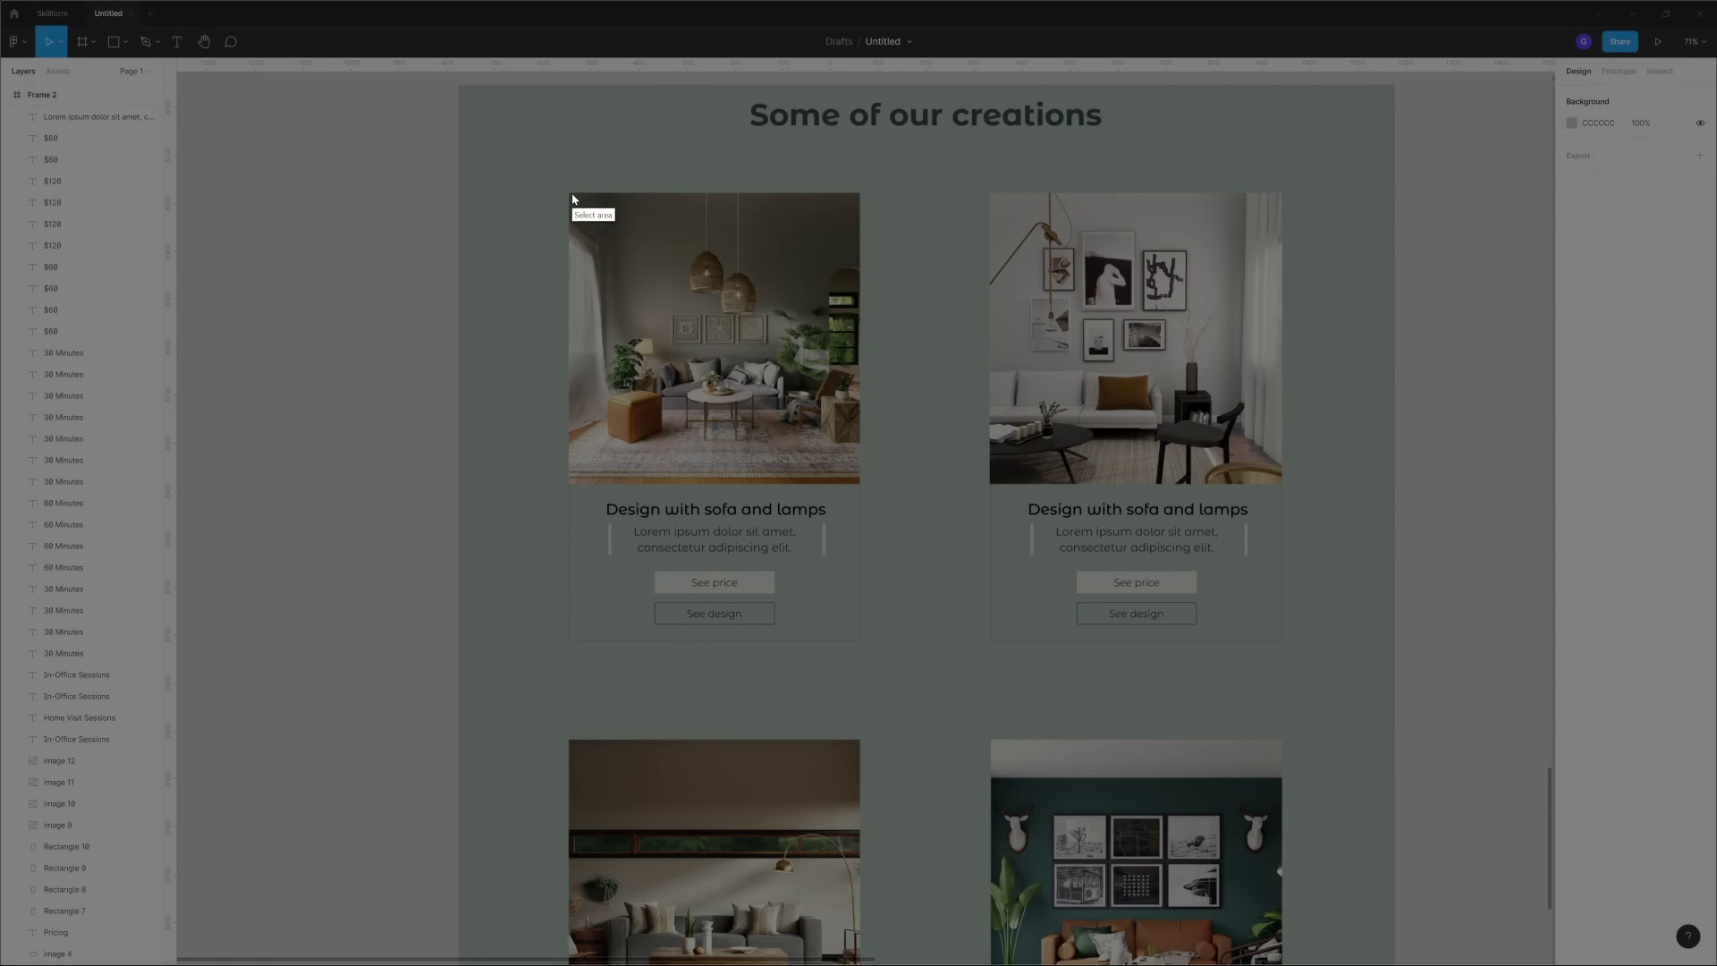
{"action": "left_click_drag", "start_coordinate": [569, 193], "coordinate": [748, 366]}
{"action": "key", "text": "ctrl+c"}
{"action": "scroll", "coordinate": [1005, 496], "scroll_direction": "down", "scroll_amount": 5}
{"action": "scroll", "coordinate": [965, 471], "scroll_direction": "right", "scroll_amount": 5}
{"action": "left_click", "coordinate": [775, 430]}
{"action": "key", "text": "ctrl+v"}
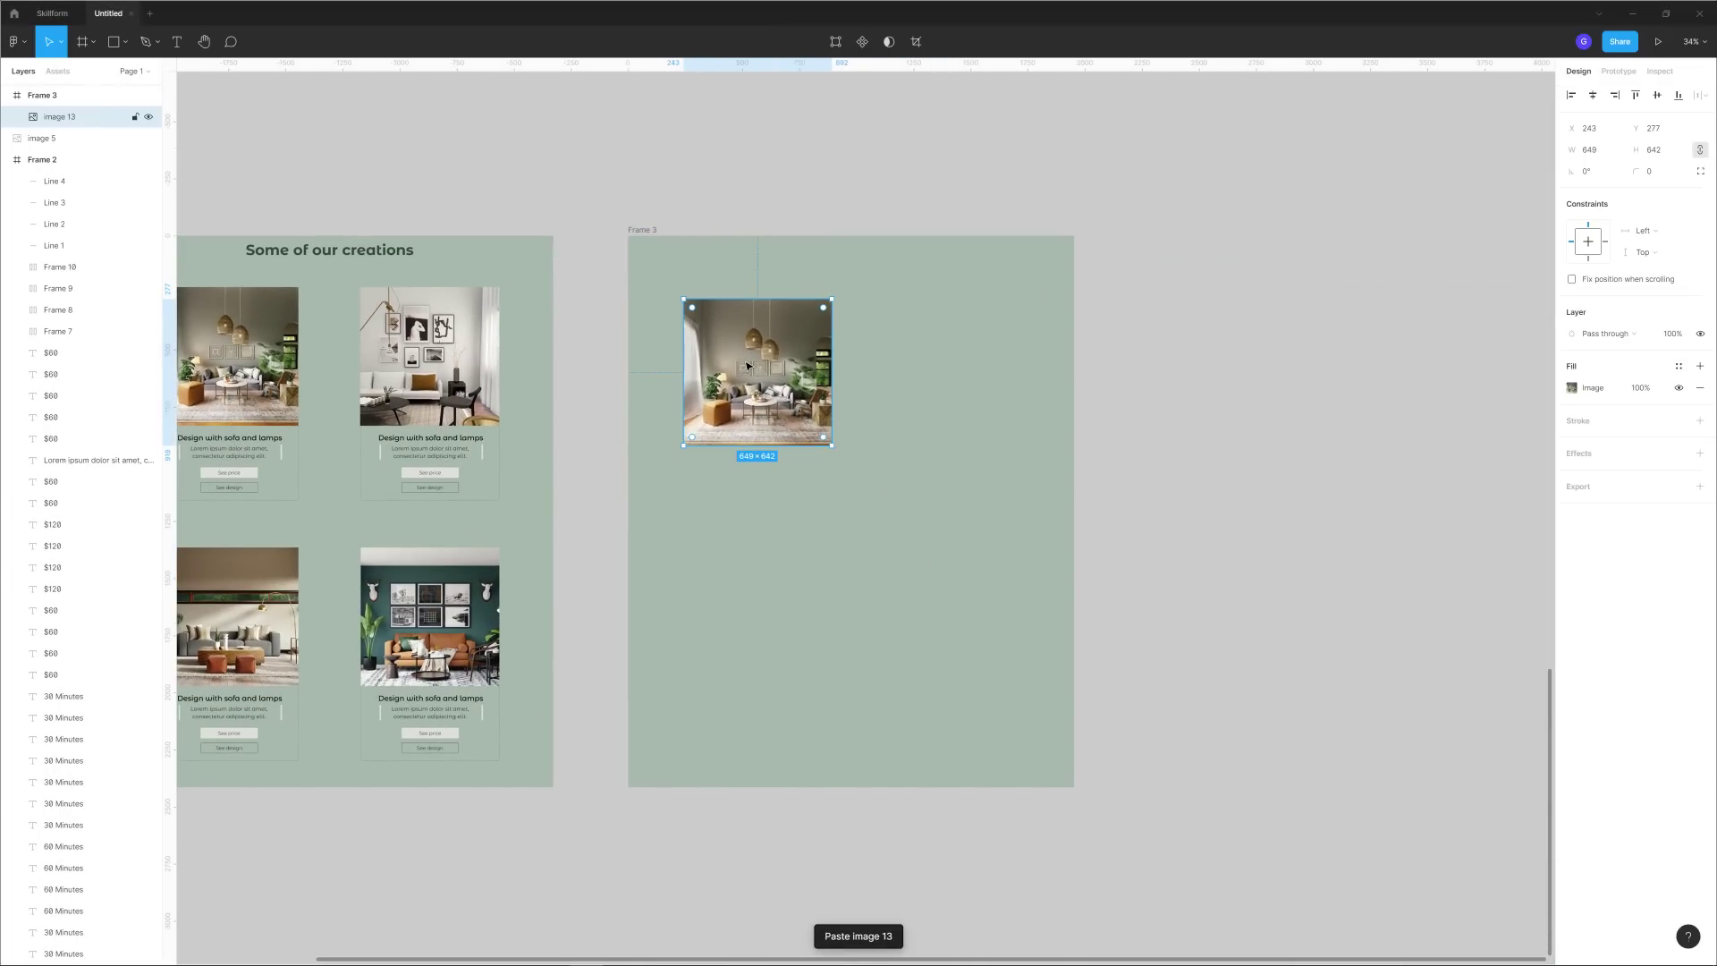
Duplicate the pasted photo and resize the copy to about 649 by 313 directly beneath the original.
{"action": "left_click", "coordinate": [575, 142]}
{"action": "left_click", "coordinate": [771, 304]}
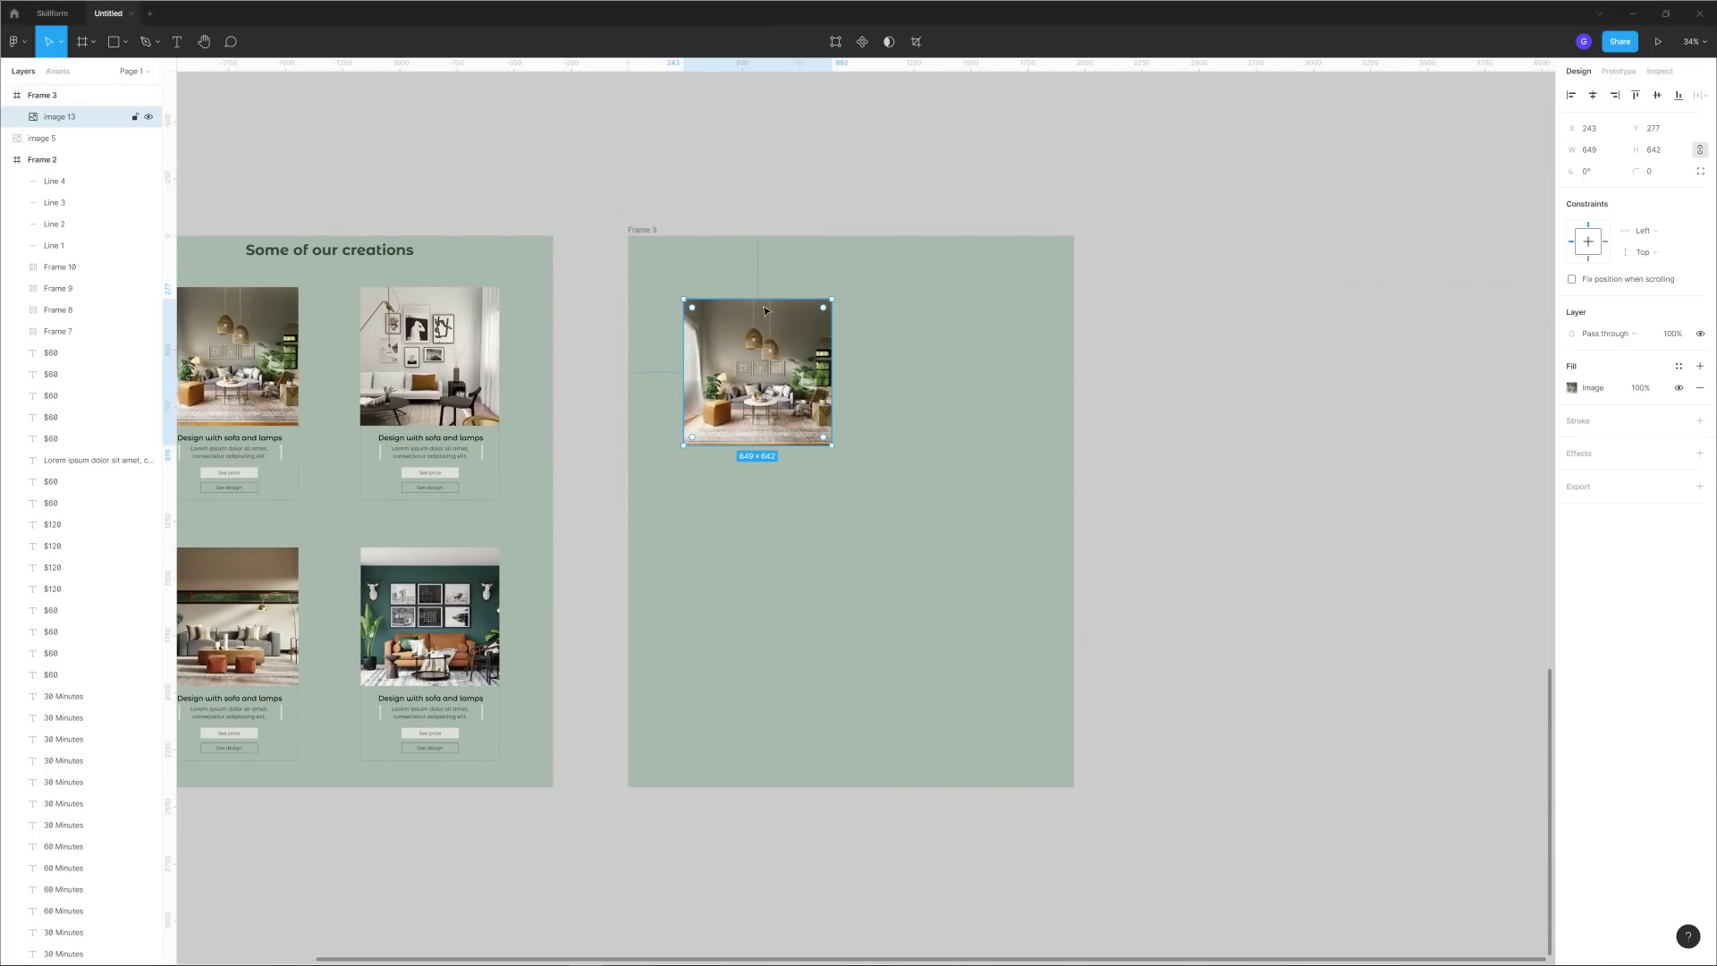
{"action": "key", "text": "ctrl+d"}
{"action": "left_click_drag", "start_coordinate": [770, 304], "coordinate": [762, 517]}
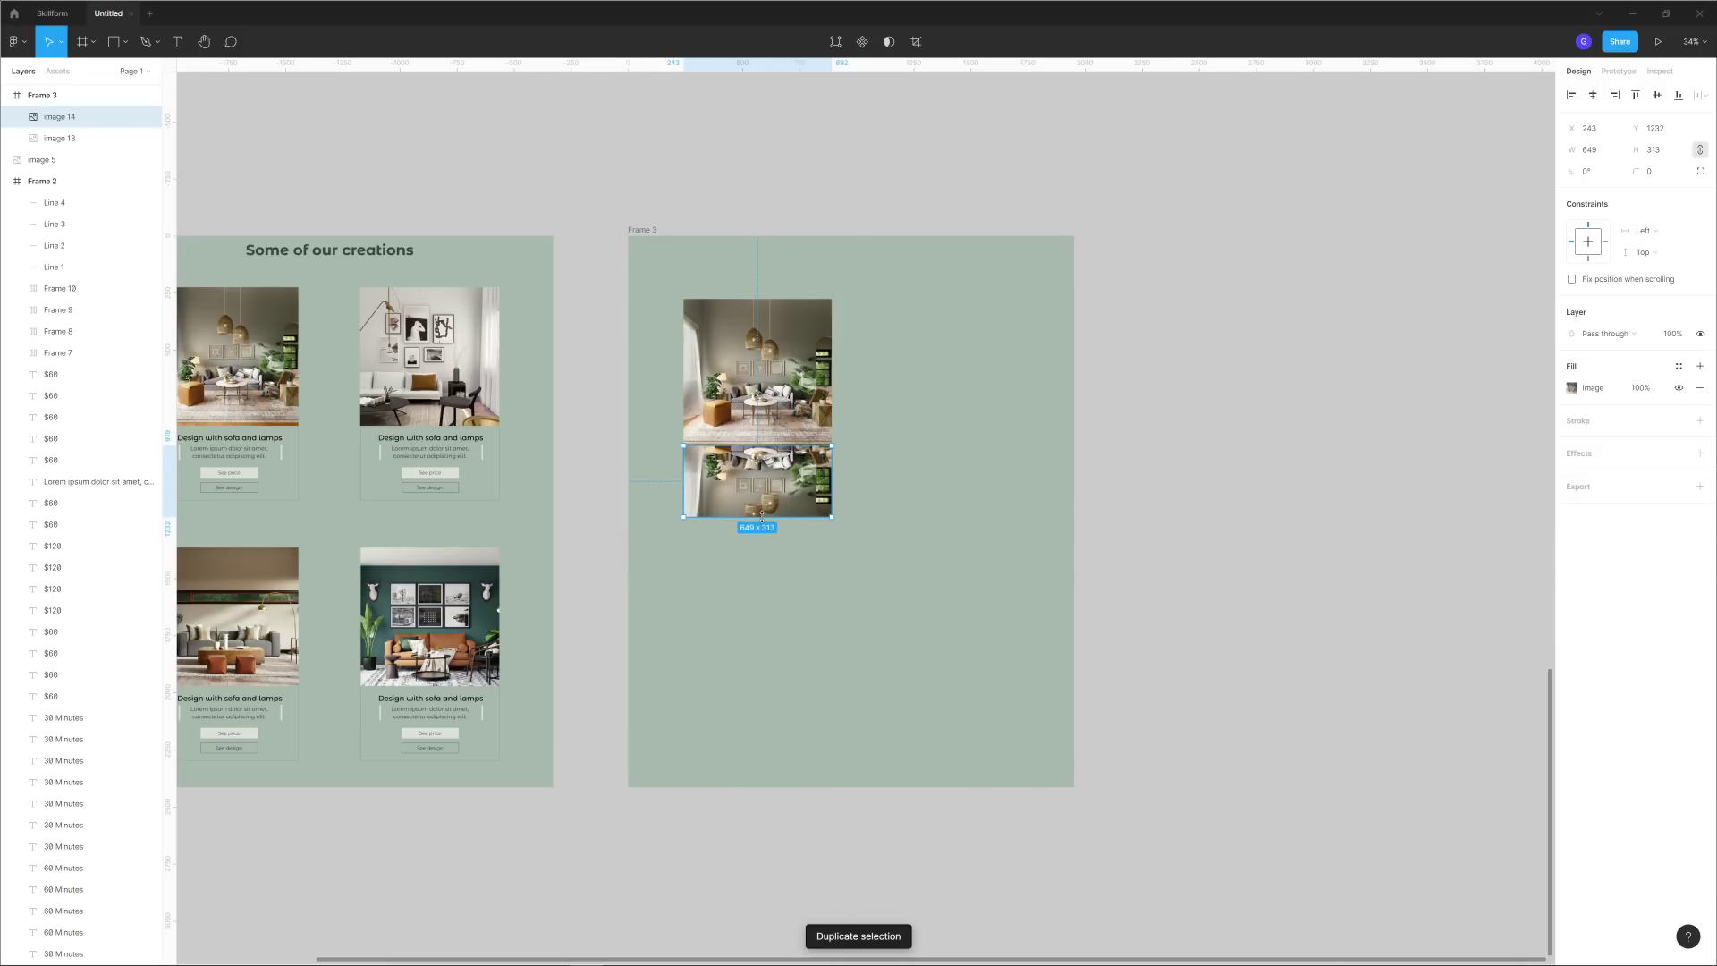
Replace the image fill of the copy below the photo with solid white.
{"action": "left_click", "coordinate": [1700, 387]}
{"action": "left_click", "coordinate": [1700, 375]}
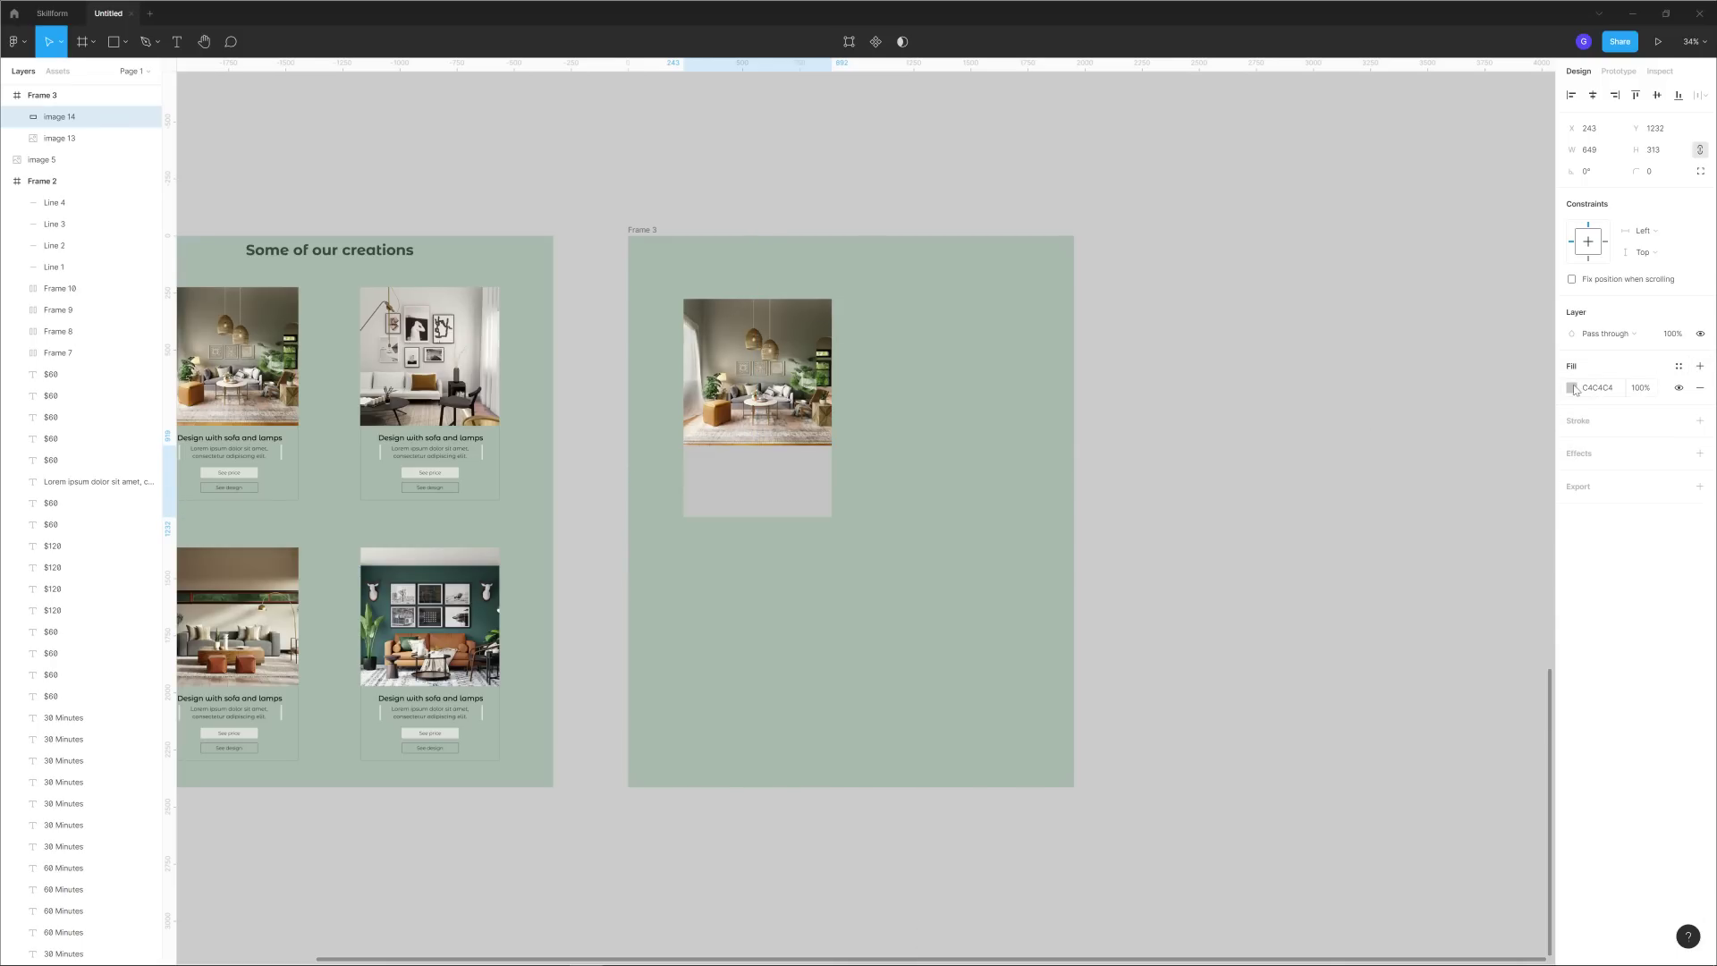
{"action": "left_click", "coordinate": [1572, 388]}
{"action": "left_click", "coordinate": [1401, 397]}
{"action": "left_click", "coordinate": [1183, 440]}
{"action": "scroll", "coordinate": [1157, 541], "scroll_direction": "left", "scroll_amount": 4}
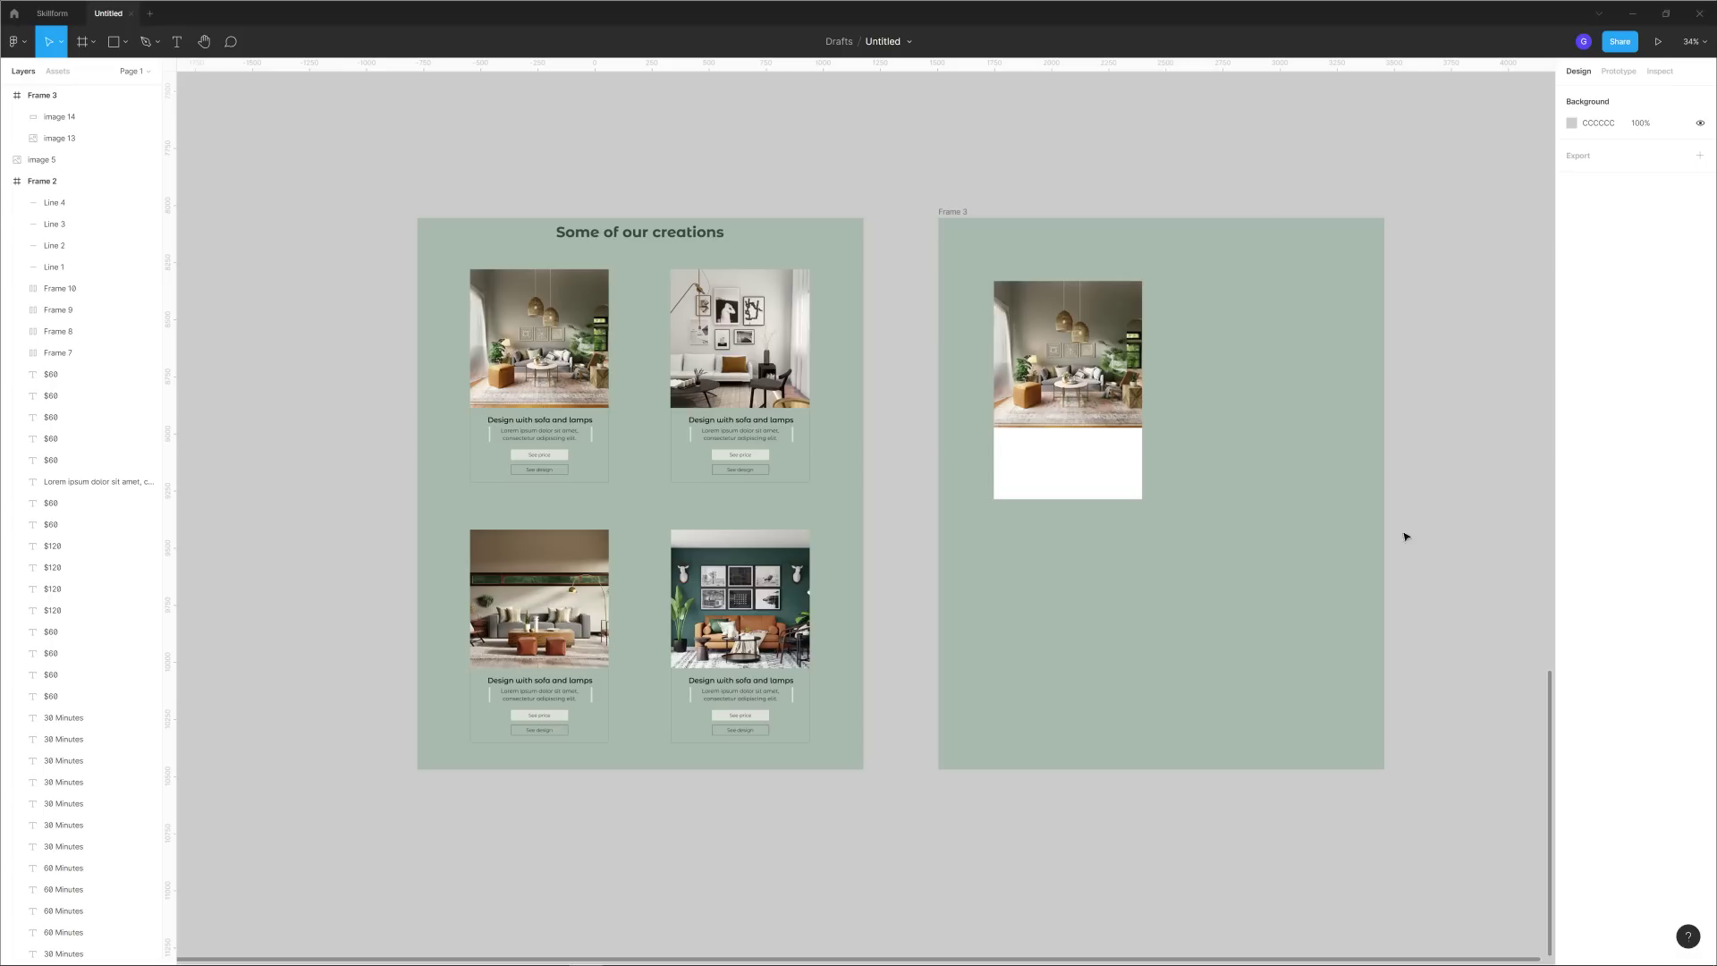
{"action": "scroll", "coordinate": [873, 495], "scroll_direction": "up", "scroll_amount": 3}
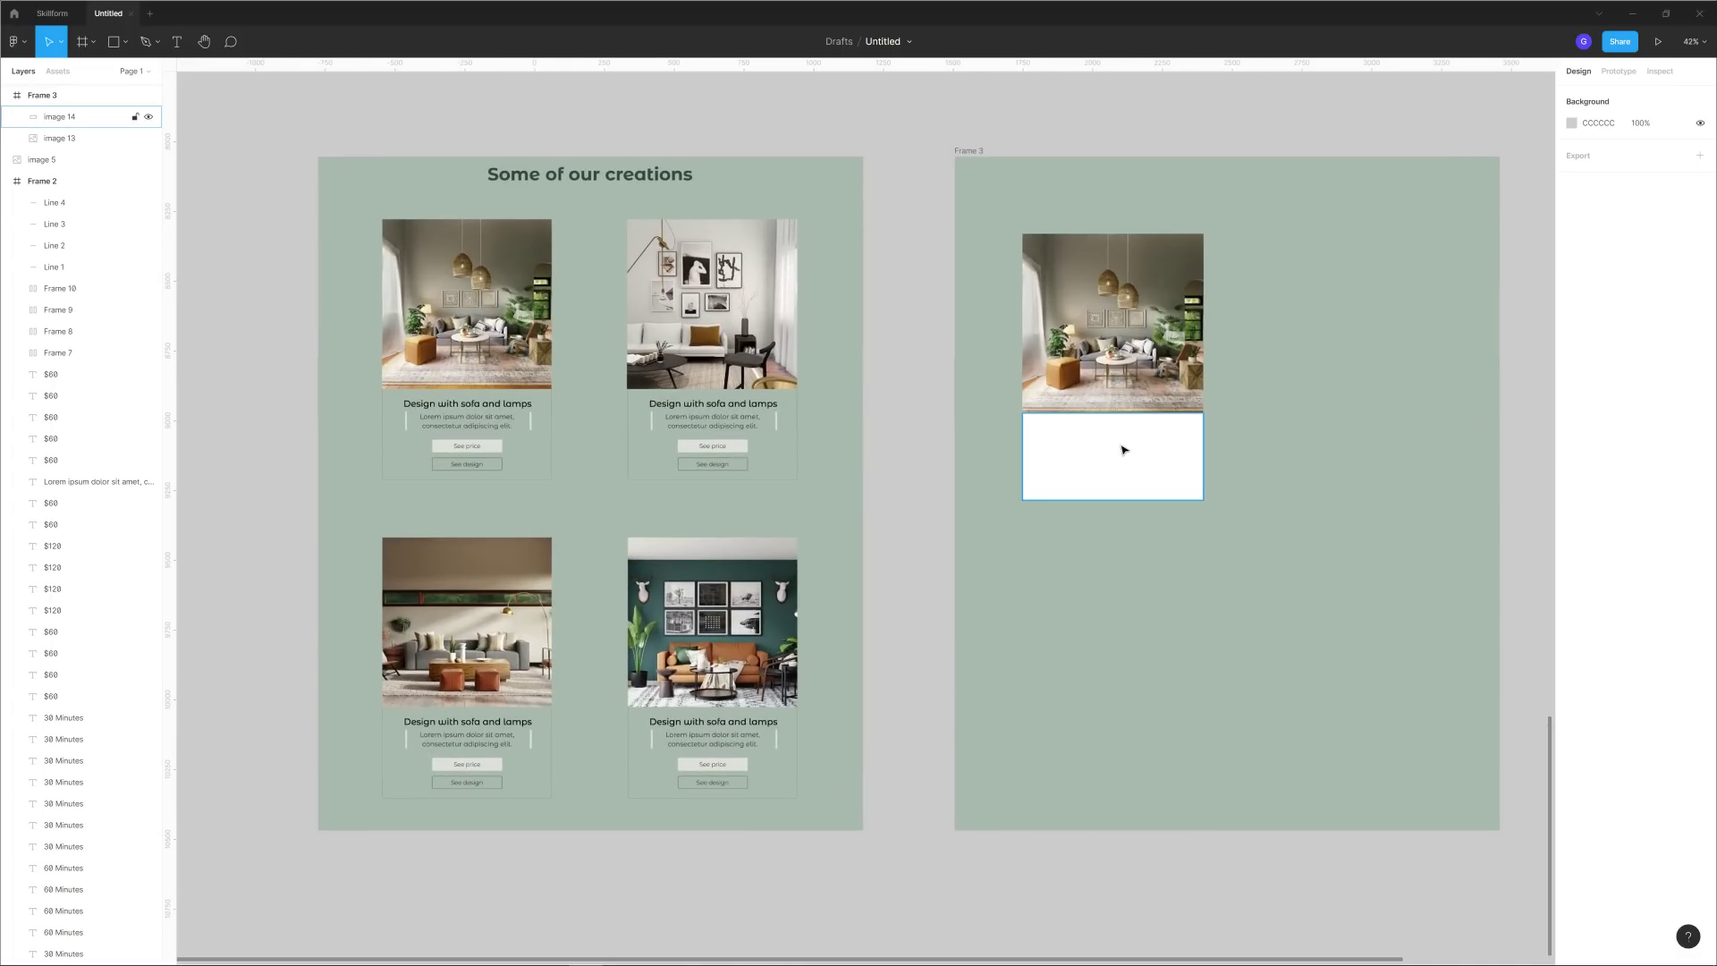
Recolour the white panel under the photo from the section's background green, lightened to the very pale green tint E6EDE8.
{"action": "left_click", "coordinate": [1167, 483]}
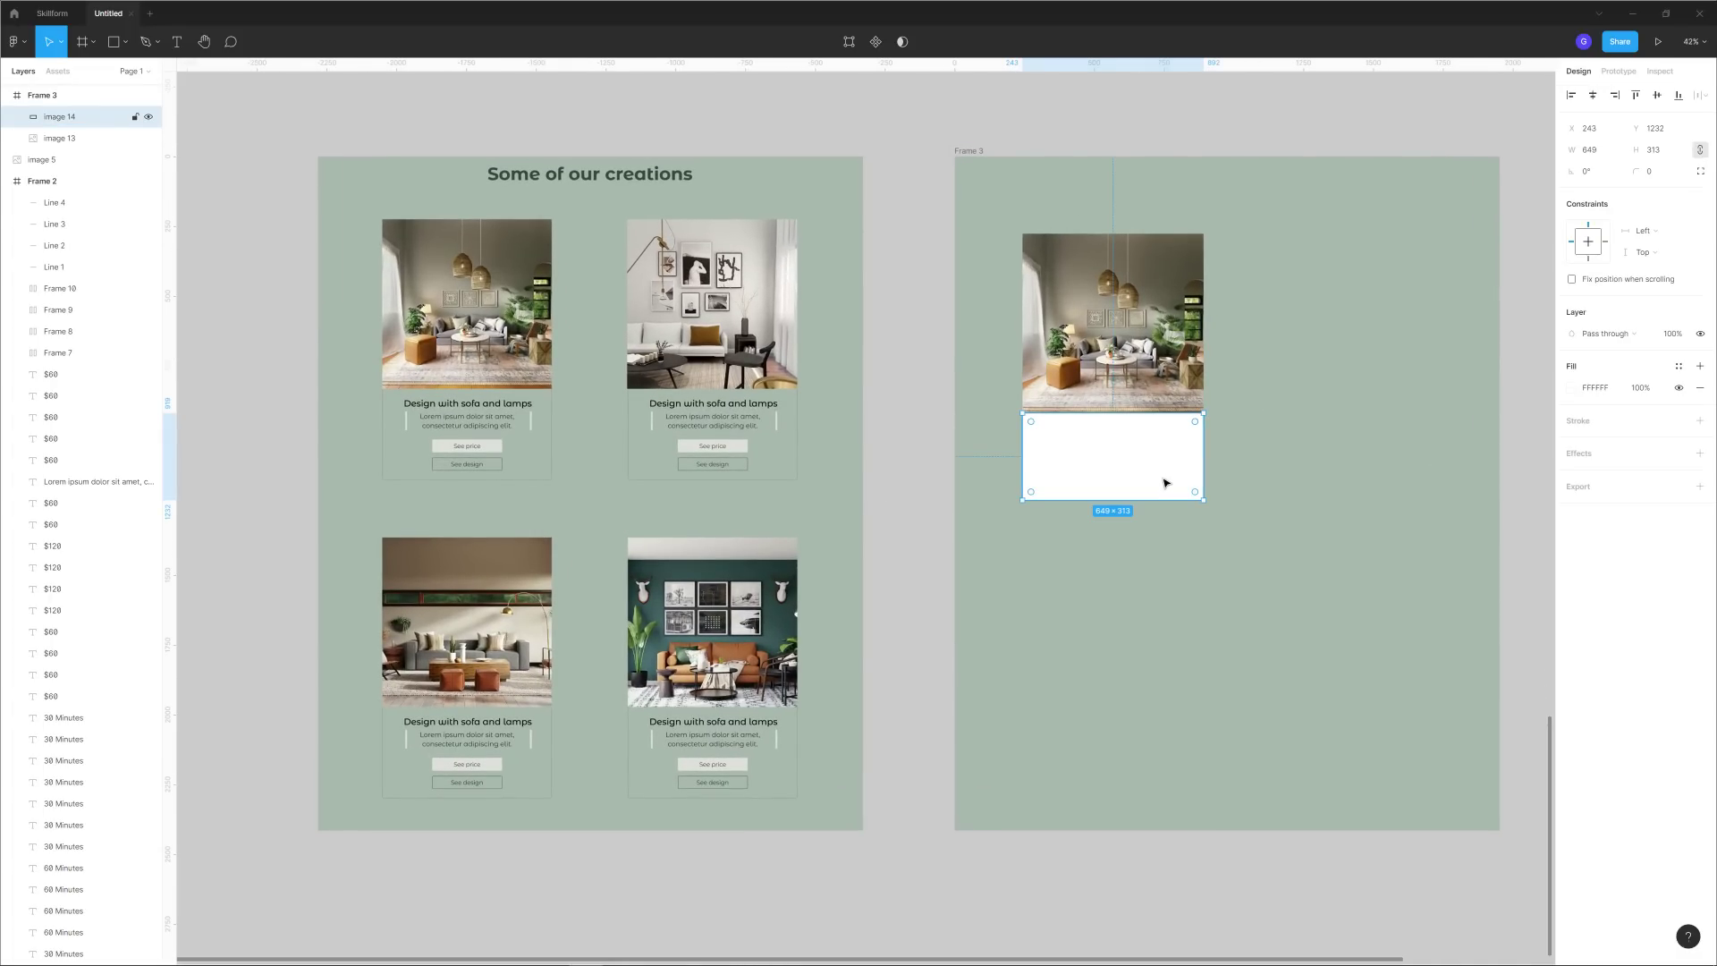
{"action": "key", "text": "i"}
{"action": "left_click", "coordinate": [1288, 433]}
{"action": "left_click", "coordinate": [1570, 389]}
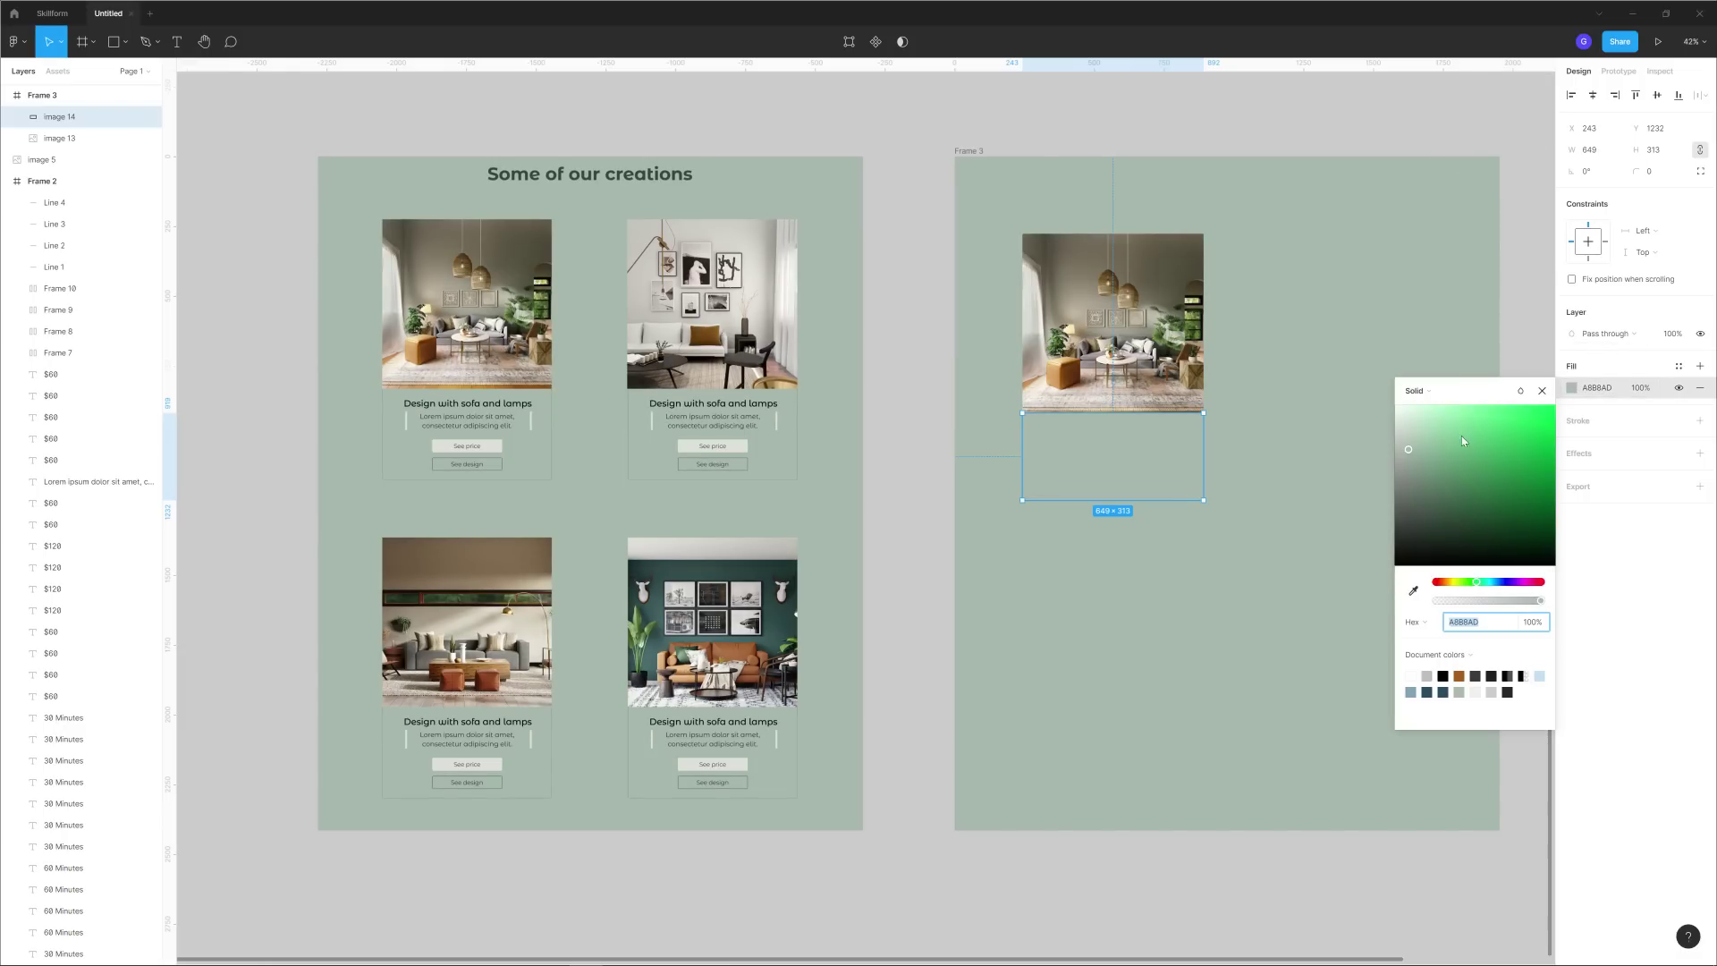
{"action": "left_click", "coordinate": [1401, 418]}
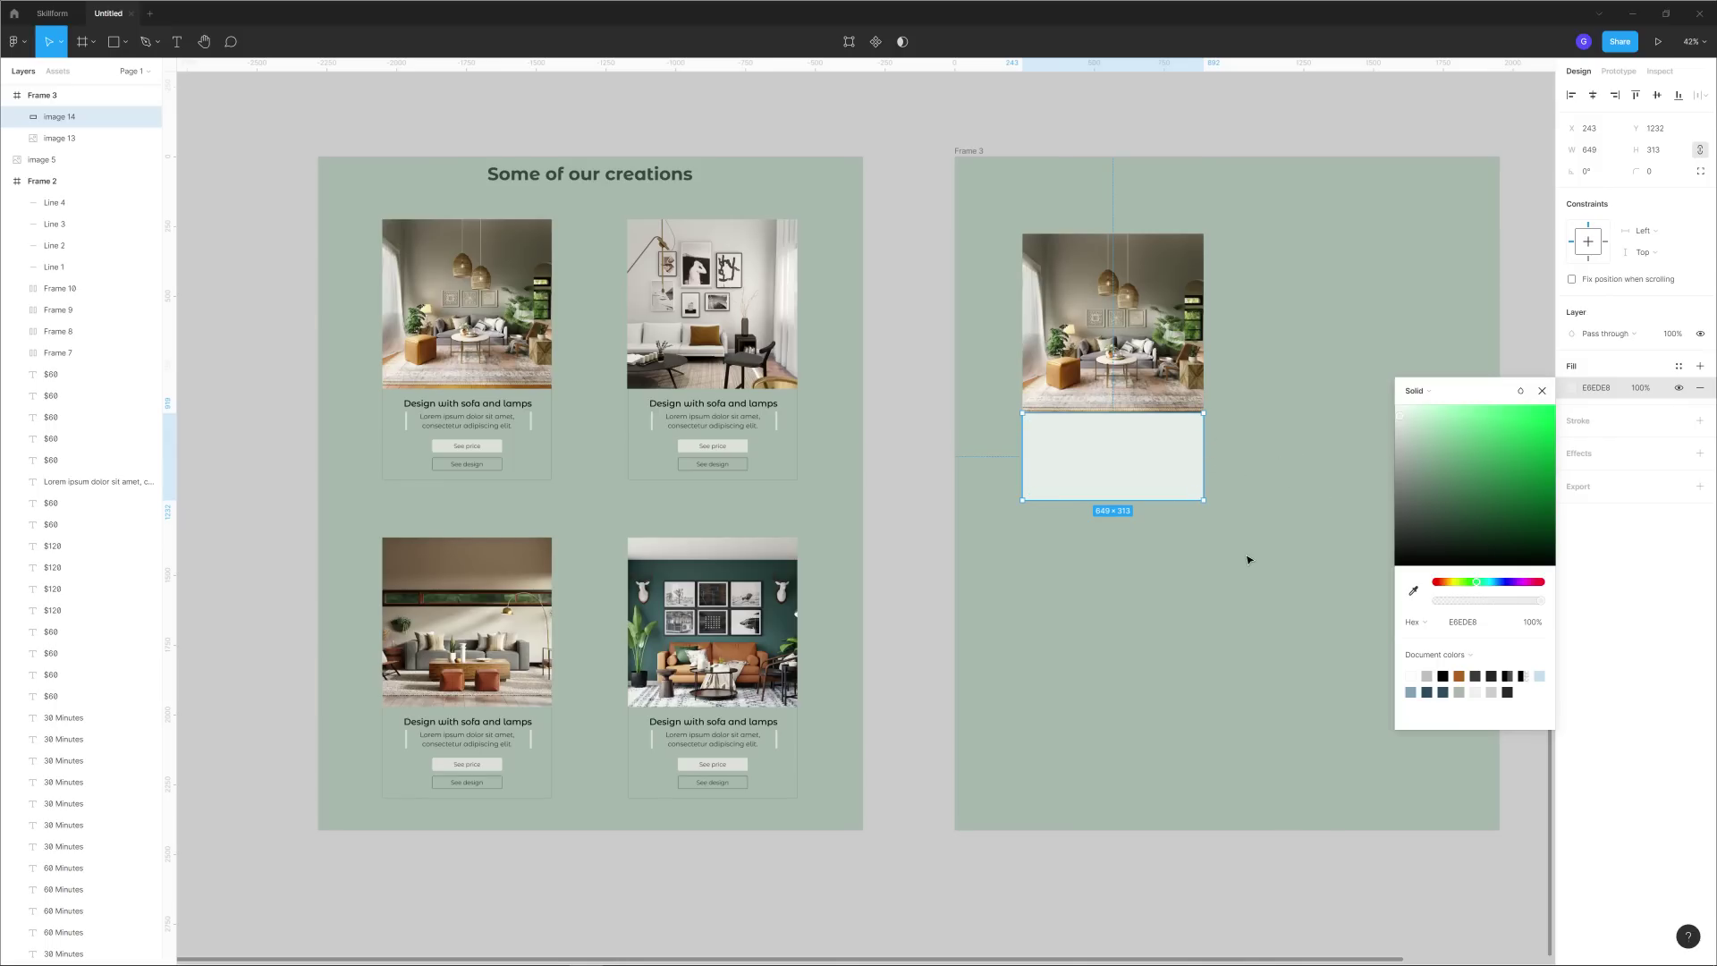
{"action": "left_click", "coordinate": [1353, 269]}
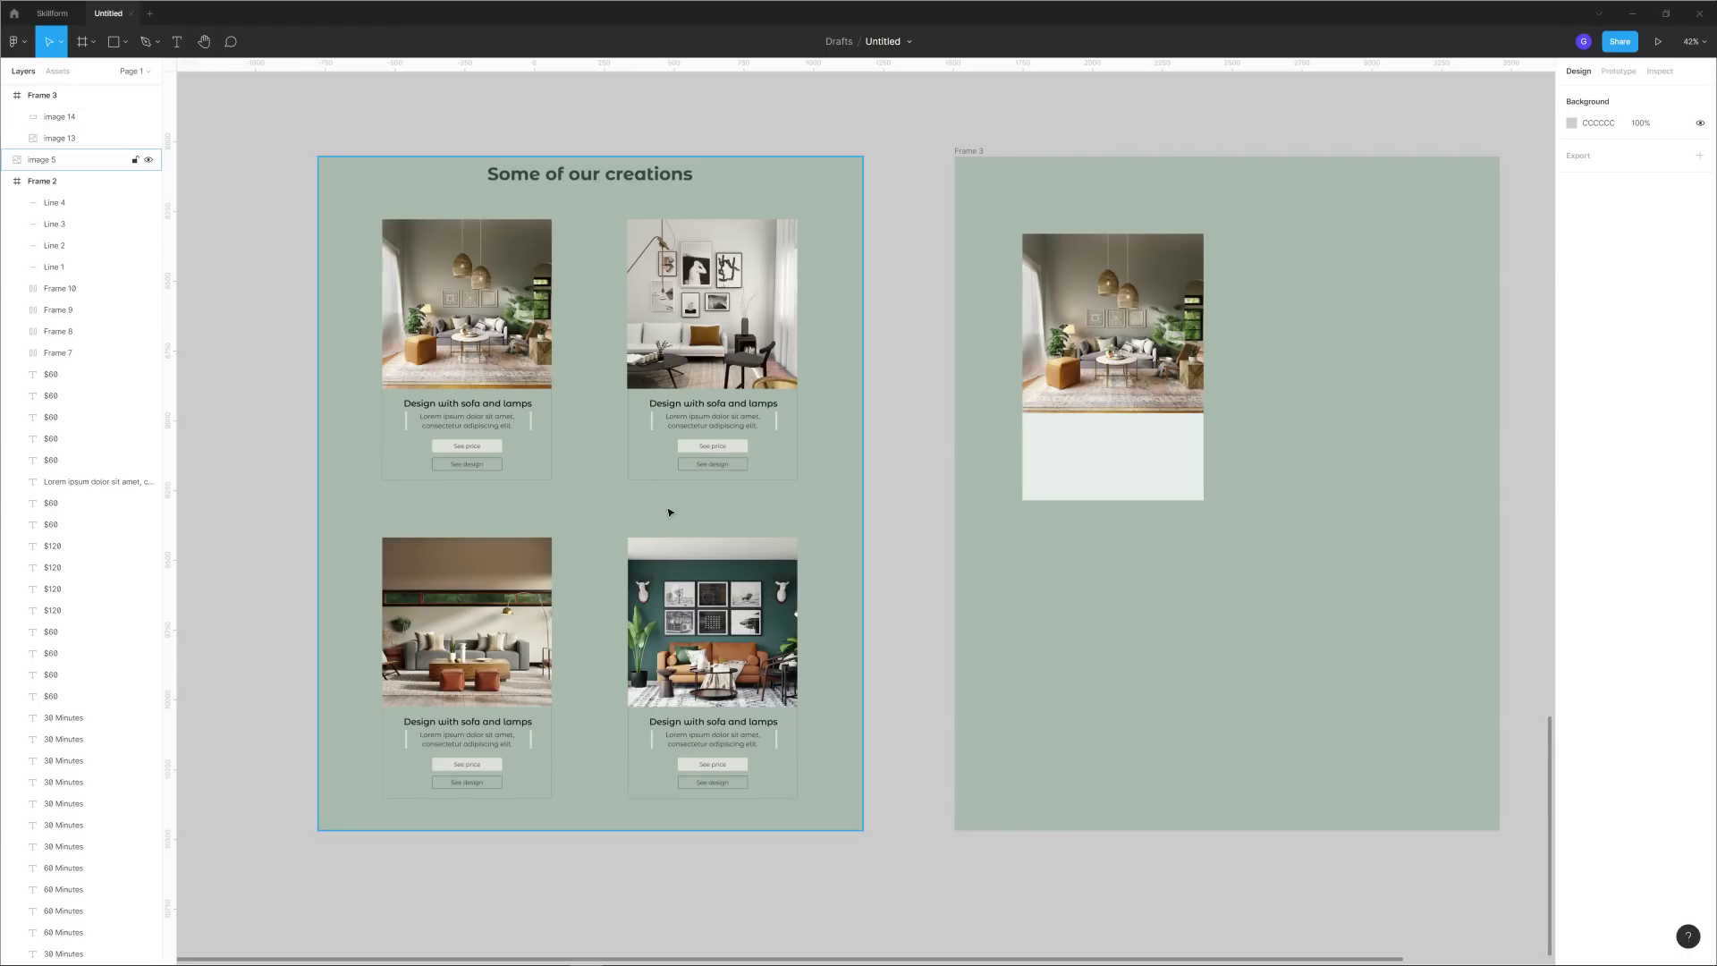
Add the heading text "Design with Sofa & Lamps" in the upper part of the pale panel under the photo.
{"action": "scroll", "coordinate": [1129, 429], "scroll_direction": "up", "scroll_amount": 5}
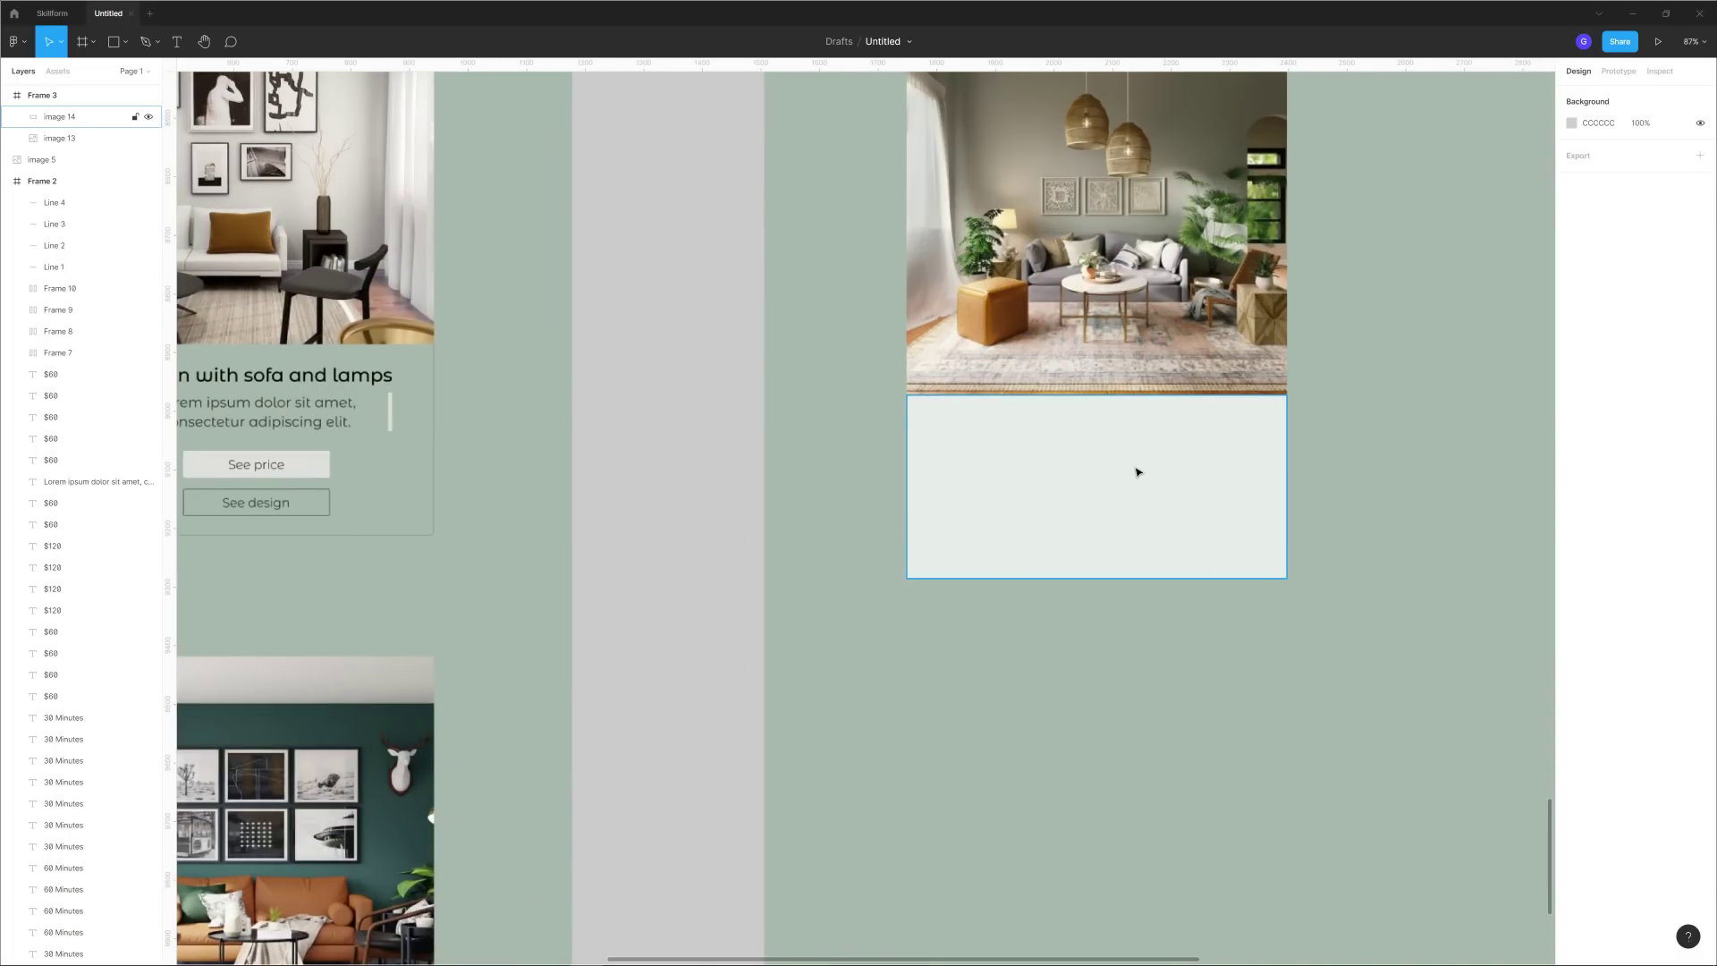
{"action": "left_click", "coordinate": [177, 41]}
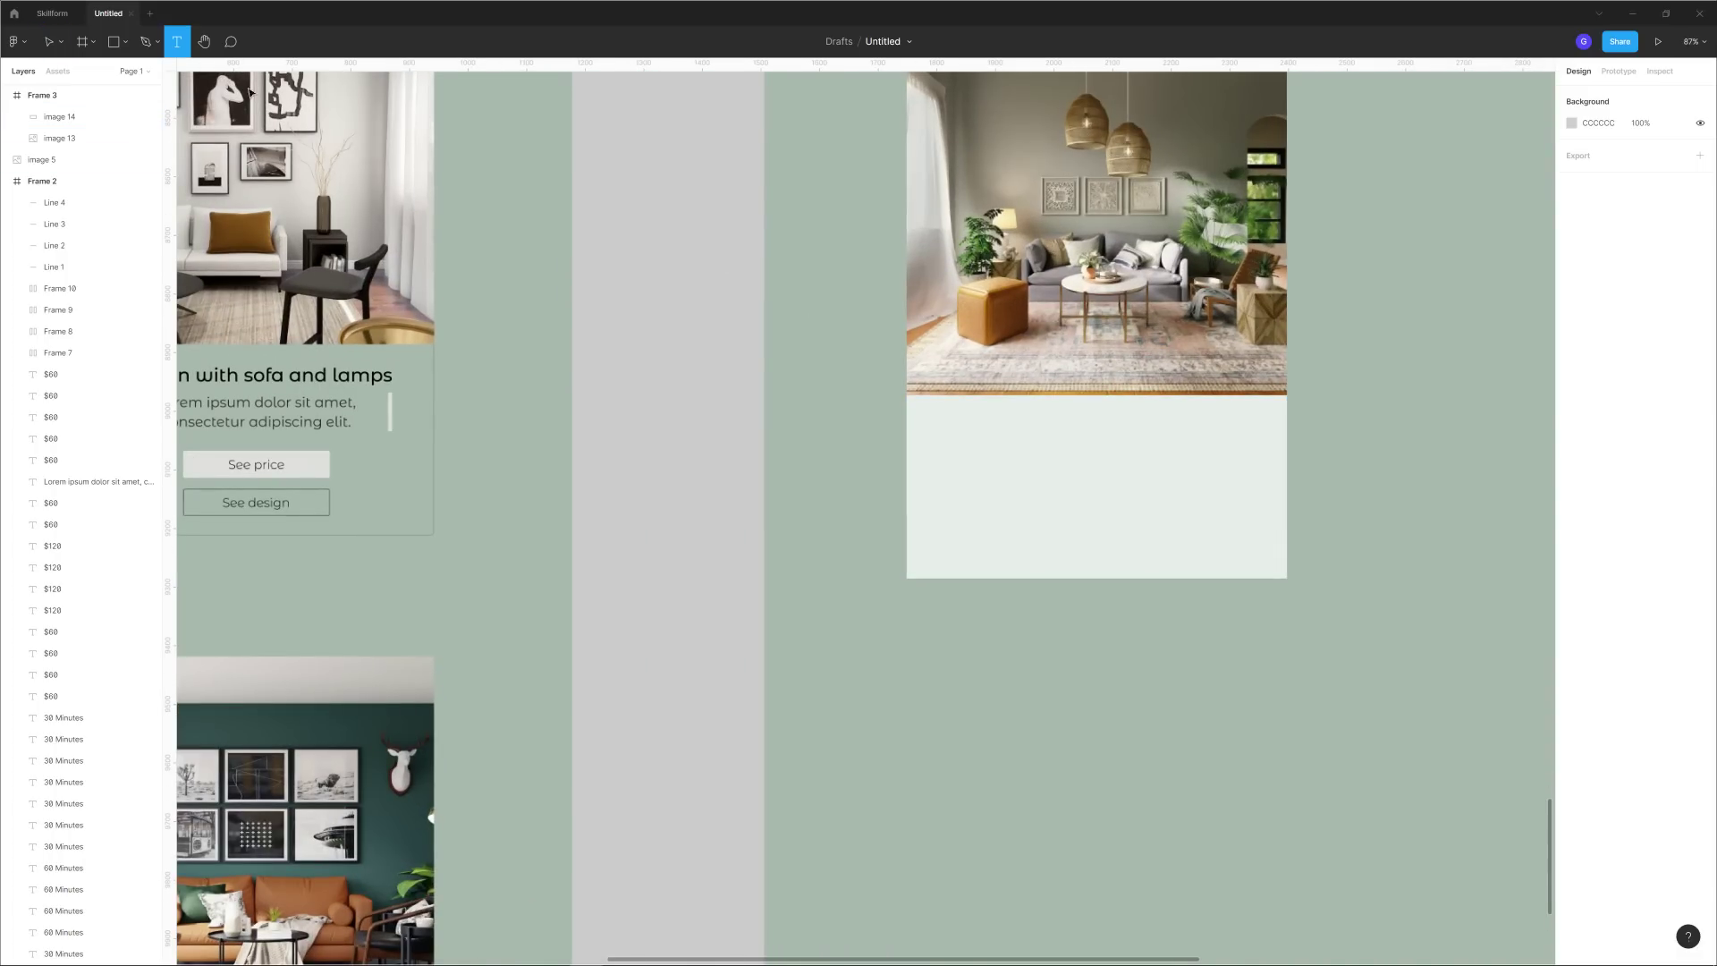
{"action": "left_click", "coordinate": [934, 428]}
{"action": "type", "text": "Design wit"}
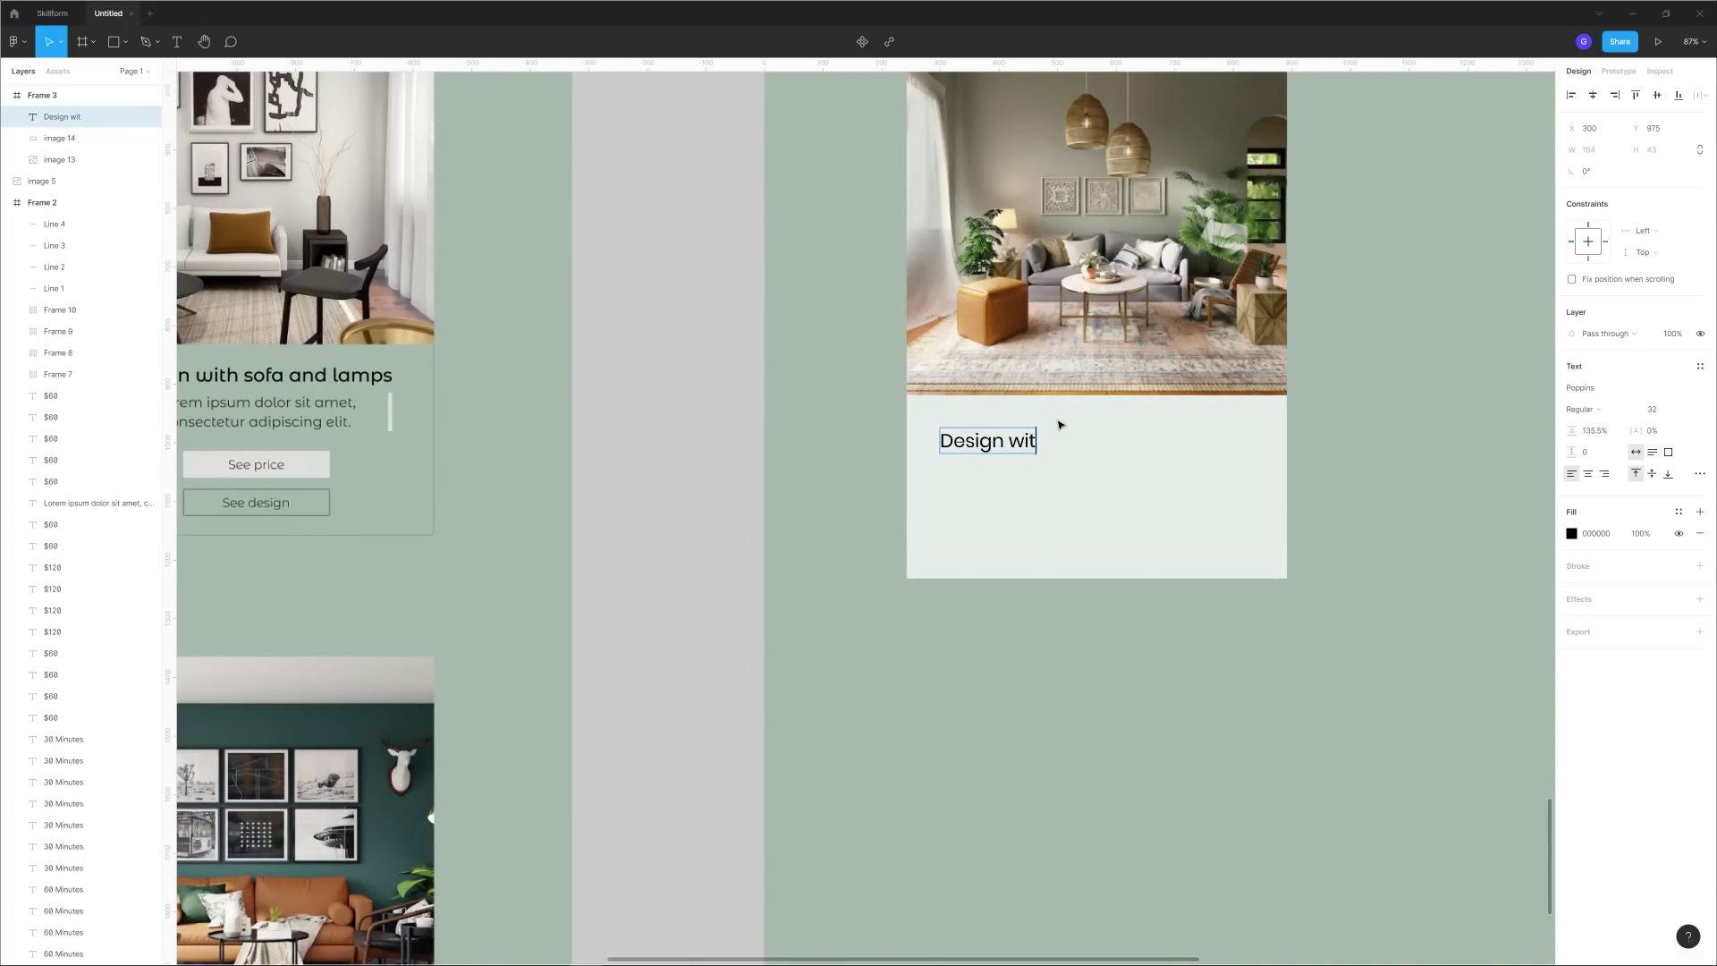
{"action": "type", "text": "h Sofa & Lamps"}
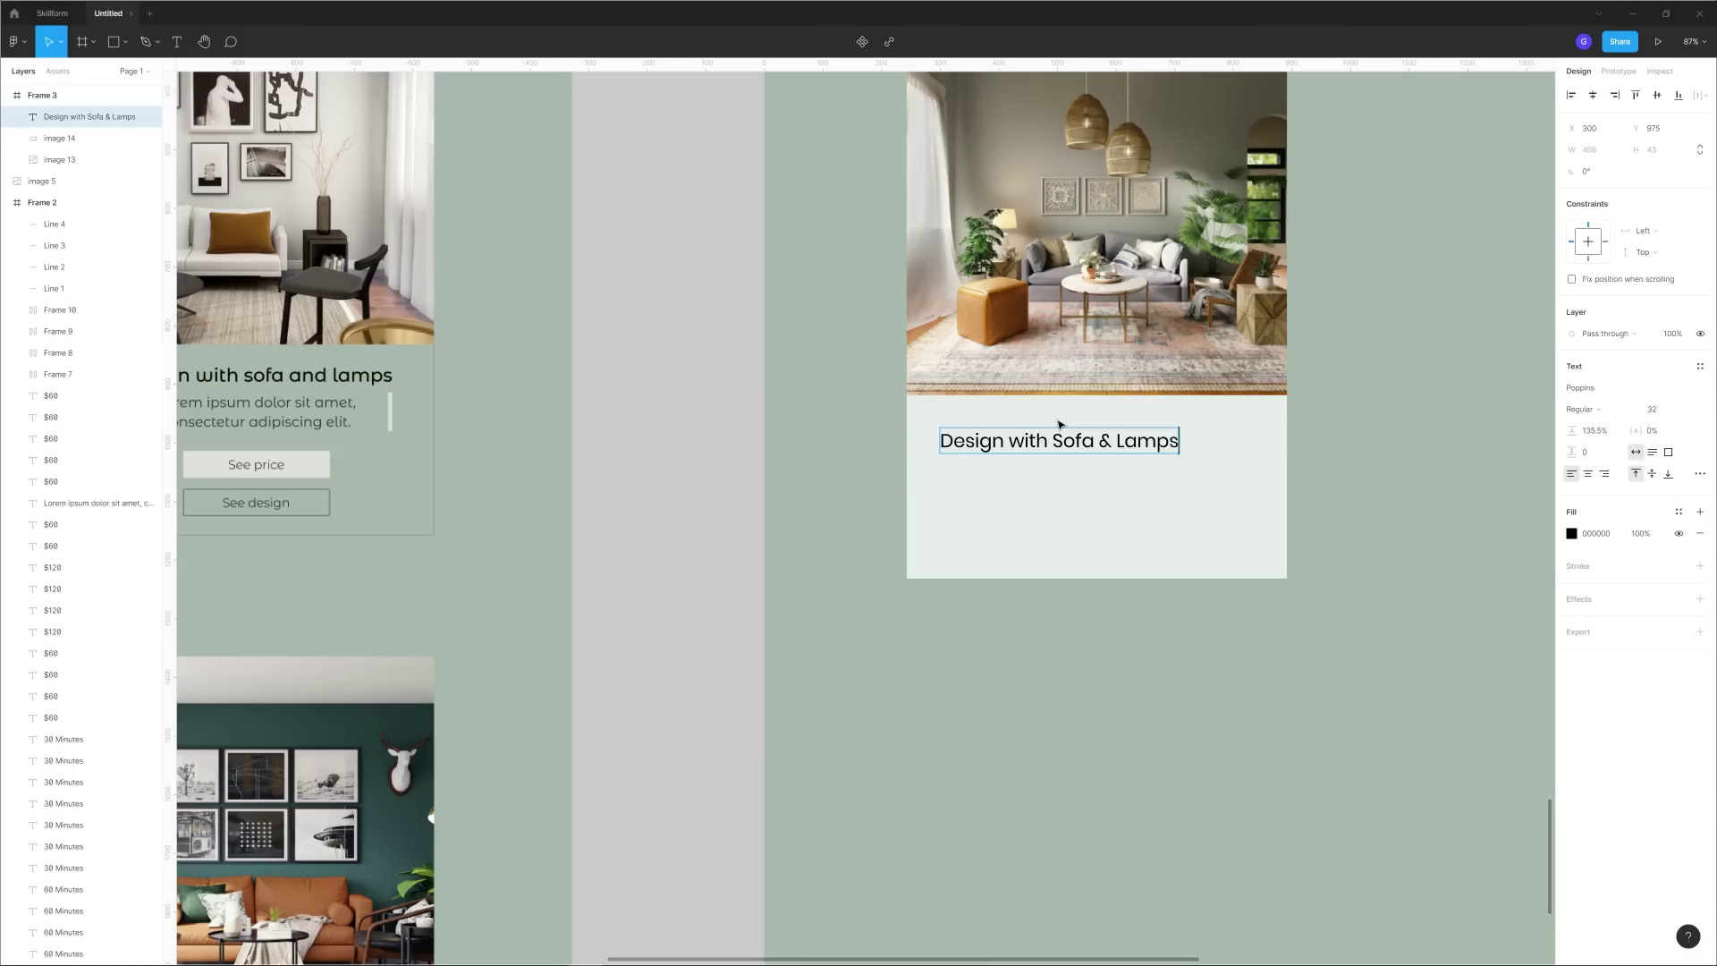
{"action": "key", "text": "Escape"}
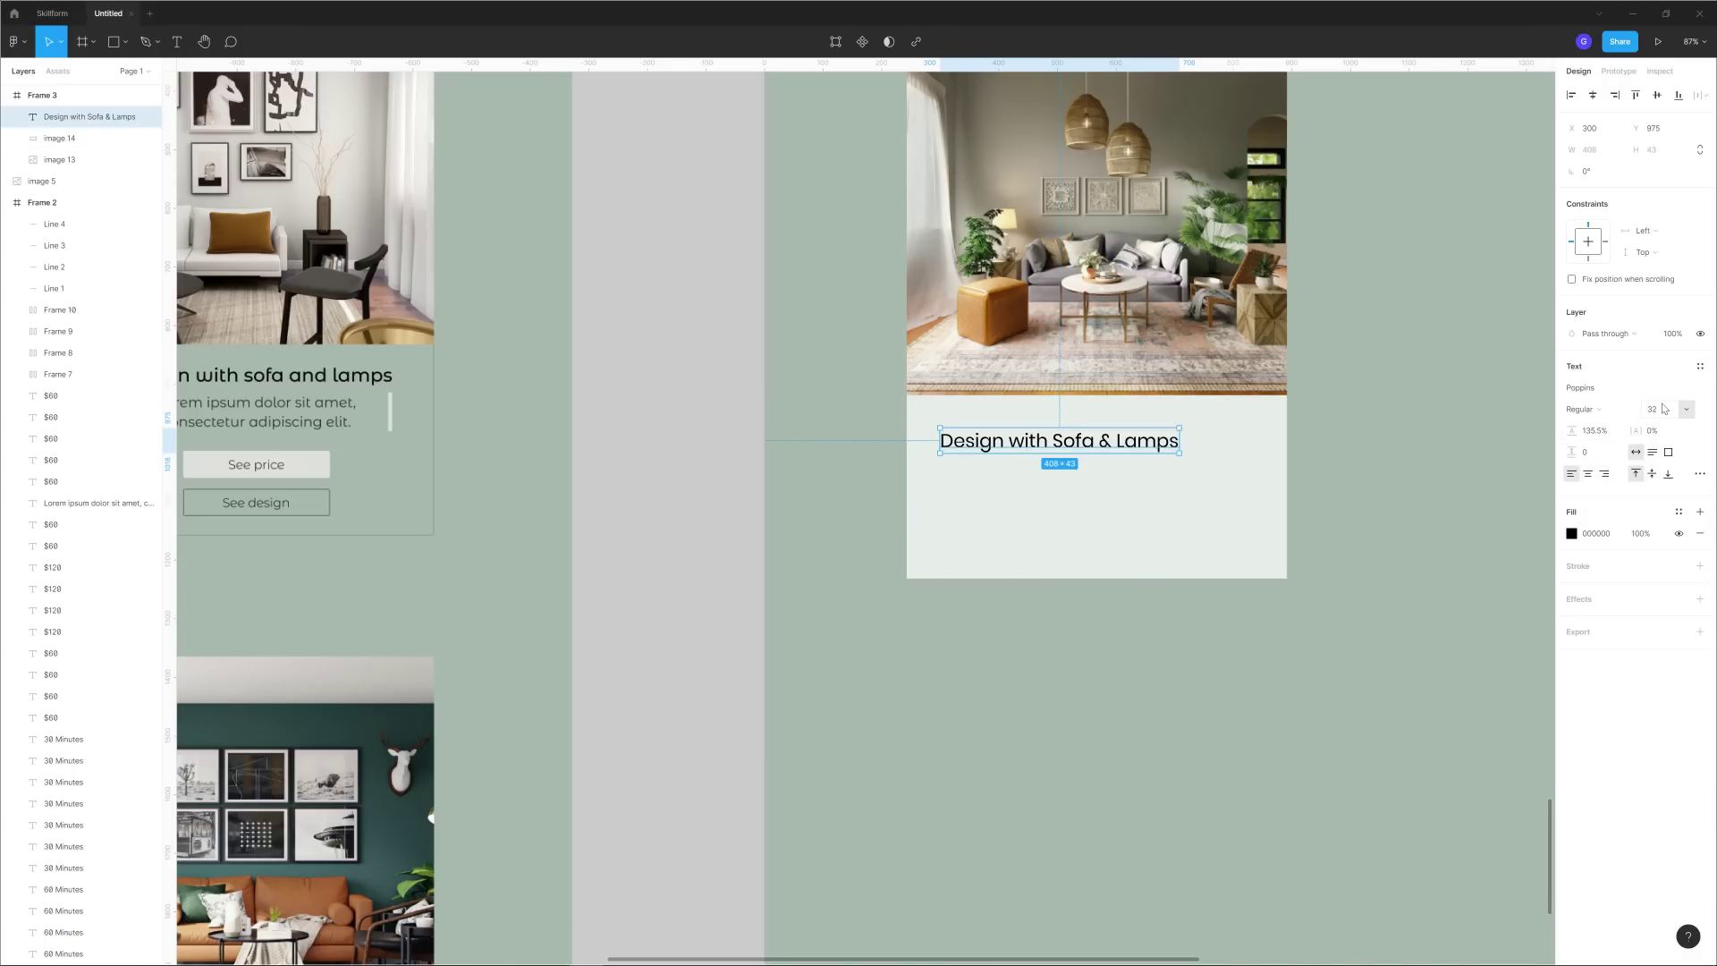
Make the card heading Bold at size 36 and place it slightly closer to the panel's top-left corner.
{"action": "left_click", "coordinate": [1580, 409]}
{"action": "left_click", "coordinate": [1600, 457]}
{"action": "left_click", "coordinate": [1377, 564]}
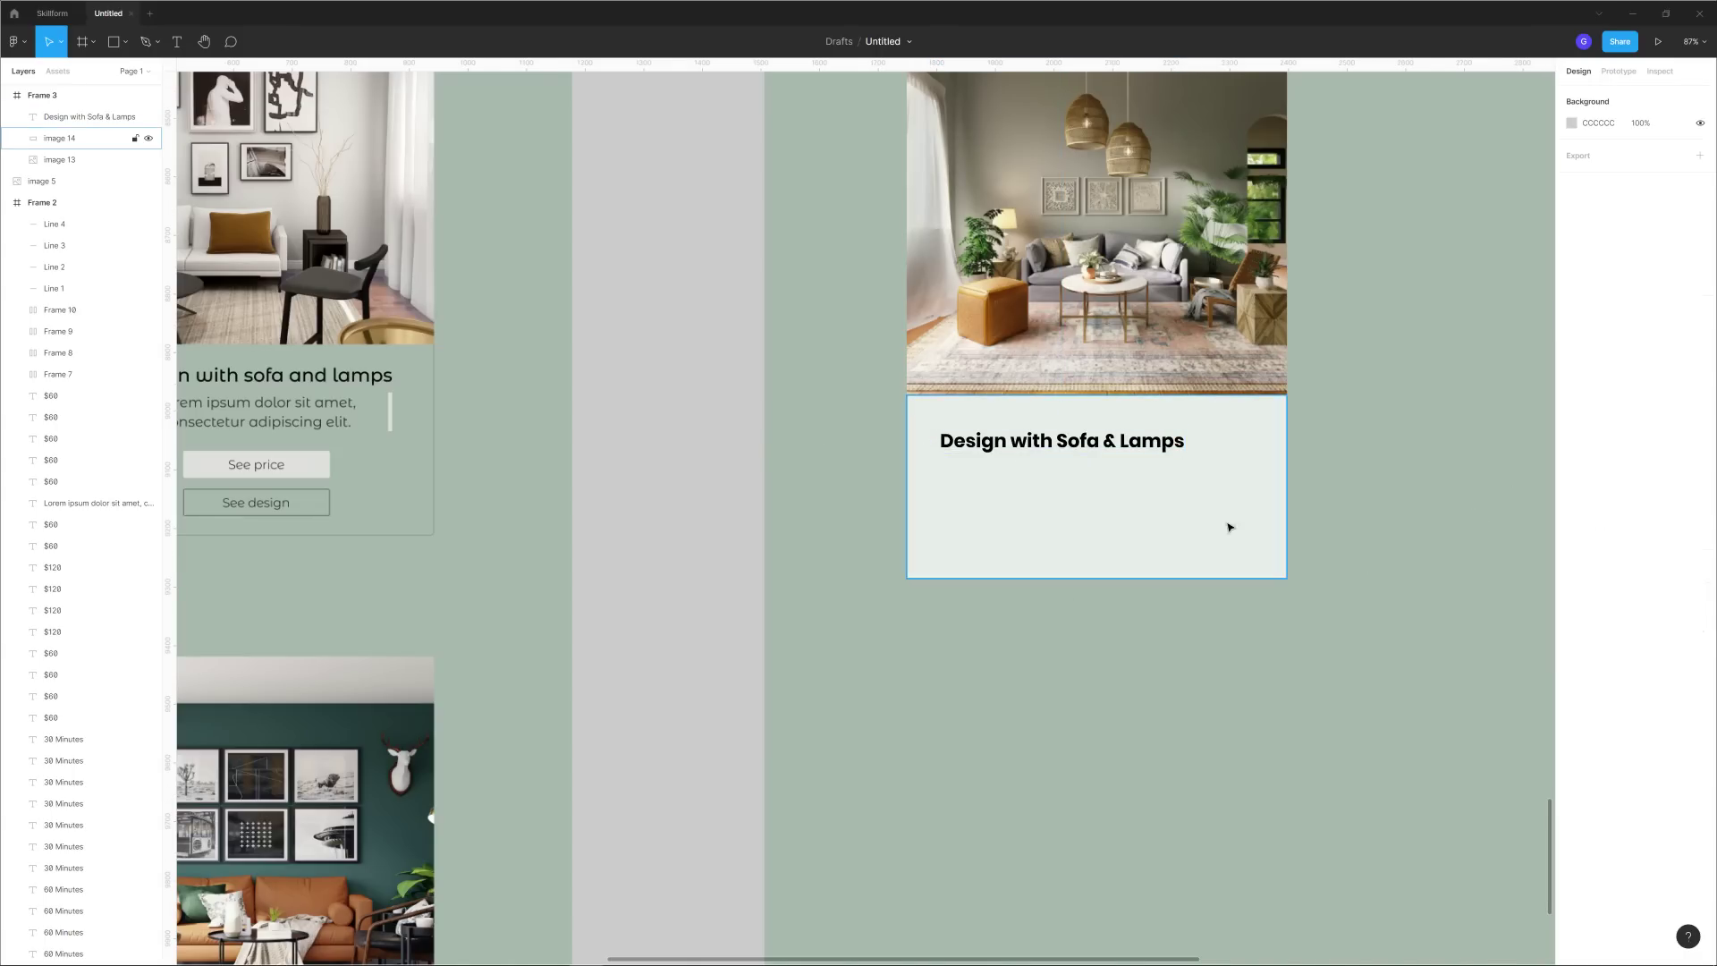
{"action": "left_click", "coordinate": [1062, 440]}
{"action": "left_click", "coordinate": [1662, 410]}
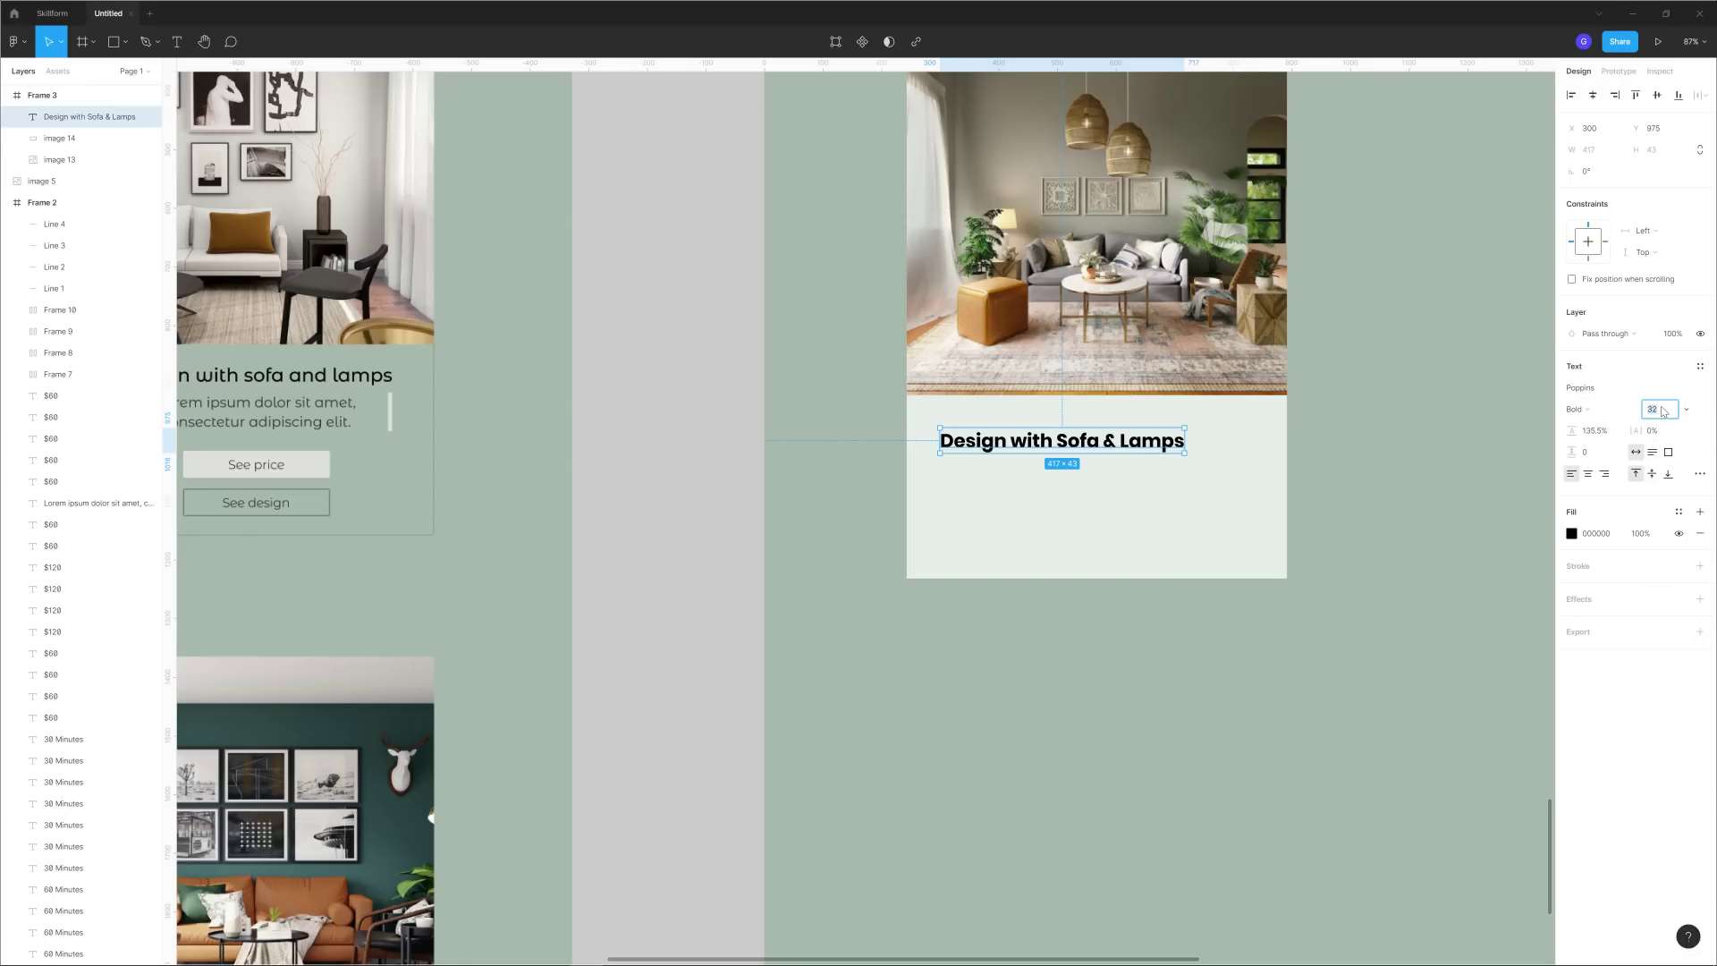
{"action": "type", "text": "35"}
{"action": "key", "text": "Return"}
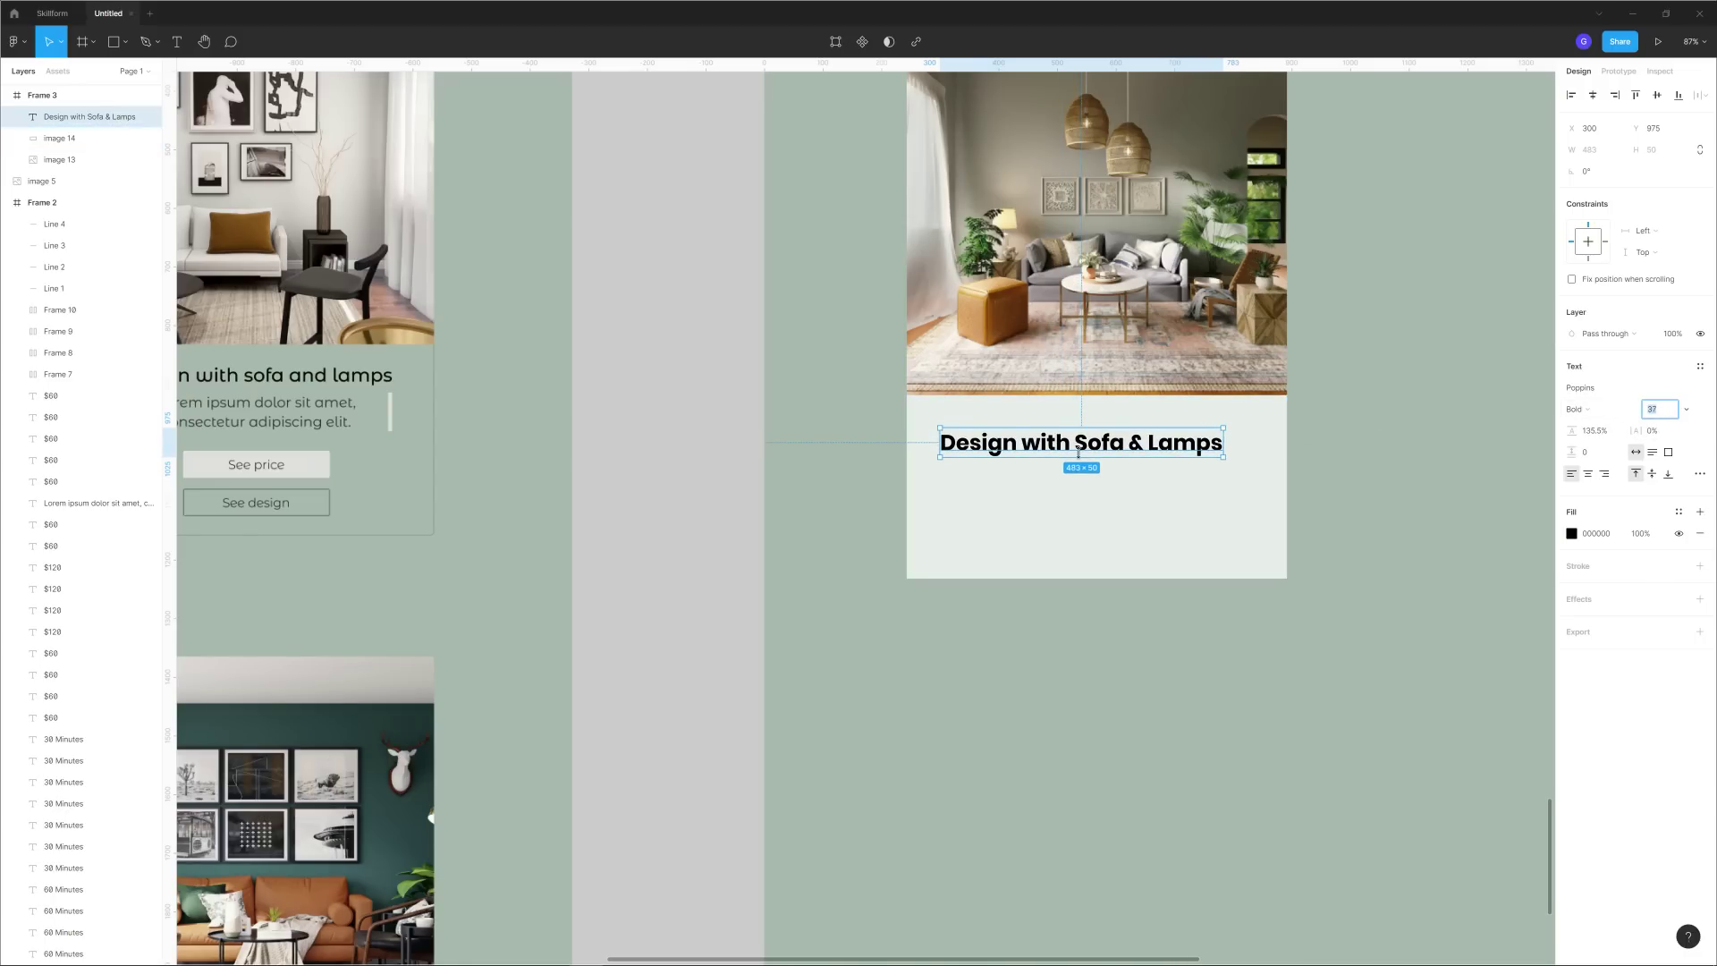
{"action": "type", "text": "36"}
{"action": "key", "text": "Return"}
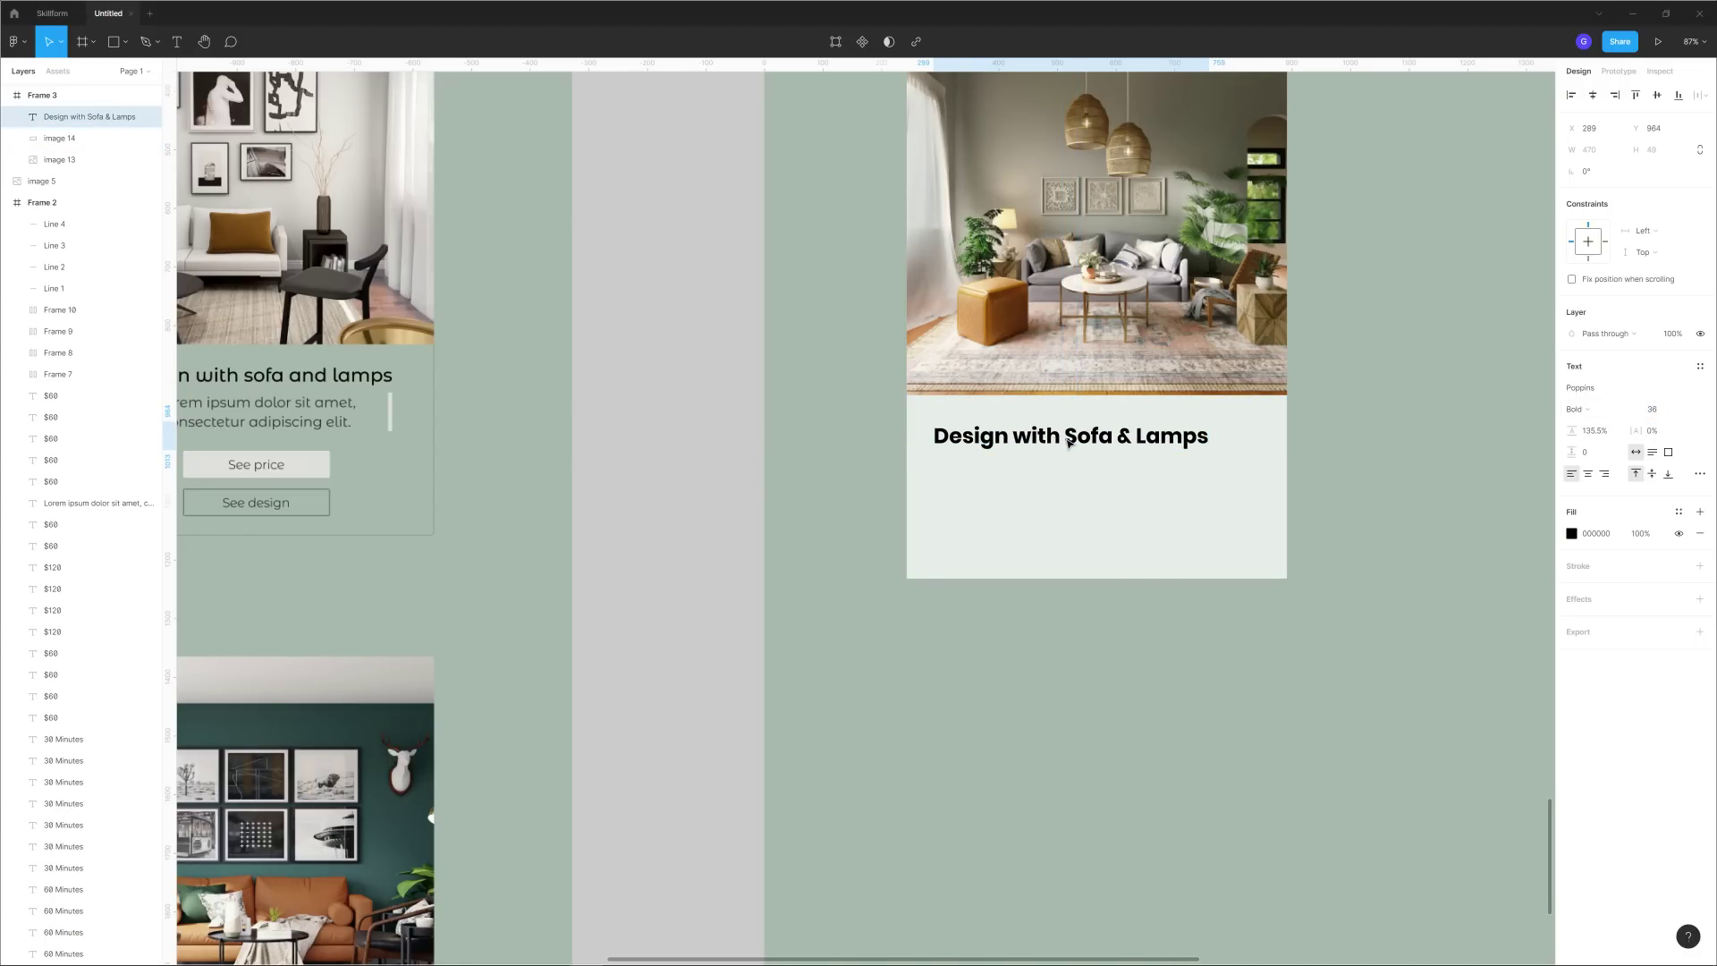
{"action": "left_click", "coordinate": [985, 694]}
Duplicate the card heading directly beneath the original and set the copy to Regular at size 28.
{"action": "scroll", "coordinate": [984, 694], "scroll_direction": "down", "scroll_amount": 5}
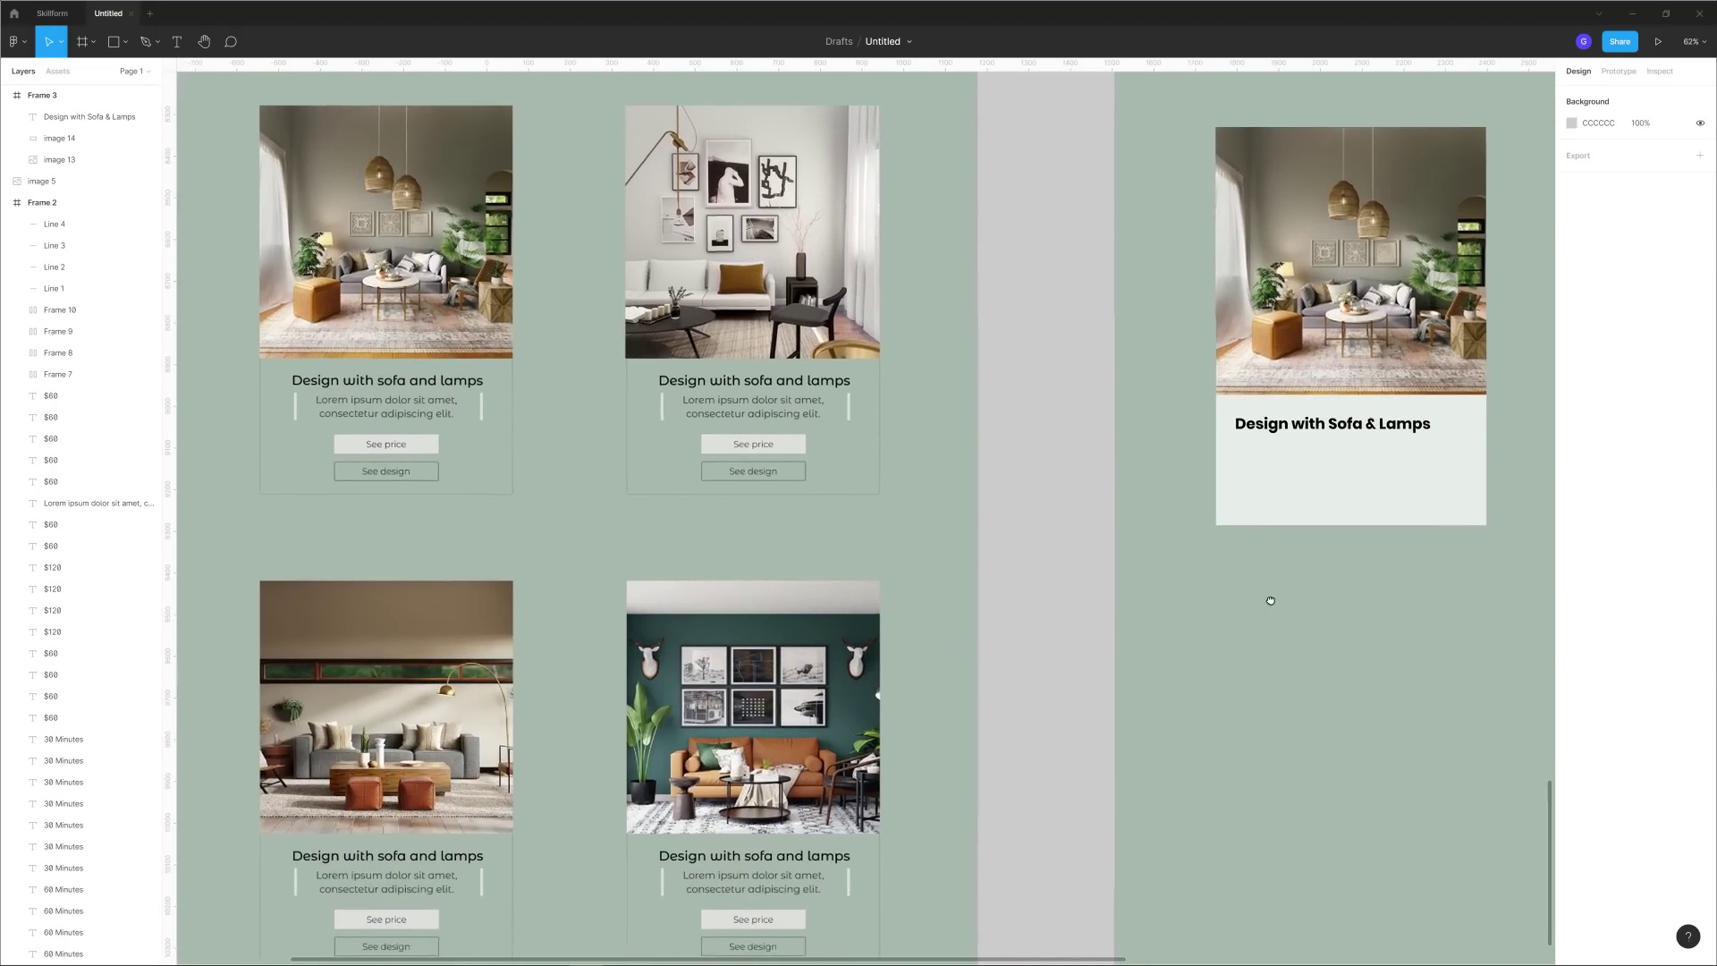
{"action": "left_click_drag", "start_coordinate": [1271, 600], "coordinate": [1265, 597]}
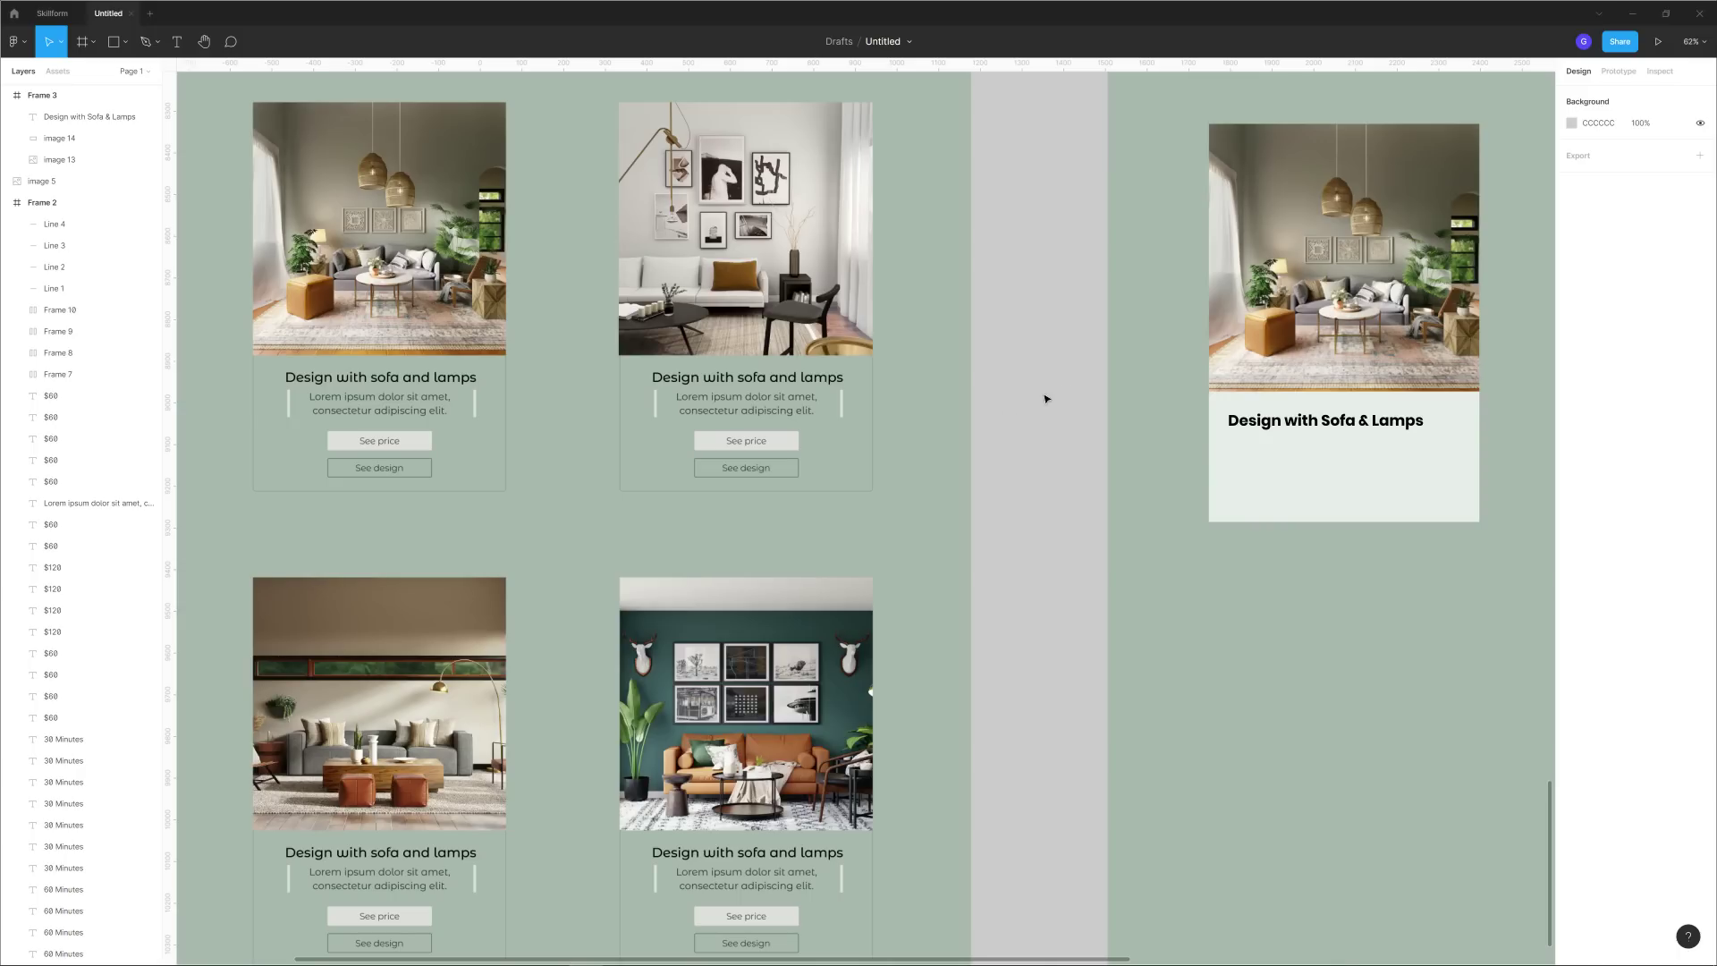
{"action": "left_click", "coordinate": [1311, 427]}
{"action": "key", "text": "ctrl+d"}
{"action": "left_click_drag", "start_coordinate": [1311, 428], "coordinate": [1283, 462]}
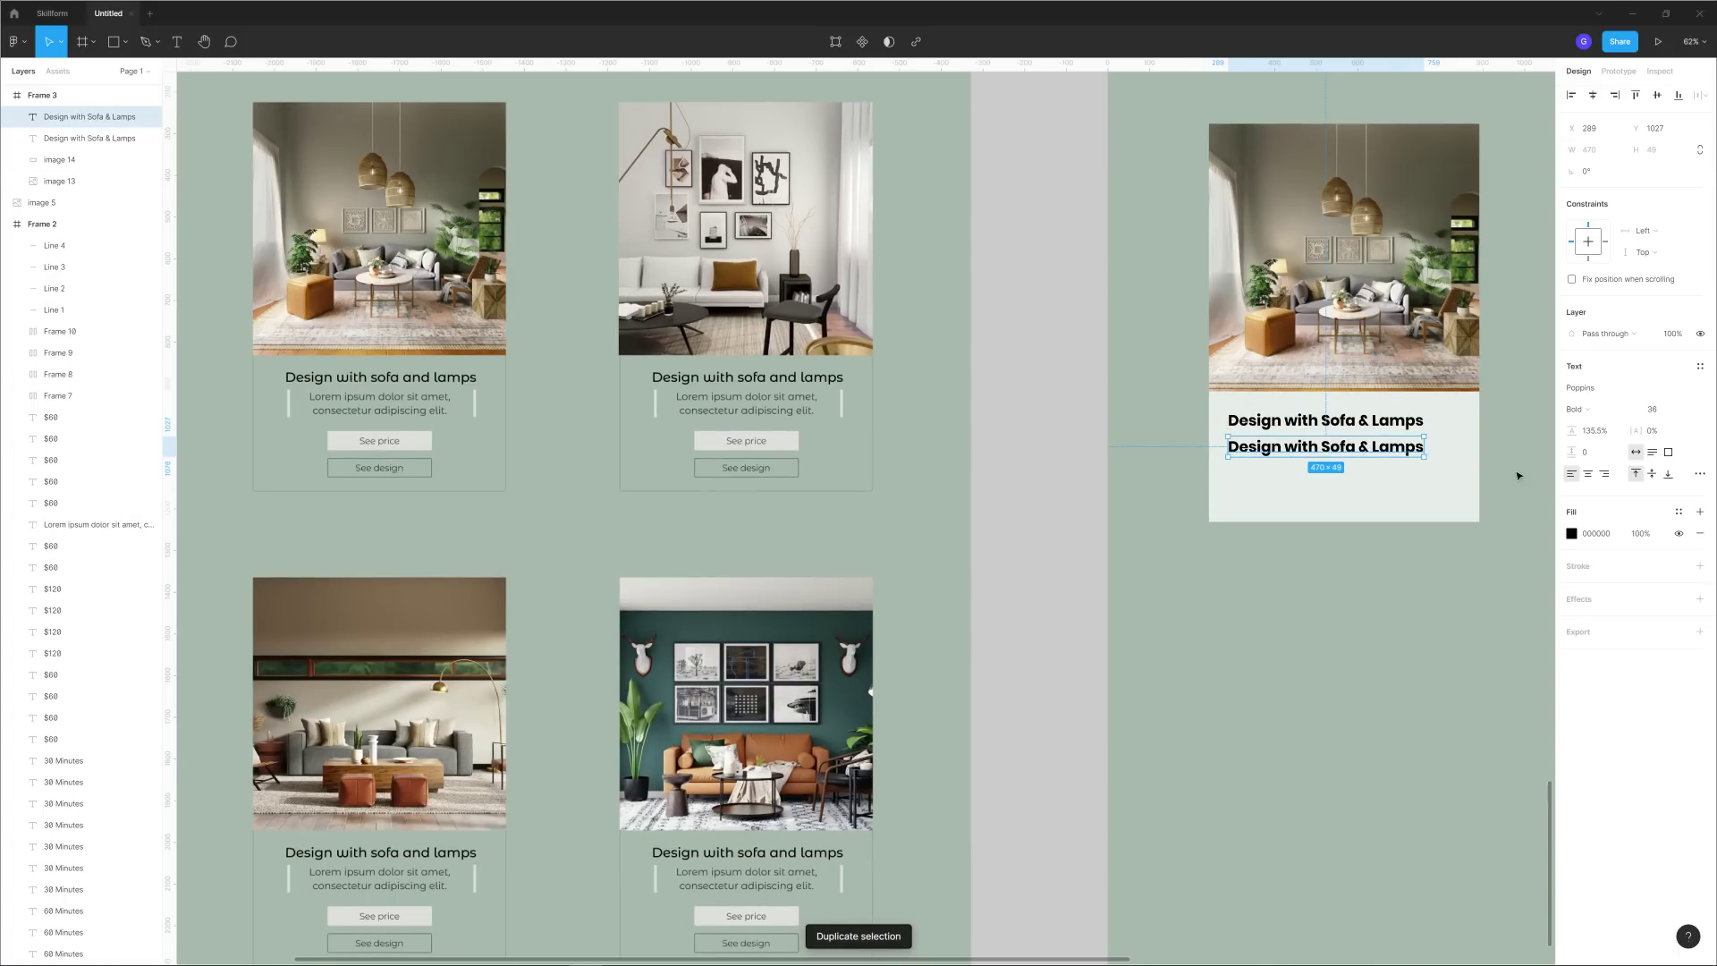
{"action": "left_click", "coordinate": [1664, 413]}
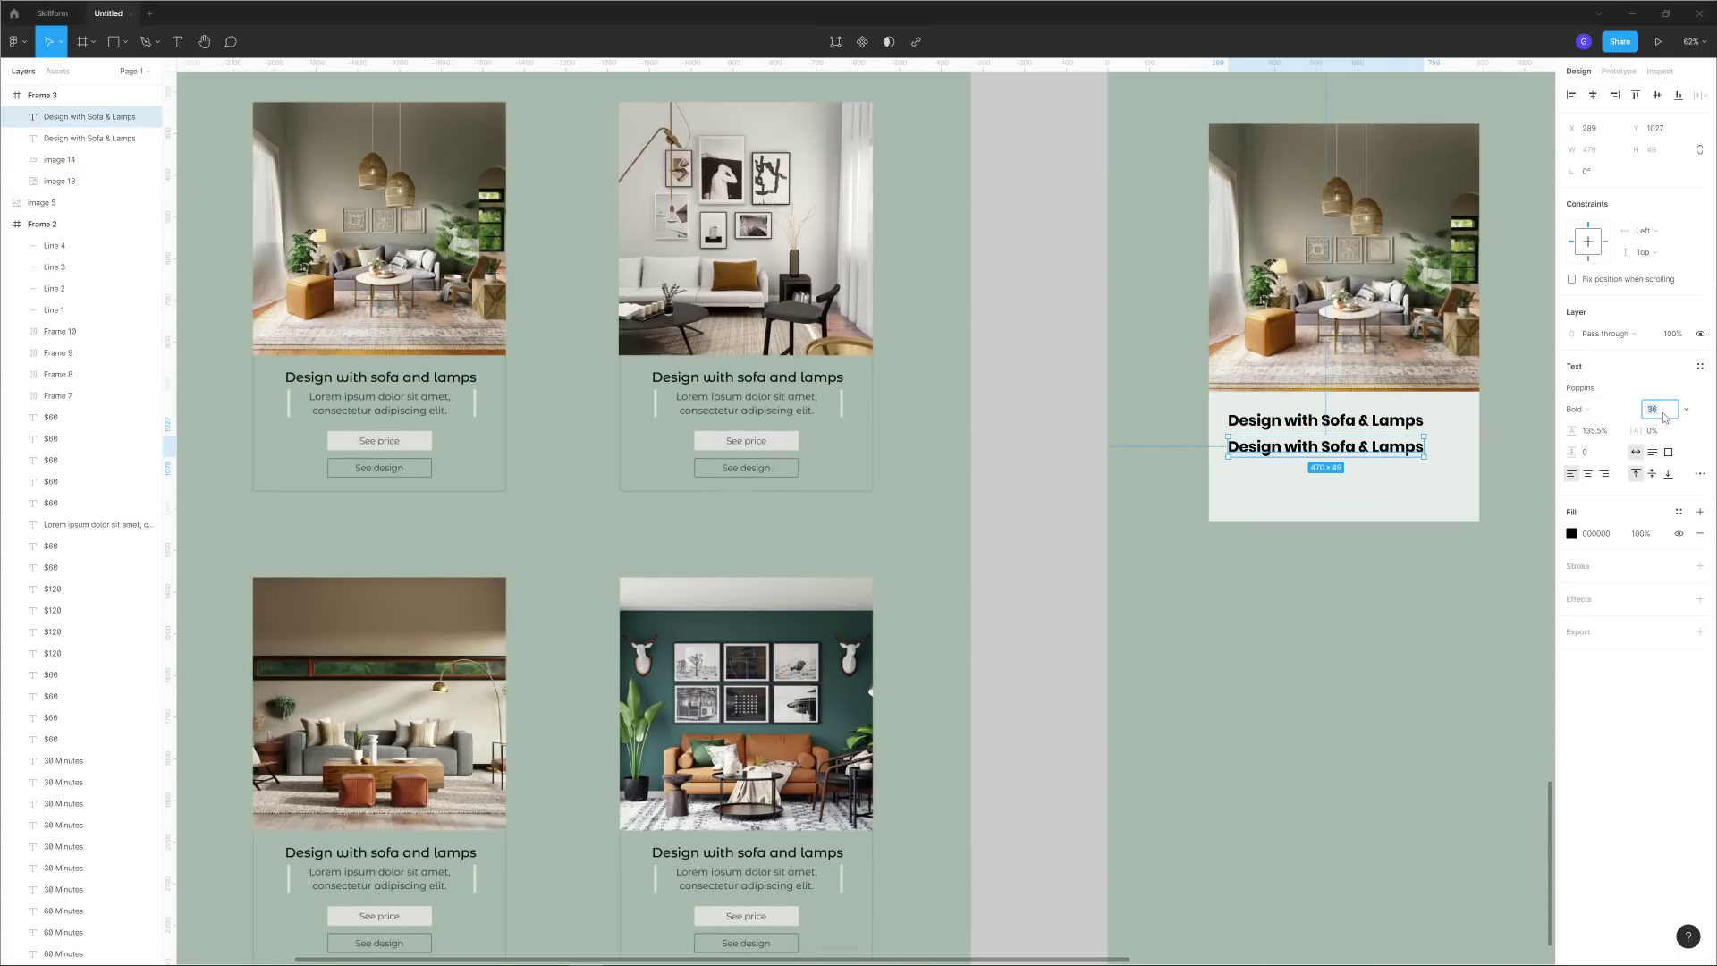
{"action": "key", "text": "Return"}
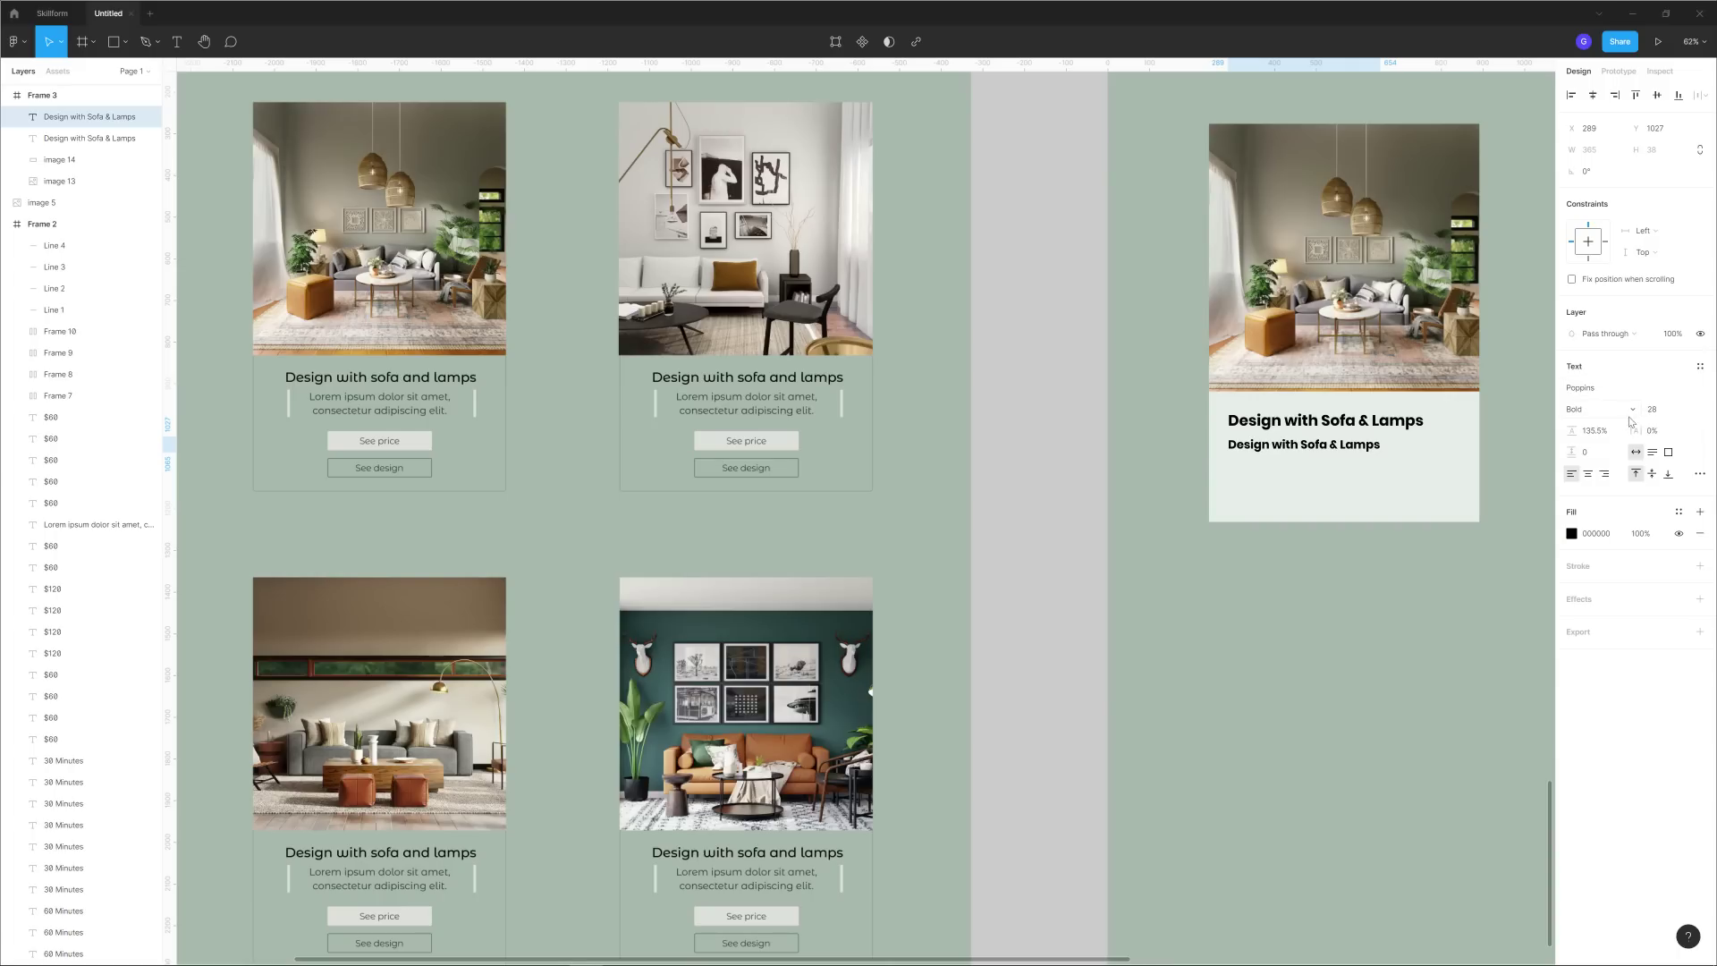
{"action": "left_click", "coordinate": [1579, 409]}
{"action": "left_click", "coordinate": [1605, 367]}
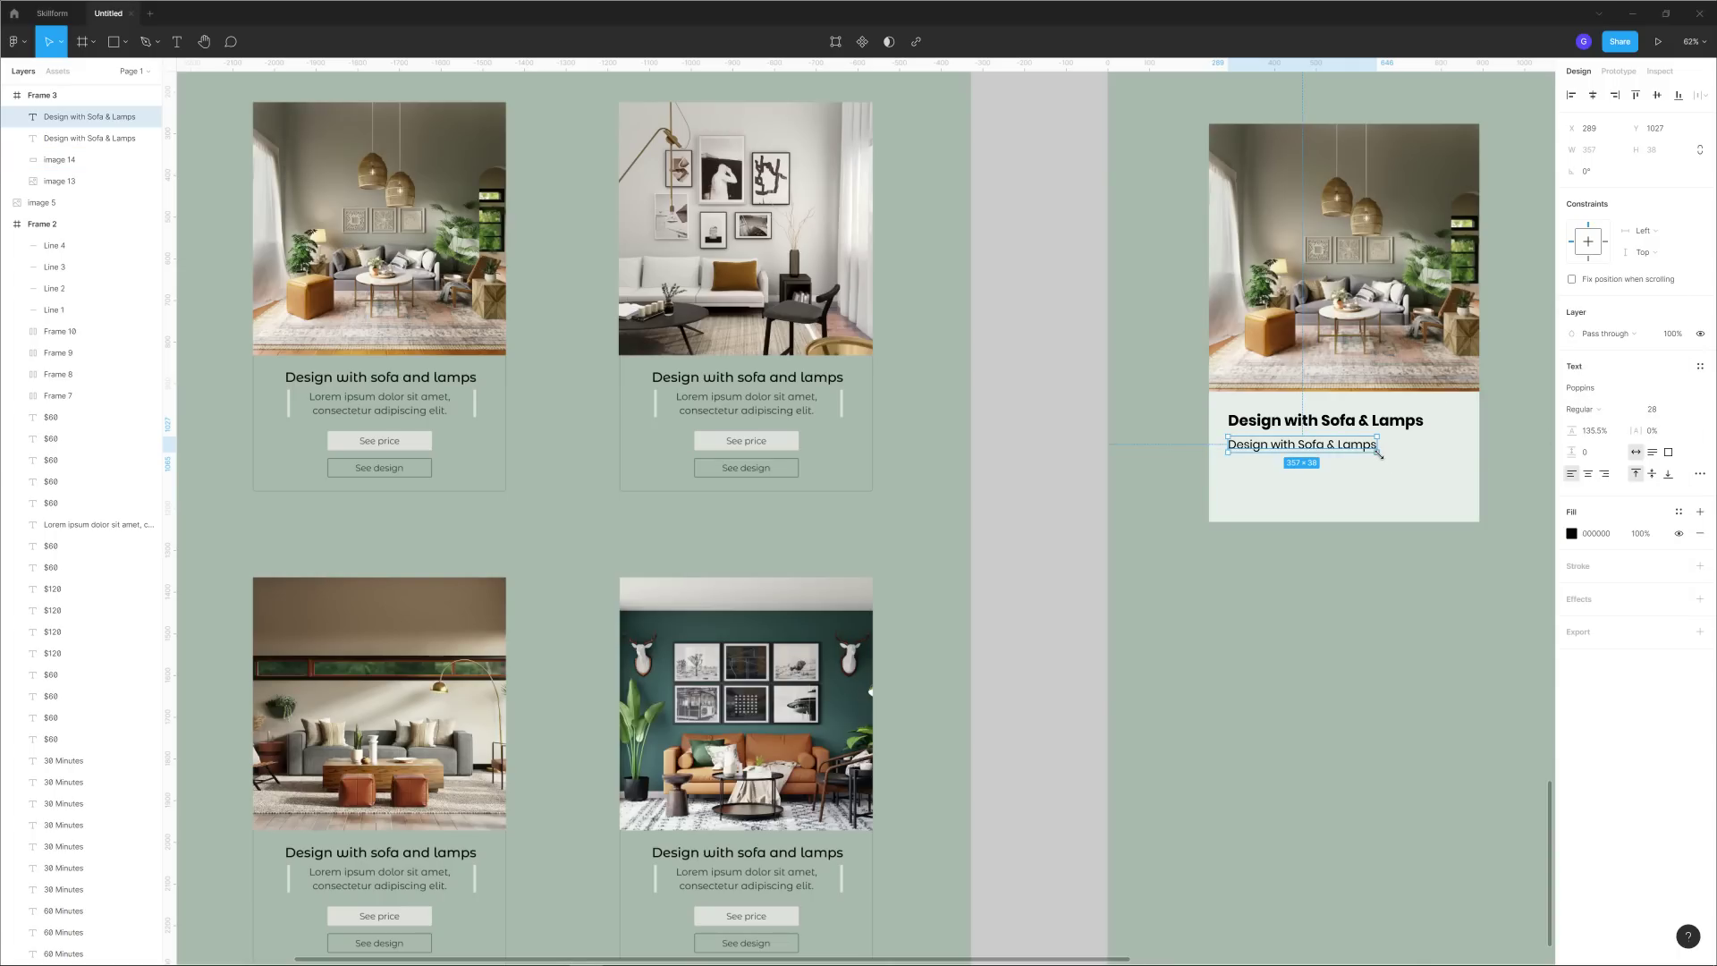
Enlarge the copied text's box to about 535 by 92 and fill it with placeholder text using the Lorem ipsum plugin.
{"action": "left_click_drag", "start_coordinate": [1378, 453], "coordinate": [1452, 475]}
{"action": "right_click", "coordinate": [1078, 437]}
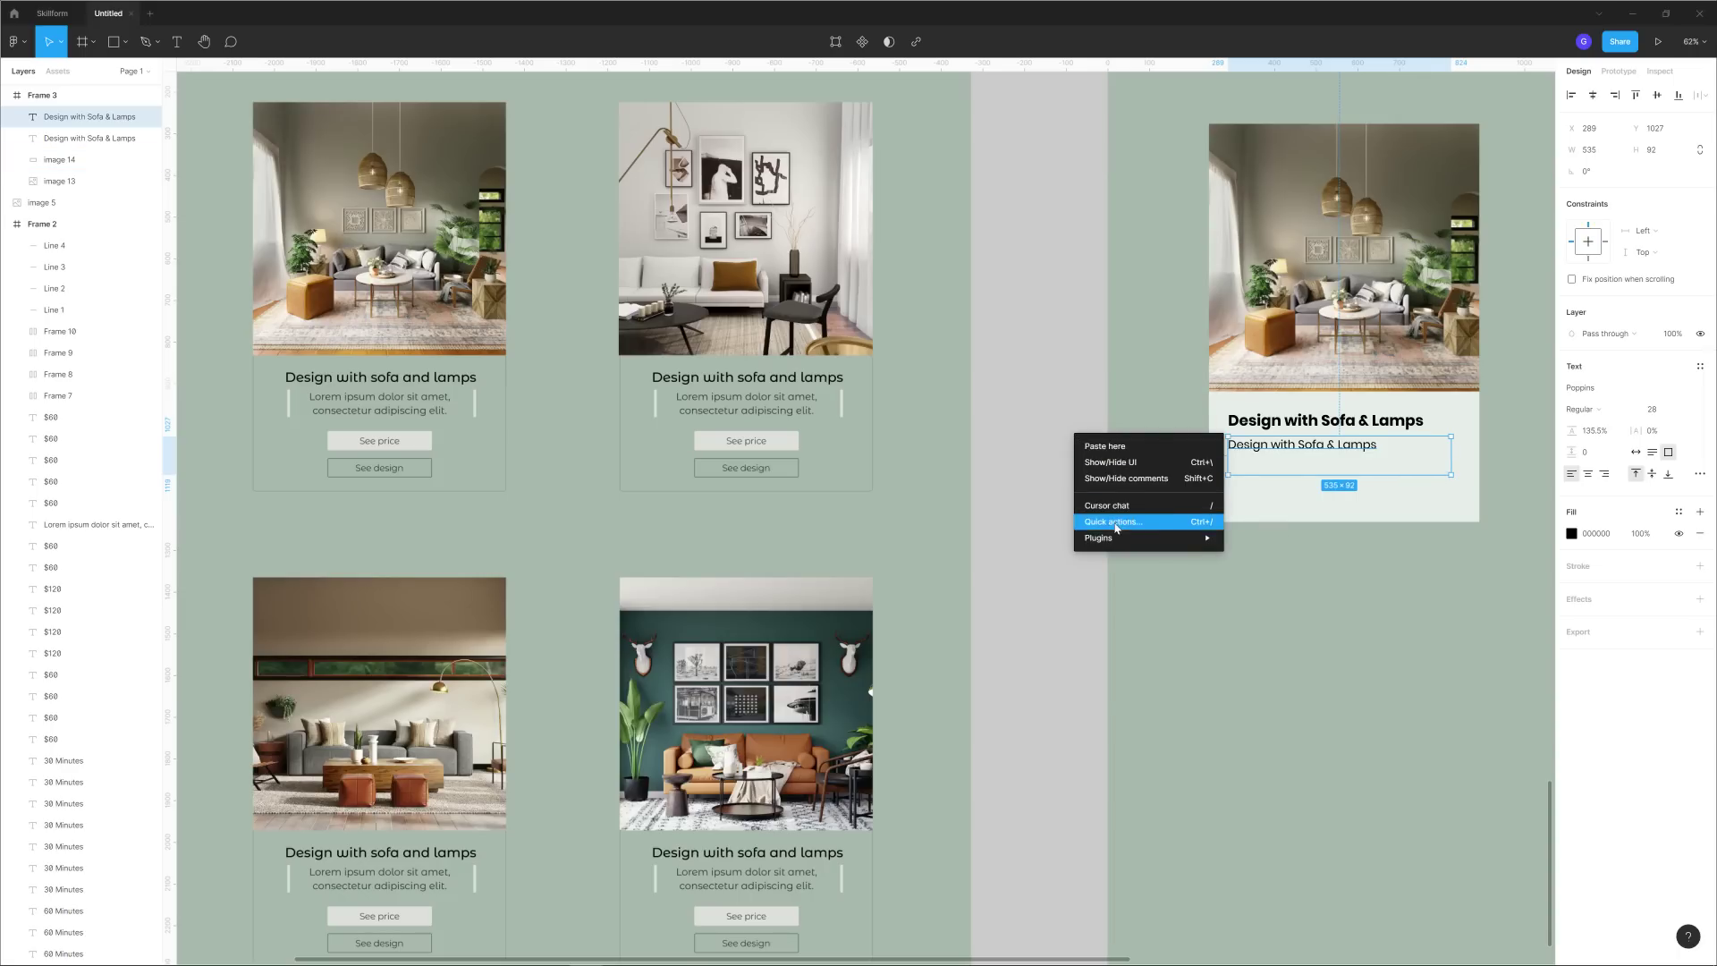
{"action": "mouse_move", "coordinate": [1198, 538]}
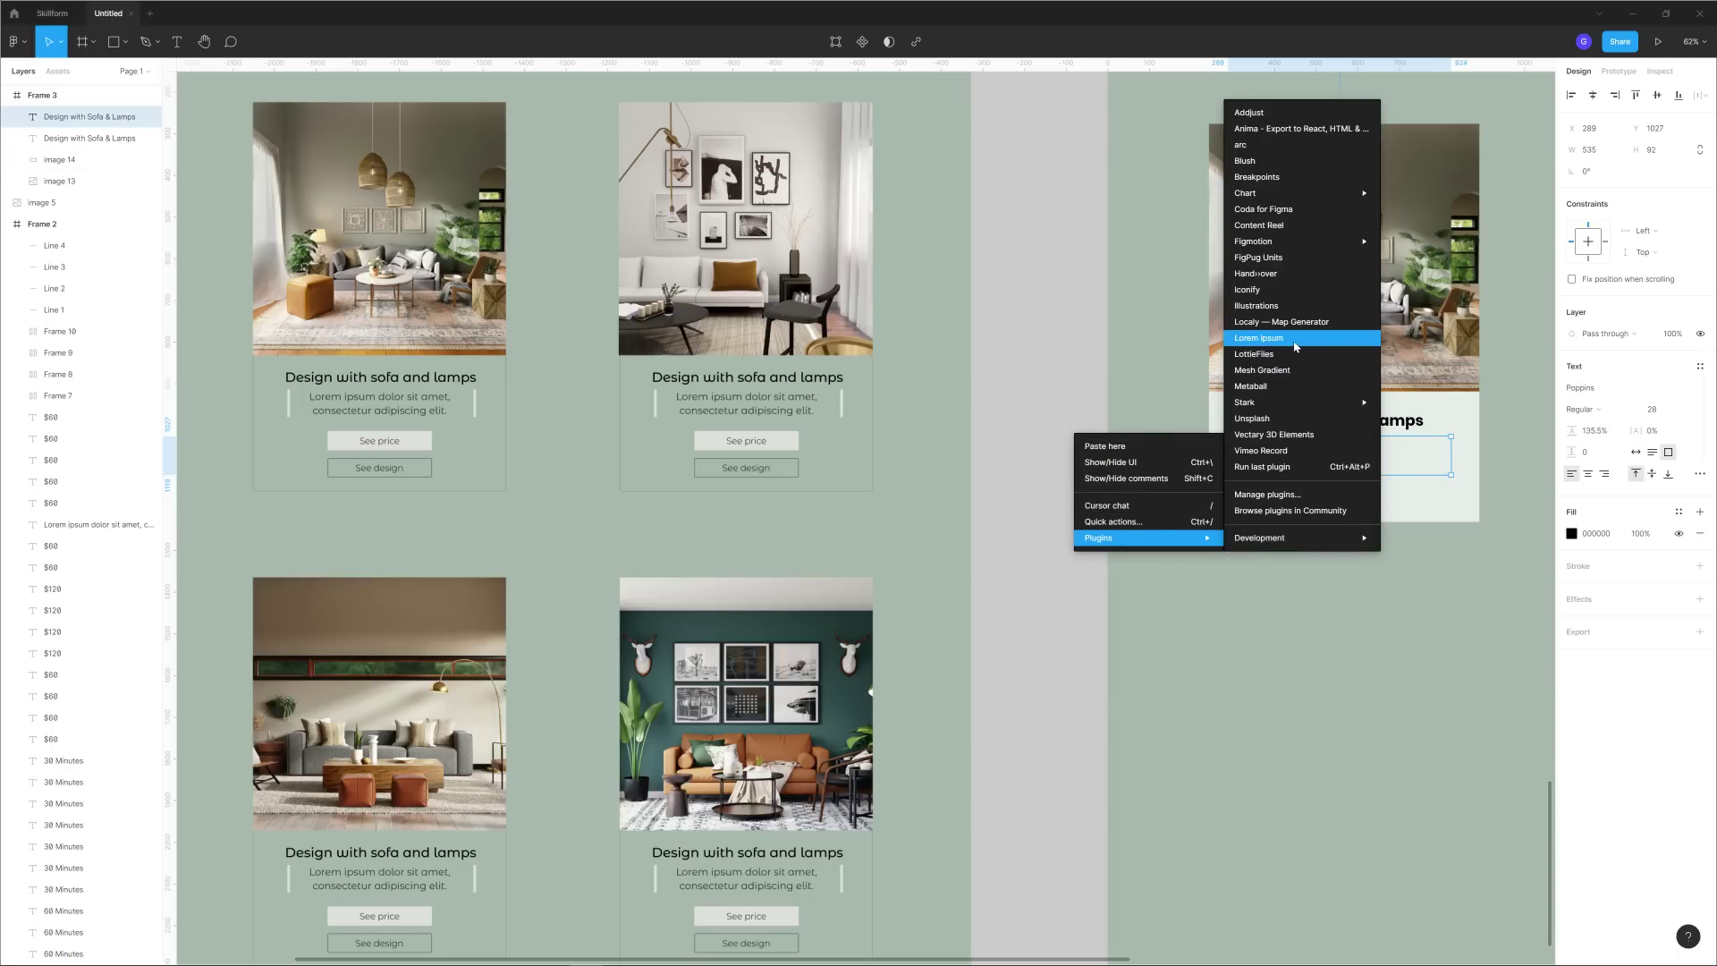
{"action": "left_click", "coordinate": [1259, 338]}
{"action": "left_click", "coordinate": [907, 577]}
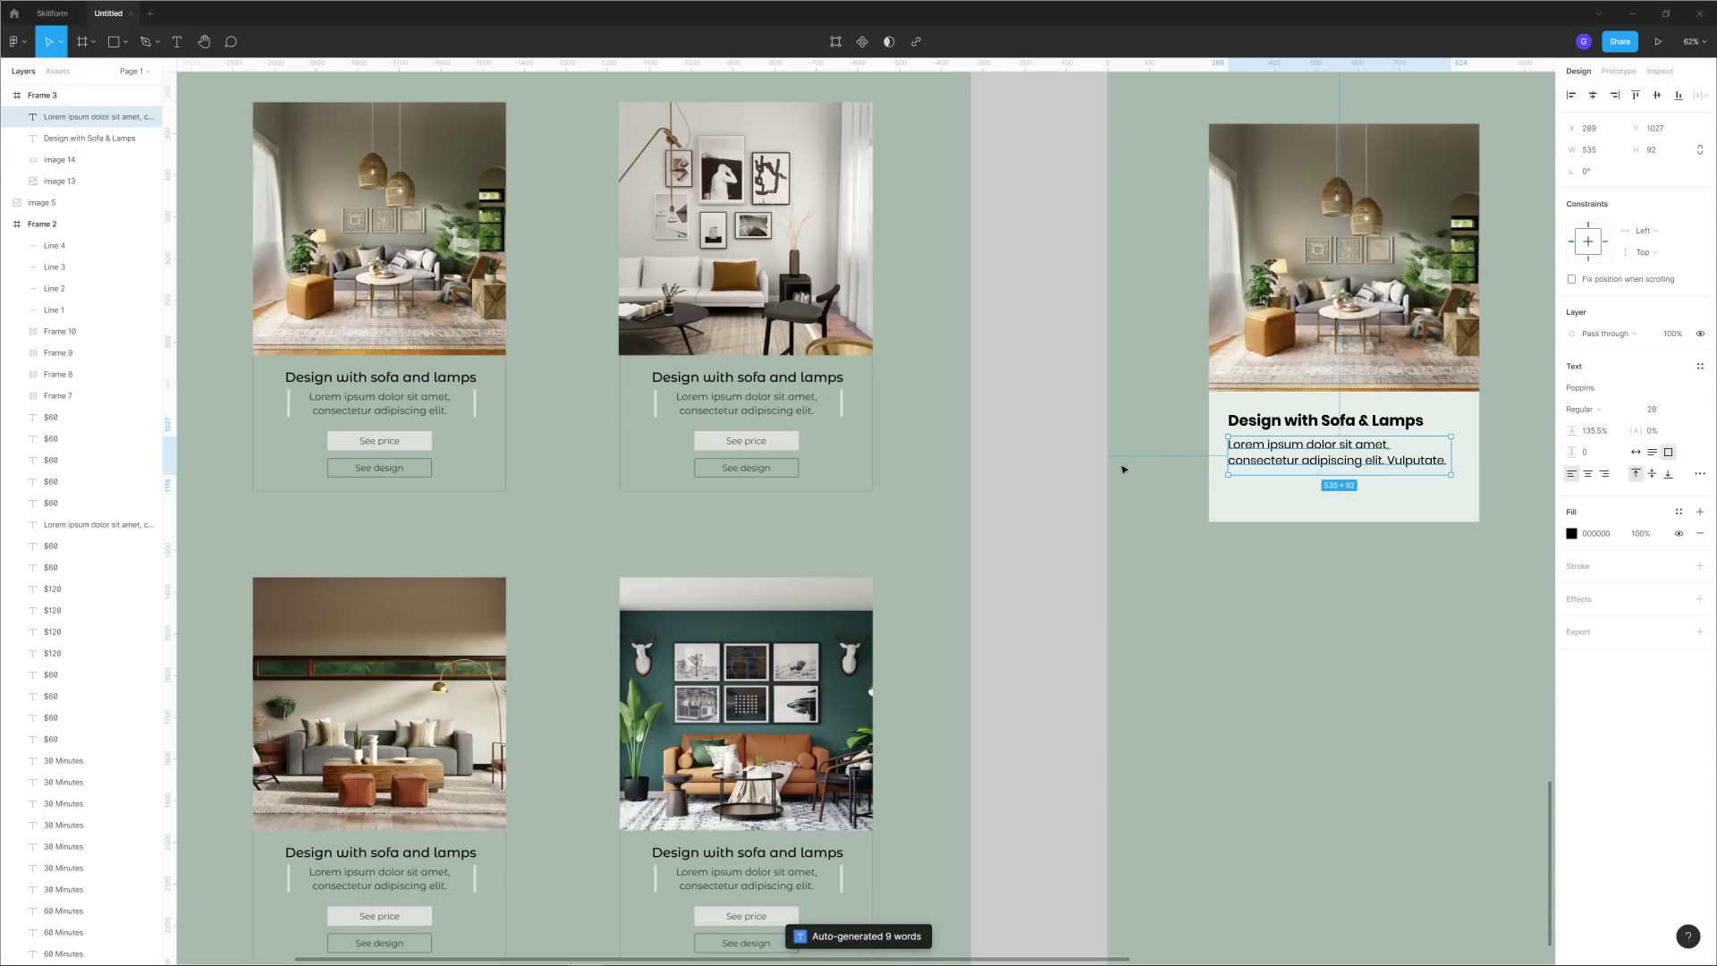
{"action": "left_click", "coordinate": [1064, 462]}
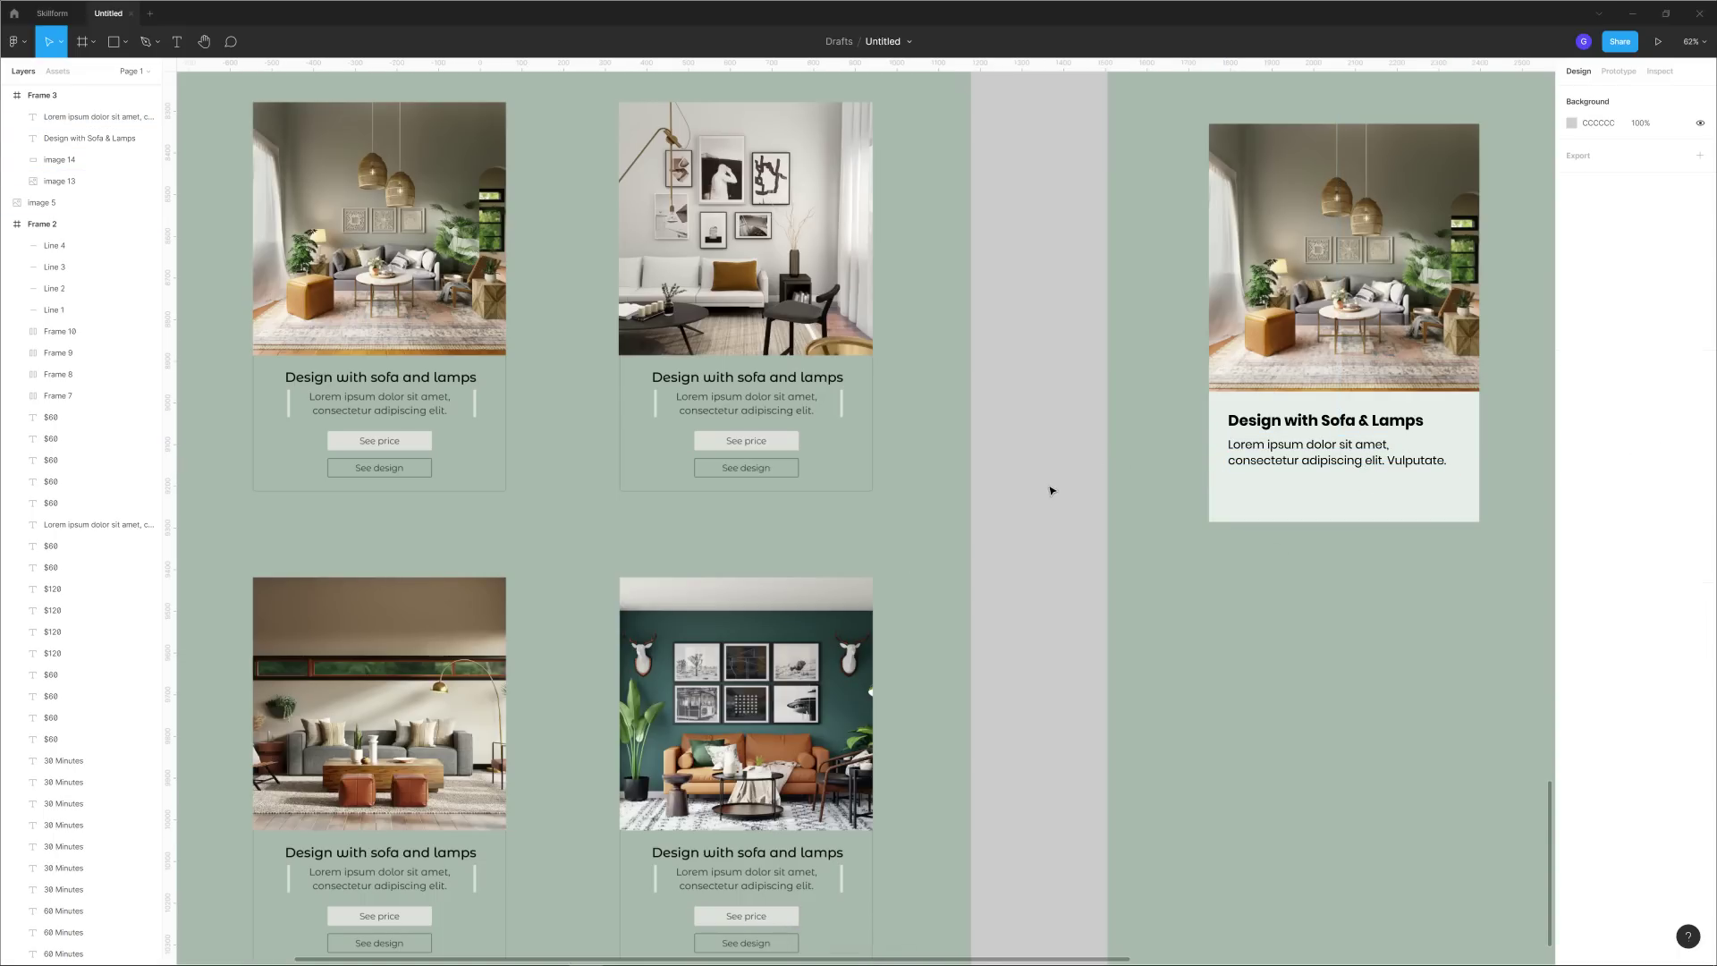
Extend the pale panel downward to a height of about 345 to make room beneath the description.
{"action": "scroll", "coordinate": [739, 441], "scroll_direction": "up", "scroll_amount": 5}
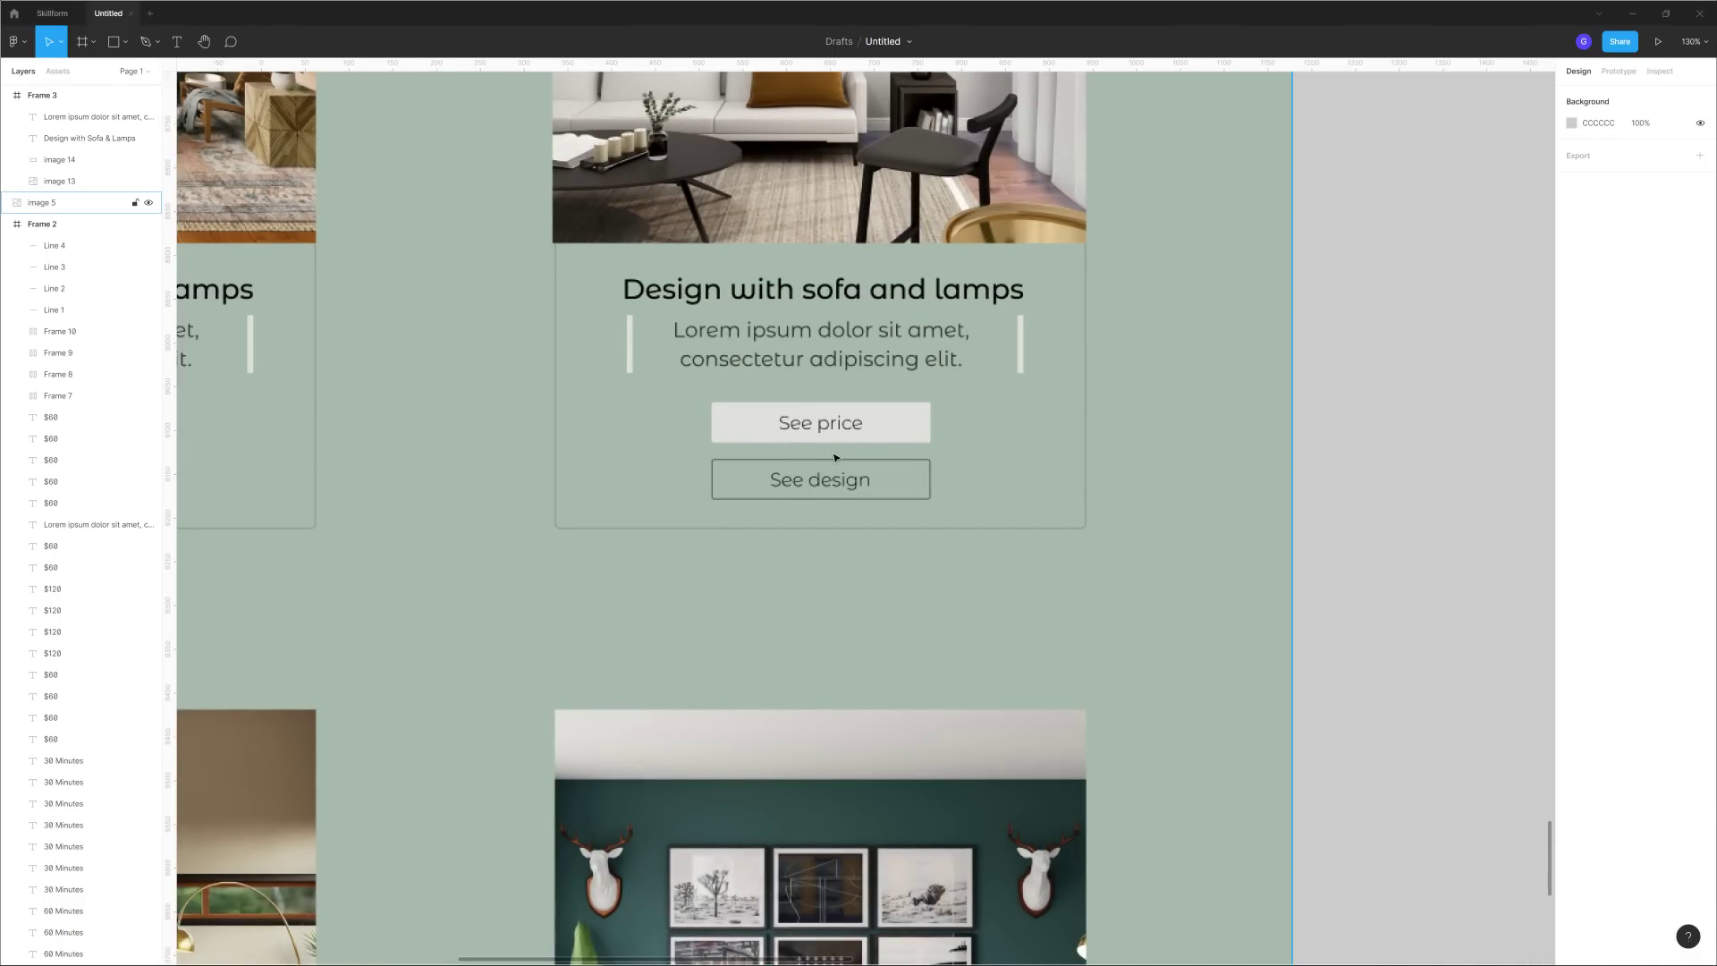
{"action": "scroll", "coordinate": [992, 481], "scroll_direction": "down", "scroll_amount": 3}
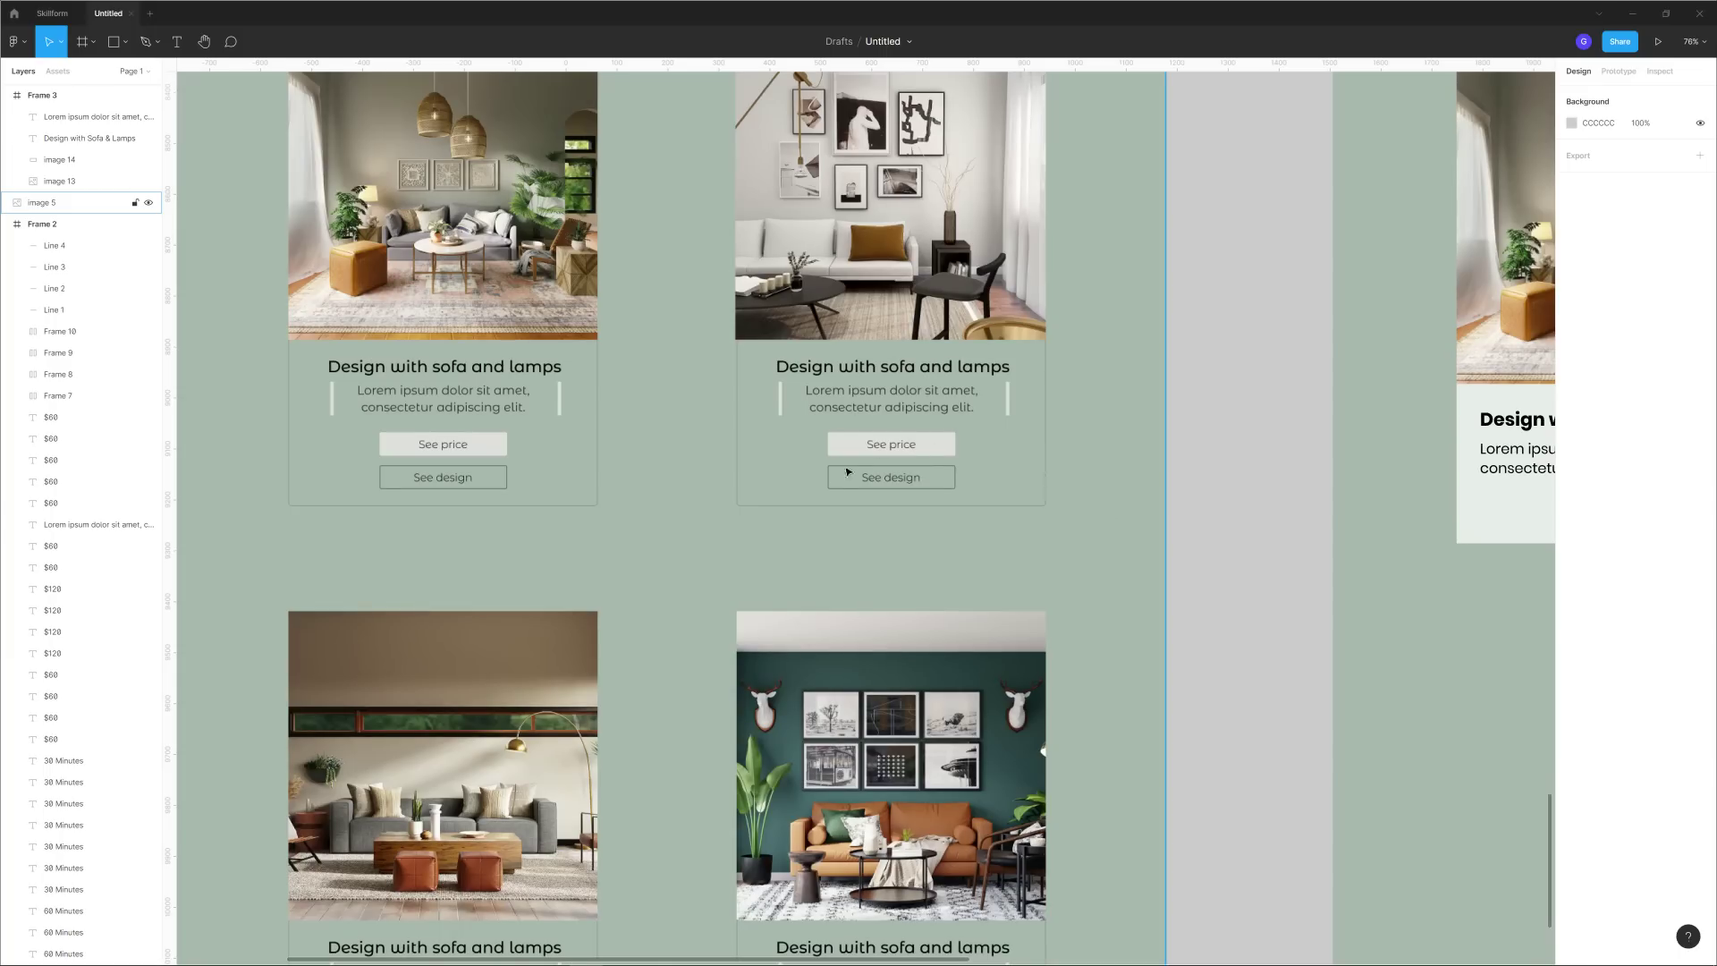
{"action": "scroll", "coordinate": [1152, 523], "scroll_direction": "down", "scroll_amount": 2}
{"action": "left_click_drag", "start_coordinate": [1150, 525], "coordinate": [709, 472]}
{"action": "left_click", "coordinate": [1002, 489]}
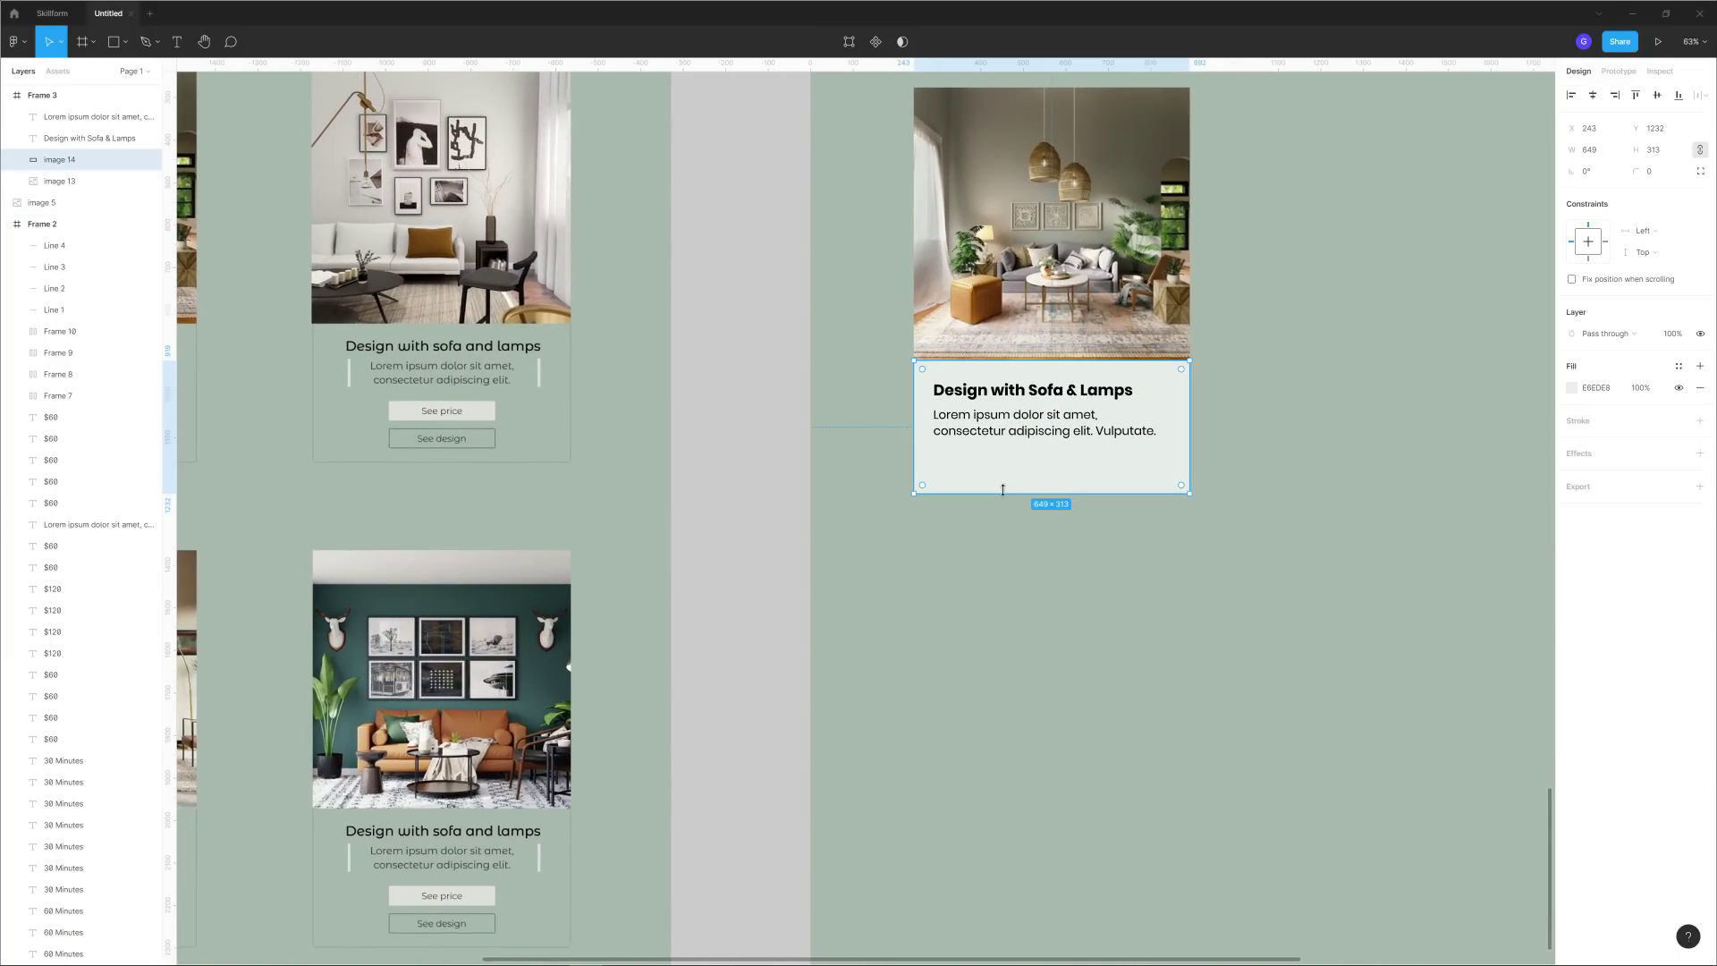
{"action": "left_click_drag", "start_coordinate": [1011, 491], "coordinate": [1010, 506]}
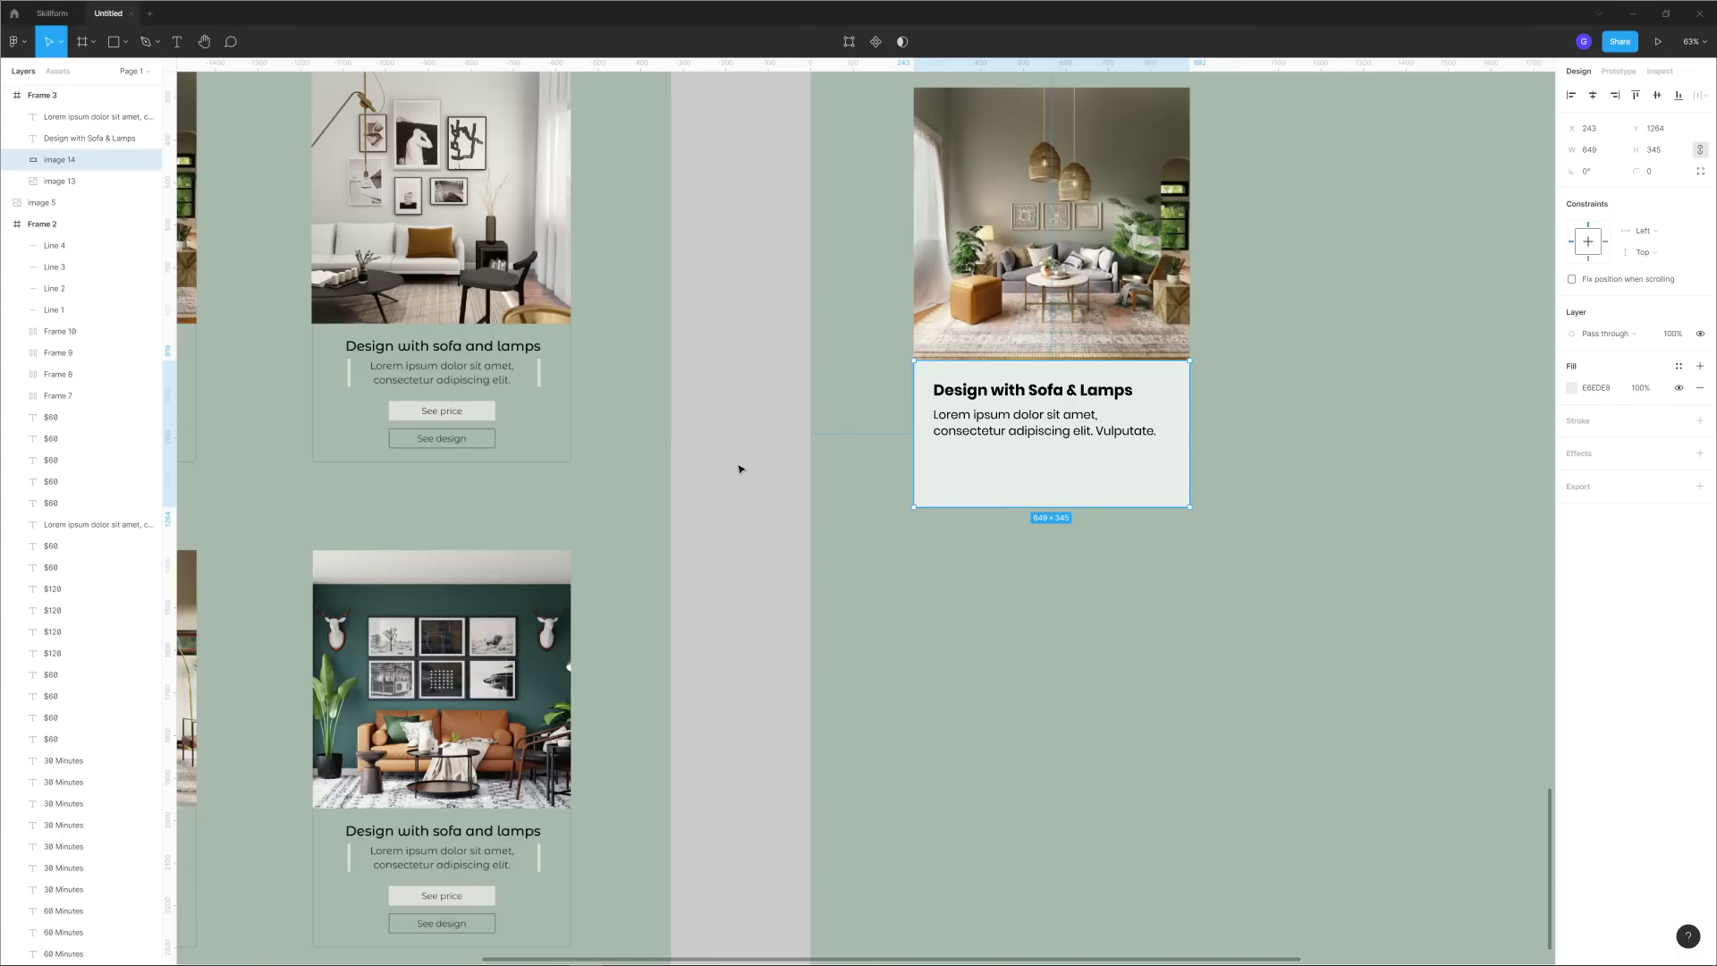
Duplicate the card heading, place the copy below the description and change its text to "See price".
{"action": "scroll", "coordinate": [375, 435], "scroll_direction": "up", "scroll_amount": 3}
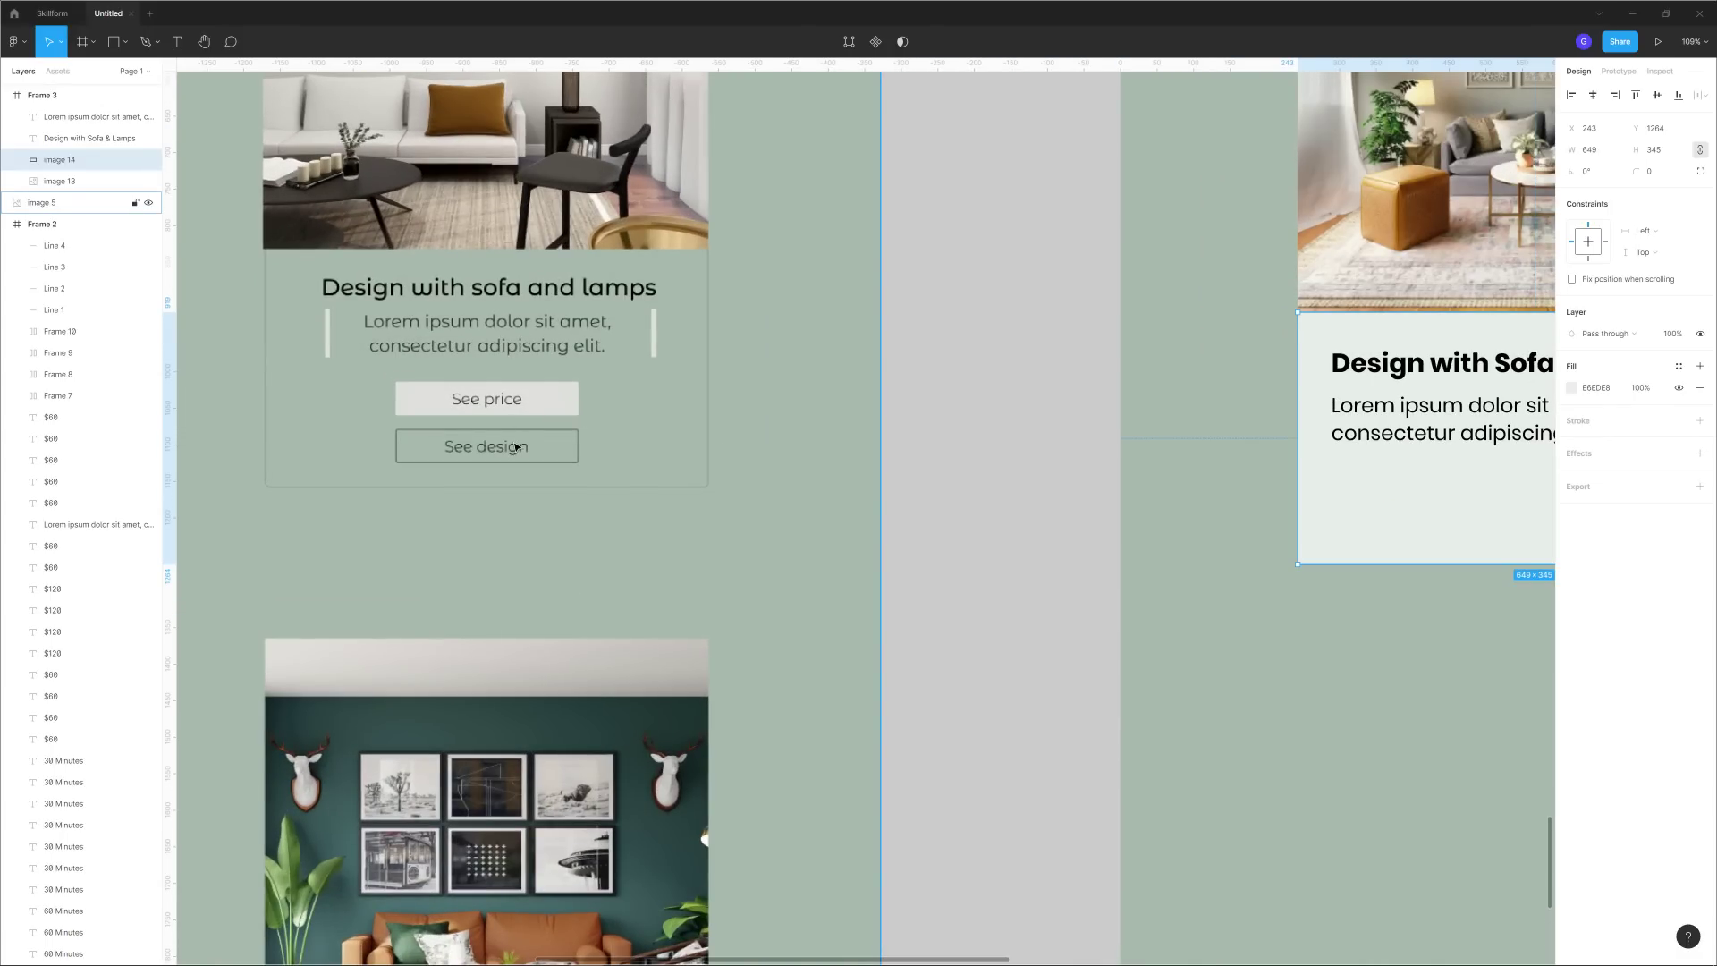
{"action": "scroll", "coordinate": [600, 451], "scroll_direction": "down", "scroll_amount": 2}
{"action": "scroll", "coordinate": [833, 498], "scroll_direction": "right", "scroll_amount": 5}
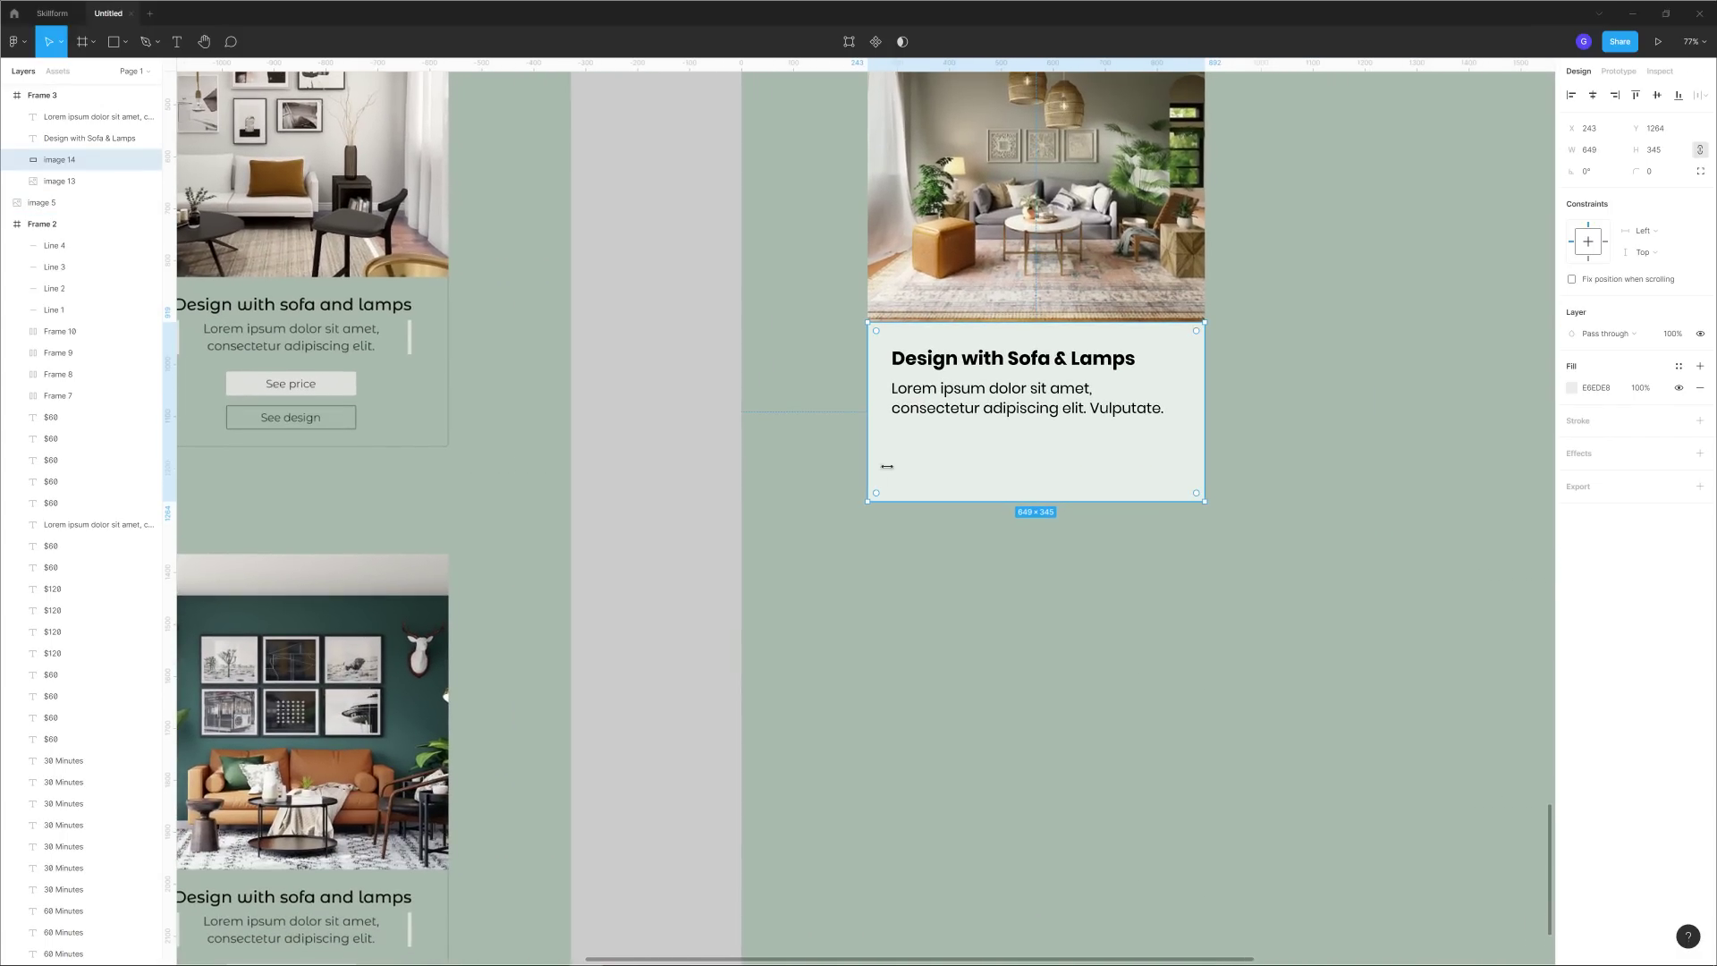
{"action": "left_click", "coordinate": [966, 559]}
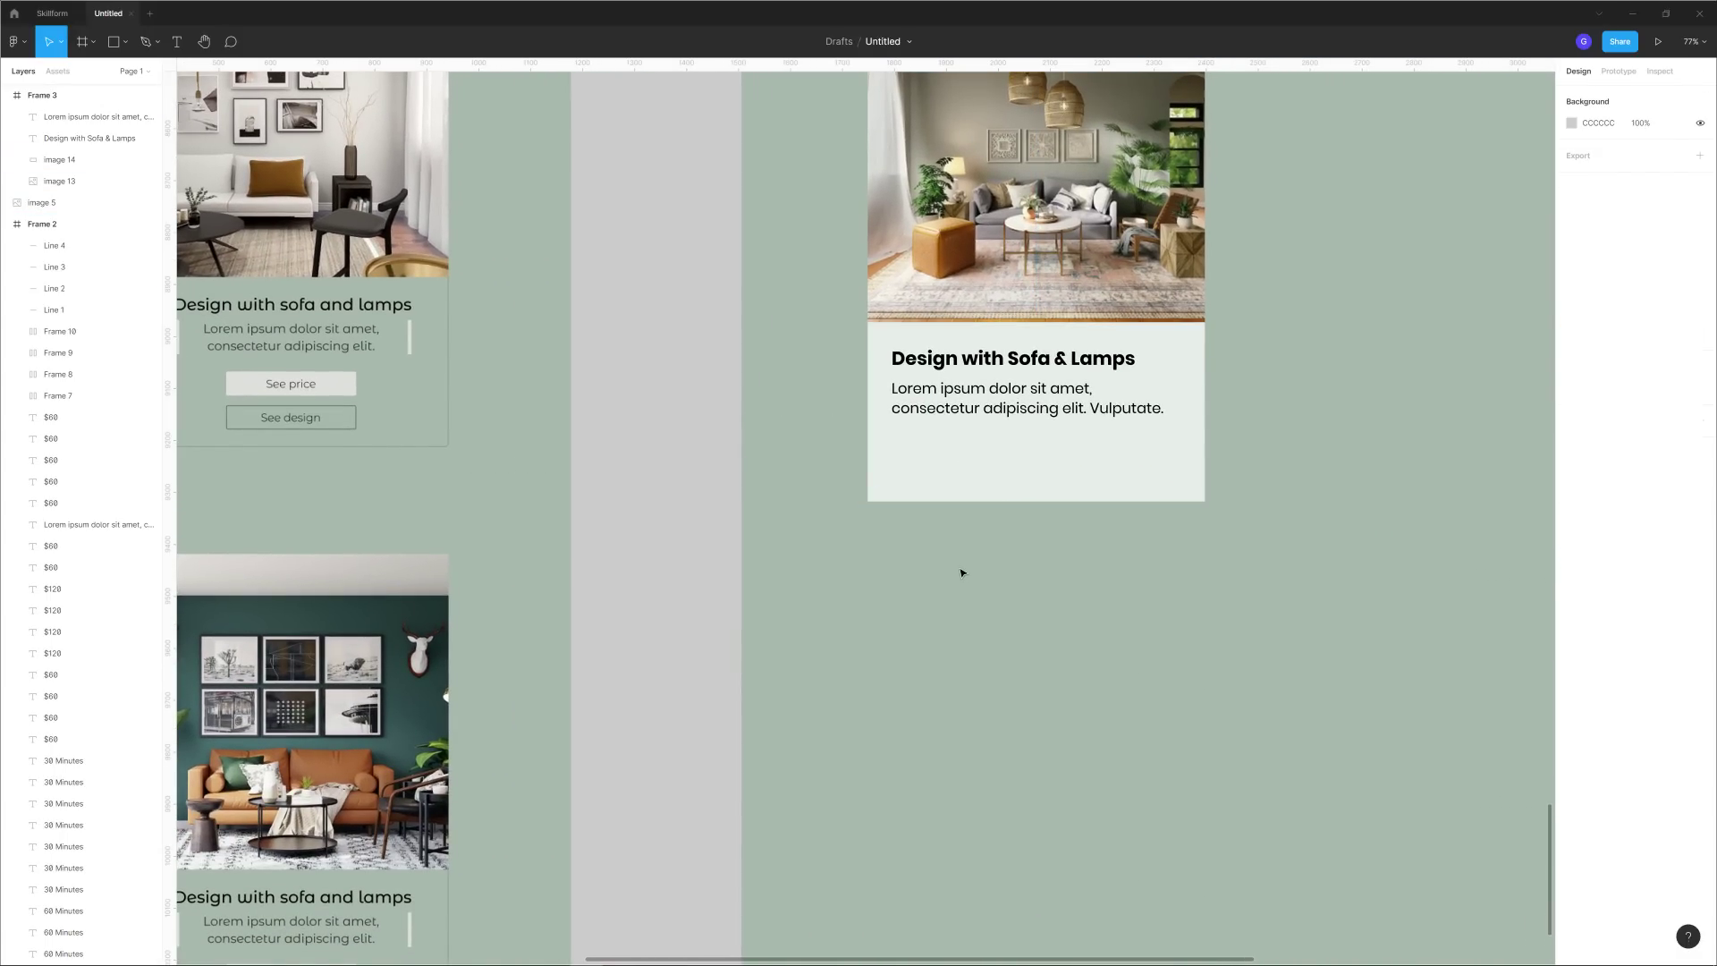
{"action": "left_click", "coordinate": [948, 398]}
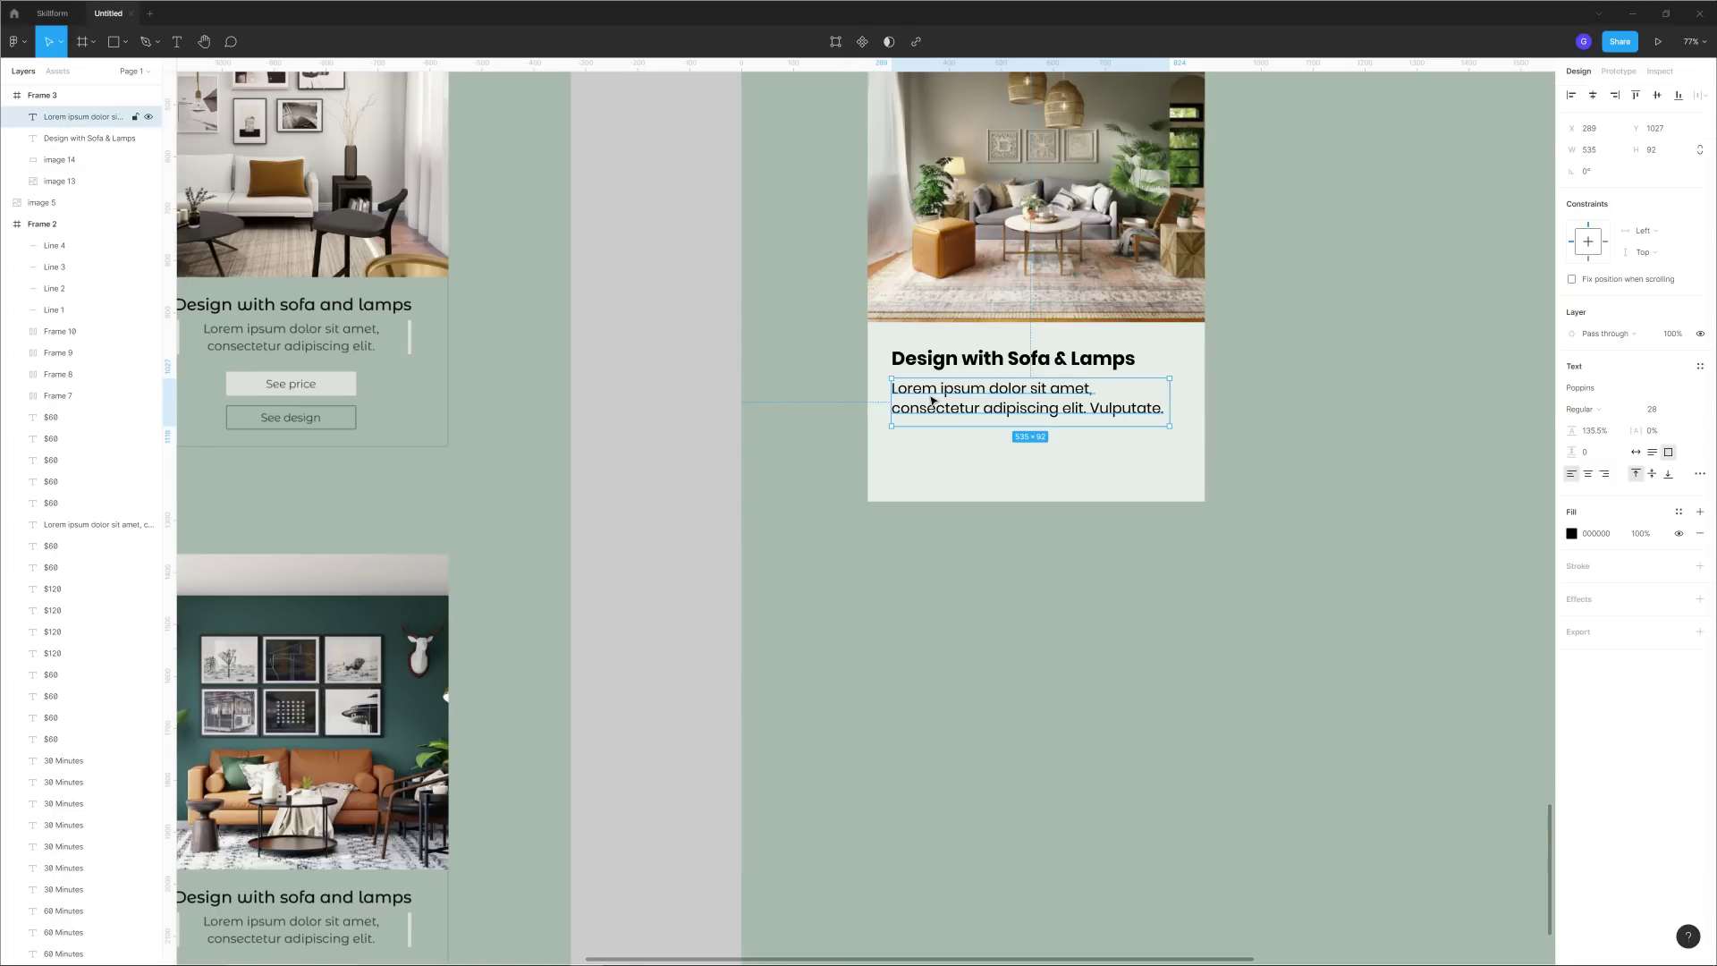
{"action": "left_click", "coordinate": [919, 361]}
{"action": "key", "text": "ctrl+d"}
{"action": "left_click_drag", "start_coordinate": [919, 360], "coordinate": [930, 467]}
{"action": "double_click", "coordinate": [937, 468]}
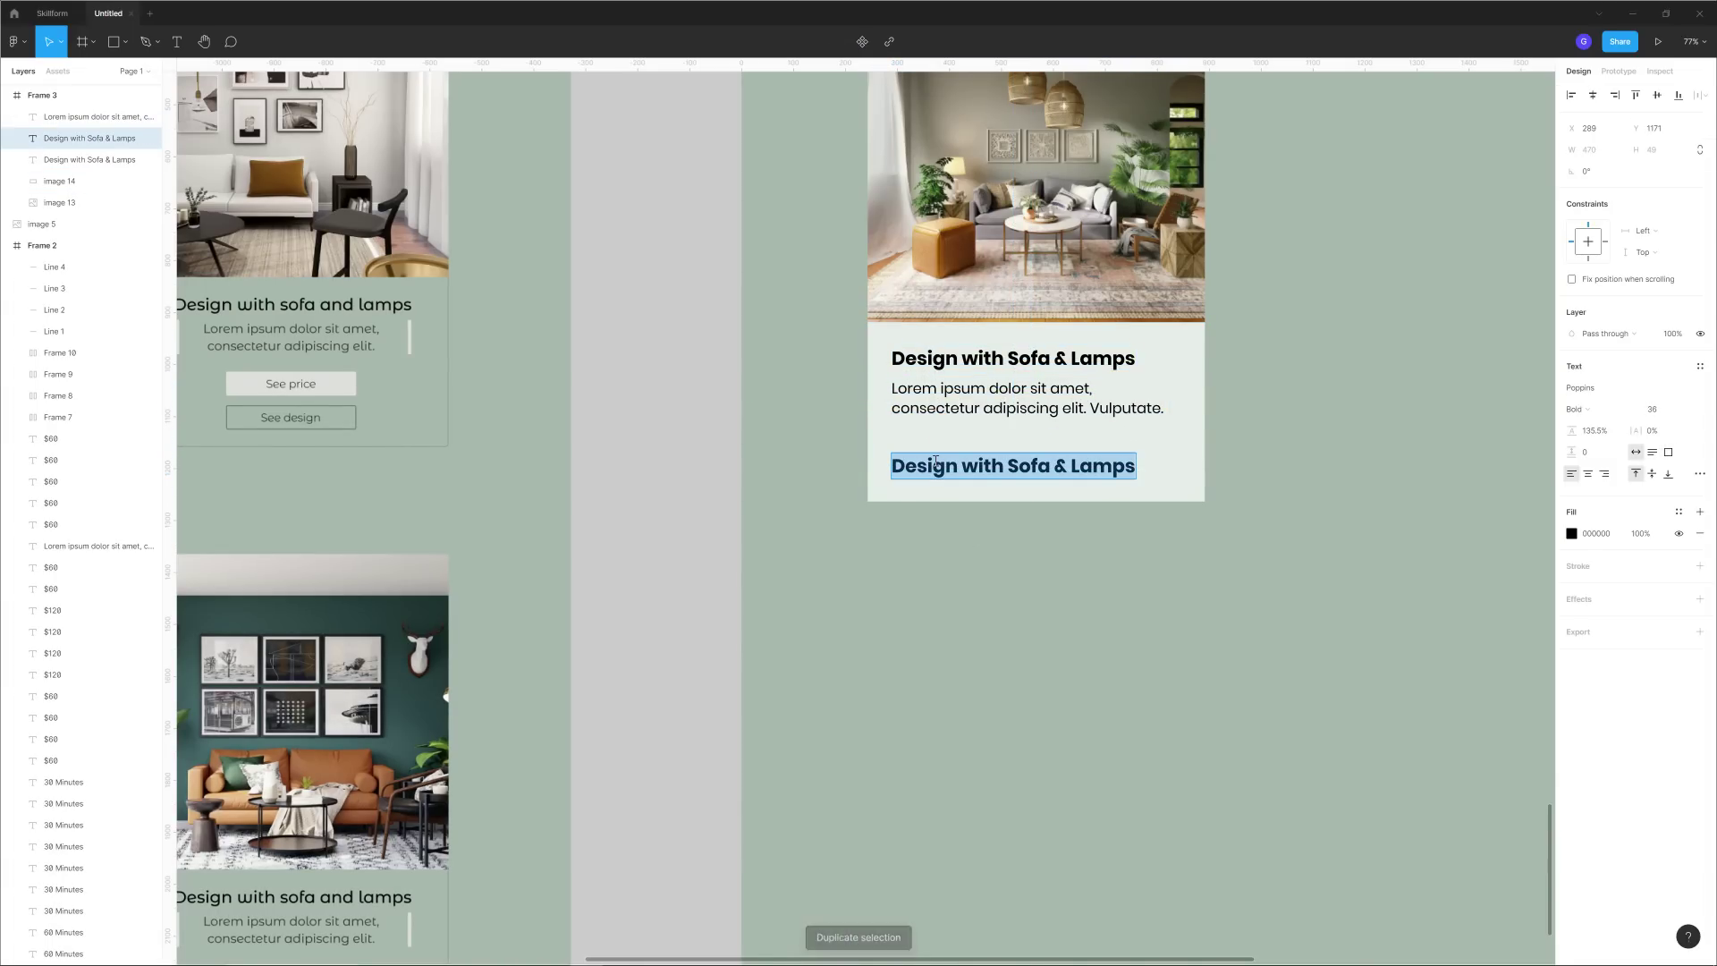
{"action": "type", "text": "See"}
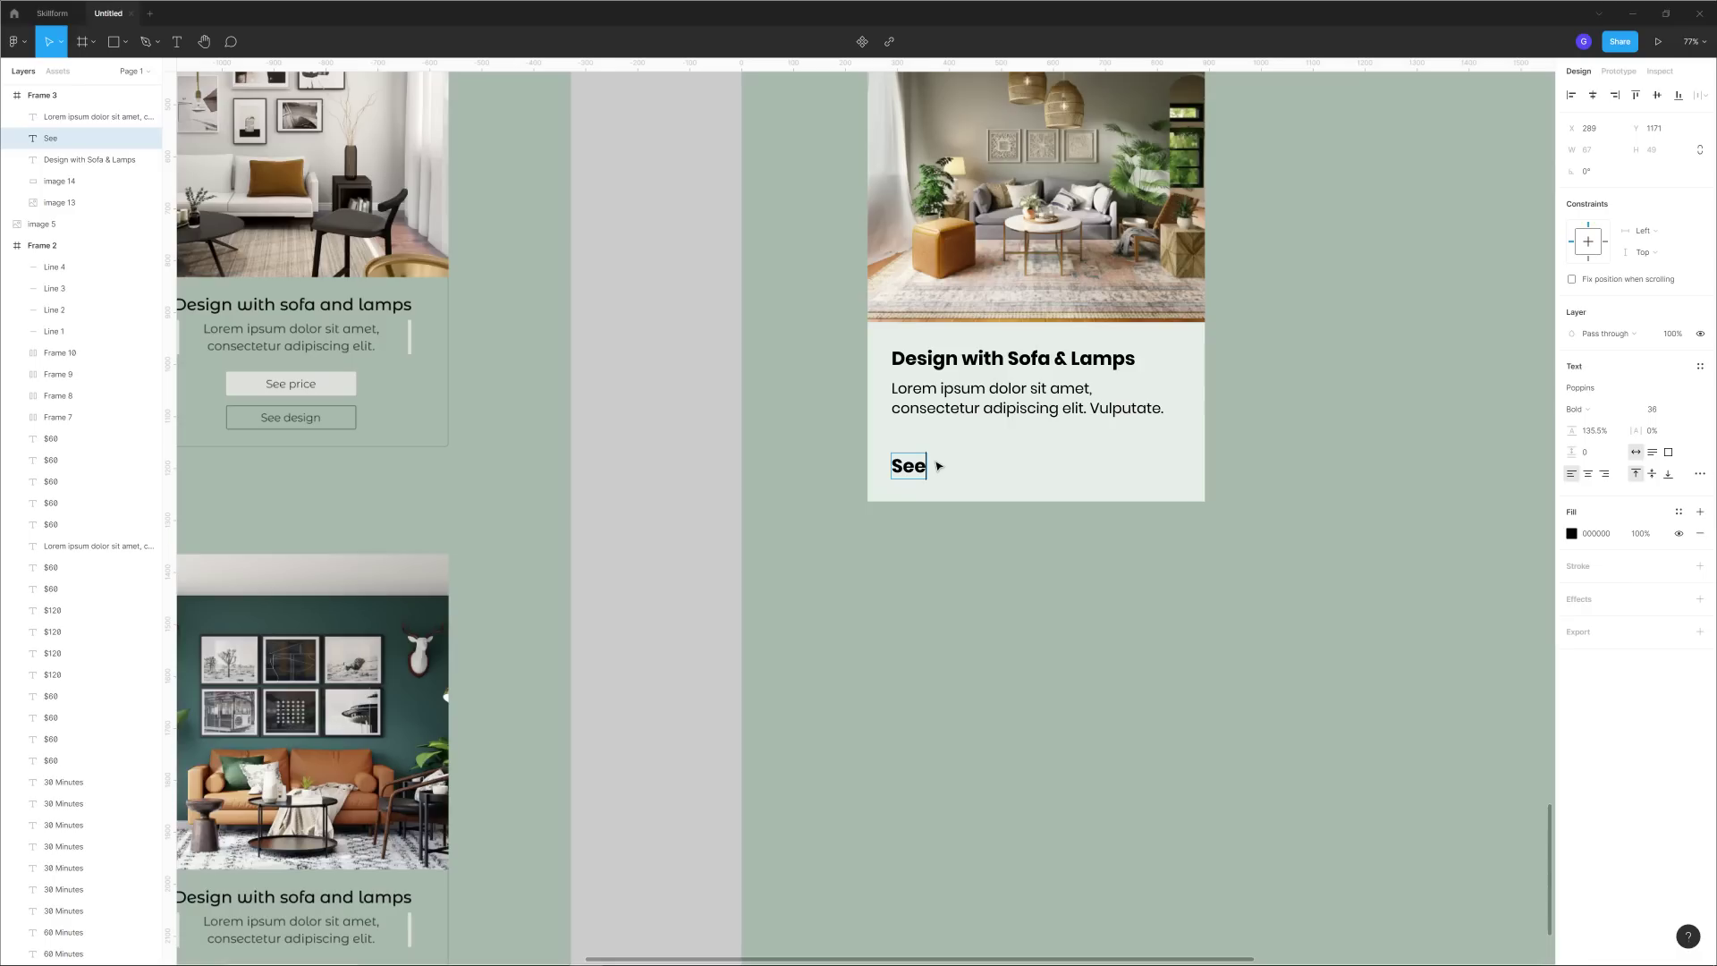
{"action": "type", "text": " price"}
{"action": "key", "text": "Escape"}
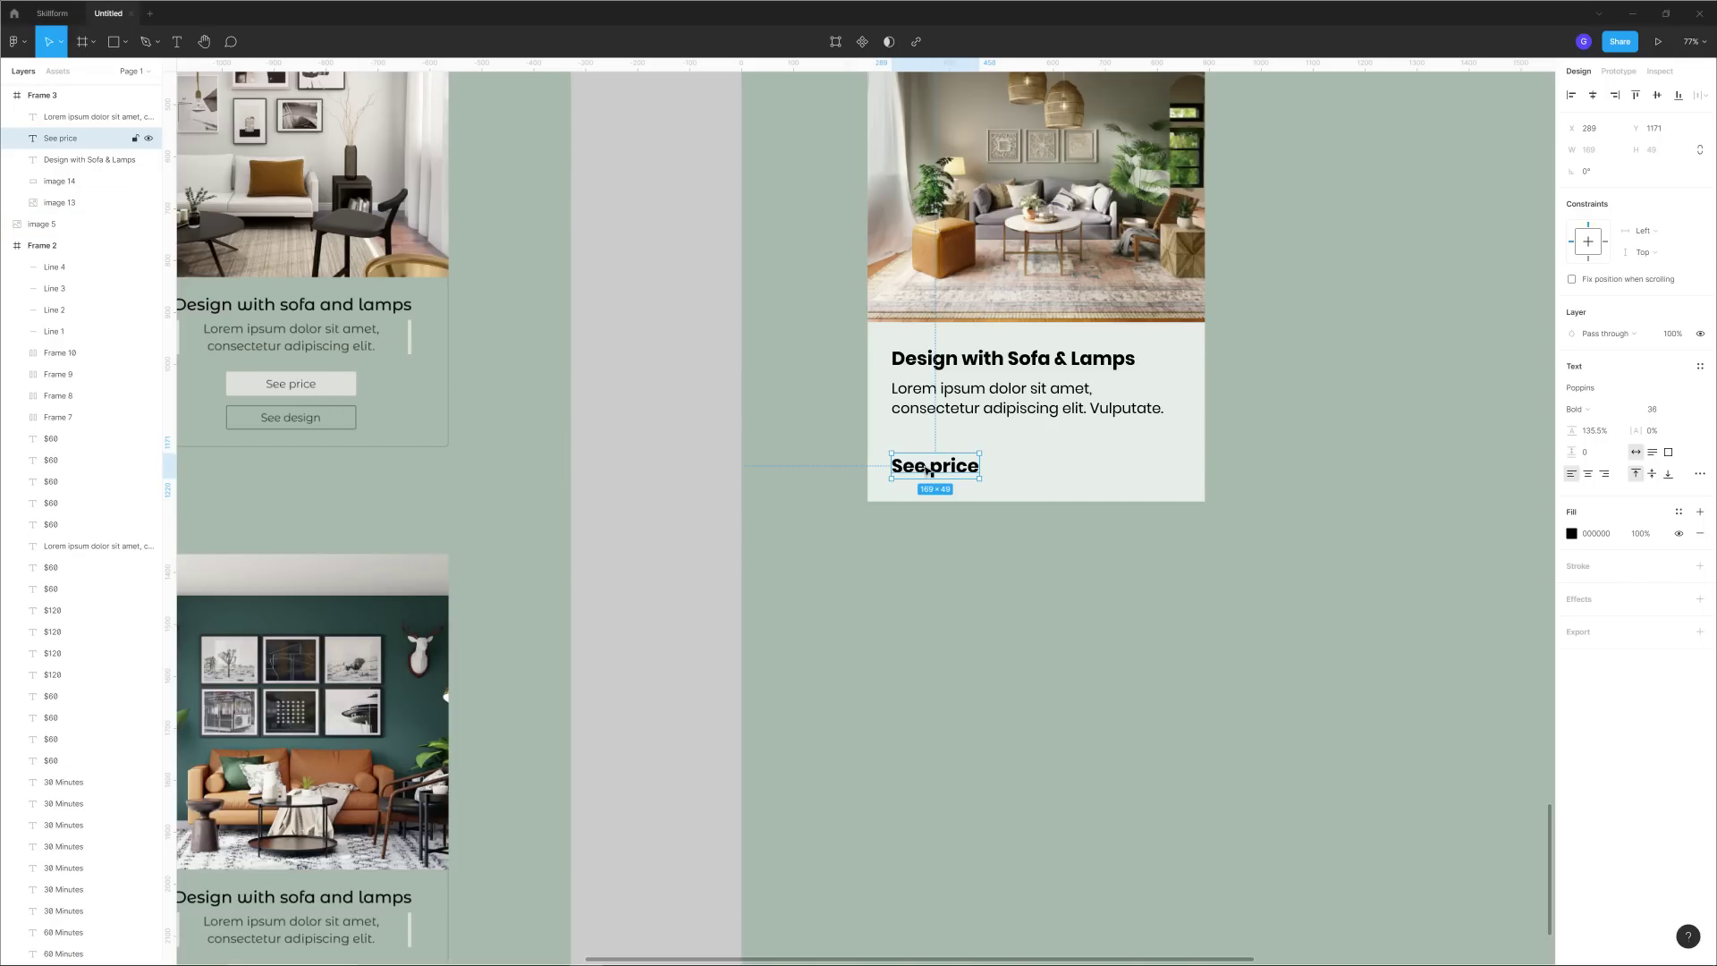
Set the font size of the "See price" text to 28.
{"action": "left_click", "coordinate": [1674, 416]}
{"action": "type", "text": "28"}
{"action": "key", "text": "Return"}
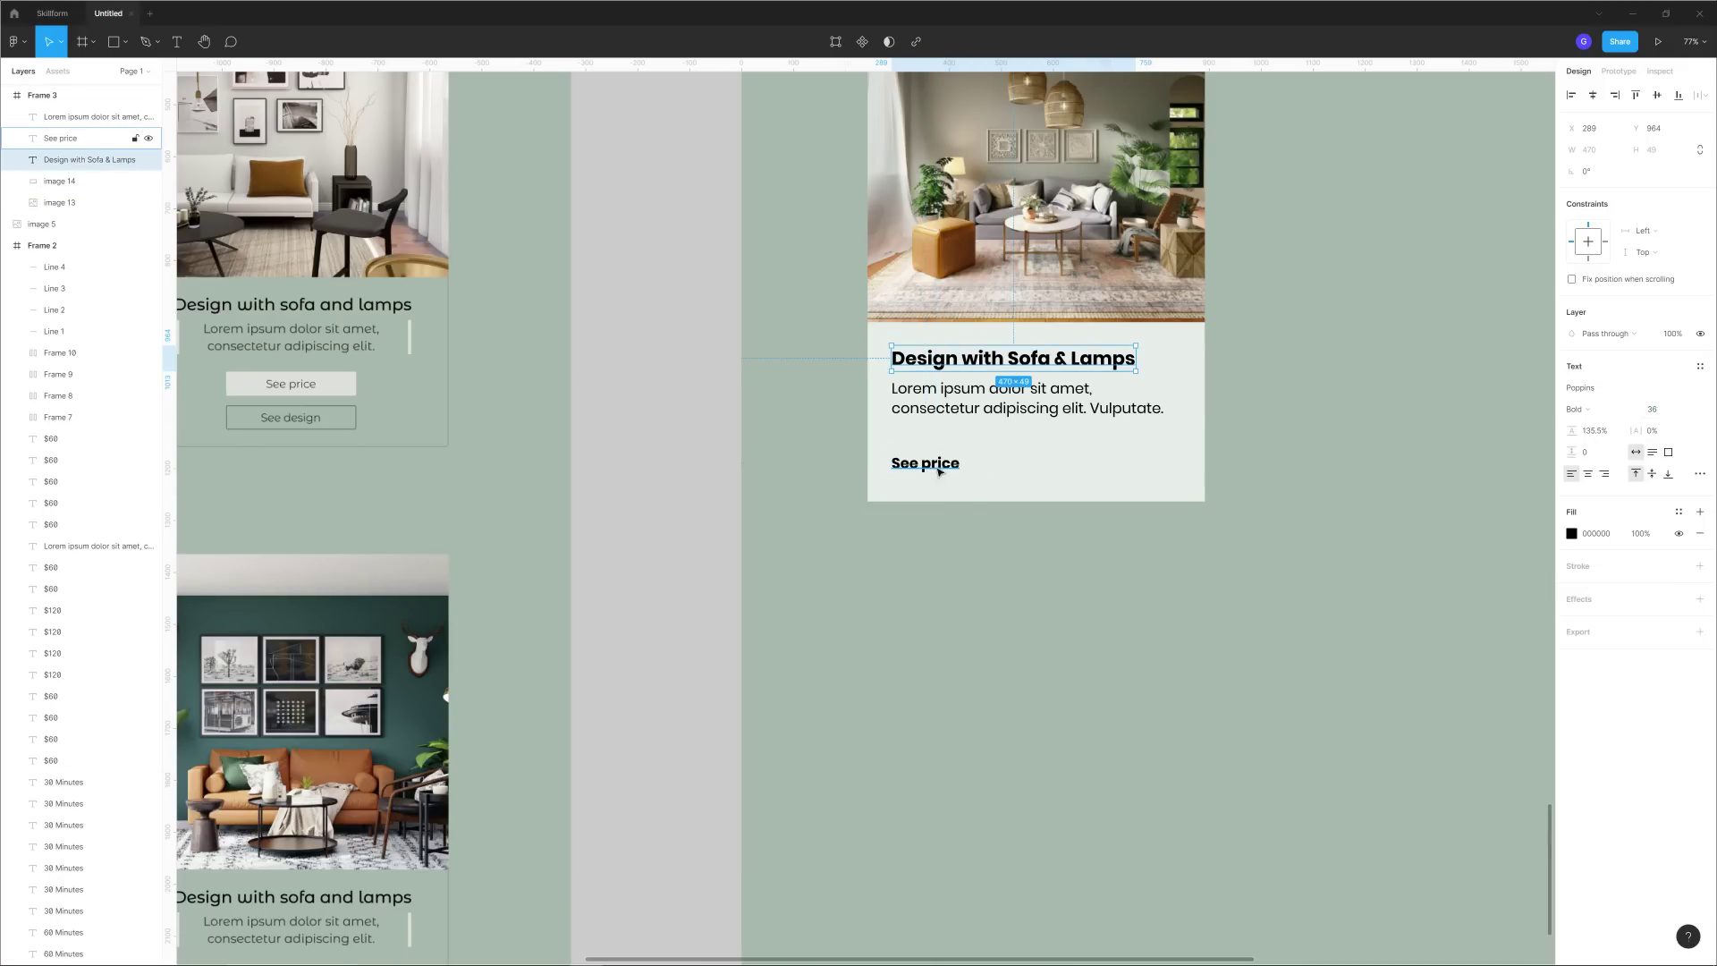
Shift the "See price" text slightly inward and draw a white rectangle about 170 by 57 over it.
{"action": "left_click_drag", "start_coordinate": [945, 468], "coordinate": [955, 473]}
{"action": "left_click", "coordinate": [962, 540]}
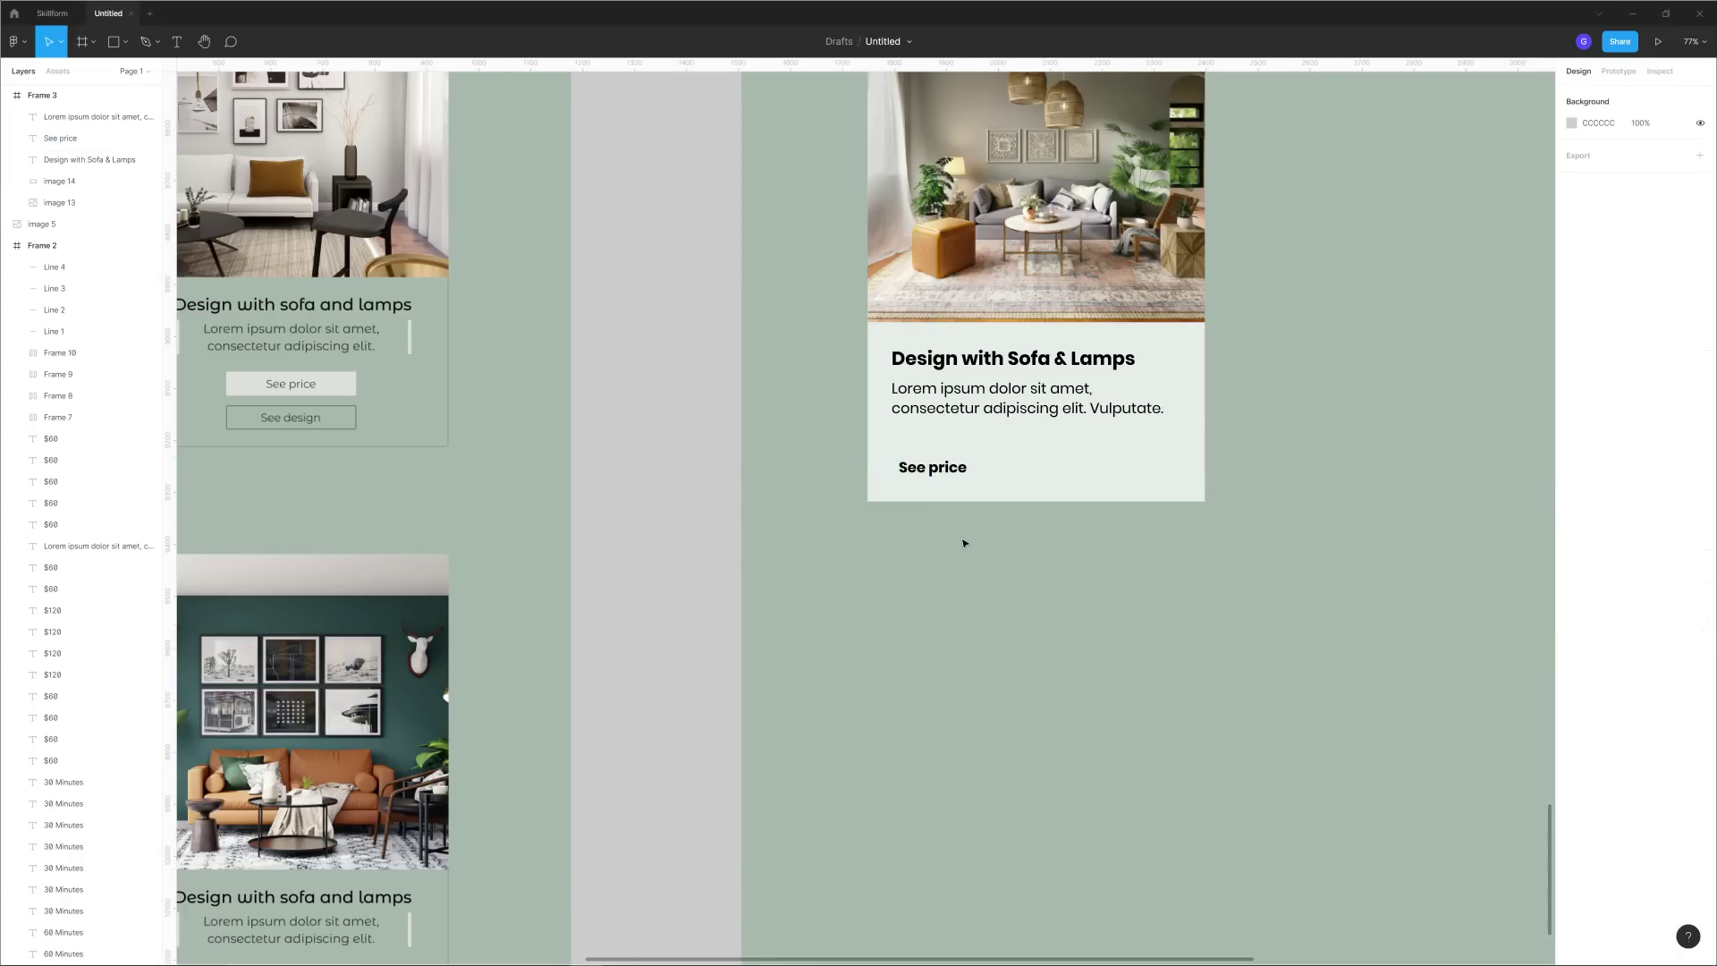
{"action": "scroll", "coordinate": [968, 458], "scroll_direction": "up", "scroll_amount": 5}
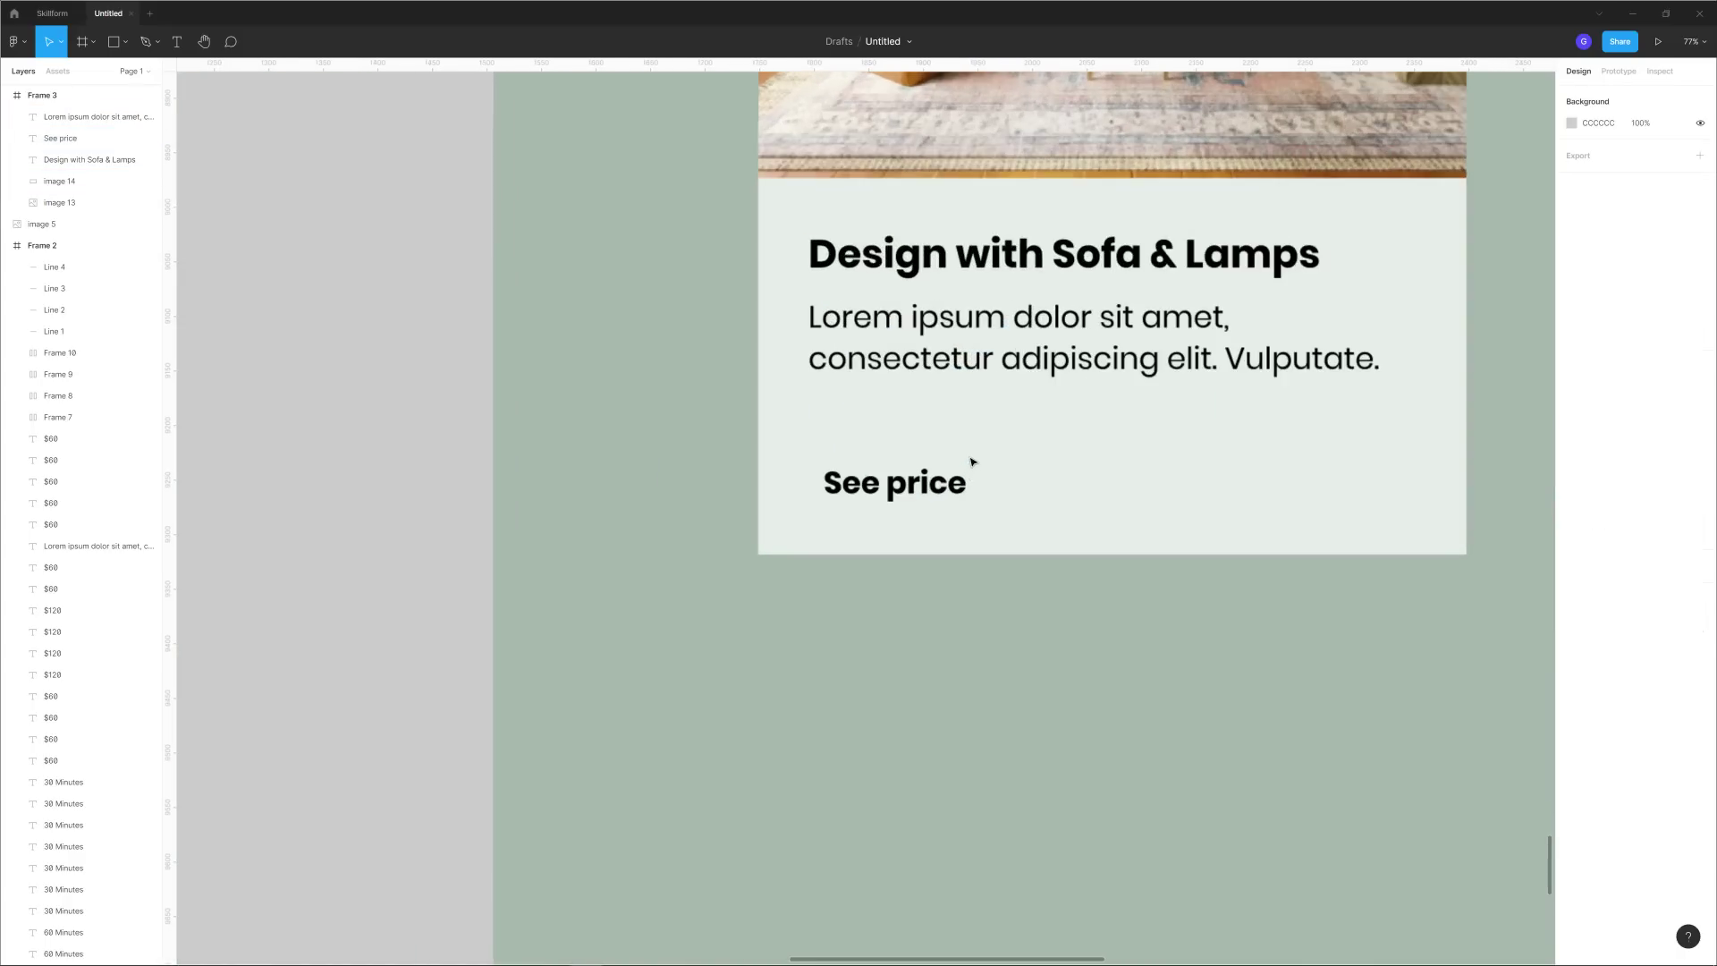
{"action": "left_click", "coordinate": [114, 41]}
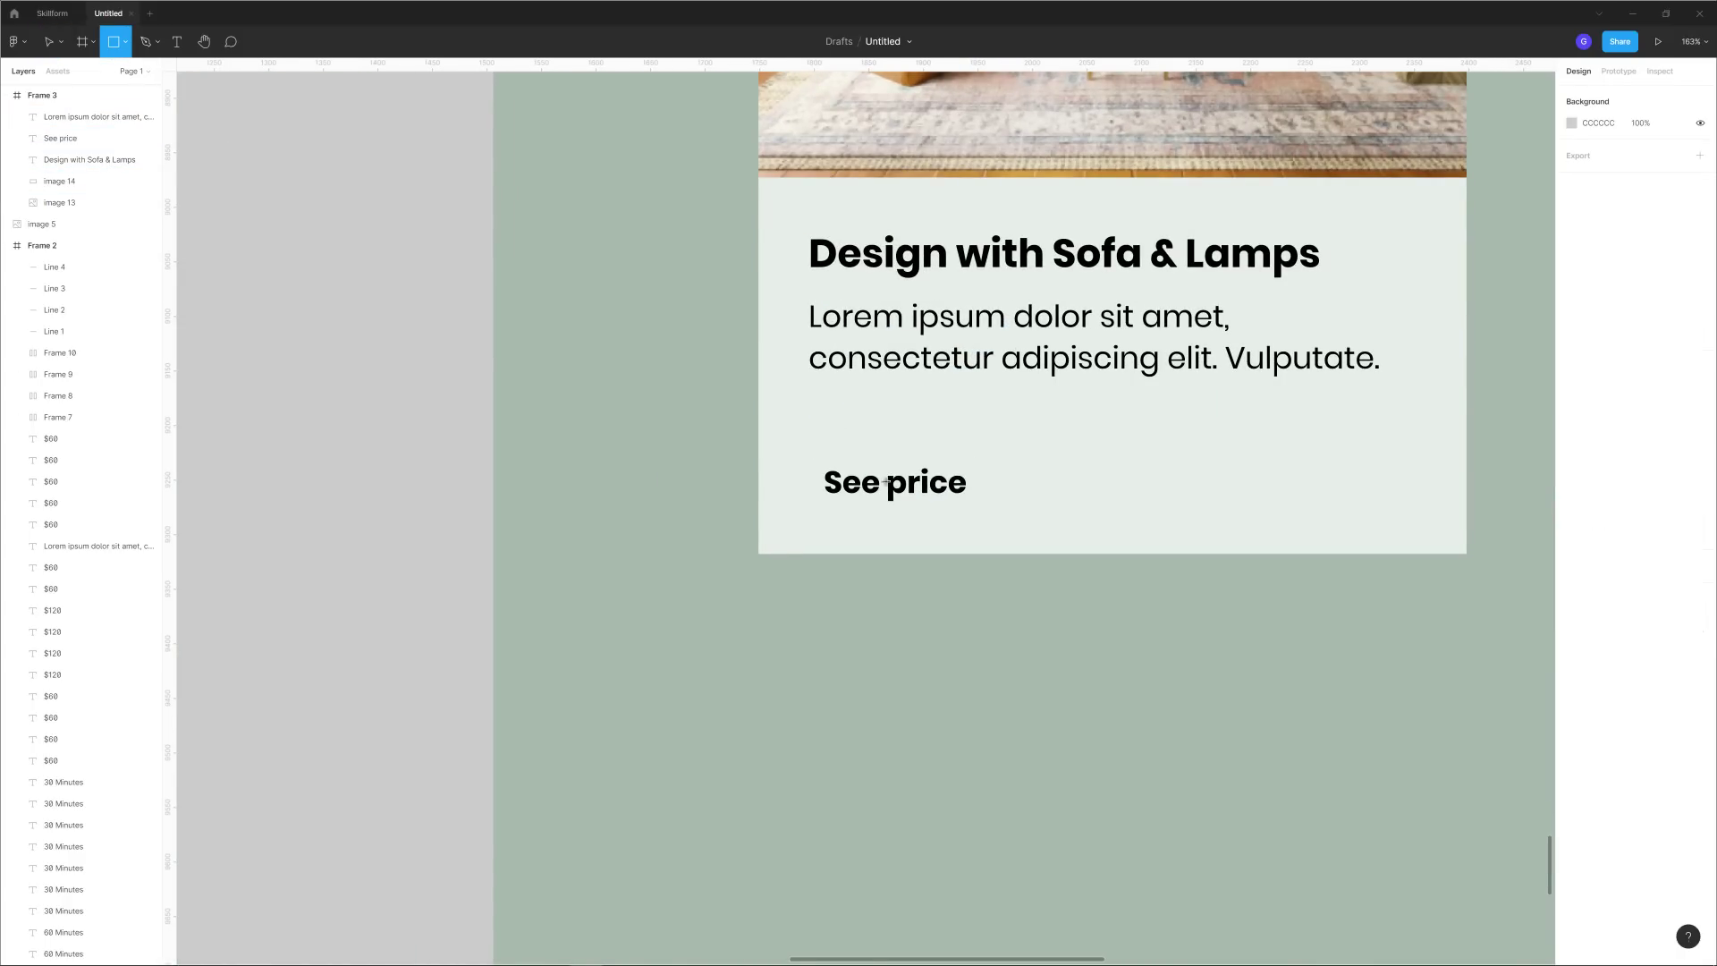
{"action": "left_click_drag", "start_coordinate": [811, 451], "coordinate": [996, 512]}
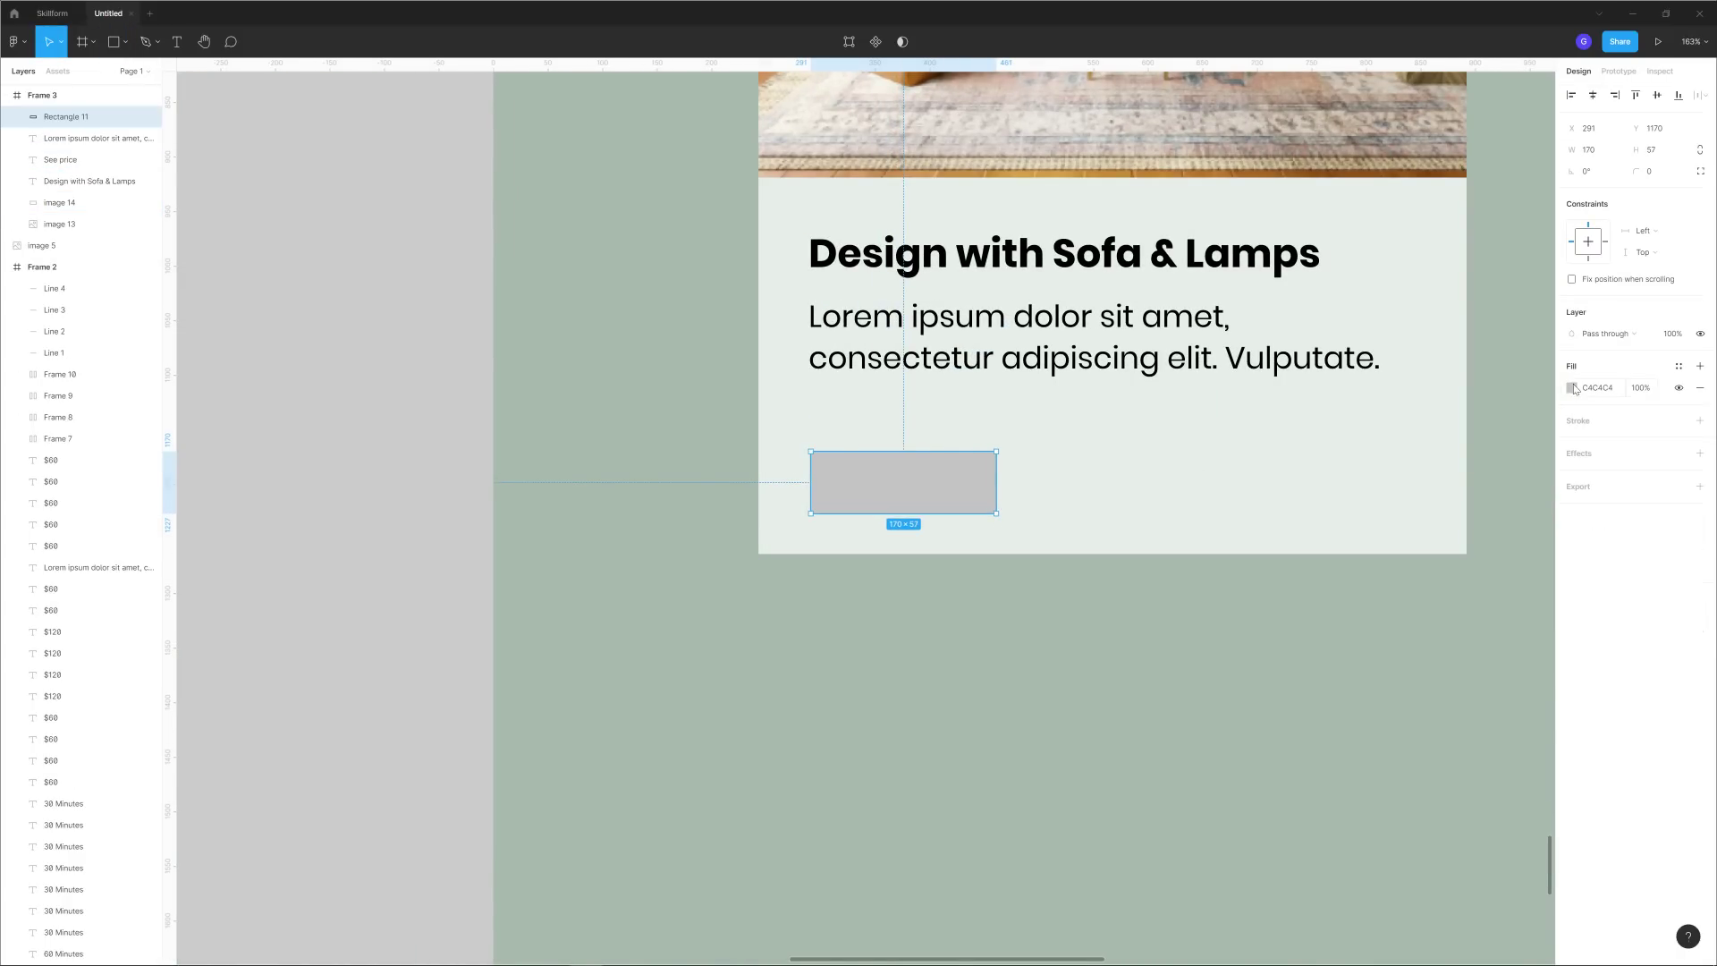
{"action": "left_click", "coordinate": [1573, 388]}
{"action": "left_click", "coordinate": [1411, 676]}
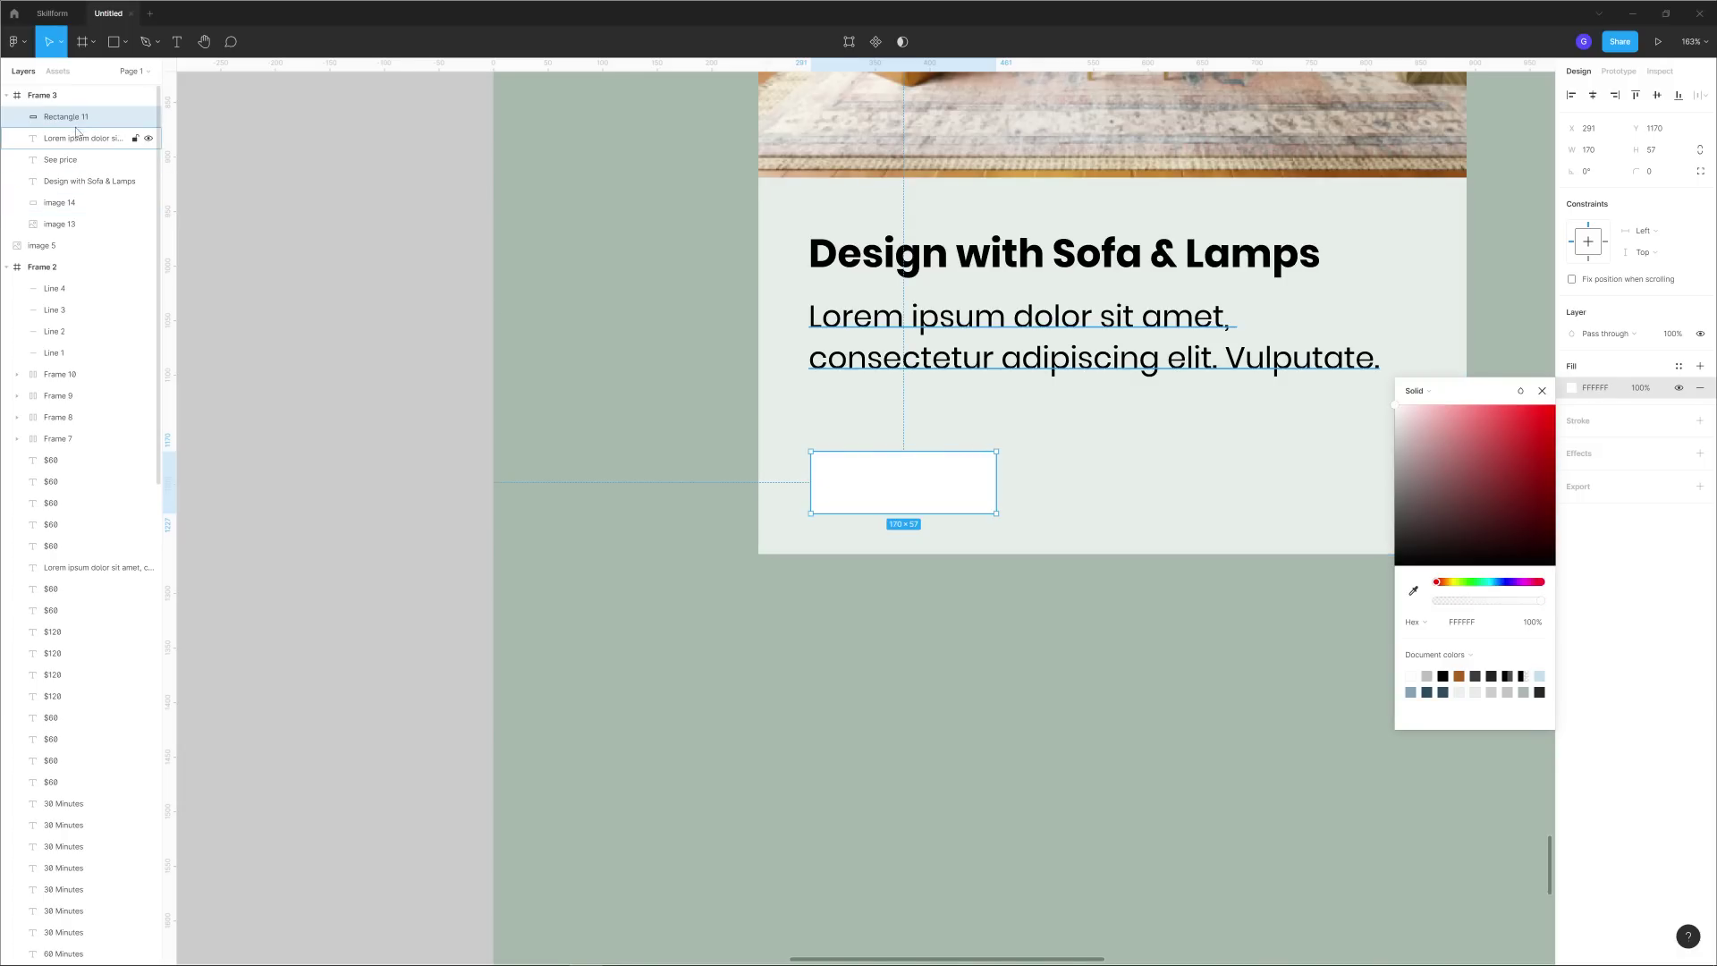
Move the white rectangle beneath the "See price" text in the layer order and widen it to about 197.
{"action": "left_click_drag", "start_coordinate": [77, 118], "coordinate": [81, 170]}
{"action": "left_click", "coordinate": [284, 230]}
{"action": "left_click_drag", "start_coordinate": [912, 498], "coordinate": [1026, 480]}
{"action": "left_click", "coordinate": [987, 487]}
{"action": "left_click", "coordinate": [398, 318]}
Find an eye icon with the Iconify plugin and place it beside the "See price" text on the white button.
{"action": "scroll", "coordinate": [379, 348], "scroll_direction": "down", "scroll_amount": 5}
{"action": "left_click_drag", "start_coordinate": [379, 349], "coordinate": [605, 456]}
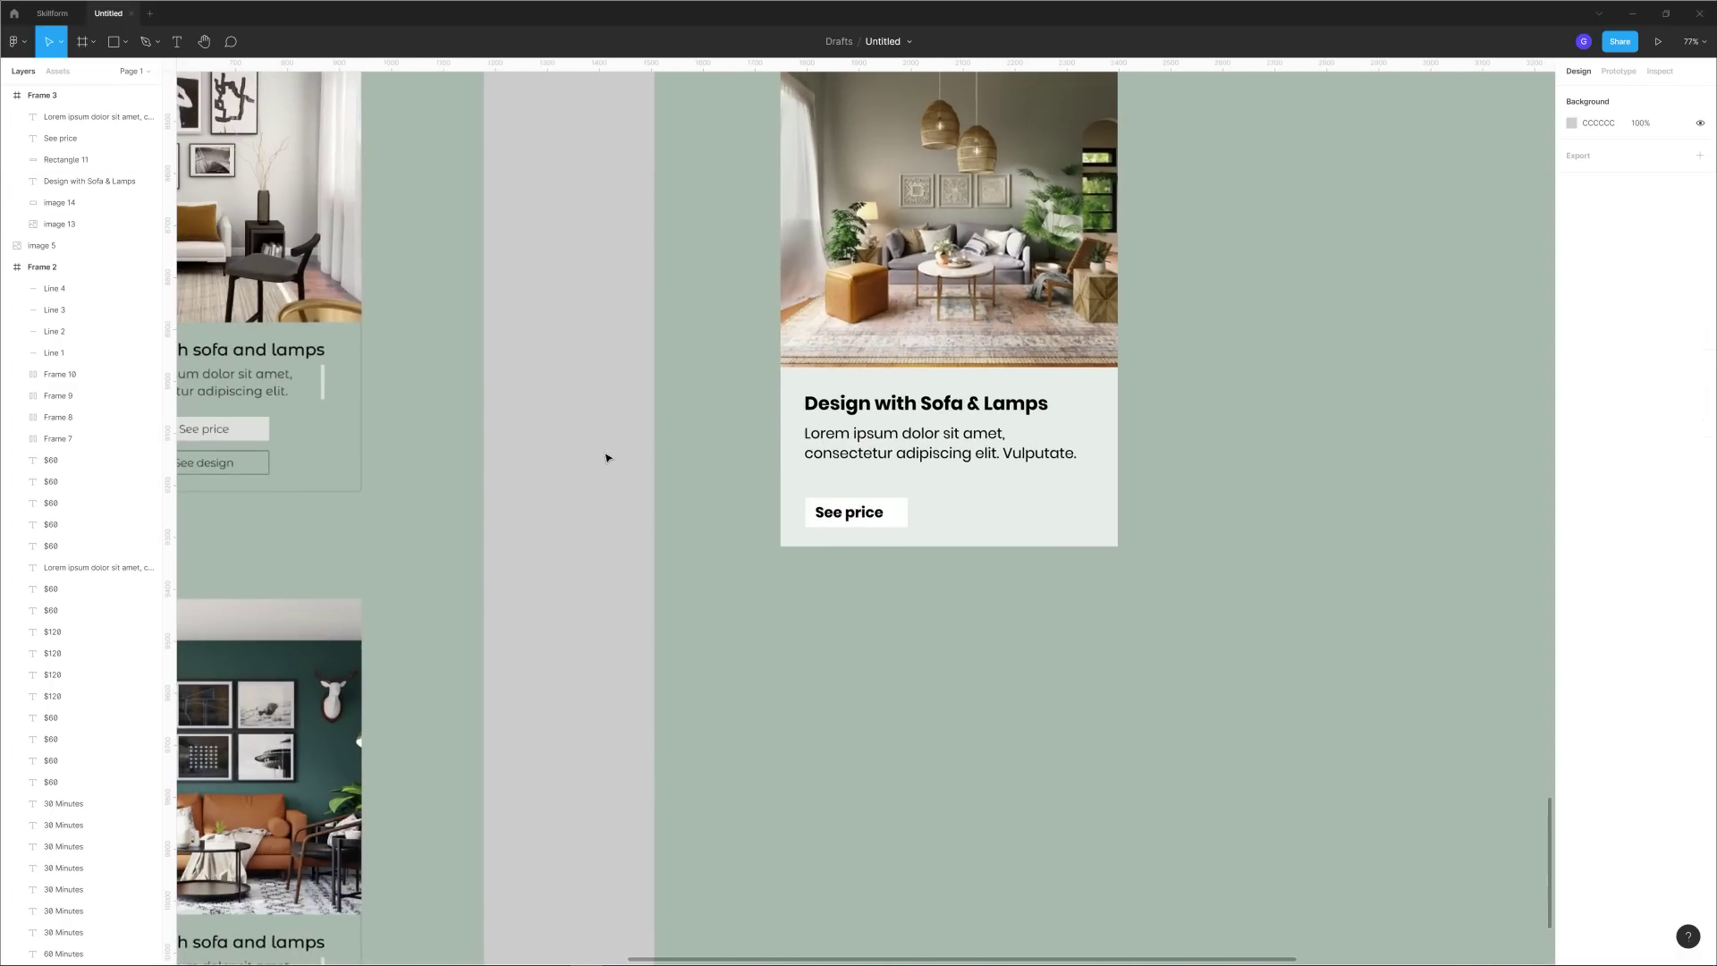
{"action": "right_click", "coordinate": [576, 449]}
{"action": "mouse_move", "coordinate": [679, 550]}
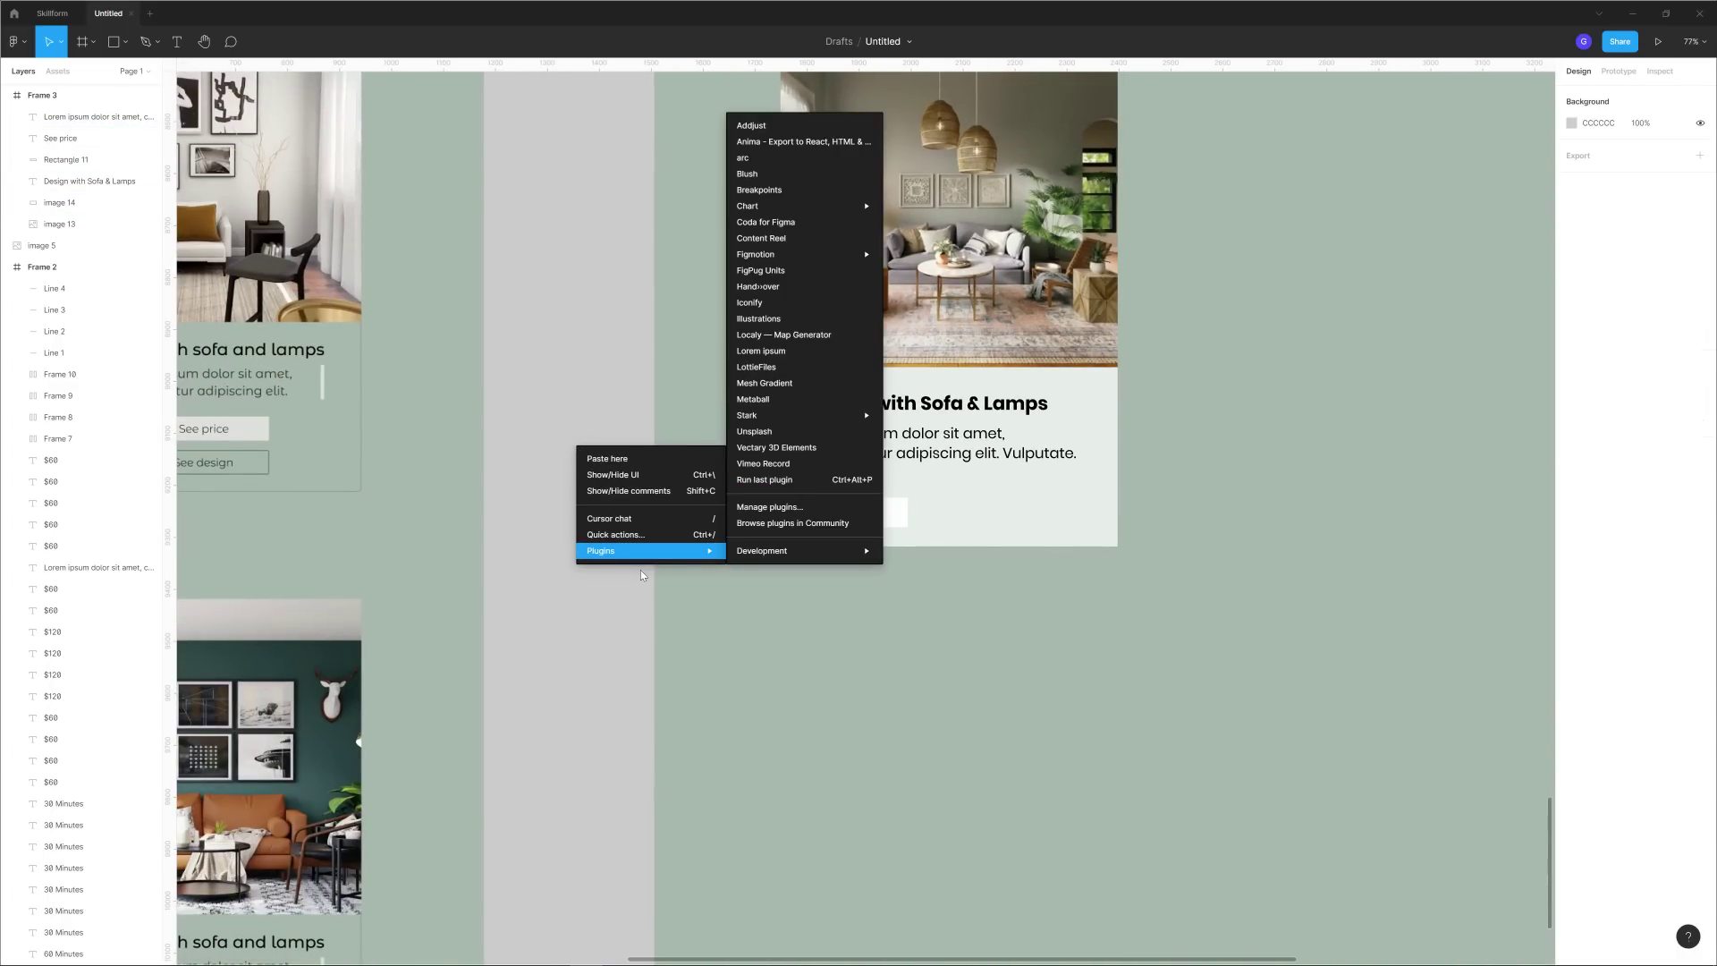
{"action": "left_click", "coordinate": [774, 312]}
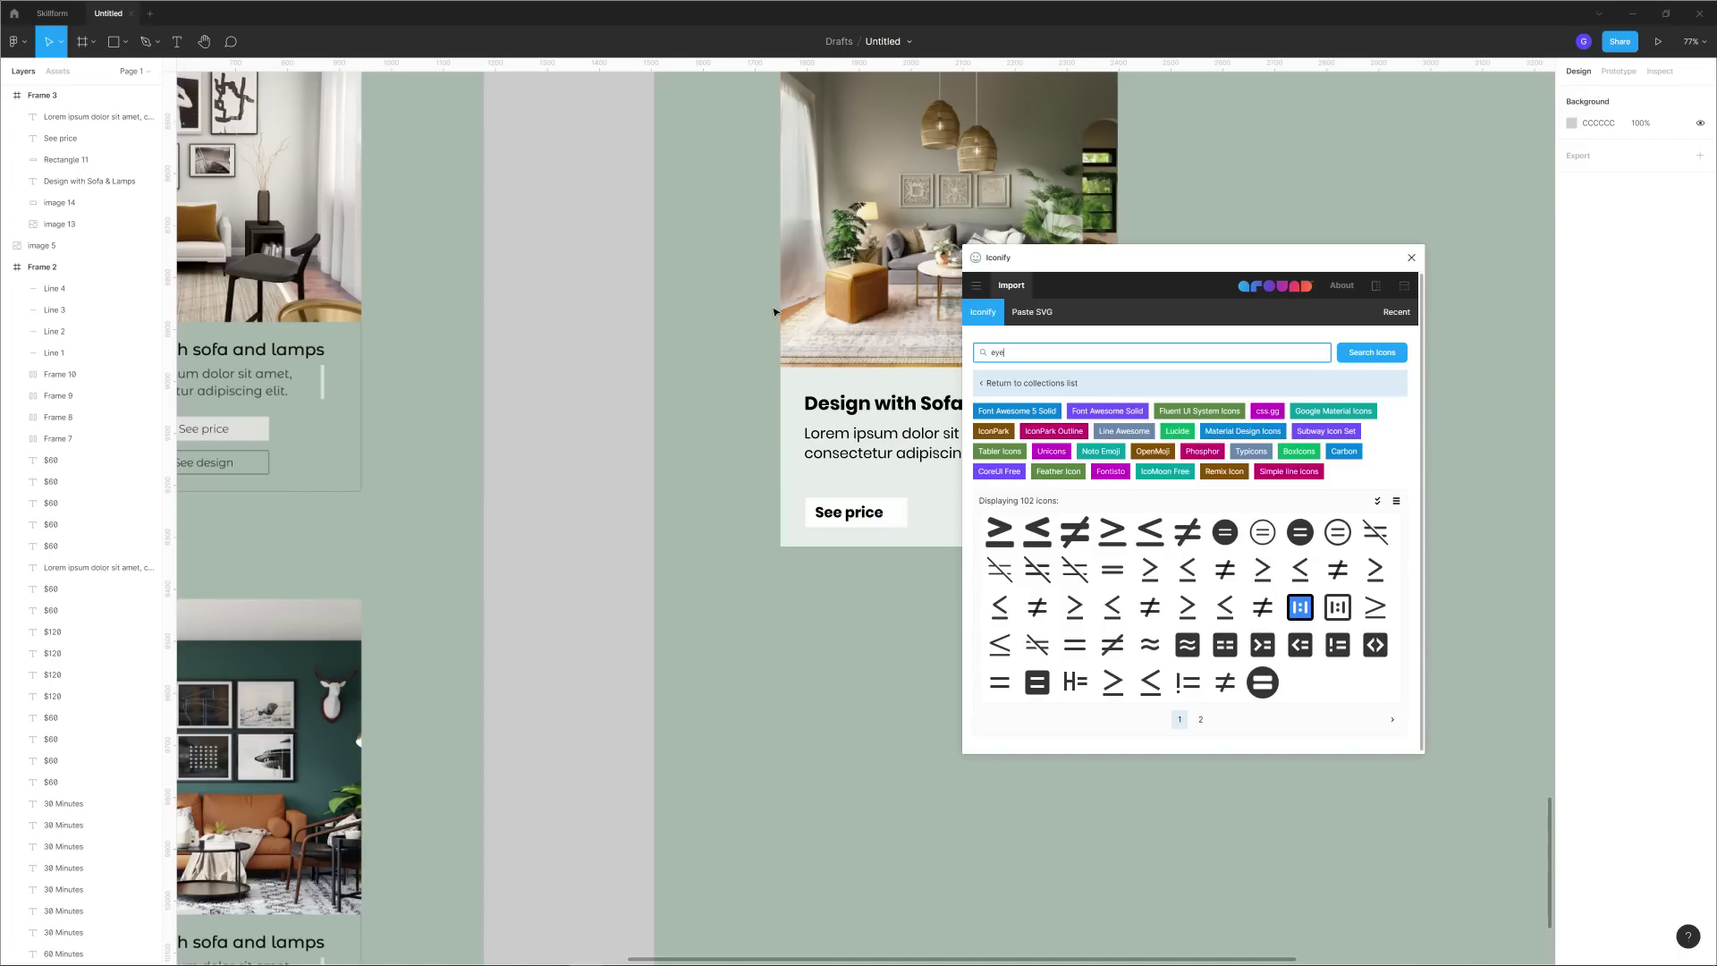
{"action": "key", "text": "Return"}
{"action": "left_click_drag", "start_coordinate": [1000, 552], "coordinate": [898, 517]}
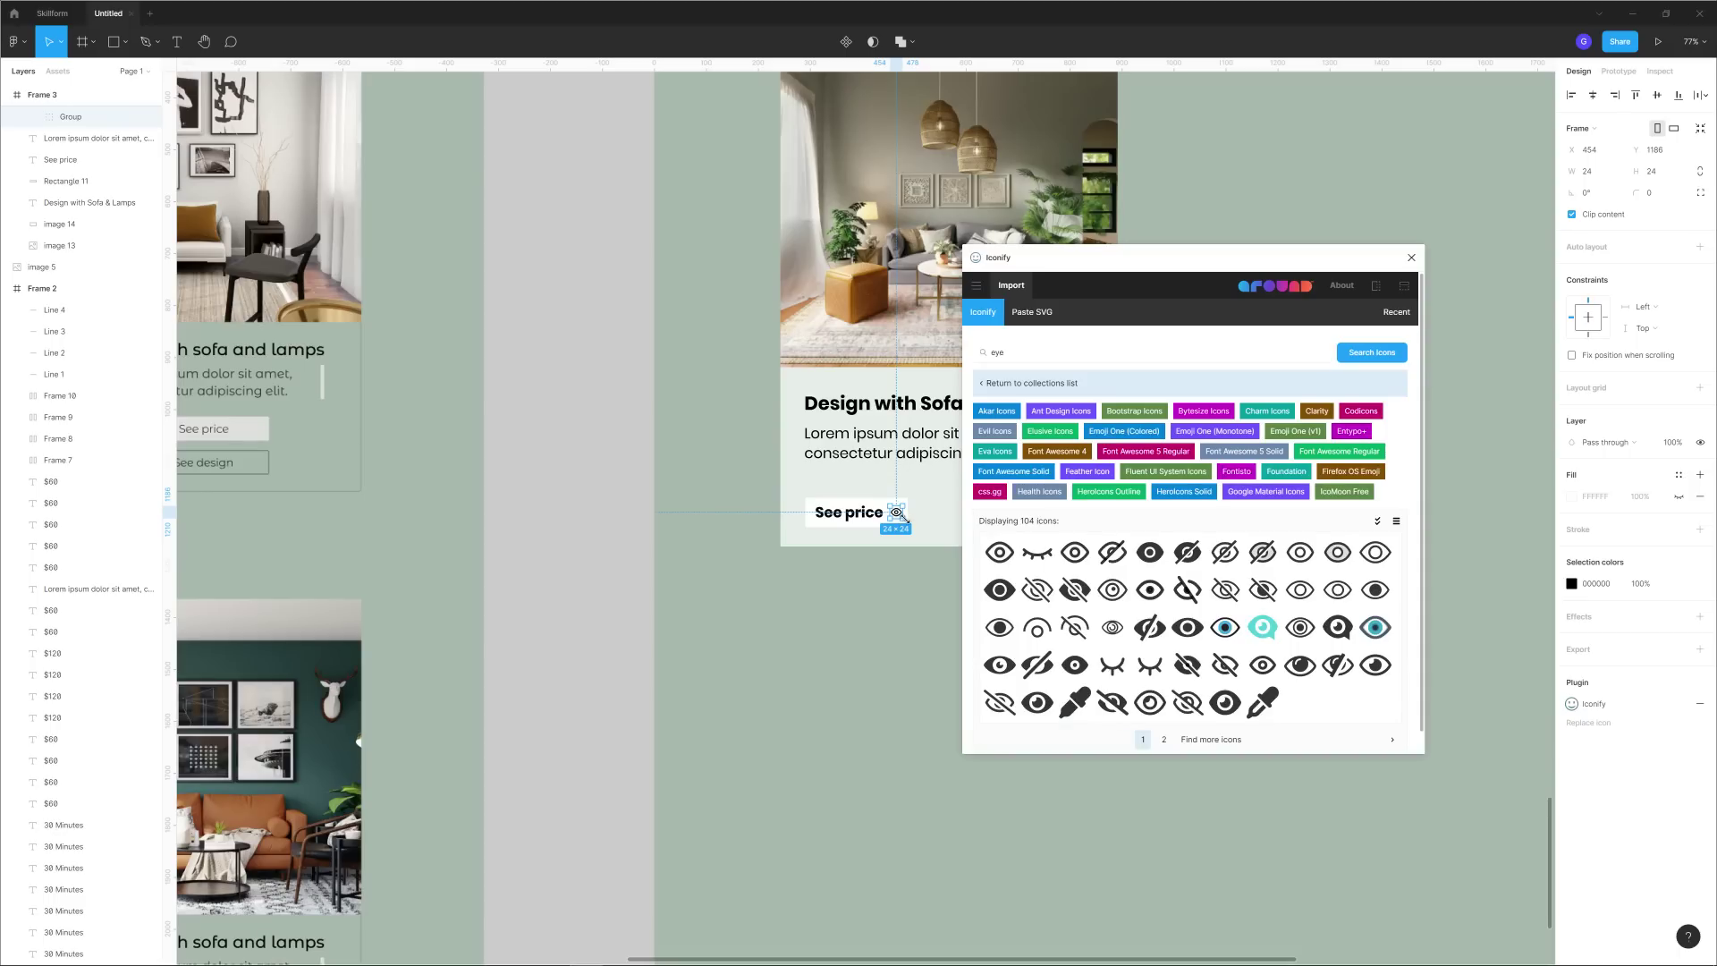
Widen the white button rectangle to about 209 and close the Iconify plugin.
{"action": "left_click", "coordinate": [896, 525]}
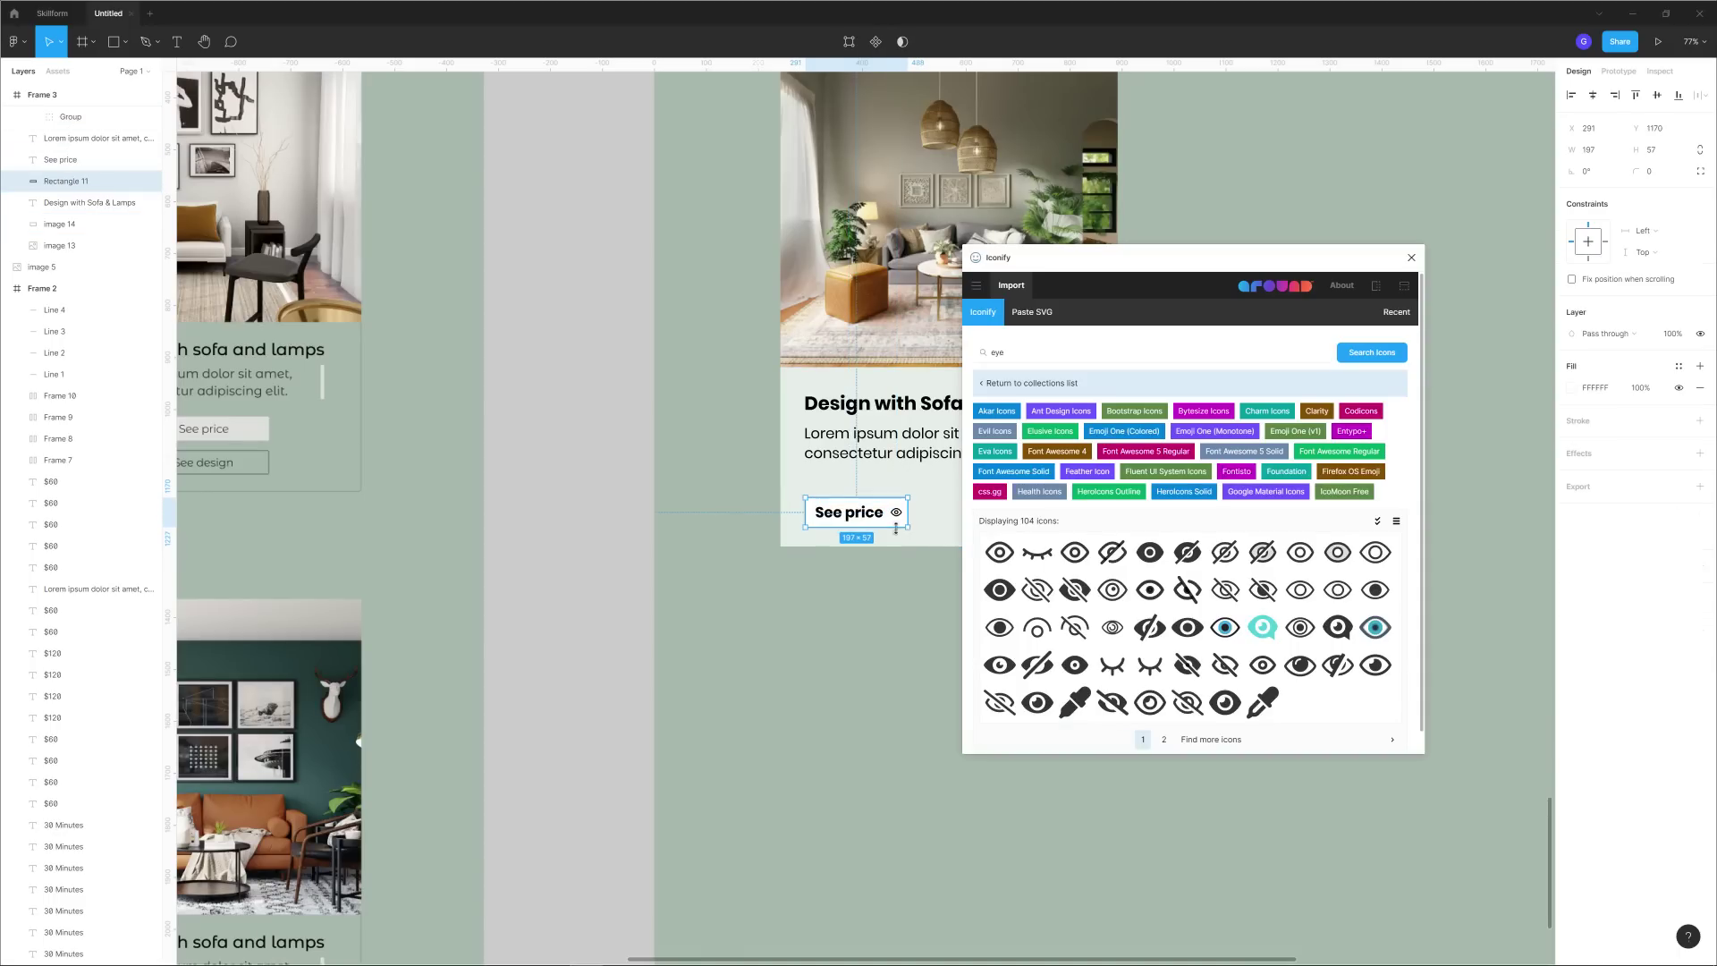
{"action": "left_click_drag", "start_coordinate": [912, 516], "coordinate": [914, 513]}
{"action": "left_click", "coordinate": [617, 444]}
{"action": "left_click", "coordinate": [1411, 257]}
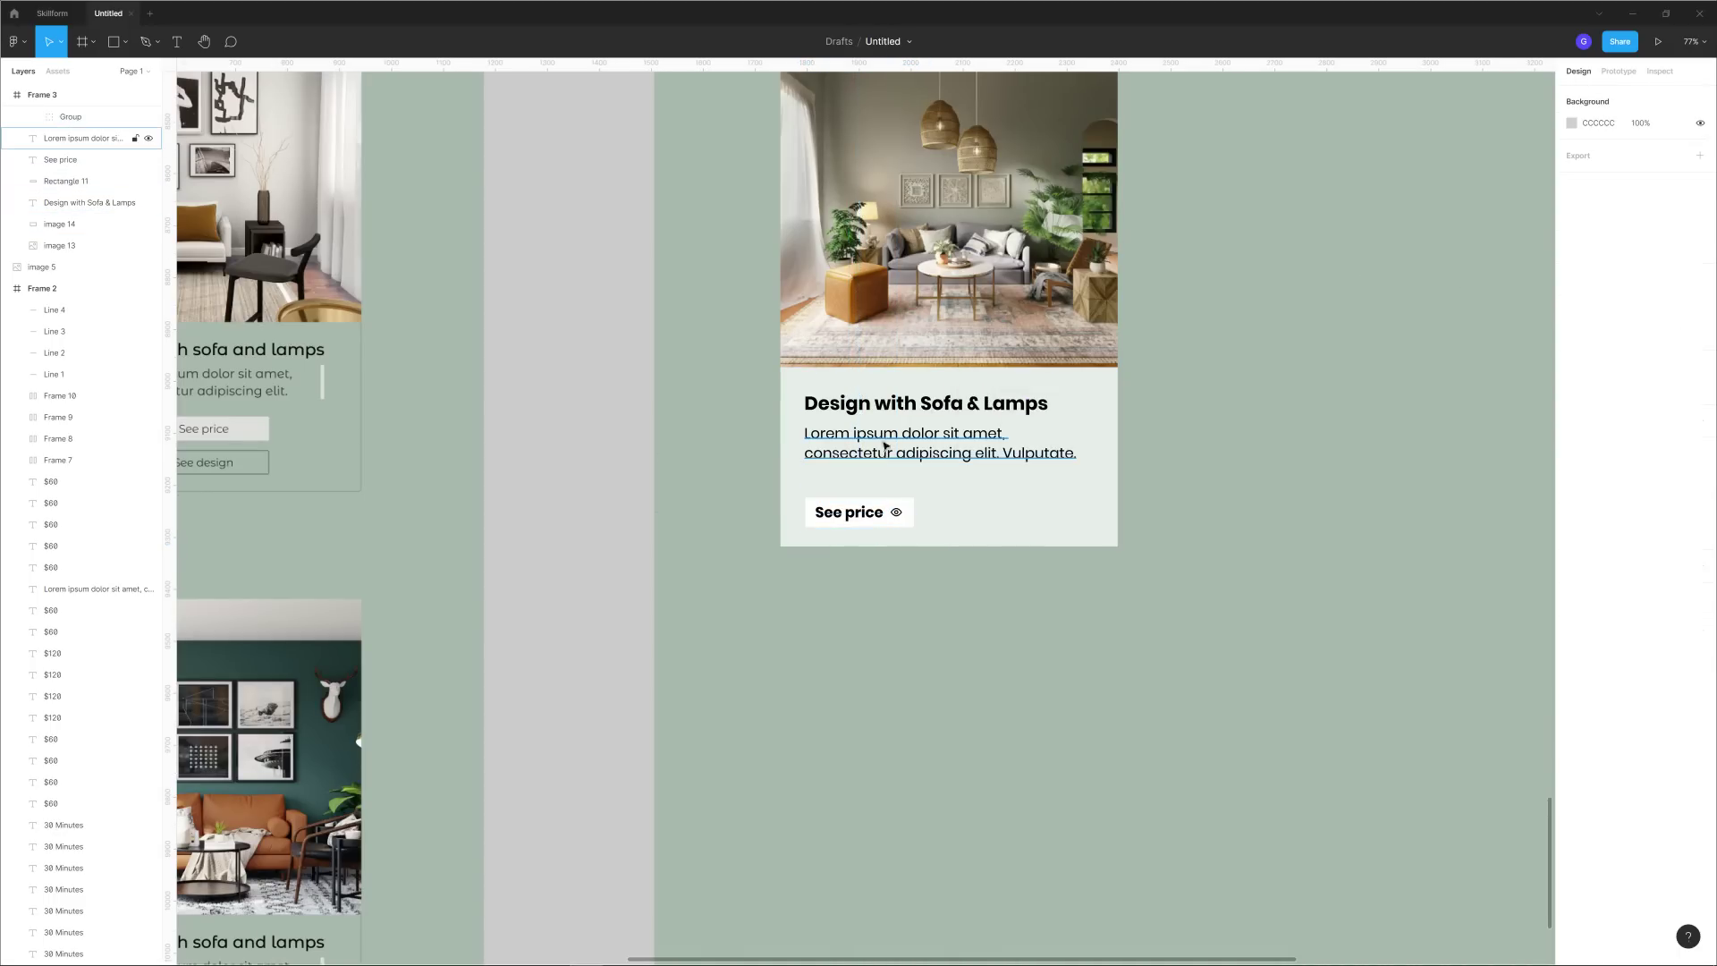
Set the weight of the "See price" text to SemiBold.
{"action": "left_click", "coordinate": [849, 511]}
{"action": "left_click", "coordinate": [1600, 413]}
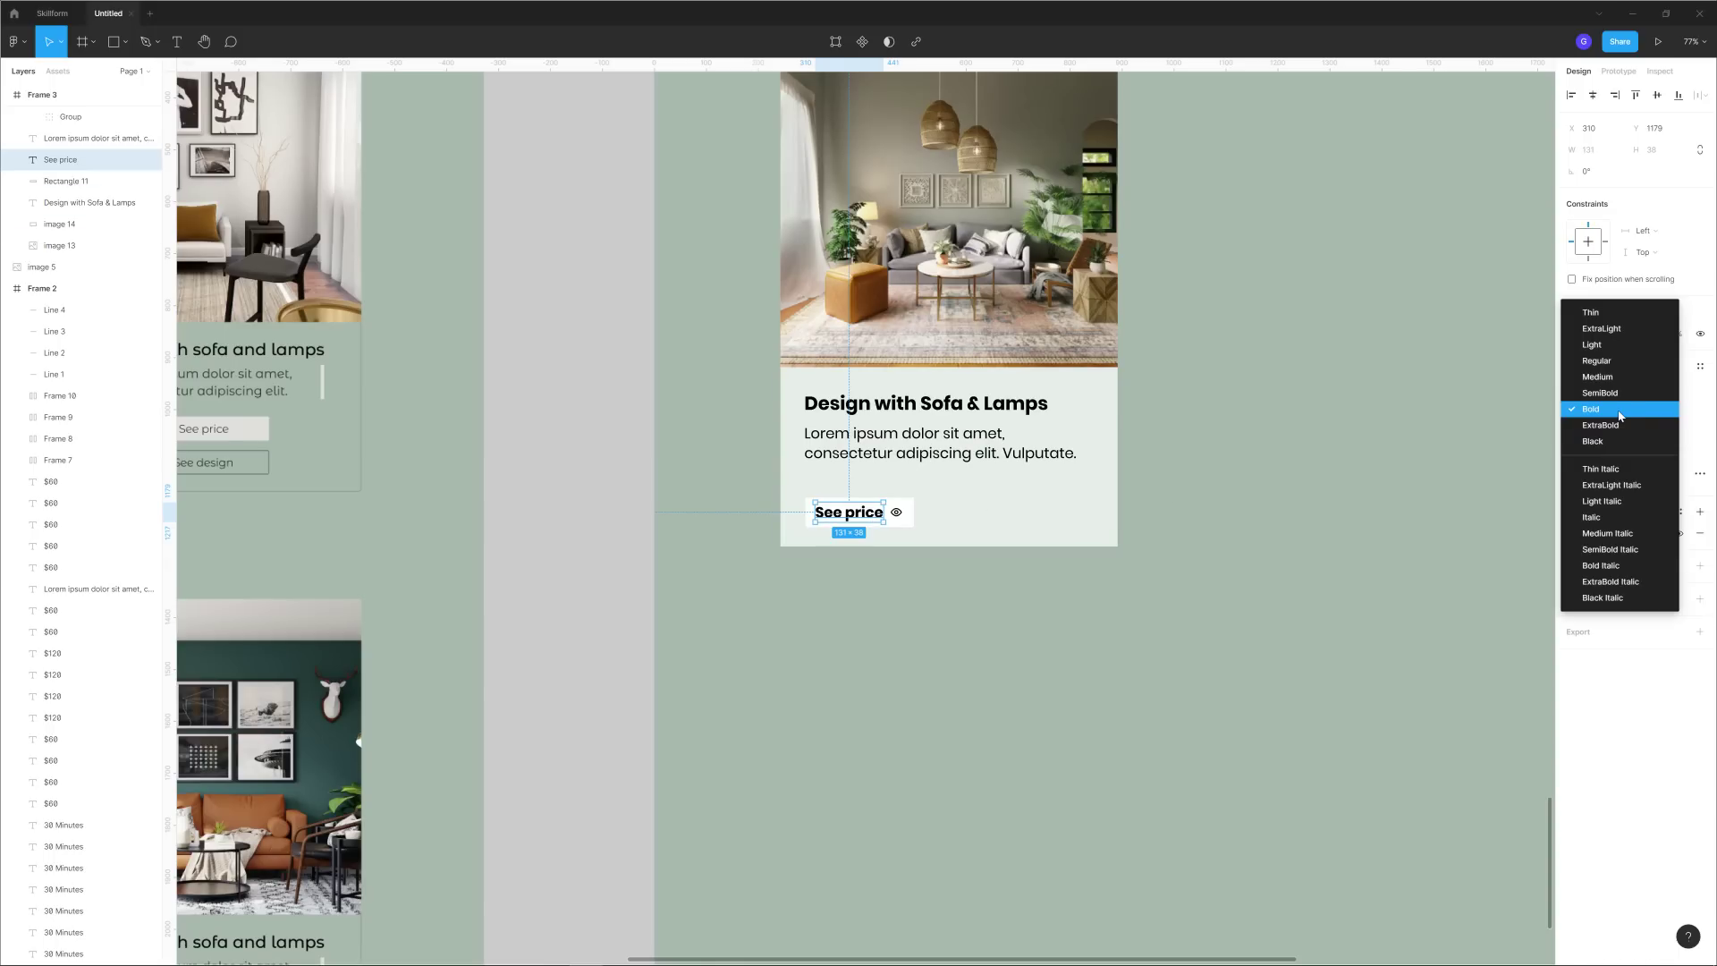
{"action": "left_click", "coordinate": [1600, 412]}
{"action": "left_click", "coordinate": [607, 523]}
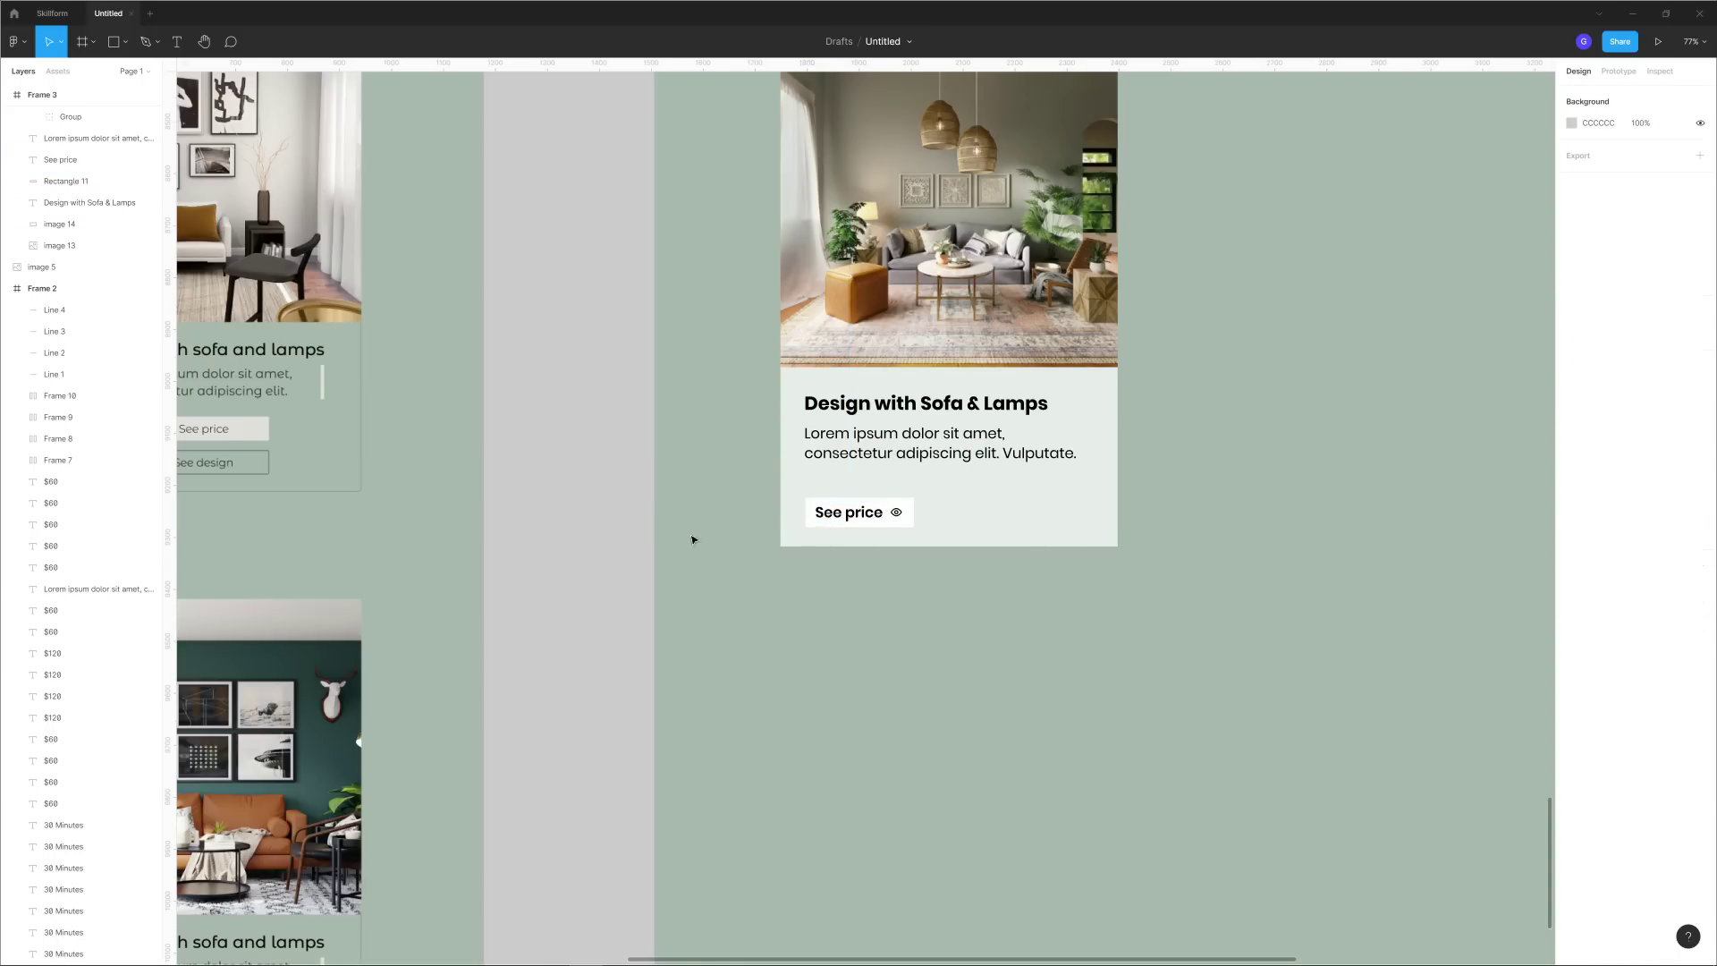
Duplicate the "See price" button with its text, eye icon and rectangle, and place the copy at the card's right side in the same row.
{"action": "scroll", "coordinate": [966, 533], "scroll_direction": "up", "scroll_amount": 3}
{"action": "left_click", "coordinate": [803, 512]}
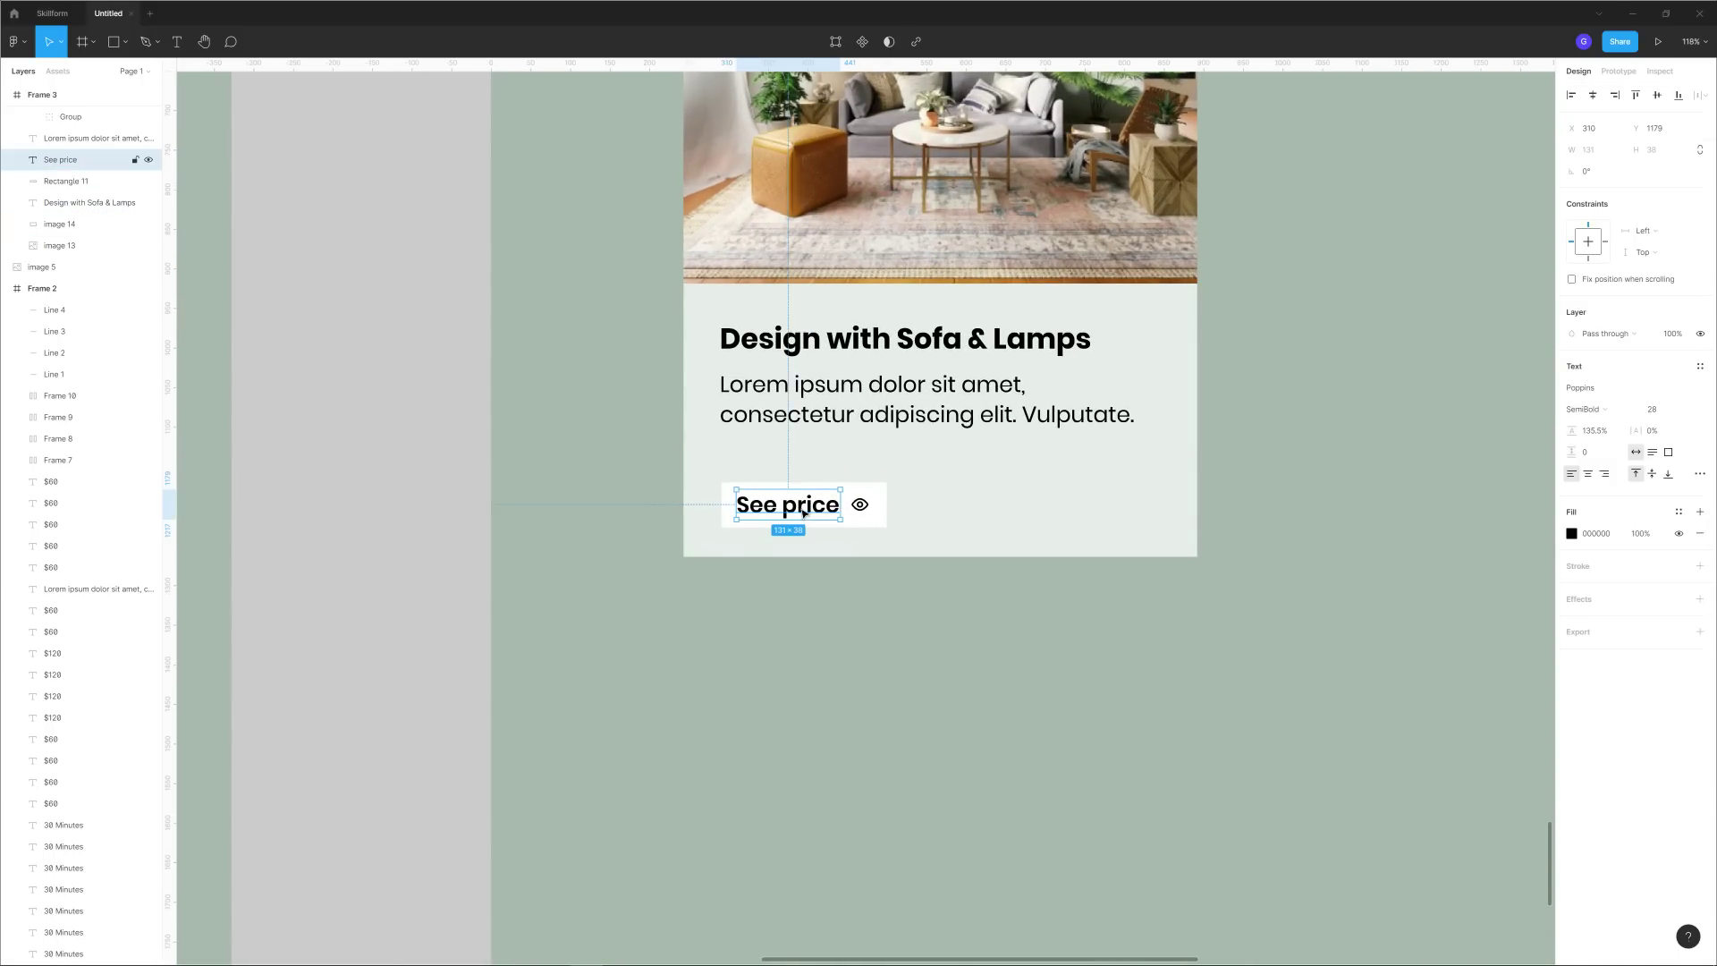
{"action": "left_click", "coordinate": [861, 505], "text": "shift"}
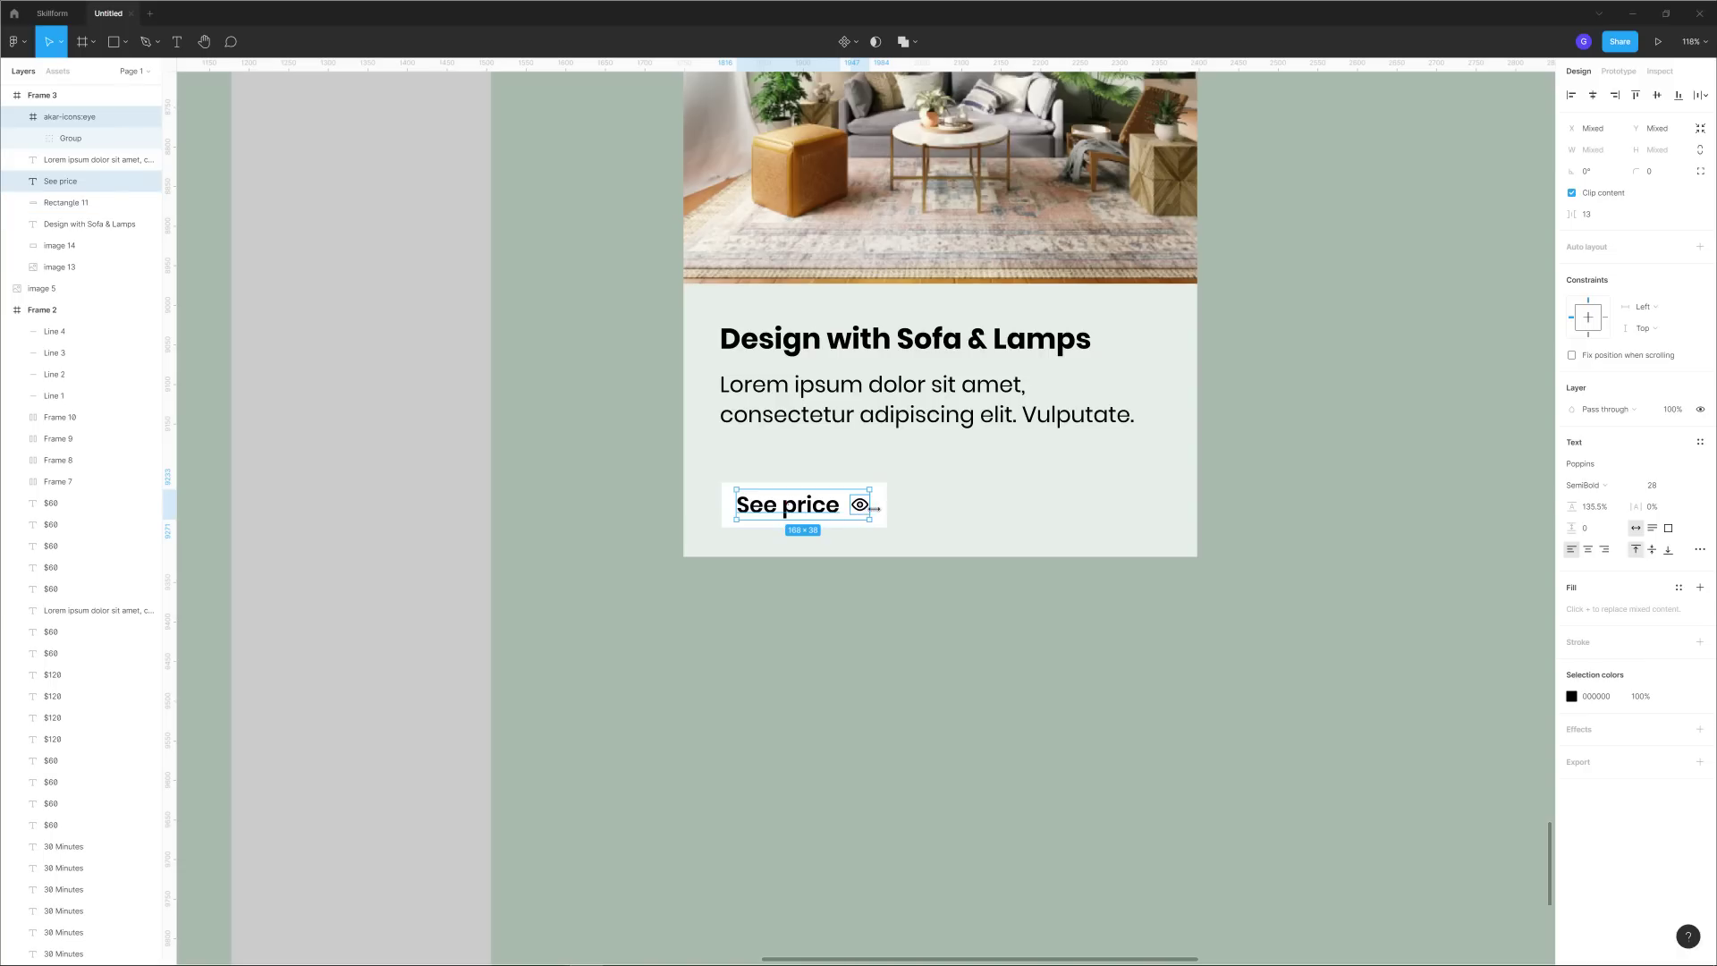
{"action": "left_click", "coordinate": [874, 509], "text": "shift"}
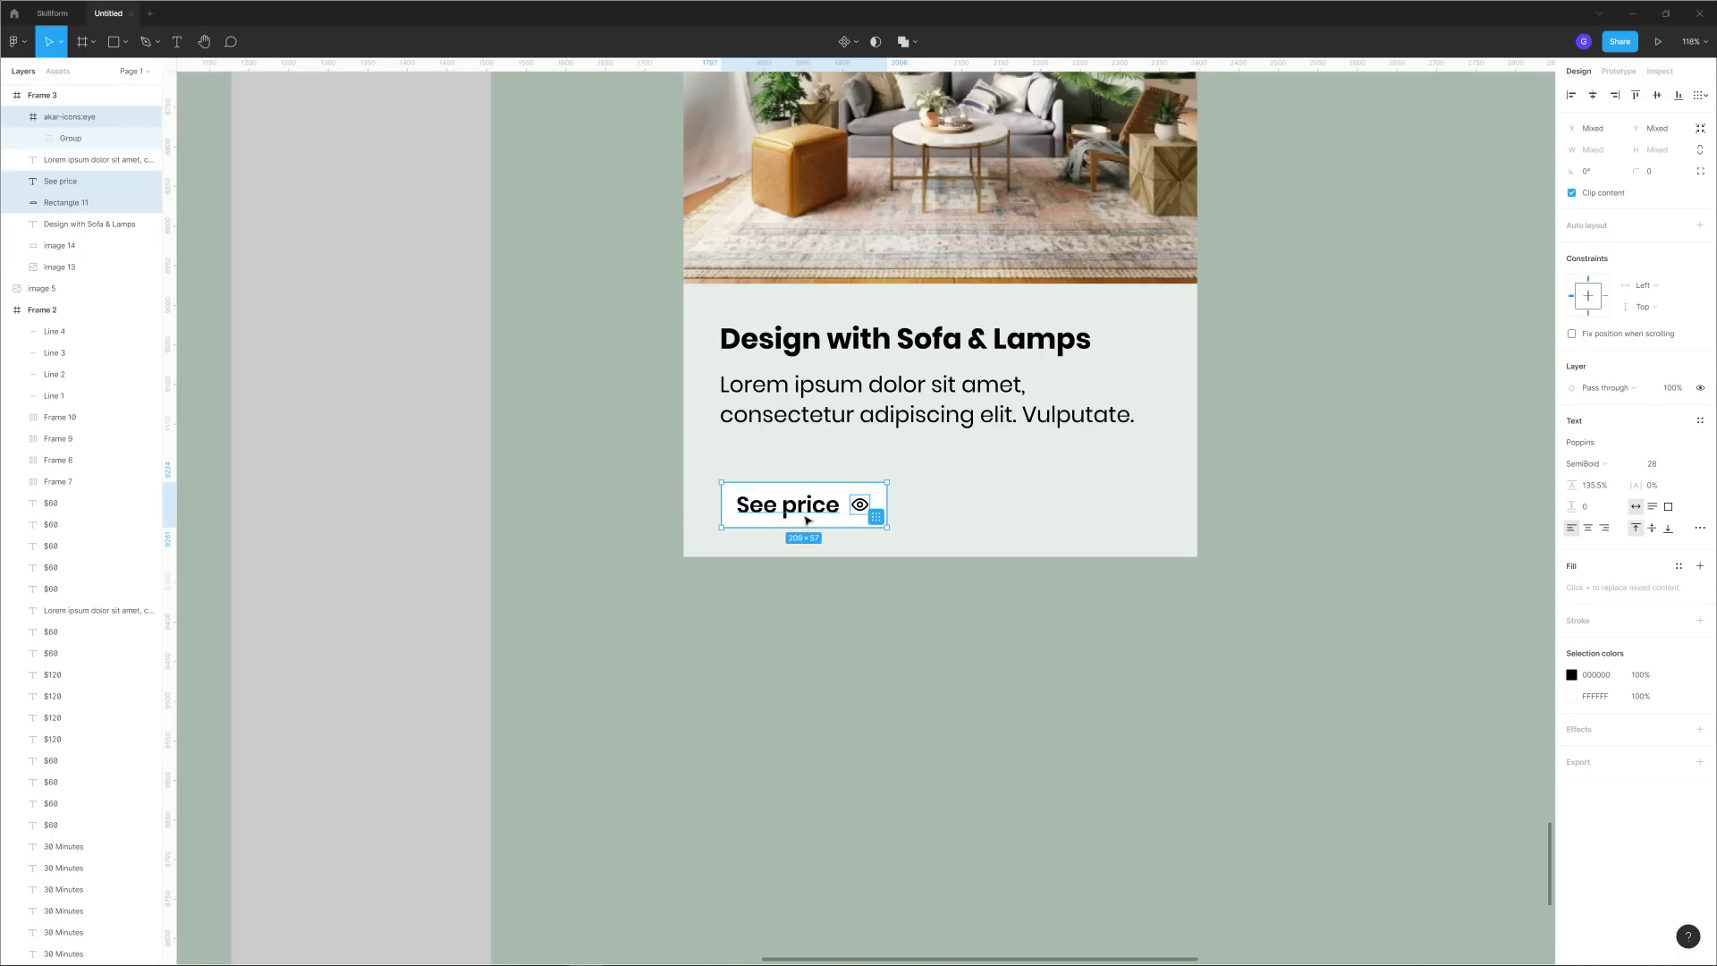
{"action": "key", "text": "ctrl+d"}
{"action": "left_click_drag", "start_coordinate": [780, 512], "coordinate": [1048, 521]}
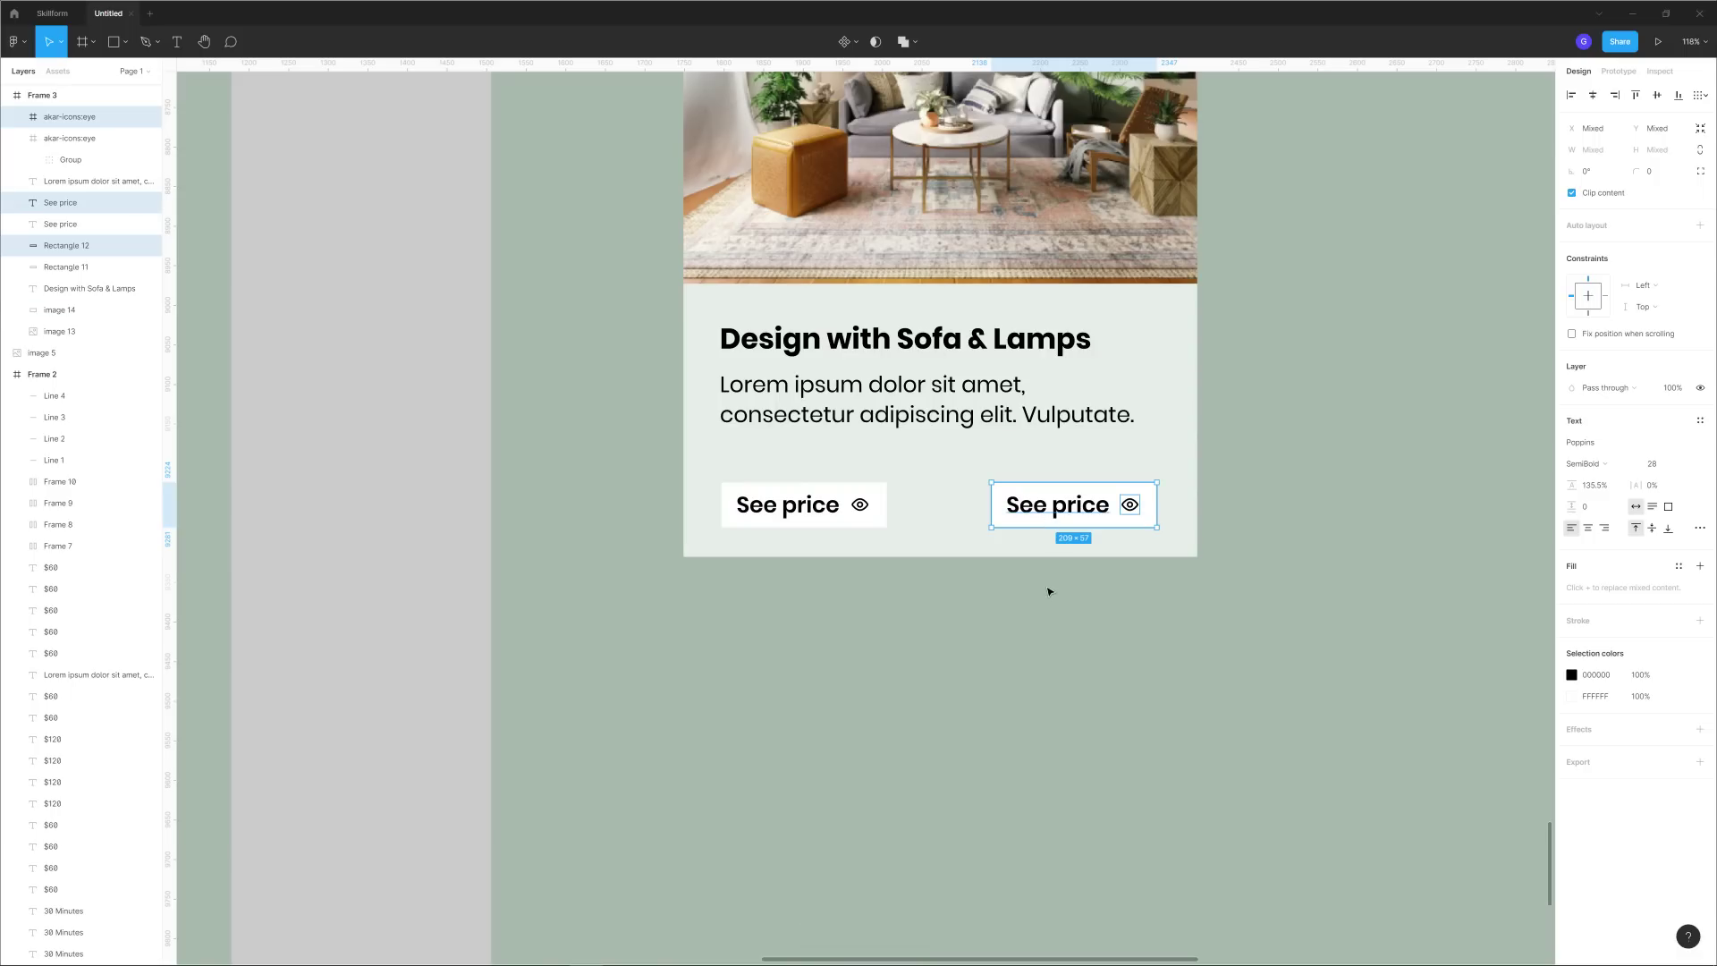
{"action": "left_click", "coordinate": [1265, 478]}
Remove the fill from the copied button's rectangle and give it a stroke of 1 inside.
{"action": "left_click", "coordinate": [1154, 494]}
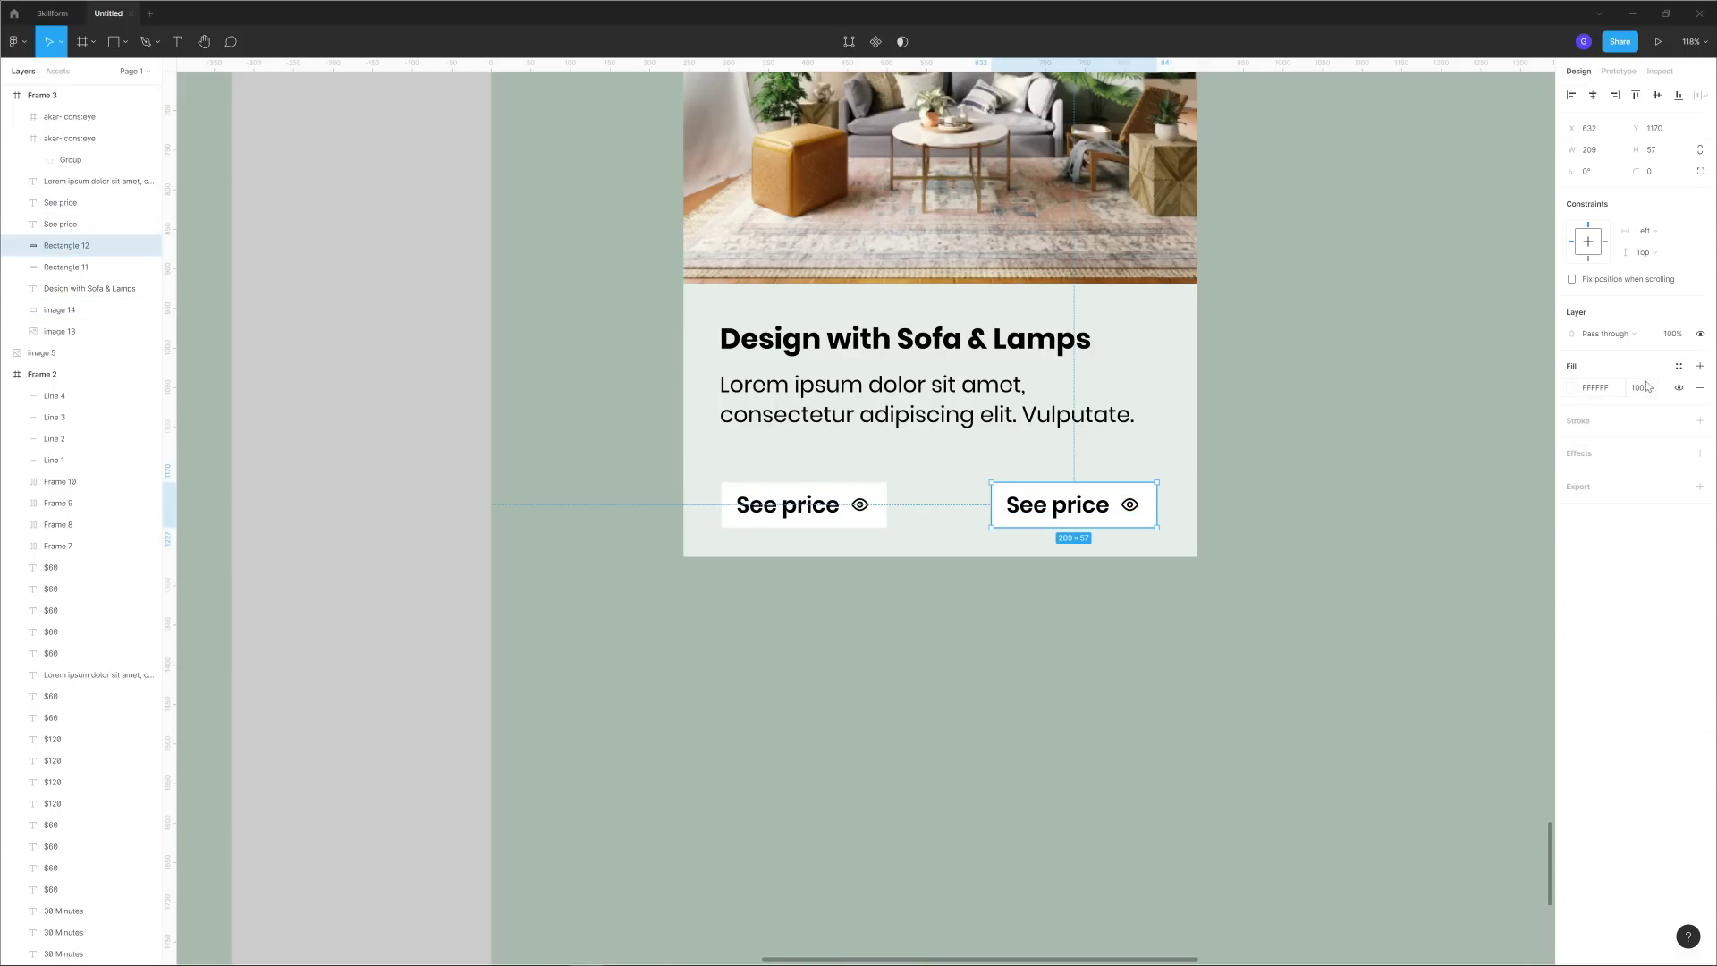
{"action": "left_click", "coordinate": [1704, 388]}
{"action": "left_click", "coordinate": [1700, 399]}
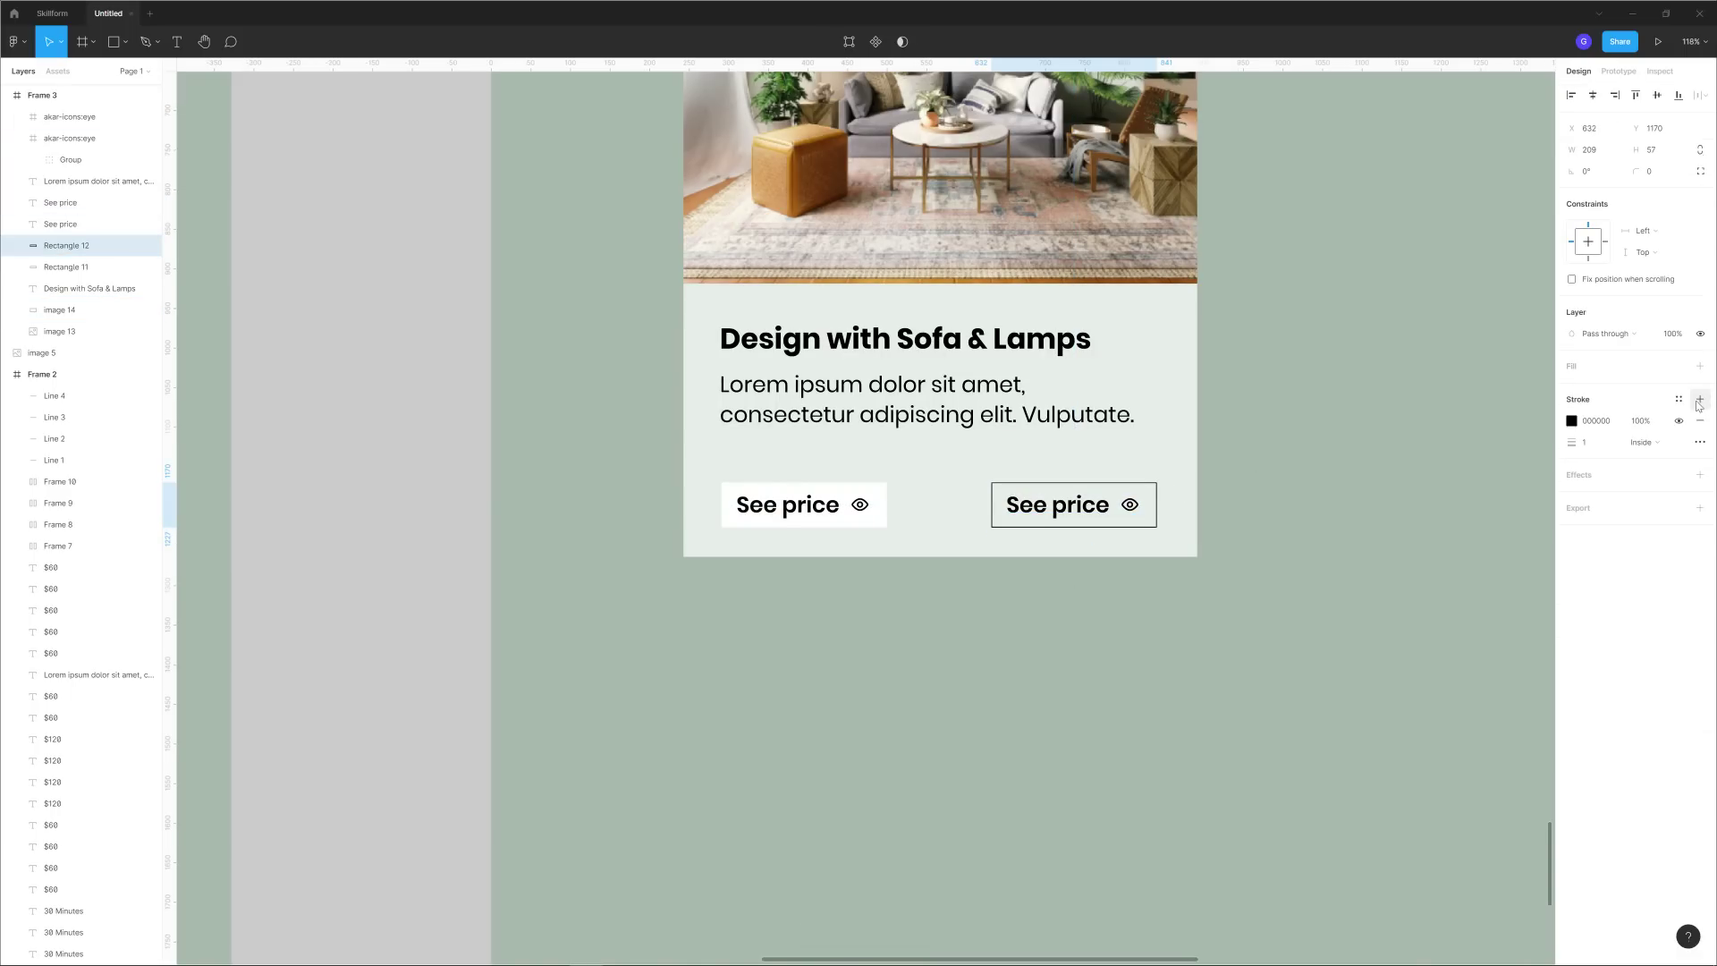
Sample the green background for the copied button's stroke color and darken it to 97AA9D.
{"action": "left_click", "coordinate": [1570, 424]}
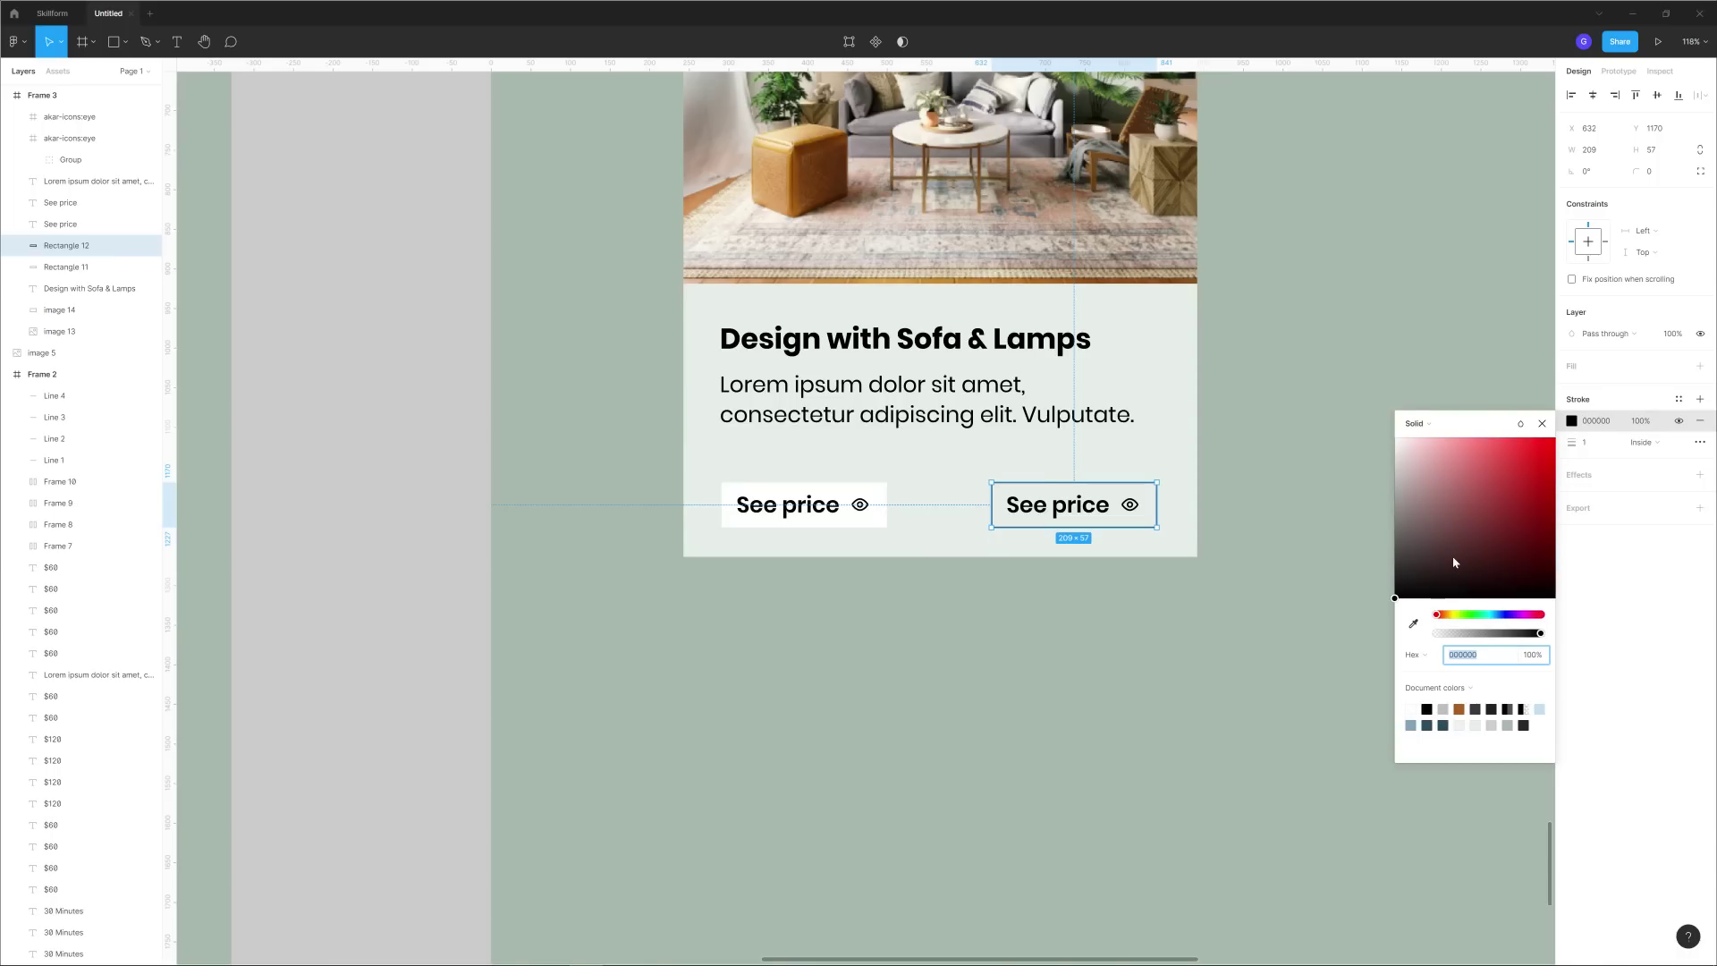
{"action": "left_click", "coordinate": [1414, 624]}
{"action": "left_click", "coordinate": [1237, 435]}
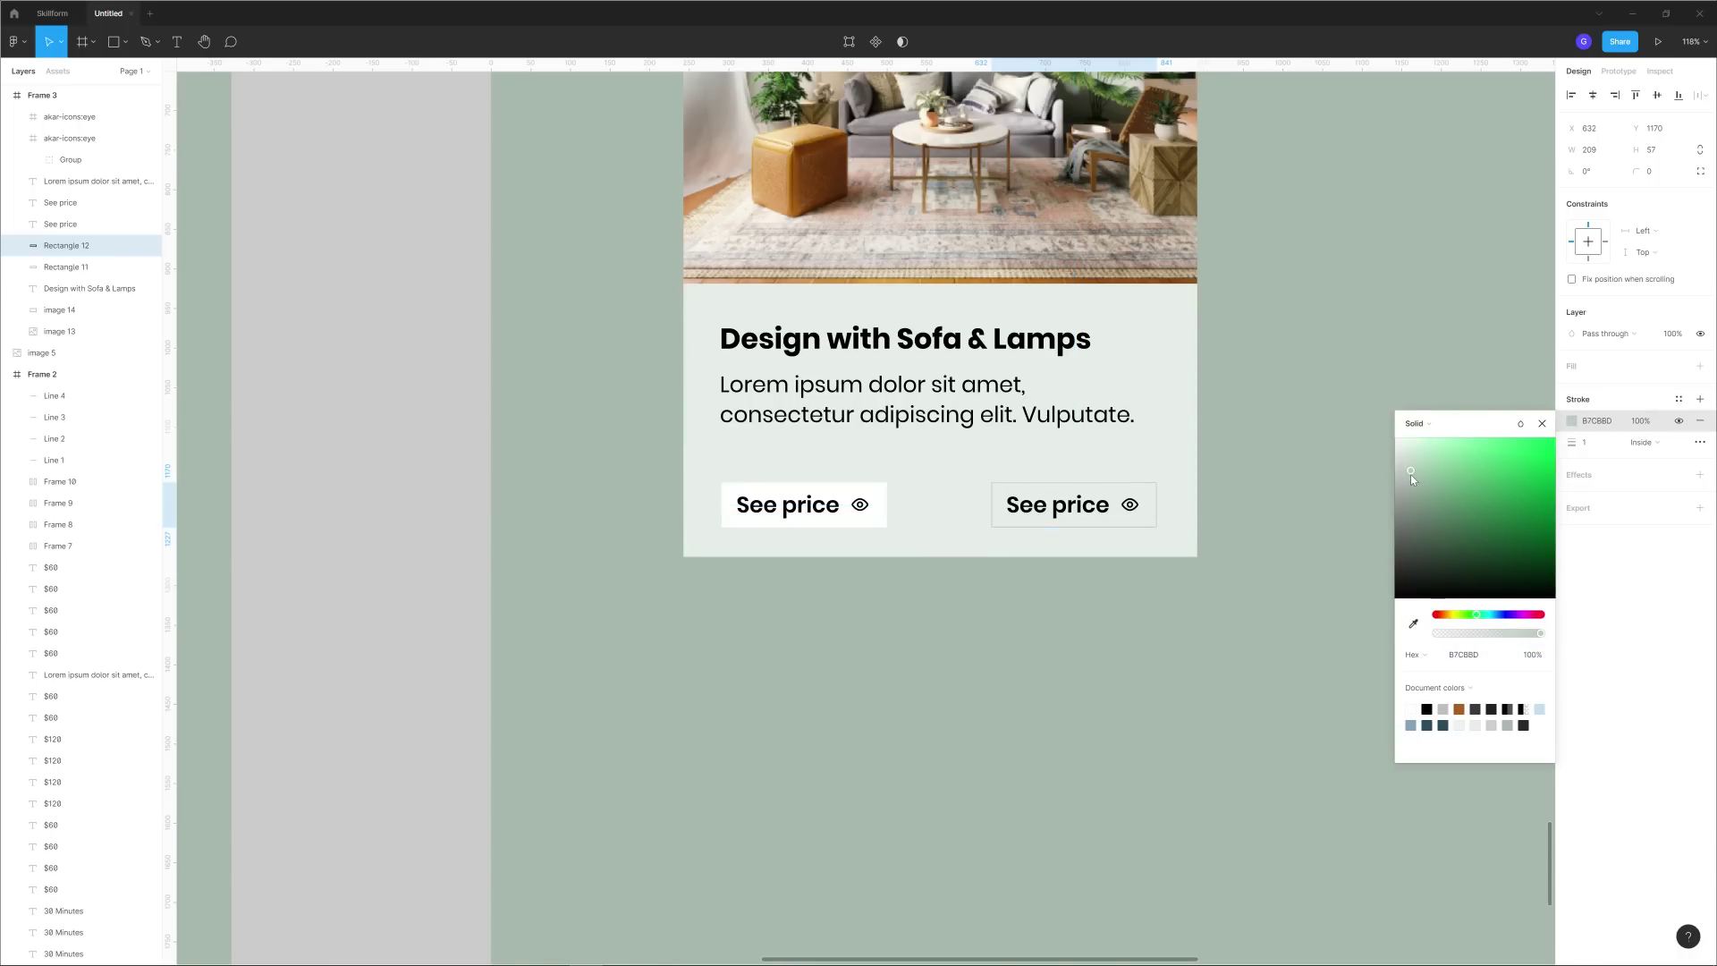
{"action": "left_click_drag", "start_coordinate": [1409, 475], "coordinate": [1412, 497]}
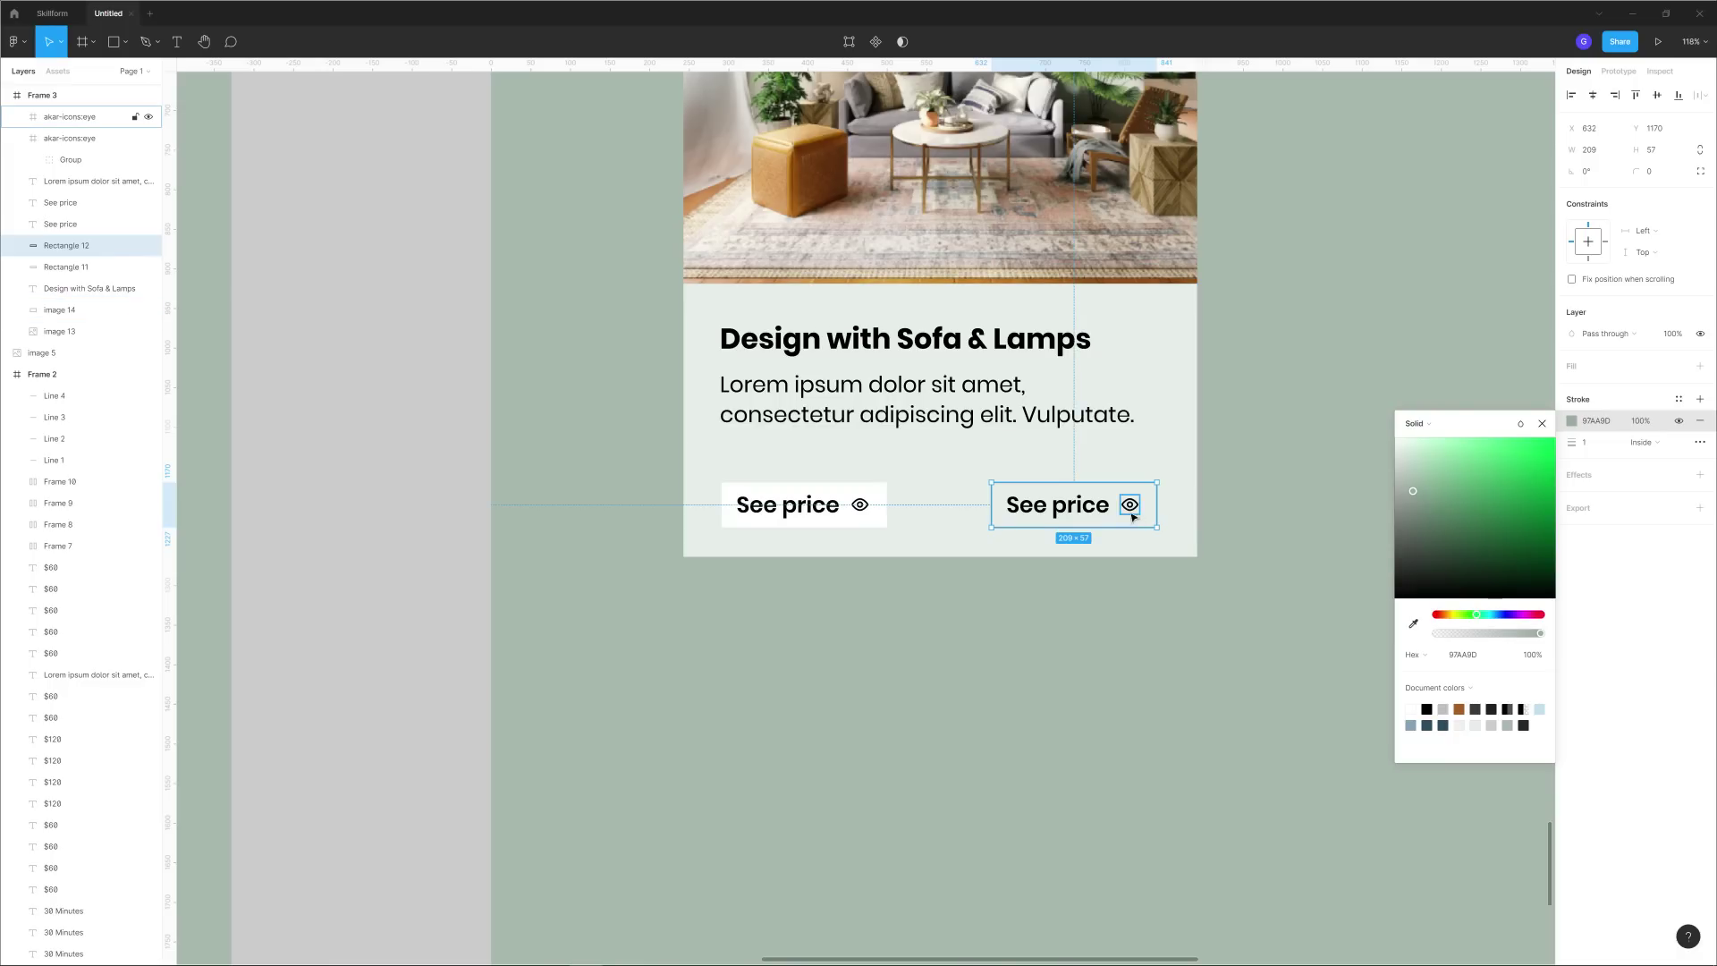
{"action": "left_click", "coordinate": [933, 625]}
Change the copied button's text to "Design".
{"action": "double_click", "coordinate": [1086, 508]}
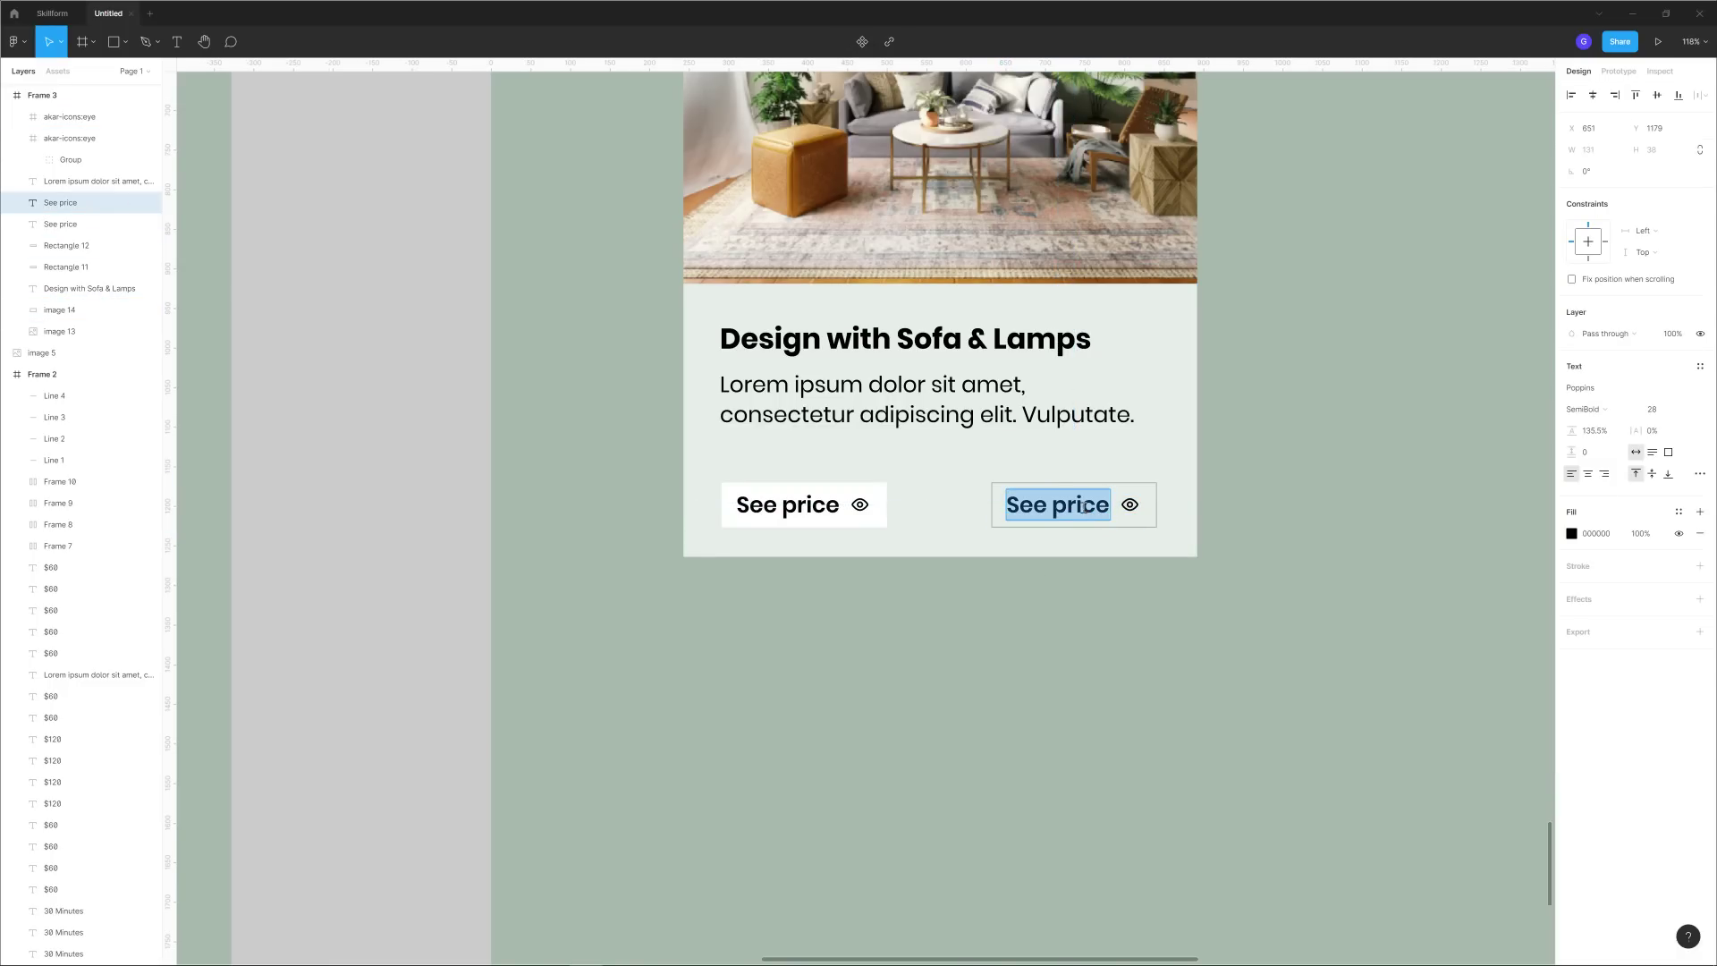
{"action": "type", "text": "Se"}
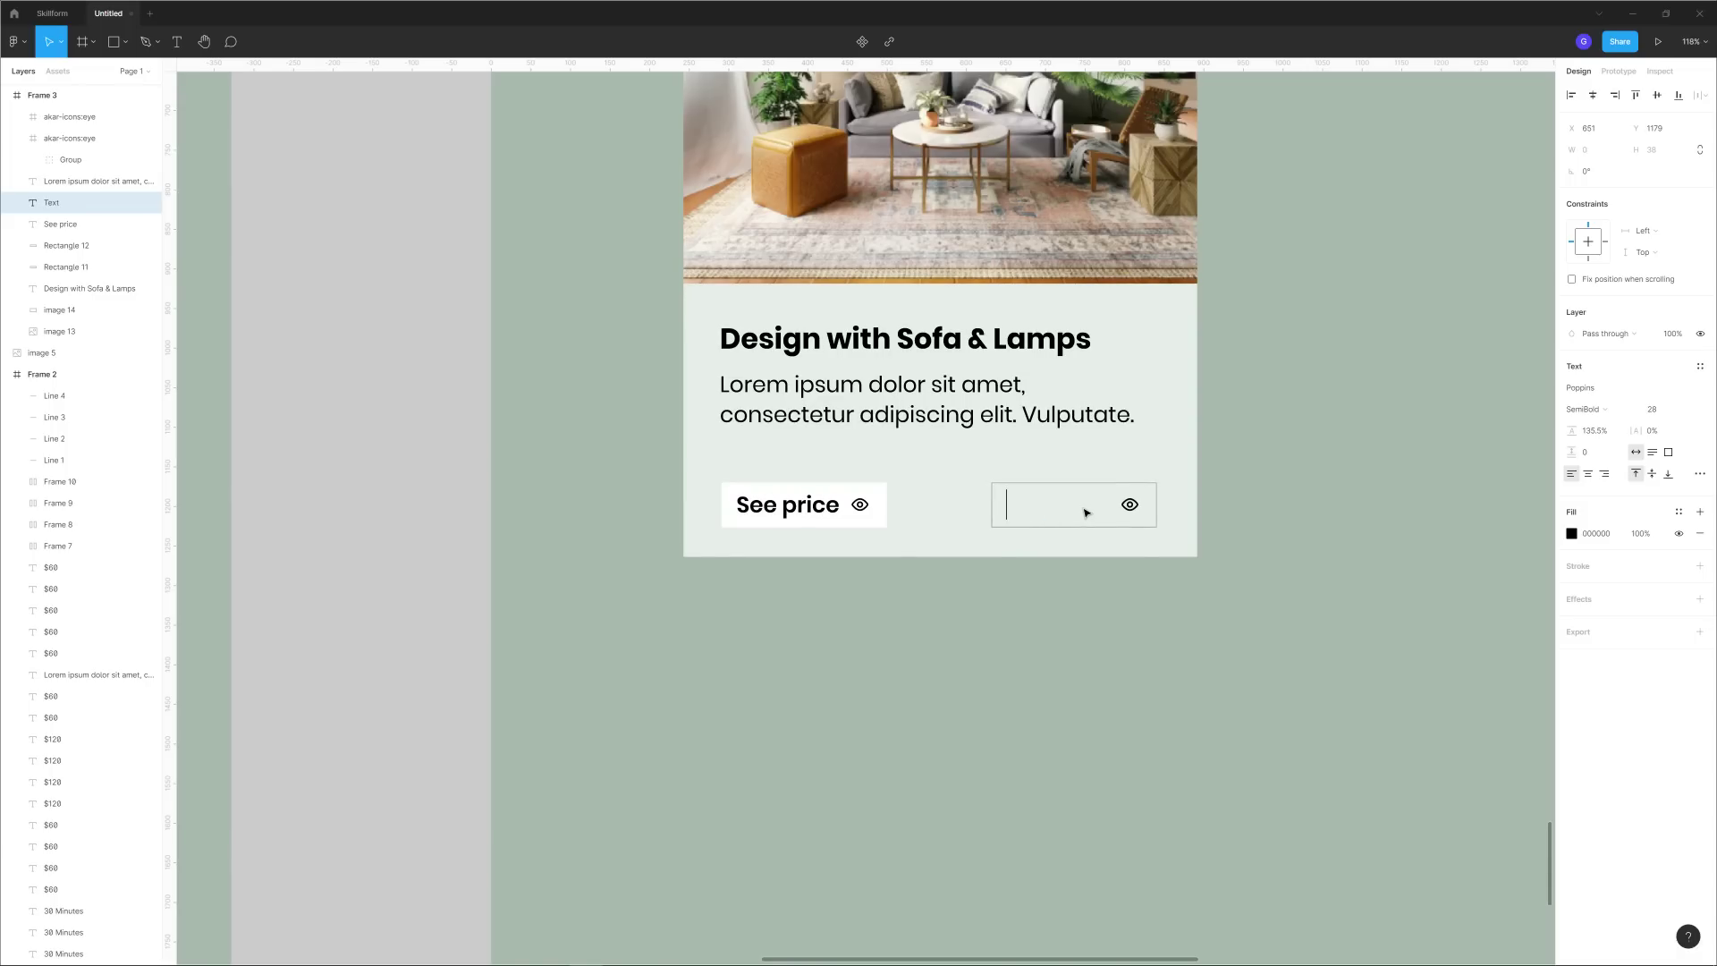
{"action": "type", "text": "De"}
{"action": "type", "text": "Desig"}
{"action": "key", "text": "Escape"}
Narrow the outlined rectangle around the "Design" label from its left side to a width of about 175.
{"action": "mouse_move", "coordinate": [1045, 511]}
{"action": "left_mouse_down"}
{"action": "mouse_move", "coordinate": [1074, 510]}
{"action": "mouse_move", "coordinate": [1019, 501]}
{"action": "left_mouse_up"}
{"action": "left_click", "coordinate": [992, 512]}
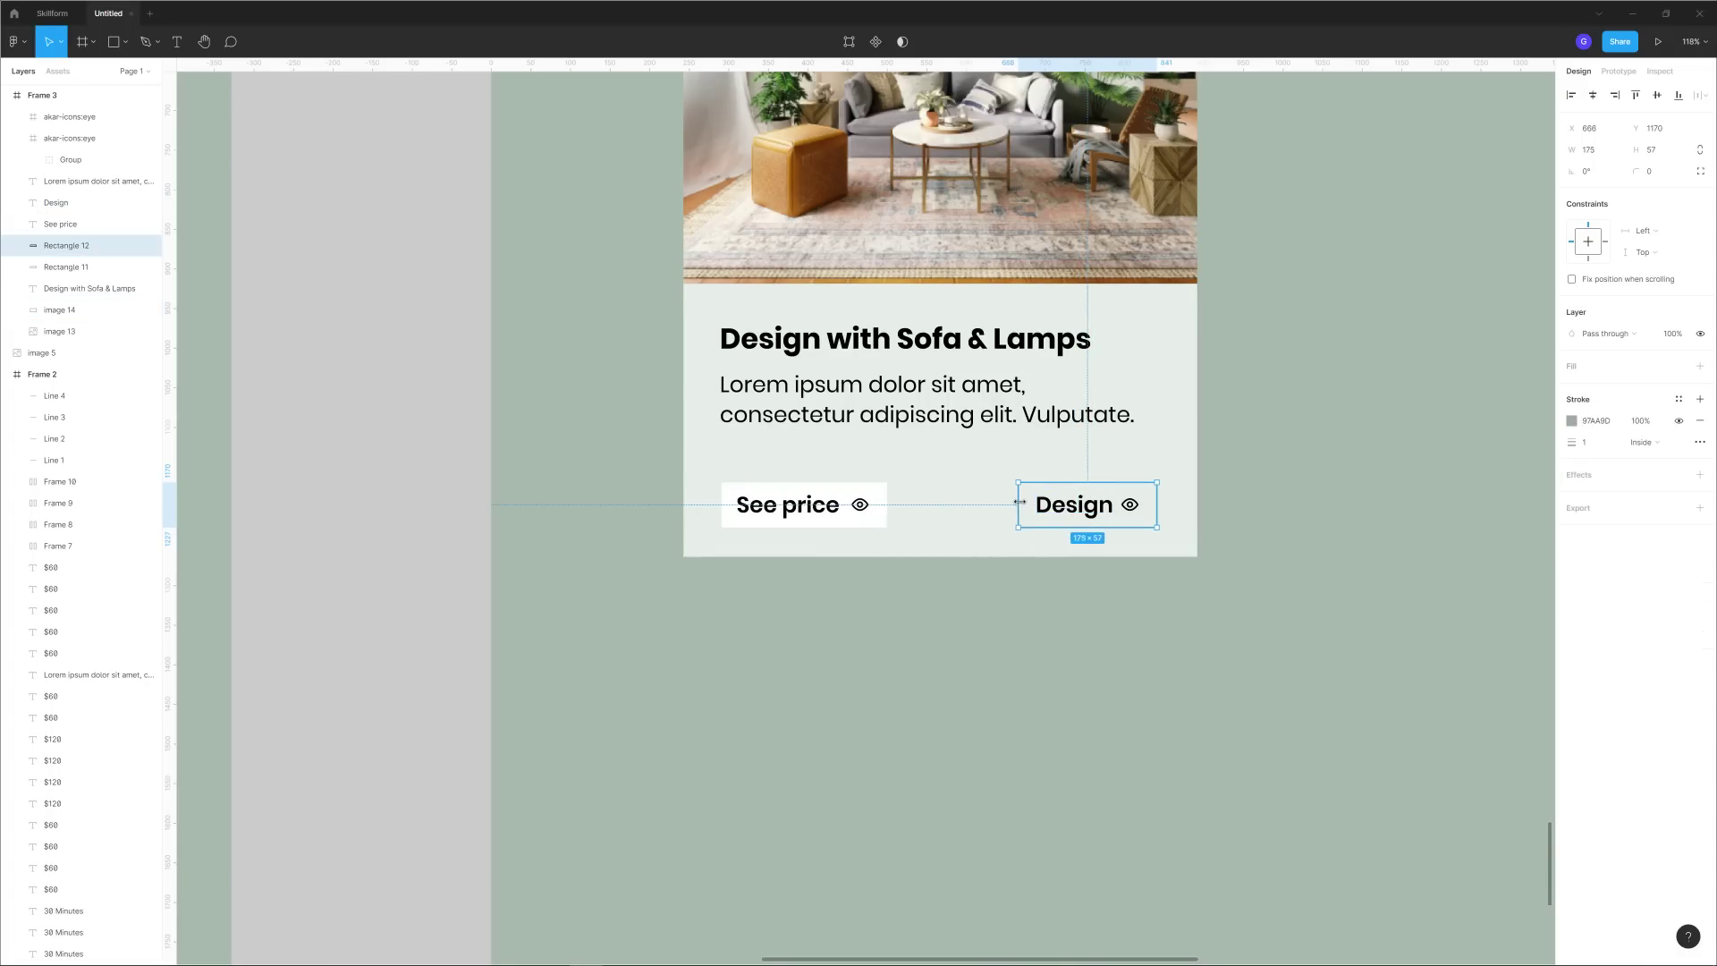
{"action": "left_click", "coordinate": [1230, 663]}
Delete the eye icon from the "Design" button.
{"action": "scroll", "coordinate": [1085, 689], "scroll_direction": "down", "scroll_amount": 6}
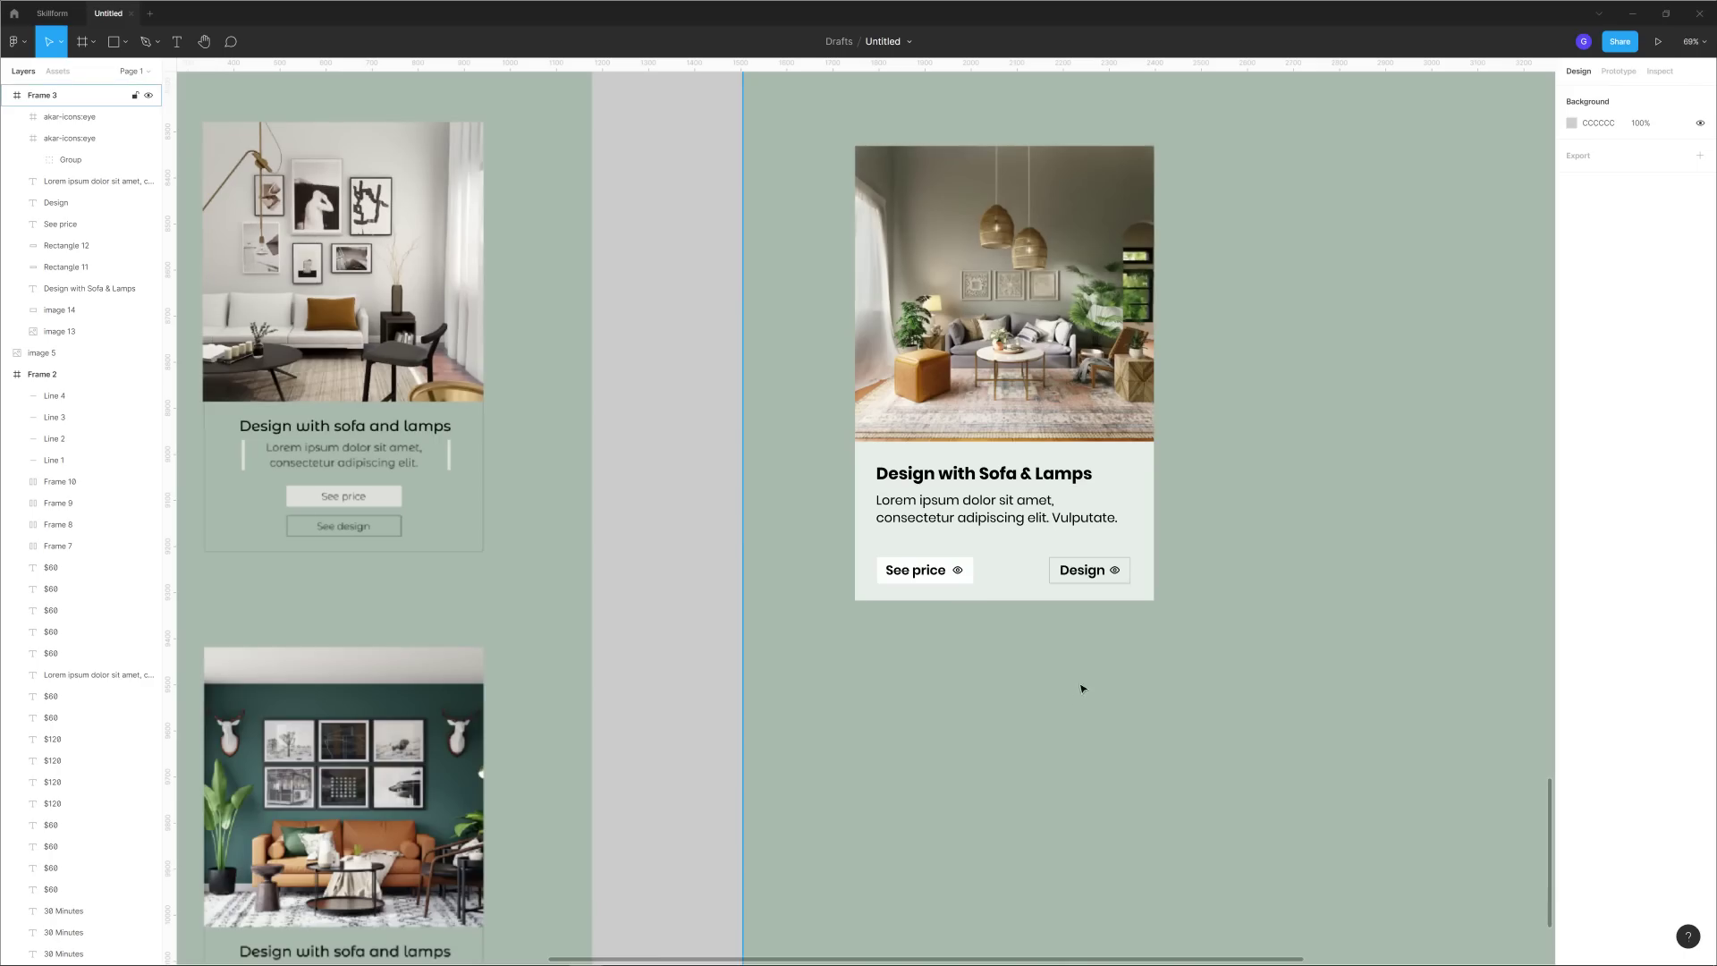
{"action": "scroll", "coordinate": [1073, 586], "scroll_direction": "up", "scroll_amount": 6}
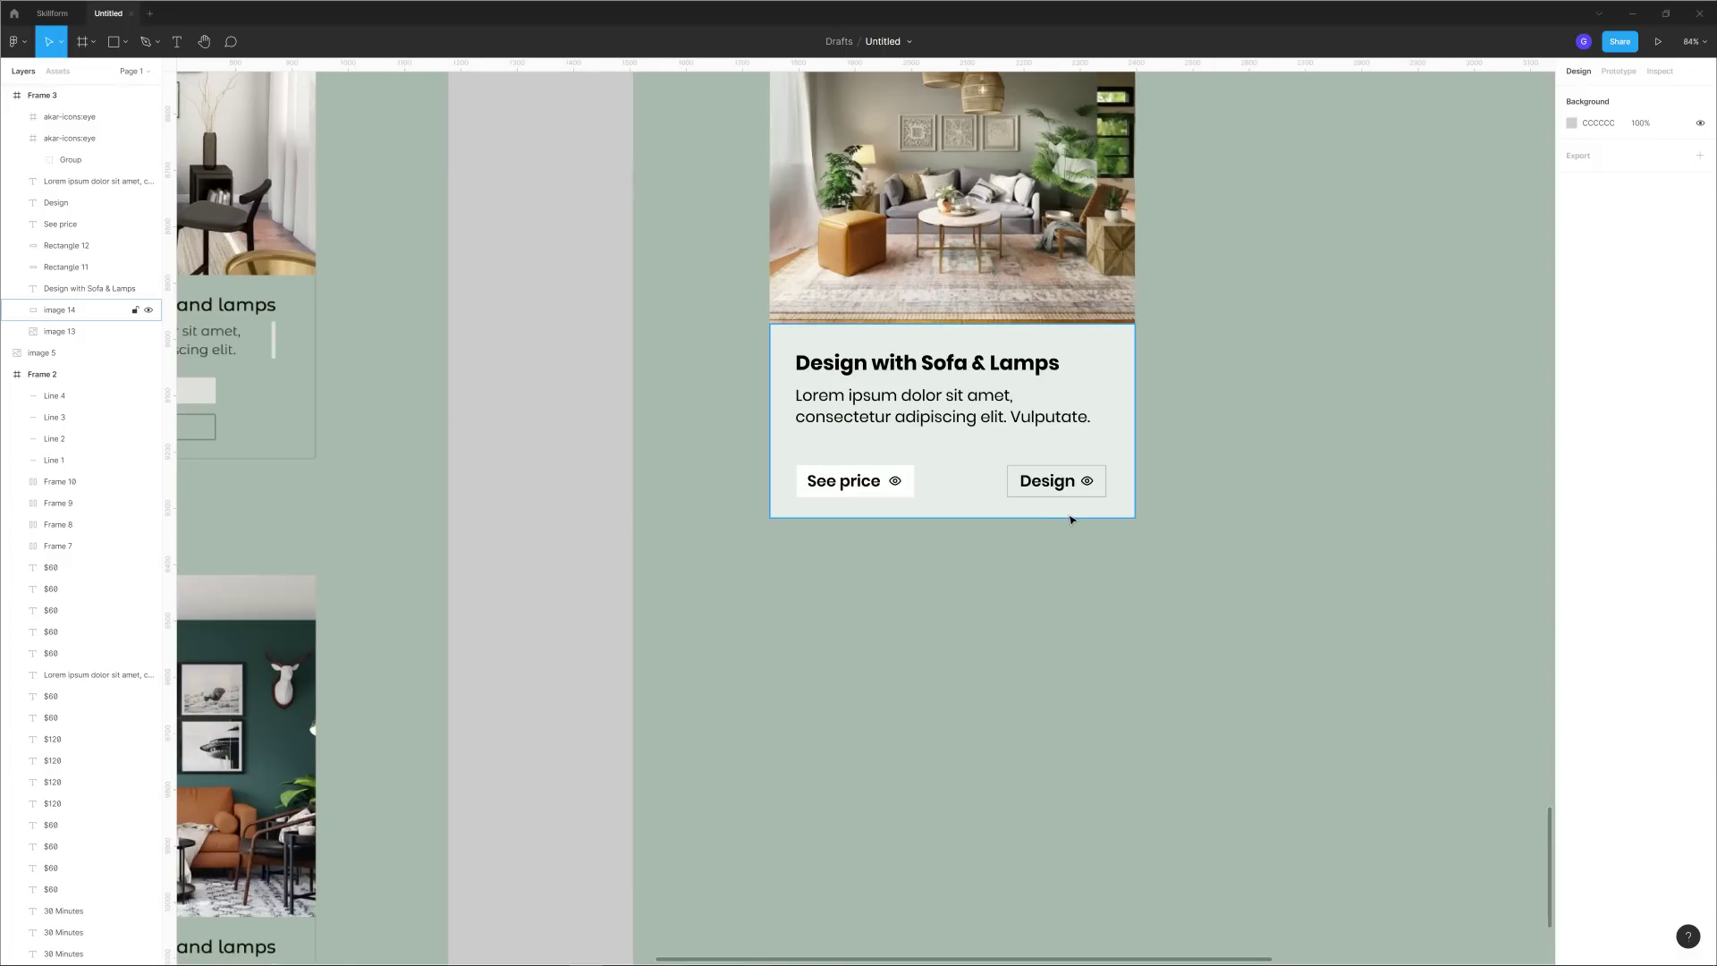
{"action": "left_click", "coordinate": [1105, 464]}
{"action": "key", "text": "Delete"}
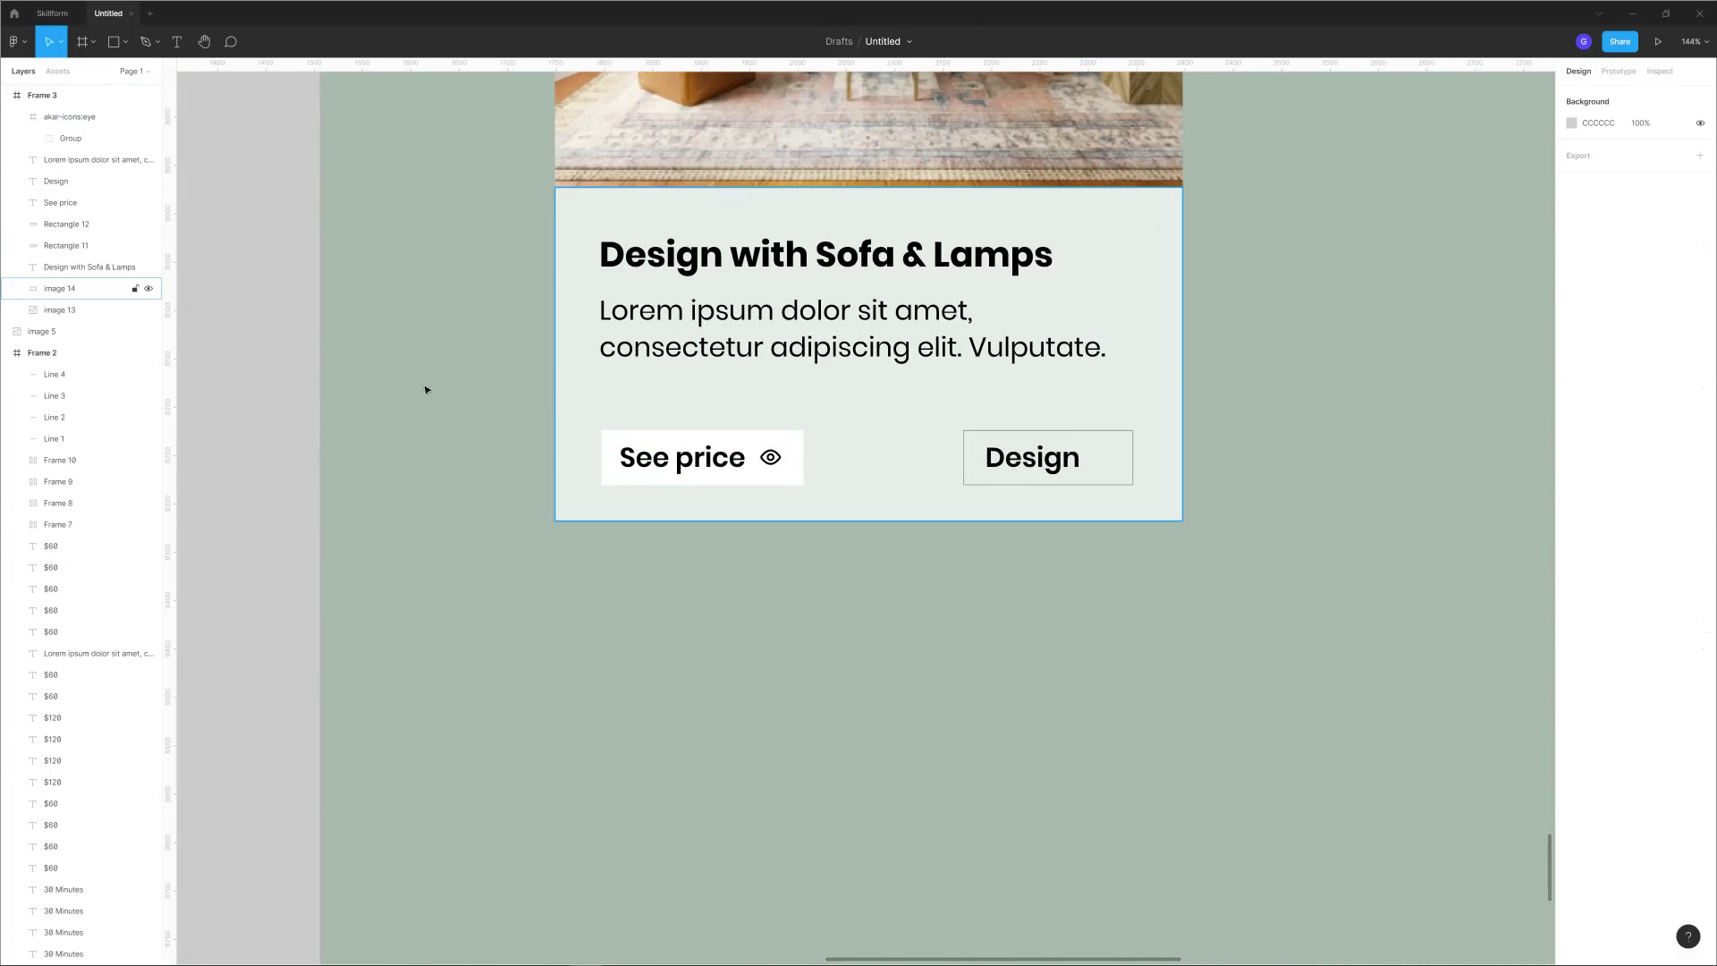
Search Iconify for "picture", import the clarity:picture-line icon below the card and close the plugin.
{"action": "right_click", "coordinate": [246, 357]}
{"action": "mouse_move", "coordinate": [295, 457]}
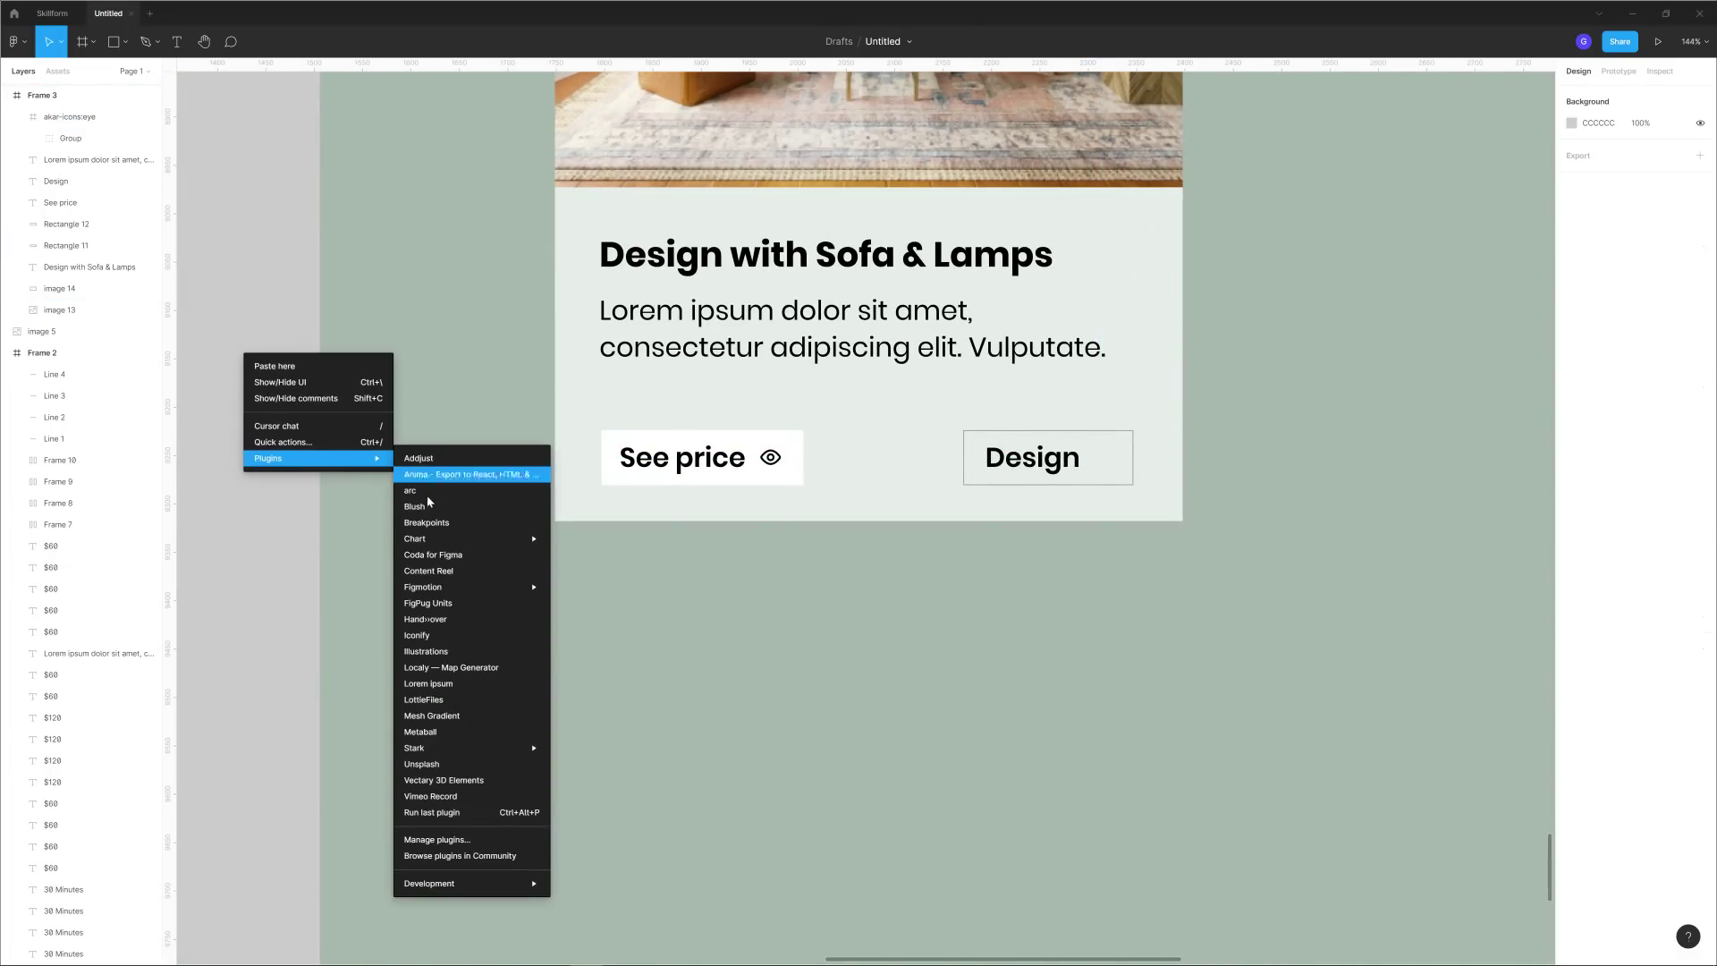
{"action": "left_click", "coordinate": [433, 636]}
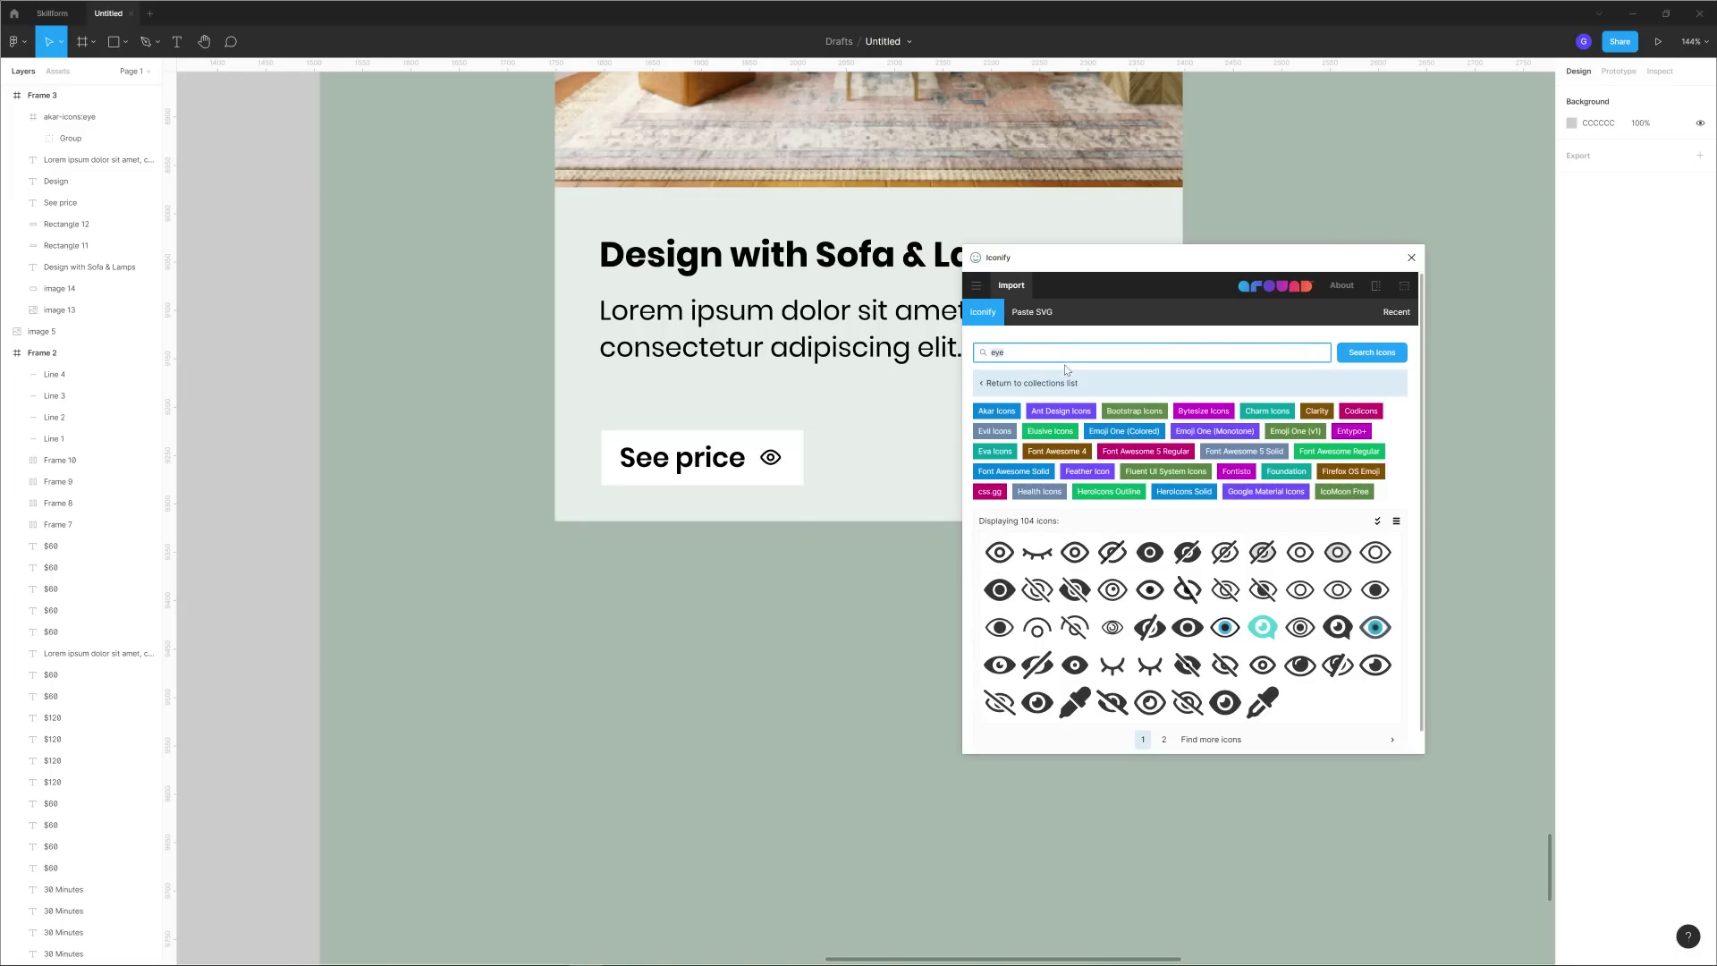
{"action": "type", "text": "art"}
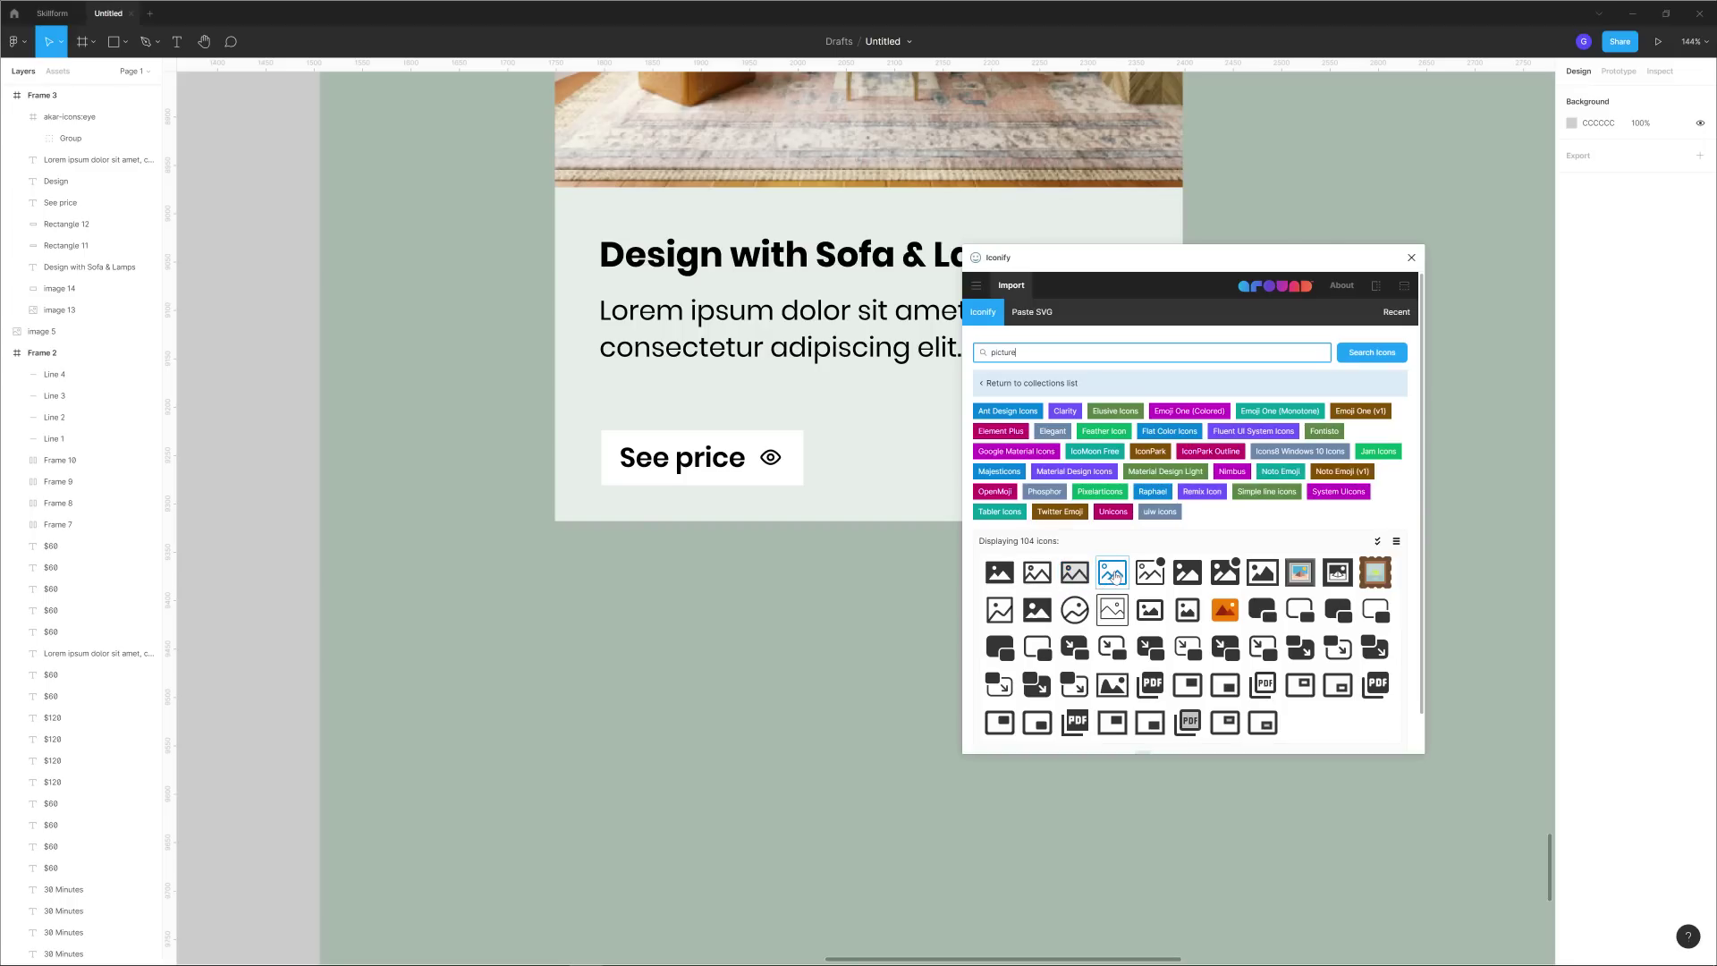
{"action": "left_click_drag", "start_coordinate": [1114, 576], "coordinate": [763, 592]}
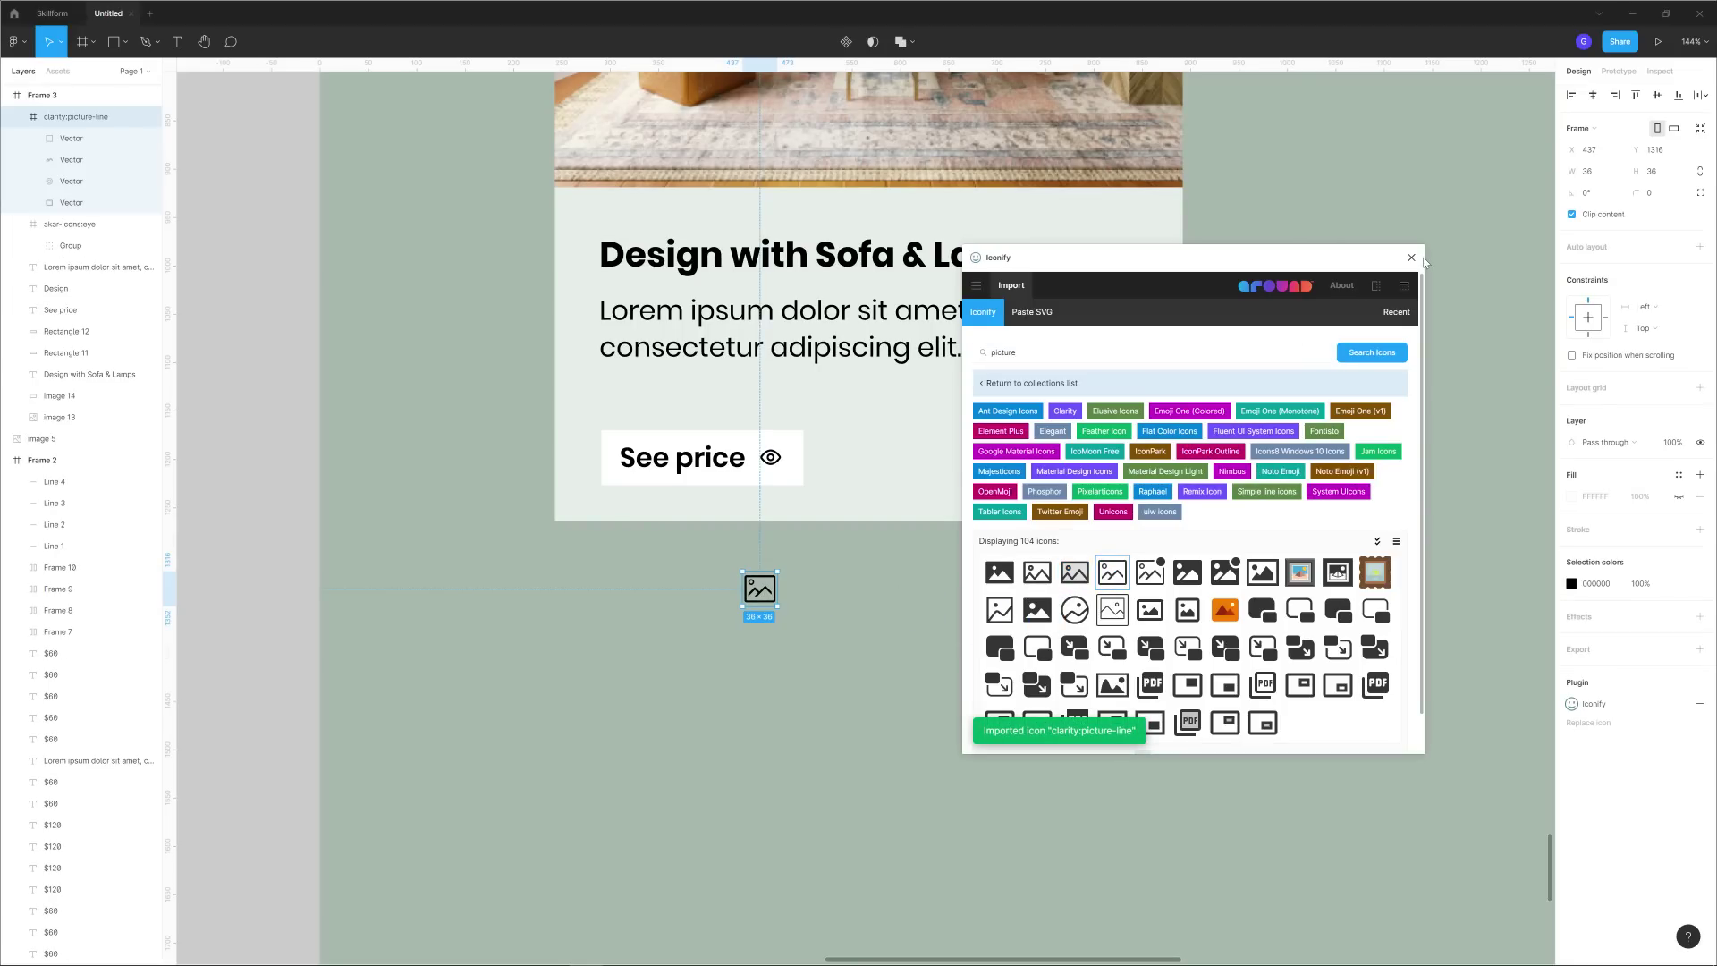
{"action": "left_click", "coordinate": [1411, 258]}
Scale the picture icon down to 28 by 28 and align it beside the "Design" label inside the outlined button.
{"action": "left_click_drag", "start_coordinate": [765, 600], "coordinate": [1117, 471]}
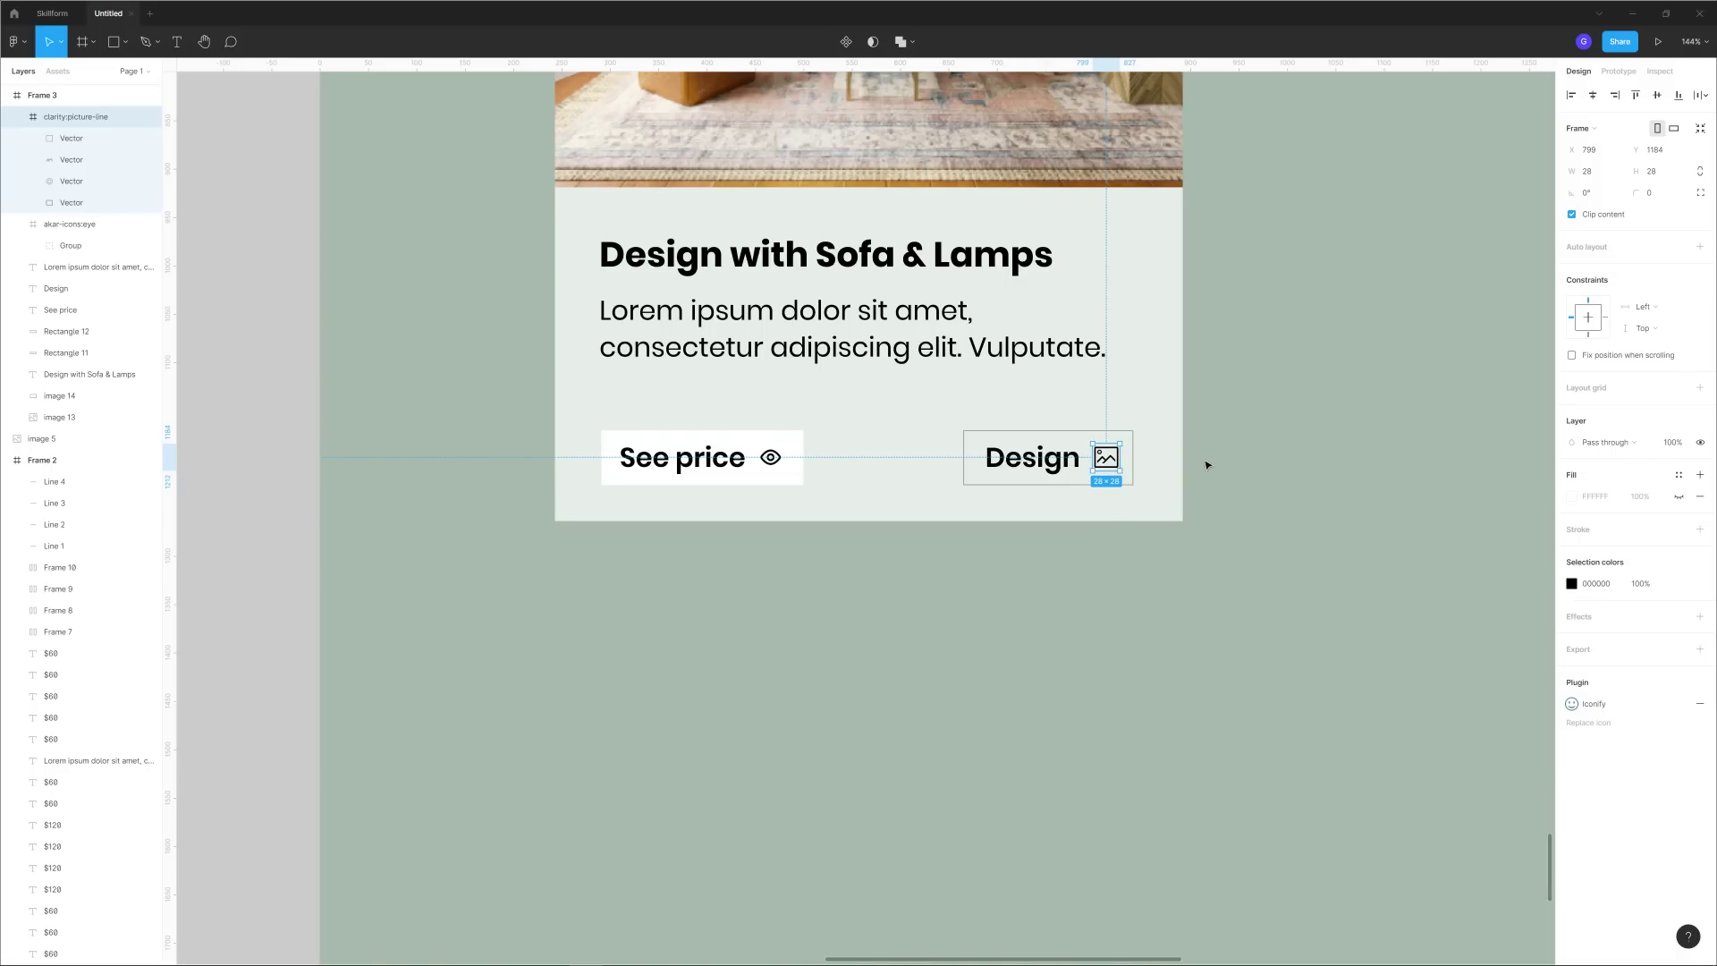
{"action": "key", "text": "Down"}
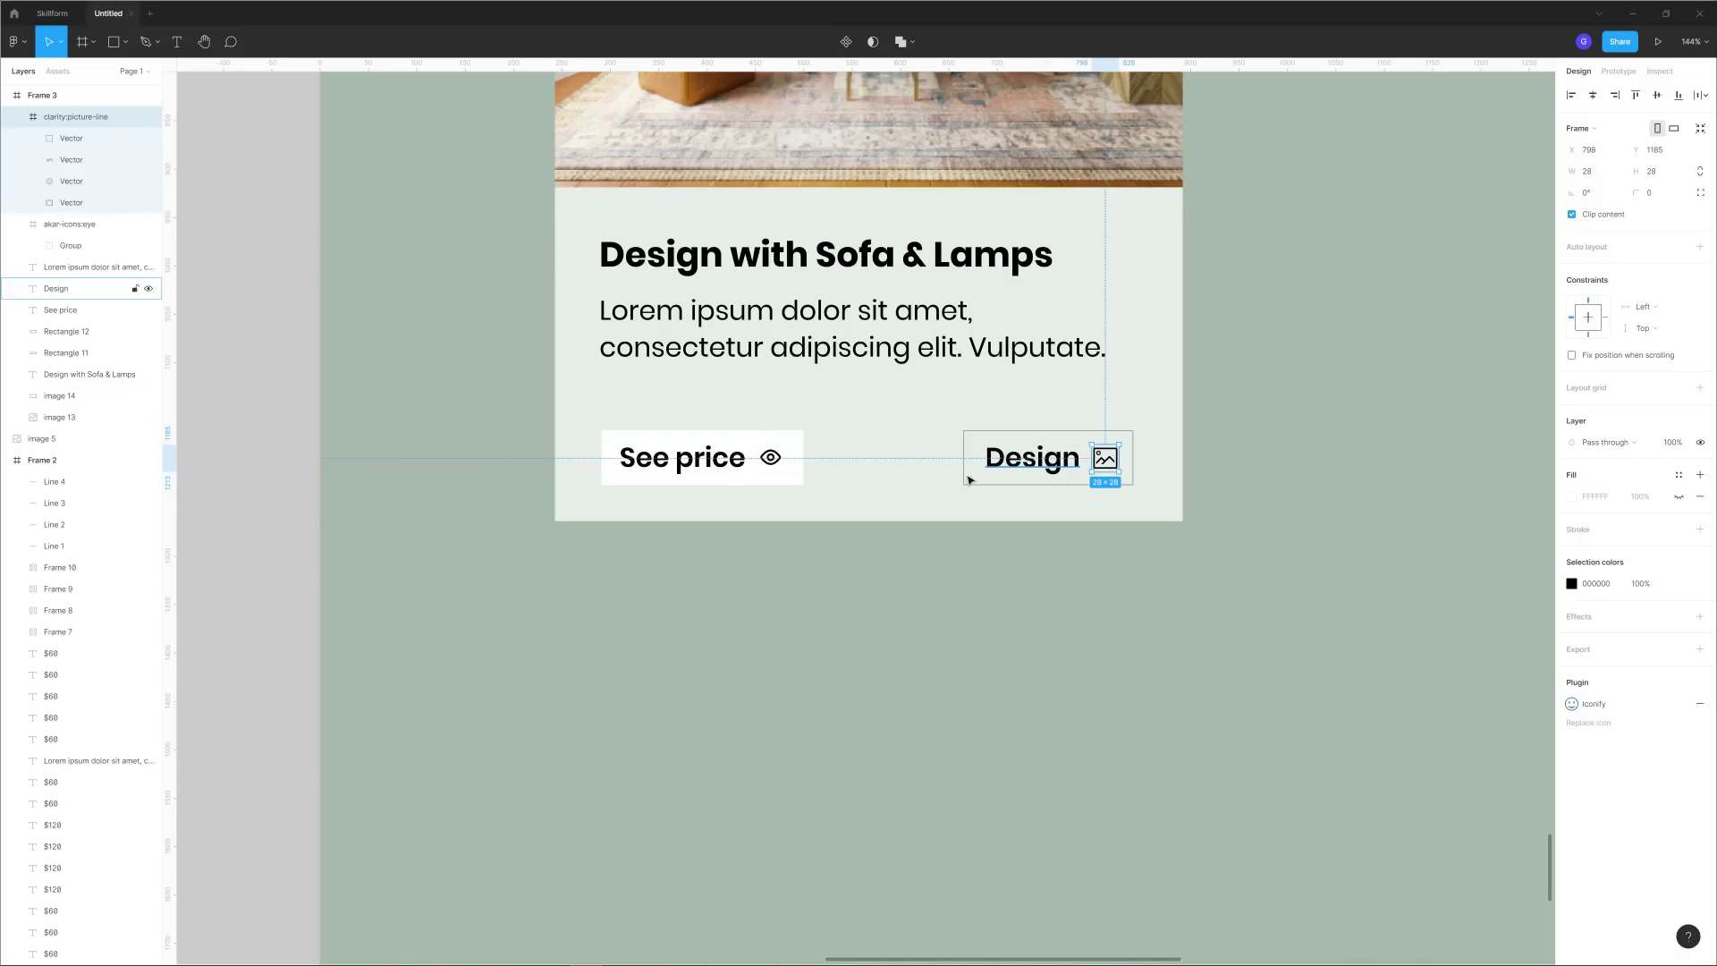
{"action": "left_click", "coordinate": [771, 459]}
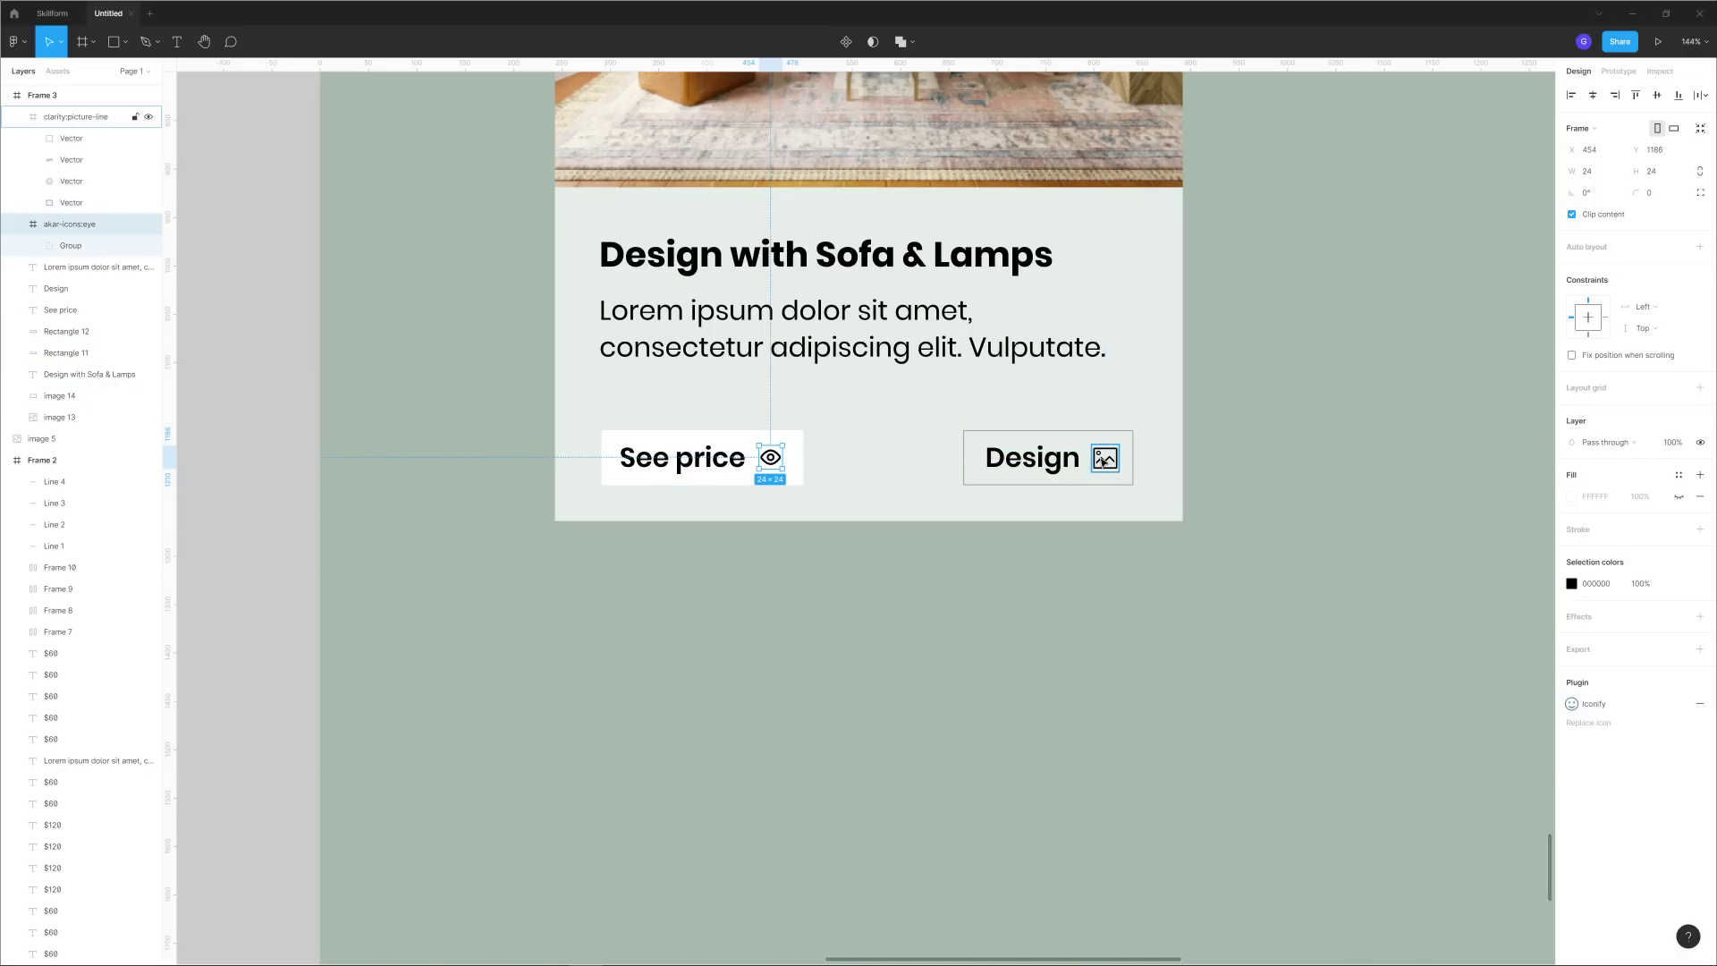
Thin the stroke of the eye icon beside the "See price" label to a weight of 0.5.
{"action": "left_click", "coordinate": [1106, 460]}
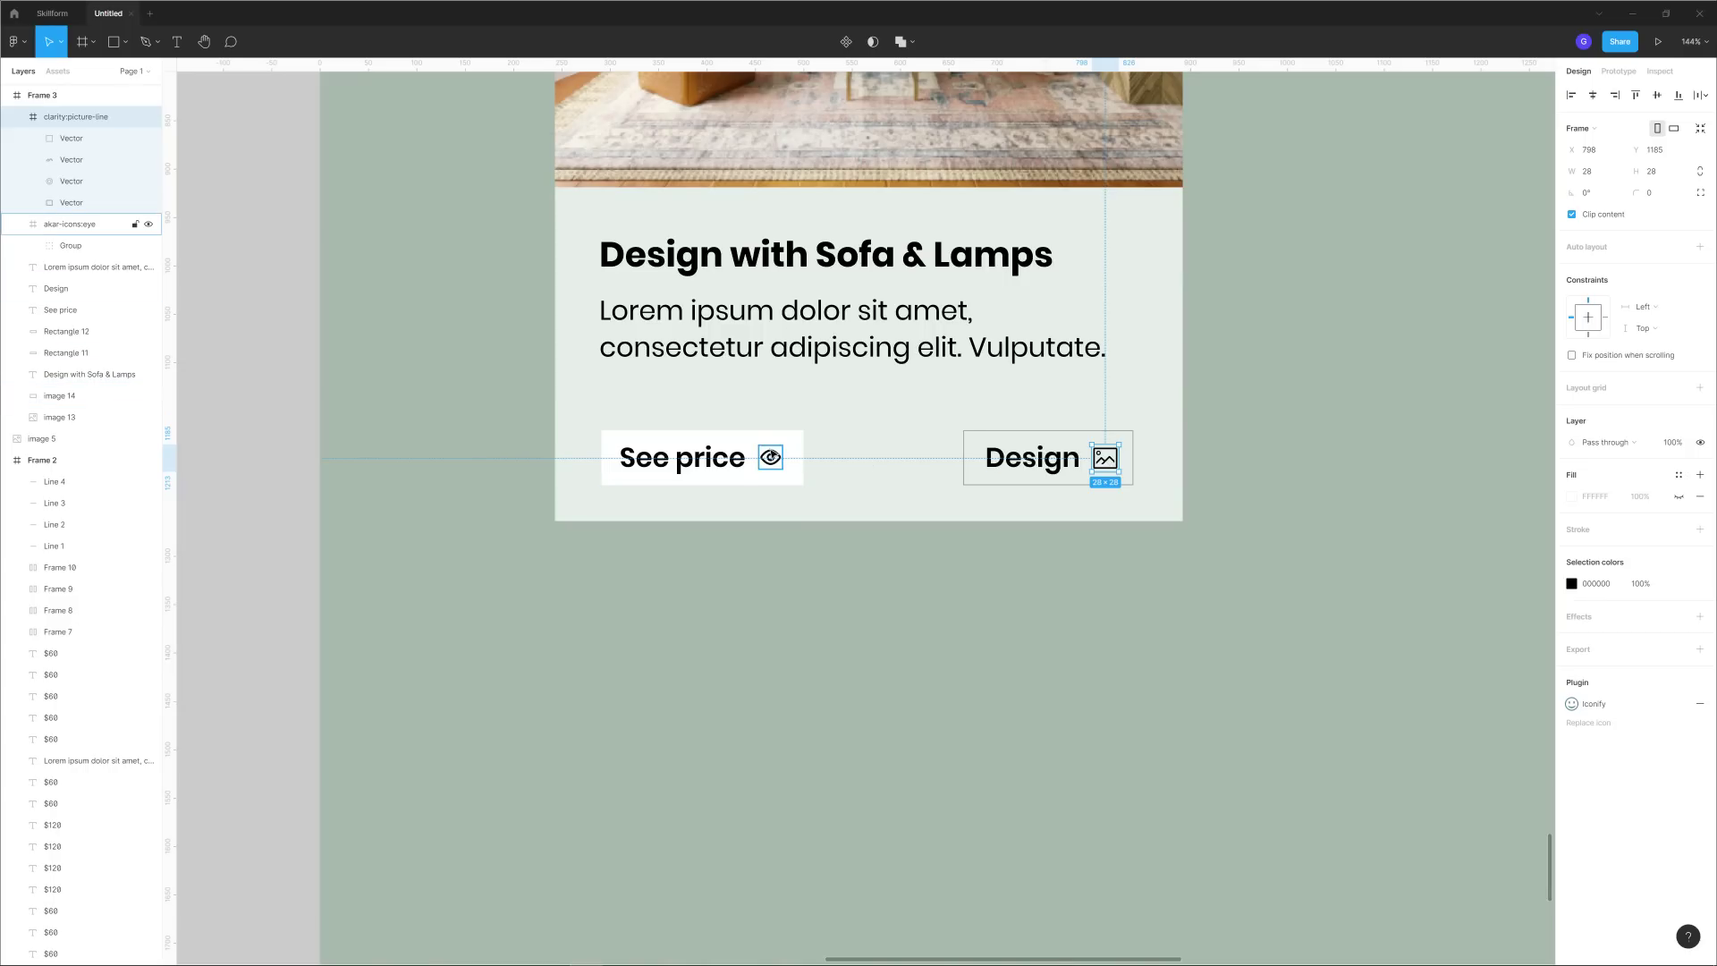
{"action": "left_click", "coordinate": [771, 459]}
{"action": "left_click", "coordinate": [773, 461]}
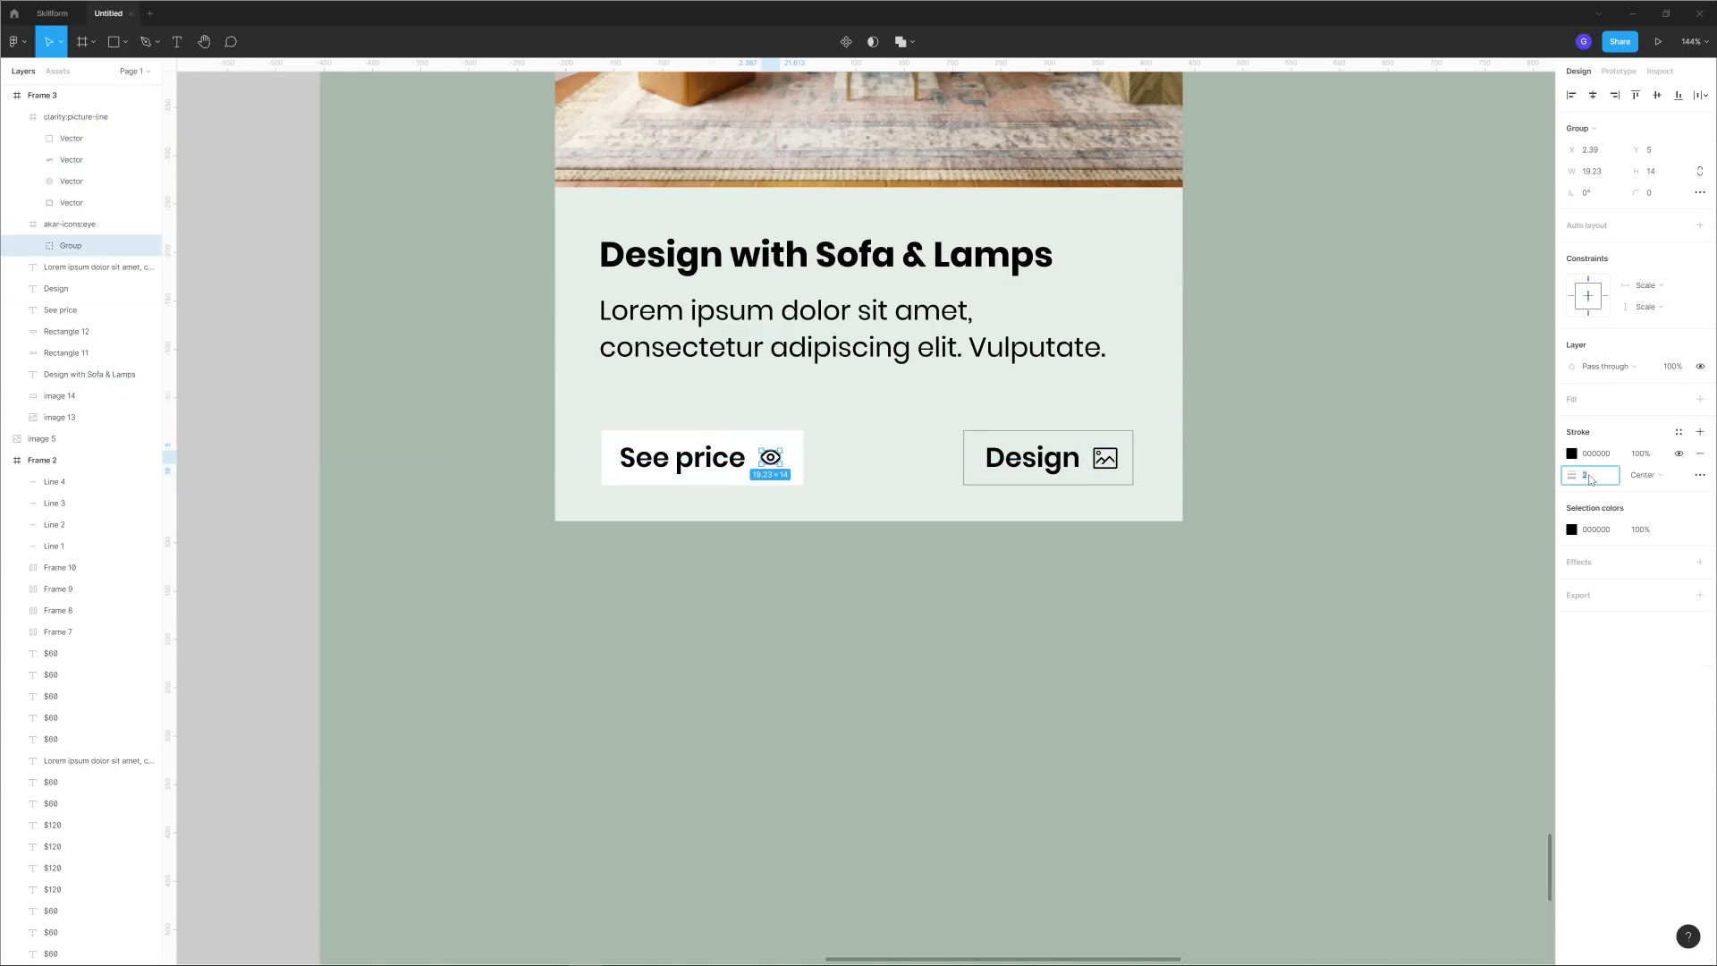
{"action": "type", "text": ".5"}
{"action": "key", "text": "Return"}
{"action": "left_click", "coordinate": [958, 591]}
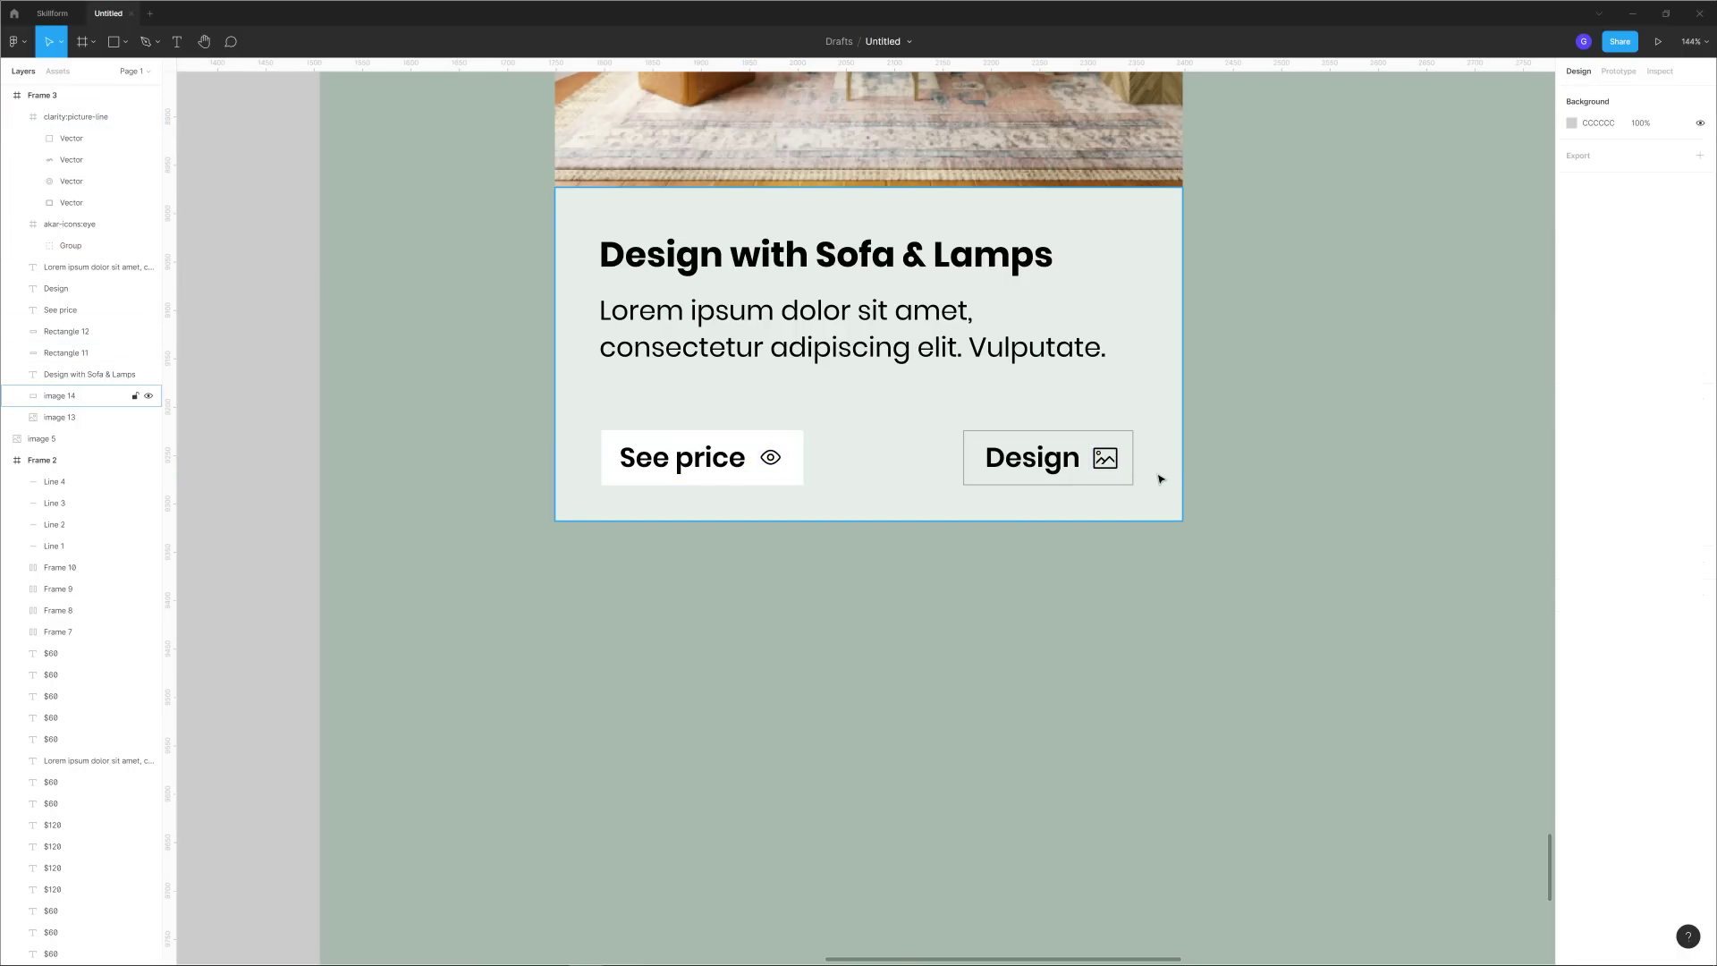
Try placing a duplicate of the whole interior design card beside the original in Frame 3, and delete the copy.
{"action": "scroll", "coordinate": [1234, 458], "scroll_direction": "down", "scroll_amount": 5}
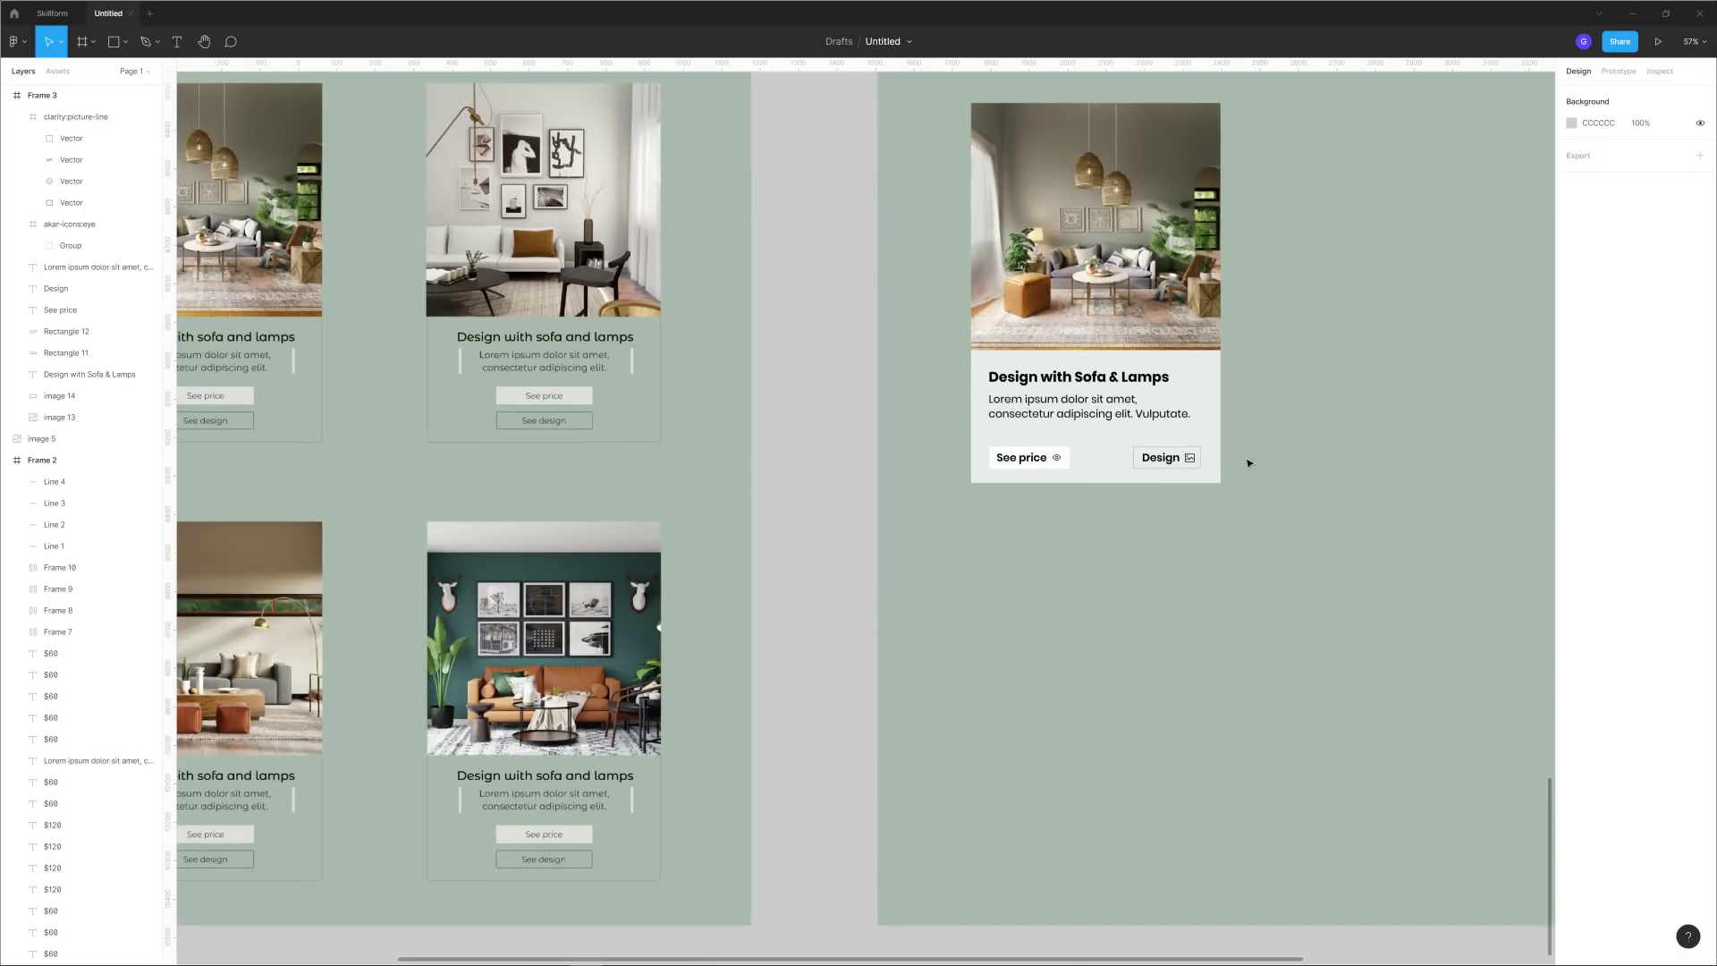
{"action": "scroll", "coordinate": [1250, 462], "scroll_direction": "down", "scroll_amount": 4}
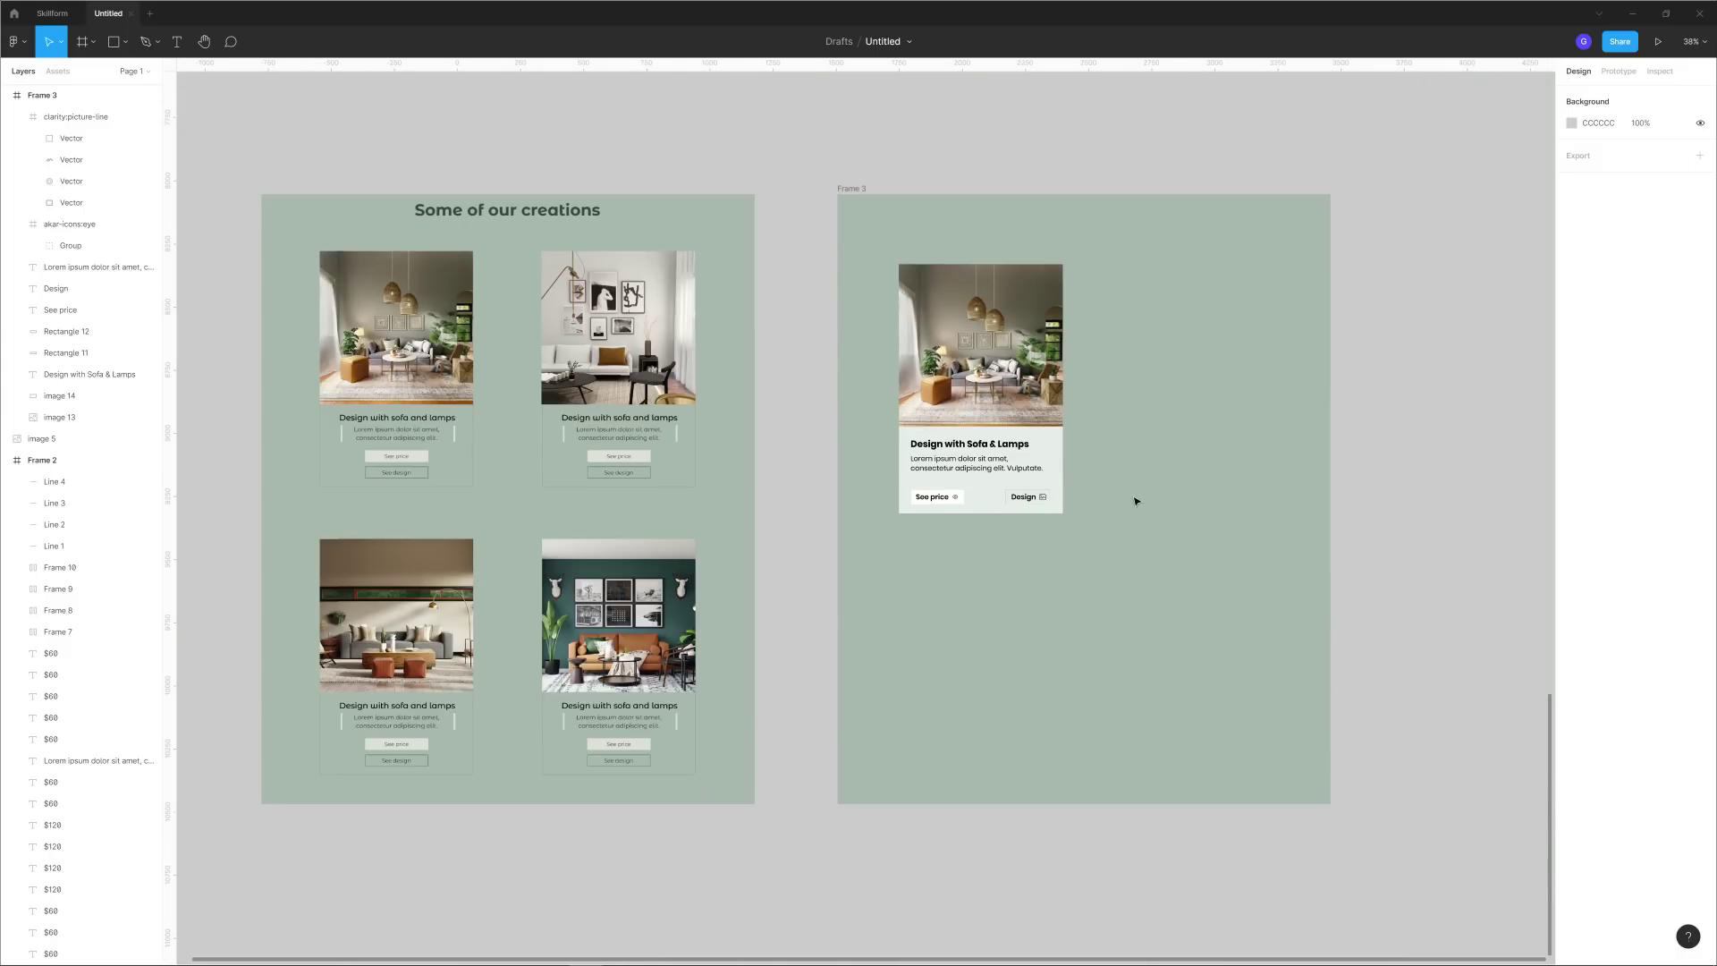
{"action": "left_click_drag", "start_coordinate": [1130, 545], "coordinate": [880, 336]}
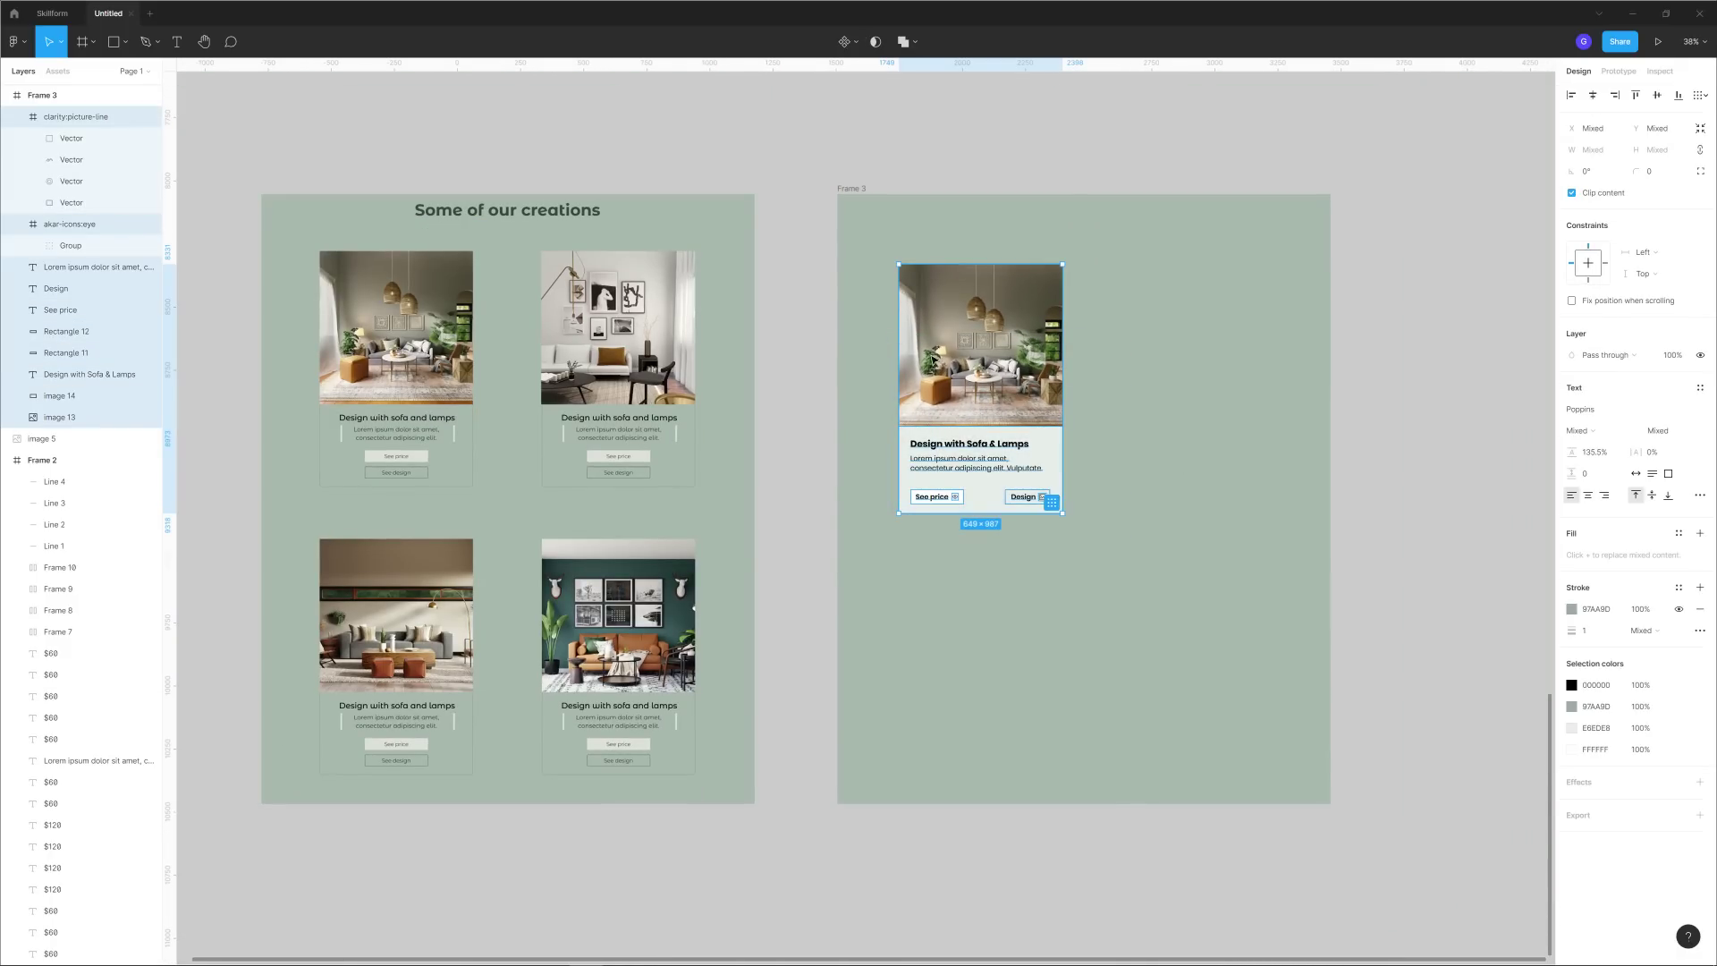
{"action": "key", "text": "ctrl+d"}
{"action": "left_click_drag", "start_coordinate": [990, 390], "coordinate": [1178, 394]}
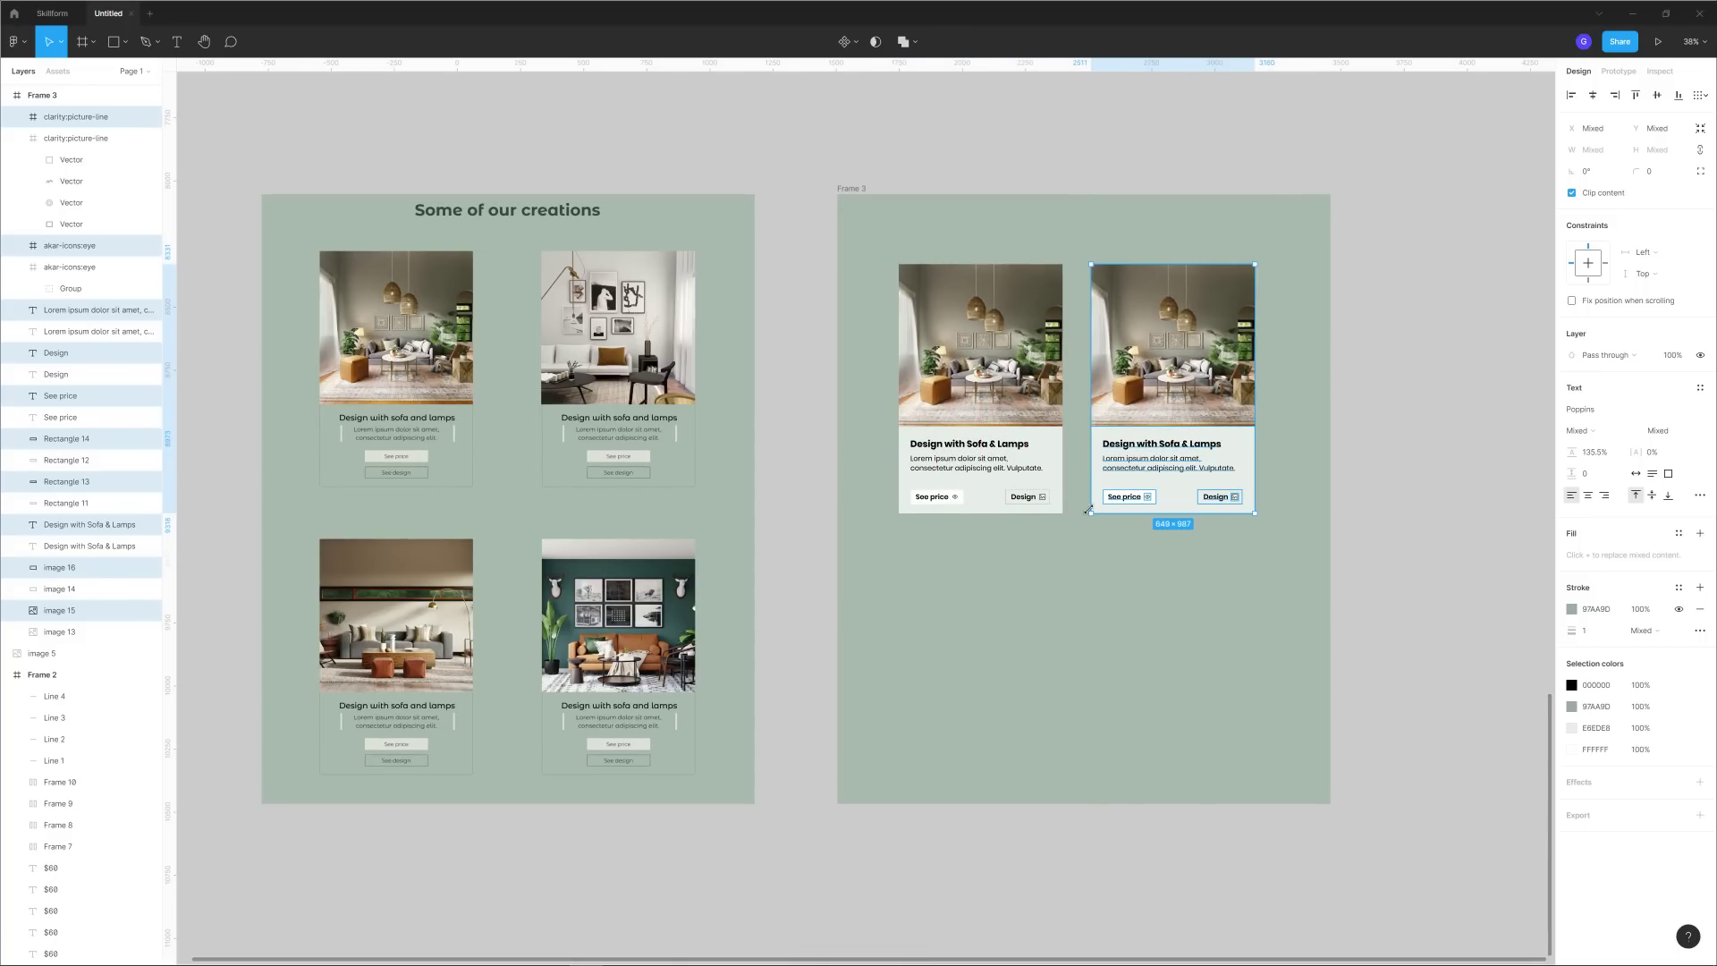
{"action": "key", "text": "Delete"}
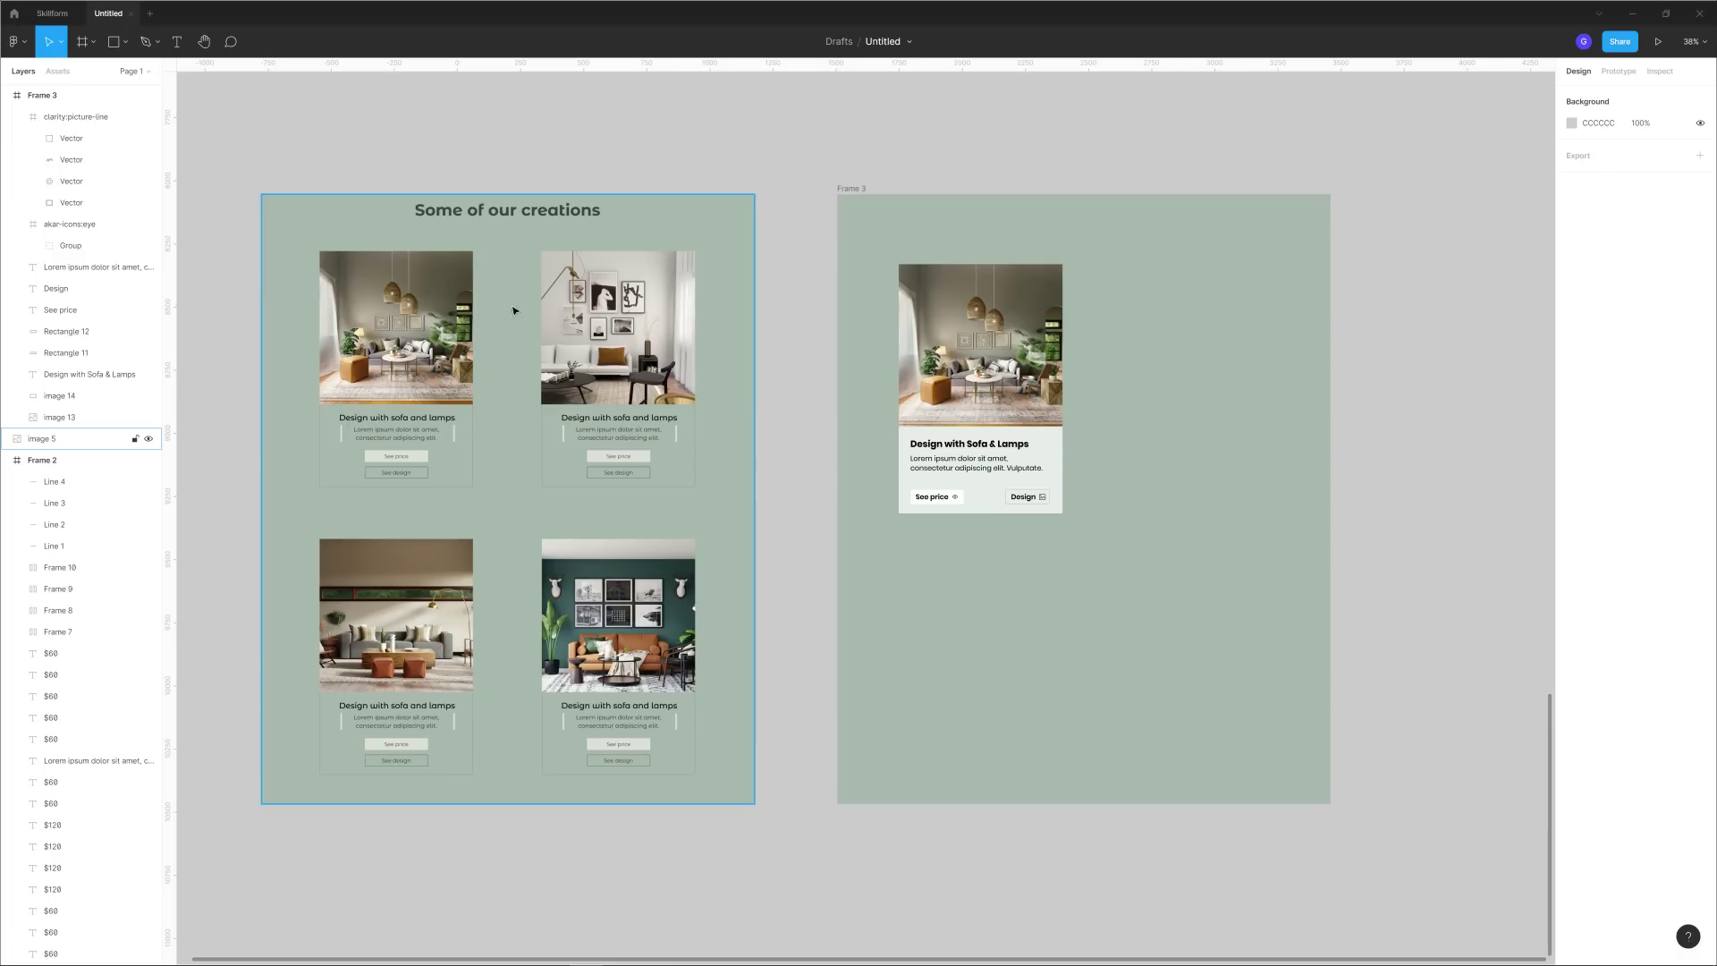
Widen the whole interior design card to about 719 from its right edge and place a duplicate of it to the right.
{"action": "left_click_drag", "start_coordinate": [1104, 551], "coordinate": [912, 362]}
{"action": "left_click_drag", "start_coordinate": [1068, 382], "coordinate": [1080, 380]}
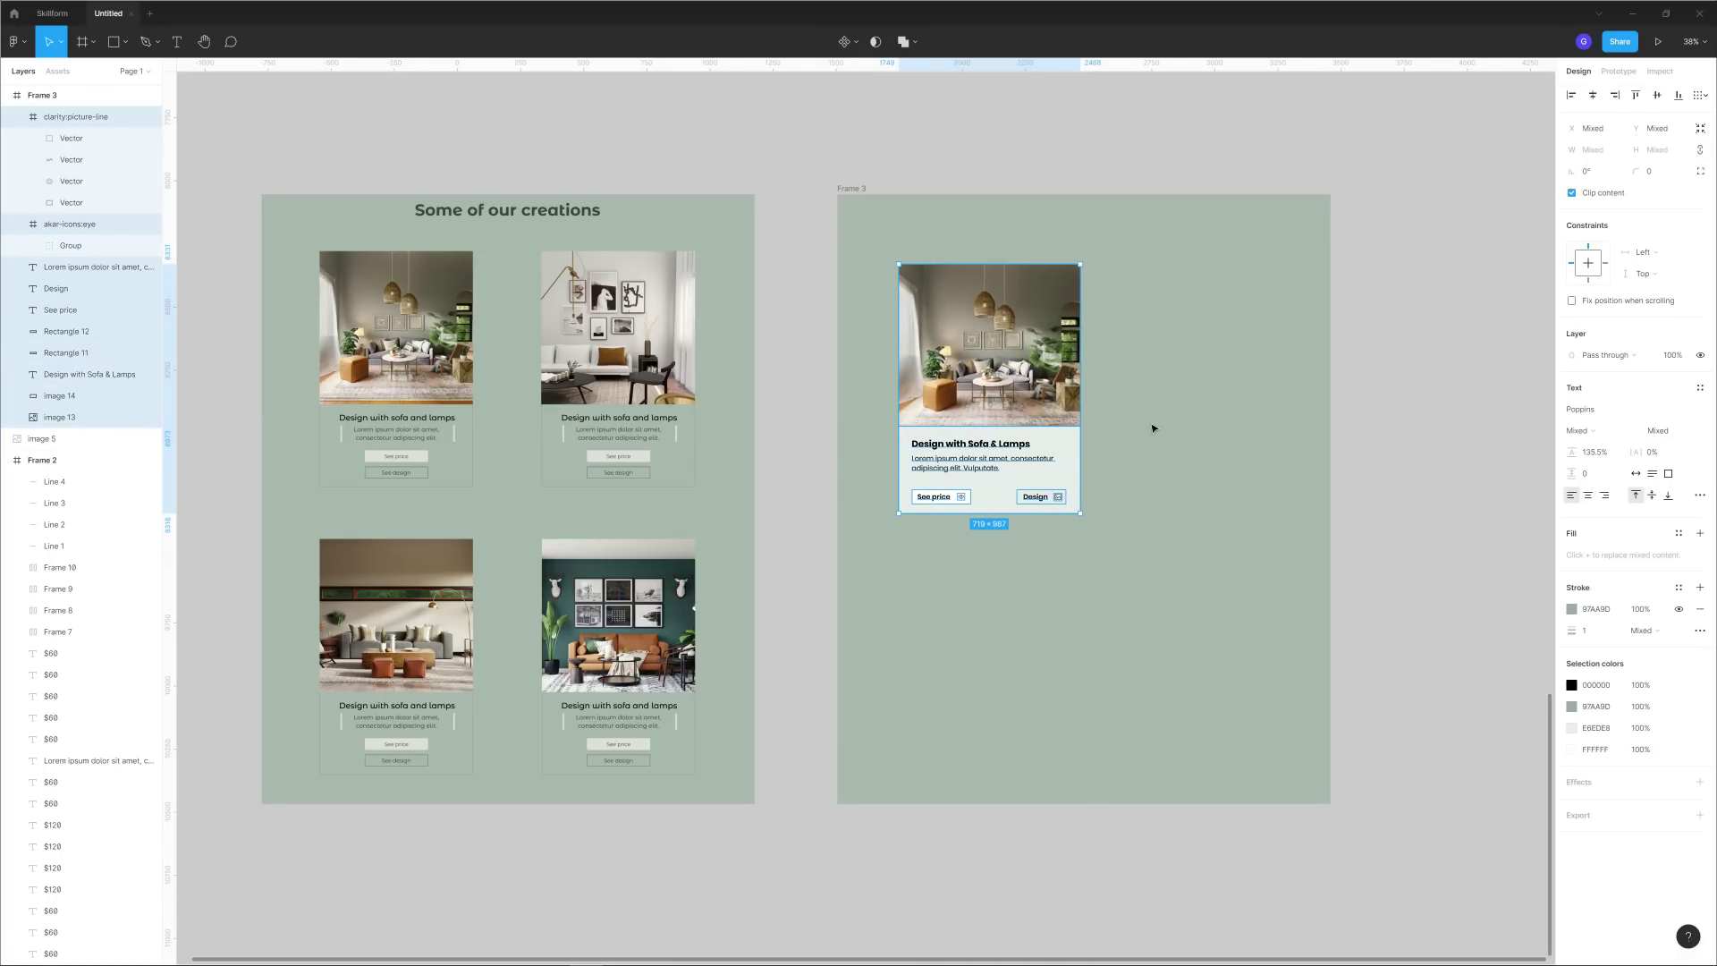
{"action": "left_click_drag", "start_coordinate": [1135, 582], "coordinate": [1070, 501]}
{"action": "key", "text": "ctrl+d"}
{"action": "left_click_drag", "start_coordinate": [977, 376], "coordinate": [1170, 371]}
Shift both cards slightly left to center them in Frame 3, and duplicate the pair as a second row below with a 51 px gap.
{"action": "left_click_drag", "start_coordinate": [1265, 602], "coordinate": [896, 263]}
{"action": "left_click_drag", "start_coordinate": [1154, 368], "coordinate": [1146, 368]}
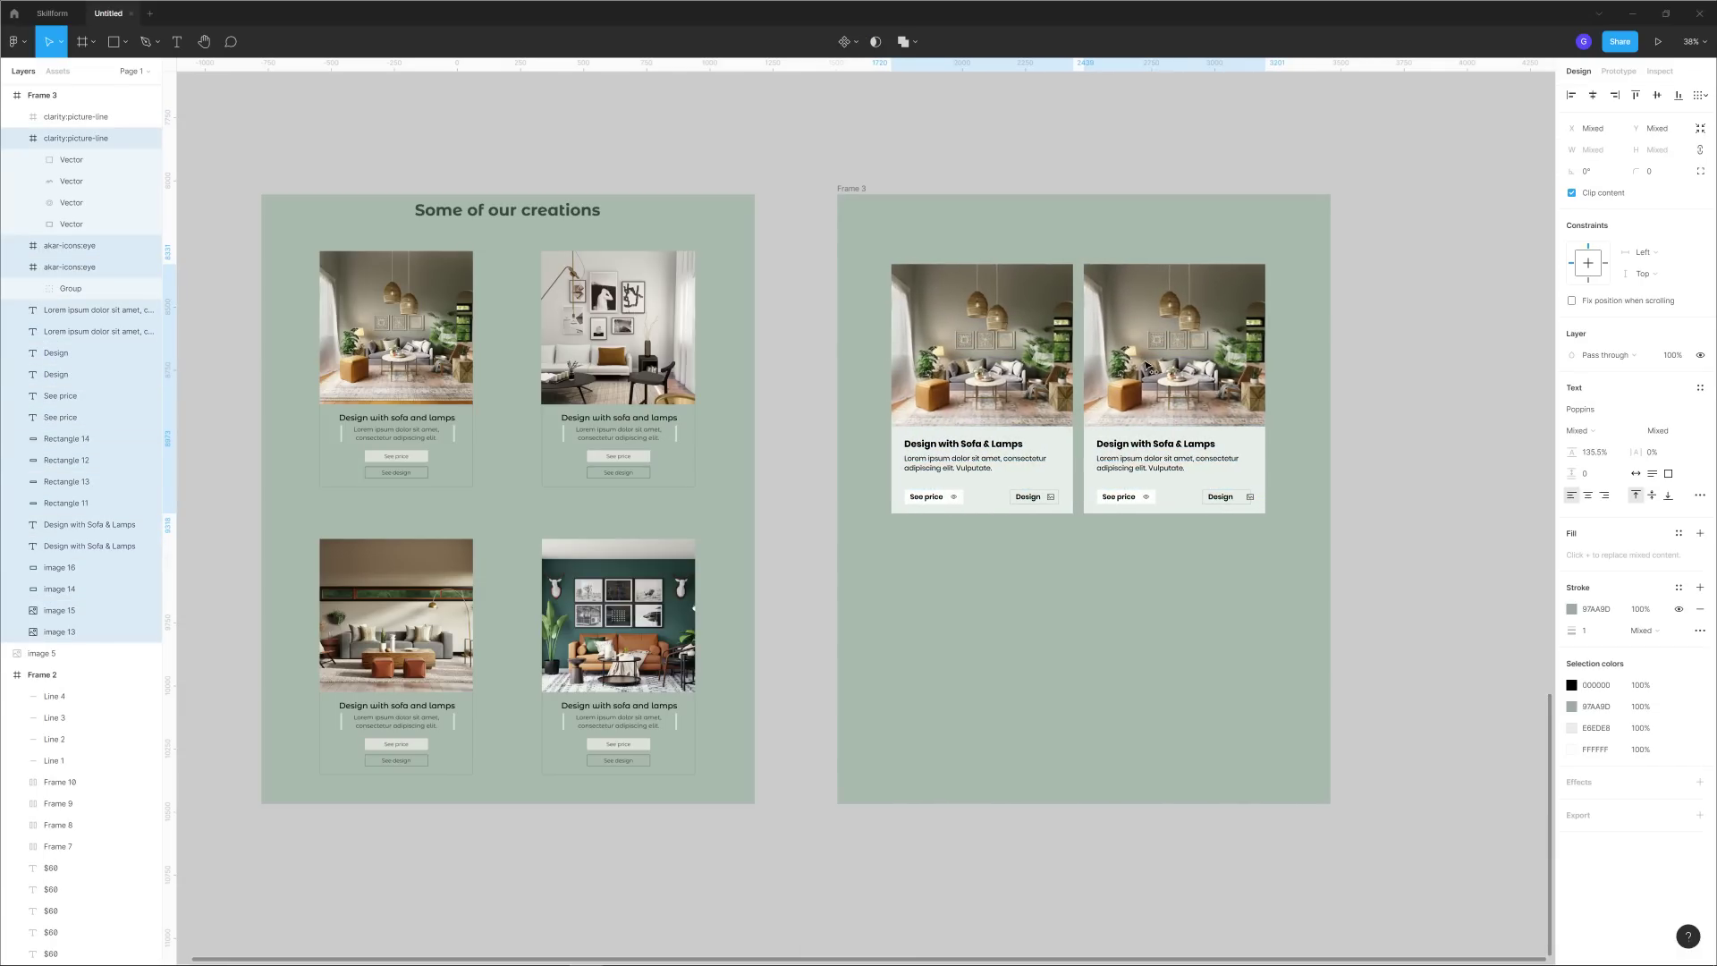
{"action": "left_click_drag", "start_coordinate": [1274, 586], "coordinate": [919, 304]}
{"action": "key", "text": "ctrl+d"}
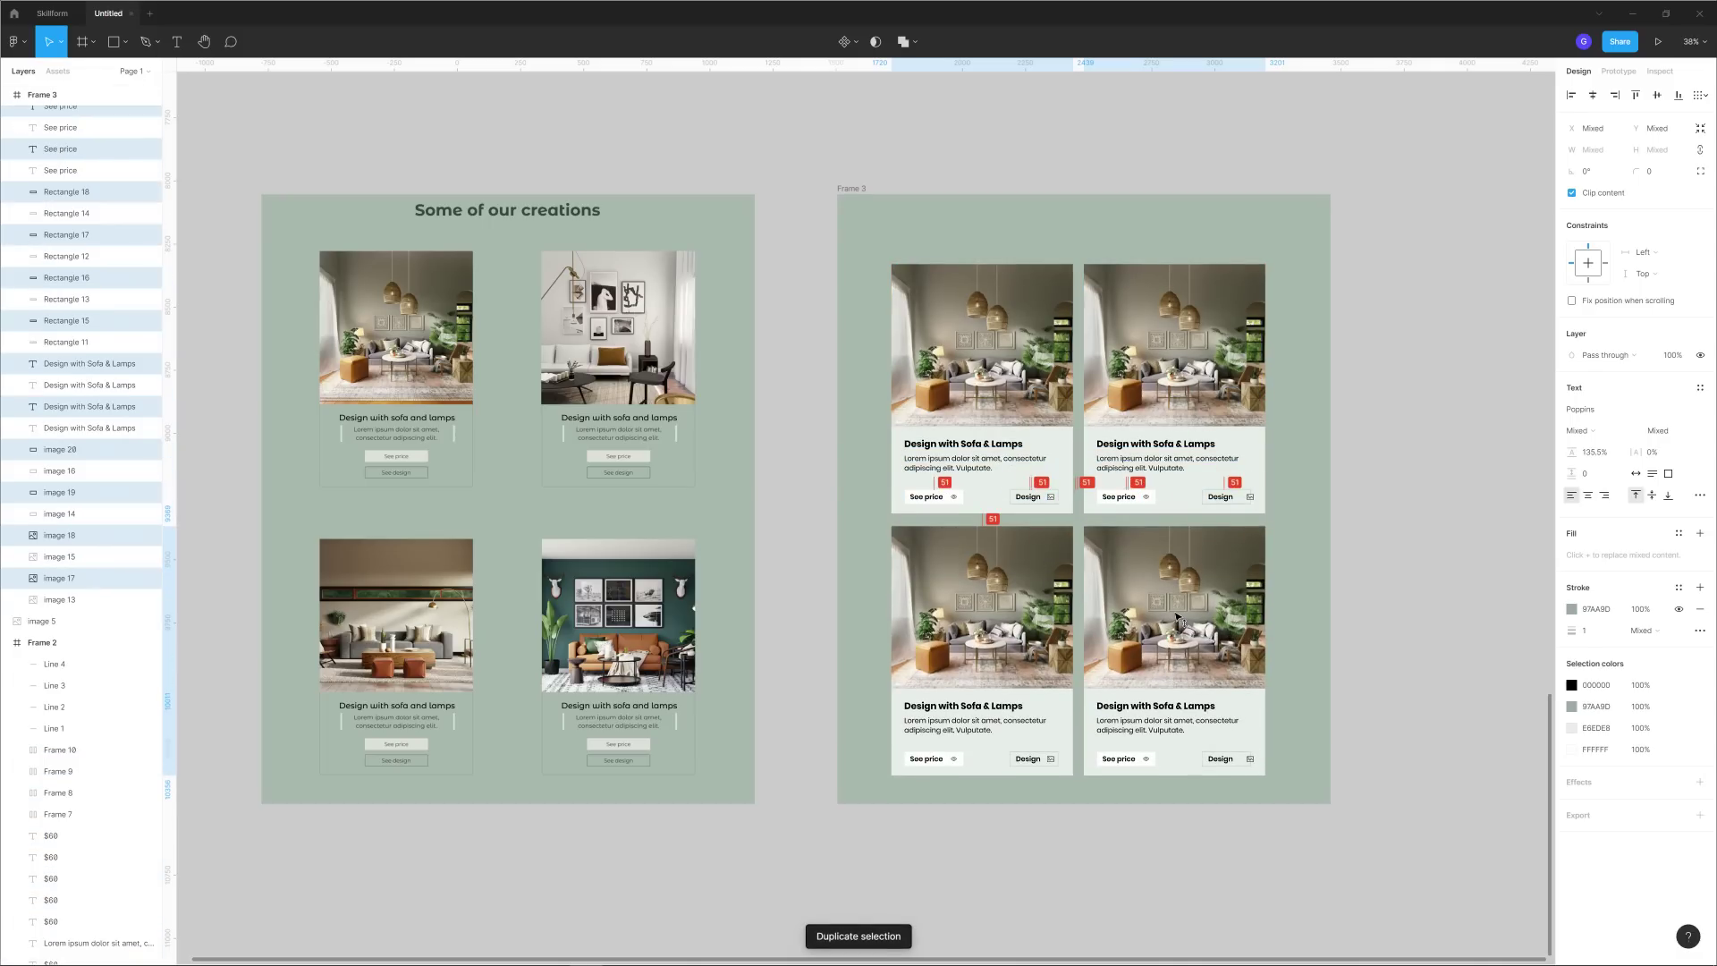
{"action": "left_click", "coordinate": [1305, 581]}
Extend Frame 3 downward to a height of about 2613 to leave more space below the second row of cards.
{"action": "left_click", "coordinate": [855, 189]}
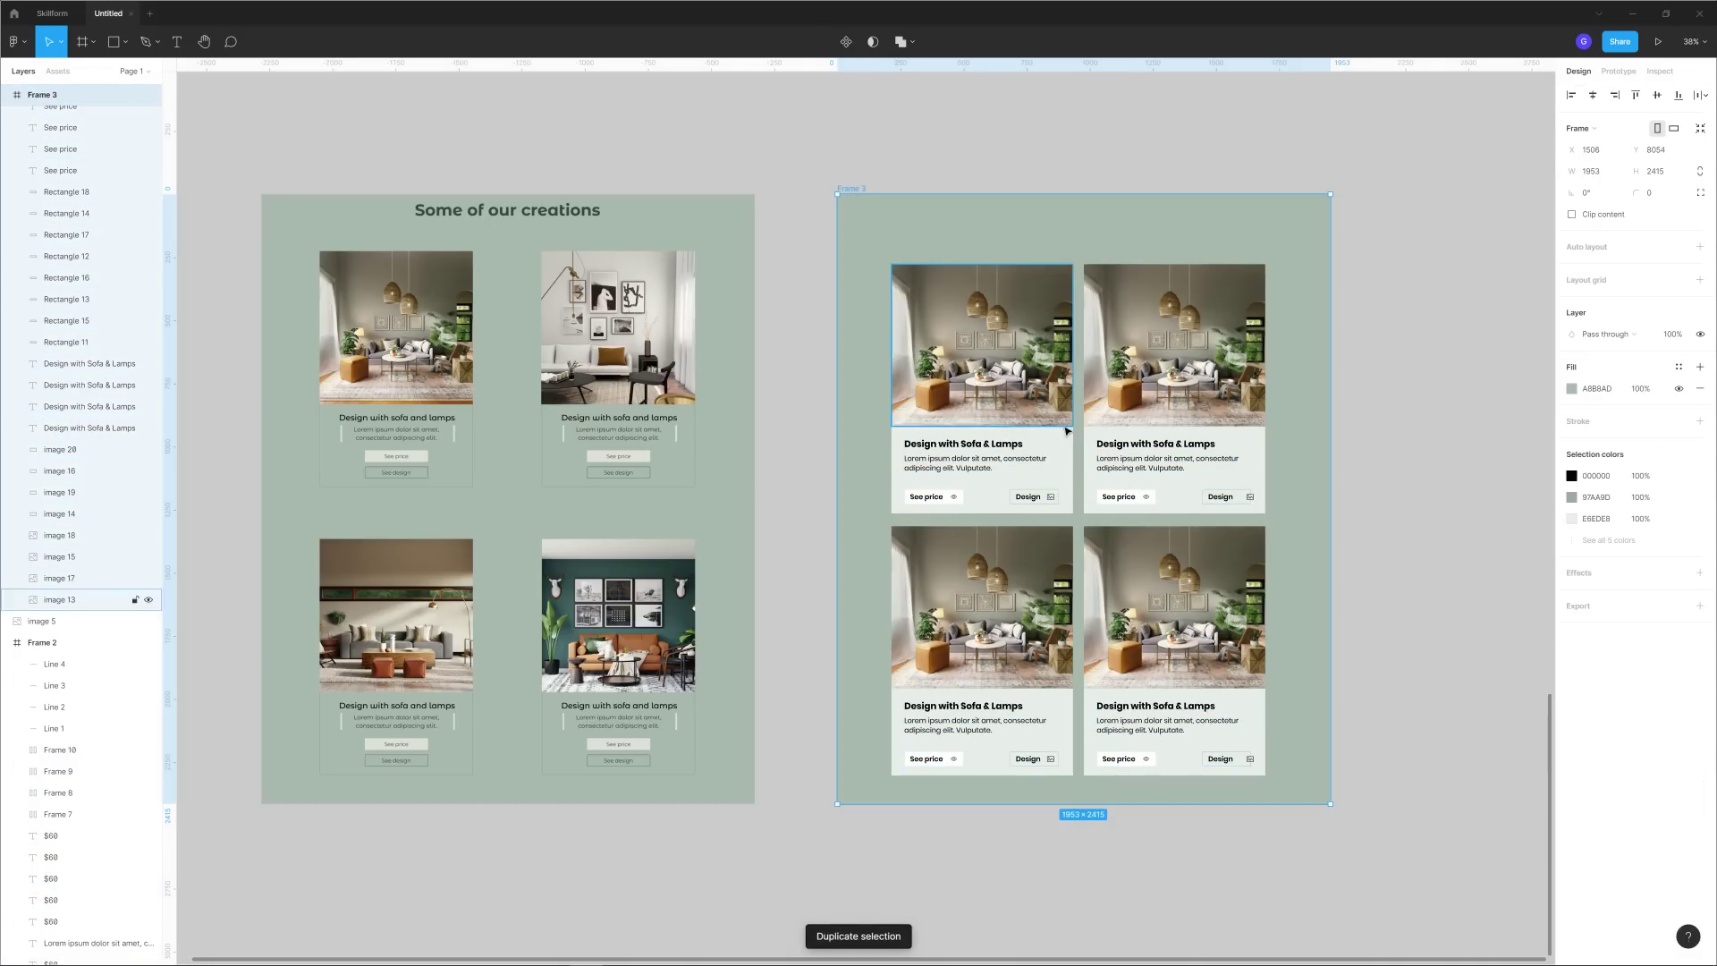
{"action": "left_click_drag", "start_coordinate": [1177, 806], "coordinate": [1190, 853]}
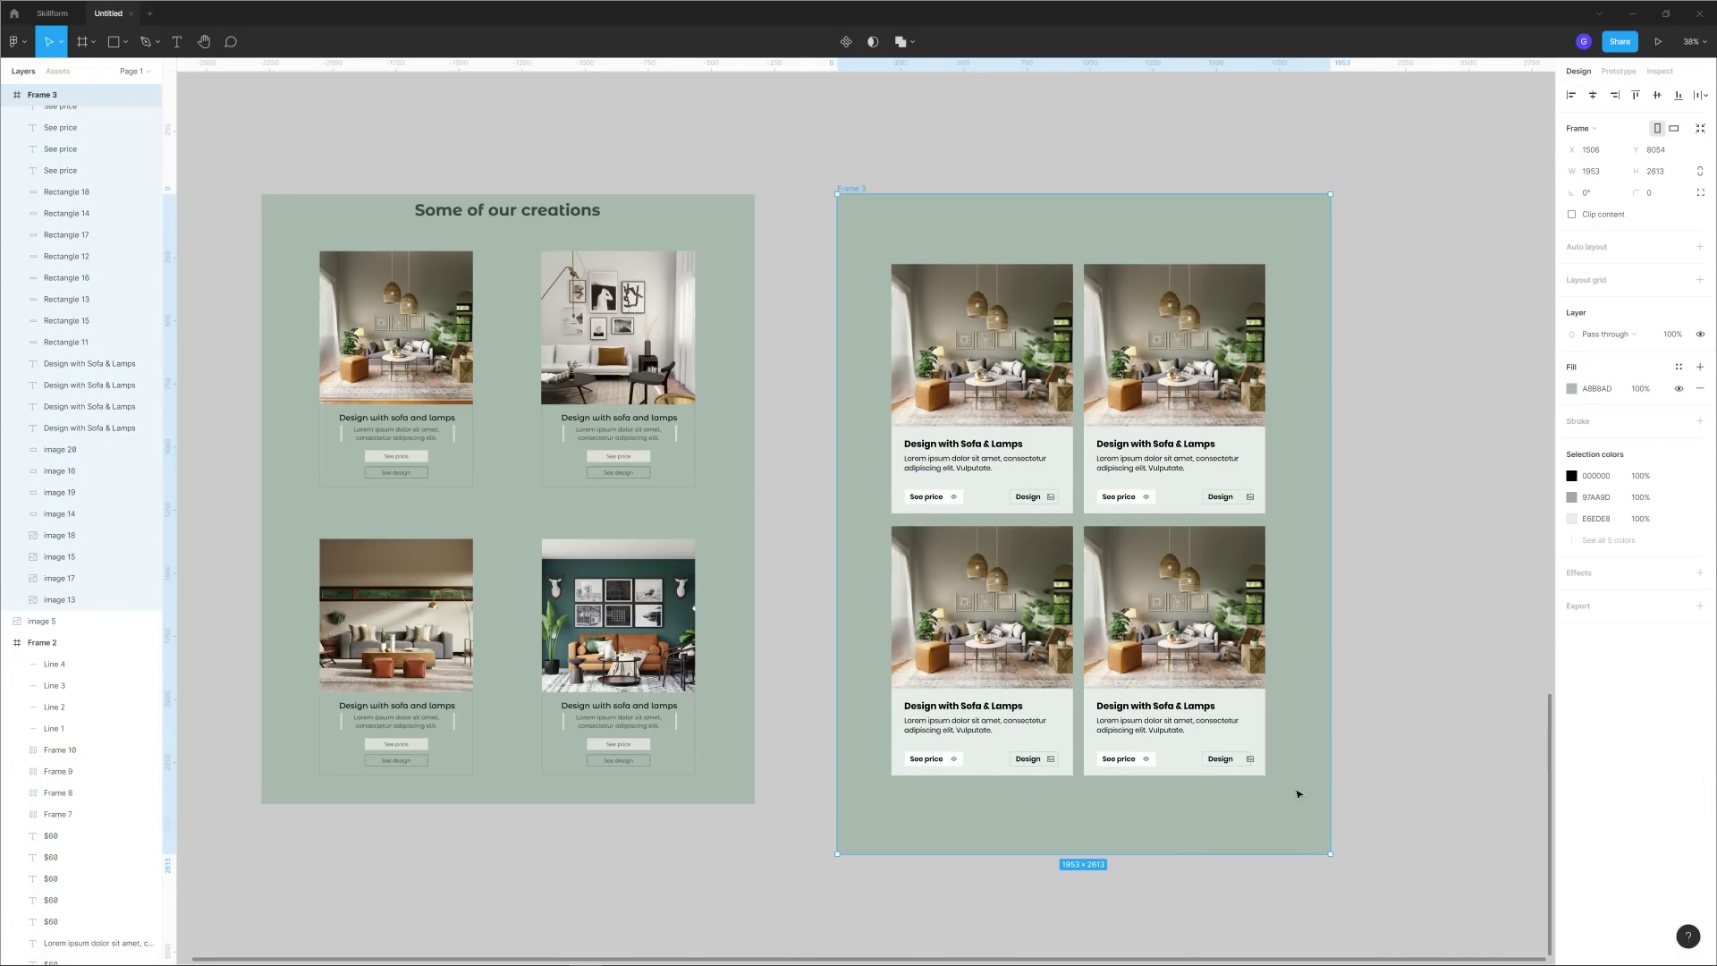
{"action": "left_click", "coordinate": [1428, 626]}
{"action": "scroll", "coordinate": [1385, 565], "scroll_direction": "down", "scroll_amount": 2}
{"action": "scroll", "coordinate": [1386, 565], "scroll_direction": "down", "scroll_amount": 2}
{"action": "scroll", "coordinate": [1319, 590], "scroll_direction": "up", "scroll_amount": 5}
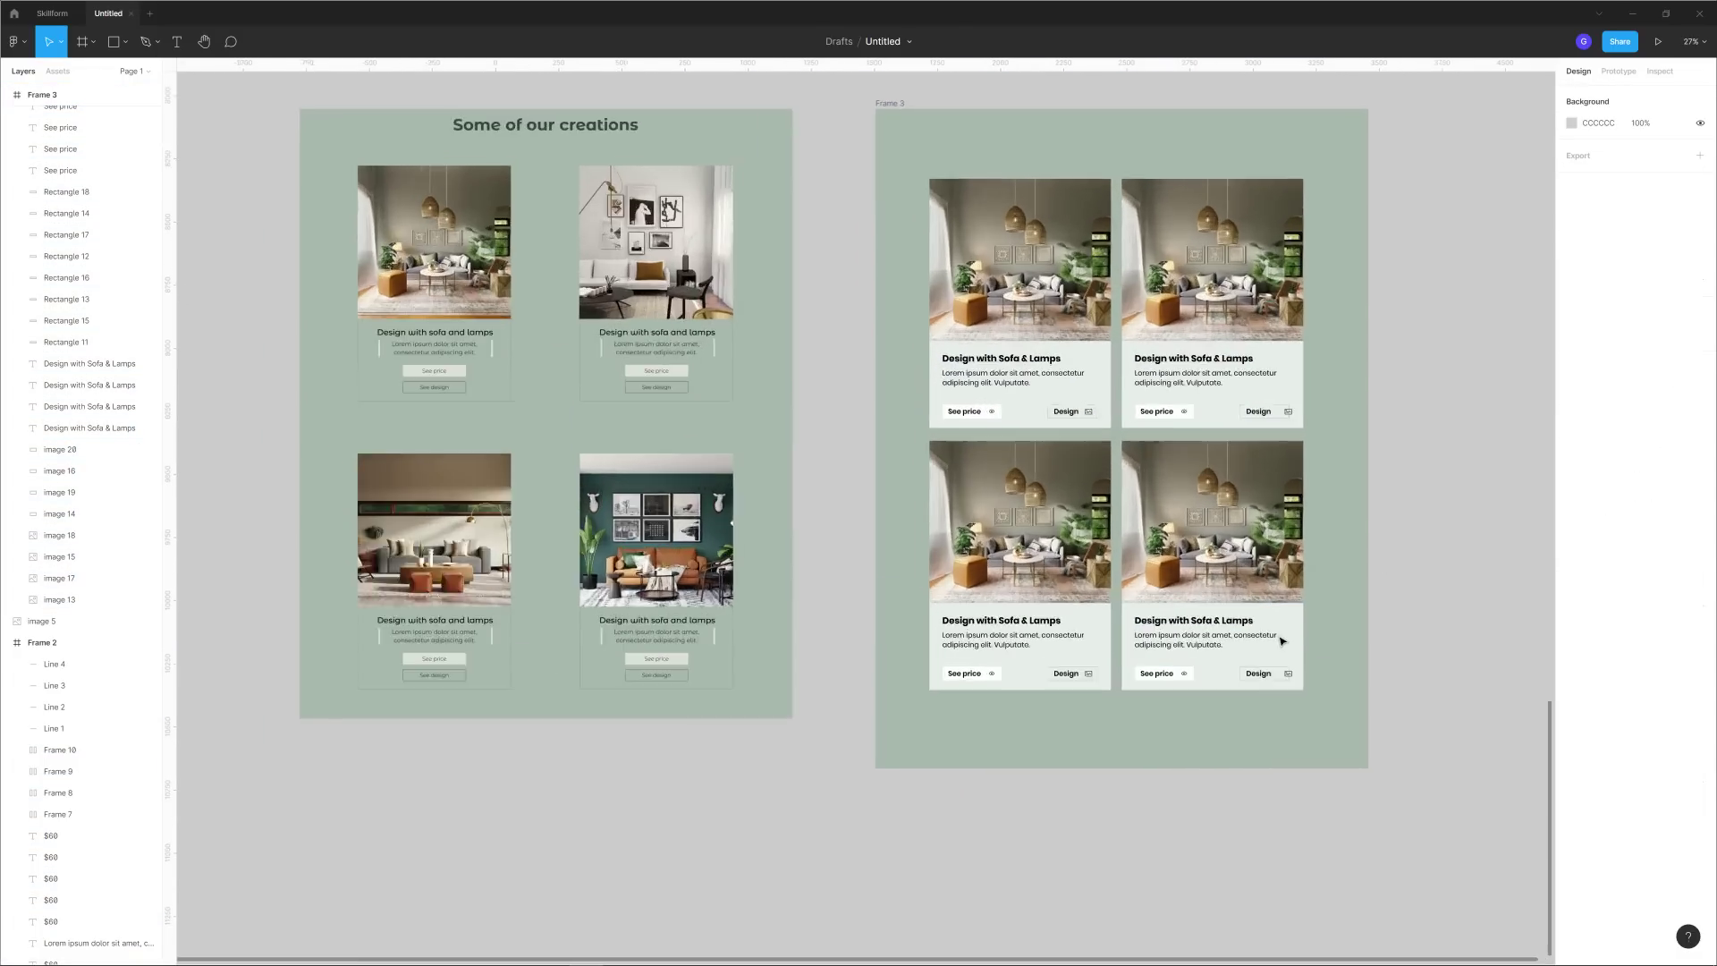
{"action": "scroll", "coordinate": [1160, 567], "scroll_direction": "right", "scroll_amount": 6}
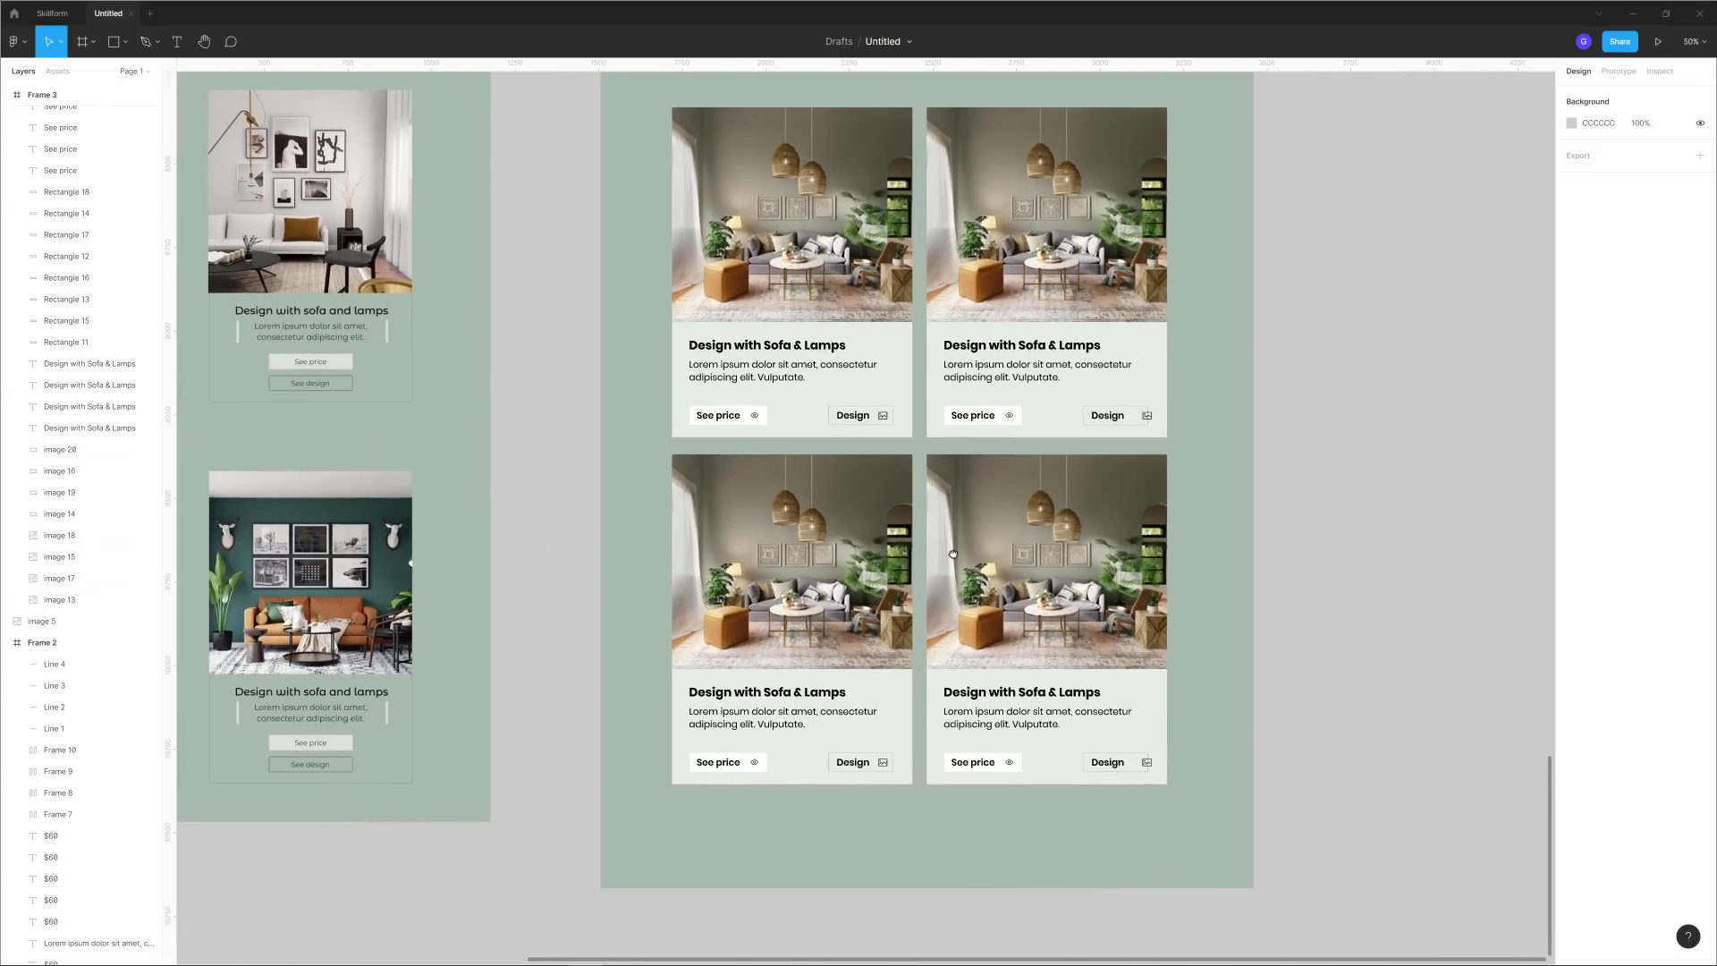